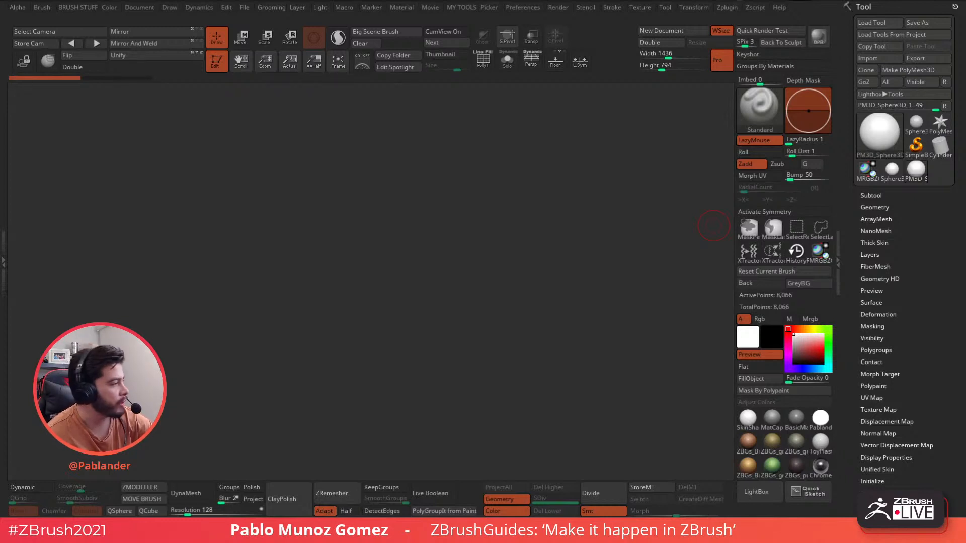
- Draw the sphere tool onto the middle of the empty ZBrush canvas
left_click_drag(565, 230, 700, 167)
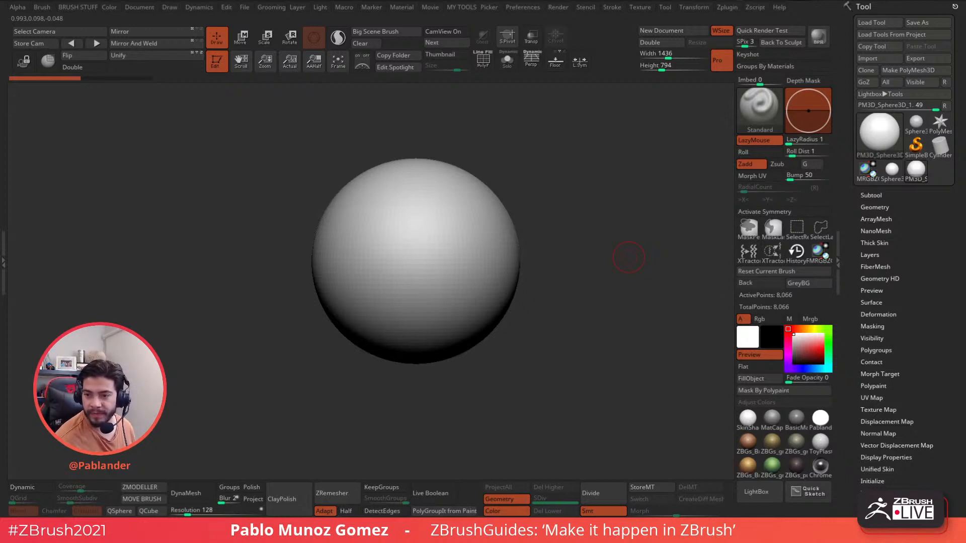
- Turn the sphere view slightly, then switch to the ArtStation artwork page in Chrome
left_click_drag(595, 216, 558, 201)
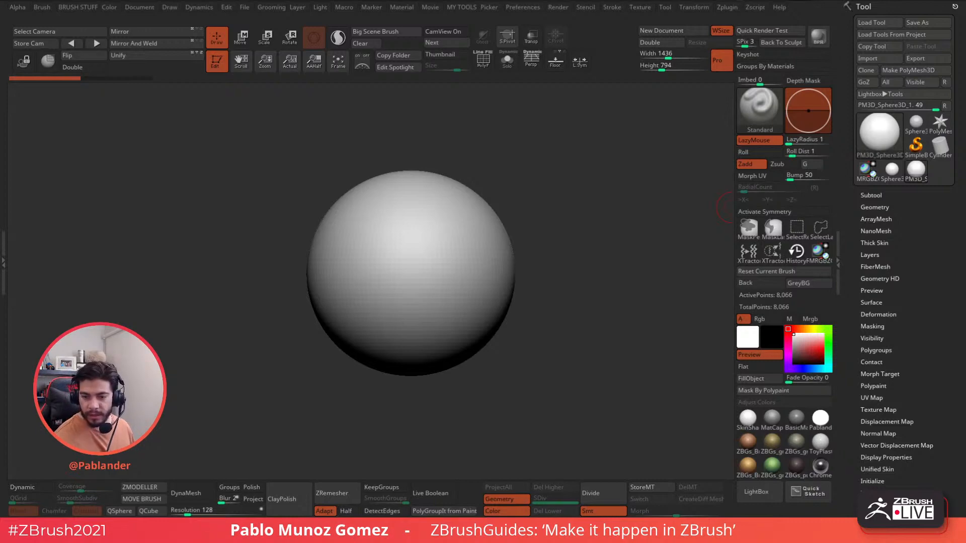
key("alt+Tab")
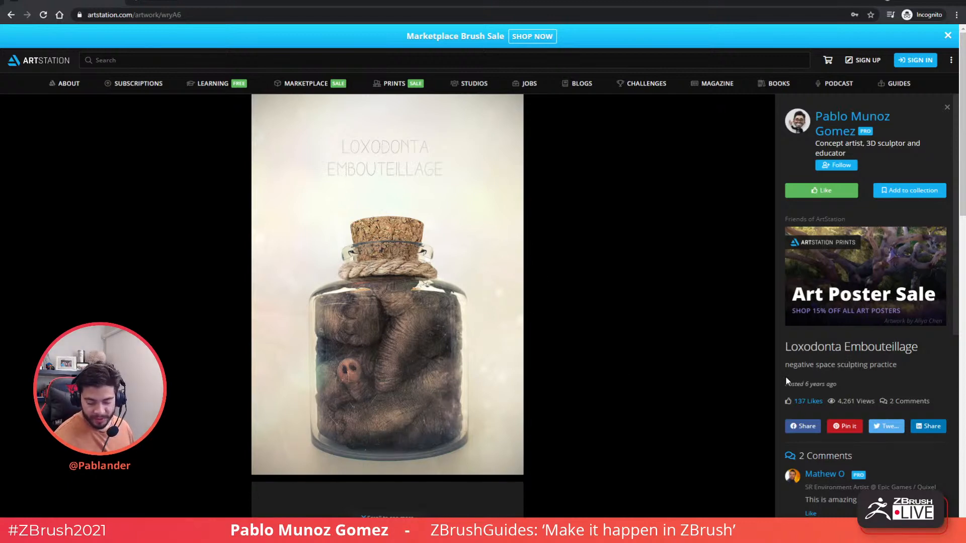
- Scroll through the Loxodonta Embouteillage page and time-lapse, then minimize the browser
scroll(410, 284, "down", 1)
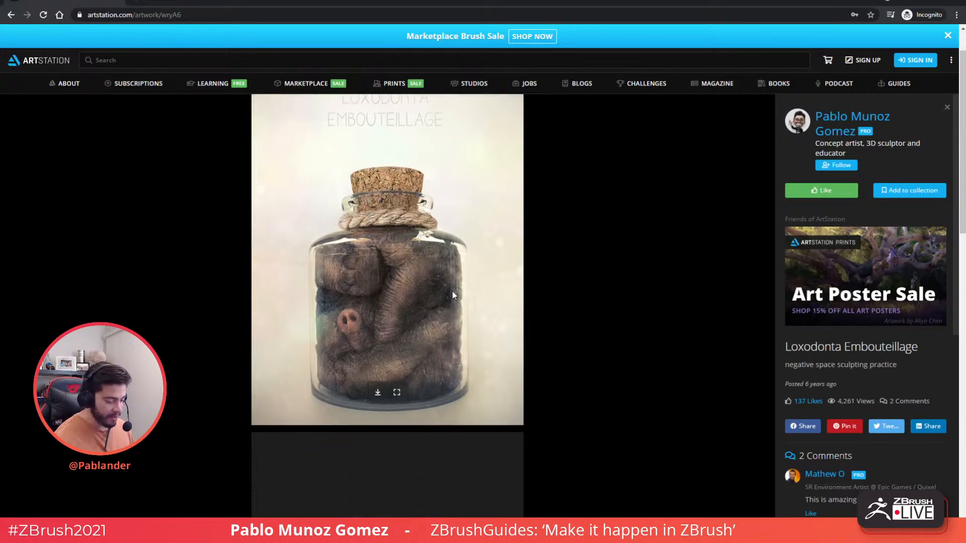
scroll(439, 270, "down", 4)
scroll(422, 252, "up", 4)
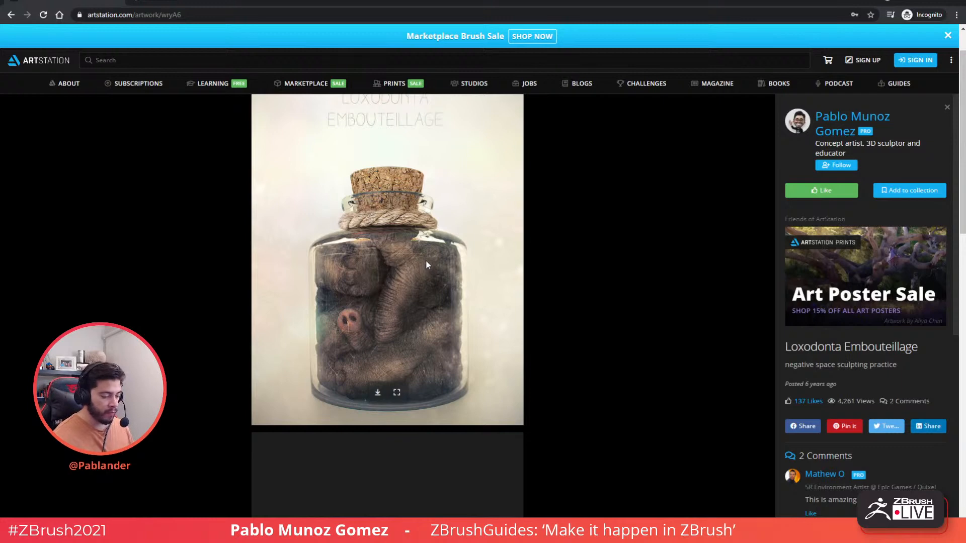
scroll(433, 265, "down", 1)
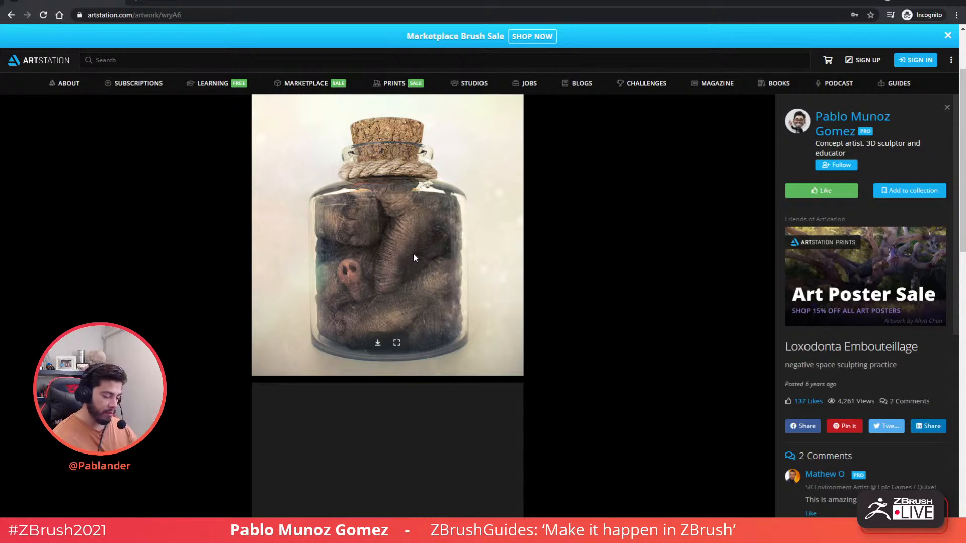
scroll(412, 253, "down", 6)
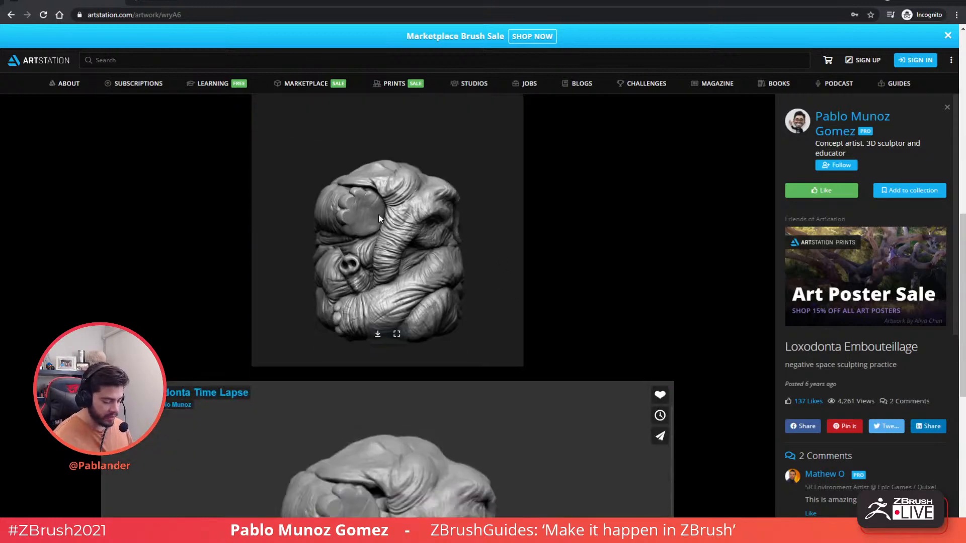
scroll(584, 230, "down", 6)
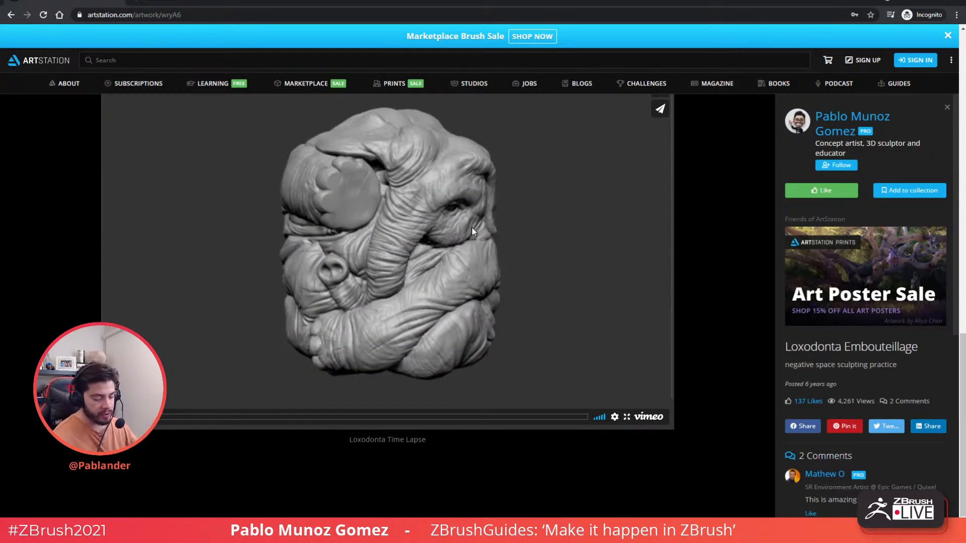
scroll(376, 237, "up", 3)
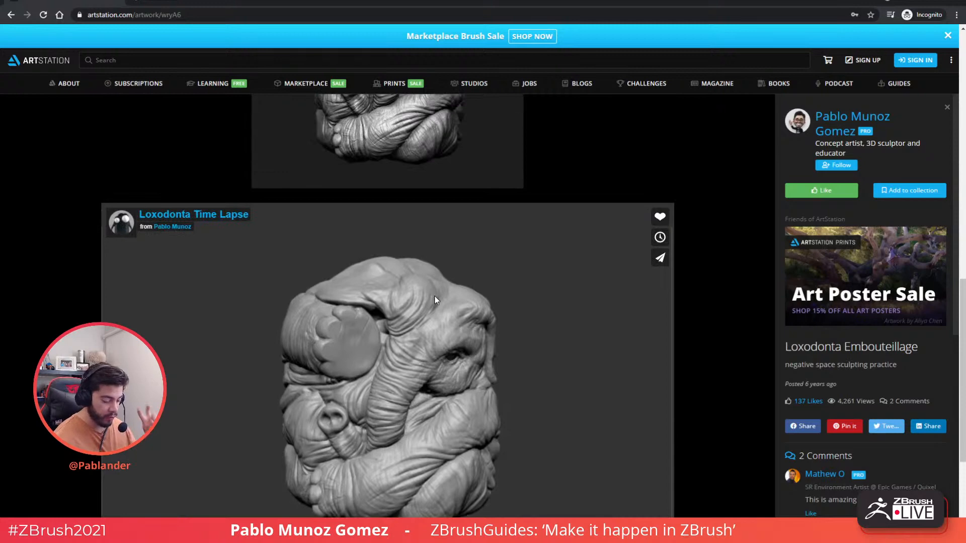
scroll(460, 264, "up", 5)
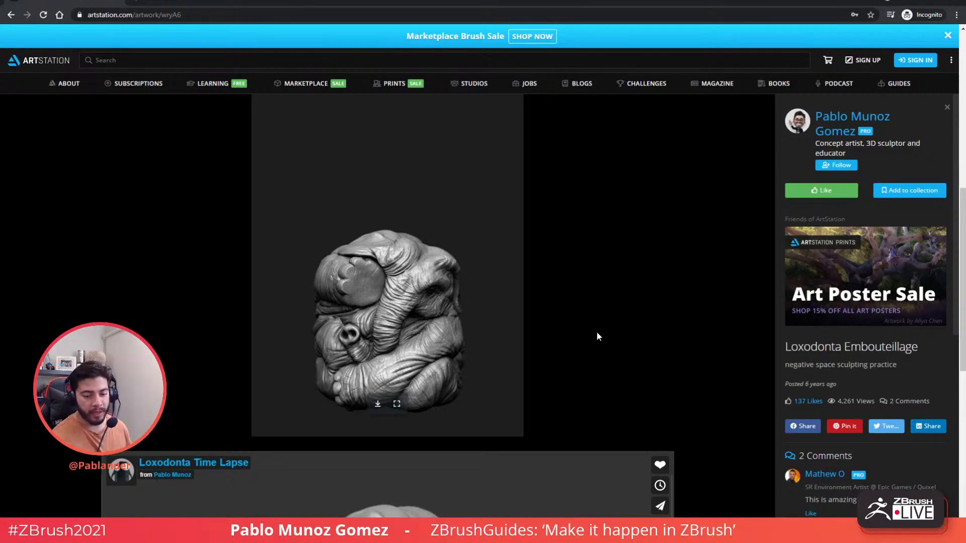
left_click(911, 1)
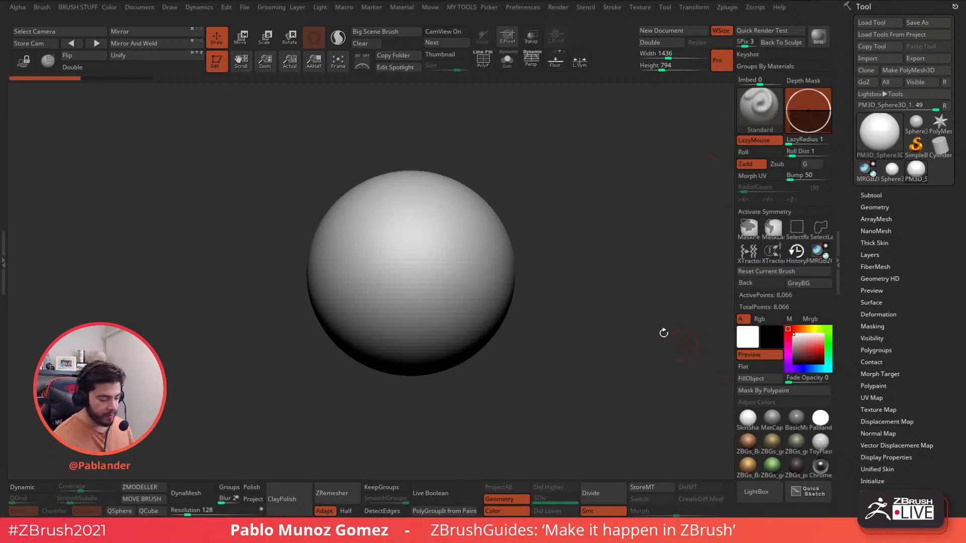
- Bring the PureRef cats-in-boxes board in from the screen edge over the canvas
left_click_drag(614, 315, 604, 302)
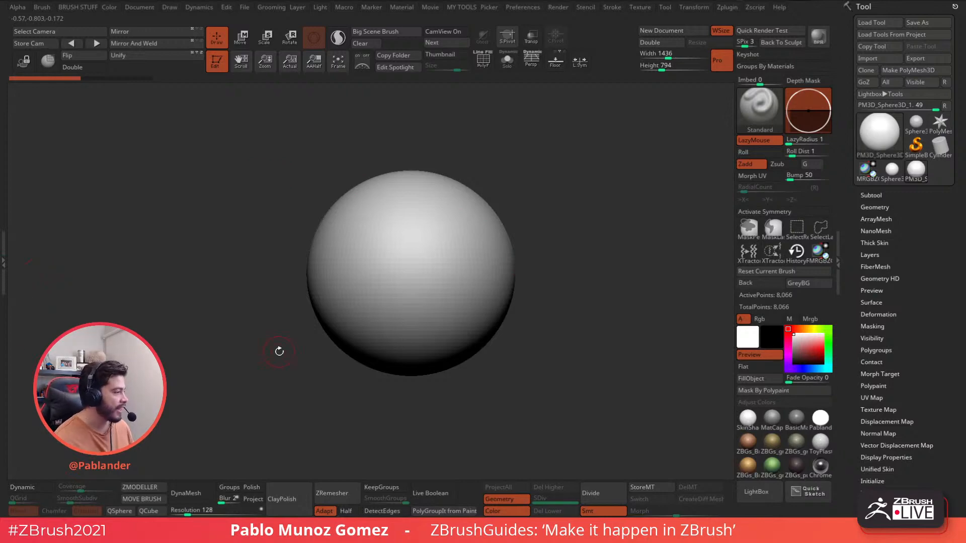
right_click_drag(1, 113, 259, 125)
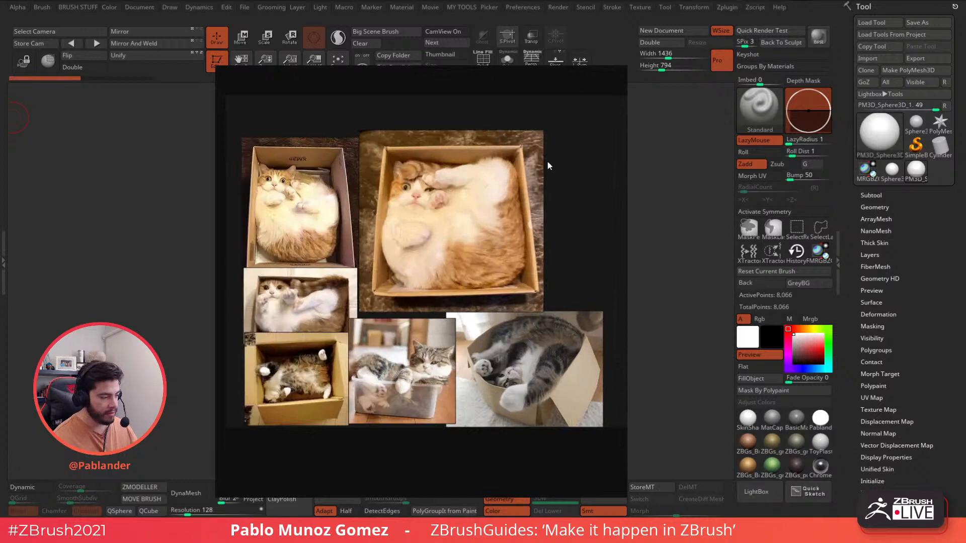
- Maximize the PureRef board with Ctrl+F and pan through the cats-in-boxes photos
key("ctrl+f")
scroll(454, 220, "up", 5)
middle_click_drag(419, 225, 584, 178)
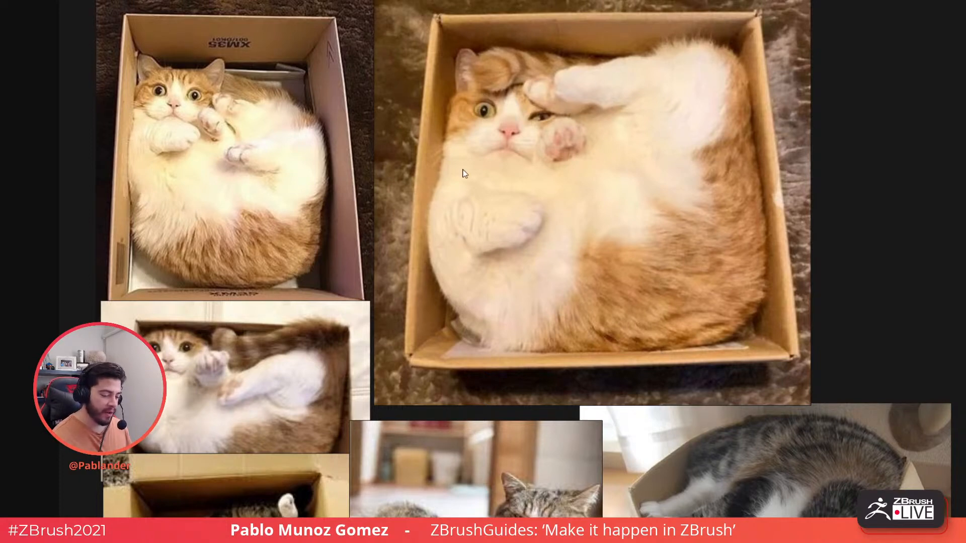
middle_click_drag(458, 302, 443, 230)
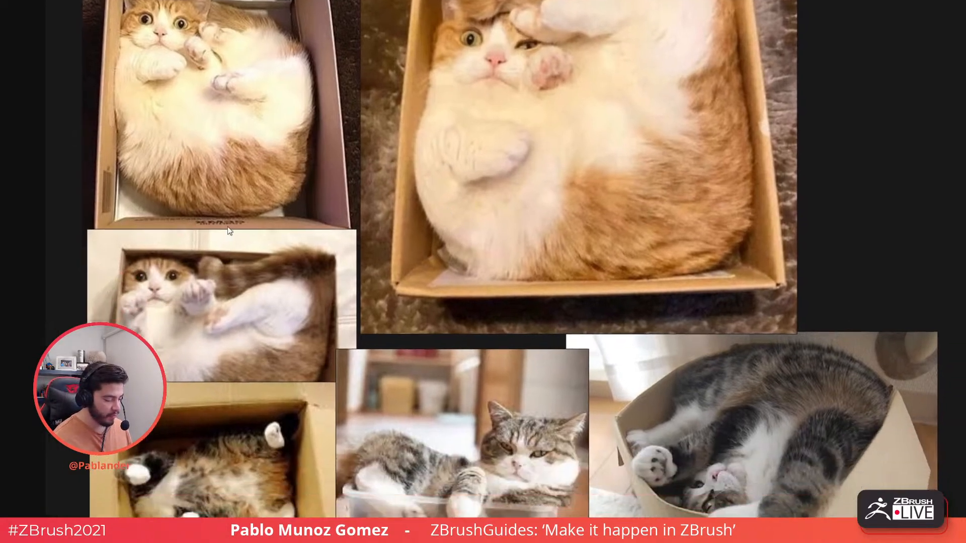
middle_click_drag(540, 301, 544, 171)
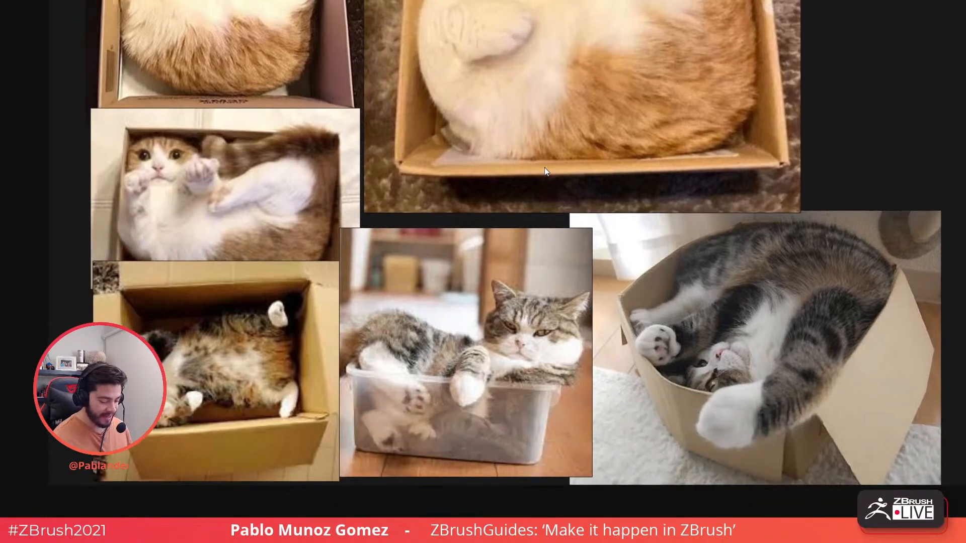
middle_click_drag(393, 56, 396, 182)
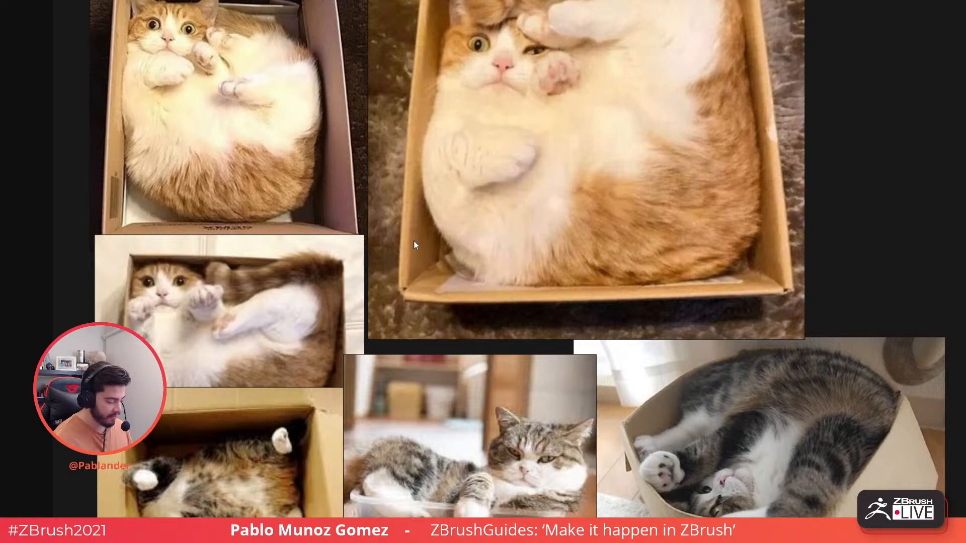
middle_click_drag(415, 223, 417, 91)
middle_click_drag(456, 221, 441, 182)
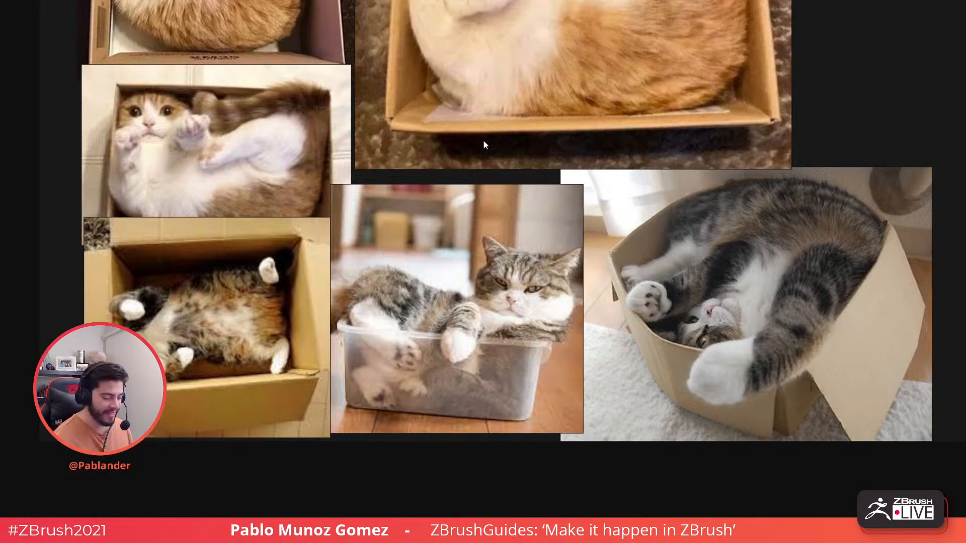
middle_click_drag(484, 143, 507, 222)
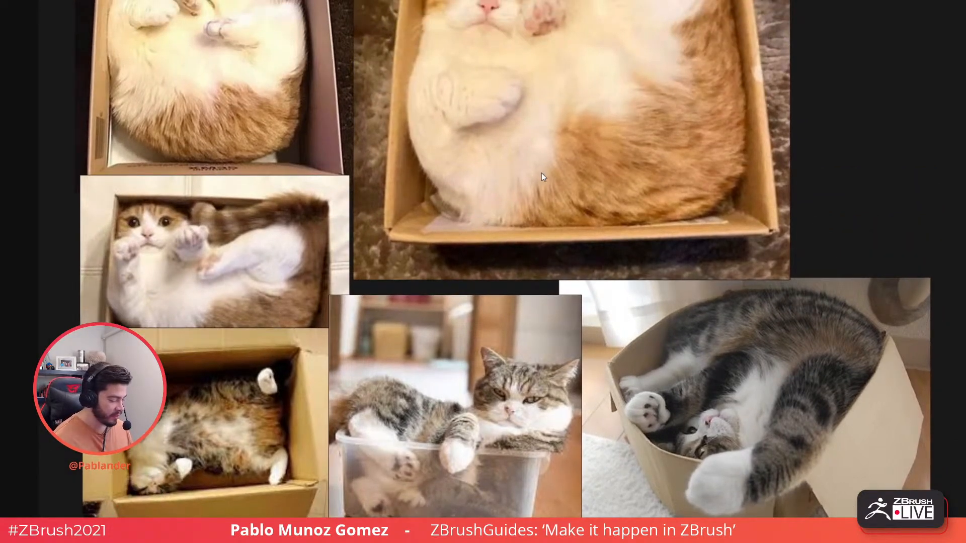
middle_click_drag(552, 132, 532, 222)
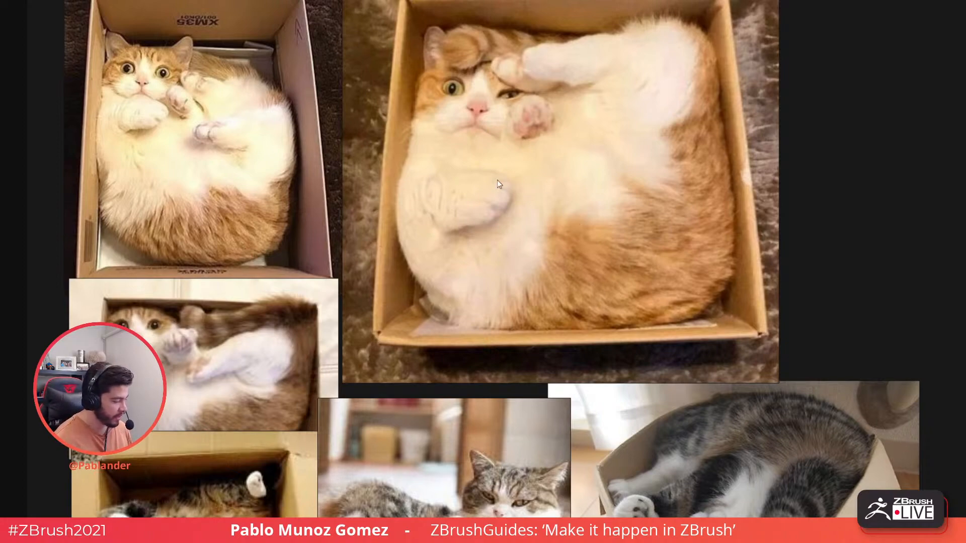
- Restore the reference board to a window and pan the collage within it
key("ctrl+f")
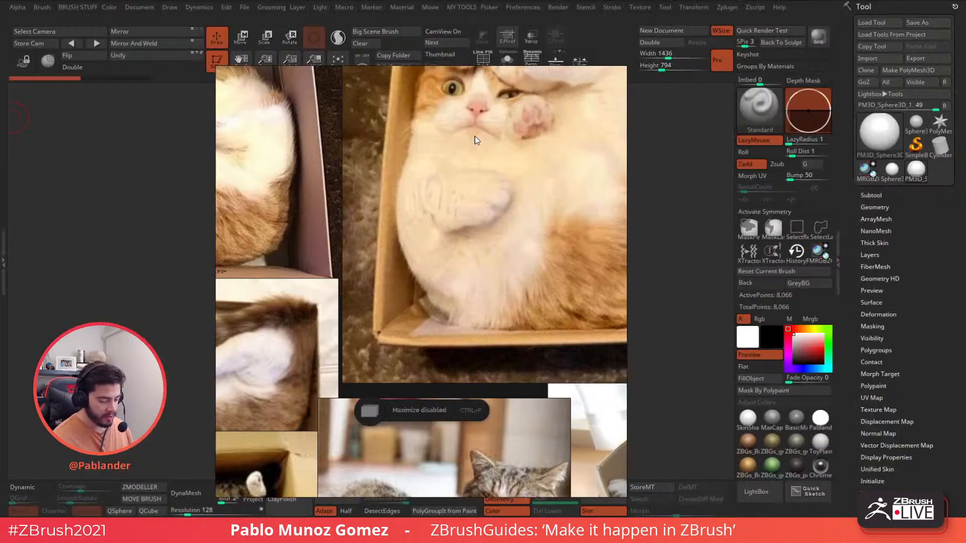
scroll(478, 131, "down", 3)
middle_click_drag(483, 117, 495, 178)
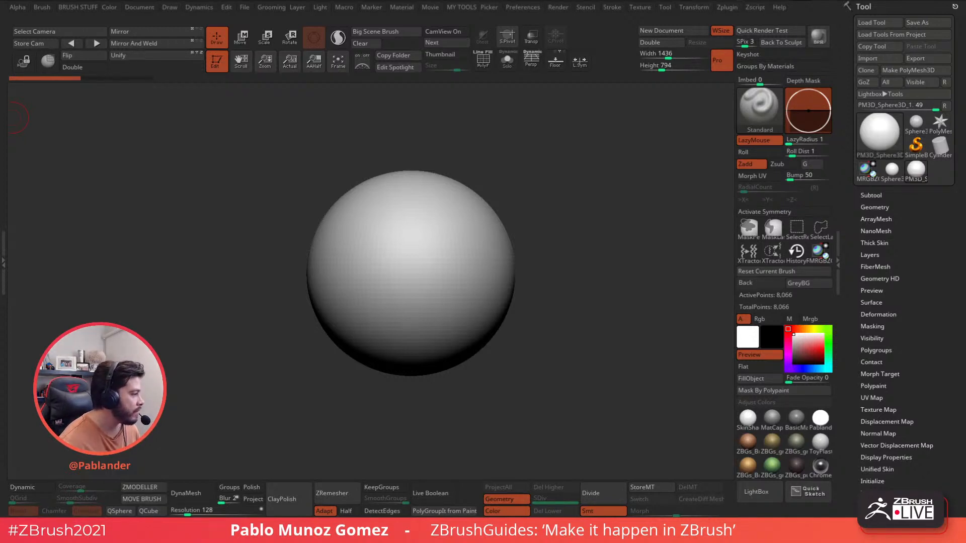
- Make an editable PolyMesh3D copy of the sphere, PM3D_Sphere3D_2
right_click(591, 133)
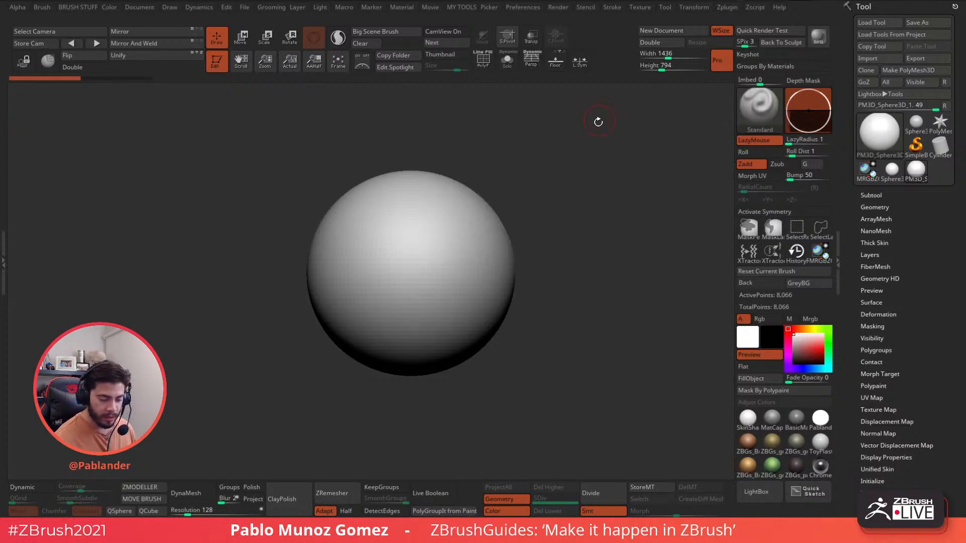
right_click_drag(597, 121, 608, 139, "alt")
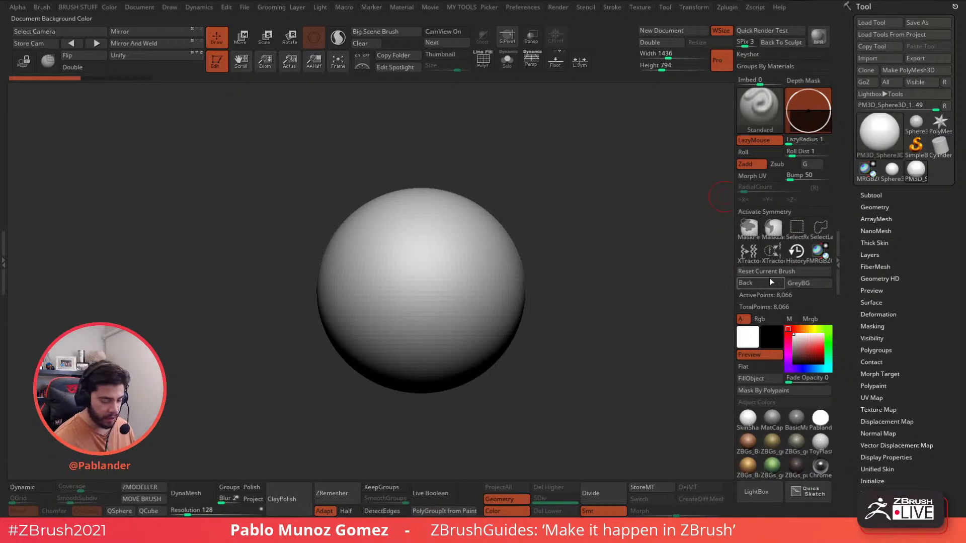
left_click(886, 194)
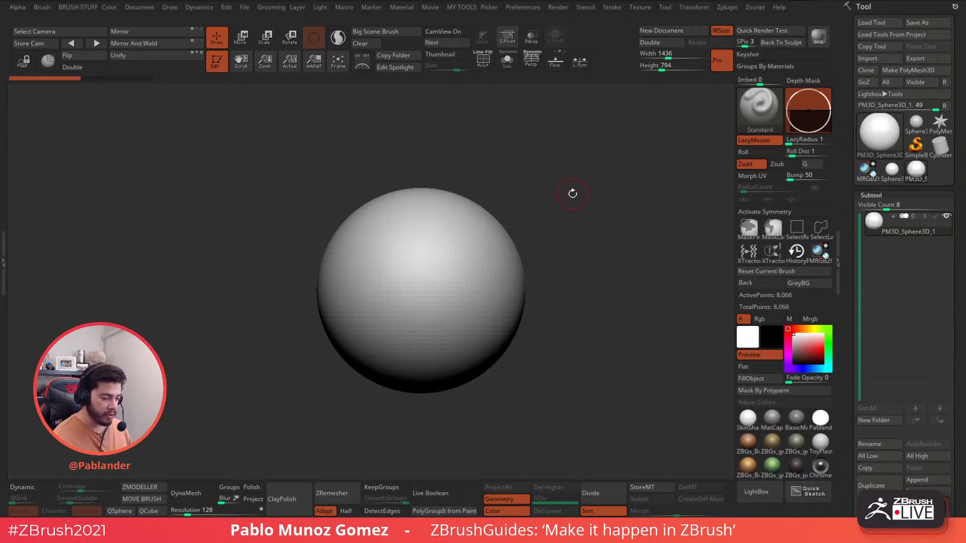
left_click(902, 71)
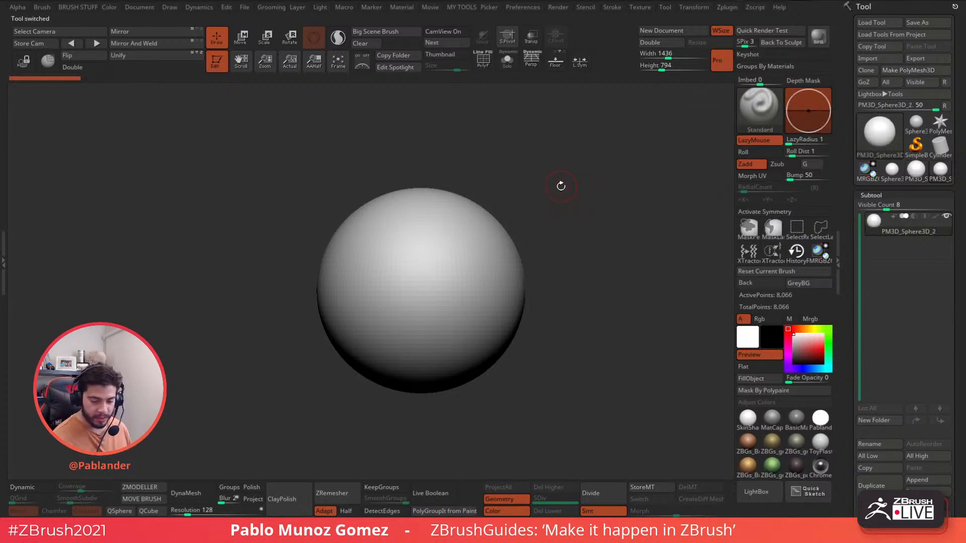
- Choose the DamStandard brush from the brush picker
key("b")
left_click(648, 303)
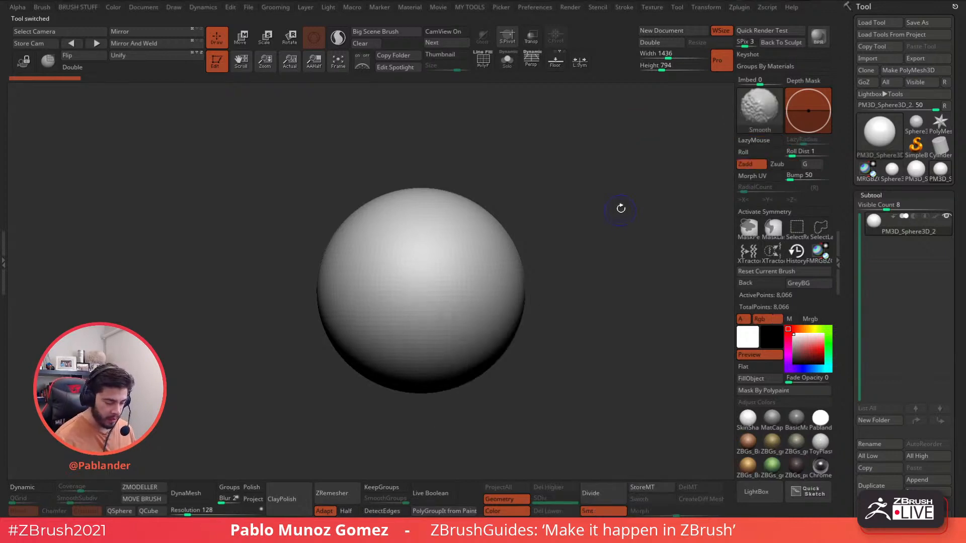
mouse_move(594, 248)
left_mouse_down("alt")
mouse_move(589, 257)
mouse_move(603, 244)
left_mouse_up("alt")
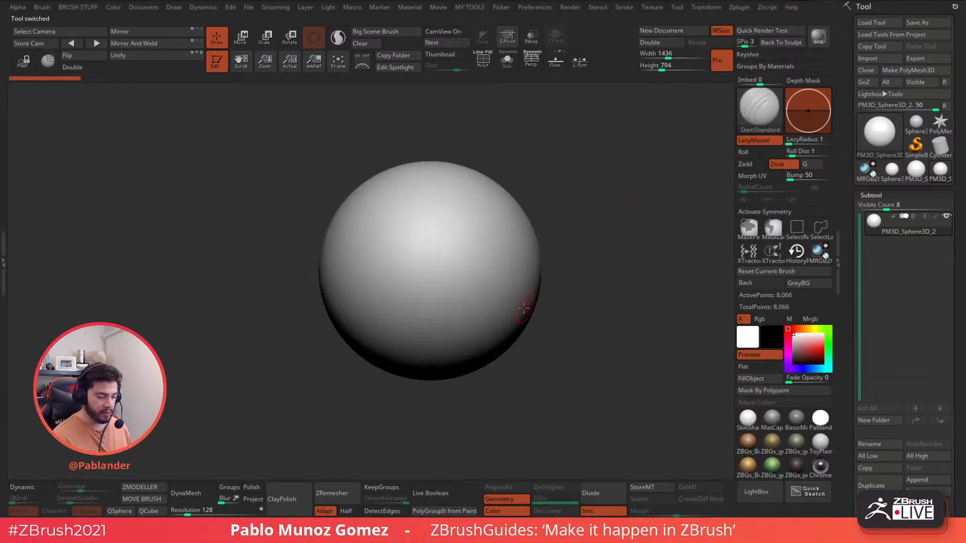
- Swap the sphere for Cube3D and DynaMesh it at resolution 56
left_click(880, 132)
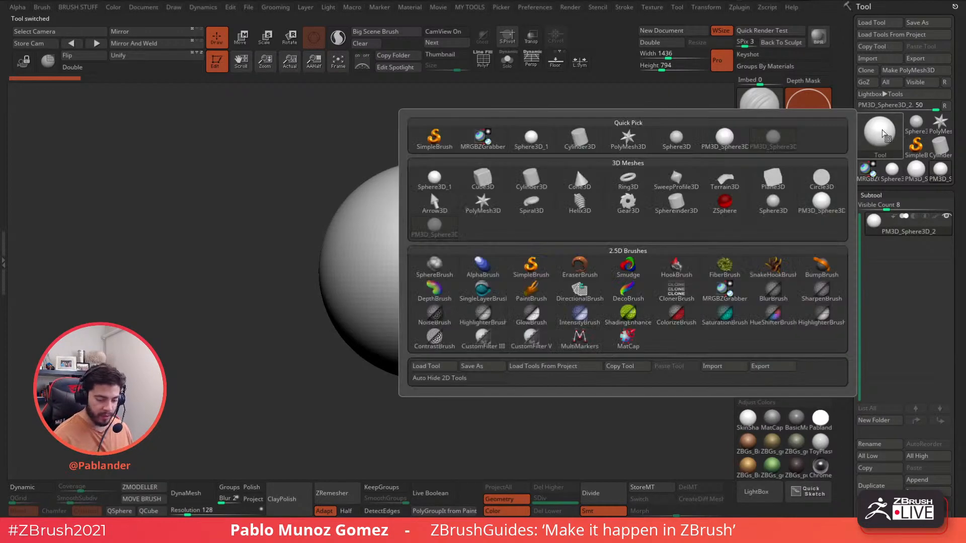
left_click(483, 181)
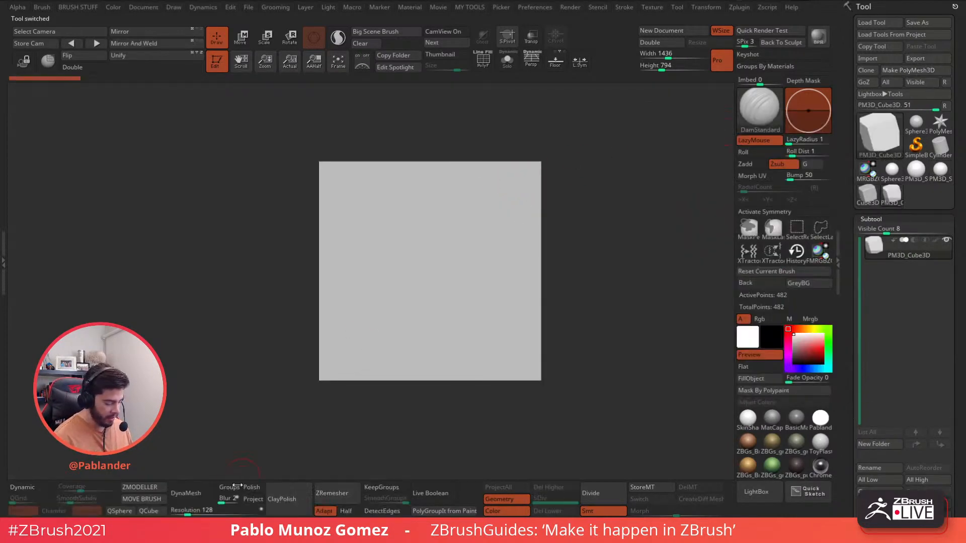
left_click_drag(188, 511, 182, 511)
left_click(188, 495)
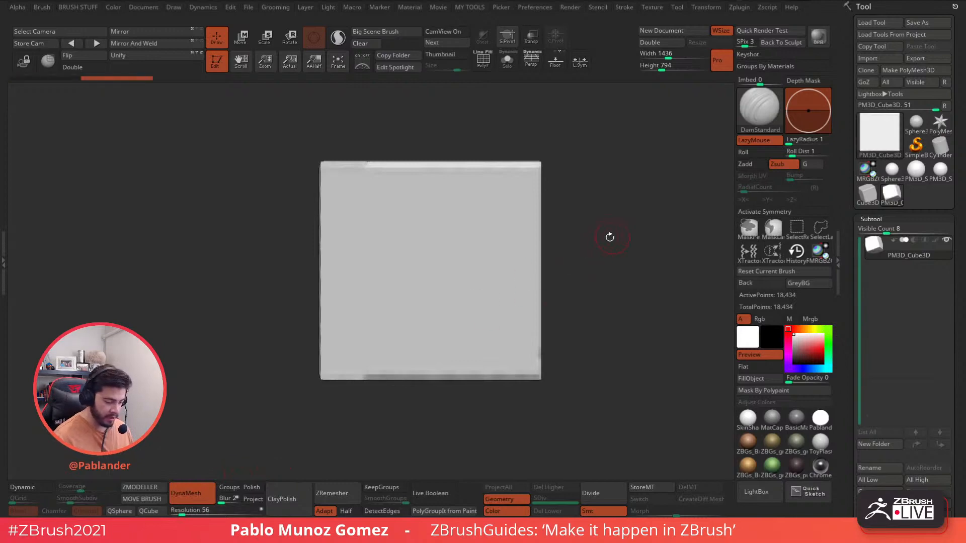
- Toggle PolyFrame on and off while orbiting to check the cube's topology
left_click_drag(610, 237, 610, 225)
left_click(483, 61)
mouse_move(548, 121)
left_mouse_down()
mouse_move(576, 151)
mouse_move(550, 133)
left_mouse_up()
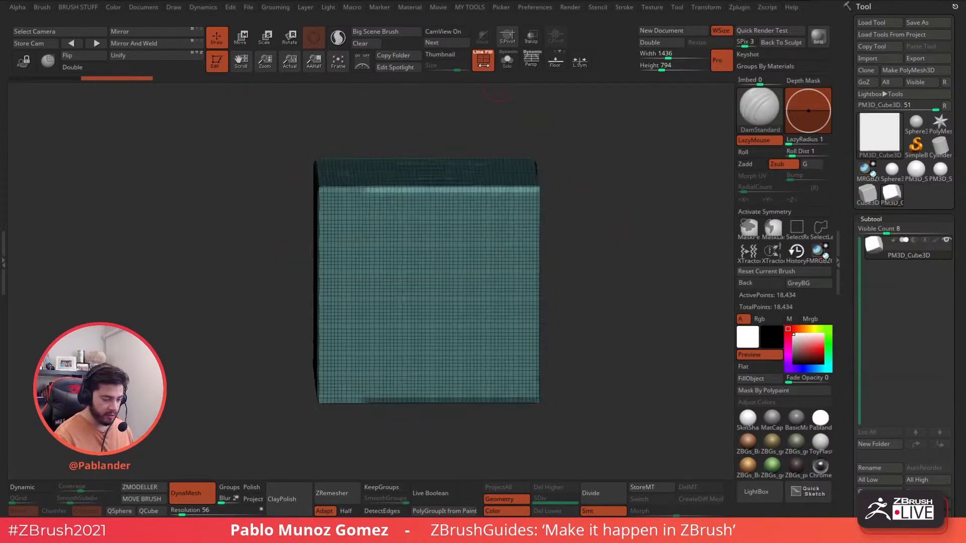
left_click(482, 61)
left_click_drag(590, 174, 591, 181, "shift")
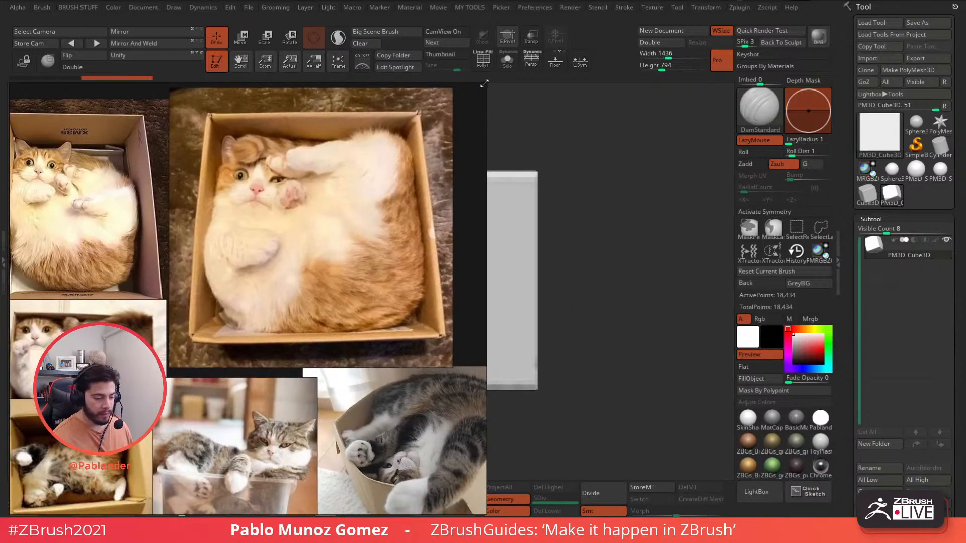
- Shrink and pan the reference window to the boxed orange cat at upper left
left_click_drag(484, 84, 278, 289)
right_click_drag(172, 365, 170, 161)
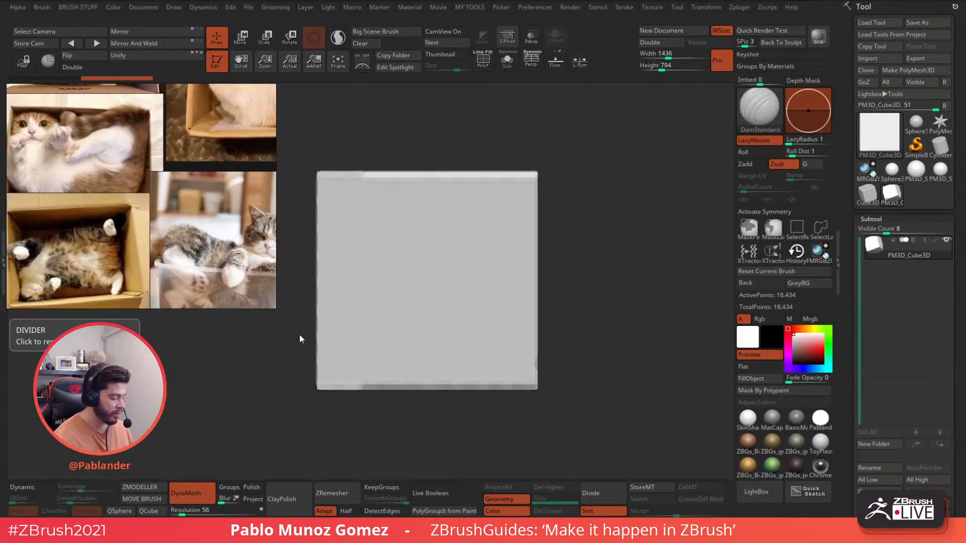
left_click_drag(274, 306, 209, 291)
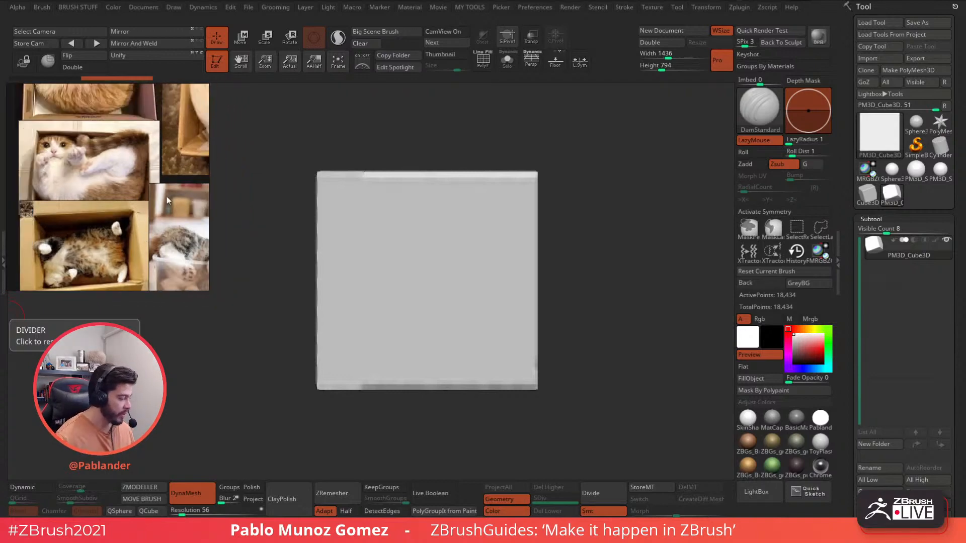
middle_click_drag(167, 197, 96, 262)
middle_click_drag(208, 124, 113, 170)
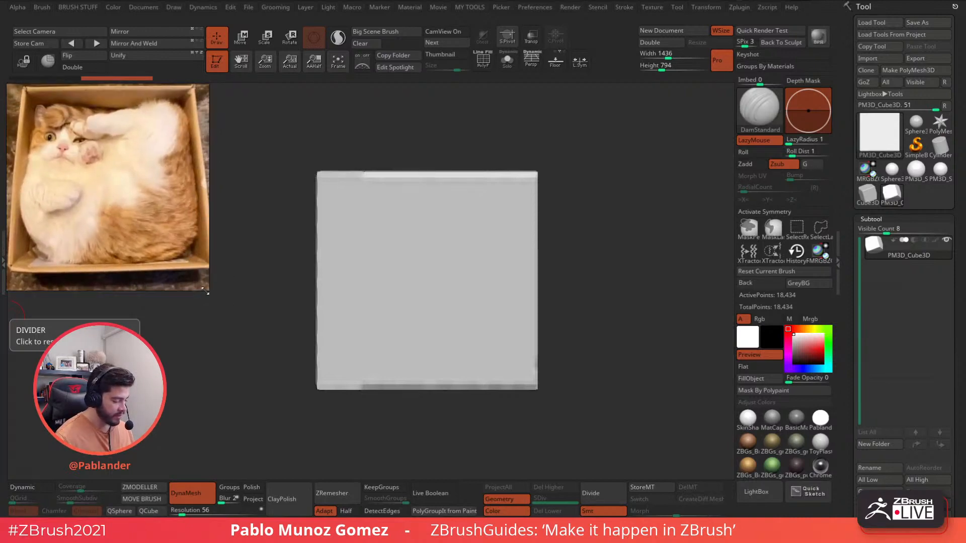
left_click_drag(205, 291, 211, 272)
right_click_drag(136, 211, 147, 223)
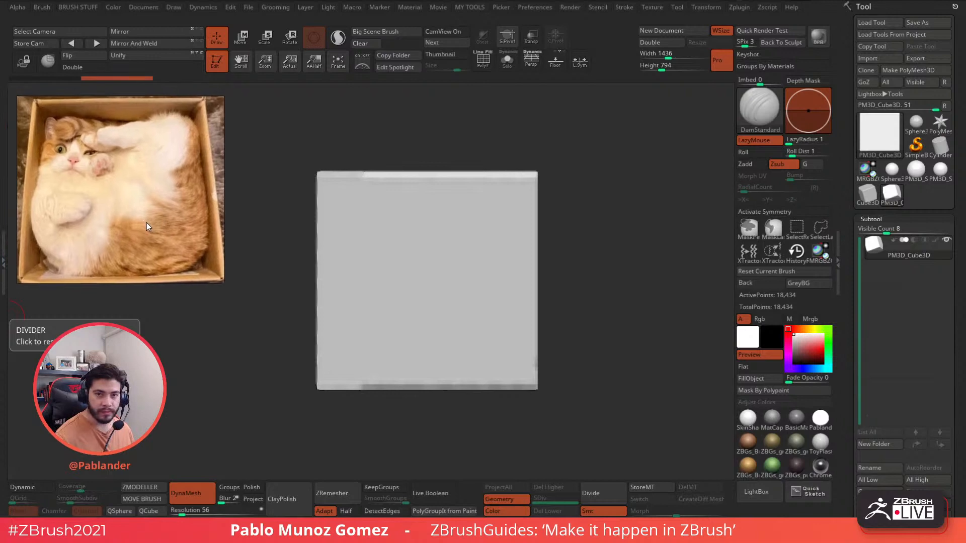
- Carve a test DamStandard groove on the cube, then undo it
mouse_move(256, 226)
right_mouse_down()
mouse_move(266, 216)
mouse_move(252, 222)
right_mouse_up()
right_click_drag(382, 234, 429, 229, "alt")
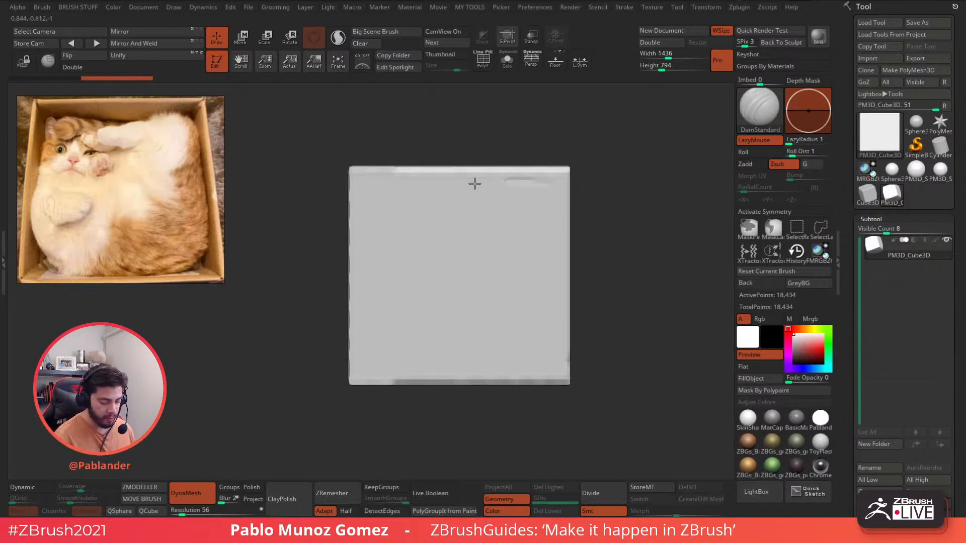
mouse_move(474, 183)
left_mouse_down()
mouse_move(558, 211)
mouse_move(553, 194)
left_mouse_up()
key("ctrl+z")
key("space")
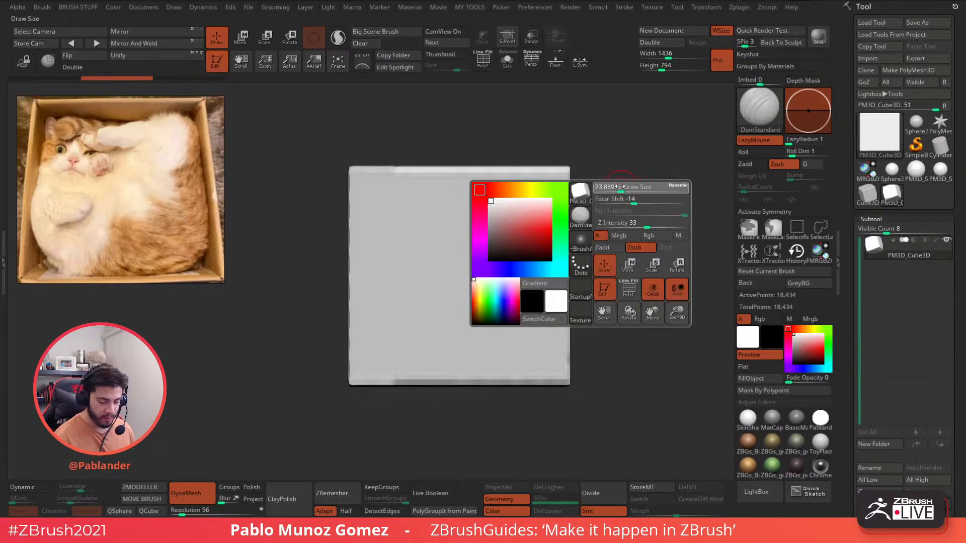
- Remesh the cube at DynaMesh resolution 96
left_click(186, 510)
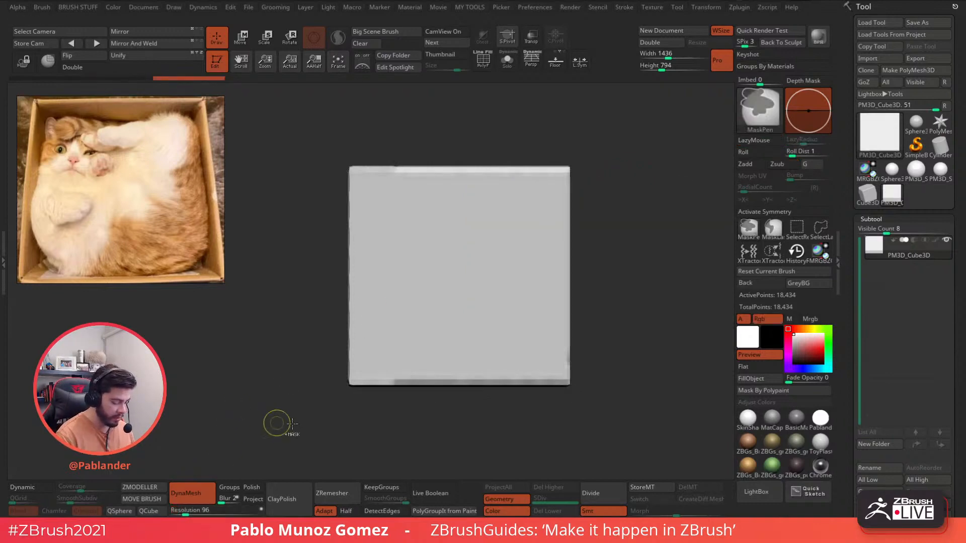
left_click_drag(372, 436, 489, 373, "ctrl")
left_click_drag(496, 410, 515, 424, "ctrl")
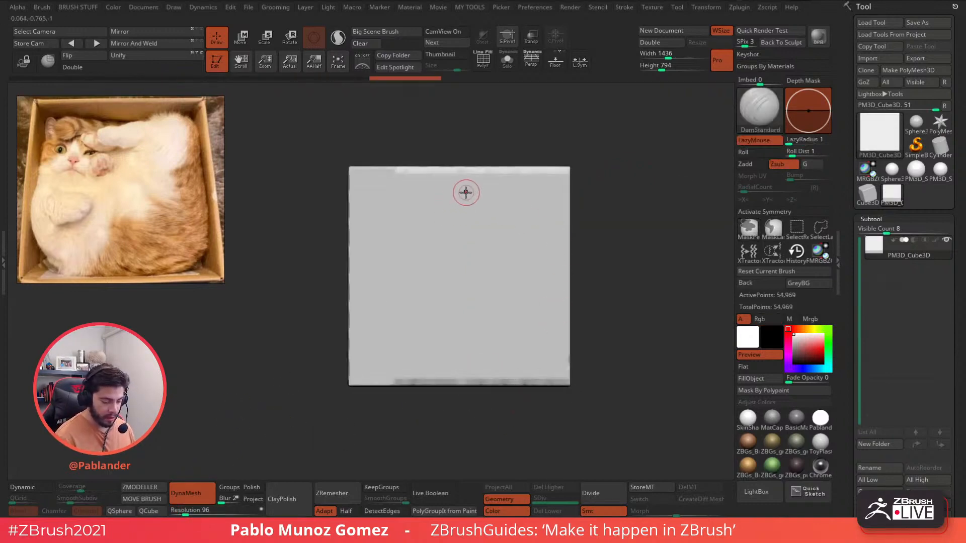
- Carve grooves for the cat's head oval, eyes, ears and muzzle
mouse_move(452, 197)
left_mouse_down()
mouse_move(526, 180)
mouse_move(513, 218)
mouse_move(520, 176)
mouse_move(559, 199)
left_mouse_up()
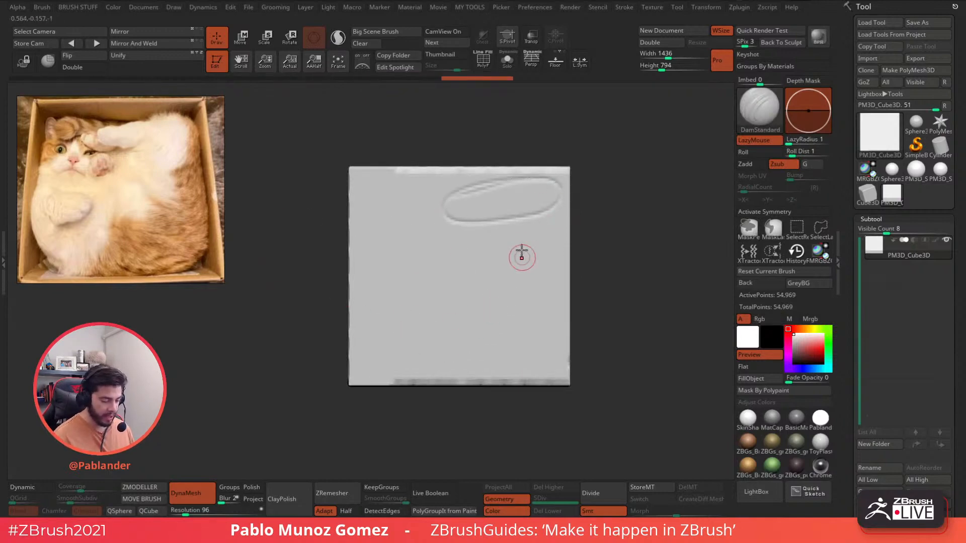
mouse_move(559, 249)
left_mouse_down()
mouse_move(485, 255)
mouse_move(544, 233)
left_mouse_up()
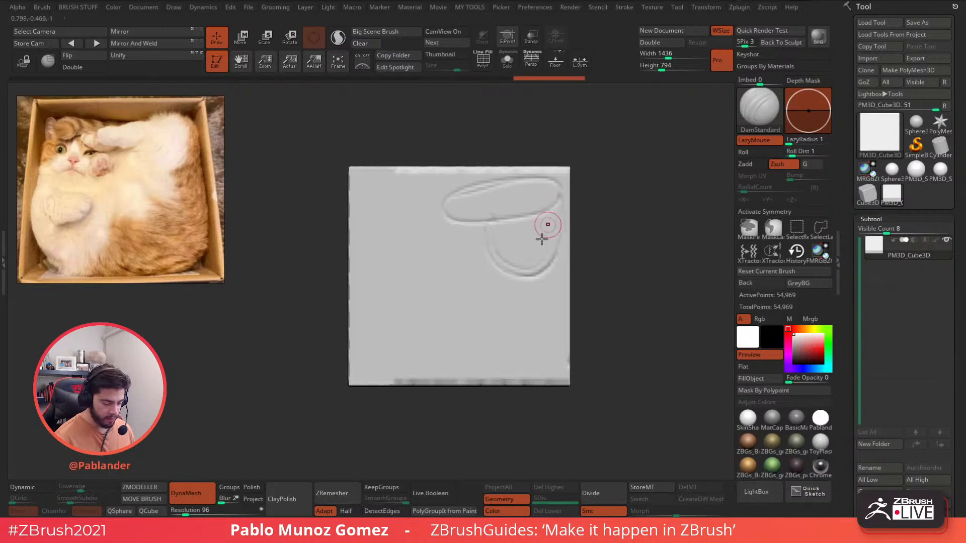
mouse_move(388, 196)
left_mouse_down()
mouse_move(430, 230)
mouse_move(421, 198)
mouse_move(376, 187)
mouse_move(385, 186)
mouse_move(384, 212)
left_mouse_up()
left_click_drag(411, 214, 420, 215)
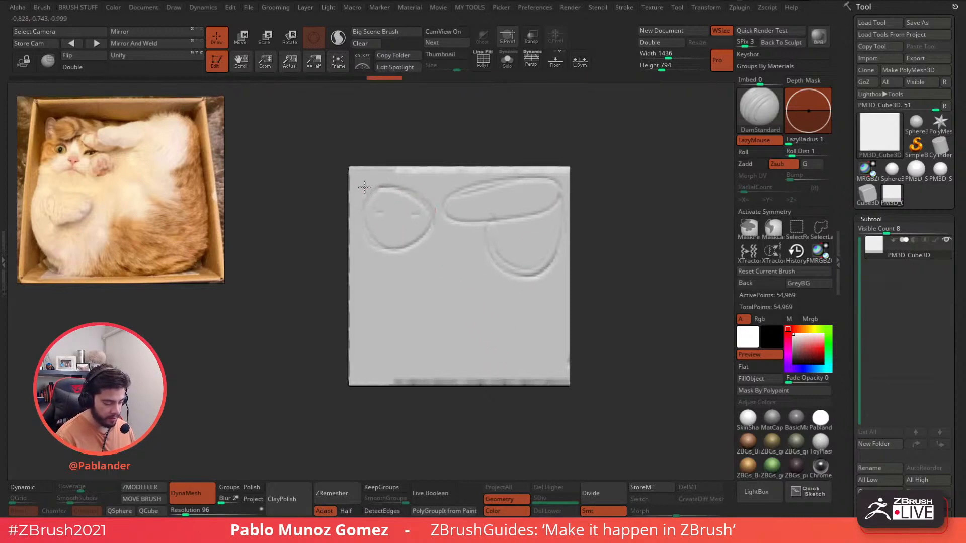
mouse_move(394, 182)
left_mouse_down()
mouse_move(448, 192)
mouse_move(423, 170)
mouse_move(450, 174)
mouse_move(419, 205)
mouse_move(433, 191)
left_mouse_up()
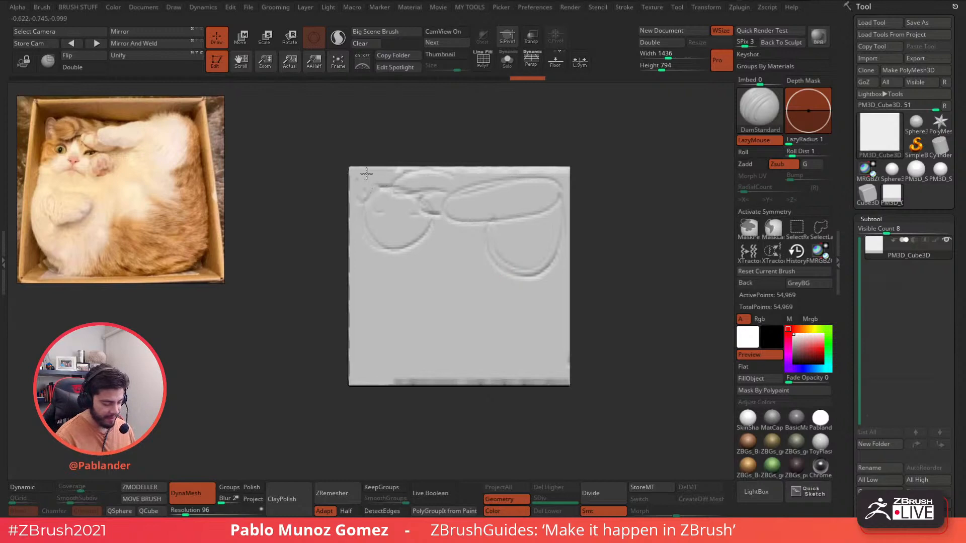
mouse_move(367, 174)
left_mouse_down()
mouse_move(404, 223)
mouse_move(405, 214)
left_mouse_up()
mouse_move(393, 218)
left_mouse_down()
mouse_move(457, 380)
mouse_move(569, 267)
left_mouse_up()
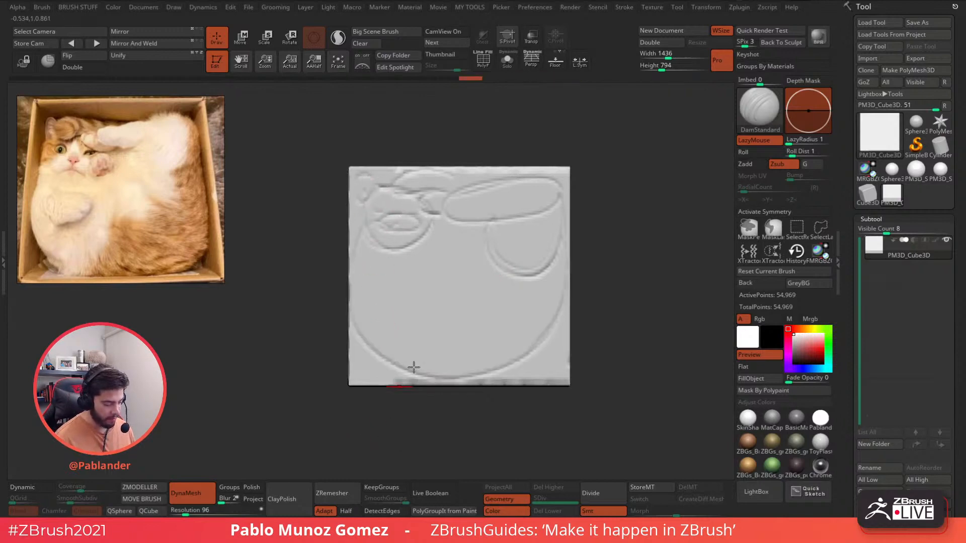
- Carve the body outline, paw creases, chin curve, arm and right leg lines
mouse_move(367, 301)
left_mouse_down()
mouse_move(408, 281)
mouse_move(389, 334)
left_mouse_up()
left_click_drag(425, 293, 382, 334)
left_click_drag(425, 297, 384, 343)
left_click_drag(429, 289, 418, 289)
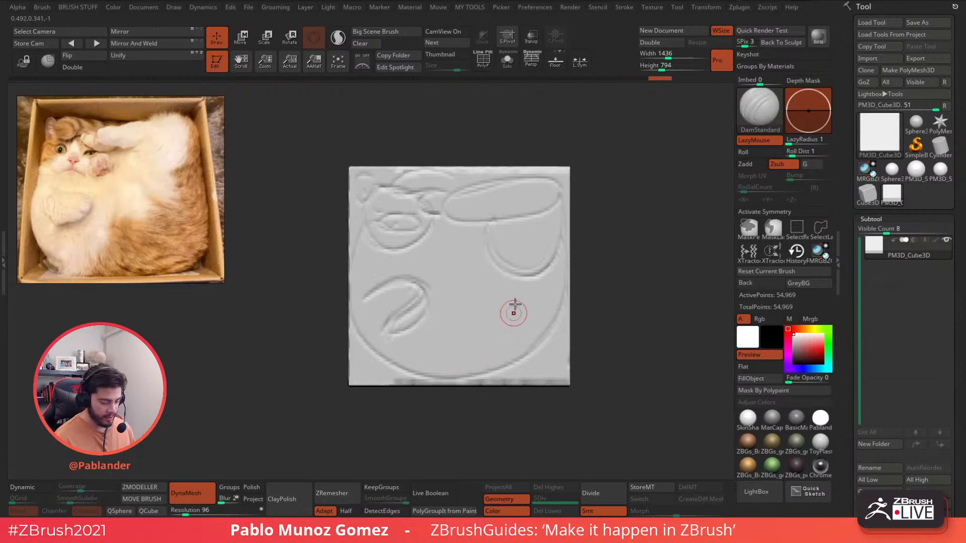
mouse_move(432, 222)
left_mouse_down()
mouse_move(410, 247)
mouse_move(452, 276)
left_mouse_up()
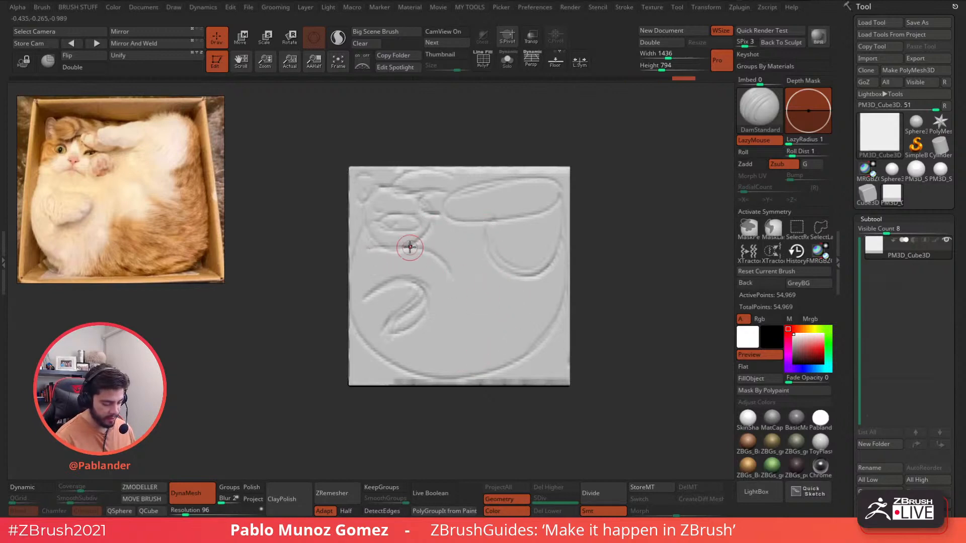
left_click_drag(409, 246, 466, 292)
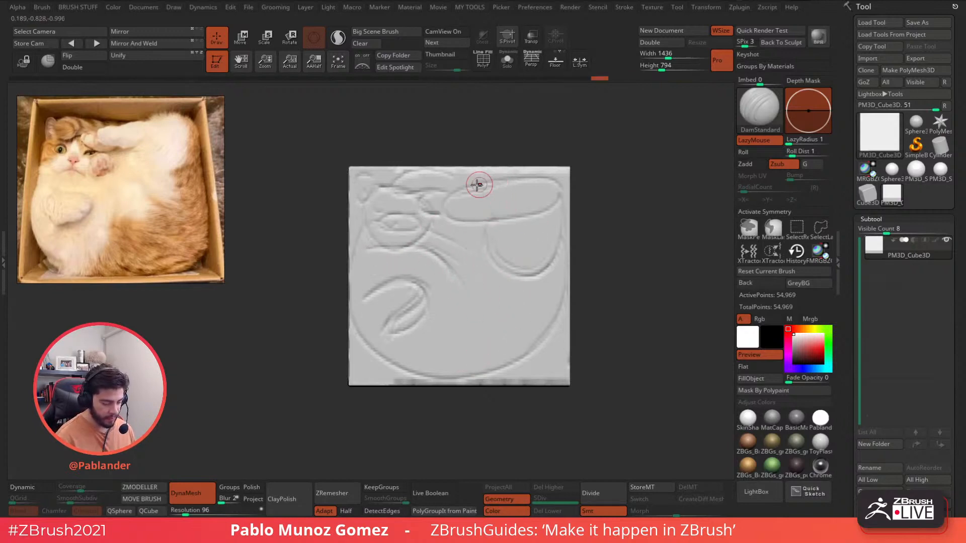
left_click_drag(476, 185, 472, 217)
left_click_drag(424, 193, 451, 214)
left_click_drag(383, 207, 386, 210)
mouse_move(561, 219)
left_mouse_down()
mouse_move(538, 280)
mouse_move(555, 321)
left_mouse_up()
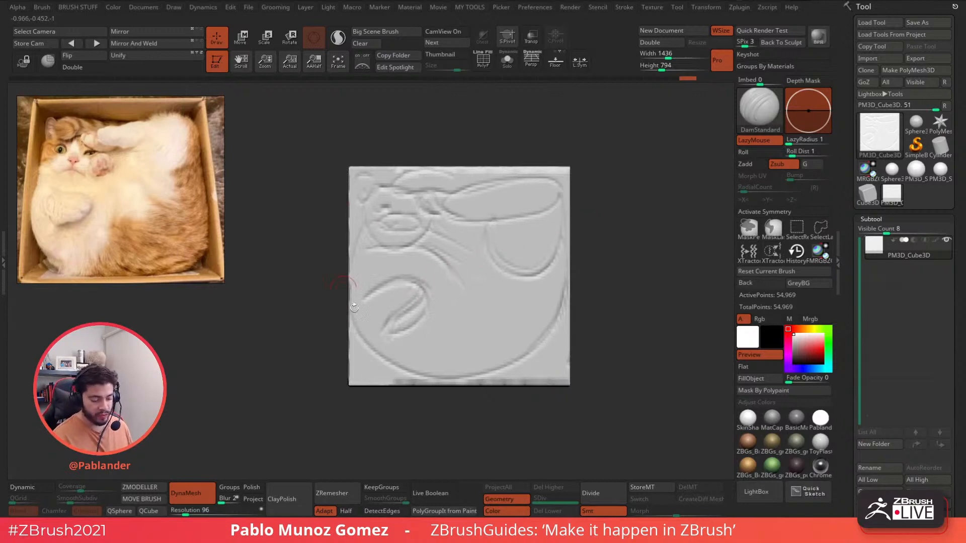
mouse_move(572, 243)
left_mouse_down()
mouse_move(500, 263)
mouse_move(526, 263)
left_mouse_up()
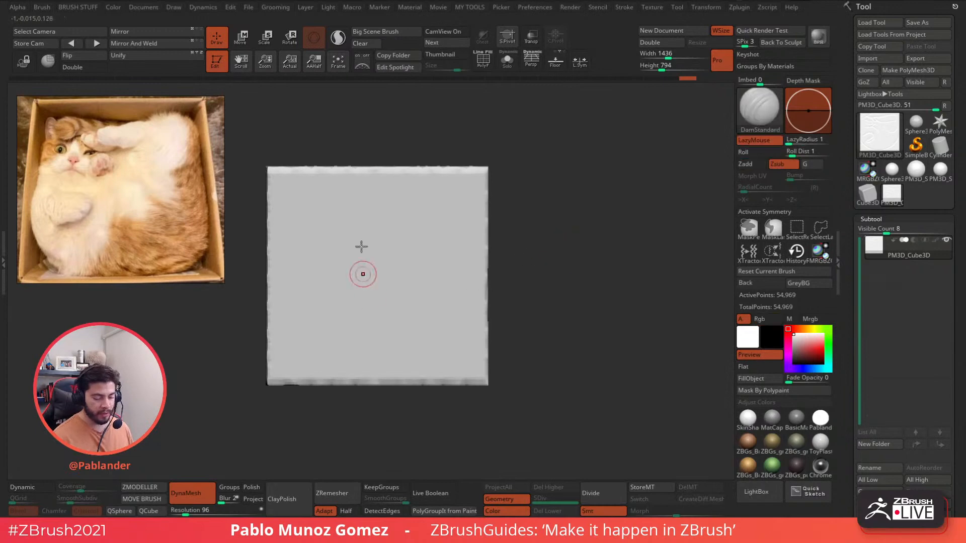
mouse_move(620, 259)
left_mouse_down()
mouse_move(593, 250)
mouse_move(621, 198)
mouse_move(645, 234)
mouse_move(615, 258)
left_mouse_up()
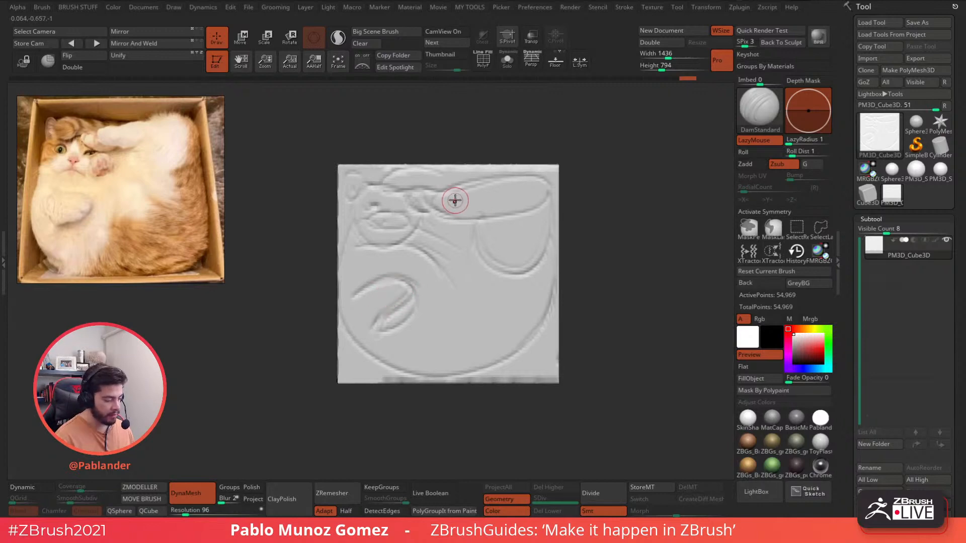
- Set up the Standard brush for colour-only painting, with LazyMouse and Zadd off
key("b")
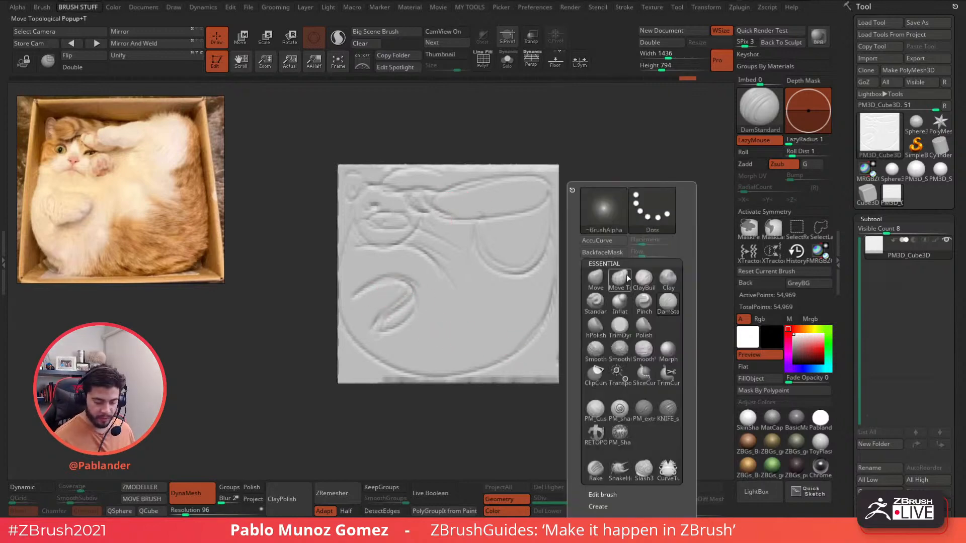
left_click(595, 308)
left_click(759, 140)
left_click(746, 164)
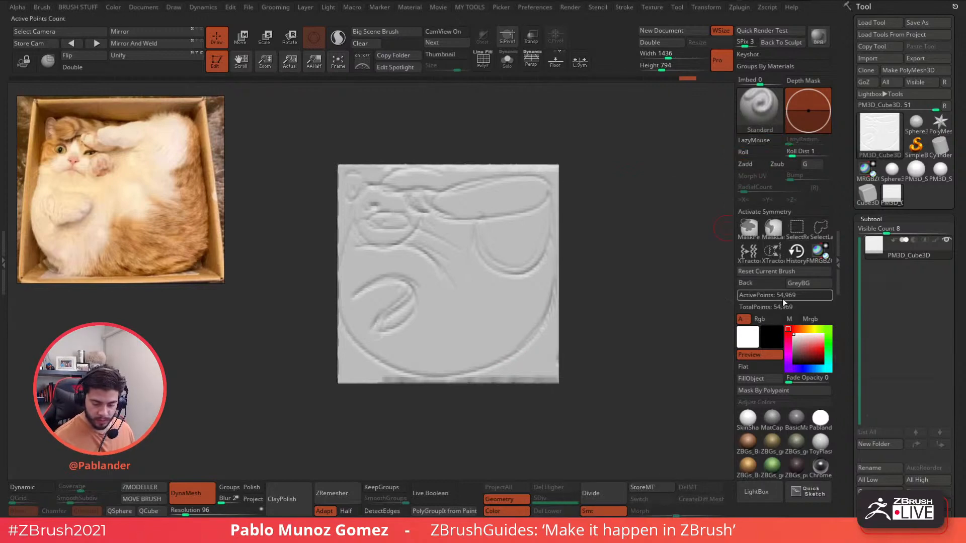
left_click(792, 284)
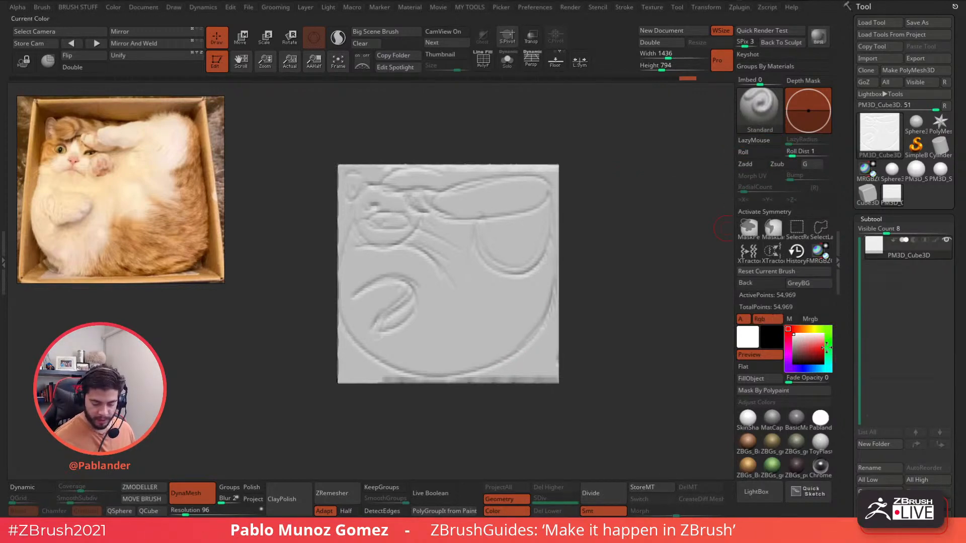
- Fill the cube with bright red and give it a skin-shaded material
left_click(821, 346)
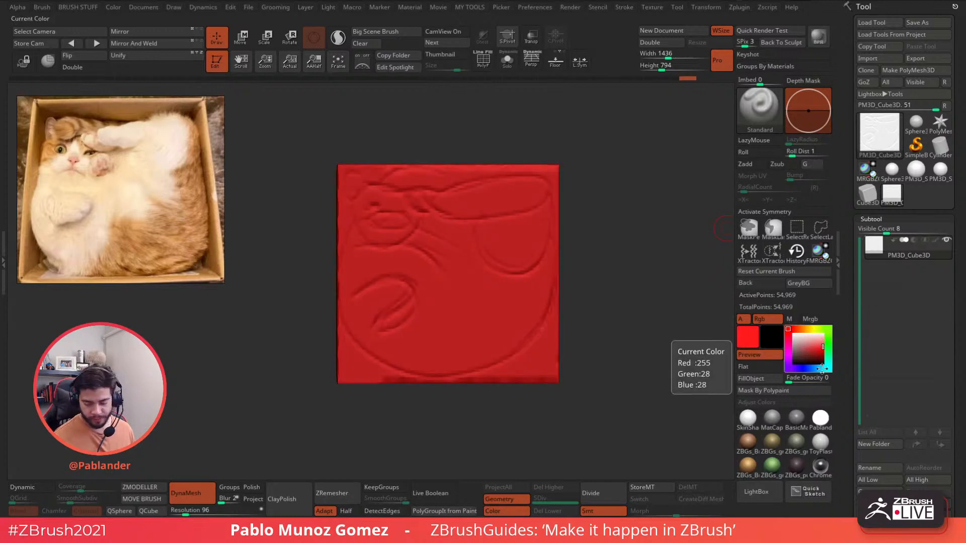
left_click(814, 348)
left_click_drag(815, 348, 822, 346)
left_click(771, 378)
left_click(748, 419)
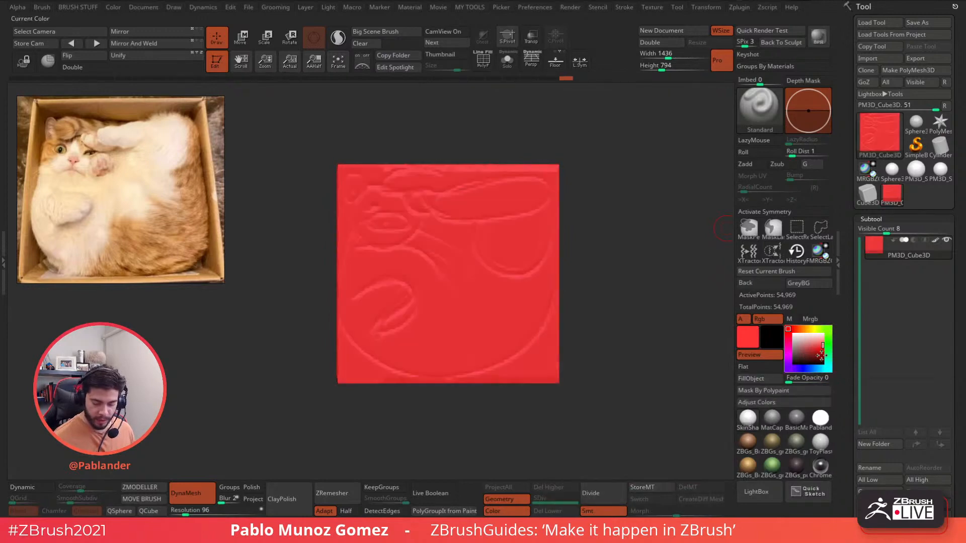
- Dab blue paint on the paw areas, then fill the whole plane blue
left_click(808, 369)
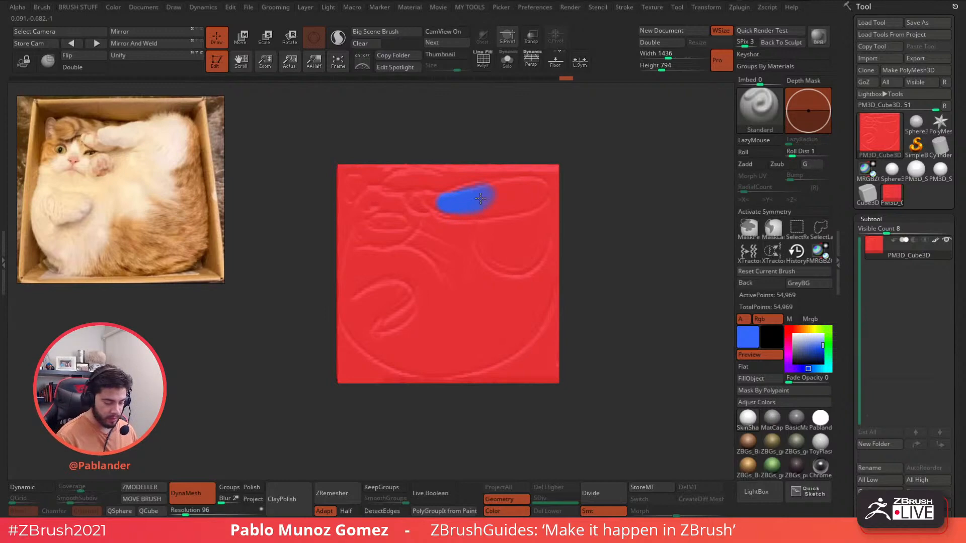
left_click_drag(400, 290, 390, 302)
left_click_drag(493, 239, 496, 243)
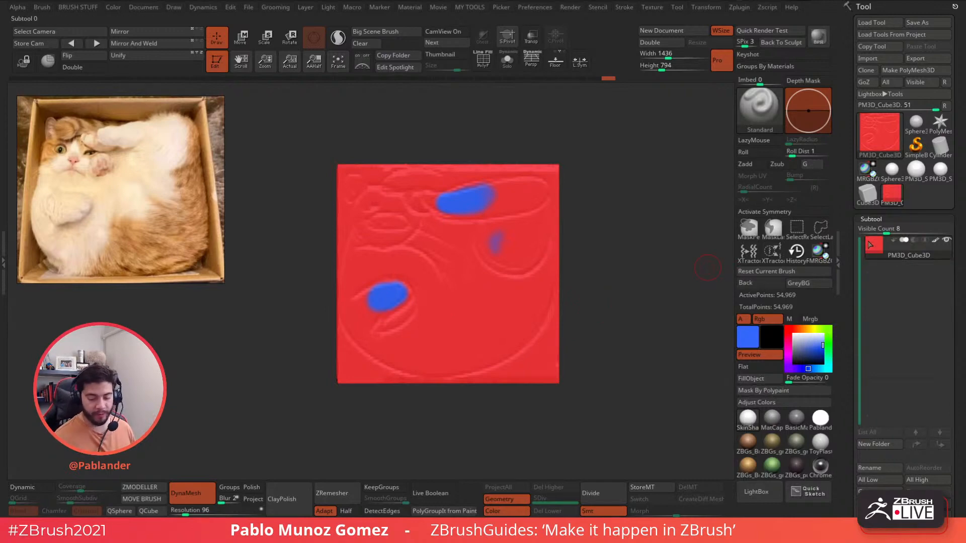
left_click(750, 378)
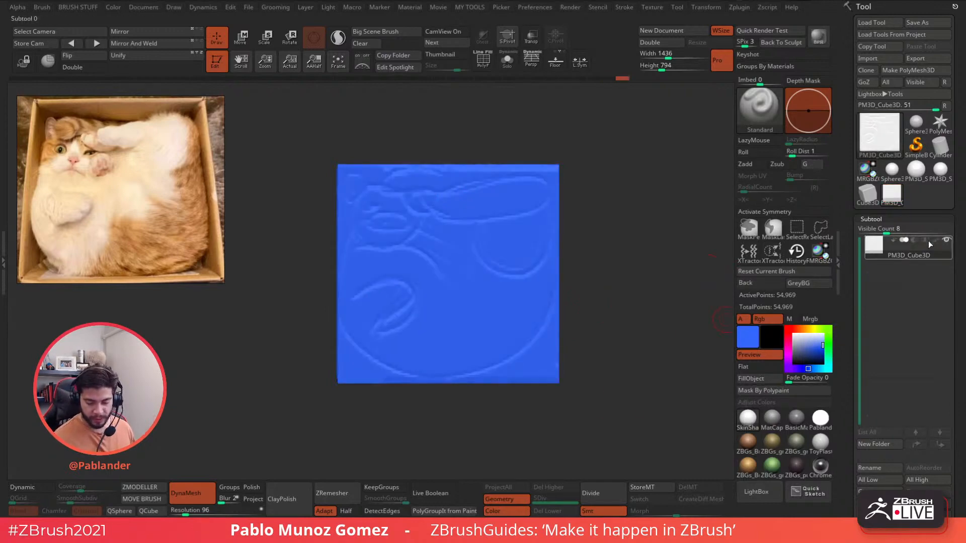
- Set the working colour to white and the material to MatCap Gray
left_click(794, 335)
left_click(751, 379)
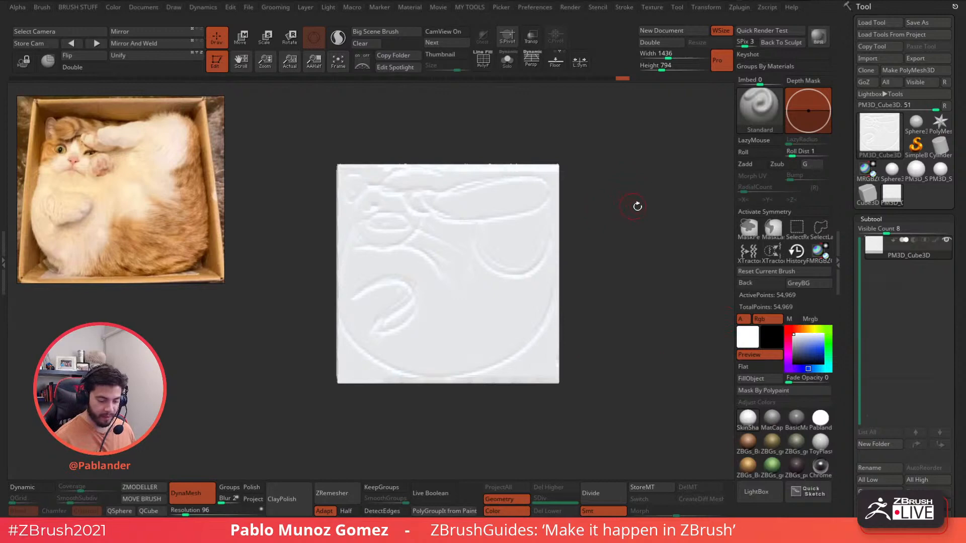
key("space")
left_click(772, 418)
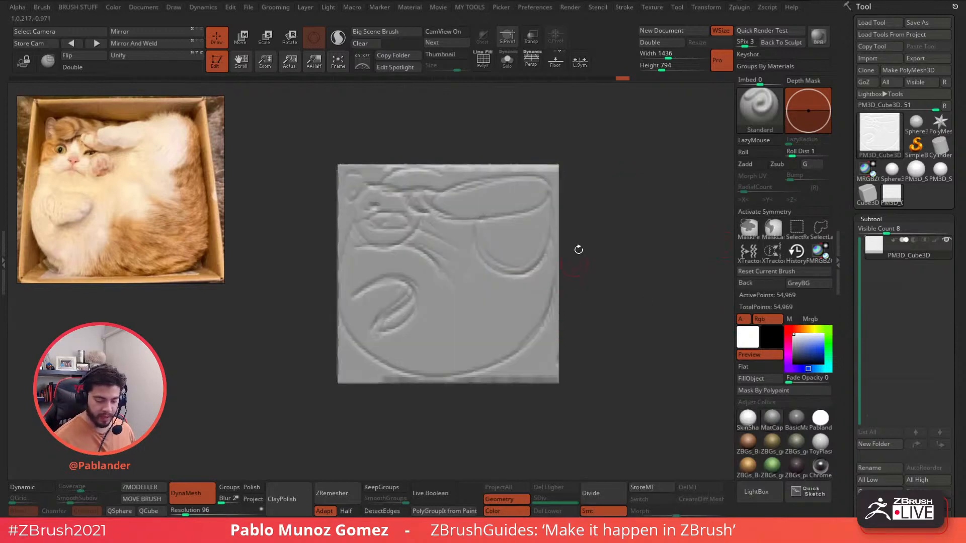
- Lasso-mask the upper-right and lower-left paw spots and blur both masks
key("ctrl")
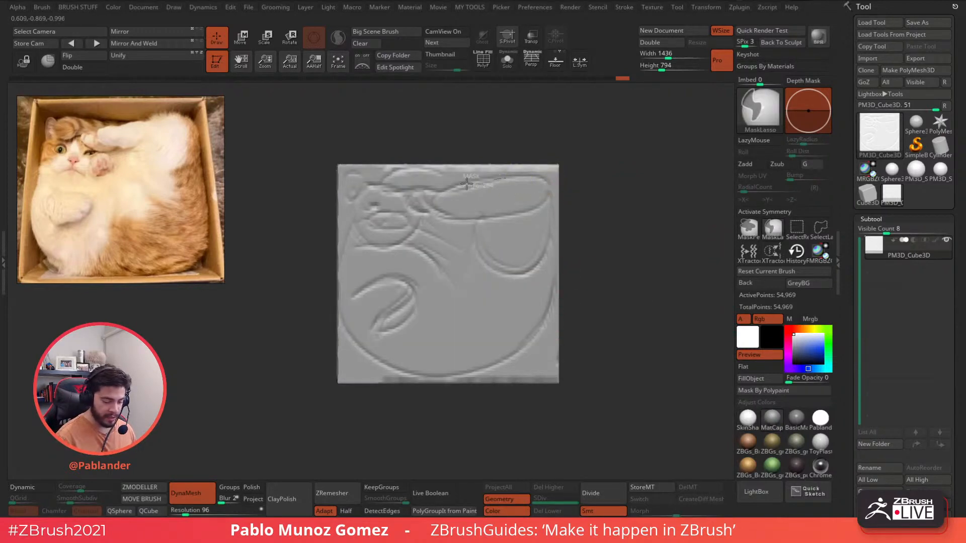
mouse_move(466, 183)
left_mouse_down("ctrl")
mouse_move(440, 216)
mouse_move(516, 221)
mouse_move(485, 176)
left_mouse_up("ctrl")
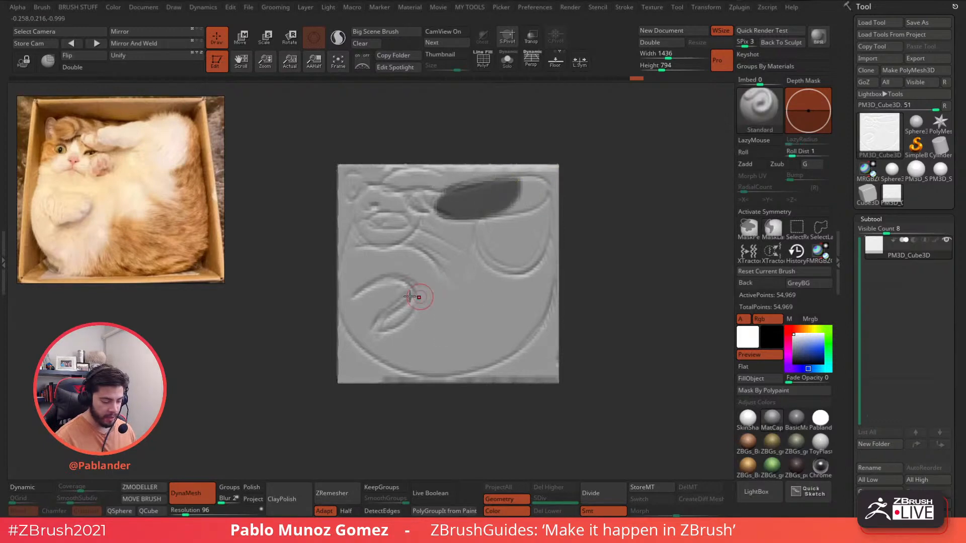
mouse_move(410, 297)
left_mouse_down("ctrl")
mouse_move(375, 281)
mouse_move(405, 309)
left_mouse_up("ctrl")
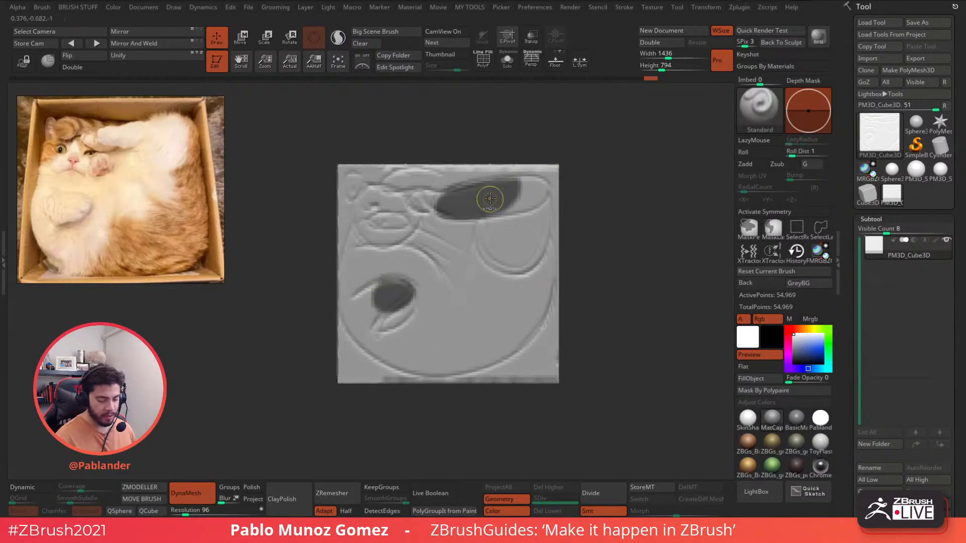
left_click(490, 198, "ctrl")
left_click(532, 287, "ctrl")
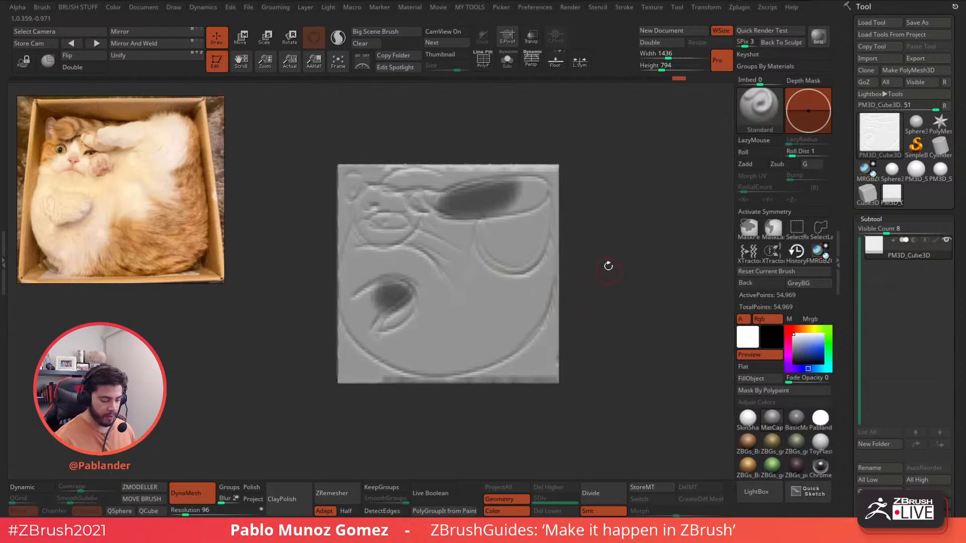
- Pull the paw areas outward along the depth with the transform gizmo's scale
mouse_move(597, 233)
left_mouse_down()
mouse_move(627, 233)
mouse_move(623, 215)
mouse_move(633, 222)
mouse_move(613, 234)
left_mouse_up()
left_click(242, 41)
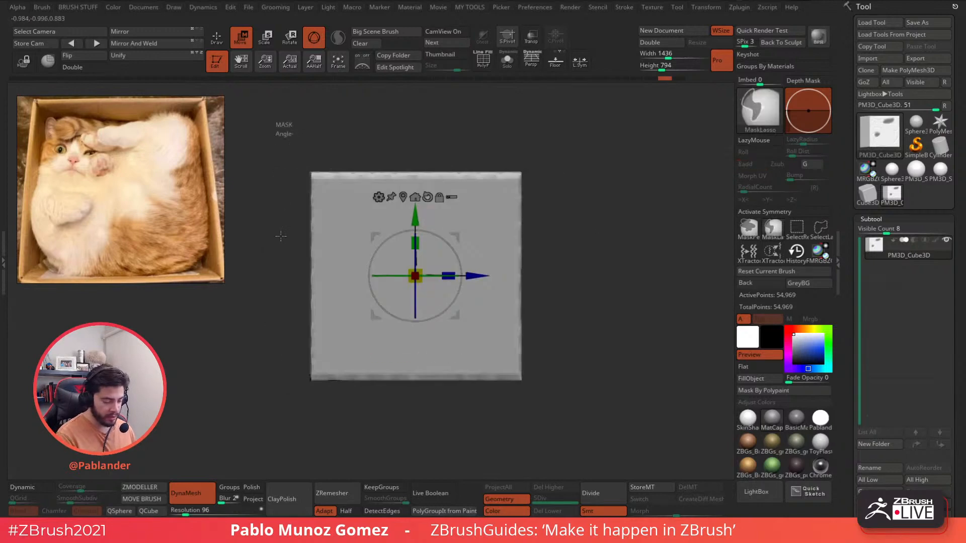
mouse_move(283, 132)
left_mouse_down("ctrl")
mouse_move(427, 291)
mouse_move(427, 114)
left_mouse_up("ctrl")
mouse_move(598, 233)
left_mouse_down()
mouse_move(566, 239)
mouse_move(577, 237)
left_mouse_up()
left_click_drag(445, 277, 436, 276)
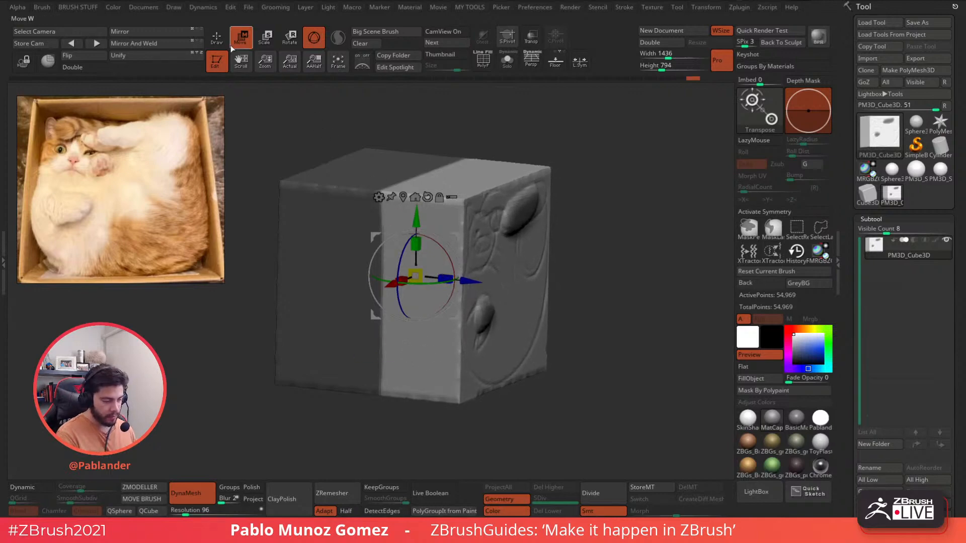
left_click(221, 40)
mouse_move(576, 189)
left_mouse_down("ctrl")
mouse_move(618, 263)
mouse_move(601, 283)
mouse_move(586, 277)
left_mouse_up("ctrl")
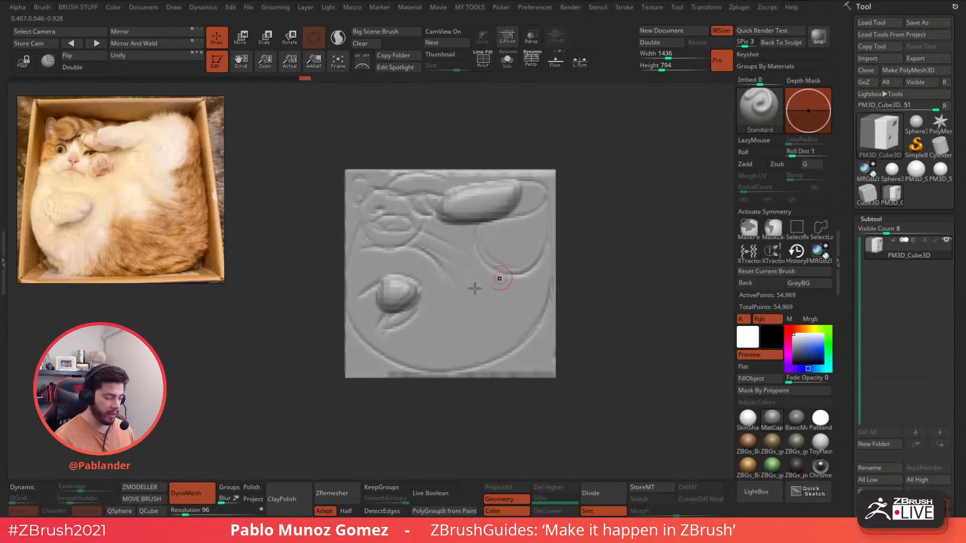
- Show the polypaint marks, pick the blue colour, then hide paint and restore white
left_click(925, 243)
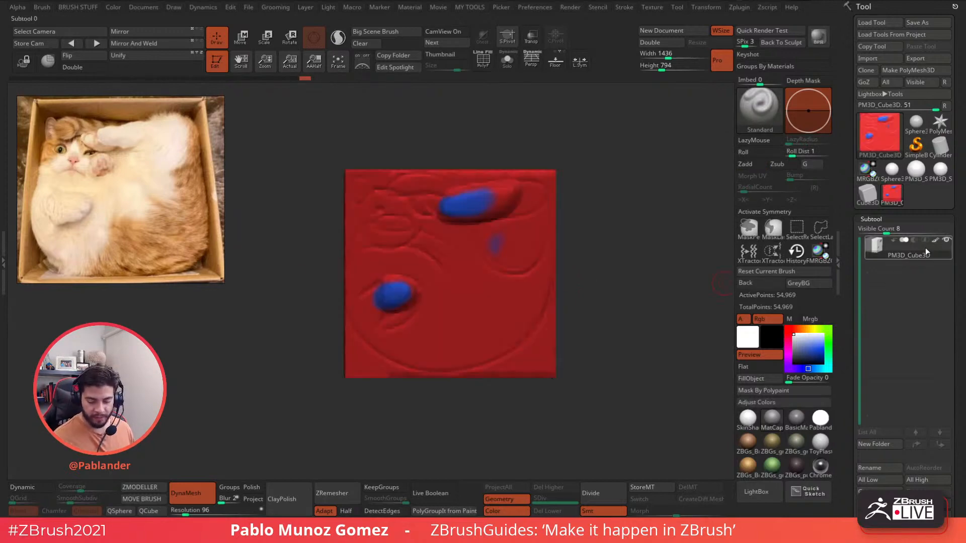
key("space")
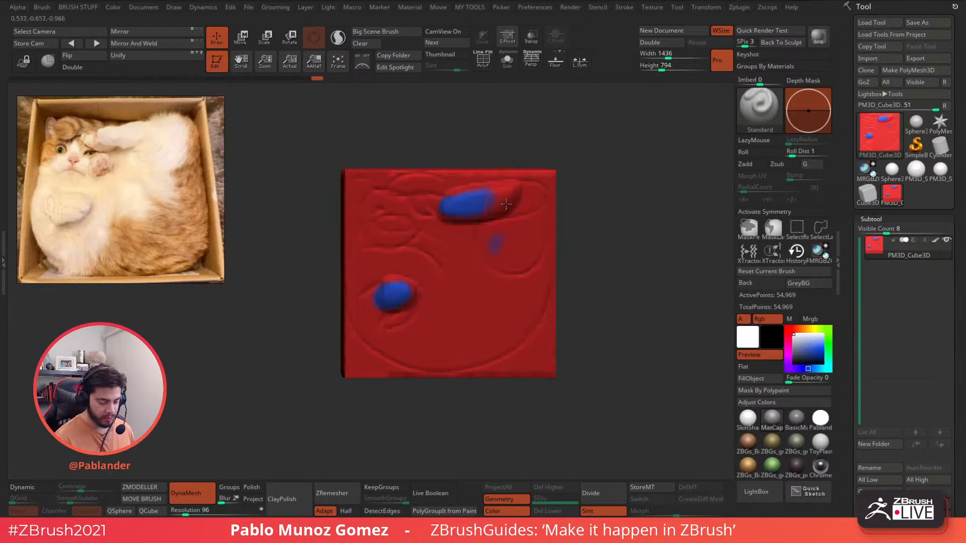
key("c")
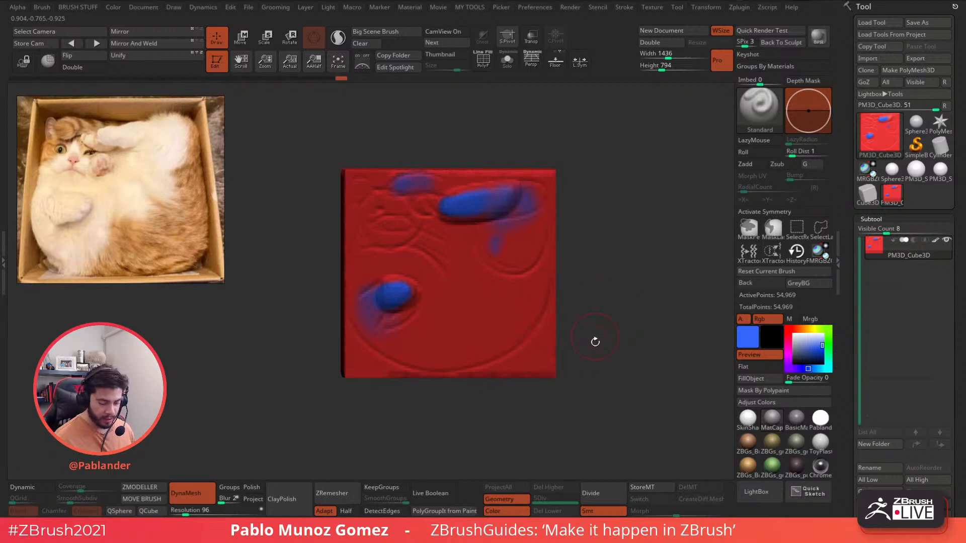
left_click(936, 240)
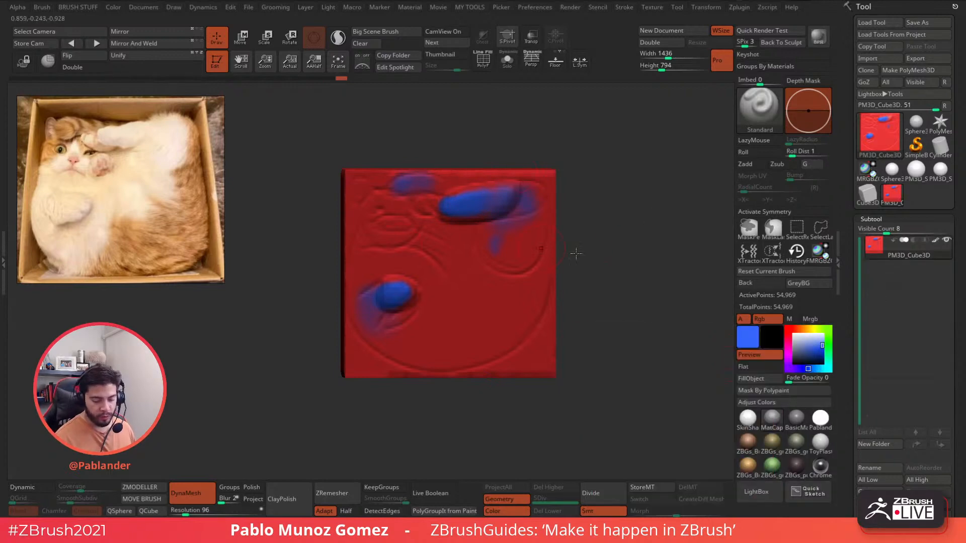
left_click(793, 335)
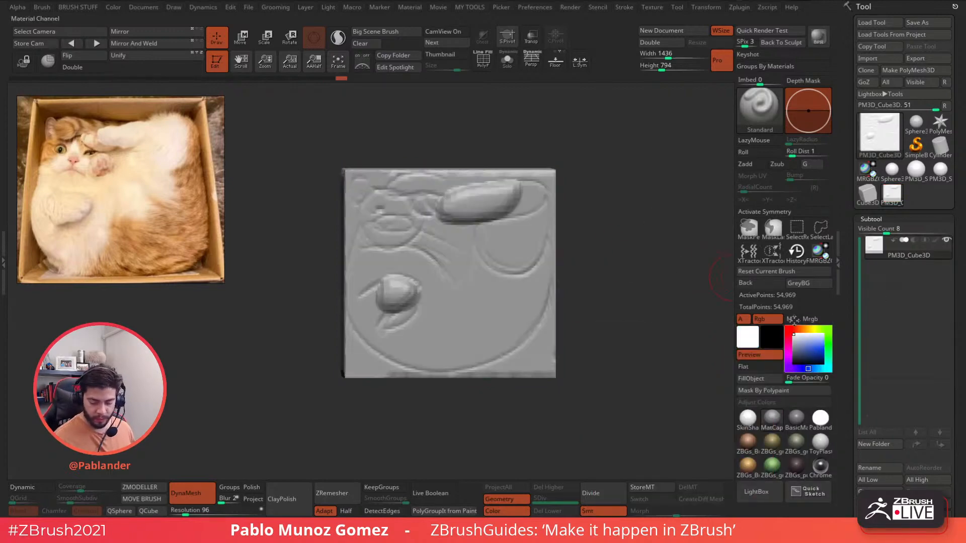
- Mask around the raised paws and upper circle area, then rectangle-mask the cube's left part
key("ctrl")
mouse_move(497, 201)
left_mouse_down("ctrl")
mouse_move(507, 213)
mouse_move(511, 202)
mouse_move(454, 201)
mouse_move(507, 200)
mouse_move(455, 210)
mouse_move(526, 192)
mouse_move(523, 215)
mouse_move(503, 200)
mouse_move(523, 221)
mouse_move(534, 205)
left_mouse_up("ctrl")
left_click(748, 228, "ctrl")
mouse_move(394, 297)
left_mouse_down("ctrl")
mouse_move(380, 316)
mouse_move(366, 298)
mouse_move(375, 330)
left_mouse_up("ctrl")
left_click_drag(403, 182, 425, 184, "ctrl")
mouse_move(601, 278)
left_mouse_down()
mouse_move(590, 255)
mouse_move(625, 237)
mouse_move(635, 216)
mouse_move(605, 239)
mouse_move(633, 216)
left_mouse_up()
left_click_drag(371, 129, 563, 214)
left_click_drag(353, 113, 475, 342, "ctrl")
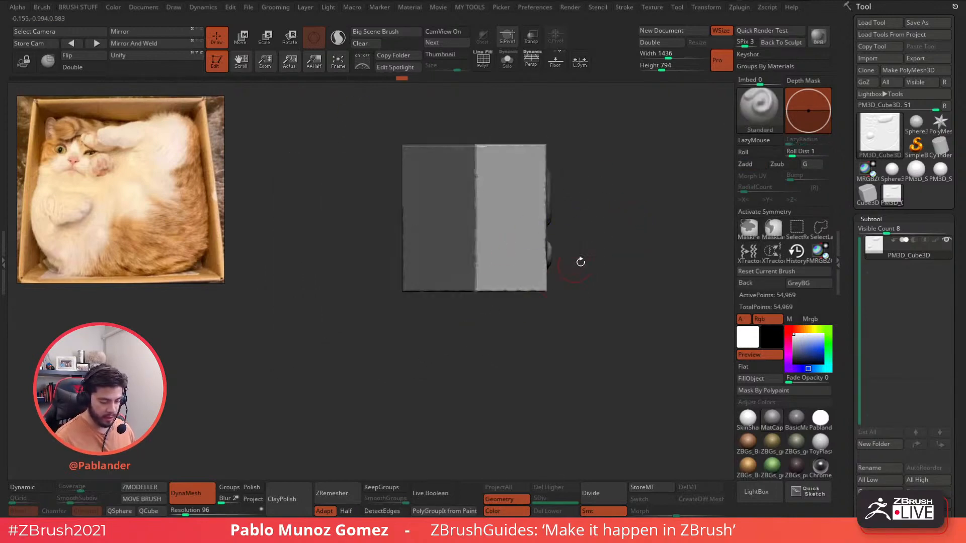
- Flatten the unmasked part of the cube along its depth with the gizmo's Scale Z
mouse_move(578, 260)
left_mouse_down()
mouse_move(628, 243)
mouse_move(659, 247)
mouse_move(553, 328)
mouse_move(575, 292)
mouse_move(565, 252)
mouse_move(603, 225)
mouse_move(618, 256)
mouse_move(586, 255)
left_mouse_up()
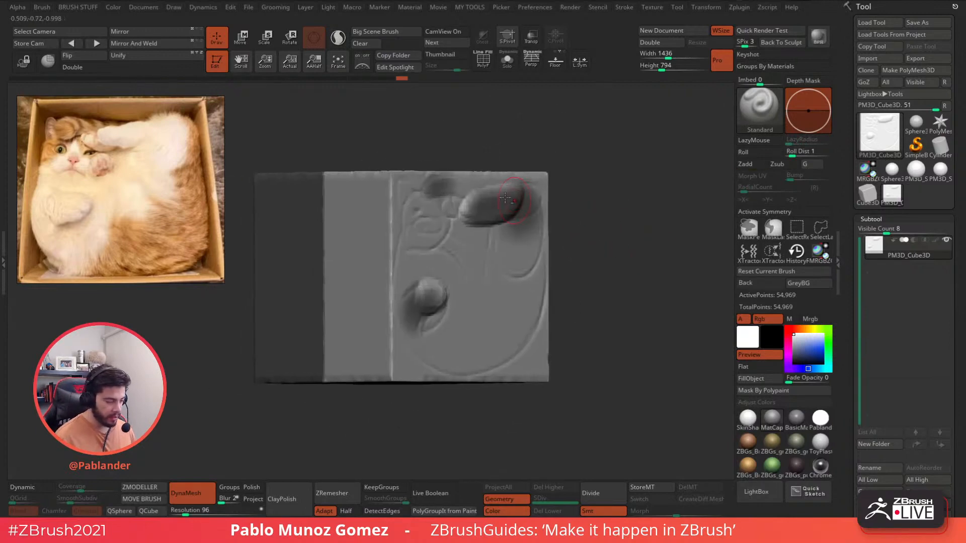
key("w")
left_click_drag(425, 276, 417, 277)
left_click(217, 35)
- Orbit to inspect the squashed relief, then switch to the ArtStation page in Chrome
mouse_move(601, 216)
left_mouse_down()
mouse_move(578, 218)
mouse_move(584, 245)
mouse_move(618, 262)
left_mouse_up()
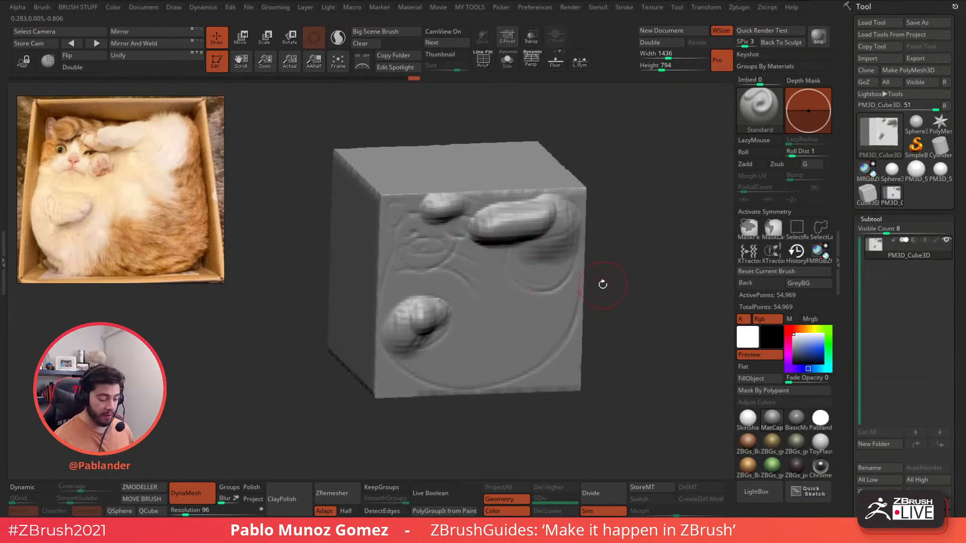
left_click_drag(602, 280, 601, 276)
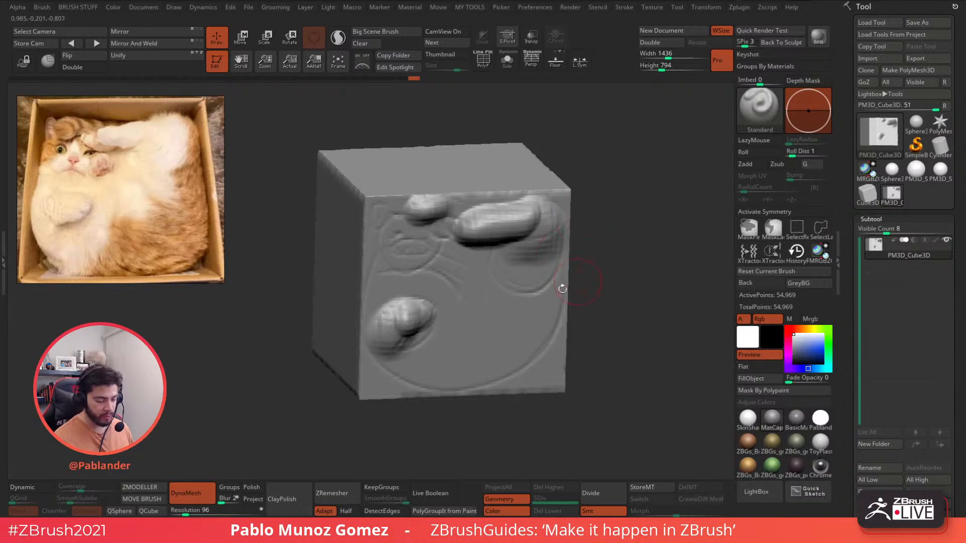
mouse_move(599, 287)
left_mouse_down()
mouse_move(614, 270)
mouse_move(599, 237)
mouse_move(605, 233)
left_mouse_up()
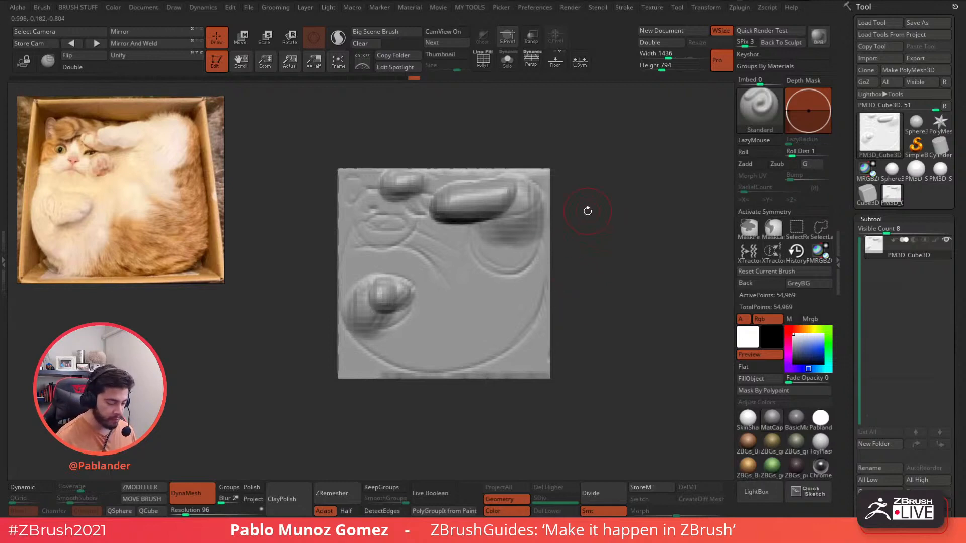
left_click_drag(587, 211, 588, 263)
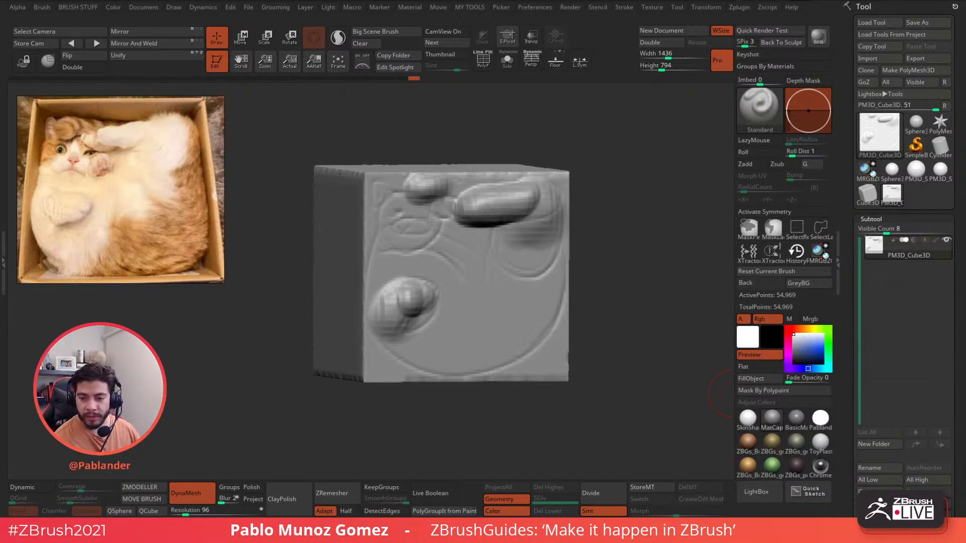
key("alt+Tab")
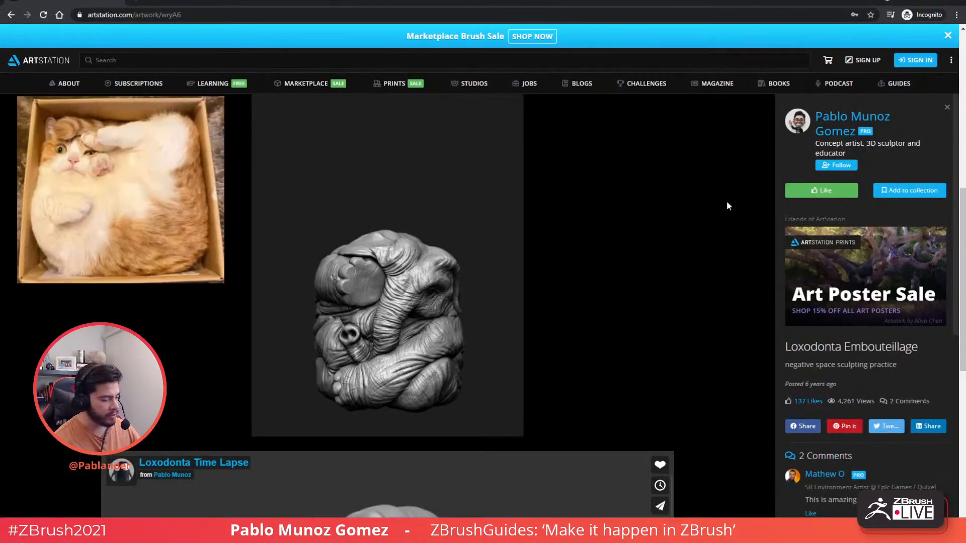
- Search Google for Giorgio Vasari from the address bar, fixing the misspelling
left_click(528, 18)
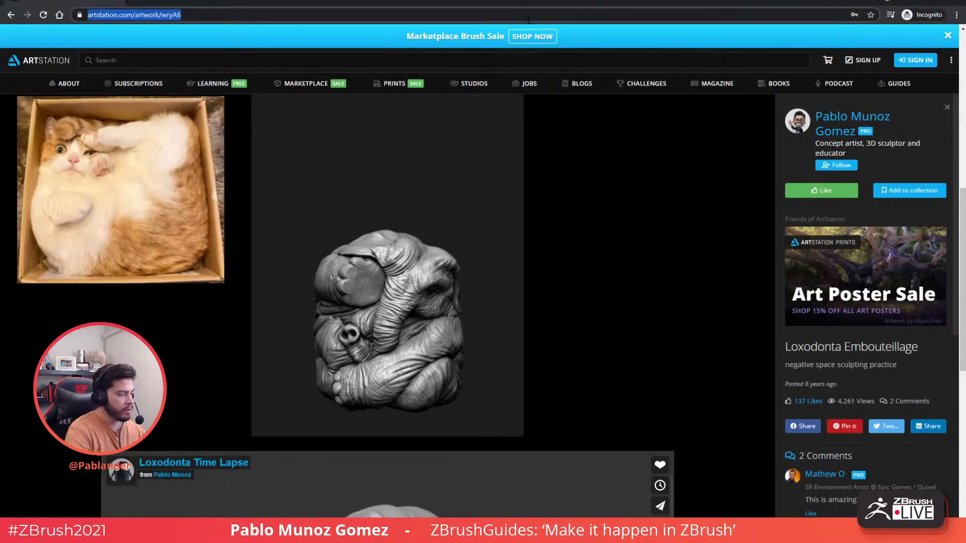
type("g")
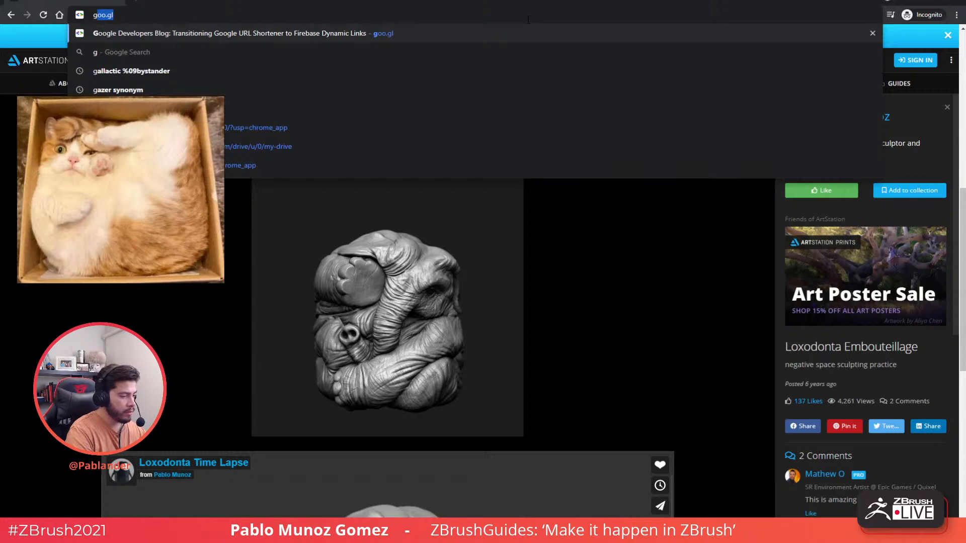
type("o")
type("iorgi")
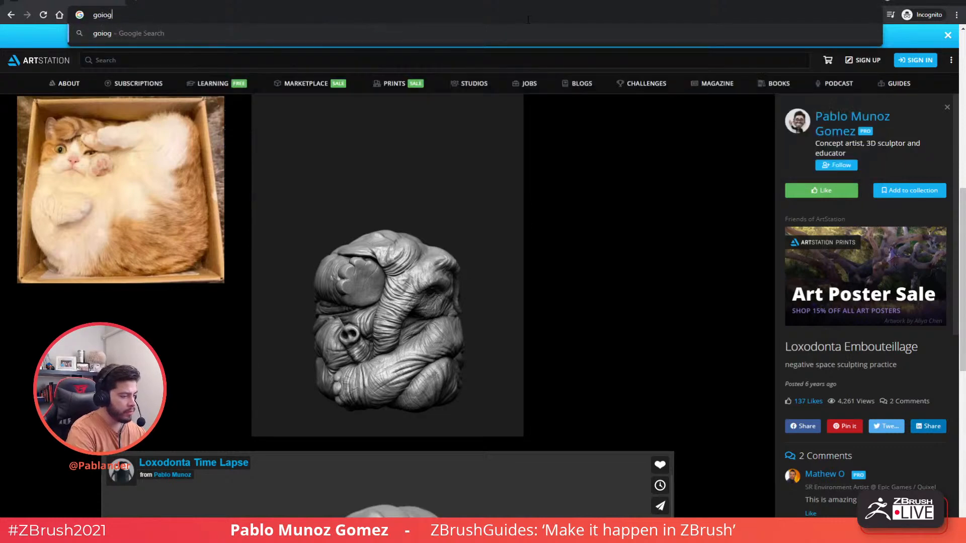
type("o var")
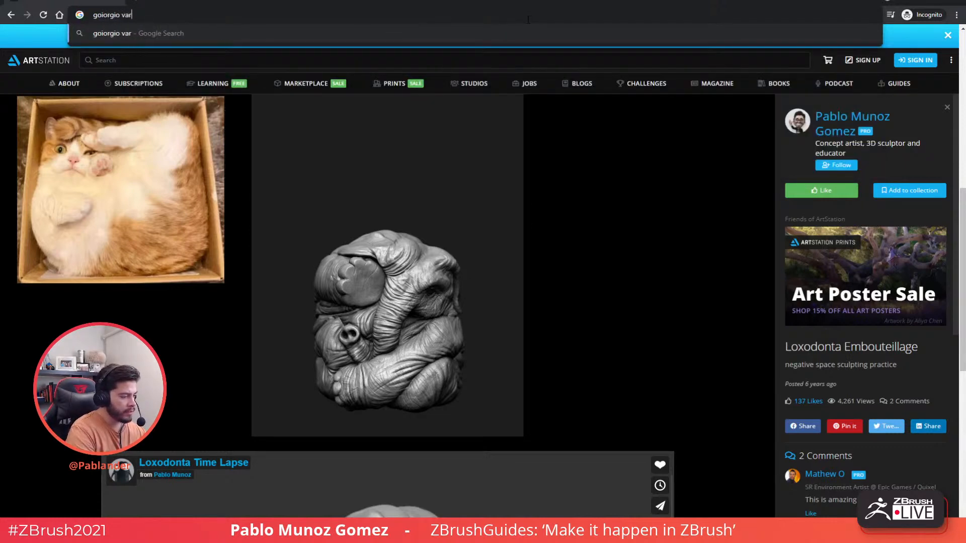
type("asi")
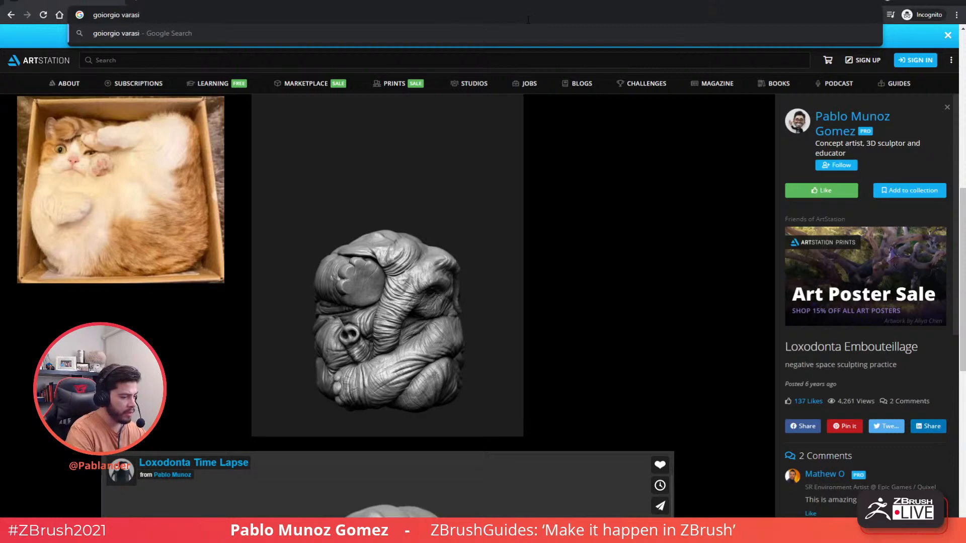
key("BackSpace")
key("BackSpace")
key("BackSpace")
type("sari")
key("Return")
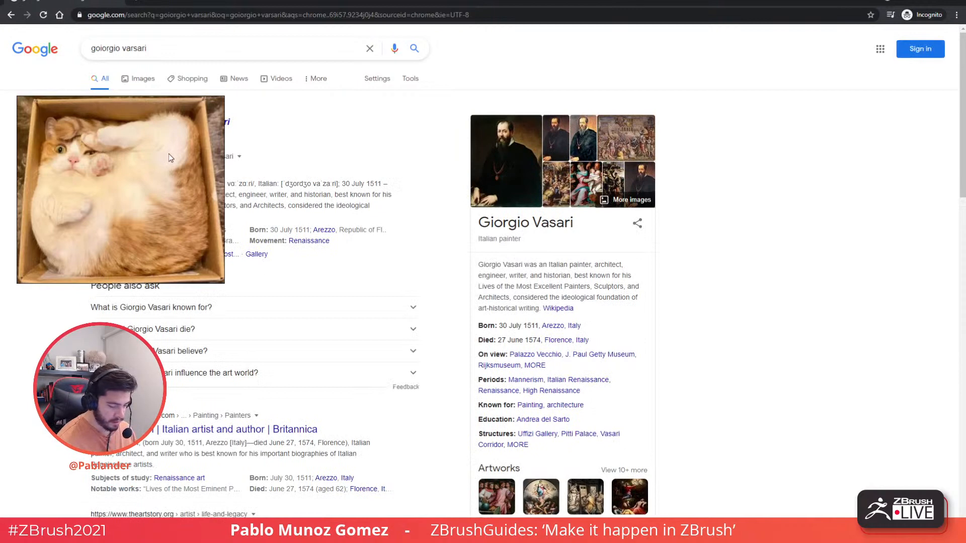
- Move the cat reference aside and replace the query with 'michelangelo david'
left_click_drag(169, 154, 0, 216)
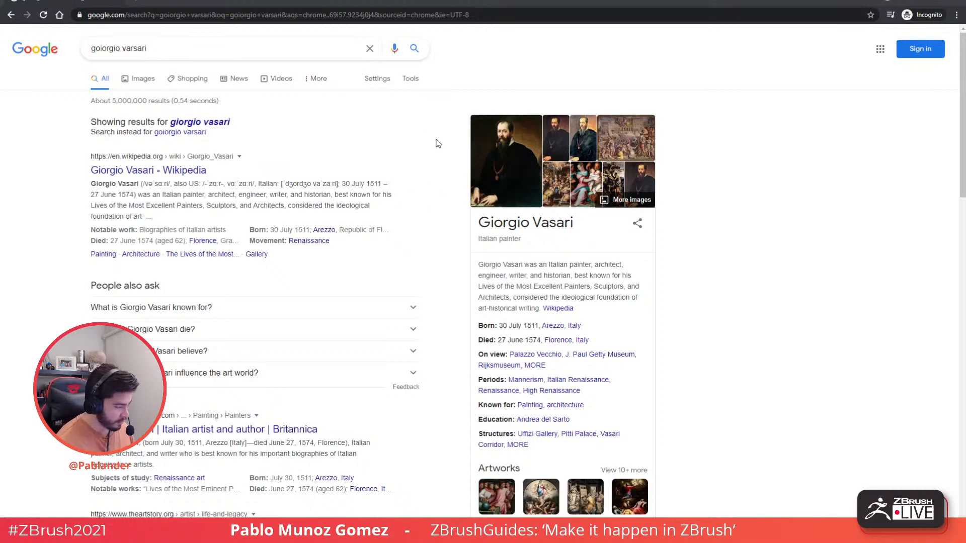
left_click(329, 18)
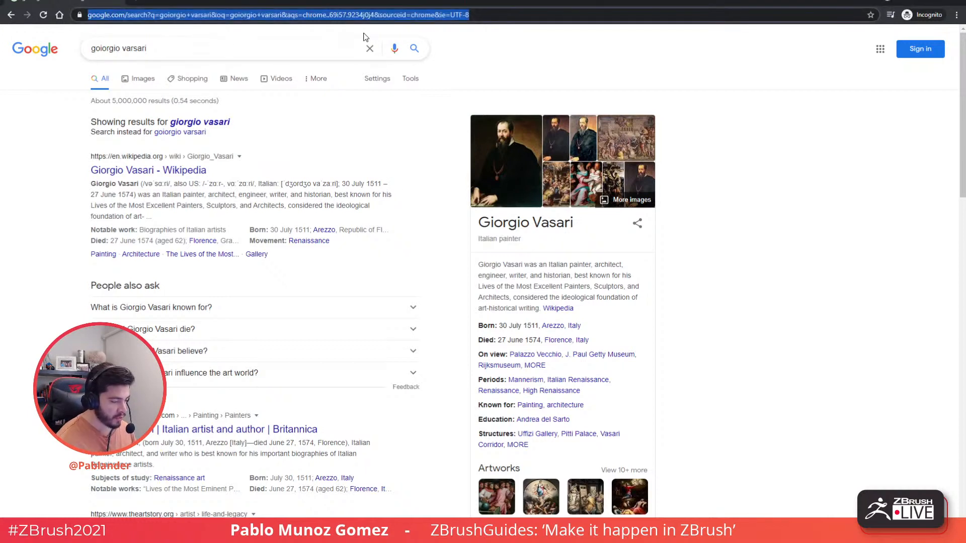
left_click(274, 51)
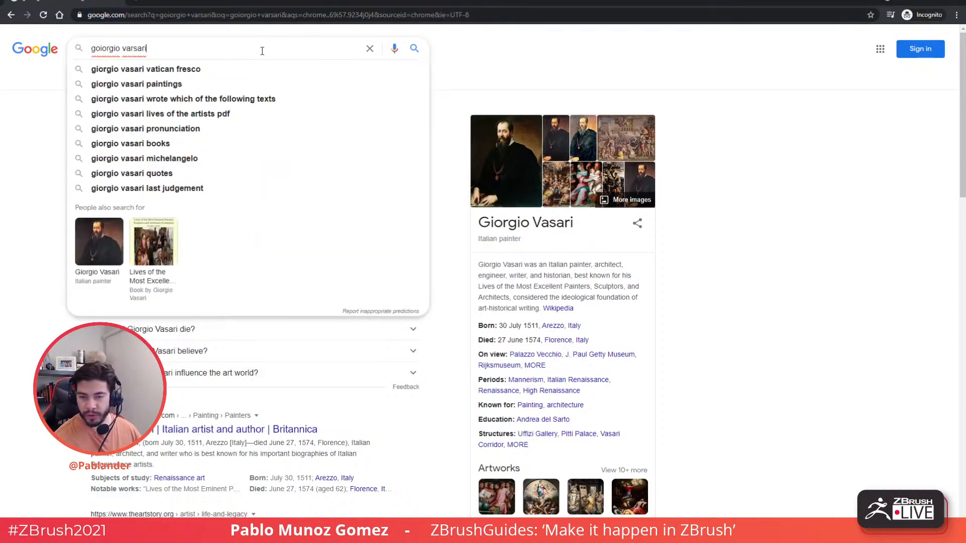
key("ctrl+a")
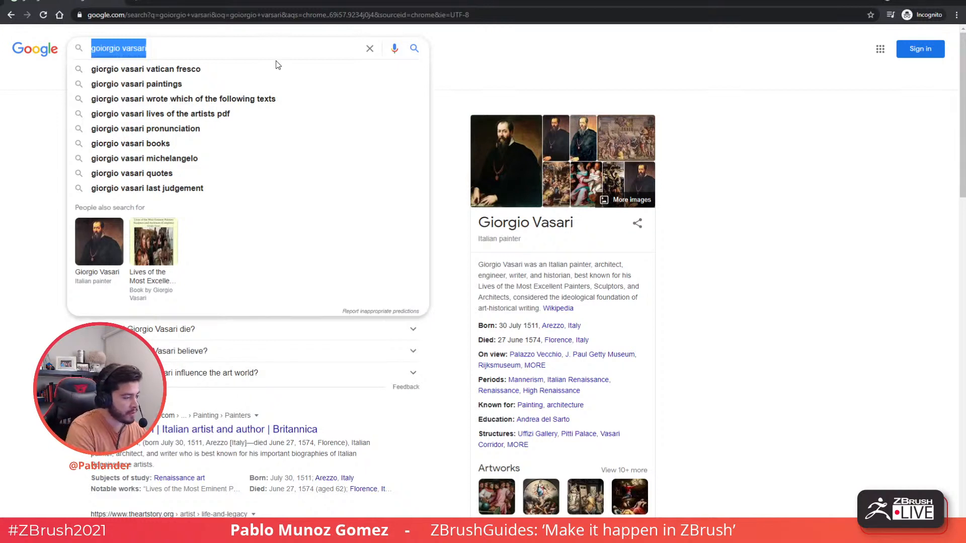
type("aca")
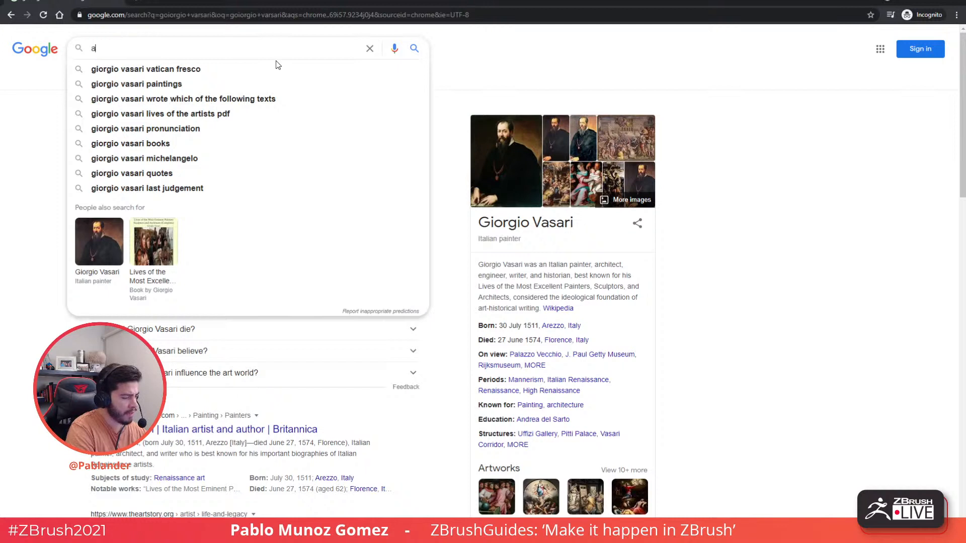
key("BackSpace")
key("BackSpace")
key("BackSpace")
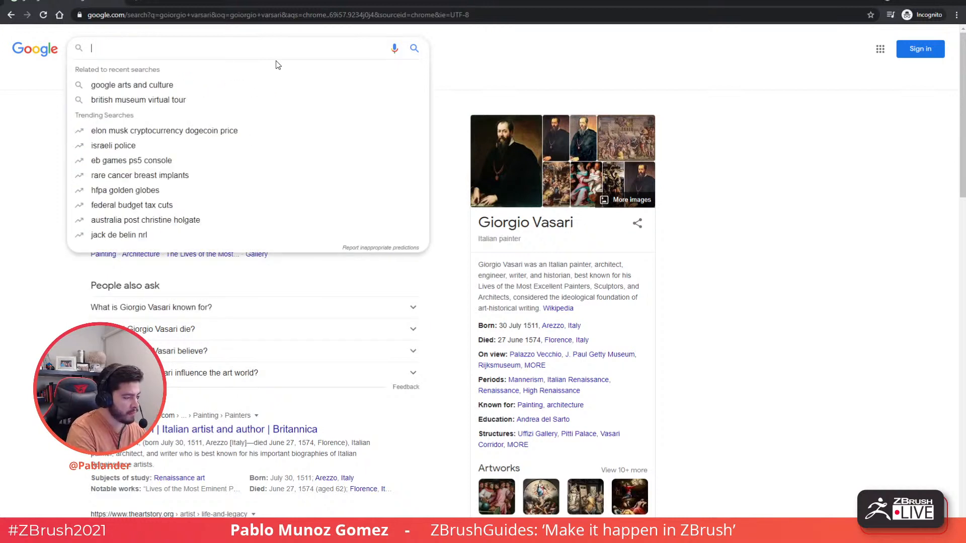
type("mi")
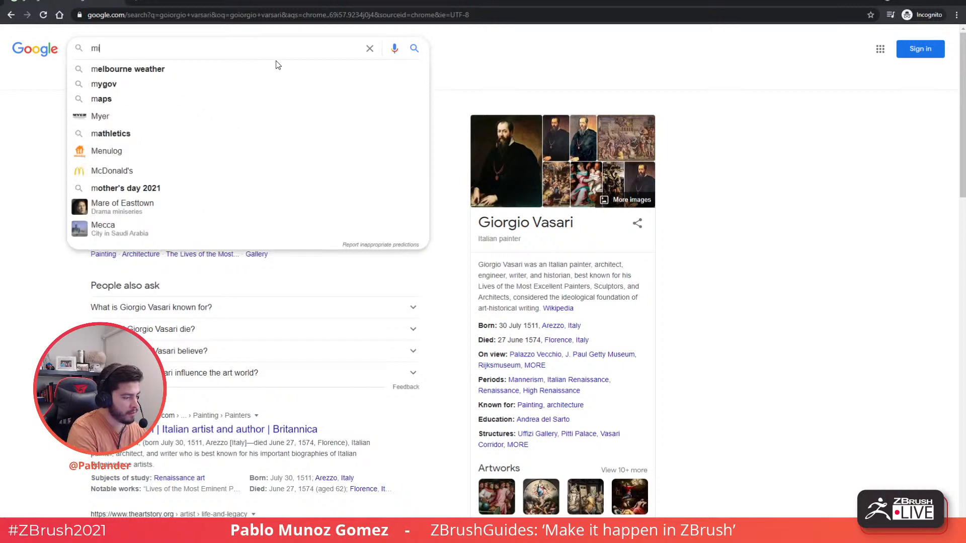
type("g")
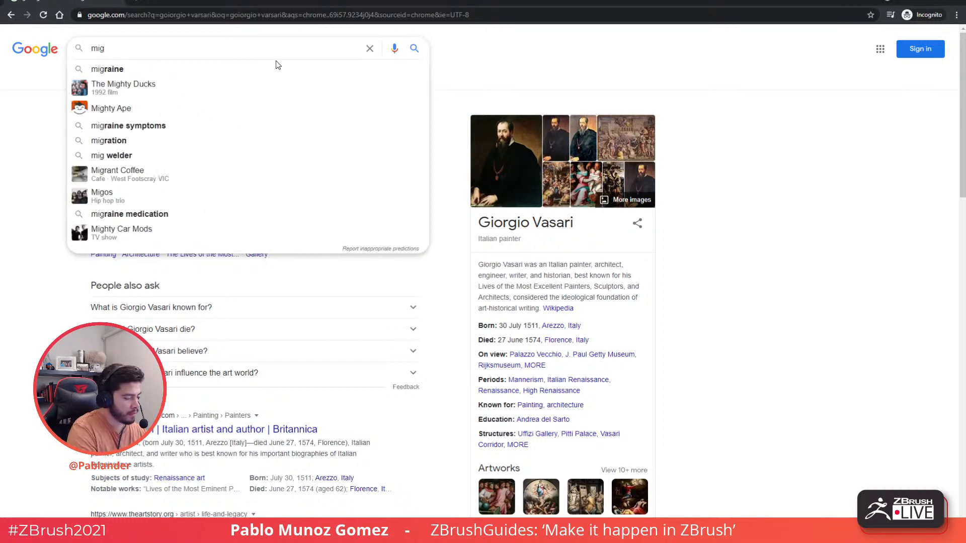
key("BackSpace")
type("chelangelo david")
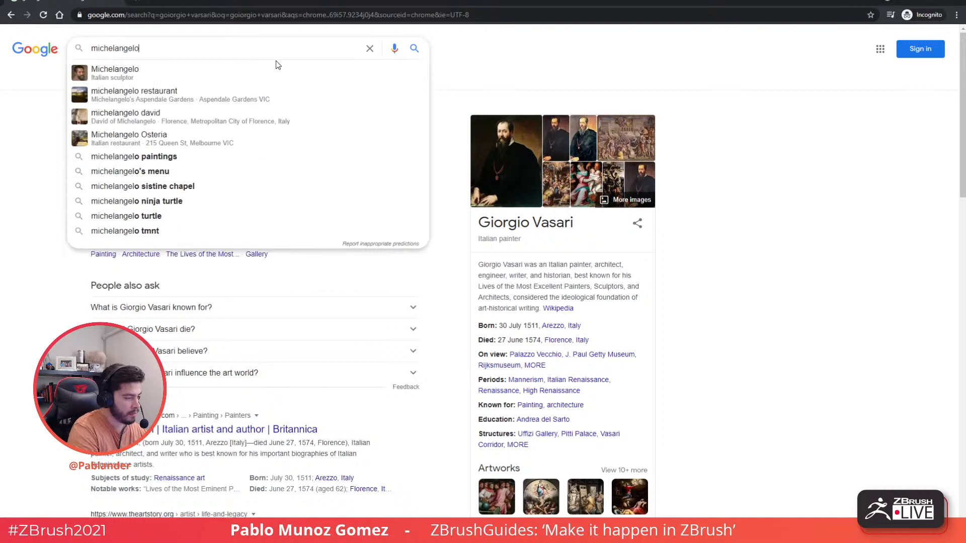
key("Return")
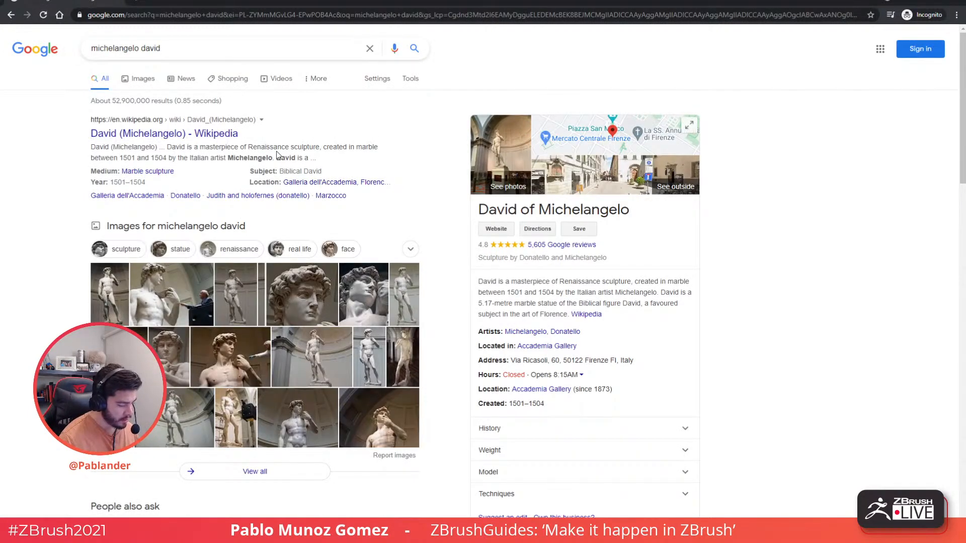
- Change the query to 'michelangelo giants', accept the spelling fix, and show Images results
left_click(194, 47)
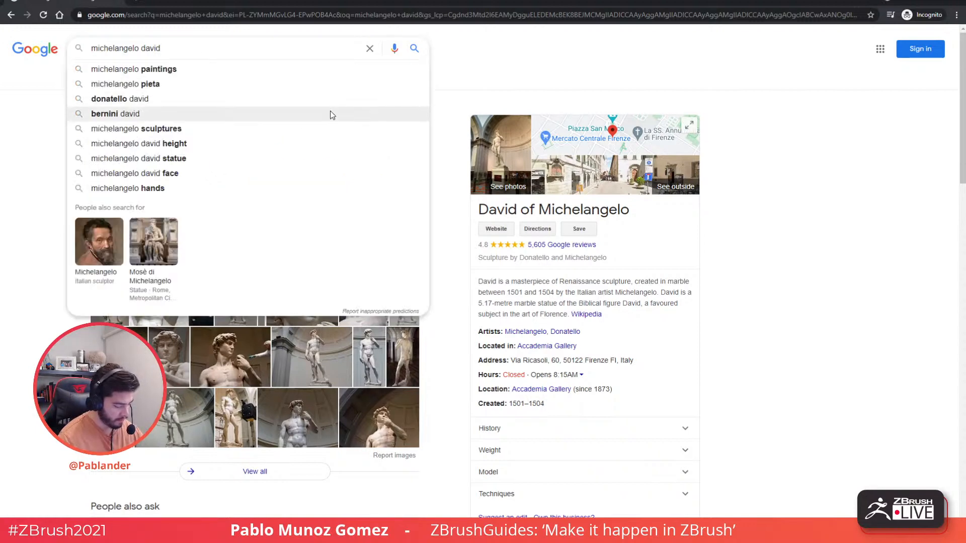
key("Escape")
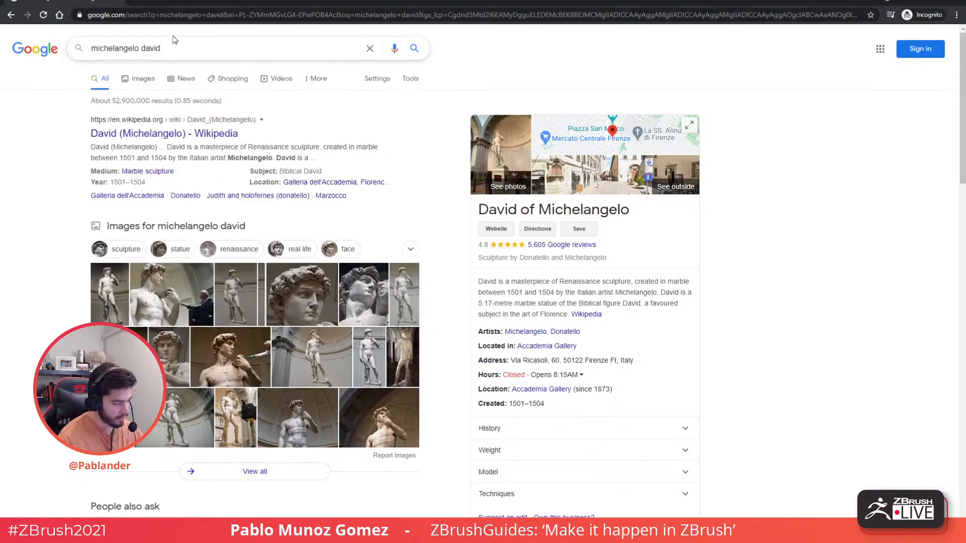
double_click(149, 47)
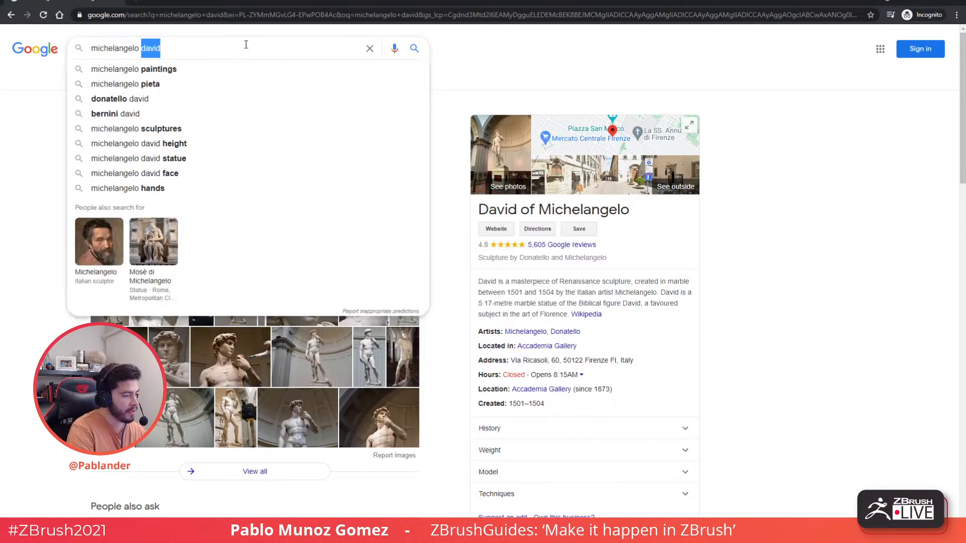
type("giangts")
key("Return")
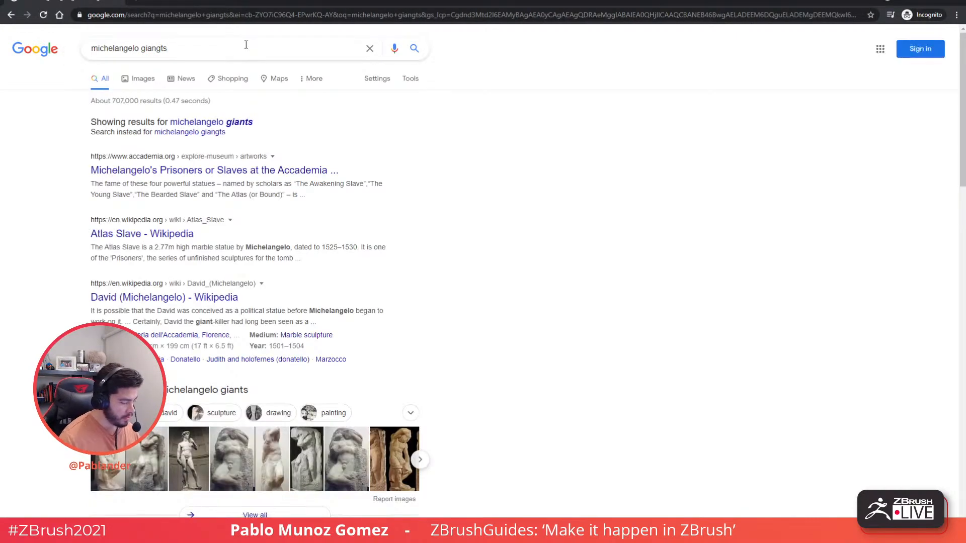
left_click(236, 122)
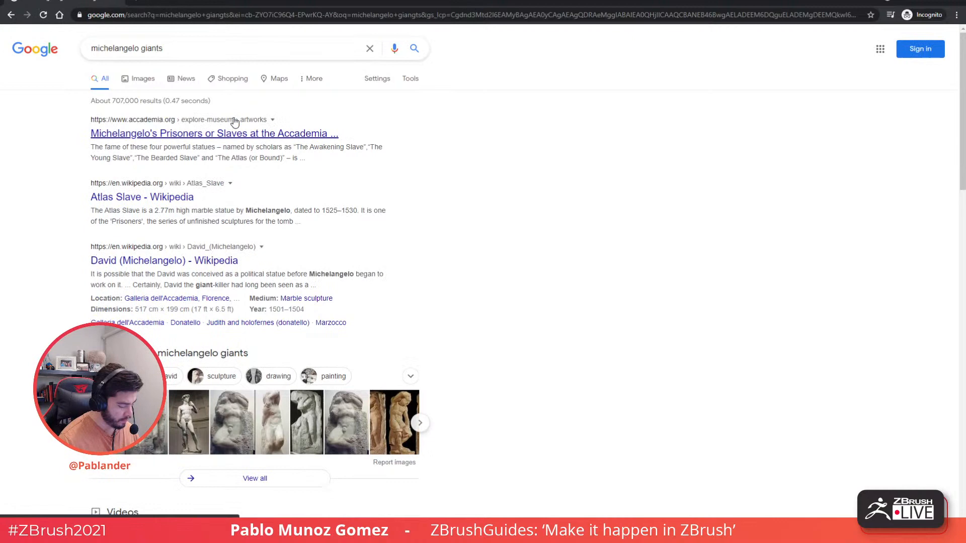
left_click(140, 78)
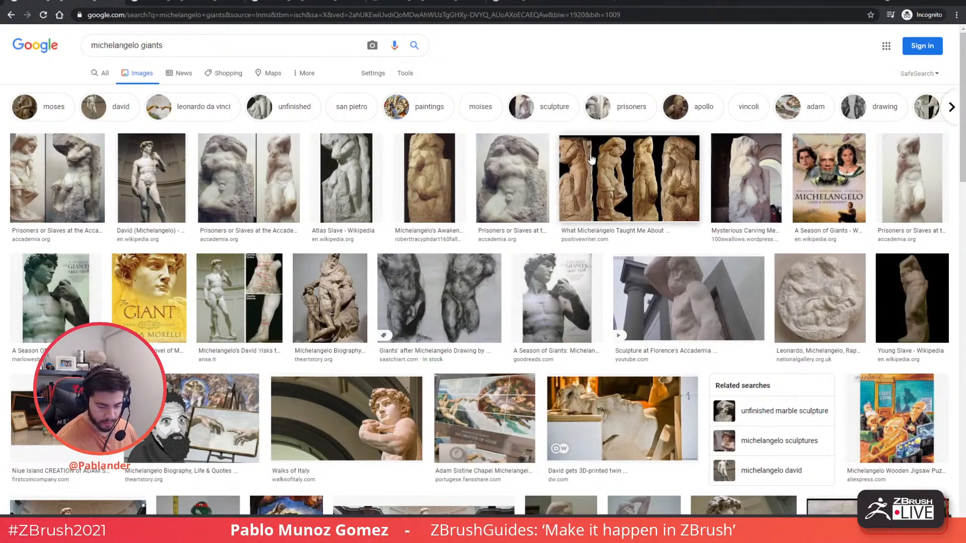
- Open the tab with the Atlas Slave image preview from Wikipedia
left_click(216, 3)
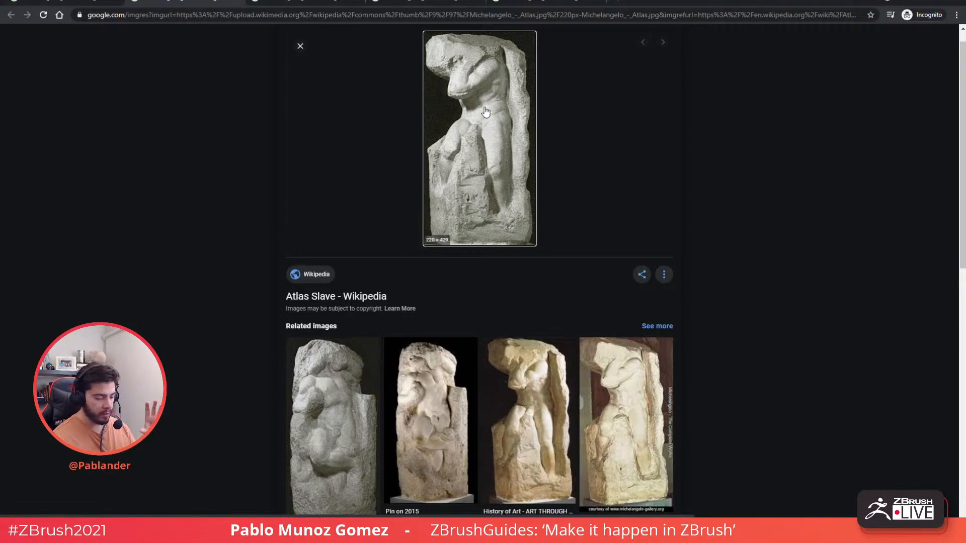
- Look over the Accademia Gallery Prisoners image, then view the Mysterious Carving Method statue
left_click(301, 2)
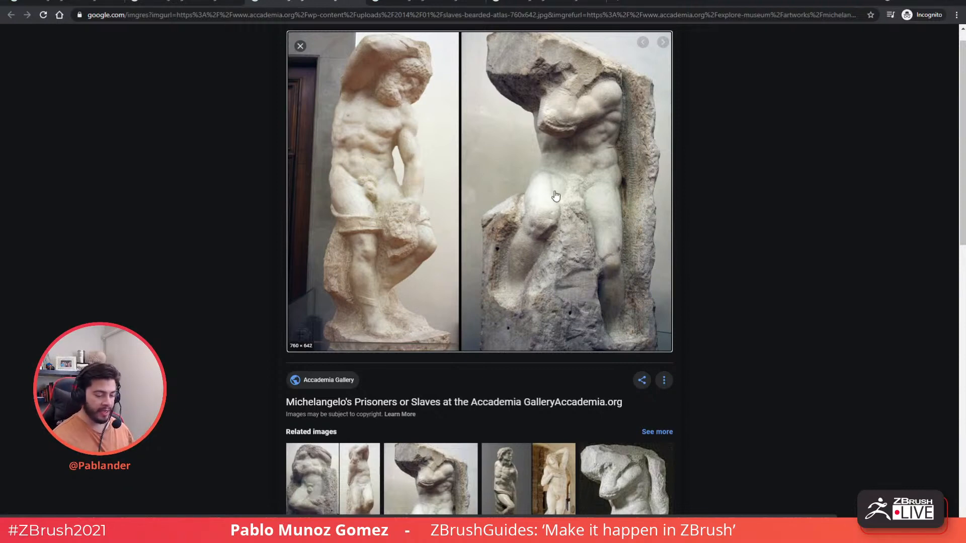
scroll(523, 171, "down", 2)
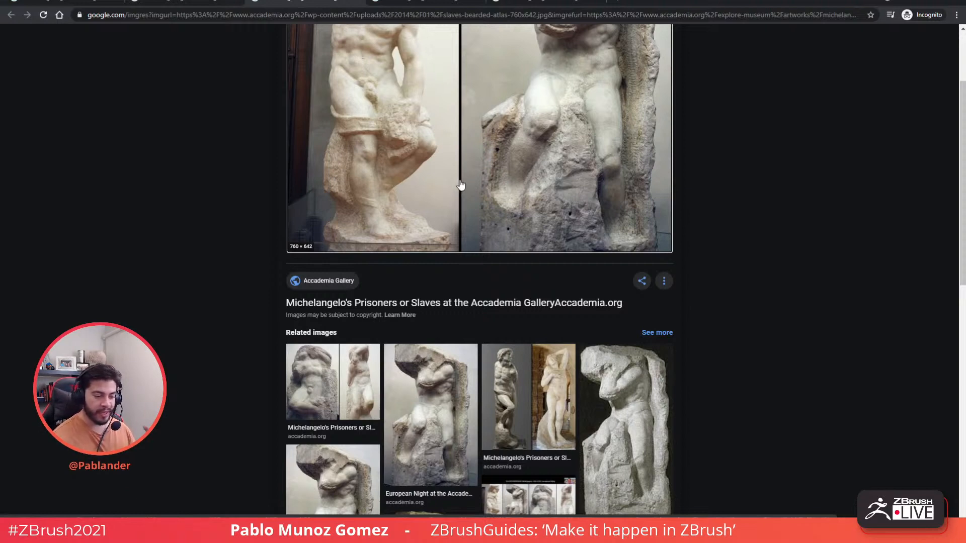
scroll(478, 177, "up", 3)
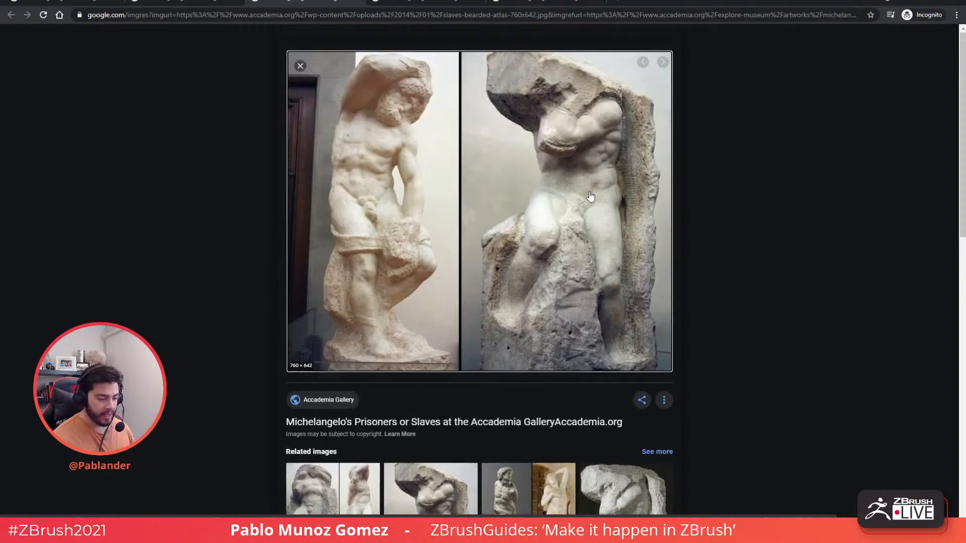
left_click(426, 1)
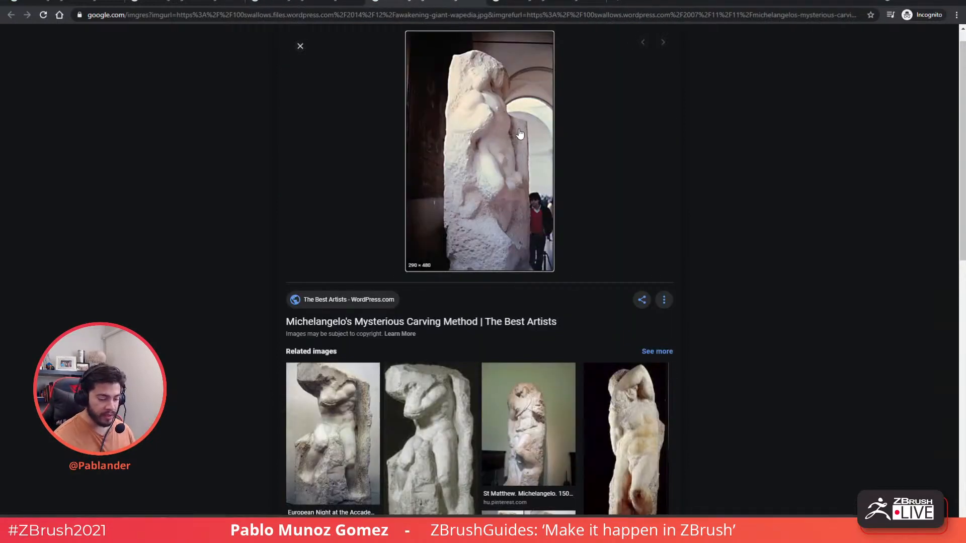
- Open the Positive Writer tab showing four unfinished Prisoner statues
scroll(693, 231, "up", 1)
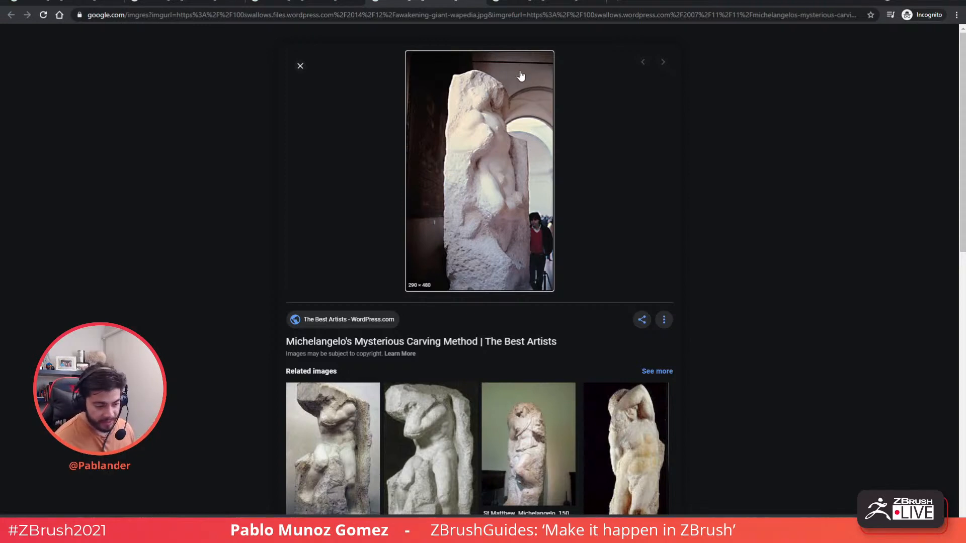
left_click(543, 2)
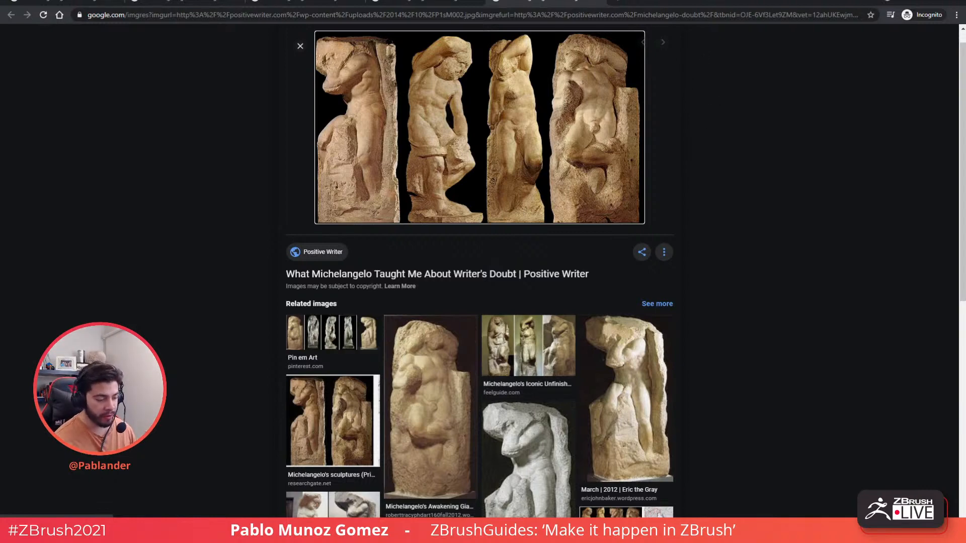
- Close the browser window to return to the ZBrush cat-relief cube
left_click(958, 3)
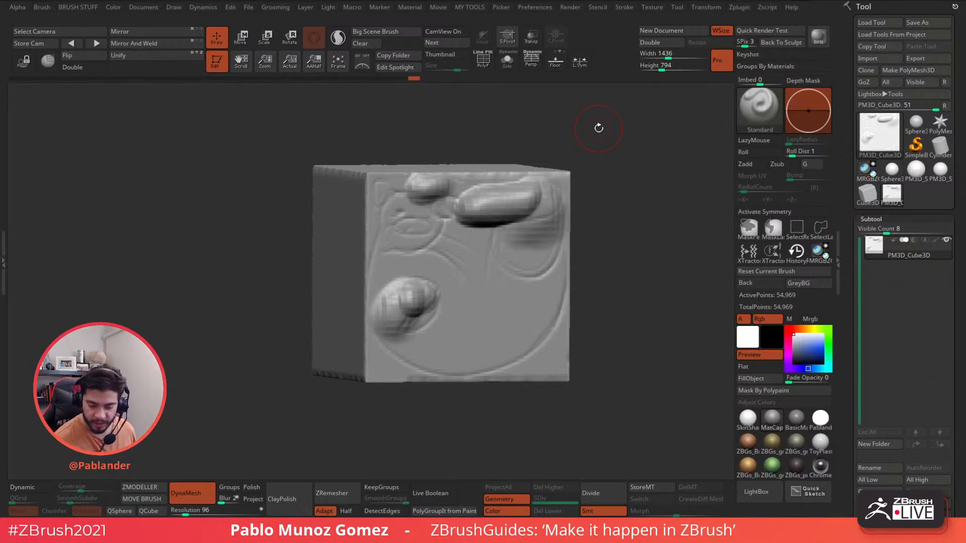
- Load a fresh Cube3D tool and convert it to an editable polymesh
left_click(879, 132)
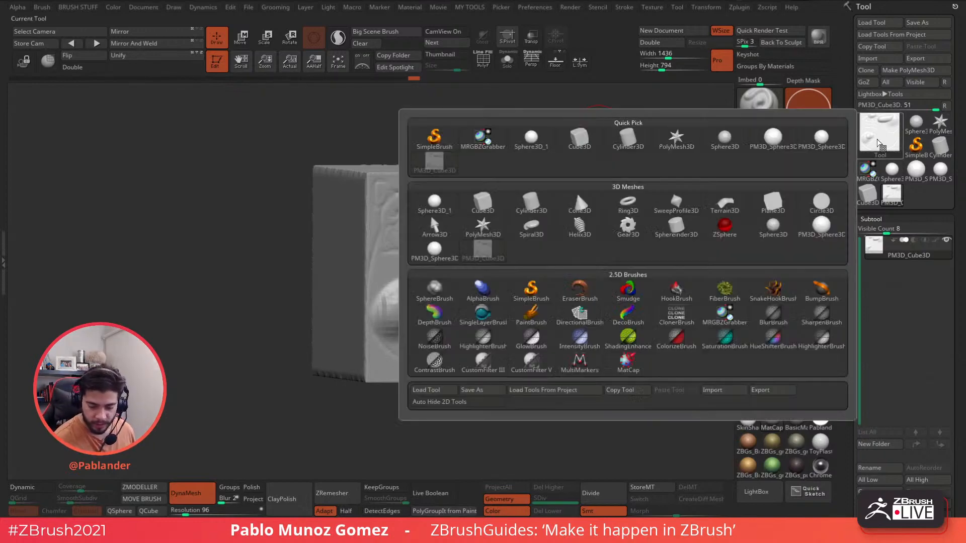
left_click(587, 146)
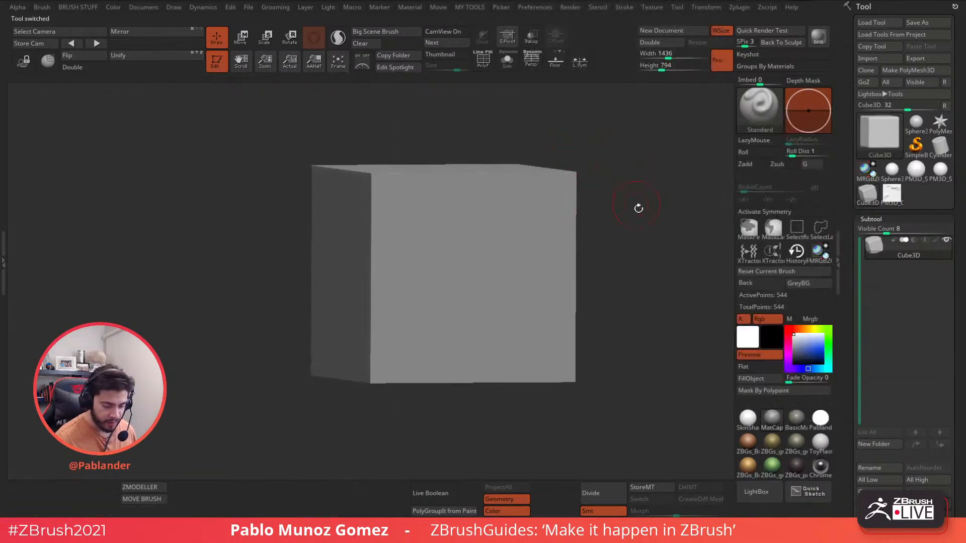
left_click_drag(635, 226, 613, 217, "alt")
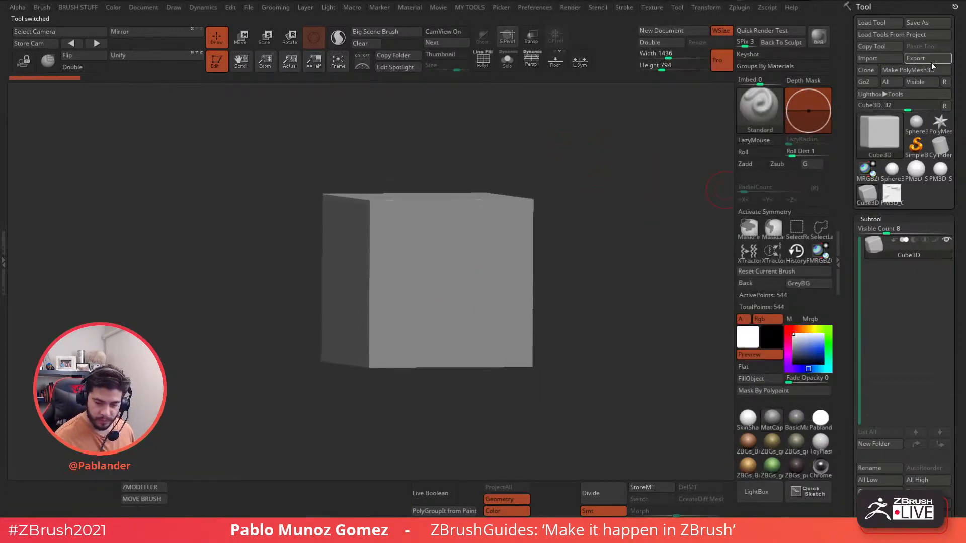
left_click(908, 69)
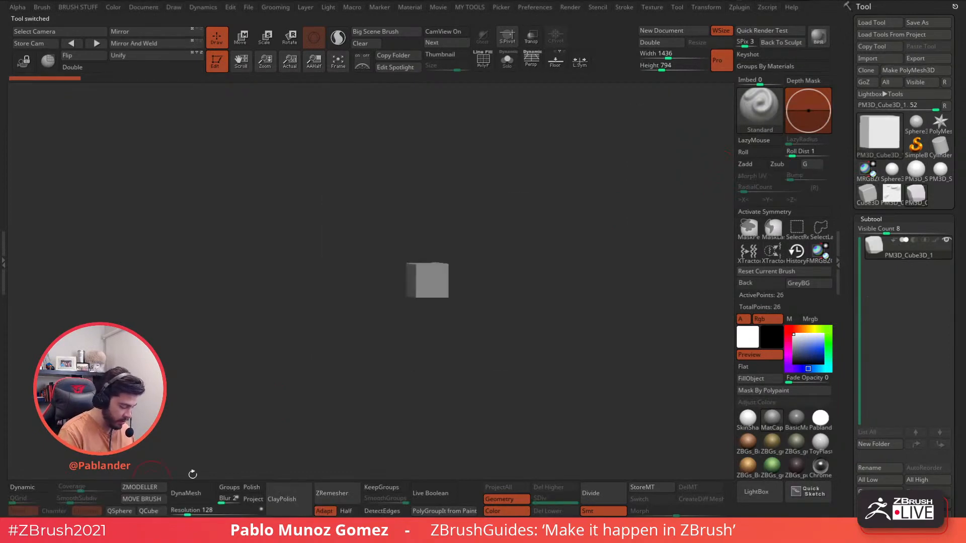
- Scale the cube up with the gizmo, face it front-on, enable PolyF, and select ZModeler
key("w")
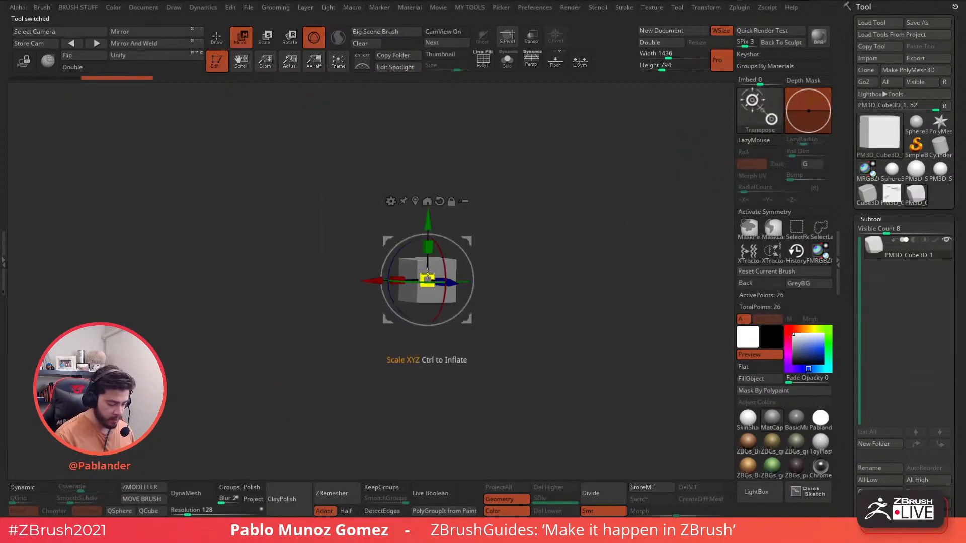
left_click_drag(427, 278, 428, 201)
left_click(216, 38)
left_click_drag(545, 176, 554, 191, "shift")
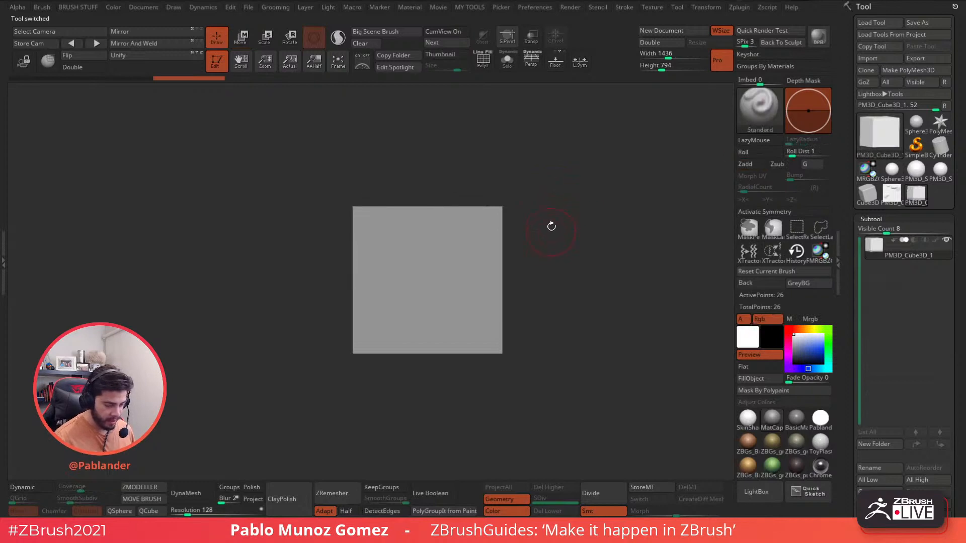
left_click(483, 59)
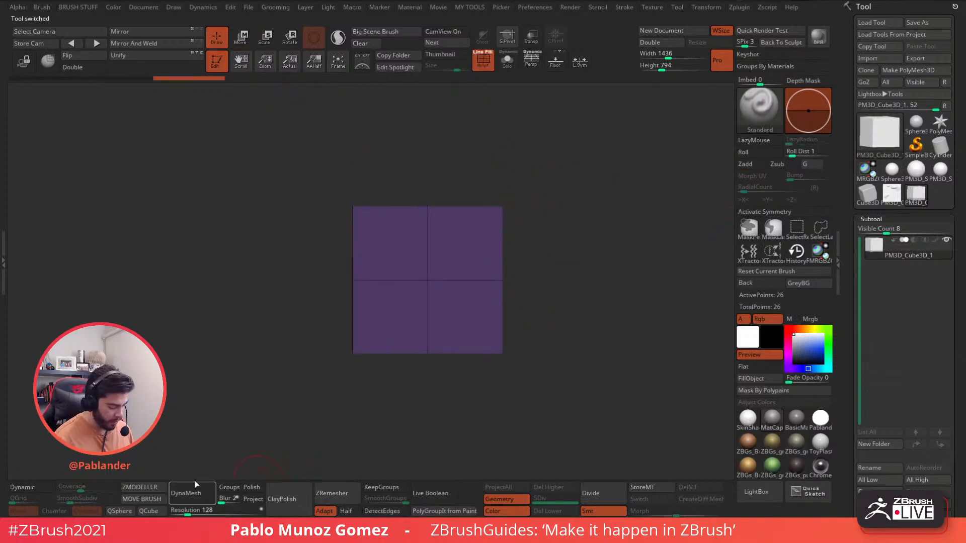
left_click(140, 488)
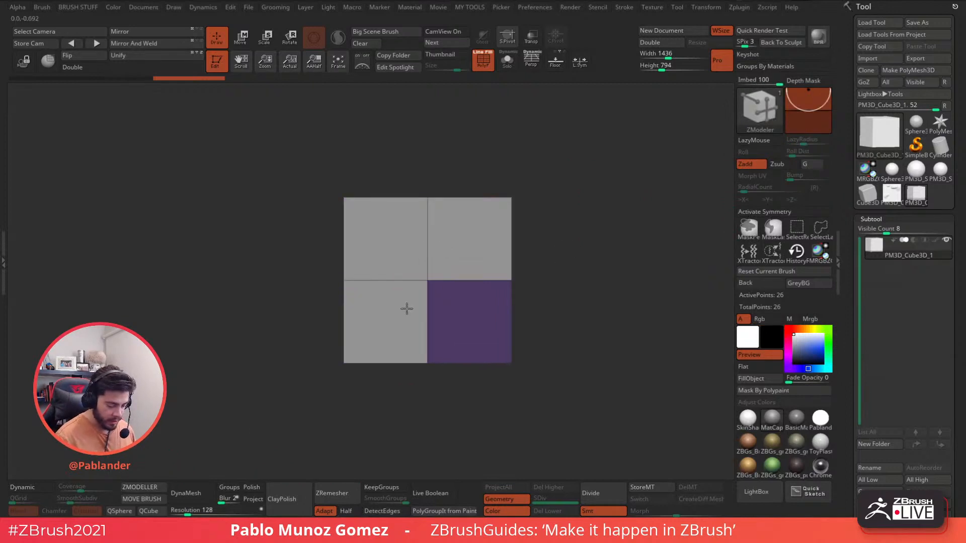
- Inset the cube's front face using the ZModeler Inset polygon action
key("space")
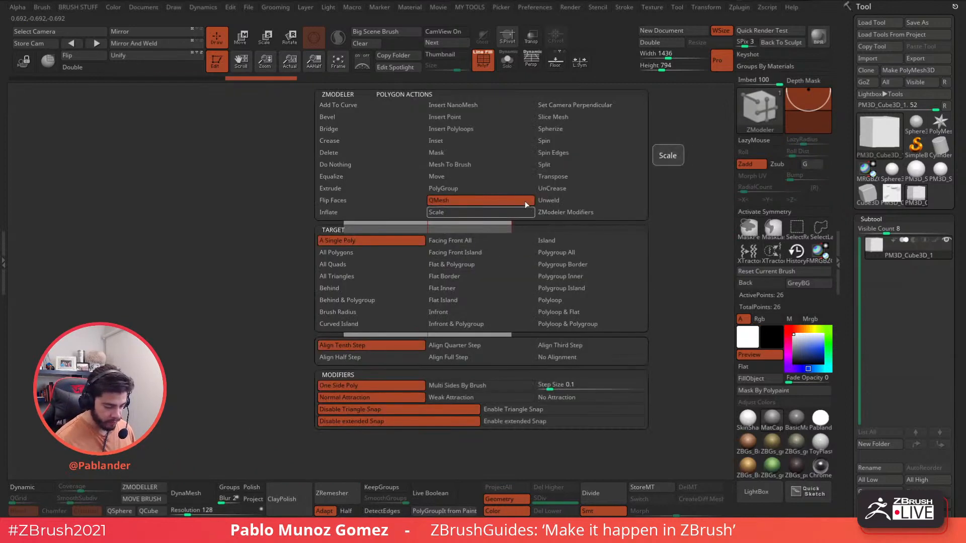
left_click(473, 143)
left_click_drag(469, 249, 472, 243)
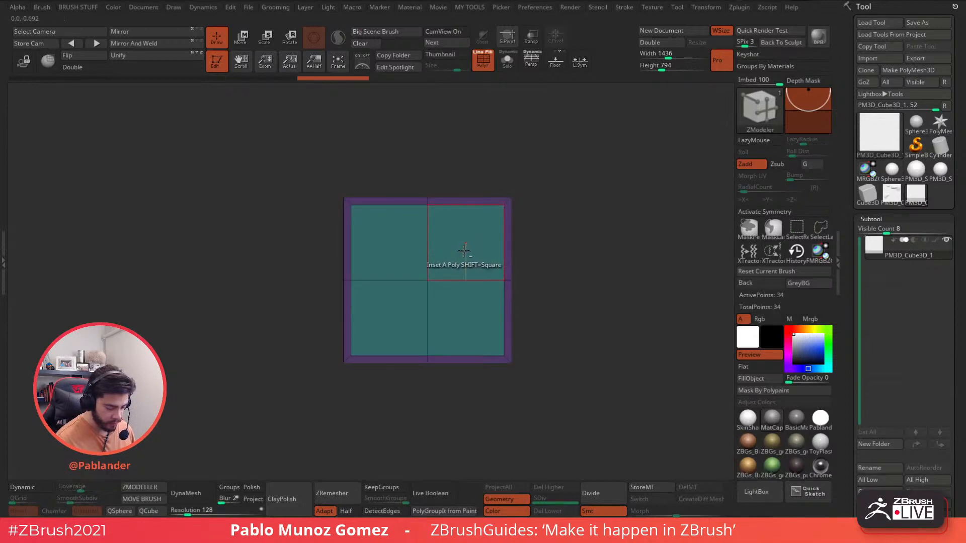
left_click(447, 313, "alt")
left_click_drag(541, 206, 606, 224)
left_click_drag(453, 245, 342, 253)
key("ctrl+z")
- Push the inset front polygons inward with QMesh to form the box cavity
key("space")
left_click(445, 196)
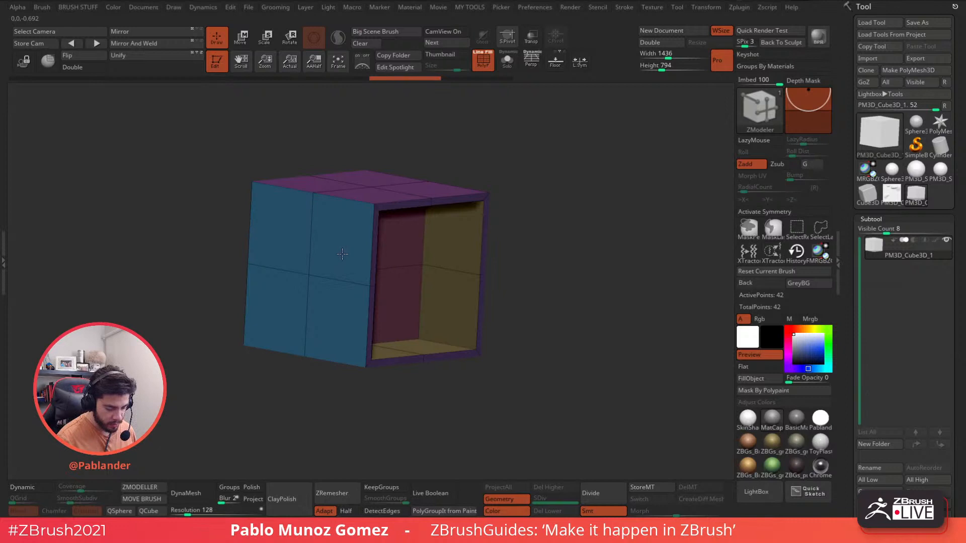
left_click_drag(558, 222, 528, 212)
mouse_move(421, 257)
left_mouse_down("alt")
mouse_move(389, 254)
mouse_move(395, 286)
left_mouse_up("alt")
left_click_drag(402, 269, 416, 253)
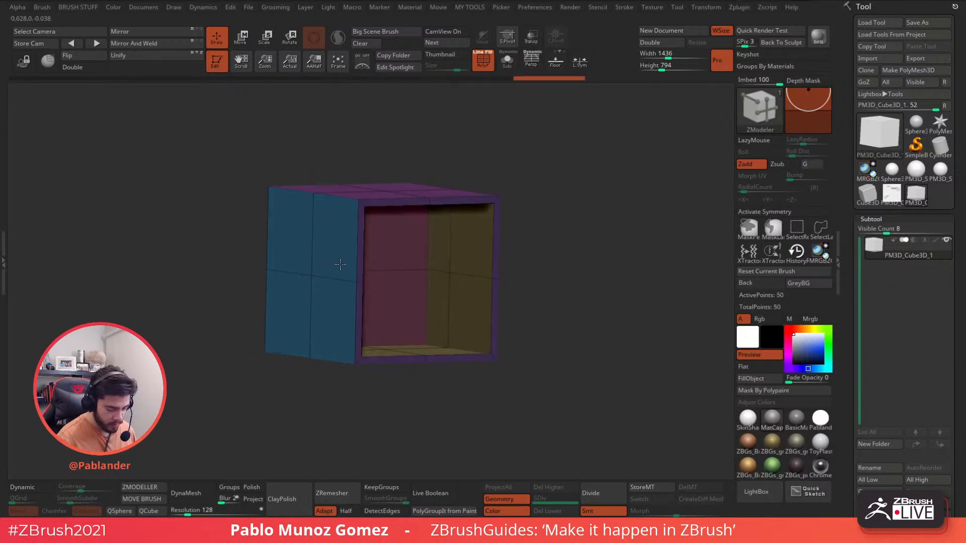
left_click_drag(571, 221, 594, 269)
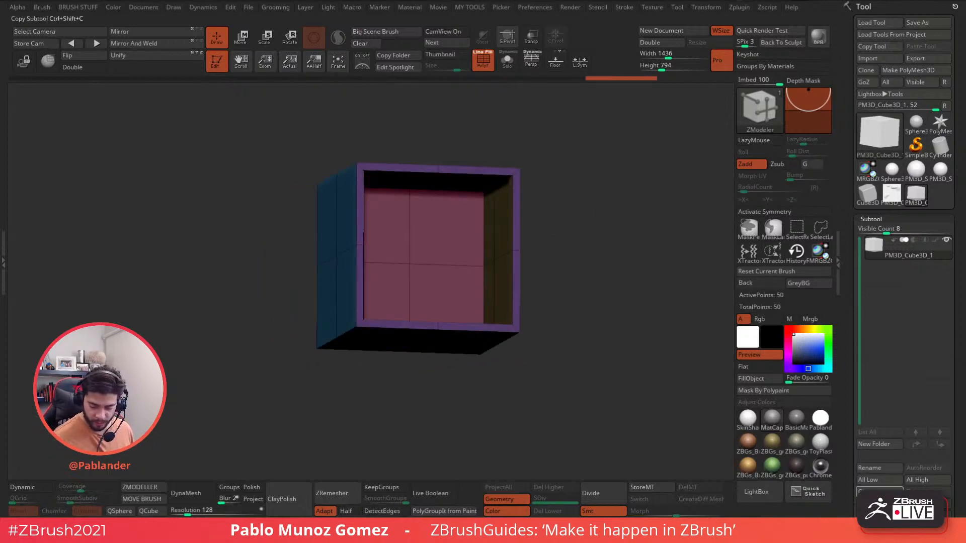
- Duplicate the box subtool as a plain QCube and scale it up to fill the box
left_click(876, 512)
left_click(148, 511)
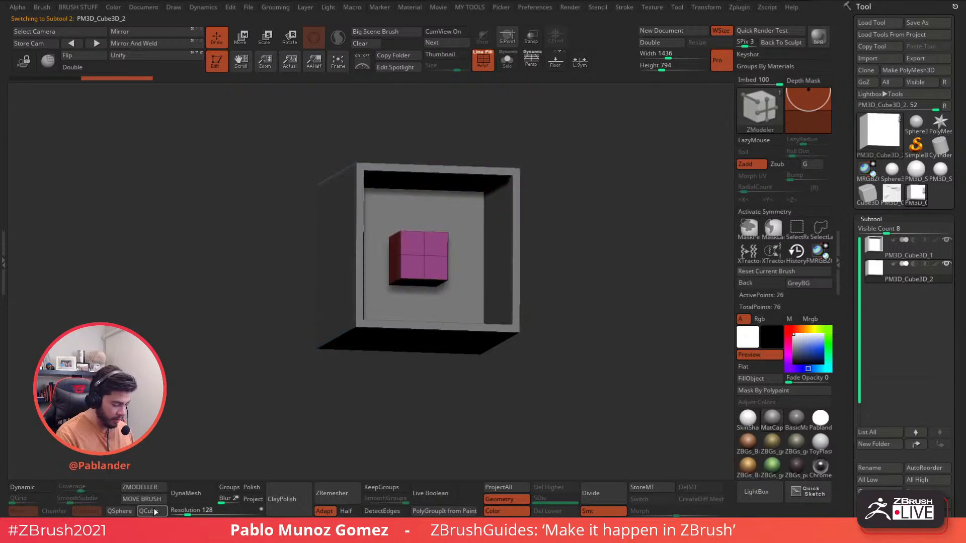
left_click(241, 39)
left_click_drag(418, 260, 426, 335)
- Shift the inner cube back into the box and bring up the Append mesh list
left_click_drag(545, 236, 576, 231)
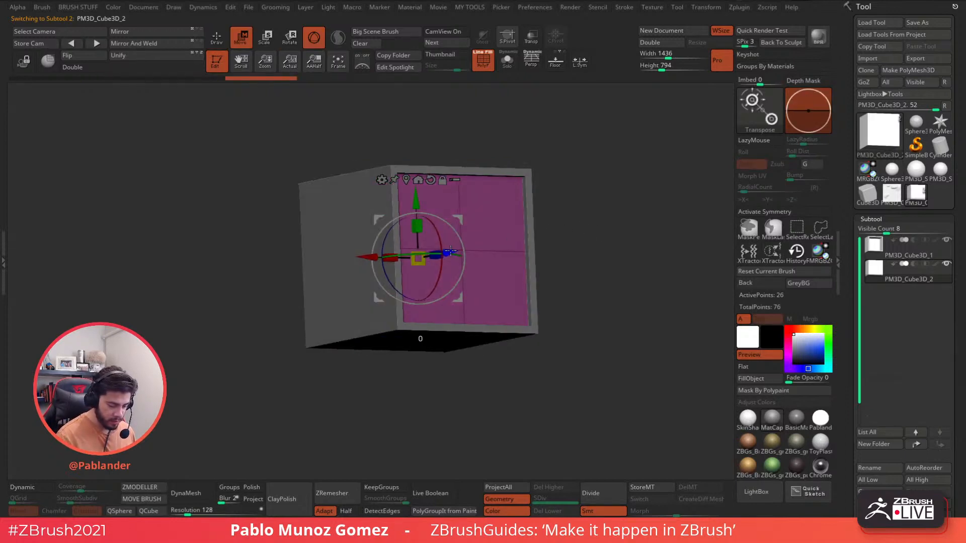
left_click_drag(447, 251, 452, 250)
left_click(220, 41)
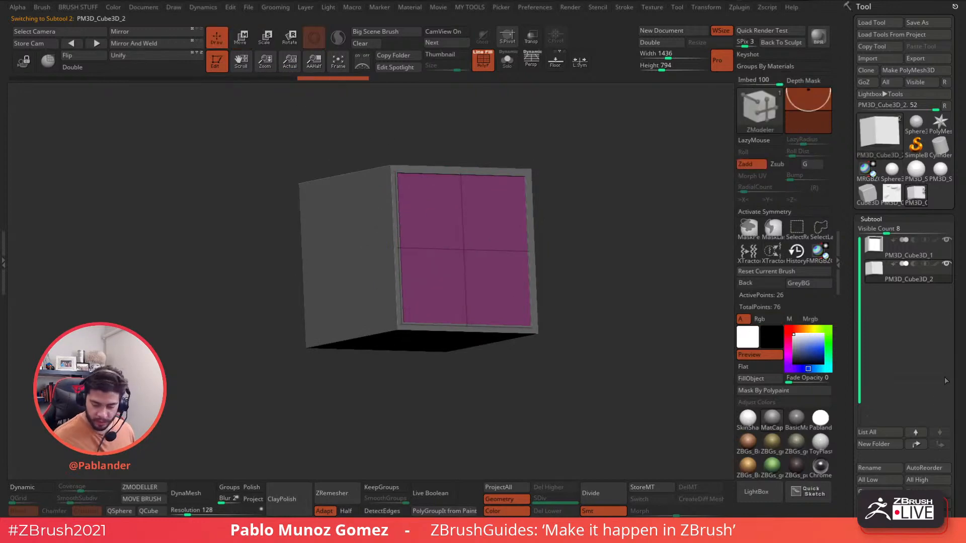
left_click_drag(958, 400, 947, 397)
left_click(928, 441)
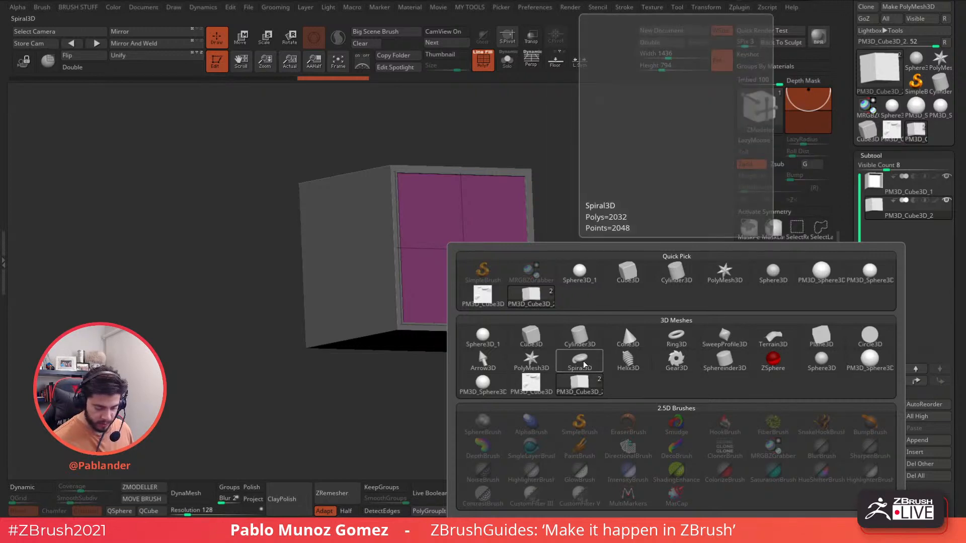
- Append a Spiral3D subtool and shrink and rotate it with the gizmo to fit inside the box
left_click(584, 362)
left_click(905, 232)
left_click(531, 36)
key("w")
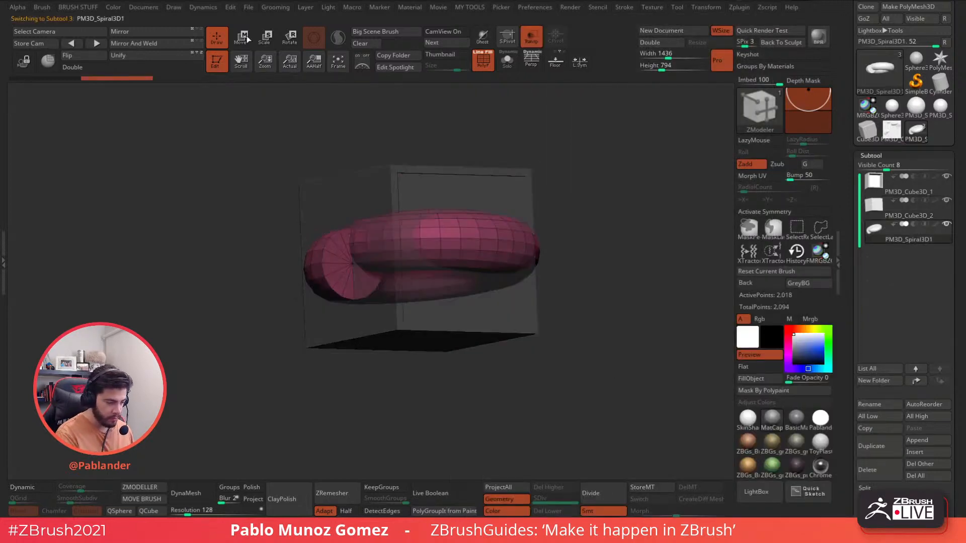
mouse_move(421, 258)
left_mouse_down()
mouse_move(418, 277)
mouse_move(420, 264)
mouse_move(441, 257)
mouse_move(440, 264)
mouse_move(418, 268)
left_mouse_up()
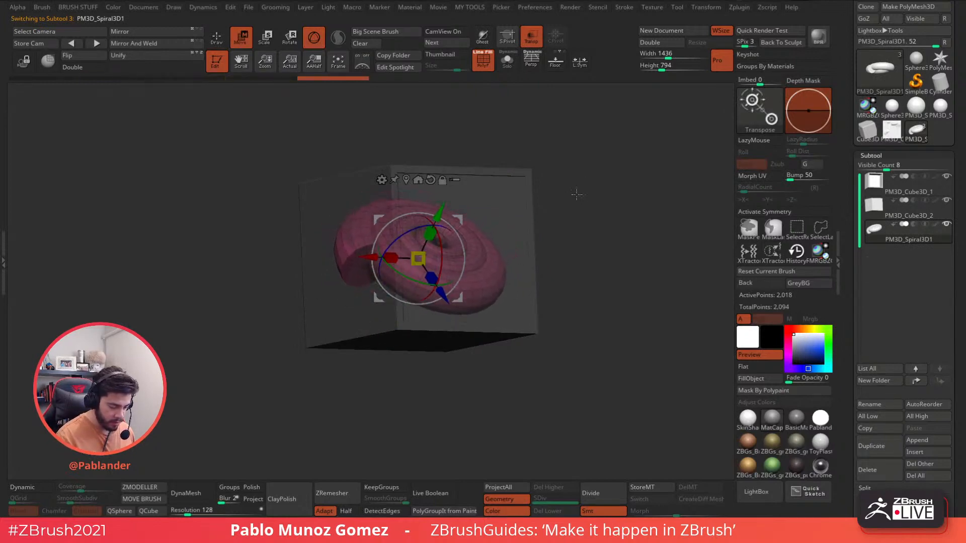
left_click_drag(576, 194, 559, 199, "shift")
mouse_move(418, 259)
left_mouse_down()
mouse_move(451, 226)
mouse_move(430, 250)
left_mouse_up()
left_click_drag(458, 220, 456, 224)
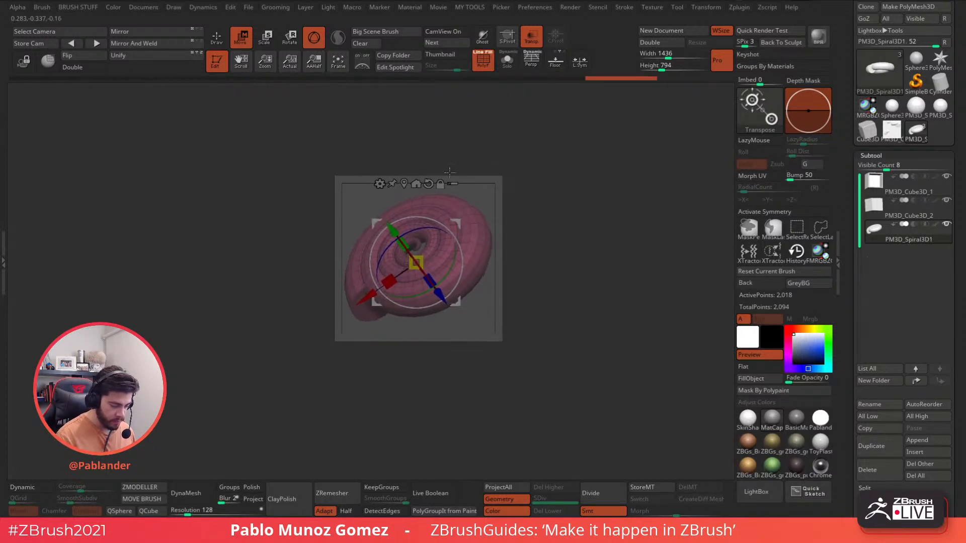
left_click(219, 37)
- Turn off Transp and enable Solo to inspect the spiral on its own
left_click(531, 38)
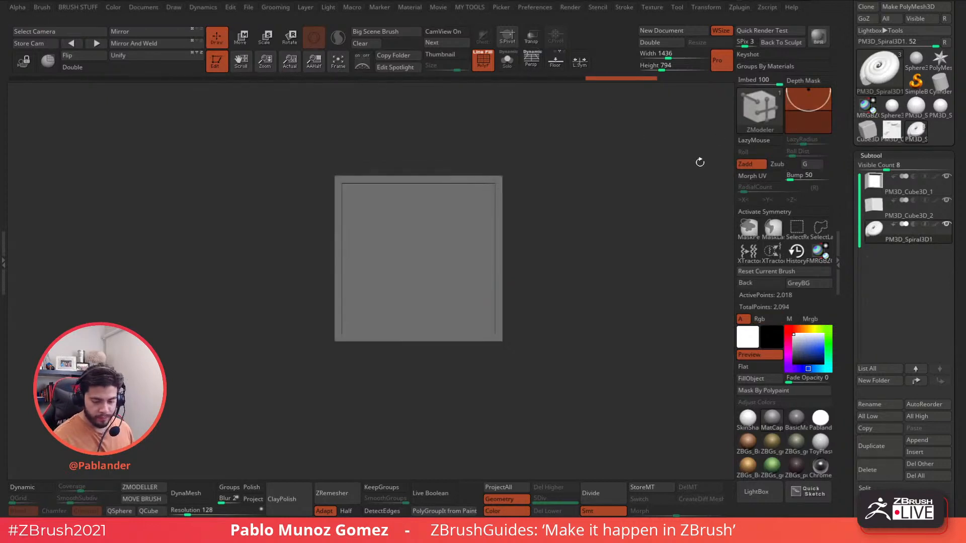
left_click(946, 225)
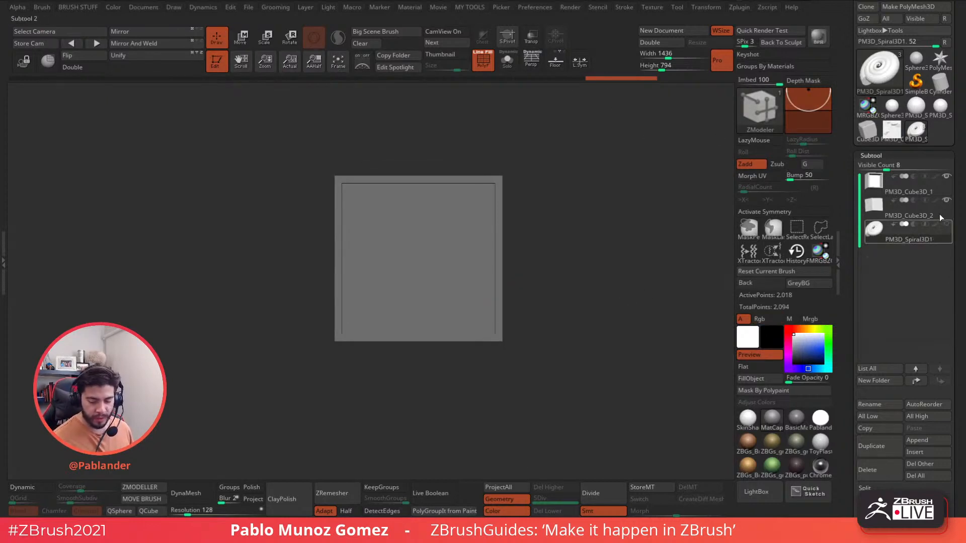
key("ctrl+z")
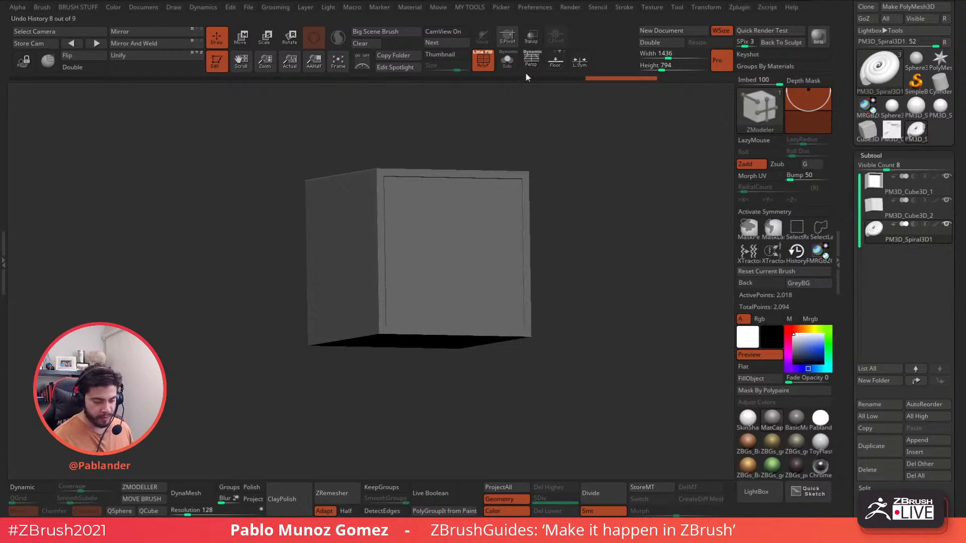
left_click(507, 60)
left_click_drag(565, 195, 577, 277)
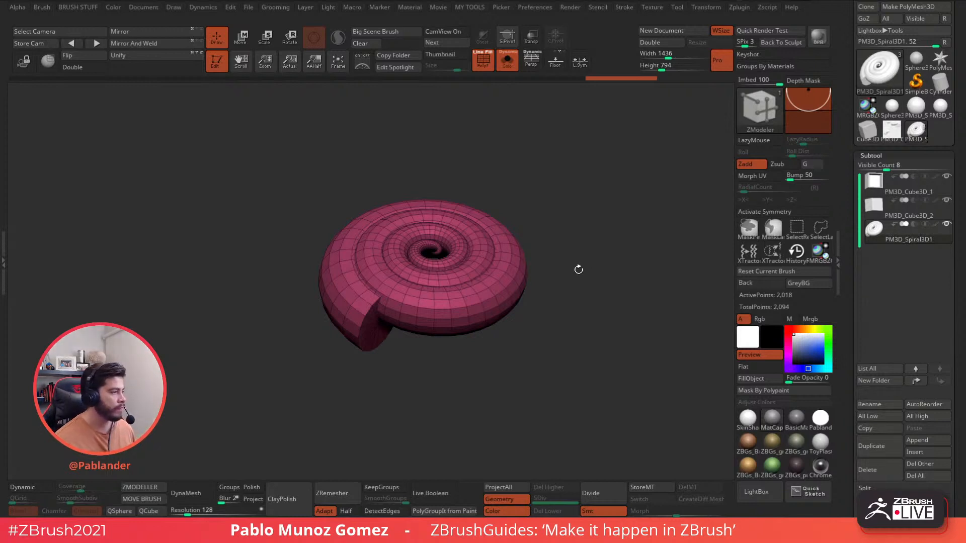
mouse_move(578, 268)
left_mouse_down()
mouse_move(588, 264)
mouse_move(562, 261)
mouse_move(578, 294)
mouse_move(575, 284)
left_mouse_up()
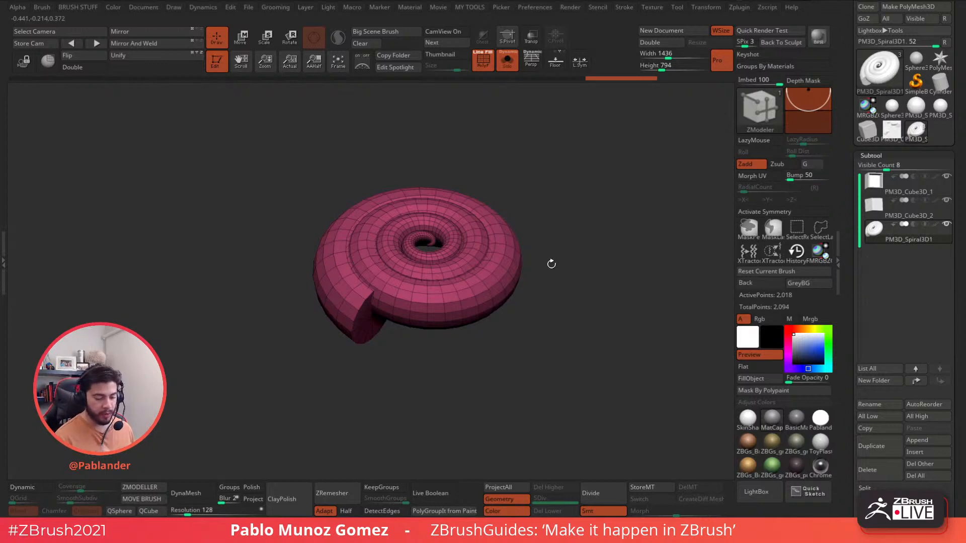
- Select PM3D_Cube3D_2 and fill it with cyan using FillObject
left_click(942, 188)
left_click_drag(619, 188, 569, 190)
mouse_move(620, 222)
left_mouse_down()
mouse_move(618, 200)
mouse_move(621, 231)
left_mouse_up()
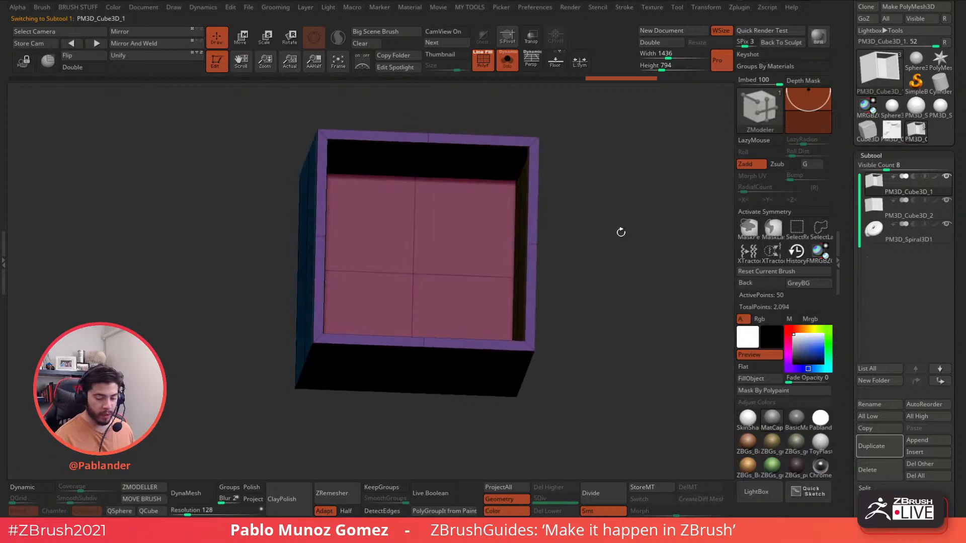
left_click(908, 209)
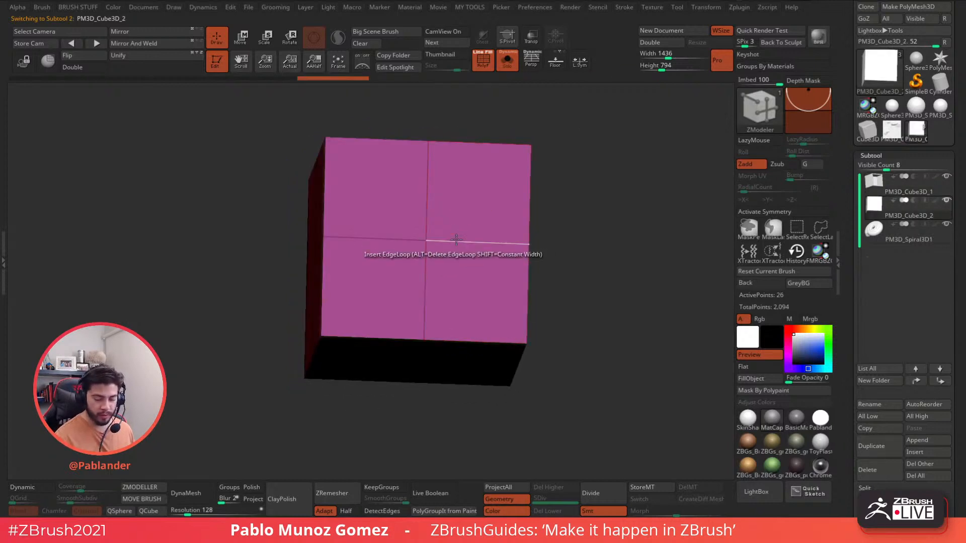
left_click(823, 344)
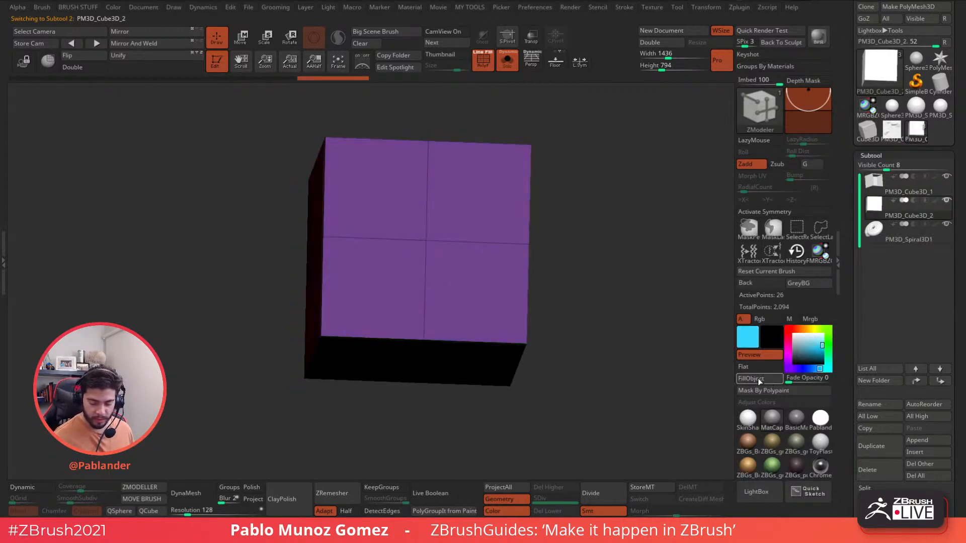
left_click(508, 61)
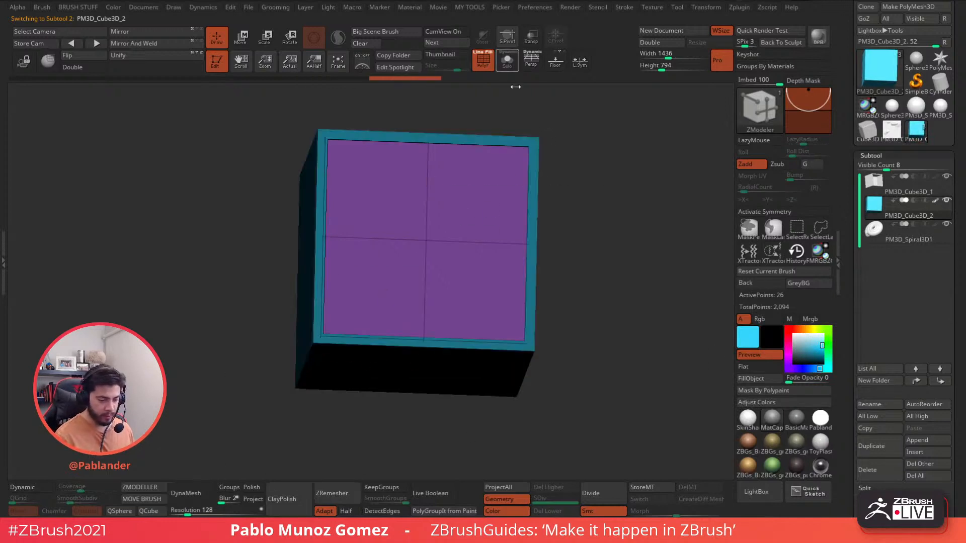
- Reset the paint colour to white and make the box see-through with Transp
key("space")
left_click(649, 276)
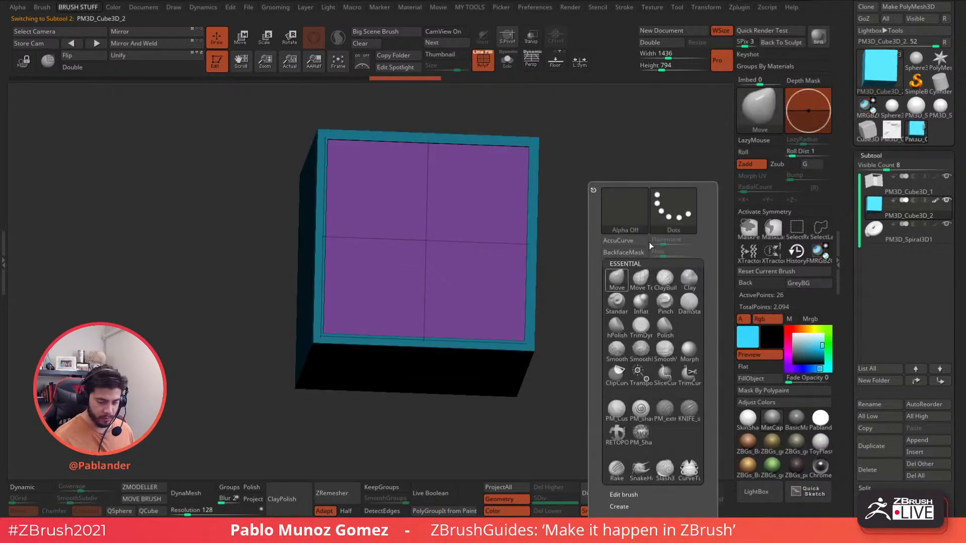
left_click(507, 61)
left_click_drag(607, 257, 611, 267)
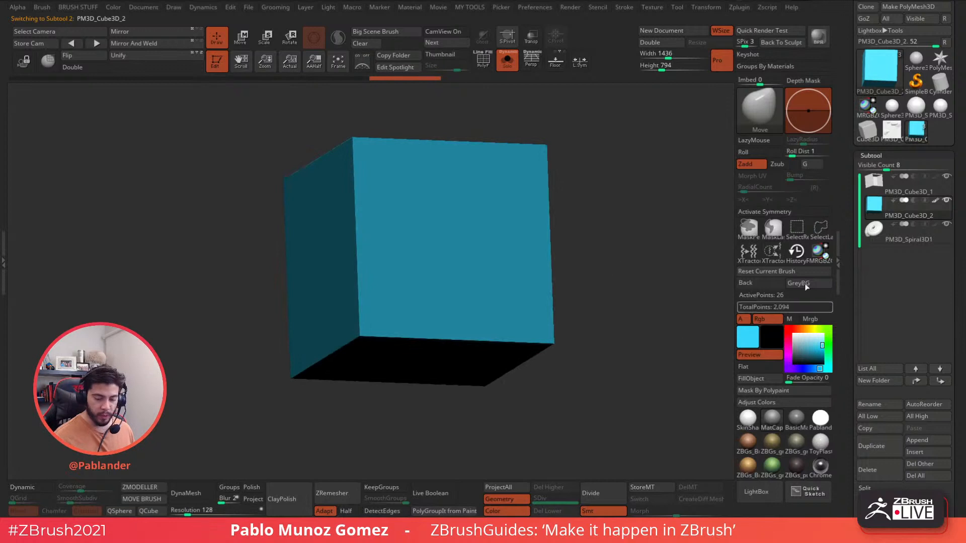
left_click(507, 62)
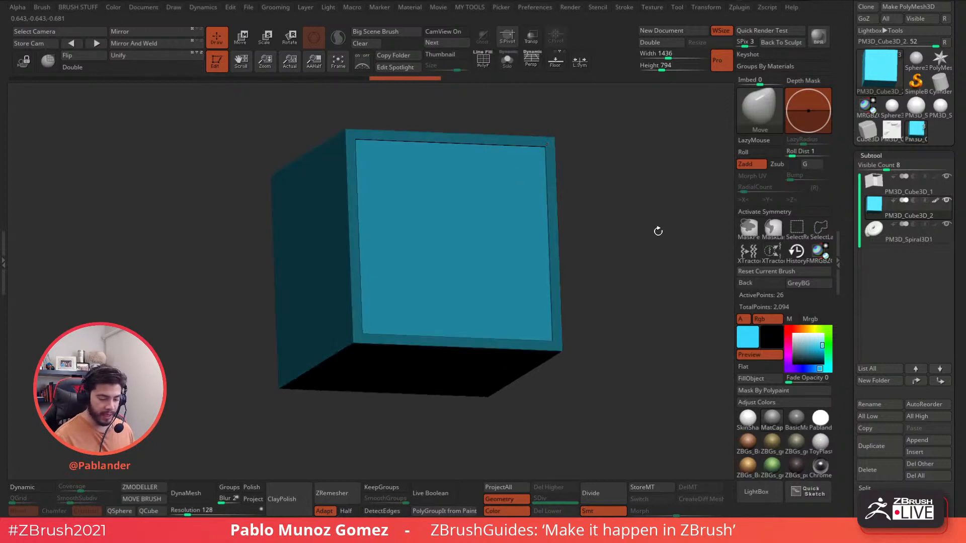
left_click(793, 334)
left_click_drag(617, 207, 616, 196)
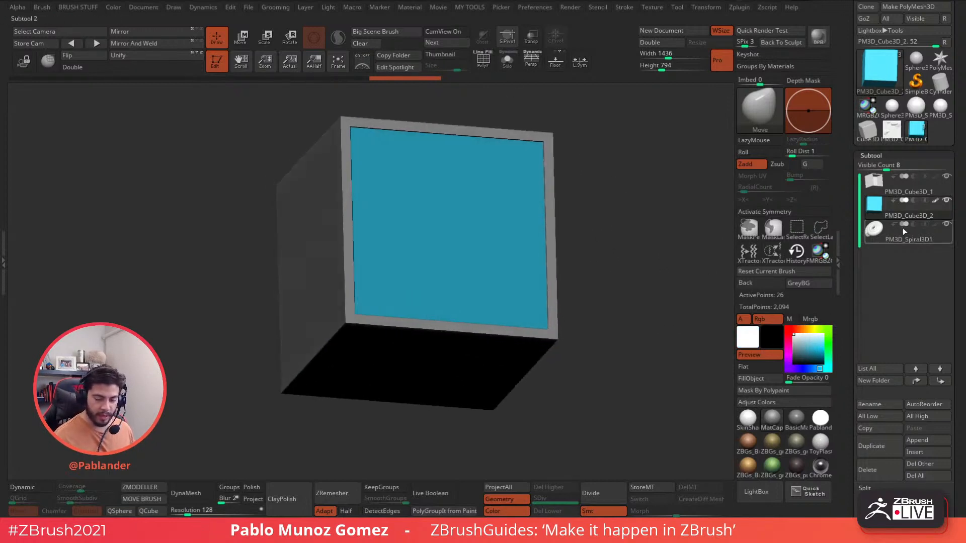
left_click(531, 36)
left_click_drag(577, 112, 632, 258)
left_click_drag(673, 264, 680, 280)
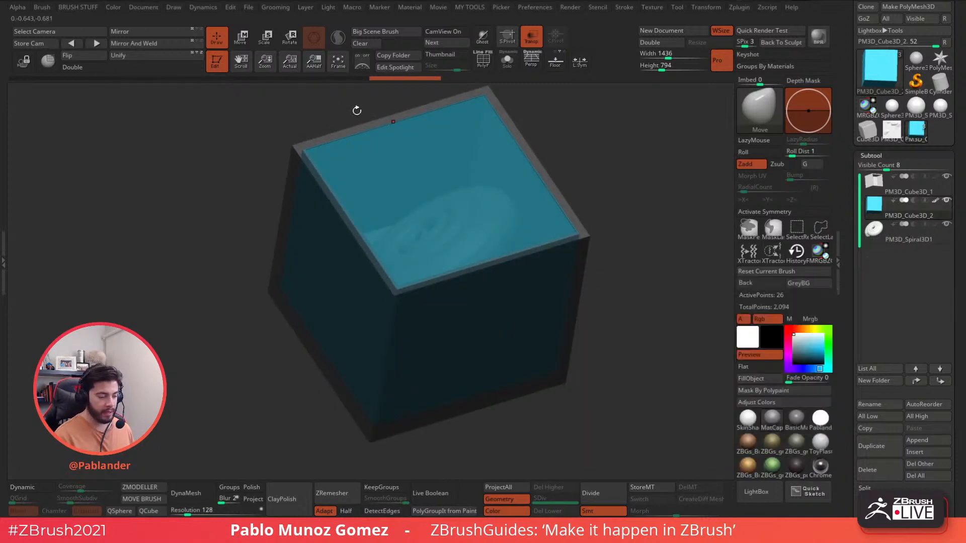
- With Transp off, drag the gizmo's Z arrow to sink the cyan cube into the grey frame
left_click(245, 44)
left_click(532, 37)
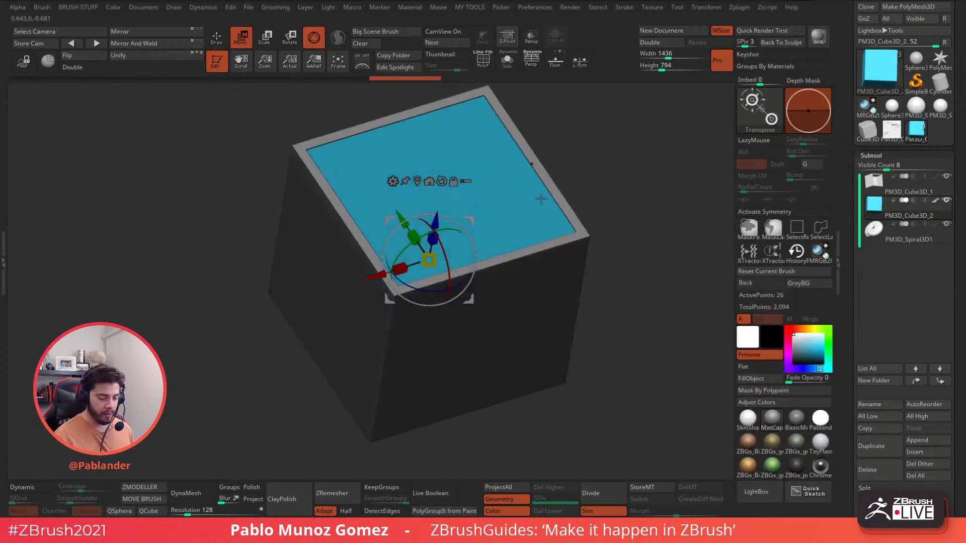
left_click_drag(437, 217, 435, 240)
left_click_drag(630, 181, 623, 364)
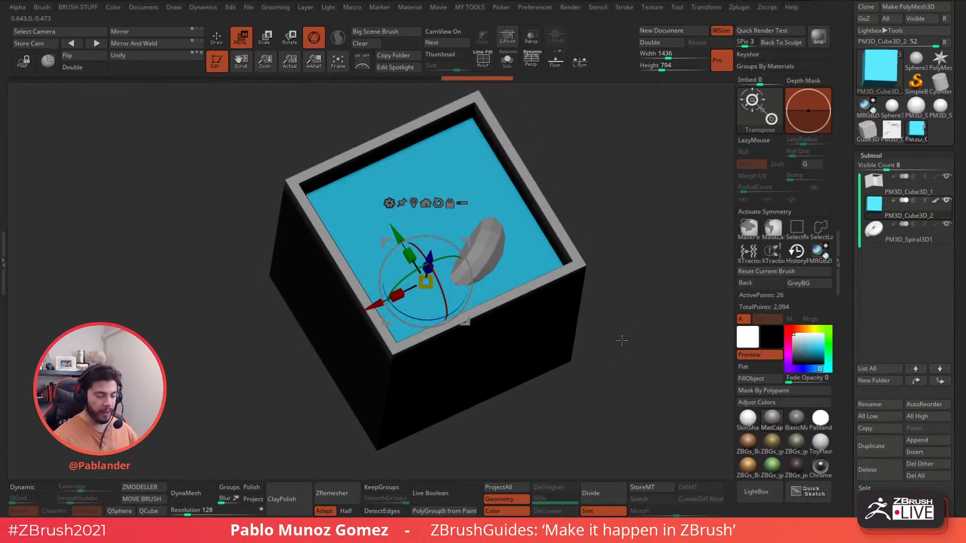
mouse_move(626, 236)
left_mouse_down()
mouse_move(637, 253)
mouse_move(586, 257)
mouse_move(449, 216)
left_mouse_up()
left_click(217, 38)
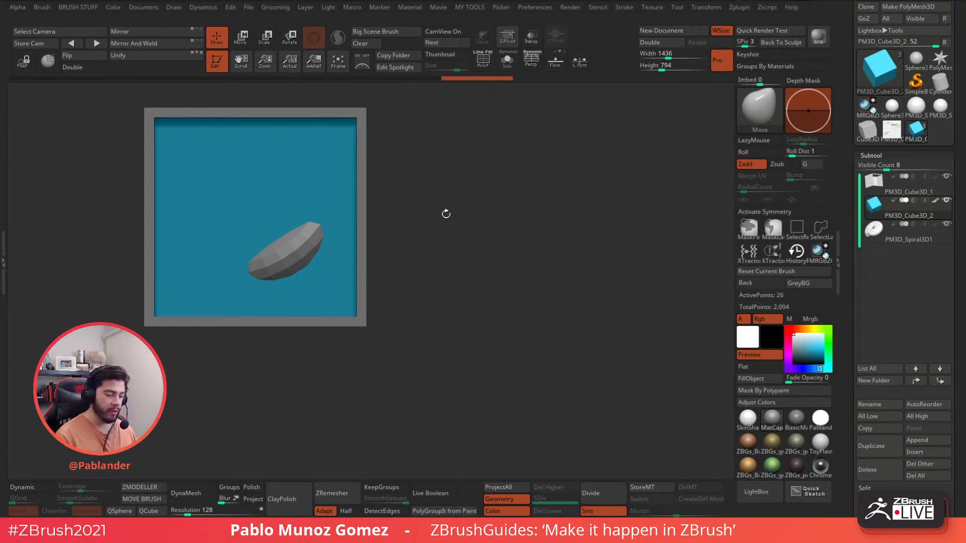
left_click_drag(488, 228, 491, 286)
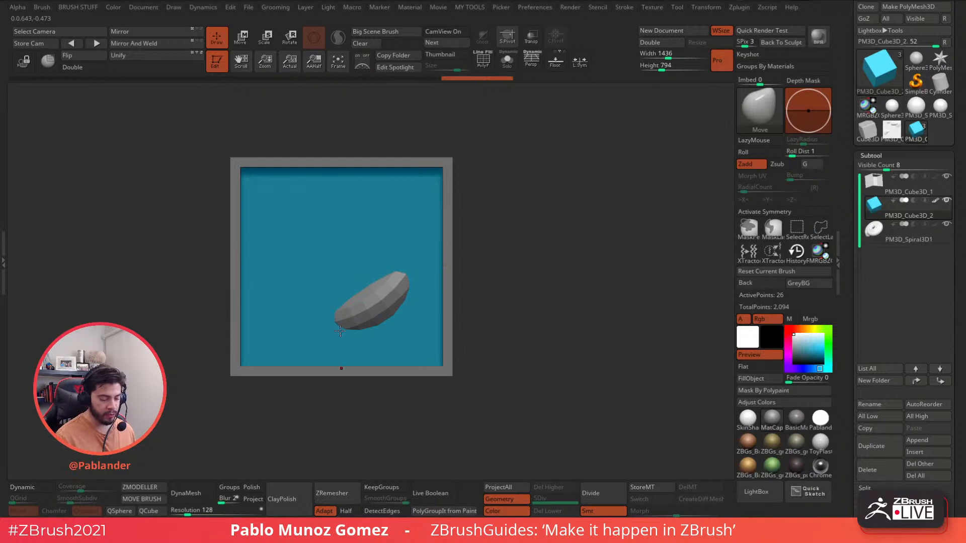
left_click_drag(533, 262, 585, 237, "alt")
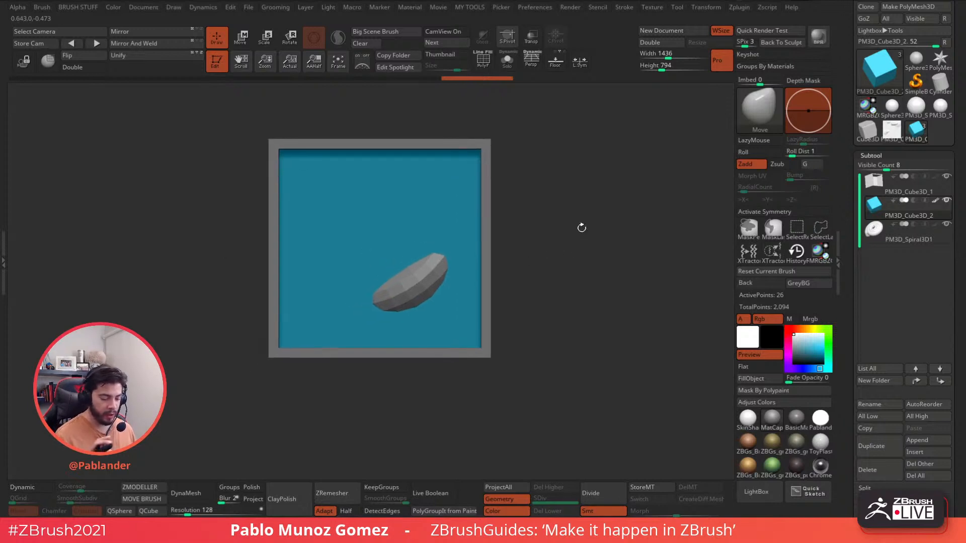
- Bring the spiral forward along the depth axis with the Move gizmo
left_click(246, 40)
left_click_drag(528, 189, 606, 214)
left_click_drag(423, 256, 410, 253, "ctrl")
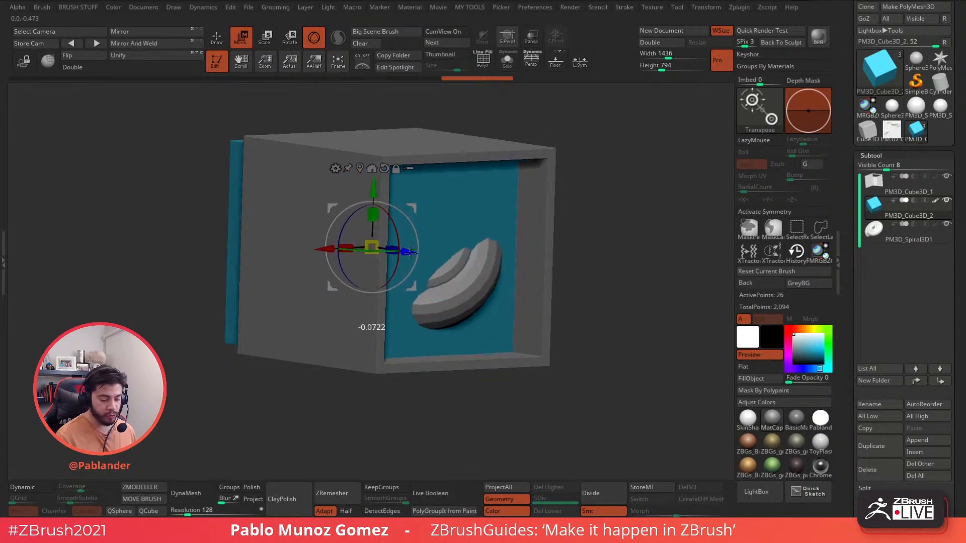
left_click_drag(611, 223, 586, 226)
- Push the cyan backing block back along the depth axis and return to Draw mode
left_click_drag(473, 270, 539, 258)
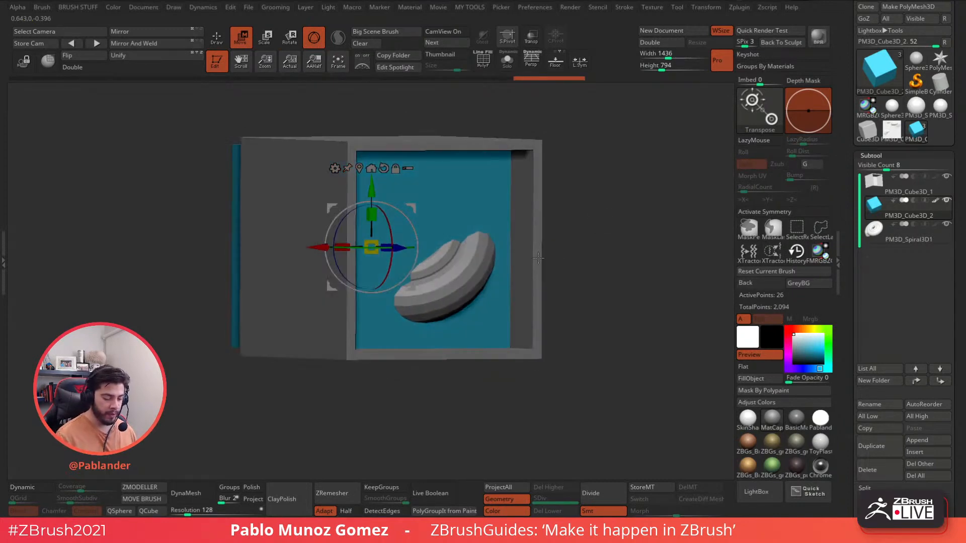
left_click_drag(401, 247, 359, 247)
left_click_drag(608, 251, 604, 248)
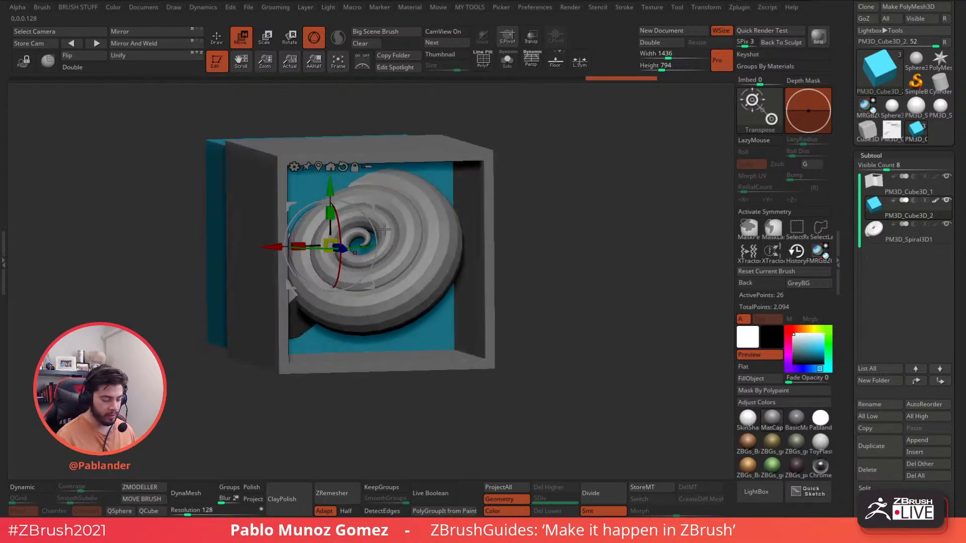
left_click_drag(384, 229, 561, 193)
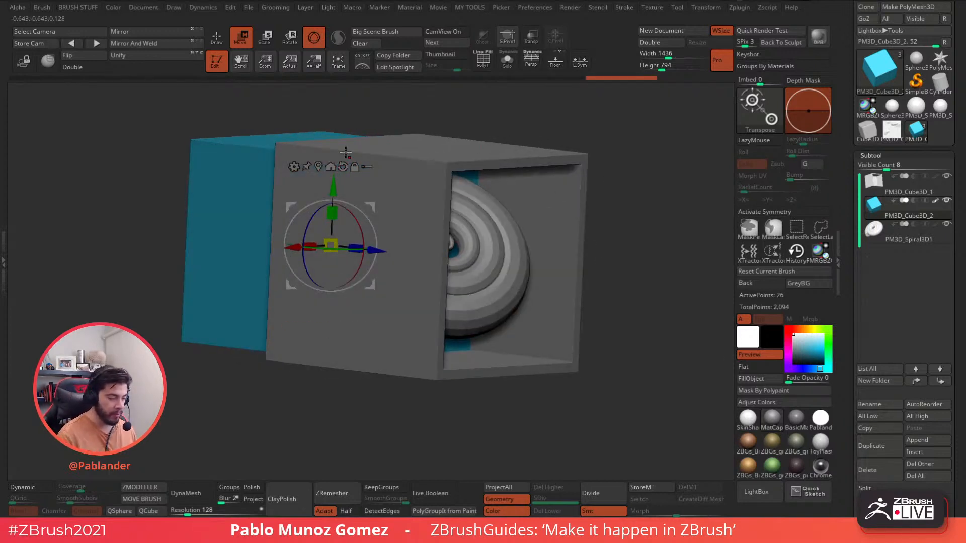
left_click_drag(376, 250, 401, 254)
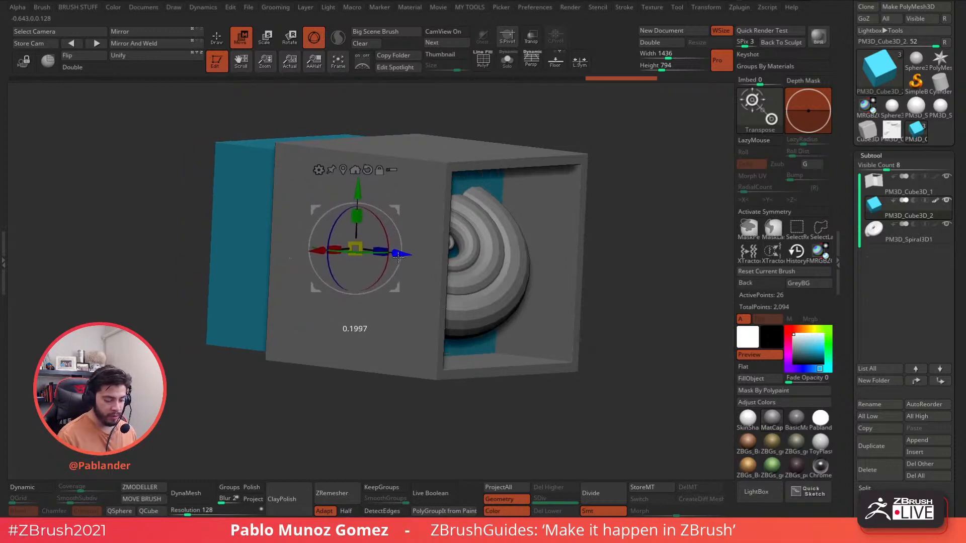
mouse_move(694, 194)
left_mouse_down()
mouse_move(563, 176)
mouse_move(607, 210)
left_mouse_up()
key("q")
left_click_drag(613, 258, 608, 249, "shift")
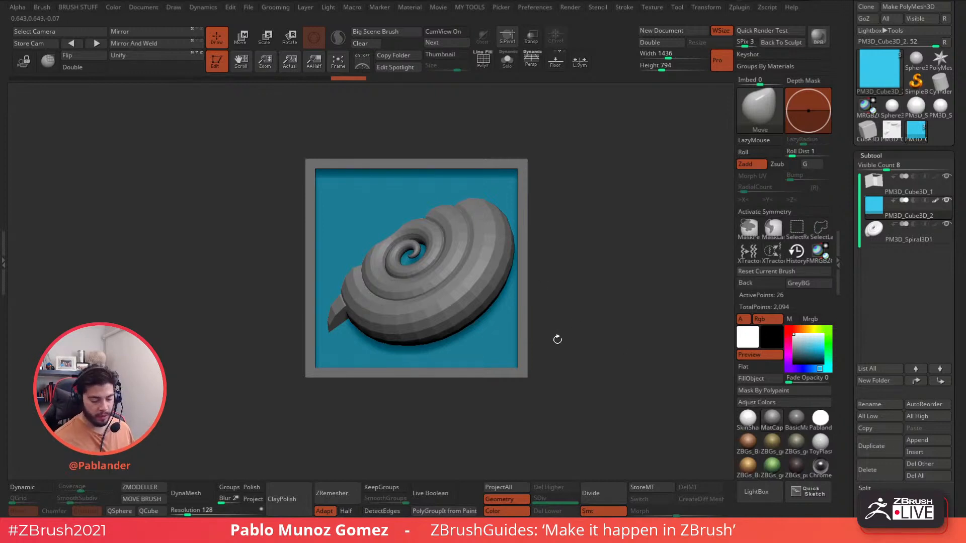
left_click_drag(579, 293, 611, 336)
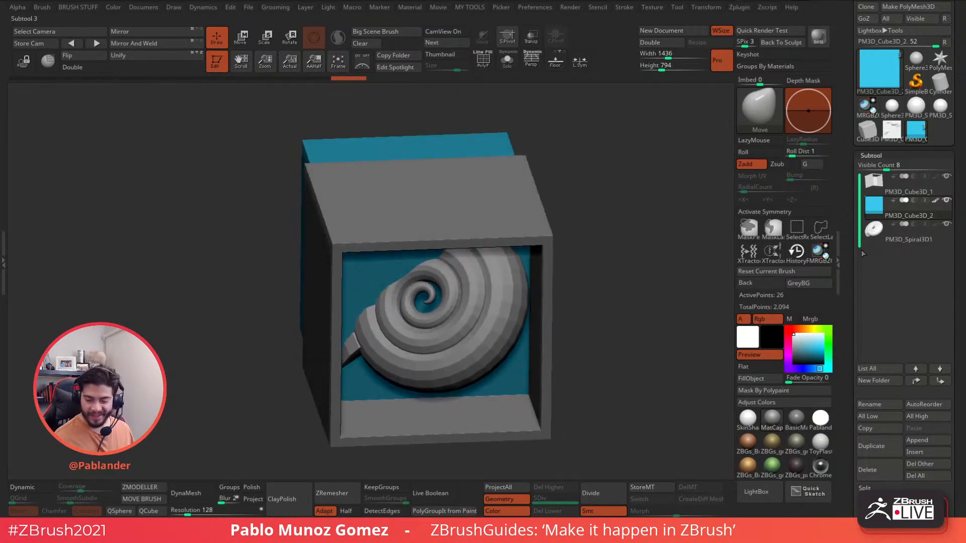
scroll(849, 272, "up", 3)
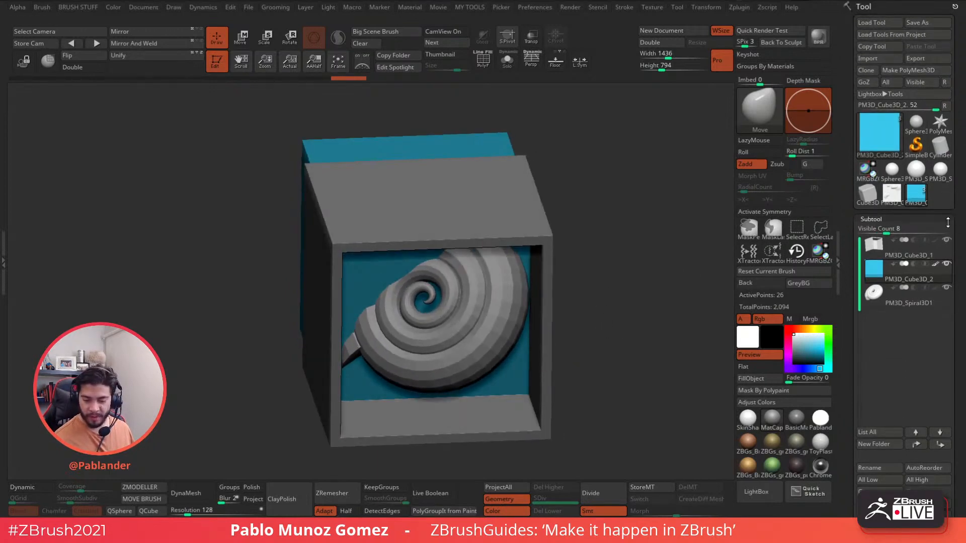
- Select the carved cat-relief PM3D_Cube3D tool and view it from the front
left_click(891, 194)
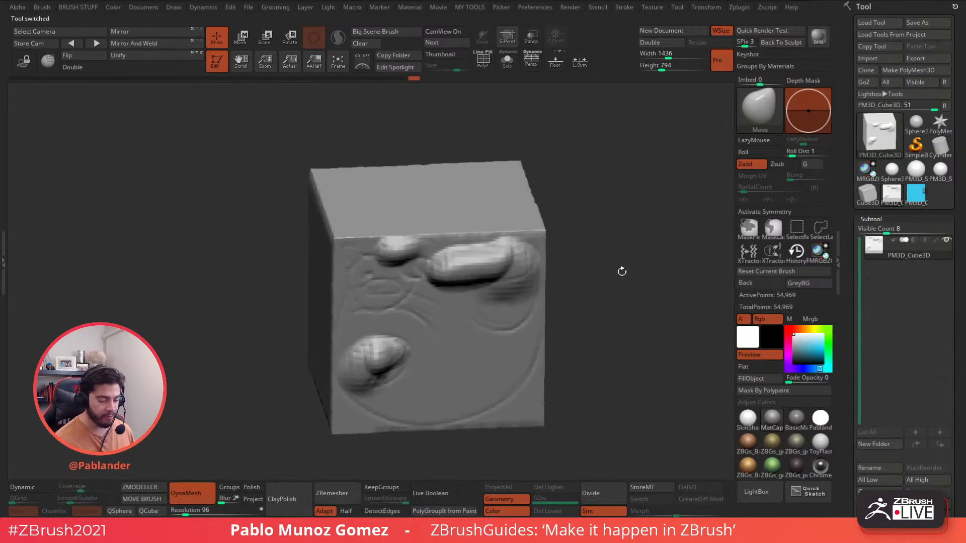
left_click_drag(622, 272, 605, 266, "shift")
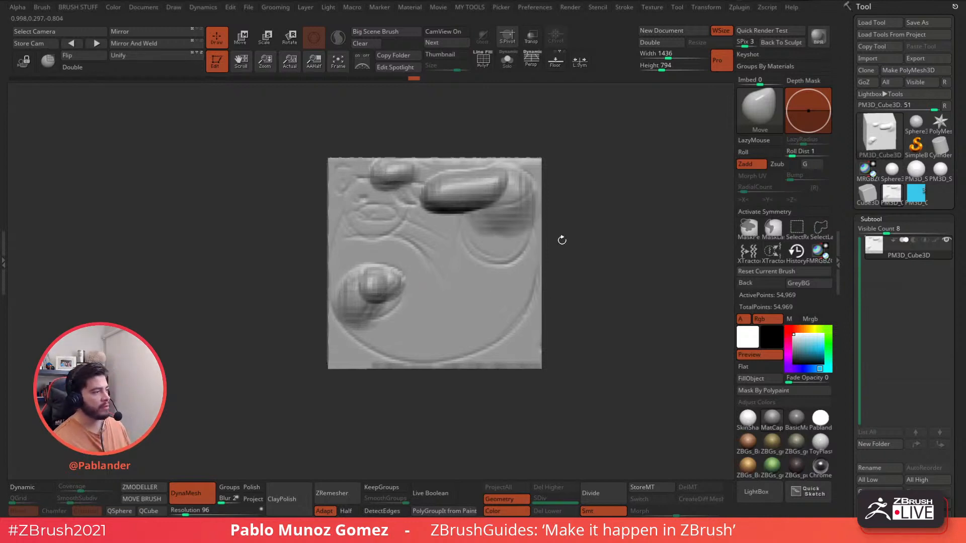
left_click_drag(576, 184, 542, 182, "alt")
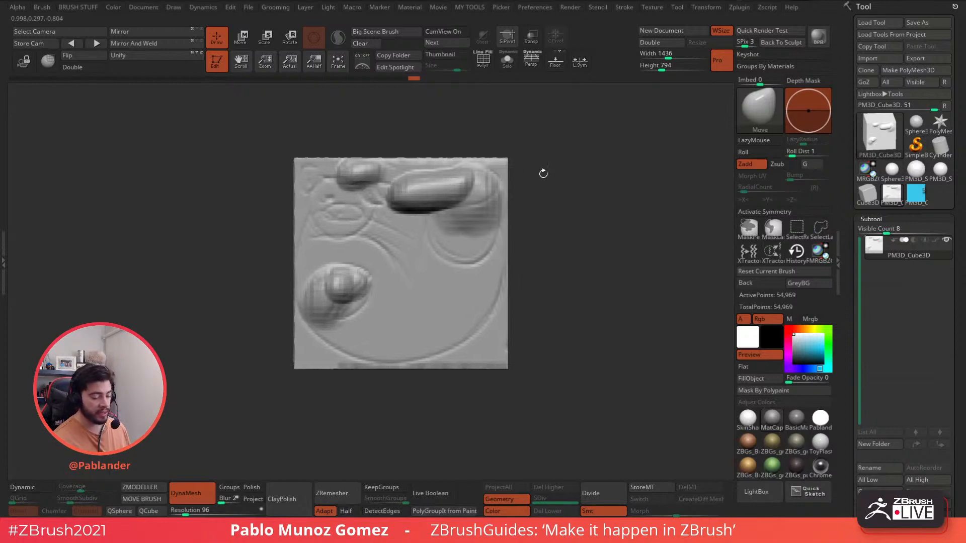
key("space")
key("space")
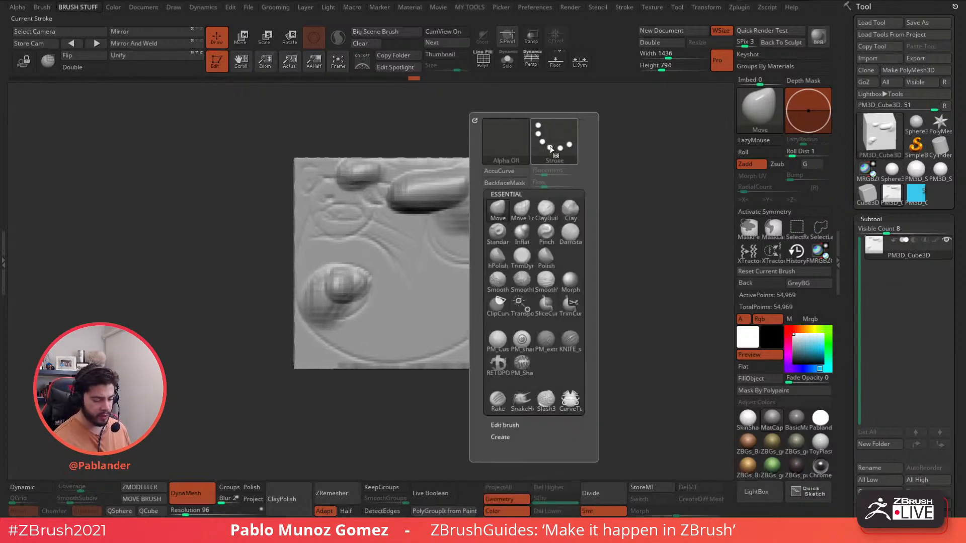
key("space")
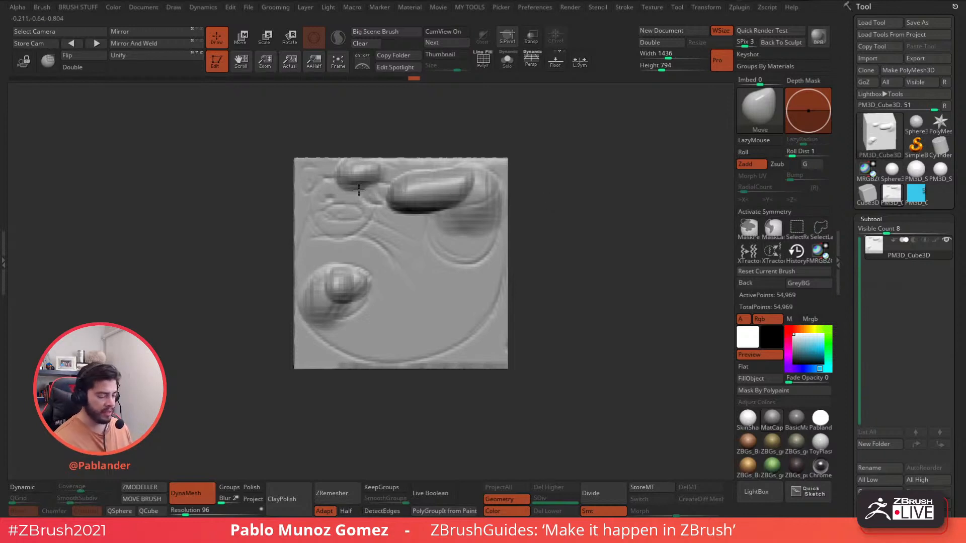
left_click_drag(549, 172, 564, 179)
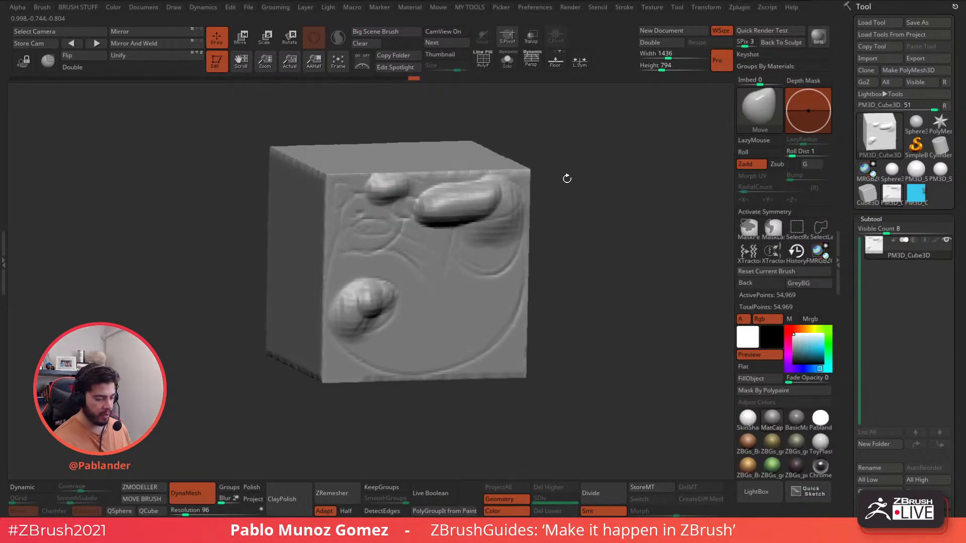
right_click_drag(571, 172, 576, 177, "ctrl")
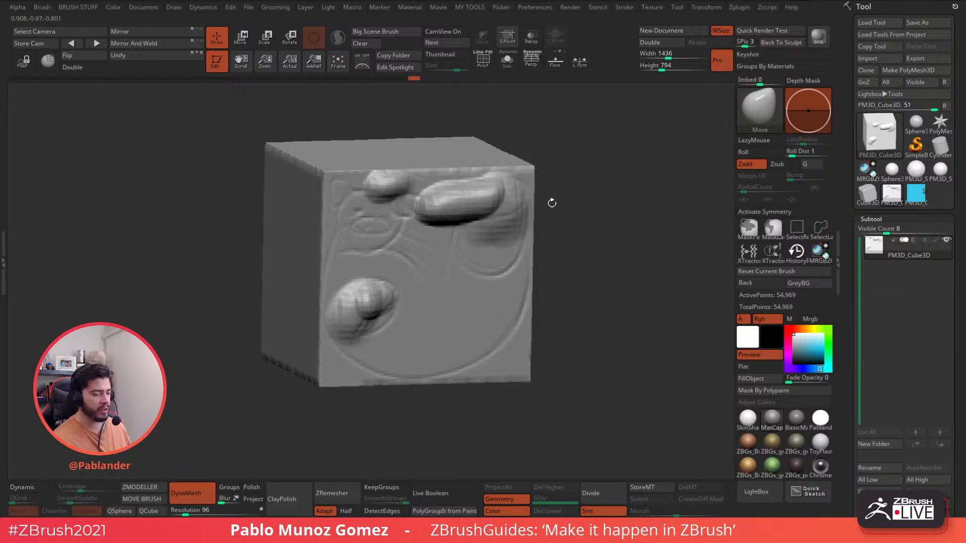
left_click(879, 132)
mouse_move(741, 221)
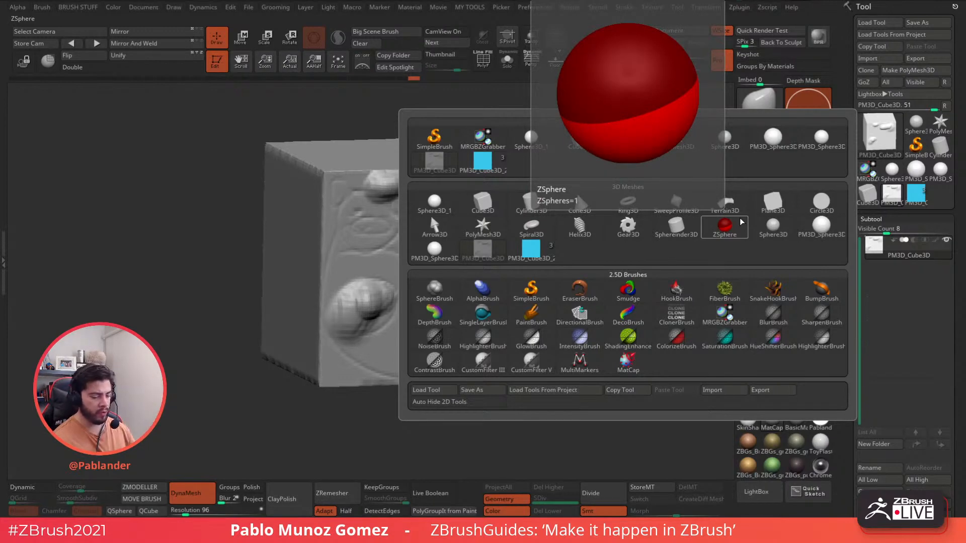
key("Escape")
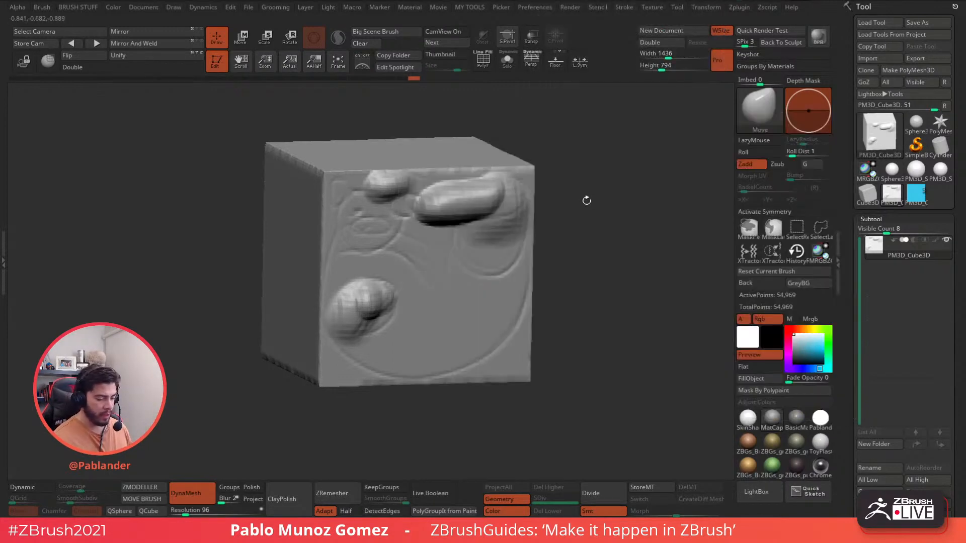
left_click_drag(590, 190, 586, 182, "shift")
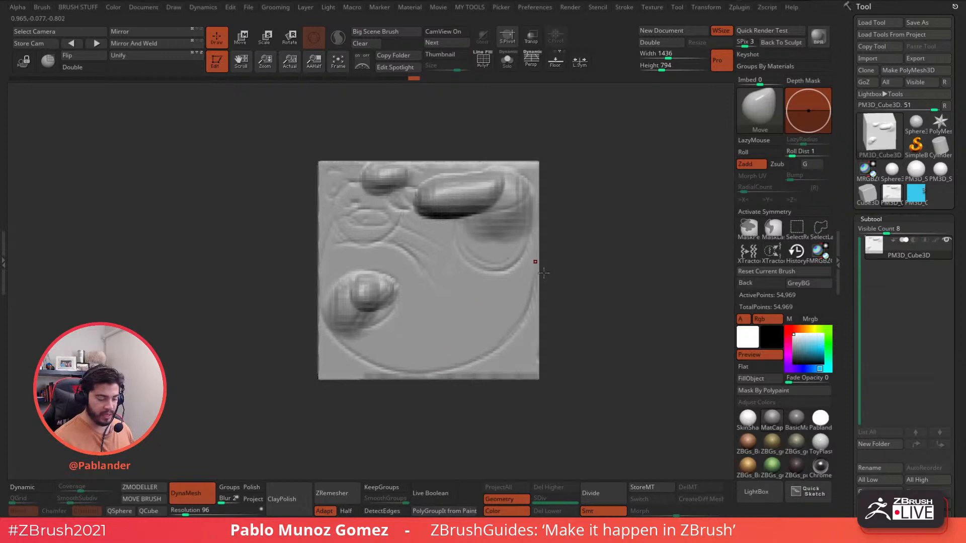
key("ctrl+z")
key("ctrl+z")
key("ctrl+z")
key("ctrl+z")
key("ctrl+z")
key("ctrl+z")
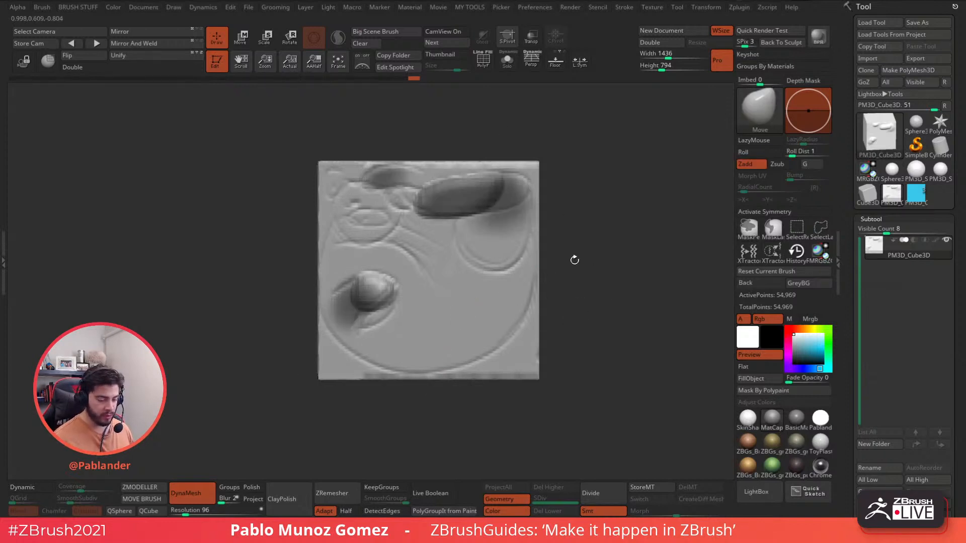
key("ctrl+z")
key("ctrl+z")
key("ctrl+z")
key("ctrl+z")
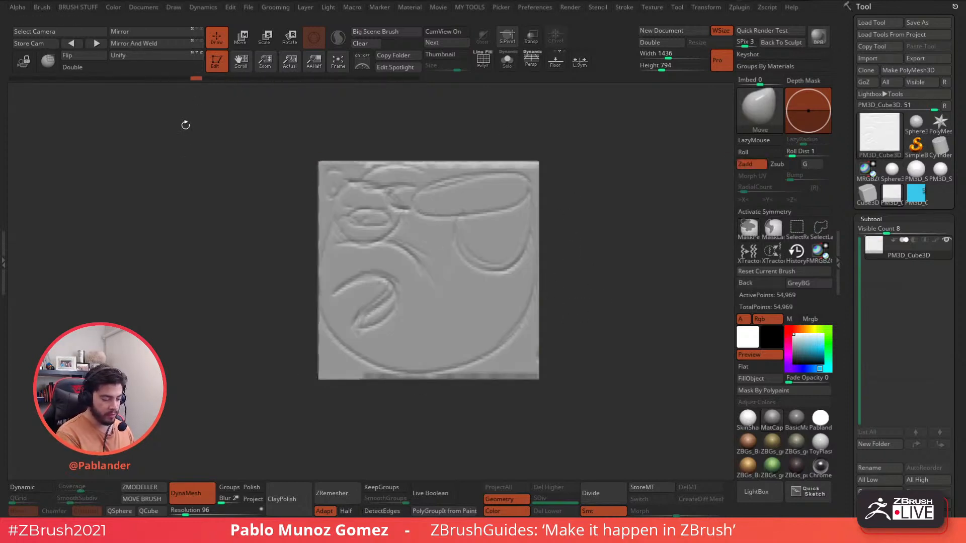
left_click_drag(214, 363, 217, 375, "ctrl")
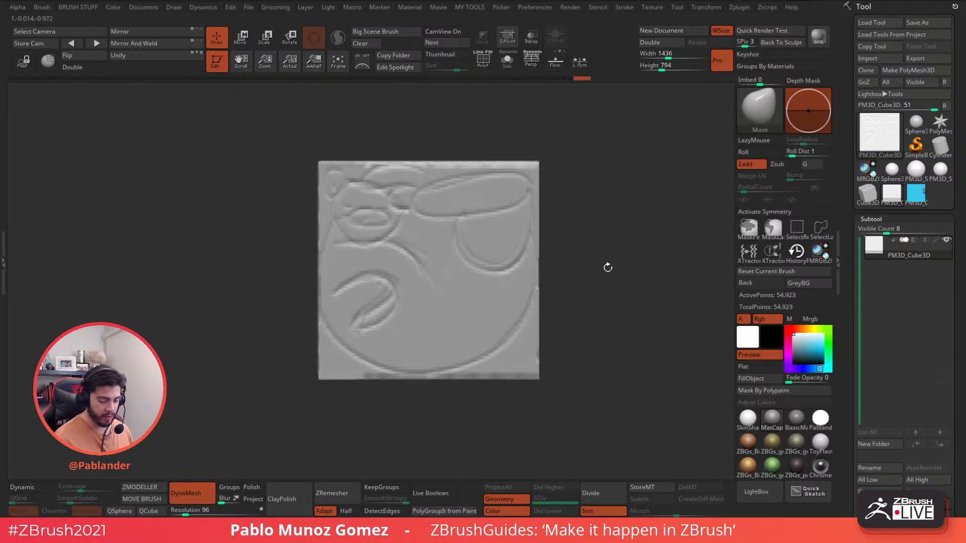
left_click_drag(600, 270, 605, 272, "alt")
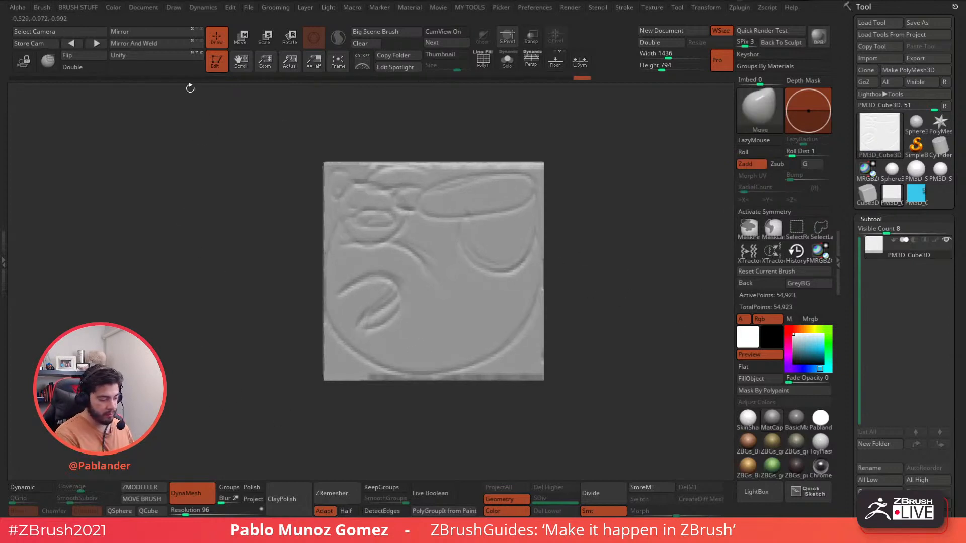
key("ctrl+z")
mouse_move(558, 79)
left_mouse_down()
mouse_move(158, 78)
mouse_move(110, 107)
left_mouse_up()
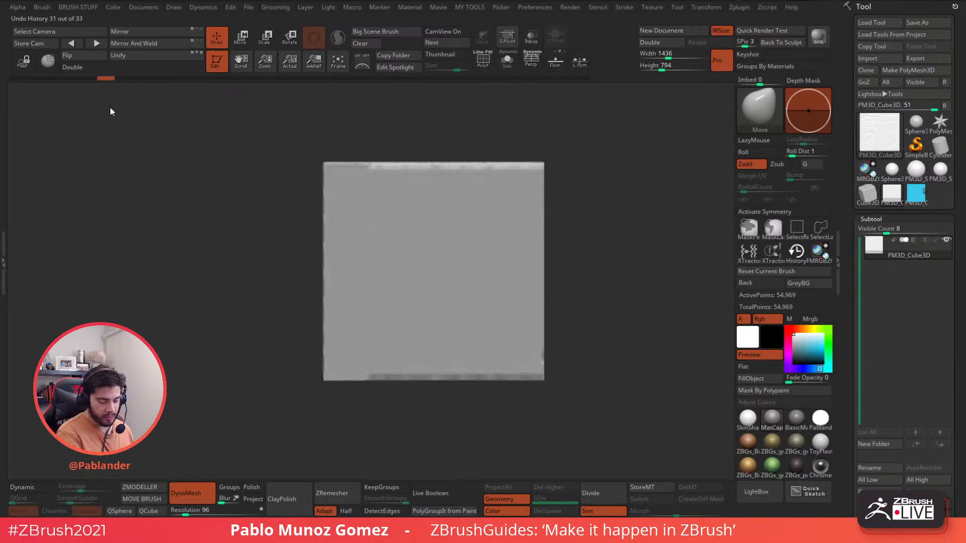
left_click_drag(582, 264, 615, 280, "alt")
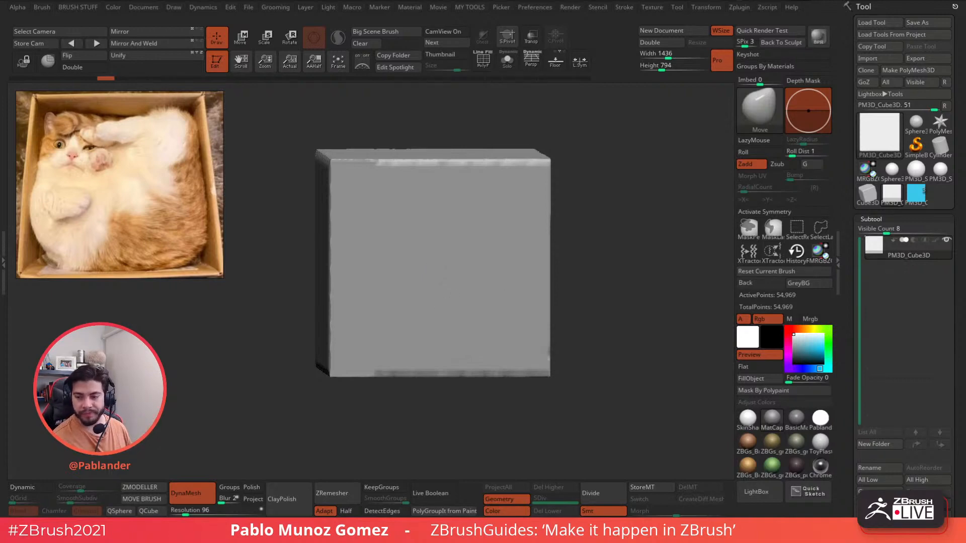
- Hide Group 1 and the black layer to show the cat photo, then add Layer 9 above Layer 1
key("alt+Tab")
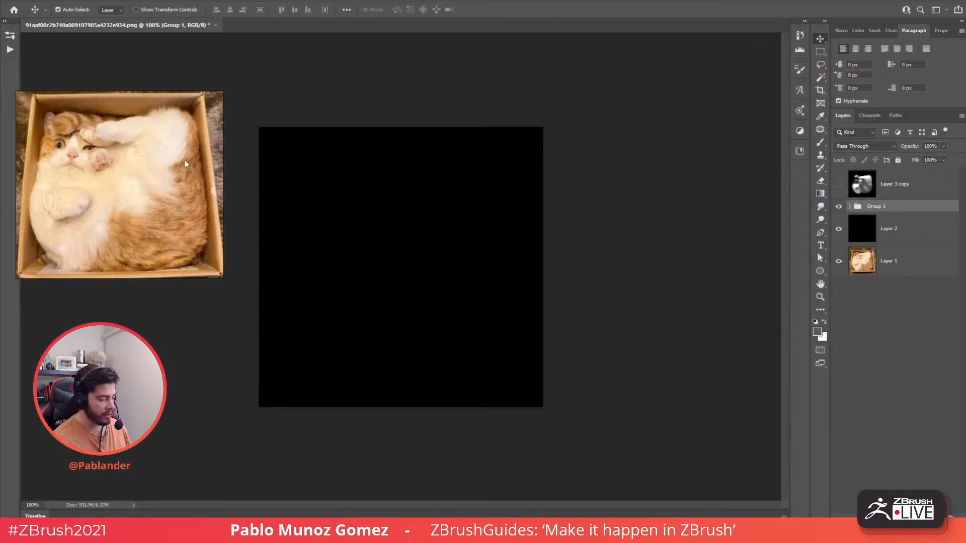
right_click_drag(168, 150, 0, 150)
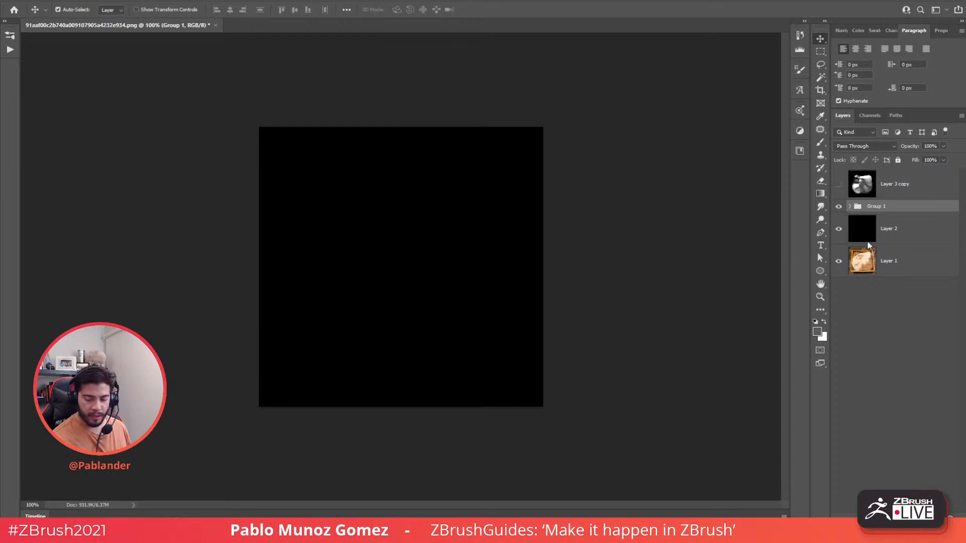
left_click_drag(836, 209, 838, 229)
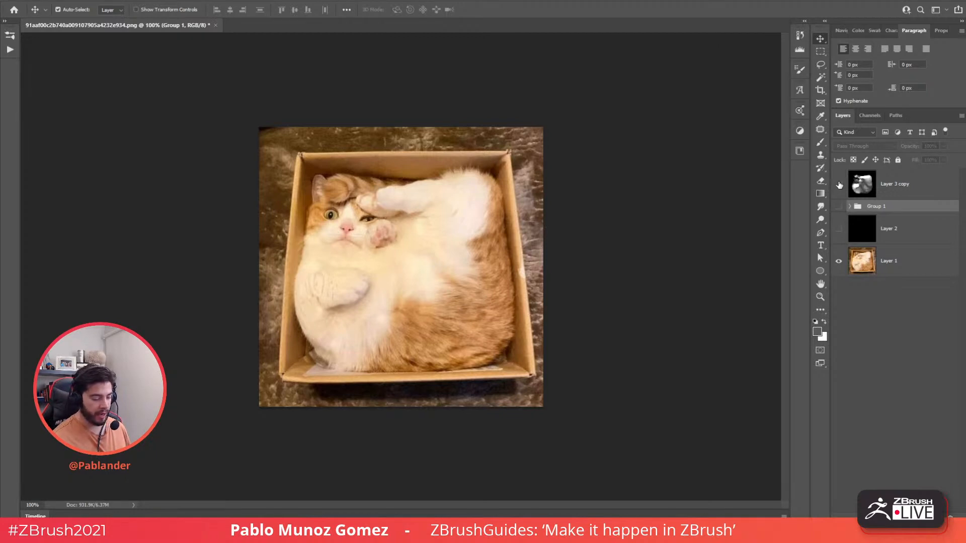
left_click(838, 184)
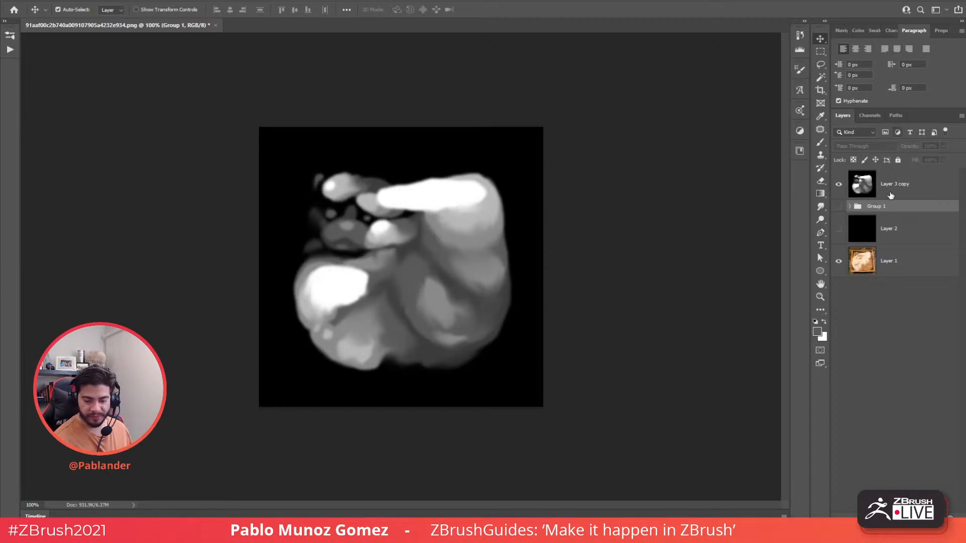
left_click(839, 184)
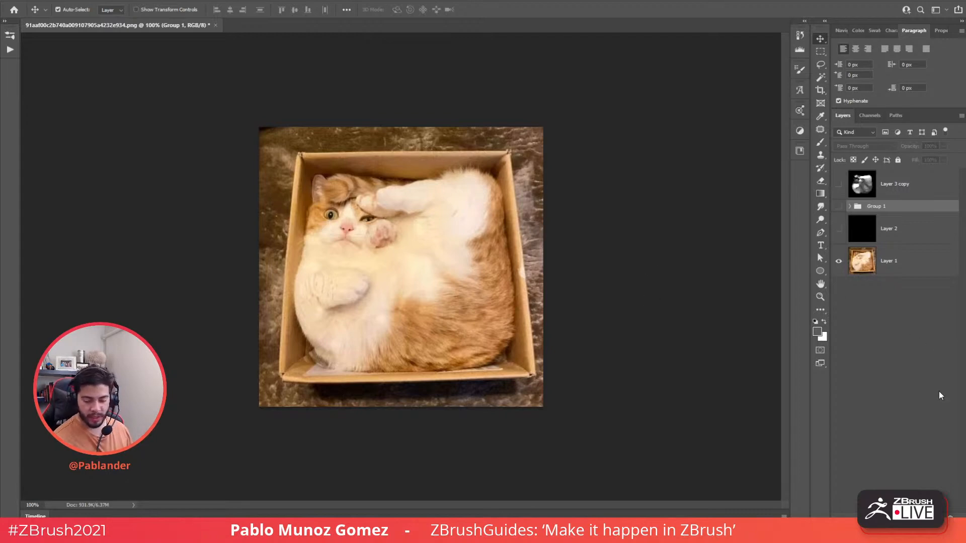
left_click(903, 268)
left_click(938, 517)
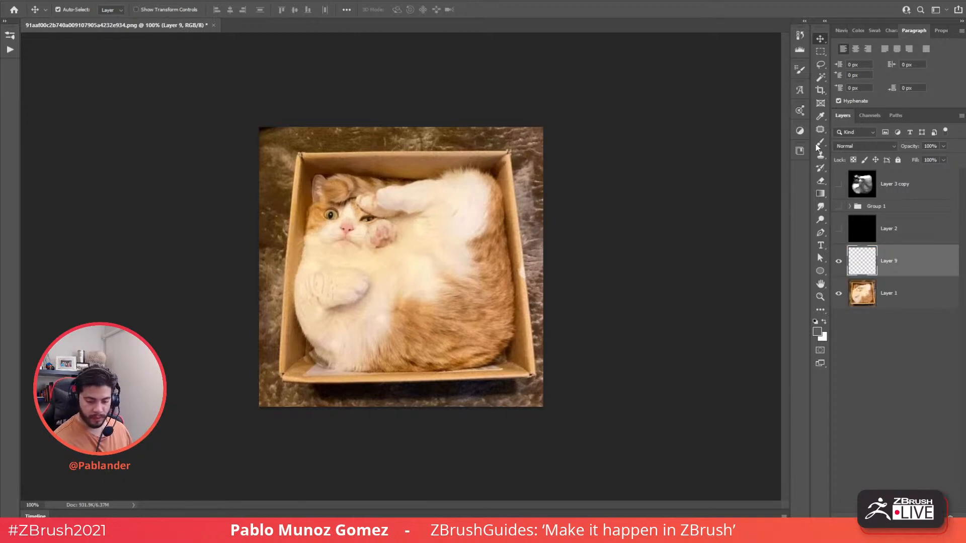
- Set the brush size to 15 px and try green and red test strokes, undoing them
key("b")
right_click(533, 198)
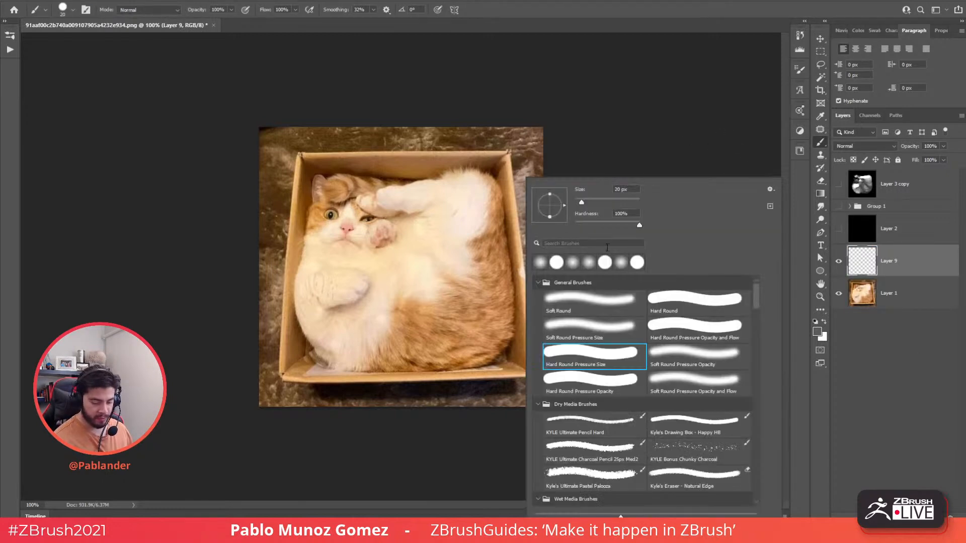
left_click(579, 200)
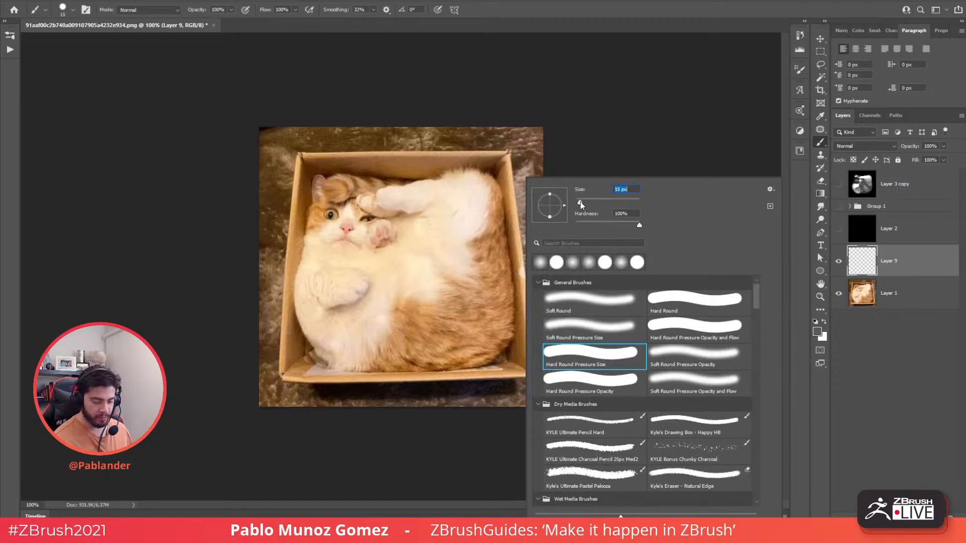
left_click(894, 30)
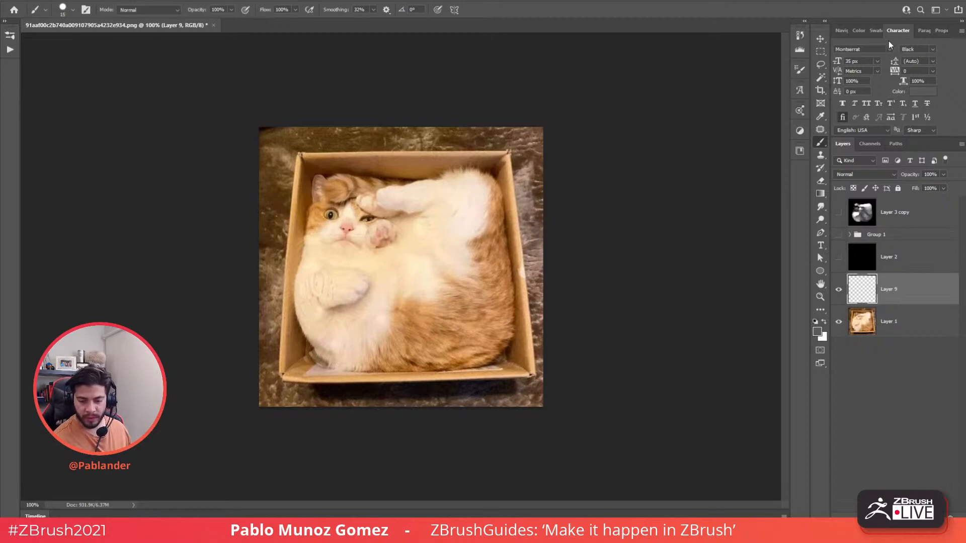
left_click(875, 31)
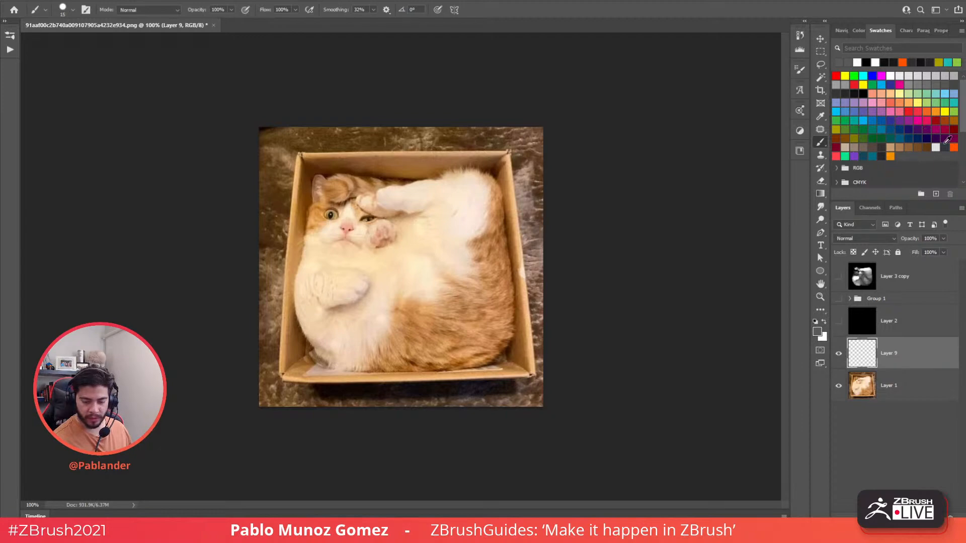
left_click(953, 146)
left_click(845, 155)
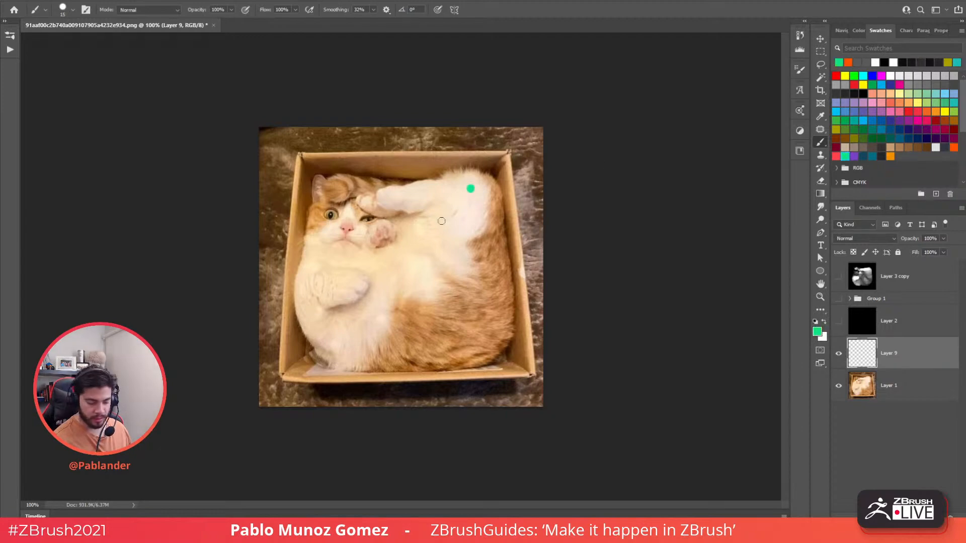
mouse_move(471, 188)
left_mouse_down()
mouse_move(433, 258)
mouse_move(409, 262)
left_mouse_up()
key("ctrl+z")
left_click(836, 156)
left_click_drag(454, 239, 472, 251)
key("ctrl+z")
key("ctrl+z")
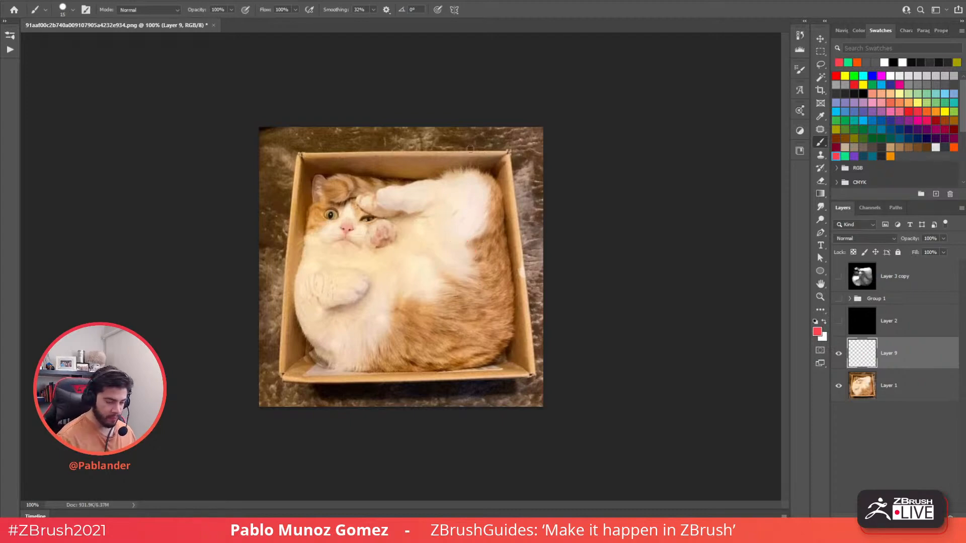
- Set brush Smoothing to 0% and test strokes in several colours, undoing each
left_click(374, 9)
left_click(358, 21)
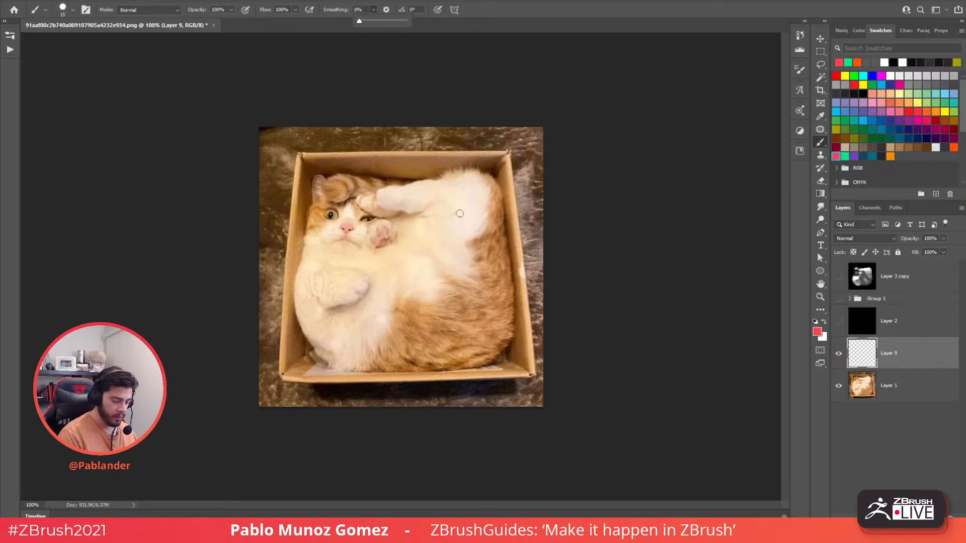
left_click_drag(461, 220, 447, 275)
key("ctrl+z")
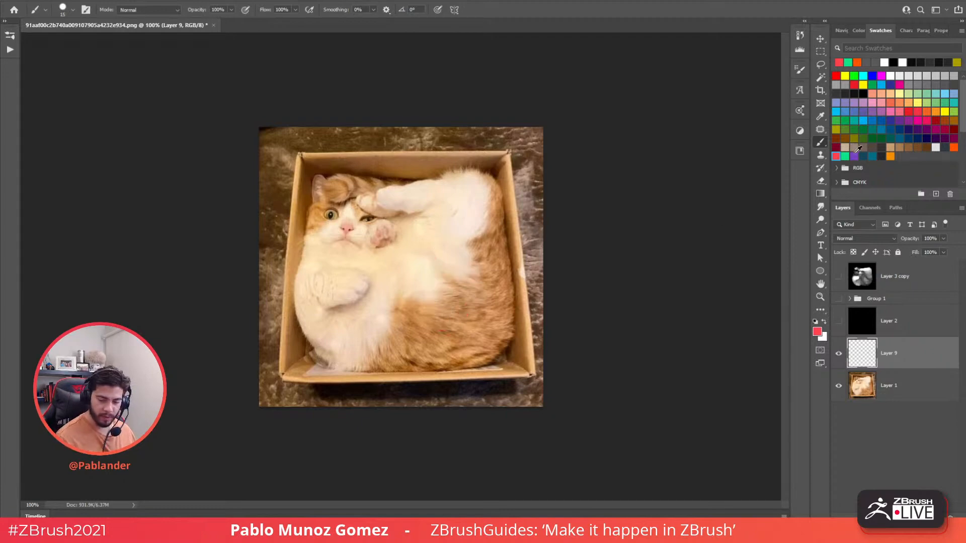
left_click(853, 156)
mouse_move(470, 231)
left_mouse_down()
mouse_move(431, 334)
mouse_move(459, 252)
mouse_move(471, 248)
left_mouse_up()
key("ctrl+z")
left_click(845, 156)
key("ctrl+z")
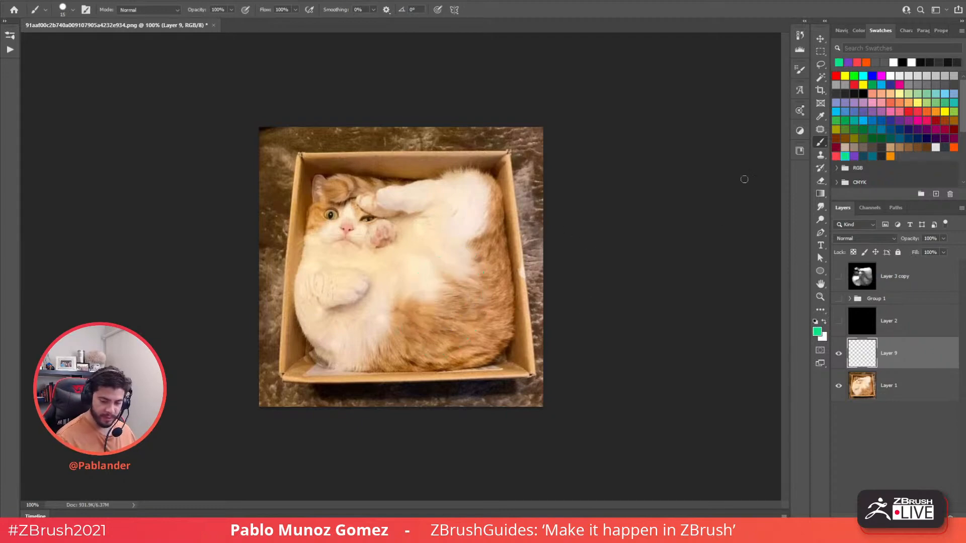
left_click(945, 101)
mouse_move(450, 203)
left_mouse_down()
mouse_move(406, 235)
mouse_move(468, 216)
left_mouse_up()
key("ctrl+z")
- Darken the Layer 1 photo with Hue/Saturation Lightness -42
left_click(881, 379)
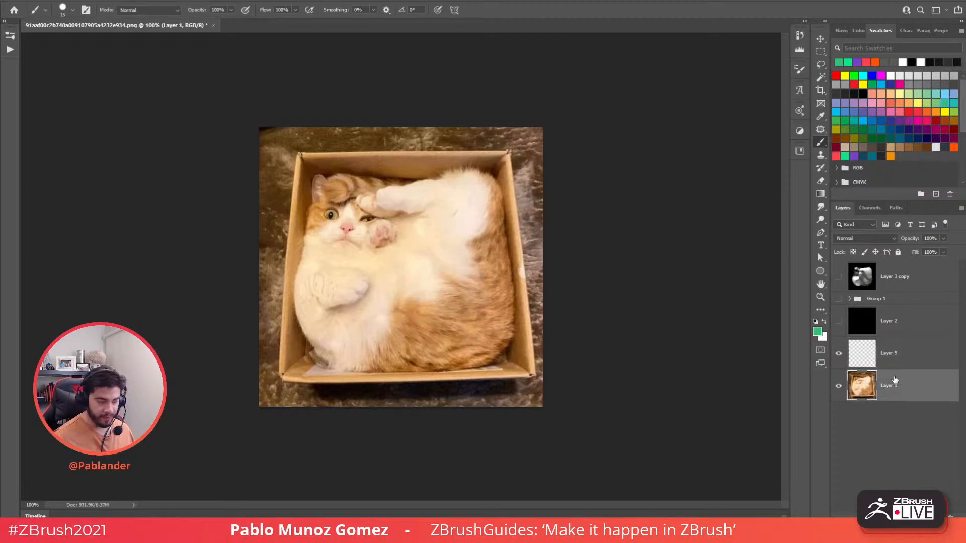
key("ctrl+u")
left_click_drag(646, 192, 635, 194)
left_click(769, 90)
- Test strokes on the darkened photo and settle on white as the painting colour
mouse_move(475, 204)
left_mouse_down()
mouse_move(443, 281)
mouse_move(478, 232)
mouse_move(422, 282)
mouse_move(453, 222)
mouse_move(422, 282)
mouse_move(452, 237)
left_mouse_up()
key("ctrl+z")
left_click(891, 156)
key("ctrl+z")
left_click(911, 62)
key("ctrl+z")
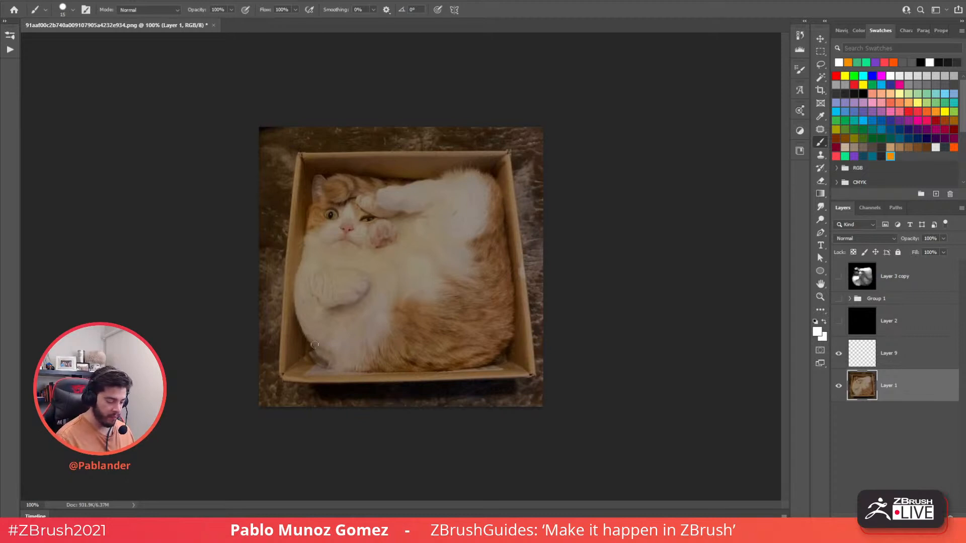
- Trace white outlines around the cat's lower and raised paws, belly and body along the box
mouse_move(293, 282)
left_mouse_down()
mouse_move(310, 336)
mouse_move(353, 355)
left_mouse_up()
mouse_move(302, 253)
left_mouse_down()
mouse_move(325, 245)
mouse_move(379, 256)
mouse_move(395, 285)
mouse_move(383, 327)
left_mouse_up()
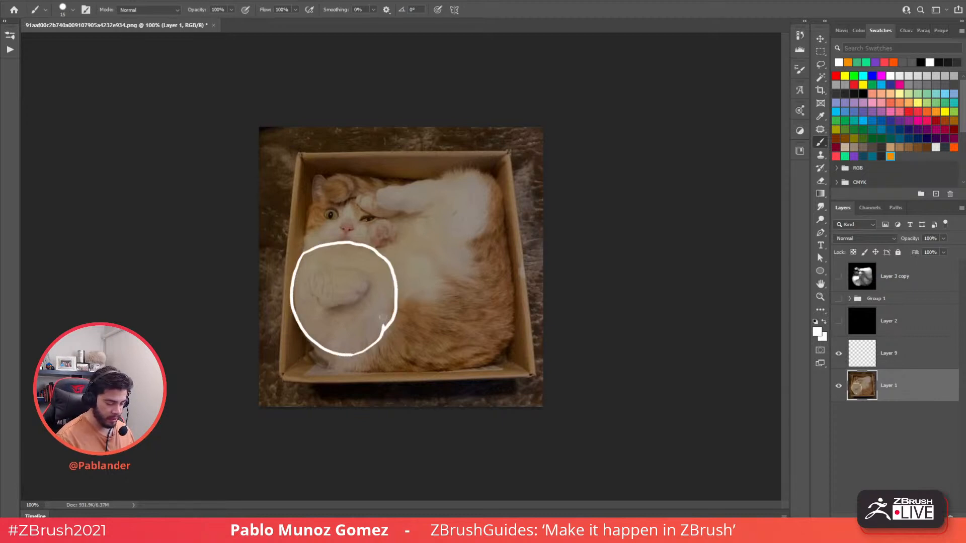
mouse_move(419, 213)
left_mouse_down()
mouse_move(423, 229)
mouse_move(495, 235)
mouse_move(473, 170)
mouse_move(378, 190)
mouse_move(439, 214)
mouse_move(453, 190)
mouse_move(430, 179)
left_mouse_up()
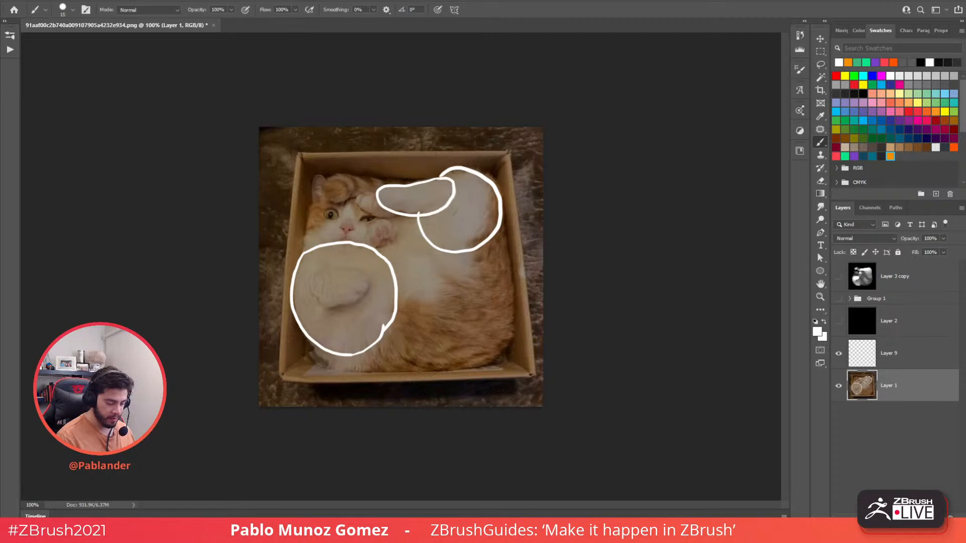
mouse_move(422, 230)
left_mouse_down()
mouse_move(507, 262)
mouse_move(493, 212)
left_mouse_up()
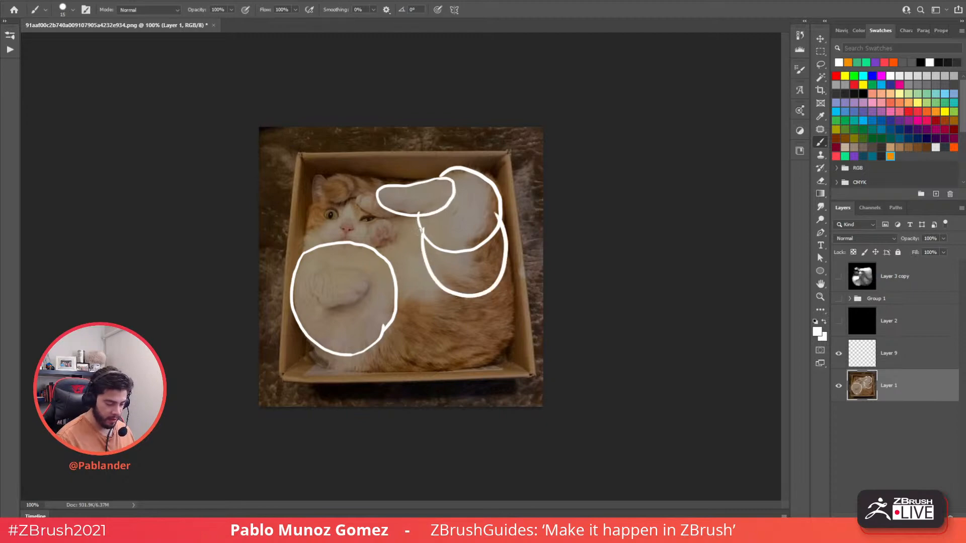
left_click_drag(418, 217, 379, 250)
mouse_move(313, 341)
left_mouse_down()
mouse_move(367, 372)
mouse_move(417, 310)
left_mouse_up()
mouse_move(373, 372)
left_mouse_down()
mouse_move(397, 373)
mouse_move(510, 311)
mouse_move(506, 259)
left_mouse_up()
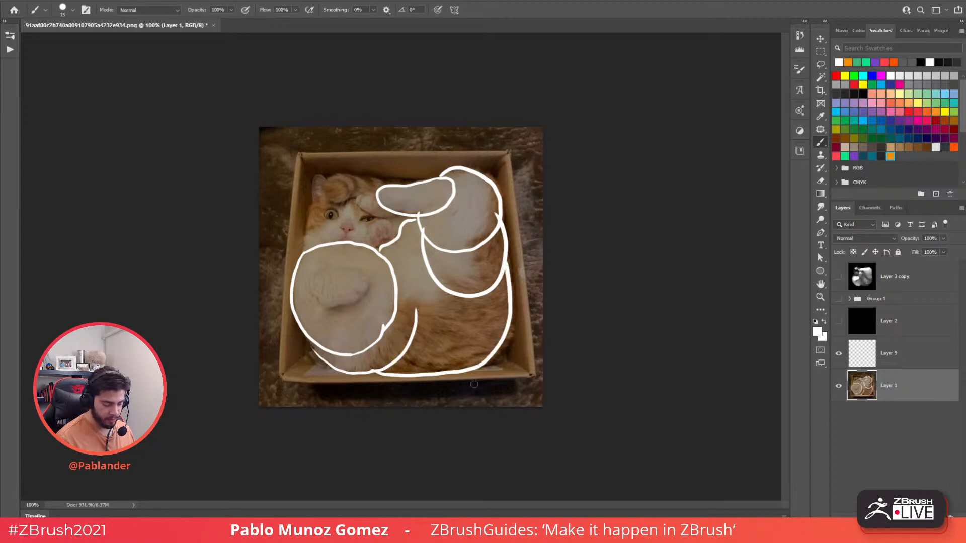
- Outline the cat's head, ears, face, nose and eye, plus an inner oval detail, in white
mouse_move(388, 184)
left_mouse_down()
mouse_move(337, 173)
mouse_move(331, 200)
mouse_move(383, 185)
mouse_move(359, 193)
mouse_move(400, 212)
mouse_move(375, 221)
mouse_move(388, 237)
left_mouse_up()
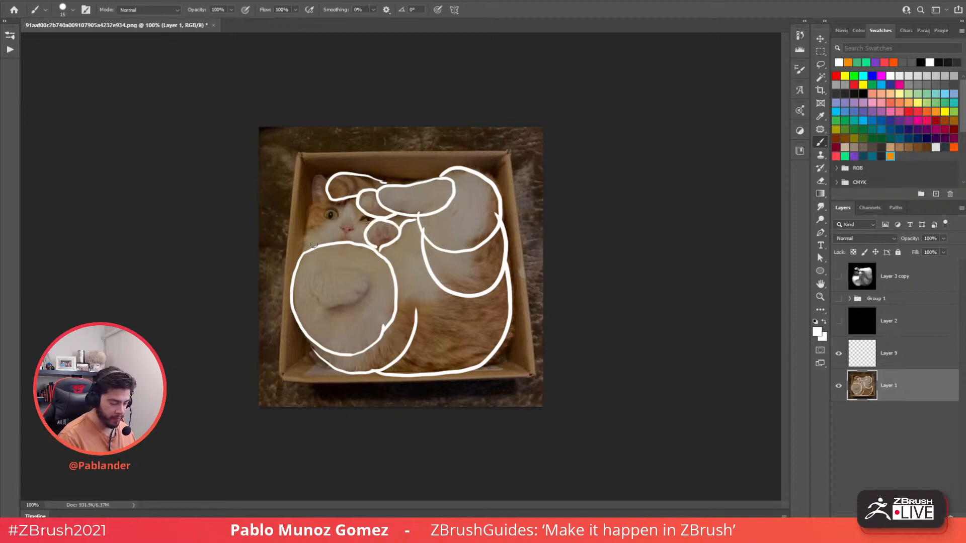
mouse_move(313, 244)
left_mouse_down()
mouse_move(301, 240)
mouse_move(321, 197)
mouse_move(310, 194)
mouse_move(332, 183)
left_mouse_up()
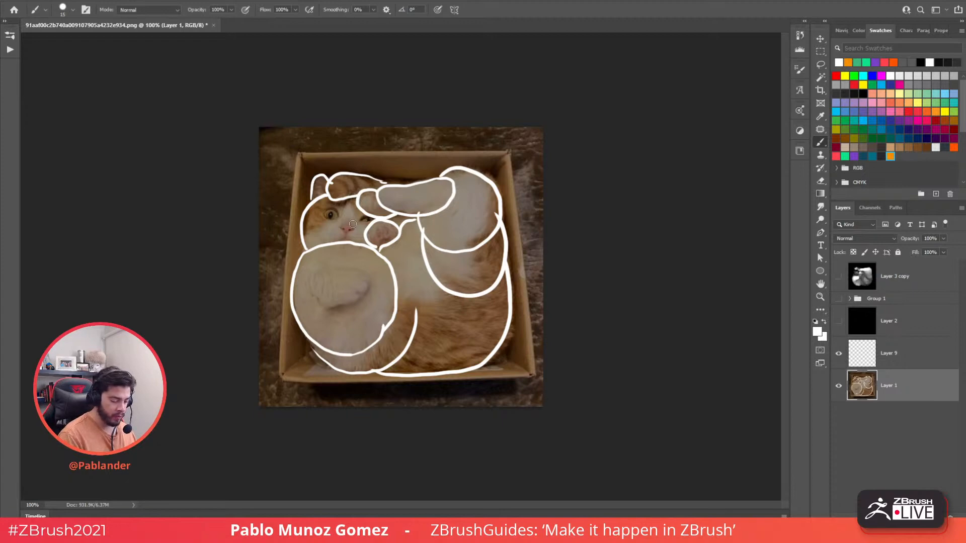
mouse_move(366, 227)
left_mouse_down()
mouse_move(338, 215)
mouse_move(322, 244)
mouse_move(349, 231)
mouse_move(341, 225)
left_mouse_up()
mouse_move(332, 208)
left_mouse_down()
mouse_move(327, 218)
mouse_move(334, 209)
mouse_move(367, 221)
left_mouse_up()
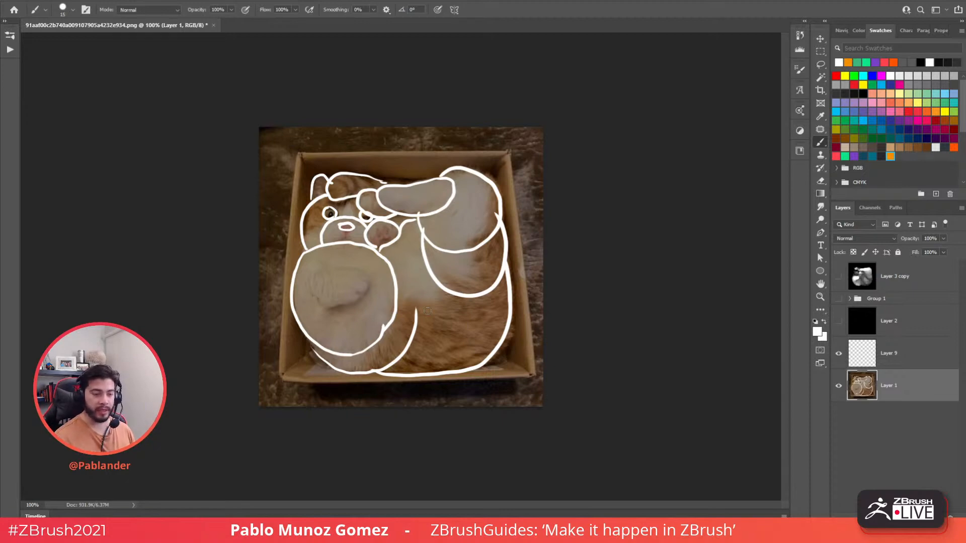
mouse_move(368, 283)
left_mouse_down()
mouse_move(324, 312)
mouse_move(313, 266)
mouse_move(305, 278)
left_mouse_up()
mouse_move(324, 310)
left_mouse_down()
mouse_move(297, 283)
mouse_move(315, 315)
left_mouse_up()
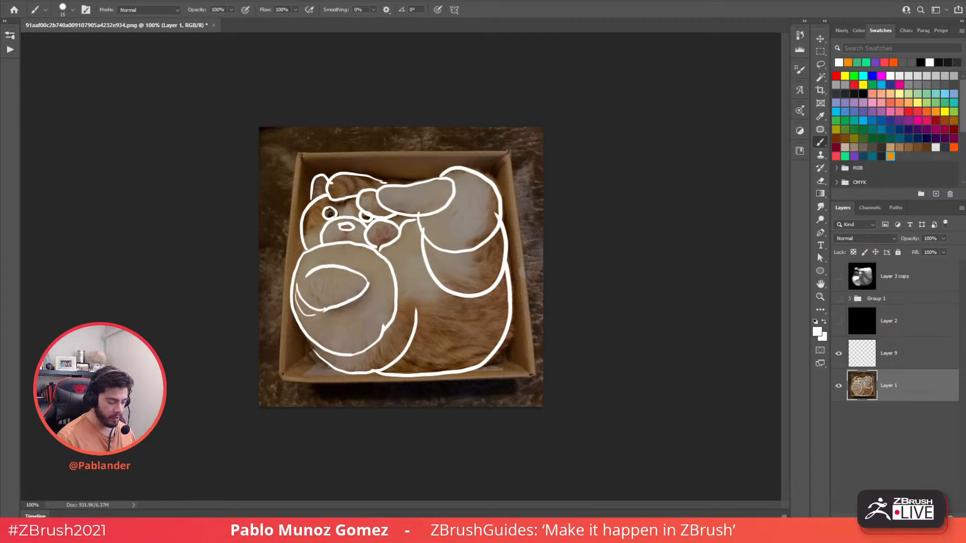
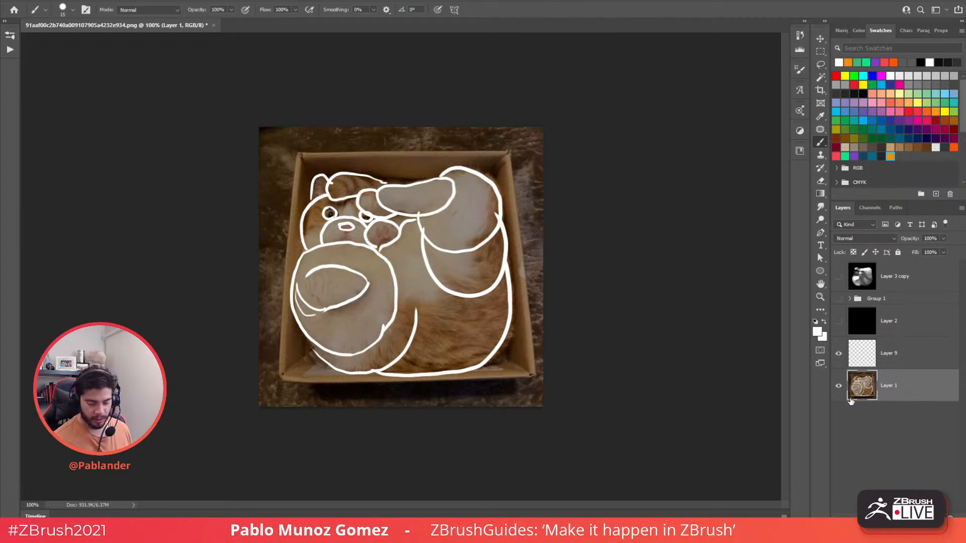
- Undo the inner sketch strokes and cancel the first attempt to place catinabox.jpg
key("ctrl+z")
key("ctrl+z")
key("ctrl+z")
key("ctrl+z")
key("ctrl+z")
key("ctrl+z")
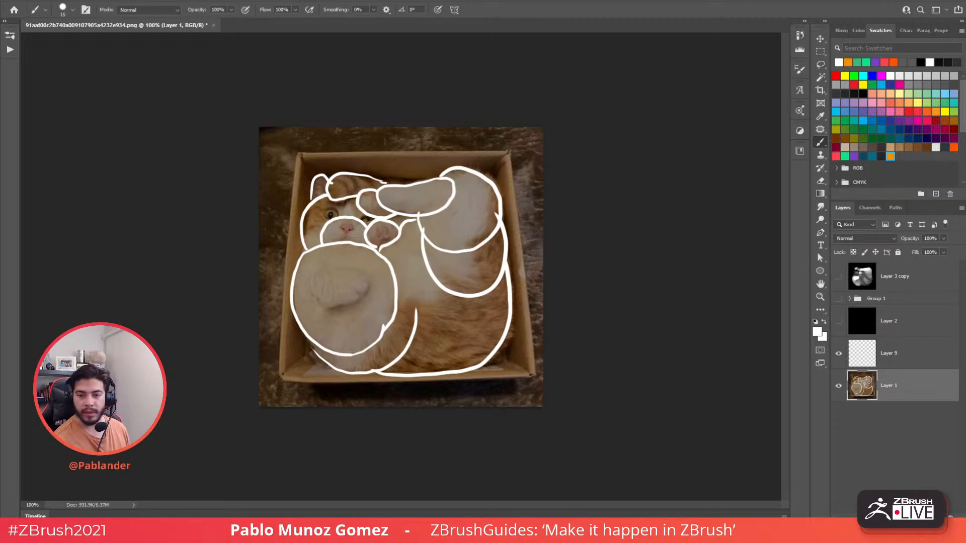
key("super+e")
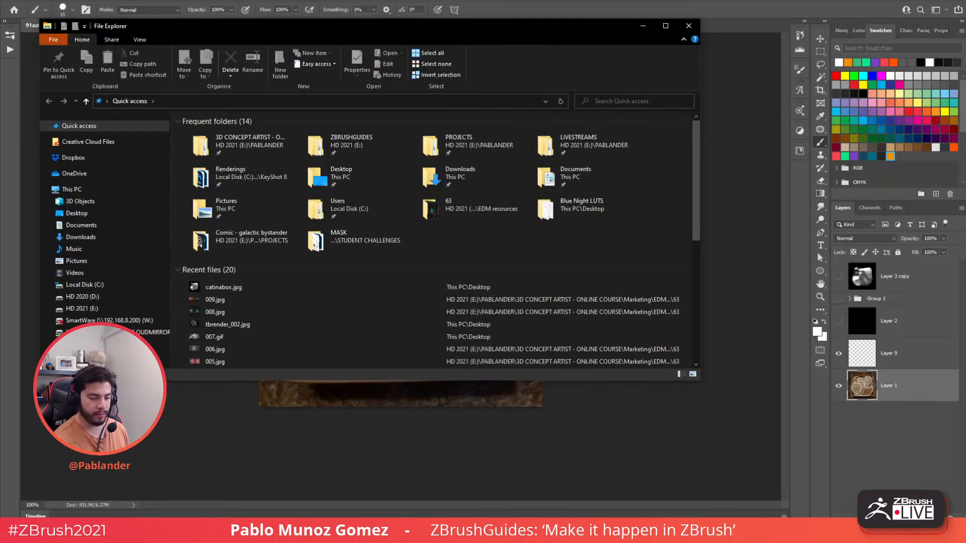
left_click_drag(490, 22, 965, 20)
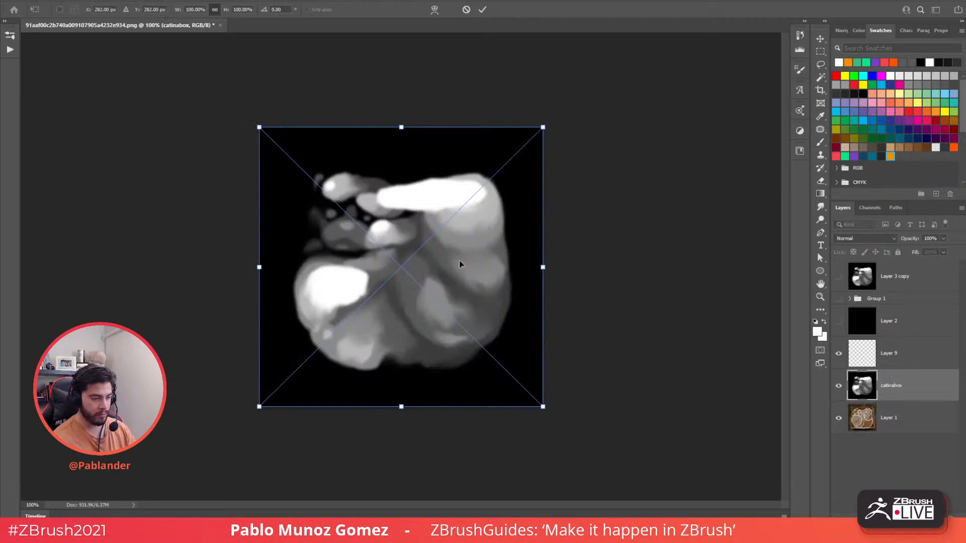
key("Escape")
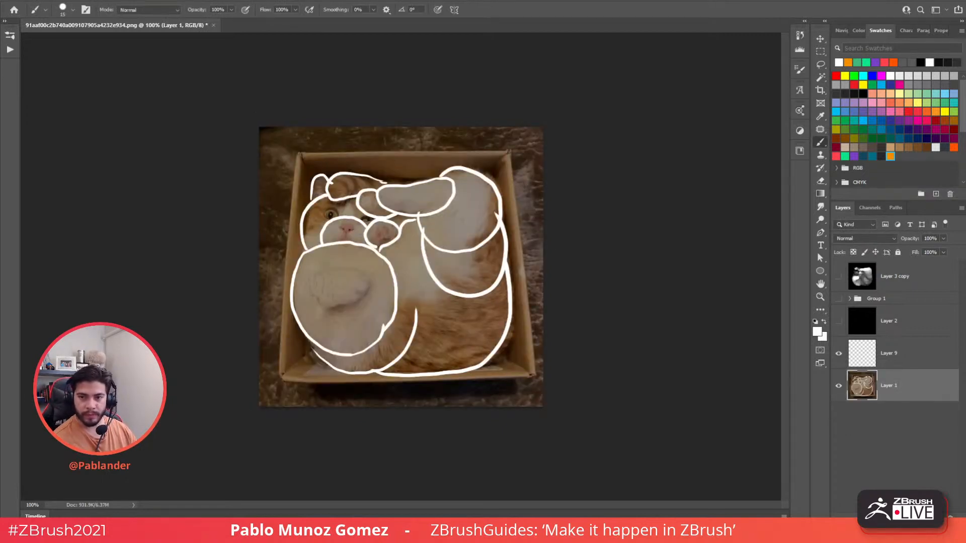
- Commit the placed cat photo, hide Layer 9's white outlines and compare against black Layer 2
key("Return")
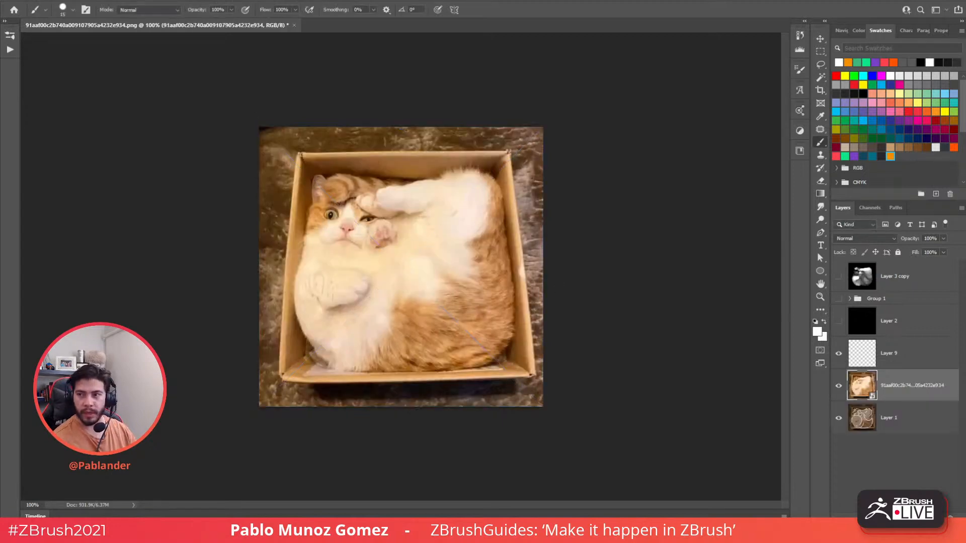
left_click(903, 368)
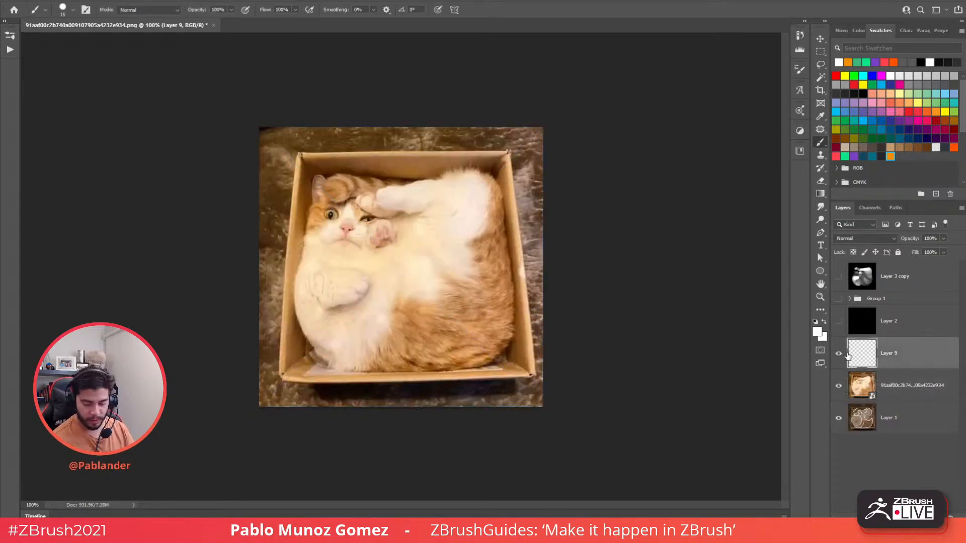
left_click(838, 353)
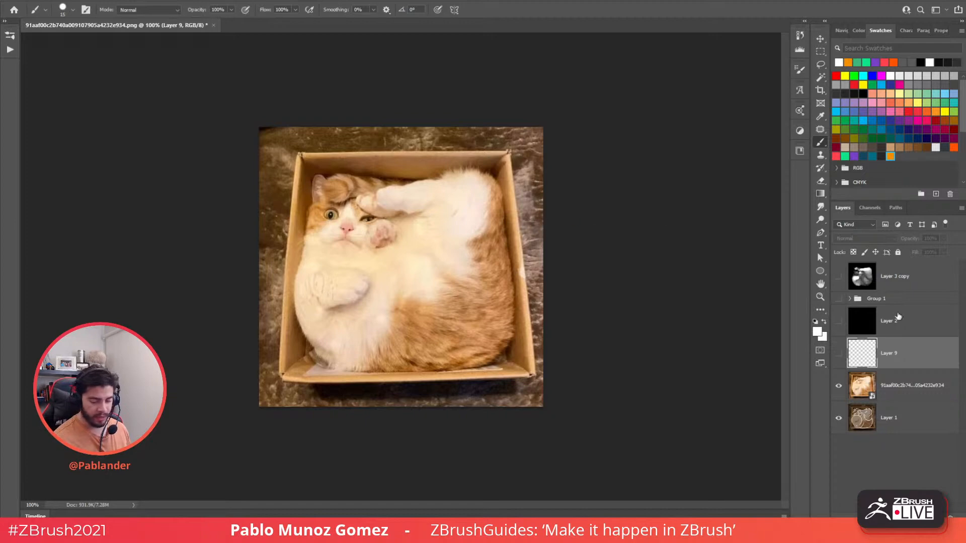
left_click(838, 322)
left_click(875, 317)
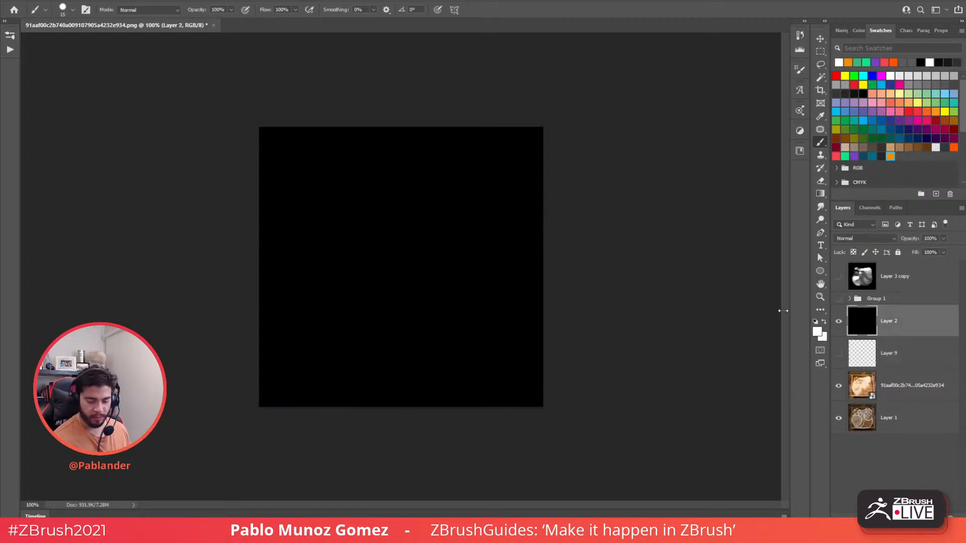
left_click(838, 322)
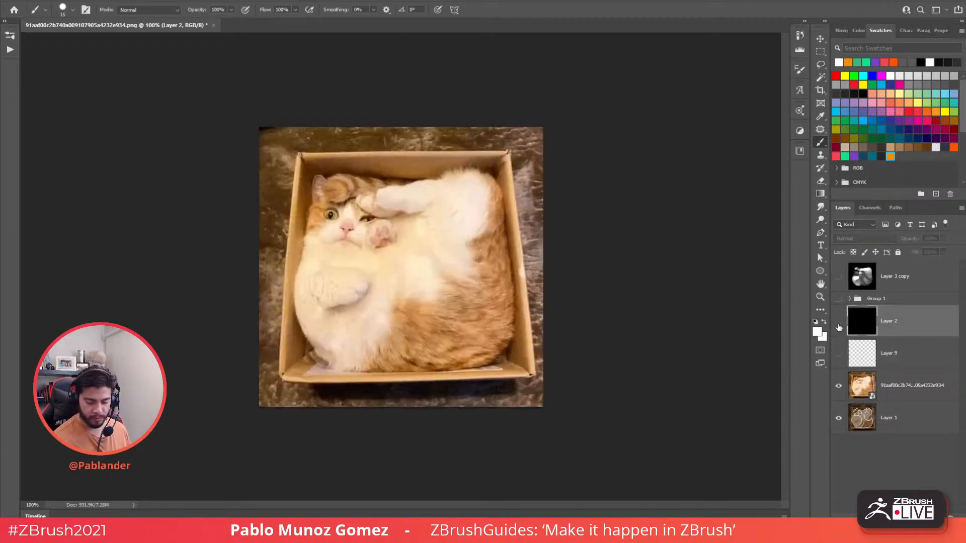
left_click(838, 321)
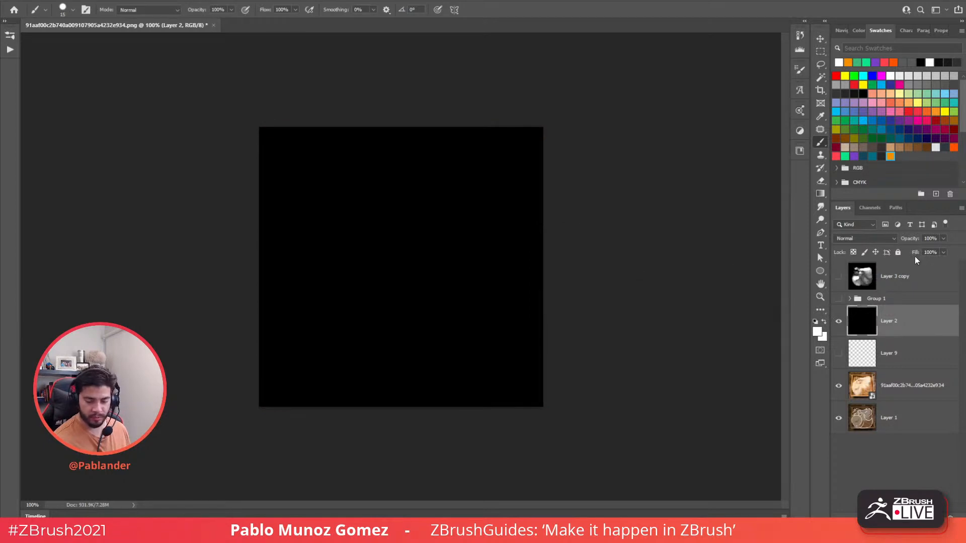
- Try Layer 2 in Color blend mode to preview a grayscale cat
left_click(886, 238)
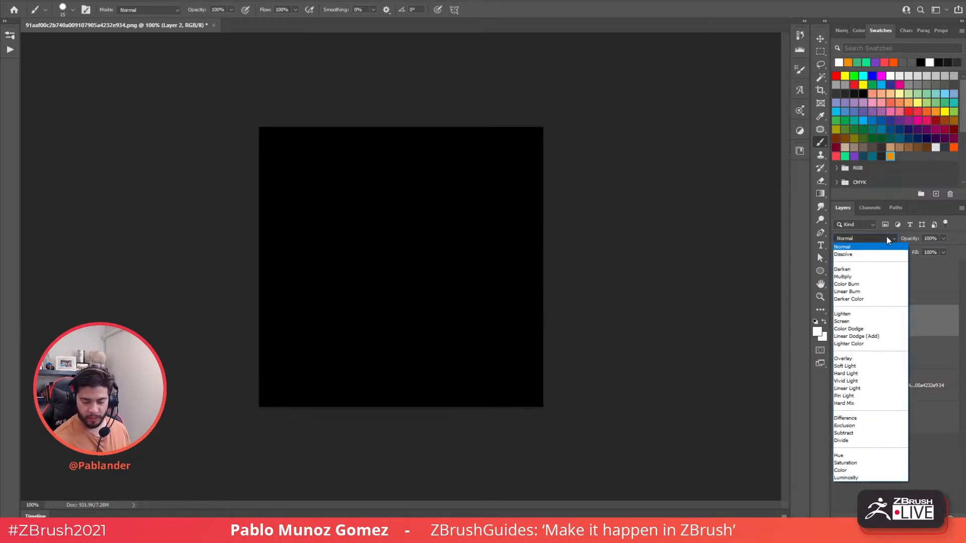
left_click(888, 298)
left_click(877, 239)
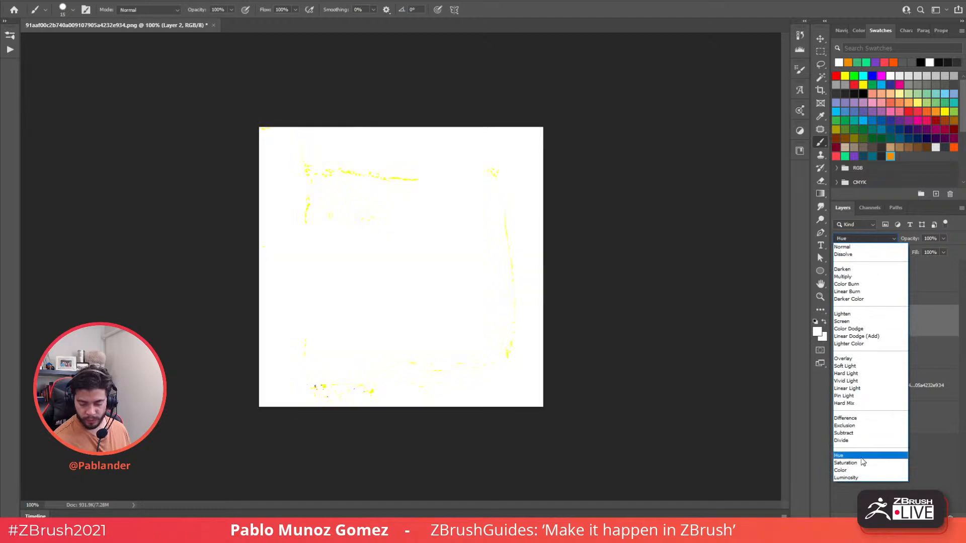
left_click(853, 472)
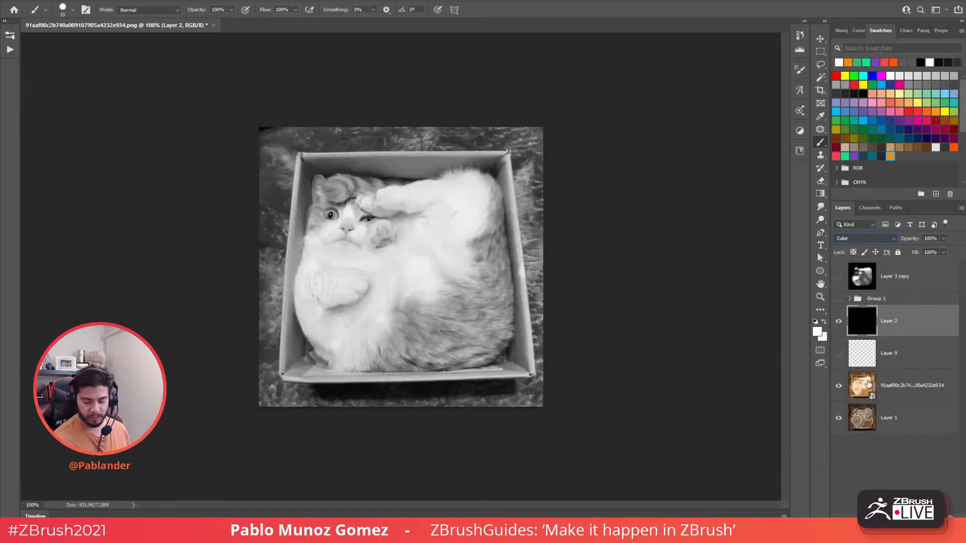
left_click(837, 320)
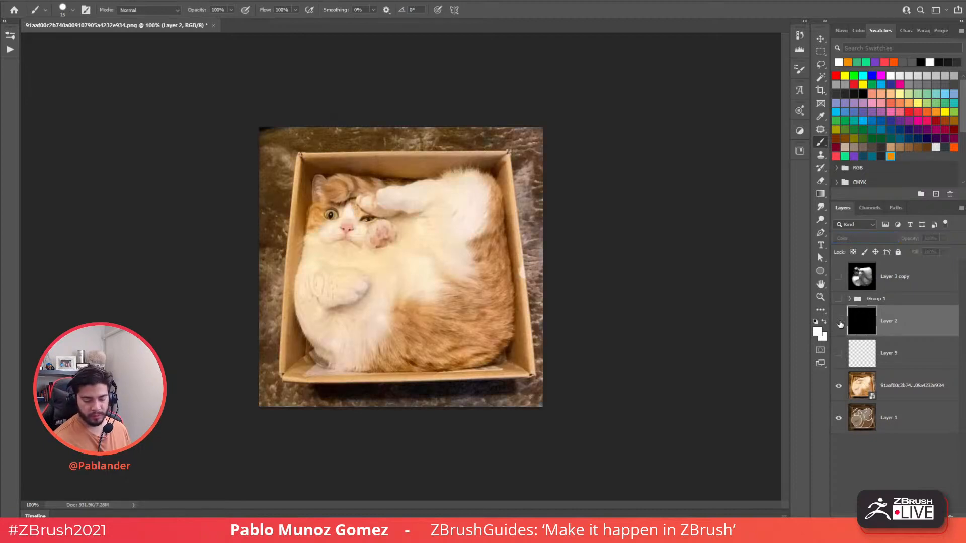
left_click(838, 321)
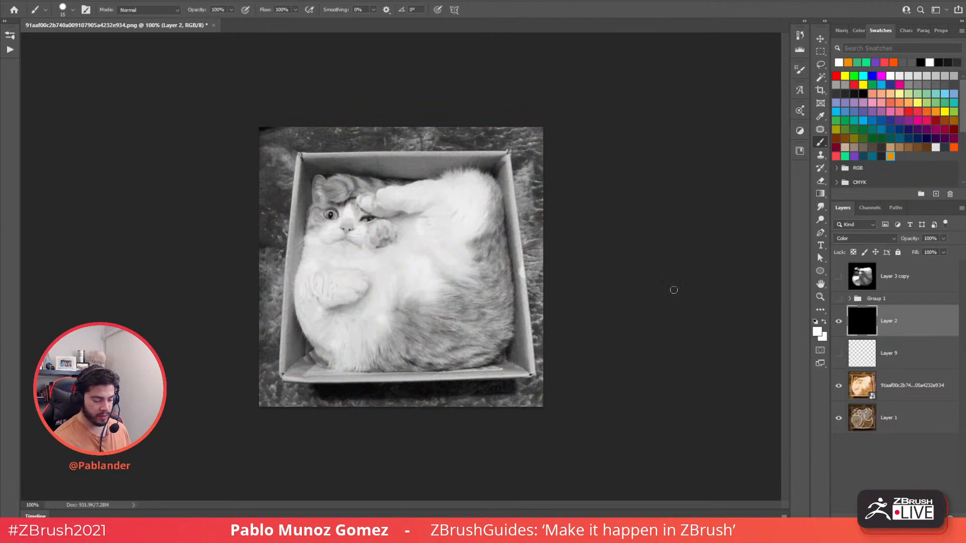
- Add a Hue/Saturation adjustment at Saturation -100, delete Layer 2, and add empty Layer 10
left_click(901, 518)
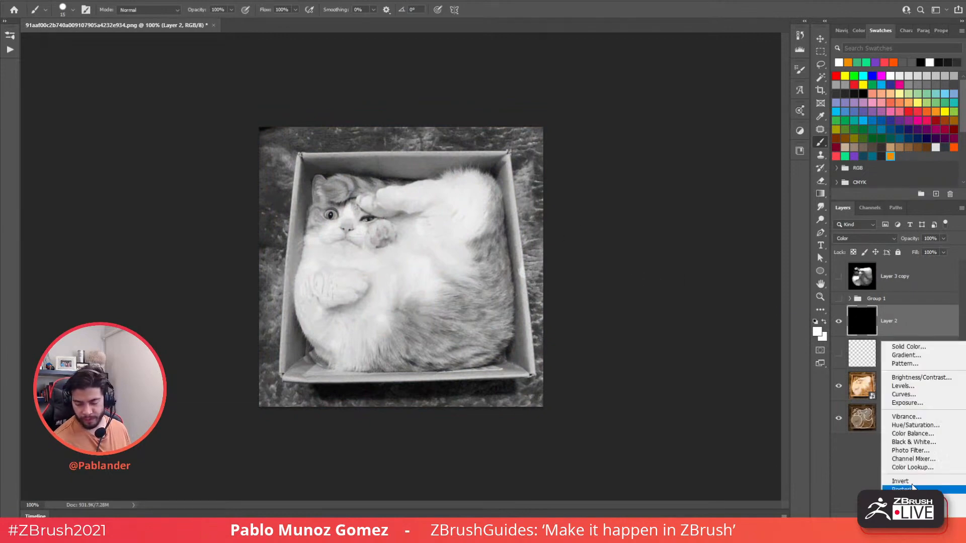
left_click(919, 427)
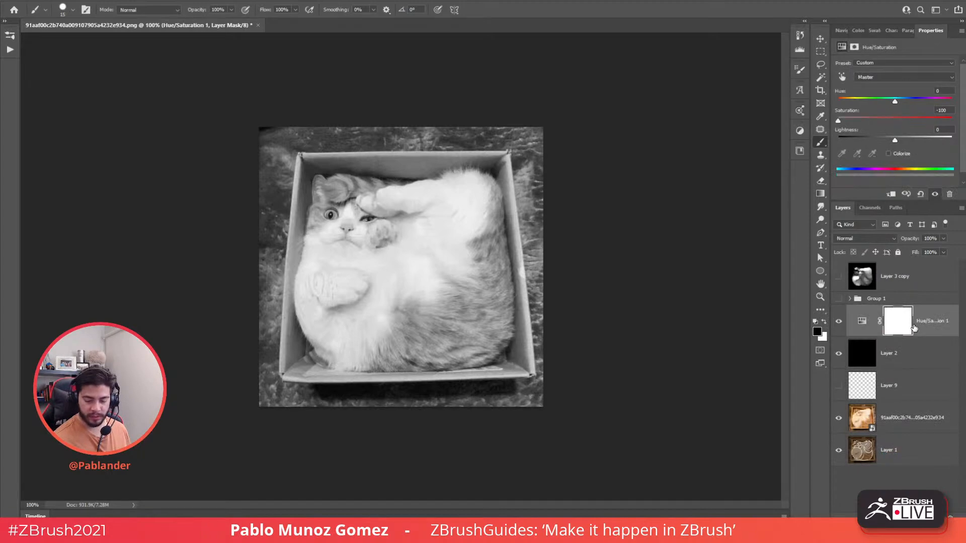
left_click(913, 357)
key("Delete")
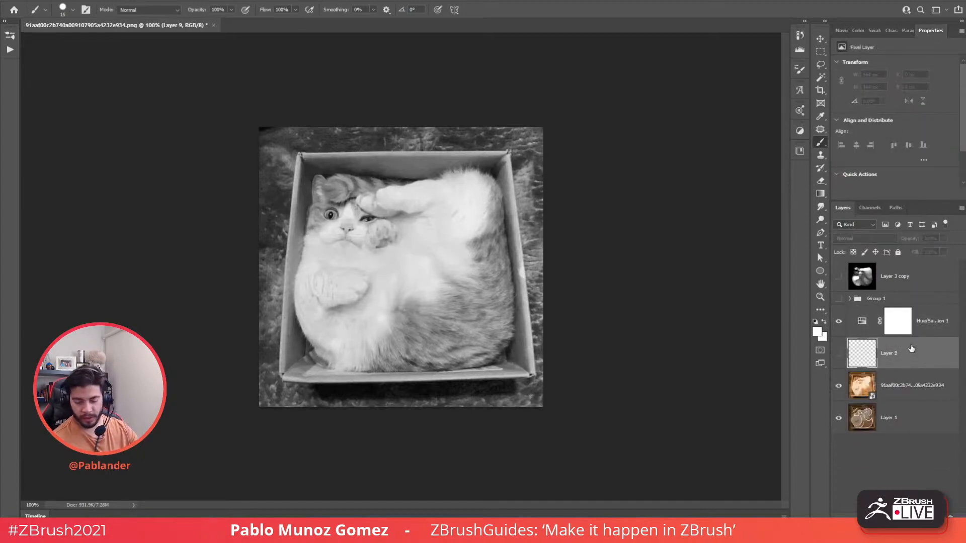
left_click(870, 324)
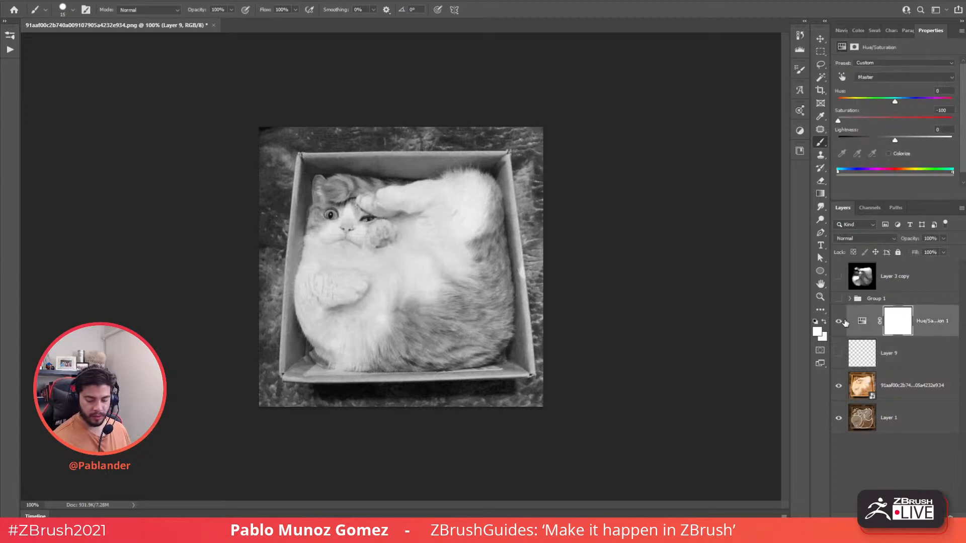
left_click(839, 322)
left_click(839, 322)
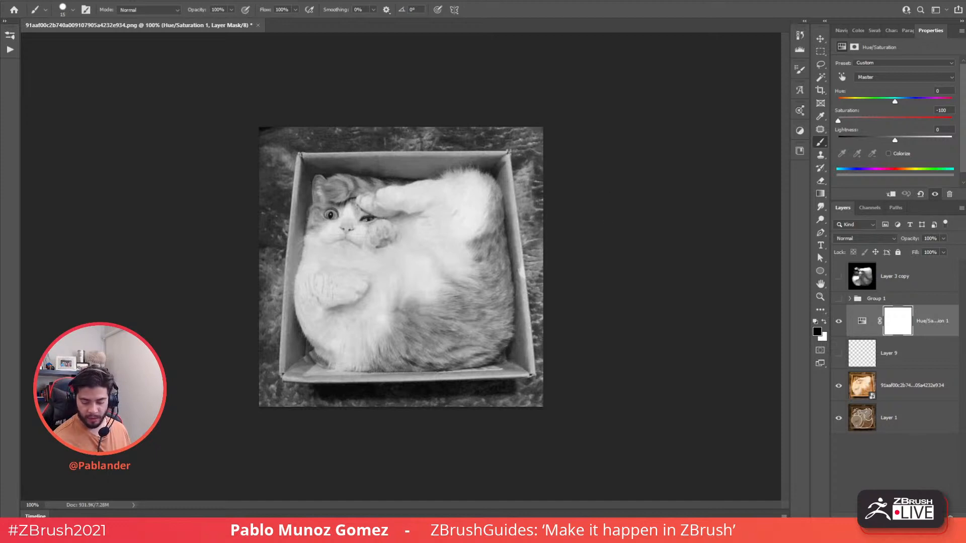
left_click(937, 517)
- Paint-bucket Layer 10 with #000000, set it to 72% opacity, and add Layer 11
left_click(816, 332)
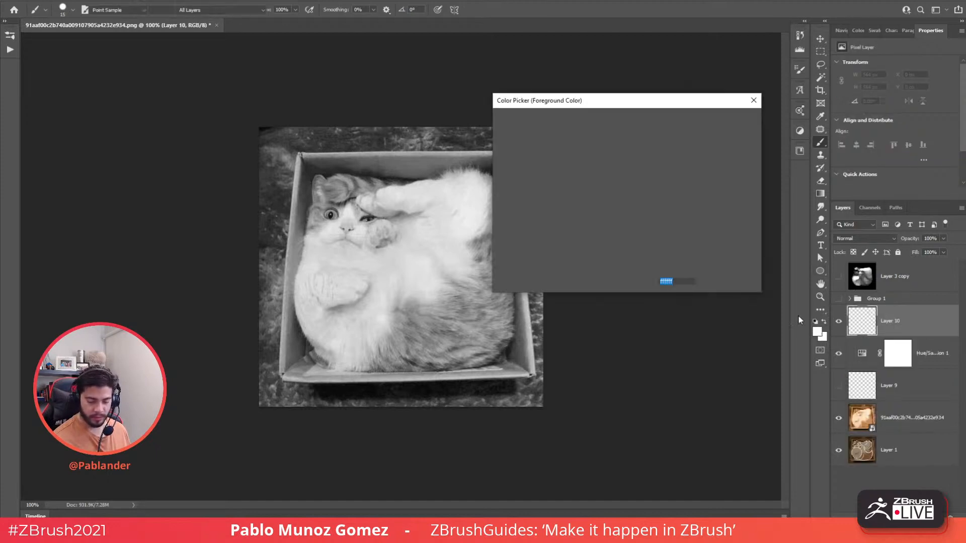
type("000000")
left_click(724, 121)
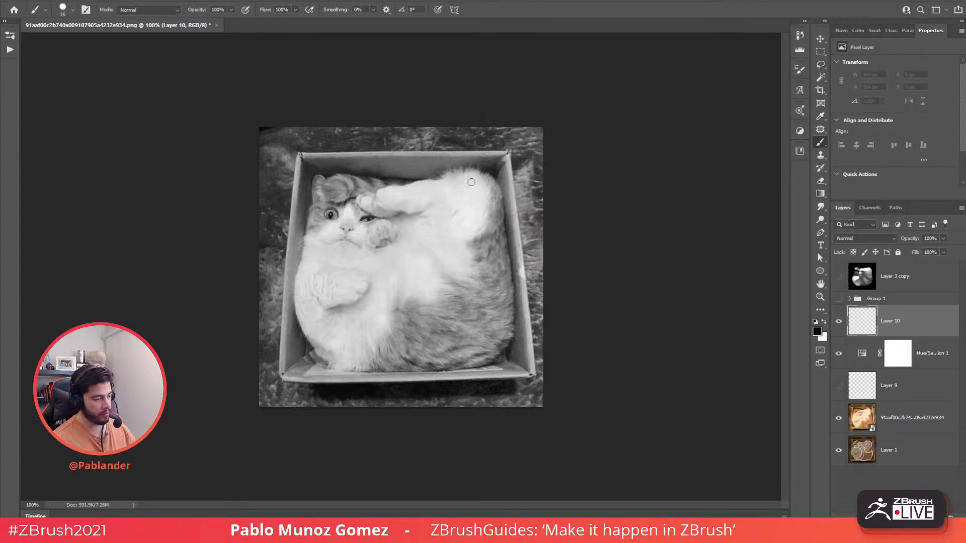
key("g")
key("shift+g")
left_click(477, 235)
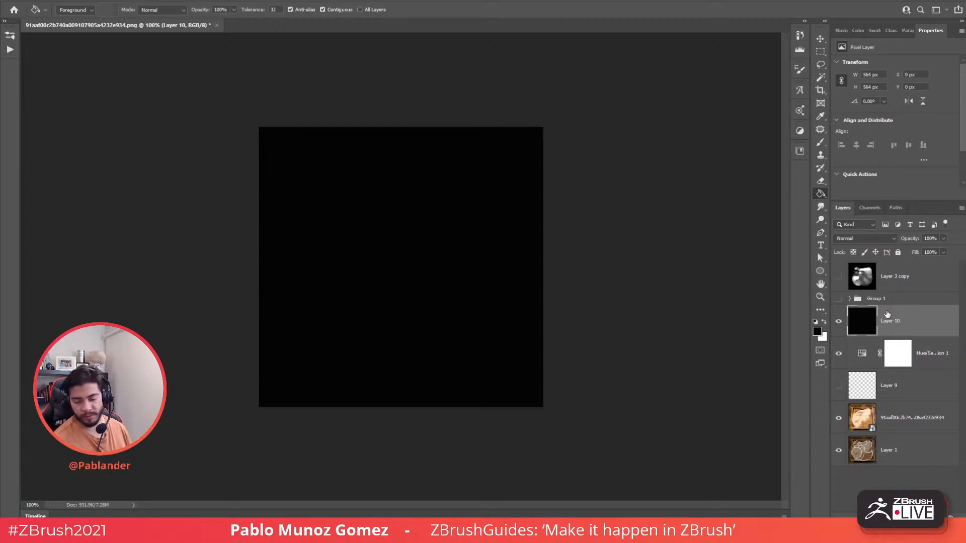
left_click(943, 252)
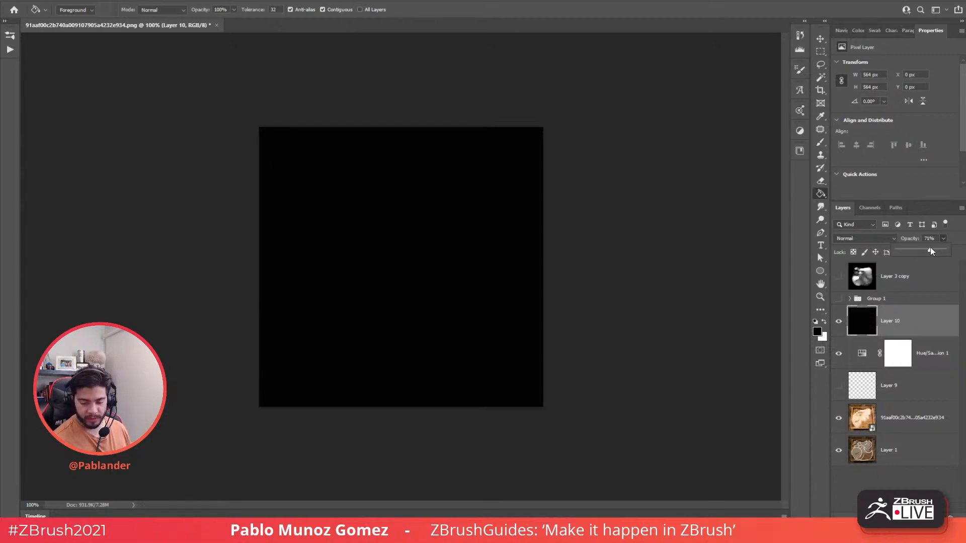
left_click_drag(931, 251, 931, 252)
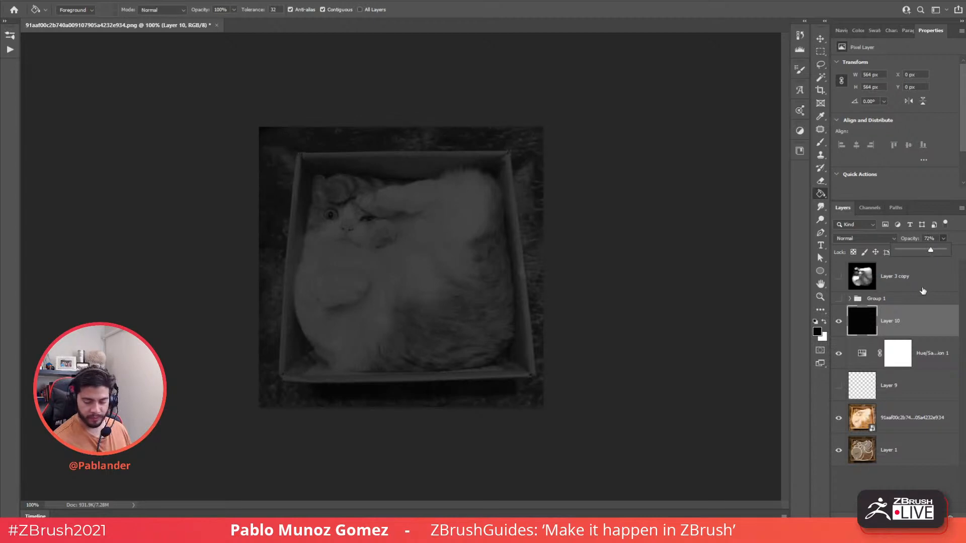
left_click(937, 517)
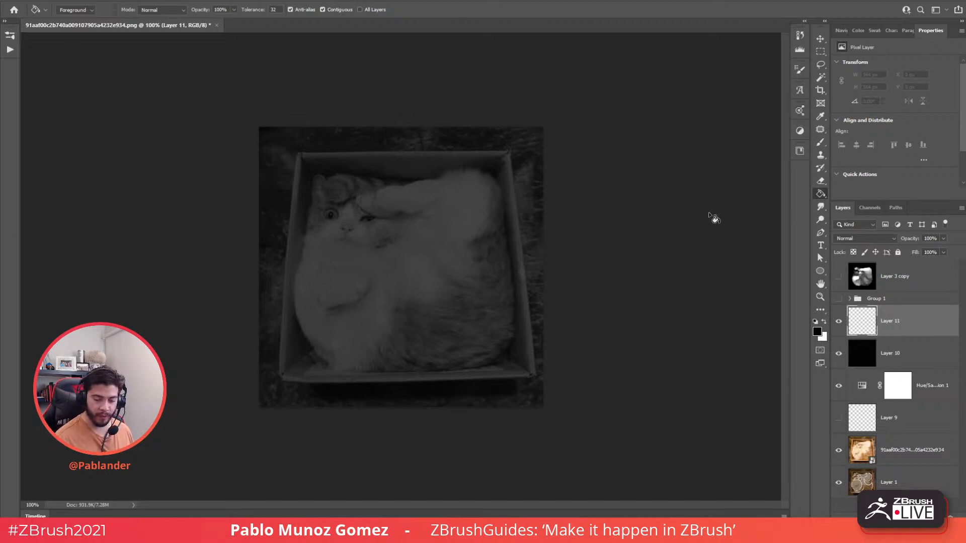
- Lasso a chest spot and an elongated back area and fill them white on Layer 11
left_click(820, 65)
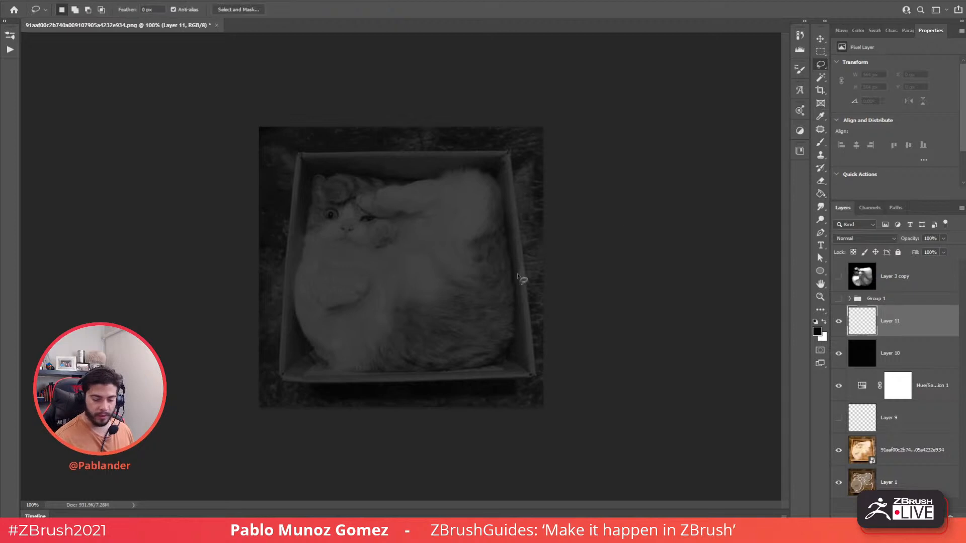
mouse_move(443, 194)
left_mouse_down()
mouse_move(437, 301)
mouse_move(513, 201)
left_mouse_up()
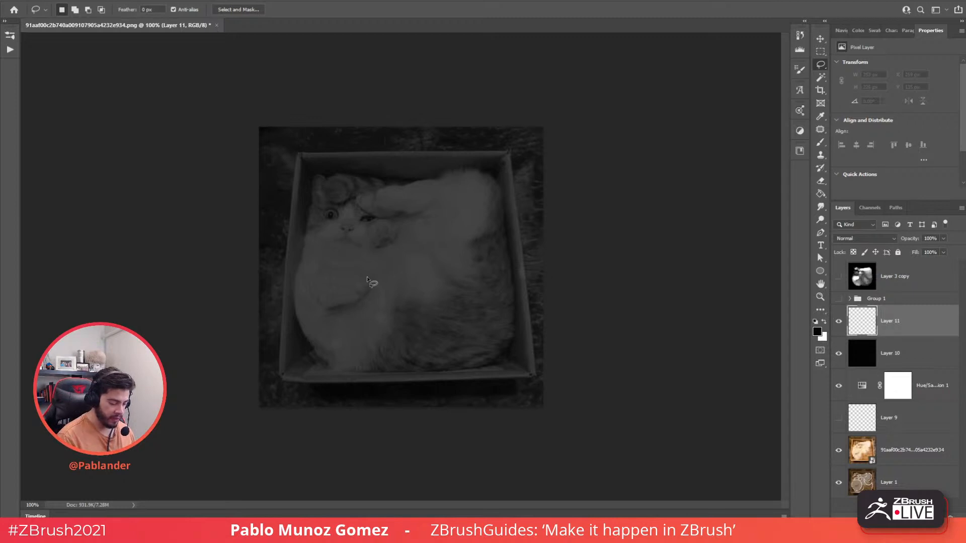
mouse_move(368, 275)
left_mouse_down()
mouse_move(347, 268)
mouse_move(308, 304)
mouse_move(348, 306)
left_mouse_up()
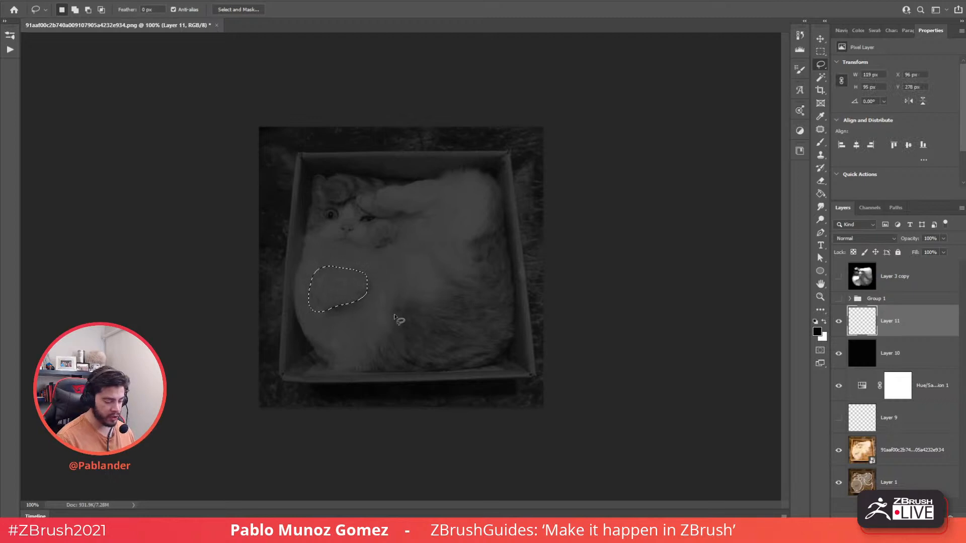
key("ctrl+d")
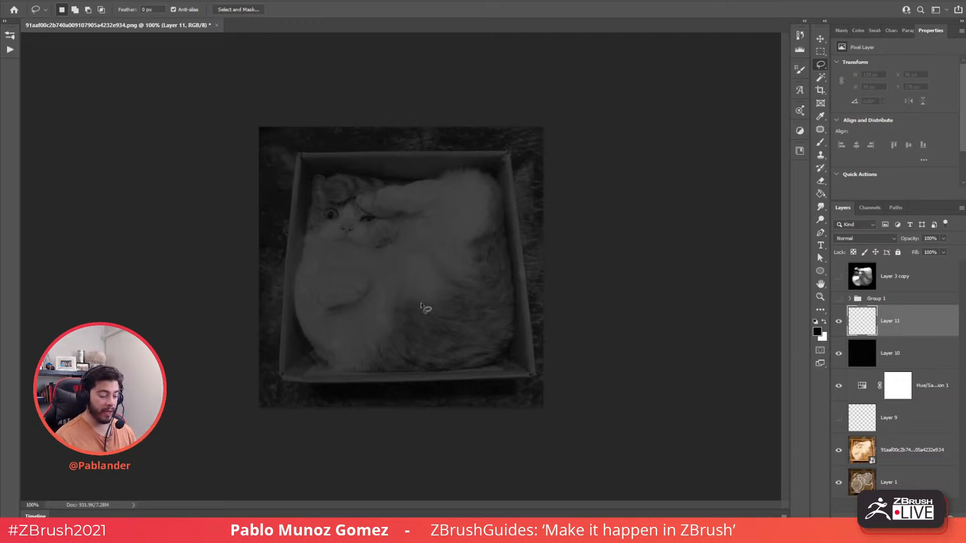
mouse_move(373, 285)
left_mouse_down()
mouse_move(347, 262)
mouse_move(355, 262)
left_mouse_up()
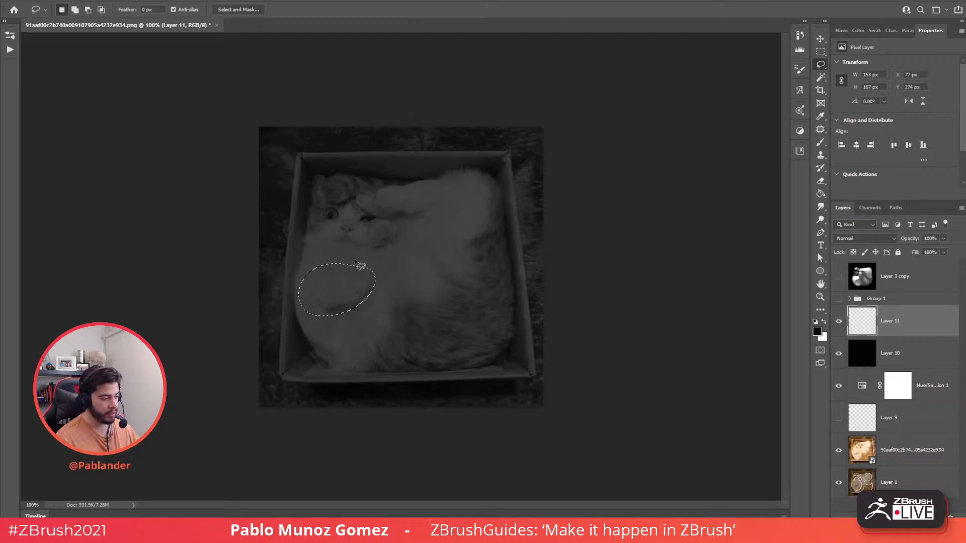
key("ctrl+d")
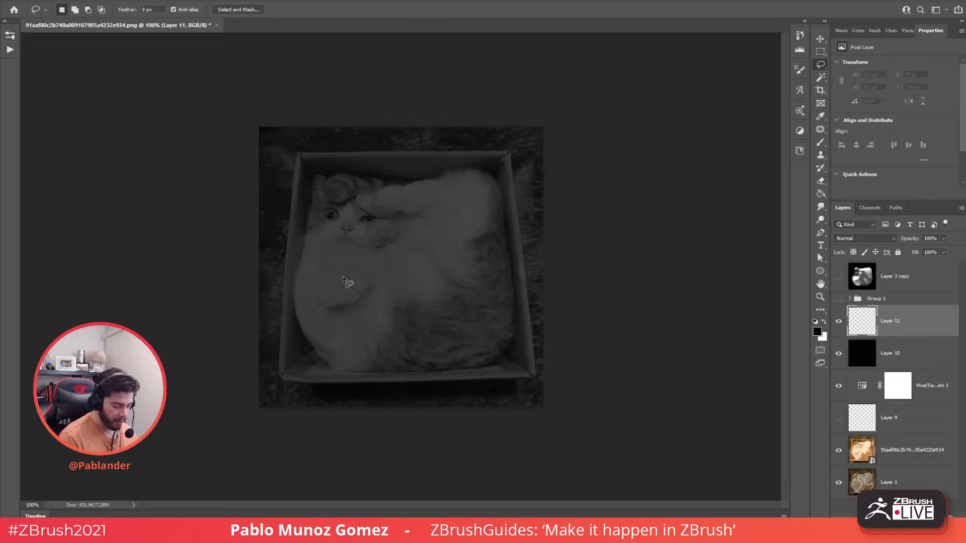
mouse_move(329, 287)
left_mouse_down()
mouse_move(351, 283)
mouse_move(332, 279)
left_mouse_up()
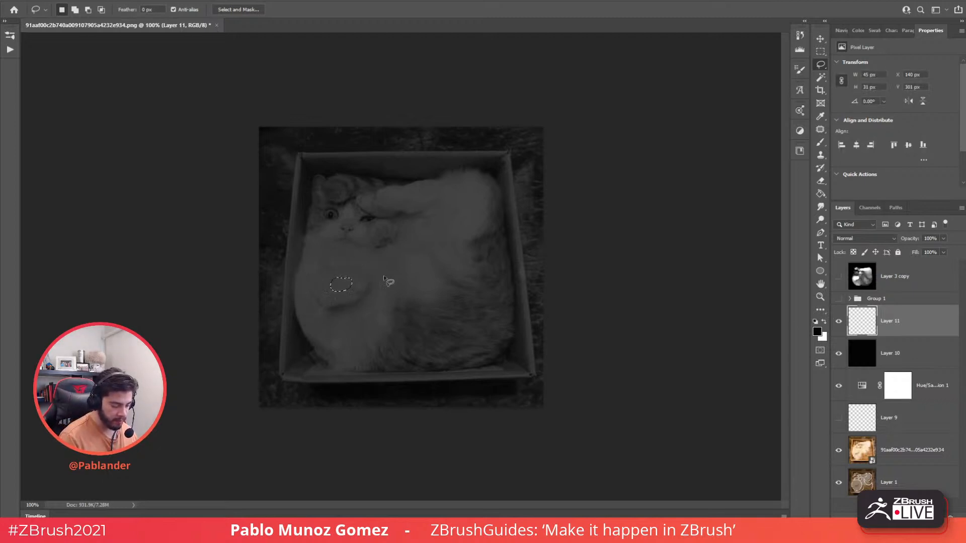
key("shift")
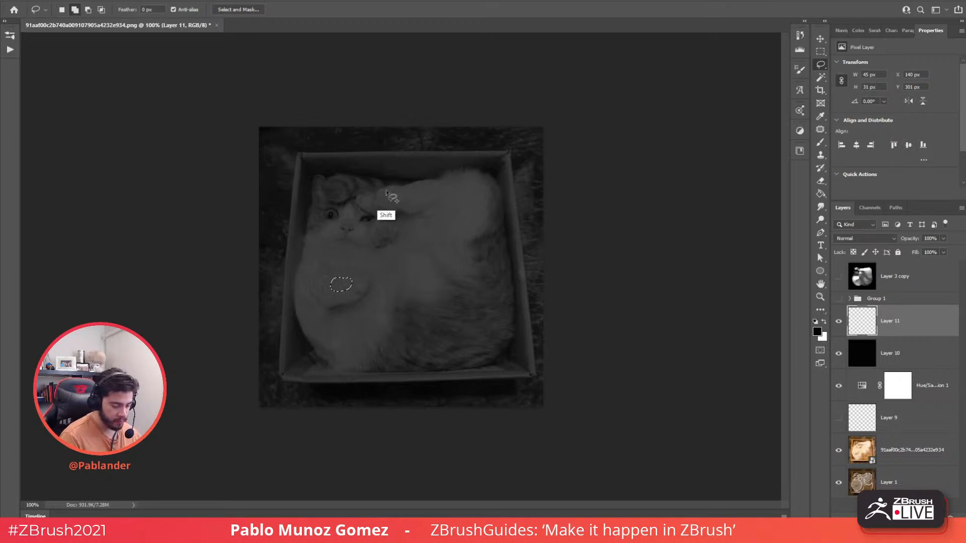
mouse_move(385, 192)
left_mouse_down()
mouse_move(396, 202)
mouse_move(450, 191)
mouse_move(383, 195)
left_mouse_up()
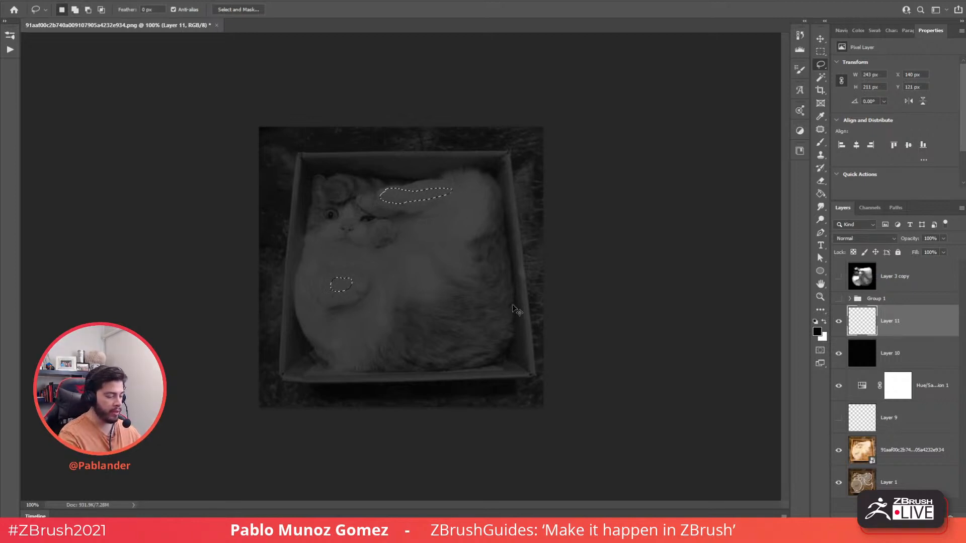
key("ctrl+BackSpace")
key("ctrl+d")
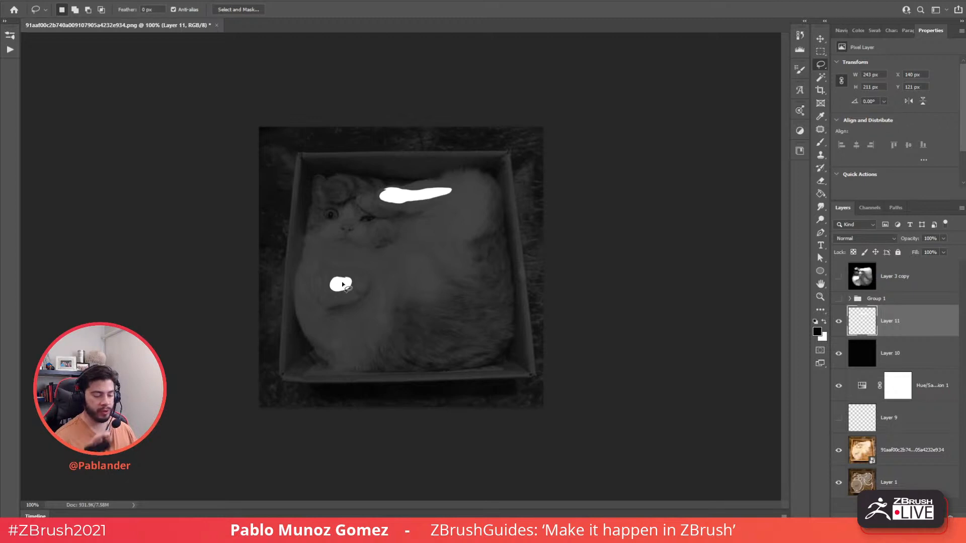
- On new Layer 12 beneath, fill wider white areas around both blobs
left_click(937, 517)
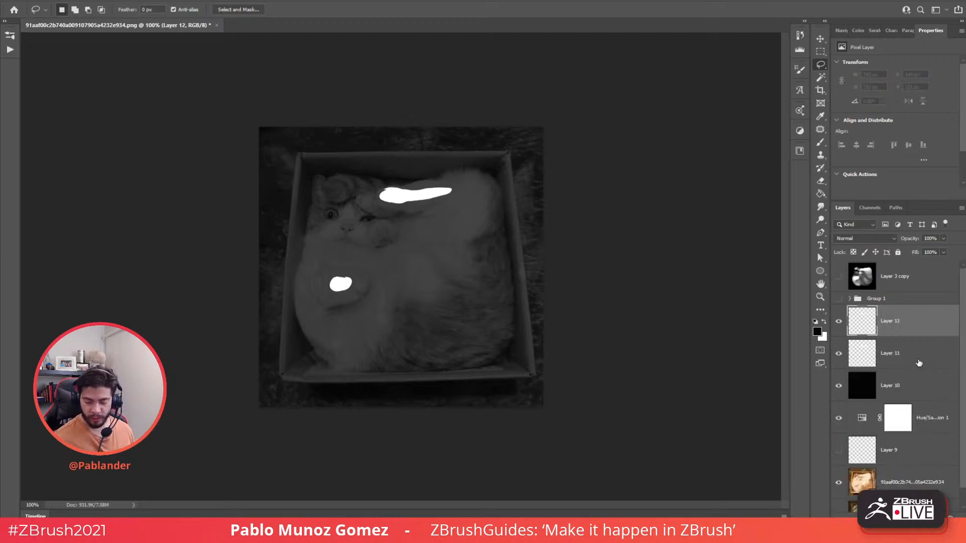
left_click_drag(882, 321, 889, 359)
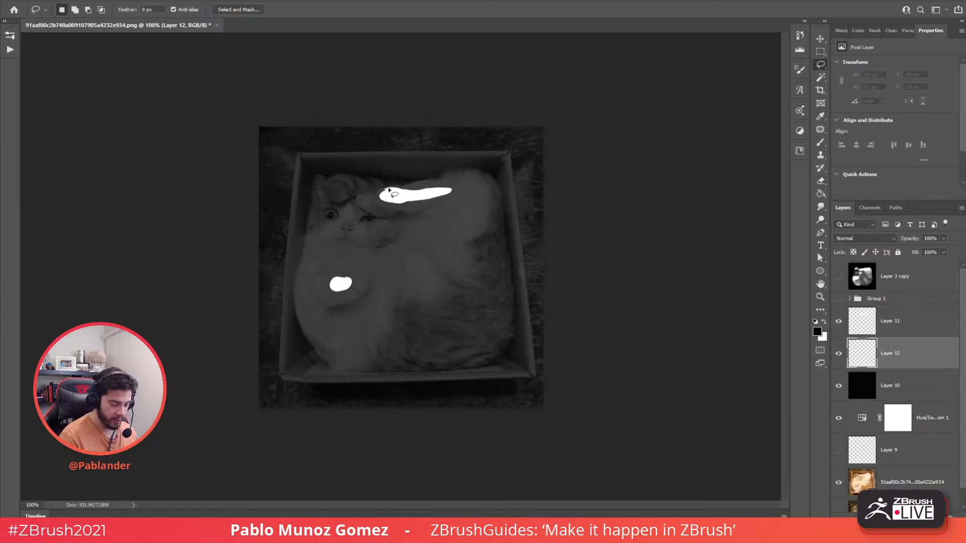
mouse_move(395, 190)
left_mouse_down()
mouse_move(378, 206)
mouse_move(431, 208)
mouse_move(463, 193)
mouse_move(436, 178)
mouse_move(397, 188)
left_mouse_up()
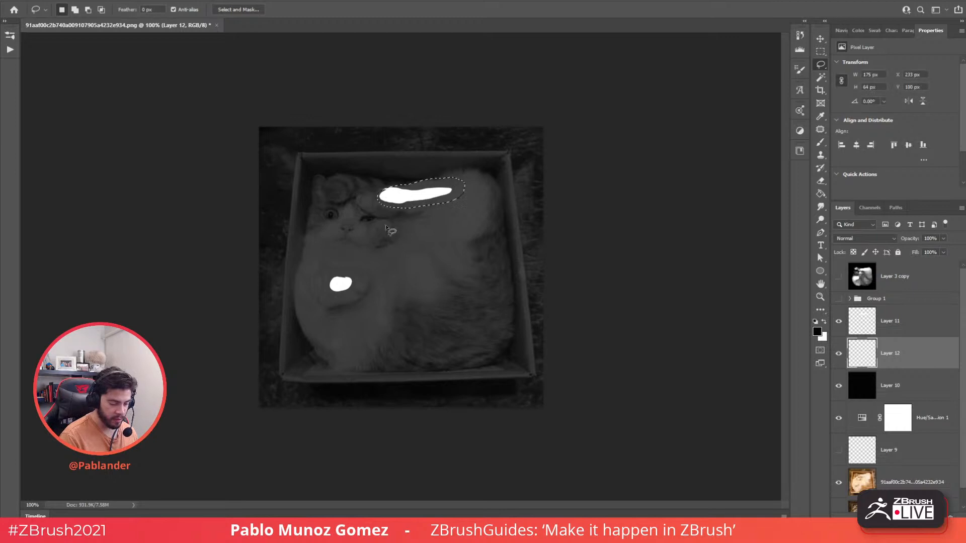
mouse_move(360, 287)
left_mouse_down()
mouse_move(332, 299)
mouse_move(324, 277)
mouse_move(351, 271)
mouse_move(358, 289)
mouse_move(336, 302)
mouse_move(363, 288)
left_mouse_up()
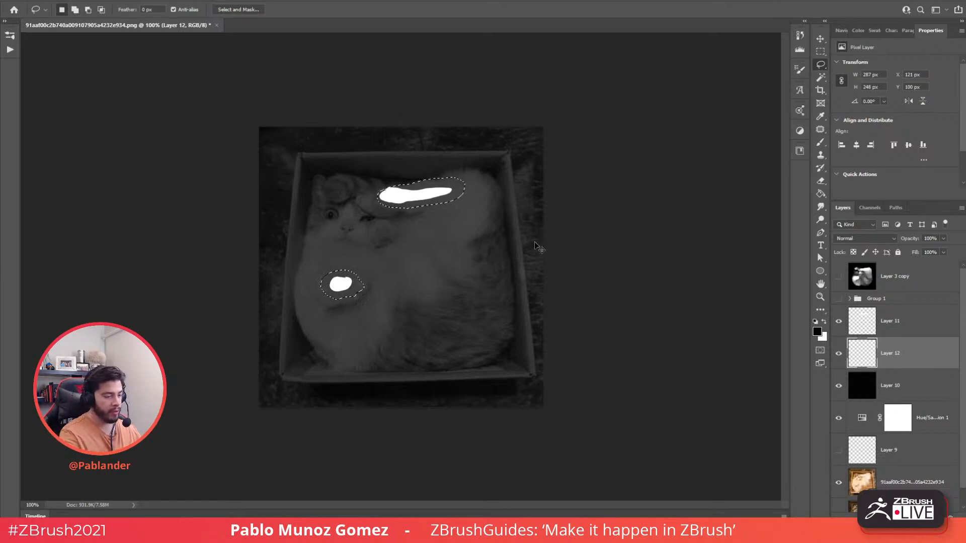
key("ctrl+BackSpace")
key("ctrl+d")
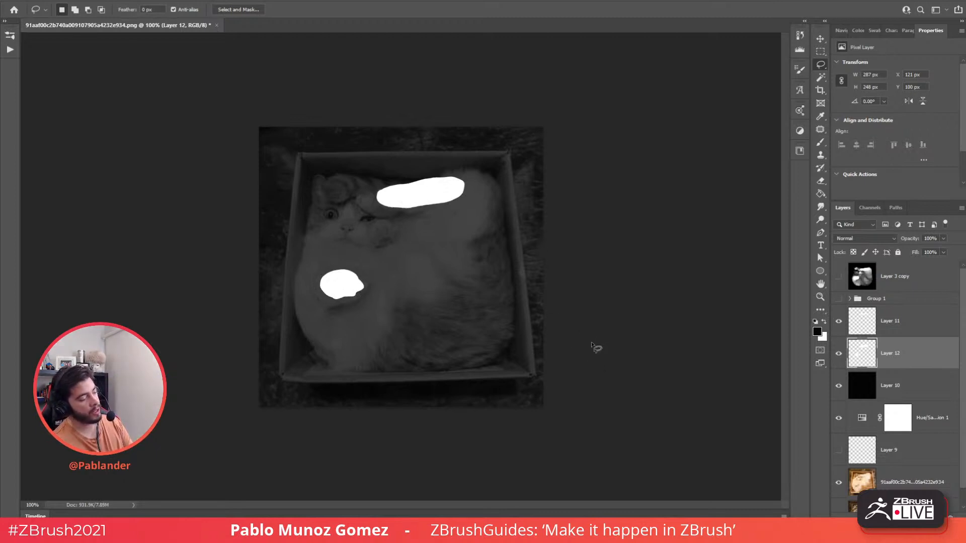
- Darken Layer 12's white rings to grey with Lightness -21
key("ctrl+u")
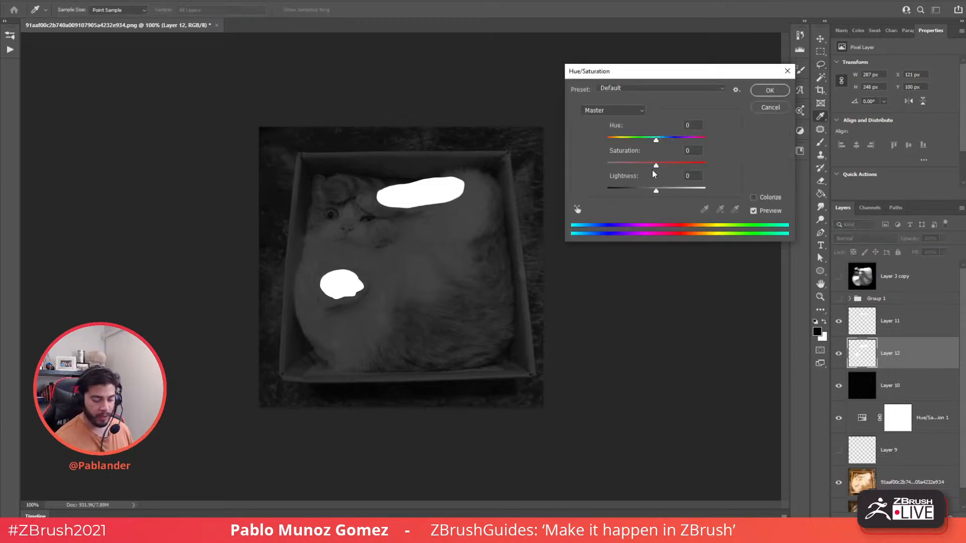
left_click_drag(650, 191, 646, 191)
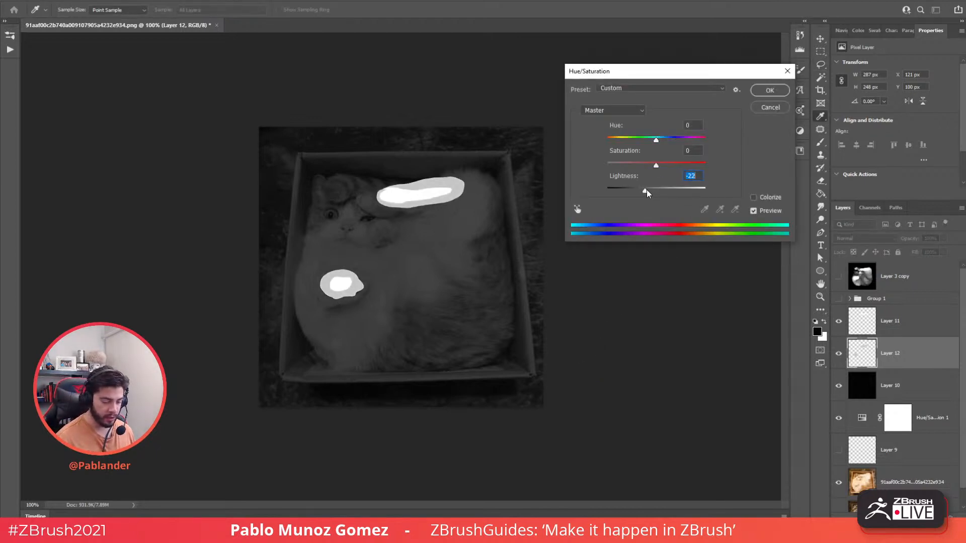
left_click(769, 91)
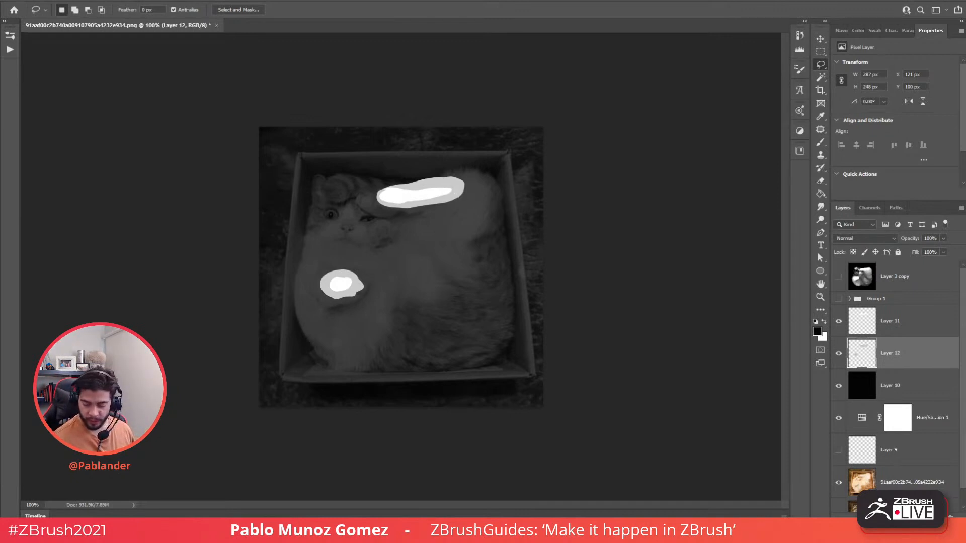
- On new Layer 13 below Layer 12, fill larger white areas around eye, blobs and ear
left_click(938, 517)
left_click_drag(893, 357, 892, 397)
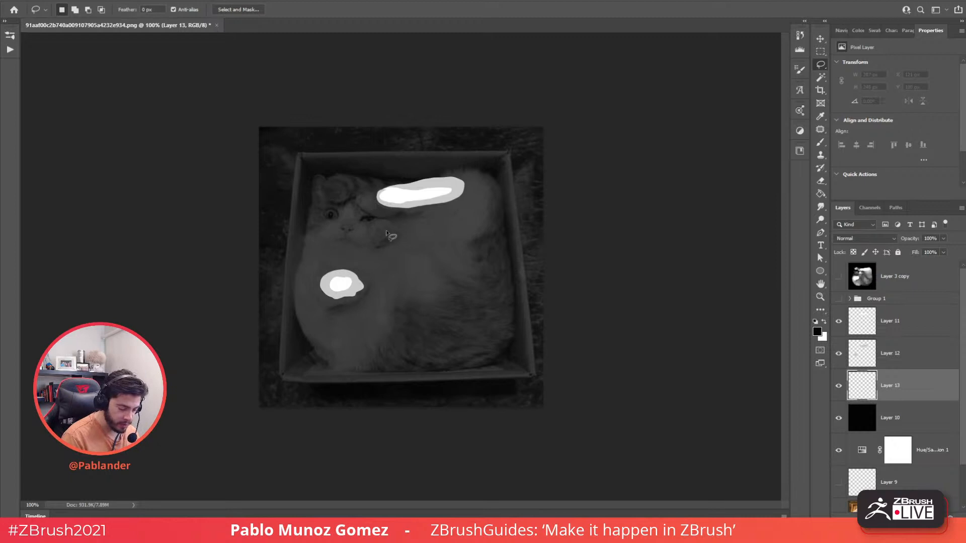
mouse_move(387, 232)
left_mouse_down()
mouse_move(383, 222)
mouse_move(371, 226)
mouse_move(388, 228)
mouse_move(367, 202)
left_mouse_up()
mouse_move(329, 272)
left_mouse_down("shift")
mouse_move(317, 294)
mouse_move(352, 308)
mouse_move(370, 282)
mouse_move(331, 272)
left_mouse_up("shift")
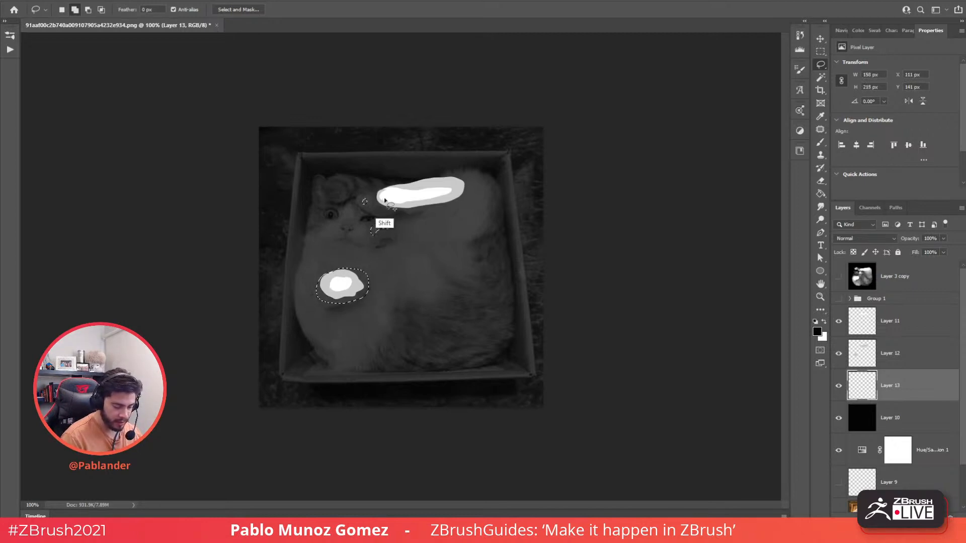
mouse_move(384, 200)
left_mouse_down("shift")
mouse_move(402, 212)
mouse_move(480, 204)
mouse_move(464, 173)
mouse_move(410, 175)
mouse_move(381, 193)
left_mouse_up("shift")
mouse_move(471, 221)
left_mouse_down("shift")
mouse_move(487, 216)
mouse_move(471, 222)
left_mouse_up("shift")
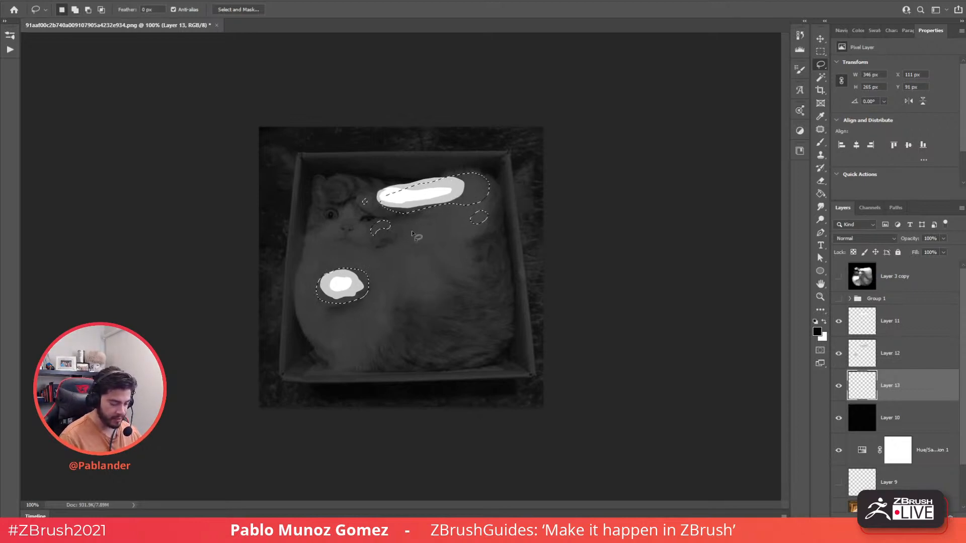
left_click_drag(328, 183, 329, 183, "shift")
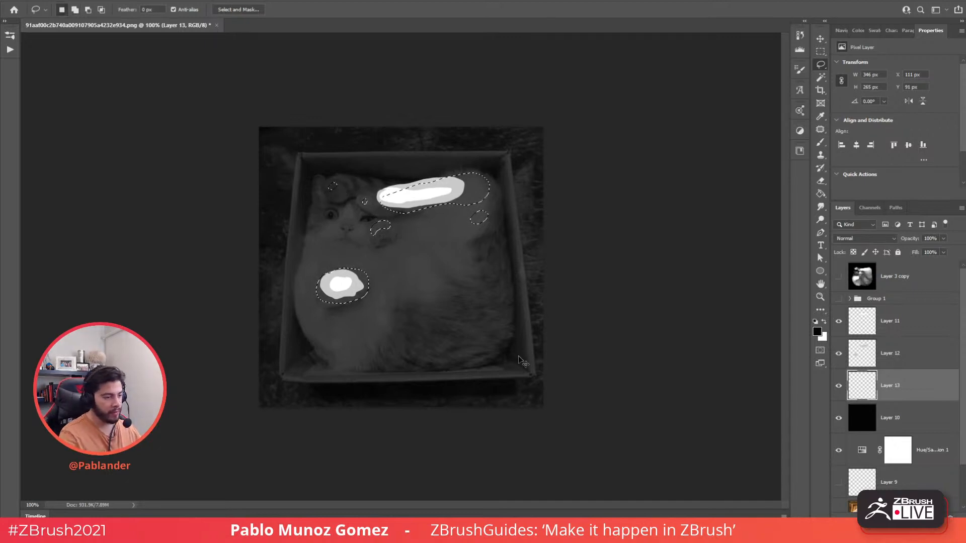
key("ctrl+BackSpace")
key("ctrl+d")
- Darken Layer 13's shapes to grey with Lightness -37
key("ctrl+u")
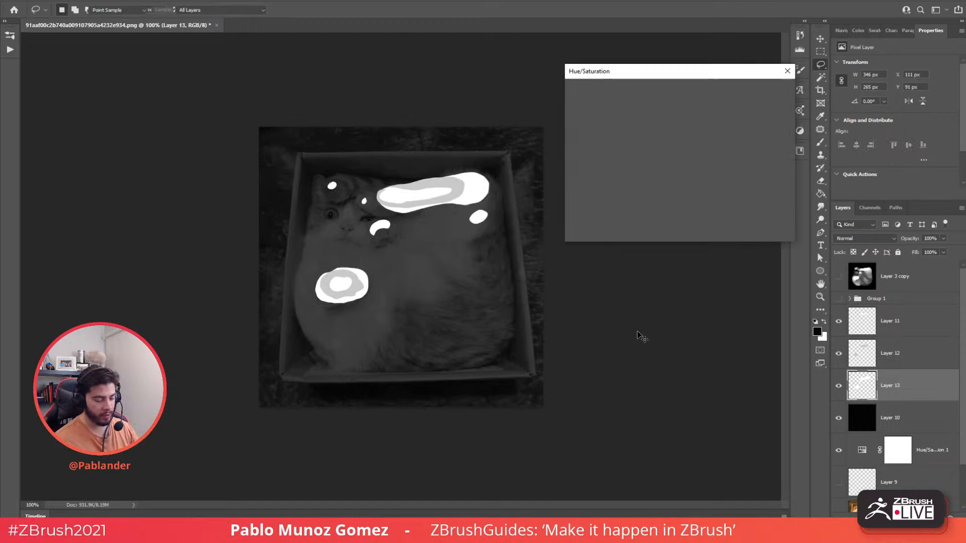
left_click_drag(656, 190, 643, 191)
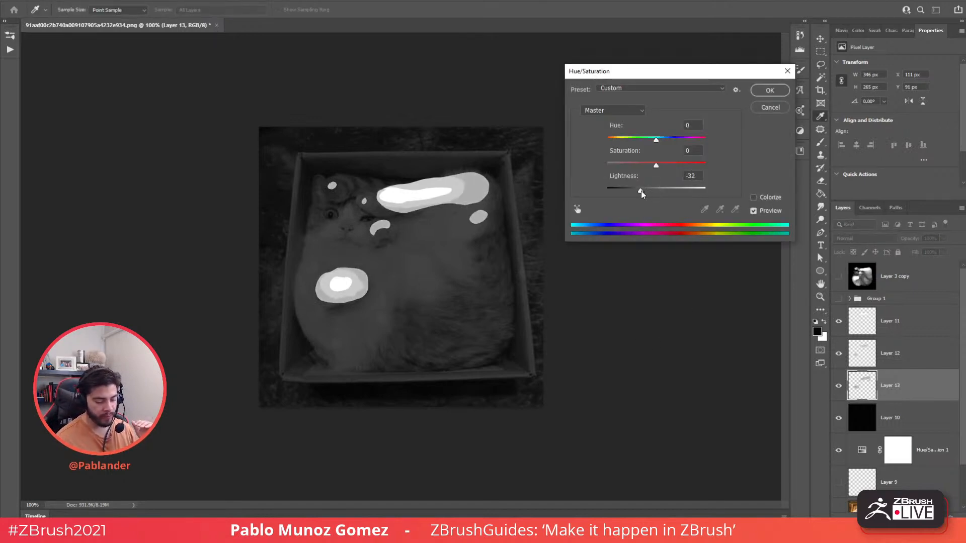
left_click_drag(640, 191, 638, 192)
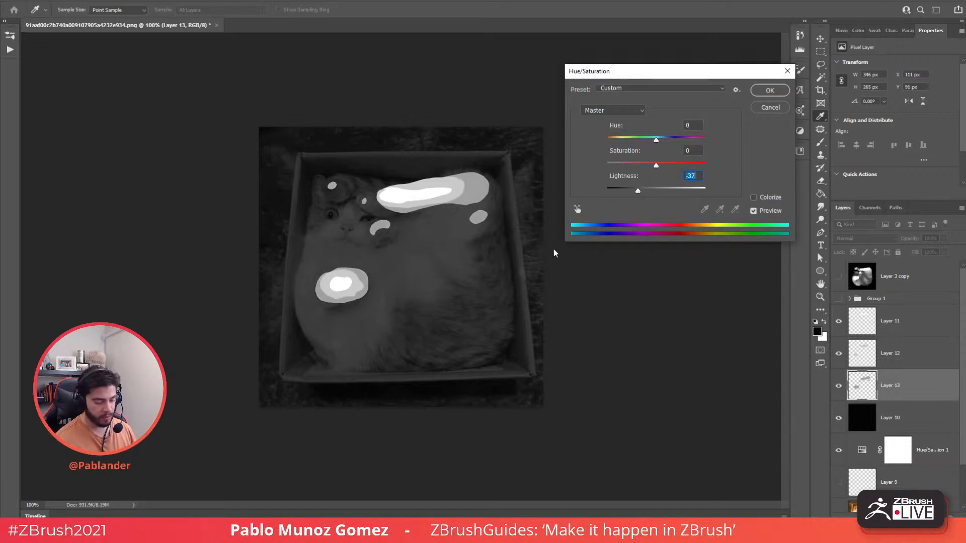
left_click(768, 92)
- On new Layer 14 below Layer 13, lasso broad areas around the existing shapes
key("l")
left_click(936, 517)
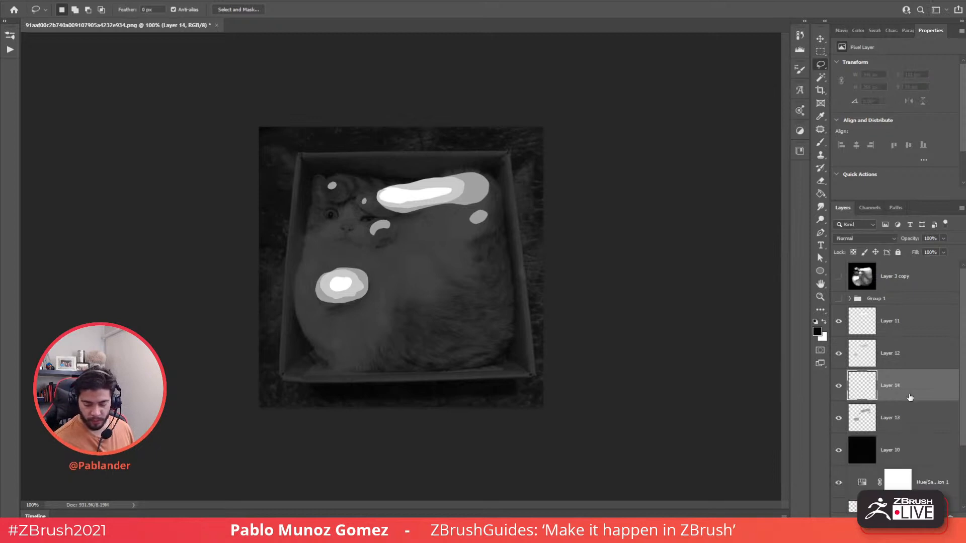
left_click_drag(909, 396, 901, 427)
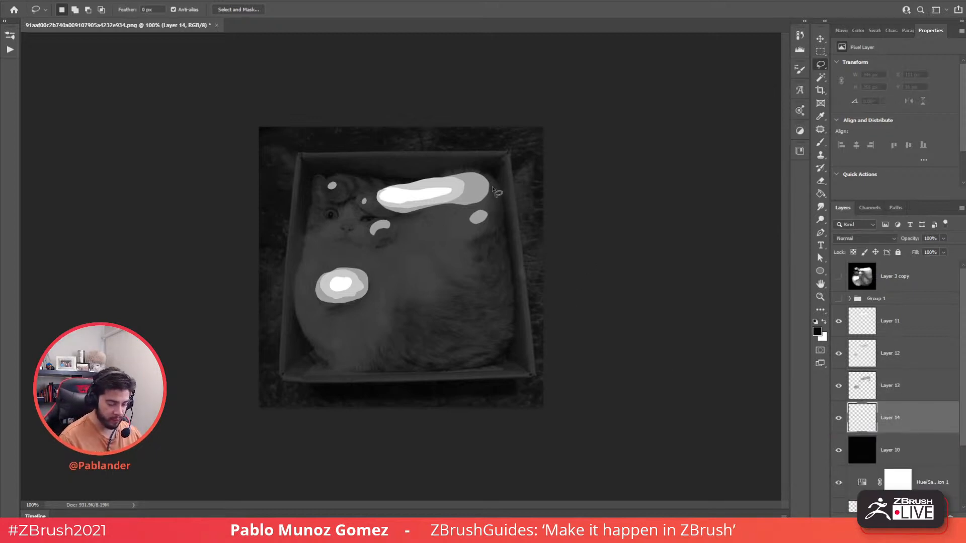
mouse_move(490, 185)
left_mouse_down("shift")
mouse_move(496, 221)
mouse_move(460, 228)
mouse_move(430, 209)
mouse_move(442, 182)
mouse_move(489, 186)
left_mouse_up("shift")
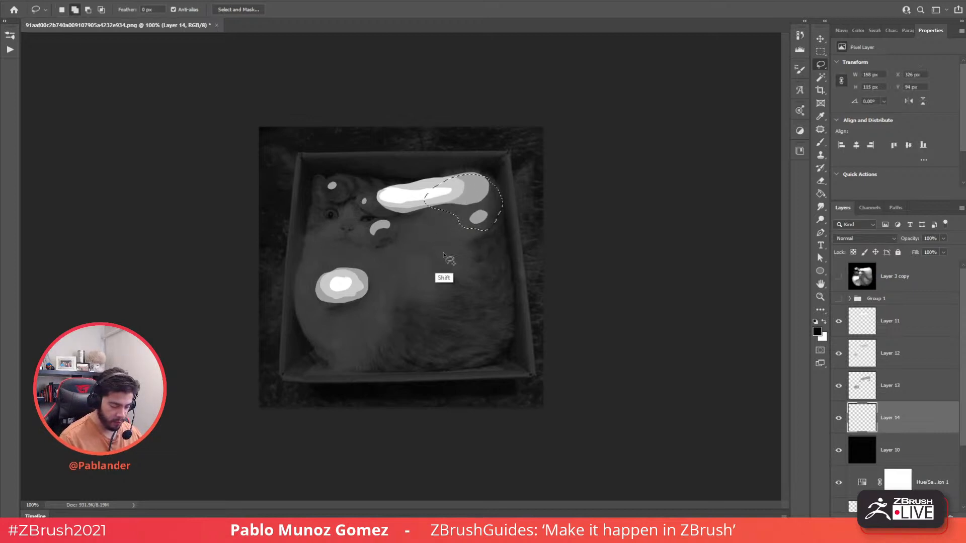
left_click_drag(444, 254, 477, 264, "shift")
mouse_move(342, 305)
left_mouse_down("shift")
mouse_move(307, 322)
mouse_move(324, 274)
mouse_move(342, 305)
mouse_move(331, 343)
mouse_move(345, 332)
left_mouse_up("shift")
mouse_move(422, 294)
left_mouse_down("shift")
mouse_move(446, 314)
mouse_move(438, 292)
mouse_move(423, 292)
left_mouse_up("shift")
mouse_move(346, 183)
left_mouse_down("shift")
mouse_move(326, 190)
mouse_move(346, 182)
mouse_move(369, 214)
mouse_move(371, 200)
mouse_move(373, 245)
mouse_move(376, 225)
left_mouse_up("shift")
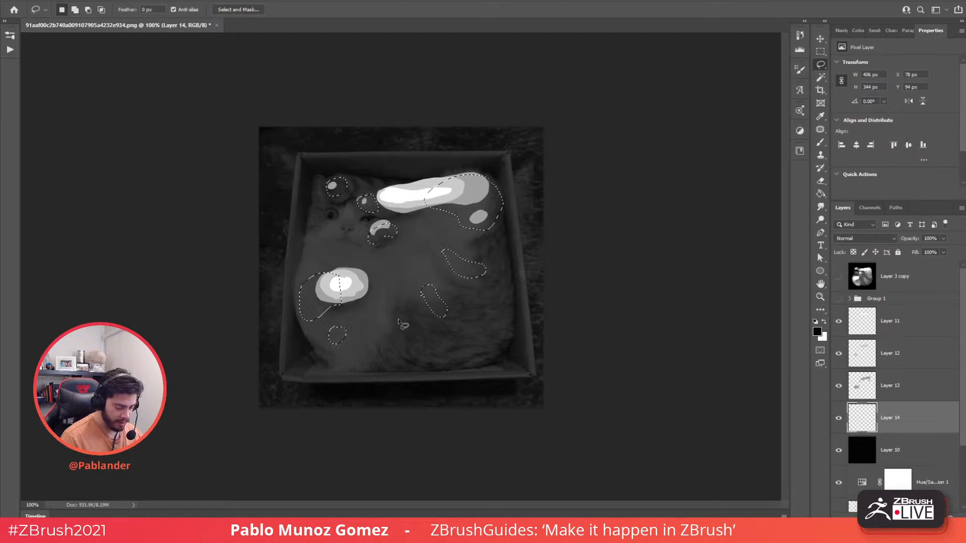
key("shift")
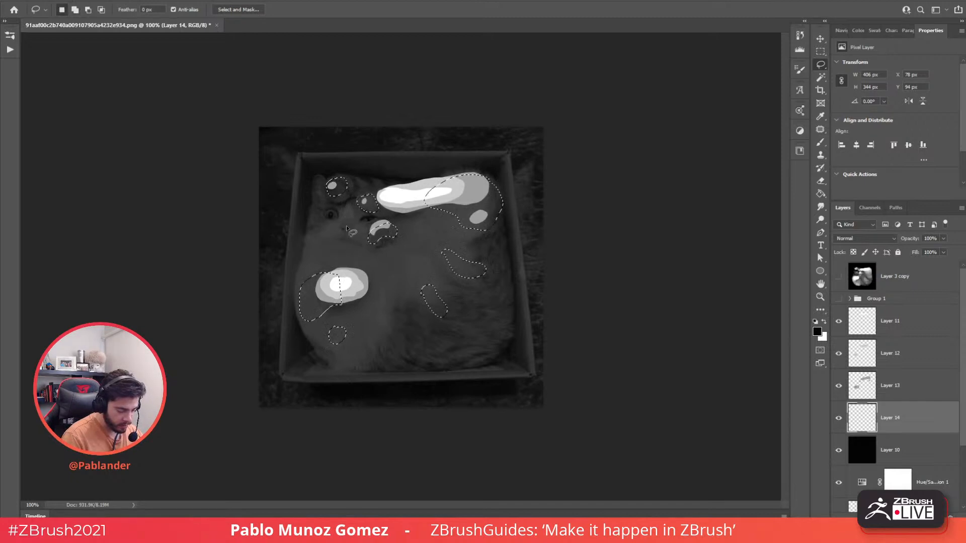
key("shift")
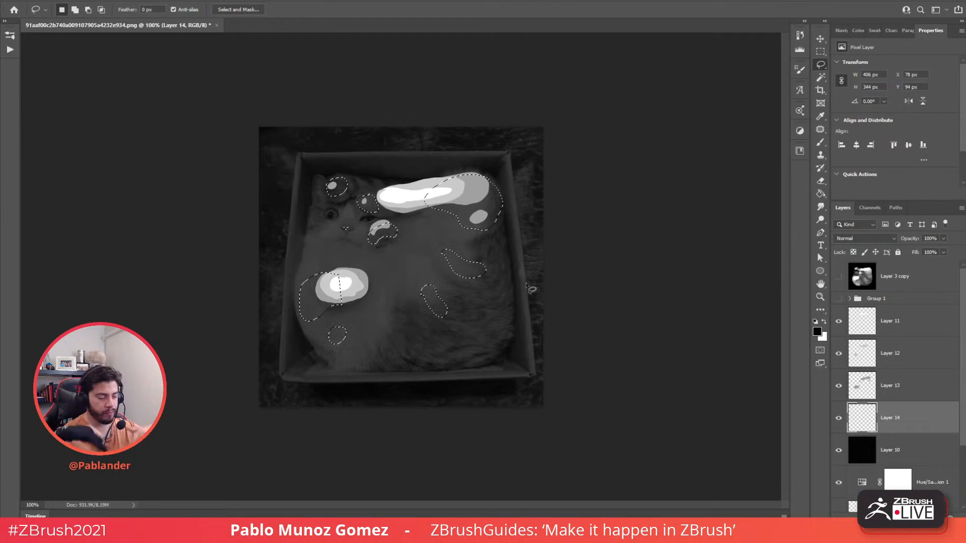
key("ctrl+d")
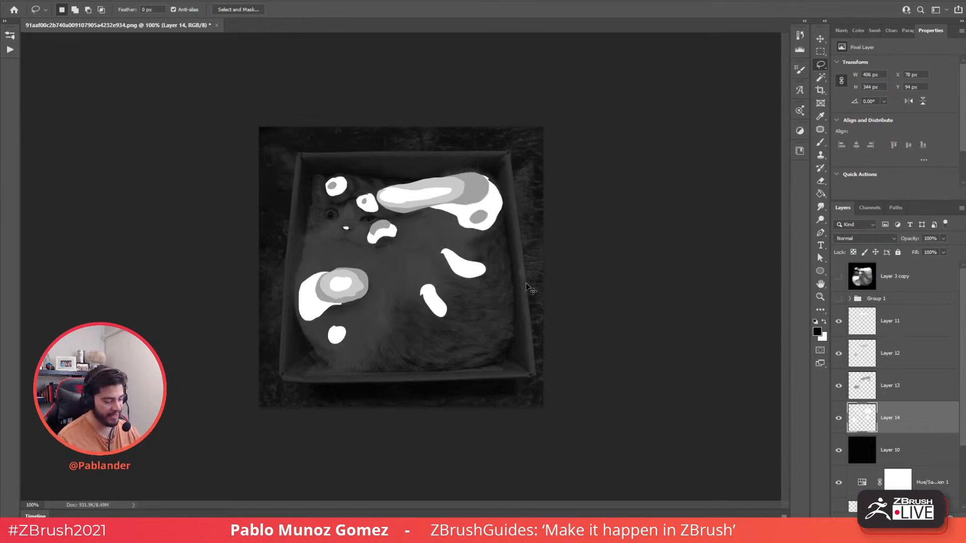
- Darken Layer 14's shapes with Hue/Saturation Lightness around -55
key("ctrl+u")
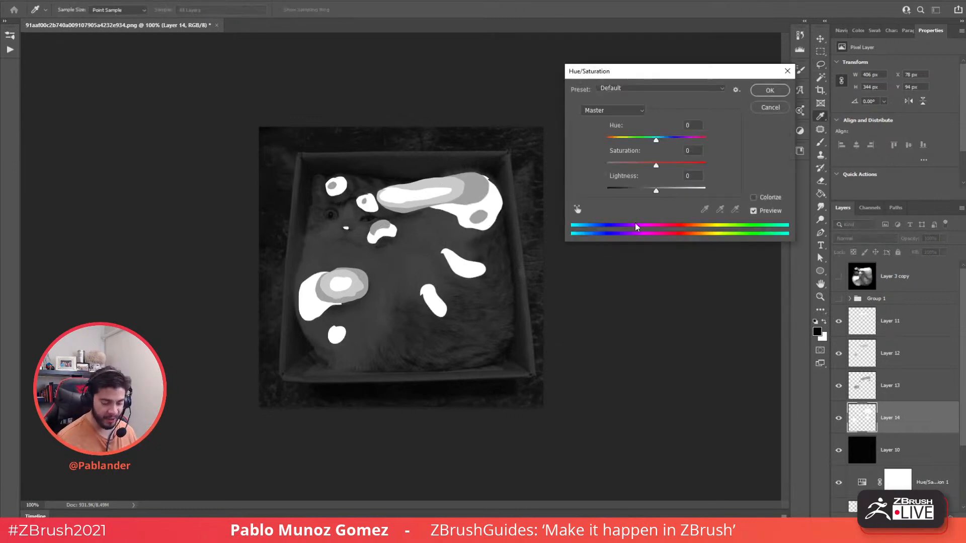
left_click_drag(644, 191, 629, 194)
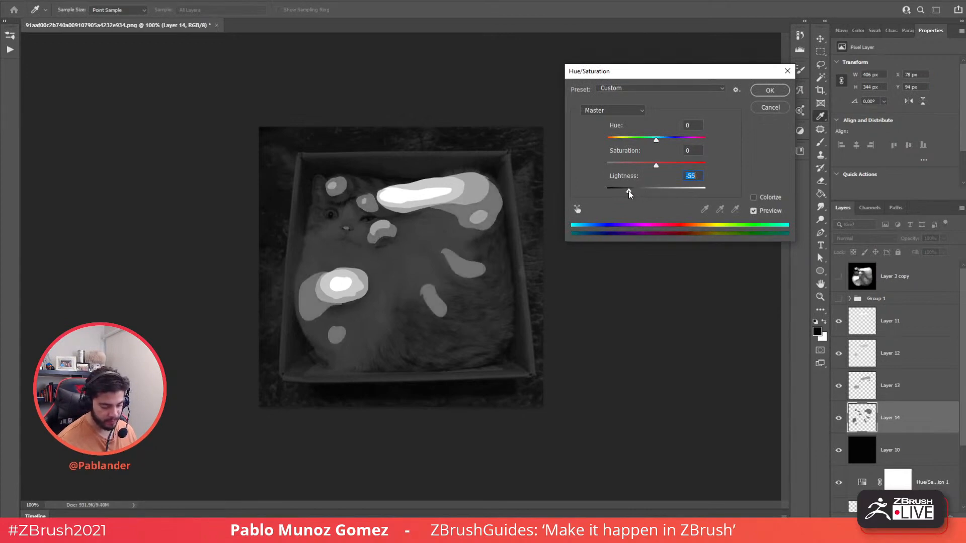
key("Return")
key("l")
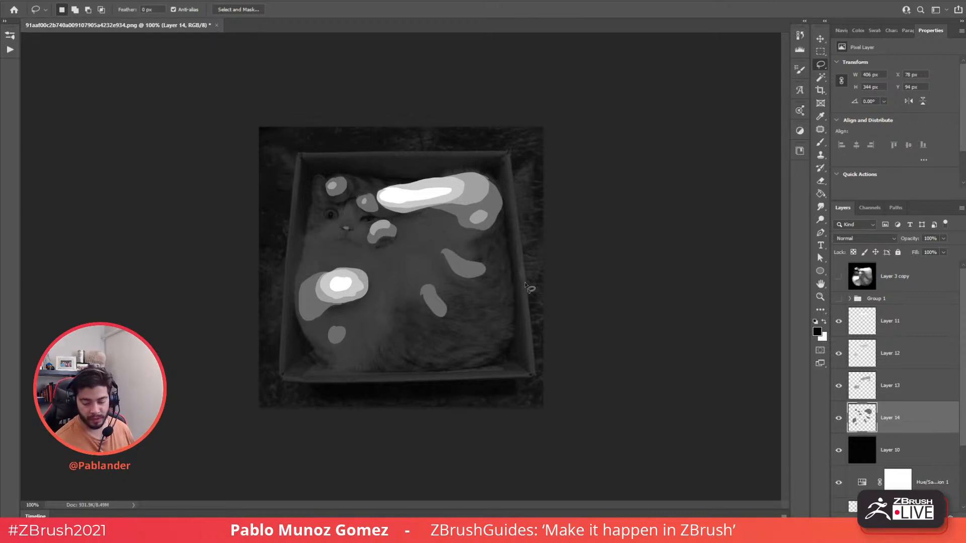
- Hide Layers 11–14, expand Group 1, and set Layer 10 to 100% opacity
left_click_drag(838, 320, 839, 419)
left_click(839, 276)
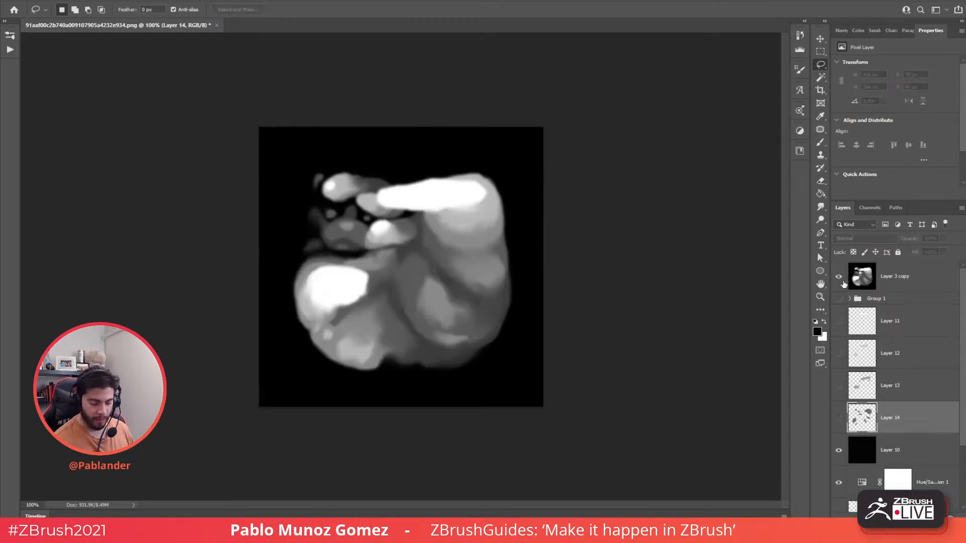
left_click(838, 276)
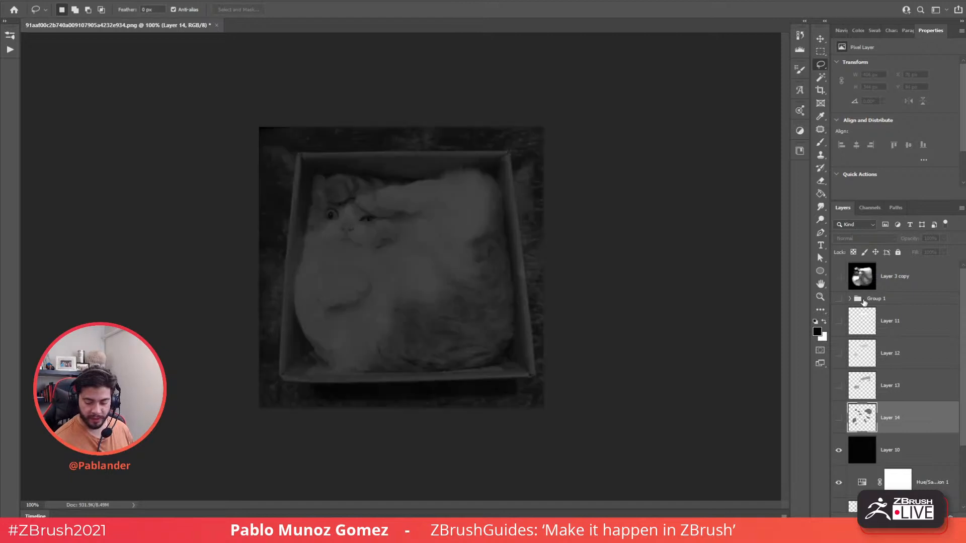
left_click(850, 298)
scroll(961, 278, "down", 3)
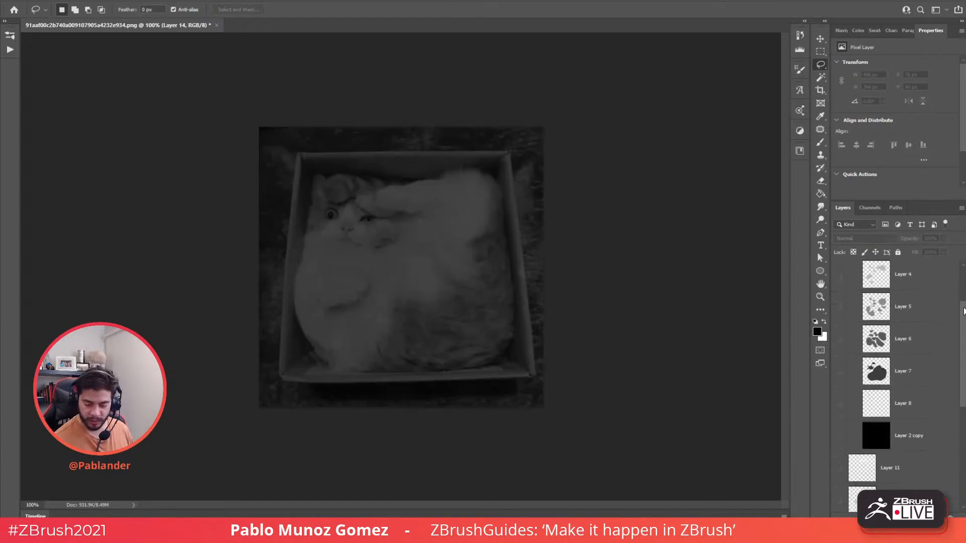
scroll(932, 404, "down", 7)
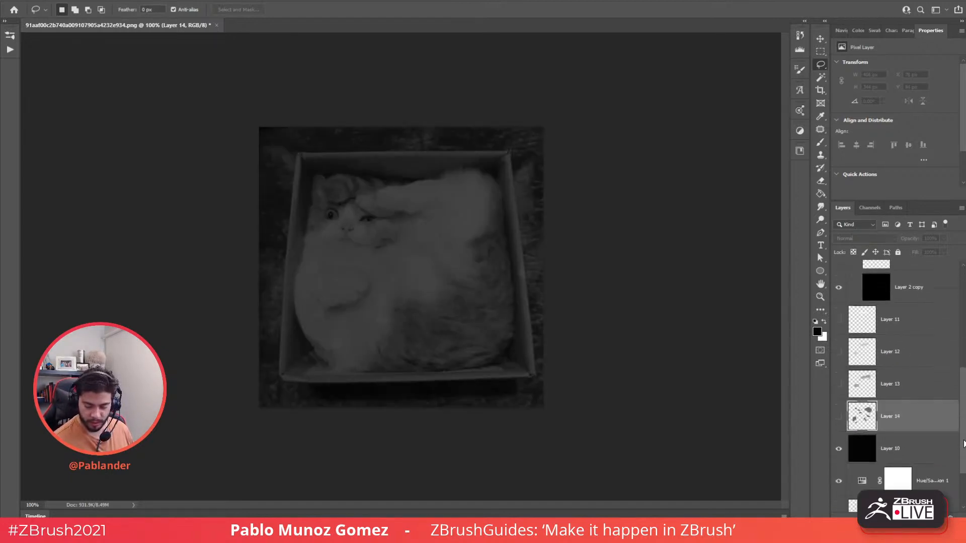
left_click(926, 408)
left_click(944, 239)
left_click_drag(944, 251, 963, 253)
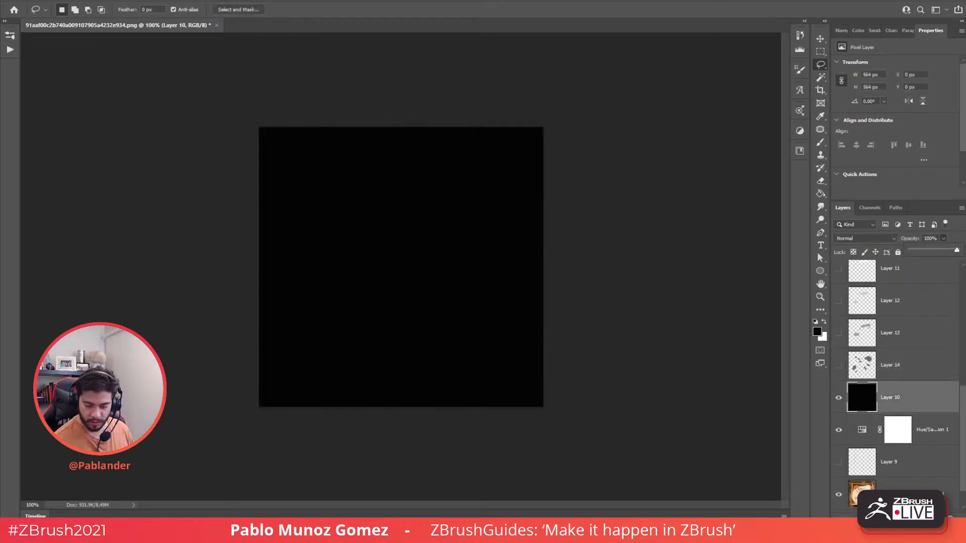
left_click_drag(963, 404, 963, 293)
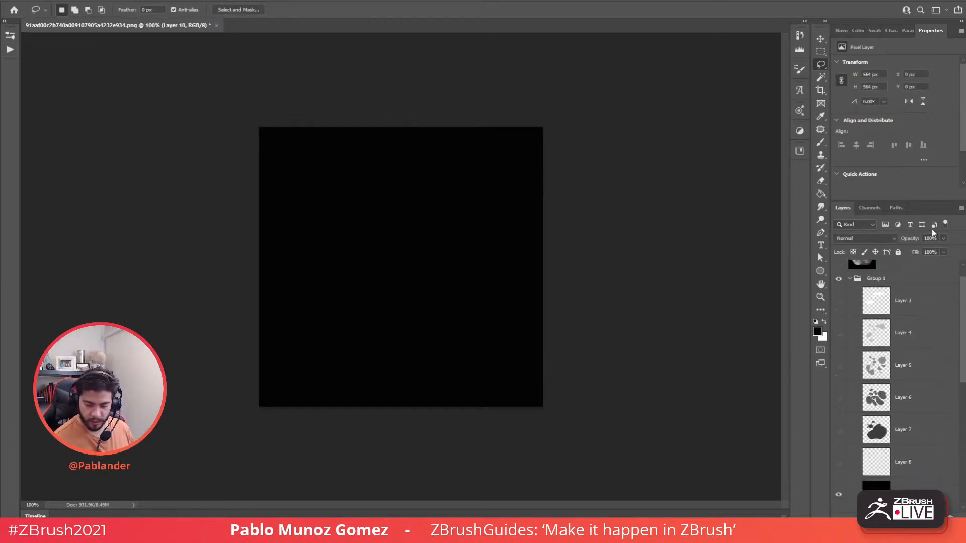
- Redock the Layers panel under Properties and enlarge it to list more layers
left_click_drag(913, 201, 904, 72)
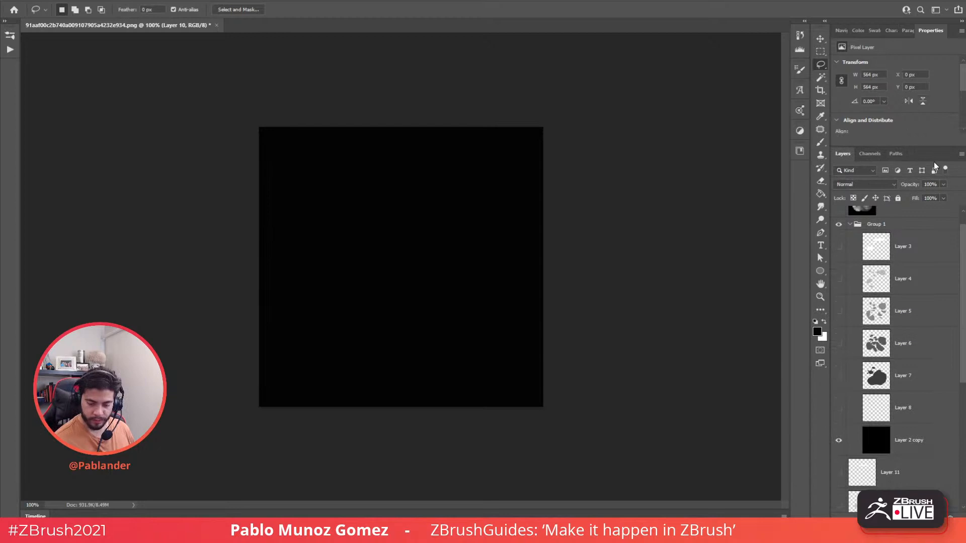
left_click_drag(922, 148, 919, 130)
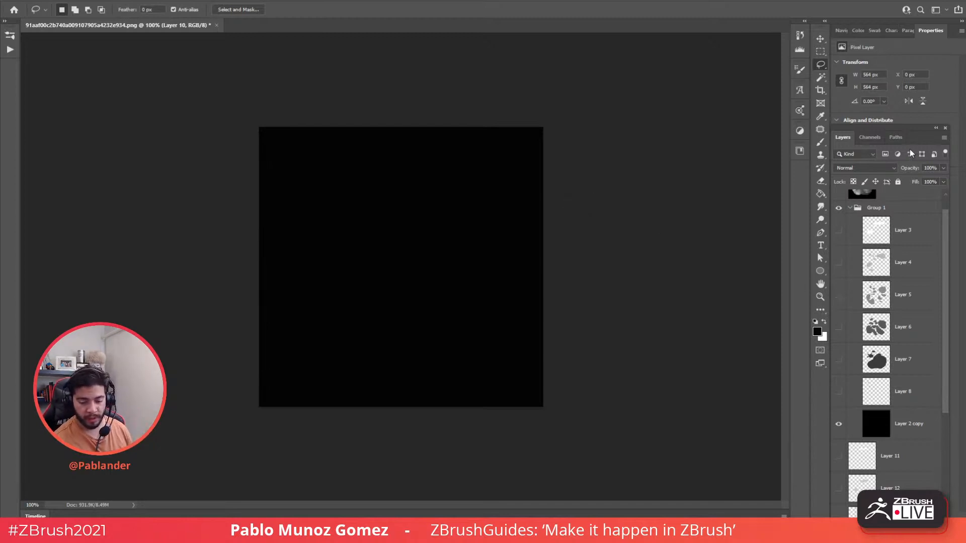
left_click_drag(845, 136, 914, 249)
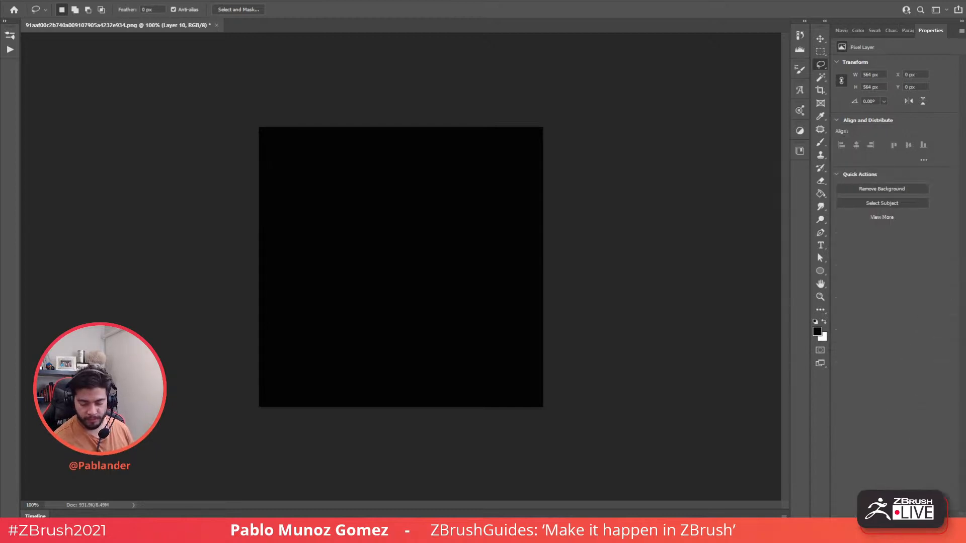
left_click_drag(869, 273, 867, 126)
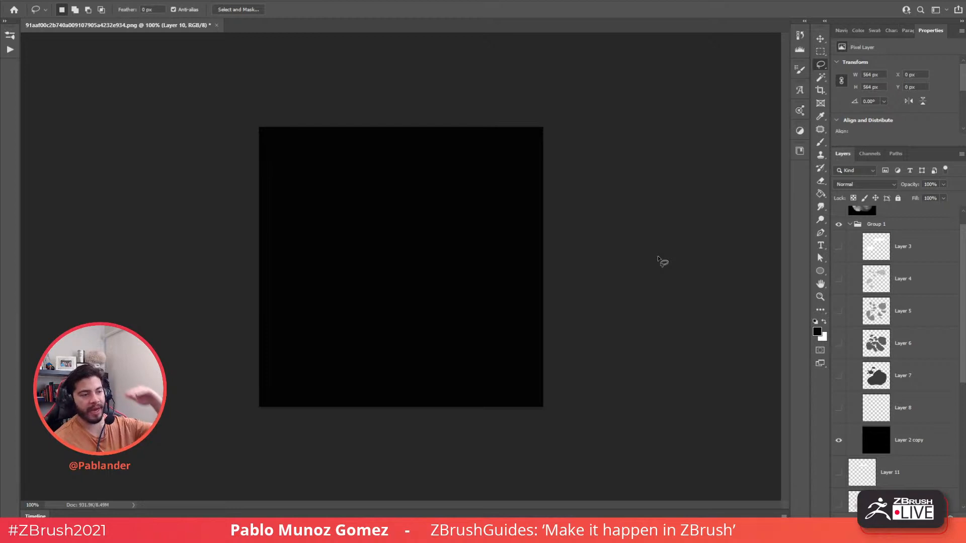
- Preview Layers 8 and 7, show Layer 3, and hide Layer 2 copy and Layer 10
left_click(839, 408)
left_click(839, 408)
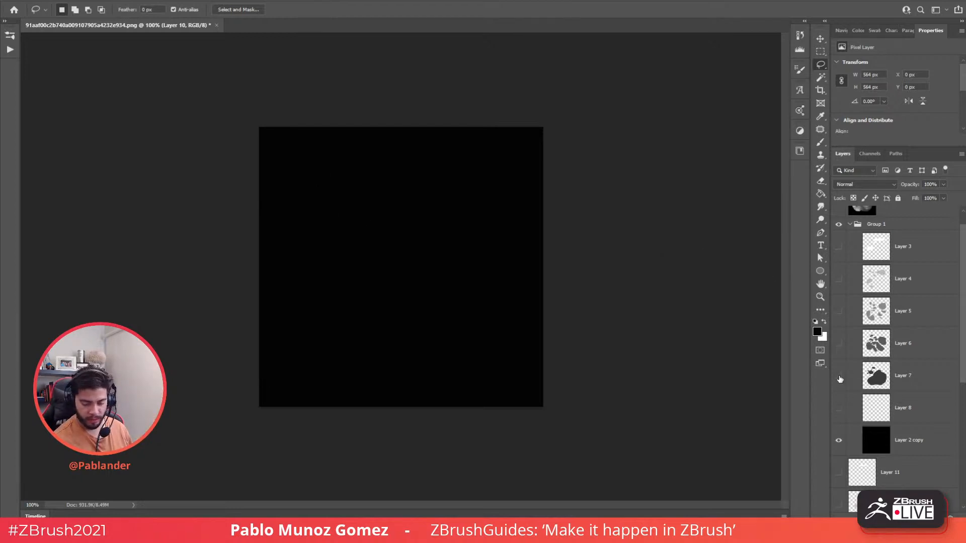
left_click(838, 376)
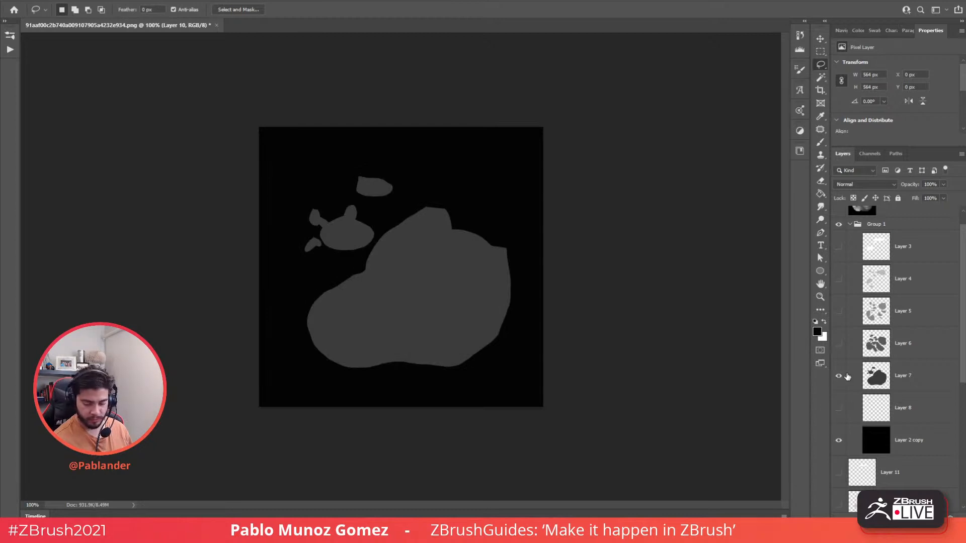
left_click(838, 376)
left_click(838, 248)
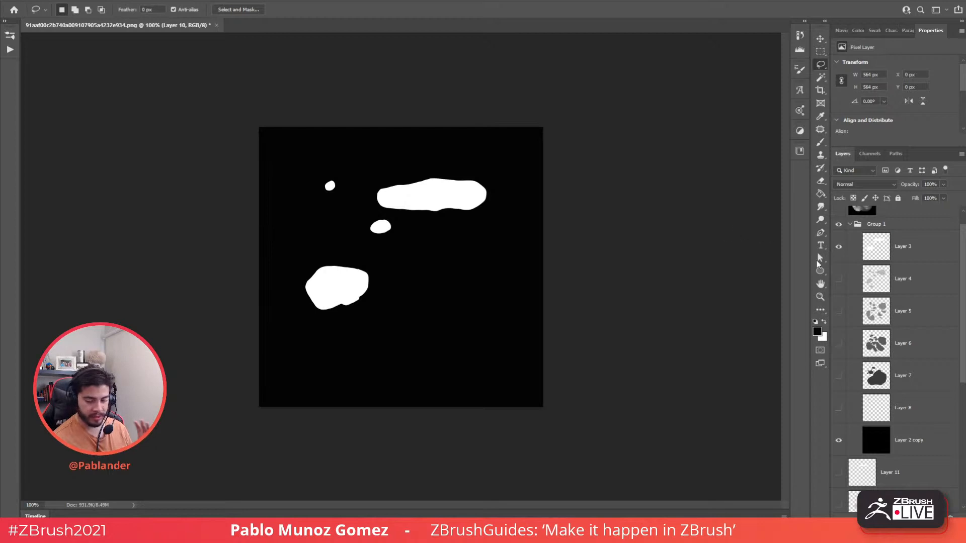
left_click(838, 440)
scroll(835, 444, "down", 3)
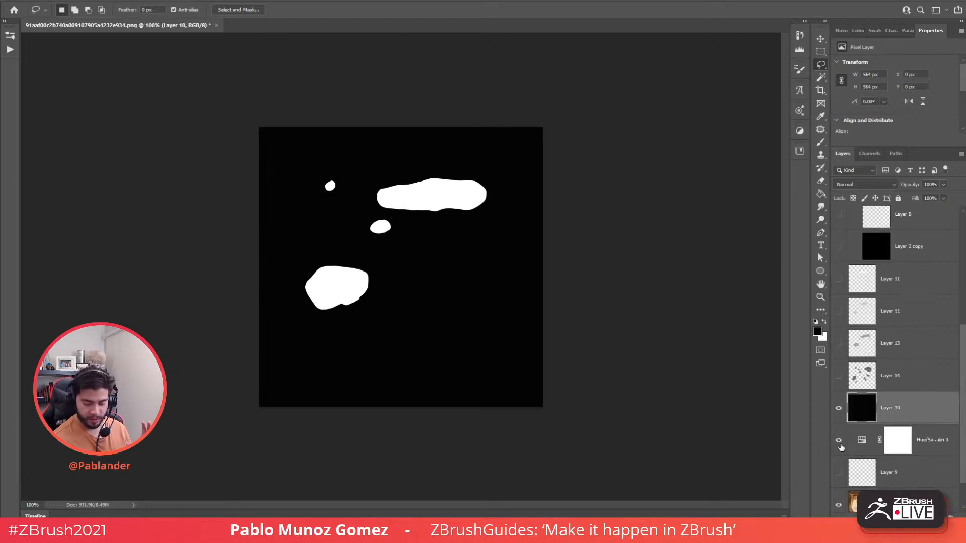
left_click(839, 408)
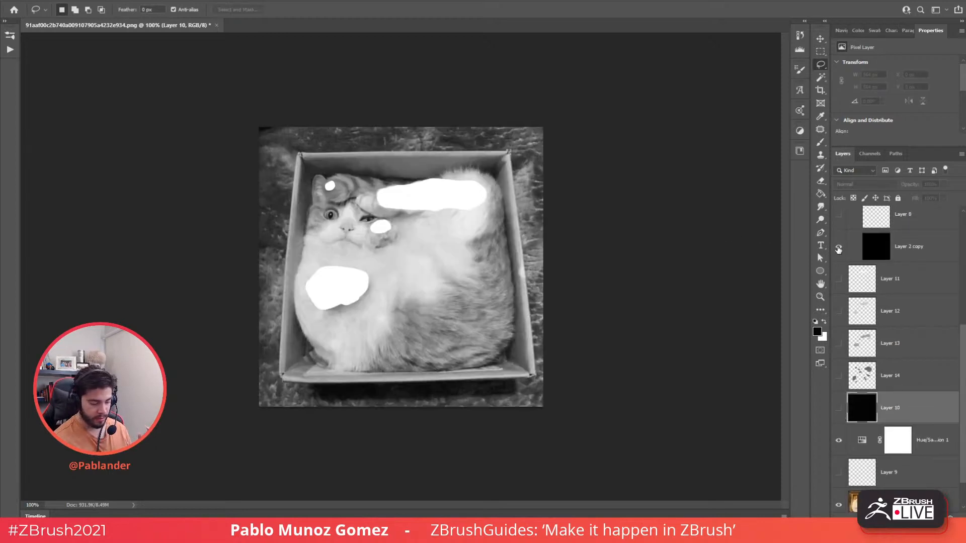
scroll(838, 248, "up", 4)
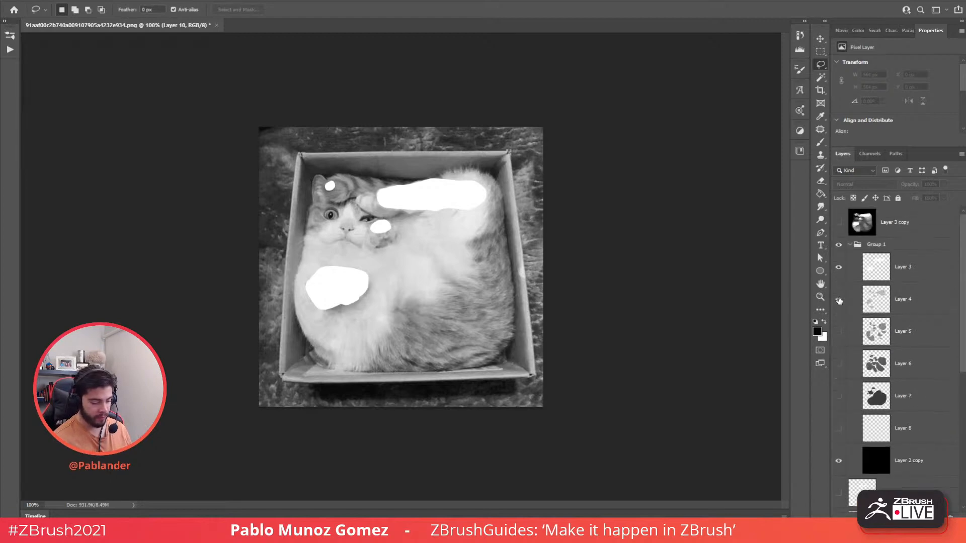
- Show Layers 4, 5, 6 and 8 and switch Layer 2 copy to Normal blending
left_click(838, 300)
left_click(838, 333)
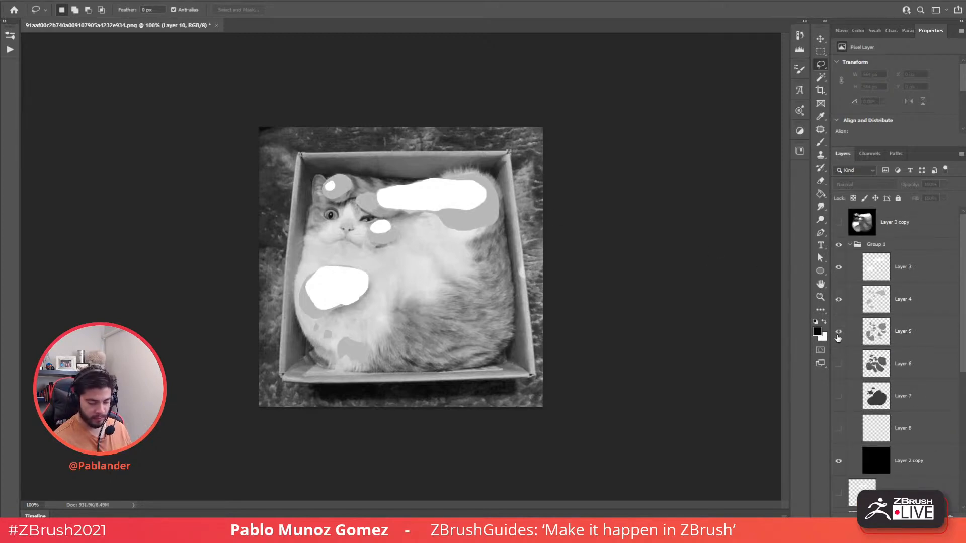
left_click(838, 363)
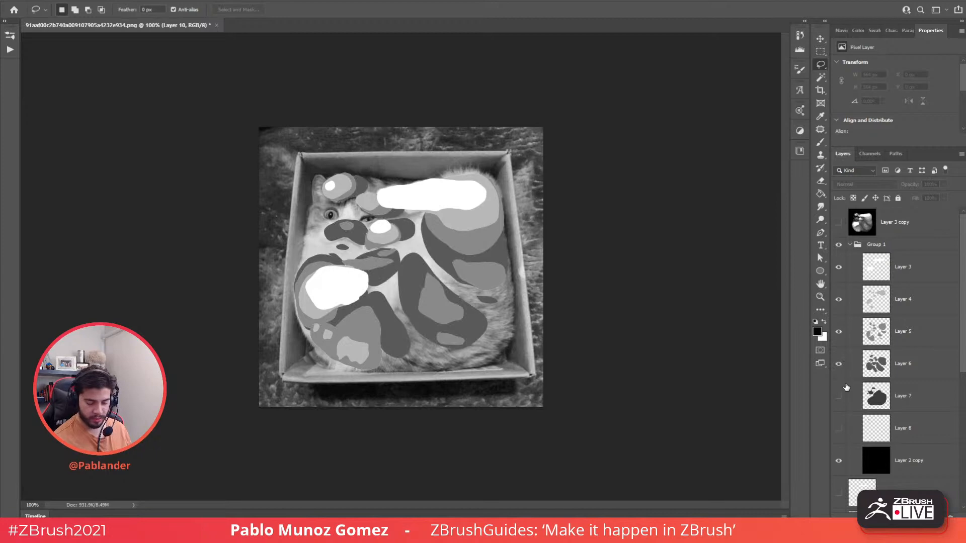
left_click(839, 428)
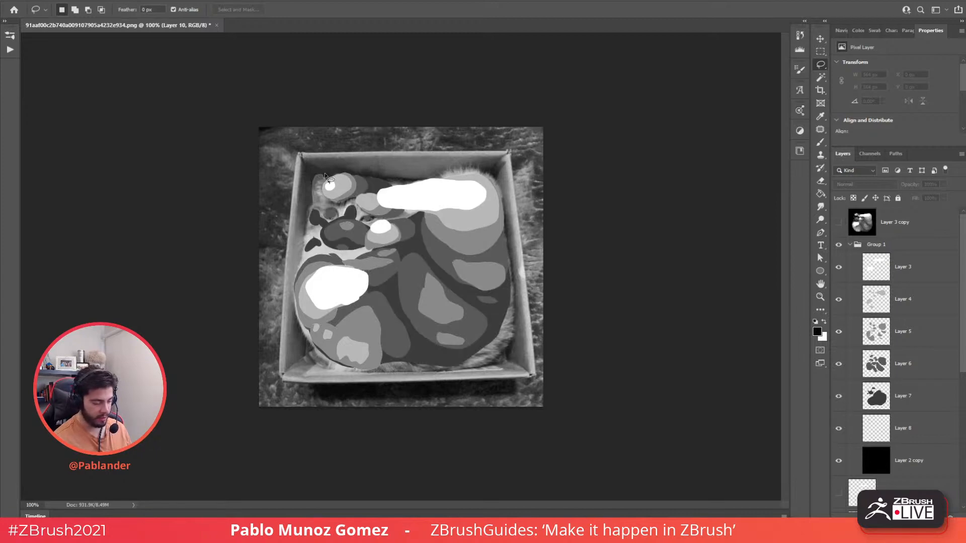
scroll(853, 428, "down", 1)
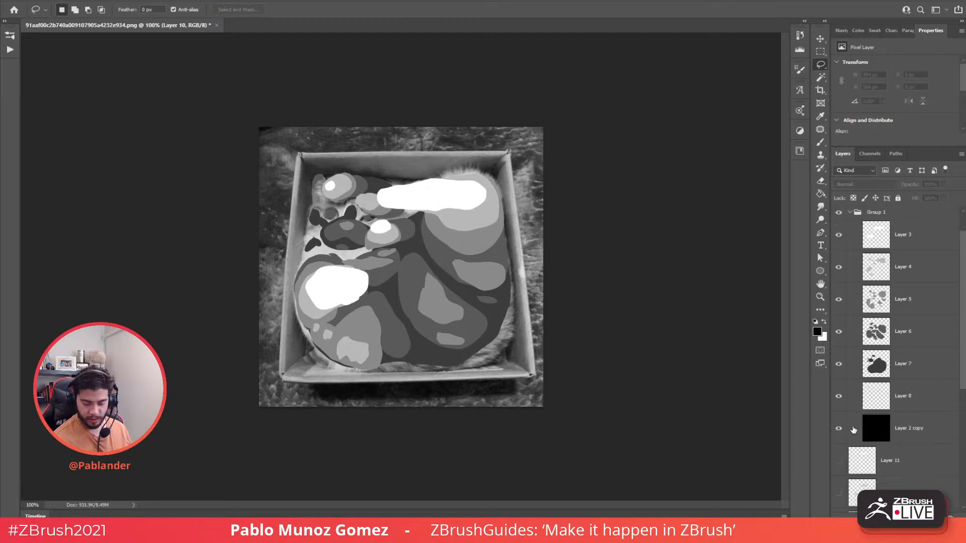
left_click(870, 428)
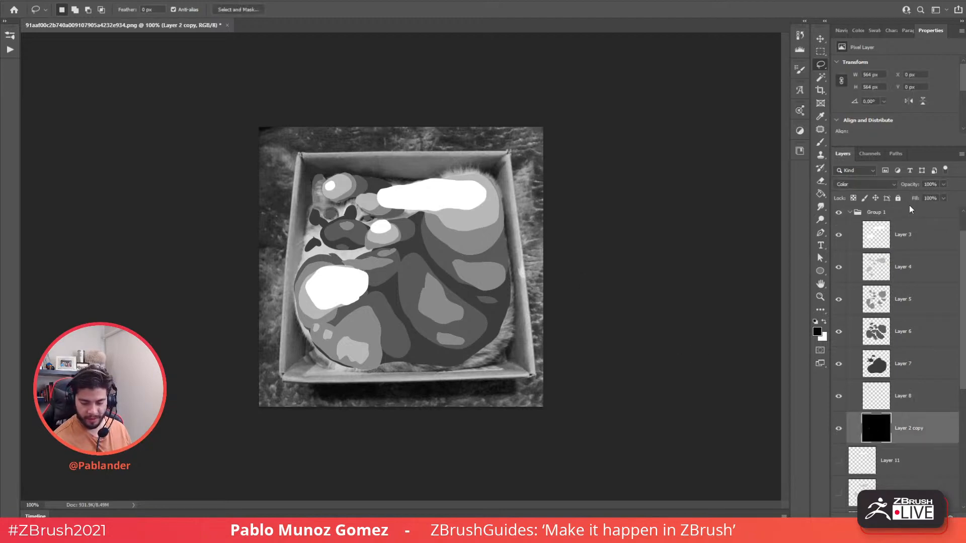
left_click(863, 184)
left_click(860, 195)
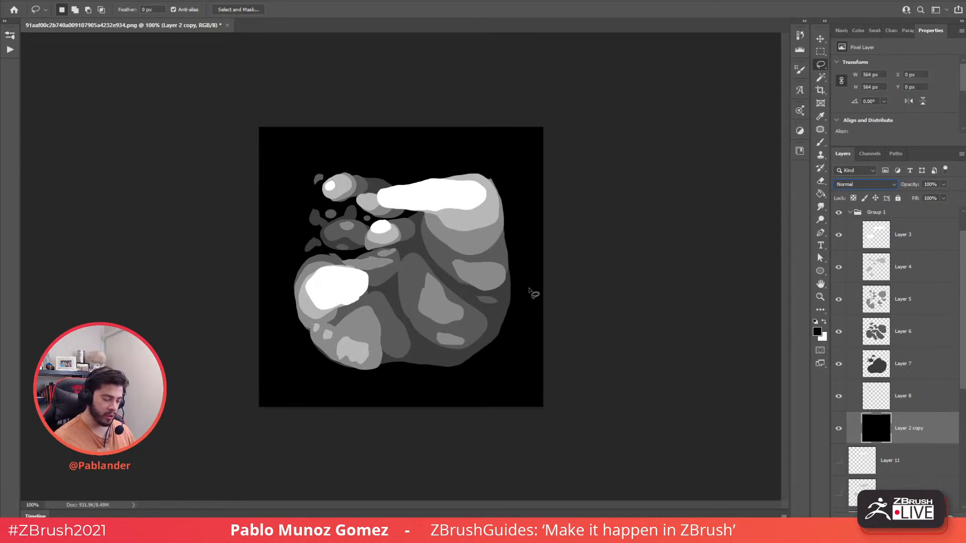
- Duplicate Group 1, hide the original, and merge the copy into one layer
left_click(850, 213)
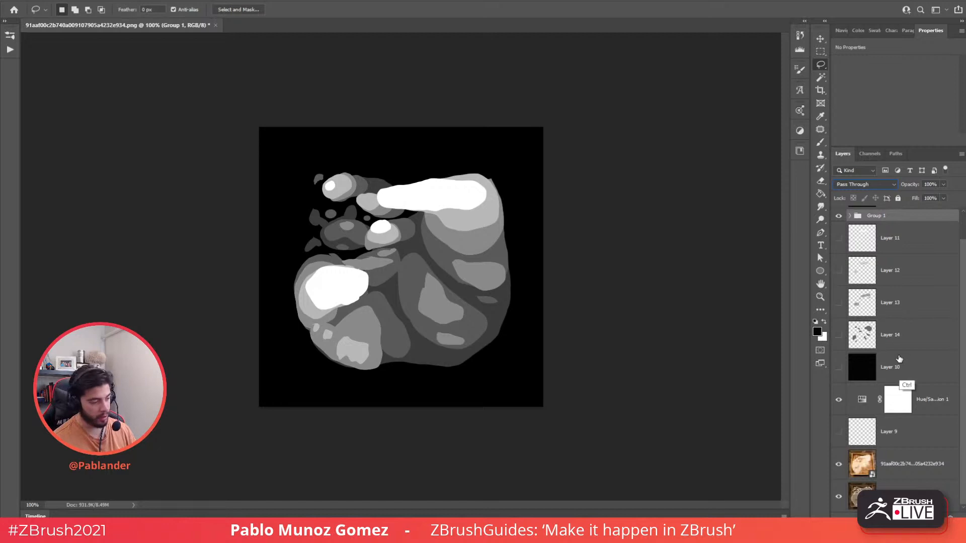
key("ctrl+j")
left_click(839, 228)
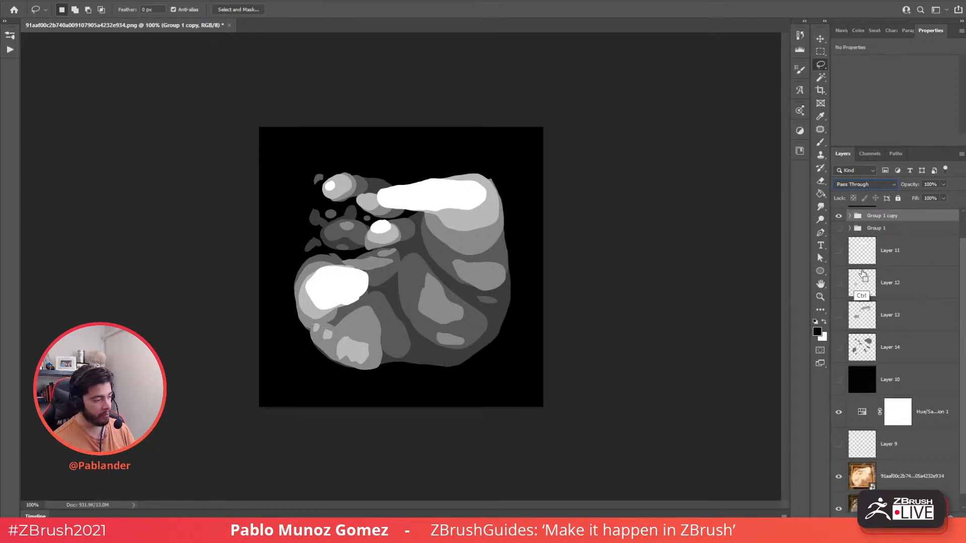
key("ctrl+e")
scroll(962, 253, "up", 1)
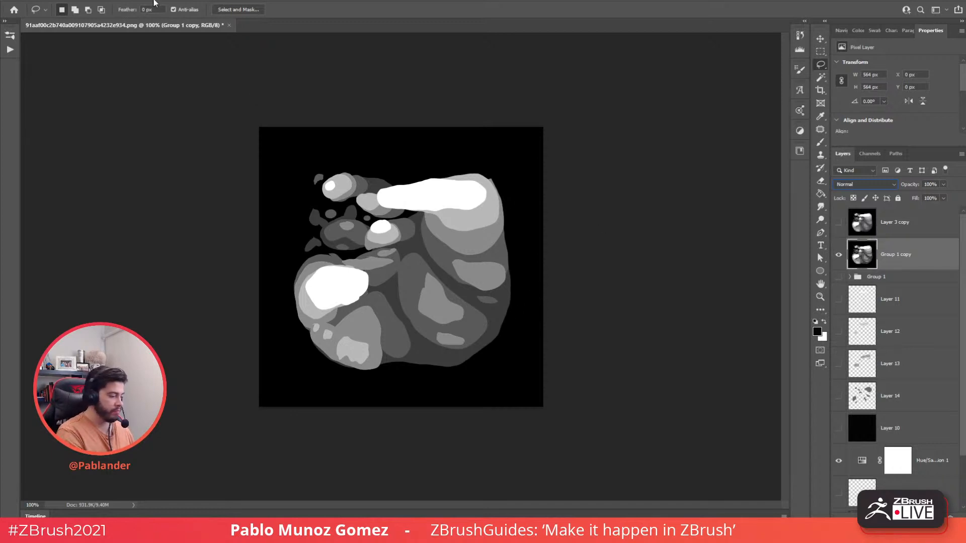
- Apply a 2.6-pixel Gaussian Blur to the merged relief layer
left_click(122, 2)
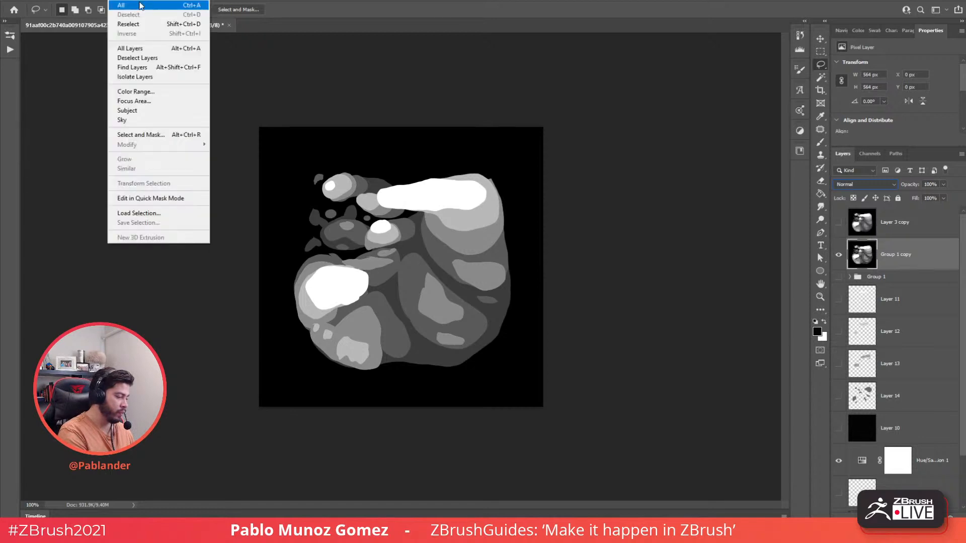
mouse_move(136, 2)
mouse_move(184, 126)
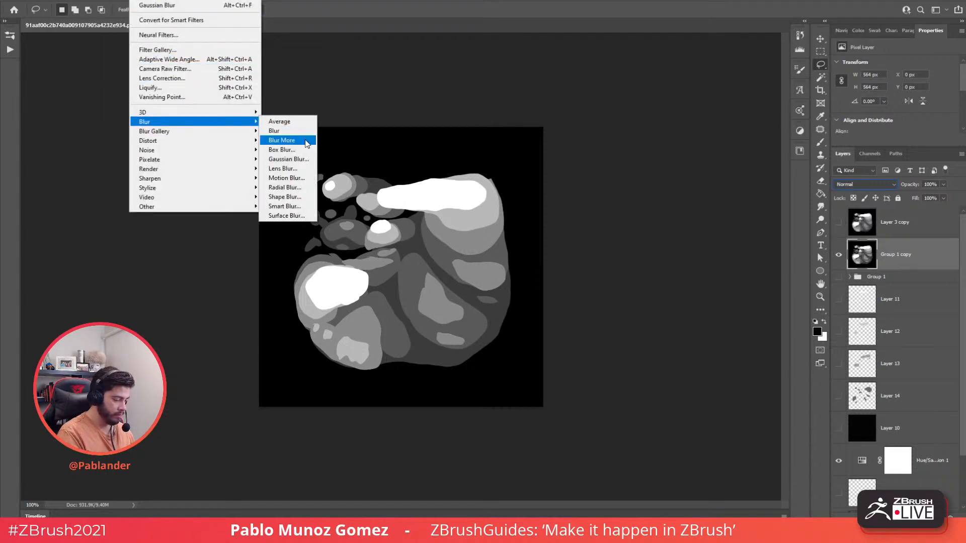
left_click(284, 159)
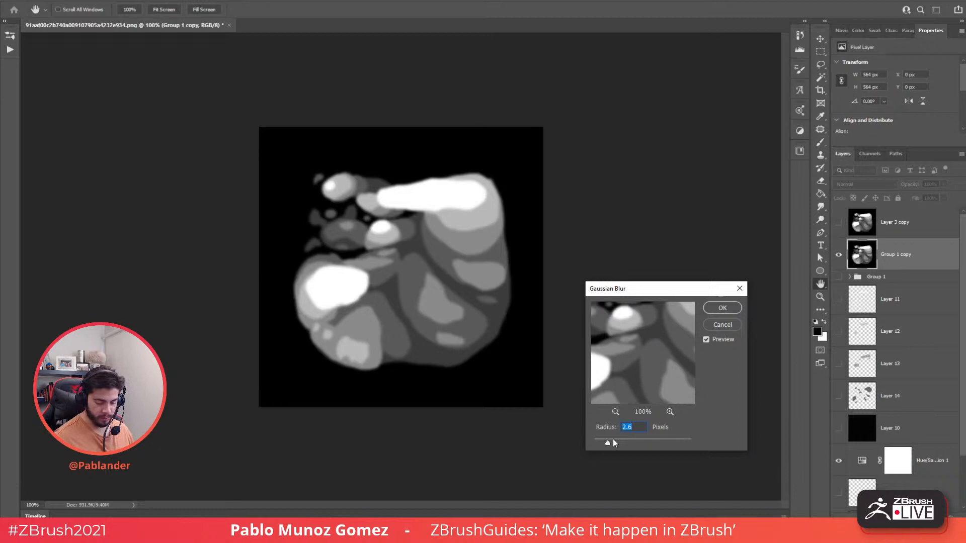
left_click(721, 308)
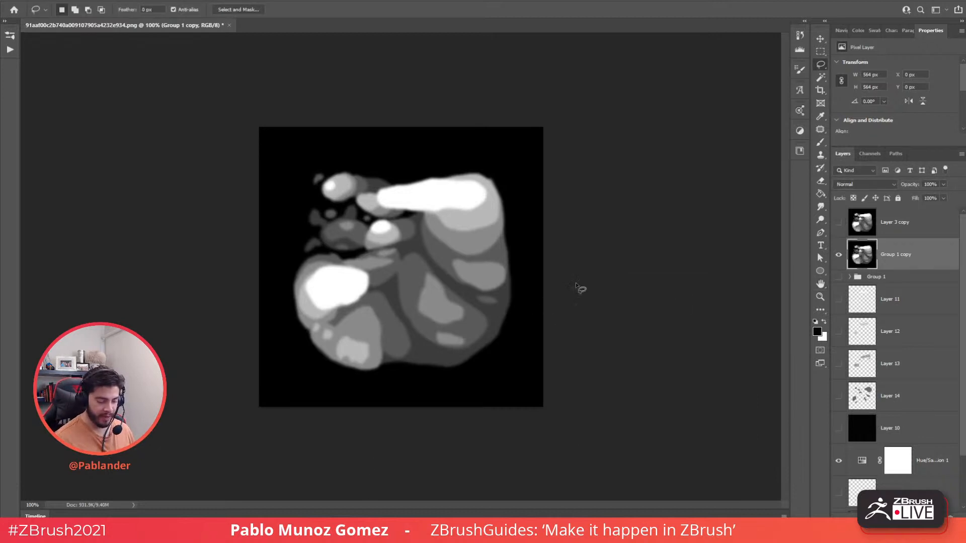
left_click(821, 208)
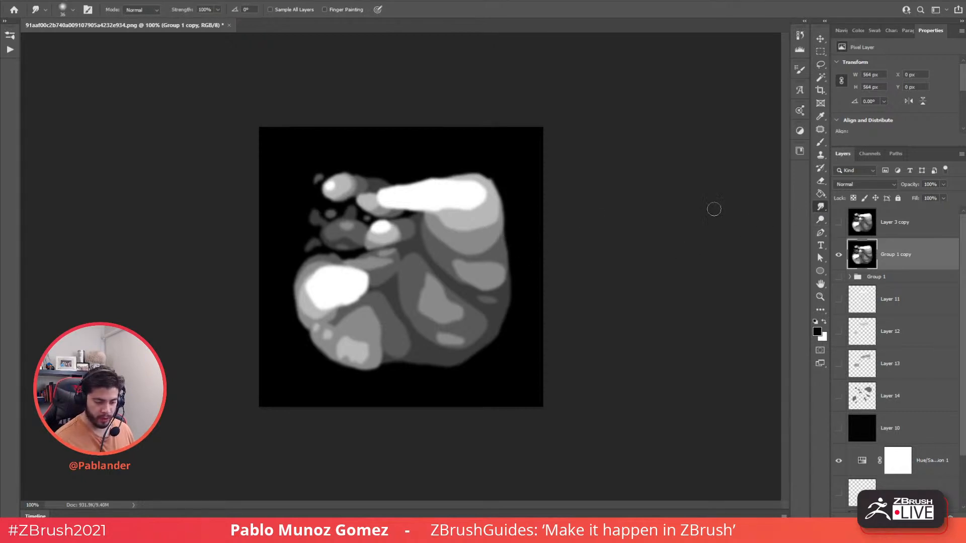
right_click(467, 211)
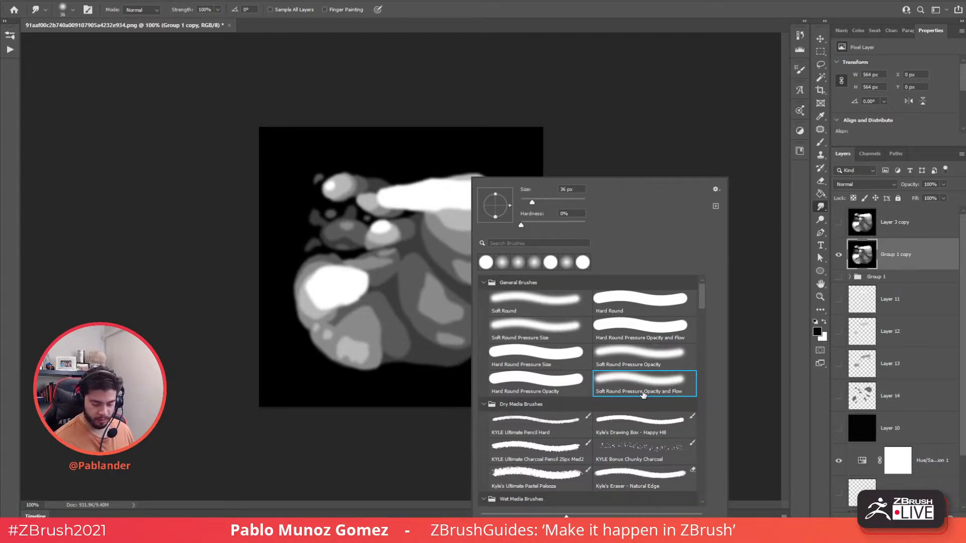
- Smudge the light patches along the lower left and the small upper blob into surrounding greys
left_click(738, 241)
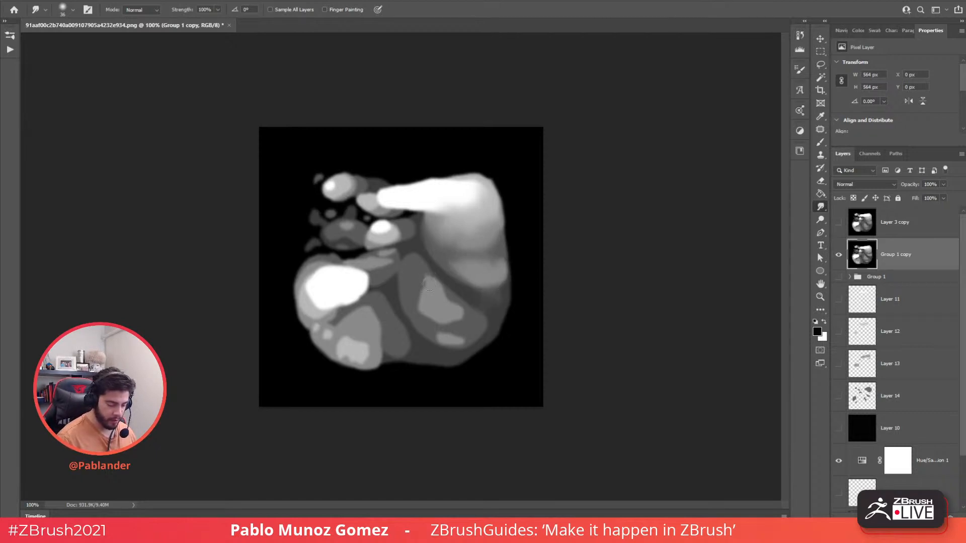
mouse_move(429, 283)
left_mouse_down()
mouse_move(417, 282)
mouse_move(431, 321)
mouse_move(466, 321)
mouse_move(435, 289)
left_mouse_up()
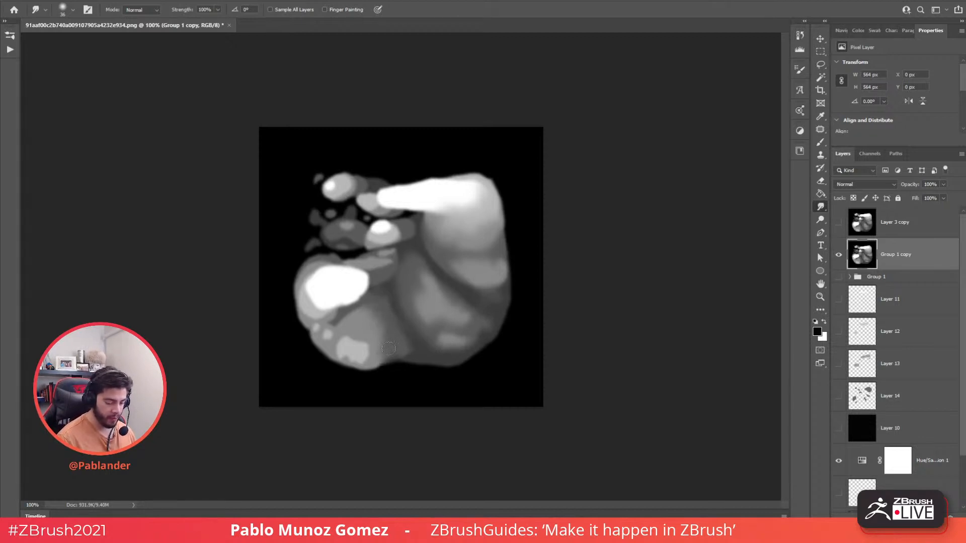
mouse_move(363, 359)
left_mouse_down()
mouse_move(381, 358)
mouse_move(345, 350)
mouse_move(340, 360)
mouse_move(312, 330)
mouse_move(324, 333)
mouse_move(334, 309)
mouse_move(308, 308)
mouse_move(316, 272)
mouse_move(304, 287)
mouse_move(305, 305)
mouse_move(347, 304)
left_mouse_up()
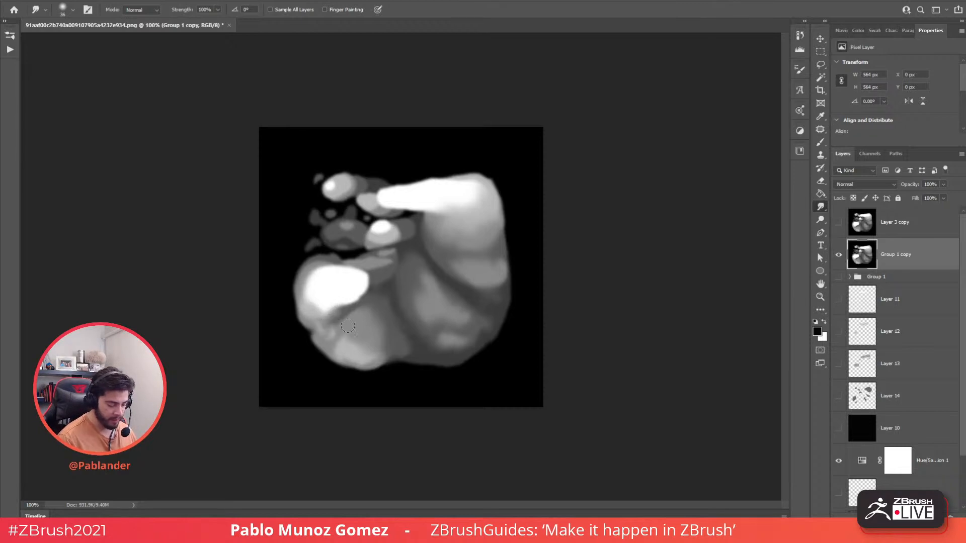
mouse_move(398, 264)
left_mouse_down()
mouse_move(386, 257)
mouse_move(381, 267)
mouse_move(401, 269)
left_mouse_up()
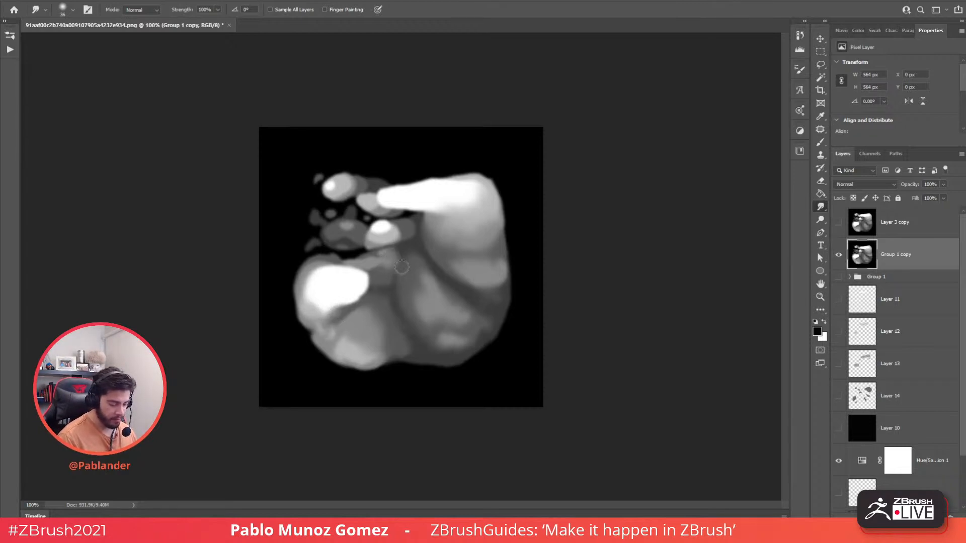
left_click_drag(393, 236, 403, 234)
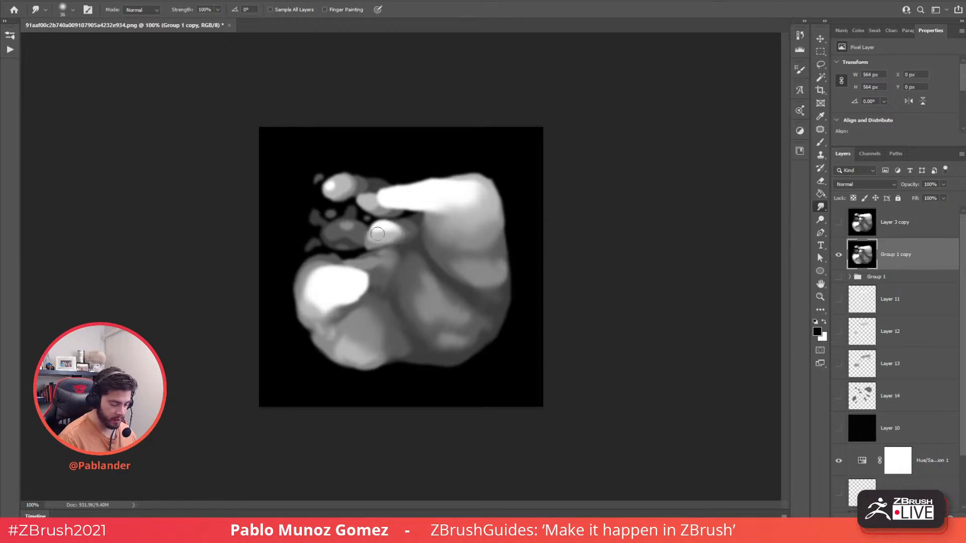
right_click(412, 217)
- Smudge the small top-left grey blobs into the white shape at 17 px, then enlarge the brush to 26 px
left_click(472, 202)
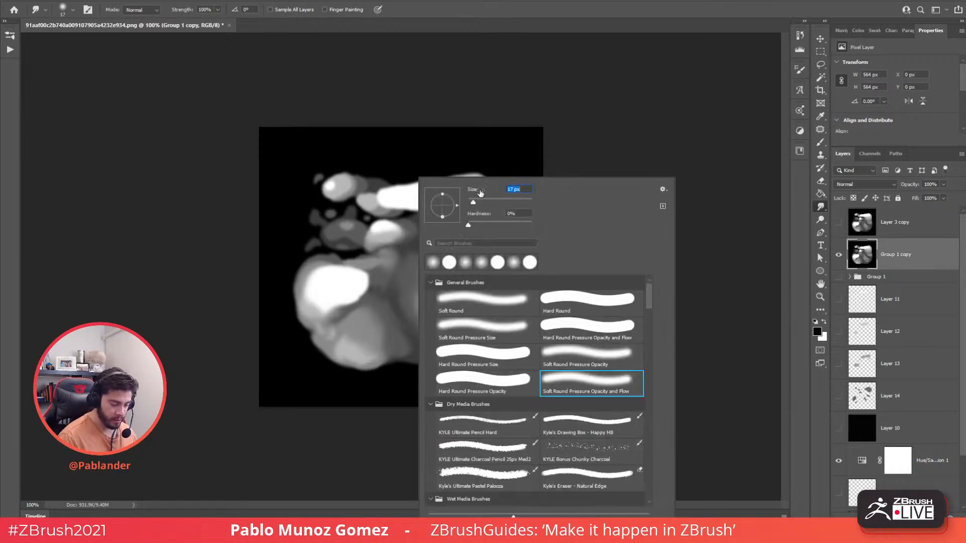
left_click(492, 150)
mouse_move(341, 192)
left_mouse_down()
mouse_move(380, 187)
mouse_move(363, 186)
left_mouse_up()
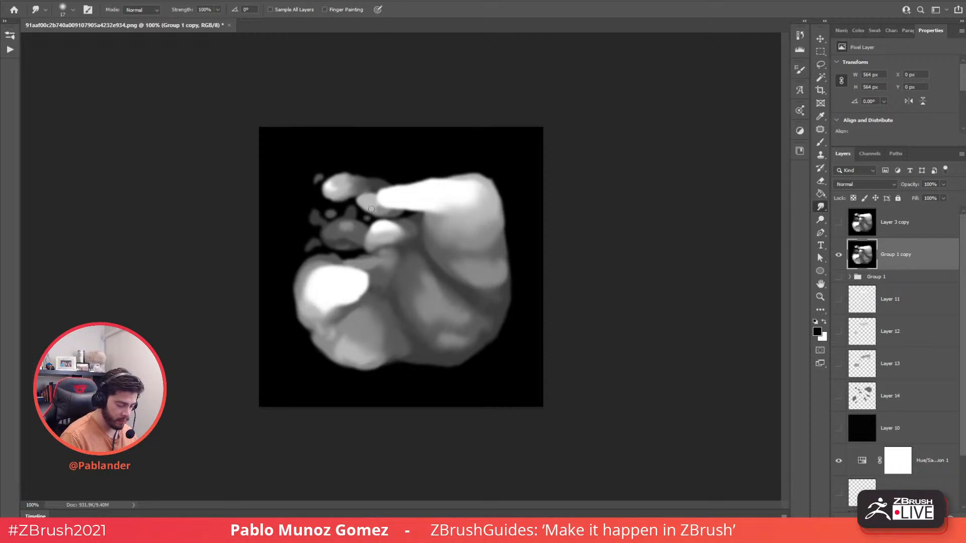
left_click_drag(393, 215, 388, 211)
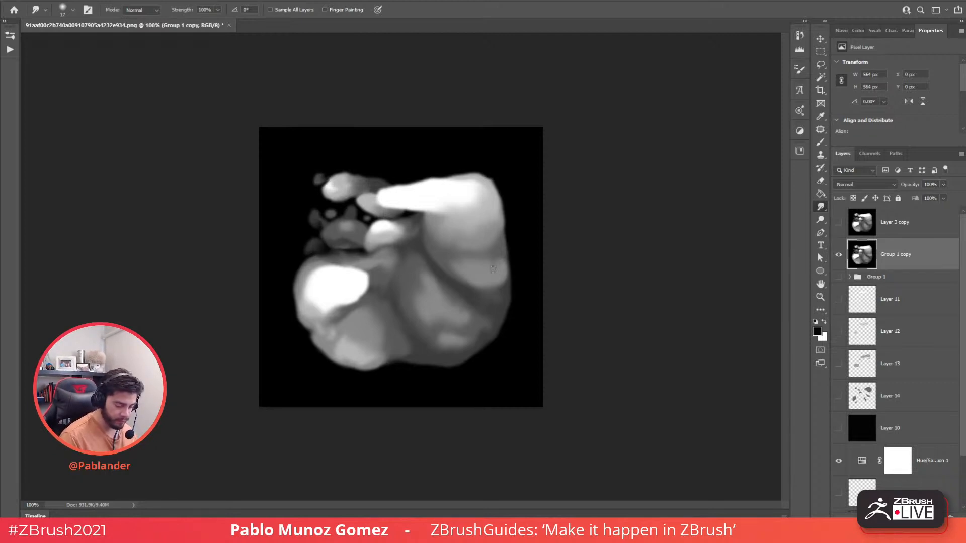
right_click(508, 180)
left_click_drag(561, 203, 566, 203)
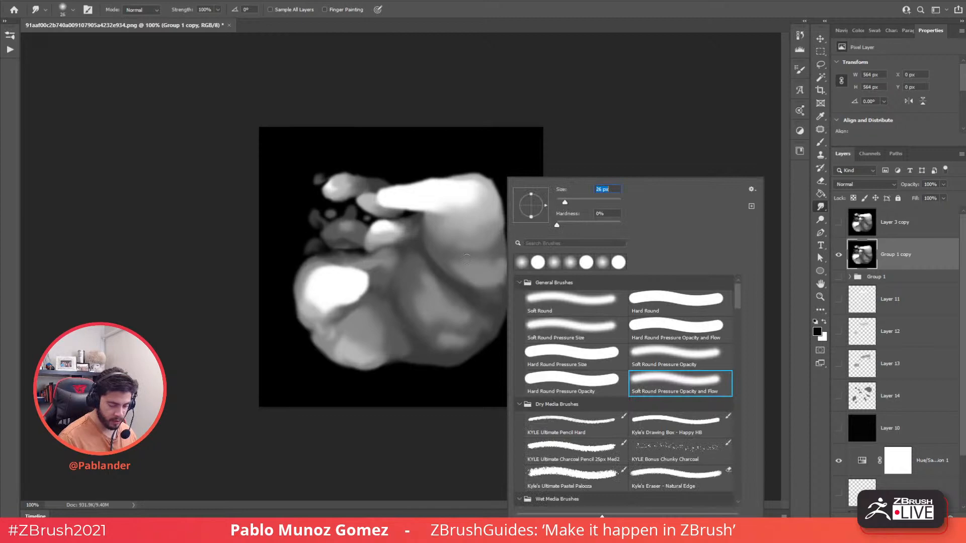
key("Return")
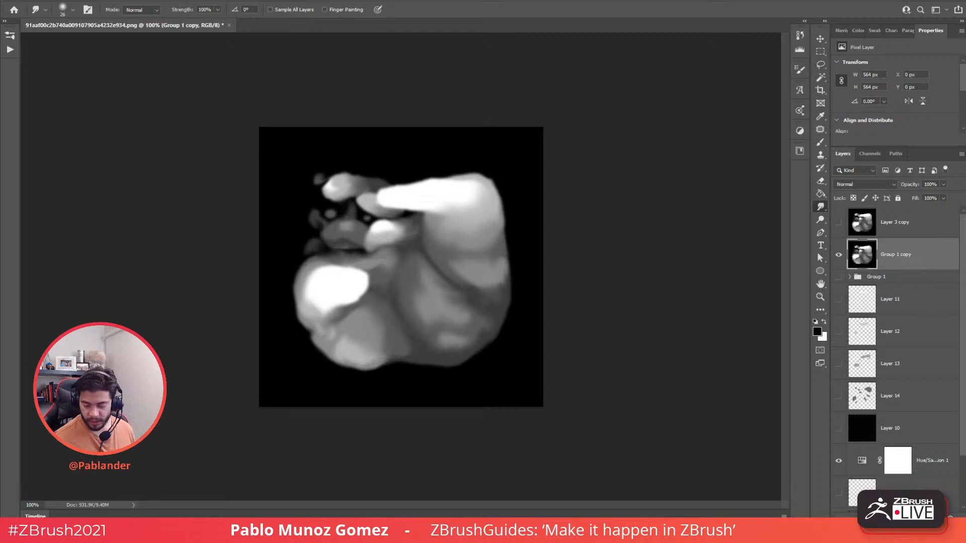
- Add a black layer at about 38% opacity over the relief, with an empty Layer 16 above it
key("ctrl+shift+alt+n")
key("ctrl+BackSpace")
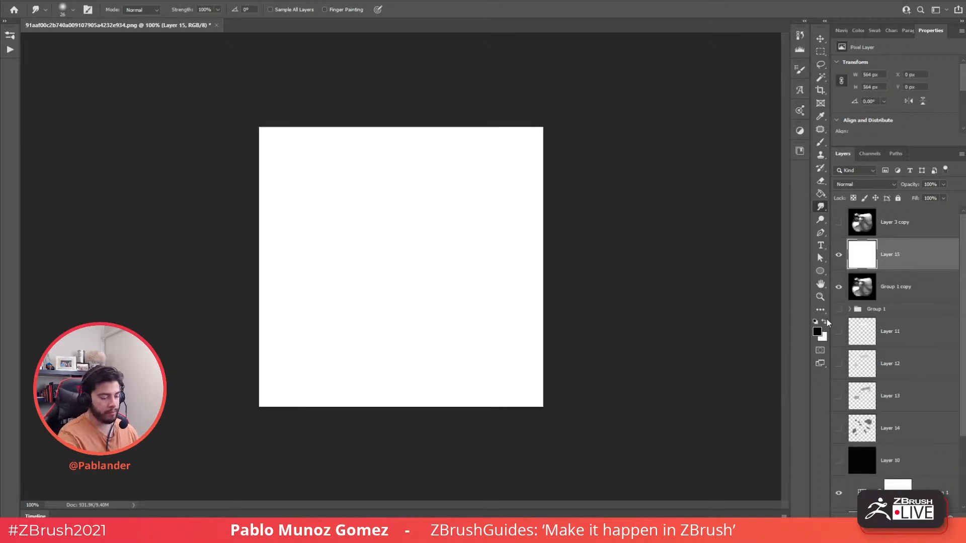
key("ctrl+i")
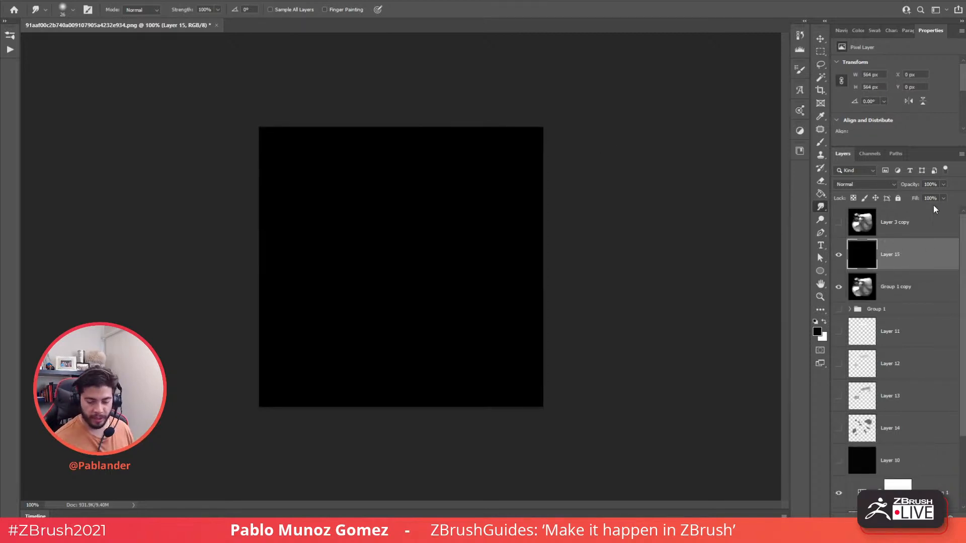
left_click_drag(920, 197, 915, 196)
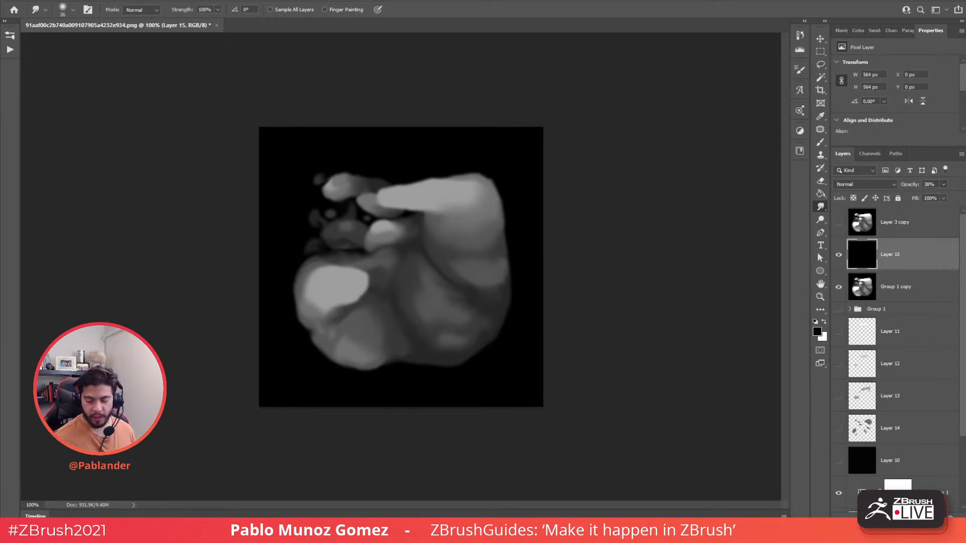
key("ctrl+shift+alt+n")
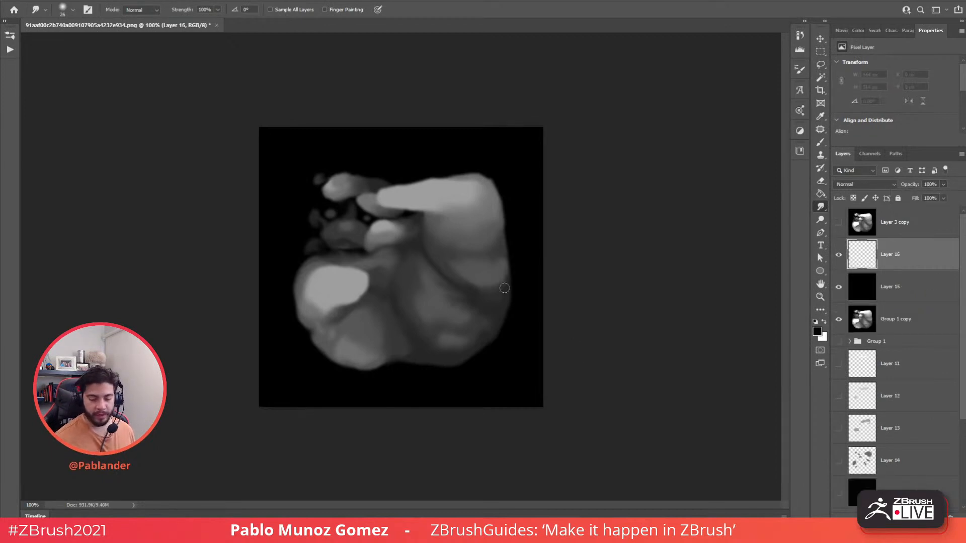
- Set up a soft round Brush with zero hardness at 42 px, undoing the test strokes
left_click(822, 143)
right_click(517, 207)
left_click(693, 383)
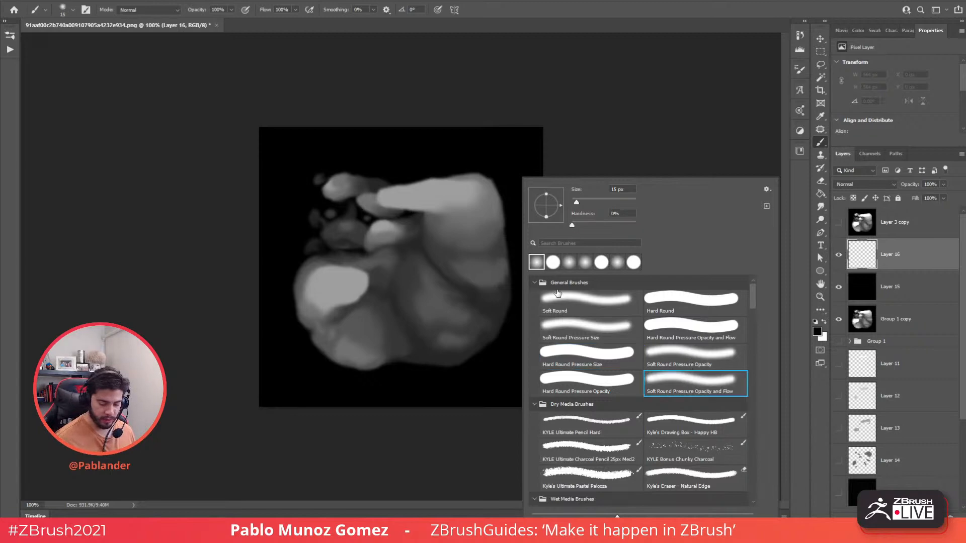
mouse_move(468, 181)
left_mouse_down()
mouse_move(454, 200)
mouse_move(459, 216)
left_mouse_up()
key("ctrl+z")
key("ctrl+z")
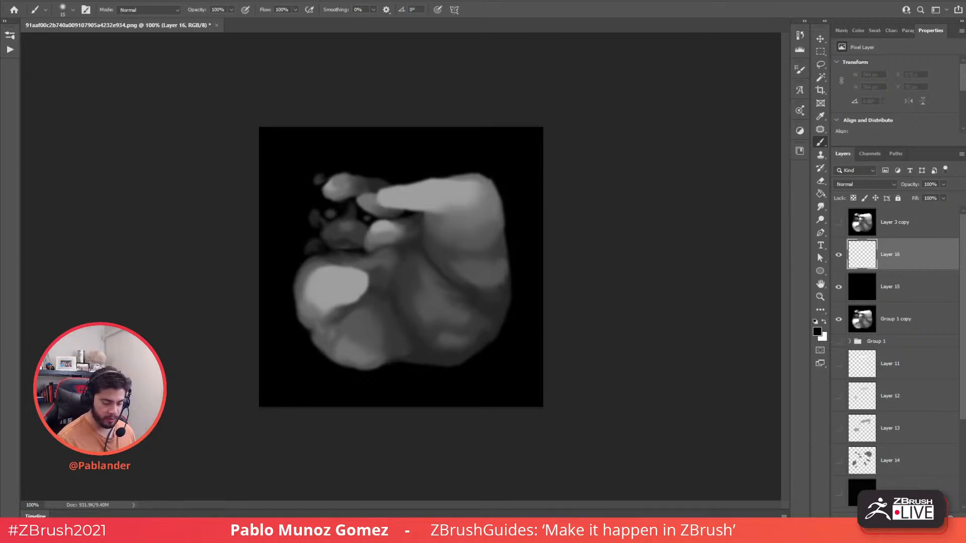
right_click(488, 202)
left_click(555, 201)
left_click_drag(498, 153, 460, 222)
key("ctrl+z")
- Paint white at 21 and 34 px to brighten the long top lobe and the lower-left blob
left_click(817, 332)
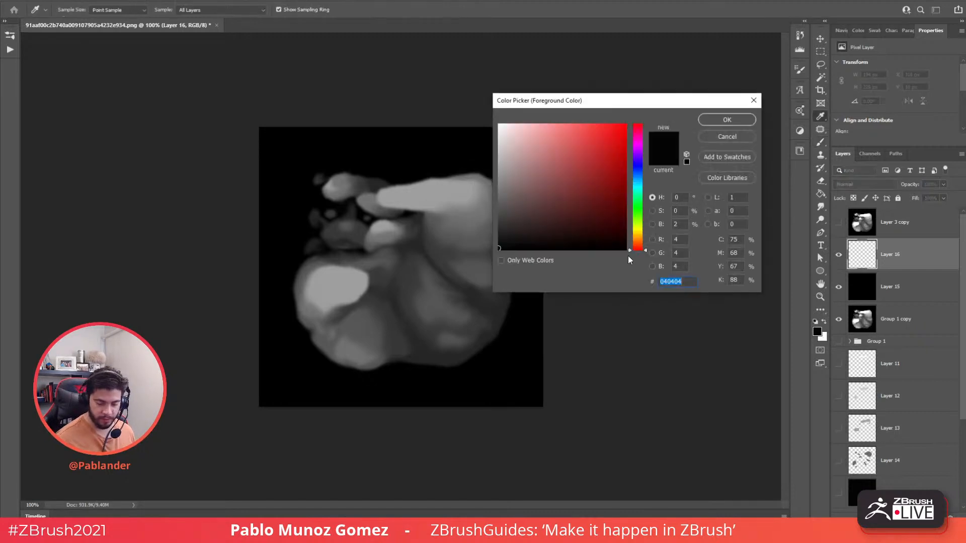
left_click_drag(534, 163, 489, 113)
left_click(726, 121)
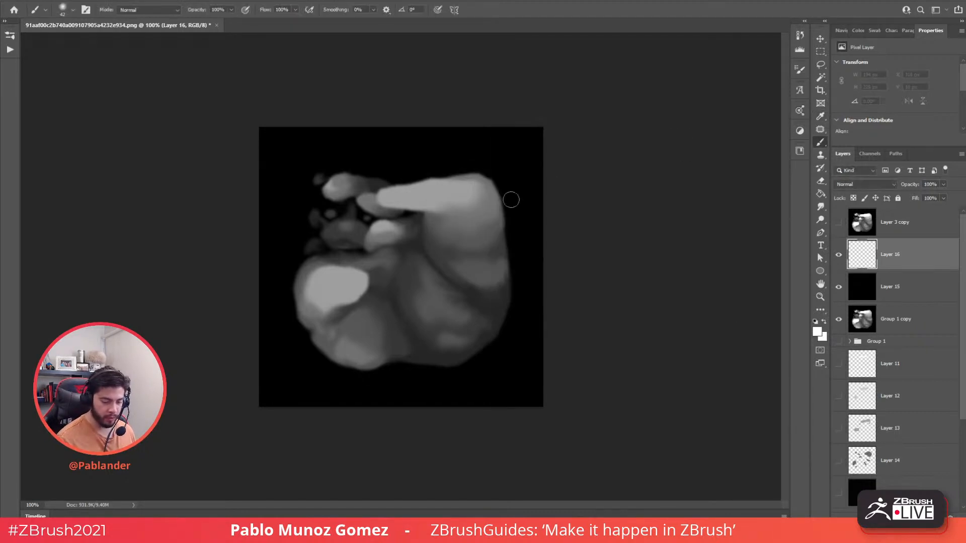
right_click(462, 187)
left_click(524, 203)
left_click(388, 195)
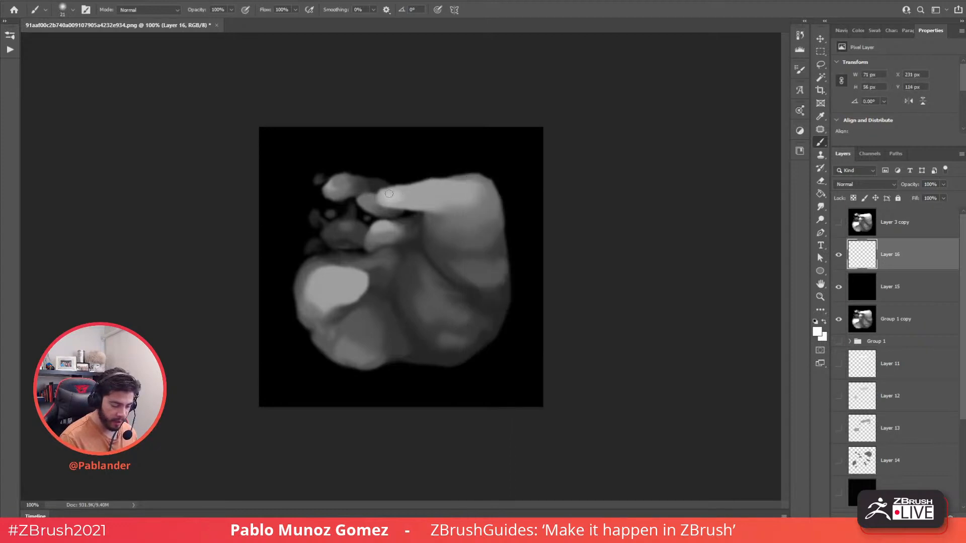
left_click_drag(406, 197, 437, 189)
right_click(448, 185)
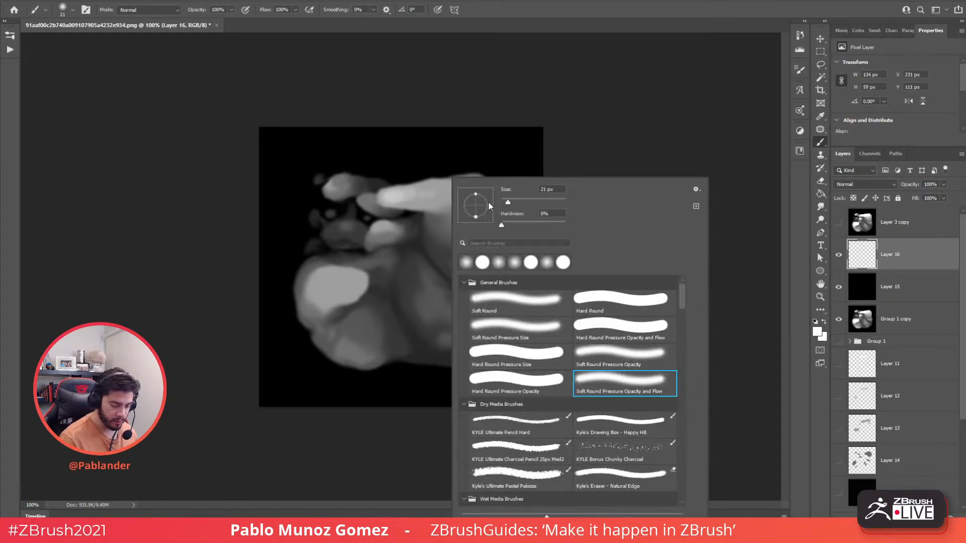
left_click_drag(509, 202, 513, 203)
left_click(427, 195)
left_click_drag(395, 194, 473, 192)
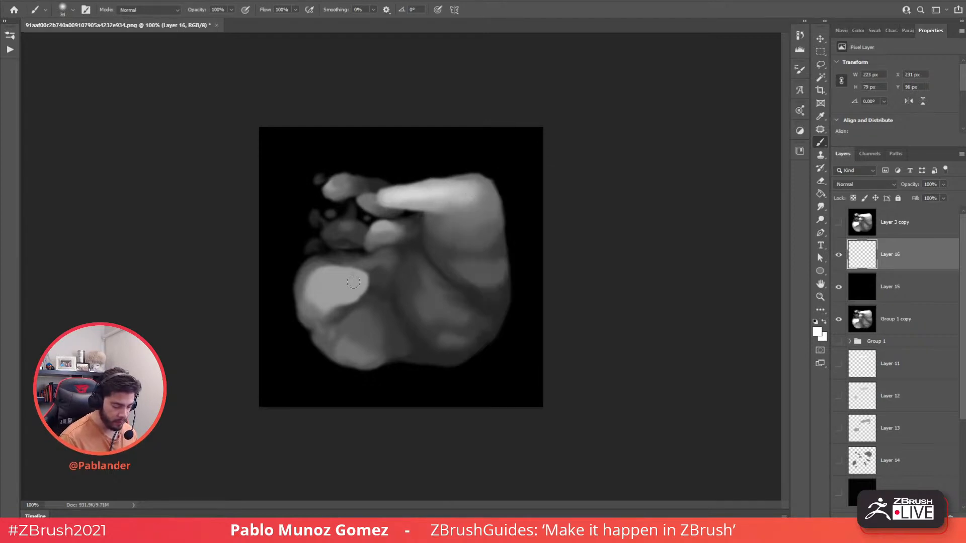
mouse_move(353, 282)
left_mouse_down()
mouse_move(338, 281)
mouse_move(353, 280)
mouse_move(348, 293)
mouse_move(338, 280)
mouse_move(324, 287)
mouse_move(327, 299)
left_mouse_up()
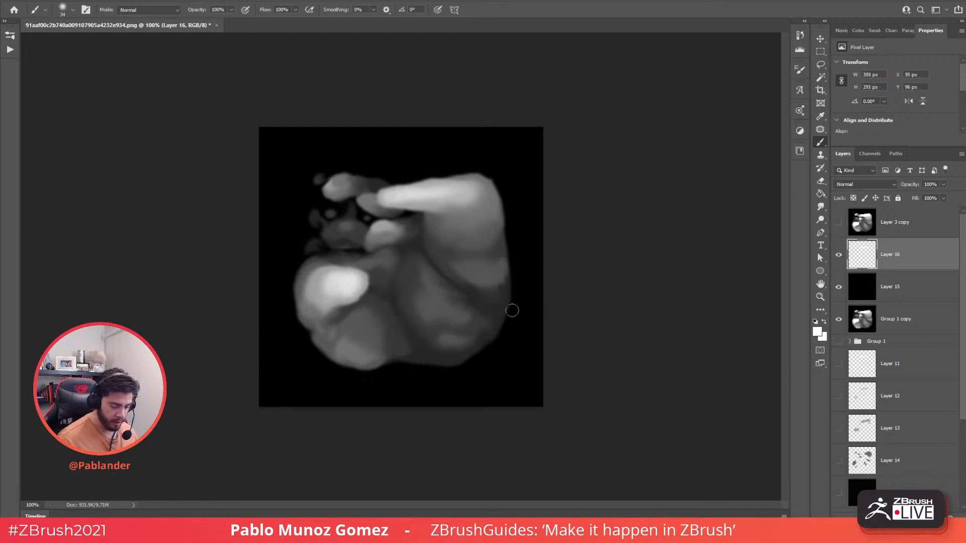
- Sample greys from the blob's edges and blend its right-hand area
left_click(501, 269, "alt")
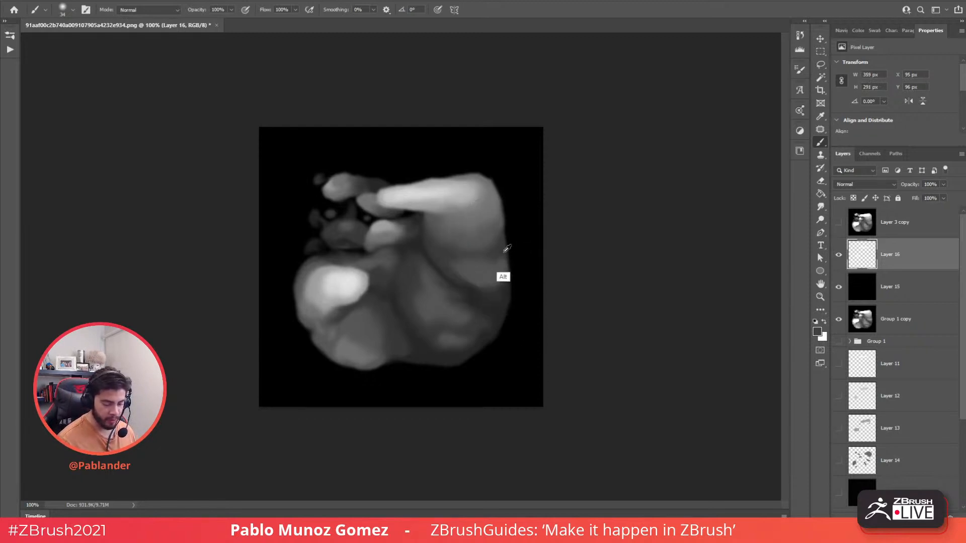
left_click(499, 261, "alt")
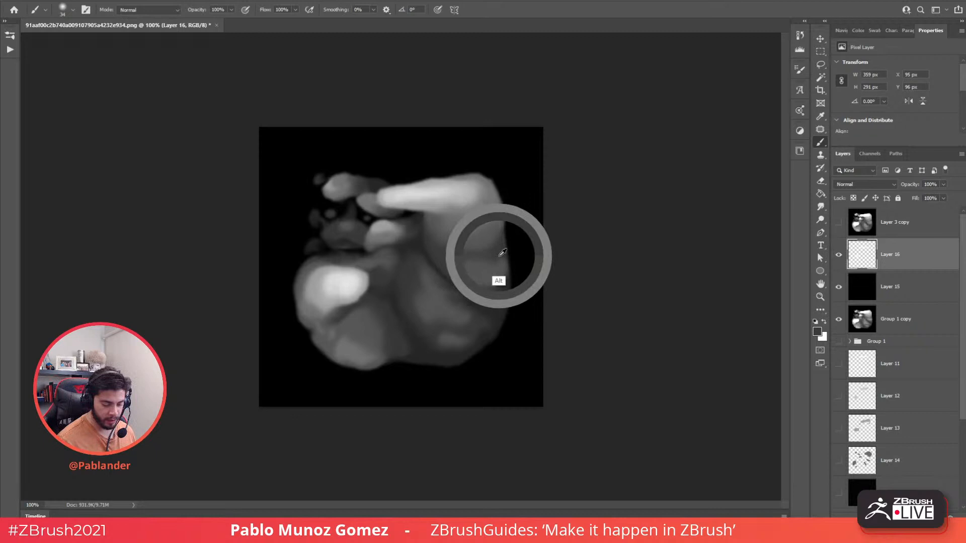
left_click(467, 246, "alt")
mouse_move(463, 257)
left_mouse_down()
mouse_move(495, 250)
mouse_move(498, 286)
left_mouse_up()
left_click(455, 272, "alt")
left_click(501, 298, "alt")
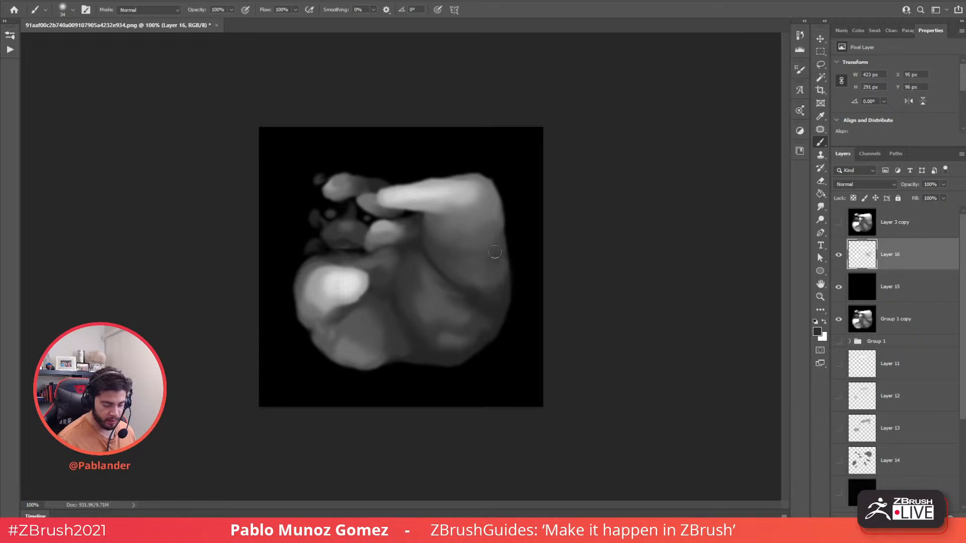
- Trim the blob's right, lower-right and lower-left edges with black from the background
left_click(513, 269, "alt")
mouse_move(509, 231)
left_mouse_down()
mouse_move(513, 305)
mouse_move(511, 295)
left_mouse_up()
mouse_move(508, 250)
left_mouse_down()
mouse_move(481, 361)
mouse_move(502, 325)
mouse_move(447, 376)
mouse_move(435, 362)
left_mouse_up()
left_click(444, 366, "alt")
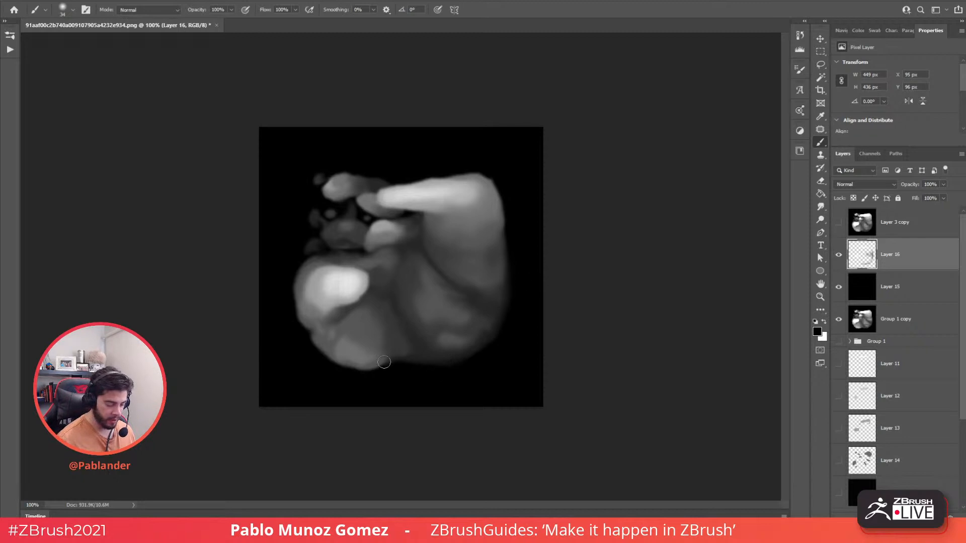
mouse_move(384, 362)
left_mouse_down()
mouse_move(304, 334)
mouse_move(371, 368)
mouse_move(325, 348)
mouse_move(300, 318)
mouse_move(289, 277)
mouse_move(304, 330)
mouse_move(293, 263)
mouse_move(284, 278)
mouse_move(307, 337)
mouse_move(295, 277)
mouse_move(313, 257)
mouse_move(316, 328)
left_mouse_up()
left_click(302, 326, "alt")
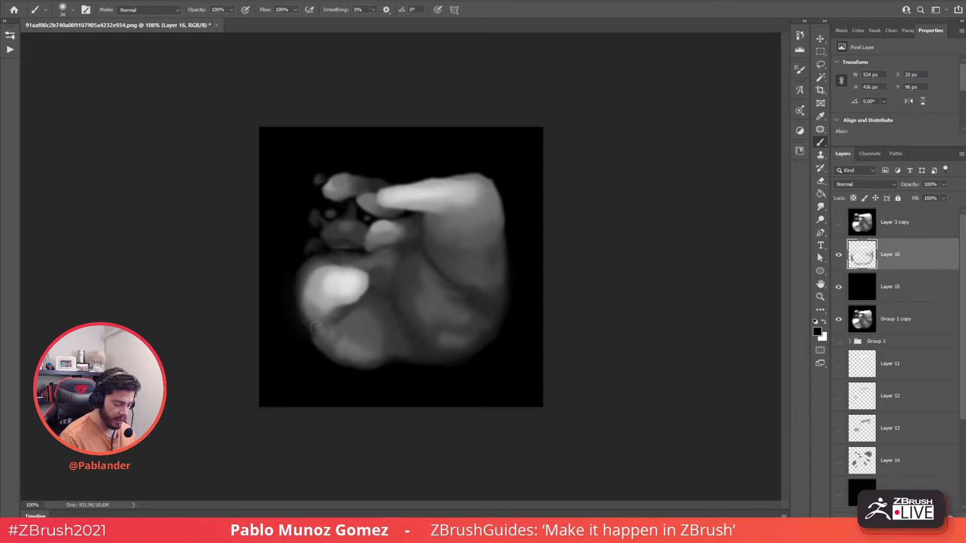
- Sample light grey and paint to brighten and extend the blob's left side
left_click(332, 286, "alt")
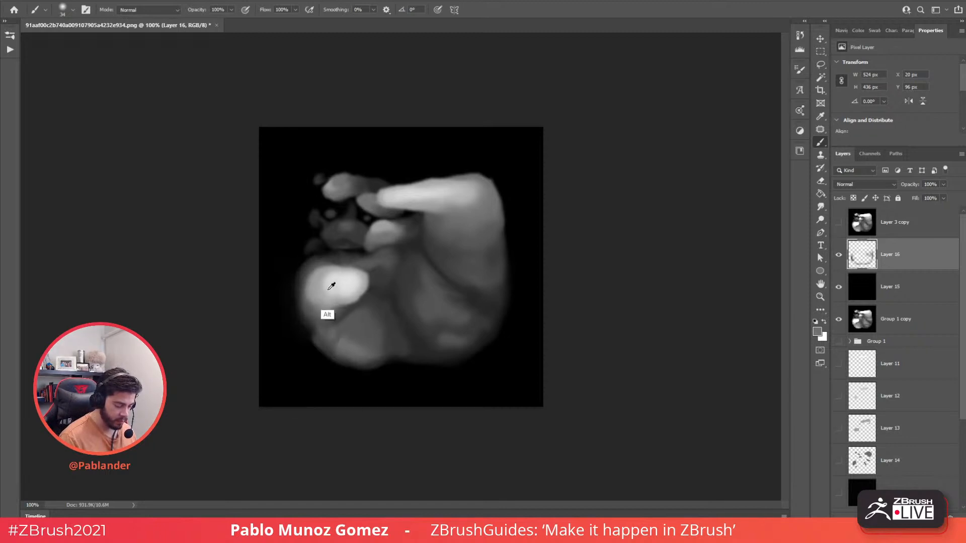
left_click(329, 290, "alt")
mouse_move(330, 277)
left_mouse_down()
mouse_move(322, 294)
mouse_move(344, 314)
mouse_move(323, 328)
left_mouse_up()
left_click(339, 321, "alt")
left_click(313, 336, "alt")
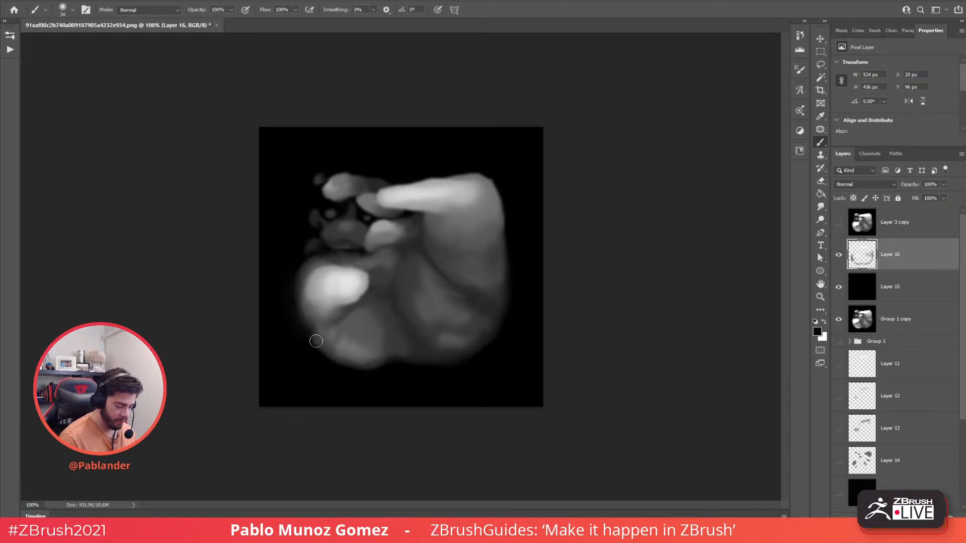
- Reduce the brush to 26 px and dab dark grey into the gaps between the small blobs
right_click(364, 178)
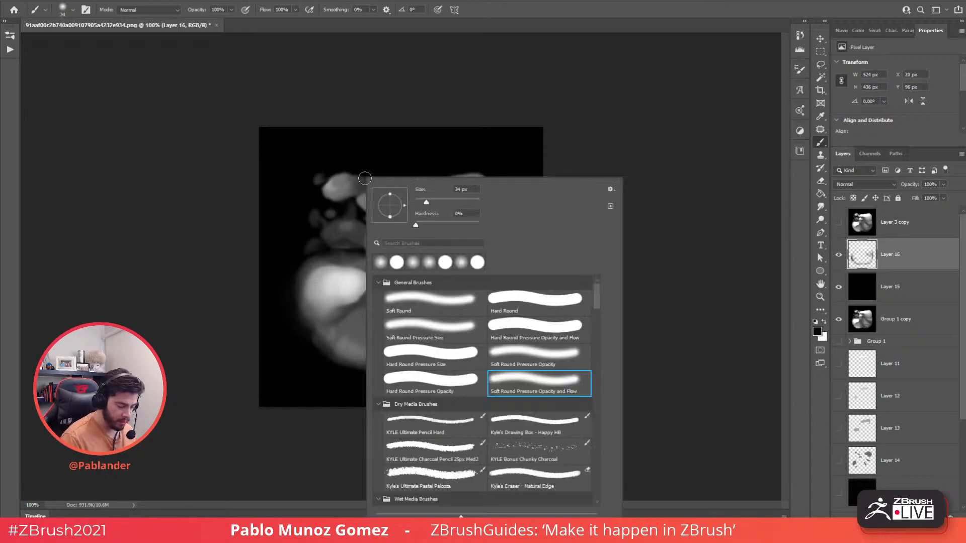
left_click_drag(429, 203, 424, 203)
left_click(459, 106)
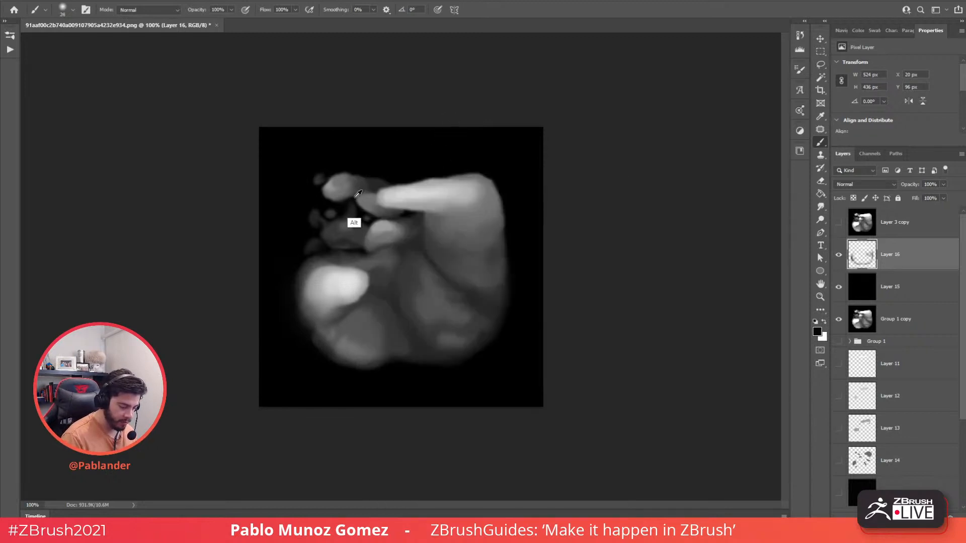
left_click(363, 195, "alt")
left_click_drag(349, 207, 359, 212)
left_click(355, 200, "alt")
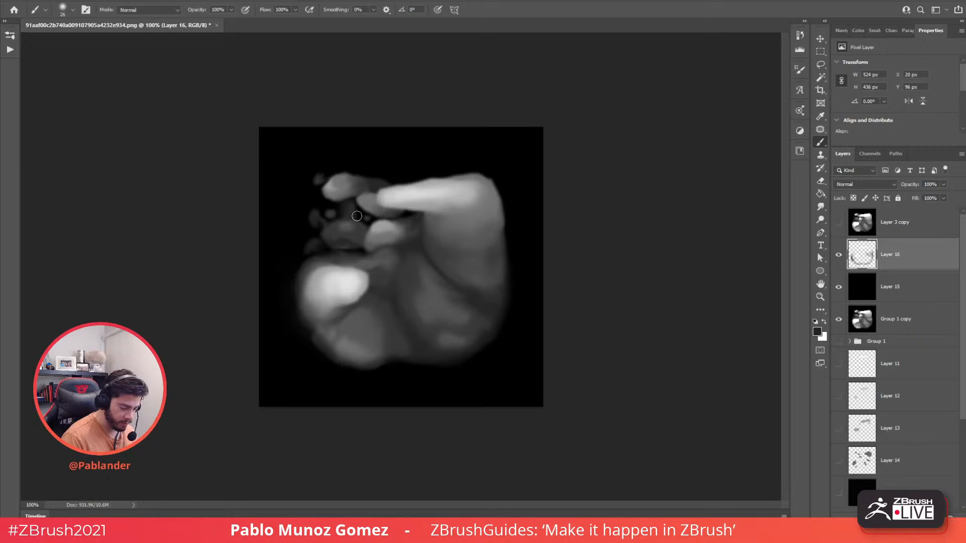
- Fill the dark patch between the small blobs with grey, sampling lighter and darker tones nearby
left_click(352, 238, "alt")
left_click_drag(349, 243, 356, 248)
left_click(353, 247, "alt")
left_click(339, 248, "alt")
left_click(359, 244, "alt")
left_click(316, 240, "alt")
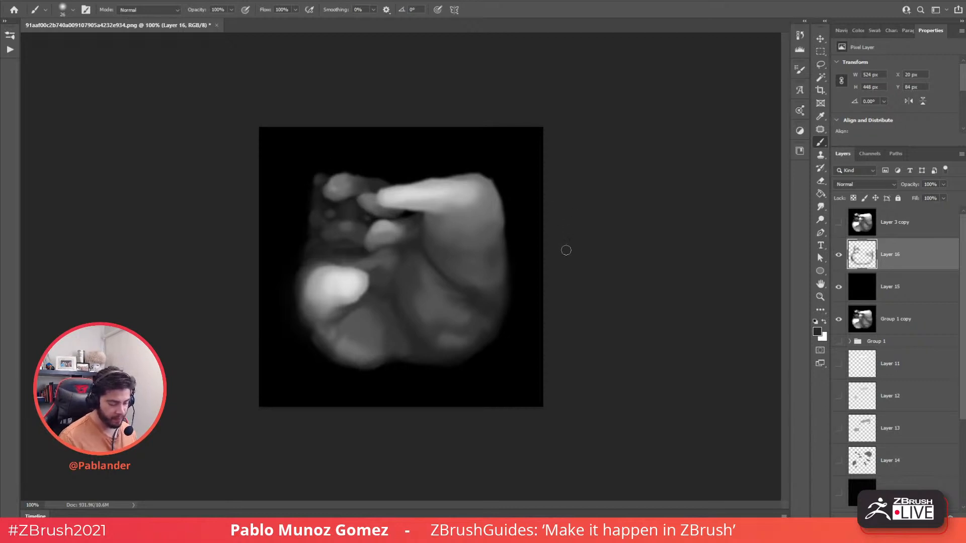
left_click(389, 239, "alt")
left_click(381, 232, "alt")
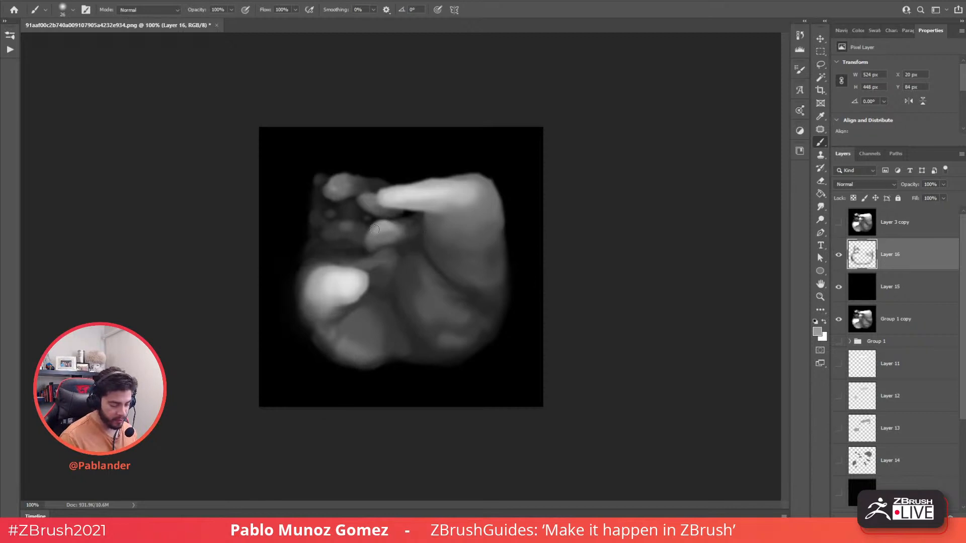
left_click(390, 251, "alt")
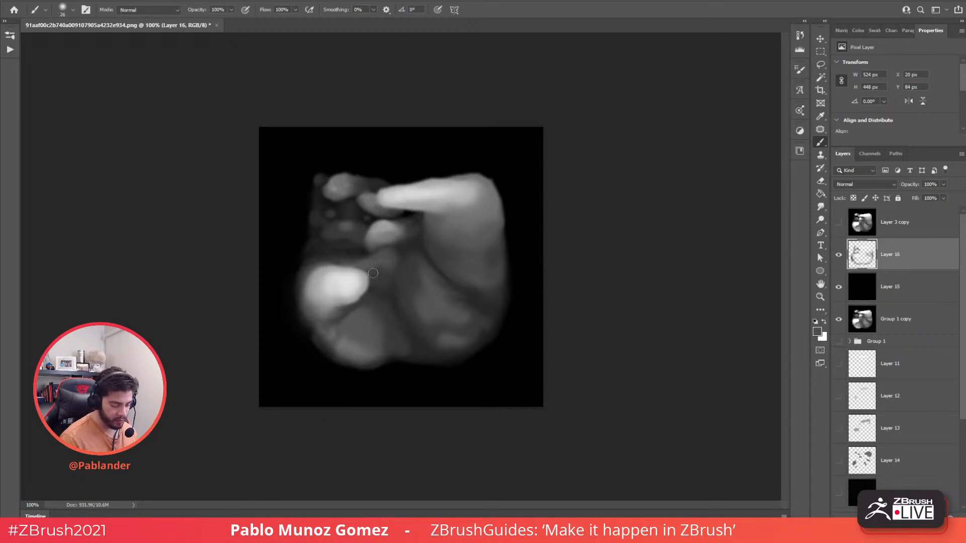
- Sample greys from the top-left blob, the blob's bright top, its shadow and the background
left_click(395, 248, "alt")
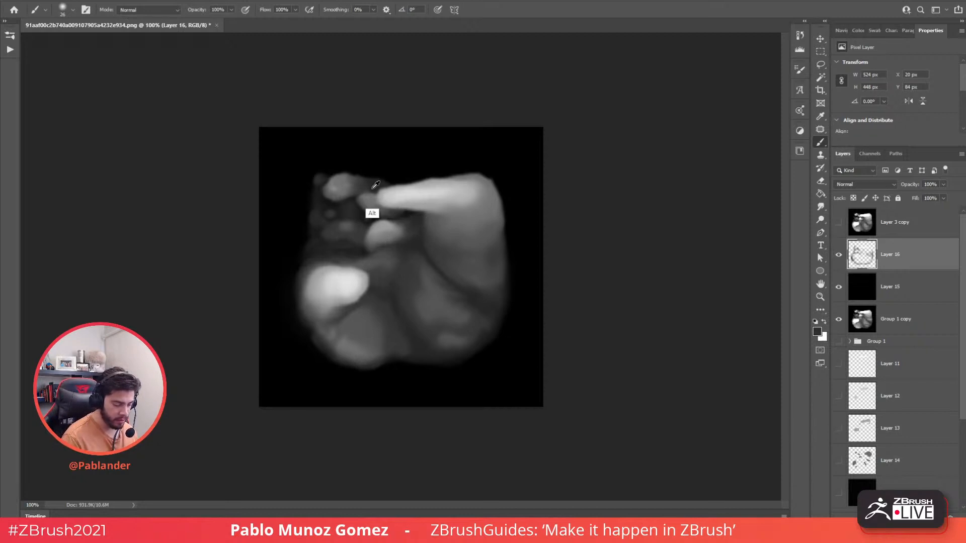
left_click(337, 182, "alt")
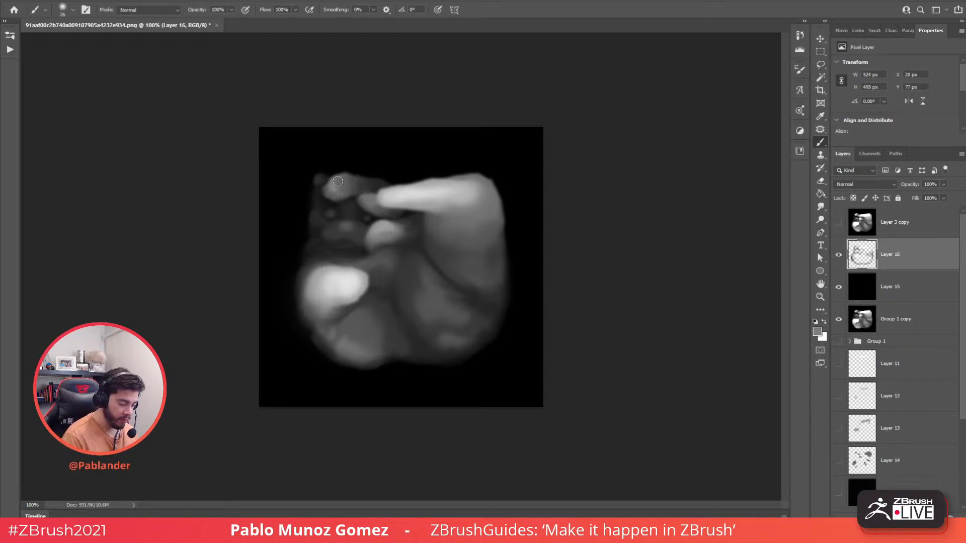
left_click(360, 180, "alt")
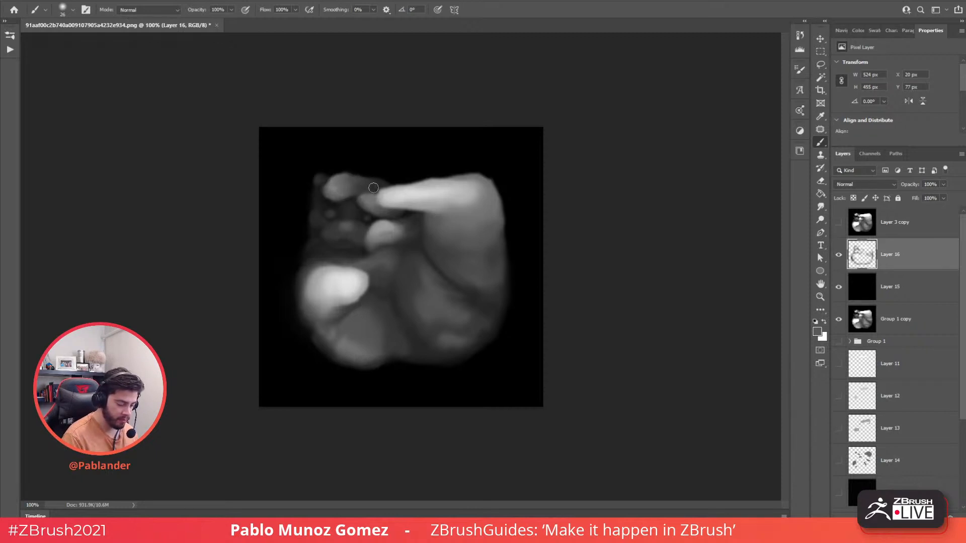
left_click(324, 241, "alt")
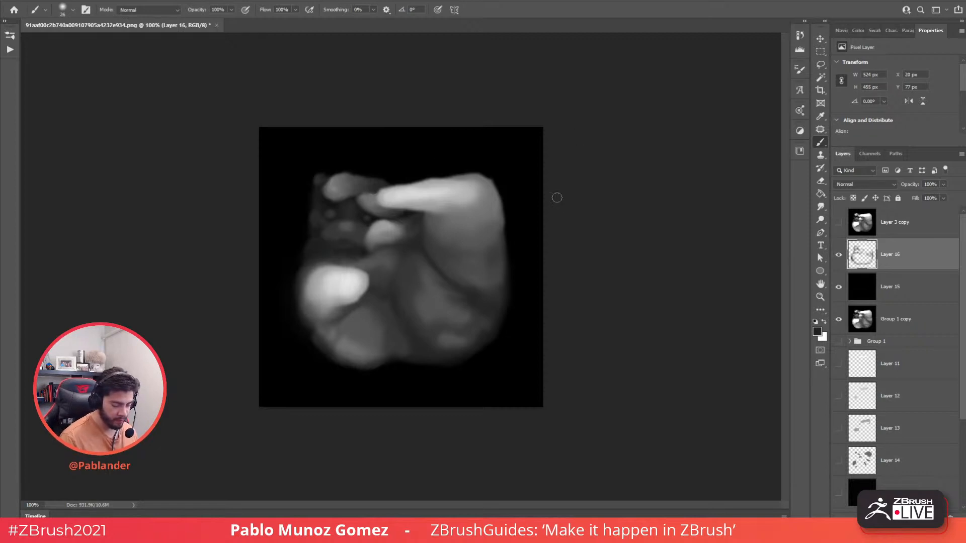
left_click(467, 207, "alt")
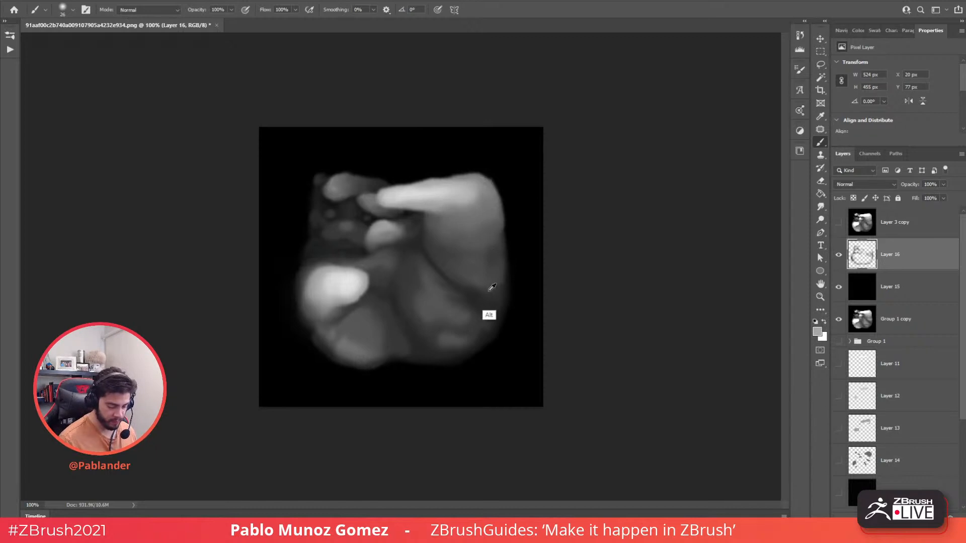
left_click(460, 292, "alt")
left_click(432, 295, "alt")
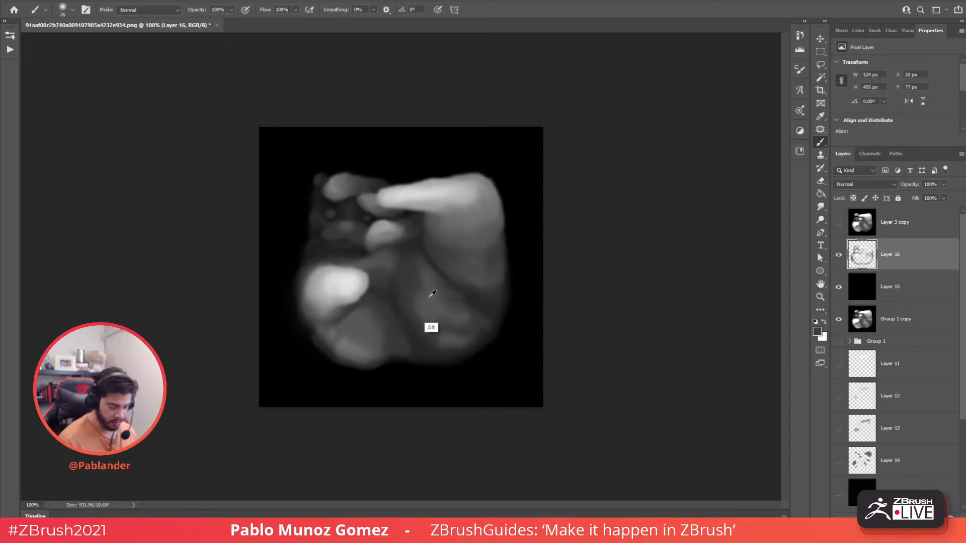
- Enlarge the brush to 88 px for the lower shading, then select Layer 16, Layer 15 and Group 1 copy
right_click(447, 237)
key("Escape")
right_click(506, 219)
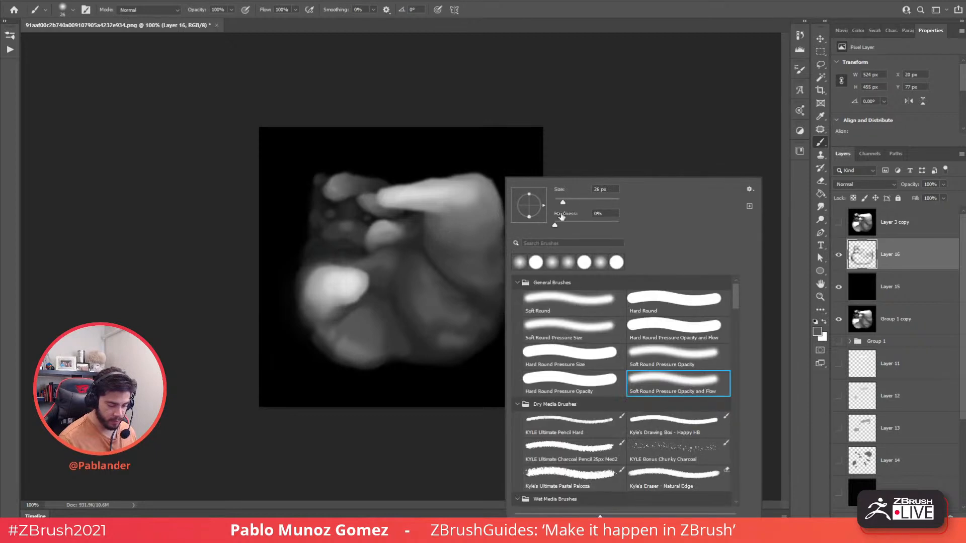
left_click_drag(561, 213, 584, 211)
key("Return")
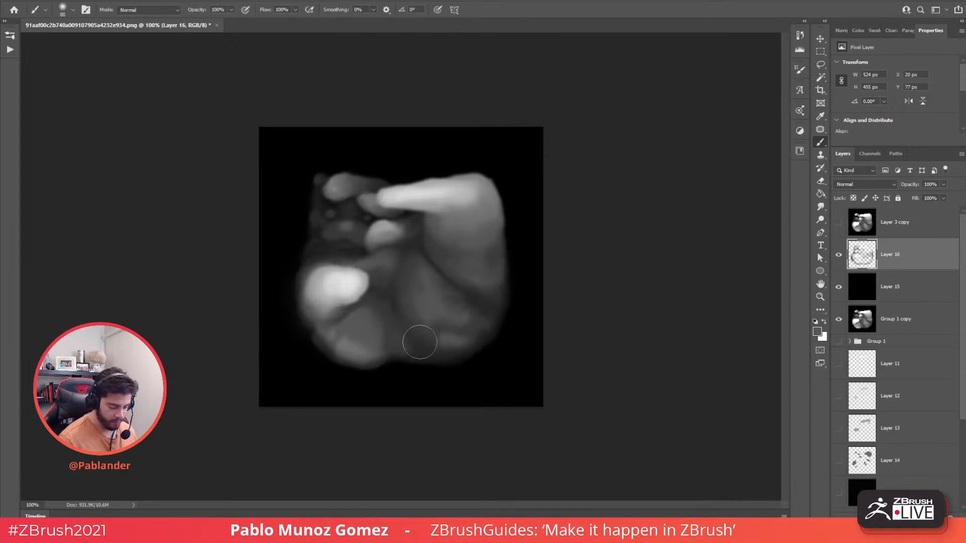
left_click(381, 333, "alt")
left_click(363, 346, "alt")
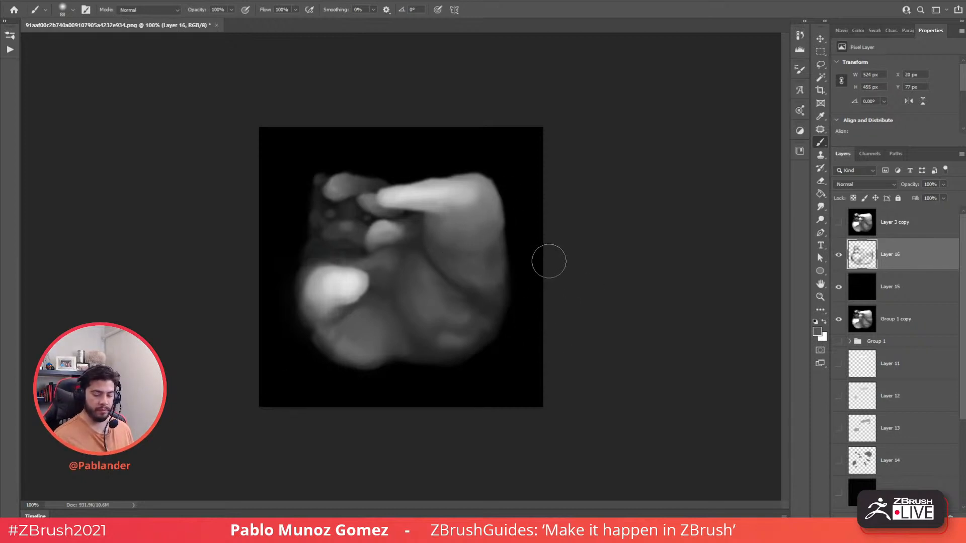
left_click(888, 317, "shift")
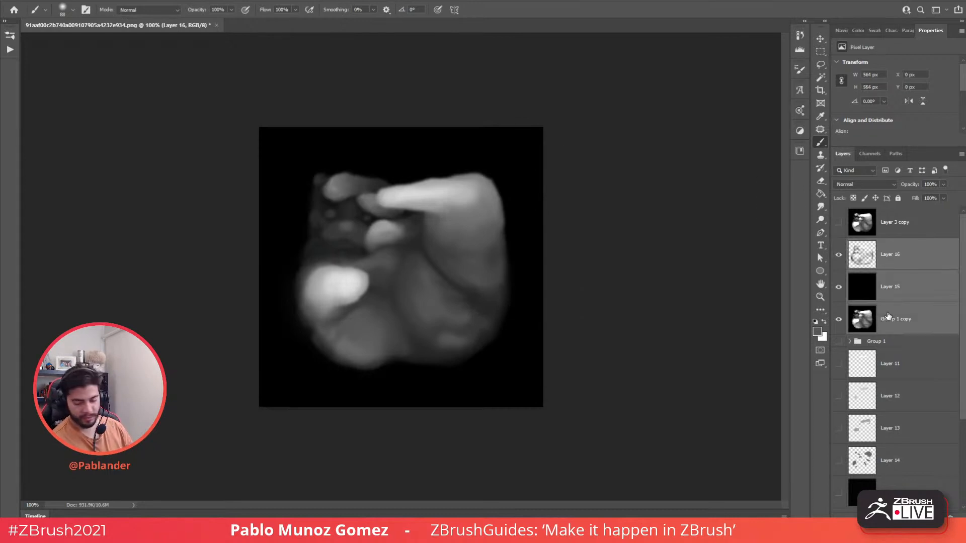
- Merge the selected relief layers into Layer 1 and compare the relief against the cat photo
key("ctrl+e")
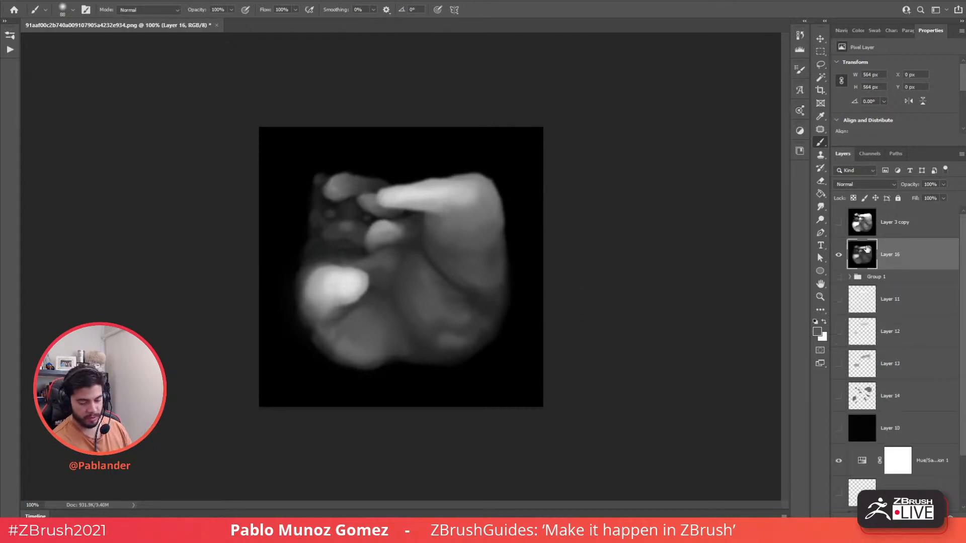
left_click(838, 255)
left_click(838, 255)
left_click(837, 255)
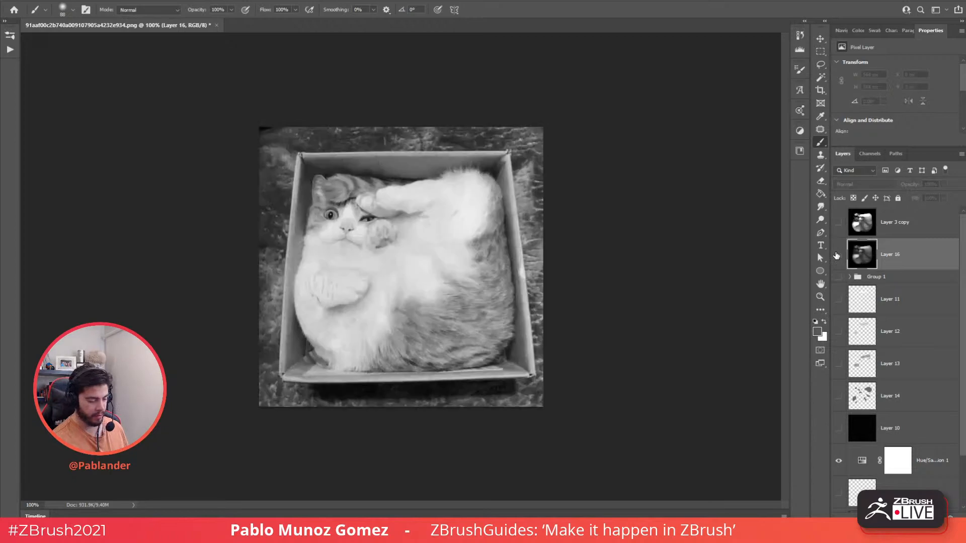
left_click(837, 255)
left_click(838, 255)
left_click(838, 255)
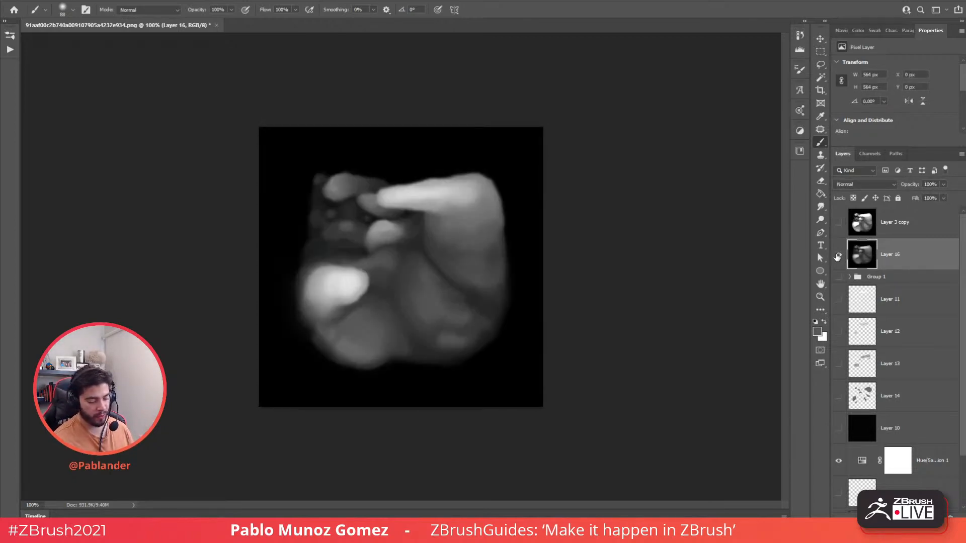
left_click(837, 255)
left_click(837, 255)
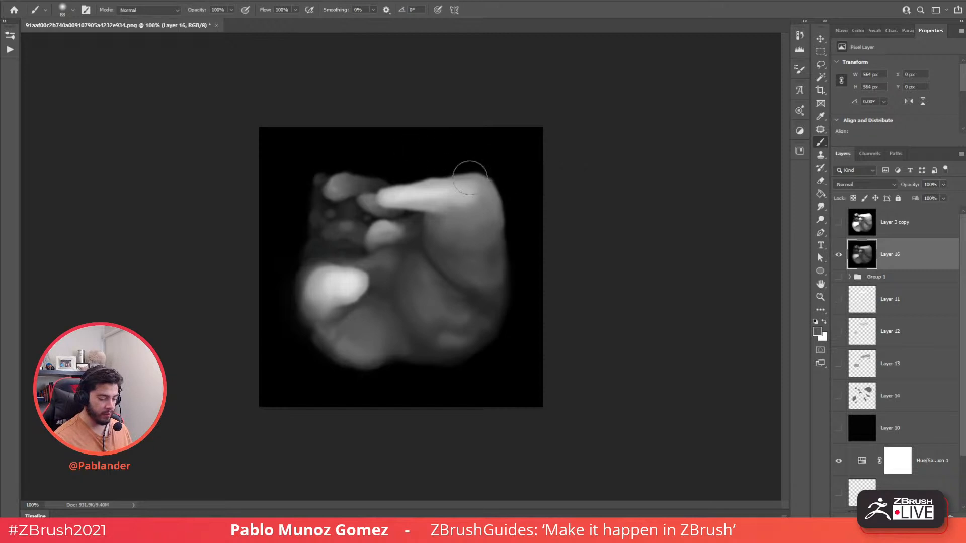
- Save the grayscale alpha as a JPEG, accepting the quality options
left_click(26, 3)
left_click(37, 114)
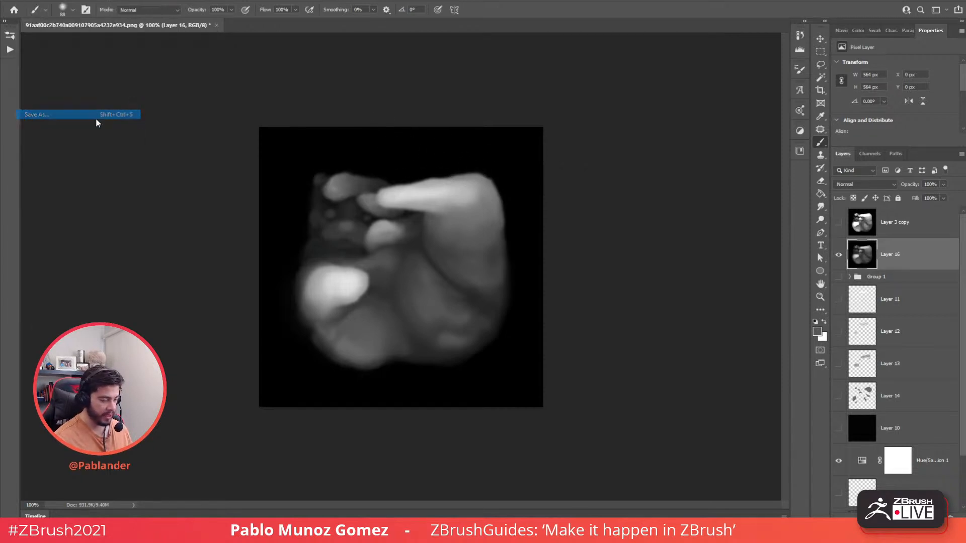
left_click_drag(334, 7, 965, 101)
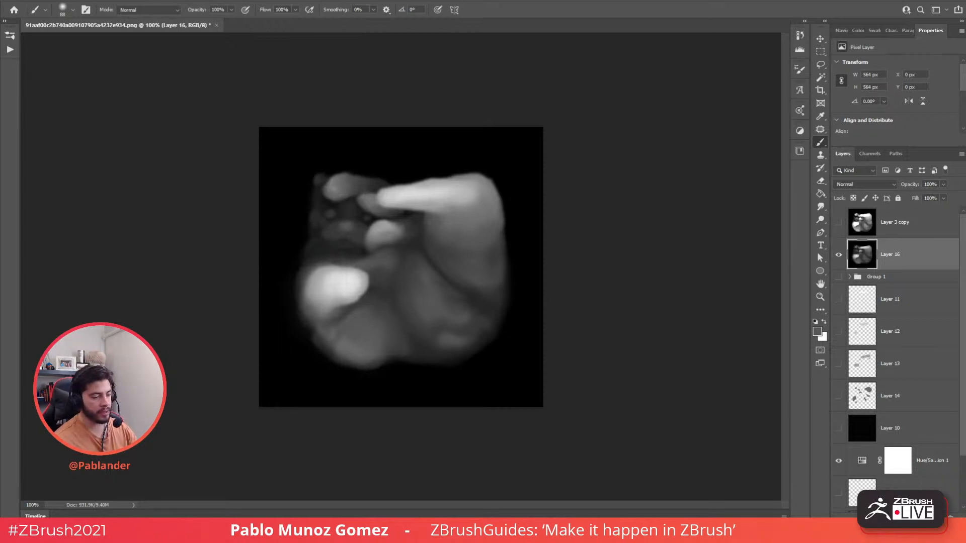
left_click(625, 92)
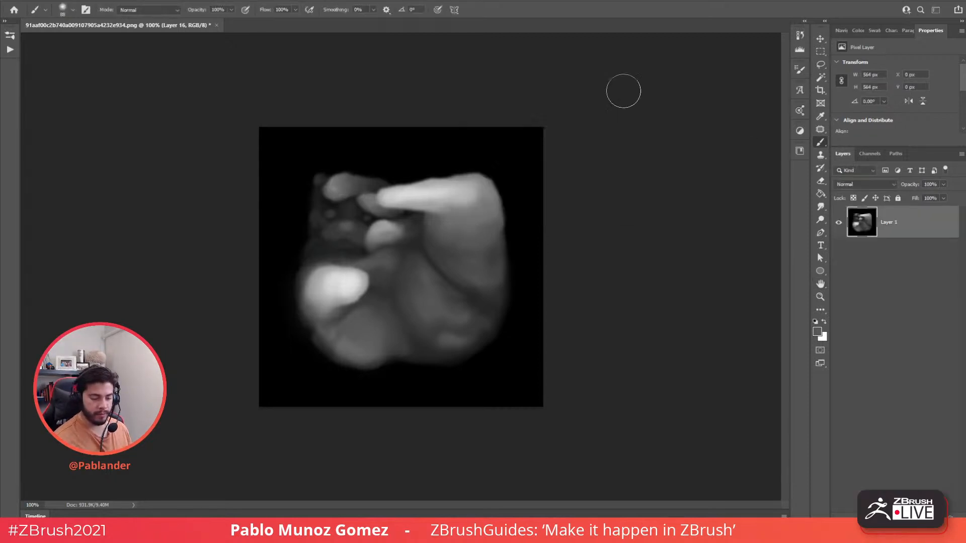
- Dock the Alpha palette in ZBrush's right tray, square up the cube, then bring the YouTube window forward
key("alt+Tab")
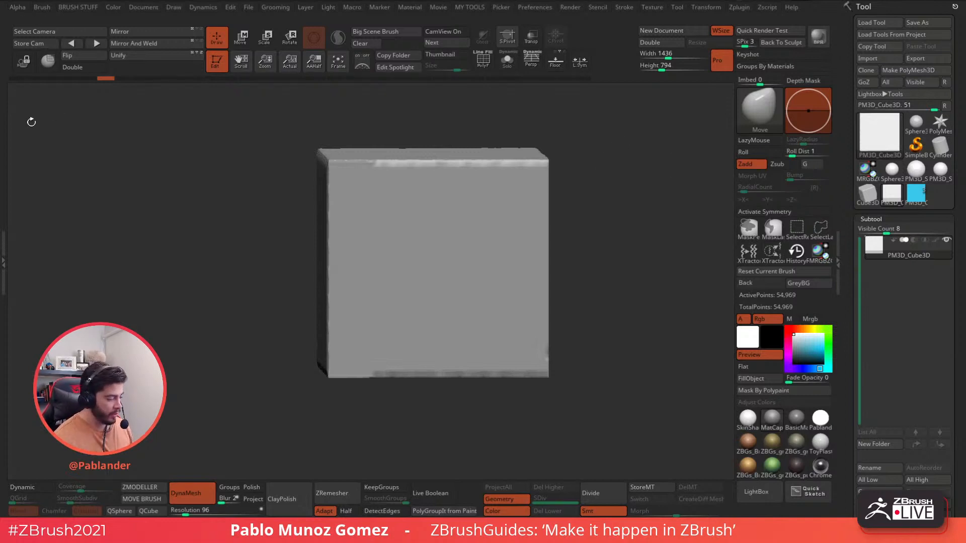
left_click(13, 7)
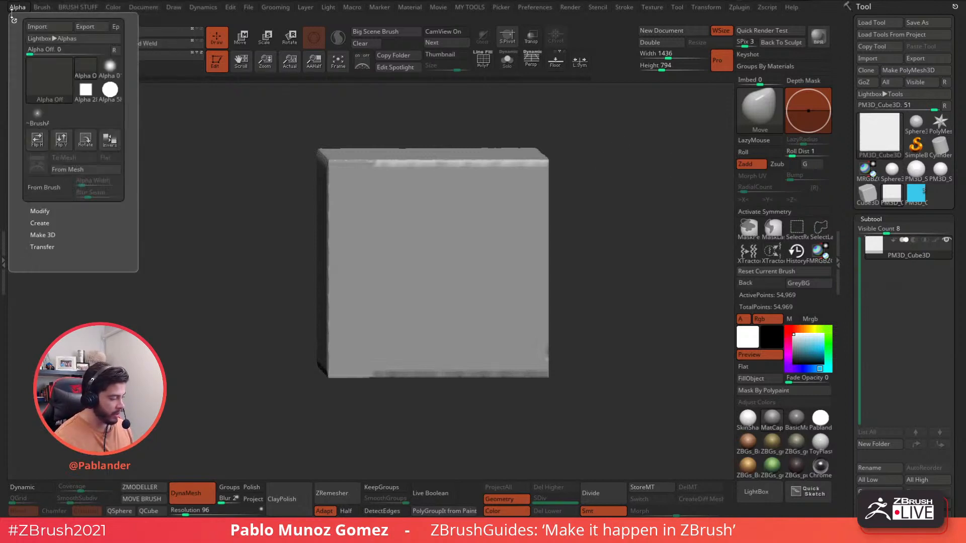
left_click(14, 20)
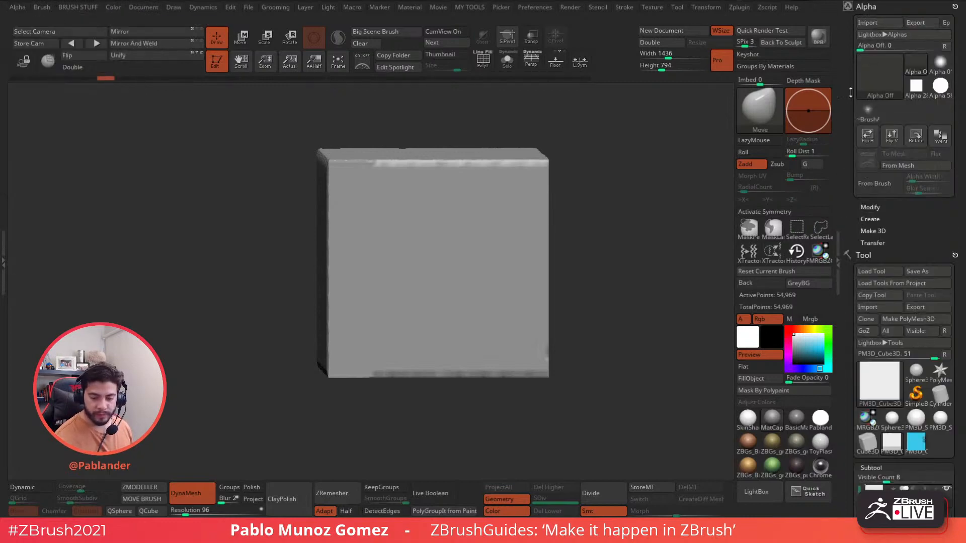
right_click_drag(575, 165, 592, 155)
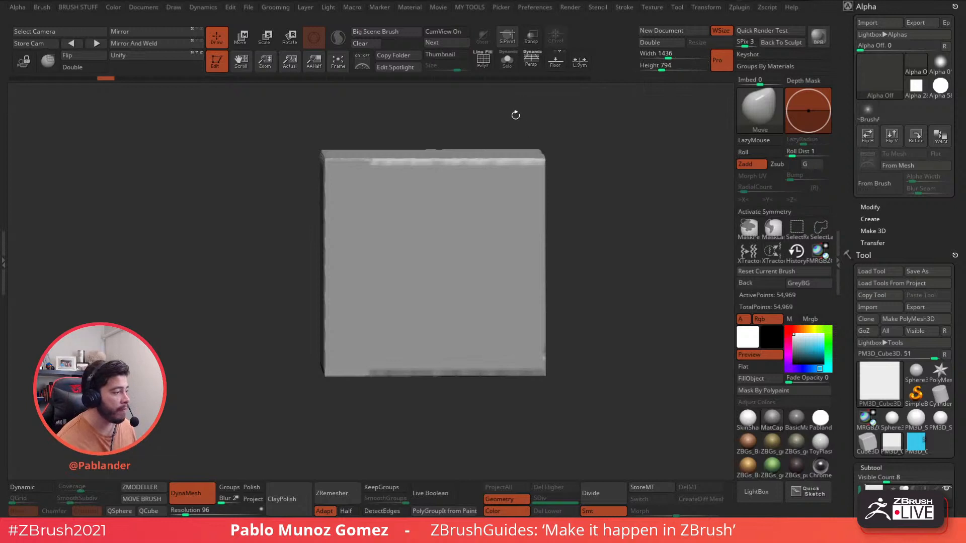
mouse_move(627, 169)
left_mouse_down()
mouse_move(616, 151)
mouse_move(630, 170)
left_mouse_up()
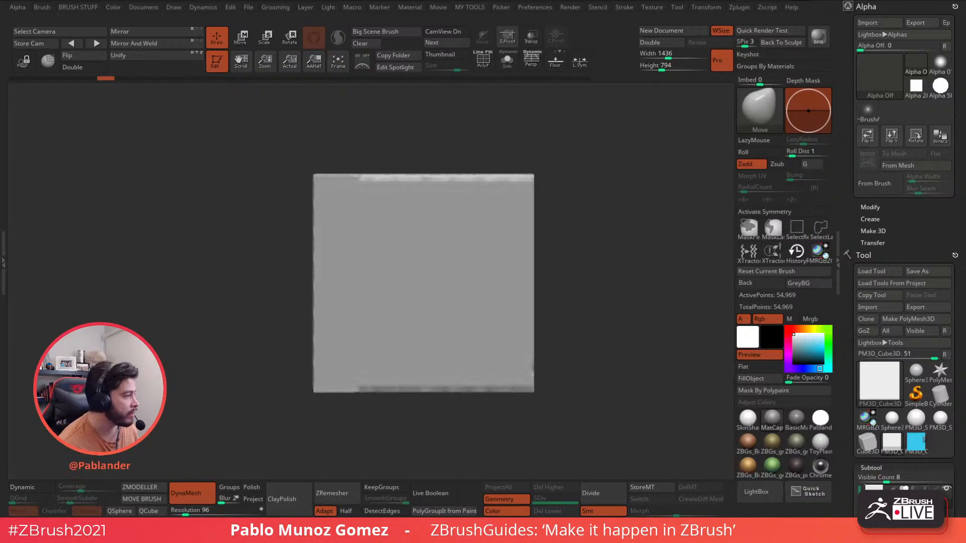
left_click_drag(0, 342, 400, 0)
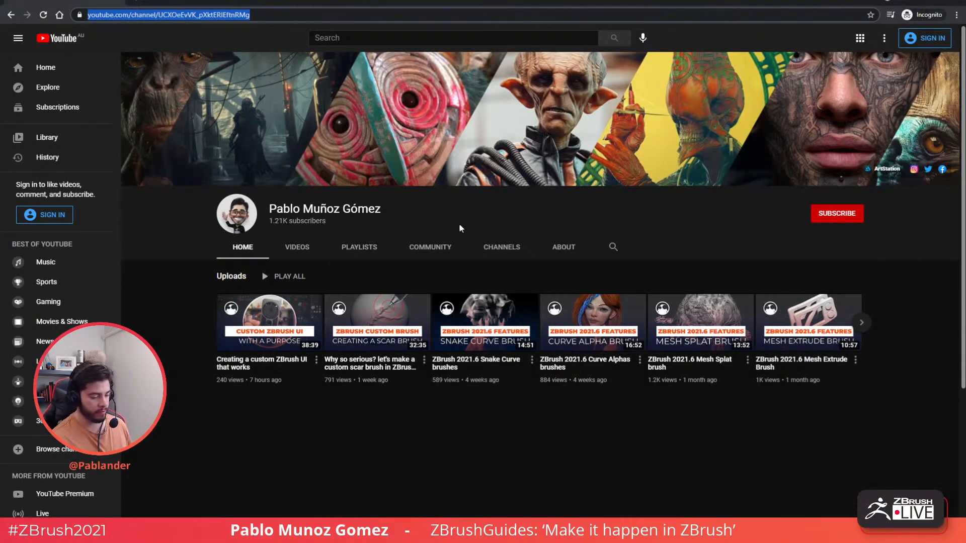
- Play the first Uploads video, 'Creating a custom ZBrush UI that works', read its full description, then minimize the browser
left_click(336, 458)
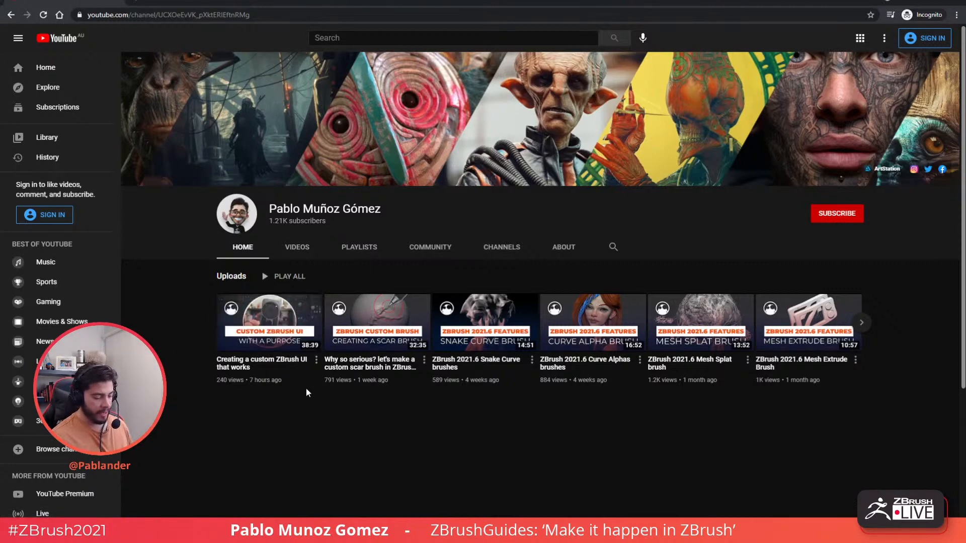
mouse_move(301, 388)
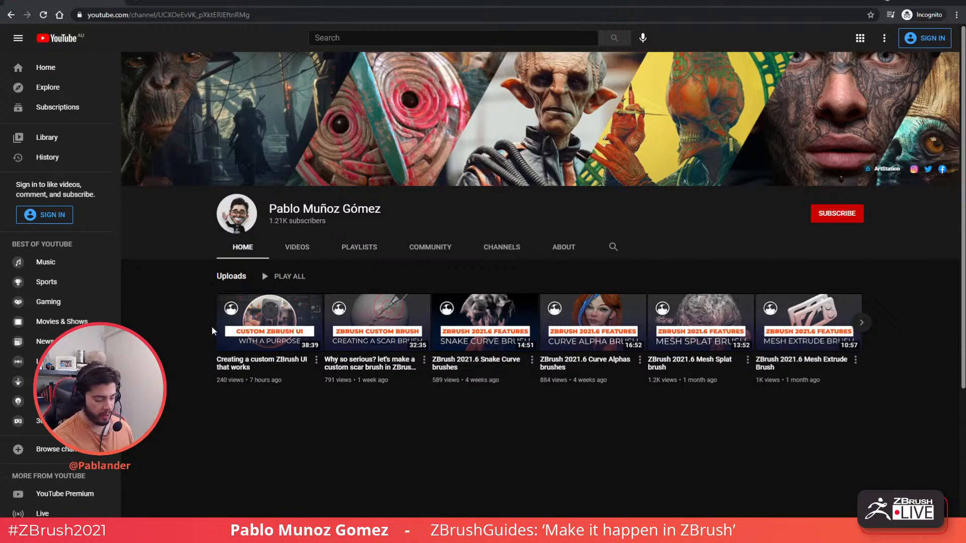
left_click(312, 309)
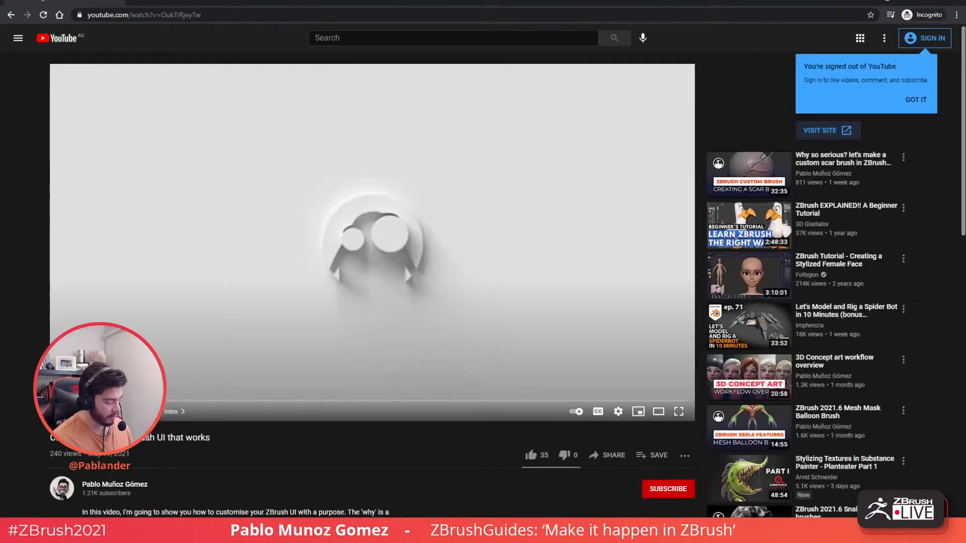
scroll(248, 302, "down", 7)
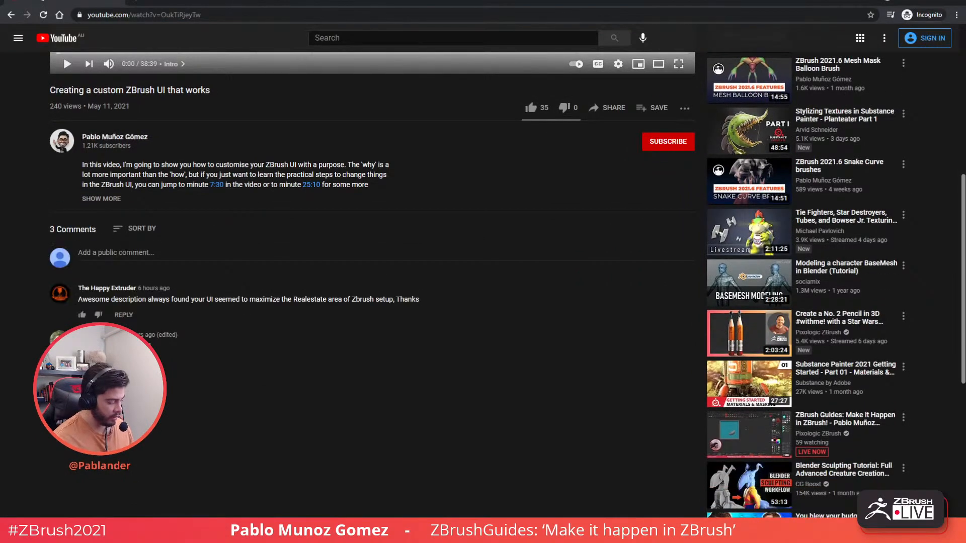
left_click(101, 199)
scroll(288, 228, "down", 3)
scroll(302, 225, "up", 2)
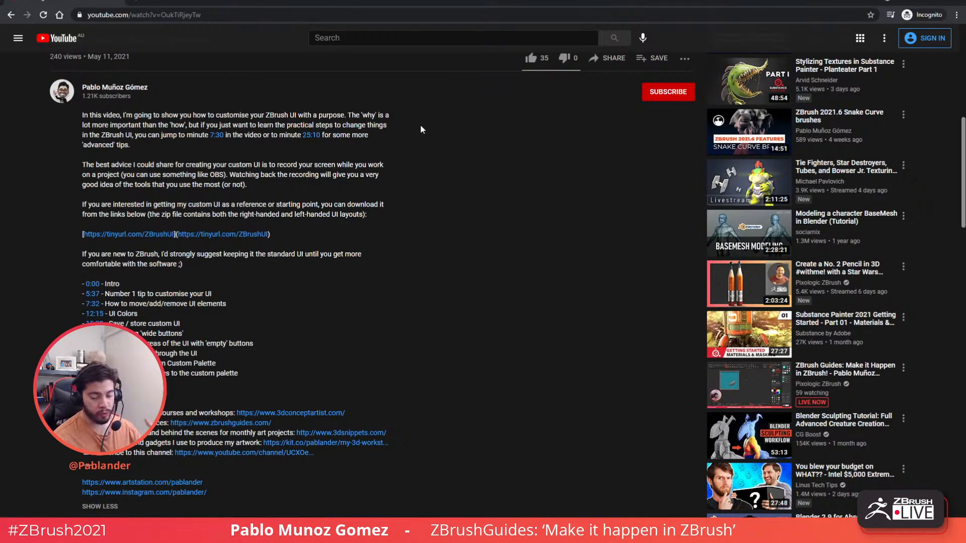
left_click(908, 4)
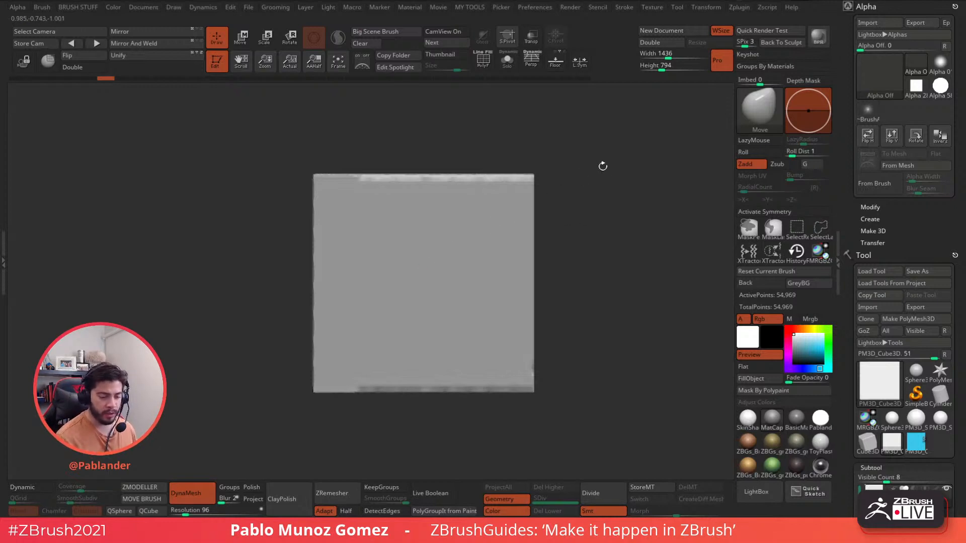
key("b")
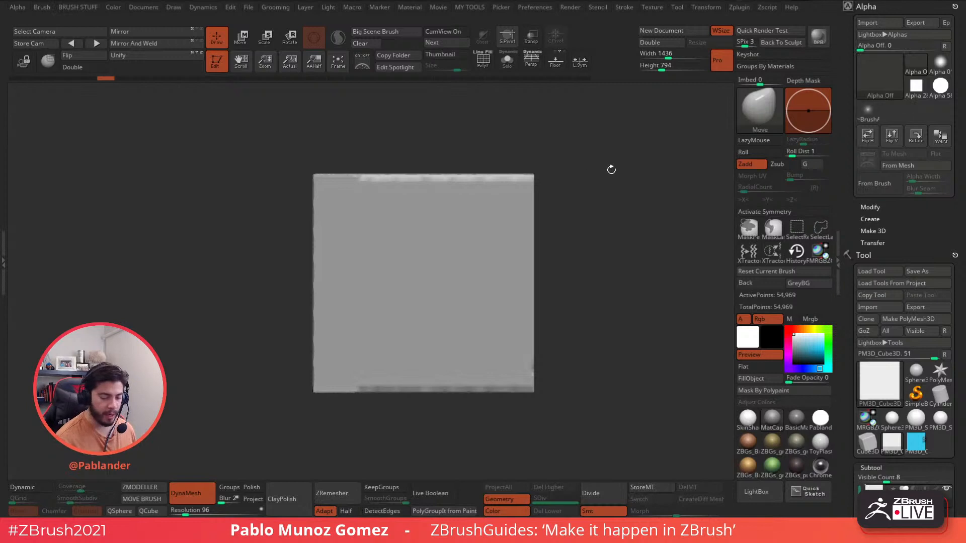
left_click_drag(607, 217, 589, 219, "alt")
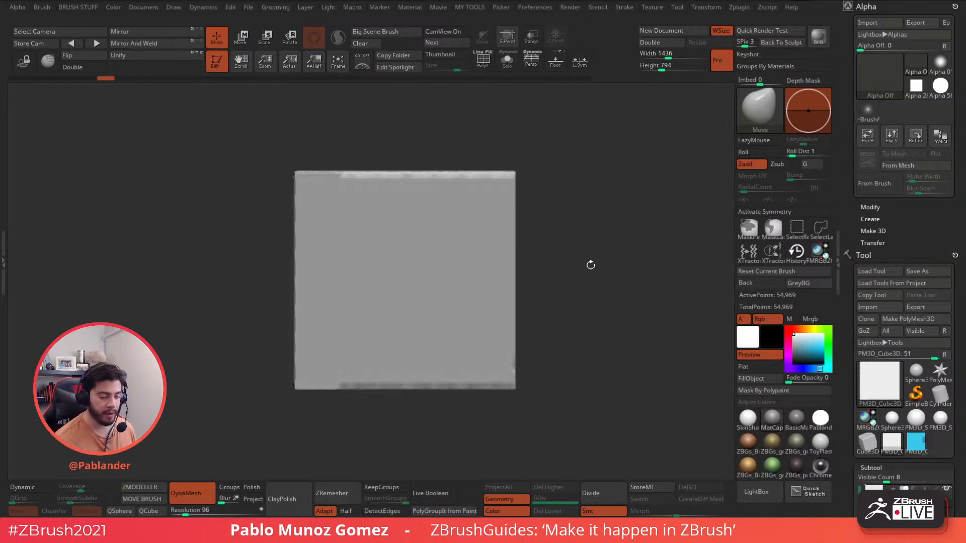
left_click_drag(625, 198, 607, 194)
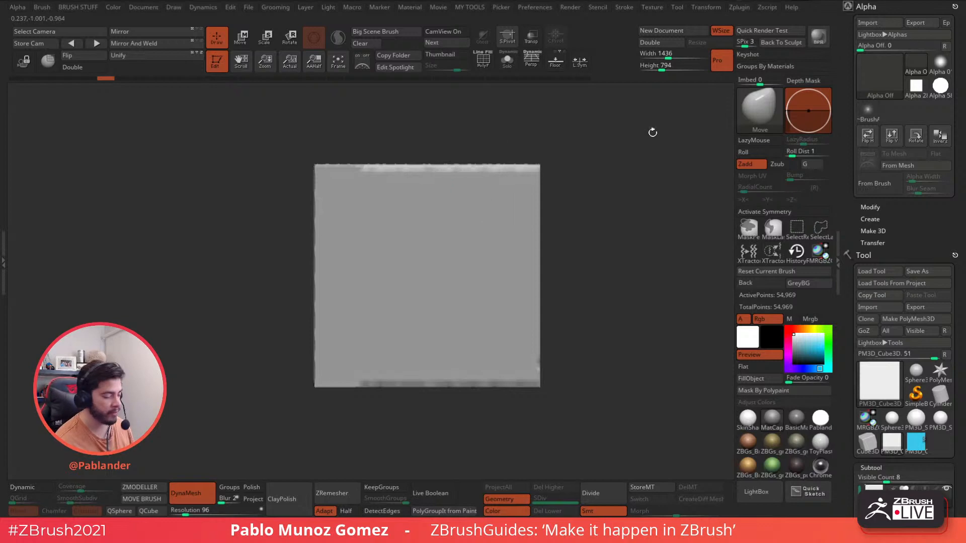
left_click_drag(614, 194, 618, 167)
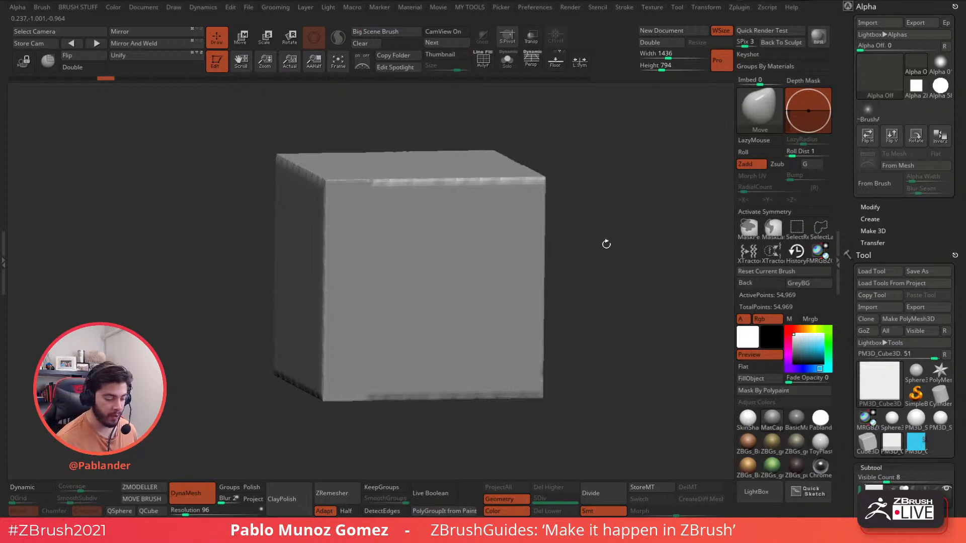
left_click_drag(608, 246, 634, 218)
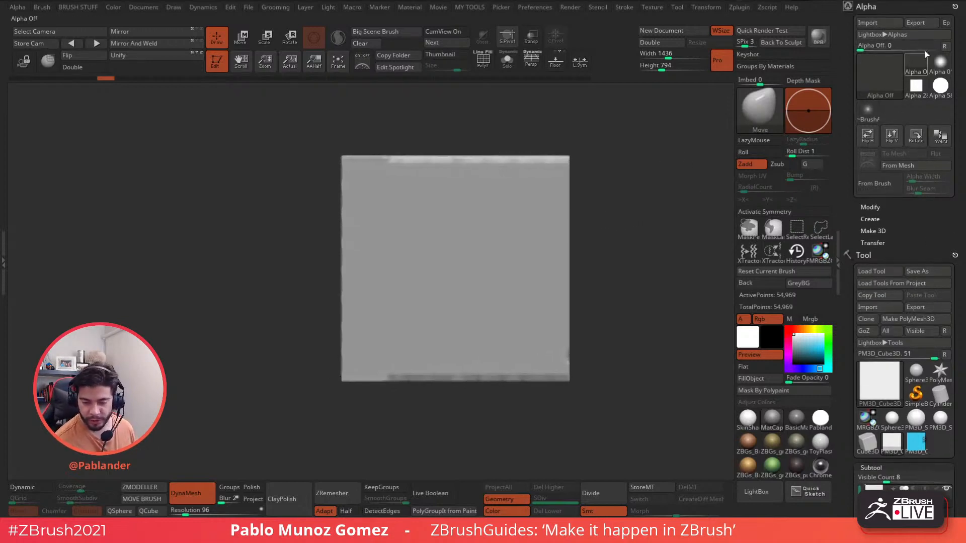
- Import the cattest image as a 564×564 alpha, then switch back to the Standard brush with Alpha Off
left_click(897, 25)
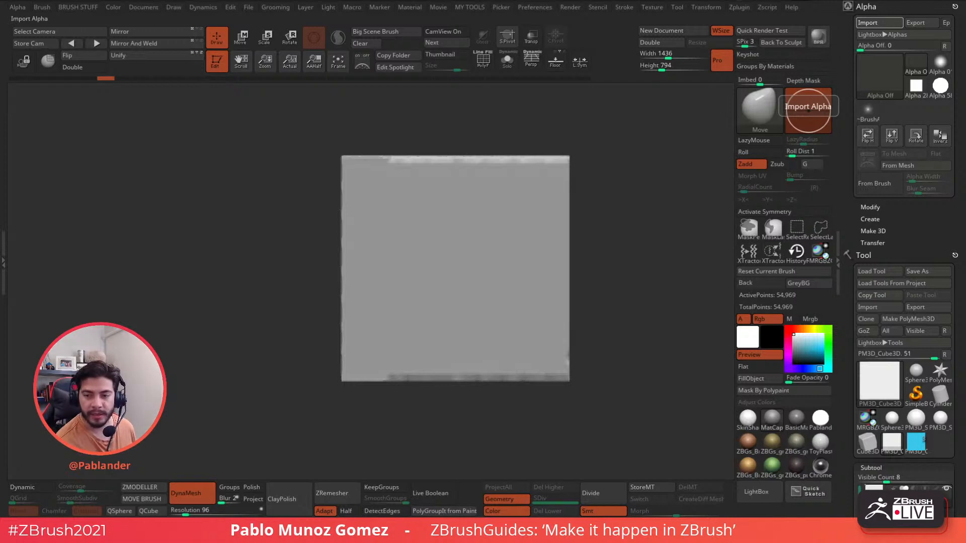
mouse_move(883, 86)
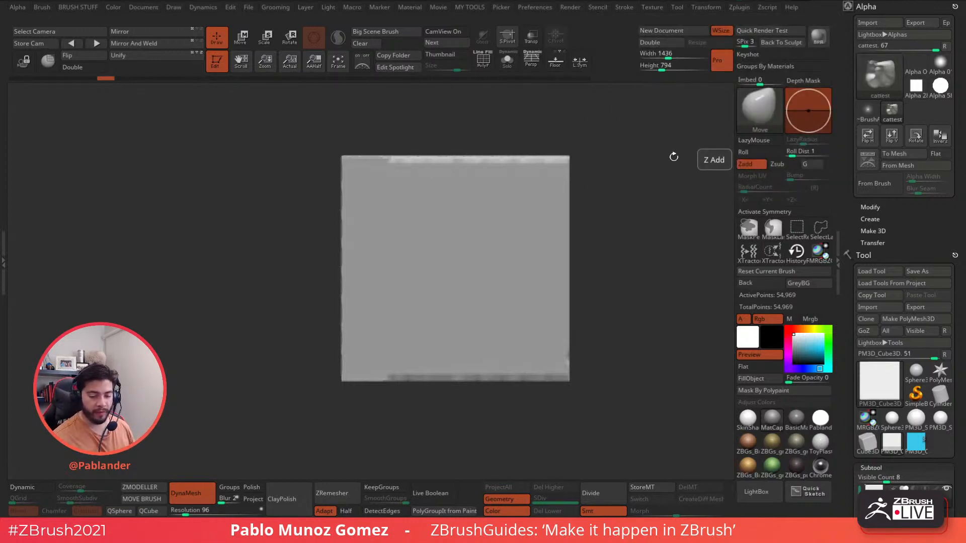
key("b")
key("s")
key("t")
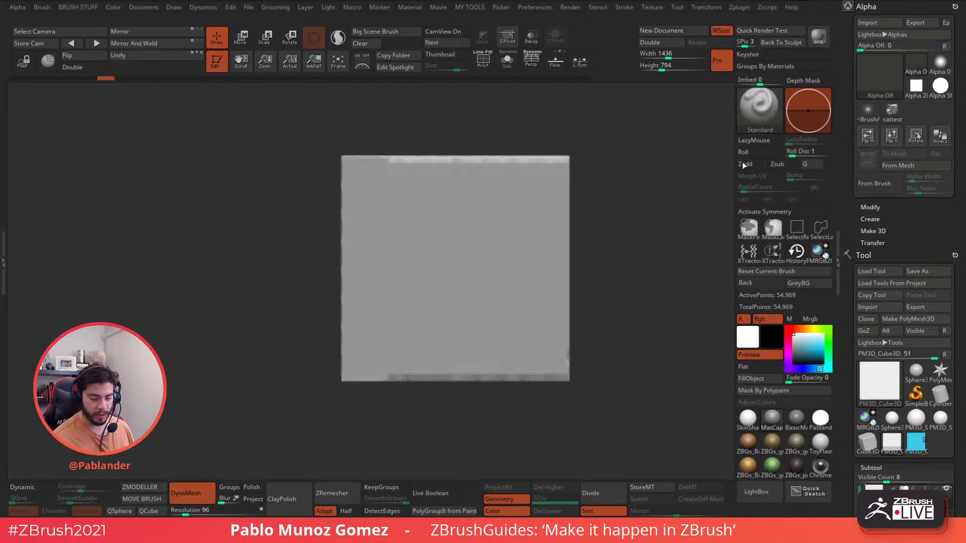
- Give the brush the cattest alpha and the DragRect stroke type
left_click(787, 271)
key("space")
left_click(596, 183)
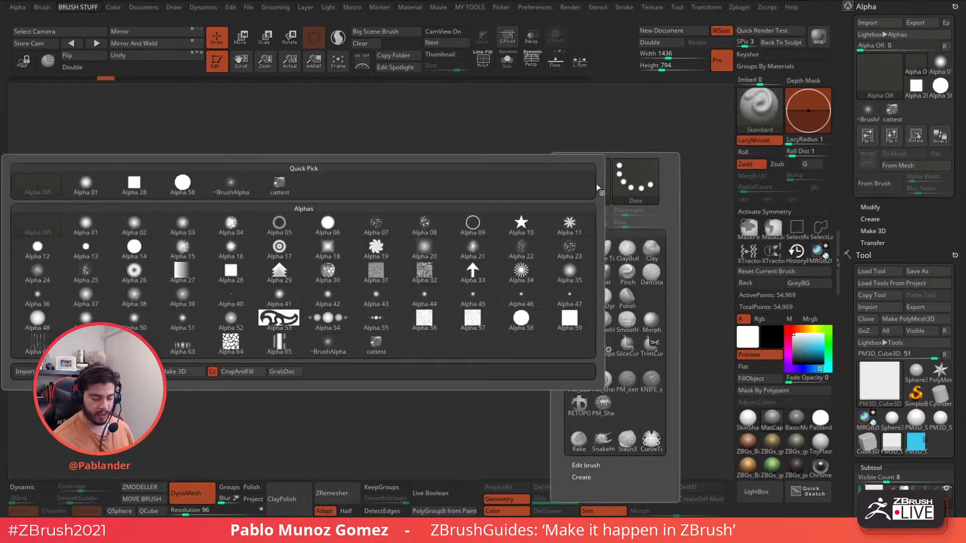
left_click(284, 187)
key("space")
left_click(582, 214)
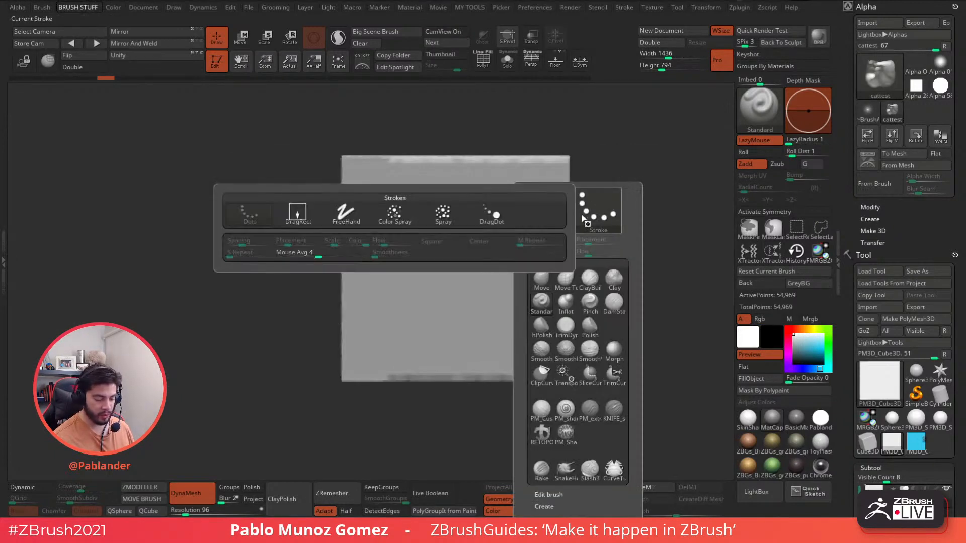
left_click(298, 213)
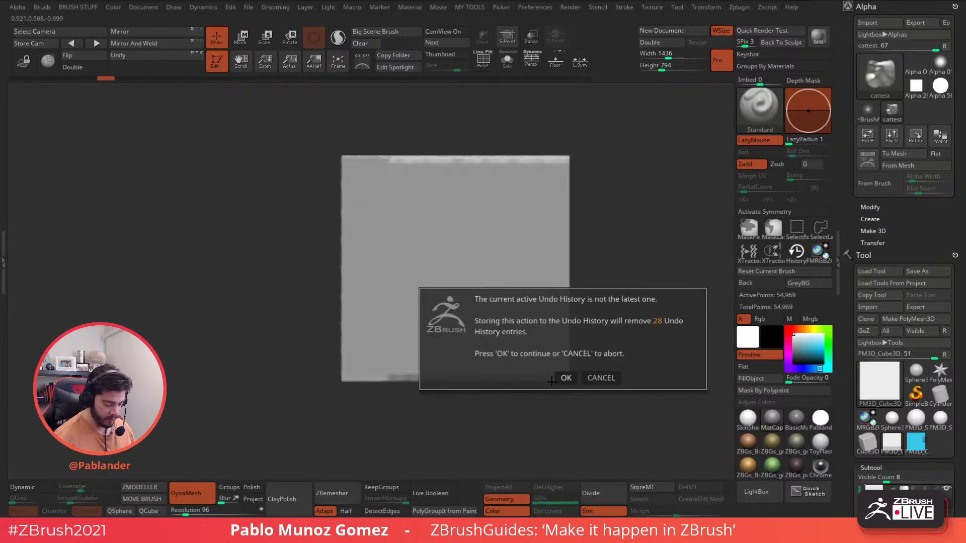
- Remesh the cube with DynaMesh at resolution 496, giving 1.461 million points
left_click(563, 377)
left_click_drag(208, 516, 213, 515)
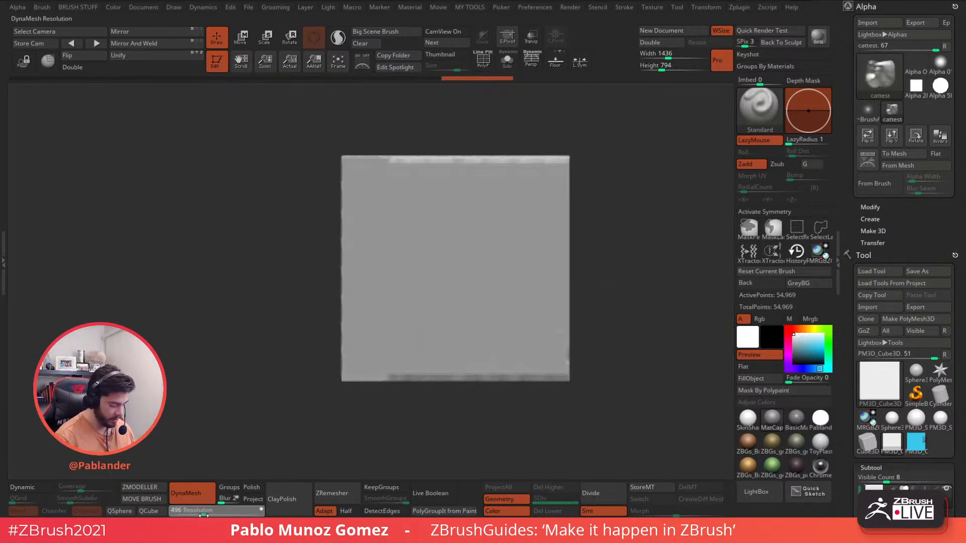
key("ctrl")
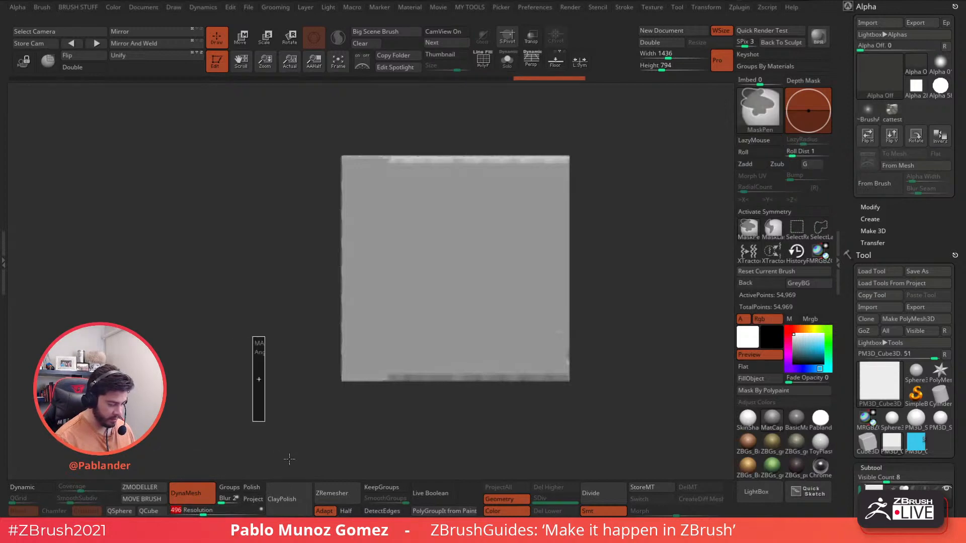
left_click_drag(663, 300, 644, 292, "alt")
left_click_drag(893, 262, 893, 50)
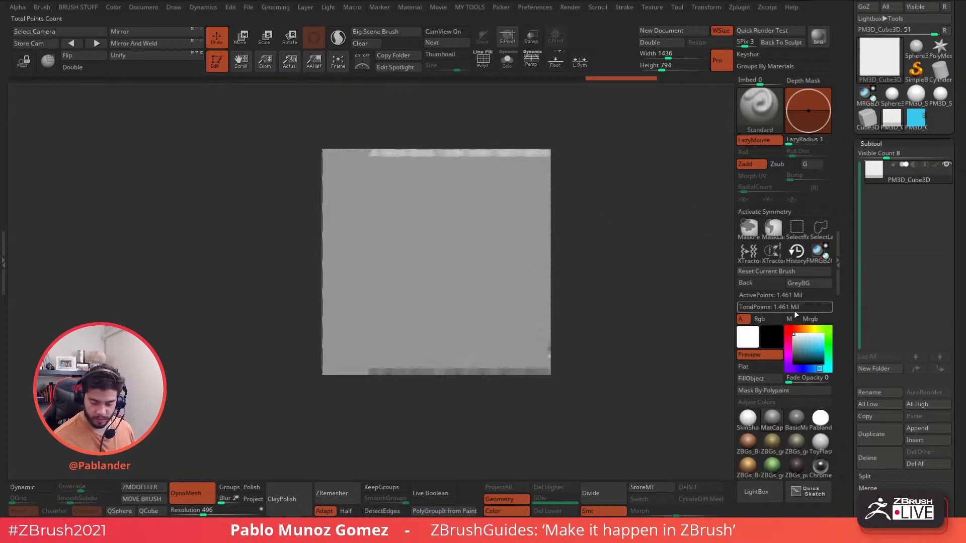
- Stamp the cattest relief onto a cube face, inspect it, then undo the stamp
key("space")
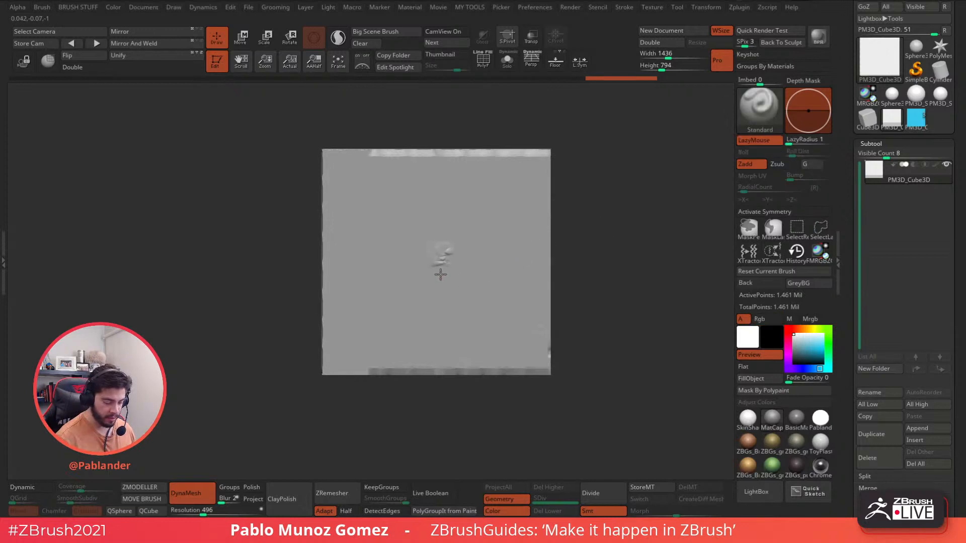
mouse_move(440, 274)
left_mouse_down()
mouse_move(450, 254)
mouse_move(487, 263)
mouse_move(411, 129)
mouse_move(425, 107)
left_mouse_up()
left_click_drag(617, 248, 619, 248)
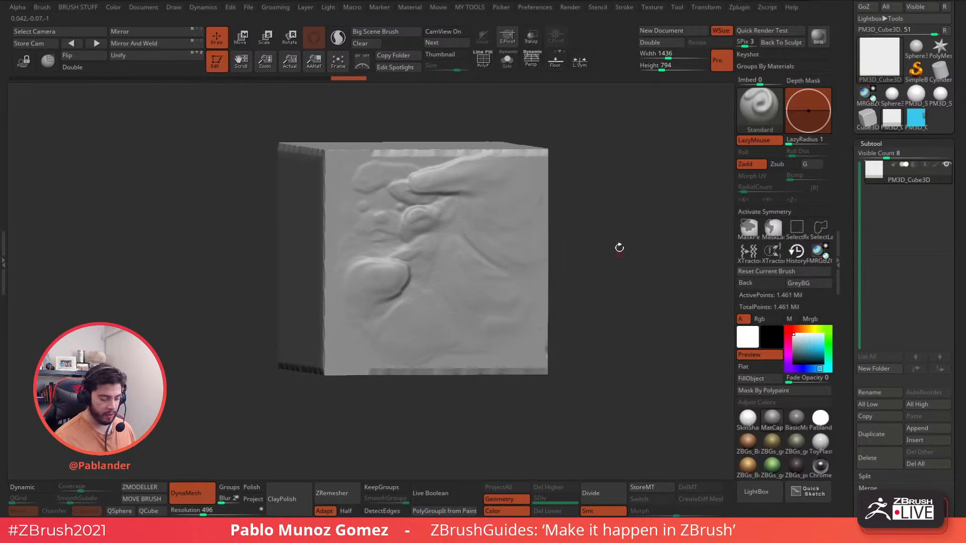
key("ctrl+z")
- Restamp the cattest relief and turn the cube to a plain face square-on
key("space")
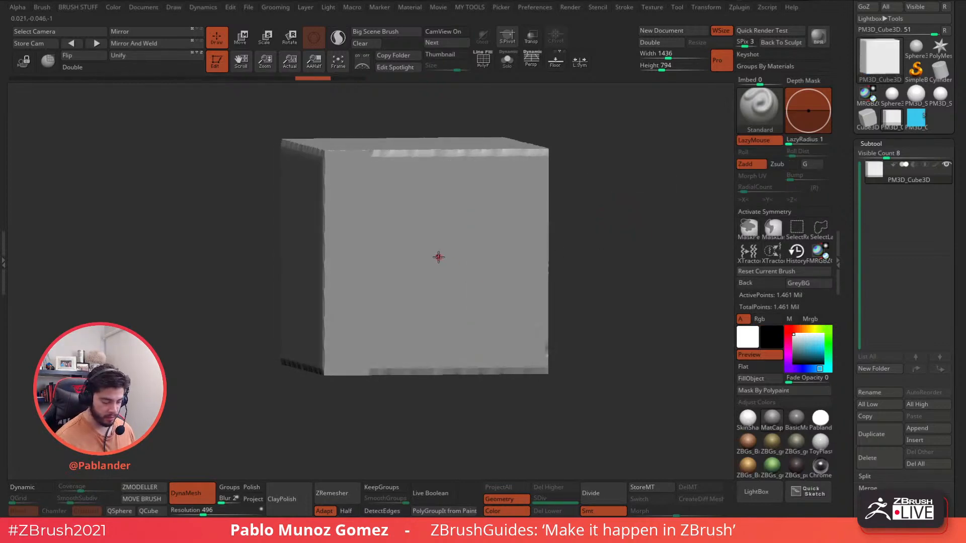
mouse_move(438, 256)
left_mouse_down()
mouse_move(458, 243)
mouse_move(467, 211)
mouse_move(427, 121)
mouse_move(431, 106)
left_mouse_up()
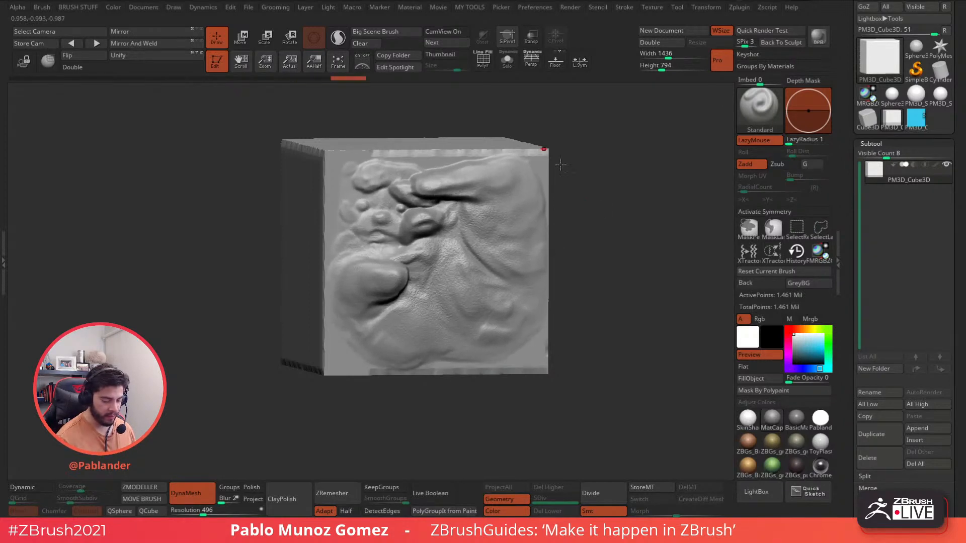
left_click_drag(561, 164, 610, 220, "shift")
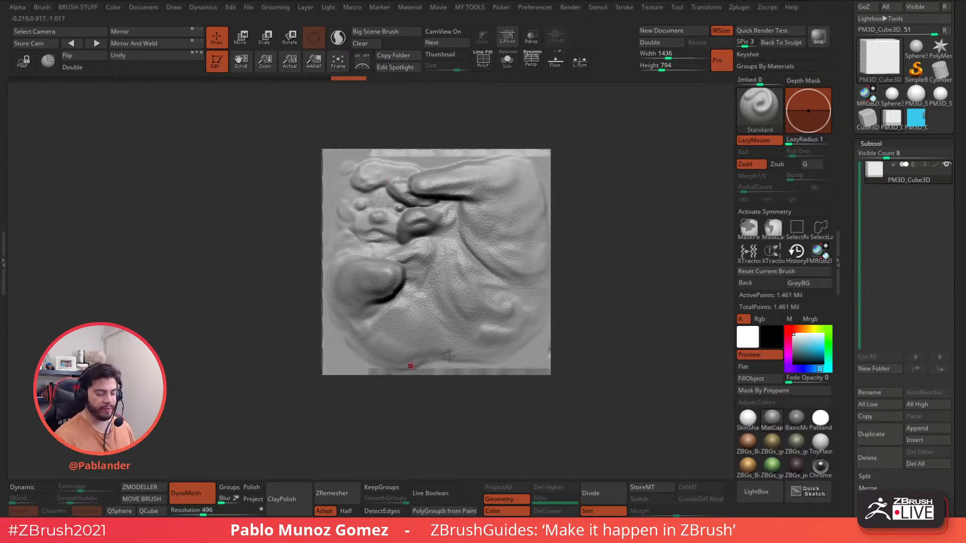
mouse_move(590, 295)
left_mouse_down()
mouse_move(621, 305)
mouse_move(543, 226)
mouse_move(438, 287)
mouse_move(471, 170)
mouse_move(524, 161)
mouse_move(578, 269)
mouse_move(614, 257)
mouse_move(595, 248)
left_mouse_up()
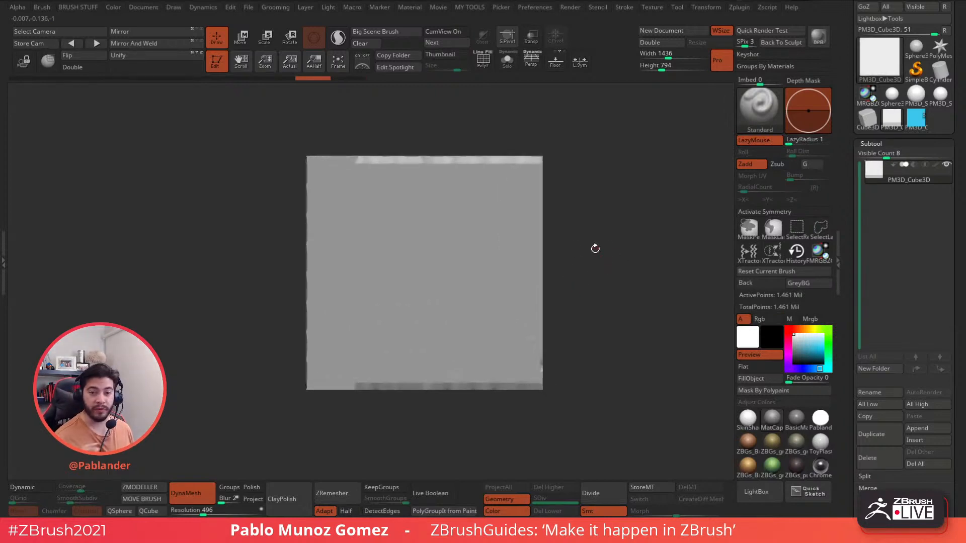
- Convert the current alpha to a 3D mesh with Make 3D > To Mesh, viewed from the front
left_click_drag(957, 93, 954, 289)
left_click_drag(952, 67, 948, 190)
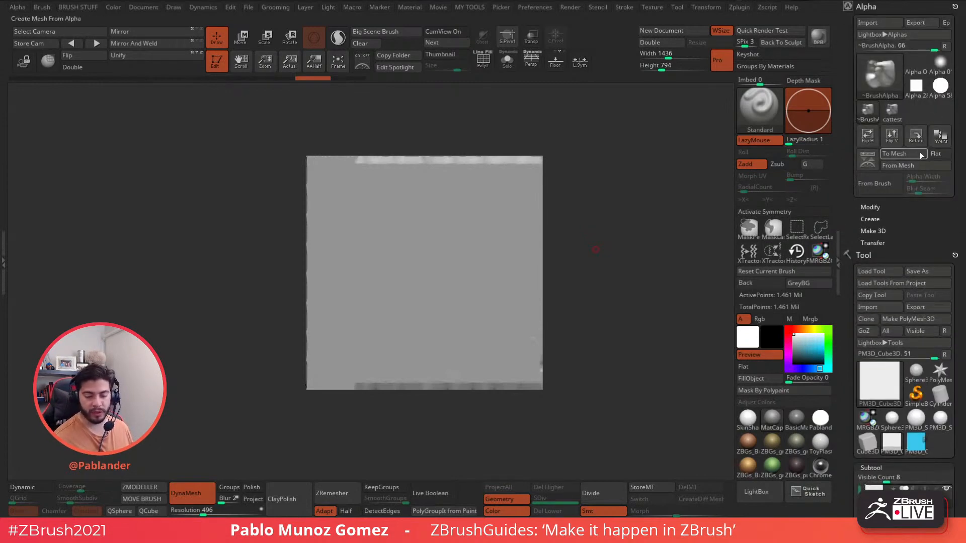
mouse_move(877, 74)
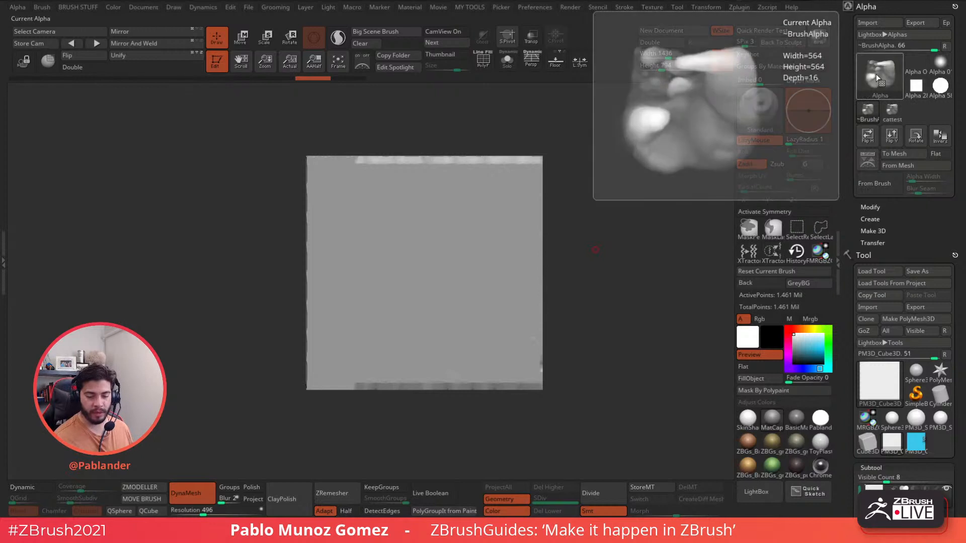
left_click(908, 156)
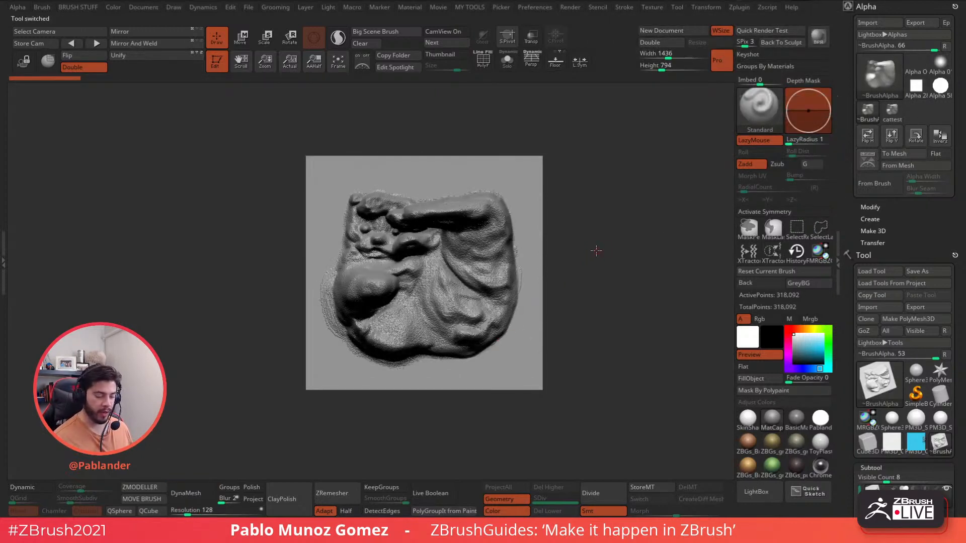
left_click_drag(596, 251, 609, 233)
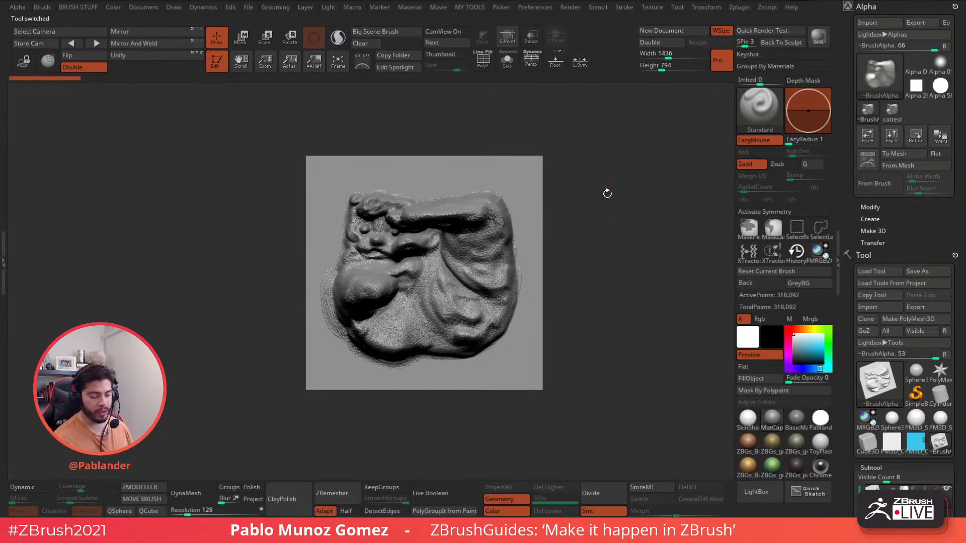
left_click_drag(607, 193, 606, 206, "shift")
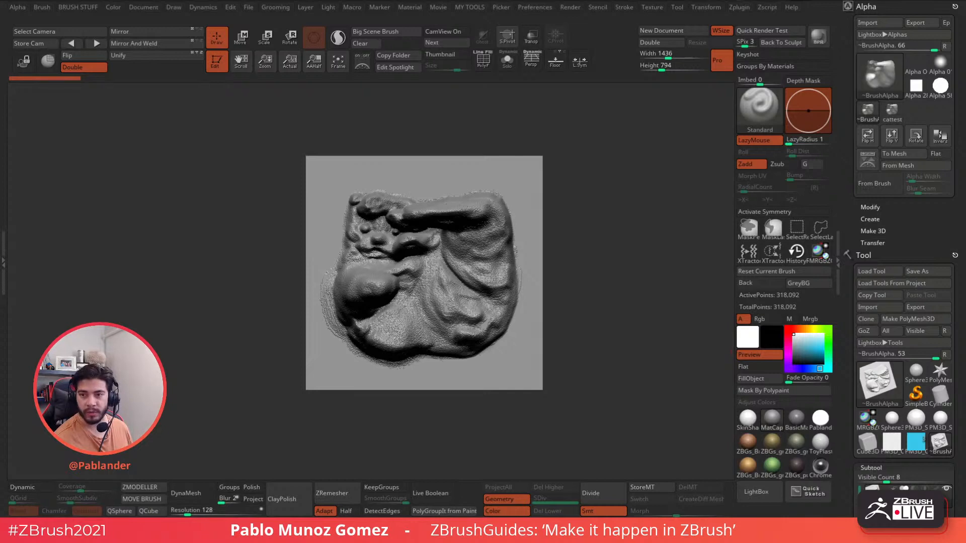
- Circle the relief's top ridge with a white highlighter screen note
mouse_move(965, 231)
left_mouse_down()
mouse_move(804, 171)
mouse_move(714, 86)
left_mouse_up()
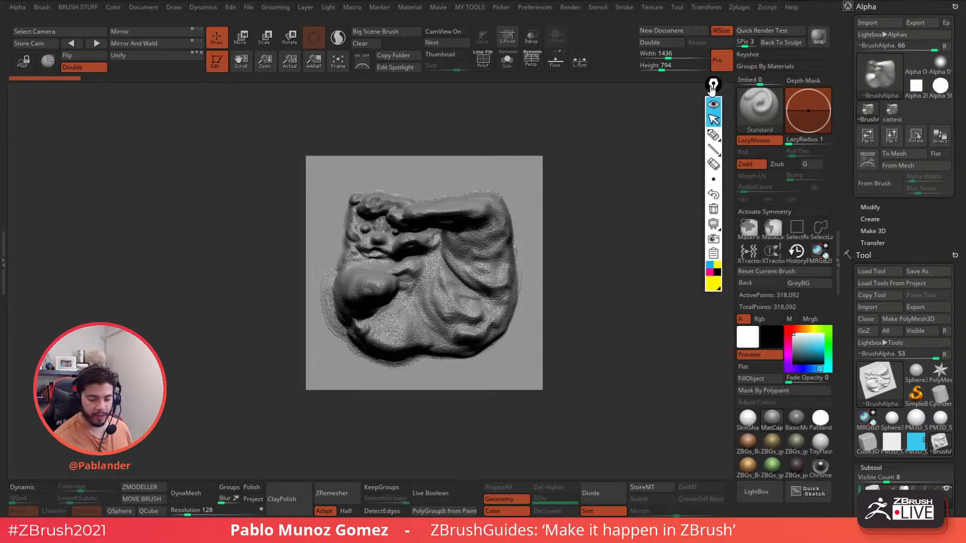
left_click(716, 134)
left_click(716, 285)
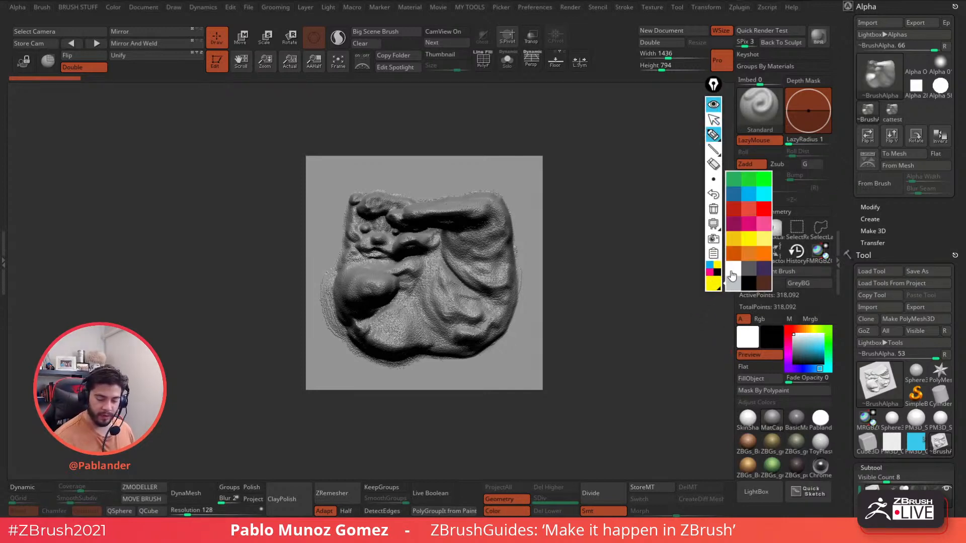
left_click(732, 275)
mouse_move(448, 207)
left_mouse_down()
mouse_move(424, 212)
mouse_move(483, 203)
mouse_move(426, 211)
left_mouse_up()
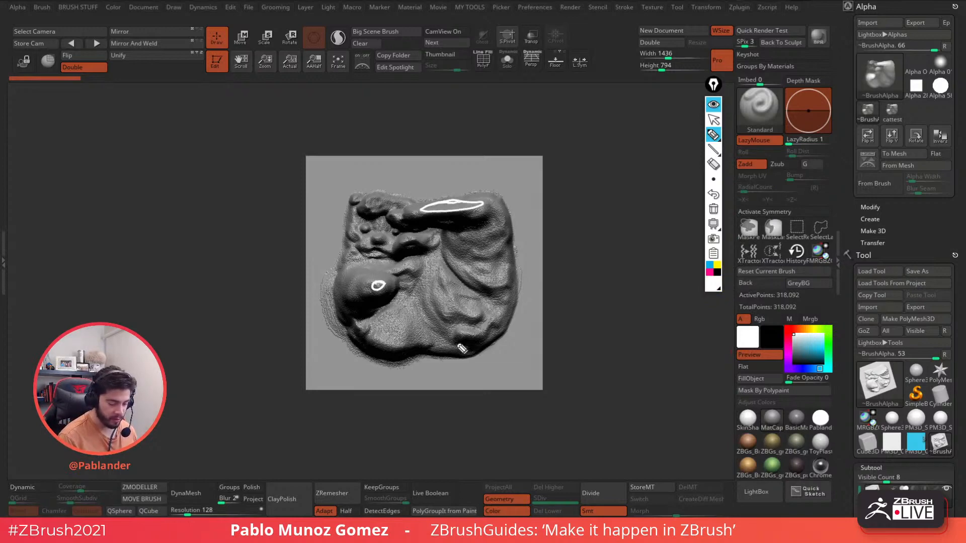
- Mark the relief's edges, upper right shapes and ball with black and light screen notes
left_click(718, 273)
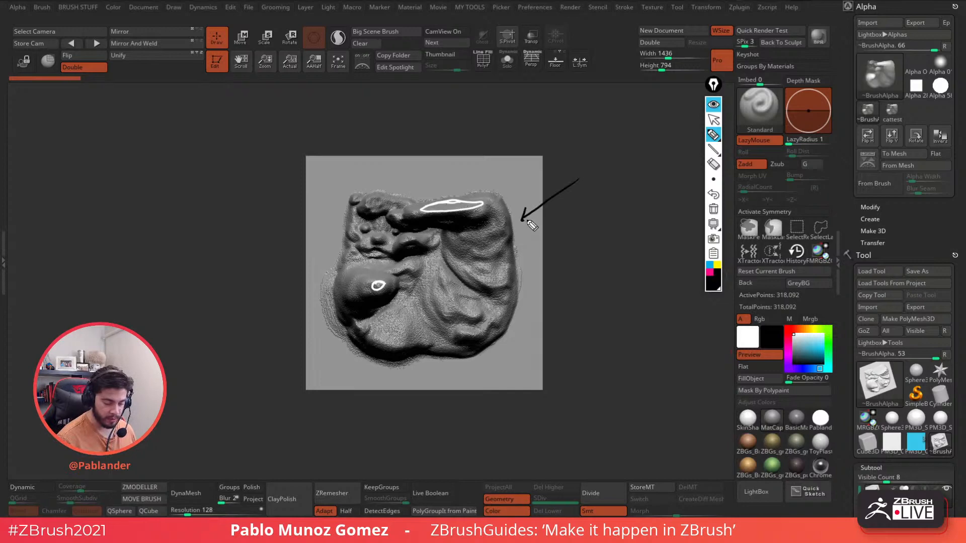
mouse_move(315, 179)
left_mouse_down()
mouse_move(521, 166)
mouse_move(541, 221)
mouse_move(541, 319)
mouse_move(496, 394)
mouse_move(391, 388)
mouse_move(311, 347)
mouse_move(329, 153)
left_mouse_up()
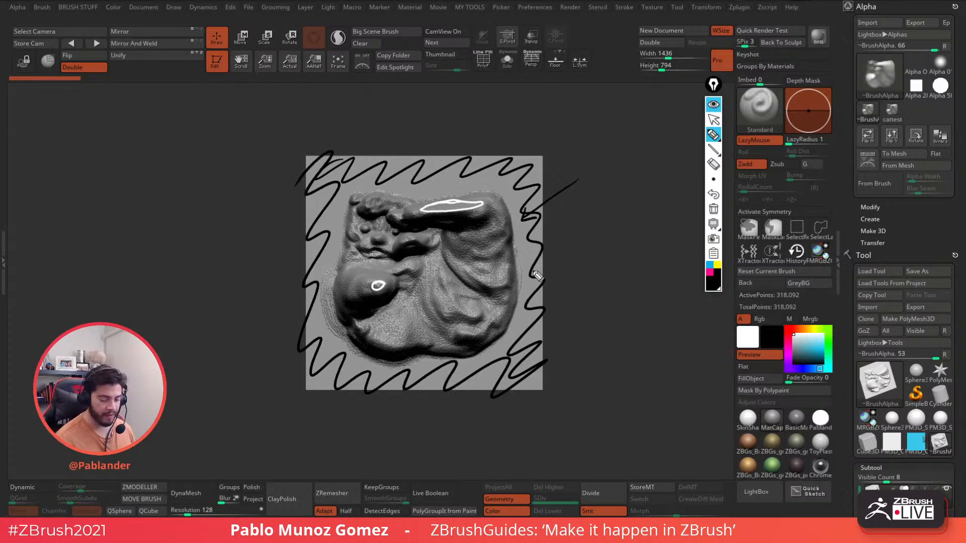
left_click(713, 282)
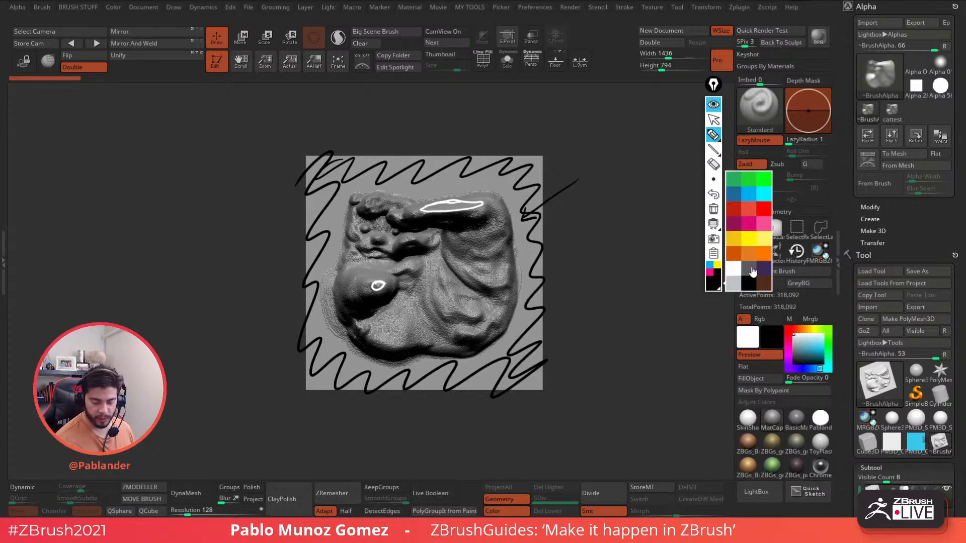
left_click(734, 284)
mouse_move(495, 213)
left_mouse_down()
mouse_move(437, 231)
mouse_move(453, 230)
mouse_move(498, 272)
left_mouse_up()
mouse_move(367, 314)
left_mouse_down()
mouse_move(392, 297)
mouse_move(354, 282)
left_mouse_up()
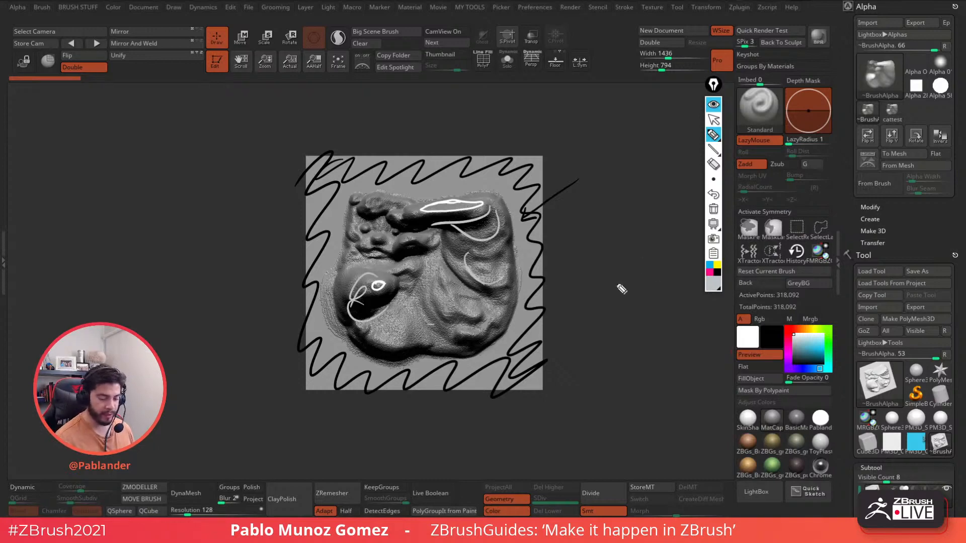
- Clear all screen notes, rotate the relief plane and switch to Move mode
left_click(713, 104)
mouse_move(597, 206)
left_mouse_down()
mouse_move(639, 198)
mouse_move(612, 235)
mouse_move(556, 216)
mouse_move(602, 211)
left_mouse_up()
left_click(243, 38)
- Compress the relief's depth with the gizmo's scale handle, ending in a front view
left_click_drag(541, 194, 588, 236)
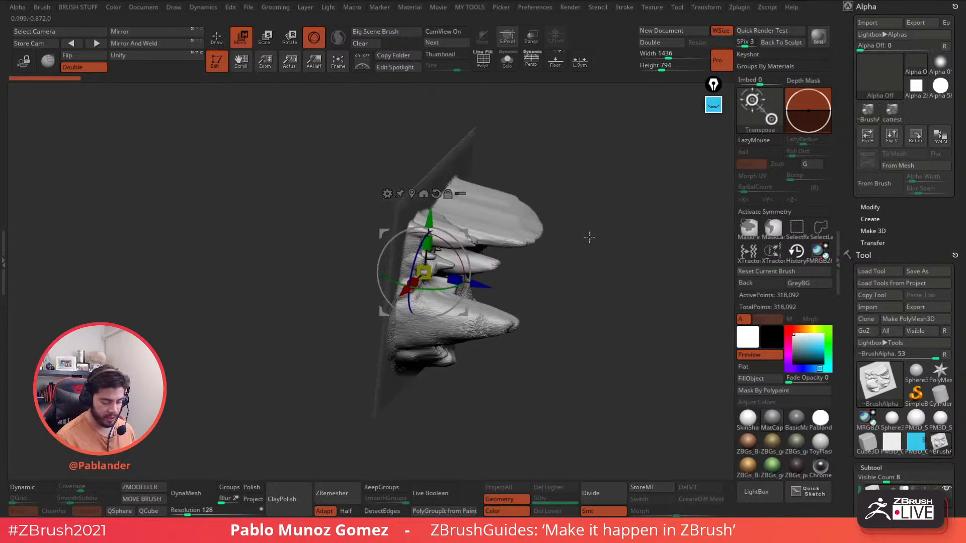
left_click_drag(406, 288, 412, 281)
left_click_drag(565, 202, 584, 224)
key("q")
mouse_move(381, 143)
left_mouse_down()
mouse_move(594, 241)
mouse_move(571, 191)
left_mouse_up()
key("w")
left_click_drag(425, 255, 422, 263)
left_click_drag(560, 169, 555, 230)
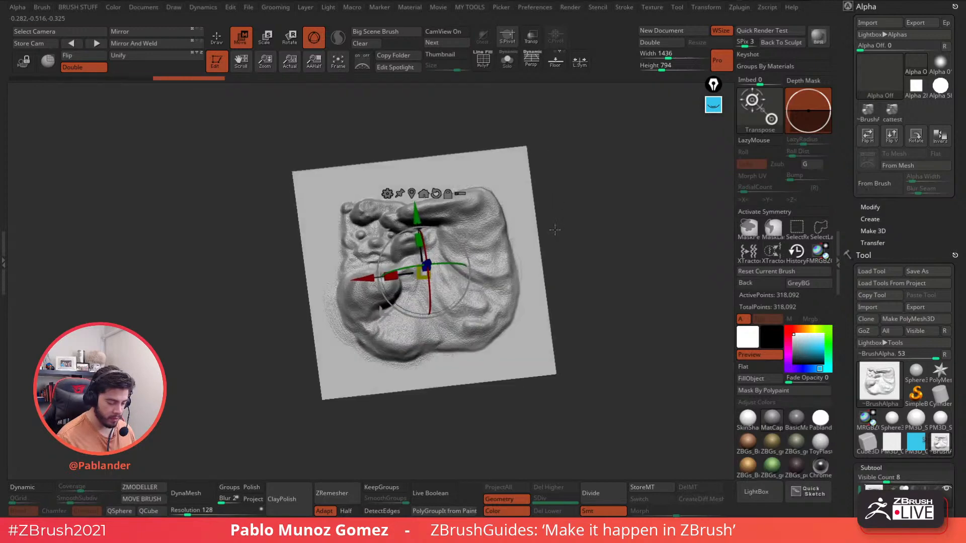
left_click(218, 39)
left_click_drag(575, 173, 599, 254, "shift")
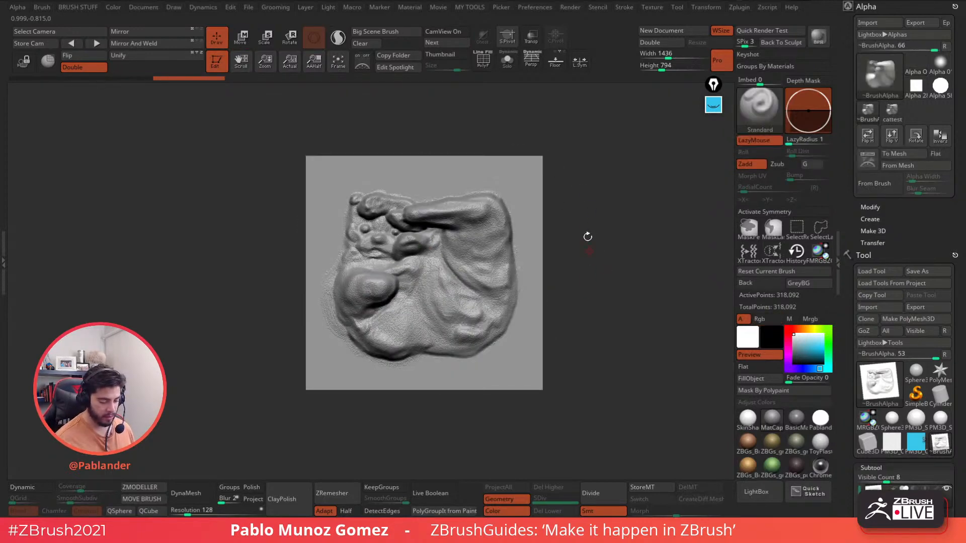
- Apply Polish twice from MY TOOLS to smooth the relief surface
key("1")
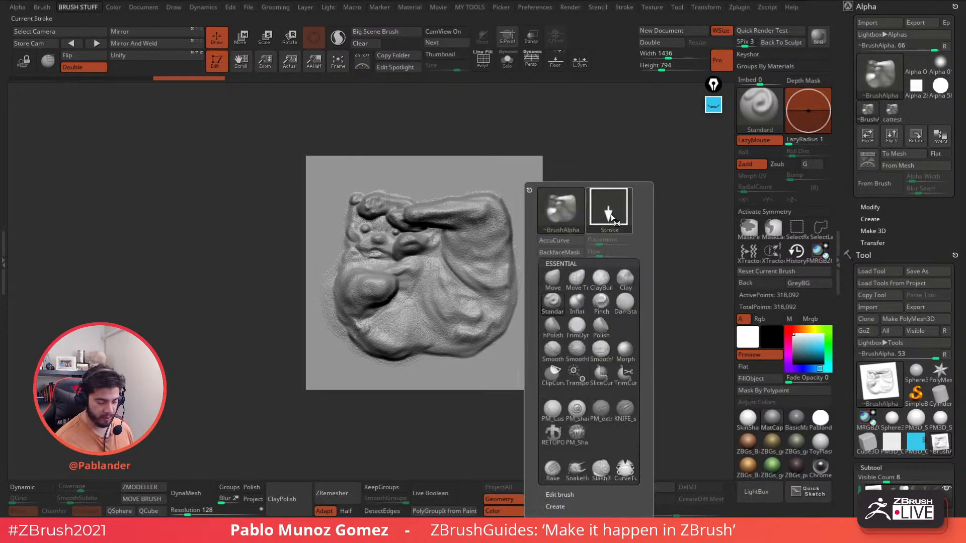
key("2")
left_click(597, 355)
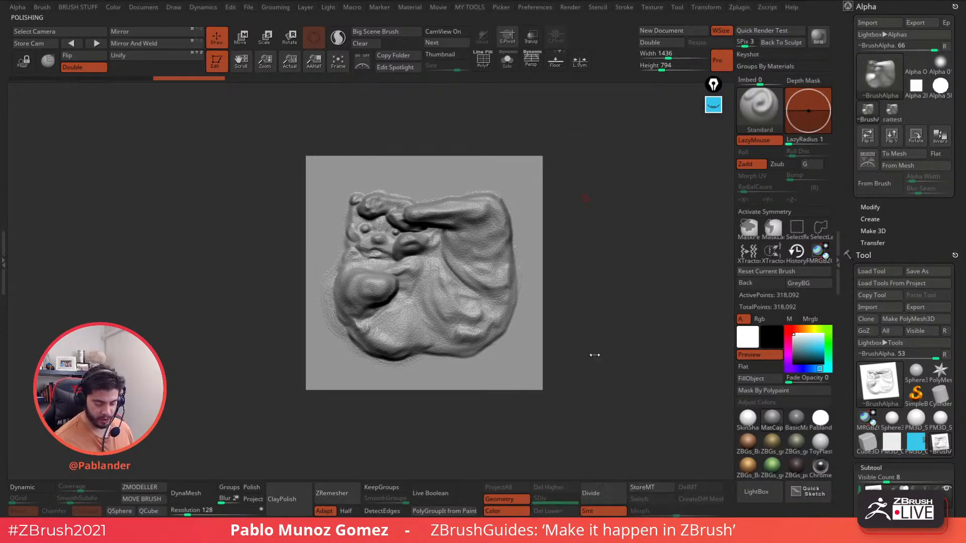
key("2")
left_click(580, 350)
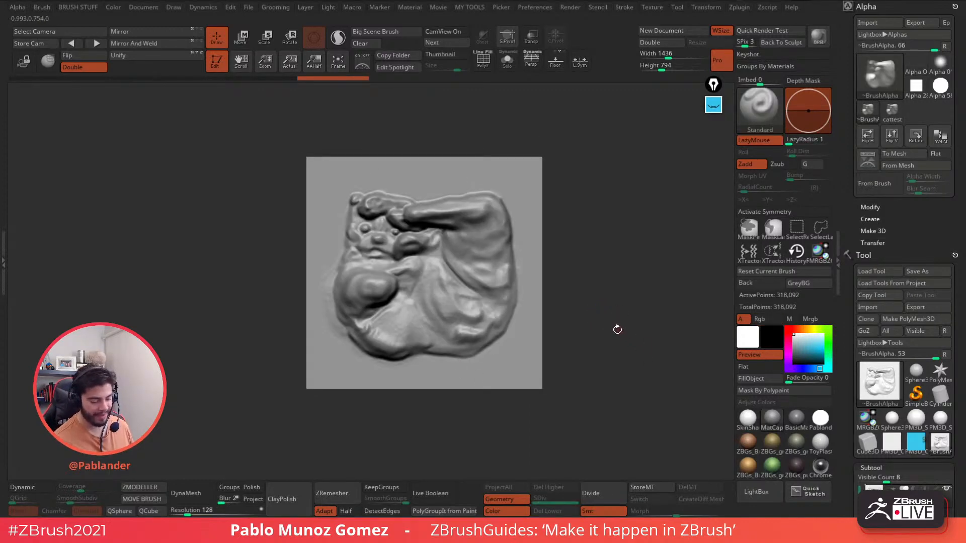
left_click_drag(618, 329, 600, 322)
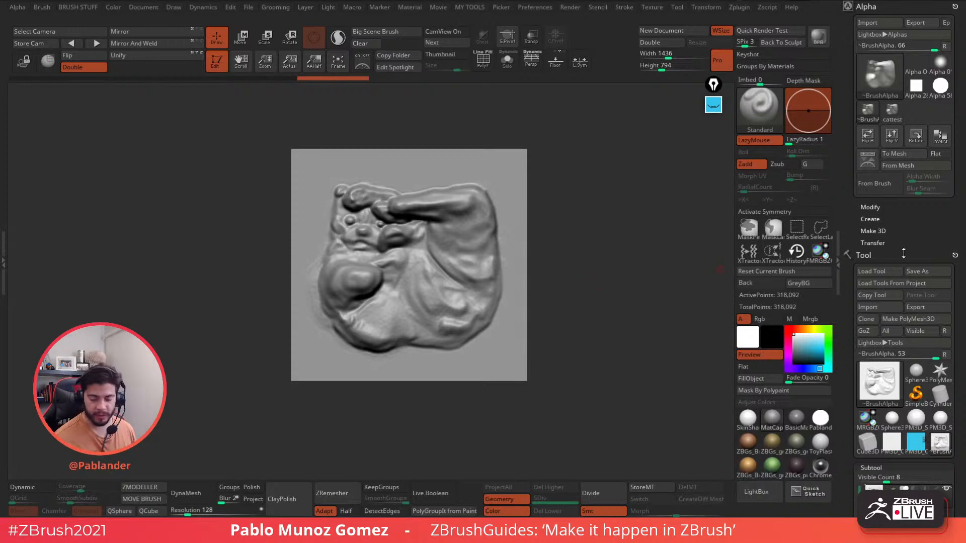
scroll(903, 254, "down", 10)
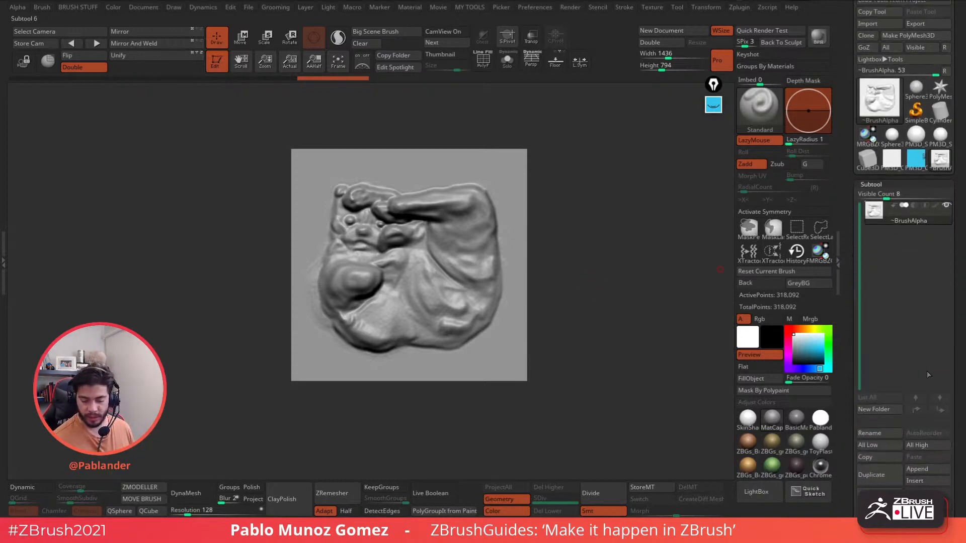
- Append a cube as a new subtool and make it active
left_click(934, 469)
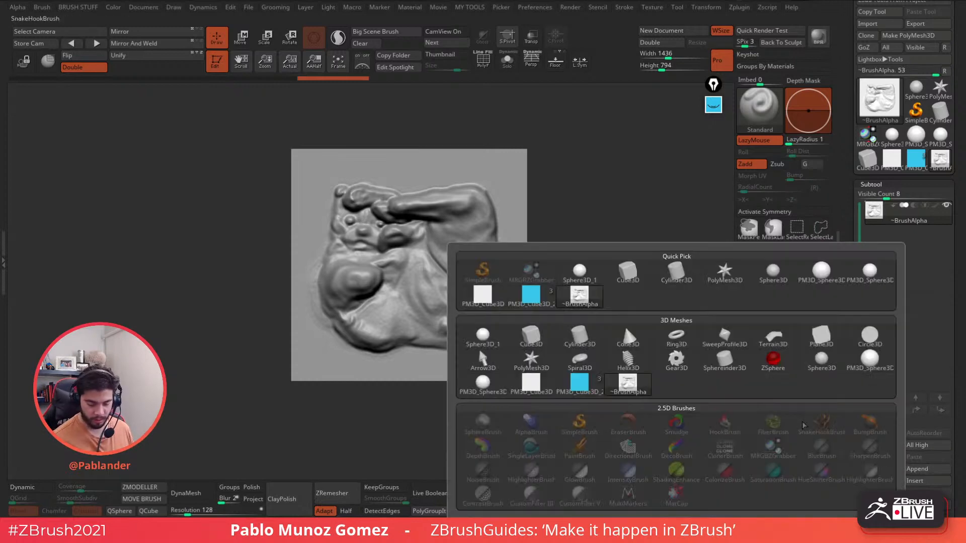
left_click(551, 343)
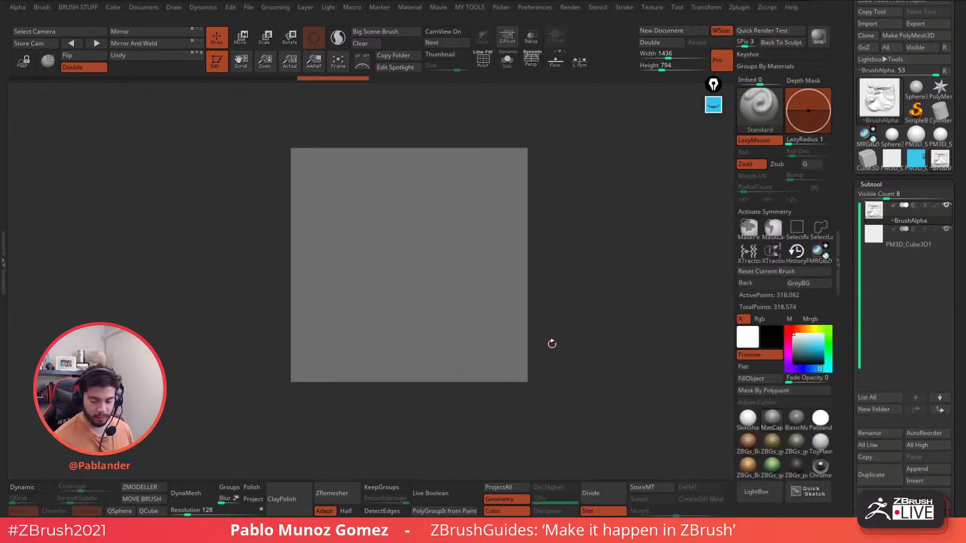
left_click(903, 241)
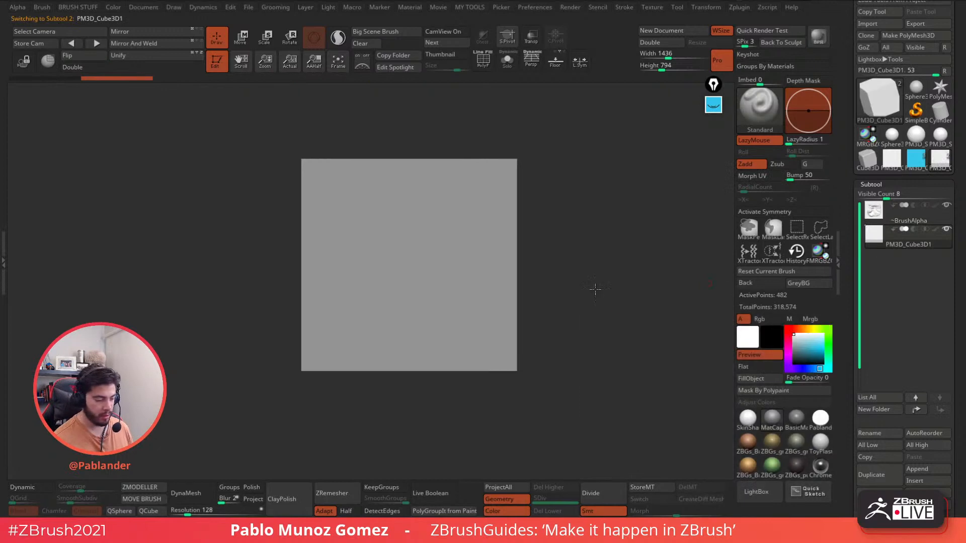
- Squeeze the cube into a thin slab with other subtools see-through
left_click_drag(595, 289, 602, 276)
left_click(241, 37)
left_click(531, 36)
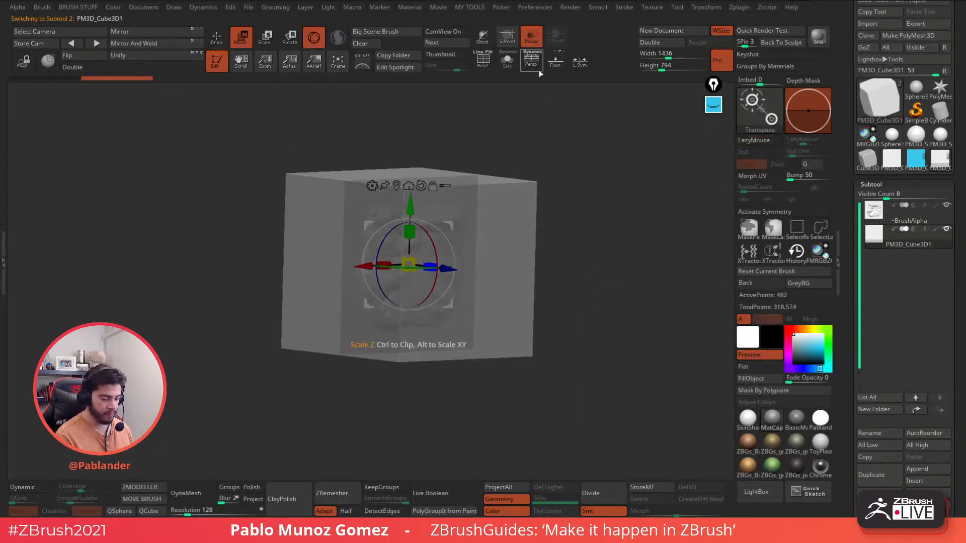
left_click_drag(584, 163, 594, 175, "shift")
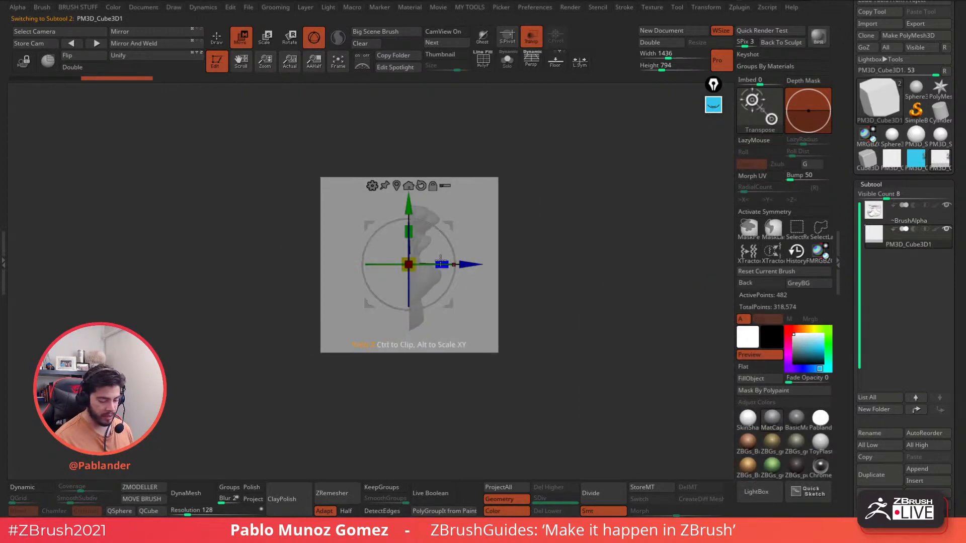
left_click_drag(443, 258, 468, 264)
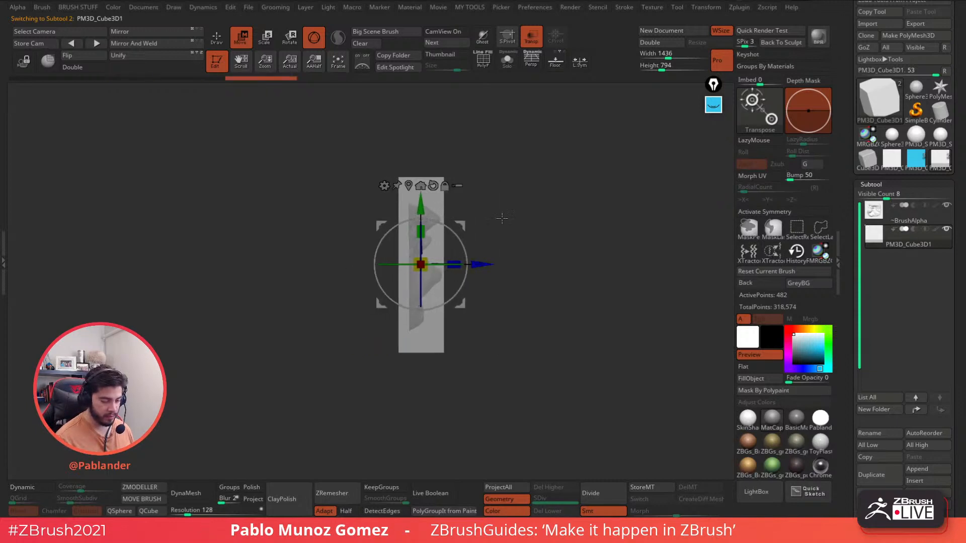
left_click(220, 40)
mouse_move(466, 153)
left_mouse_down()
mouse_move(578, 222)
mouse_move(582, 176)
mouse_move(602, 181)
mouse_move(611, 211)
mouse_move(599, 197)
left_mouse_up()
- Fill the slab solid blue and lower it so the relief shapes poke out above
left_click(241, 36)
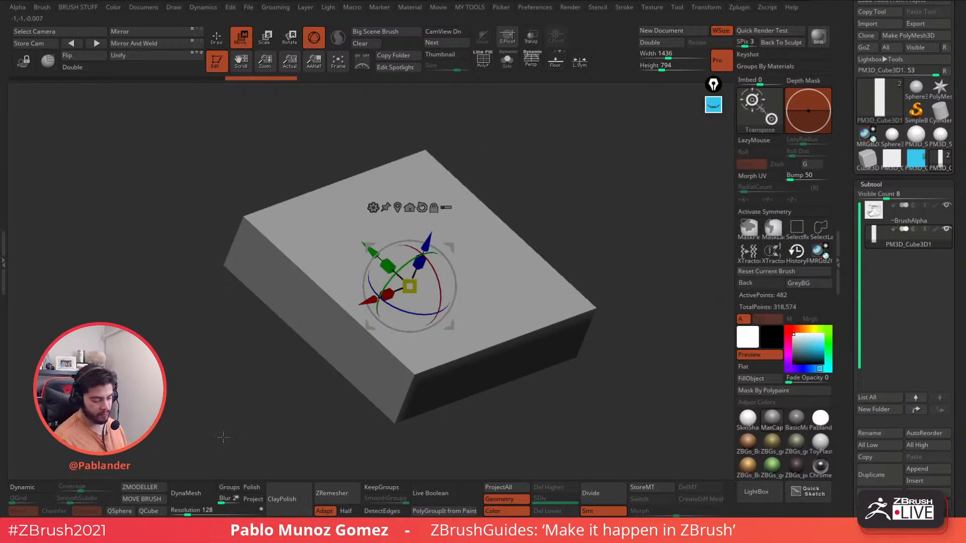
left_click_drag(611, 262, 612, 228, "alt")
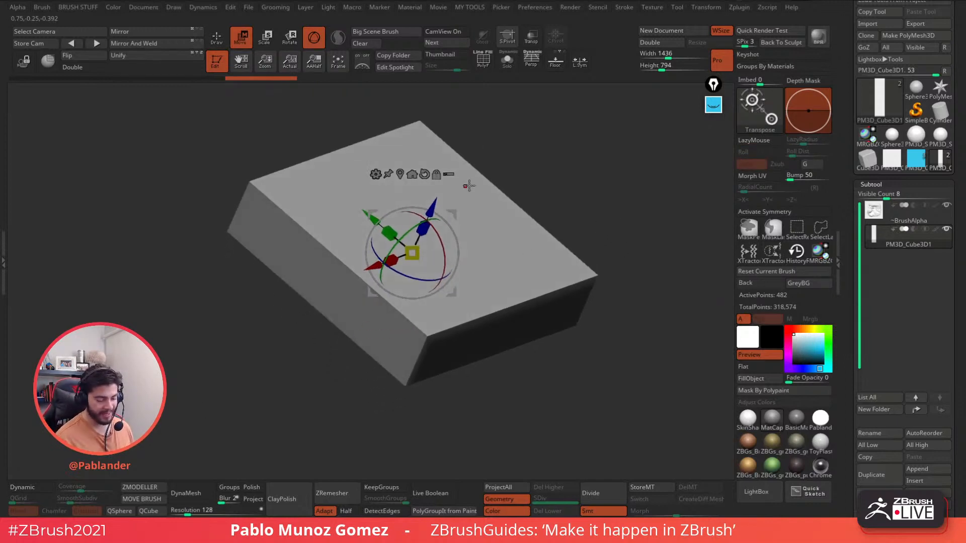
left_click_drag(604, 190, 591, 192)
left_click(823, 348)
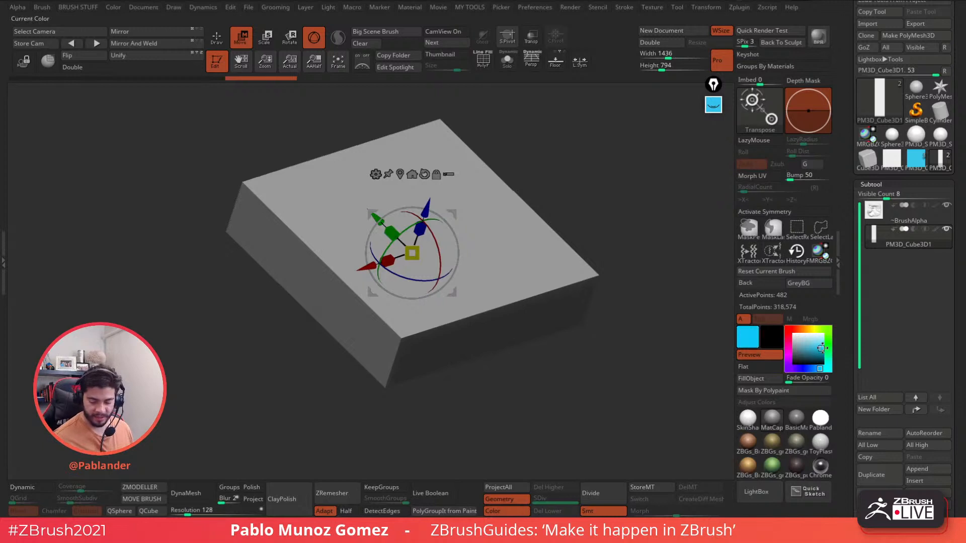
left_click(817, 369)
left_click(755, 379)
left_click(794, 335)
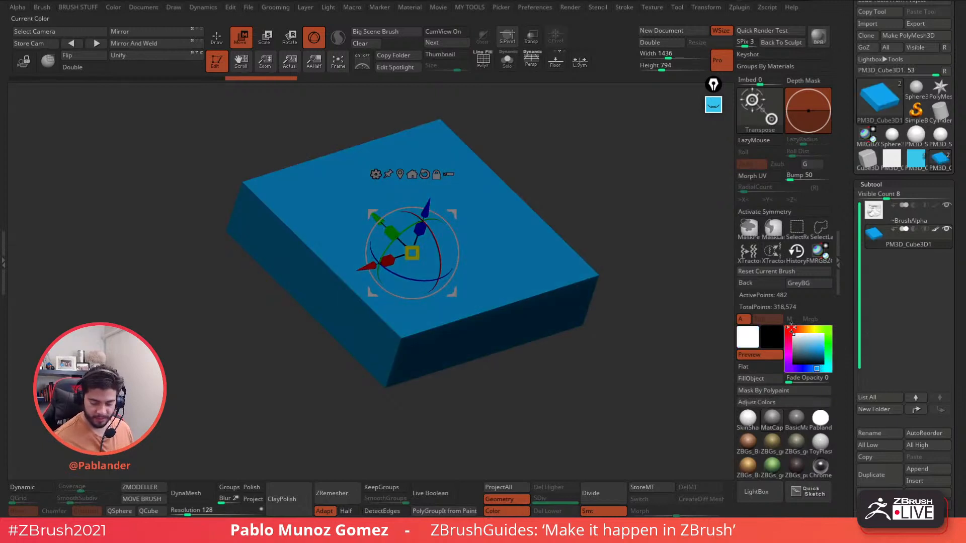
left_click_drag(428, 202, 424, 215)
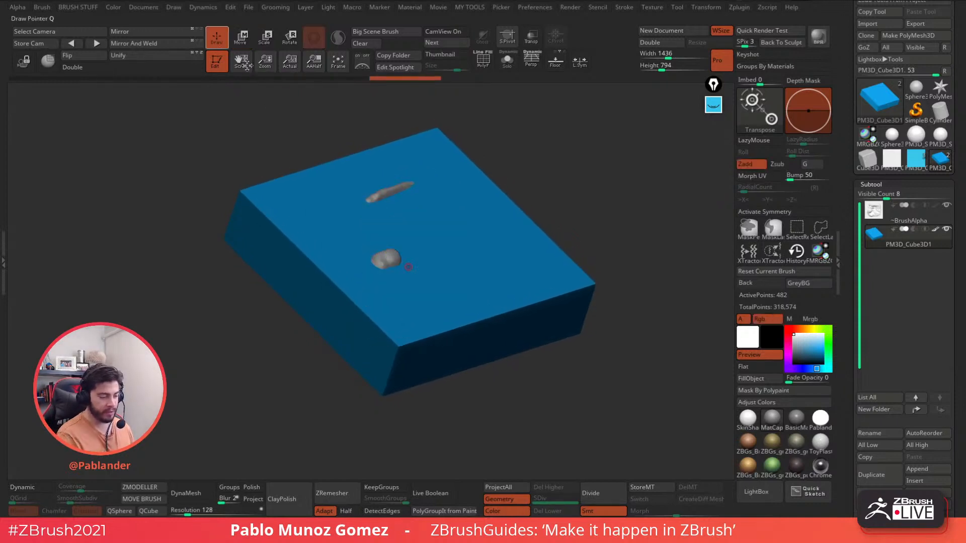
key("q")
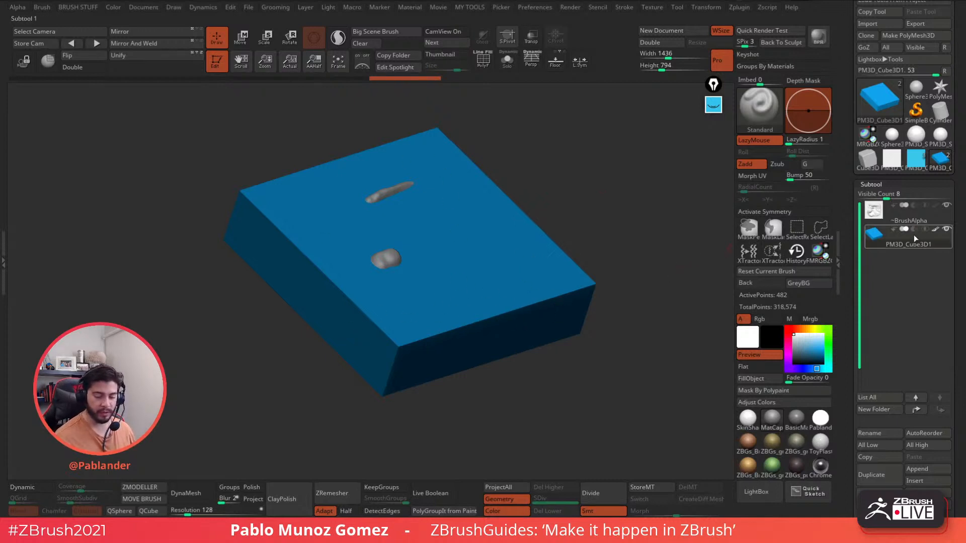
- Snap to a flat view, shrink the blue slab and move it to the upper left
mouse_move(604, 201)
left_mouse_down("shift")
mouse_move(595, 217)
mouse_move(611, 206)
left_mouse_up("shift")
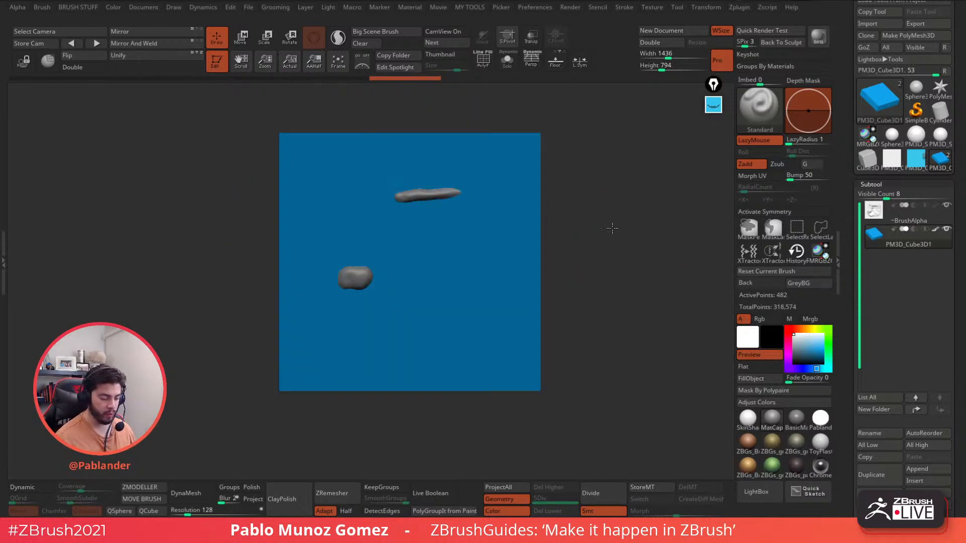
left_click(241, 37)
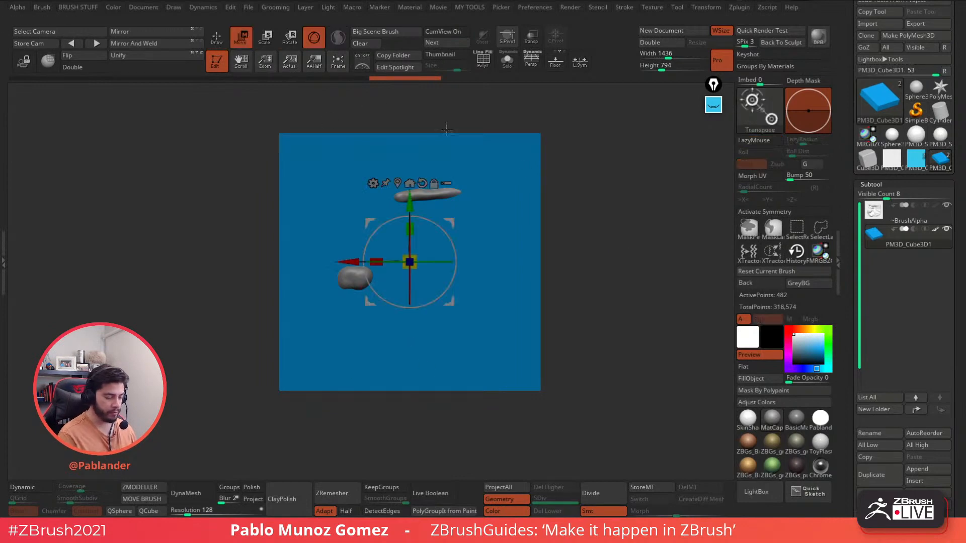
left_click_drag(236, 166, 267, 151)
left_click_drag(440, 232, 439, 233)
left_click(217, 38)
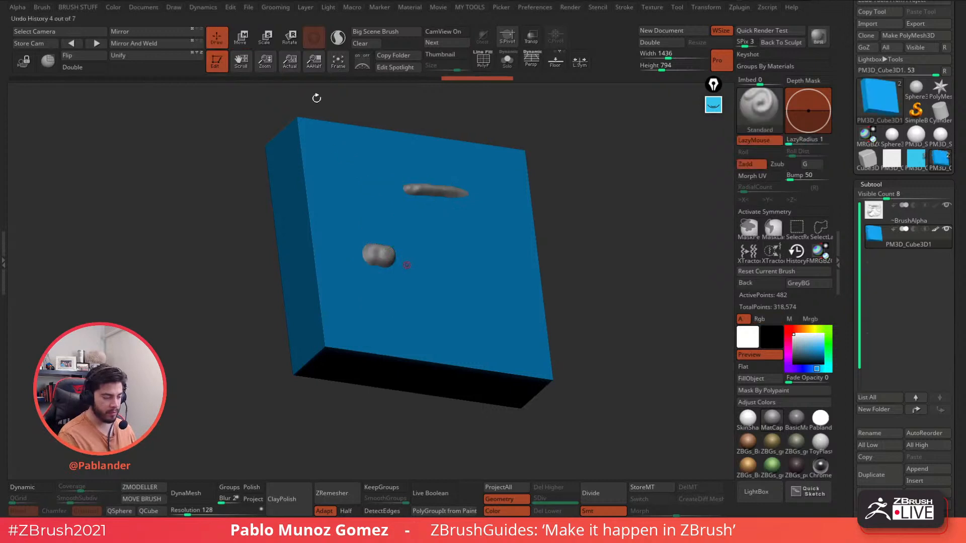
left_click_drag(619, 185, 614, 231, "shift")
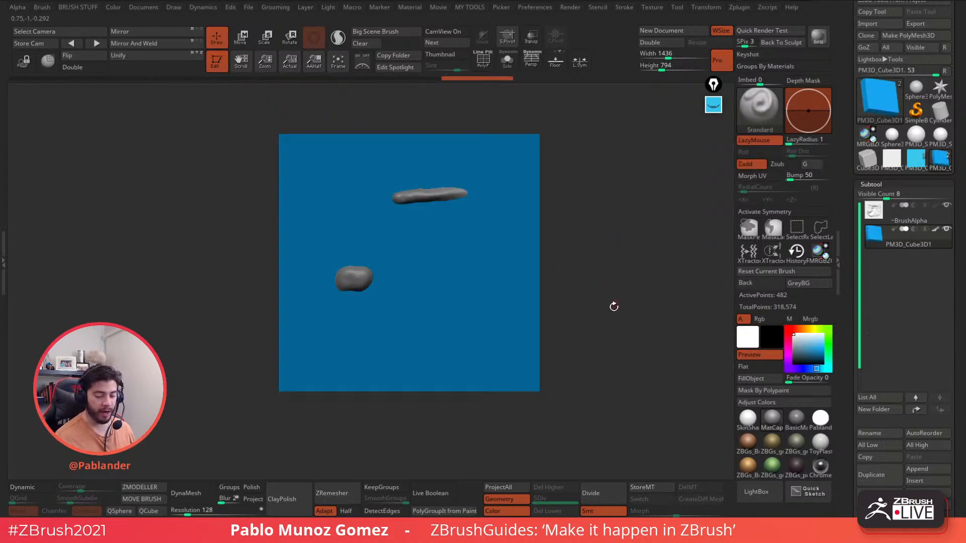
left_click_drag(618, 326, 432, 255, "alt")
left_click_drag(536, 254, 449, 225, "alt")
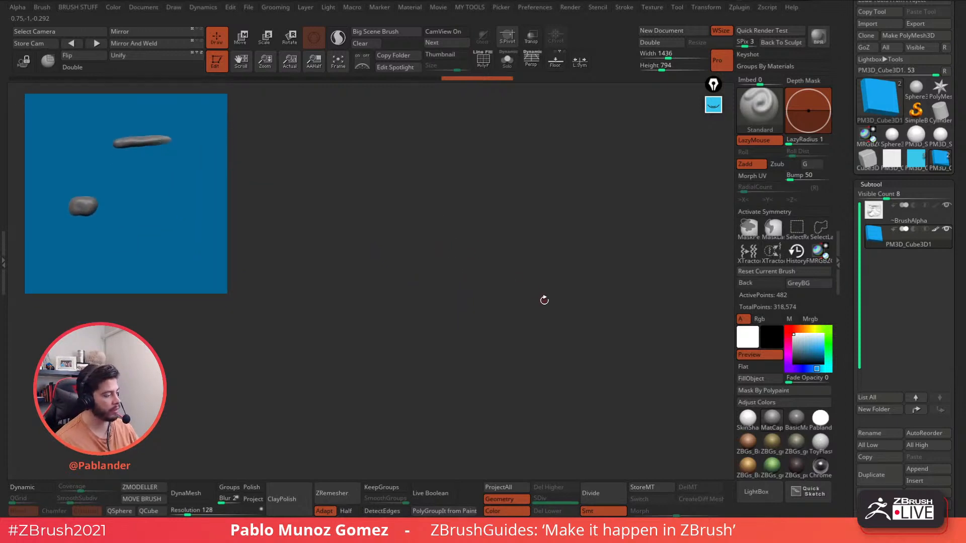
- Start a new Cube3D tool from the Quick Pick tool list
left_click(945, 71)
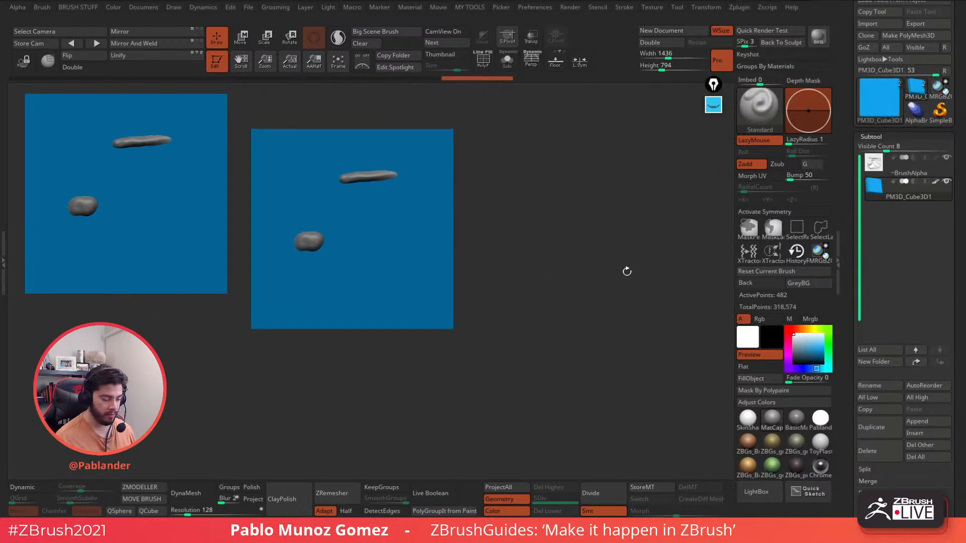
left_click(885, 96)
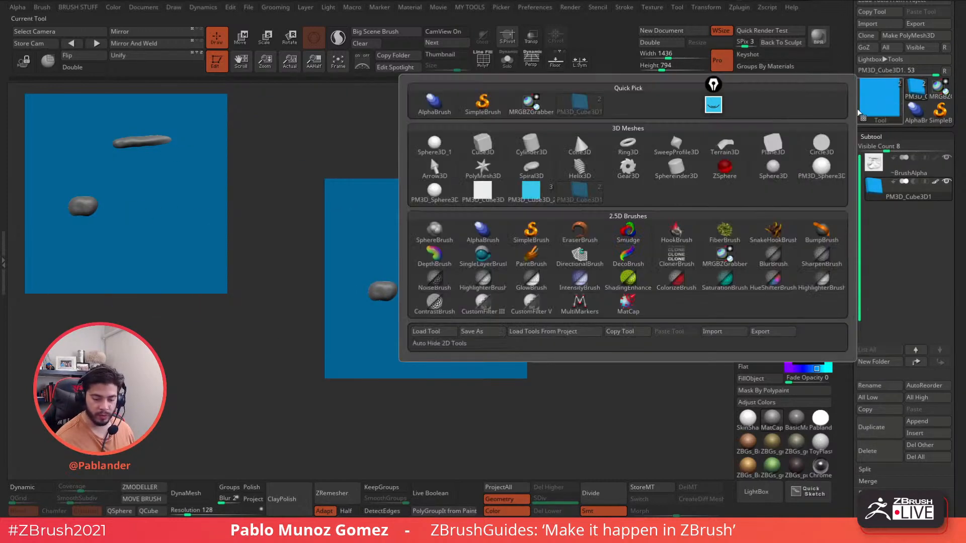
left_click(483, 146)
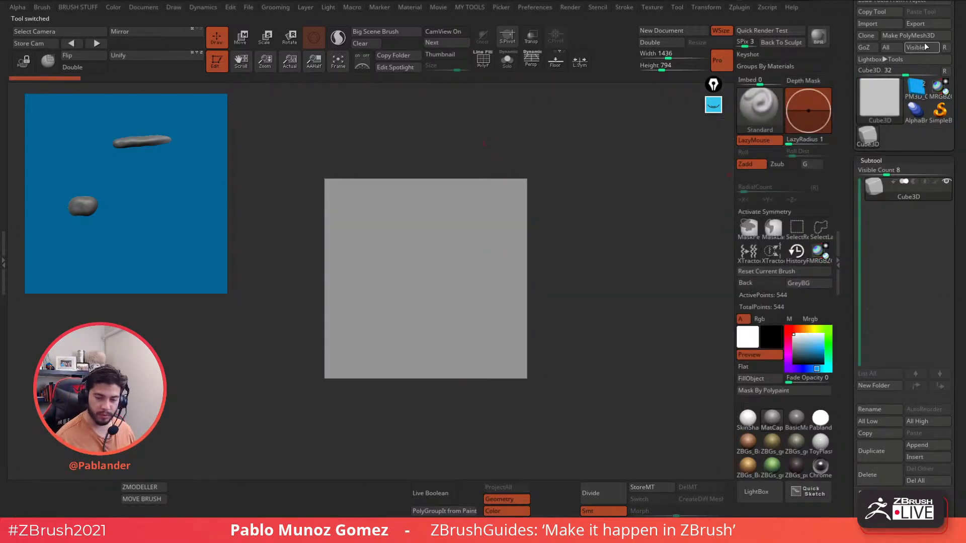
- Make the cube a PolyMesh3D and remesh it with DynaMesh into a flat slab
left_click(908, 35)
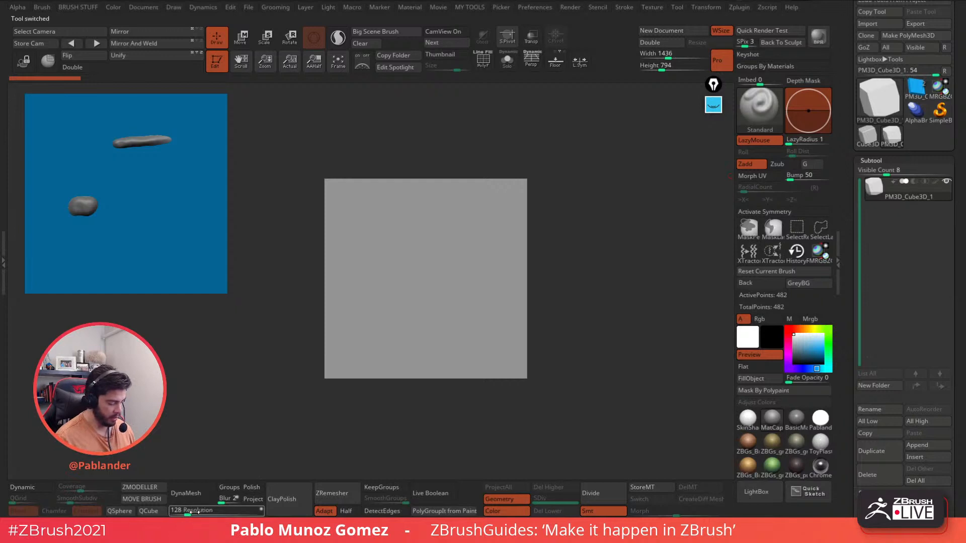
left_click(186, 494)
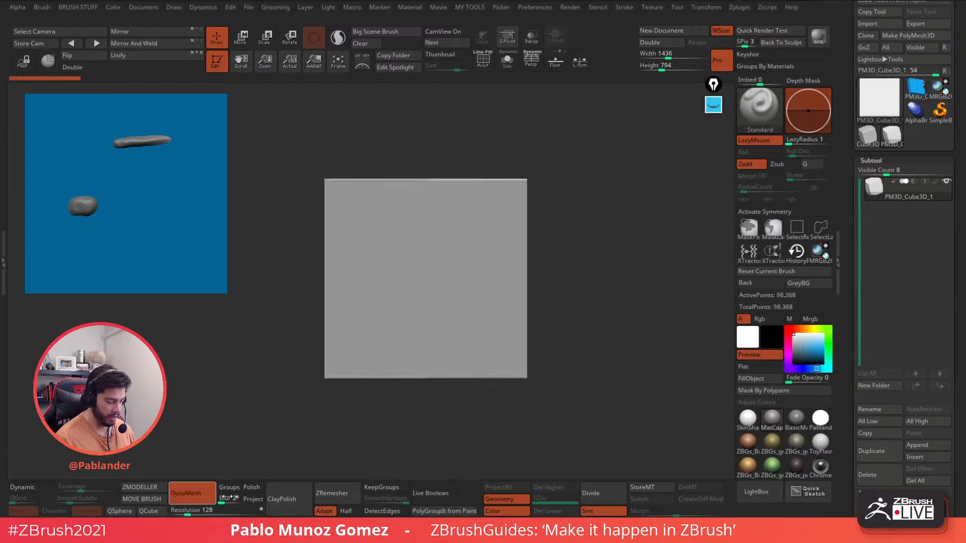
left_click(483, 65)
left_click(483, 64)
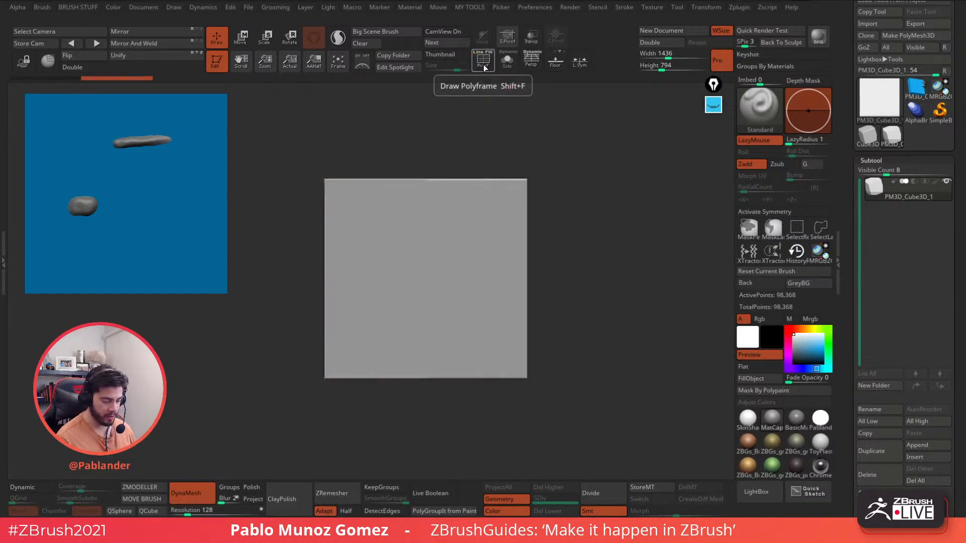
left_click_drag(567, 194, 595, 235)
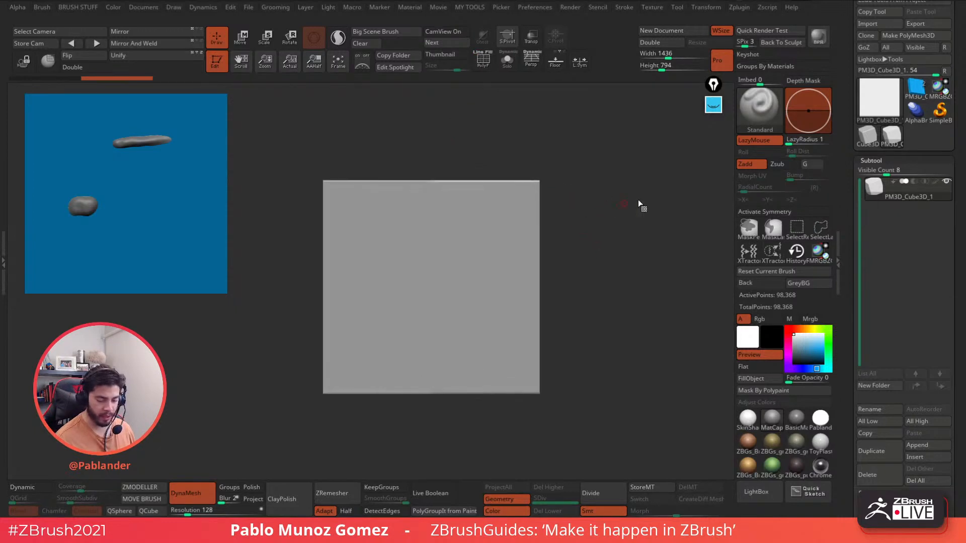
- Select the Clay brush in Zsub mode and try a test dent, then undo it
key("b")
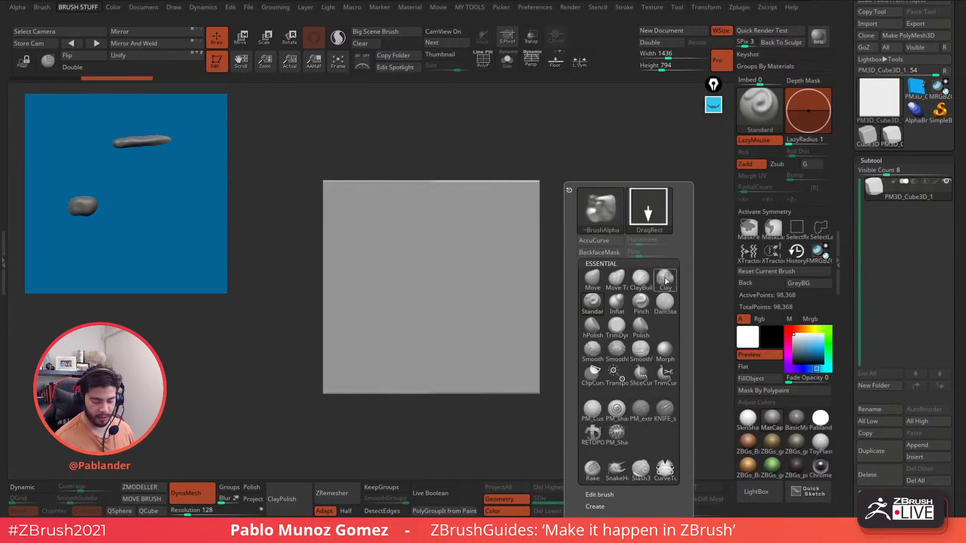
left_click(665, 283)
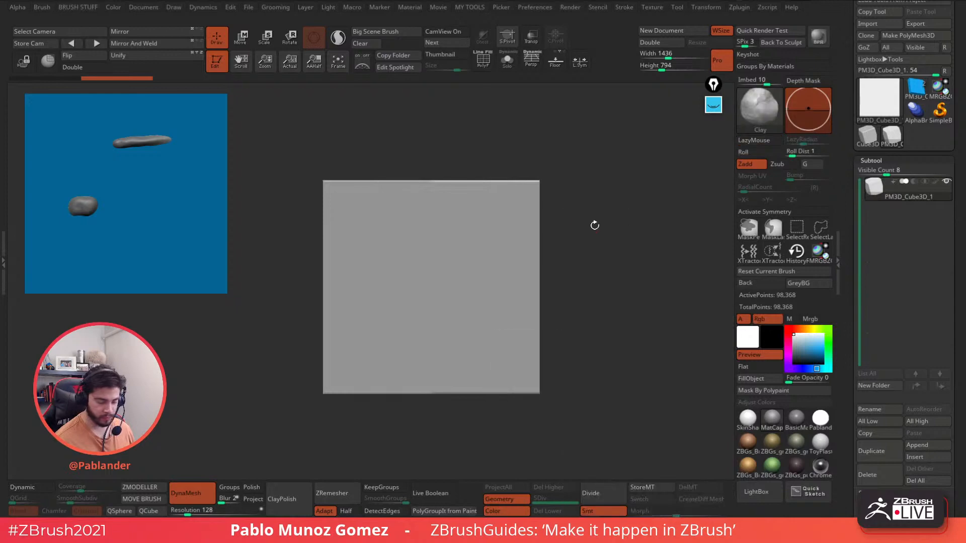
key("space")
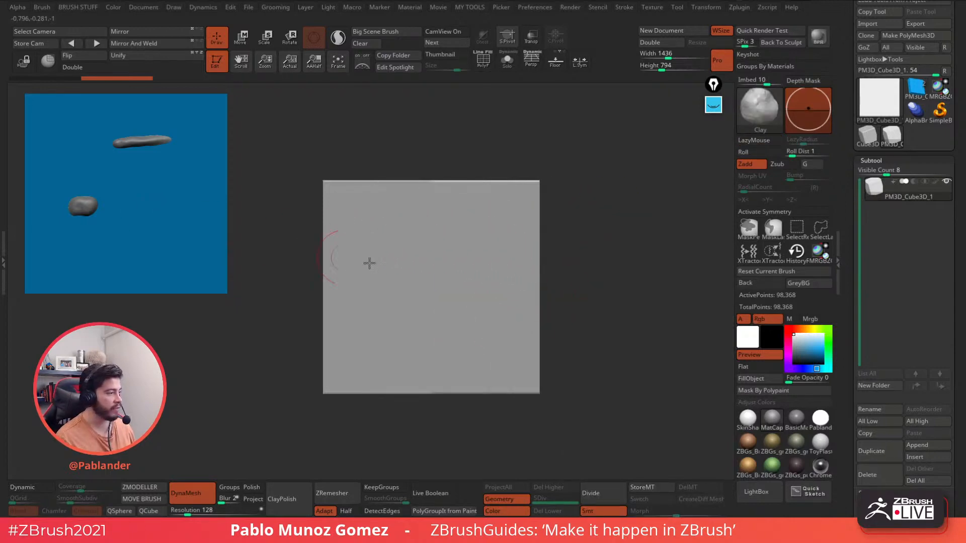
left_click_drag(573, 276, 595, 271, "alt")
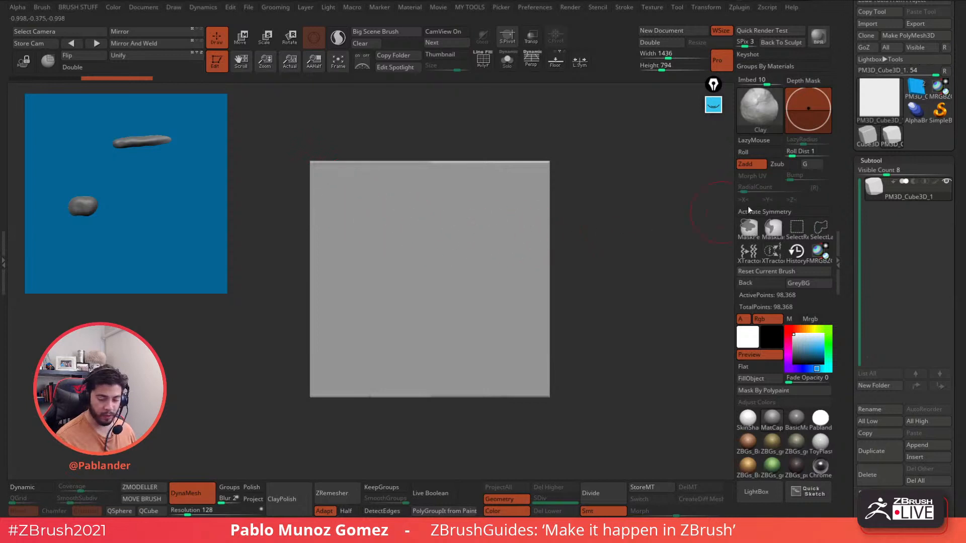
left_click(784, 164)
mouse_move(502, 222)
left_mouse_down()
mouse_move(518, 194)
mouse_move(478, 177)
left_mouse_up()
mouse_move(620, 190)
left_mouse_down()
mouse_move(586, 211)
mouse_move(617, 197)
mouse_move(616, 212)
left_mouse_up()
key("ctrl+z")
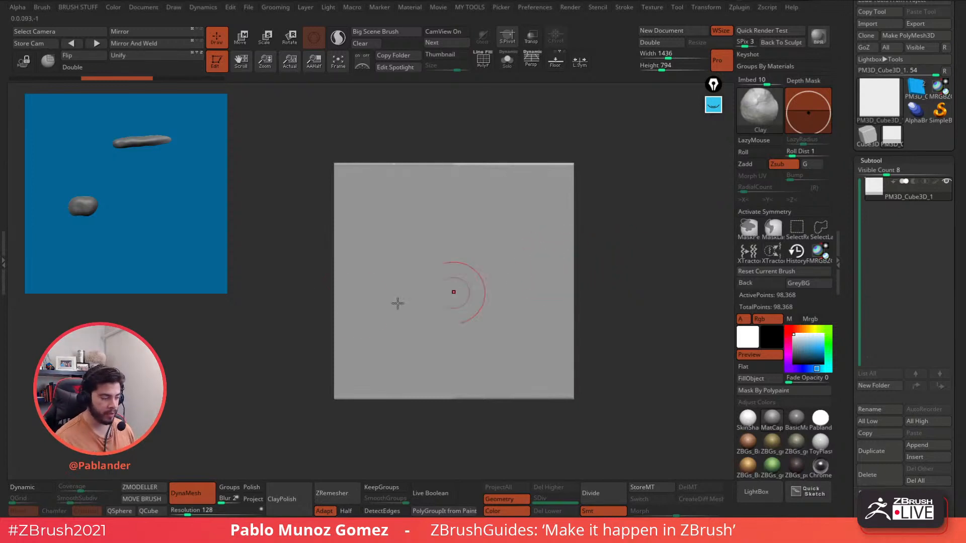
- Lock the camera and carve the elongated oval and round ring into the slab
left_click(19, 65)
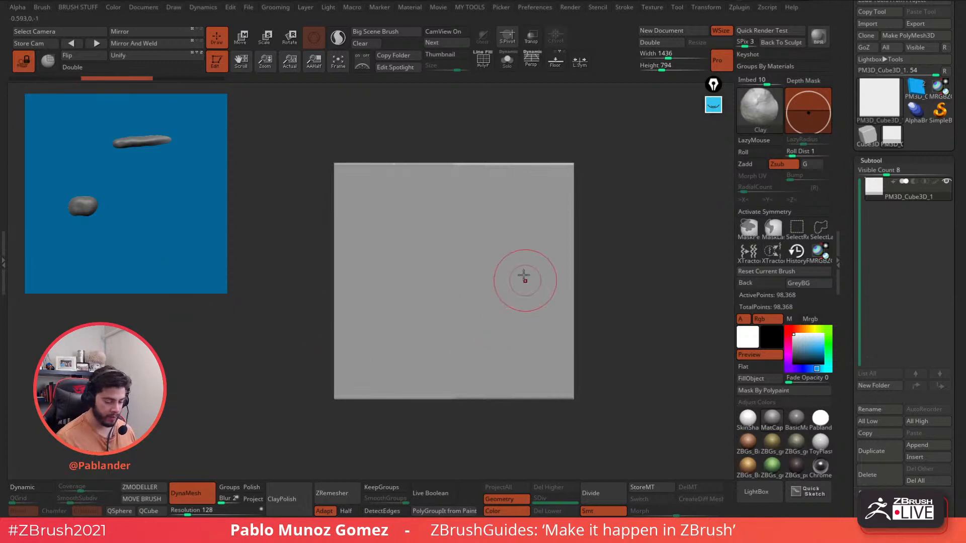
mouse_move(560, 175)
left_mouse_down()
mouse_move(342, 165)
mouse_move(342, 272)
mouse_move(395, 210)
mouse_move(550, 214)
mouse_move(487, 263)
mouse_move(390, 242)
mouse_move(344, 359)
mouse_move(441, 320)
mouse_move(371, 355)
mouse_move(442, 308)
mouse_move(352, 269)
mouse_move(502, 282)
mouse_move(551, 241)
mouse_move(514, 336)
mouse_move(457, 349)
mouse_move(530, 352)
mouse_move(556, 370)
mouse_move(536, 398)
mouse_move(548, 287)
mouse_move(419, 376)
mouse_move(358, 398)
mouse_move(339, 280)
left_mouse_up()
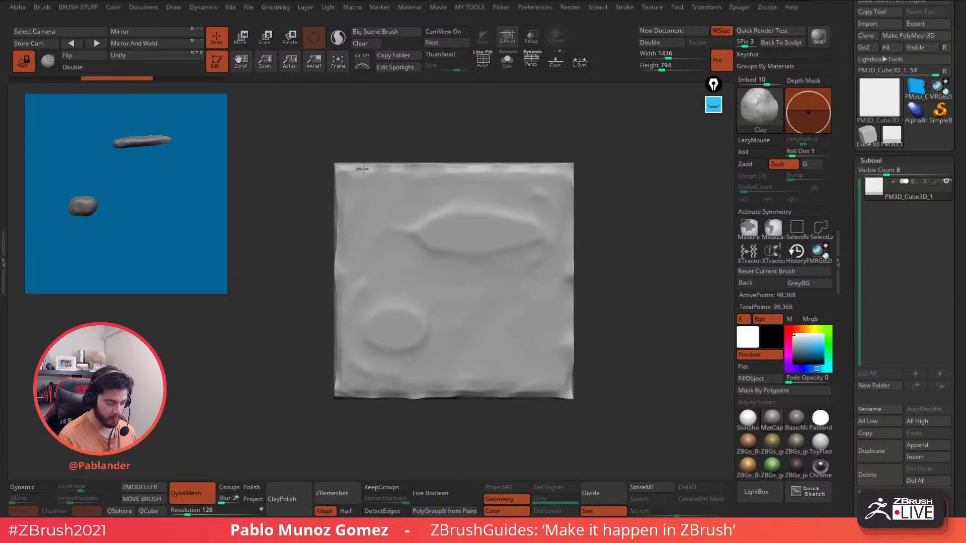
mouse_move(362, 169)
left_mouse_down("shift")
mouse_move(519, 173)
mouse_move(570, 225)
mouse_move(559, 243)
left_mouse_up("shift")
left_click_drag(405, 226, 408, 263, "alt")
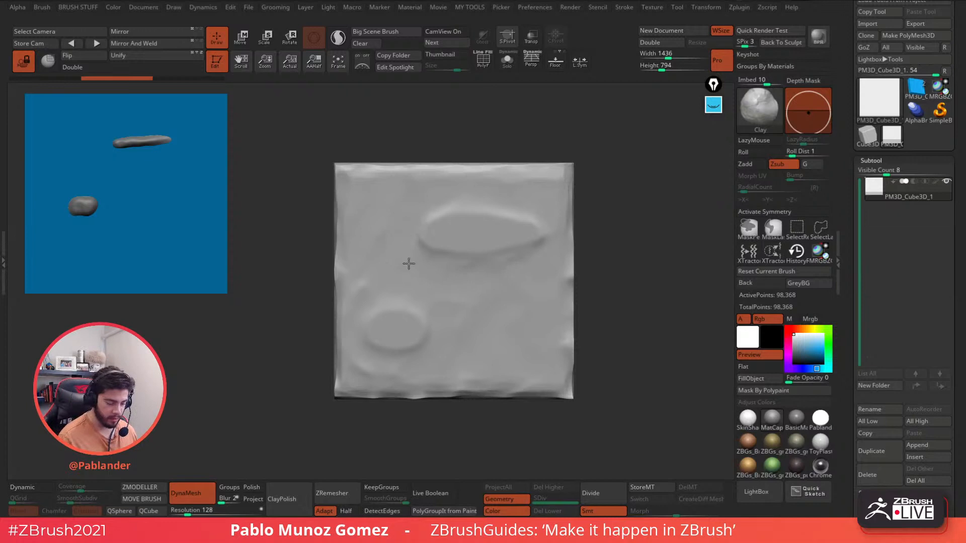
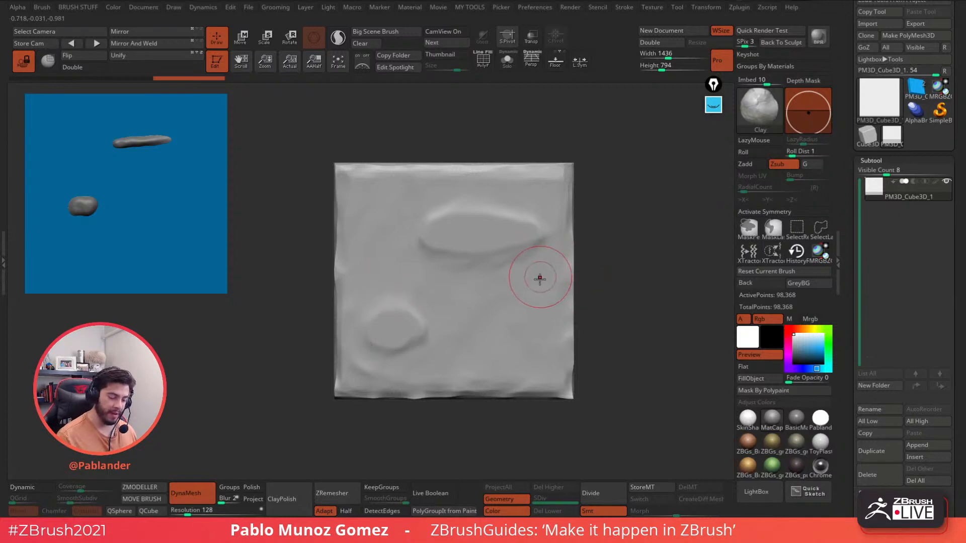
- Smooth the raised oval's edges and the slab's right and bottom rim
mouse_move(533, 274)
left_mouse_down()
mouse_move(485, 284)
mouse_move(466, 317)
mouse_move(537, 299)
left_mouse_up()
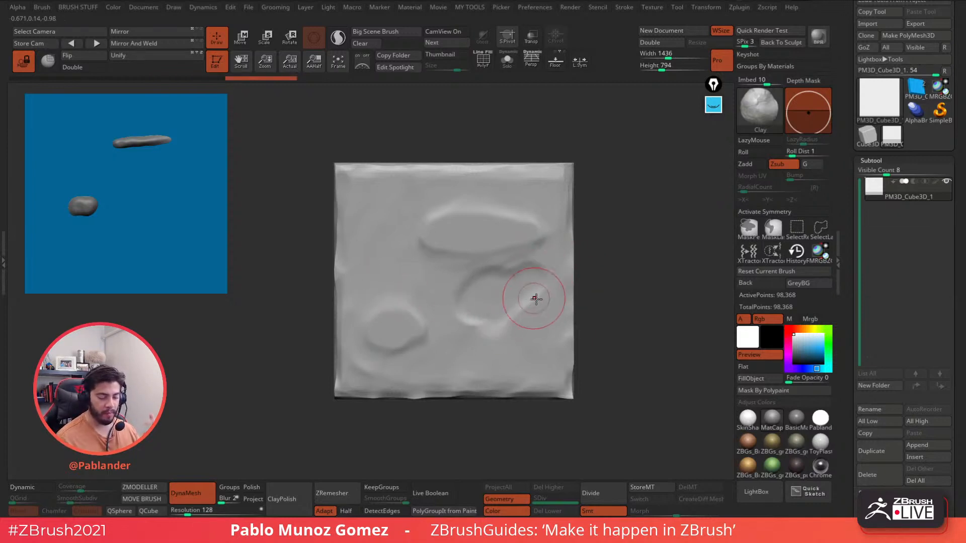
key("ctrl+z")
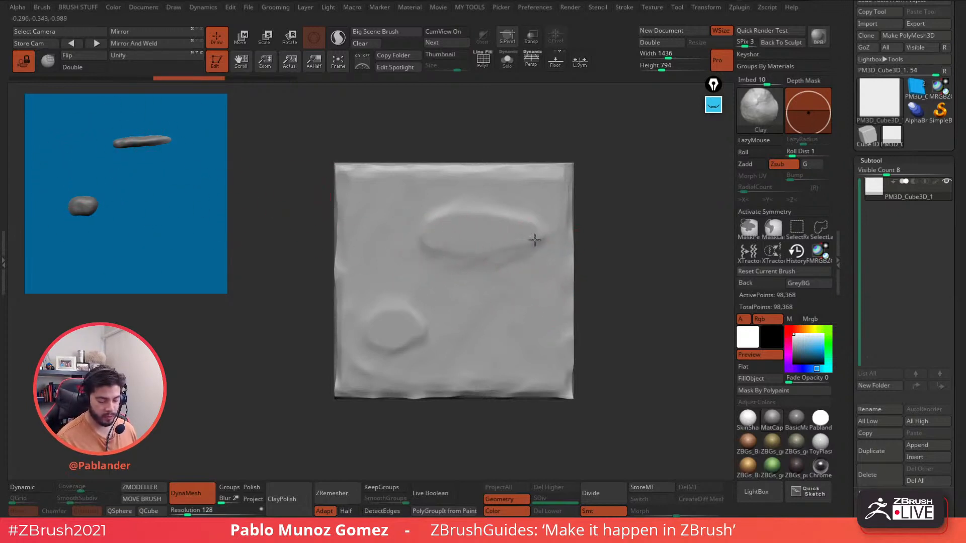
key("ctrl+shift+z")
key("ctrl+shift+z")
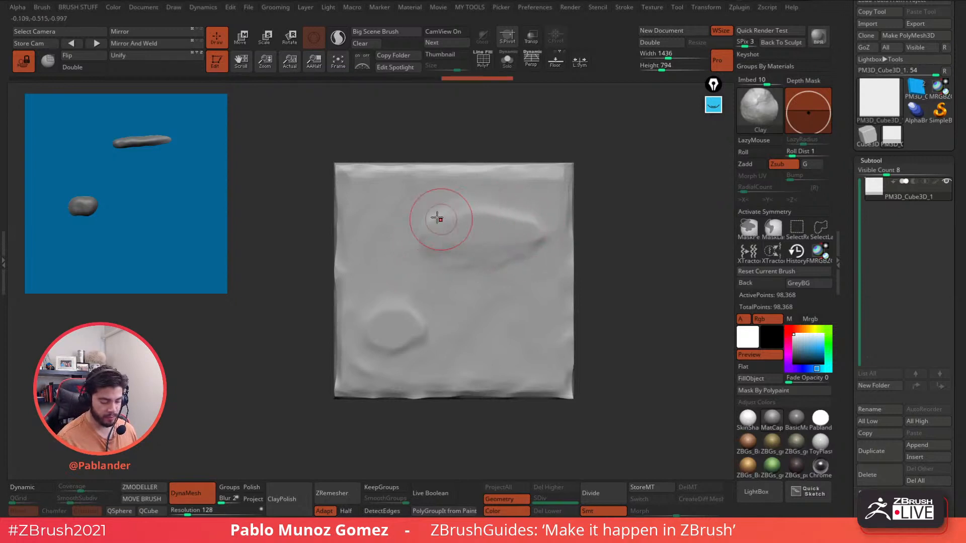
mouse_move(436, 217)
left_mouse_down()
mouse_move(487, 254)
mouse_move(518, 252)
mouse_move(526, 267)
left_mouse_up()
mouse_move(498, 224)
left_mouse_down()
mouse_move(478, 214)
mouse_move(428, 241)
mouse_move(534, 277)
left_mouse_up()
mouse_move(559, 312)
left_mouse_down()
mouse_move(523, 382)
mouse_move(537, 345)
left_mouse_up()
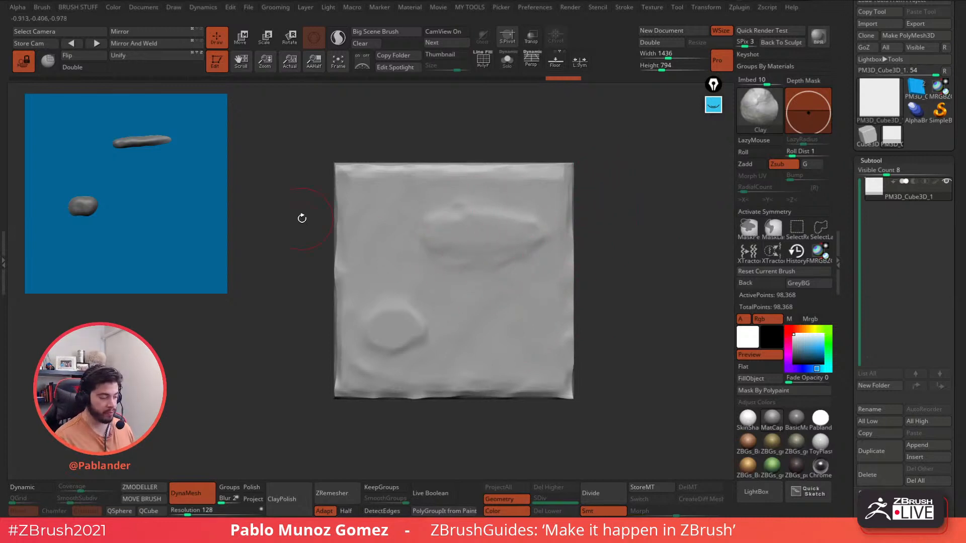
- Snap the slab to a front view and mask a rectangular region of it
left_click(23, 61)
left_click_drag(627, 287, 634, 188)
key("ctrl")
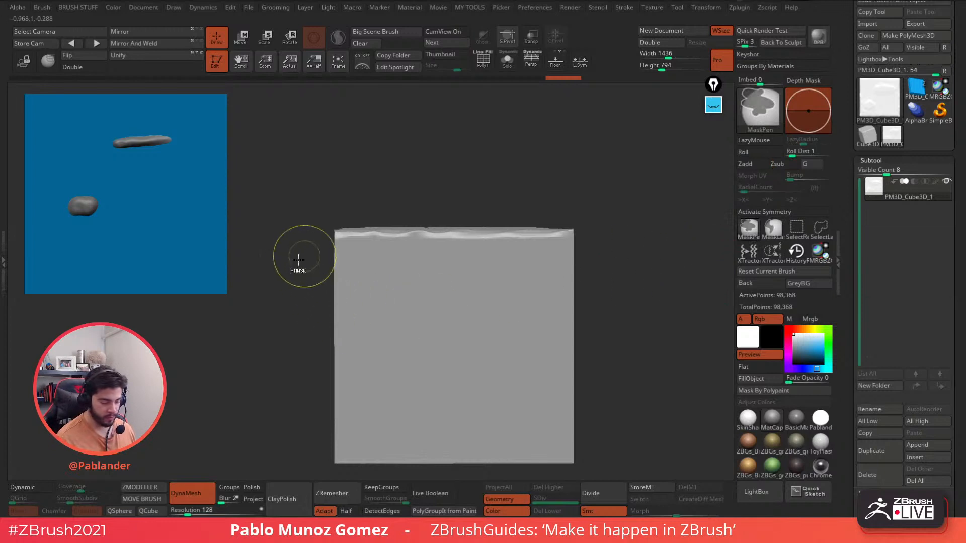
mouse_move(279, 405)
left_mouse_down("ctrl")
mouse_move(639, 233)
mouse_move(641, 224)
left_mouse_up("ctrl")
mouse_move(618, 167)
left_mouse_down()
mouse_move(621, 239)
mouse_move(605, 250)
mouse_move(632, 248)
left_mouse_up()
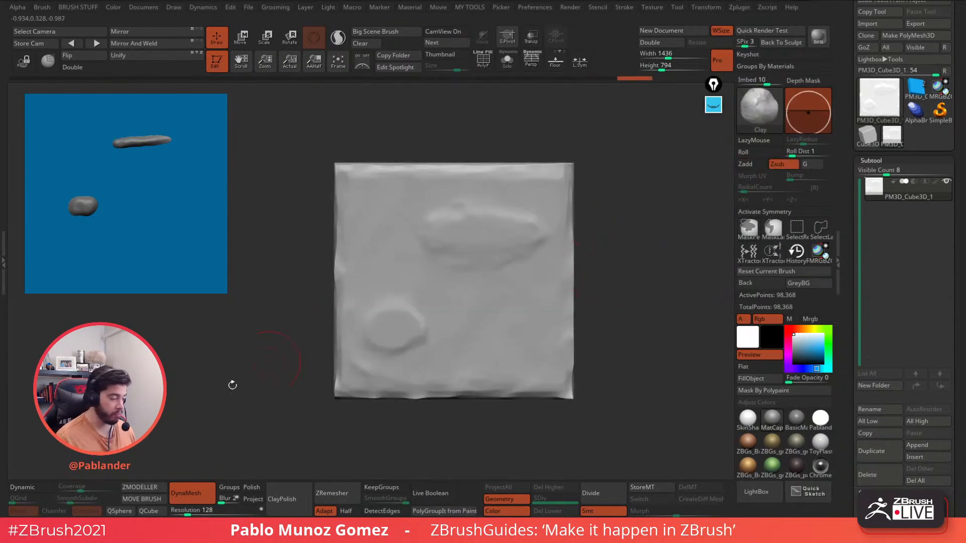
left_click(24, 61)
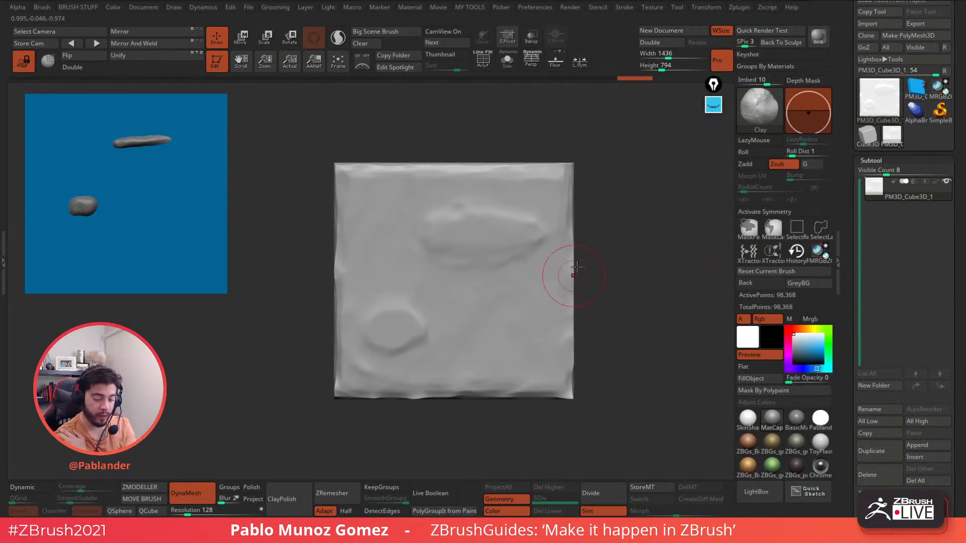
- Orbit the slab and carve a diagonal groove near its right edge
left_click(24, 62)
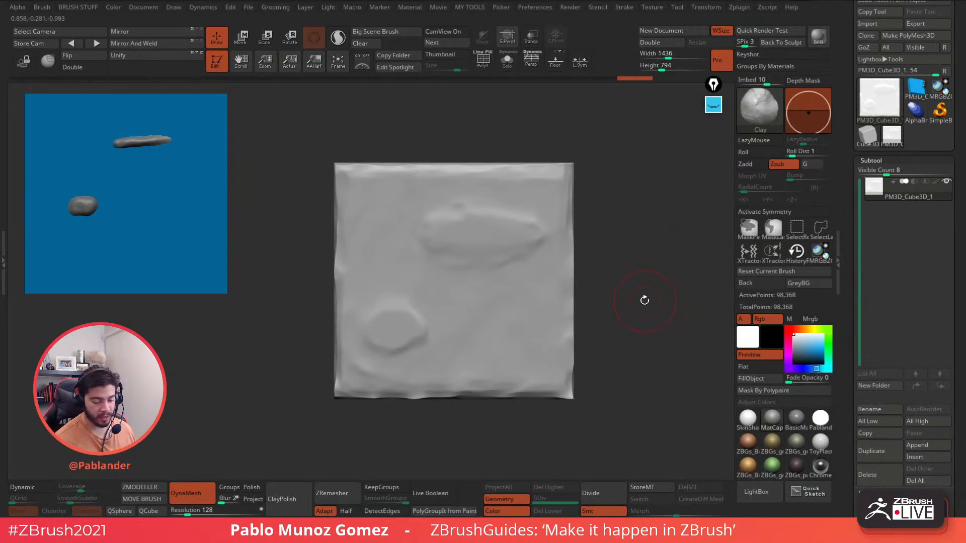
left_click_drag(643, 300, 644, 274)
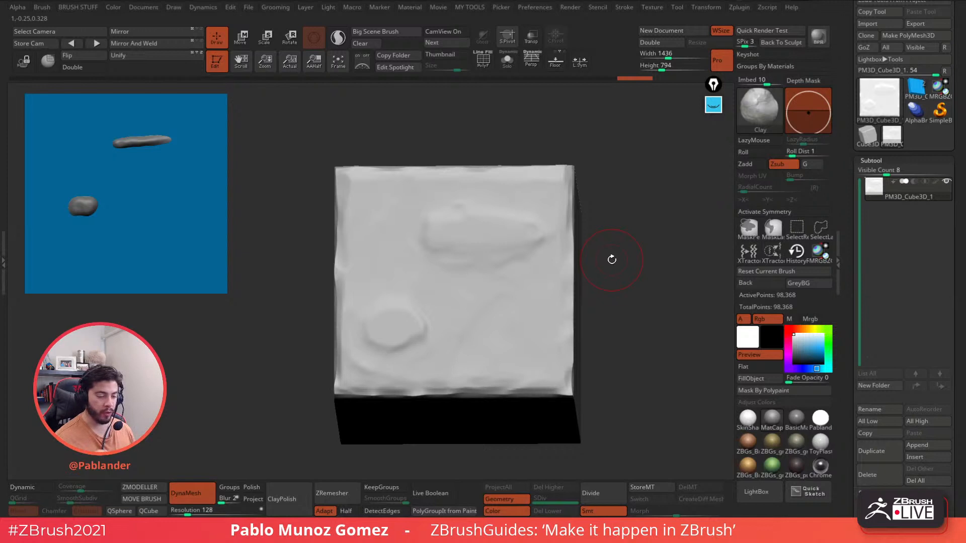
left_click_drag(607, 237, 610, 270)
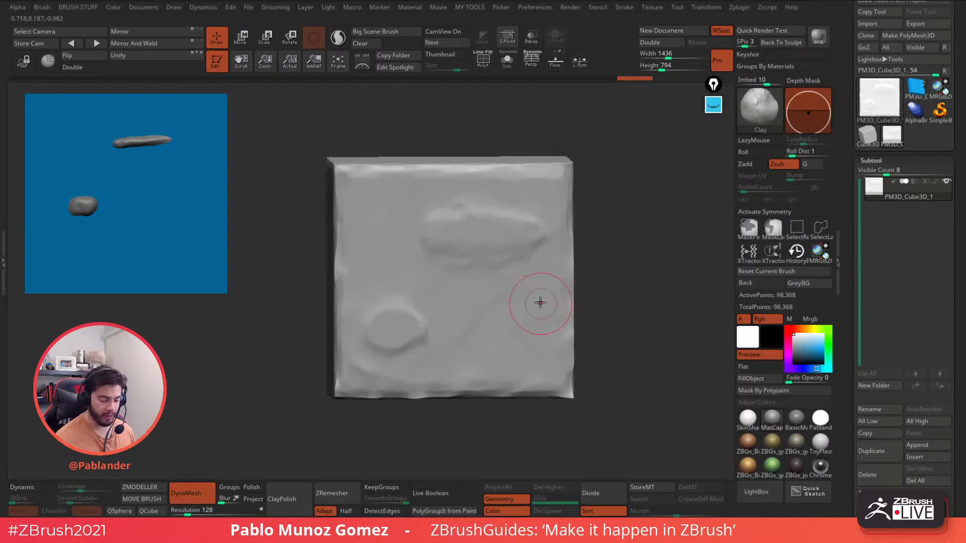
mouse_move(535, 285)
left_mouse_down()
mouse_move(518, 297)
mouse_move(518, 337)
mouse_move(558, 260)
mouse_move(533, 311)
left_mouse_up()
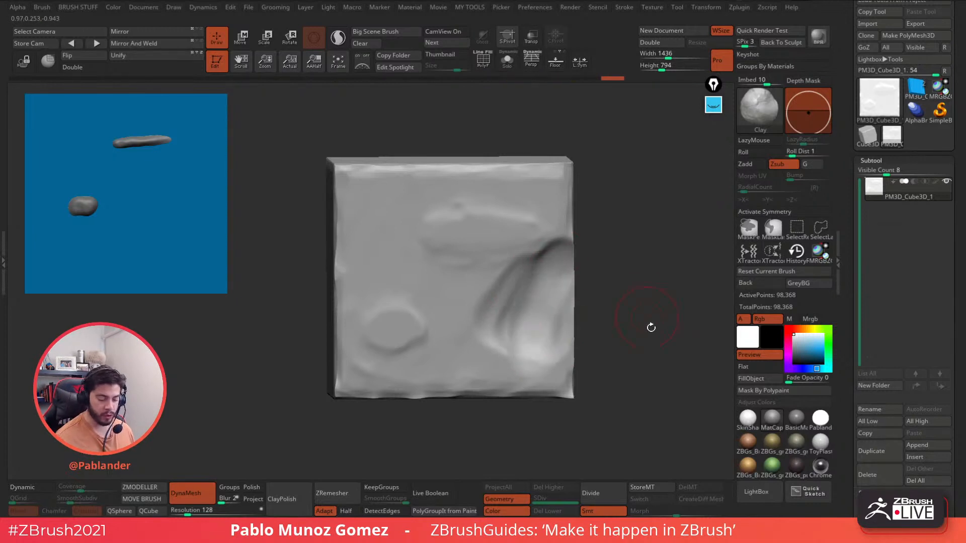
mouse_move(650, 326)
left_mouse_down()
mouse_move(644, 231)
mouse_move(617, 244)
left_mouse_up()
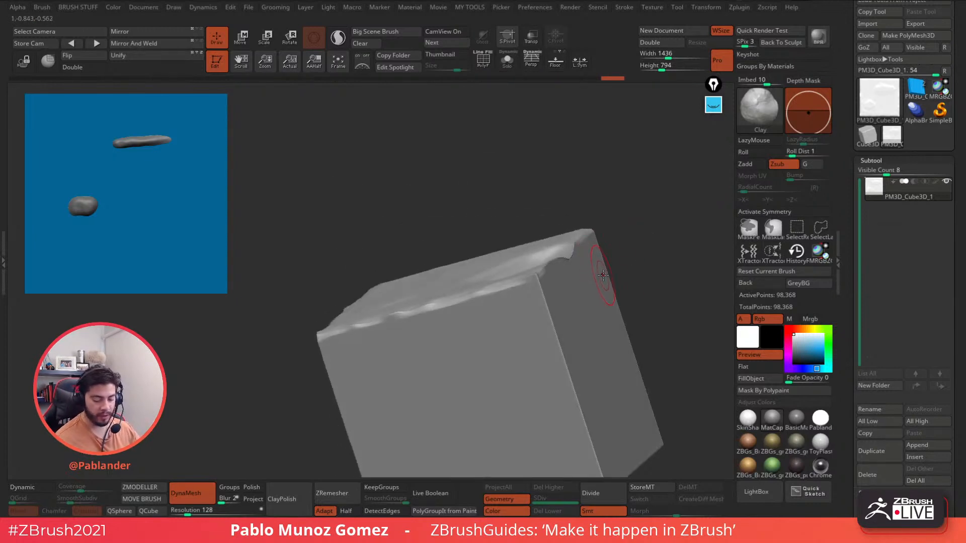
- Undo both groove strokes and orbit the cube back to a straight front view
key("ctrl+z")
key("ctrl+z")
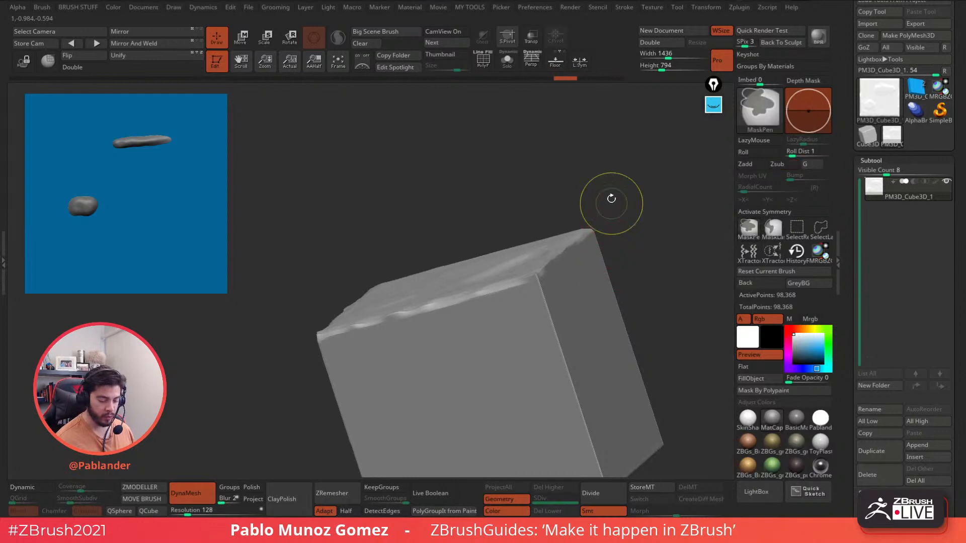
mouse_move(616, 188)
left_mouse_down()
mouse_move(638, 267)
mouse_move(624, 255)
mouse_move(595, 289)
mouse_move(608, 296)
left_mouse_up()
key("ctrl+z")
key("ctrl+z")
key("ctrl+z")
key("ctrl+z")
key("ctrl+z")
key("ctrl+z")
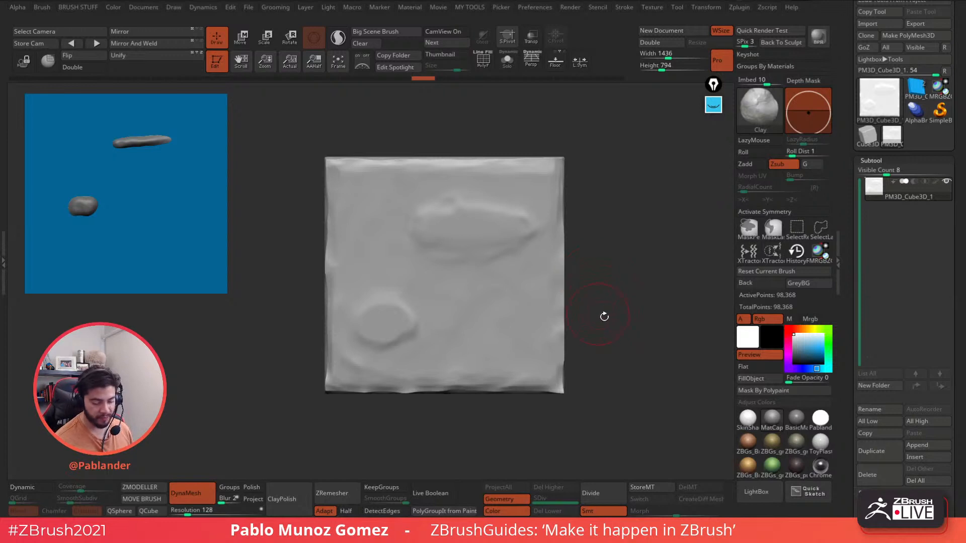
mouse_move(663, 258)
left_mouse_down()
mouse_move(629, 279)
mouse_move(613, 277)
left_mouse_up()
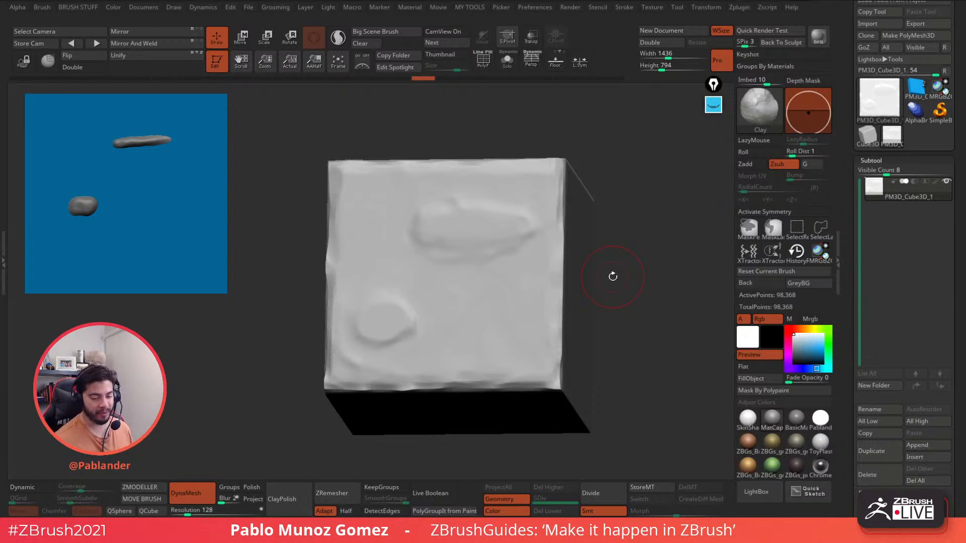
left_click_drag(653, 288, 633, 278)
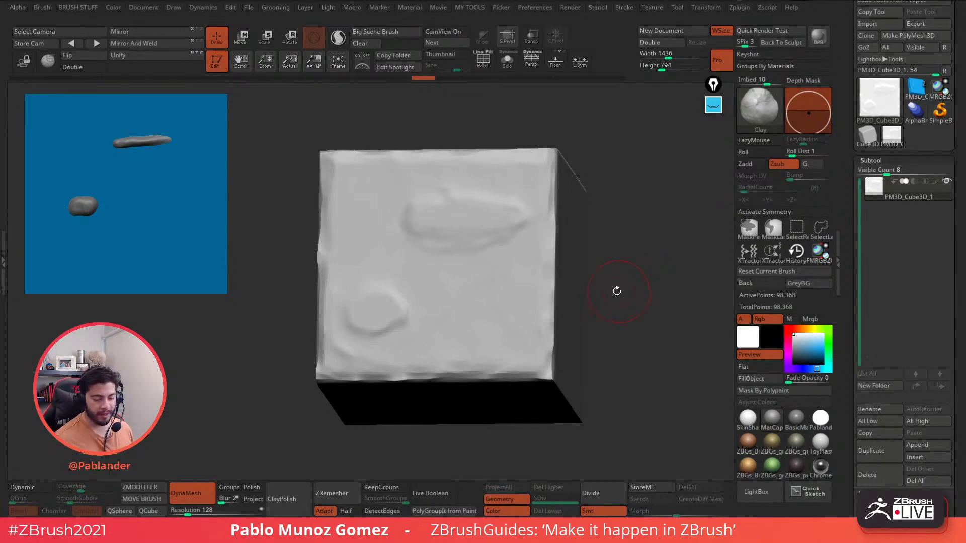
left_click_drag(622, 256, 597, 252, "shift")
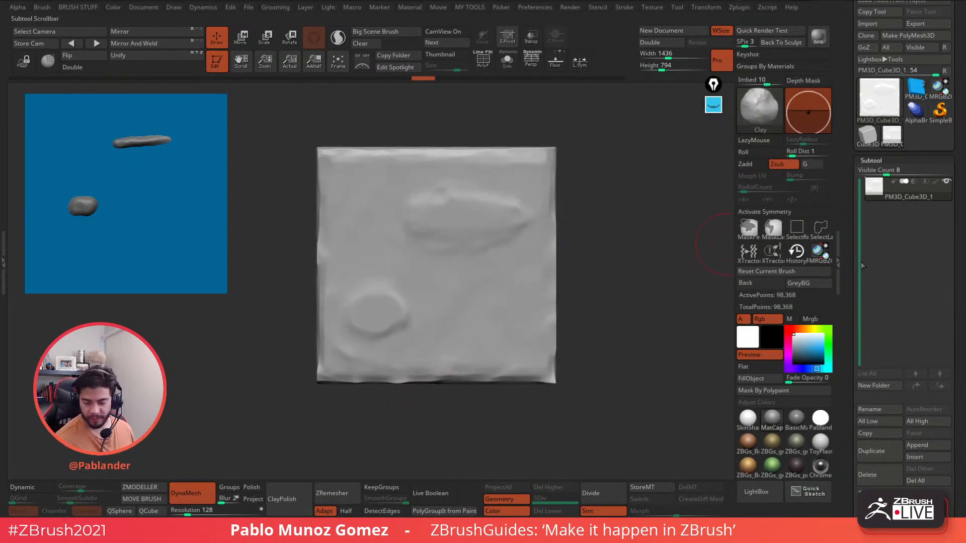
scroll(855, 268, "down", 2)
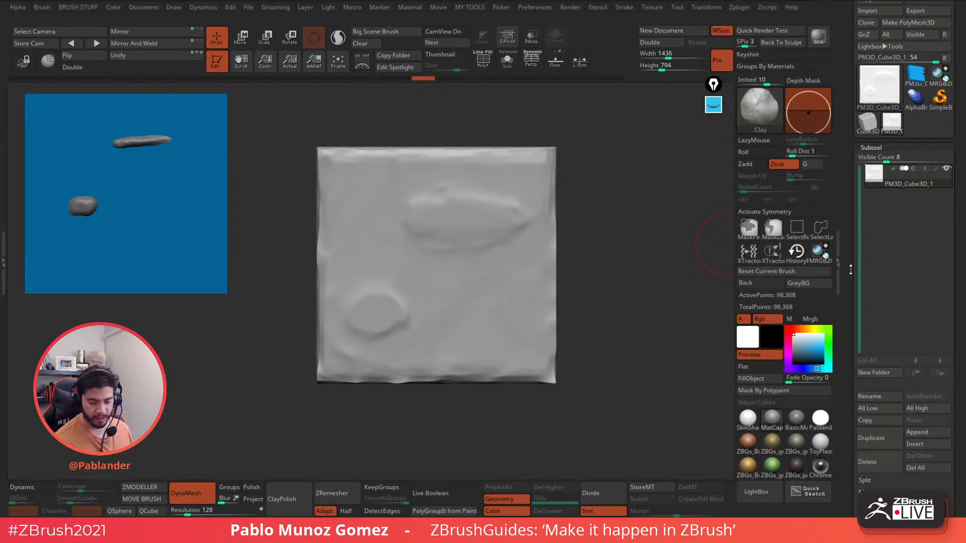
- Open Thick Skin under Extract, turn on its preview and drag the thickness near zero
left_click_drag(851, 270, 846, 155)
left_click(876, 133, "shift")
left_click_drag(927, 163, 904, 268)
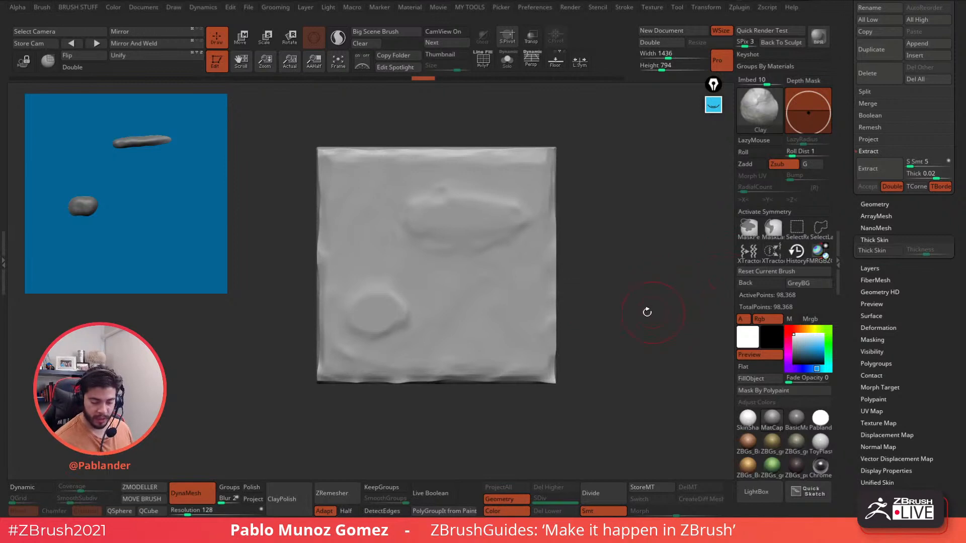
mouse_move(611, 287)
left_mouse_down()
mouse_move(623, 222)
mouse_move(647, 248)
mouse_move(691, 242)
left_mouse_up()
left_click(878, 251)
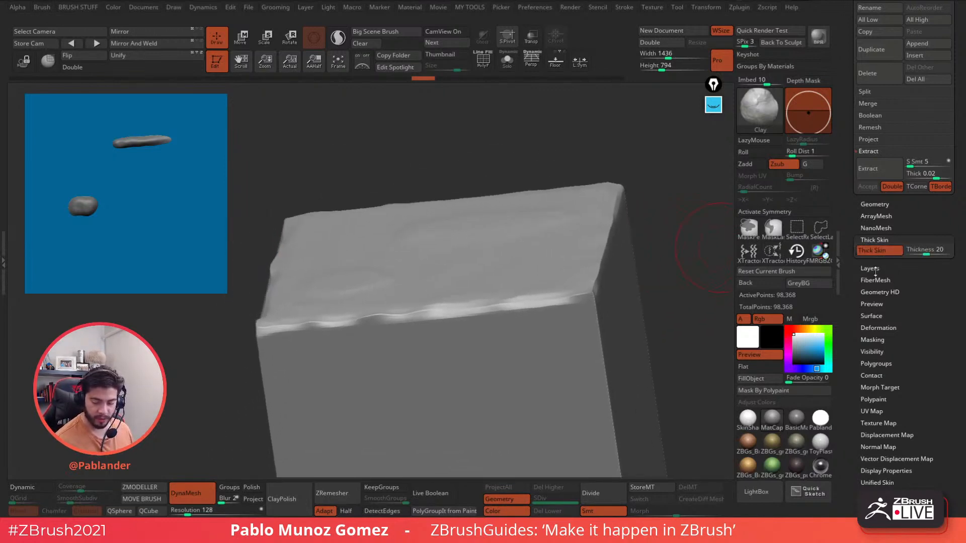
mouse_move(926, 252)
left_mouse_down()
mouse_move(909, 254)
mouse_move(937, 251)
mouse_move(917, 252)
left_mouse_up()
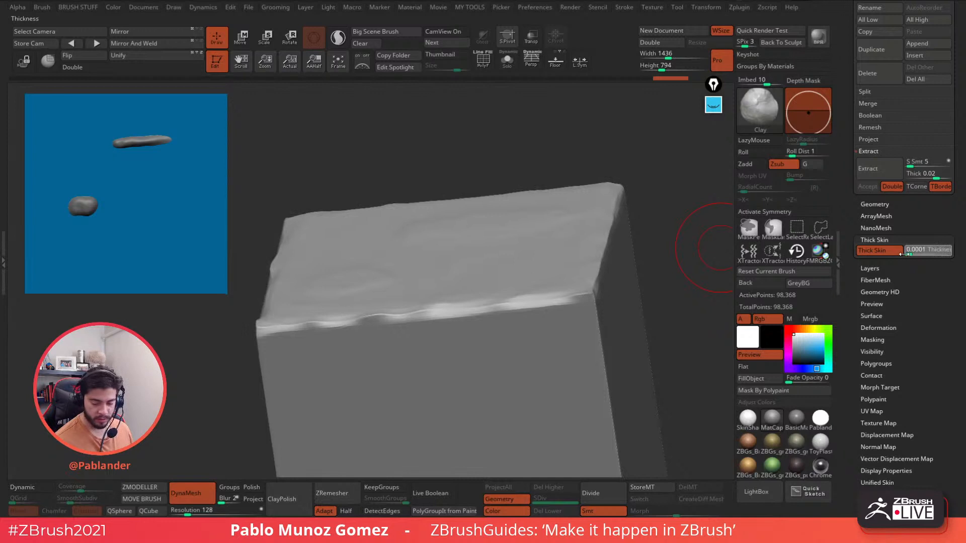
left_click_drag(911, 254, 912, 254)
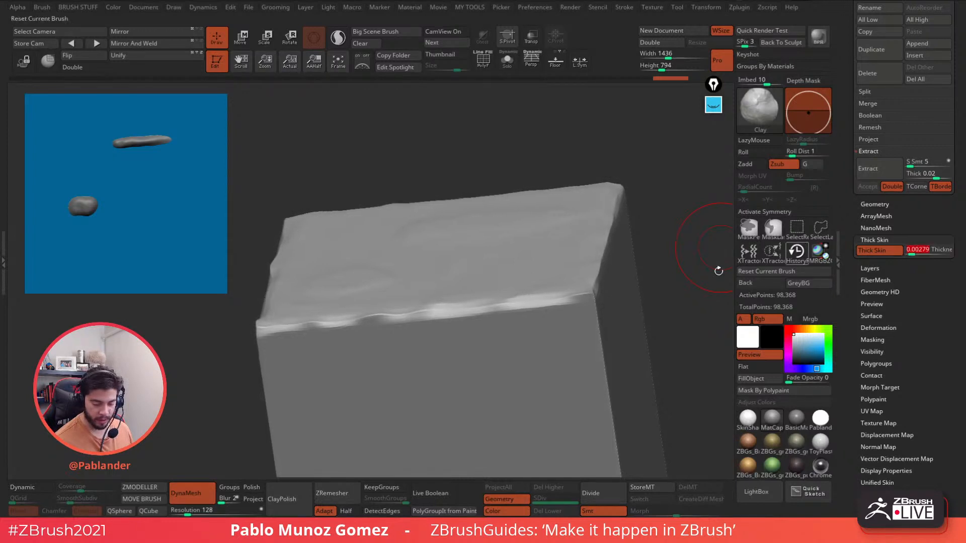
- Enter a Thick Skin thickness of 0.0001
left_click_drag(607, 243, 619, 246)
left_click(917, 253)
key("ctrl+z")
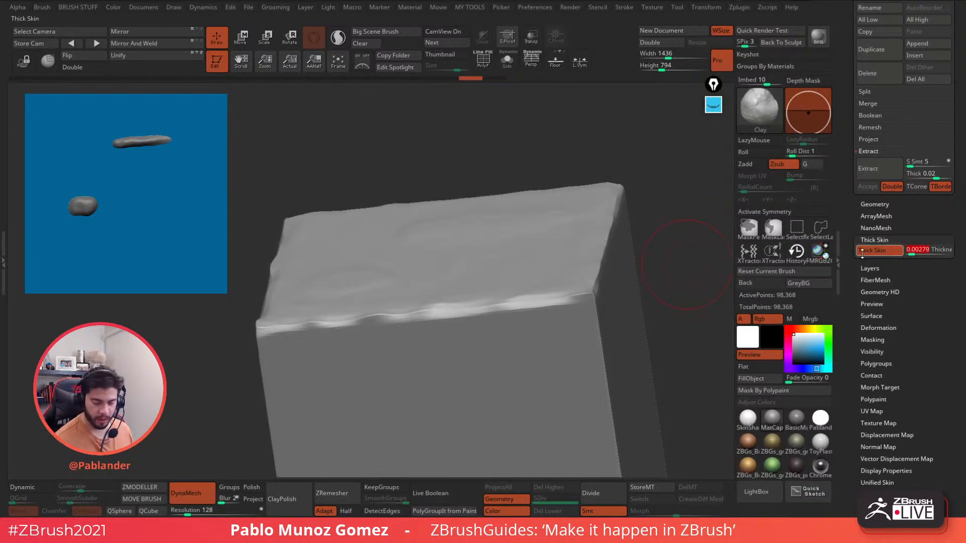
type("0.0001")
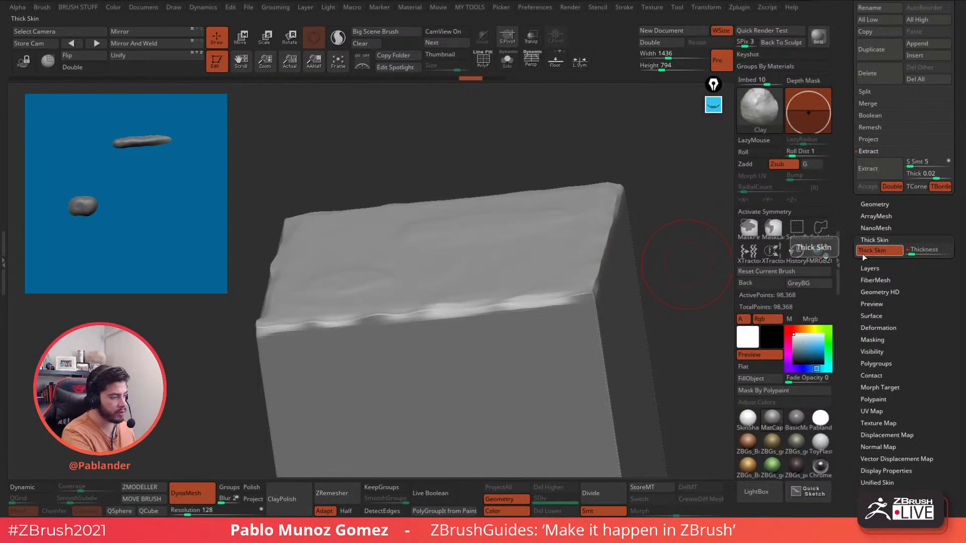
key("Return")
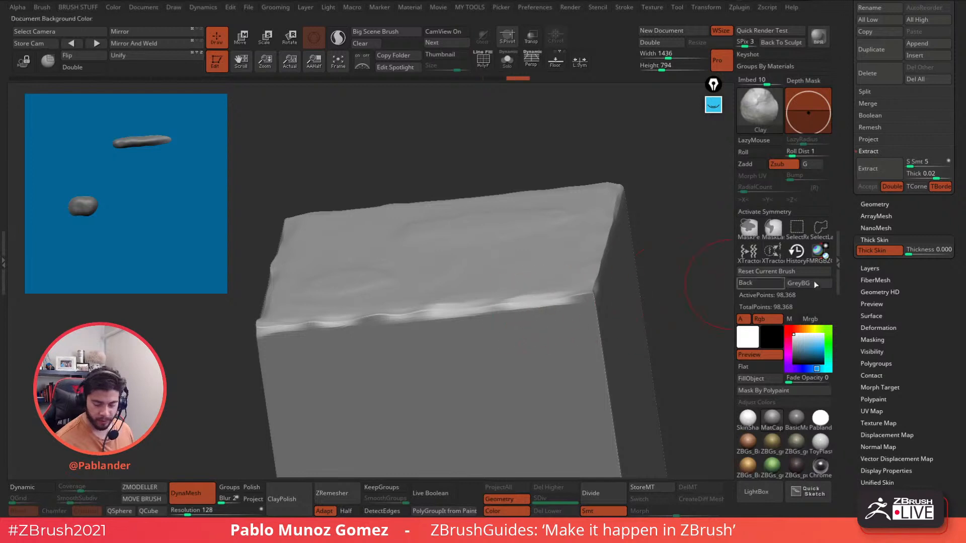
left_click(912, 250)
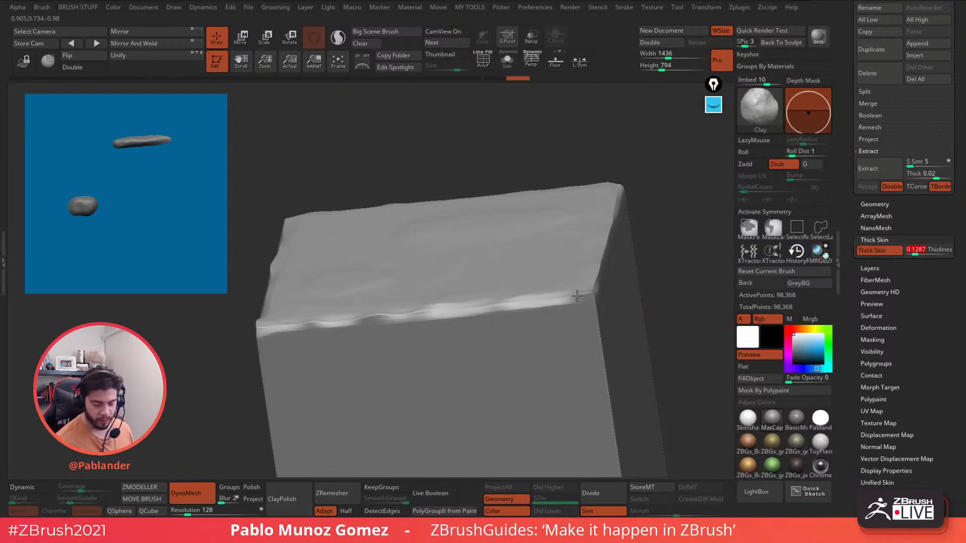
key("ctrl+z")
- Test Clay strokes along the block's right edge
left_click(920, 253)
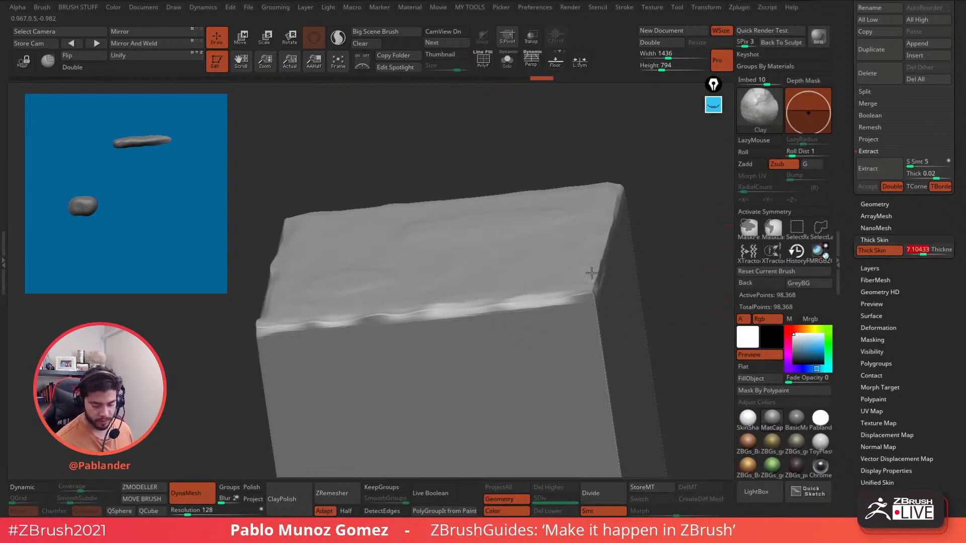
left_click_drag(593, 274, 598, 258)
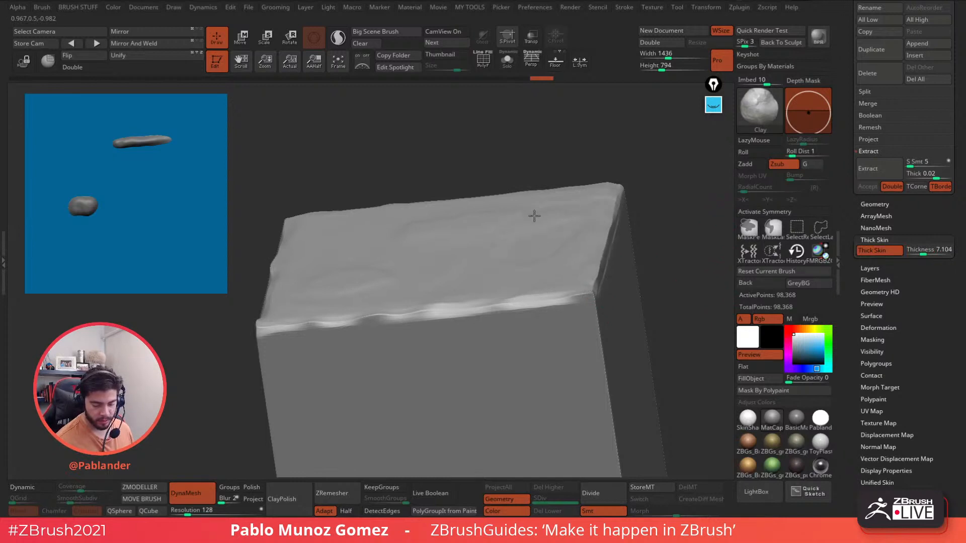
left_click_drag(534, 216, 519, 282)
left_click_drag(664, 213, 657, 272)
mouse_move(595, 278)
left_mouse_down()
mouse_move(594, 268)
mouse_move(587, 305)
left_mouse_up()
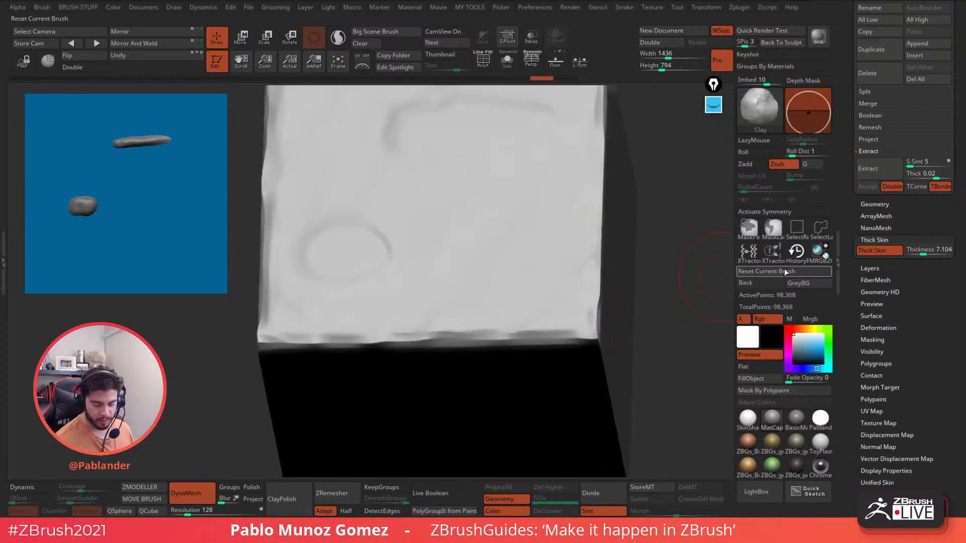
mouse_move(696, 324)
left_mouse_down("alt")
mouse_move(671, 284)
mouse_move(672, 324)
left_mouse_up("alt")
- Set the Thick Skin thickness to 20 and view the mesh's thick side
left_click(927, 250)
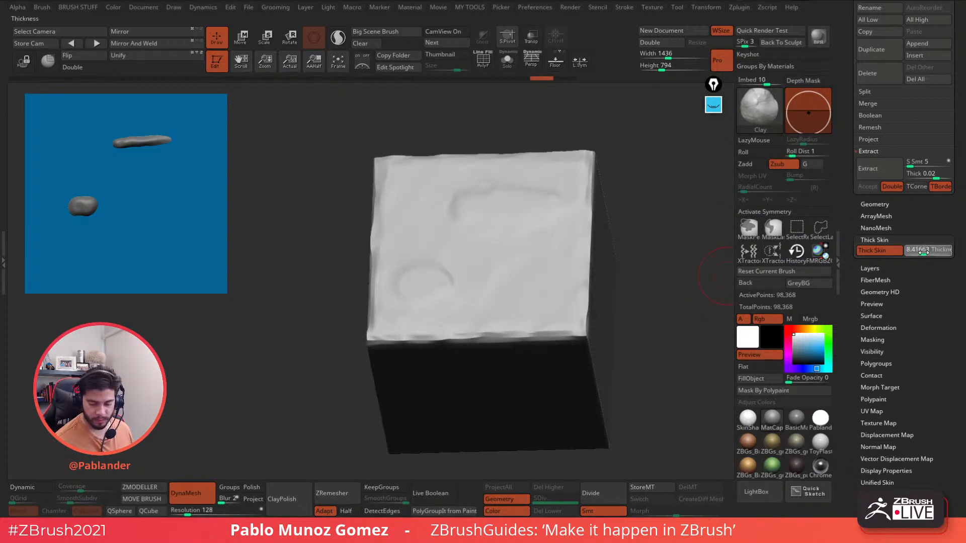
left_click(927, 253)
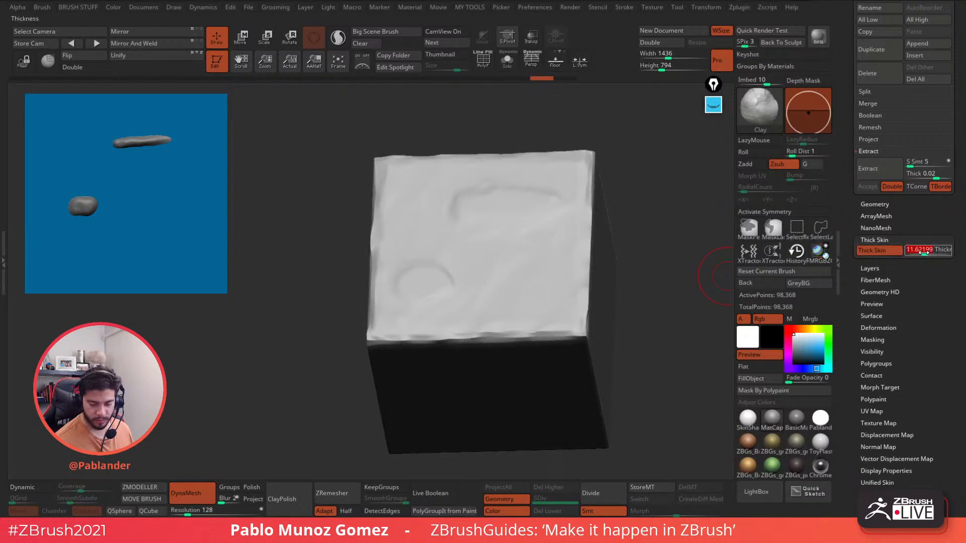
type("20")
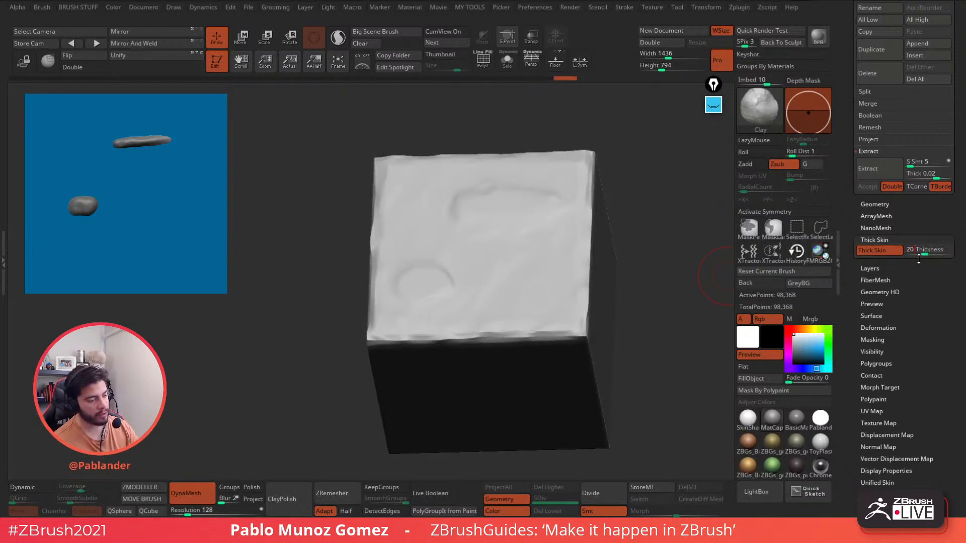
key("Return")
left_click_drag(671, 227, 625, 306)
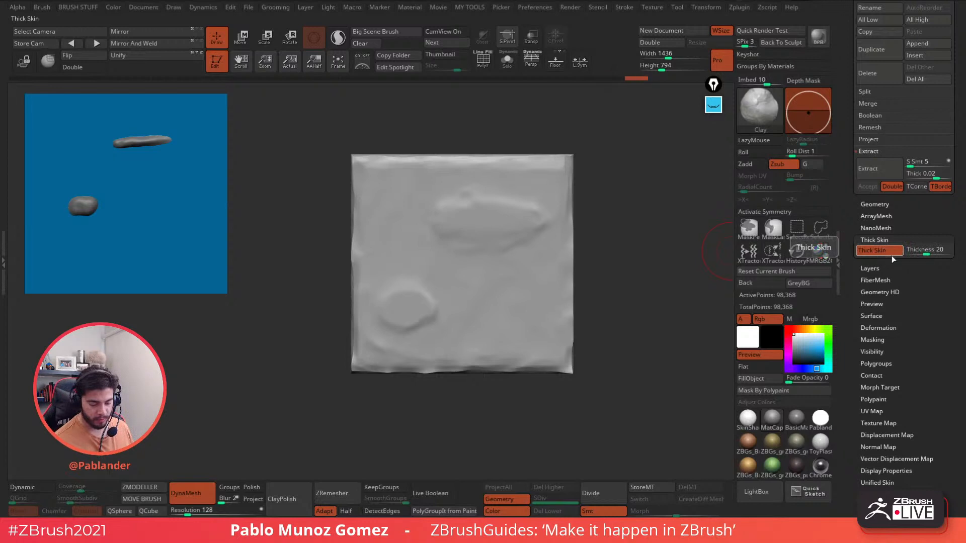
left_click_drag(648, 347, 651, 290)
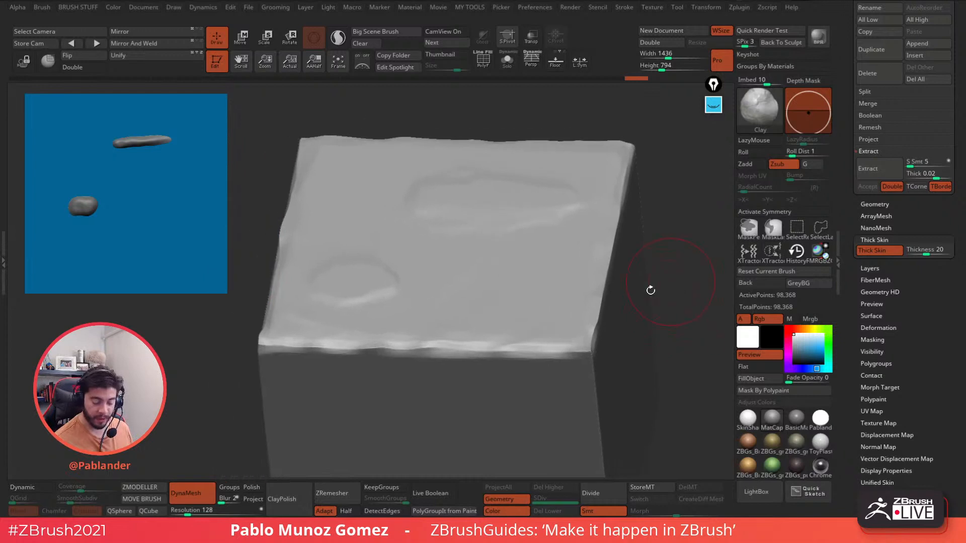
- Nudge the thickness down, try a dent on the right edge and undo it
left_click_drag(928, 250, 927, 251)
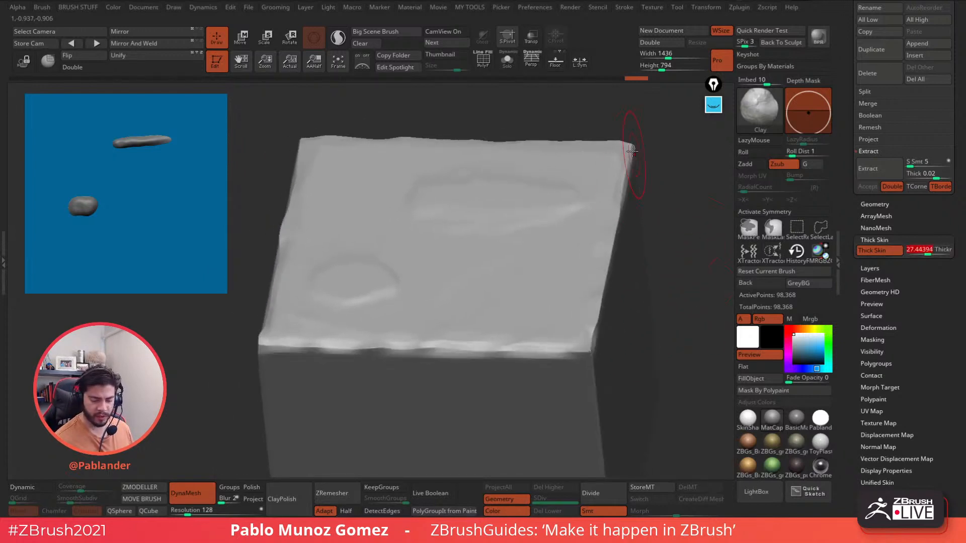
mouse_move(633, 151)
left_mouse_down()
mouse_move(603, 257)
mouse_move(587, 224)
mouse_move(561, 224)
mouse_move(561, 185)
left_mouse_up()
key("ctrl+z")
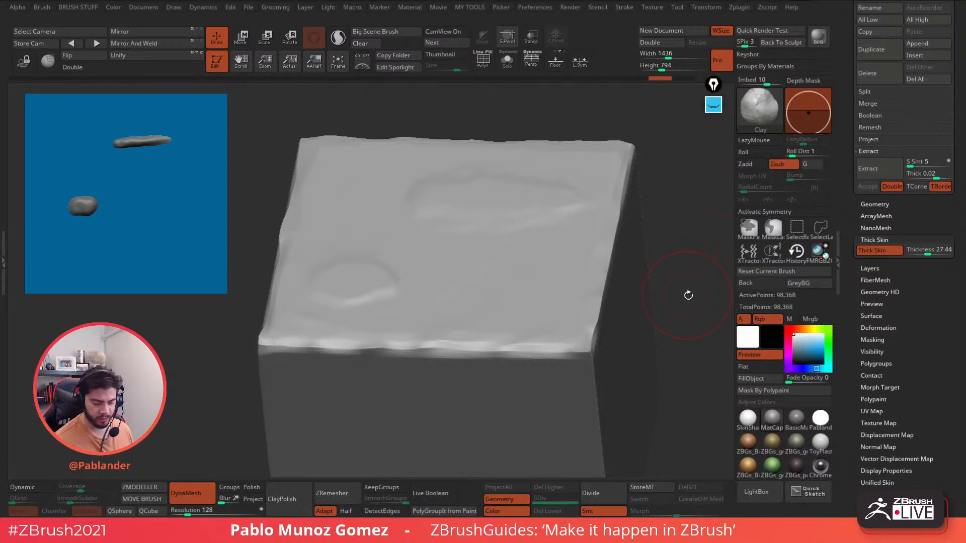
left_click_drag(688, 295, 701, 287, "shift")
- Set the thickness to 30, then test a clay stroke and undo it
left_click(927, 250)
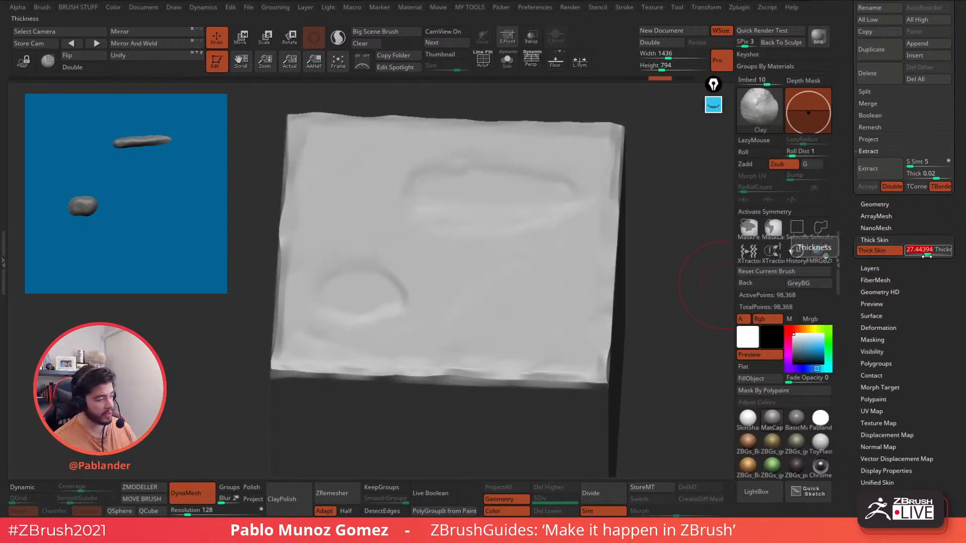
type("30")
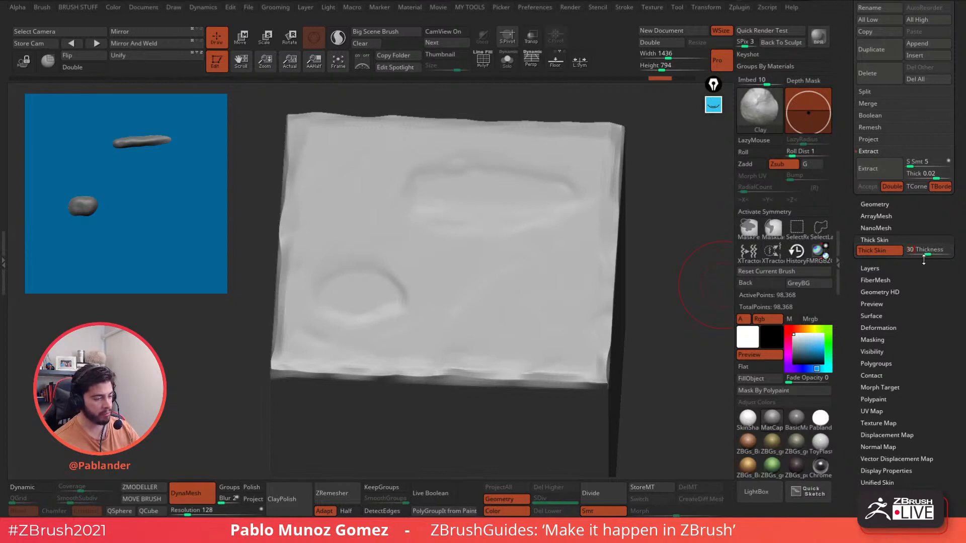
key("Return")
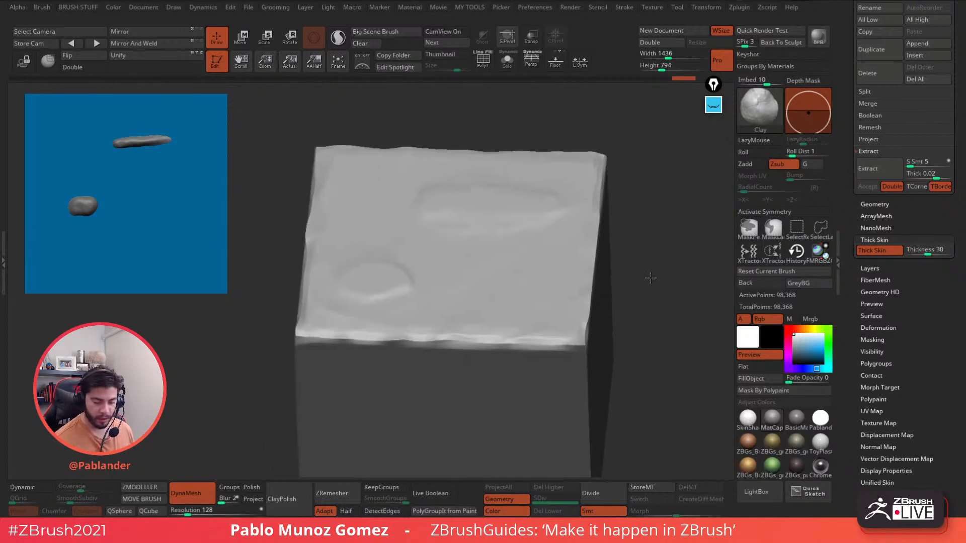
mouse_move(594, 249)
left_mouse_down()
mouse_move(530, 231)
mouse_move(492, 242)
mouse_move(548, 166)
mouse_move(566, 160)
left_mouse_up()
mouse_move(647, 216)
left_mouse_down()
mouse_move(643, 246)
mouse_move(662, 240)
mouse_move(662, 317)
mouse_move(670, 250)
mouse_move(654, 259)
mouse_move(690, 254)
left_mouse_up()
key("ctrl+z")
left_click(713, 104)
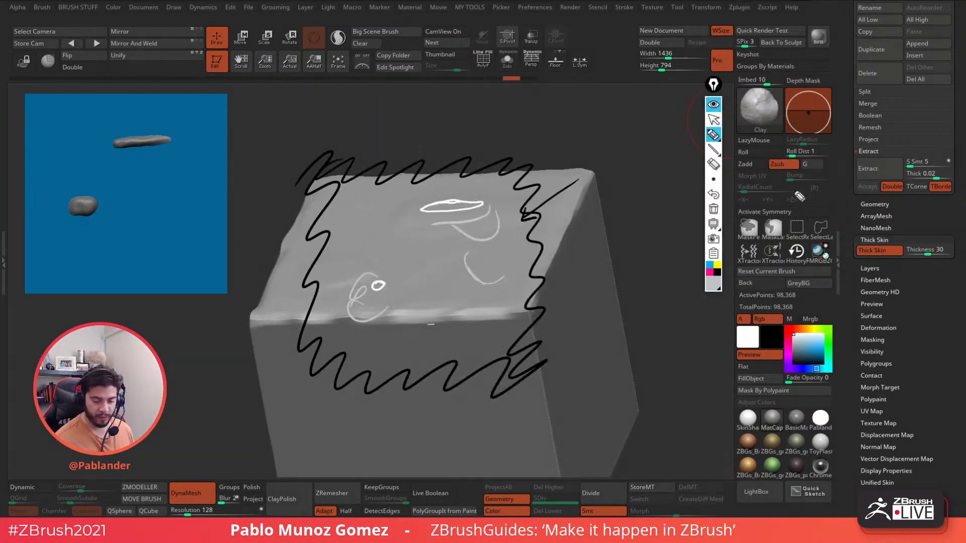
left_click(714, 209)
left_click(718, 264)
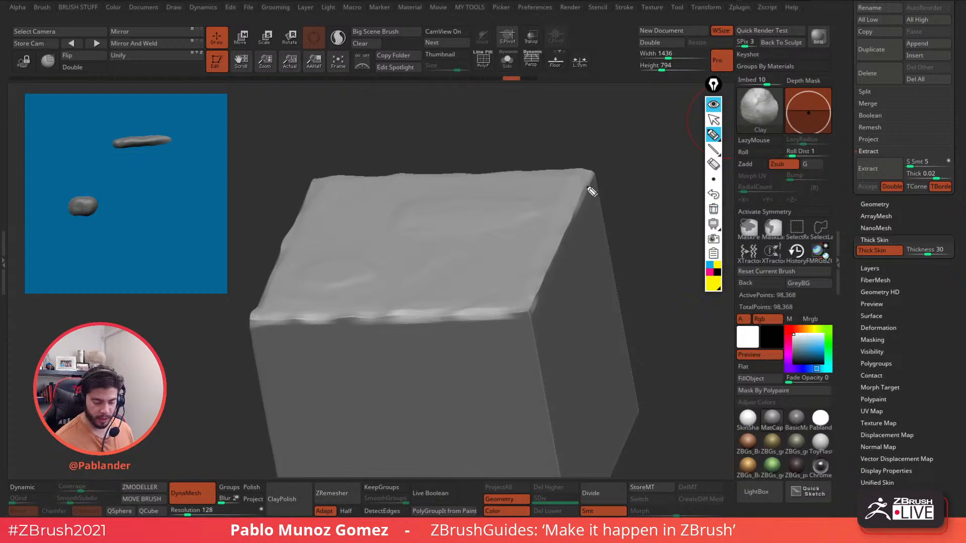
left_click_drag(595, 173, 523, 329)
left_click_drag(594, 175, 344, 181)
left_click_drag(594, 175, 628, 374)
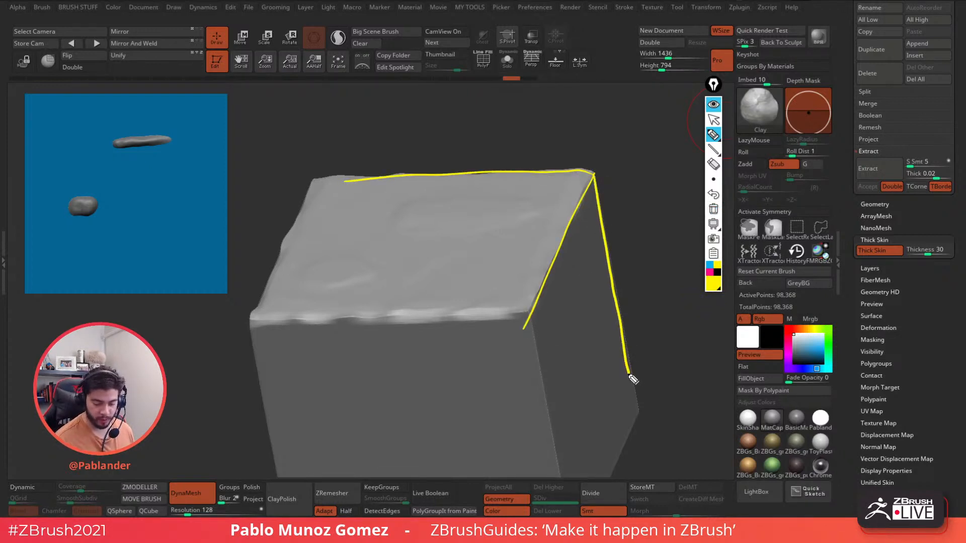
left_click(709, 266)
mouse_move(936, 232)
left_mouse_down()
mouse_move(949, 254)
mouse_move(945, 235)
left_mouse_up()
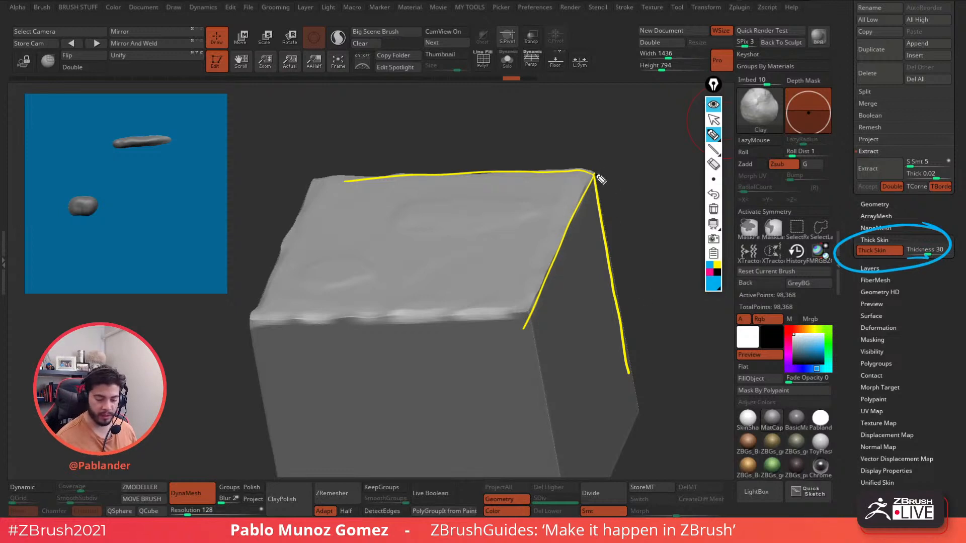
left_click_drag(597, 175, 607, 167)
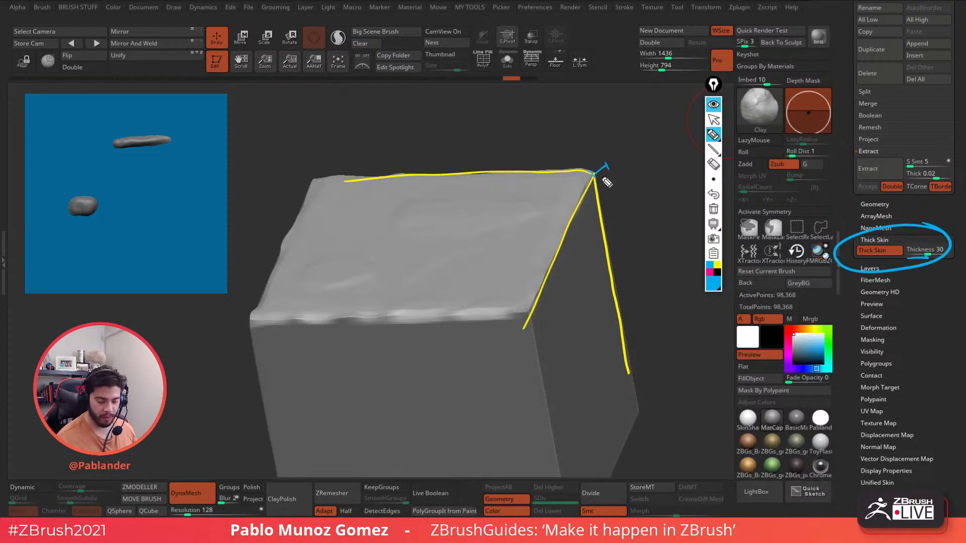
left_click_drag(609, 167, 643, 320)
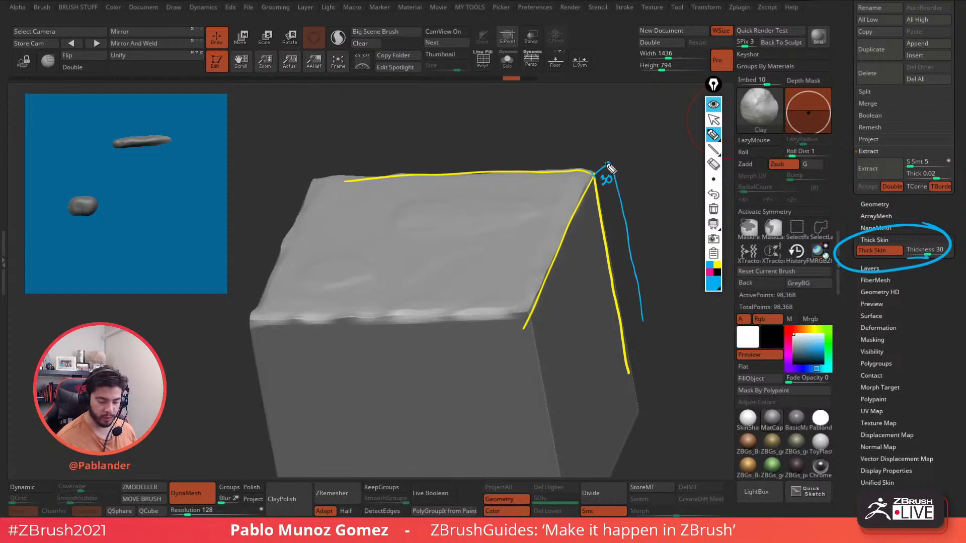
left_click_drag(610, 168, 587, 221)
mouse_move(608, 162)
left_mouse_down()
mouse_move(466, 157)
mouse_move(314, 170)
left_mouse_up()
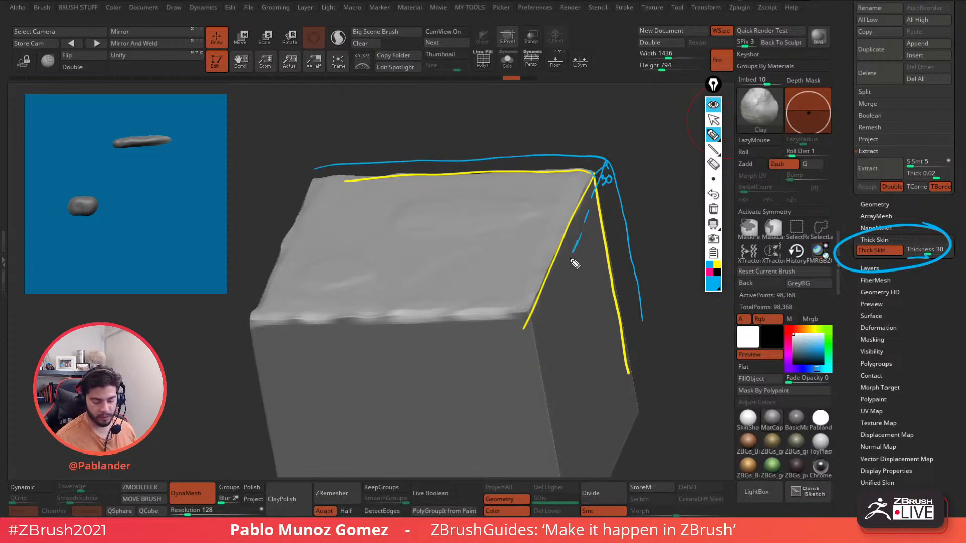
left_click_drag(572, 260, 541, 327)
left_click_drag(647, 323, 651, 359)
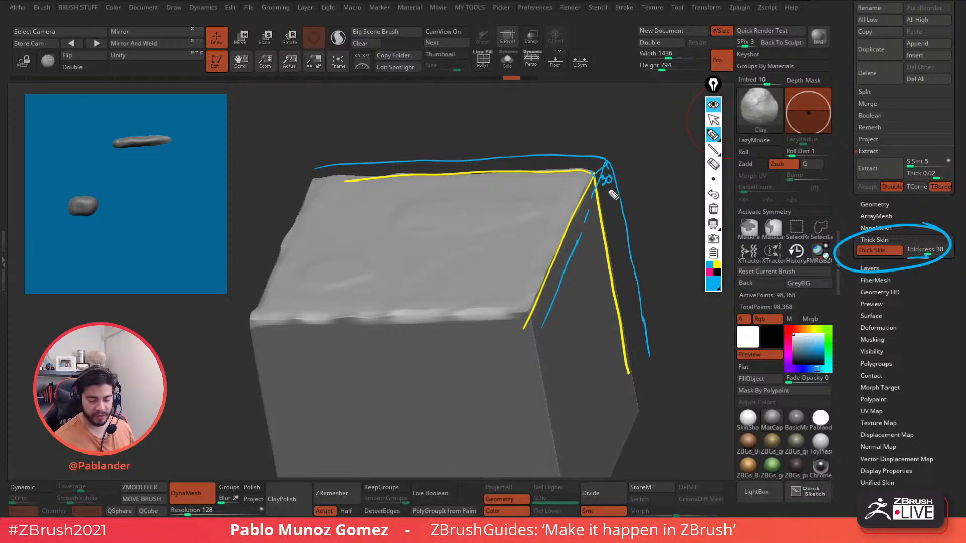
left_click_drag(618, 191, 623, 232)
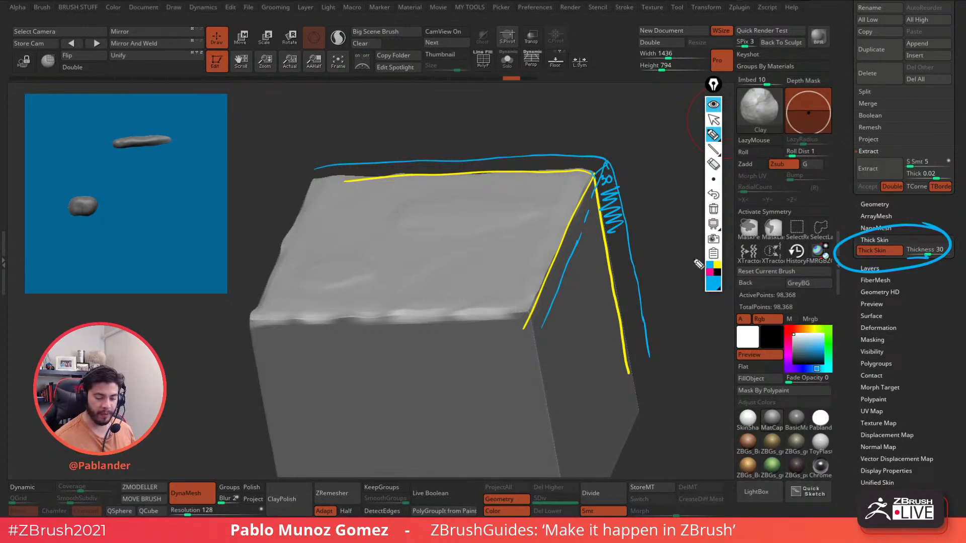
mouse_move(801, 151)
left_mouse_down()
mouse_move(765, 167)
mouse_move(783, 150)
left_mouse_up()
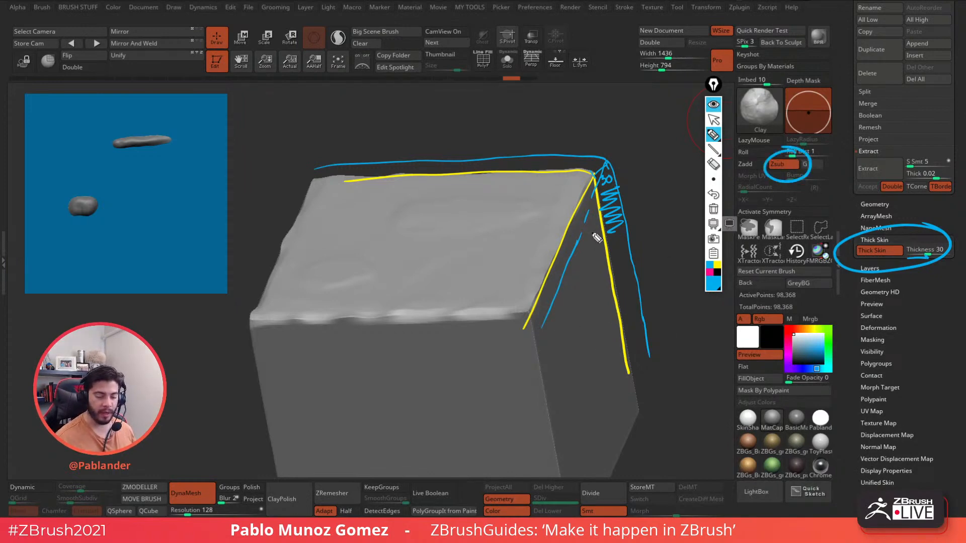
left_click(708, 273)
left_click(713, 194)
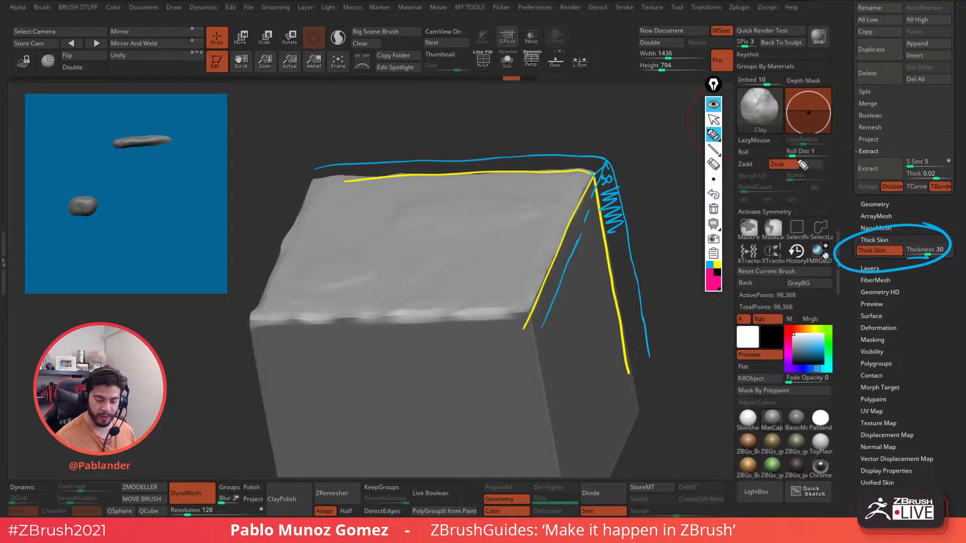
left_click_drag(802, 165, 805, 154)
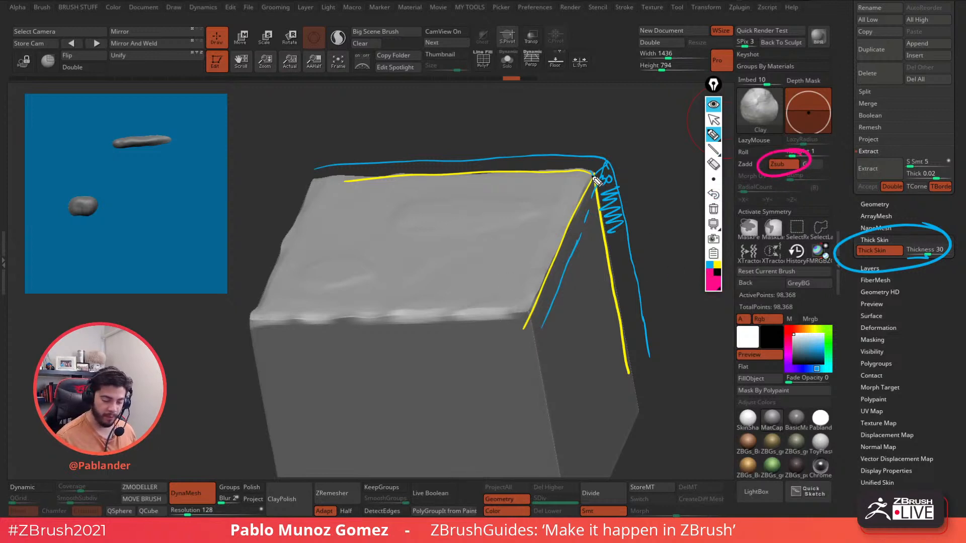
mouse_move(577, 190)
left_mouse_down()
mouse_move(595, 174)
mouse_move(496, 198)
mouse_move(342, 206)
left_mouse_up()
left_click_drag(580, 197, 517, 313)
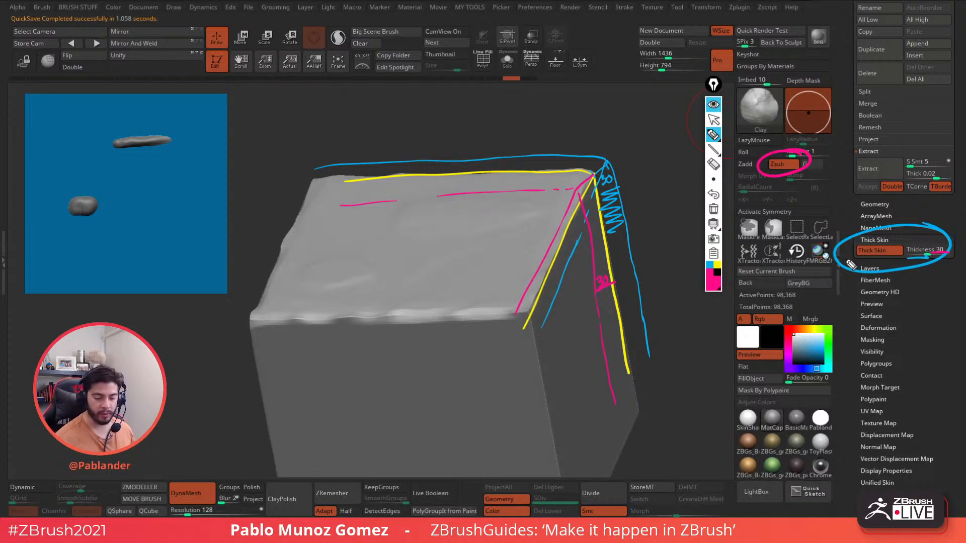
left_click(713, 104)
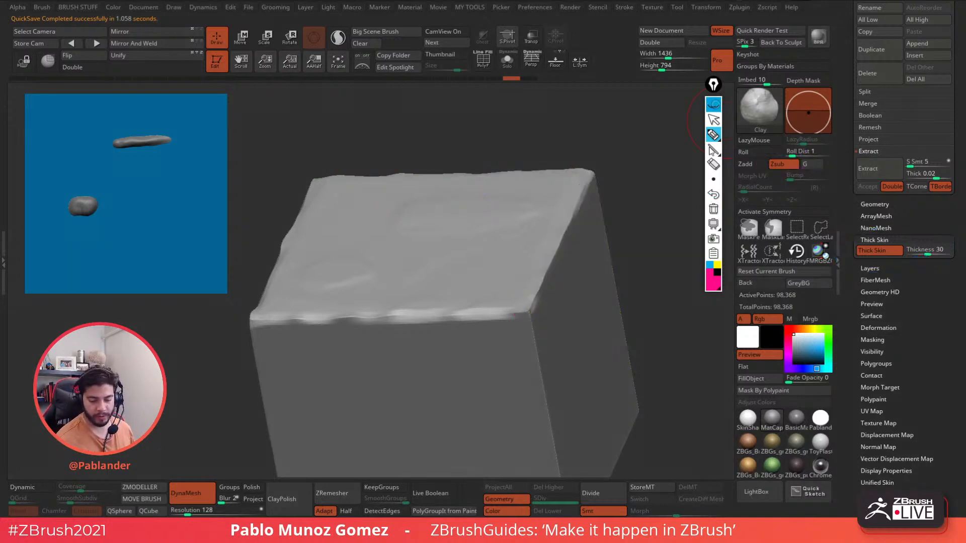
left_click_drag(647, 196, 655, 251)
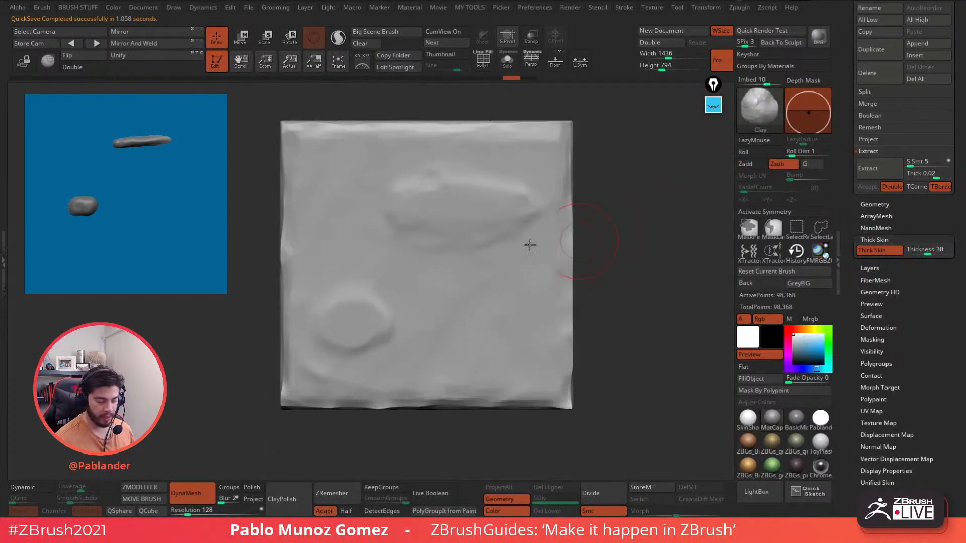
left_click(25, 62)
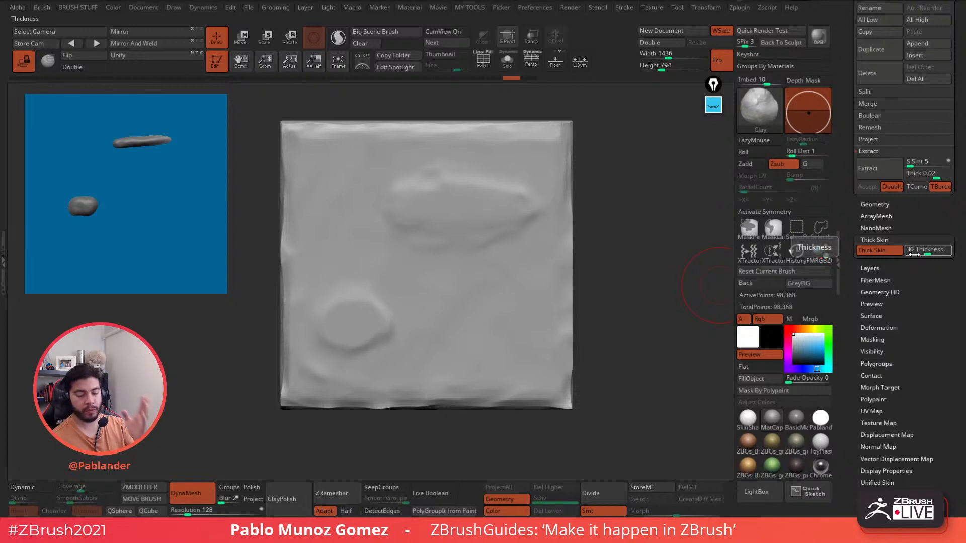
left_click_drag(931, 253, 956, 254)
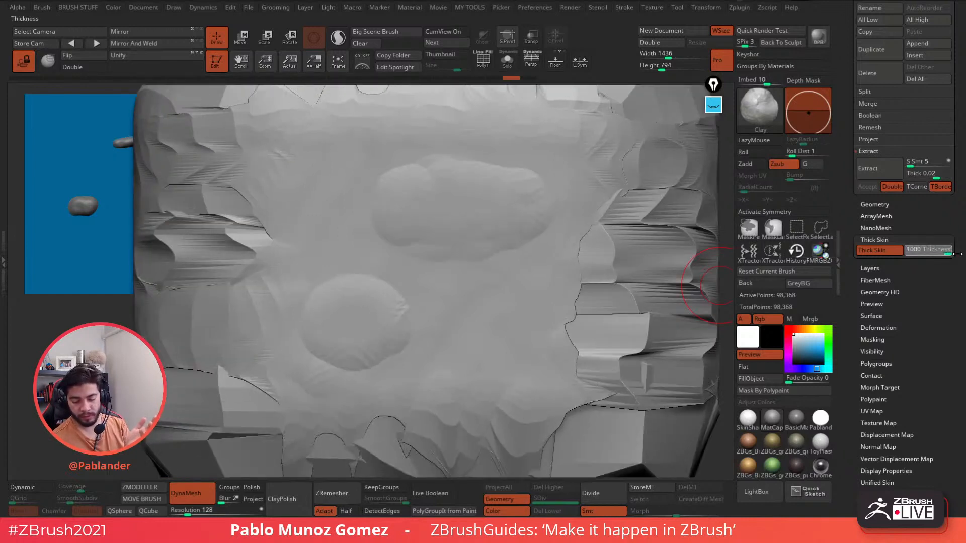
left_click(938, 253)
type("3")
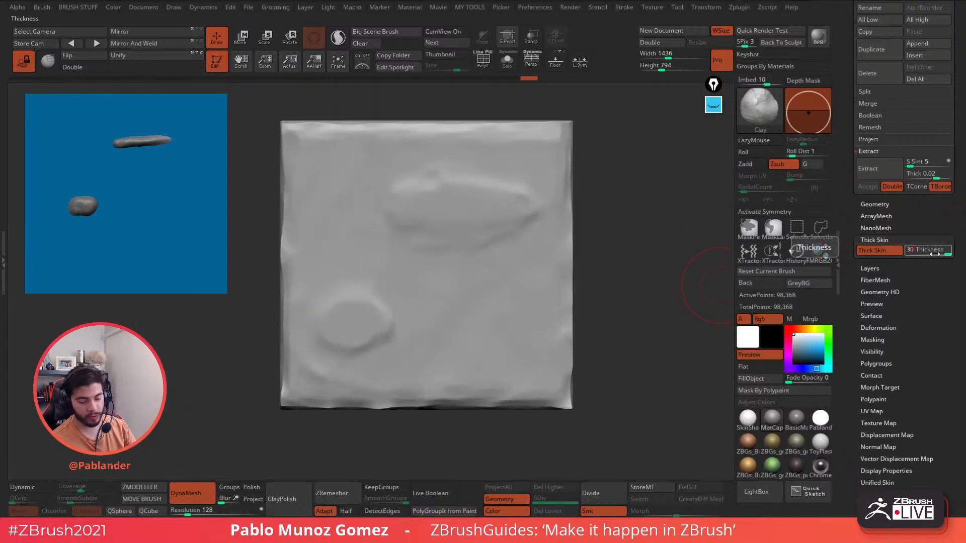
left_click(911, 251)
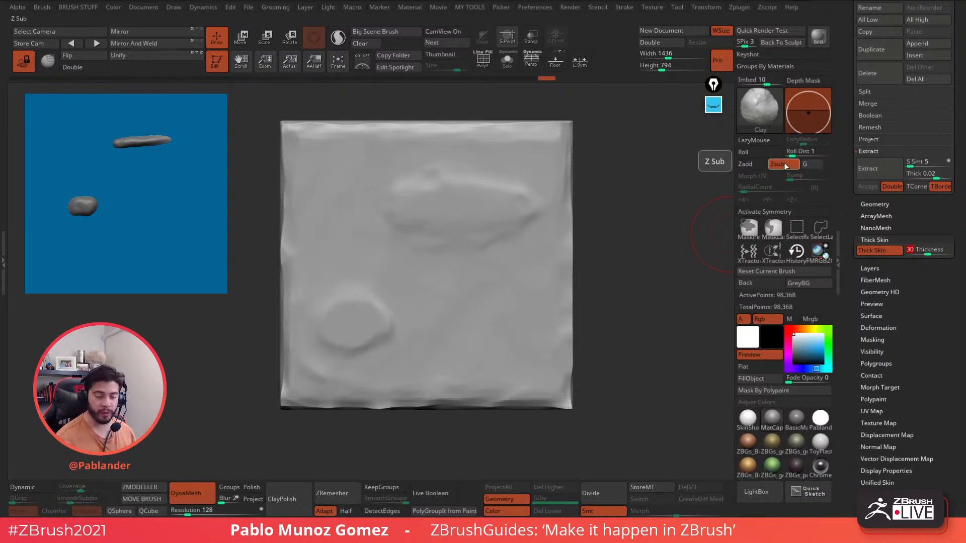
- Flatten the upper-left ridges and soften both bumps' edges with Clay in Zsub
mouse_move(541, 252)
left_mouse_down()
mouse_move(528, 268)
mouse_move(545, 267)
mouse_move(489, 356)
mouse_move(552, 295)
mouse_move(534, 395)
mouse_move(481, 287)
mouse_move(394, 274)
mouse_move(300, 182)
mouse_move(302, 136)
mouse_move(306, 196)
mouse_move(338, 153)
mouse_move(302, 182)
mouse_move(315, 252)
mouse_move(336, 209)
left_mouse_up()
left_click_drag(410, 267, 361, 232)
mouse_move(440, 261)
left_mouse_down()
mouse_move(358, 177)
mouse_move(361, 189)
mouse_move(376, 156)
mouse_move(420, 141)
mouse_move(386, 248)
mouse_move(382, 163)
mouse_move(423, 151)
mouse_move(556, 151)
mouse_move(500, 258)
mouse_move(476, 265)
mouse_move(372, 227)
left_mouse_up()
mouse_move(468, 263)
left_mouse_down()
mouse_move(446, 278)
mouse_move(304, 279)
mouse_move(293, 422)
mouse_move(322, 389)
mouse_move(388, 388)
mouse_move(420, 342)
mouse_move(419, 296)
left_mouse_up()
mouse_move(385, 228)
left_mouse_down()
mouse_move(417, 257)
mouse_move(480, 261)
left_mouse_up()
left_click_drag(546, 135, 571, 143)
left_click_drag(568, 222, 473, 261)
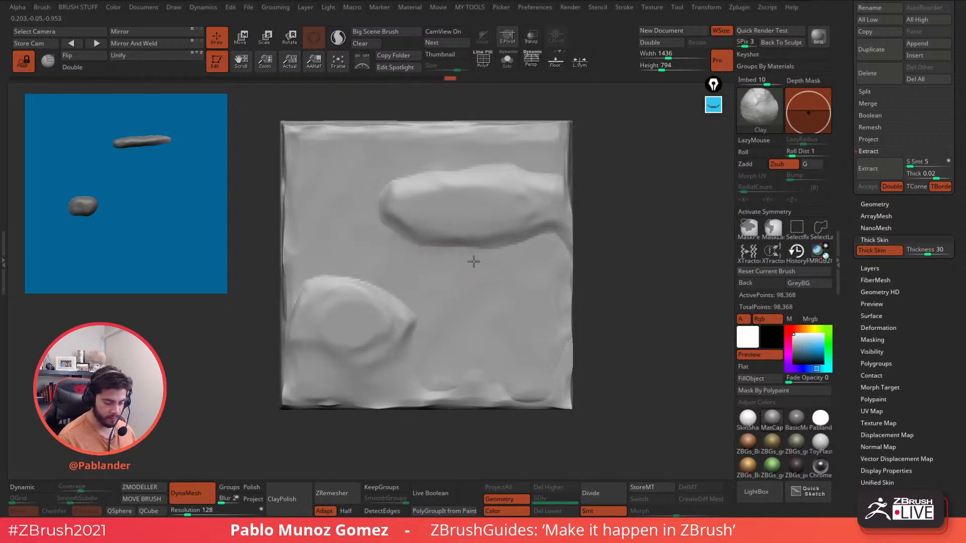
mouse_move(415, 313)
left_mouse_down()
mouse_move(421, 321)
mouse_move(334, 276)
mouse_move(300, 294)
mouse_move(390, 371)
mouse_move(378, 373)
left_mouse_up()
- Shrink the brush and trim the lower bump's right and upper-right edges
key("space")
left_click_drag(507, 226, 496, 225)
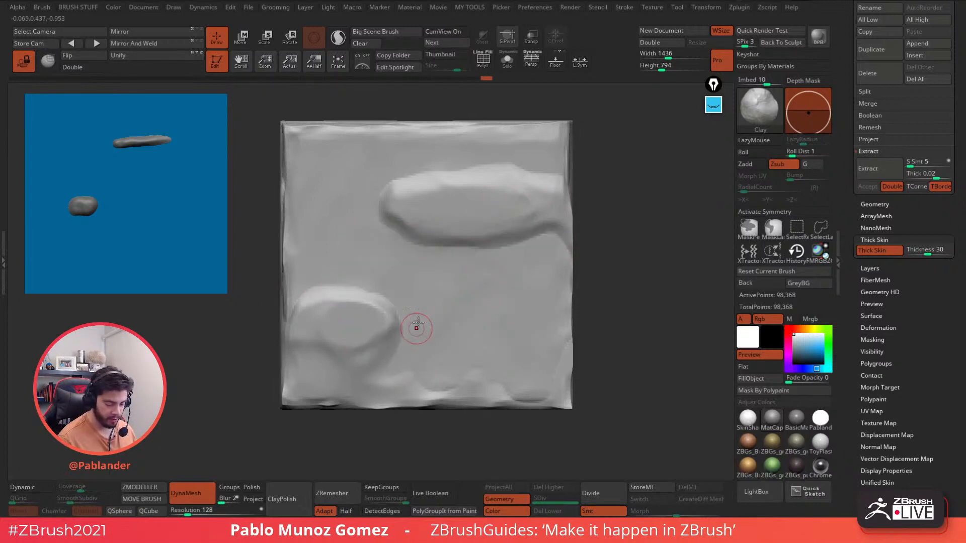
left_click_drag(416, 327, 401, 339)
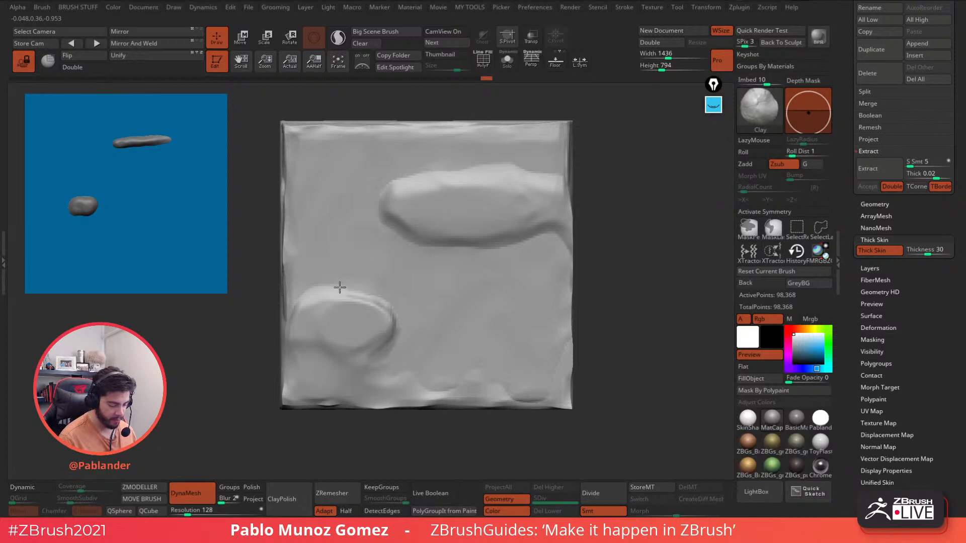
mouse_move(338, 287)
left_mouse_down()
mouse_move(382, 304)
mouse_move(371, 306)
left_mouse_up()
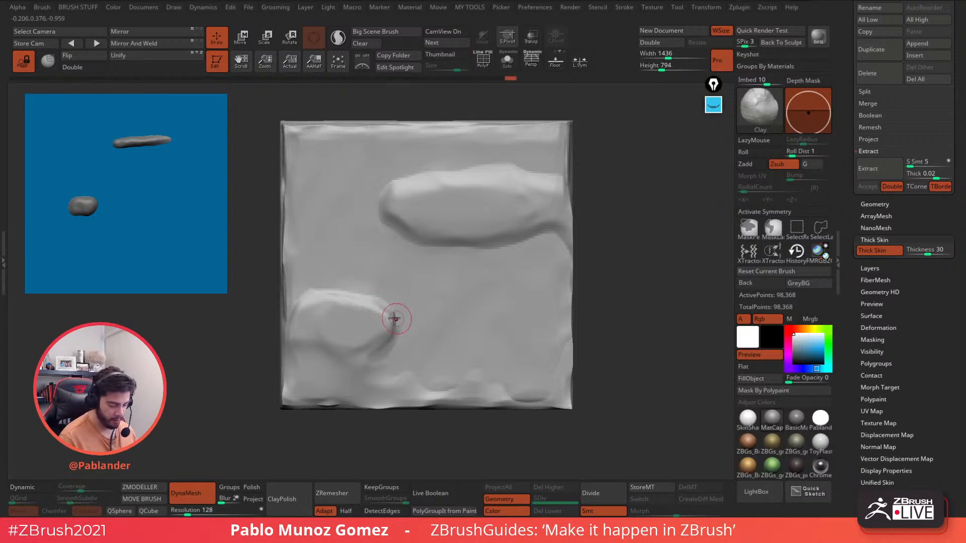
mouse_move(355, 348)
left_mouse_down()
mouse_move(386, 327)
mouse_move(389, 354)
left_mouse_up()
mouse_move(378, 302)
left_mouse_down()
mouse_move(393, 303)
mouse_move(374, 359)
mouse_move(356, 374)
mouse_move(386, 387)
mouse_move(360, 389)
left_mouse_up()
- Carve and soften the upper shape's edges, enlarging the brush to remove its lower bulge
mouse_move(403, 233)
left_mouse_down()
mouse_move(452, 236)
mouse_move(417, 233)
left_mouse_up()
left_click_drag(391, 222, 395, 228)
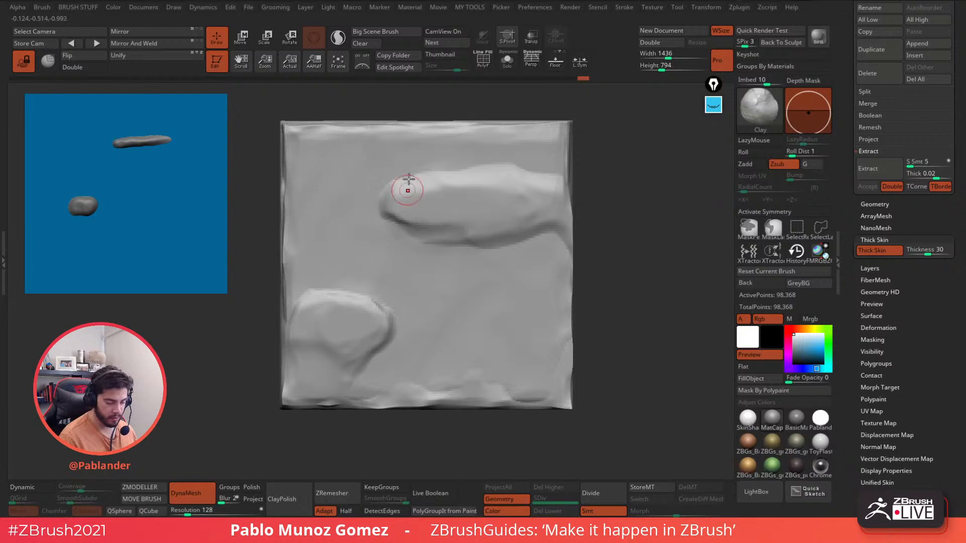
mouse_move(494, 166)
left_mouse_down()
mouse_move(452, 161)
mouse_move(541, 168)
mouse_move(513, 163)
left_mouse_up()
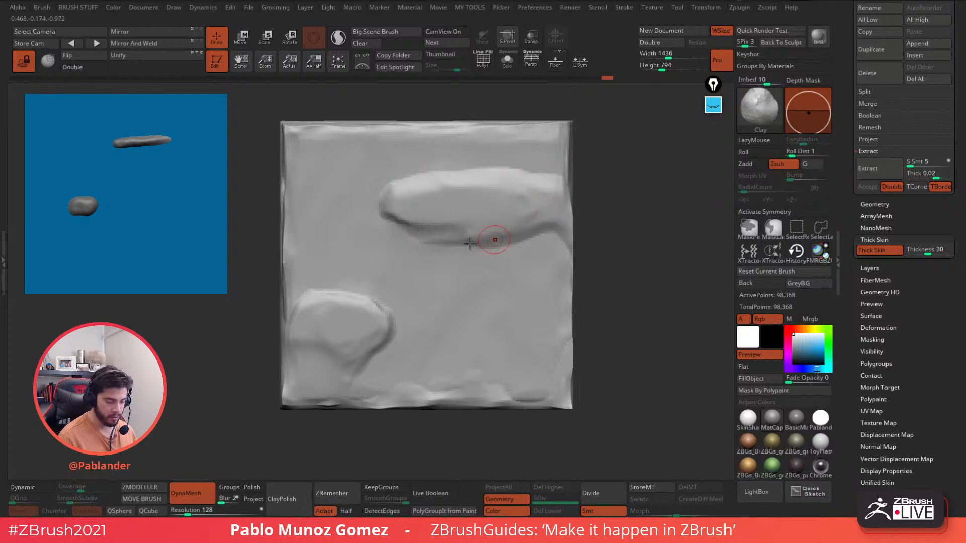
mouse_move(494, 240)
left_mouse_down()
mouse_move(417, 240)
mouse_move(387, 214)
mouse_move(488, 231)
left_mouse_up()
key("space")
left_click_drag(457, 193, 464, 194)
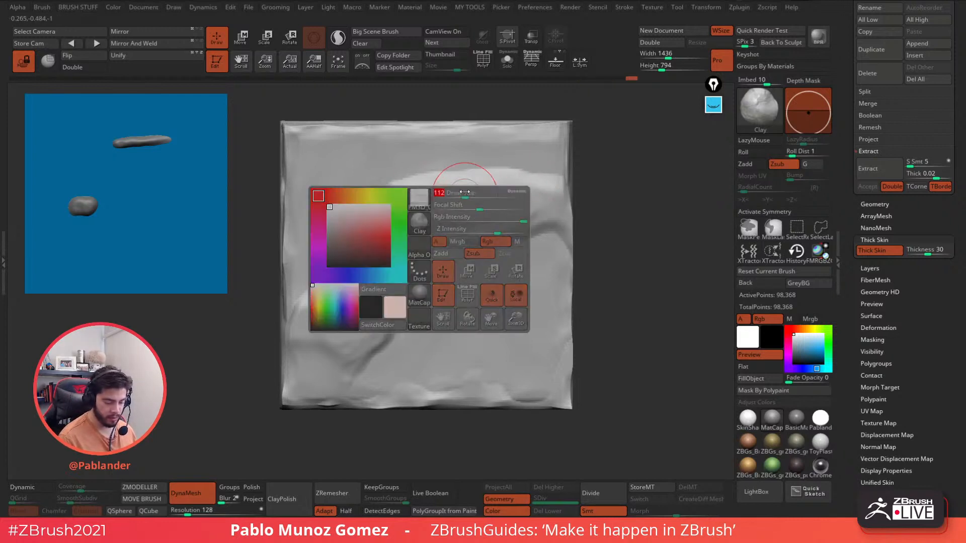
mouse_move(424, 235)
left_mouse_down()
mouse_move(401, 237)
mouse_move(471, 240)
left_mouse_up()
mouse_move(413, 229)
left_mouse_down()
mouse_move(455, 240)
mouse_move(541, 240)
mouse_move(524, 241)
left_mouse_up()
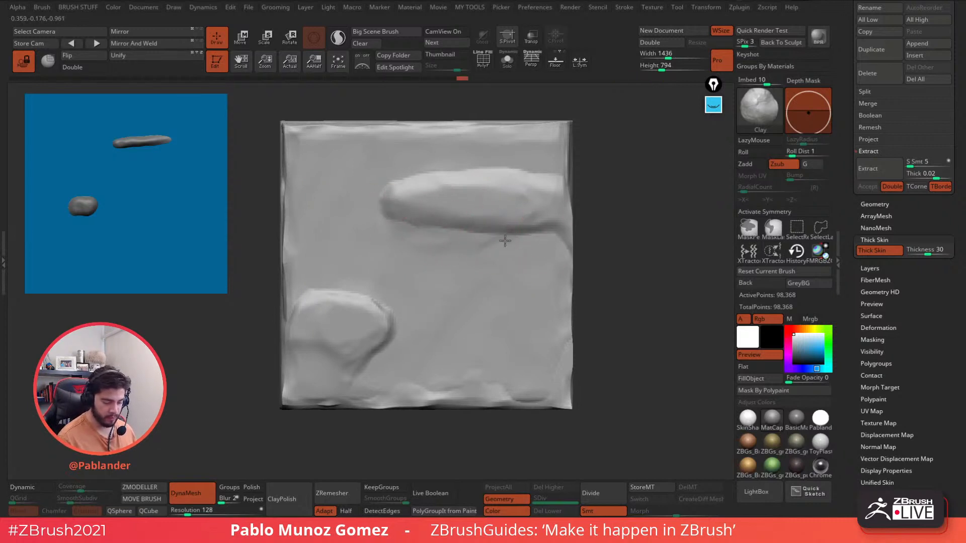
left_click_drag(478, 390, 518, 397)
mouse_move(561, 374)
left_mouse_down()
mouse_move(567, 404)
mouse_move(585, 358)
mouse_move(576, 378)
left_mouse_up()
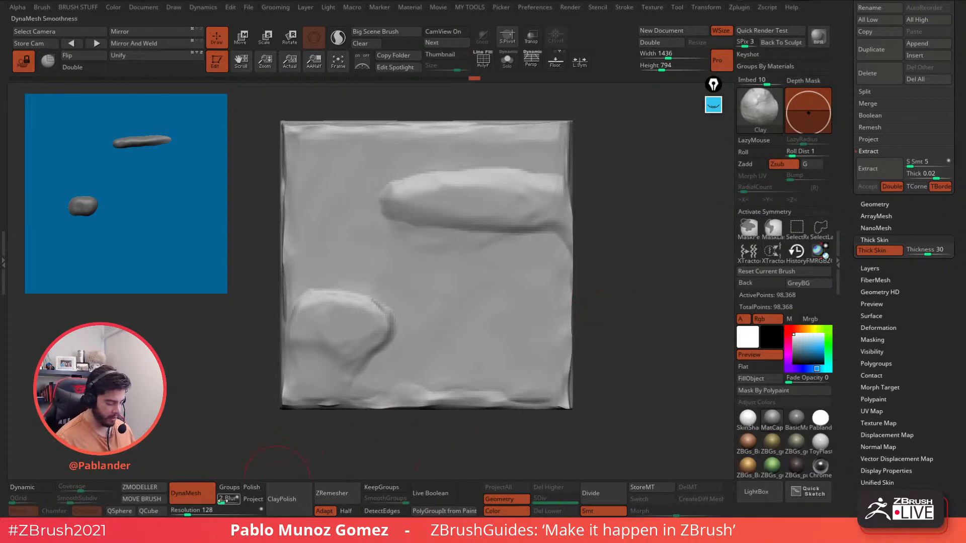
- Set DynaMesh Resolution to 176, remesh the slab, and show the SubTool list
left_click(191, 511)
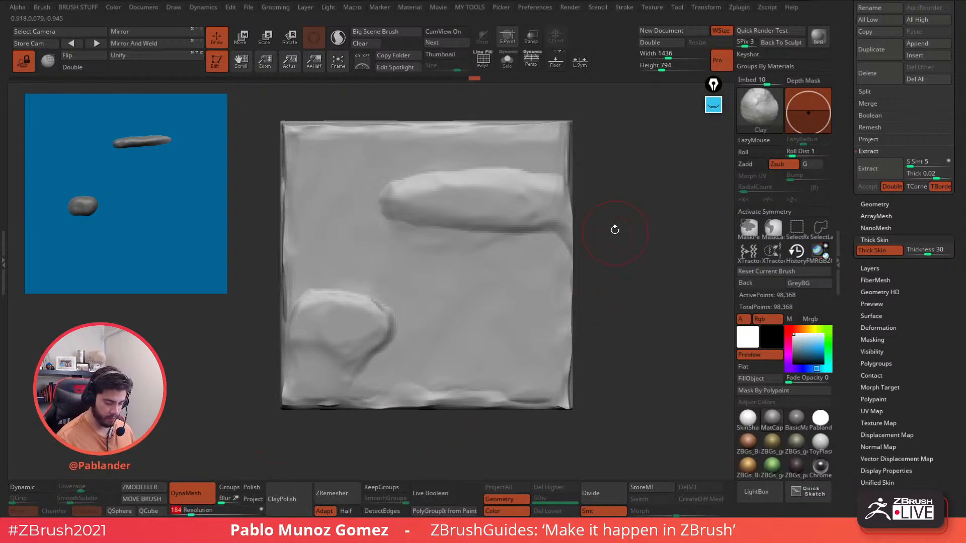
left_click(189, 511)
key("ctrl")
left_click_drag(623, 168, 669, 226, "ctrl")
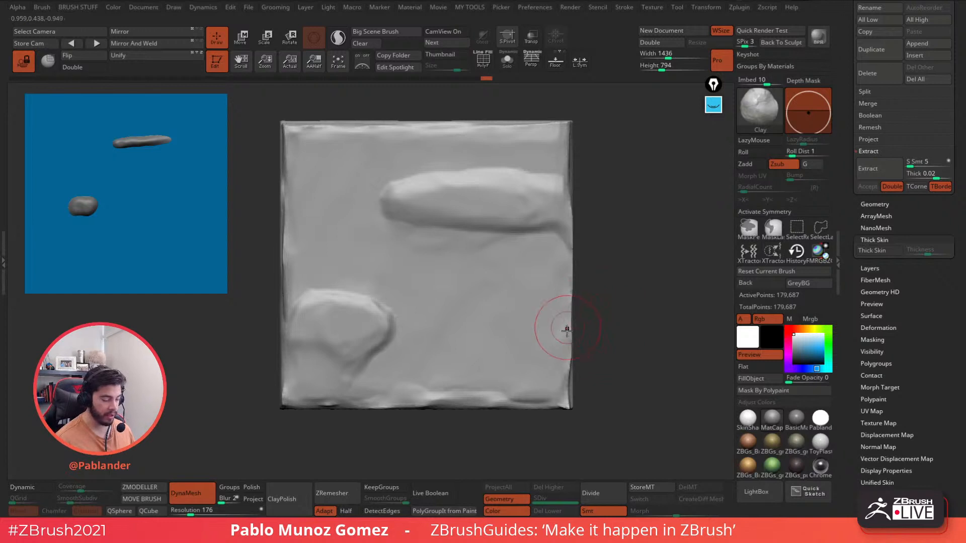
left_click(861, 200)
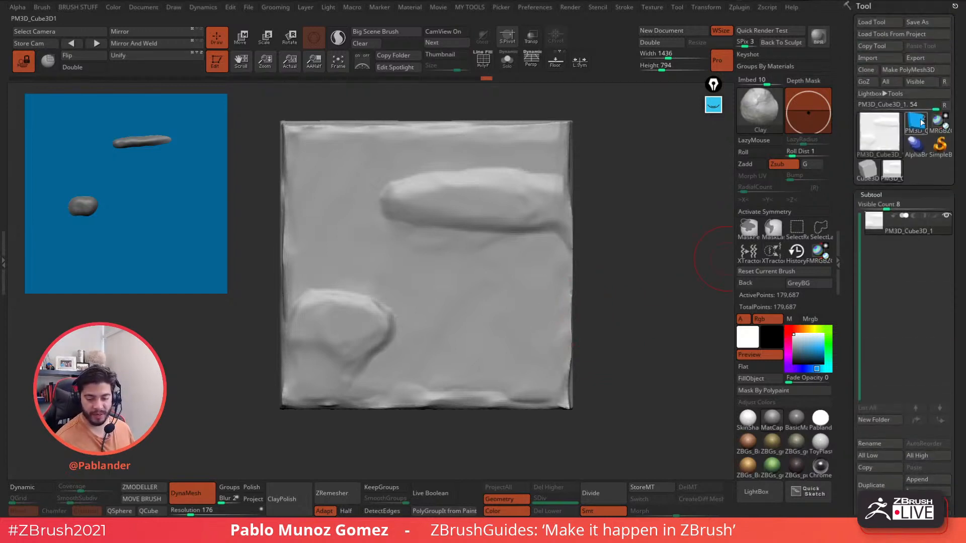
mouse_move(918, 126)
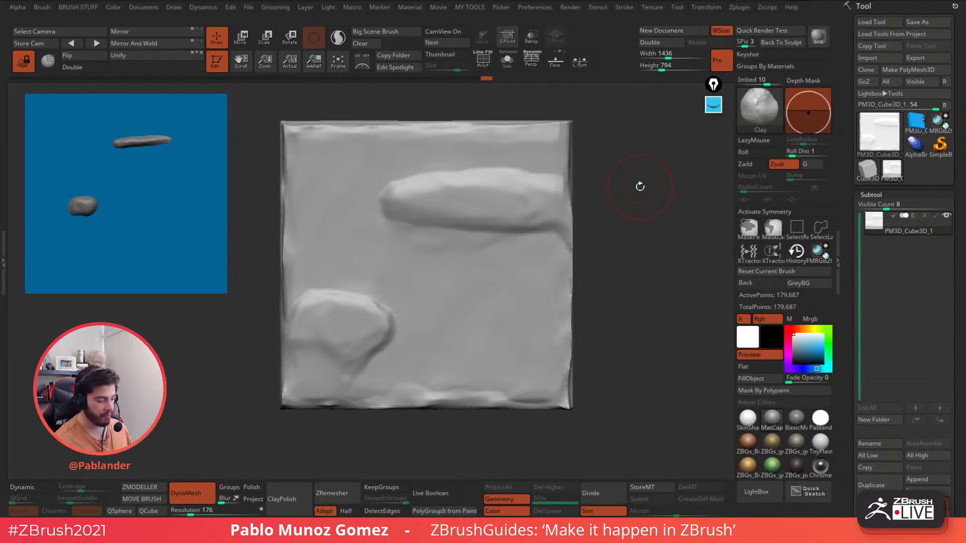
- Switch to the PM3D_Cube3D1 plane and push its blobs along Z with Move
left_click(919, 121)
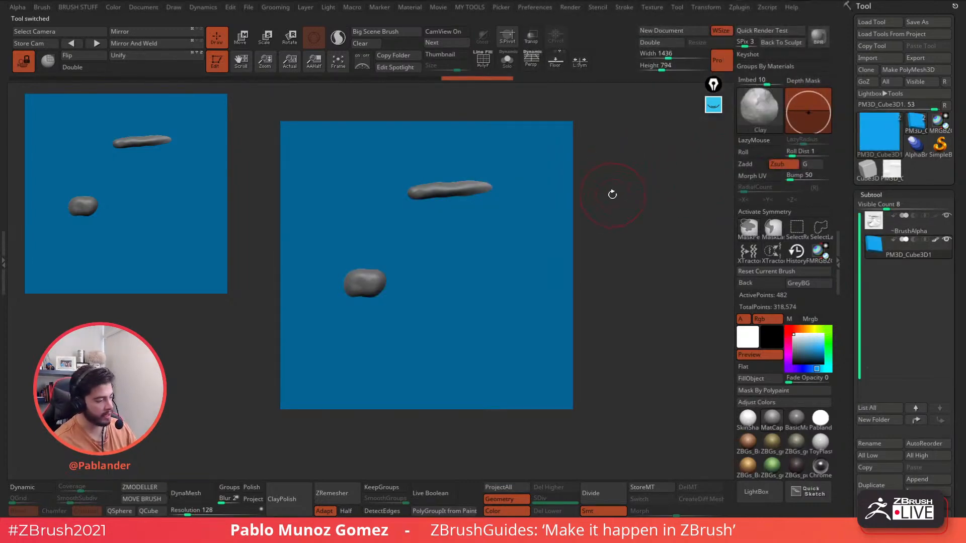
key("ctrl")
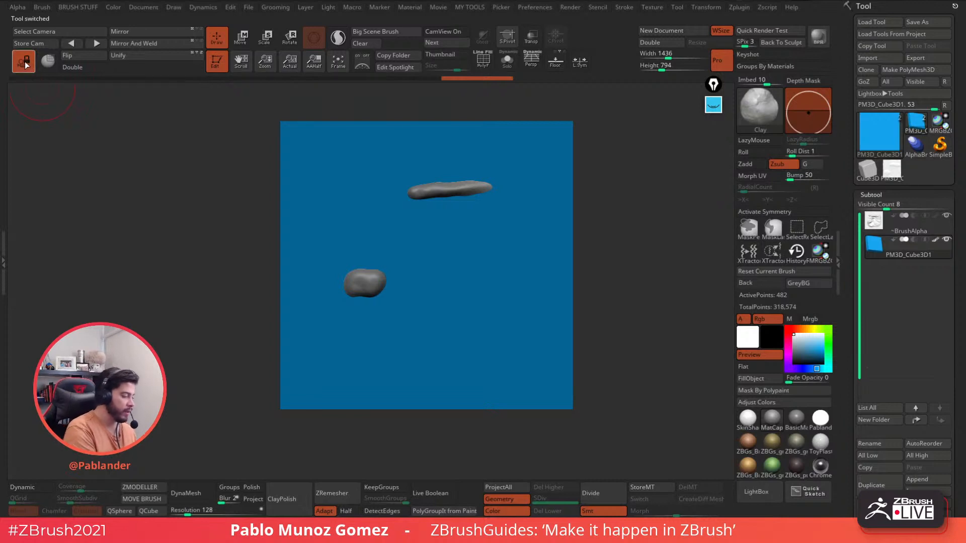
left_click_drag(589, 237, 604, 218)
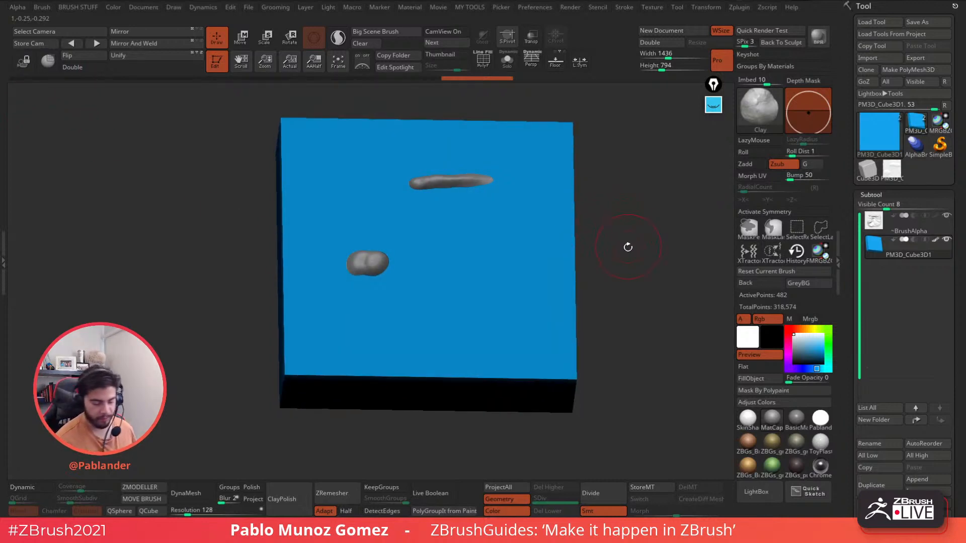
mouse_move(628, 247)
left_mouse_down()
mouse_move(625, 261)
mouse_move(628, 247)
left_mouse_up()
left_click(241, 40)
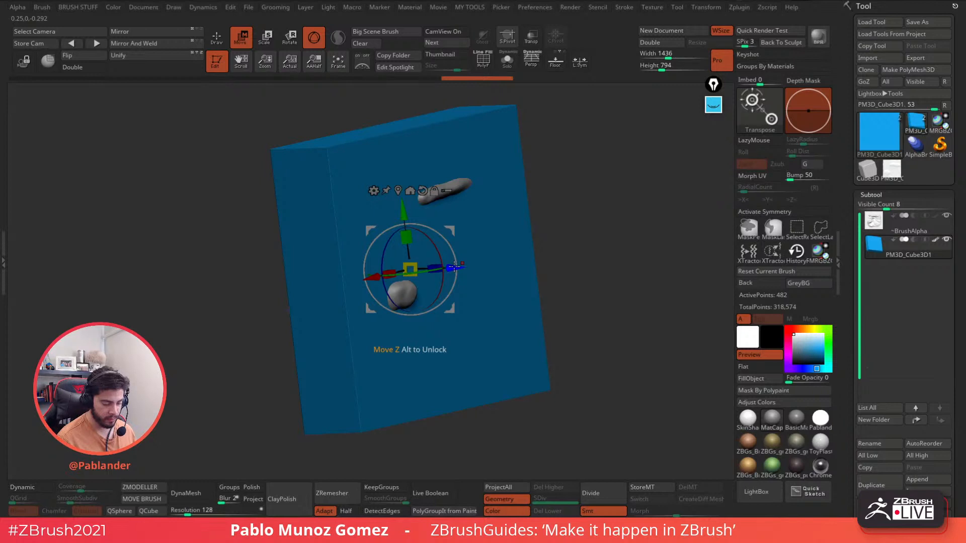
left_click_drag(454, 267, 444, 269)
left_click_drag(630, 241, 625, 243, "shift")
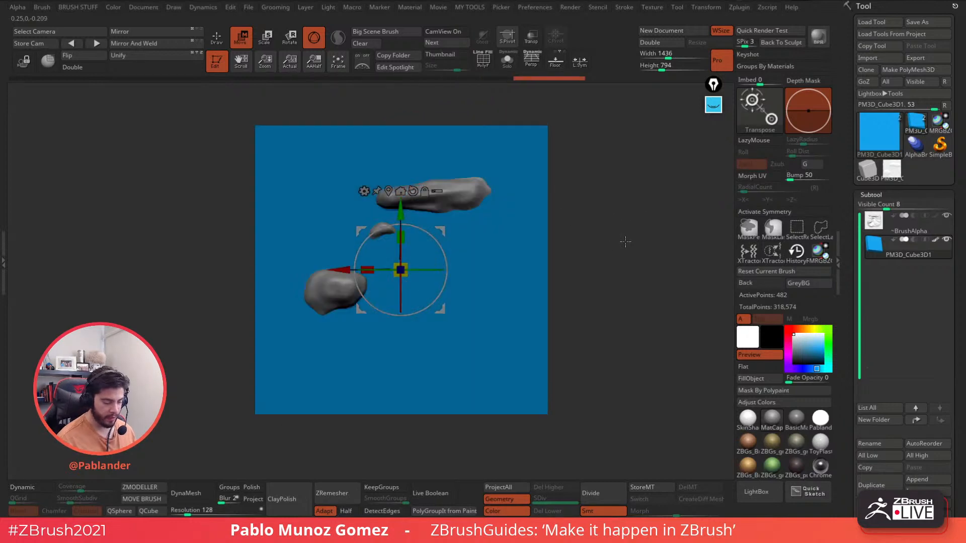
key("q")
mouse_move(621, 311)
left_mouse_down("alt")
mouse_move(575, 200)
mouse_move(368, 198)
mouse_move(265, 168)
mouse_move(276, 182)
mouse_move(286, 175)
mouse_move(279, 159)
left_mouse_up("alt")
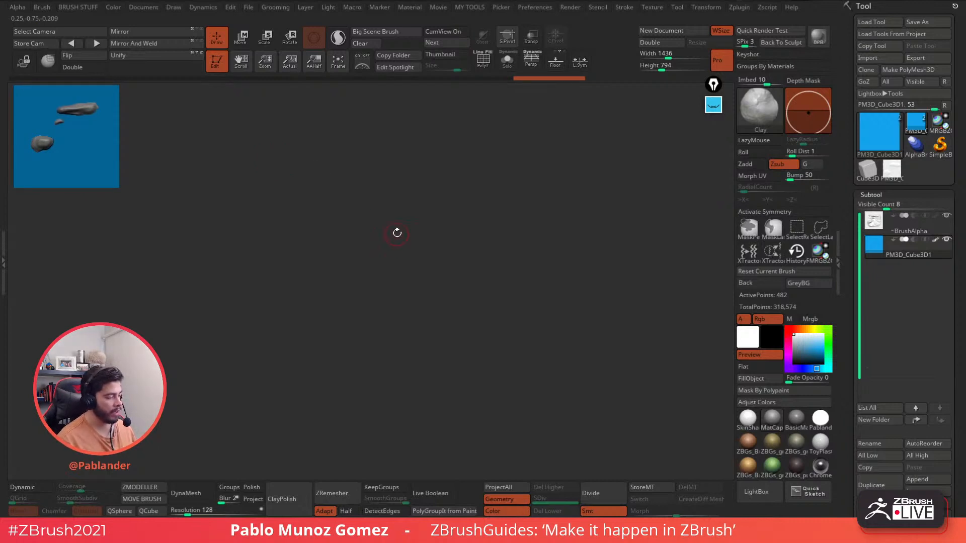
mouse_move(394, 239)
left_mouse_down()
mouse_move(388, 226)
mouse_move(395, 233)
left_mouse_up()
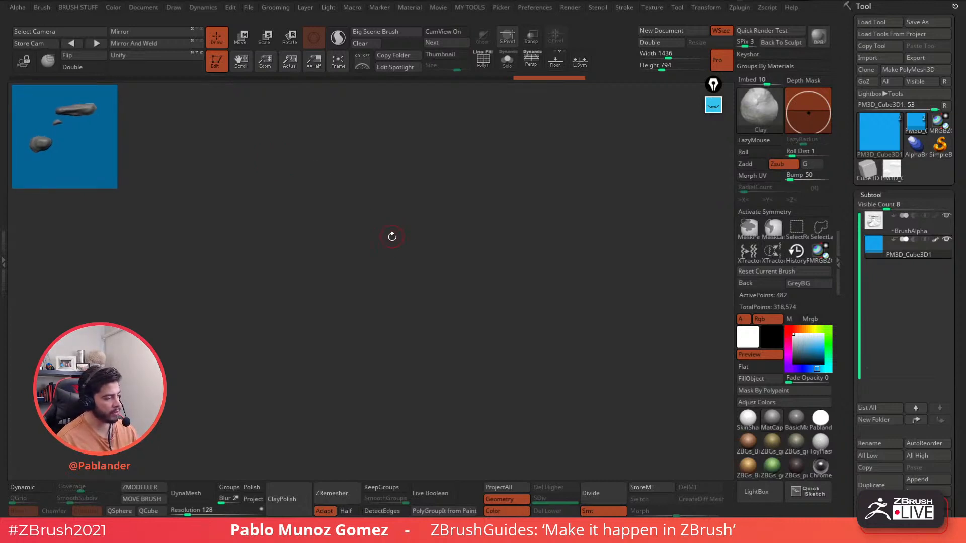
left_click_drag(306, 194, 550, 259, "alt")
- Sink the cube deeper into the blobs and snapshot it in the top-left corner
key("w")
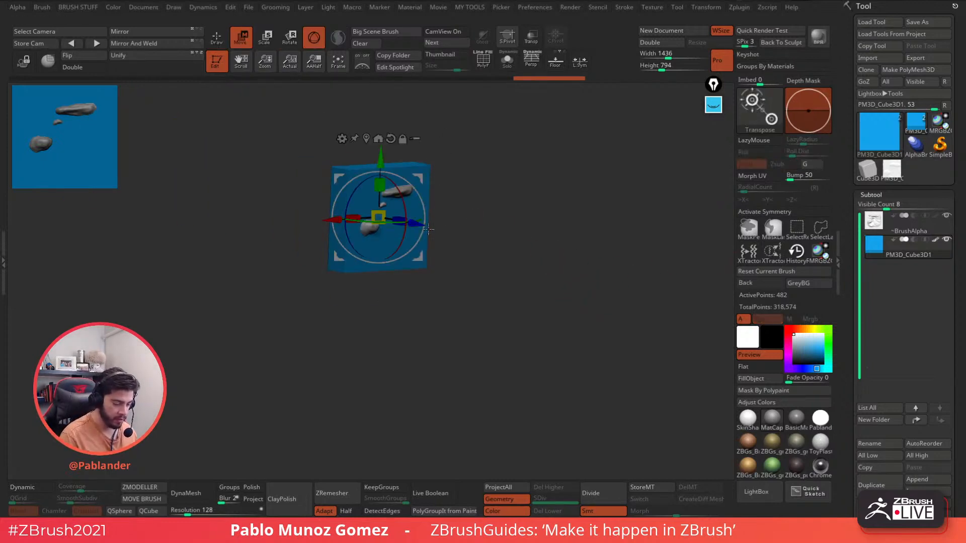
left_click_drag(415, 224, 412, 223)
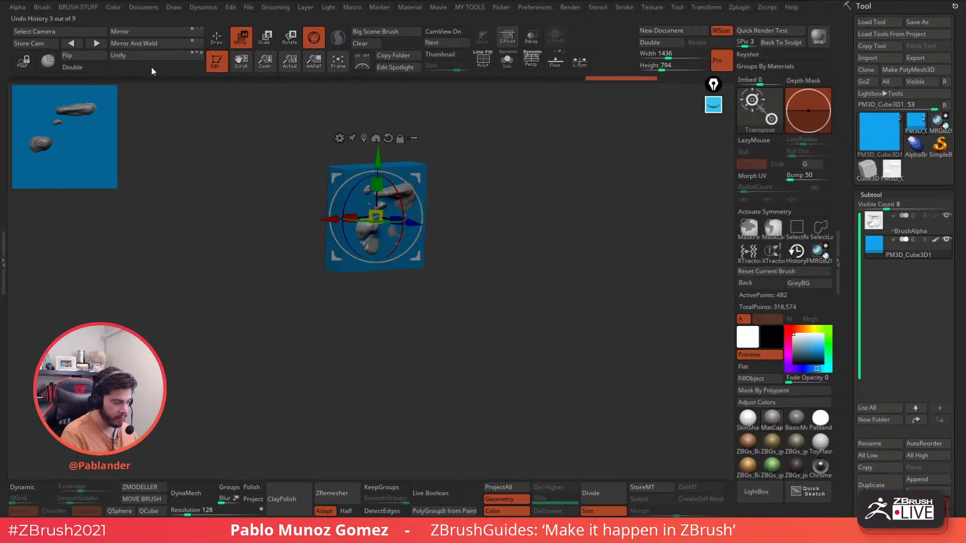
left_click(218, 41)
left_click_drag(495, 168, 506, 174, "shift")
left_click_drag(580, 253, 379, 175, "alt")
key("shift+s")
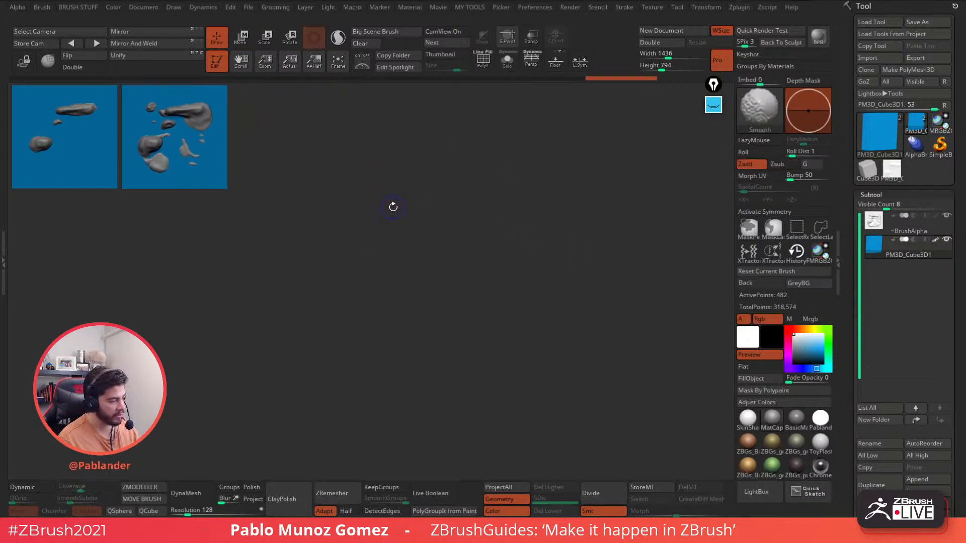
- Push the blobs deeper twice, placing the model in the next snapshot slots
left_click_drag(305, 152, 561, 254, "alt")
left_click_drag(551, 227, 561, 238)
key("w")
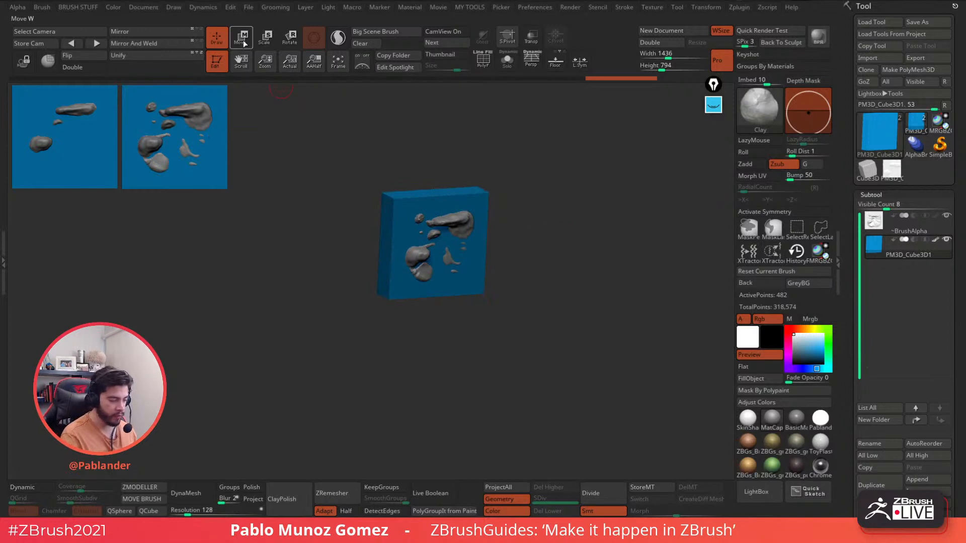
left_click_drag(454, 250, 456, 252)
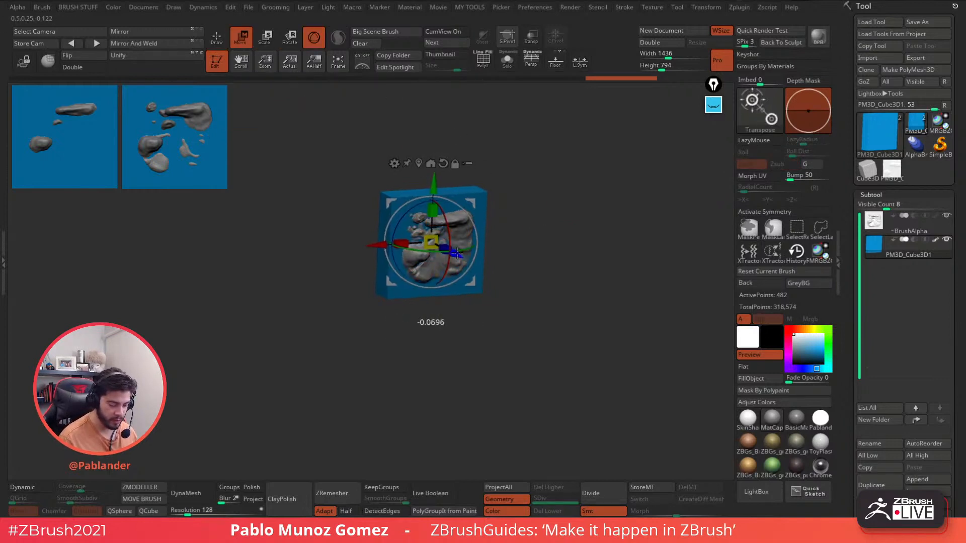
key("q")
mouse_move(527, 152)
left_mouse_down()
mouse_move(597, 302)
mouse_move(454, 198)
left_mouse_up()
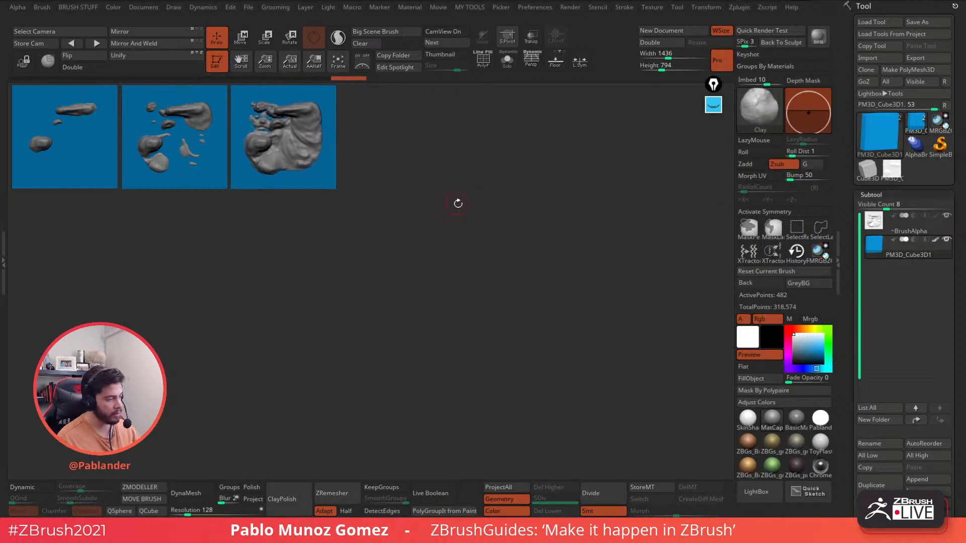
left_click_drag(398, 156, 519, 253, "alt")
left_click_drag(472, 197, 606, 243)
left_click(247, 42)
left_click_drag(510, 278, 509, 277)
key("q")
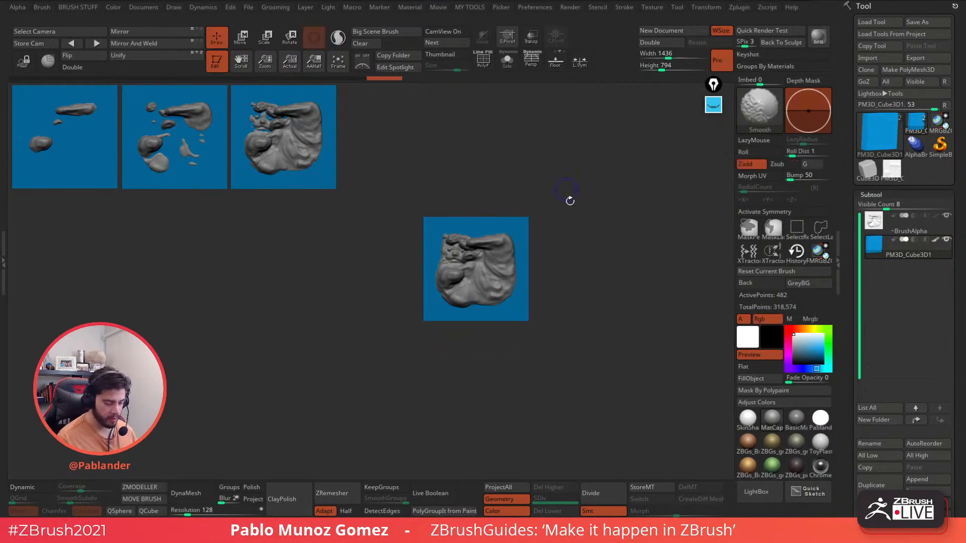
mouse_move(595, 318)
left_mouse_down("alt")
mouse_move(514, 210)
mouse_move(510, 187)
left_mouse_up("alt")
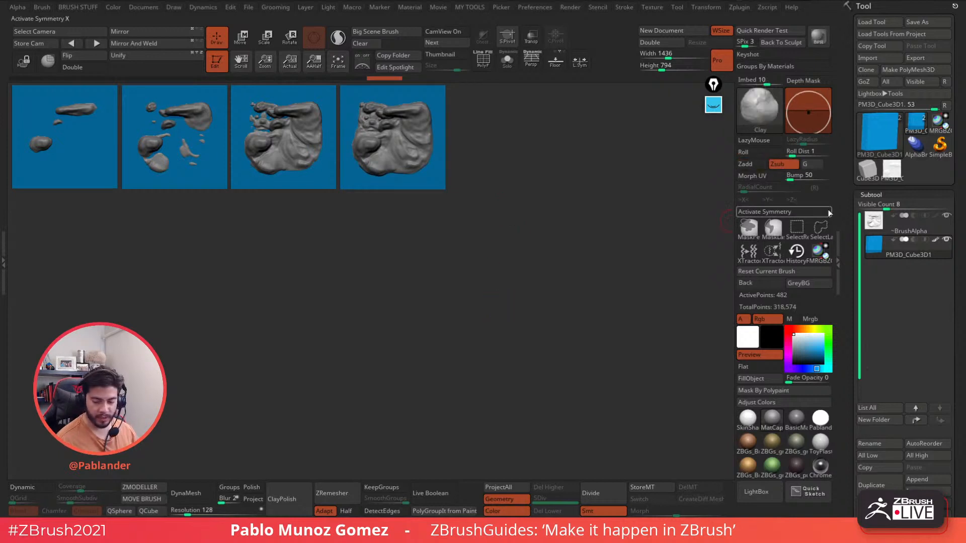
- Select PM3D_Cube3D_1, frame it large in the canvas centre, and lock the view
left_click(898, 174)
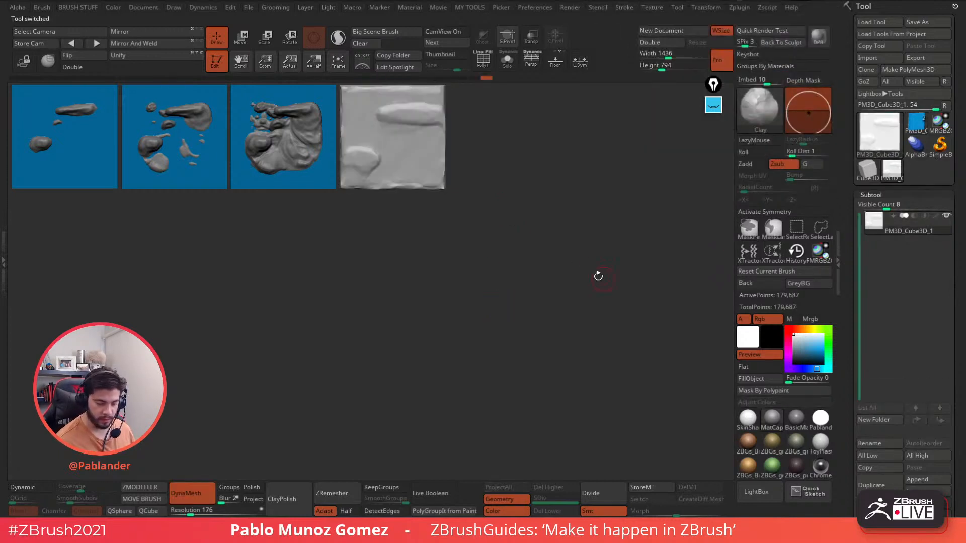
key("f")
left_click_drag(530, 258, 606, 269, "alt")
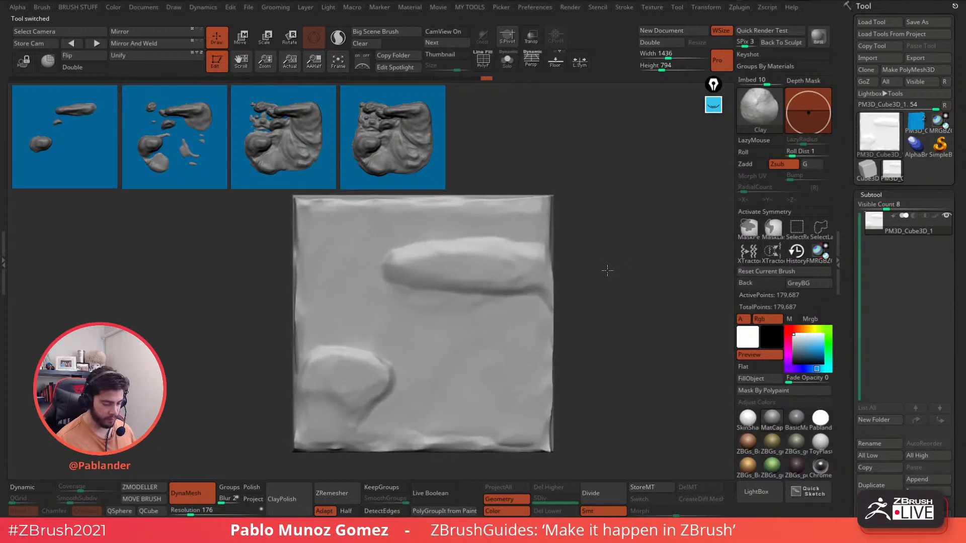
left_click(24, 61)
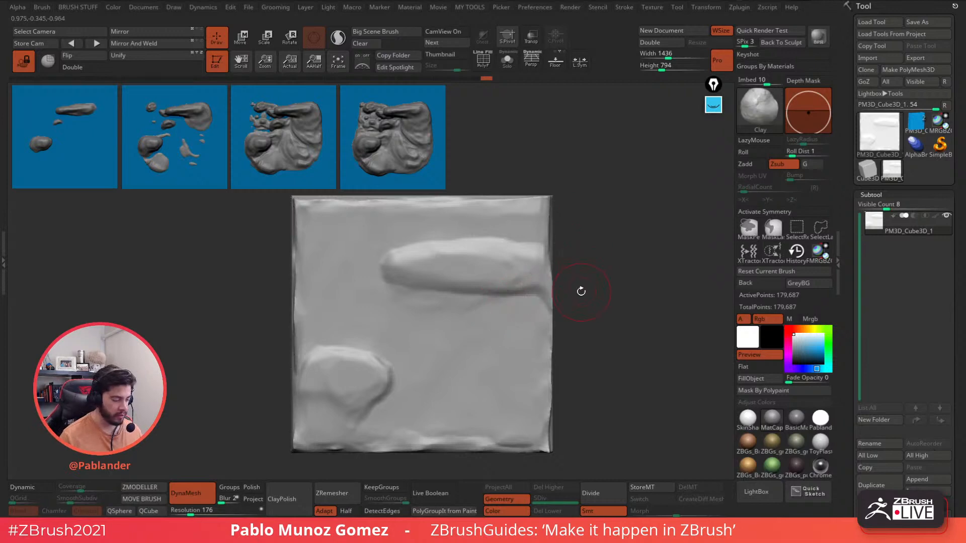
scroll(844, 170, "down", 8)
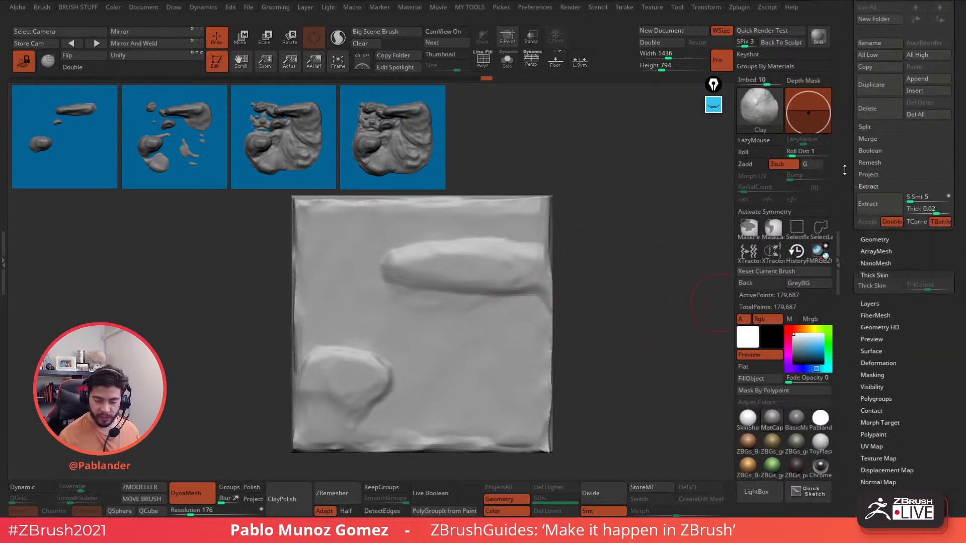
left_click(886, 288)
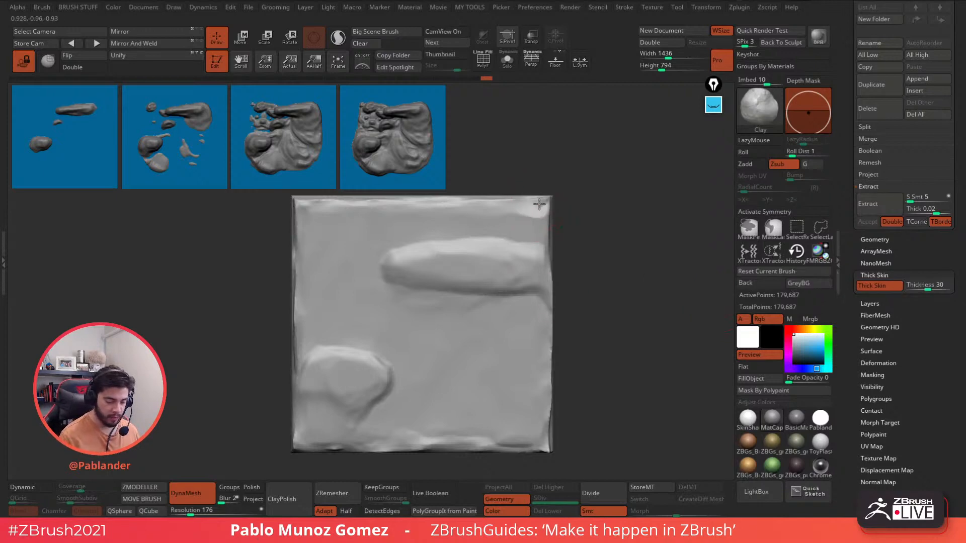
left_click_drag(539, 203, 422, 215)
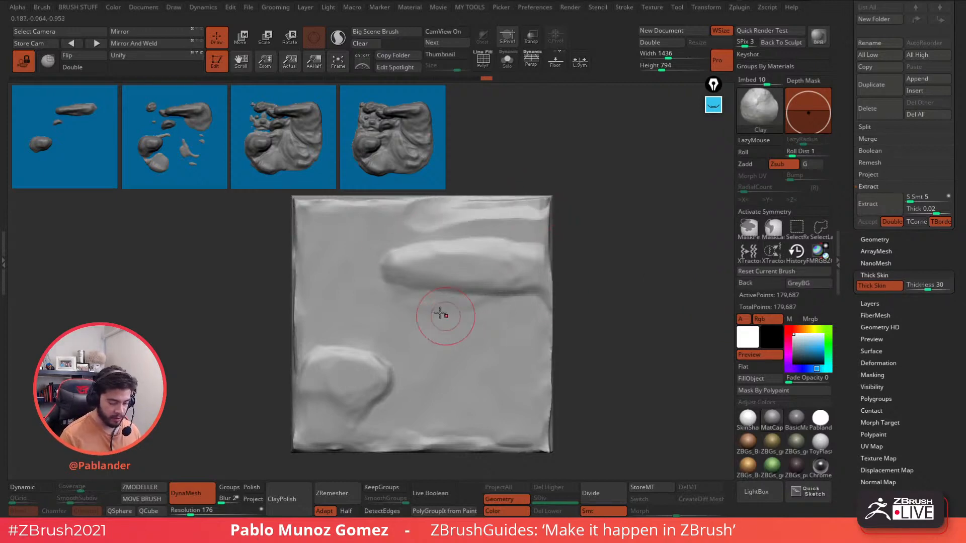
mouse_move(440, 314)
left_mouse_down()
mouse_move(496, 375)
mouse_move(551, 309)
left_mouse_up()
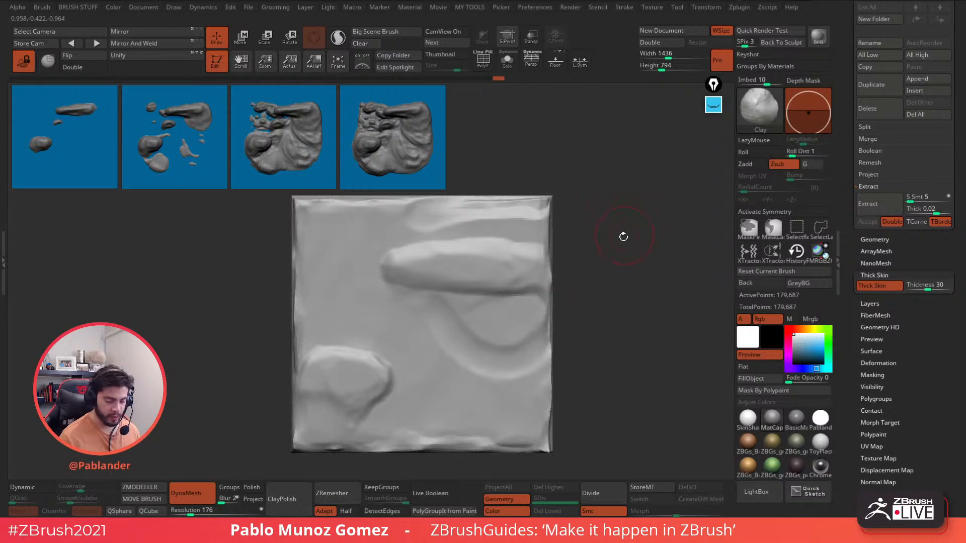
- Switch to DamStandard and cut two curved creases under the long form to its tip
key("b")
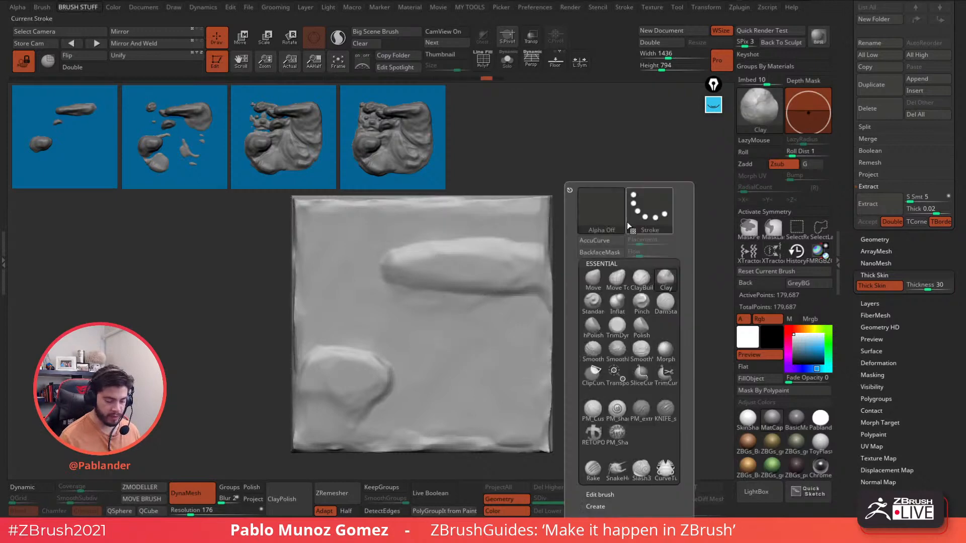
left_click(666, 306)
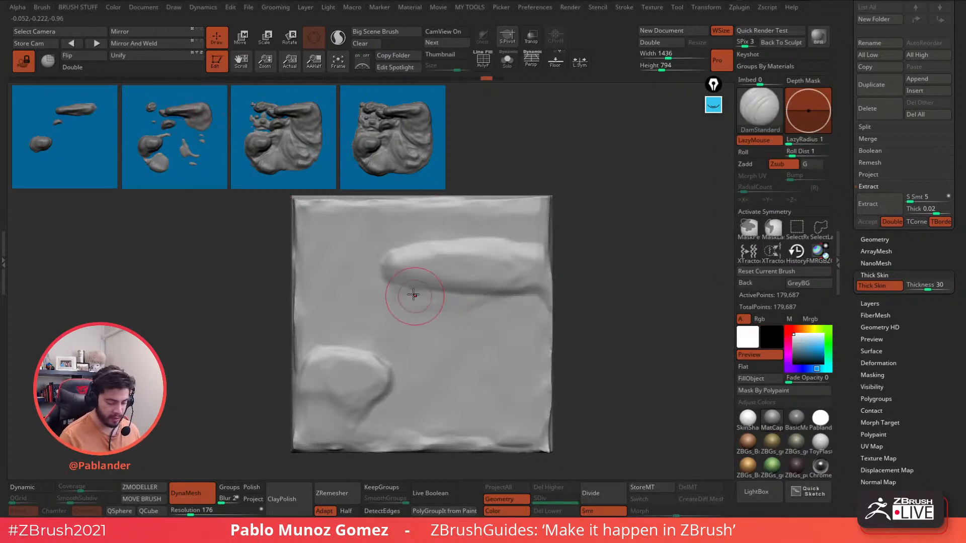
mouse_move(430, 296)
left_mouse_down()
mouse_move(475, 334)
mouse_move(549, 321)
left_mouse_up()
mouse_move(426, 295)
left_mouse_down()
mouse_move(485, 349)
mouse_move(551, 351)
left_mouse_up()
left_click_drag(467, 302, 398, 285)
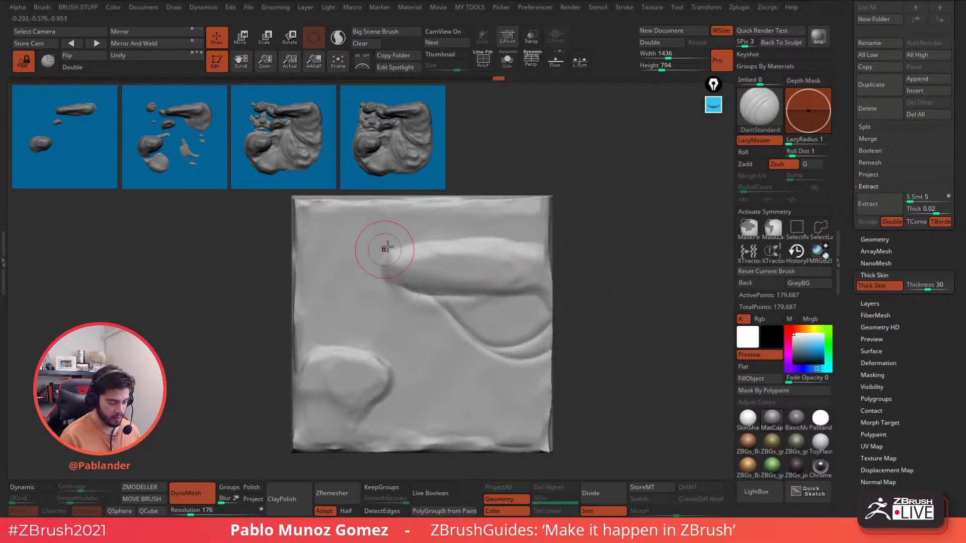
mouse_move(443, 376)
left_mouse_down()
mouse_move(463, 369)
mouse_move(464, 400)
mouse_move(397, 396)
mouse_move(366, 414)
mouse_move(447, 444)
left_mouse_up()
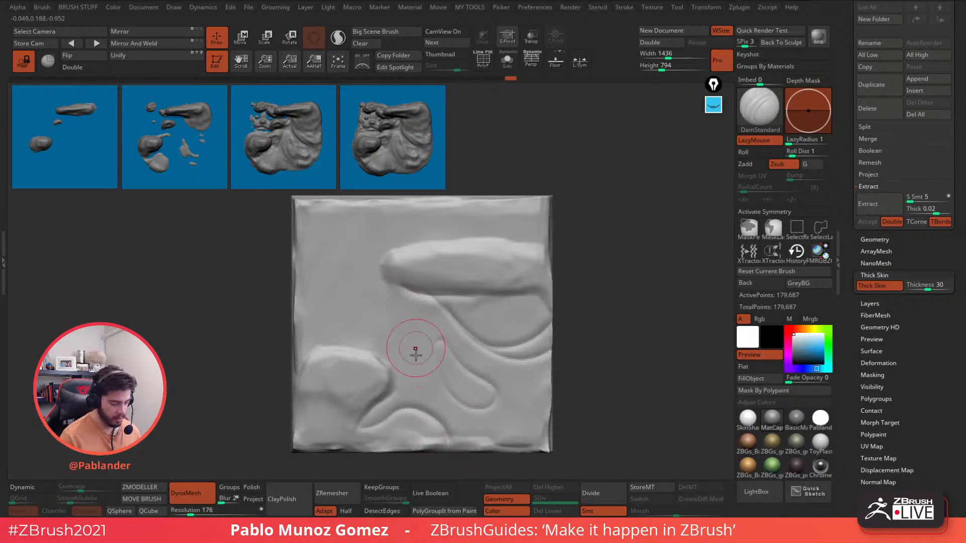
- Carve a lower-centre arc, a small upper-left oval, and a crease from the form's upper-left end
mouse_move(396, 302)
left_mouse_down()
mouse_move(382, 334)
mouse_move(400, 300)
left_mouse_up()
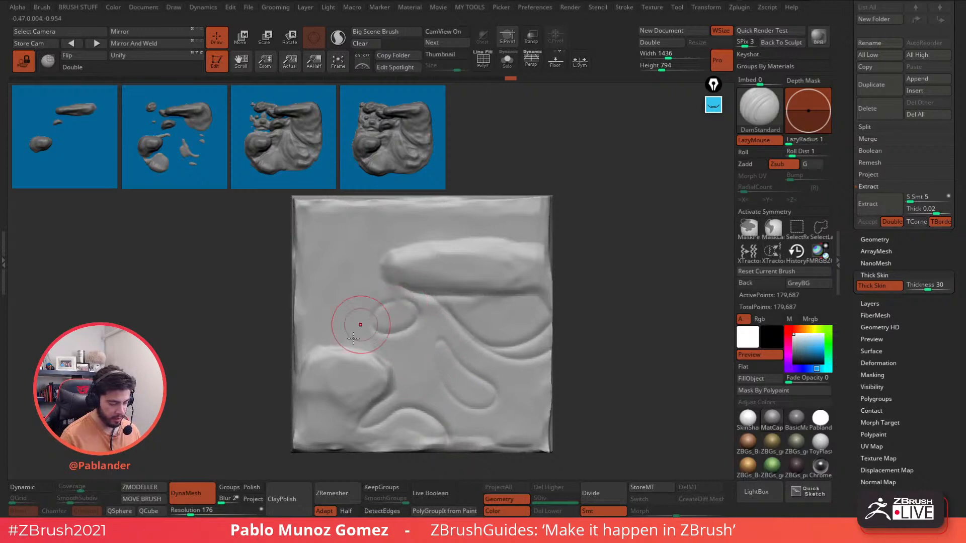
mouse_move(348, 244)
left_mouse_down()
mouse_move(345, 215)
mouse_move(334, 222)
mouse_move(365, 211)
left_mouse_up()
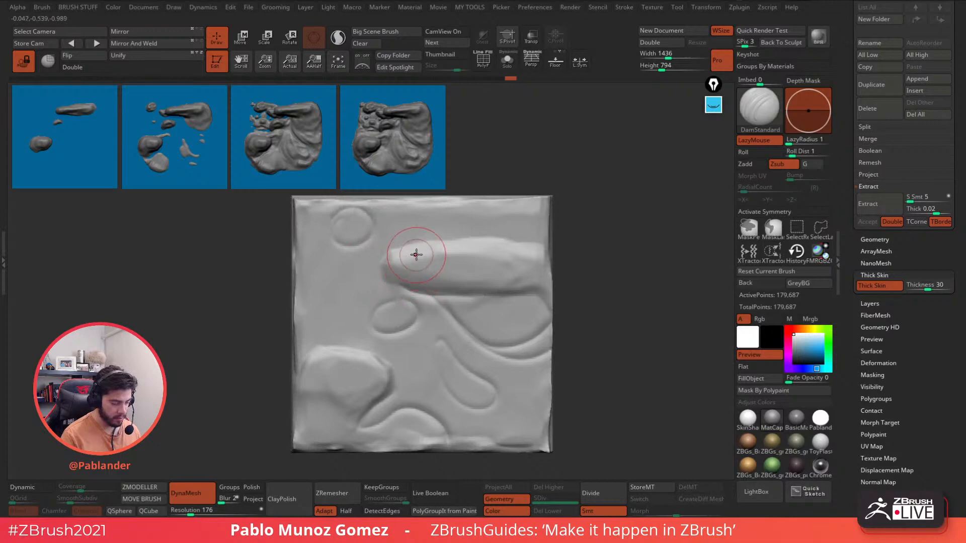
left_click_drag(404, 245, 361, 266)
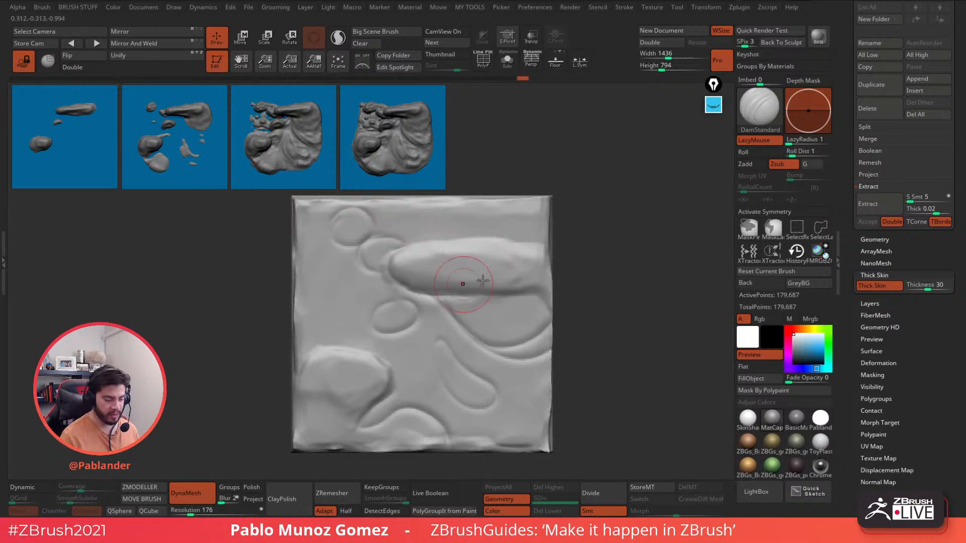
- Roughen the slab's top edge and top-right edge with Clay brush strokes
key("b")
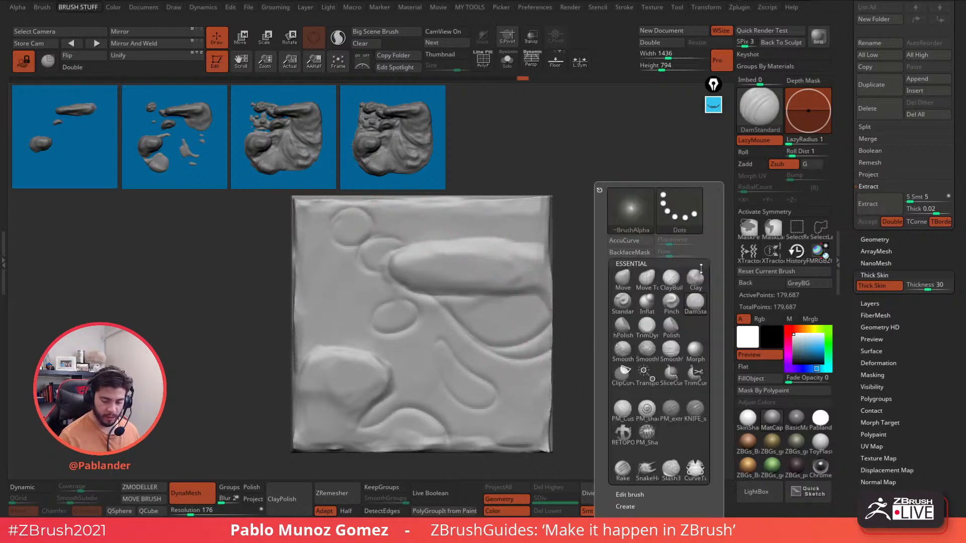
key("c")
key("l")
mouse_move(394, 216)
left_mouse_down()
mouse_move(457, 209)
mouse_move(361, 201)
mouse_move(298, 237)
mouse_move(302, 251)
mouse_move(323, 209)
mouse_move(301, 223)
mouse_move(317, 280)
mouse_move(319, 244)
mouse_move(322, 278)
left_mouse_up()
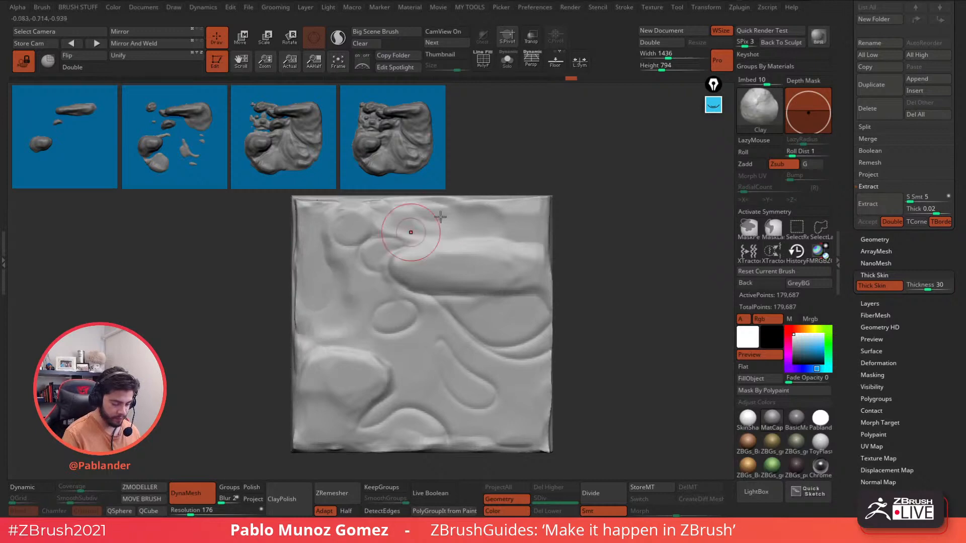
key("space")
mouse_move(528, 210)
left_mouse_down()
mouse_move(483, 201)
mouse_move(536, 214)
mouse_move(489, 231)
left_mouse_up()
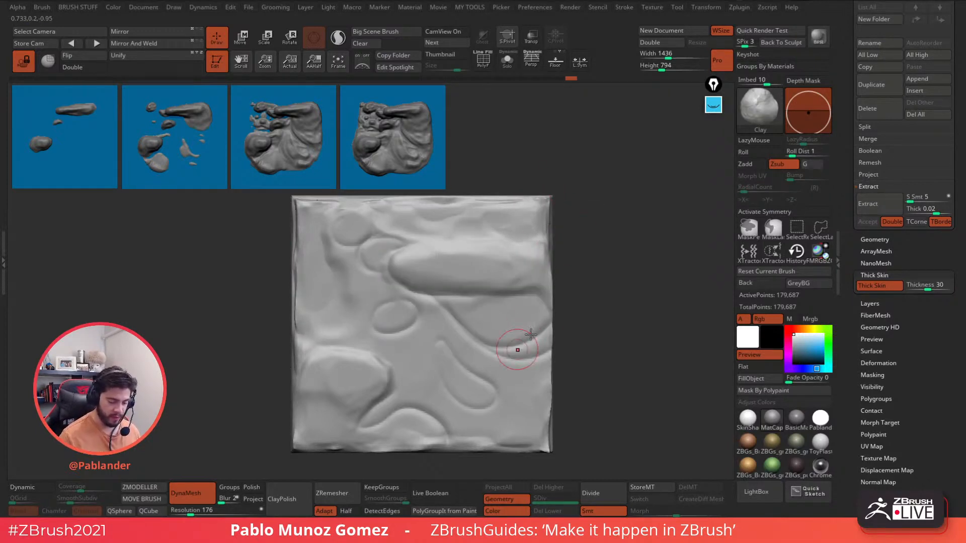
- Switch to ClayBuildup in Zsub mode and carve grooves near the top-right and diagonally toward the lower right
key("space")
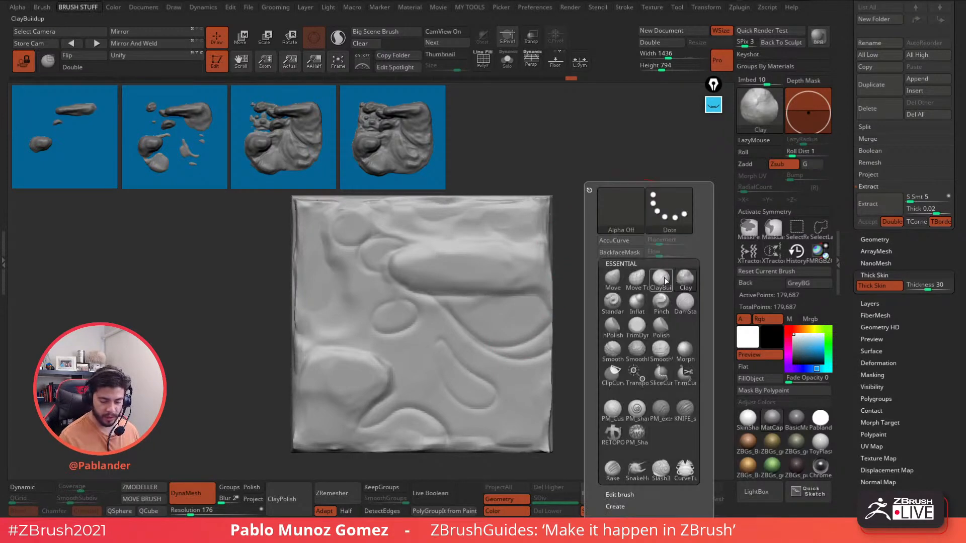
left_click(661, 277)
left_click(785, 166)
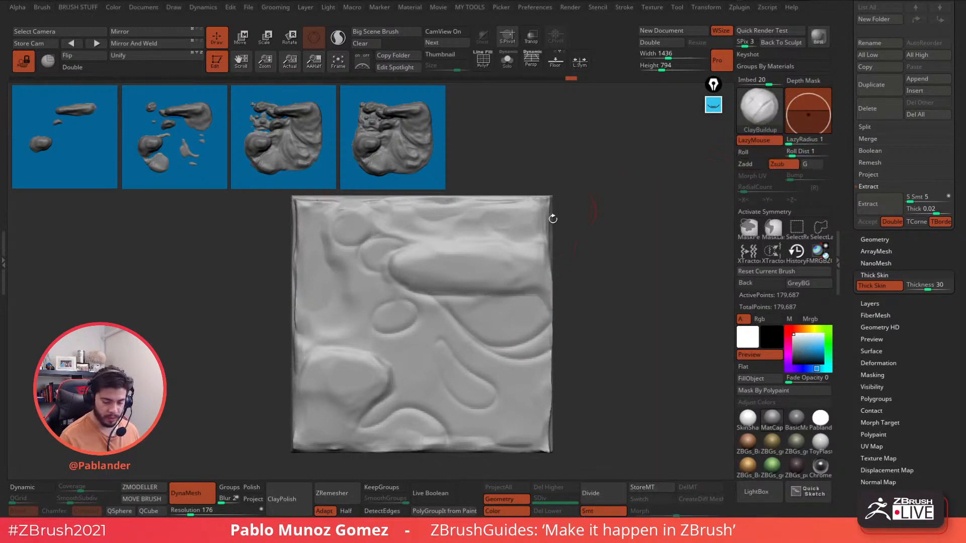
mouse_move(492, 219)
left_mouse_down()
mouse_move(517, 207)
mouse_move(427, 221)
mouse_move(383, 213)
left_mouse_up()
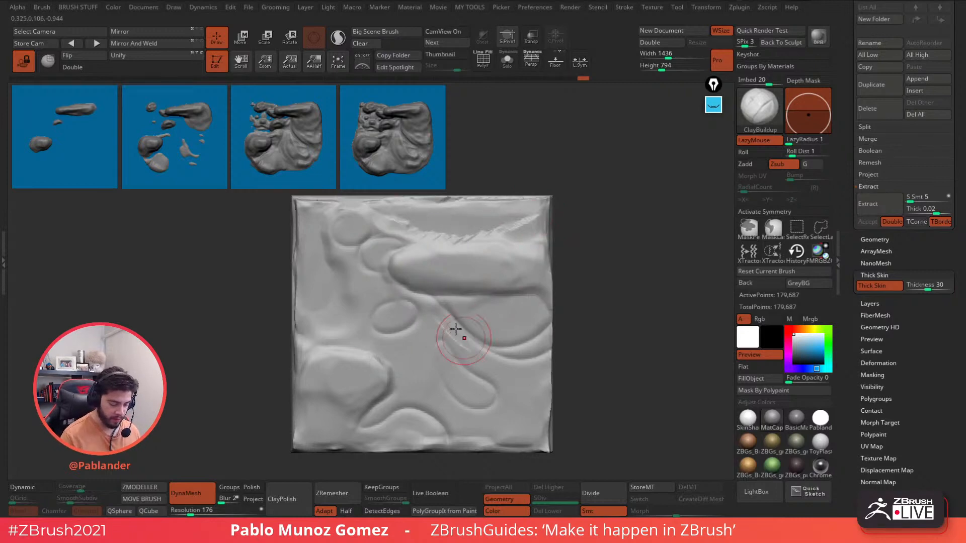
mouse_move(456, 330)
left_mouse_down()
mouse_move(449, 324)
mouse_move(516, 372)
left_mouse_up()
mouse_move(516, 372)
left_mouse_down()
mouse_move(484, 356)
mouse_move(523, 382)
mouse_move(540, 358)
mouse_move(511, 360)
mouse_move(430, 313)
left_mouse_up()
mouse_move(520, 396)
left_mouse_down()
mouse_move(530, 443)
mouse_move(542, 401)
mouse_move(508, 400)
mouse_move(498, 449)
mouse_move(493, 404)
left_mouse_up()
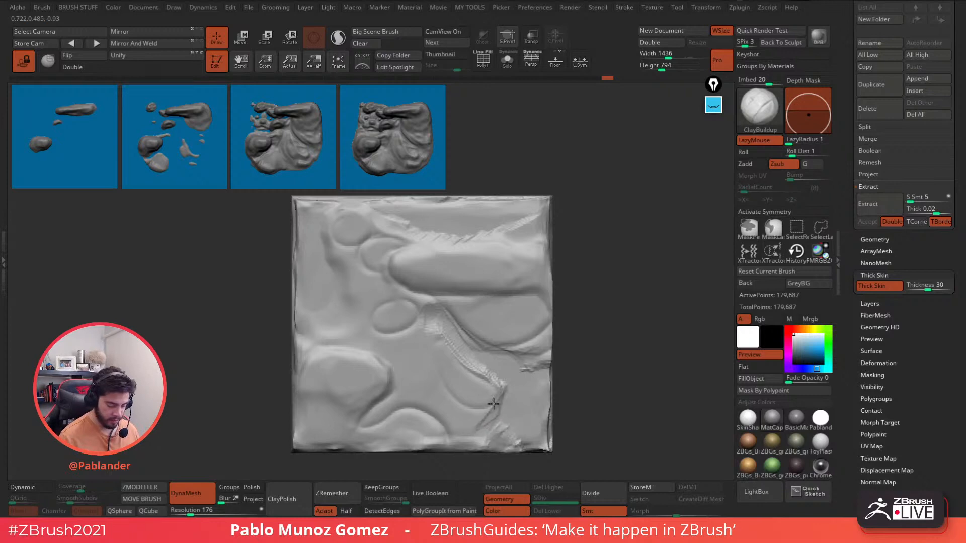
mouse_move(423, 338)
left_mouse_down()
mouse_move(409, 365)
mouse_move(352, 332)
mouse_move(316, 334)
mouse_move(302, 352)
mouse_move(322, 309)
mouse_move(368, 299)
mouse_move(323, 235)
mouse_move(365, 322)
mouse_move(391, 284)
mouse_move(336, 329)
left_mouse_up()
- Deepen the grooves around the central oval and add short carved marks near the lower centre
mouse_move(385, 379)
left_mouse_down()
mouse_move(368, 409)
mouse_move(389, 400)
mouse_move(409, 360)
left_mouse_up()
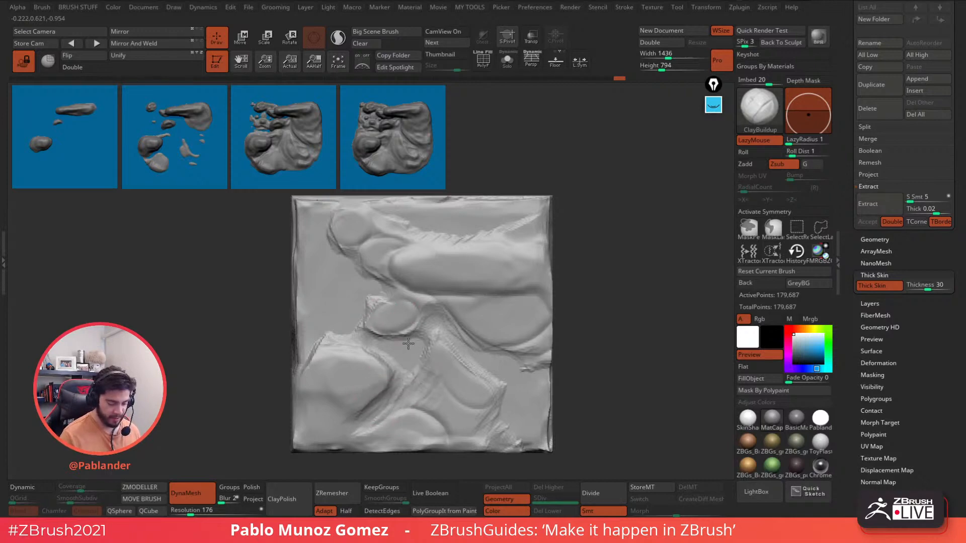
left_click_drag(417, 329, 367, 328)
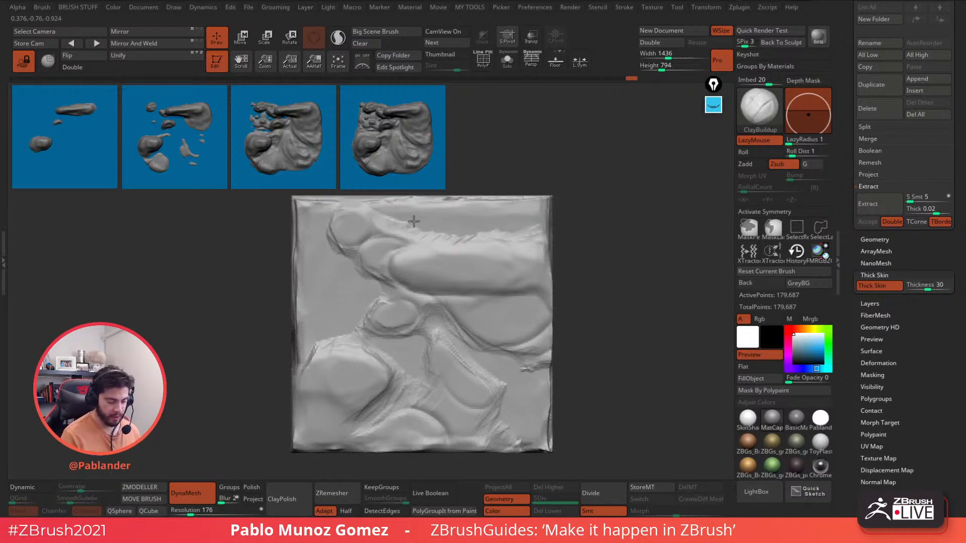
left_click_drag(538, 241, 528, 231)
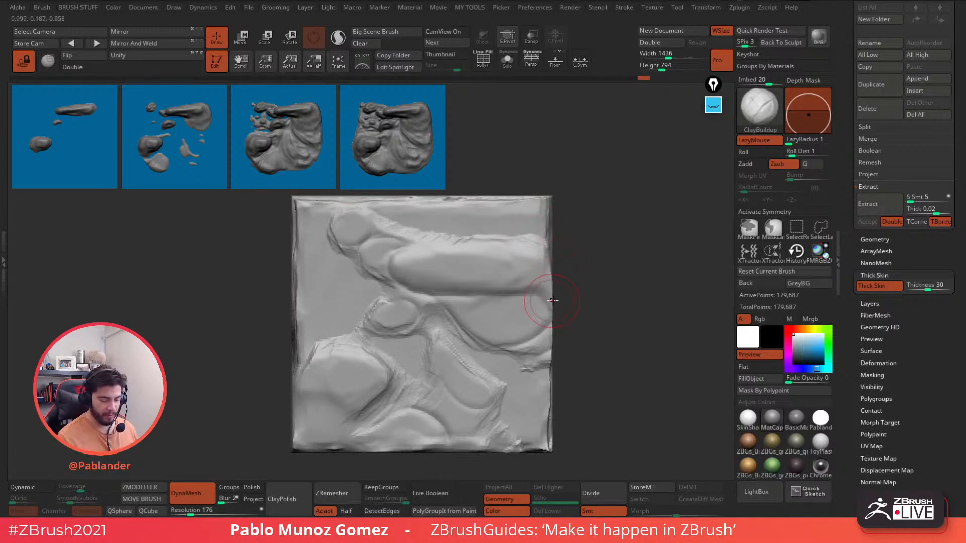
left_click_drag(449, 317, 516, 345)
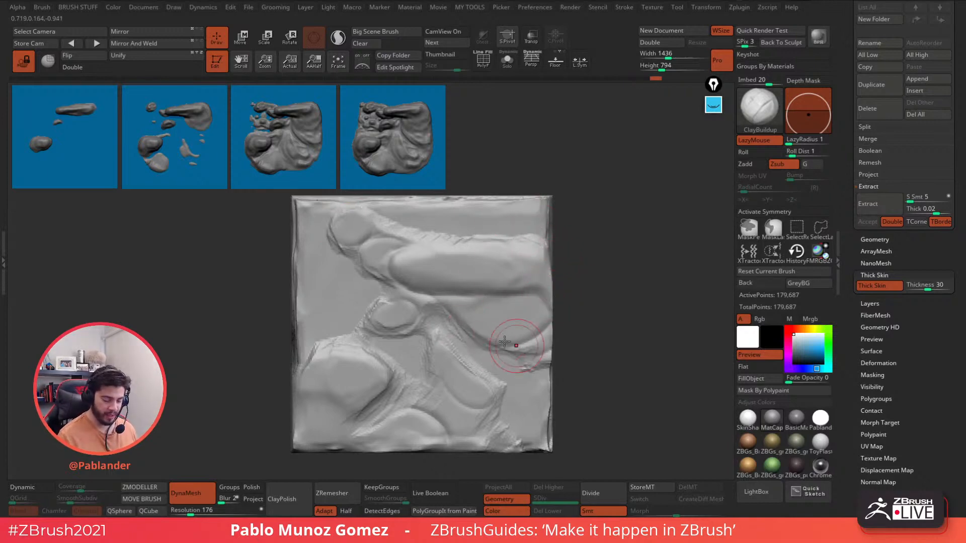
left_click_drag(416, 299, 443, 326)
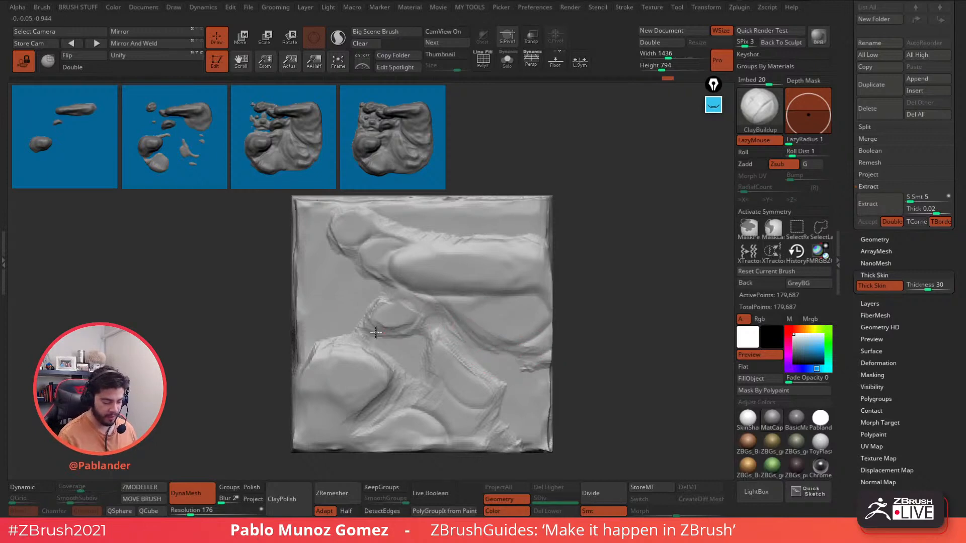
left_click_drag(326, 343, 336, 338)
left_click_drag(433, 424, 445, 439)
mouse_move(437, 404)
left_mouse_down()
mouse_move(509, 443)
mouse_move(546, 401)
left_mouse_up()
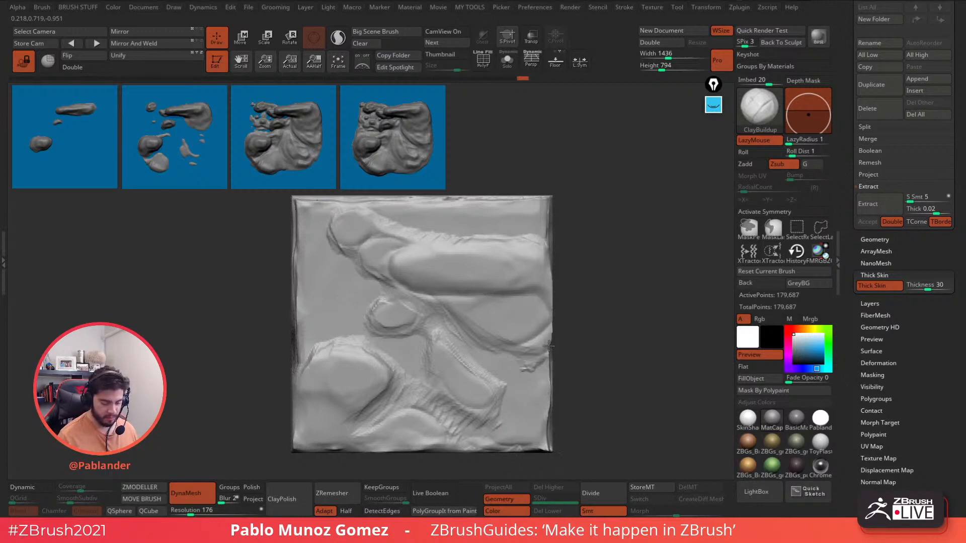
left_click_drag(515, 334, 520, 321)
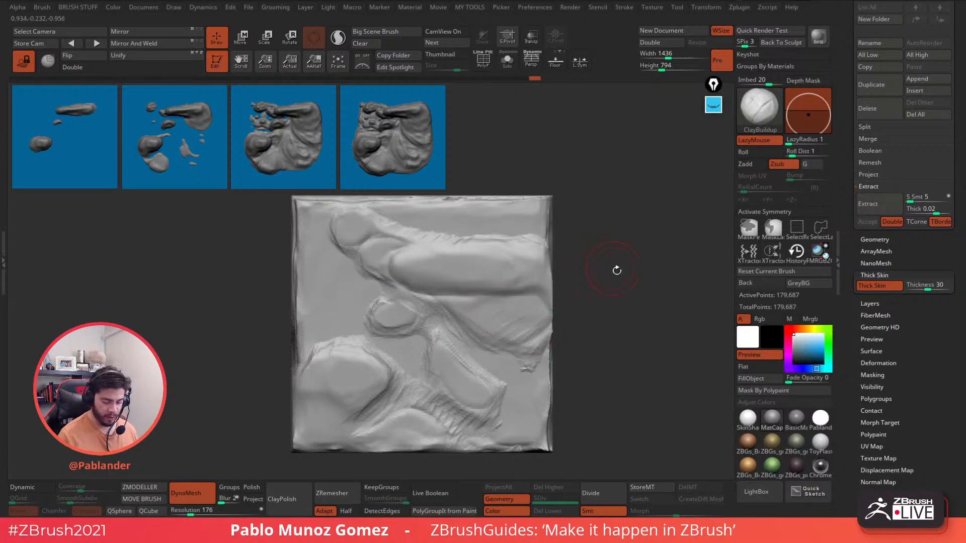
- Polish the whole slab surface and toggle the Thick Skin preview off and back on
key("1")
key("2")
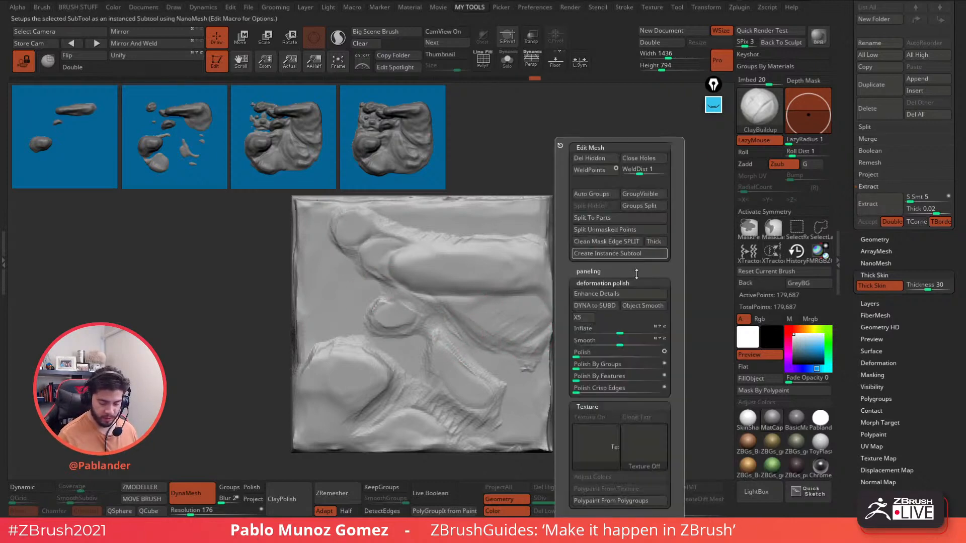
left_click(584, 353)
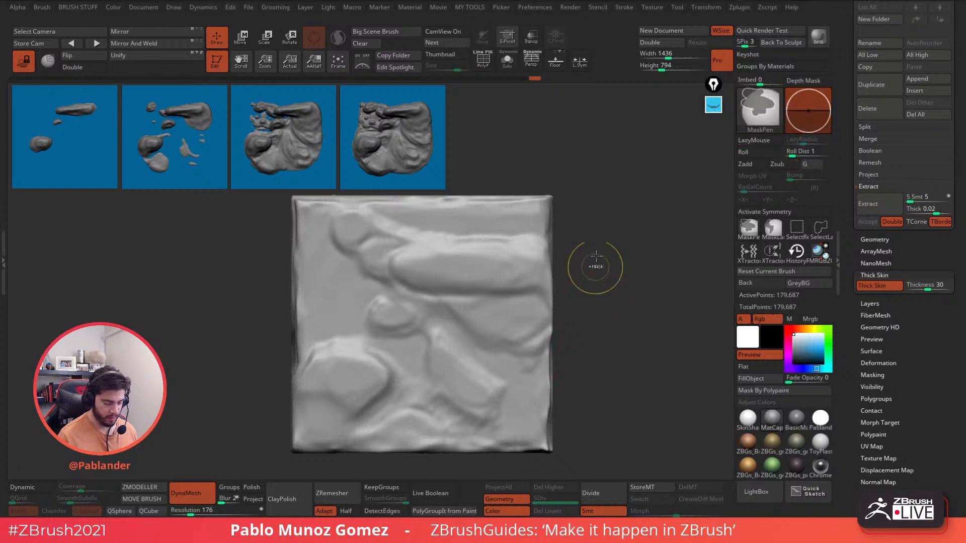
left_click(896, 287)
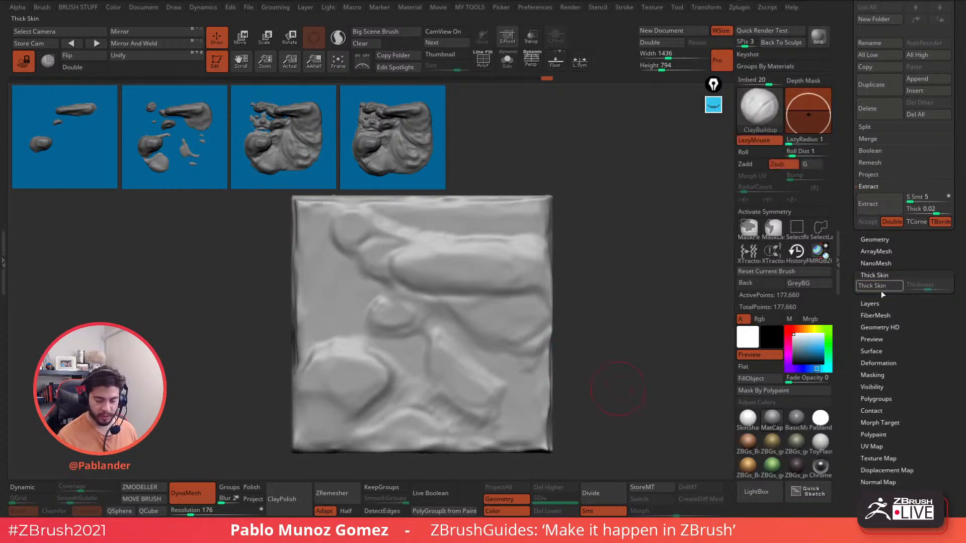
left_click(887, 286)
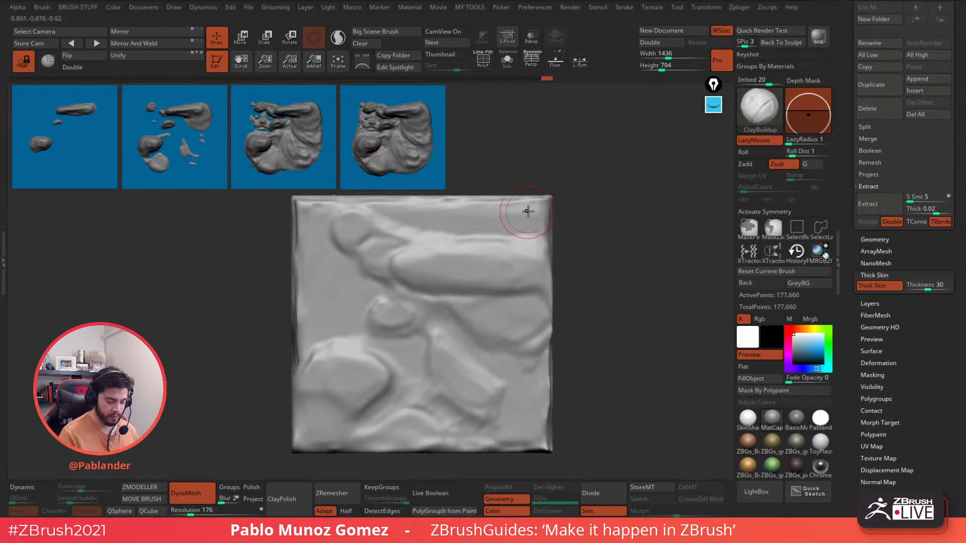
- Carve bands and curved grooves along the upper-right corner, left side and upper-left bump
mouse_move(537, 206)
left_mouse_down()
mouse_move(382, 203)
mouse_move(347, 236)
mouse_move(344, 263)
mouse_move(323, 235)
left_mouse_up()
key("space")
mouse_move(352, 268)
left_mouse_down()
mouse_move(325, 250)
mouse_move(367, 297)
left_mouse_up()
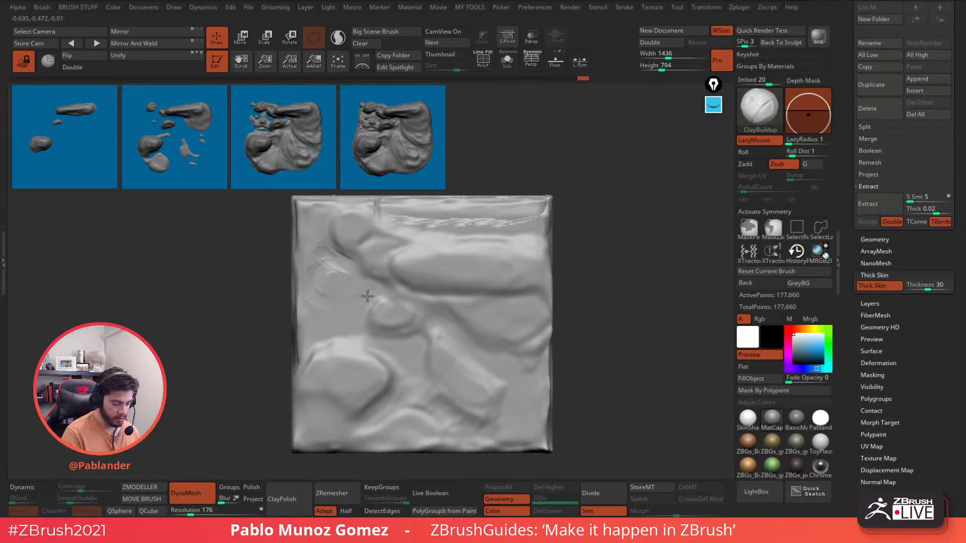
mouse_move(305, 283)
left_mouse_down()
mouse_move(305, 297)
mouse_move(308, 247)
left_mouse_up()
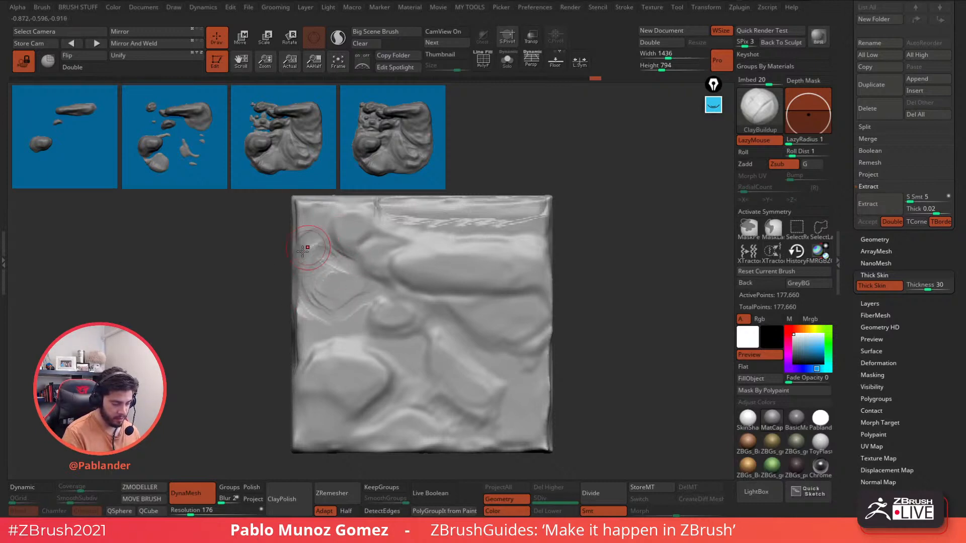
mouse_move(301, 203)
left_mouse_down()
mouse_move(330, 234)
mouse_move(298, 279)
left_mouse_up()
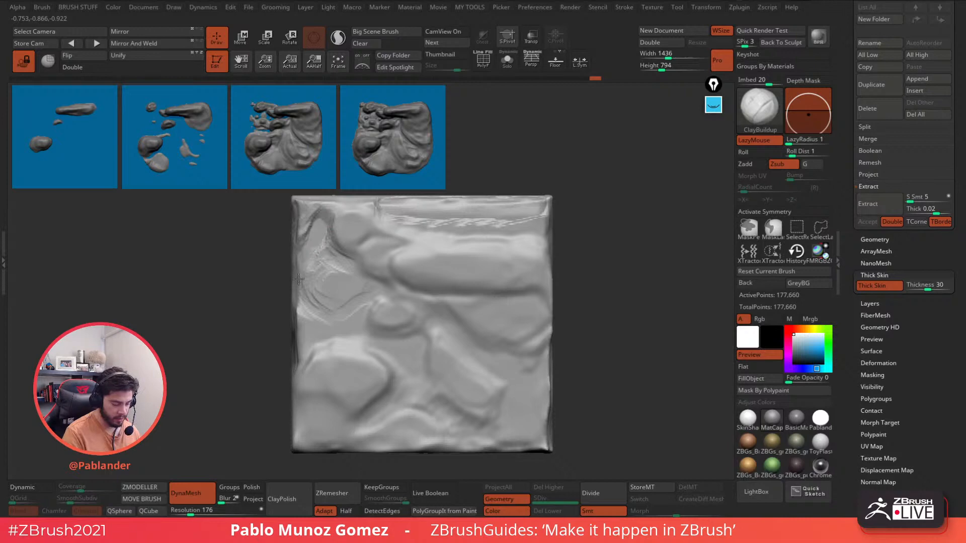
left_click_drag(332, 314, 370, 297)
mouse_move(396, 345)
left_mouse_down()
mouse_move(376, 329)
mouse_move(403, 342)
mouse_move(378, 345)
left_mouse_up()
mouse_move(357, 407)
left_mouse_down()
mouse_move(333, 419)
mouse_move(386, 394)
left_mouse_up()
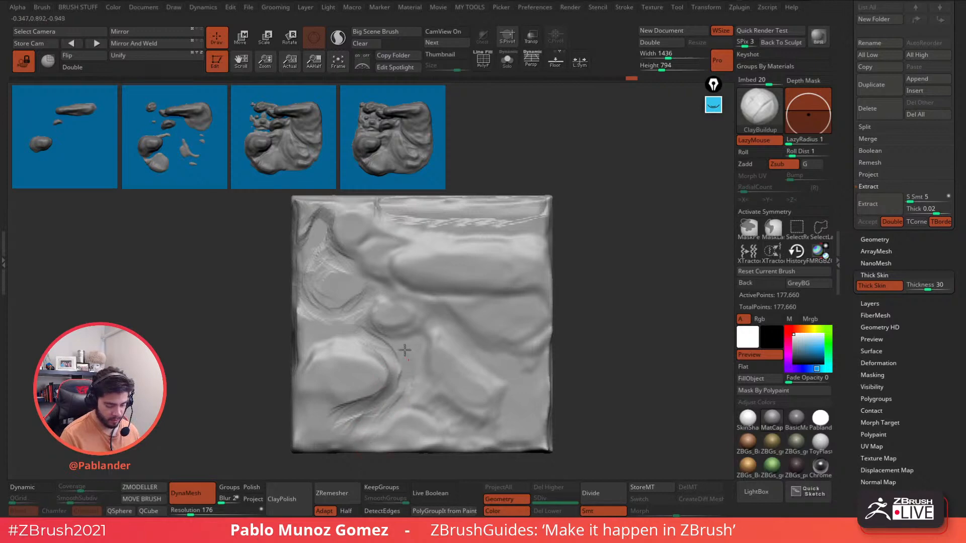
- Carve diagonal grooves across the middle, right side and bottom-right corner, then resculpt the upper-left teardrop area
mouse_move(381, 287)
left_mouse_down()
mouse_move(446, 307)
mouse_move(440, 314)
mouse_move(479, 310)
mouse_move(427, 351)
left_mouse_up()
mouse_move(456, 322)
left_mouse_down()
mouse_move(416, 363)
mouse_move(512, 334)
left_mouse_up()
mouse_move(547, 208)
left_mouse_down()
mouse_move(518, 247)
mouse_move(546, 254)
mouse_move(481, 222)
left_mouse_up()
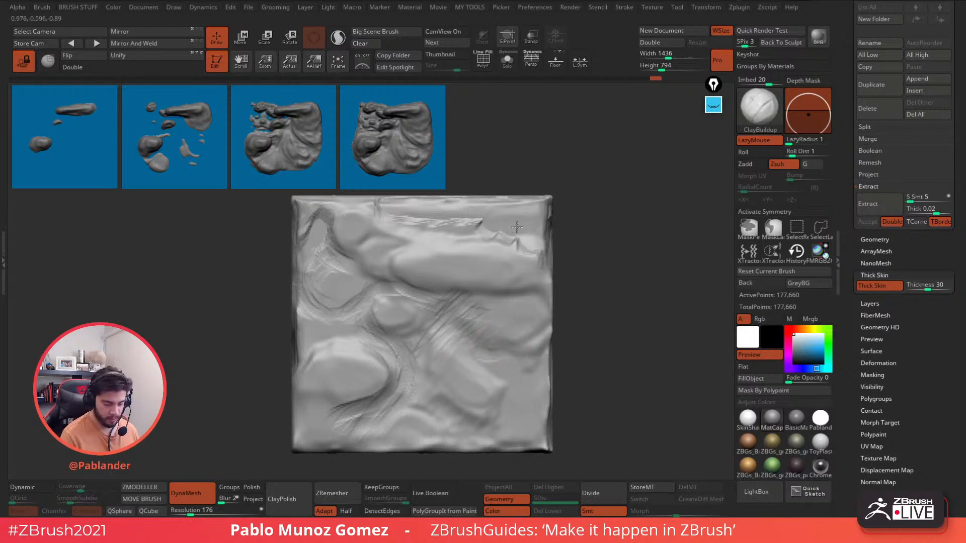
left_click_drag(531, 252, 545, 332)
mouse_move(548, 276)
left_mouse_down()
mouse_move(541, 347)
mouse_move(518, 372)
mouse_move(546, 405)
mouse_move(548, 433)
left_mouse_up()
left_click_drag(543, 386, 508, 445)
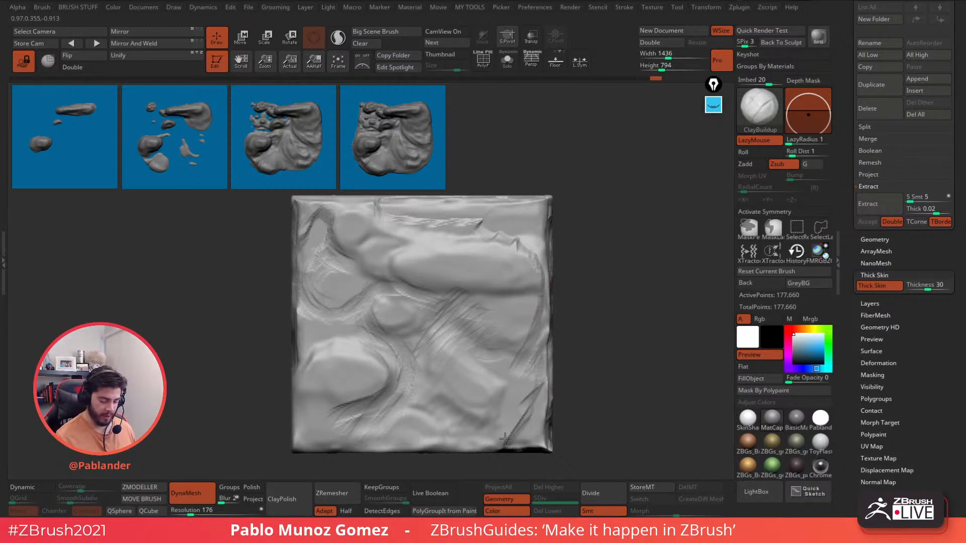
left_click_drag(530, 402, 495, 447)
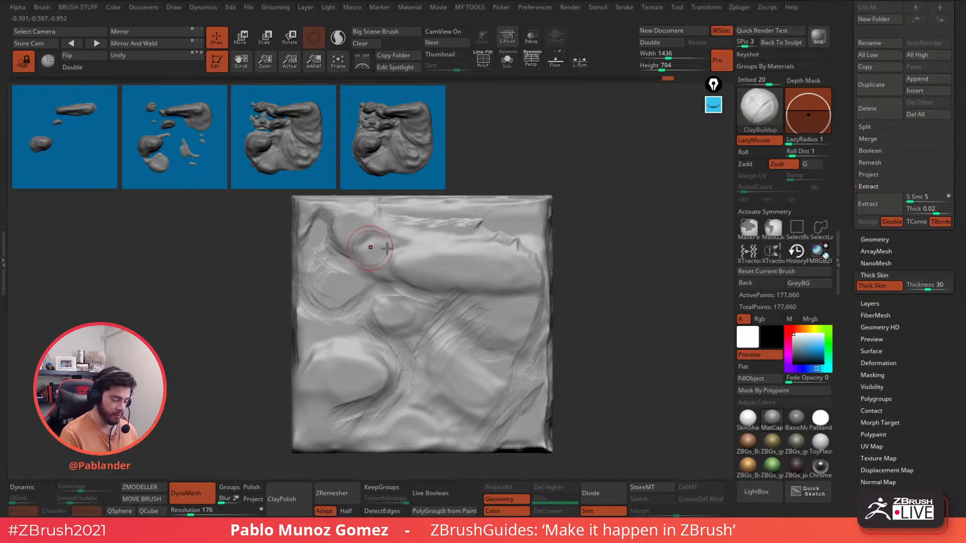
mouse_move(370, 248)
left_mouse_down()
mouse_move(319, 236)
mouse_move(318, 299)
mouse_move(327, 243)
mouse_move(341, 241)
left_mouse_up()
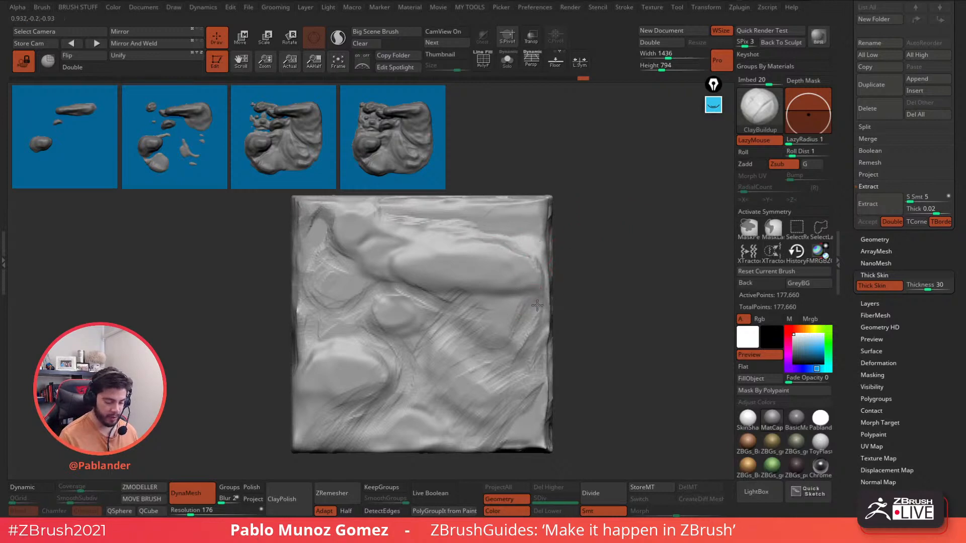
- Switch to DamStandard and cut creases under the rounded forms and around the small bump
left_click_drag(461, 345, 508, 304)
key("space")
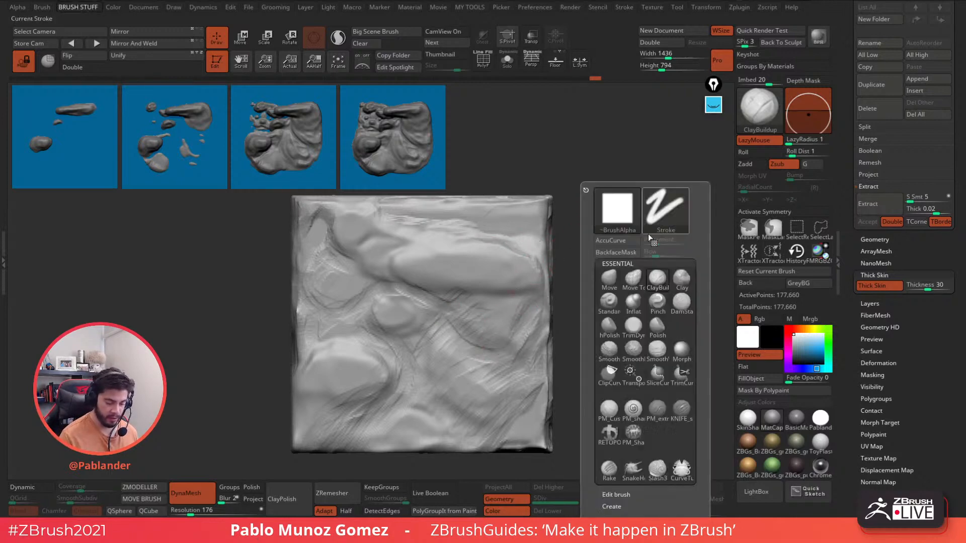
left_click(683, 304)
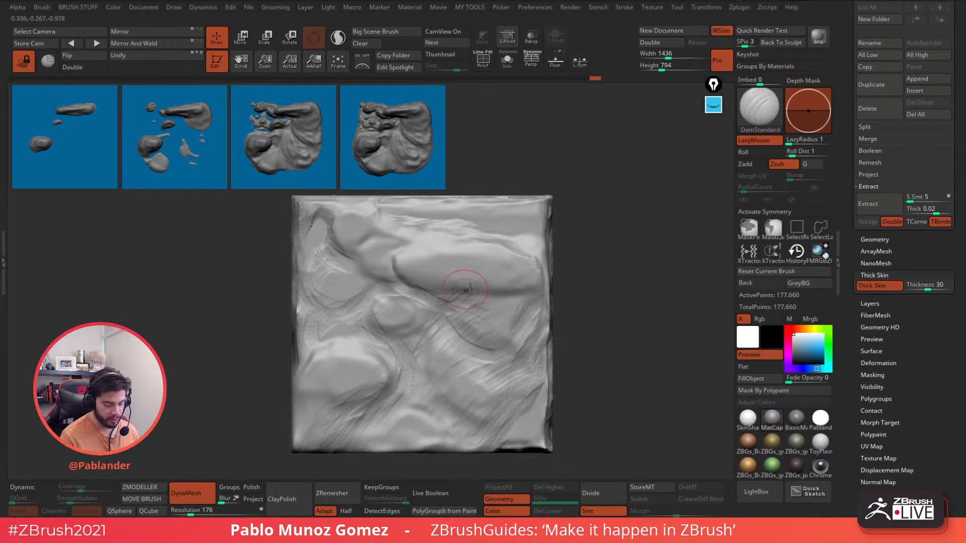
mouse_move(396, 262)
left_mouse_down()
mouse_move(416, 287)
mouse_move(535, 294)
left_mouse_up()
left_click_drag(442, 313, 510, 374)
mouse_move(427, 306)
left_mouse_down()
mouse_move(371, 306)
mouse_move(401, 354)
left_mouse_up()
mouse_move(376, 312)
left_mouse_down()
mouse_move(384, 398)
mouse_move(340, 408)
mouse_move(386, 402)
left_mouse_up()
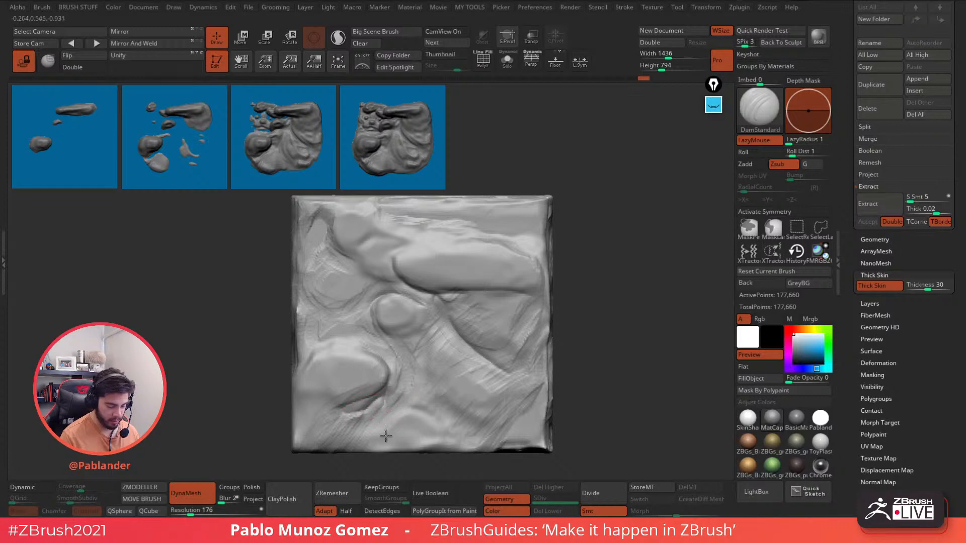
- Smooth striations on the lower-left and upper areas with Shift, and refine the creases along the upper form
key("shift")
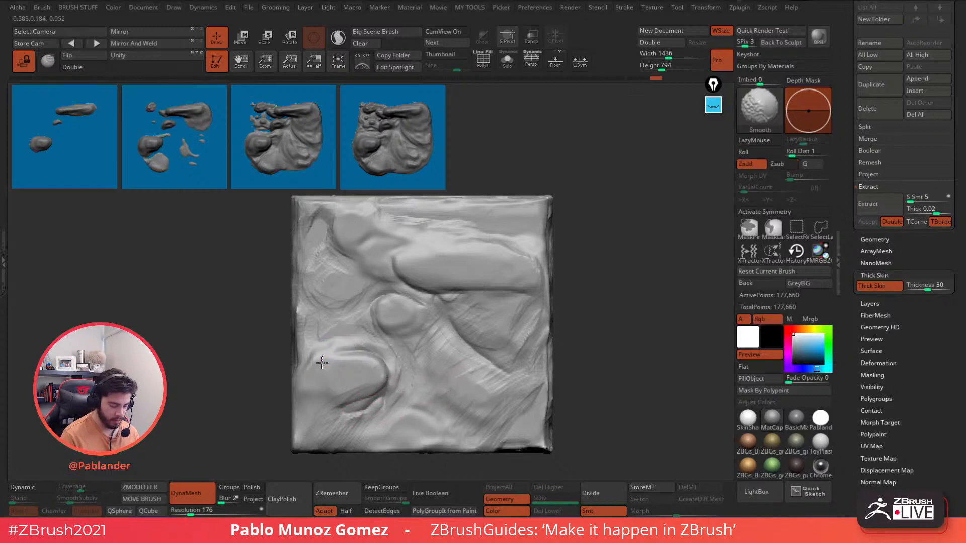
left_click_drag(322, 362, 352, 360, "shift")
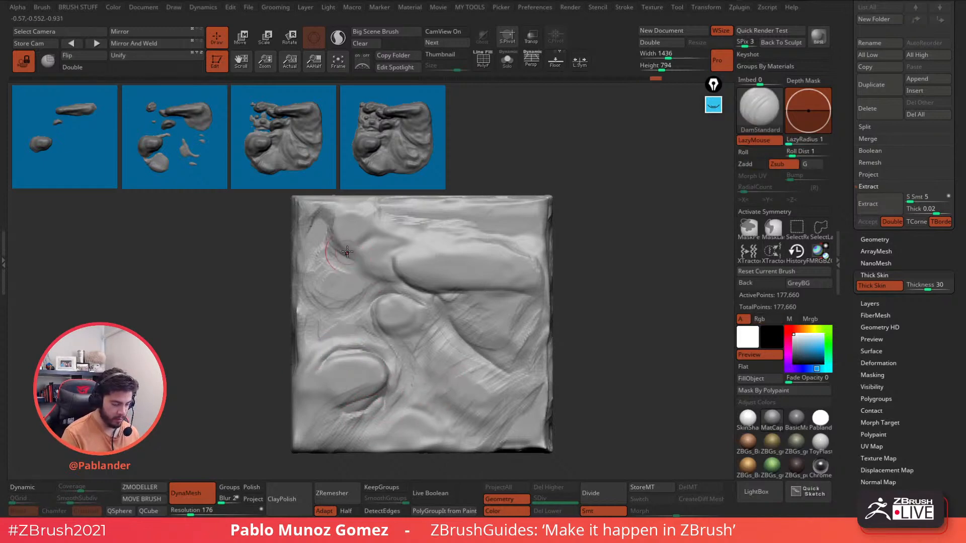
mouse_move(347, 252)
left_mouse_down()
mouse_move(355, 255)
mouse_move(345, 245)
left_mouse_up()
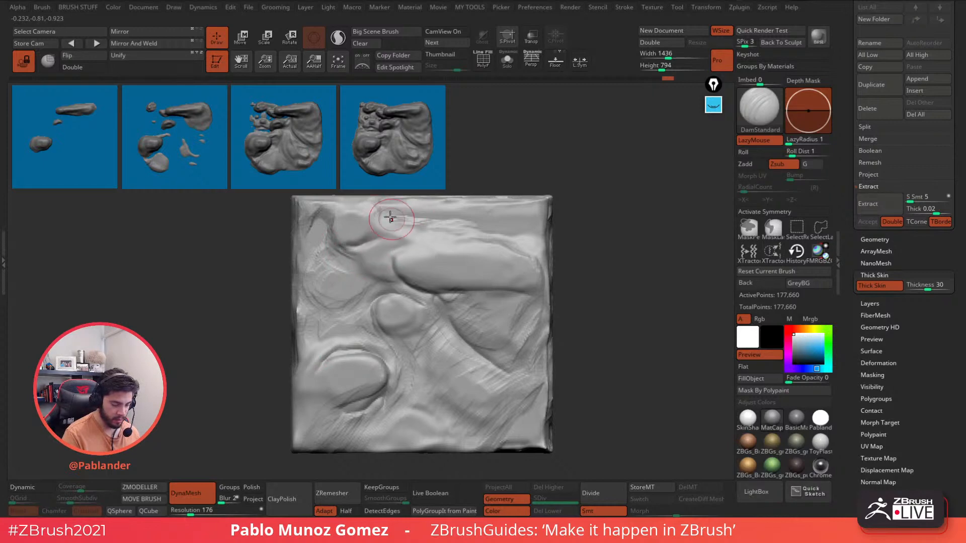
left_click_drag(390, 215, 427, 222, "shift")
mouse_move(362, 260)
left_mouse_down()
mouse_move(385, 279)
mouse_move(384, 259)
left_mouse_up()
key("space")
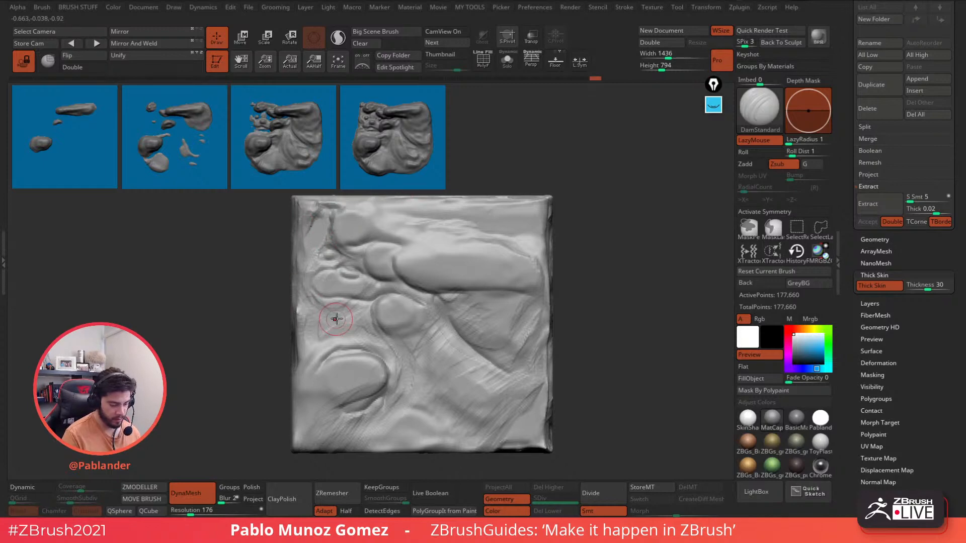
left_click_drag(421, 323, 425, 350)
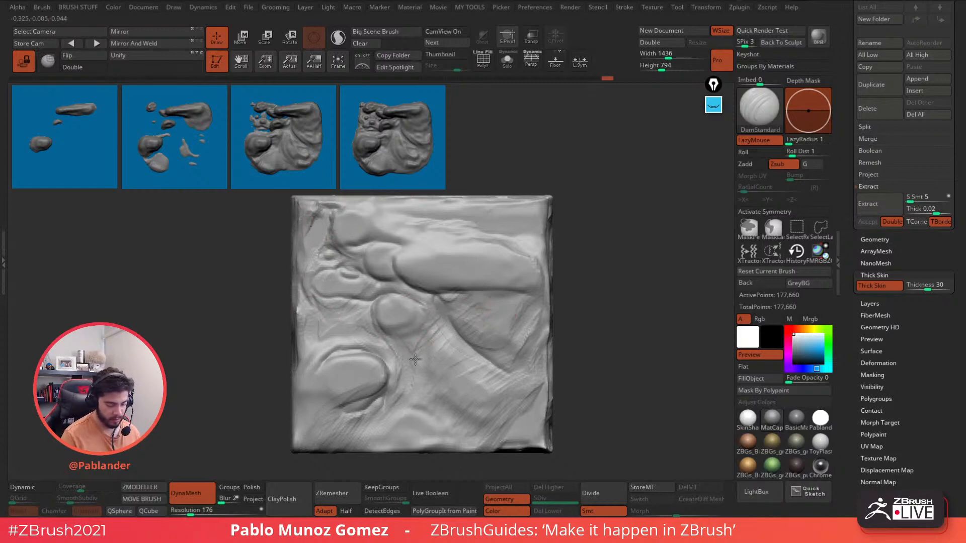
mouse_move(424, 291)
left_mouse_down()
mouse_move(482, 294)
mouse_move(520, 277)
left_mouse_up()
- Undo a Move-brush nudge, turn off Thick Skin, and smooth the ridges near the upper-right edge
key("b")
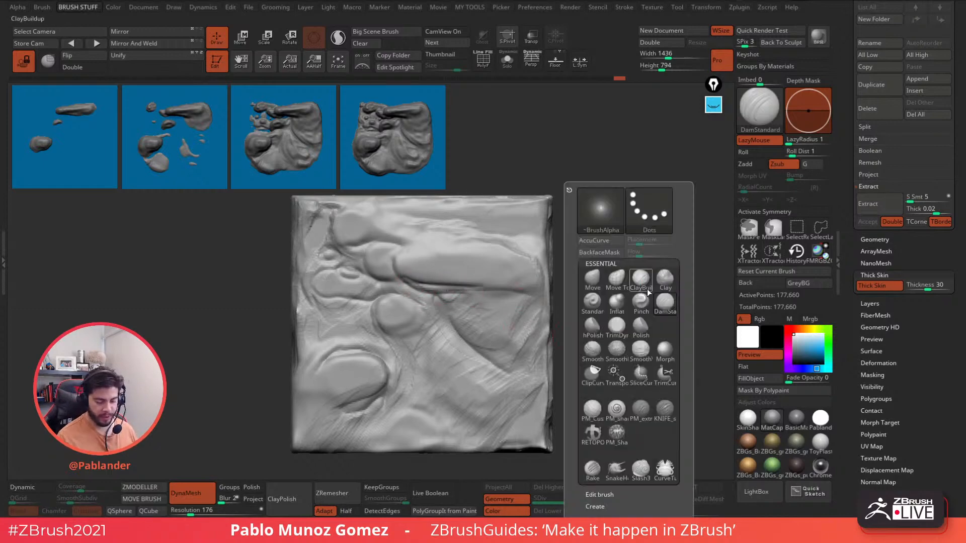
key("m")
key("v")
key("space")
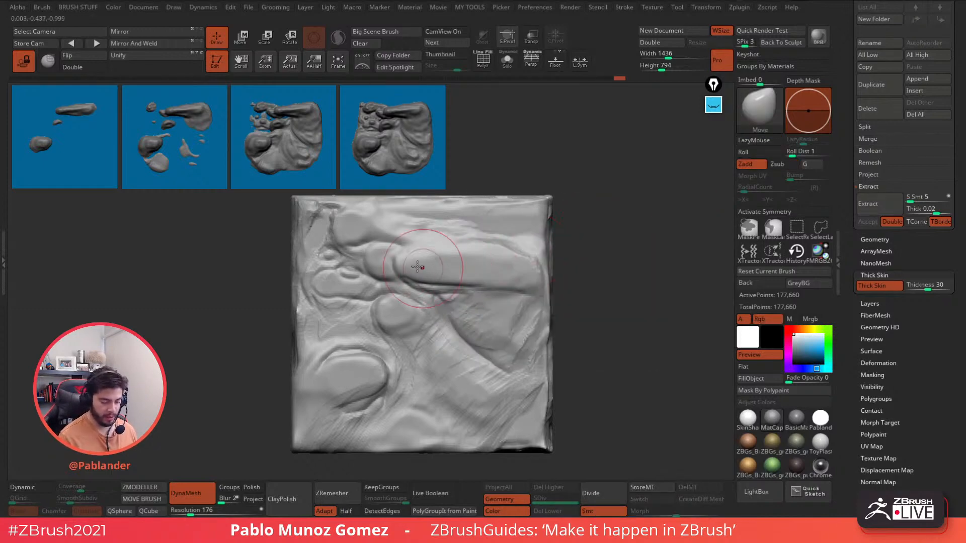
key("space")
left_click_drag(410, 261, 467, 260)
key("ctrl+z")
key("ctrl+z")
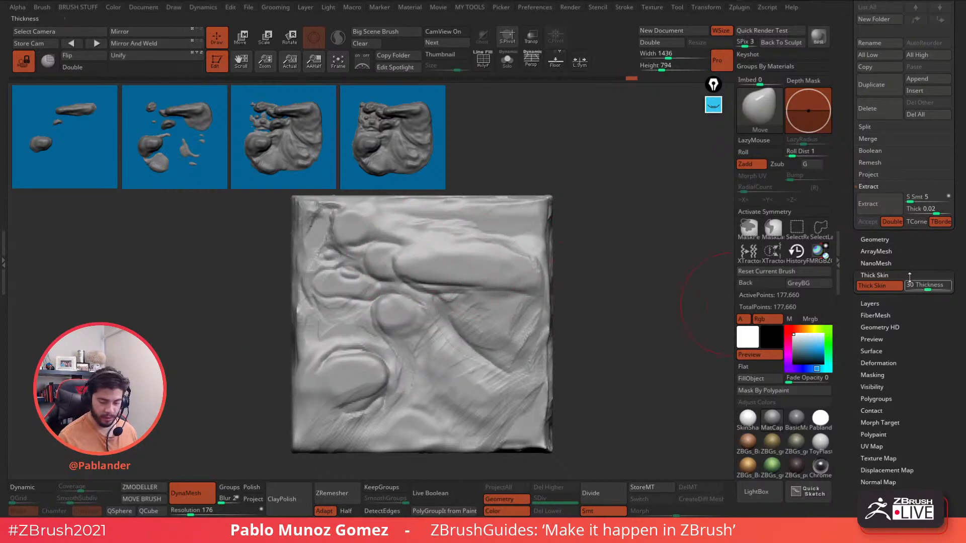
left_click(885, 286)
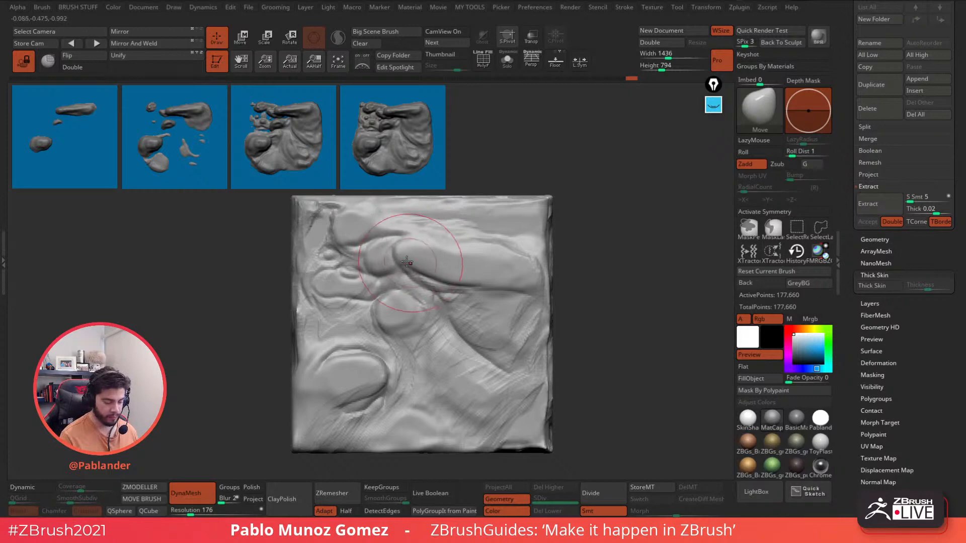
mouse_move(469, 253)
left_mouse_down("shift")
mouse_move(522, 233)
mouse_move(507, 228)
mouse_move(529, 229)
mouse_move(524, 222)
mouse_move(518, 270)
mouse_move(483, 225)
mouse_move(418, 252)
mouse_move(438, 311)
mouse_move(473, 342)
mouse_move(514, 317)
mouse_move(530, 360)
left_mouse_up("shift")
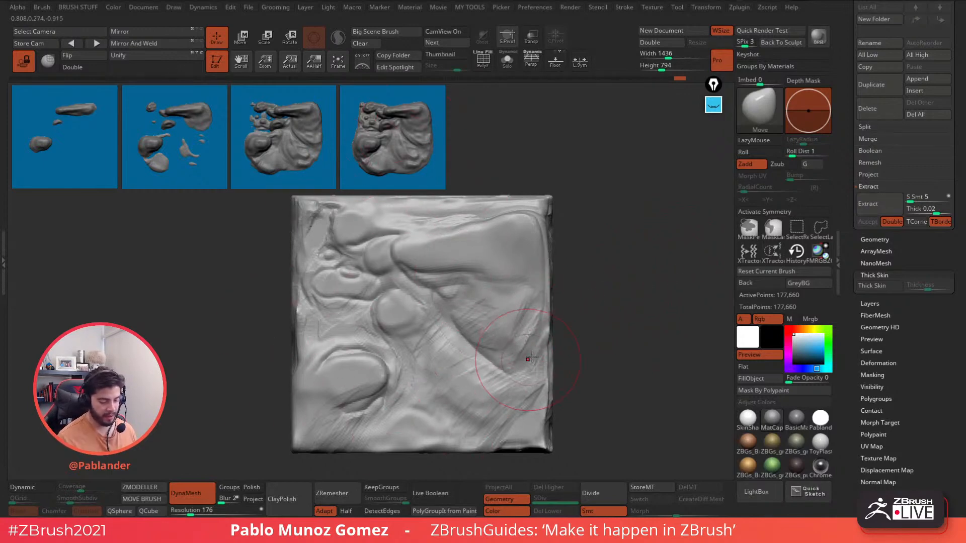
- Re-DynaMesh the sculpt, clear the four reference snapshots, unlock the camera and reframe the cube
left_click_drag(607, 172, 632, 303, "ctrl")
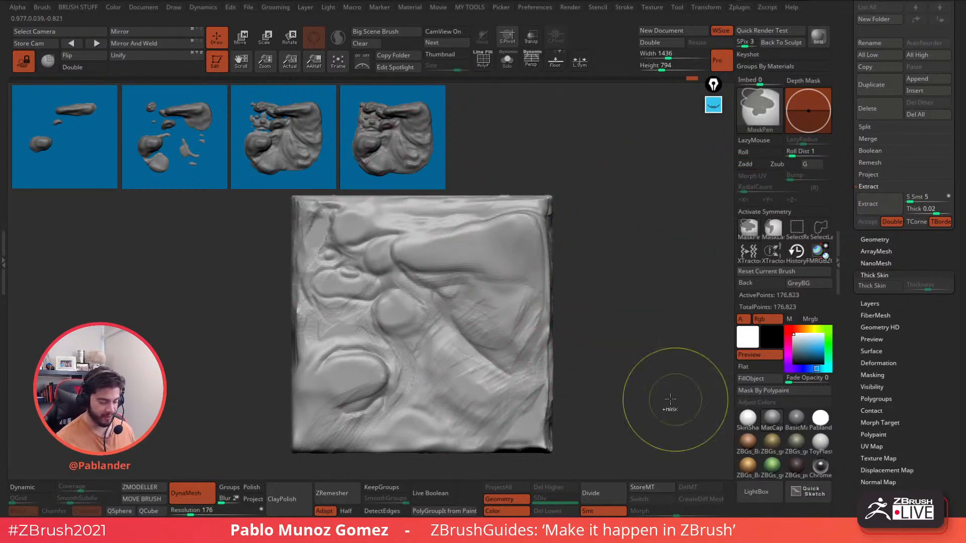
key("ctrl+n")
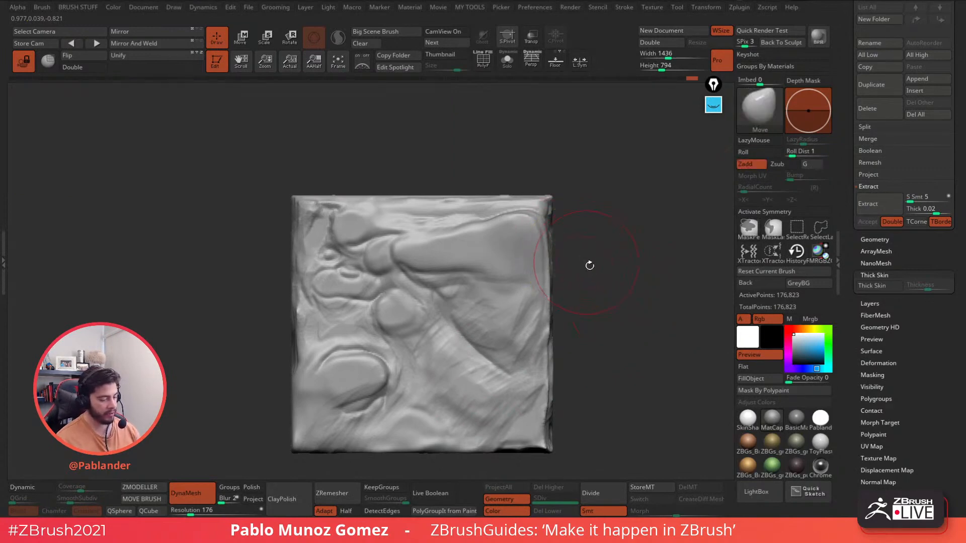
left_click(23, 61)
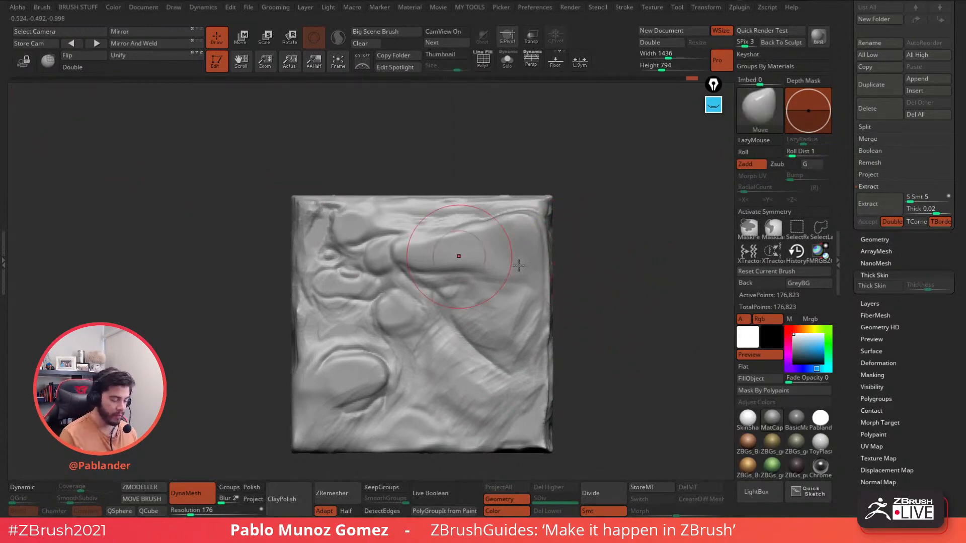
left_click_drag(568, 281, 586, 257, "alt")
mouse_move(600, 301)
left_mouse_down("alt")
mouse_move(559, 233)
mouse_move(578, 199)
mouse_move(572, 187)
mouse_move(585, 279)
mouse_move(593, 262)
mouse_move(557, 255)
mouse_move(586, 282)
mouse_move(573, 297)
mouse_move(563, 274)
mouse_move(568, 302)
mouse_move(574, 277)
mouse_move(585, 290)
mouse_move(593, 272)
mouse_move(582, 265)
mouse_move(572, 282)
mouse_move(614, 292)
mouse_move(590, 282)
mouse_move(599, 267)
mouse_move(584, 299)
mouse_move(625, 269)
left_mouse_up("alt")
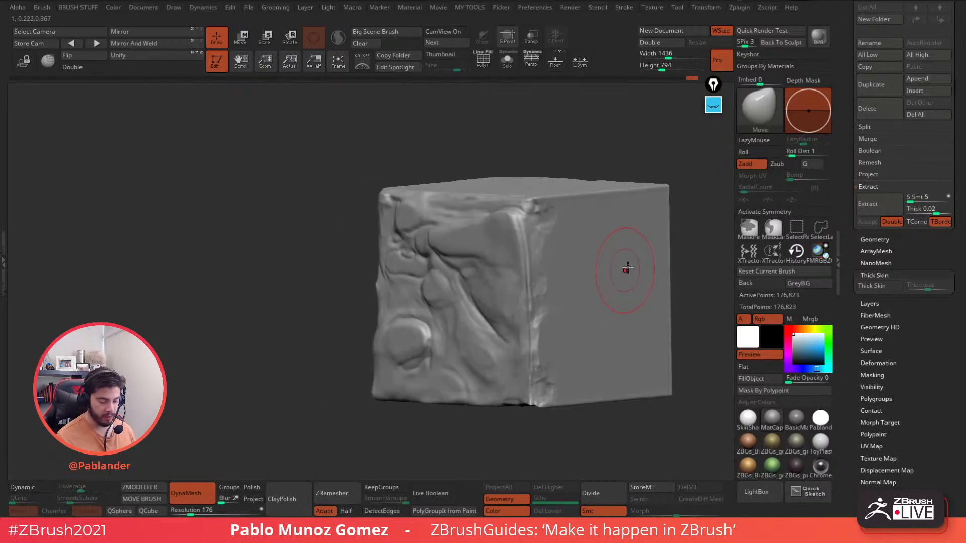
- With the Clay brush, rough up the cube's top edge, front edge and upper front corner
key("b")
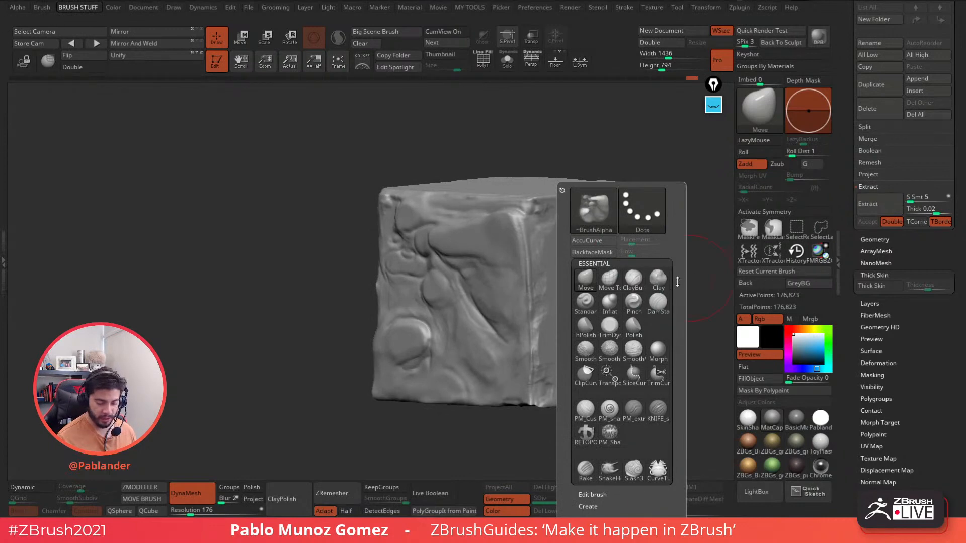
left_click(658, 277)
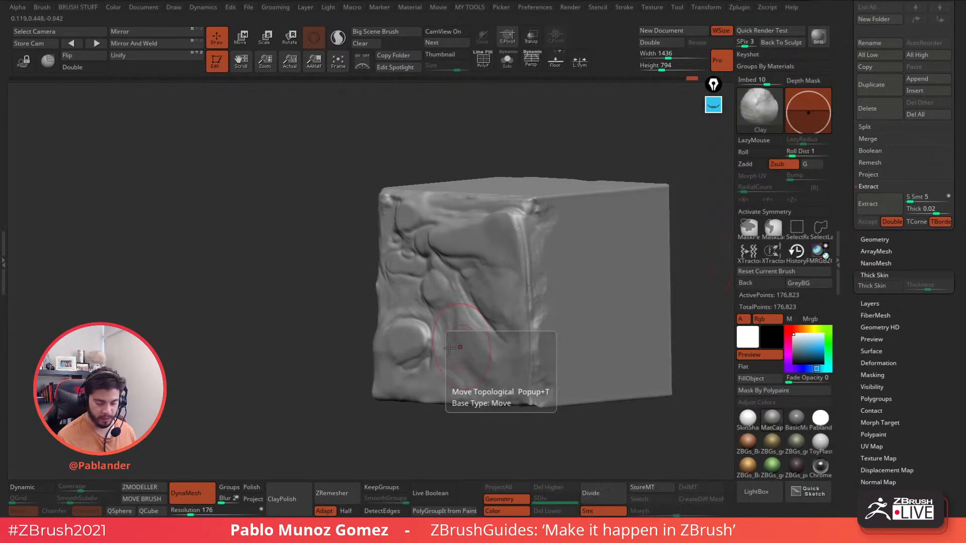
mouse_move(465, 269)
right_mouse_down()
mouse_move(485, 311)
mouse_move(481, 304)
right_mouse_up()
key("space")
left_click_drag(537, 236, 534, 237)
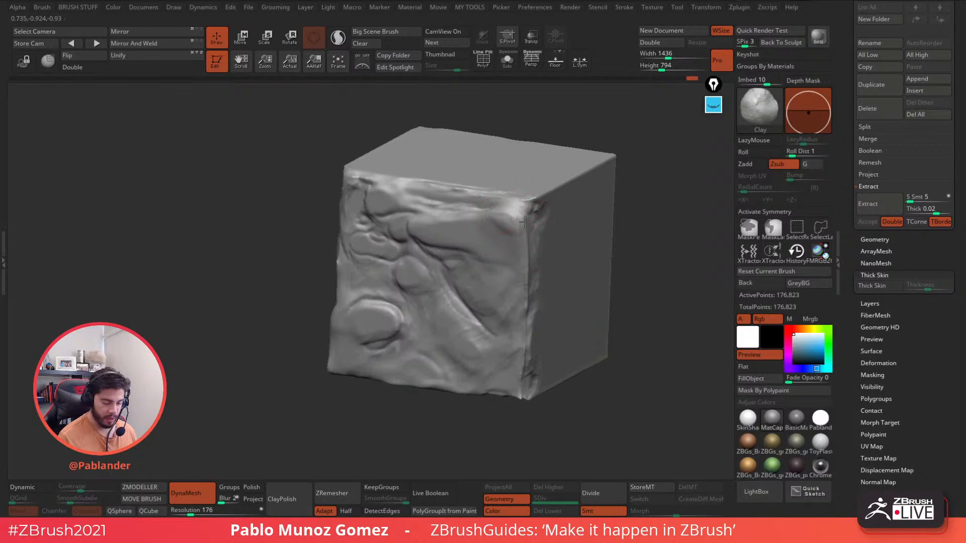
right_click_drag(563, 250, 528, 233)
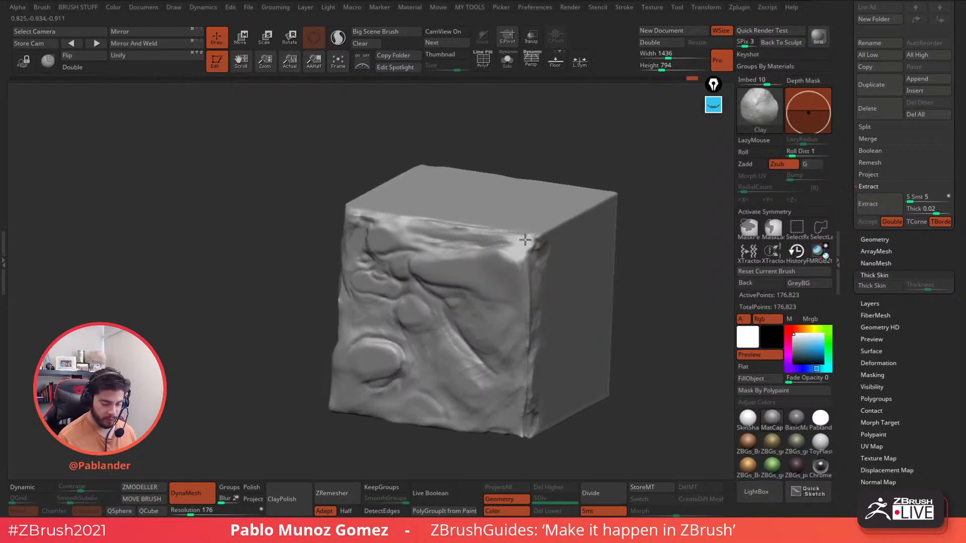
left_click_drag(499, 232, 417, 221)
right_click_drag(556, 237, 526, 214)
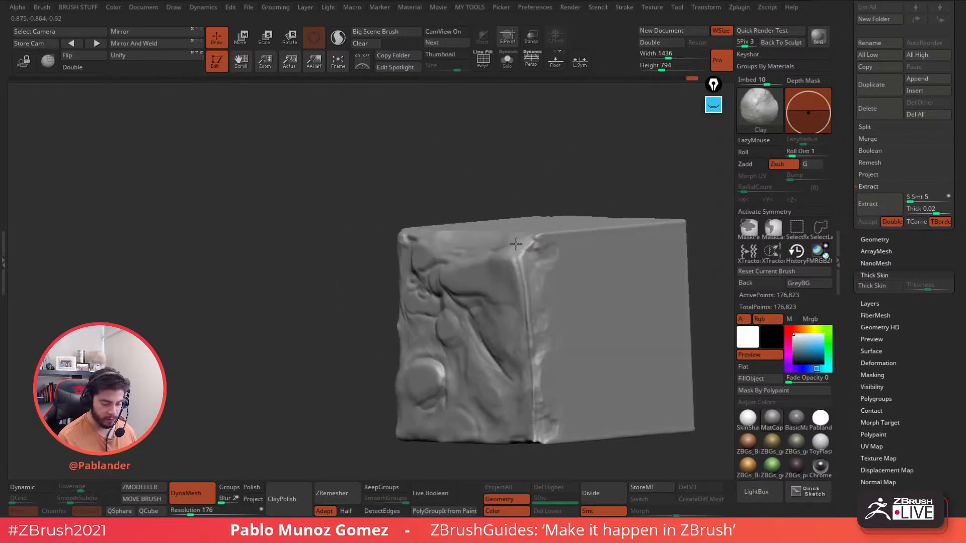
left_click_drag(527, 241, 529, 291)
mouse_move(504, 251)
left_mouse_down()
mouse_move(532, 314)
mouse_move(534, 251)
mouse_move(545, 261)
left_mouse_up()
- Carve the upper-right corner and down the cube's front-right edge, turning the cube between strokes
mouse_move(540, 244)
right_mouse_down()
mouse_move(583, 258)
mouse_move(553, 262)
right_mouse_up()
mouse_move(552, 232)
left_mouse_down()
mouse_move(500, 245)
mouse_move(535, 243)
left_mouse_up()
right_click_drag(534, 287, 482, 275)
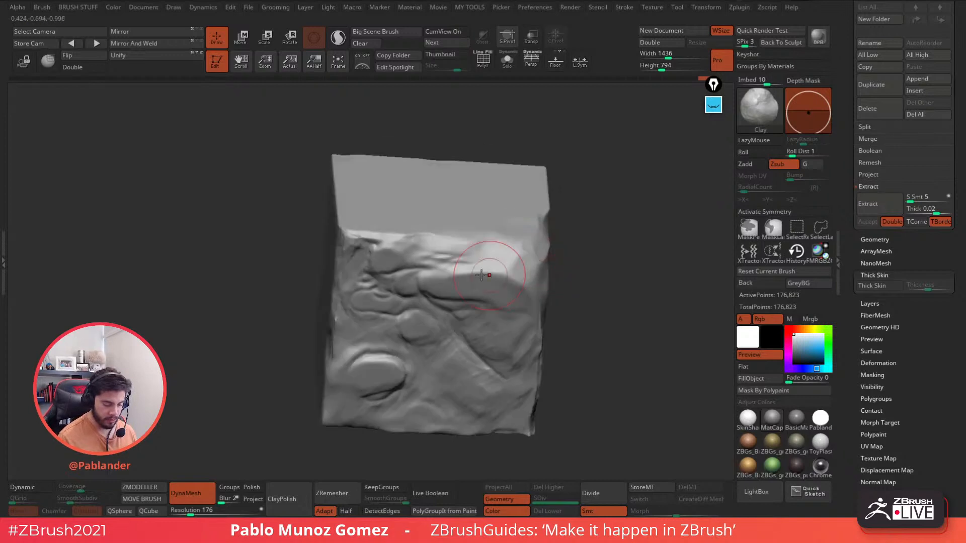
mouse_move(466, 271)
left_mouse_down()
mouse_move(495, 268)
mouse_move(476, 292)
mouse_move(526, 288)
left_mouse_up()
right_click_drag(558, 281, 637, 246)
mouse_move(534, 262)
left_mouse_down()
mouse_move(540, 305)
mouse_move(542, 274)
left_mouse_up()
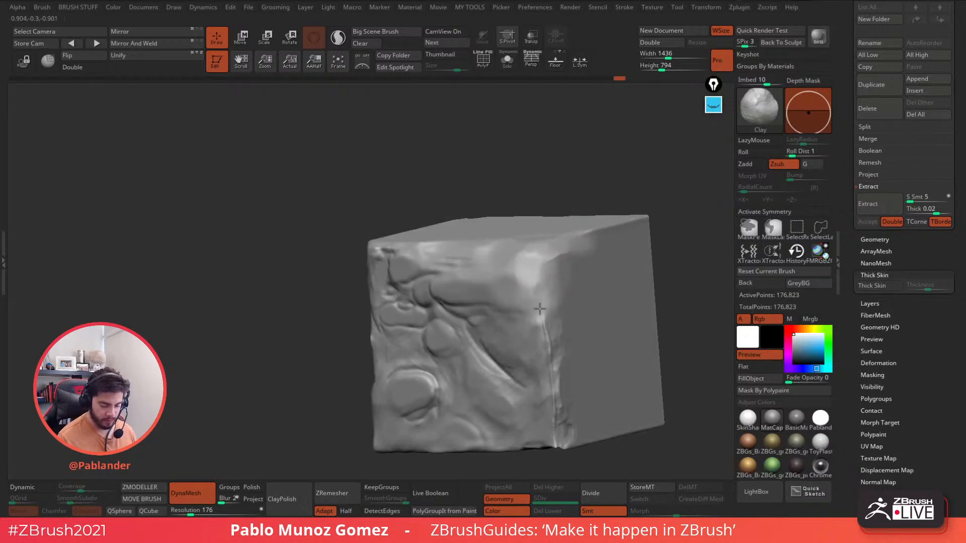
left_click_drag(539, 309, 551, 389)
left_click_drag(537, 332, 547, 352)
right_click_drag(546, 347, 584, 282)
left_click_drag(535, 327, 536, 391)
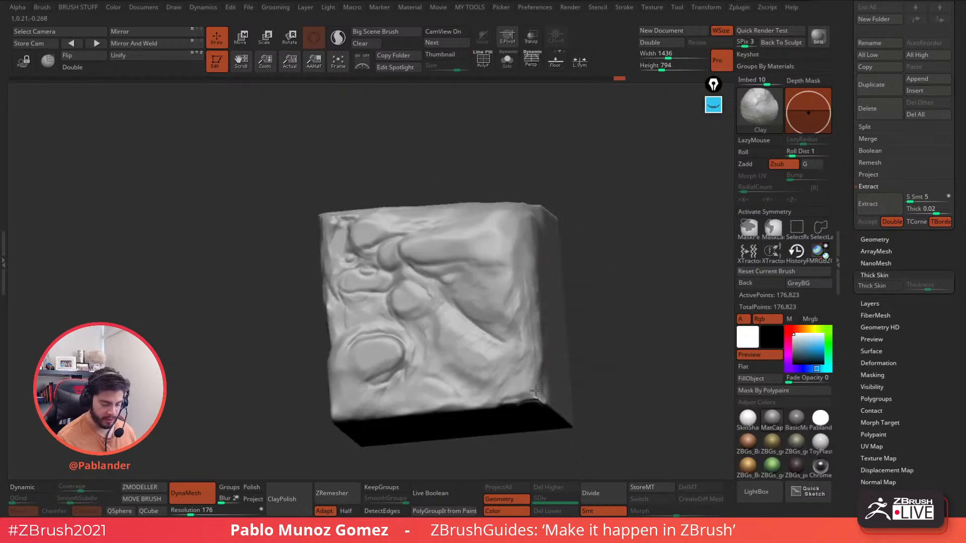
mouse_move(536, 391)
right_mouse_down()
mouse_move(522, 356)
mouse_move(569, 372)
right_mouse_up()
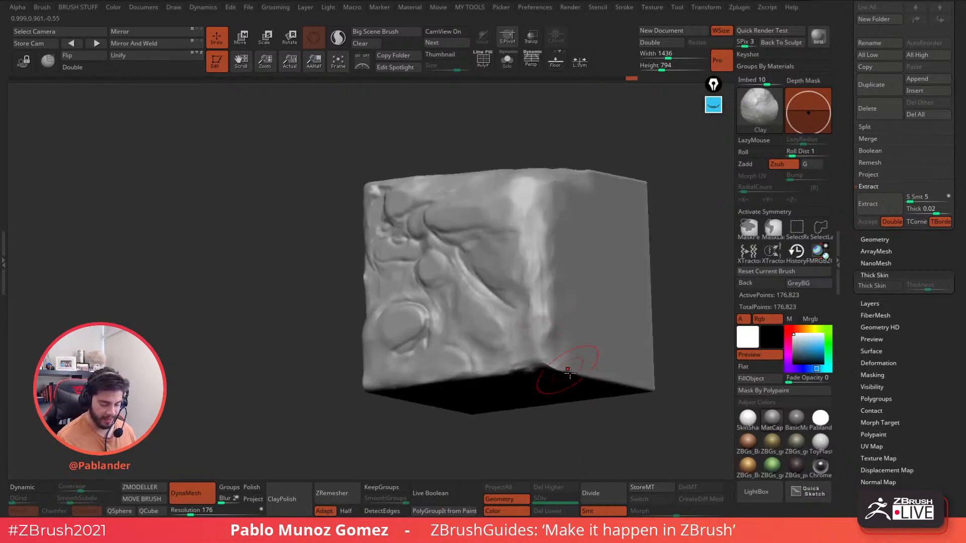
- Pick ClayBuildup and build up clay along the lower-left edge and the top face's left edge
key("b")
key("c")
key("b")
right_click_drag(607, 334, 538, 355)
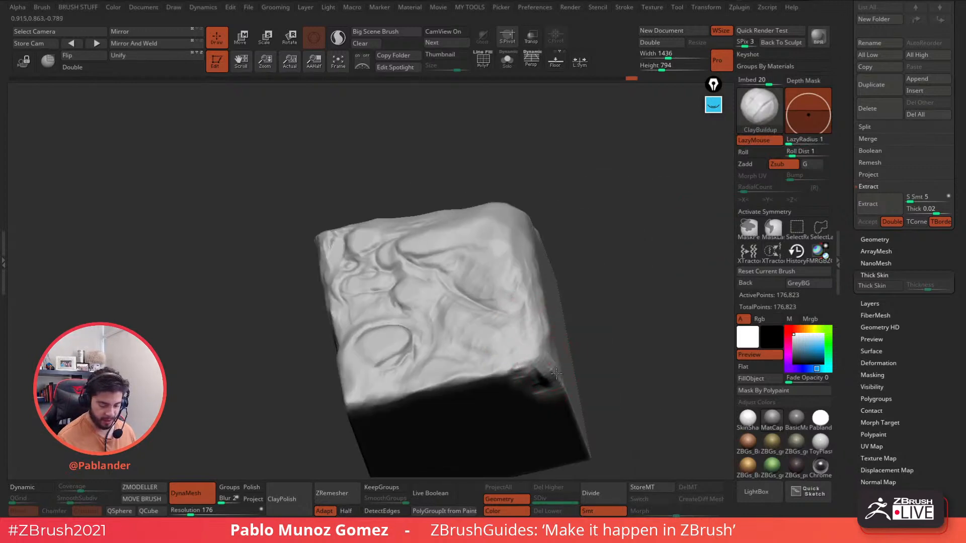
right_click_drag(546, 314, 422, 289)
mouse_move(353, 331)
left_mouse_down()
mouse_move(337, 299)
mouse_move(349, 345)
left_mouse_up()
right_click_drag(380, 317, 367, 327)
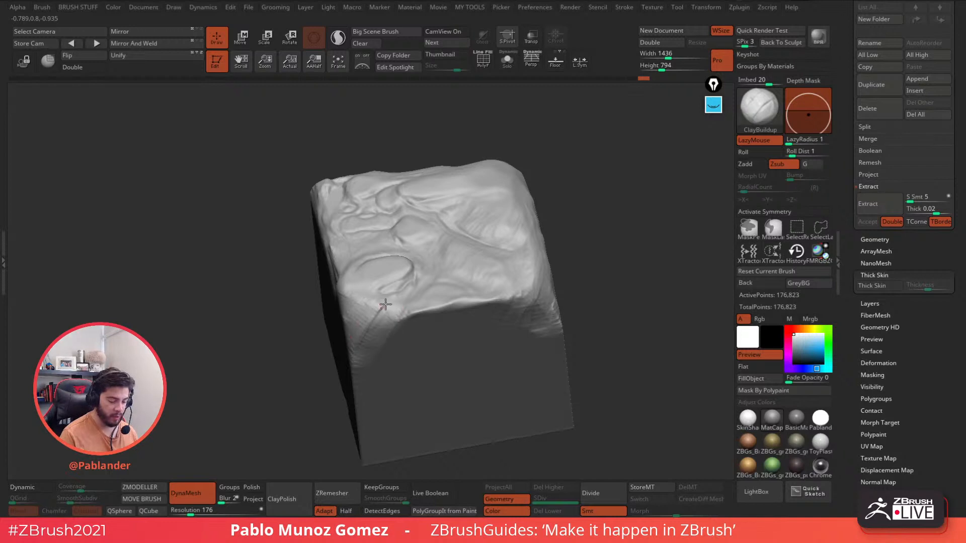
mouse_move(396, 327)
right_mouse_down()
mouse_move(421, 304)
mouse_move(492, 304)
mouse_move(406, 320)
right_mouse_up()
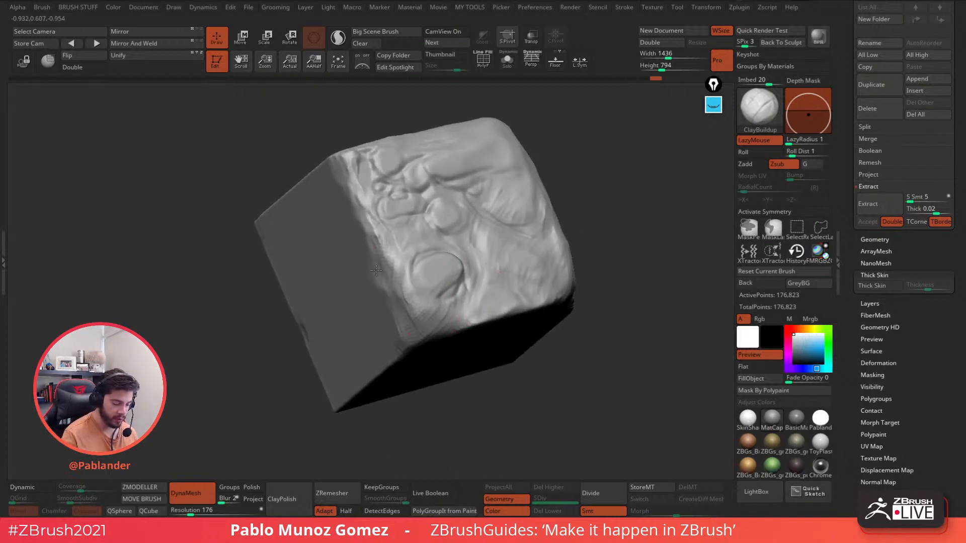
mouse_move(376, 270)
left_mouse_down()
mouse_move(359, 193)
mouse_move(351, 212)
left_mouse_up()
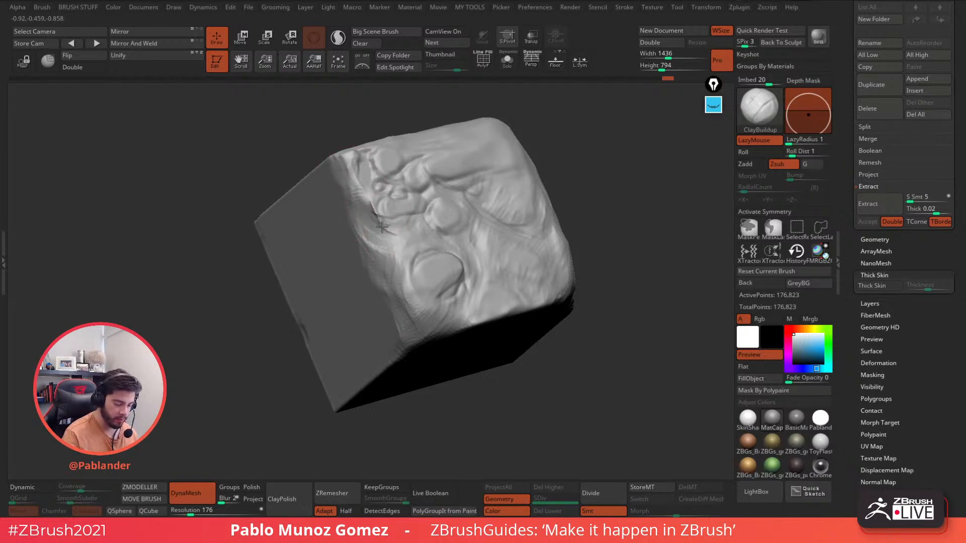
- Carve a band of back-and-forth hatched fur strokes below the mouth and near the small bump
key("space")
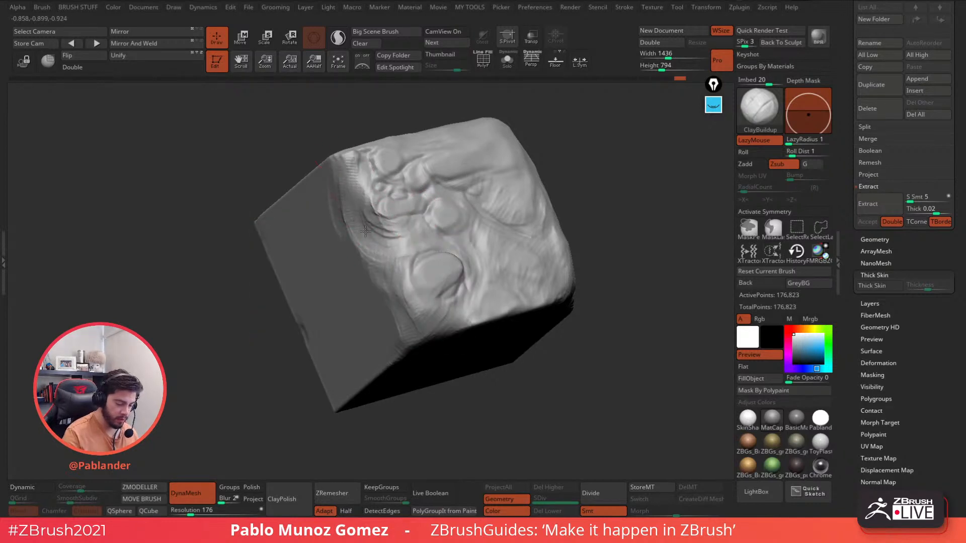
left_click_drag(386, 222, 403, 252)
mouse_move(494, 189)
right_mouse_down()
mouse_move(520, 251)
mouse_move(445, 260)
right_mouse_up()
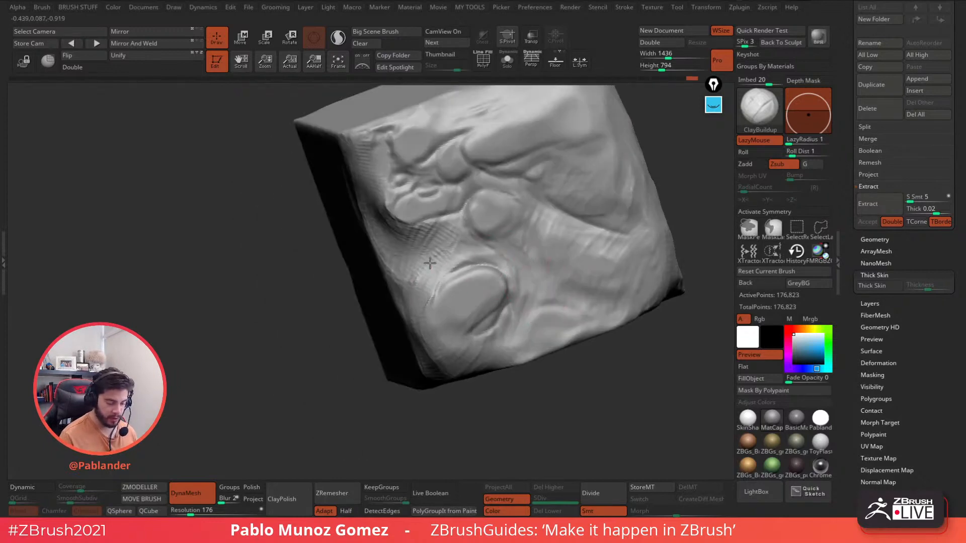
mouse_move(448, 245)
left_mouse_down()
mouse_move(399, 215)
mouse_move(408, 224)
left_mouse_up()
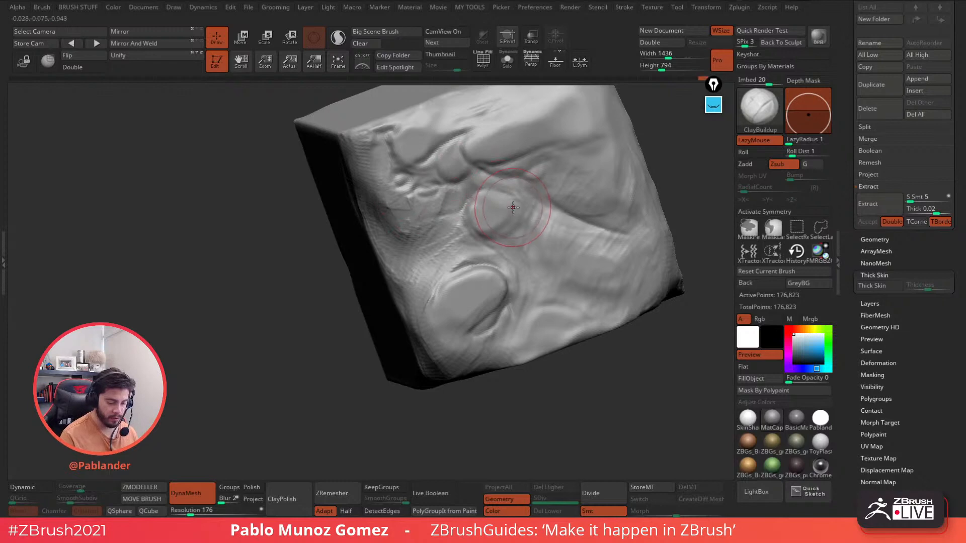
mouse_move(506, 215)
right_mouse_down()
mouse_move(500, 209)
mouse_move(520, 203)
right_mouse_up()
key("space")
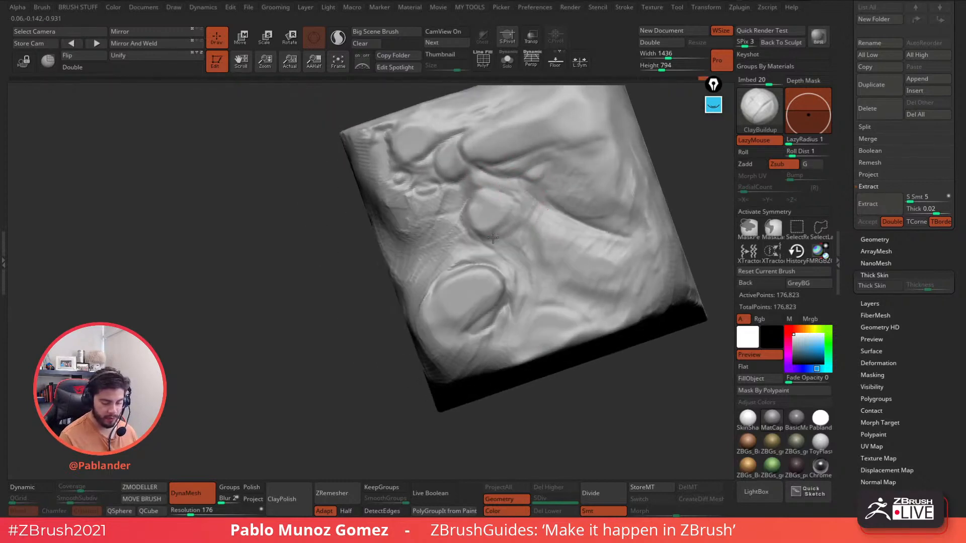
mouse_move(510, 233)
left_mouse_down()
mouse_move(542, 222)
mouse_move(523, 263)
mouse_move(549, 274)
mouse_move(440, 242)
mouse_move(518, 262)
left_mouse_up()
right_click_drag(523, 282, 495, 227)
mouse_move(548, 256)
left_mouse_down()
mouse_move(495, 332)
mouse_move(516, 358)
mouse_move(558, 329)
mouse_move(576, 299)
left_mouse_up()
right_click_drag(570, 292, 514, 226, "alt")
- Carve hatched fur strokes across the darker lower edge and down the right edge
right_click(468, 280)
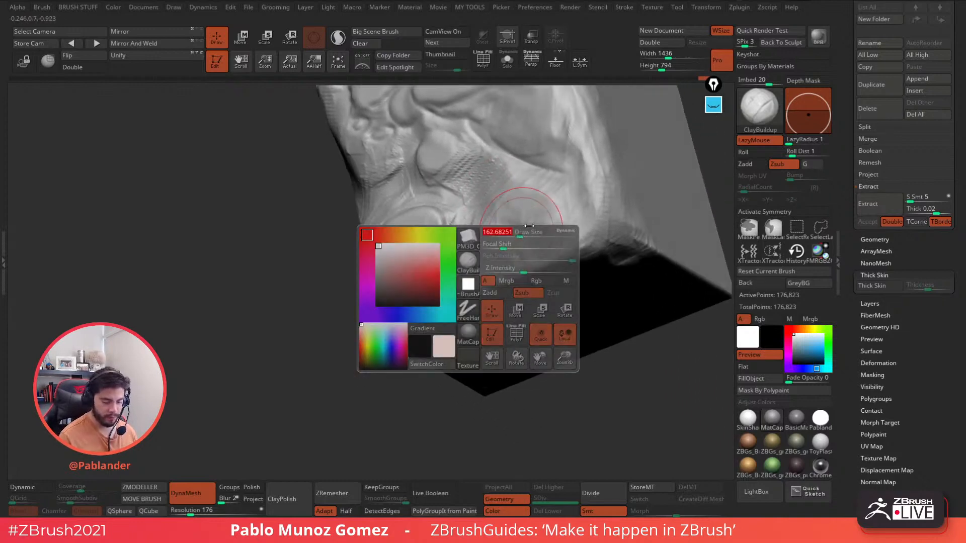
left_click_drag(503, 213, 436, 323)
right_click_drag(467, 305, 513, 264)
left_click_drag(531, 236, 453, 318)
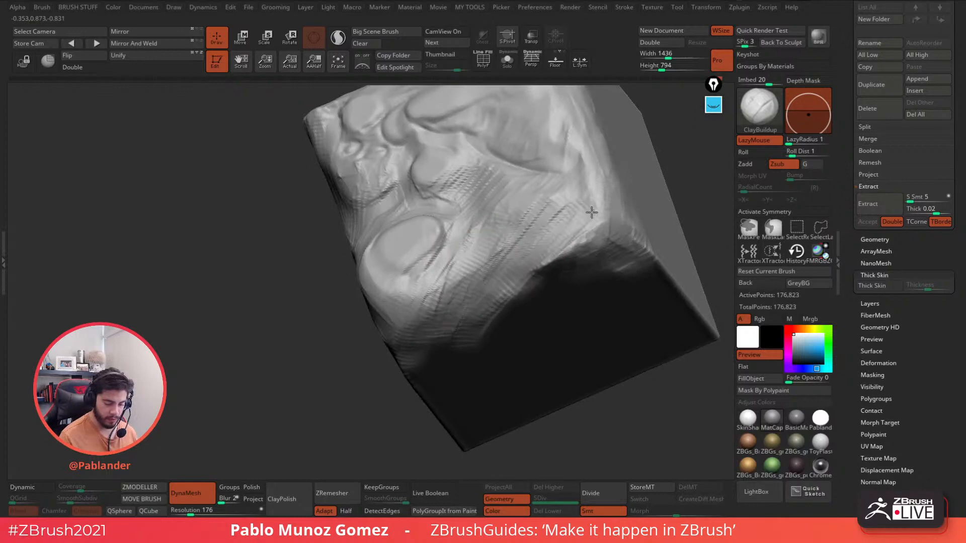
mouse_move(591, 212)
left_mouse_down()
mouse_move(606, 236)
mouse_move(589, 264)
left_mouse_up()
mouse_move(588, 272)
right_mouse_down("ctrl")
mouse_move(569, 255)
mouse_move(529, 284)
right_mouse_up("ctrl")
- Add more fur hatching around the lower-right corner and up into the upper-right area
right_click(529, 285)
left_click_drag(566, 277, 531, 246)
left_click_drag(573, 269, 533, 299)
left_click_drag(575, 252, 553, 312)
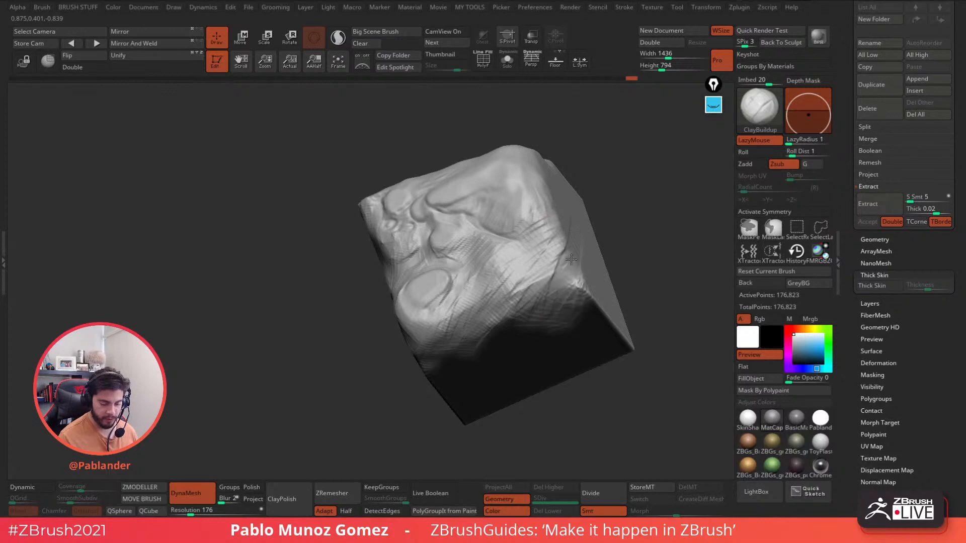
left_click_drag(573, 225, 569, 284)
right_click_drag(588, 274, 561, 279)
mouse_move(557, 276)
left_mouse_down()
mouse_move(542, 252)
mouse_move(586, 196)
left_mouse_up()
- Deepen the cheek and carve into the lower-right edge and the upper-right corner
right_click_drag(570, 284, 546, 271)
left_click_drag(459, 294, 543, 207)
mouse_move(548, 222)
right_mouse_down()
mouse_move(567, 243)
mouse_move(554, 322)
right_mouse_up()
left_click_drag(553, 322, 543, 347)
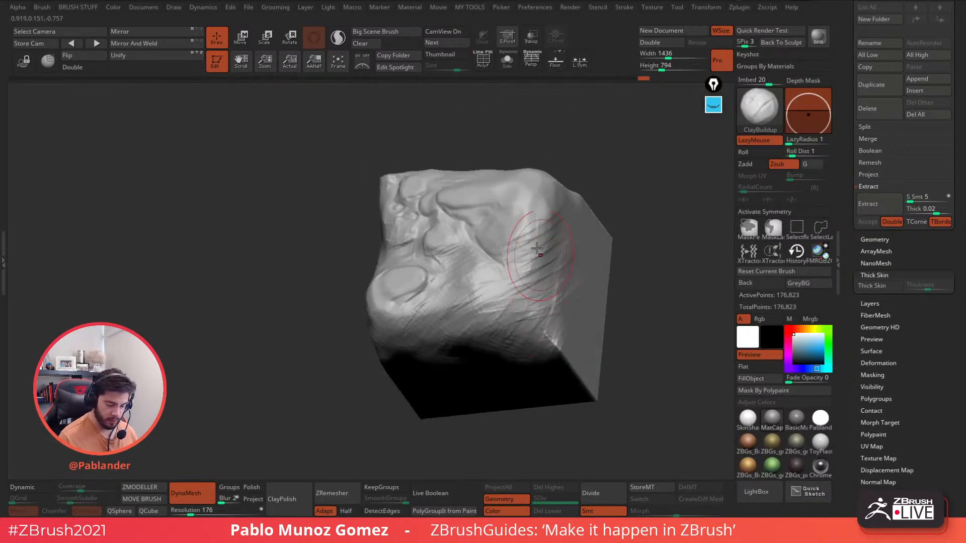
right_click_drag(563, 256, 516, 332)
left_click_drag(512, 252, 478, 237)
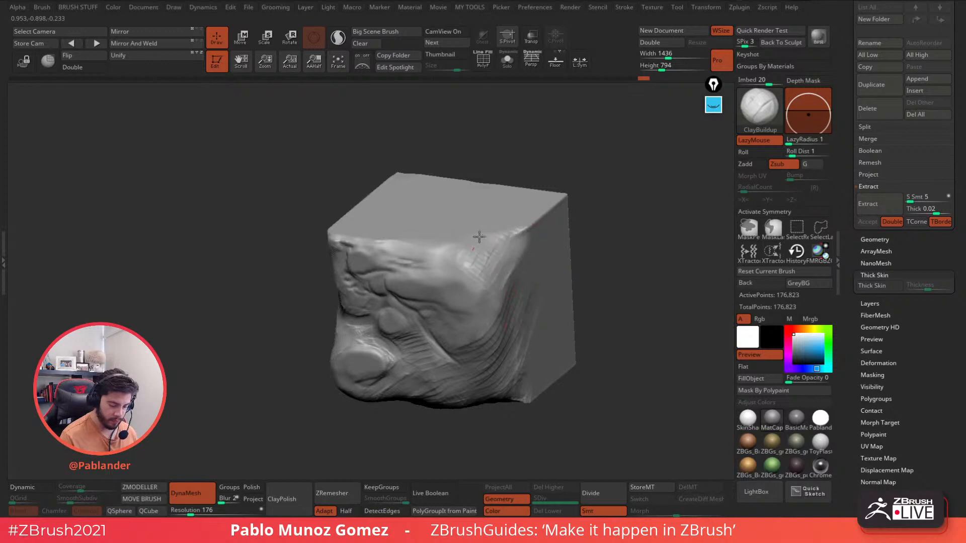
- Soften the upper-right striations and rework the top-left corner and left-side details
right_click_drag(534, 219, 535, 224, "shift")
left_click_drag(503, 241, 487, 235, "shift")
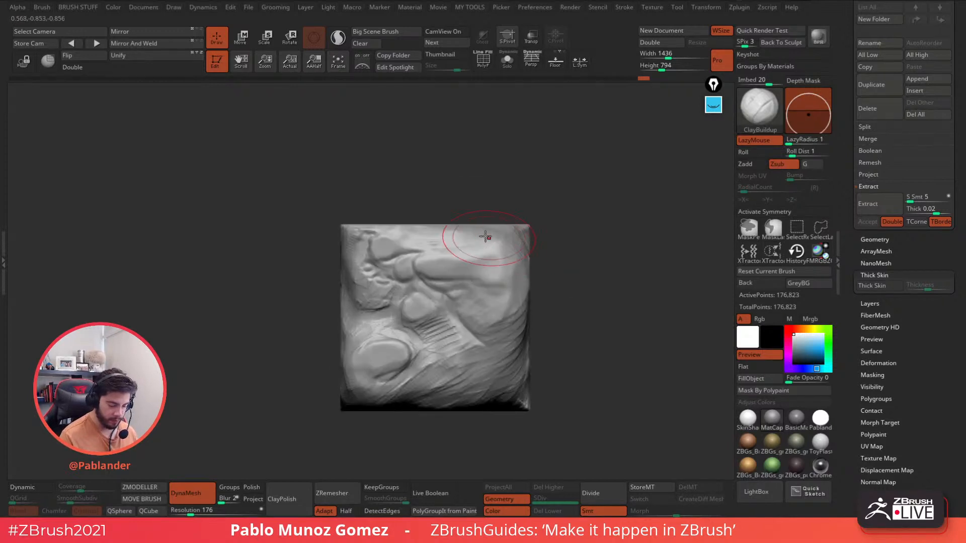
right_click_drag(474, 235, 512, 255)
right_click_drag(512, 254, 501, 283, "ctrl")
key("space")
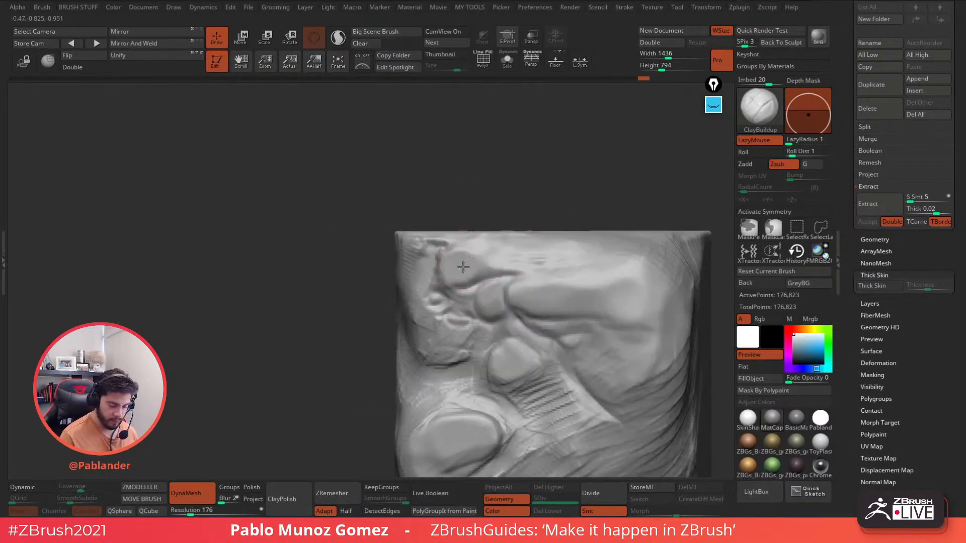
left_click_drag(438, 235, 419, 247)
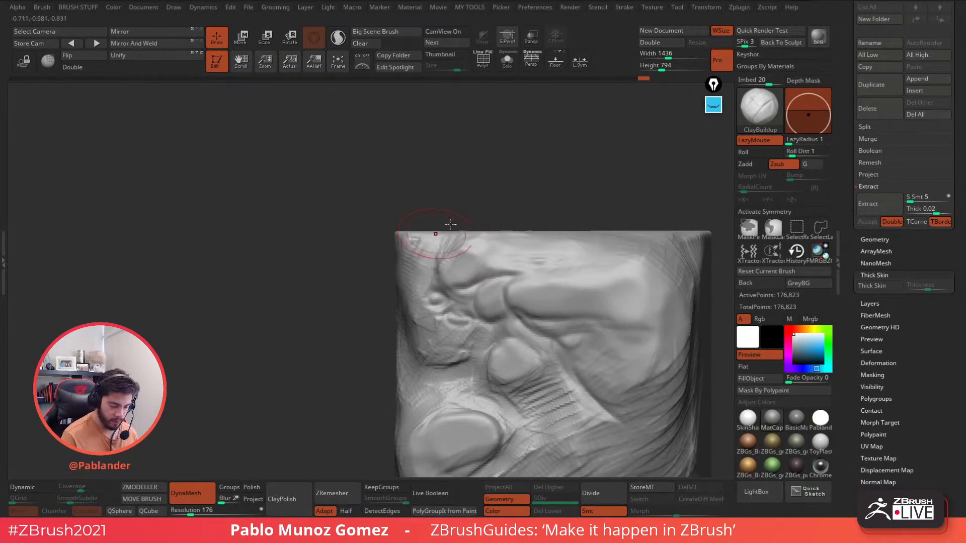
right_click_drag(483, 304, 487, 261, "alt")
left_click_drag(488, 261, 424, 261)
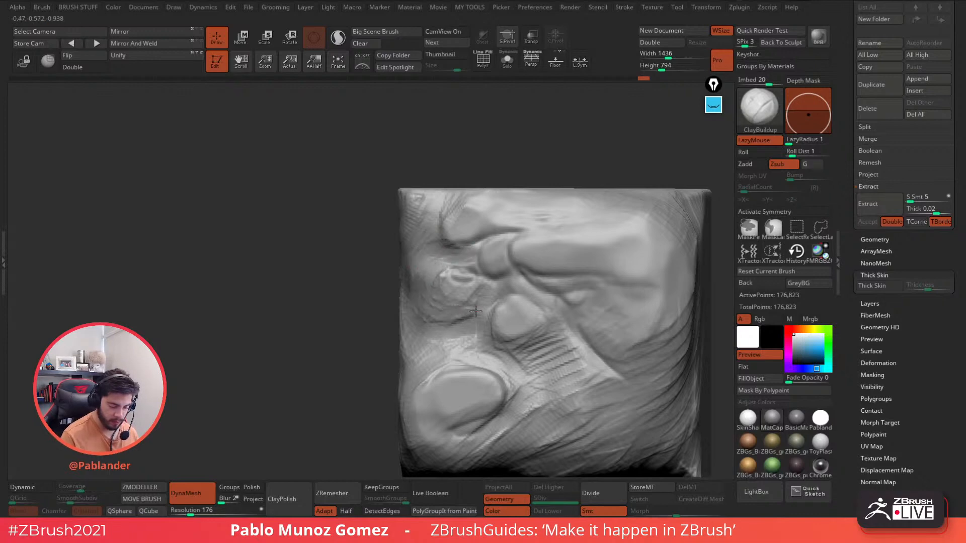
- Deepen the round recess along its lower-left arc and darken its crease
mouse_move(475, 312)
left_mouse_down()
mouse_move(427, 310)
mouse_move(467, 303)
left_mouse_up()
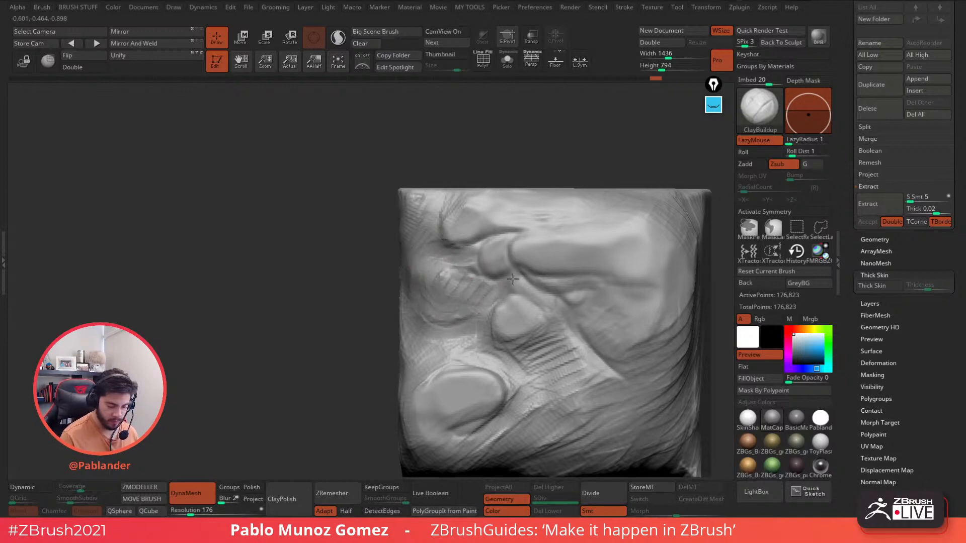
right_click_drag(508, 294, 464, 258, "alt")
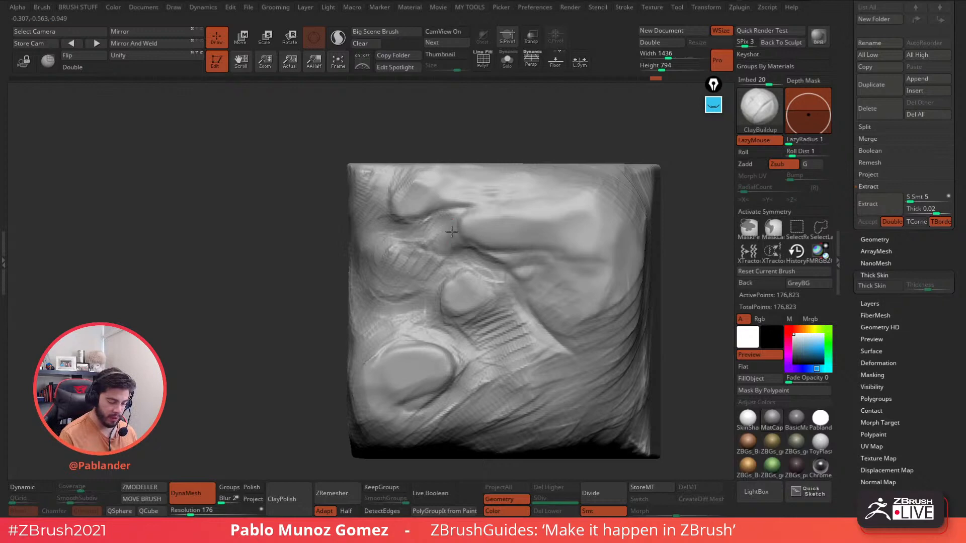
mouse_move(446, 217)
left_mouse_down("alt")
mouse_move(511, 261)
mouse_move(531, 250)
left_mouse_up("alt")
- Add a couple of short hatch strokes on the right side
left_click_drag(525, 283, 541, 300, "alt")
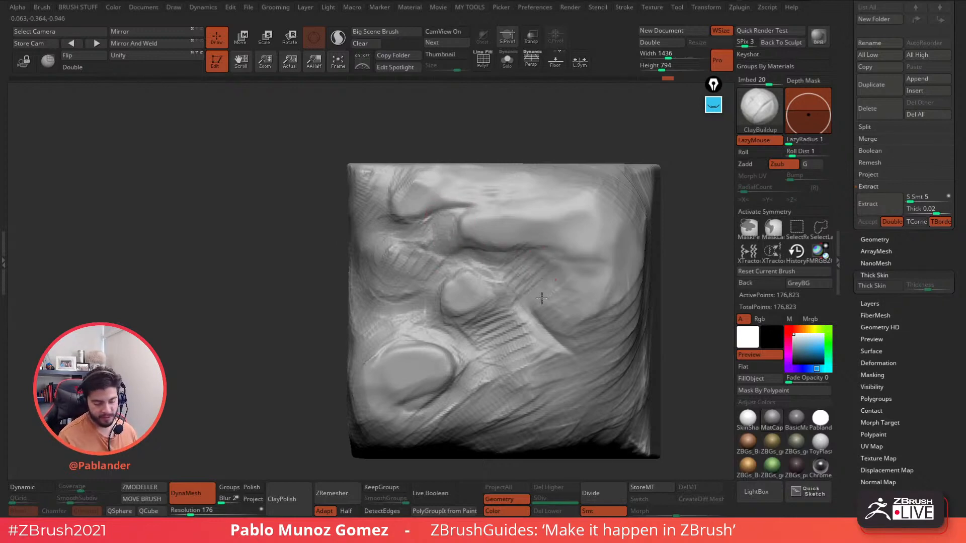
right_click_drag(602, 303, 581, 251, "ctrl")
right_click_drag(642, 287, 546, 264, "alt")
mouse_move(602, 321)
right_mouse_down()
mouse_move(610, 312)
mouse_move(596, 289)
mouse_move(589, 298)
right_mouse_up()
right_click_drag(589, 298, 570, 272, "alt")
- Flatten the upper-right brow plane and the cheek just below it
right_click(591, 249)
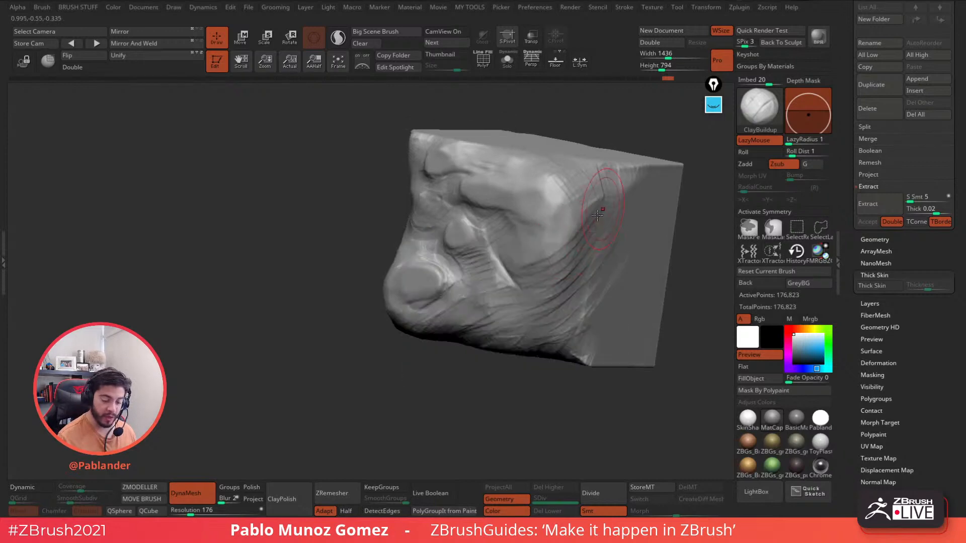
right_click_drag(571, 216, 576, 218)
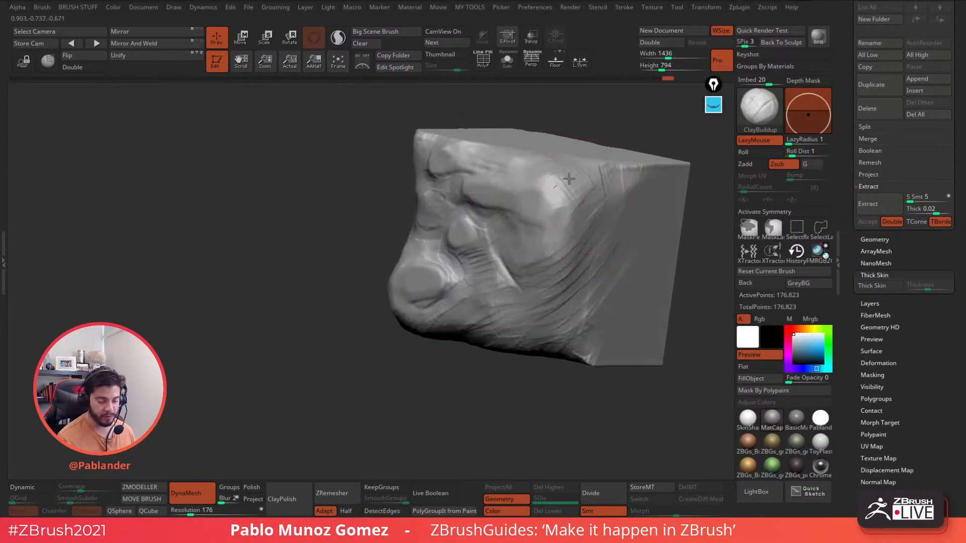
mouse_move(569, 177)
left_mouse_down()
mouse_move(534, 193)
mouse_move(577, 195)
mouse_move(546, 236)
left_mouse_up()
mouse_move(580, 215)
right_mouse_down()
mouse_move(534, 263)
mouse_move(518, 251)
right_mouse_up()
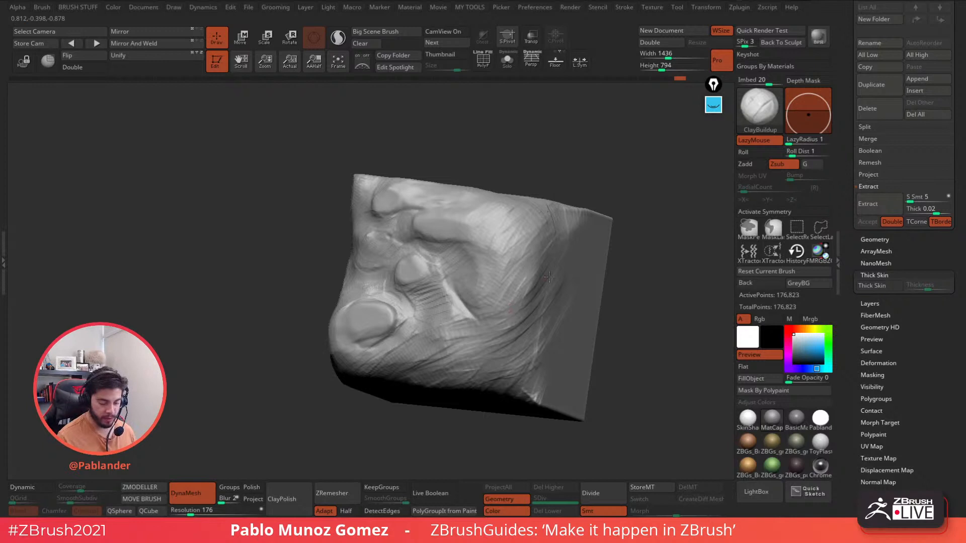
right_click_drag(549, 276, 514, 323)
- Carve clay away along the upper-left and top front edge of the cube
right_click_drag(565, 302, 553, 300)
right_click(510, 247)
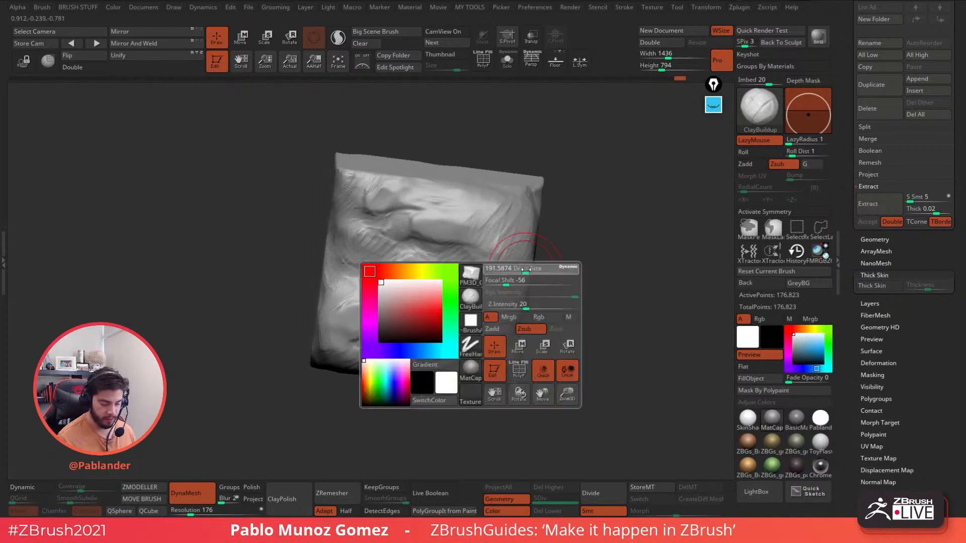
left_click_drag(471, 221, 447, 209)
right_click_drag(448, 211, 470, 269)
left_click_drag(513, 221, 460, 240)
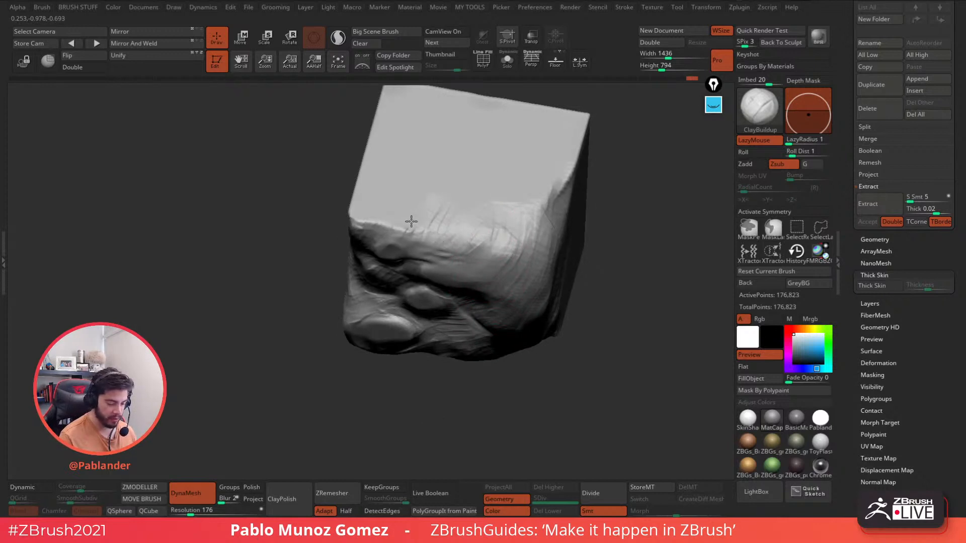
mouse_move(363, 212)
left_mouse_down()
mouse_move(361, 202)
mouse_move(379, 201)
mouse_move(369, 228)
left_mouse_up()
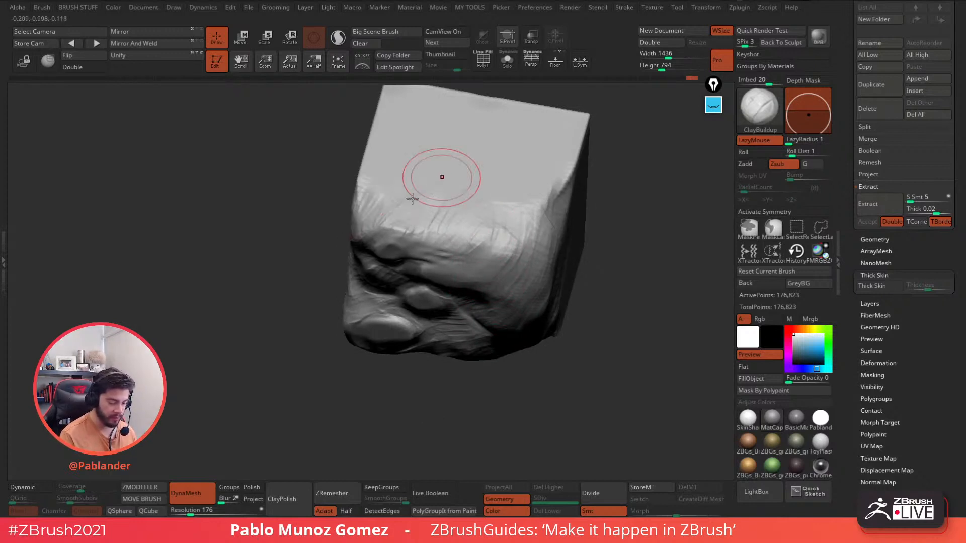
left_click_drag(412, 198, 396, 230)
mouse_move(483, 214)
left_mouse_down()
mouse_move(460, 218)
mouse_move(498, 225)
mouse_move(547, 200)
left_mouse_up()
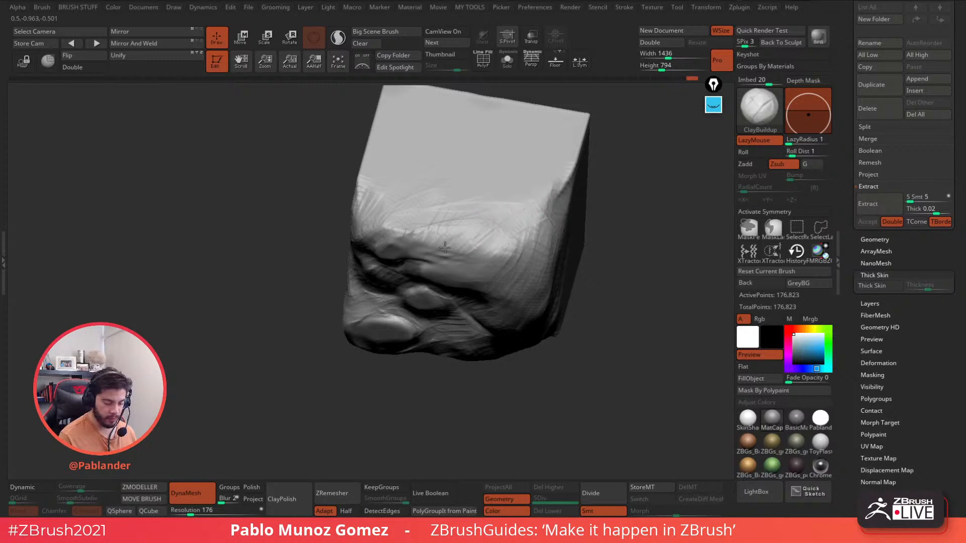
- Add surface texture along the upper edge while turning the cube
left_click_drag(444, 247, 410, 220)
mouse_move(409, 220)
right_mouse_down()
mouse_move(442, 194)
mouse_move(569, 242)
mouse_move(503, 227)
right_mouse_up()
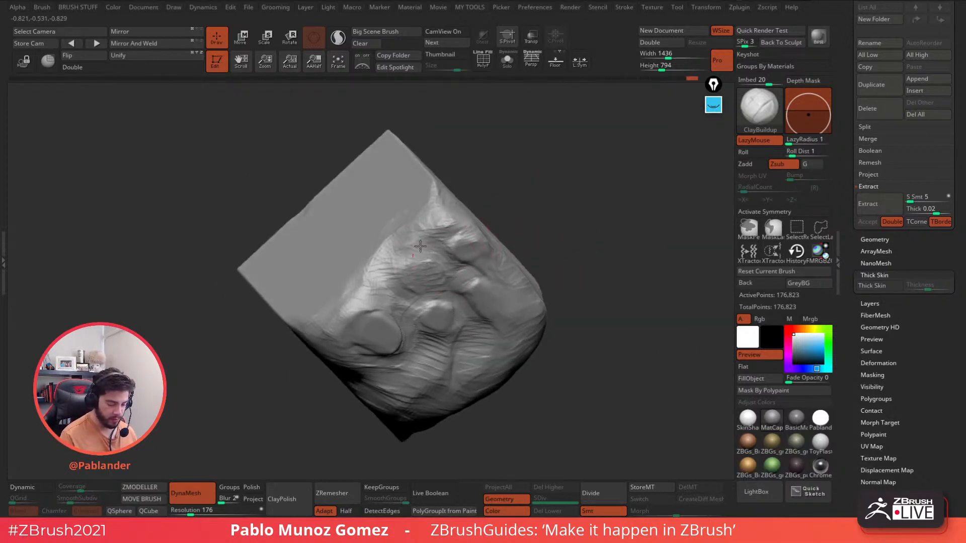
left_click_drag(420, 246, 450, 216)
right_click_drag(413, 224, 508, 181)
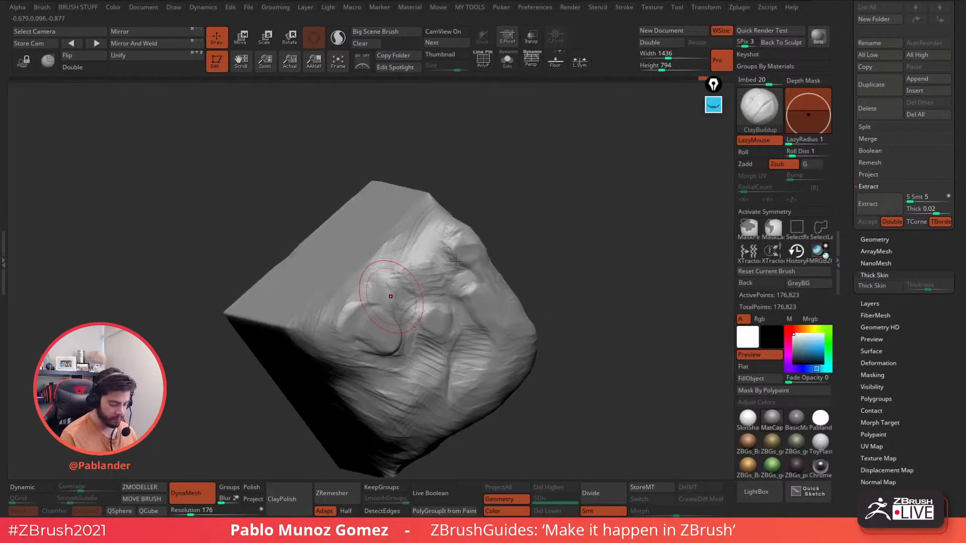
mouse_move(392, 281)
right_mouse_down()
mouse_move(511, 317)
mouse_move(500, 234)
mouse_move(533, 348)
mouse_move(565, 322)
mouse_move(513, 233)
mouse_move(442, 206)
mouse_move(455, 285)
right_mouse_up()
- Reshape around the oval bump's left side, build up the lower jaw and streak fur downward
mouse_move(456, 284)
left_mouse_down()
mouse_move(432, 302)
mouse_move(399, 275)
left_mouse_up()
right_click_drag(449, 258, 441, 262)
left_click_drag(396, 296, 398, 268)
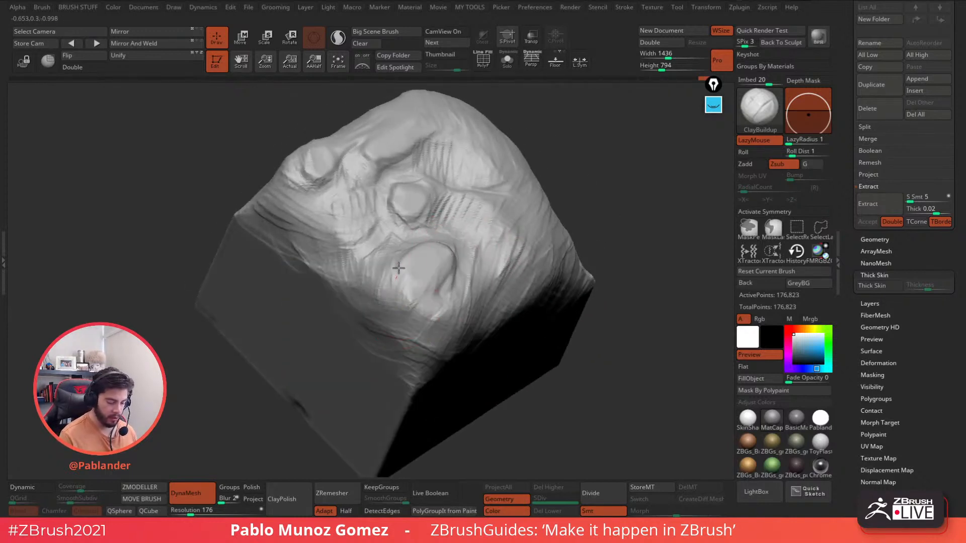
left_click_drag(410, 392, 429, 324)
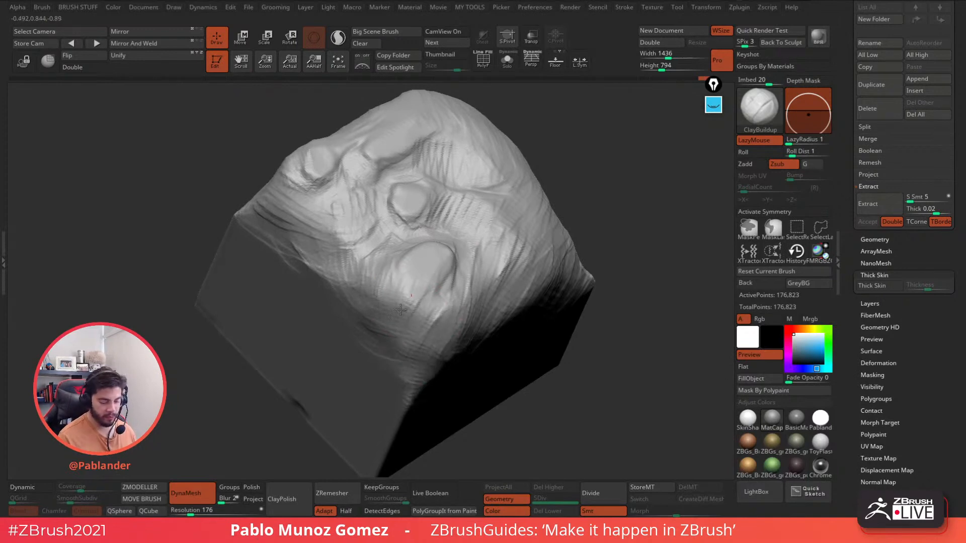
right_click_drag(465, 282, 483, 264)
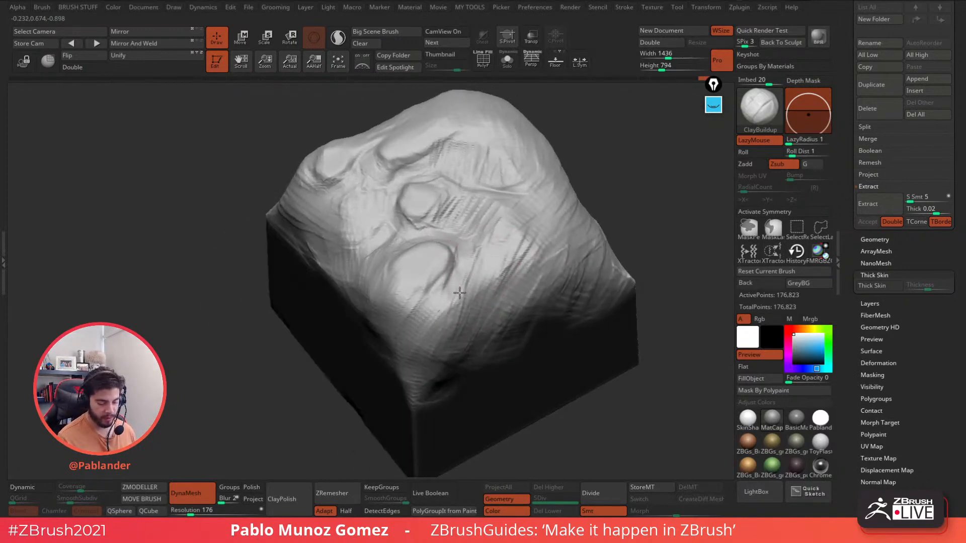
left_click_drag(459, 292, 431, 375)
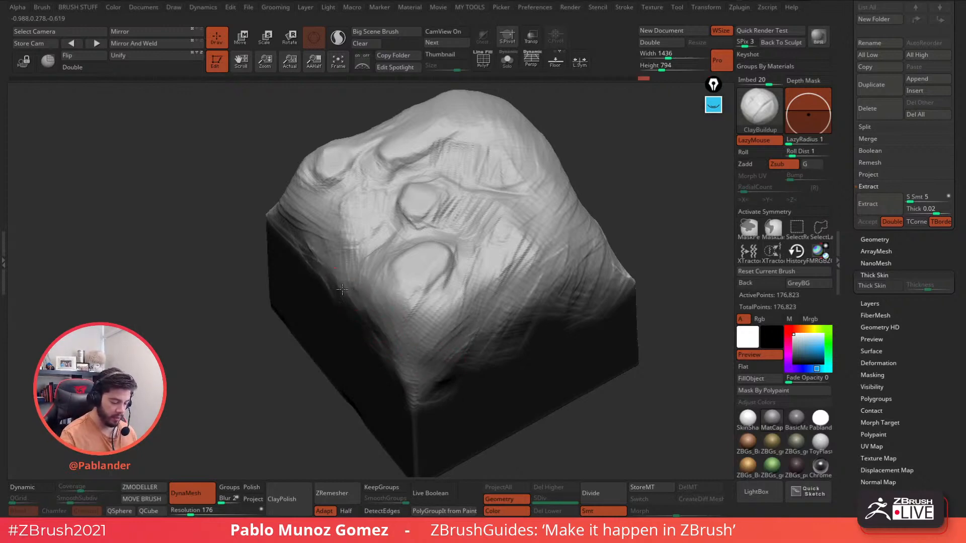
mouse_move(342, 289)
right_mouse_down()
mouse_move(387, 245)
mouse_move(493, 284)
mouse_move(478, 290)
right_mouse_up()
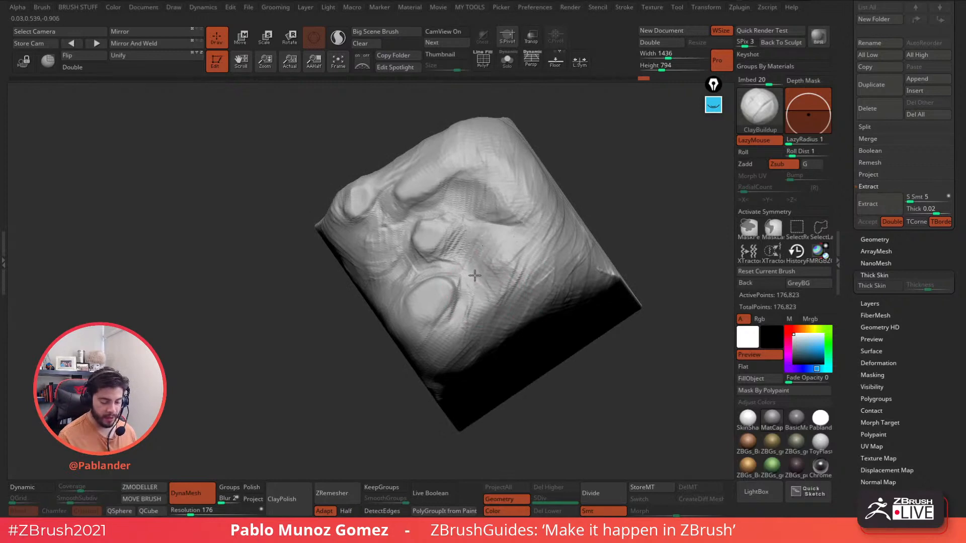
- Build up clay around the small central bump and the lower-left bump
mouse_move(474, 276)
left_mouse_down()
mouse_move(554, 252)
mouse_move(504, 297)
mouse_move(483, 289)
left_mouse_up()
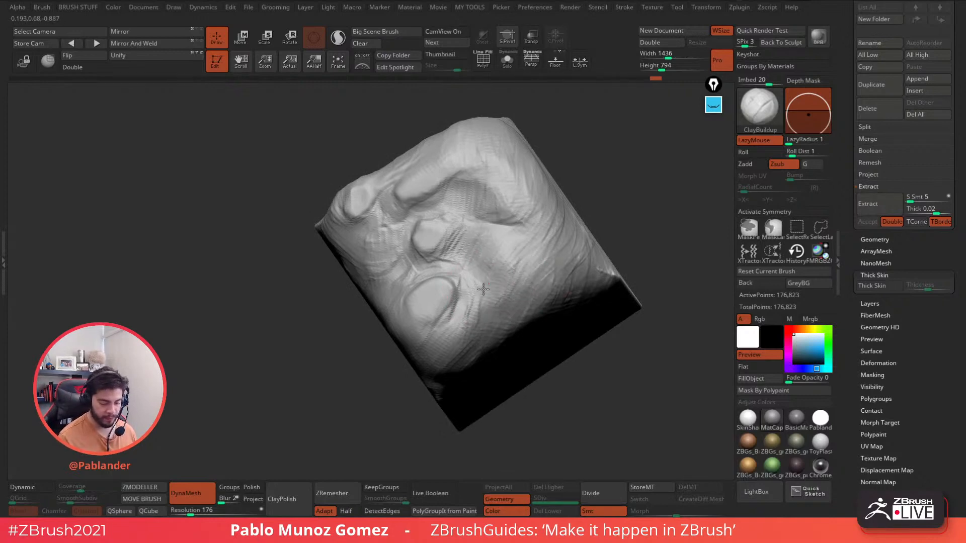
right_click_drag(528, 212, 534, 267)
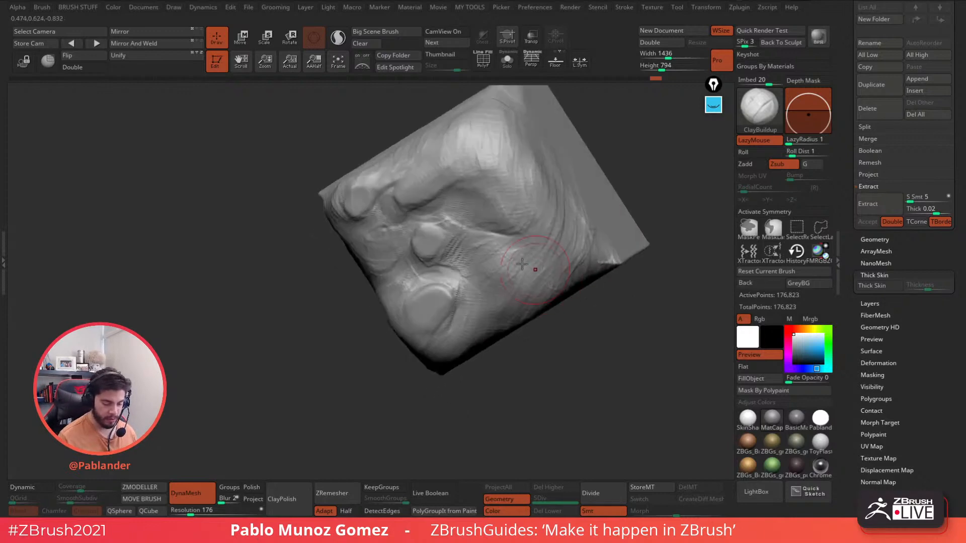
mouse_move(428, 222)
left_mouse_down()
mouse_move(412, 235)
mouse_move(423, 256)
left_mouse_up()
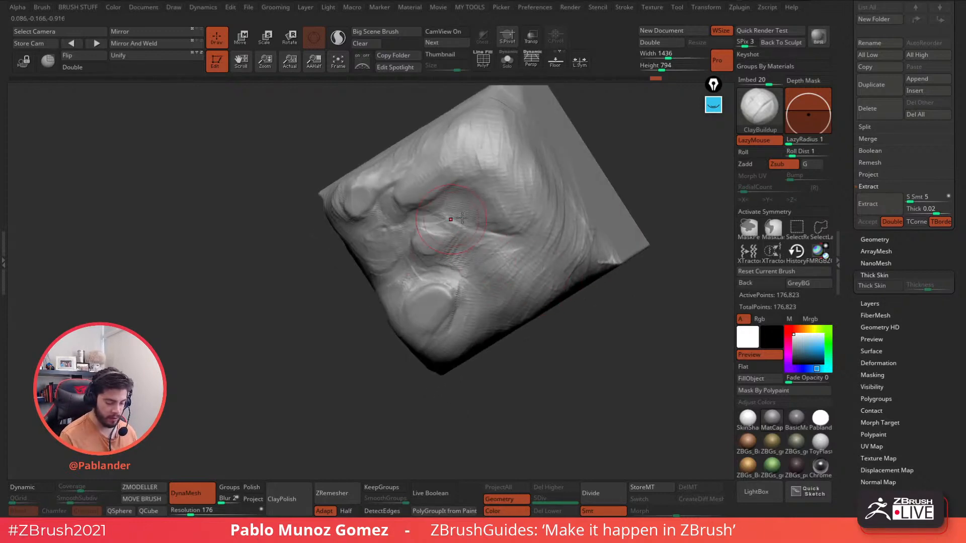
mouse_move(451, 218)
right_mouse_down("shift")
mouse_move(495, 226)
mouse_move(504, 277)
right_mouse_up("shift")
left_click_drag(416, 290, 406, 279)
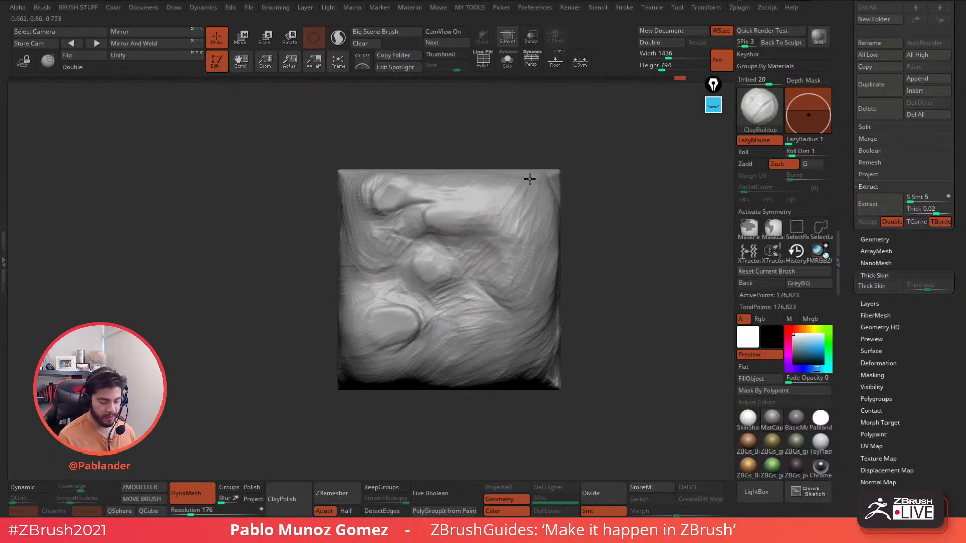
- Resize the brush, sculpt the upper cheek and flatten the upper-right edge toward the corner
left_click_drag(587, 167, 499, 250)
key("space")
left_click_drag(544, 182, 556, 180)
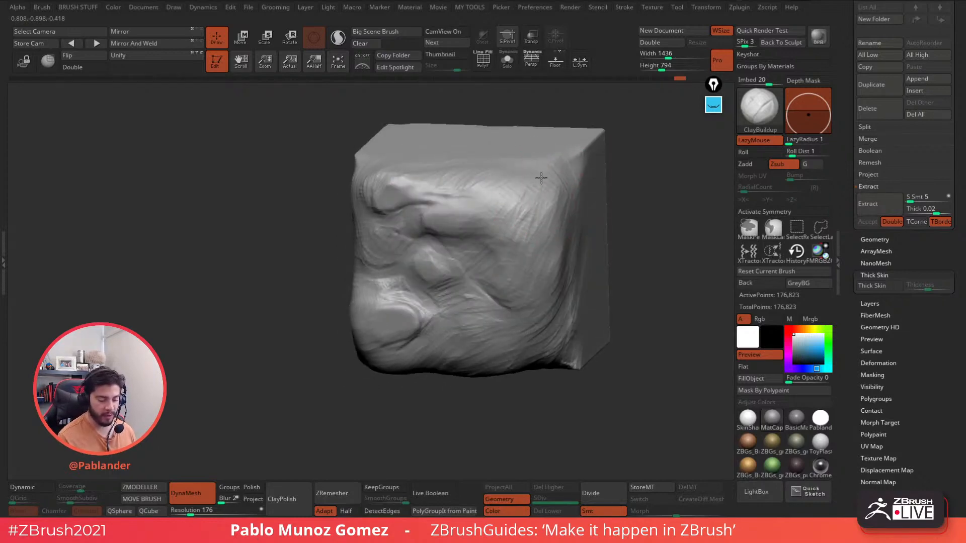
left_click_drag(568, 167, 500, 192)
right_click_drag(568, 169, 518, 194)
mouse_move(538, 190)
left_mouse_down()
mouse_move(470, 241)
mouse_move(498, 217)
left_mouse_up()
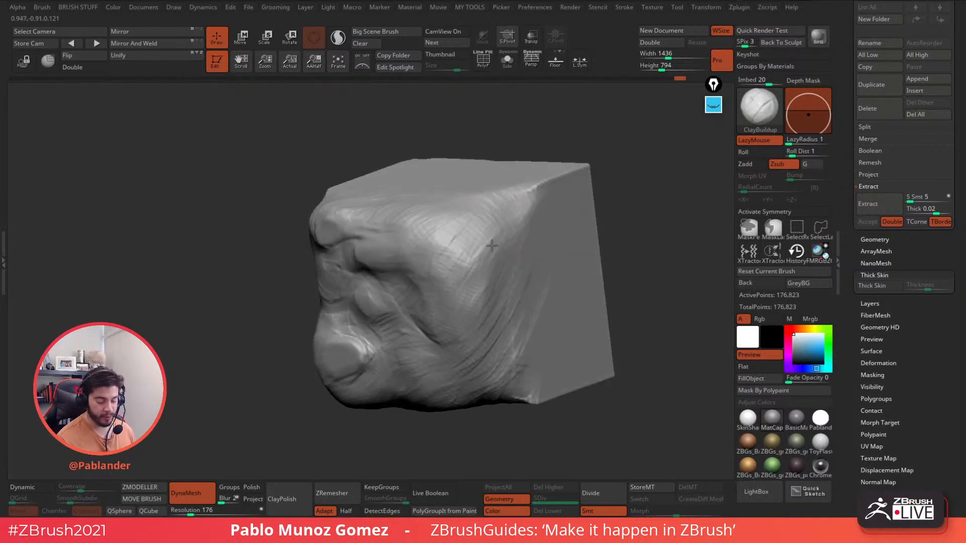
left_click_drag(525, 184, 584, 166)
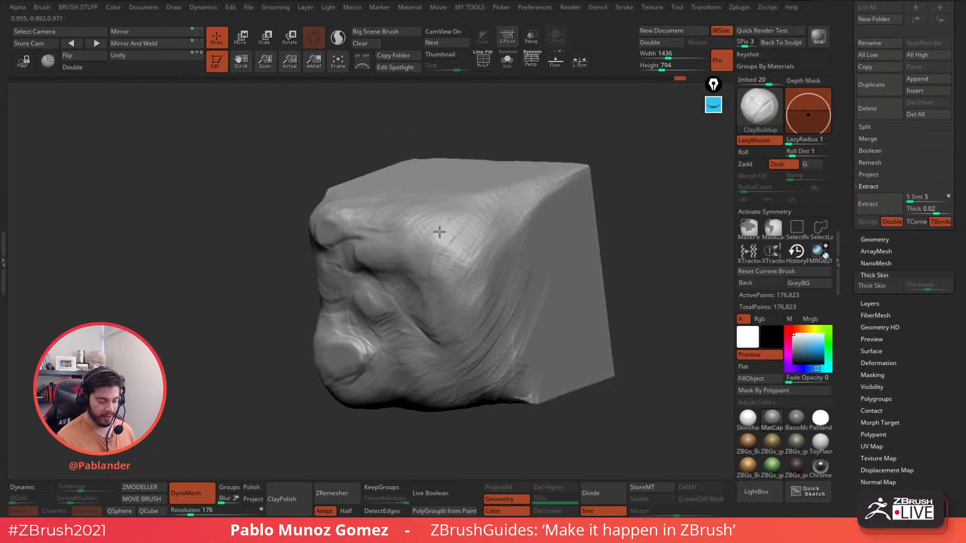
mouse_move(440, 231)
left_mouse_down()
mouse_move(490, 240)
mouse_move(523, 217)
left_mouse_up()
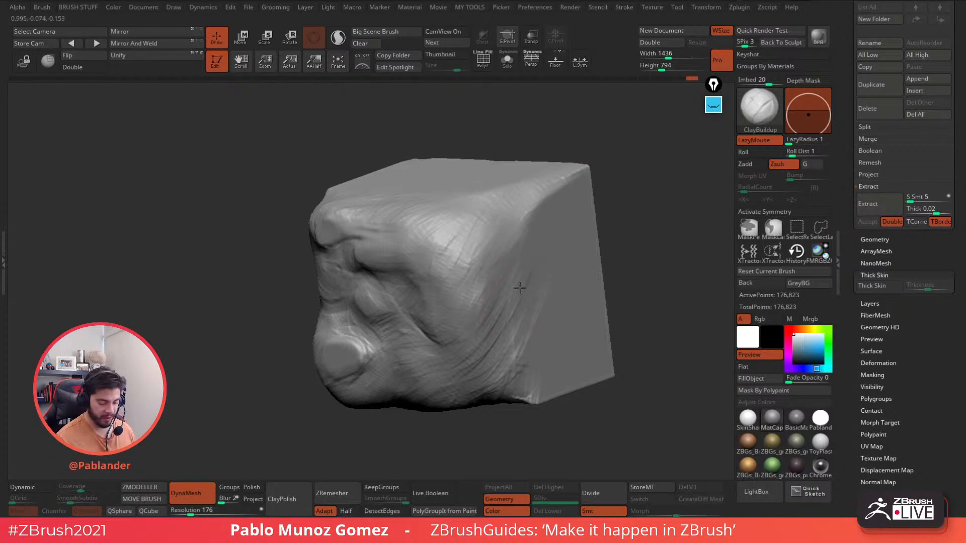
- Smooth the lower-right bottom edge and carve a groove along the lower-left edge
mouse_move(479, 369)
left_mouse_down()
mouse_move(515, 388)
mouse_move(556, 388)
mouse_move(543, 379)
mouse_move(525, 389)
left_mouse_up()
right_click_drag(558, 308, 587, 287)
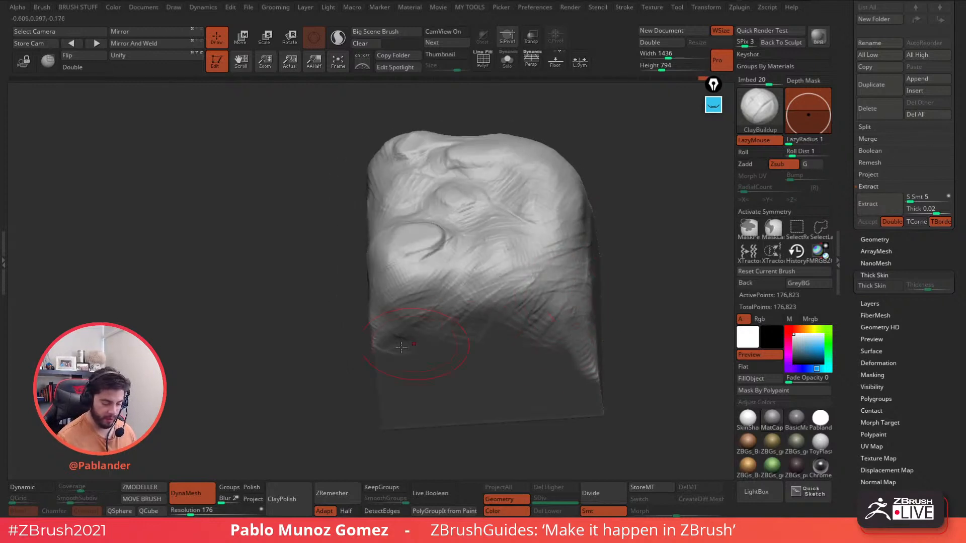
left_click_drag(401, 346, 372, 330)
right_click_drag(380, 305, 381, 331)
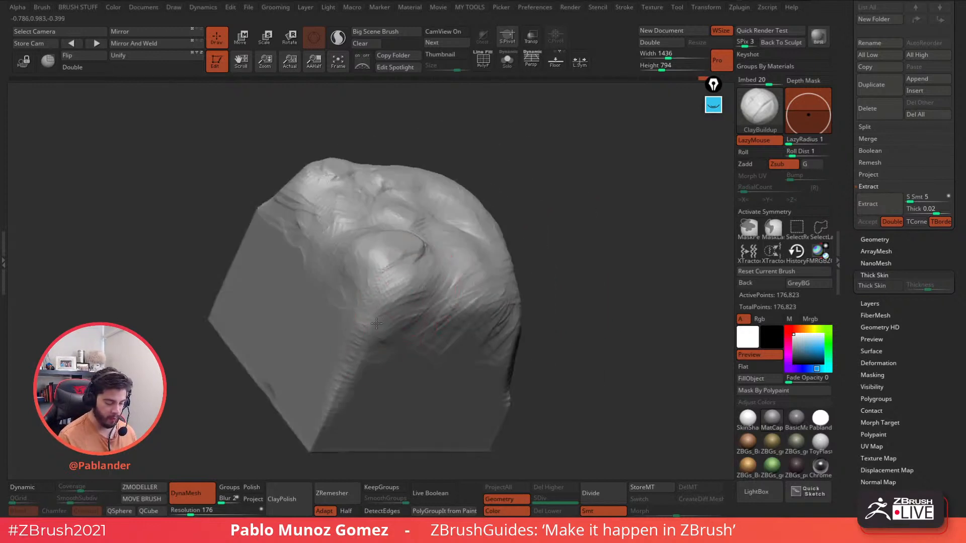
left_click_drag(333, 315, 355, 337)
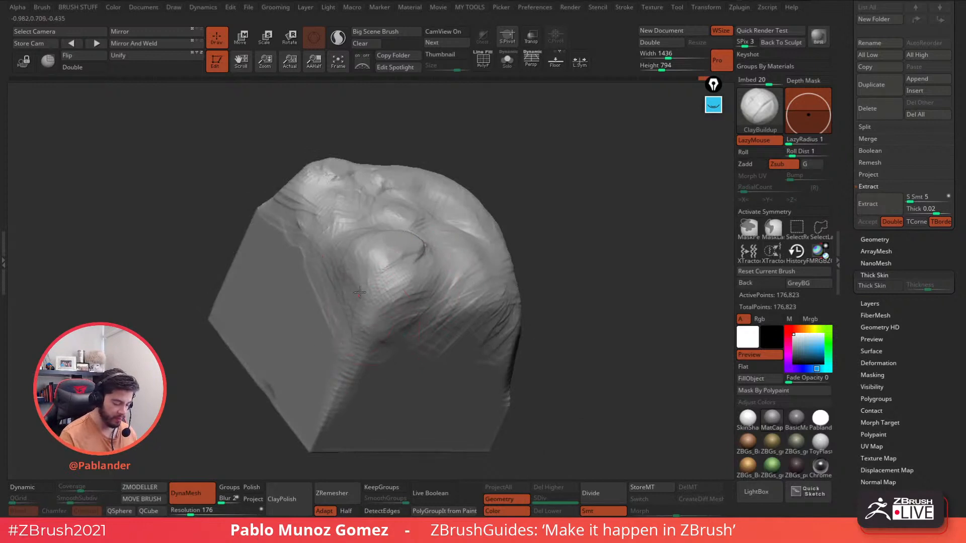
- Orbit around the cube to review it, ending on an enlarged straight front view
mouse_move(463, 248)
right_mouse_down()
mouse_move(549, 283)
mouse_move(541, 216)
mouse_move(500, 254)
right_mouse_up()
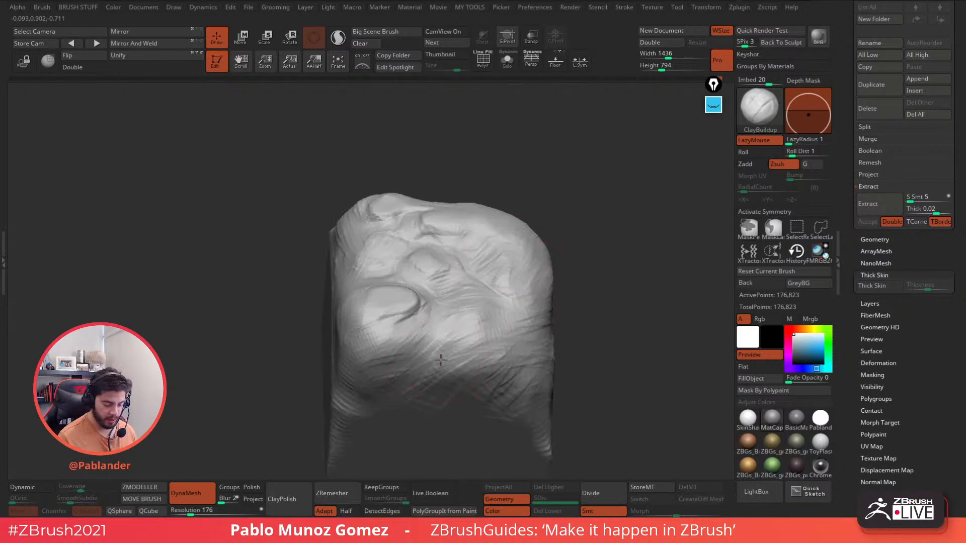
mouse_move(573, 295)
right_mouse_down()
mouse_move(562, 345)
mouse_move(547, 356)
mouse_move(554, 280)
right_mouse_up()
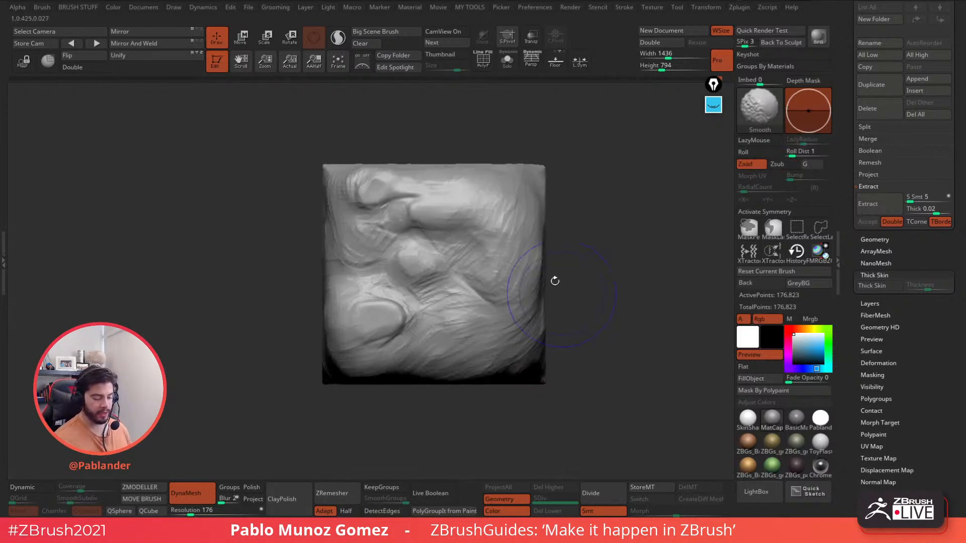
mouse_move(356, 201)
right_mouse_down()
mouse_move(297, 217)
mouse_move(322, 232)
right_mouse_up()
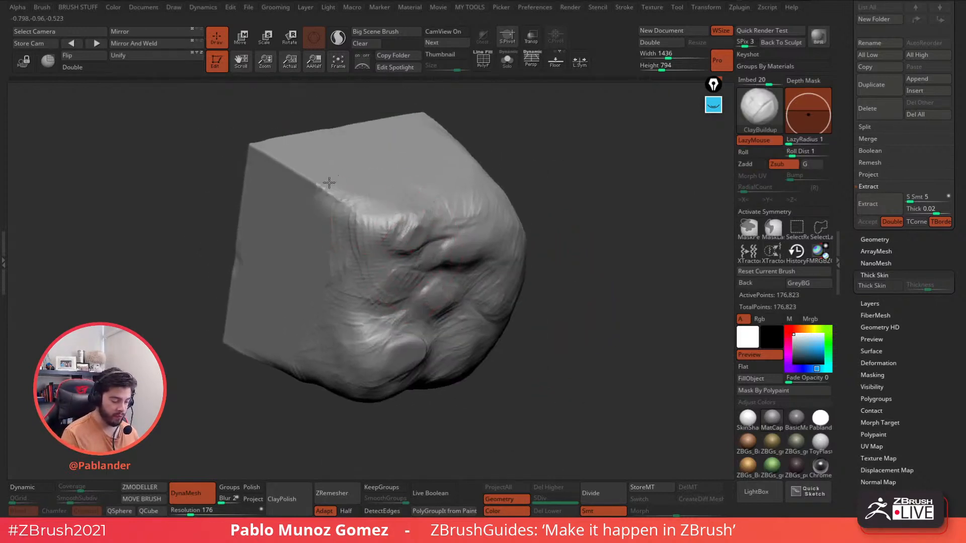
mouse_move(399, 183)
right_mouse_down()
mouse_move(450, 231)
mouse_move(420, 227)
mouse_move(487, 224)
right_mouse_up()
right_click_drag(395, 276, 408, 261)
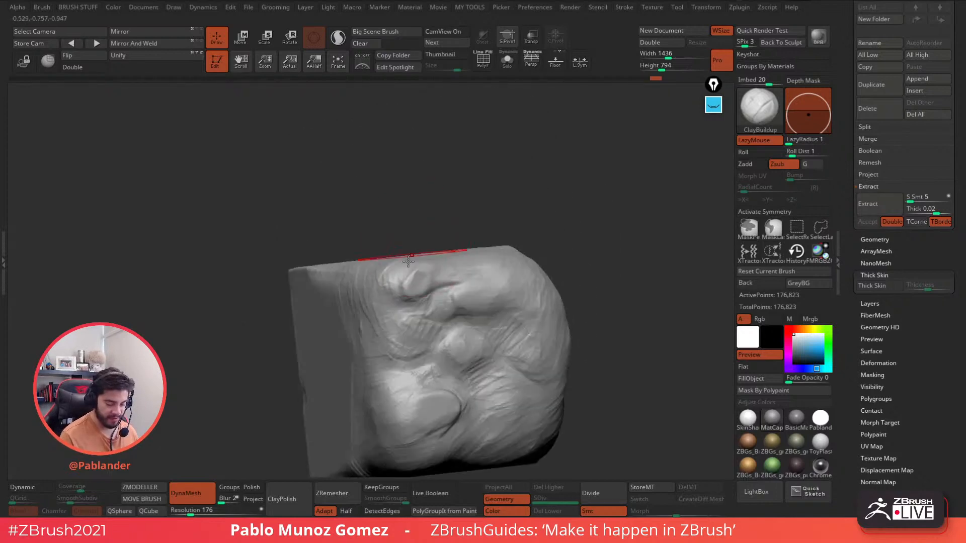
mouse_move(488, 272)
right_mouse_down("alt")
mouse_move(503, 237)
mouse_move(492, 258)
mouse_move(443, 252)
mouse_move(453, 252)
right_mouse_up("alt")
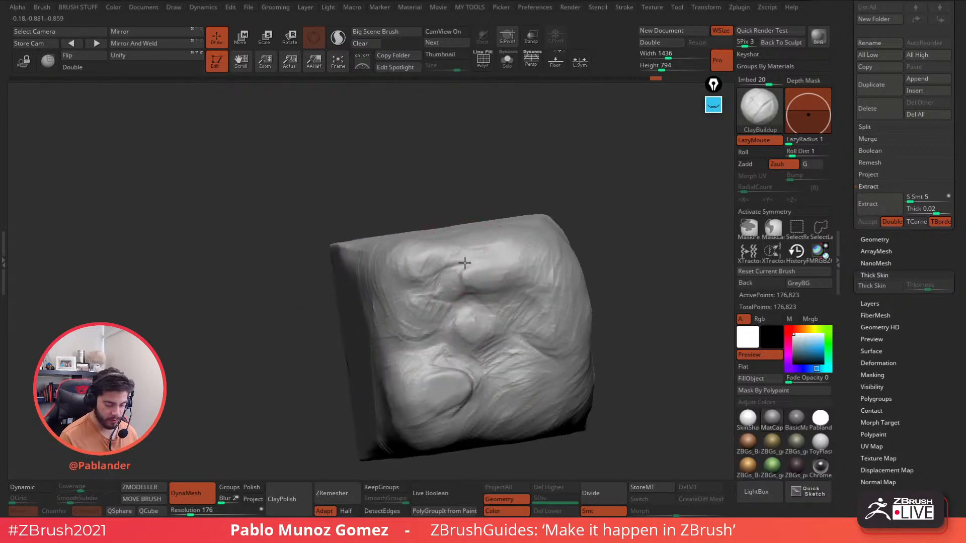
mouse_move(568, 230)
right_mouse_down("shift")
mouse_move(593, 219)
mouse_move(575, 251)
right_mouse_up("shift")
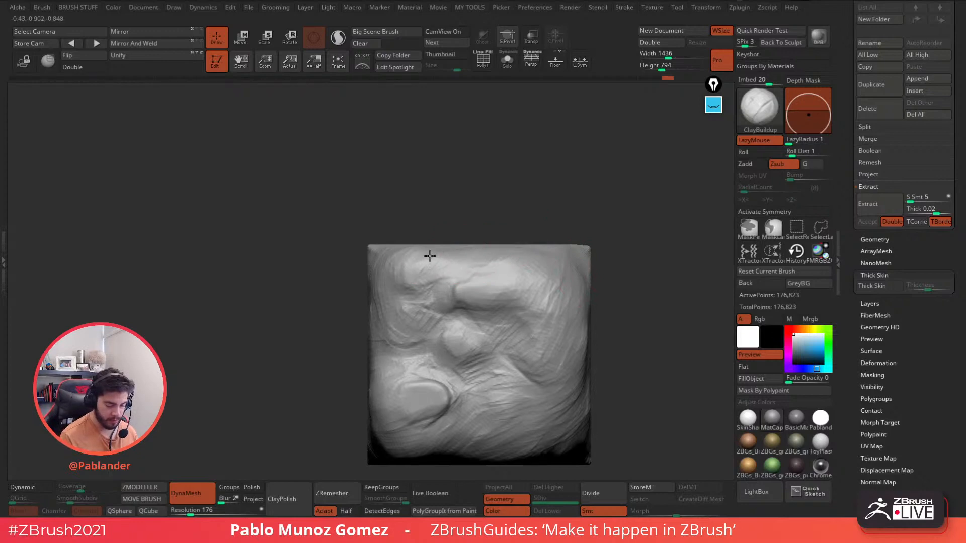
right_click_drag(533, 314, 519, 271, "alt")
right_click_drag(518, 271, 536, 293, "ctrl")
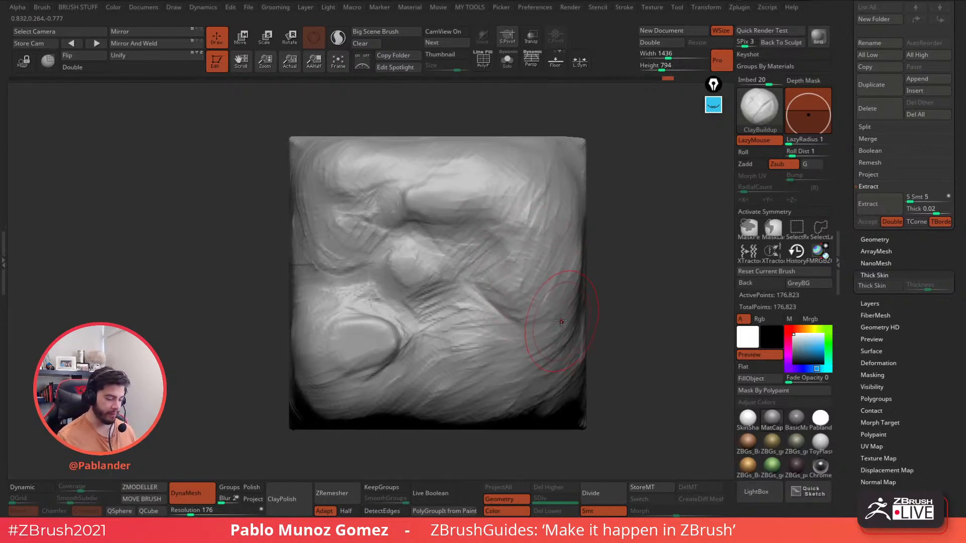
right_click_drag(574, 335, 548, 307)
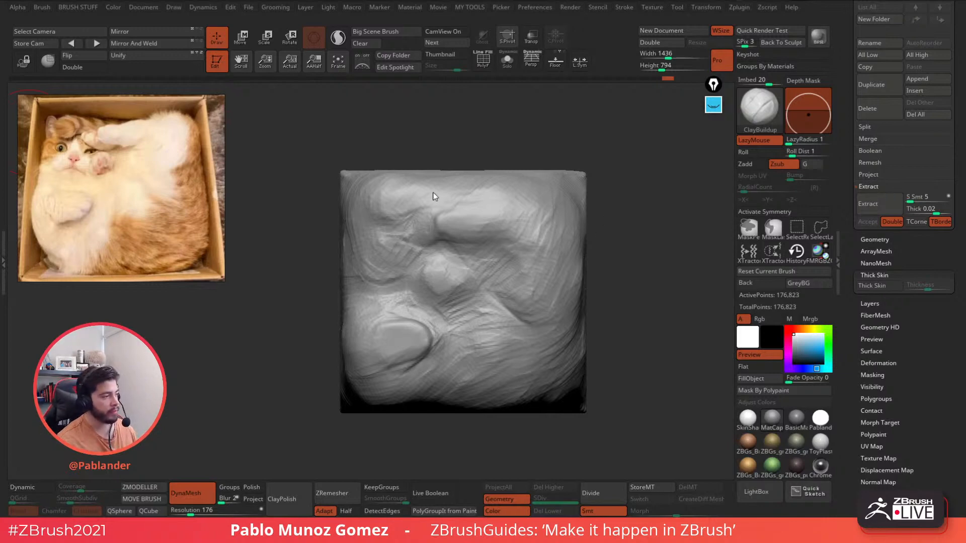
- Shift the sculpt to the right of the cat-in-a-box reference photo
mouse_move(629, 173)
left_mouse_down("alt")
mouse_move(607, 170)
mouse_move(612, 184)
left_mouse_up("alt")
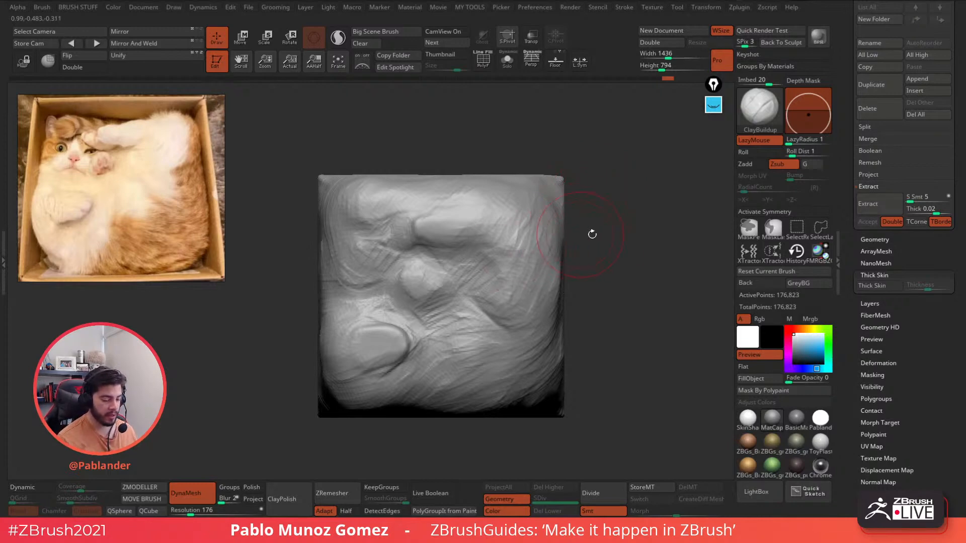
- Switch to the DamStandard brush from the favourites list
key("b")
left_click(640, 311)
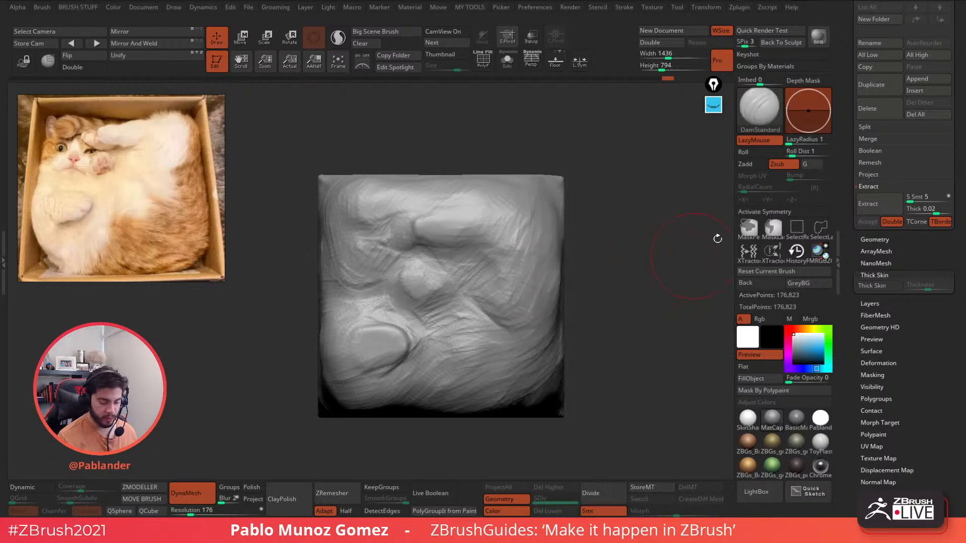
left_click_drag(623, 234, 616, 233)
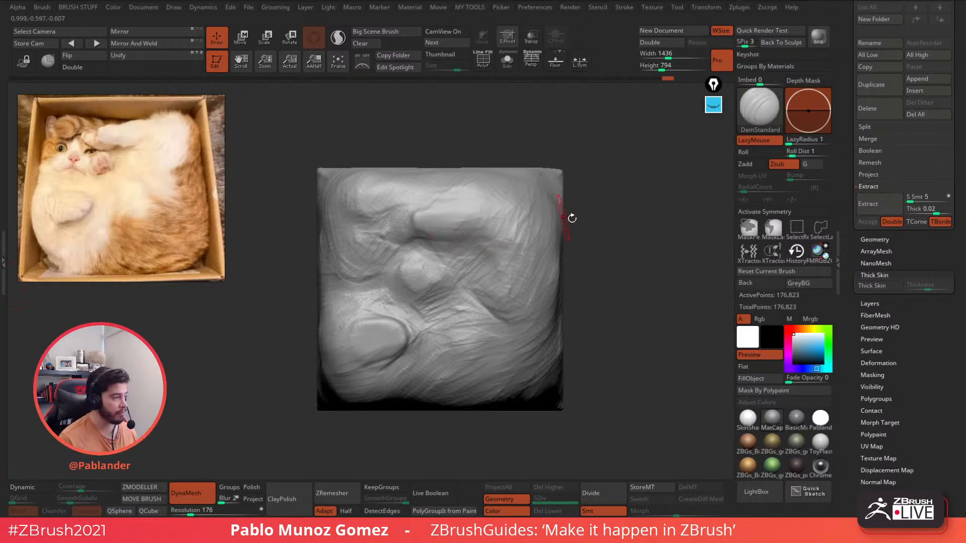
key("space")
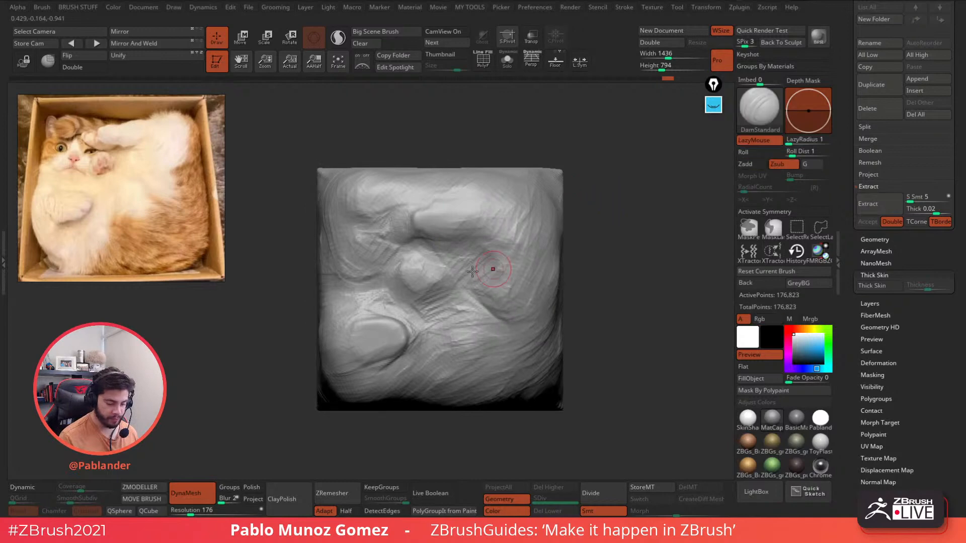
- Carve a groove along the arm's upper edge, under the paw and around the paw bulge
mouse_move(416, 213)
left_mouse_down()
mouse_move(456, 198)
mouse_move(453, 189)
mouse_move(411, 212)
left_mouse_up()
mouse_move(495, 176)
left_mouse_down()
mouse_move(418, 211)
mouse_move(419, 203)
mouse_move(408, 232)
mouse_move(412, 221)
mouse_move(460, 240)
mouse_move(483, 235)
mouse_move(455, 239)
left_mouse_up()
mouse_move(452, 240)
left_mouse_down()
mouse_move(479, 265)
mouse_move(471, 256)
mouse_move(480, 294)
left_mouse_up()
left_click_drag(435, 253, 425, 245)
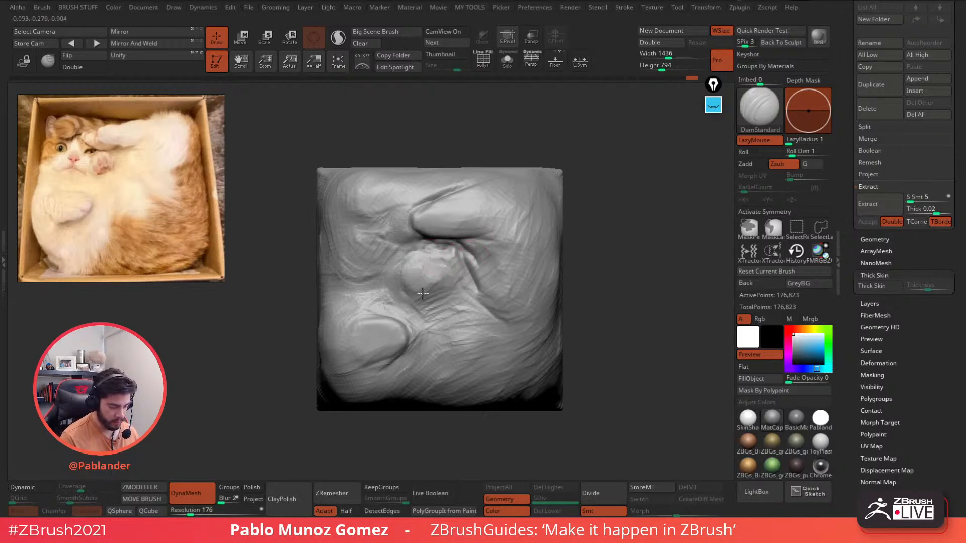
mouse_move(435, 294)
left_mouse_down()
mouse_move(460, 251)
mouse_move(419, 297)
mouse_move(394, 274)
mouse_move(338, 296)
left_mouse_up()
- Crease around the lower-left bulge and extend the fold's crease downward
mouse_move(395, 286)
left_mouse_down()
mouse_move(326, 293)
mouse_move(409, 318)
mouse_move(425, 345)
left_mouse_up()
right_click_drag(425, 344, 442, 309, "alt")
right_click_drag(442, 309, 416, 286)
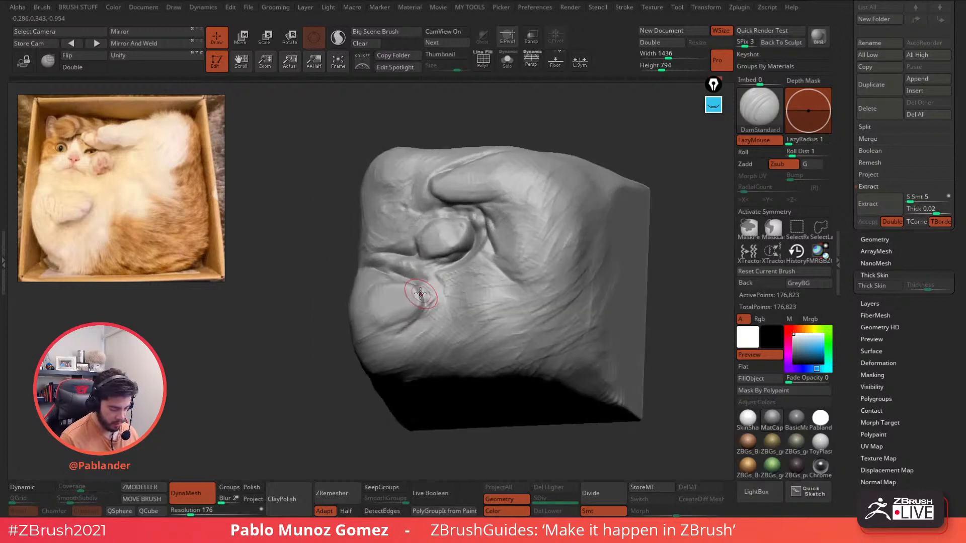
mouse_move(419, 290)
left_mouse_down()
mouse_move(412, 329)
mouse_move(395, 338)
left_mouse_up()
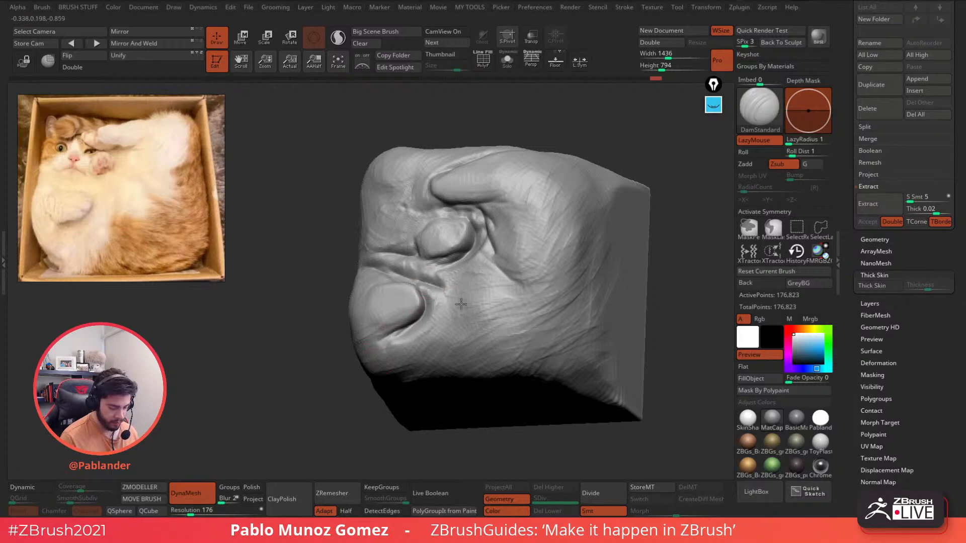
right_click_drag(435, 270, 458, 292)
left_click_drag(431, 290, 459, 334)
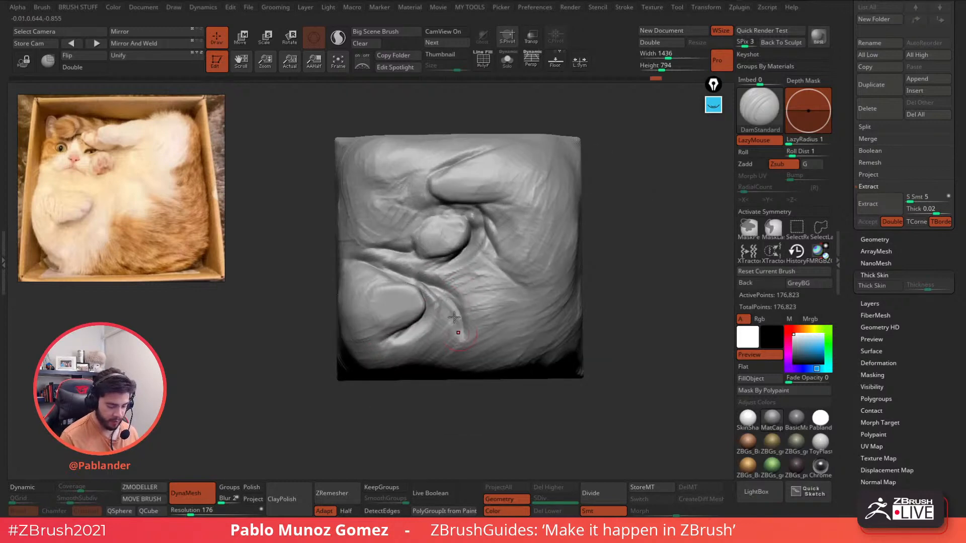
left_click_drag(427, 274, 463, 326)
right_click_drag(463, 285, 468, 310, "alt")
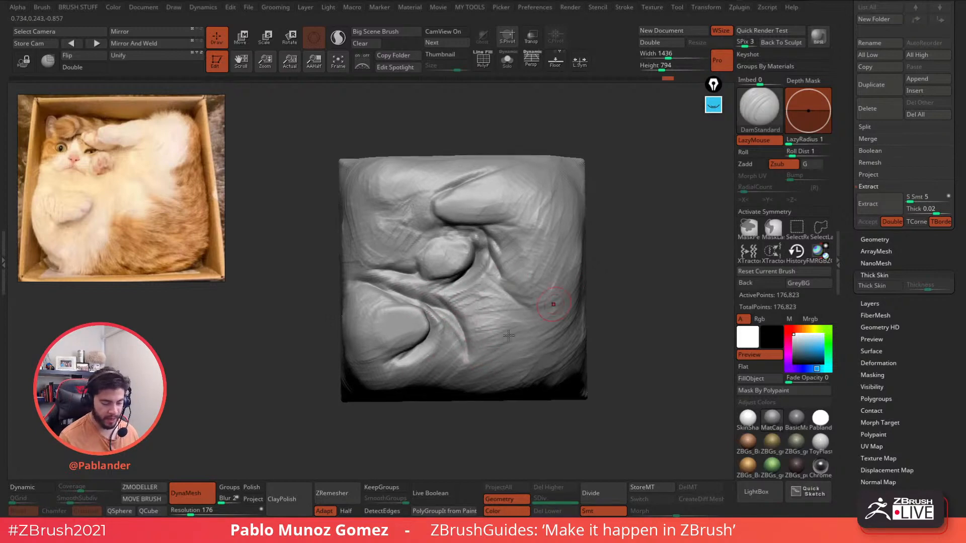
- Deepen the crease under the arm, then at Draw Size 86.82 carve curved creases around the arm tip
mouse_move(532, 207)
left_mouse_down()
mouse_move(490, 221)
mouse_move(441, 214)
mouse_move(492, 224)
mouse_move(483, 226)
left_mouse_up()
left_click_drag(534, 201, 441, 214)
right_click_drag(441, 206, 474, 235, "alt")
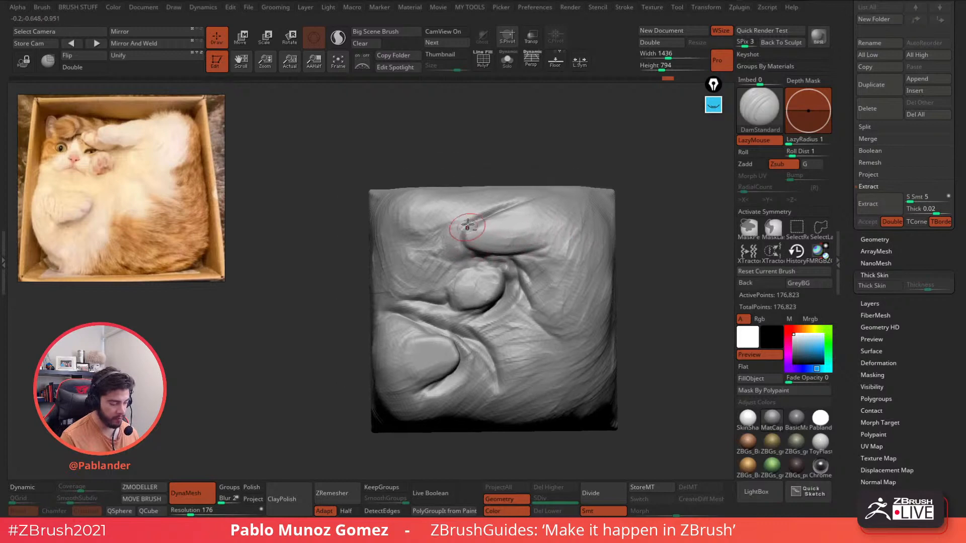
key("space")
key("space")
left_click_drag(450, 220, 451, 221)
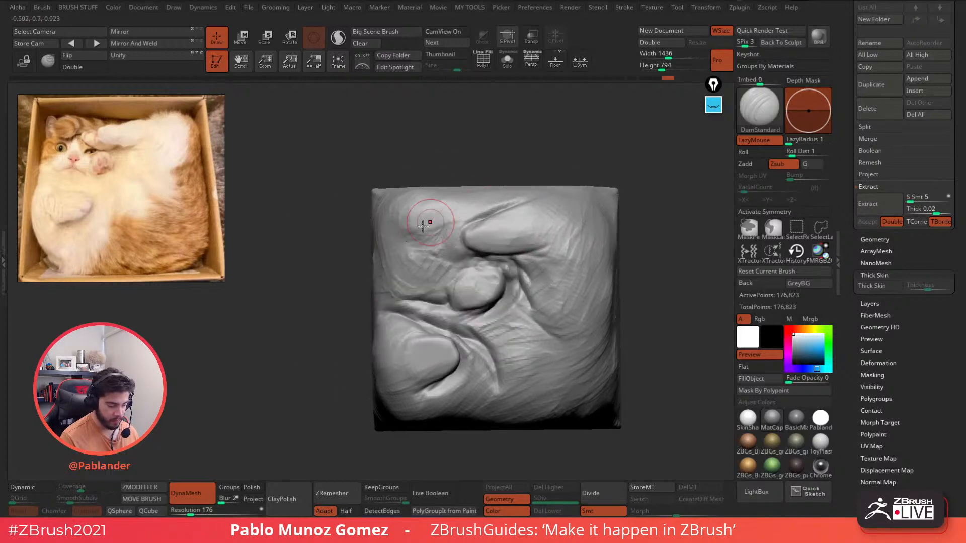
mouse_move(434, 238)
left_mouse_down()
mouse_move(466, 260)
mouse_move(485, 255)
left_mouse_up()
mouse_move(469, 216)
left_mouse_down()
mouse_move(488, 259)
mouse_move(509, 265)
mouse_move(459, 259)
mouse_move(475, 261)
left_mouse_up()
- Remesh with DynaMesh and carve deeper curved creases left of the arm tip
left_click_drag(549, 126, 553, 143, "ctrl")
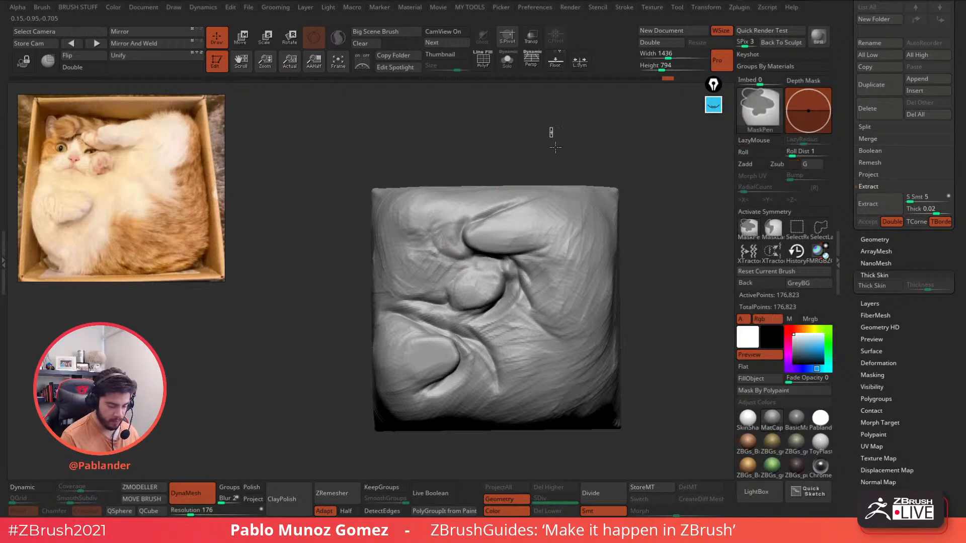
mouse_move(466, 219)
left_mouse_down()
mouse_move(461, 233)
mouse_move(509, 260)
mouse_move(473, 251)
left_mouse_up()
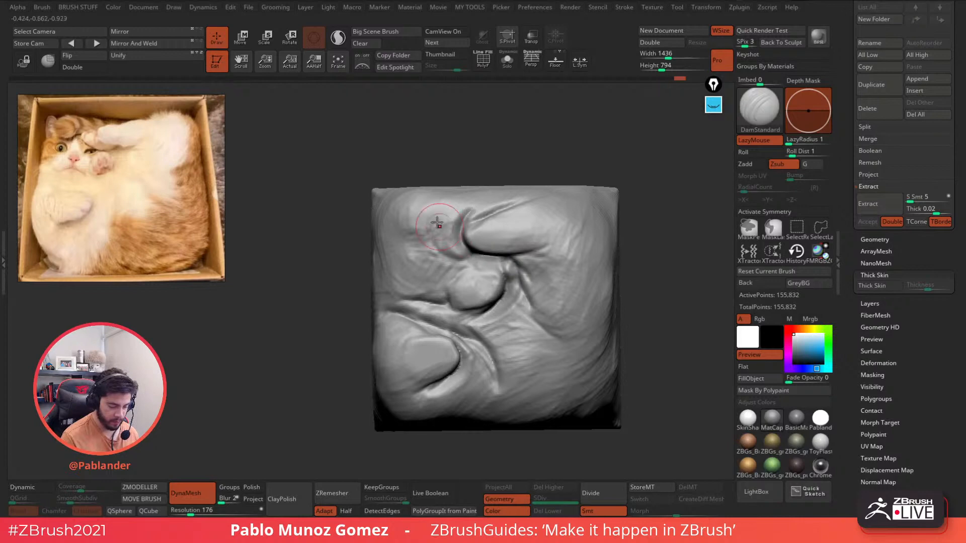
mouse_move(433, 220)
left_mouse_down()
mouse_move(463, 258)
mouse_move(479, 256)
mouse_move(460, 258)
mouse_move(478, 256)
left_mouse_up()
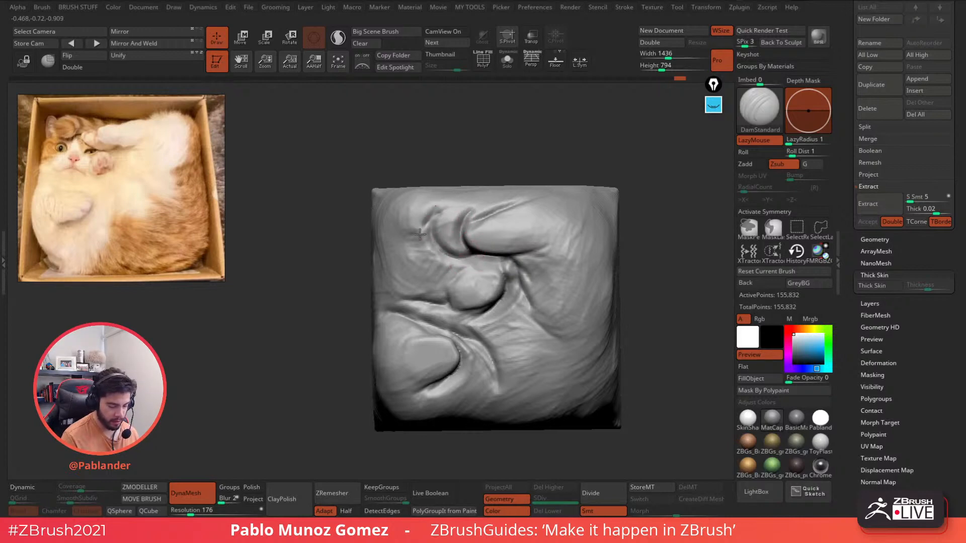
left_click_drag(420, 235, 418, 237)
mouse_move(470, 203)
left_mouse_down()
mouse_move(414, 233)
mouse_move(439, 214)
mouse_move(428, 224)
left_mouse_up()
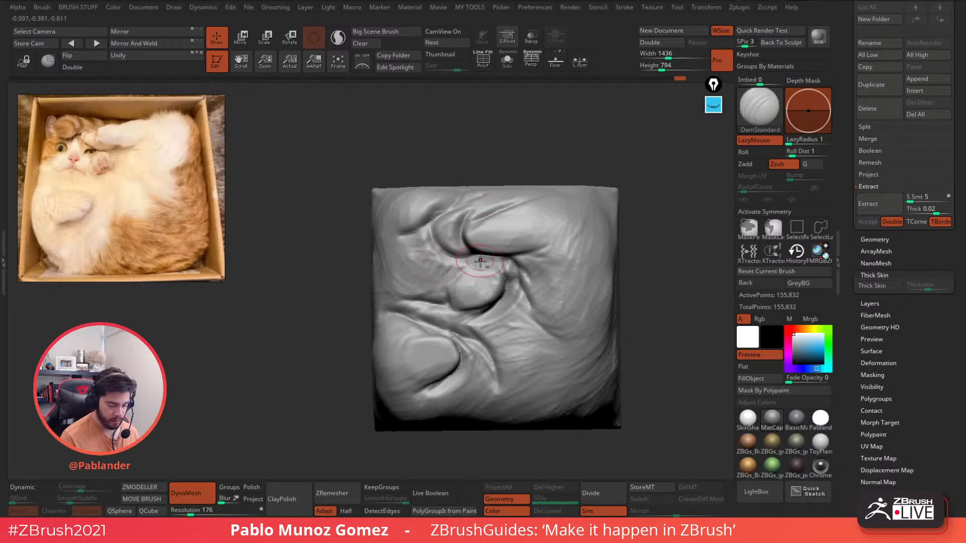
- Switch to the Clay brush and softly build up the cheek area
key("space")
key("space")
left_click(585, 280)
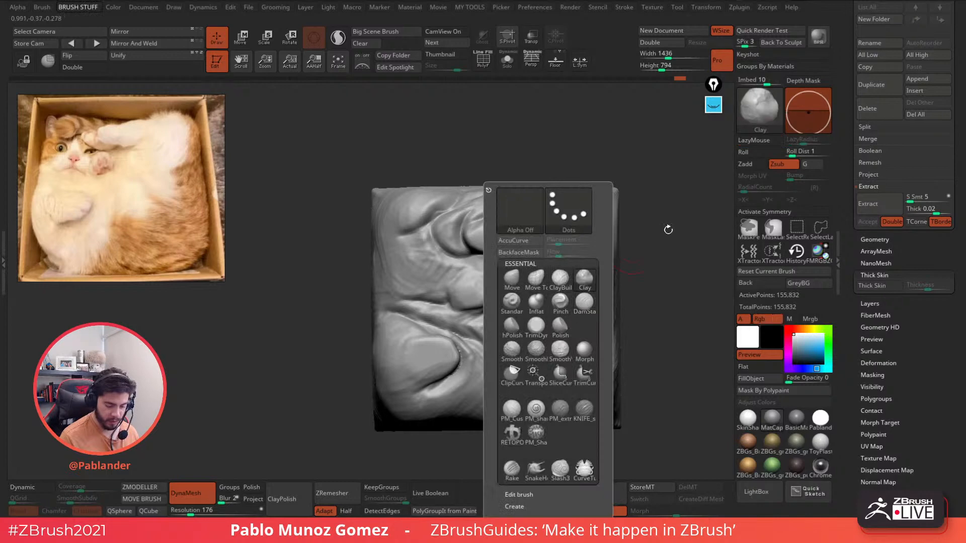
mouse_move(424, 241)
left_mouse_down()
mouse_move(425, 254)
mouse_move(403, 252)
mouse_move(410, 246)
mouse_move(420, 269)
mouse_move(453, 276)
mouse_move(402, 235)
mouse_move(401, 185)
left_mouse_up()
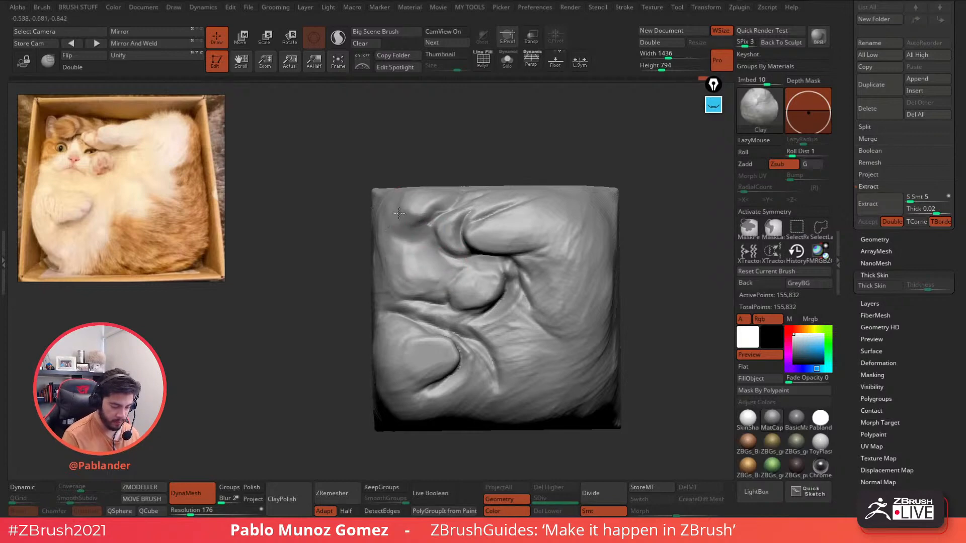
key("space")
mouse_move(601, 196)
left_mouse_down()
mouse_move(454, 180)
mouse_move(461, 255)
left_mouse_up()
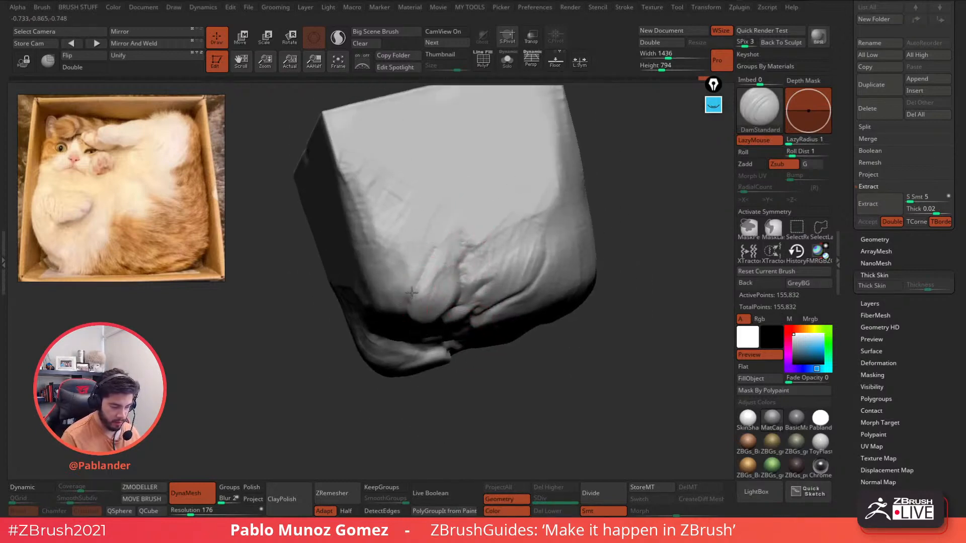
- Carve a DamStandard crease across the top face and deepen it toward the upper right
left_click_drag(572, 171, 478, 194)
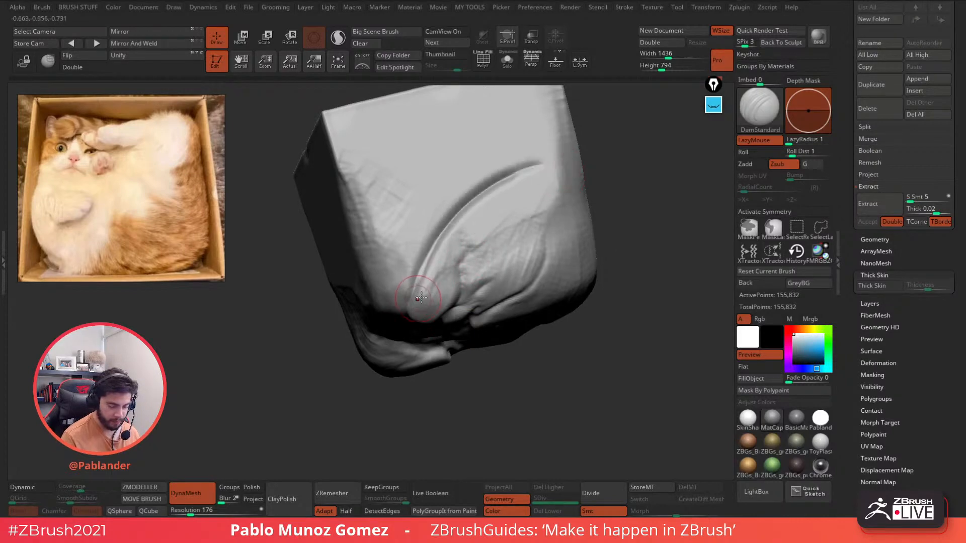
left_click_drag(616, 262, 455, 203)
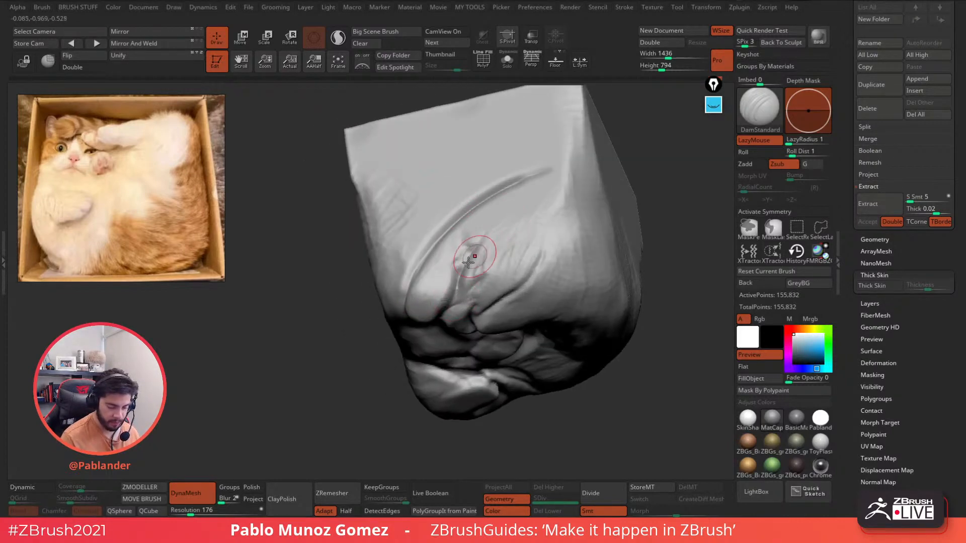
left_click_drag(495, 233, 540, 219)
left_click_drag(471, 252, 549, 220)
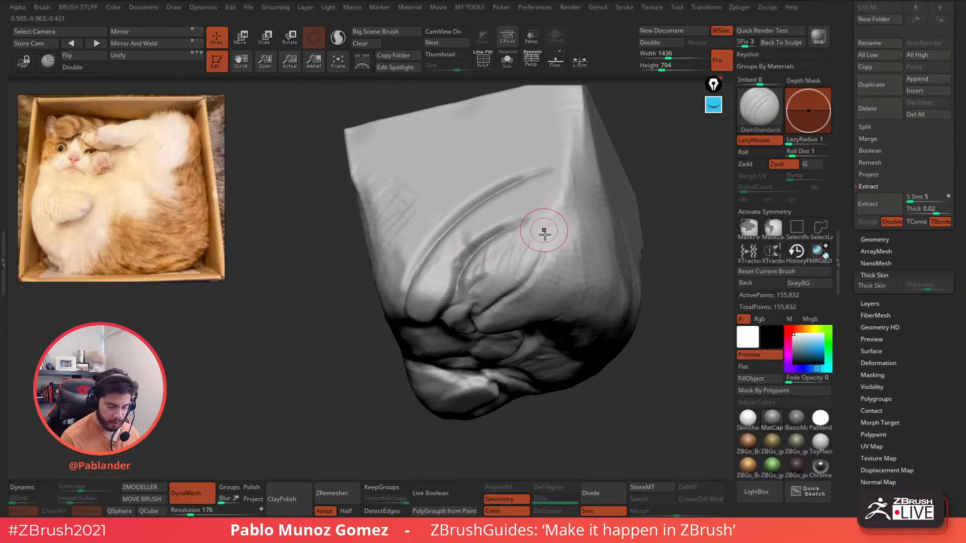
mouse_move(544, 231)
right_mouse_down()
mouse_move(525, 167)
mouse_move(479, 273)
mouse_move(513, 252)
mouse_move(478, 229)
right_mouse_up()
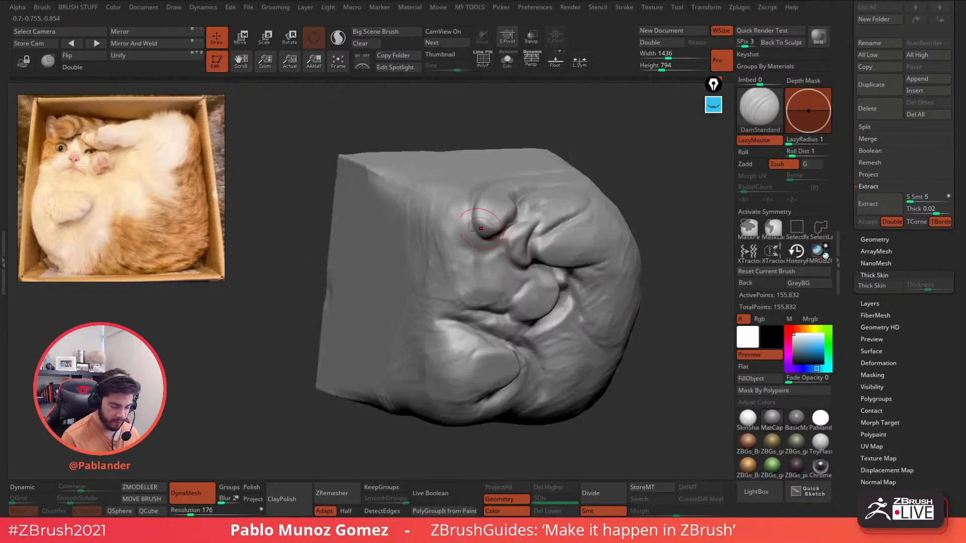
- Carve creases down the left side of the upper bulge
left_click_drag(465, 202, 485, 255)
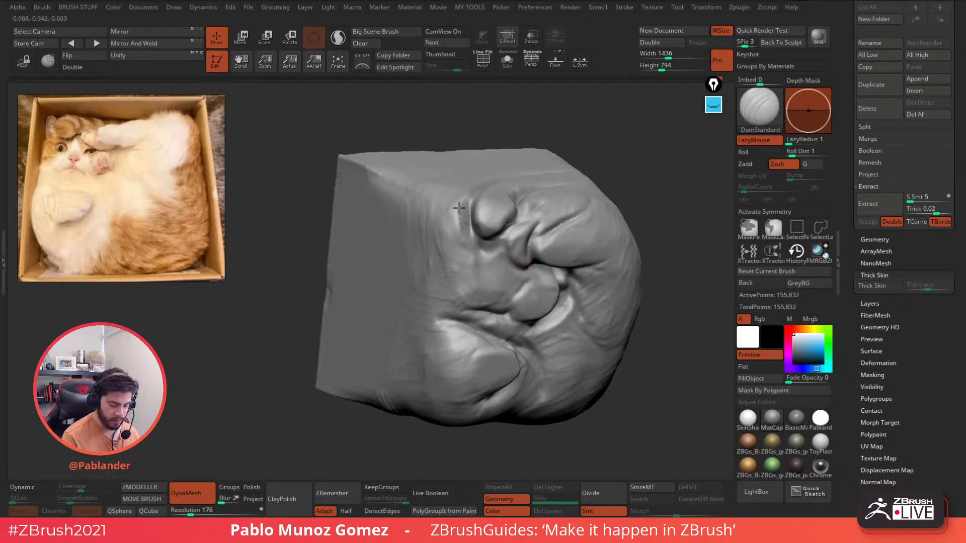
right_click_drag(485, 217, 518, 218)
left_click_drag(431, 232, 443, 201)
mouse_move(531, 249)
right_mouse_down("alt")
mouse_move(534, 221)
mouse_move(515, 215)
right_mouse_up("alt")
- From the front view, carve a diagonal crease on the lower left, then deepen and sharpen it
mouse_move(594, 261)
right_mouse_down("alt")
mouse_move(527, 268)
mouse_move(549, 297)
mouse_move(514, 267)
right_mouse_up("alt")
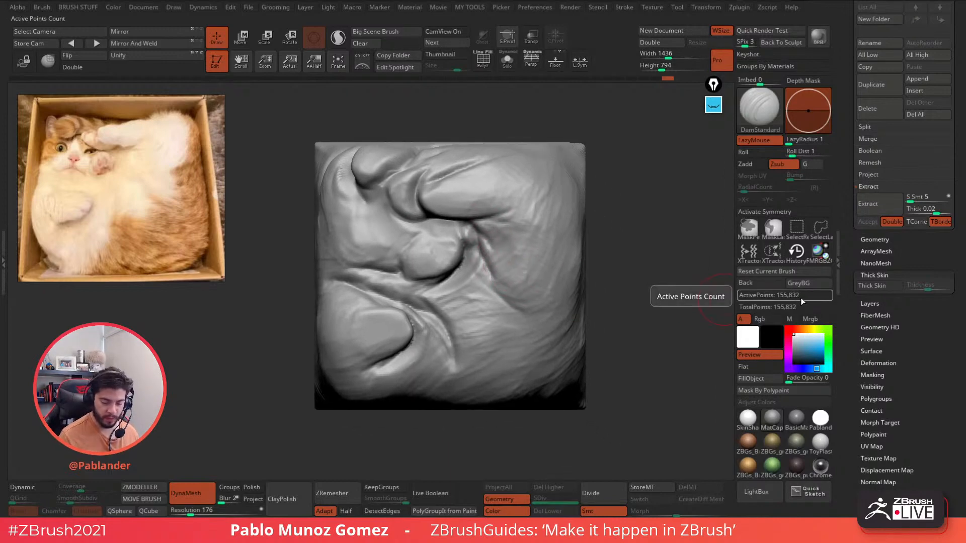
mouse_move(481, 279)
right_mouse_down("alt")
mouse_move(500, 270)
mouse_move(504, 282)
right_mouse_up("alt")
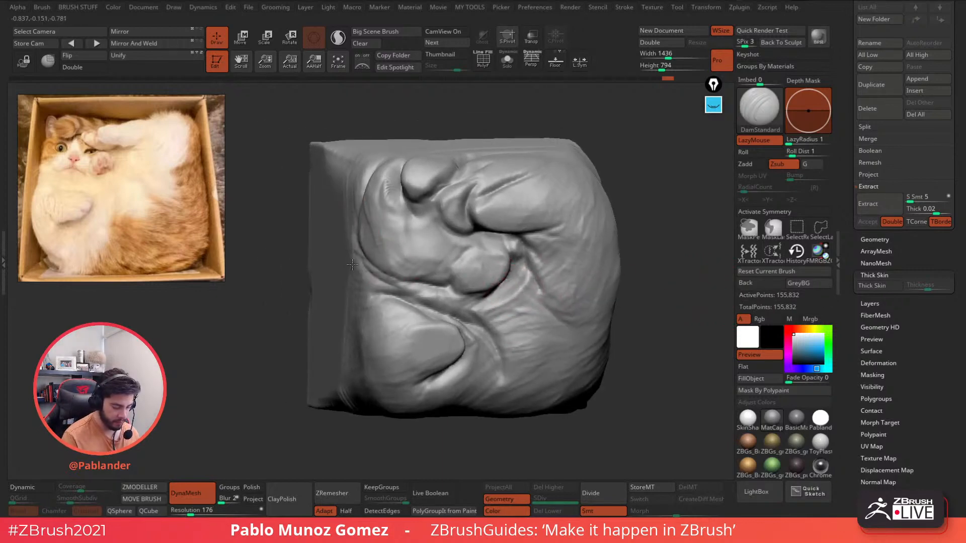
left_click_drag(353, 254, 391, 294)
right_click_drag(577, 260, 560, 258)
right_click_drag(427, 324, 425, 325)
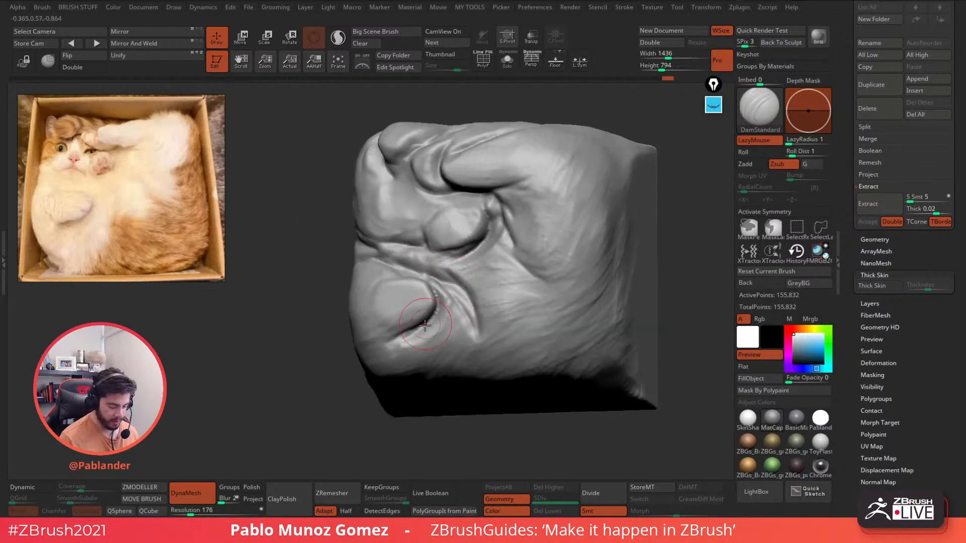
left_click_drag(413, 309, 414, 306)
right_click_drag(435, 303, 434, 307)
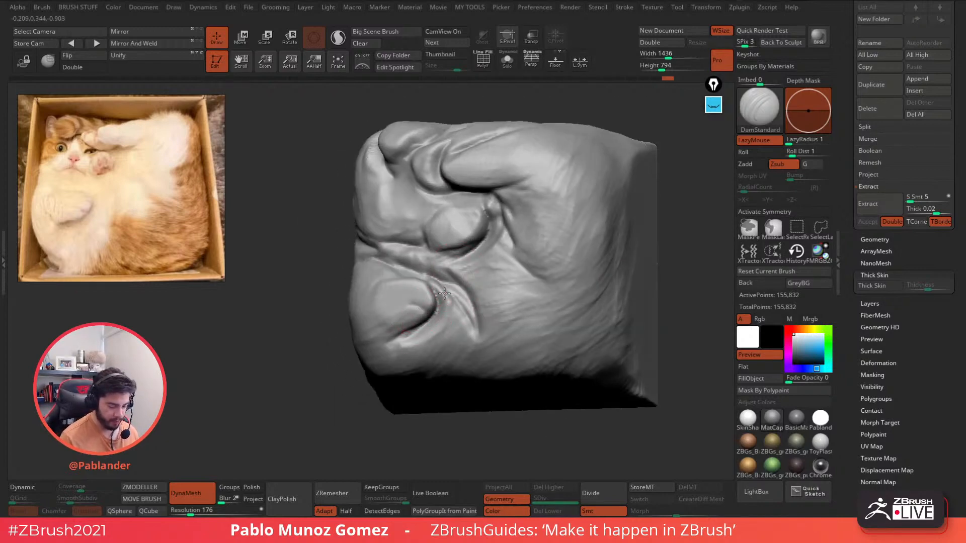
right_click(434, 307)
right_click_drag(462, 269, 447, 293)
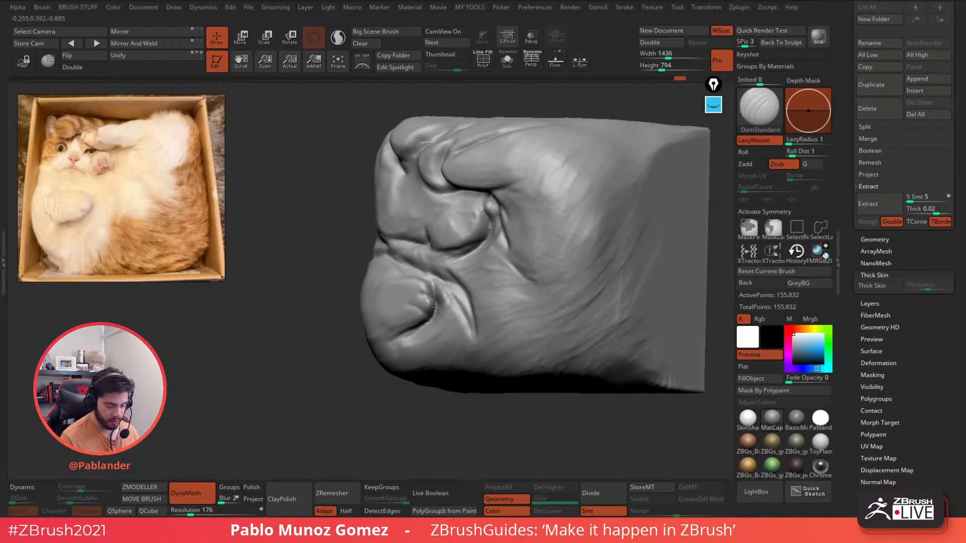
- Reshape the creases around the centre and beside the central and top paws
right_click_drag(481, 284, 518, 278)
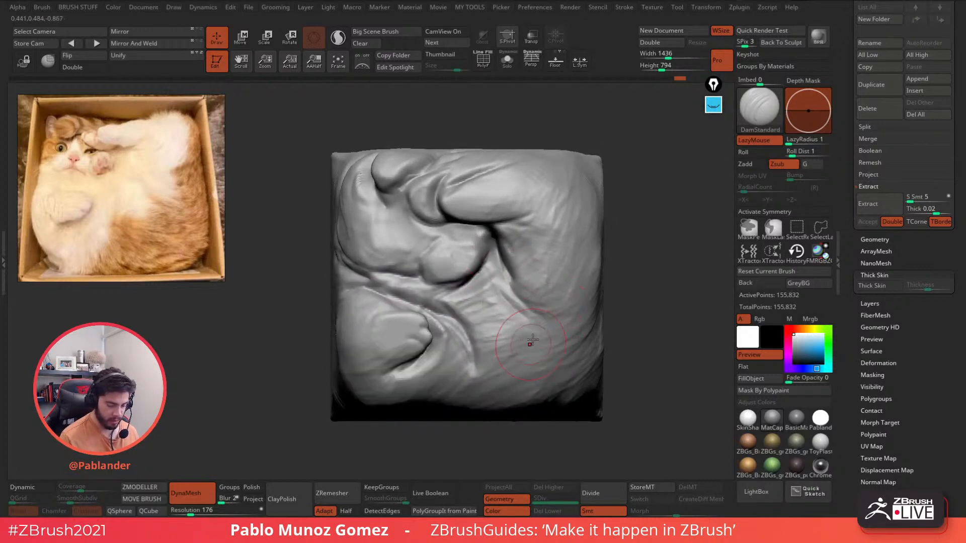
mouse_move(469, 280)
left_mouse_down()
mouse_move(442, 239)
mouse_move(419, 272)
mouse_move(377, 265)
mouse_move(433, 239)
mouse_move(441, 223)
left_mouse_up()
right_click_drag(393, 180, 438, 171)
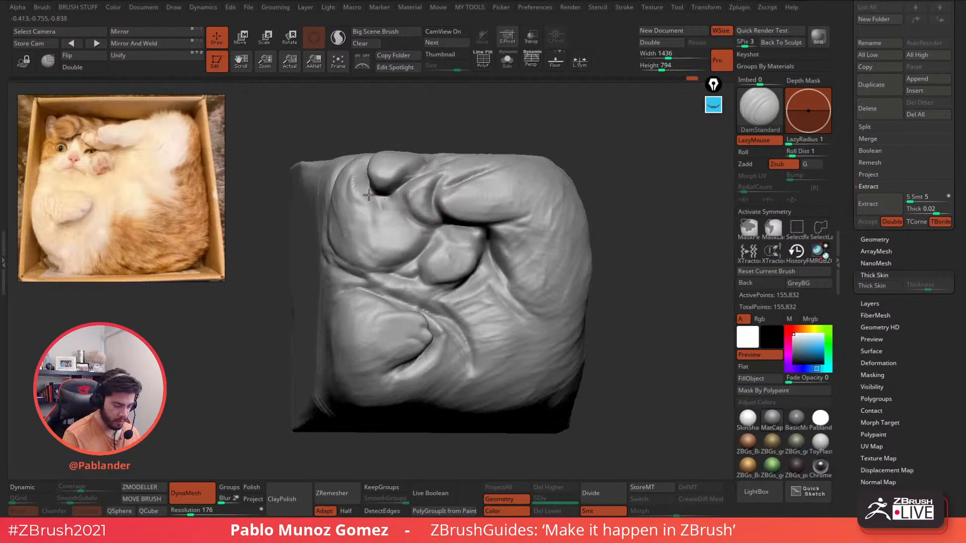
left_click_drag(408, 219, 401, 186)
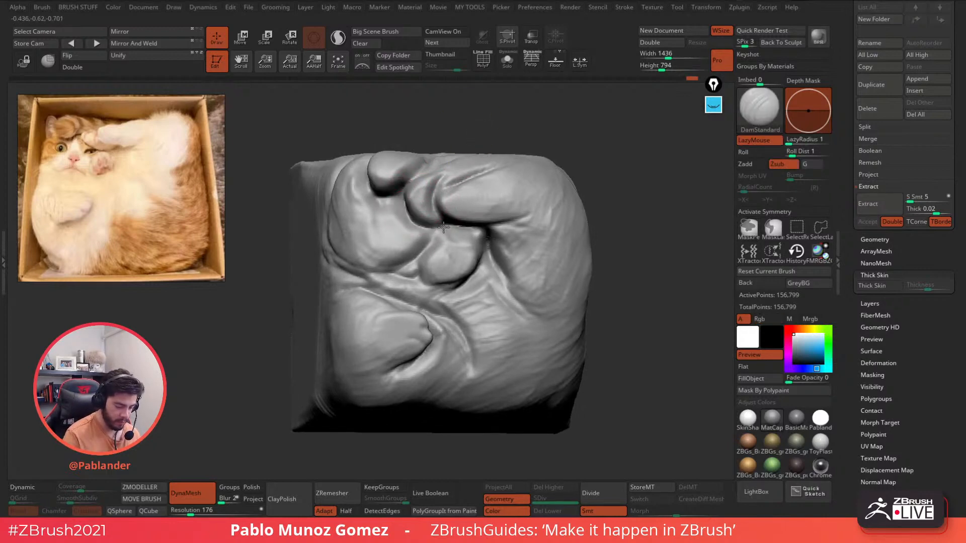
- Switch to ClayBuildup, add hatched strokes along the upper-left crease, and Shift-smooth them
key("b")
key("c")
key("b")
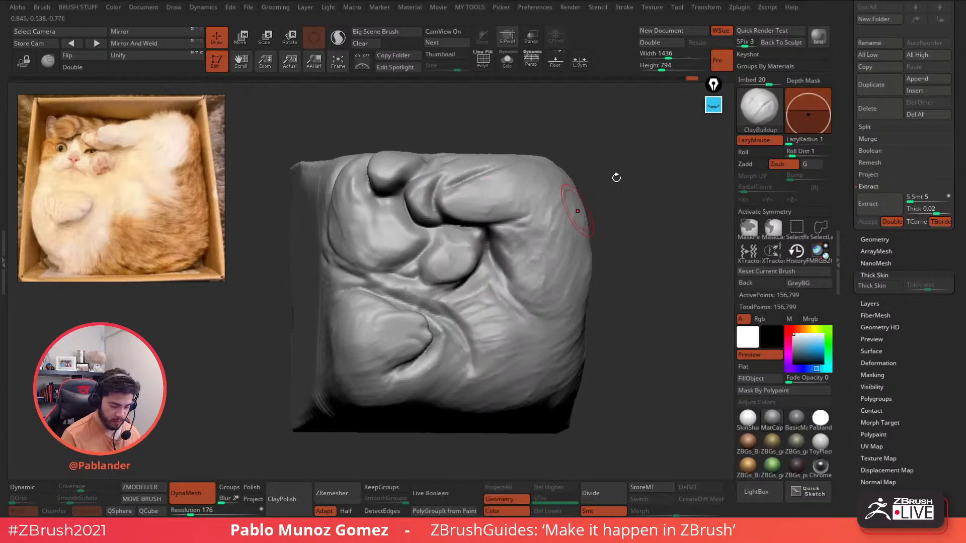
left_click_drag(400, 258, 342, 187)
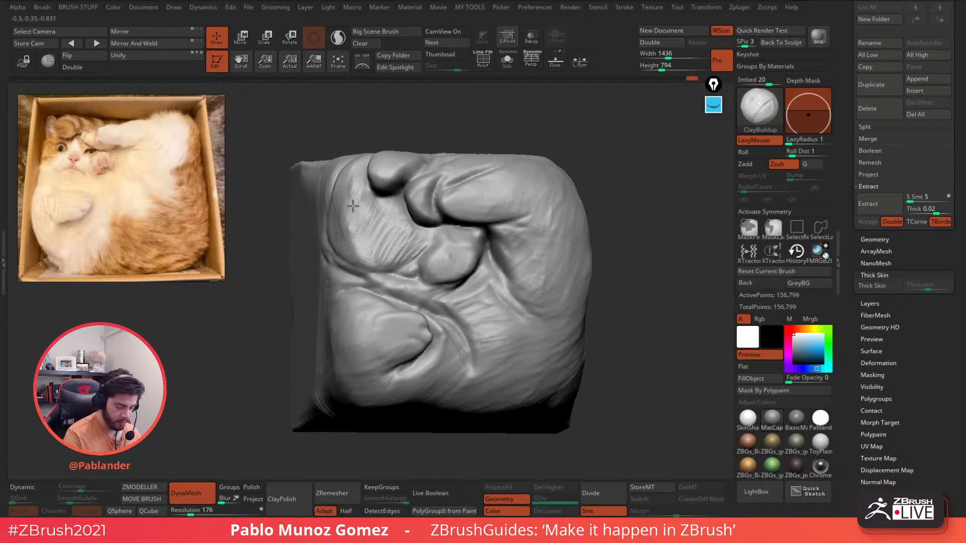
left_click_drag(417, 235, 373, 260, "shift")
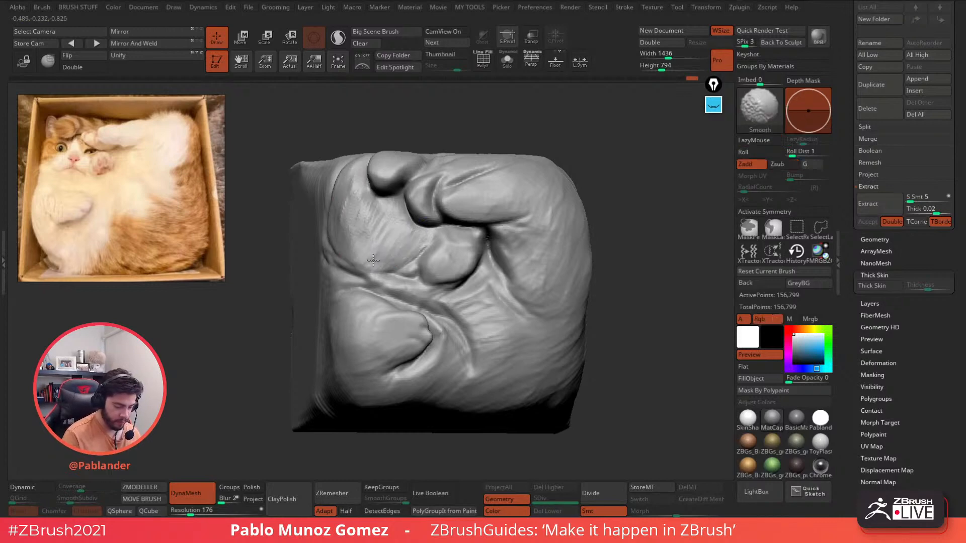
- Deepen the creases around the paws, especially around the upper paw
right_click_drag(362, 194, 379, 228, "alt")
left_click_drag(446, 299, 473, 267, "alt")
right_click_drag(473, 252, 475, 272)
left_click_drag(468, 229, 445, 252, "alt")
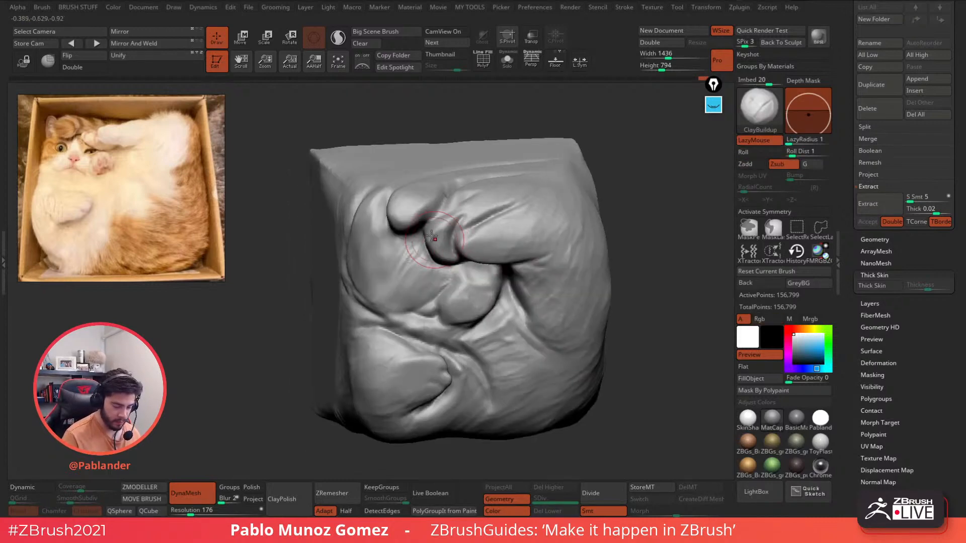
right_click_drag(427, 234, 436, 226)
- Re-DynaMesh the sculpt and carve new strokes into the upper paw area
left_click_drag(515, 153, 505, 172, "ctrl")
right_click(462, 248)
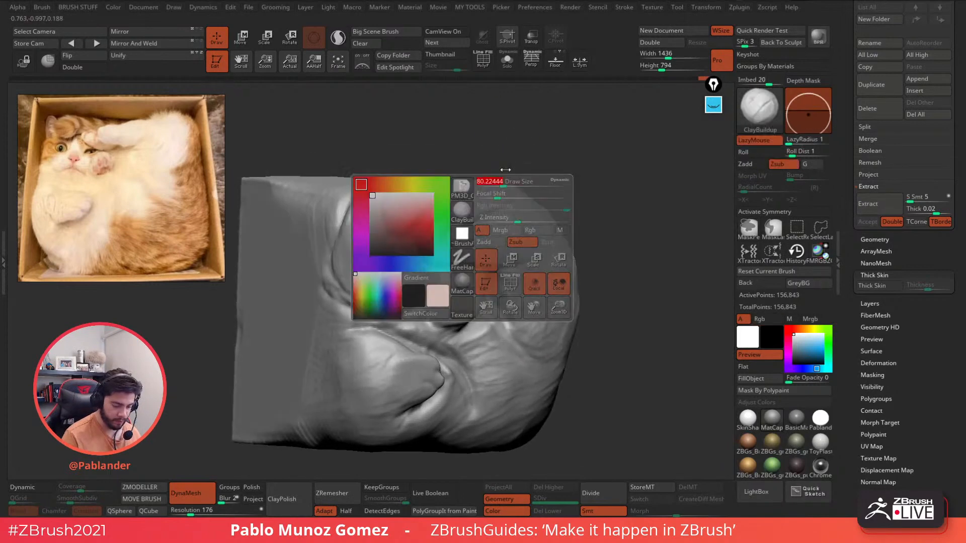
left_click_drag(414, 239, 422, 249, "alt")
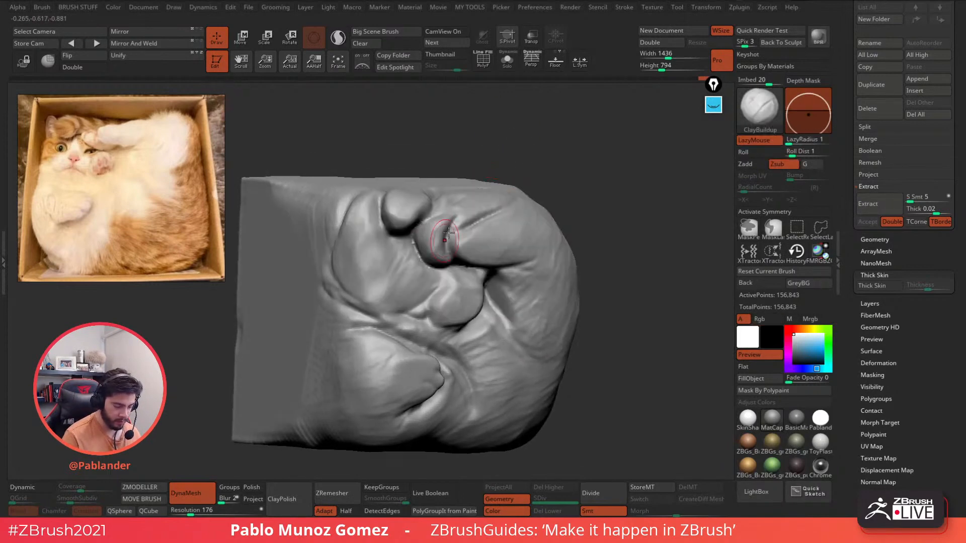
mouse_move(447, 233)
right_mouse_down()
mouse_move(440, 247)
mouse_move(441, 220)
right_mouse_up()
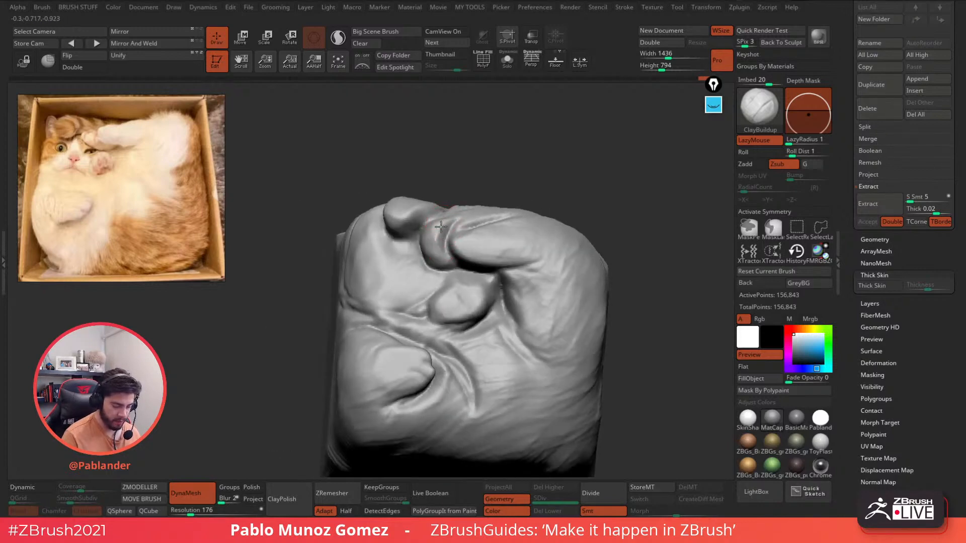
right_click_drag(439, 225, 438, 224)
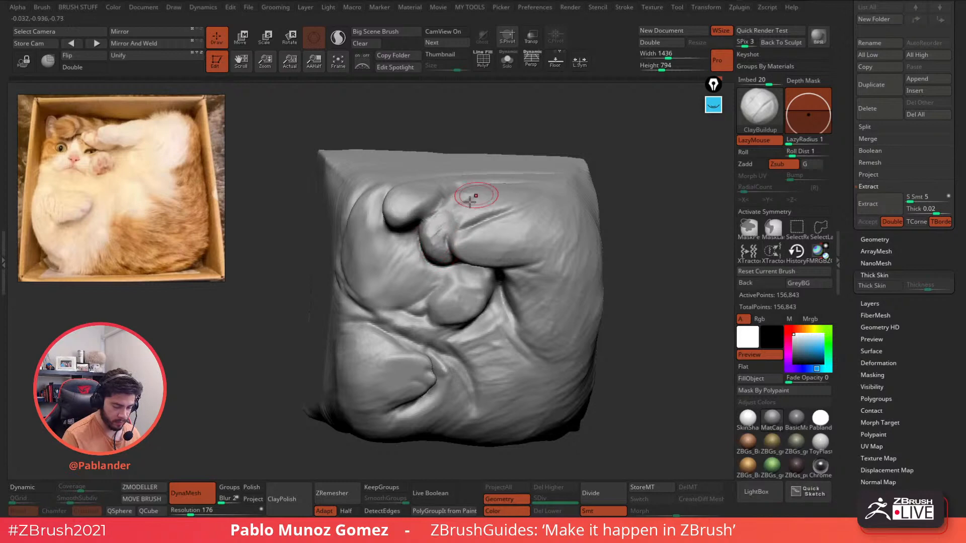
right_click_drag(470, 200, 465, 219)
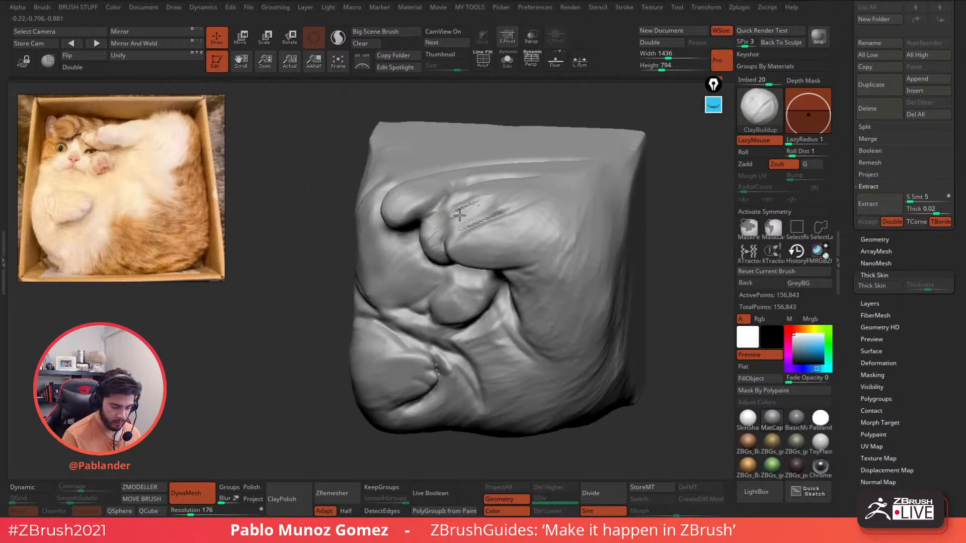
left_click_drag(460, 215, 457, 201)
right_click_drag(475, 195, 476, 221)
right_click(476, 204)
mouse_move(461, 193)
left_mouse_down()
mouse_move(446, 203)
mouse_move(520, 180)
mouse_move(479, 213)
mouse_move(493, 195)
left_mouse_up()
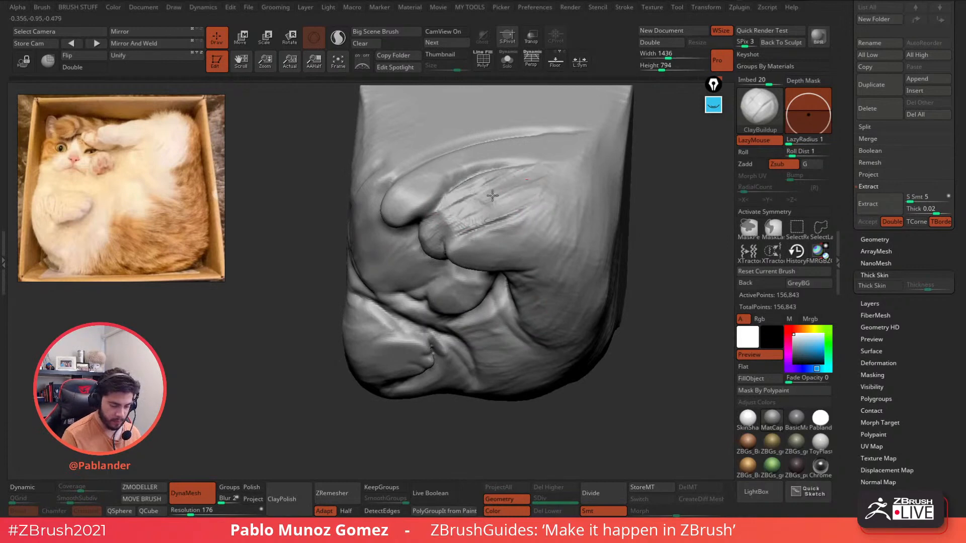
- Bring the flat top face into view and carve a fur groove near the toes
right_click_drag(480, 193, 455, 229)
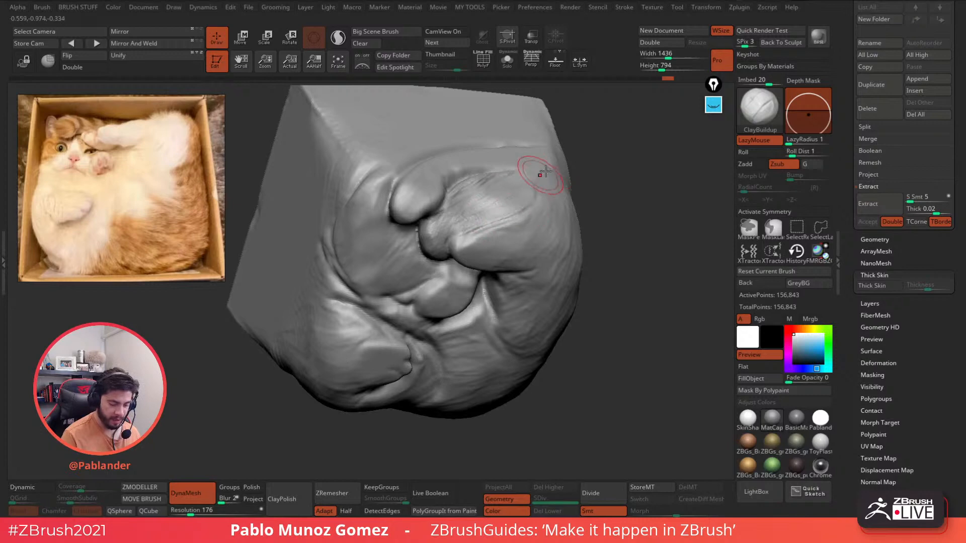
mouse_move(545, 171)
right_mouse_down()
mouse_move(538, 205)
mouse_move(556, 233)
right_mouse_up()
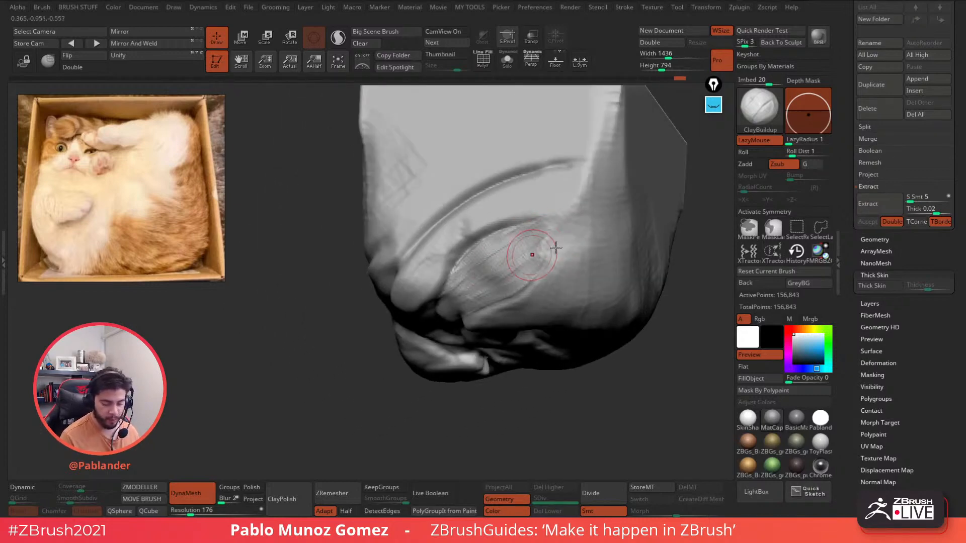
right_click_drag(557, 246, 567, 230)
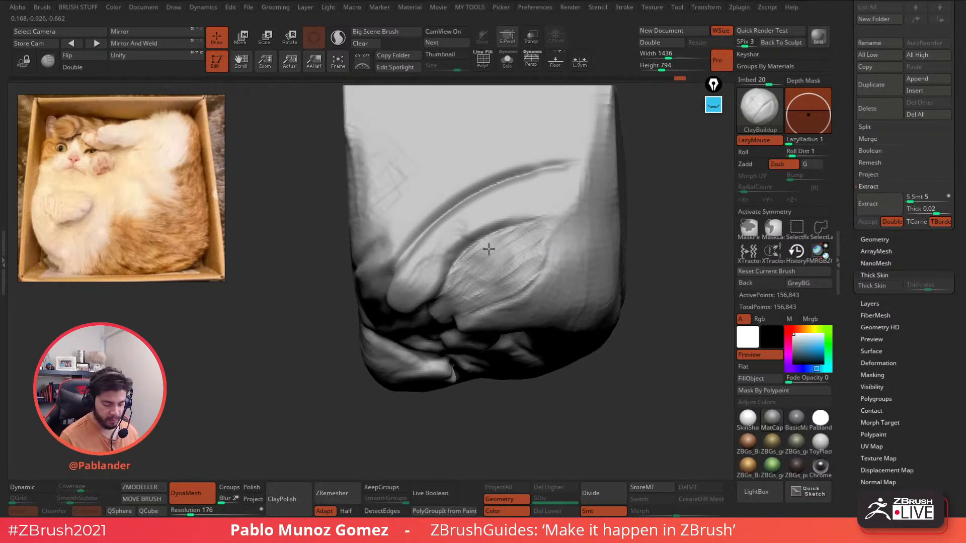
mouse_move(548, 246)
right_mouse_down()
mouse_move(574, 202)
mouse_move(564, 263)
mouse_move(544, 223)
mouse_move(521, 215)
right_mouse_up()
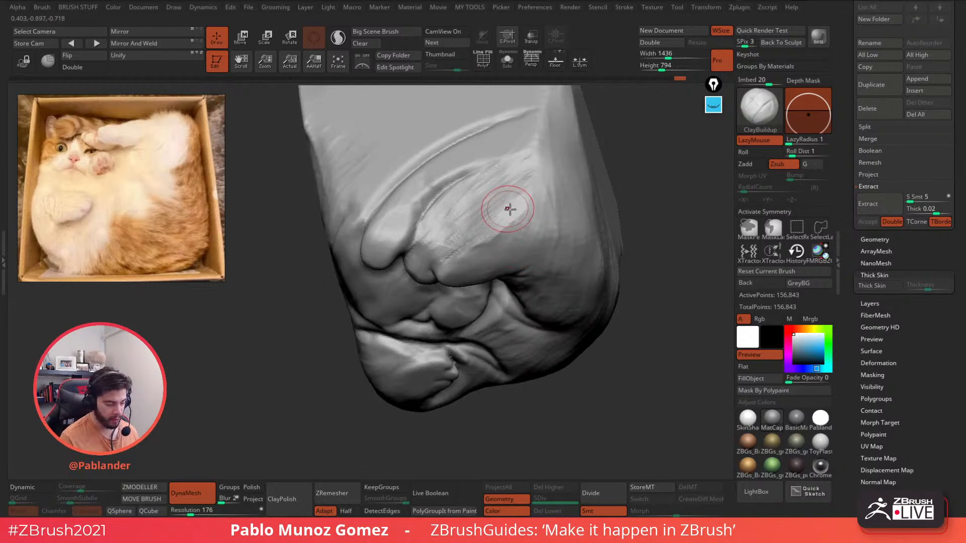
mouse_move(510, 209)
right_mouse_down()
mouse_move(517, 206)
mouse_move(500, 204)
mouse_move(554, 220)
mouse_move(463, 191)
right_mouse_up()
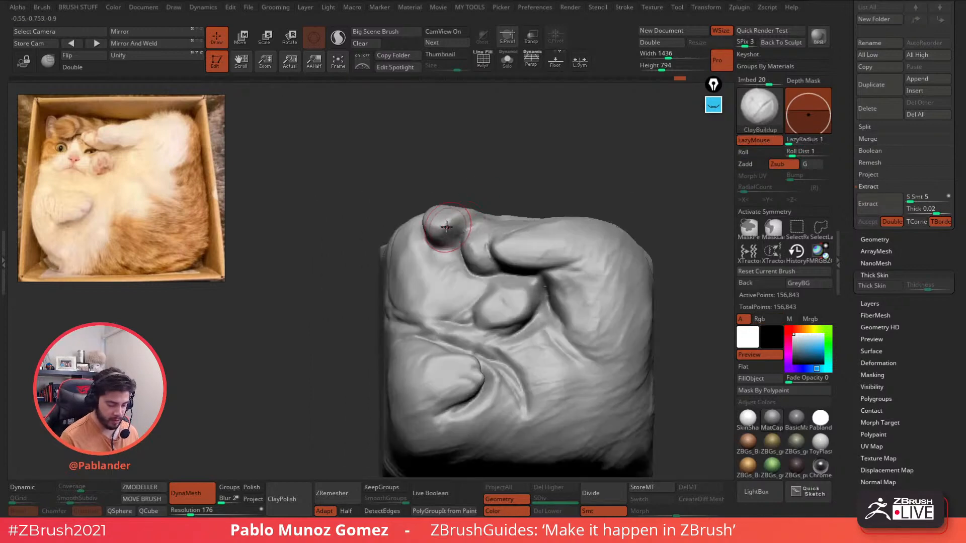
right_click_drag(447, 228, 486, 240)
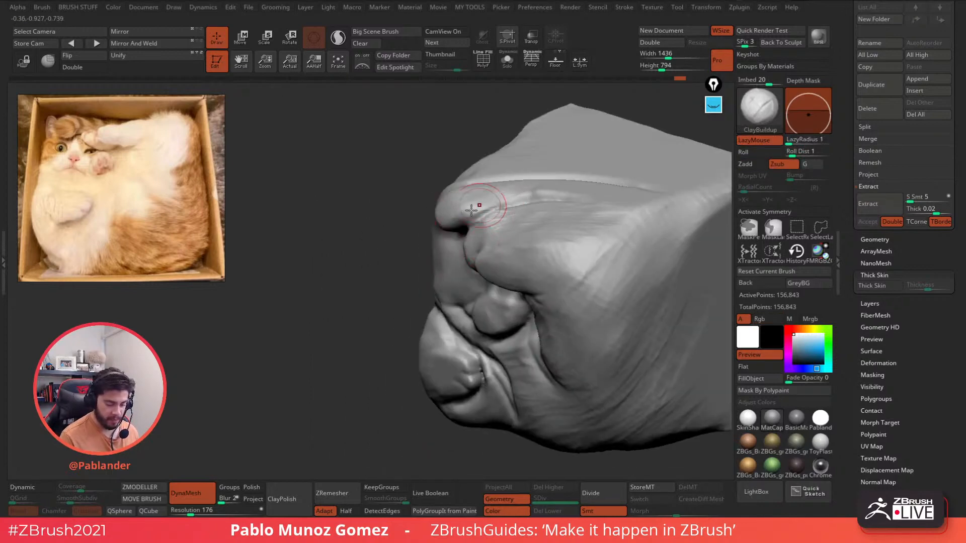
mouse_move(568, 198)
right_mouse_down()
mouse_move(567, 222)
mouse_move(511, 216)
mouse_move(507, 246)
right_mouse_up()
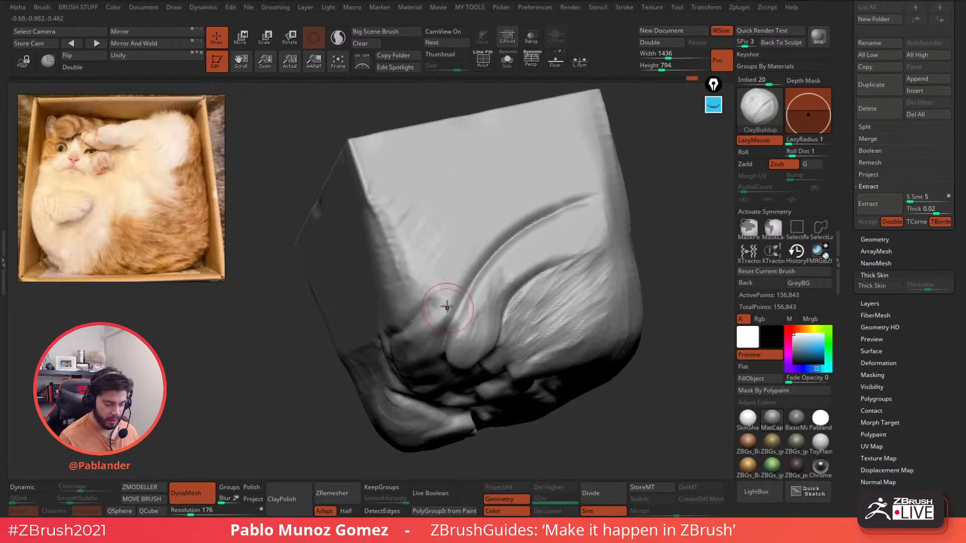
mouse_move(474, 248)
left_mouse_down()
mouse_move(431, 334)
mouse_move(460, 257)
mouse_move(490, 248)
mouse_move(428, 298)
mouse_move(471, 224)
mouse_move(403, 282)
mouse_move(384, 212)
mouse_move(462, 211)
mouse_move(557, 168)
mouse_move(556, 204)
mouse_move(612, 182)
mouse_move(576, 166)
mouse_move(437, 159)
mouse_move(390, 203)
mouse_move(388, 156)
mouse_move(434, 154)
left_mouse_up()
- Carve ClayBuildup fur grooves along the upper-left edge, the upper-right face and the top edge
right_click_drag(422, 171, 438, 168)
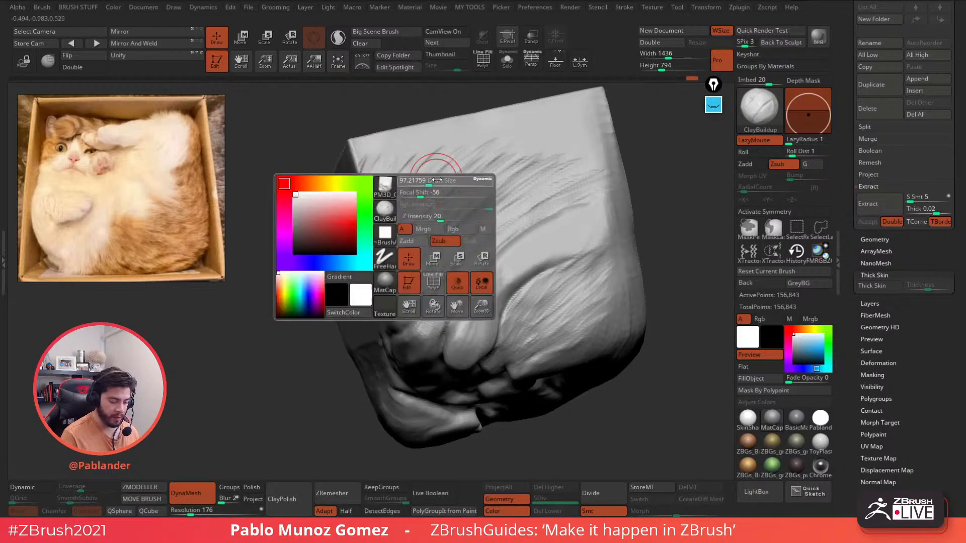
mouse_move(512, 194)
left_mouse_down()
mouse_move(491, 164)
mouse_move(595, 134)
mouse_move(588, 164)
left_mouse_up()
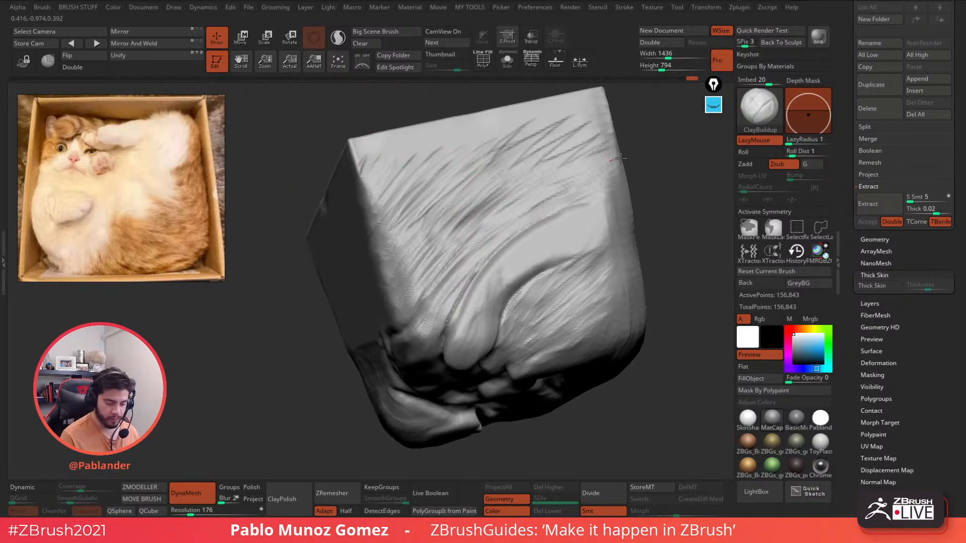
mouse_move(578, 192)
right_mouse_down()
mouse_move(600, 188)
mouse_move(575, 196)
mouse_move(560, 257)
mouse_move(462, 228)
right_mouse_up()
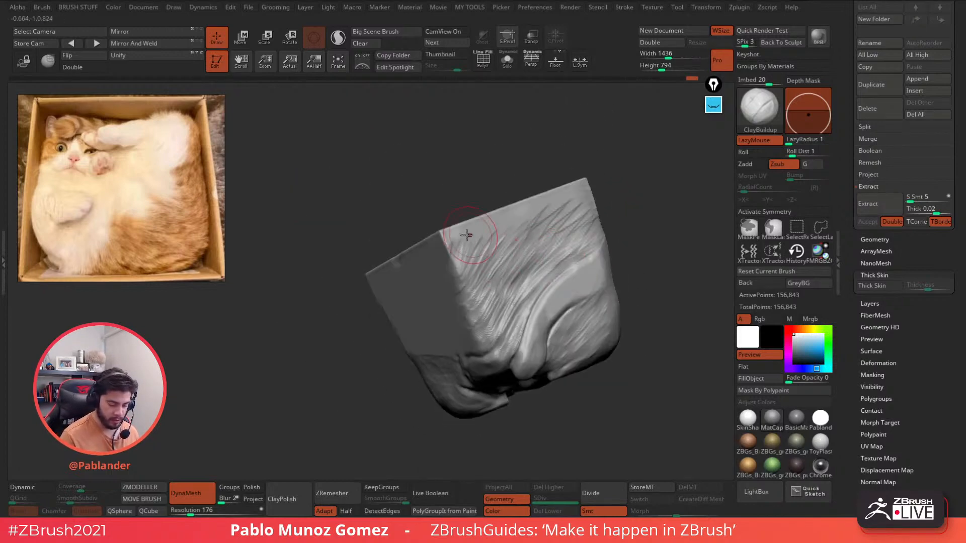
mouse_move(428, 252)
left_mouse_down()
mouse_move(578, 190)
mouse_move(465, 292)
mouse_move(552, 206)
mouse_move(587, 200)
mouse_move(557, 216)
left_mouse_up()
mouse_move(559, 217)
right_mouse_down()
mouse_move(523, 221)
mouse_move(496, 247)
right_mouse_up()
mouse_move(576, 221)
left_mouse_down()
mouse_move(628, 187)
mouse_move(611, 168)
mouse_move(475, 231)
left_mouse_up()
mouse_move(475, 230)
right_mouse_down()
mouse_move(511, 218)
mouse_move(511, 271)
right_mouse_up()
- Shave fur strokes along the cube's upper edge and a vertical edge
mouse_move(539, 251)
left_mouse_down()
mouse_move(480, 281)
mouse_move(523, 217)
mouse_move(455, 226)
left_mouse_up()
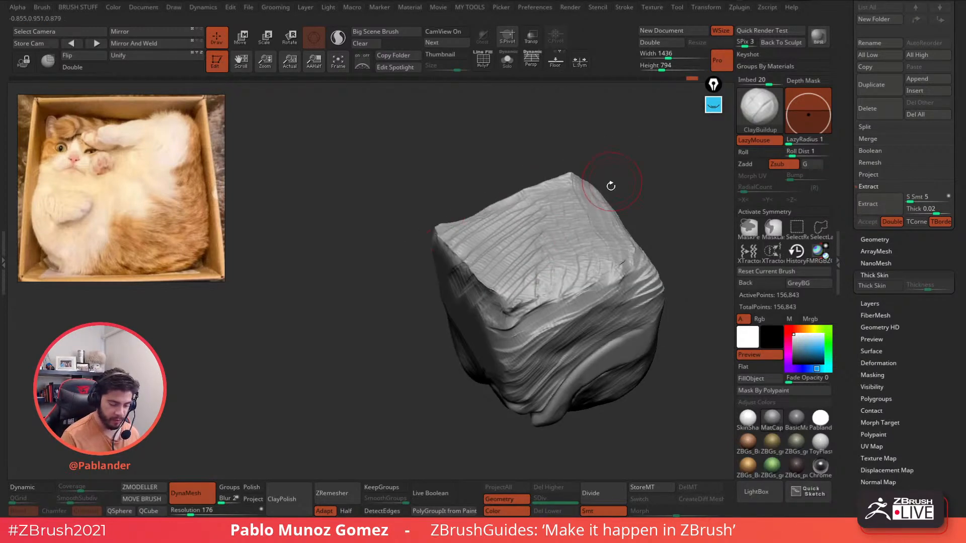
right_click_drag(611, 186, 531, 170)
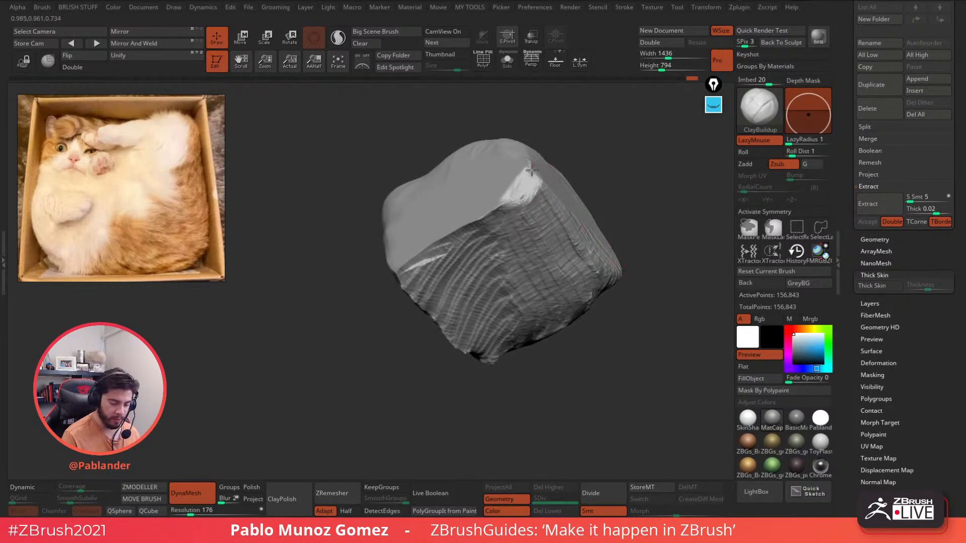
left_click_drag(519, 186, 452, 231)
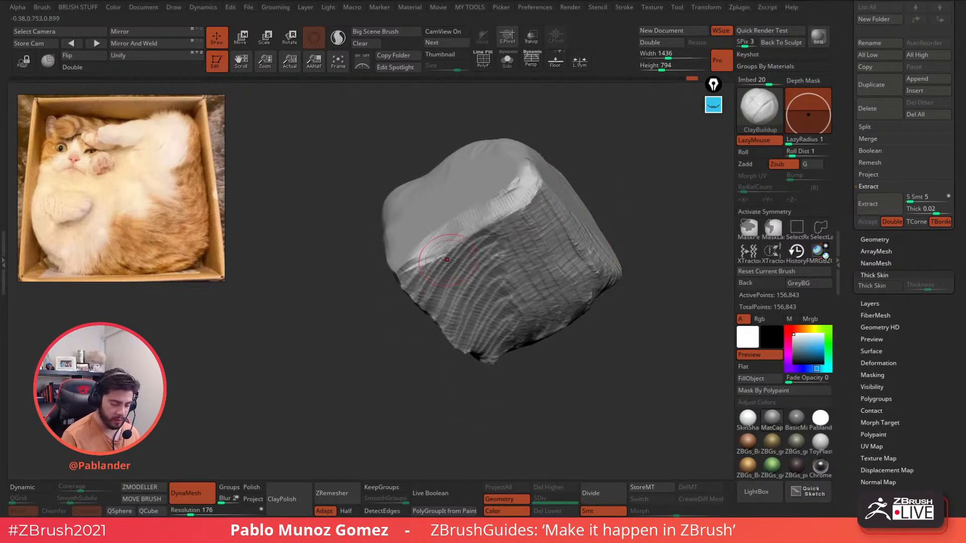
mouse_move(453, 231)
right_mouse_down()
mouse_move(425, 273)
mouse_move(412, 260)
right_mouse_up()
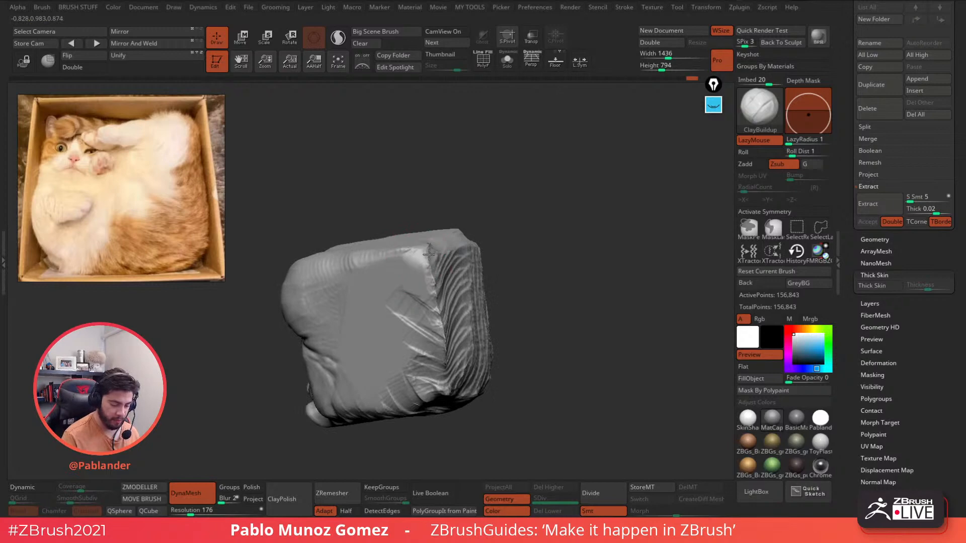
mouse_move(428, 254)
left_mouse_down()
mouse_move(436, 317)
mouse_move(428, 234)
left_mouse_up()
right_click_drag(417, 254, 369, 242)
mouse_move(441, 247)
left_mouse_down()
mouse_move(467, 238)
mouse_move(440, 294)
left_mouse_up()
- Add fur strokes on the front face and lower-left edge, then re-DynaMesh the sculpt
right_click_drag(464, 351, 448, 282)
mouse_move(495, 236)
left_mouse_down()
mouse_move(488, 274)
mouse_move(455, 314)
mouse_move(478, 297)
left_mouse_up()
left_click_drag(598, 196, 592, 169)
left_click_drag(477, 303, 444, 333)
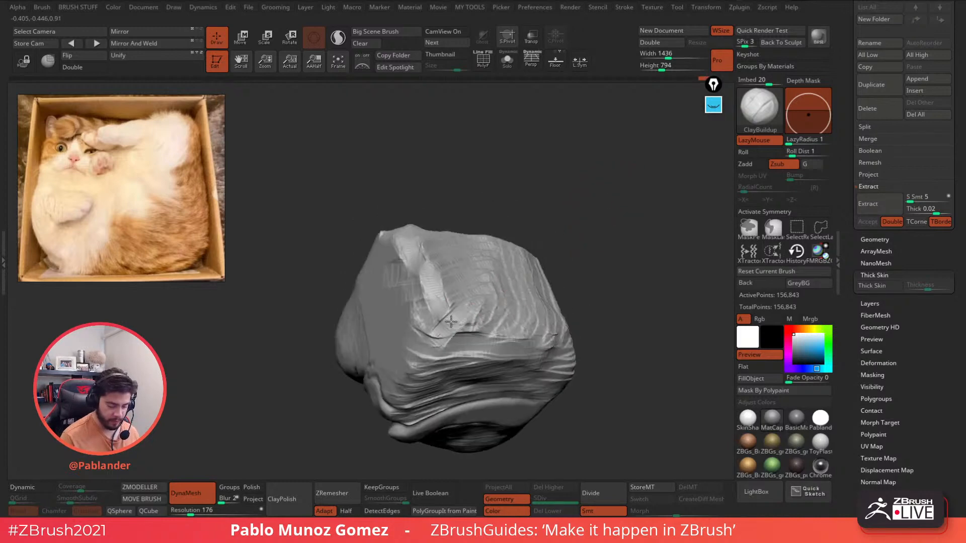
left_click_drag(590, 189, 601, 248, "ctrl")
mouse_move(501, 300)
left_mouse_down()
mouse_move(446, 310)
mouse_move(481, 319)
mouse_move(420, 309)
left_mouse_up()
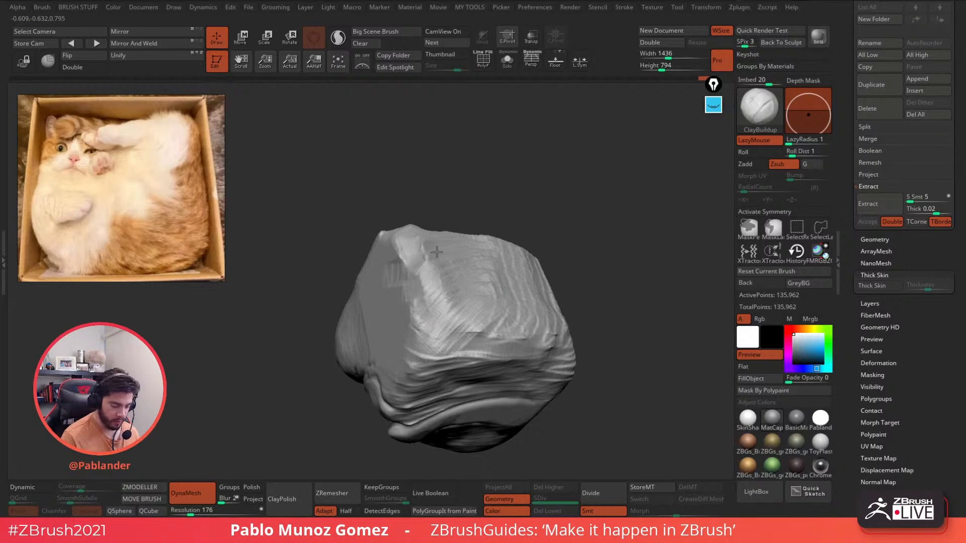
- Add a fur stroke on the upper-left edge and build up the upper edge
left_click_drag(403, 231, 498, 247)
mouse_move(418, 219)
left_mouse_down()
mouse_move(390, 198)
mouse_move(397, 215)
left_mouse_up()
mouse_move(563, 174)
left_mouse_down()
mouse_move(565, 202)
mouse_move(476, 271)
left_mouse_up()
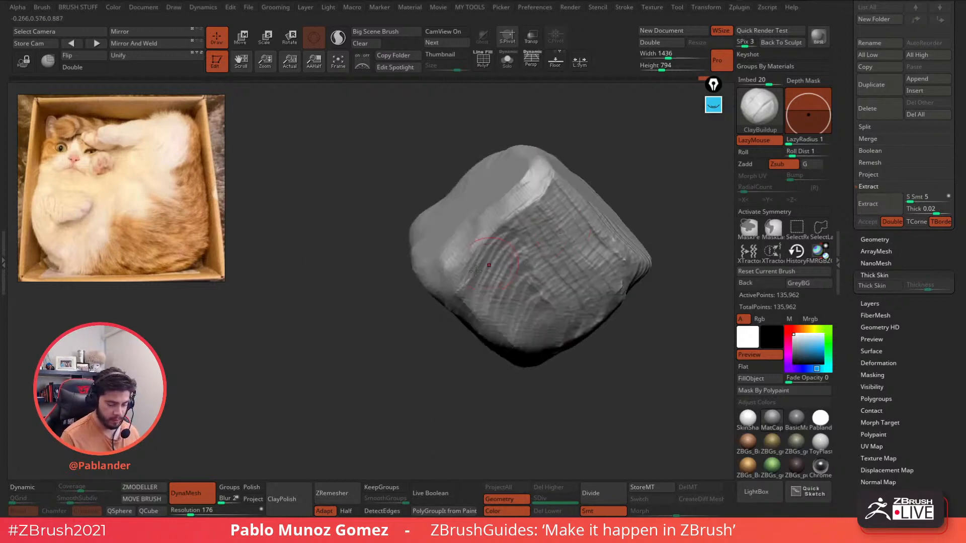
left_click_drag(552, 181, 516, 209)
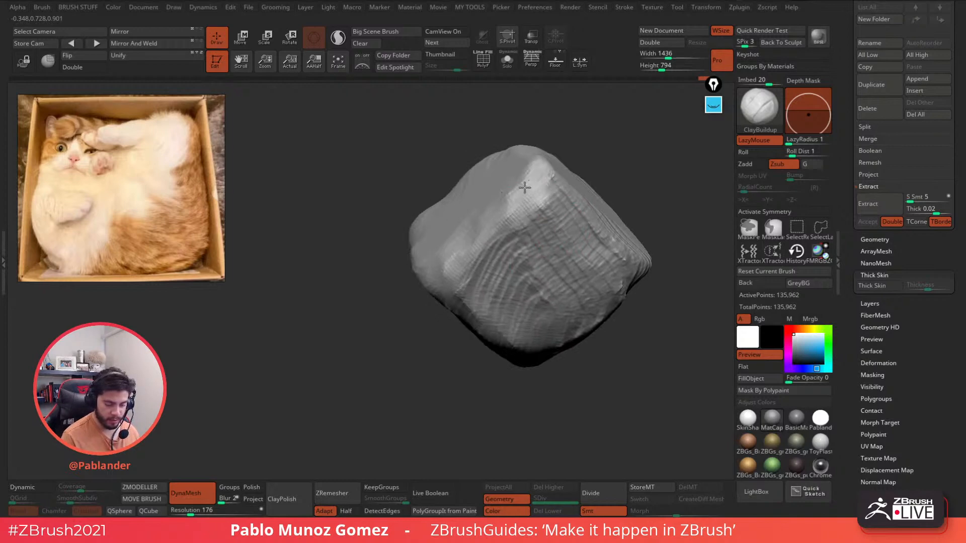
mouse_move(636, 167)
left_mouse_down()
mouse_move(593, 276)
mouse_move(560, 212)
left_mouse_up()
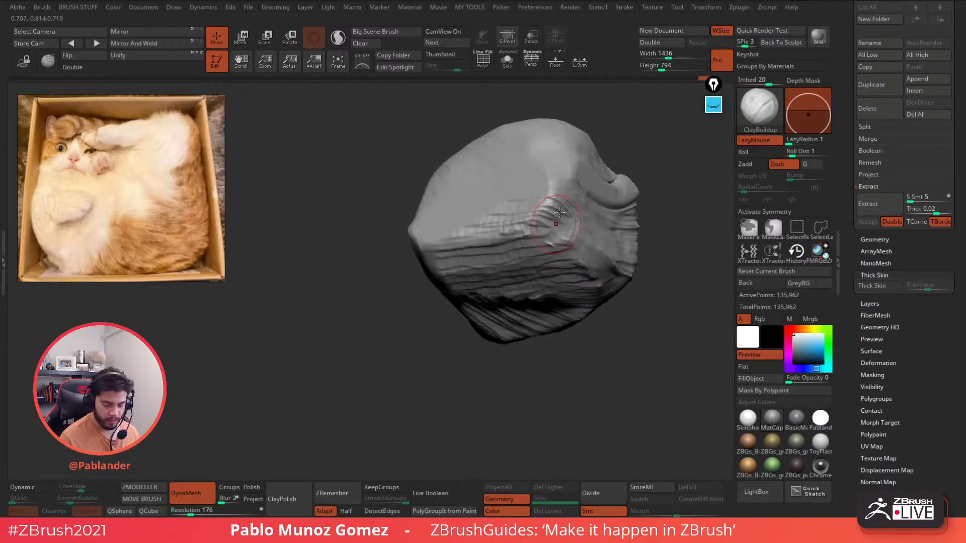
mouse_move(571, 274)
right_mouse_down()
mouse_move(579, 216)
mouse_move(556, 180)
right_mouse_up()
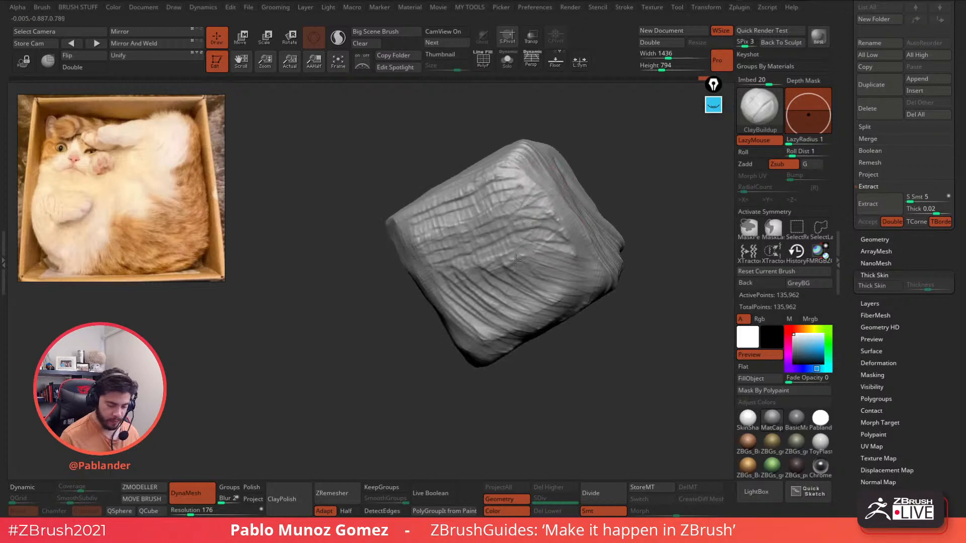
left_click_drag(558, 226, 505, 269)
- Add diagonal fur bands across the middle of the striped face up to the upper-left edge
left_click_drag(550, 210, 490, 271)
left_click_drag(506, 238, 473, 277)
left_click_drag(533, 183, 395, 229)
right_click_drag(431, 202, 573, 207)
mouse_move(626, 222)
left_mouse_down()
mouse_move(640, 246)
mouse_move(572, 152)
mouse_move(550, 250)
mouse_move(587, 273)
mouse_move(578, 356)
mouse_move(628, 281)
left_mouse_up()
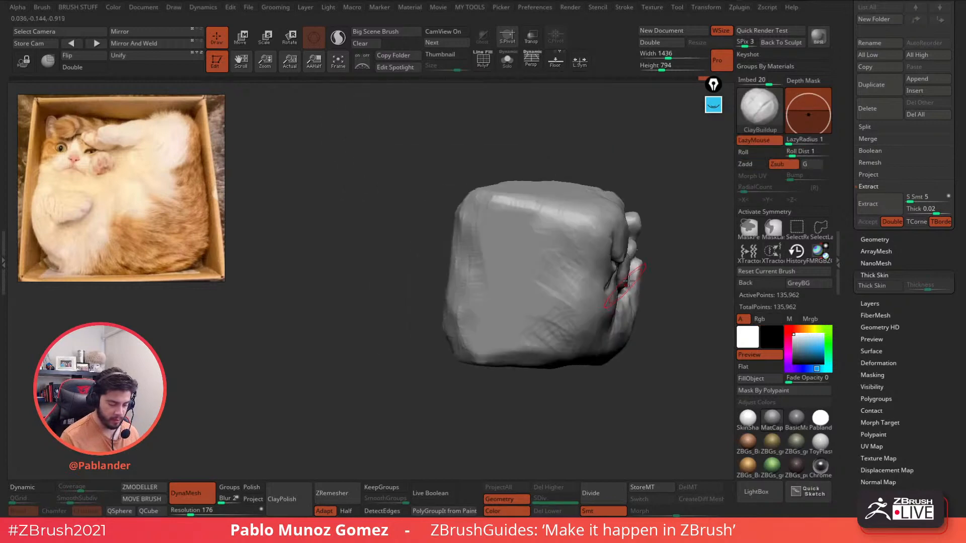
right_click_drag(627, 282, 577, 282, "alt")
- Smooth the sculpt's top edge and left ridge
key("space")
mouse_move(480, 206)
left_mouse_down("shift")
mouse_move(511, 190)
mouse_move(470, 206)
left_mouse_up("shift")
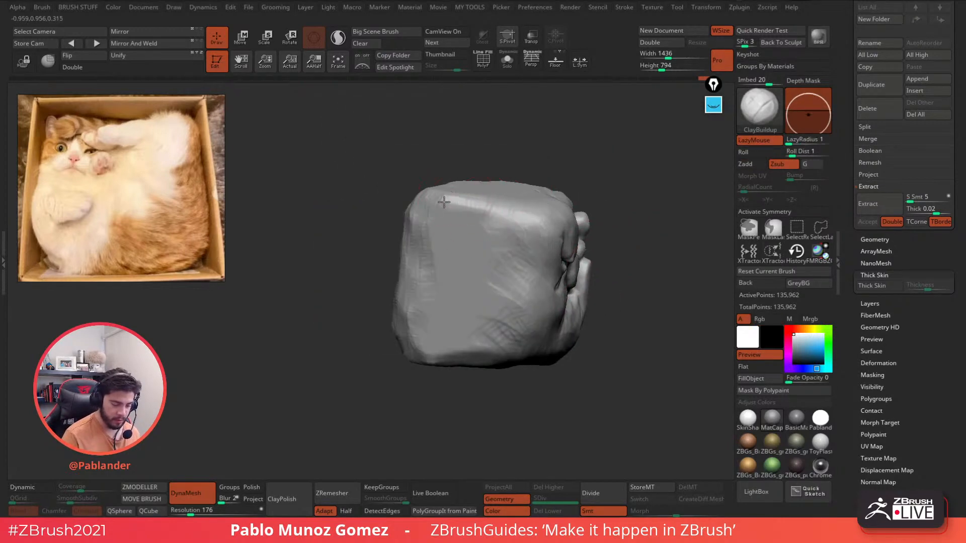
right_click_drag(414, 202, 378, 310)
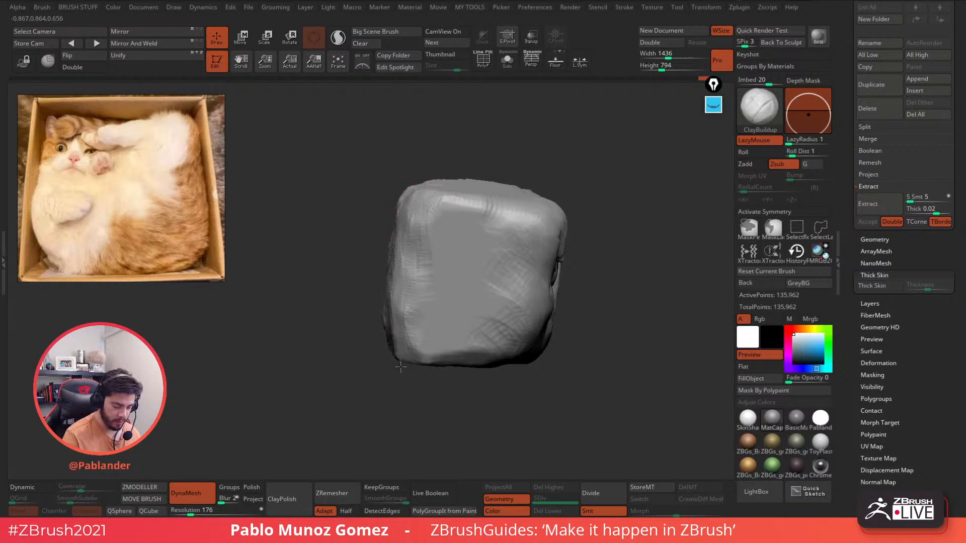
left_click_drag(400, 368, 409, 271)
- Add crossing fur striations on the left side running up the central ridge to the top
right_click_drag(409, 272, 440, 232)
left_click_drag(440, 233, 345, 298)
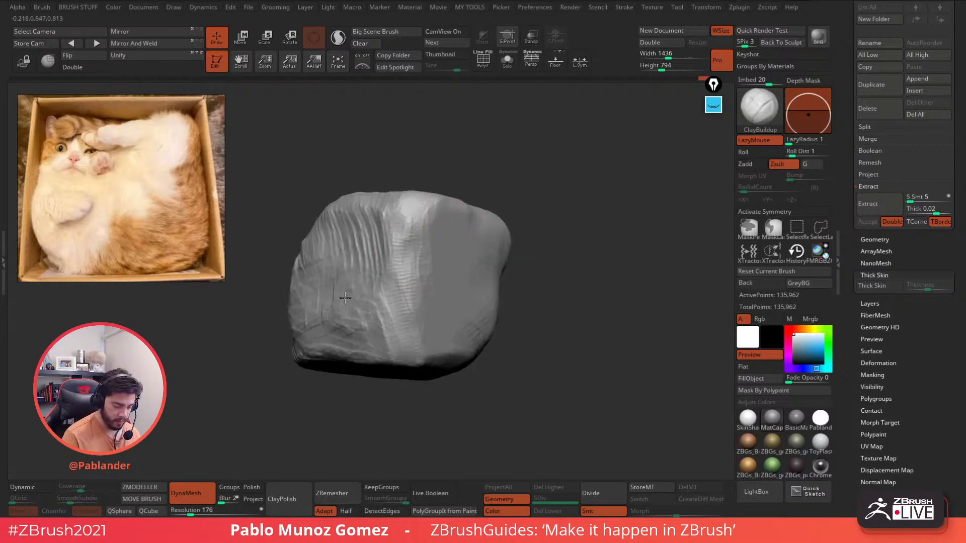
left_click_drag(342, 338, 363, 320)
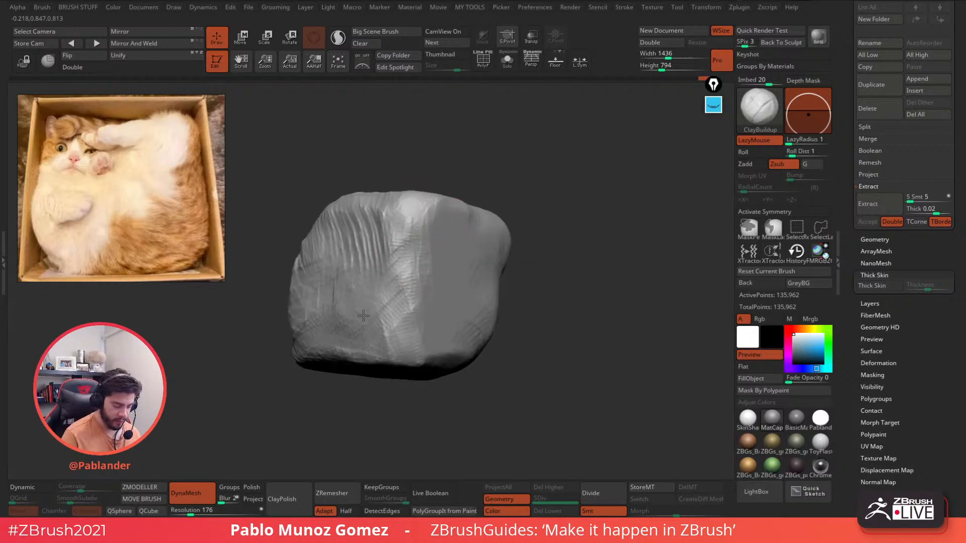
mouse_move(393, 356)
left_mouse_down()
mouse_move(405, 317)
mouse_move(401, 221)
mouse_move(378, 211)
left_mouse_up()
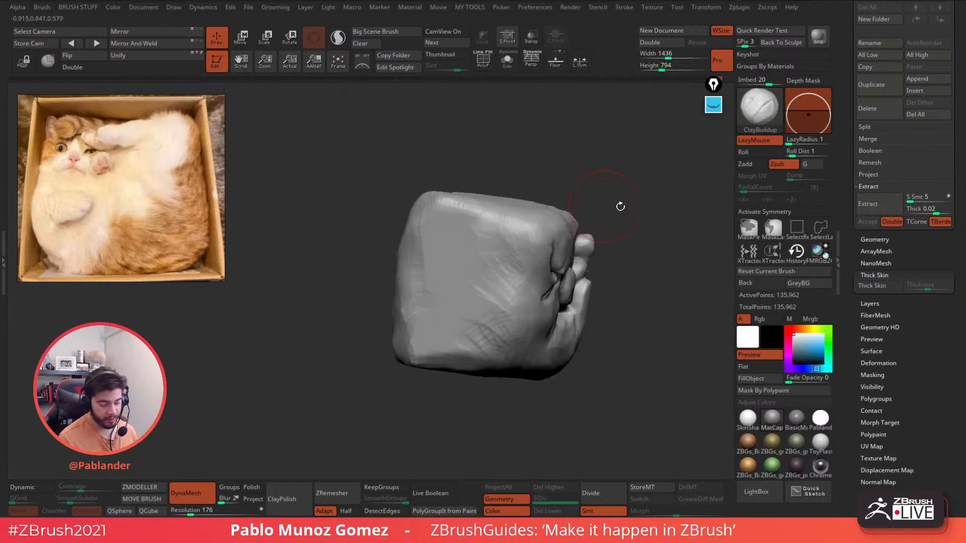
- Zoom in on the front relief, build up clay on the curled paw, then reduce Draw Size
mouse_move(619, 207)
right_mouse_down()
mouse_move(646, 318)
mouse_move(565, 263)
mouse_move(546, 232)
right_mouse_up()
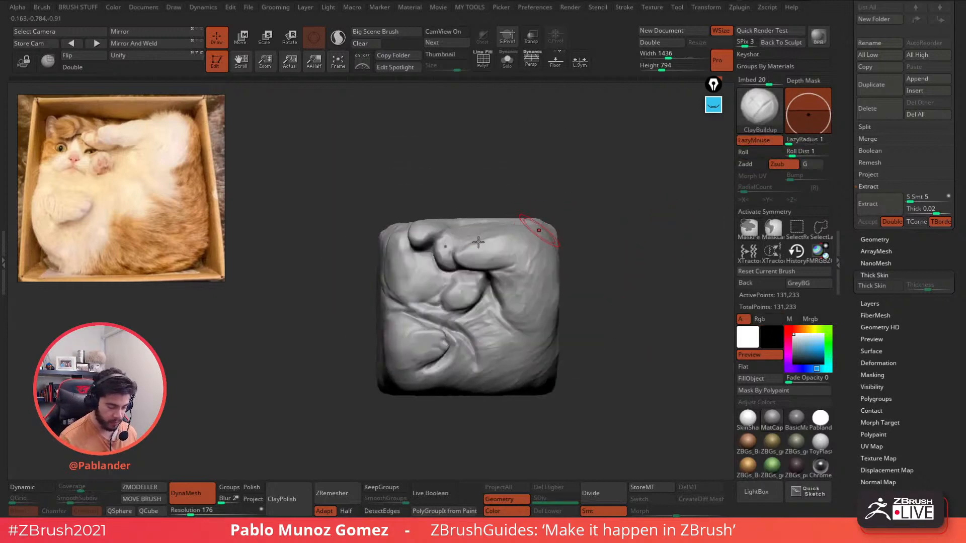
mouse_move(449, 245)
right_mouse_down()
mouse_move(463, 236)
mouse_move(456, 260)
right_mouse_up()
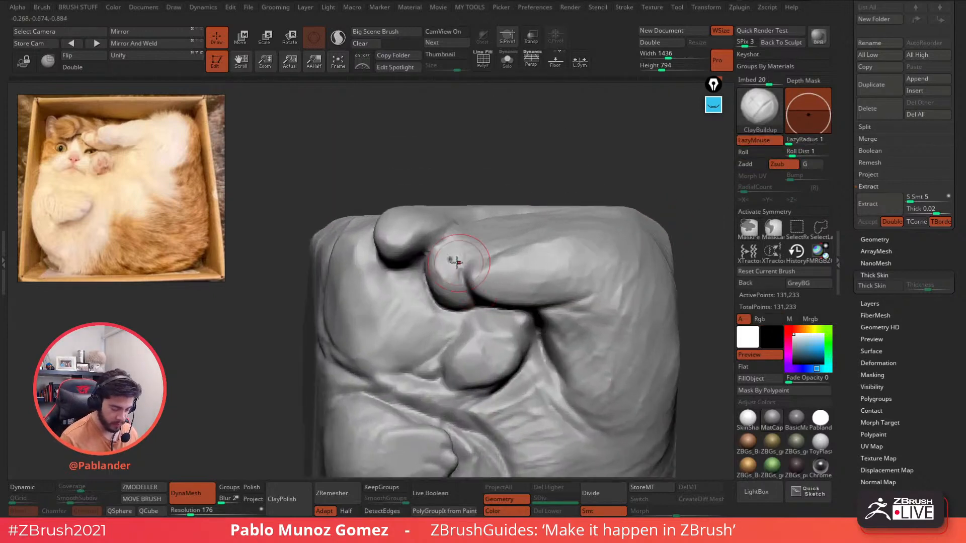
left_click_drag(498, 187, 504, 195, "ctrl")
mouse_move(447, 265)
left_mouse_down()
mouse_move(470, 224)
mouse_move(451, 251)
mouse_move(461, 258)
mouse_move(452, 258)
left_mouse_up()
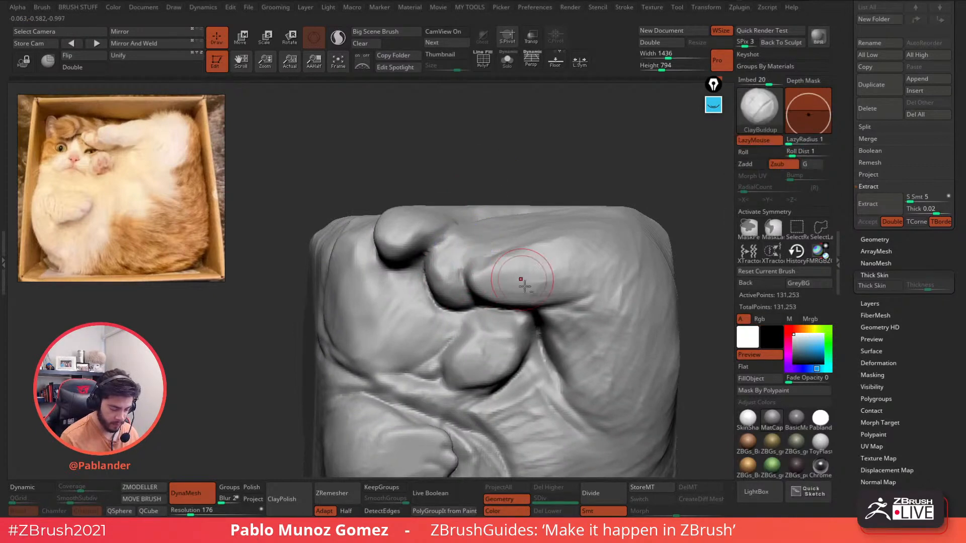
right_click_drag(519, 287, 529, 238, "ctrl")
left_click_drag(441, 300, 423, 295)
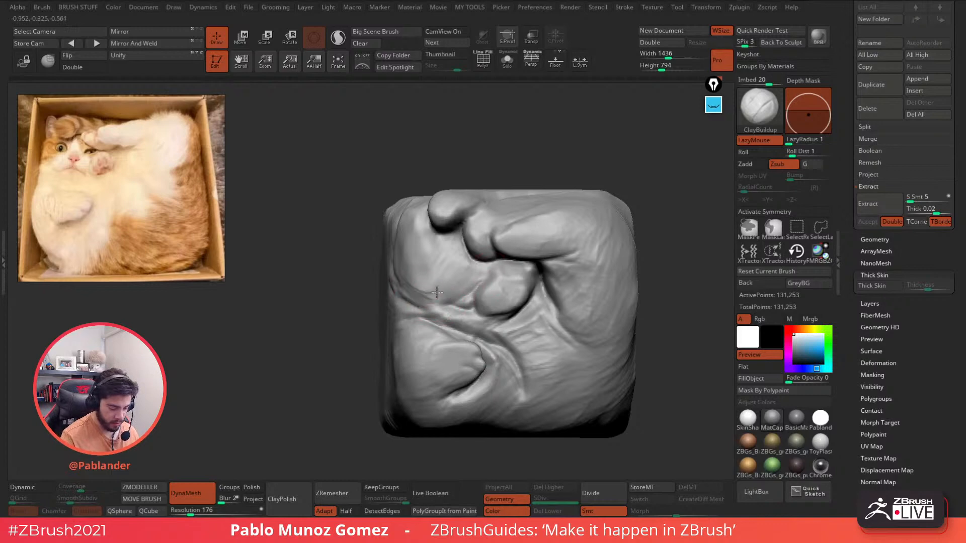
key("s")
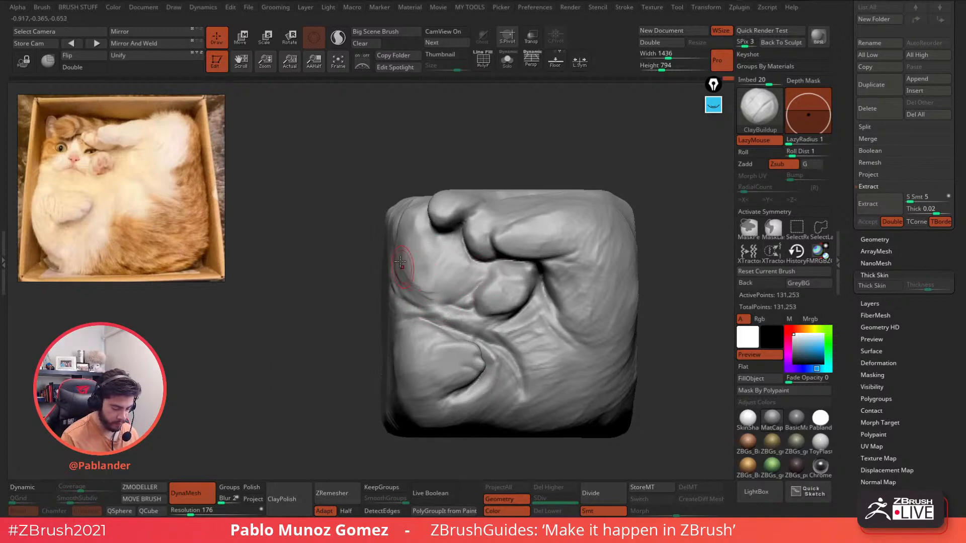
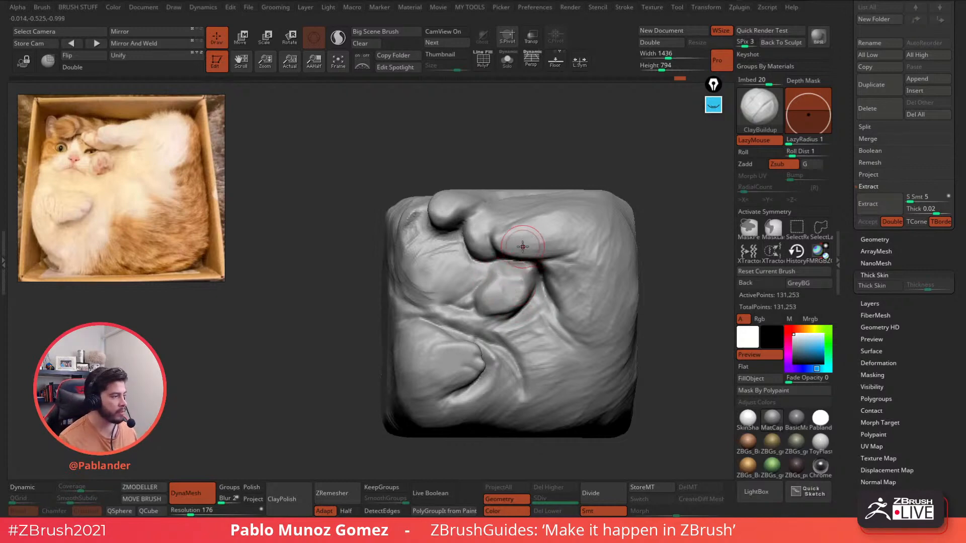
- Build up ClayBuildup strokes on, beside and beneath the curled paw
right_click_drag(522, 246, 473, 224, "alt")
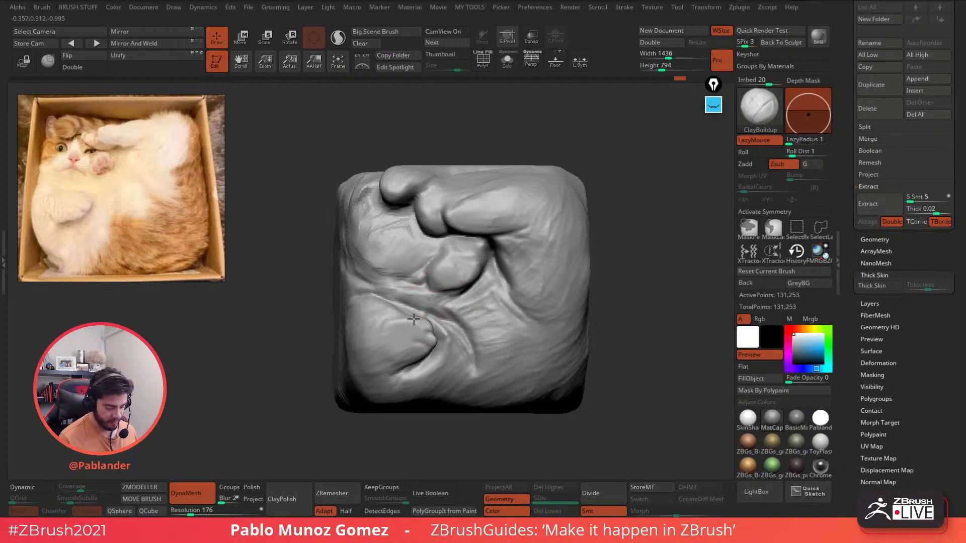
left_click_drag(407, 319, 423, 325)
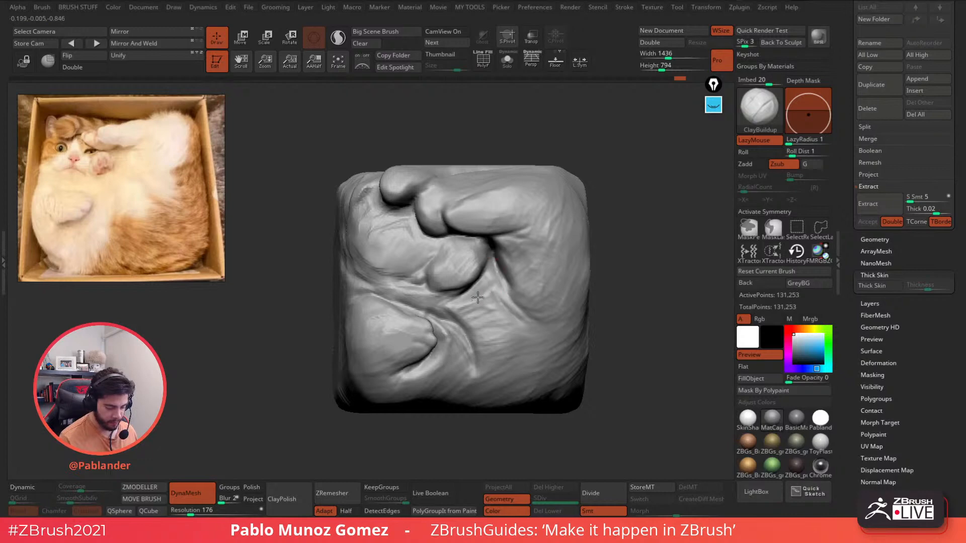
left_click_drag(478, 297, 492, 297)
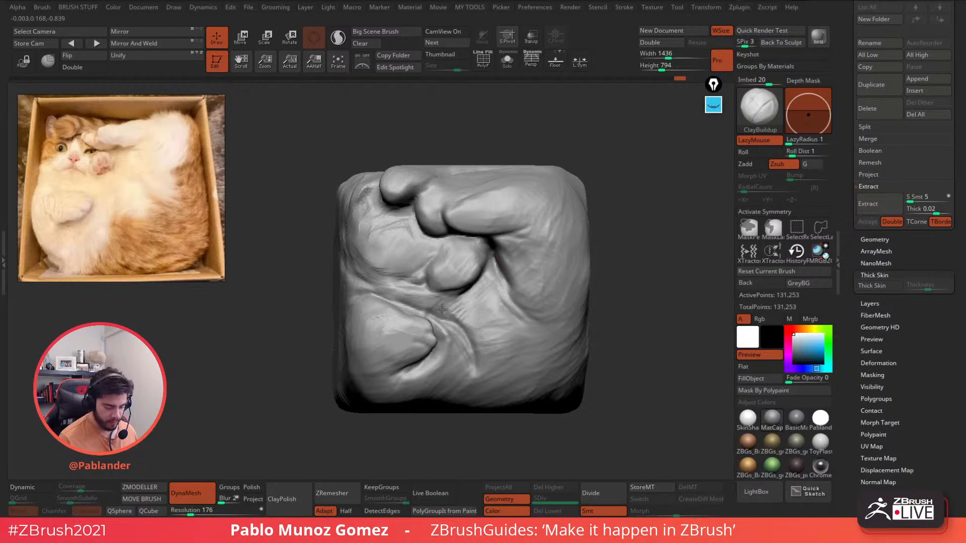
mouse_move(482, 302)
right_mouse_down()
mouse_move(496, 281)
mouse_move(500, 311)
right_mouse_up()
left_click_drag(507, 320, 504, 276)
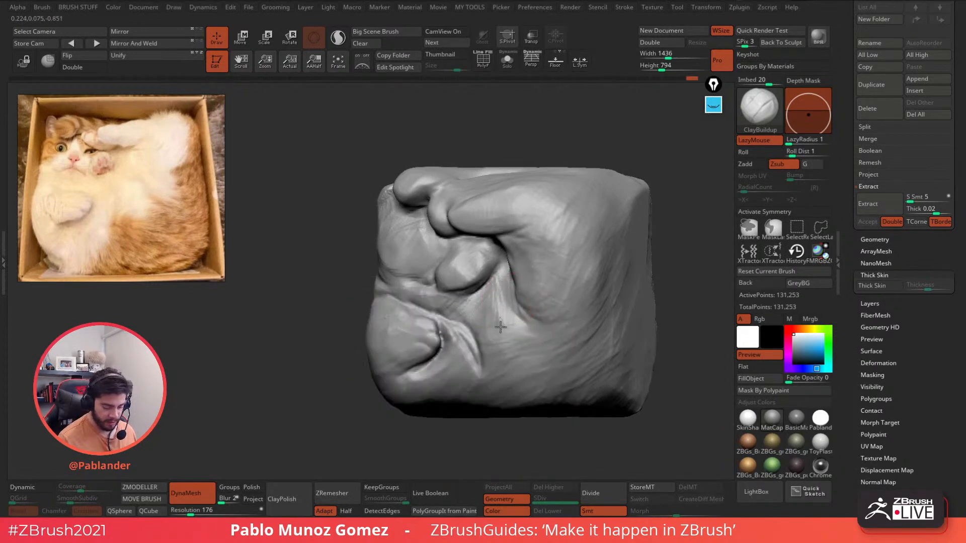
right_click_drag(500, 327, 589, 246)
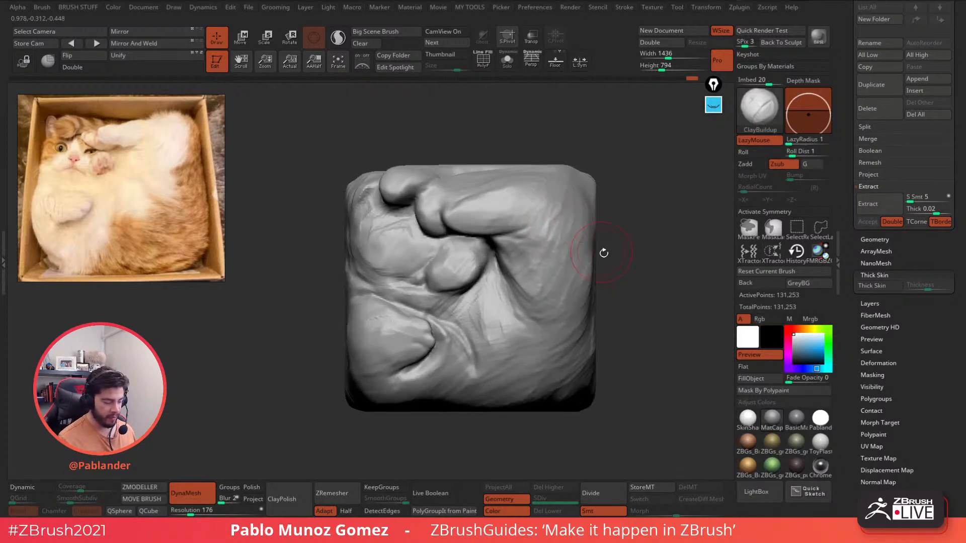
- Switch to the DamStandard brush and turn the block upright to show its left face
key("b")
left_click(637, 305)
mouse_move(522, 203)
right_mouse_down()
mouse_move(487, 191)
mouse_move(472, 251)
right_mouse_up()
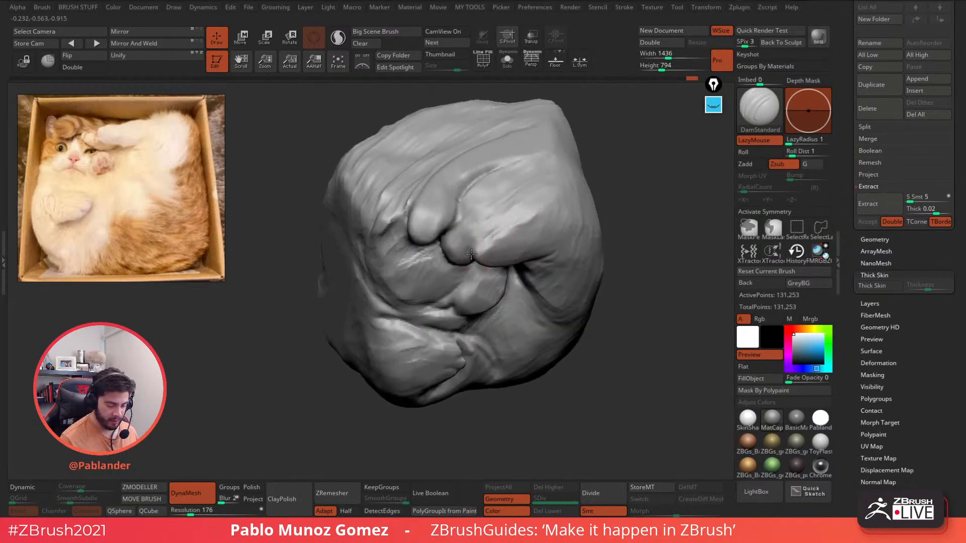
right_click_drag(559, 191, 638, 192)
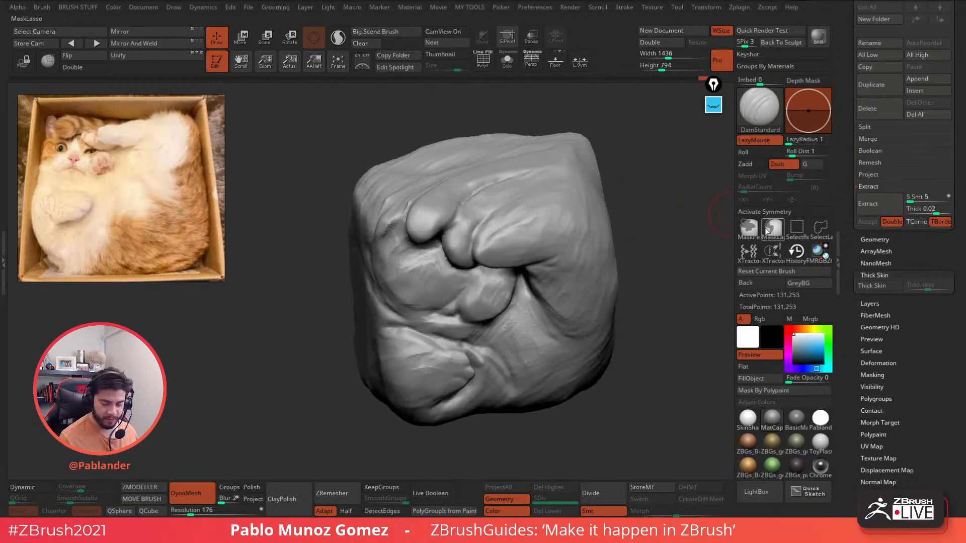
right_click_drag(659, 242, 643, 215)
- Lasso-mask the raised arm across the upper right of the block
mouse_move(534, 196)
left_mouse_down("ctrl")
mouse_move(491, 272)
mouse_move(531, 267)
mouse_move(573, 216)
left_mouse_up("ctrl")
mouse_move(573, 216)
right_mouse_down()
mouse_move(597, 214)
mouse_move(597, 228)
mouse_move(607, 207)
mouse_move(571, 273)
right_mouse_up()
mouse_move(593, 280)
left_mouse_down("ctrl")
mouse_move(493, 274)
mouse_move(470, 238)
mouse_move(621, 185)
left_mouse_up("ctrl")
mouse_move(621, 186)
right_mouse_down()
mouse_move(627, 249)
mouse_move(629, 228)
mouse_move(617, 222)
mouse_move(636, 248)
right_mouse_up()
- Invert the mask to free the upper-right arm and refine it with lasso strokes
mouse_move(623, 216)
left_mouse_down("ctrl")
mouse_move(465, 171)
mouse_move(649, 161)
left_mouse_up("ctrl")
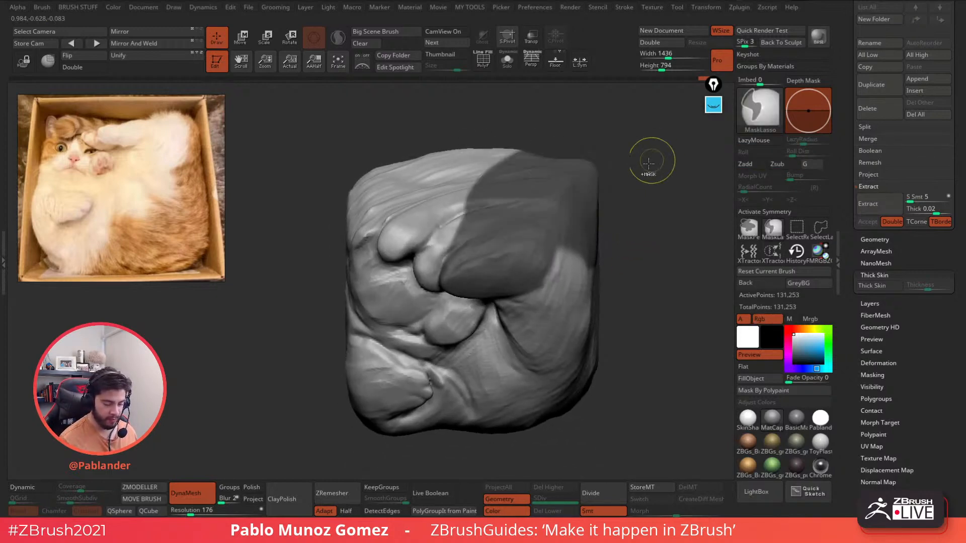
left_click(635, 214, "ctrl")
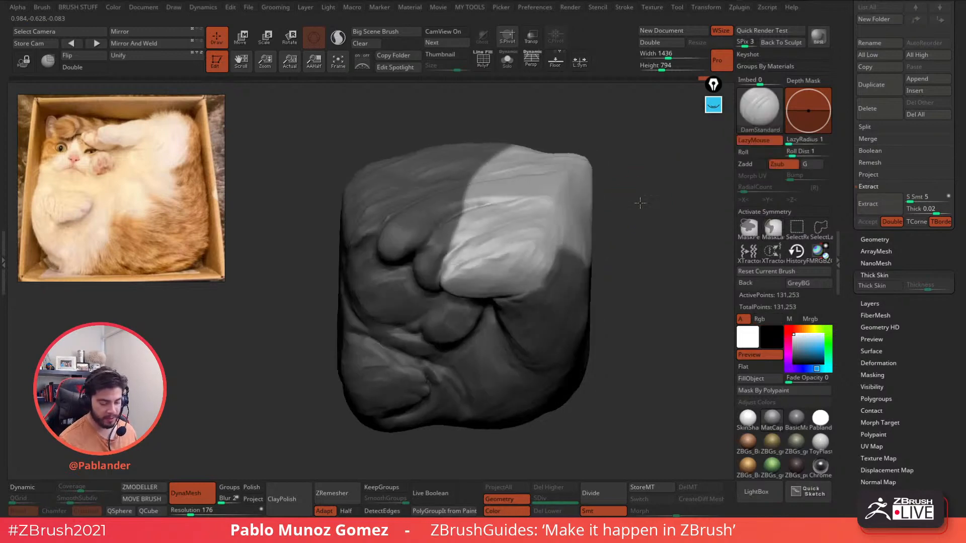
right_click_drag(640, 202, 604, 198)
mouse_move(604, 198)
left_mouse_down("ctrl")
mouse_move(498, 217)
mouse_move(398, 271)
mouse_move(632, 245)
left_mouse_up("ctrl")
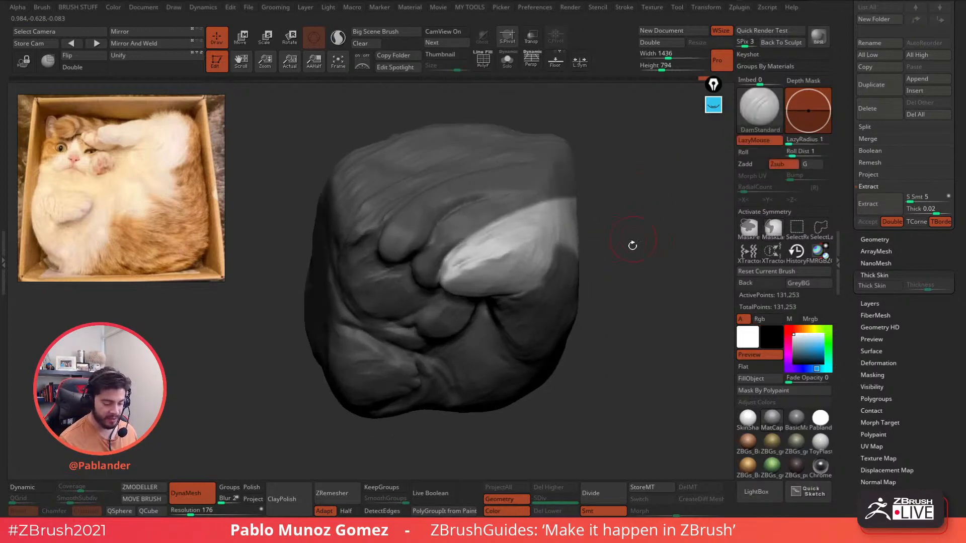
right_click_drag(632, 245, 628, 239, "shift")
- Rotate and nudge the arm slightly with Move Transpose, then clear the mask
key("w")
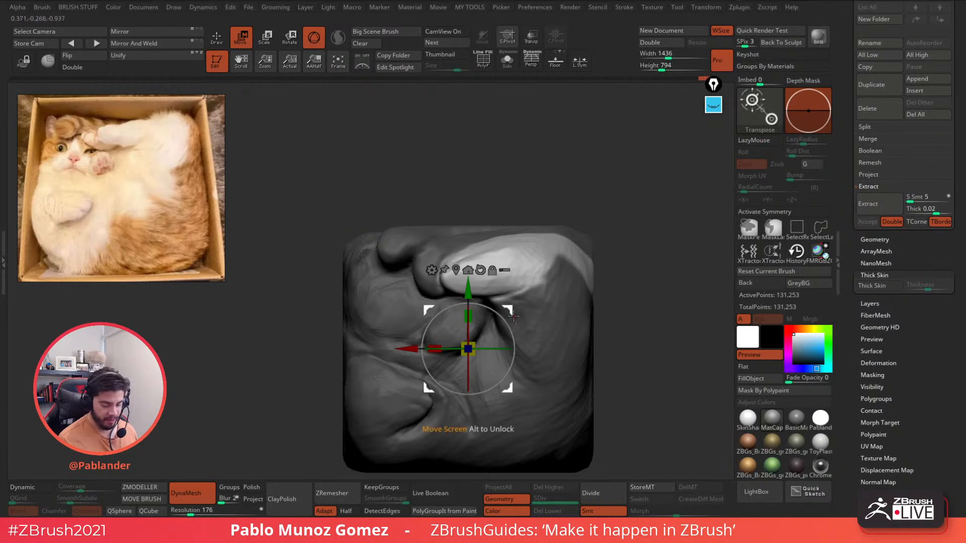
left_click_drag(508, 310, 534, 226, "alt")
right_click_drag(571, 214, 599, 232)
left_click_drag(537, 253, 539, 257)
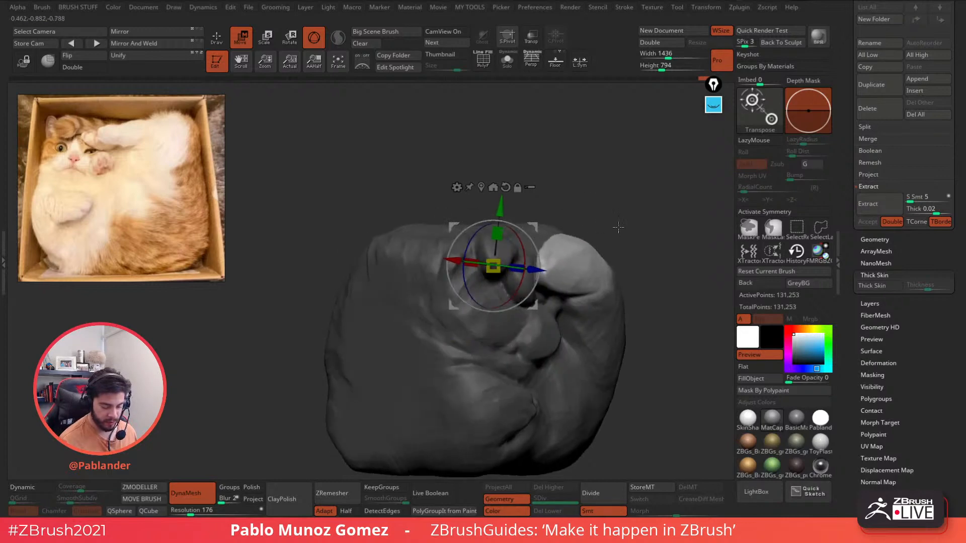
right_click_drag(616, 226, 508, 241)
right_click_drag(482, 308, 558, 226, "alt")
left_click_drag(525, 208, 521, 212)
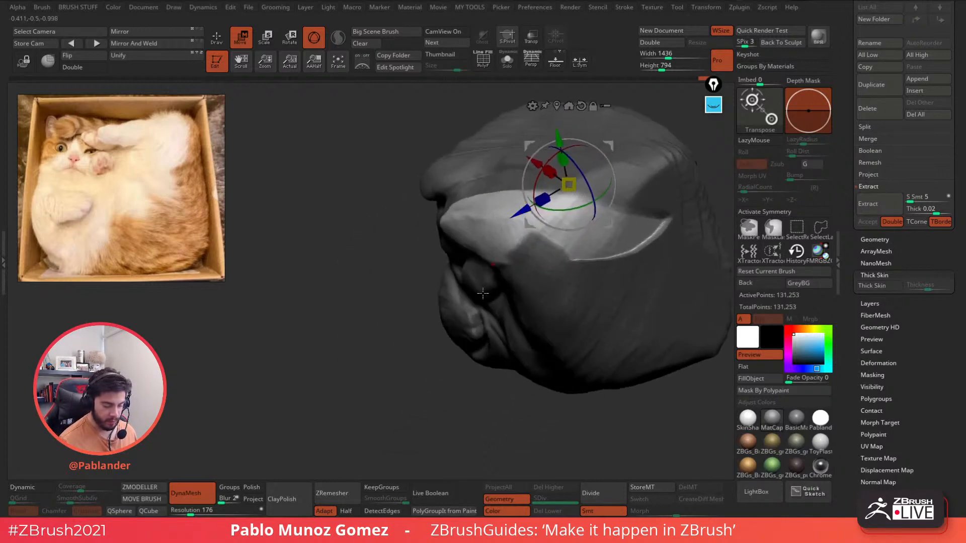
mouse_move(523, 262)
right_mouse_down("shift")
mouse_move(592, 266)
mouse_move(495, 308)
right_mouse_up("shift")
key("q")
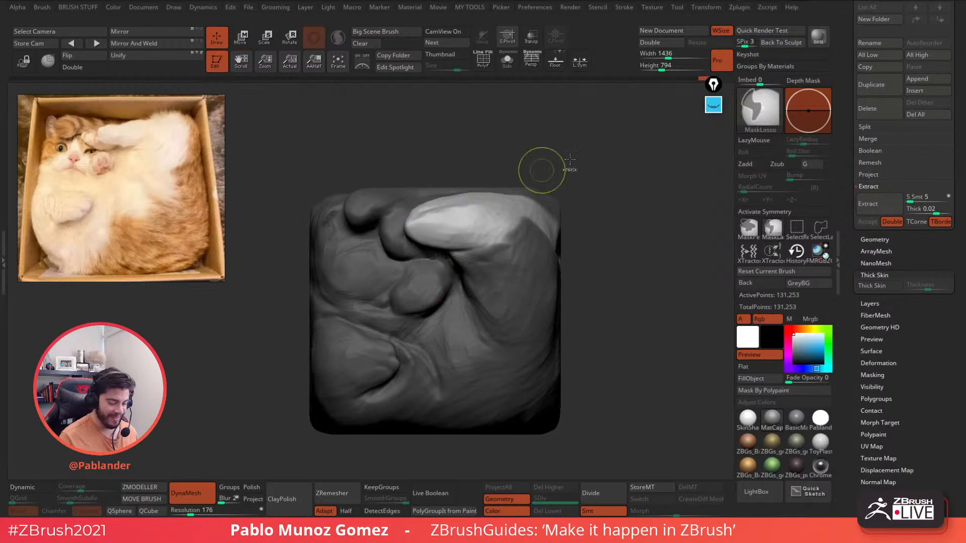
left_click_drag(541, 170, 583, 209, "ctrl")
- With the Clay brush, work the hollow beside the paw and remesh the block
right_click_drag(614, 231, 548, 275)
key("b")
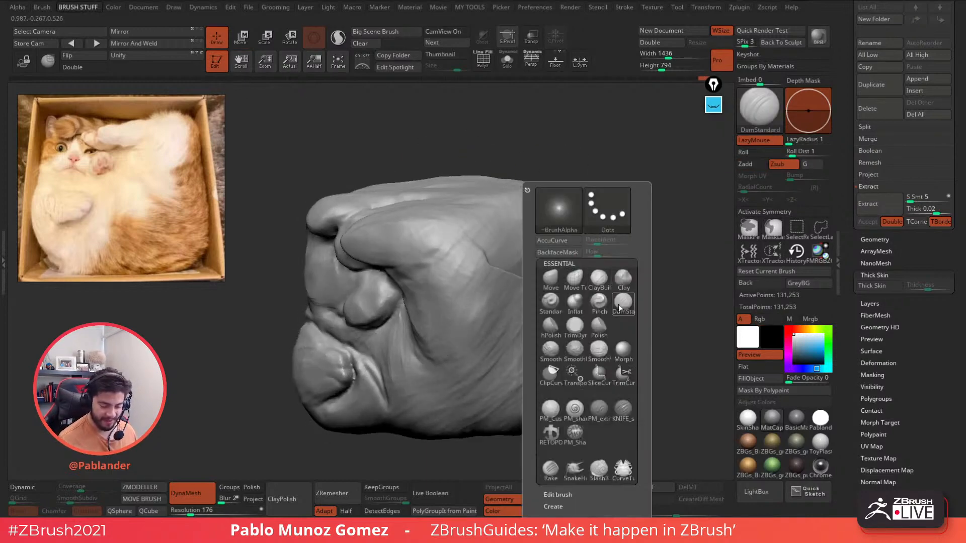
key("c")
key("l")
key("space")
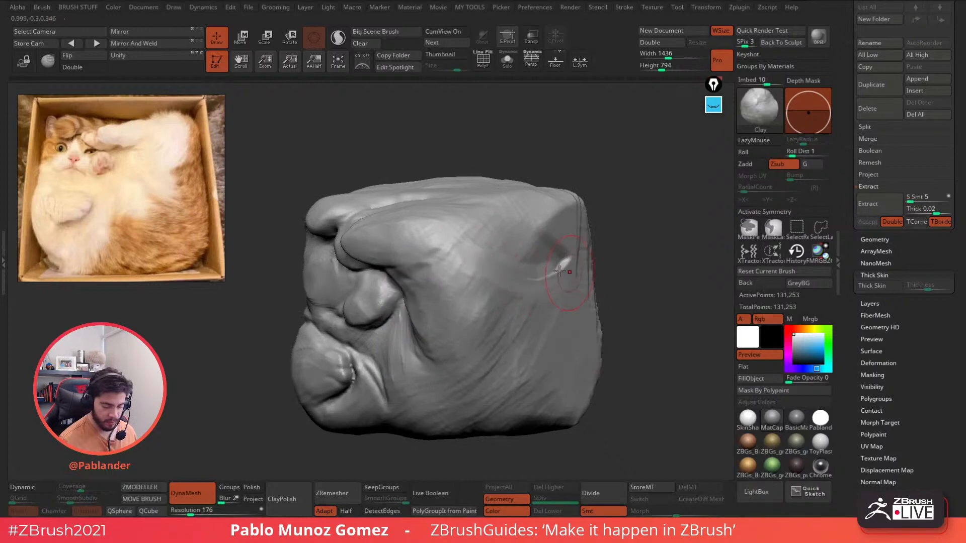
left_click_drag(544, 274, 527, 236, "alt")
mouse_move(617, 209)
left_mouse_down()
mouse_move(647, 249)
mouse_move(625, 216)
mouse_move(614, 230)
left_mouse_up()
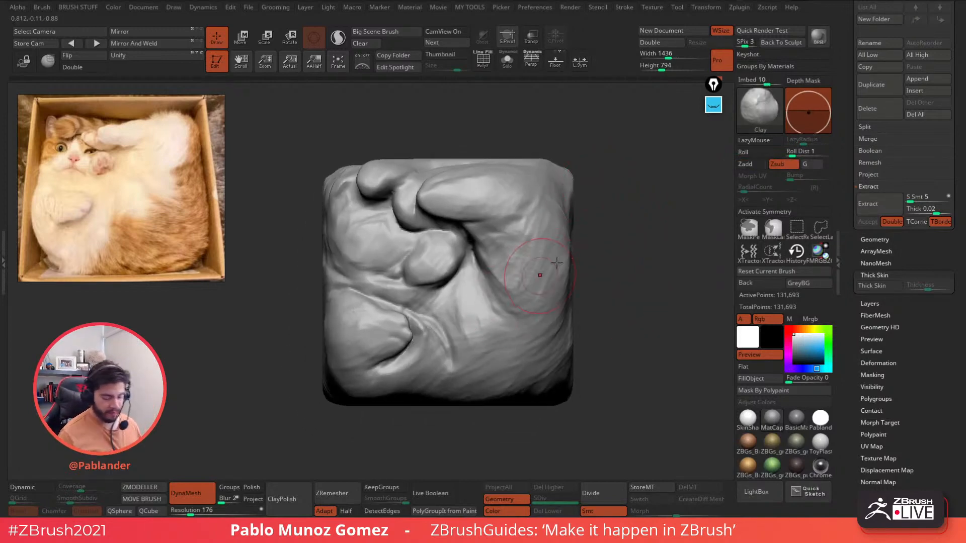
- Switch to ClayBuildup and carve the crease beside the paw
key("b")
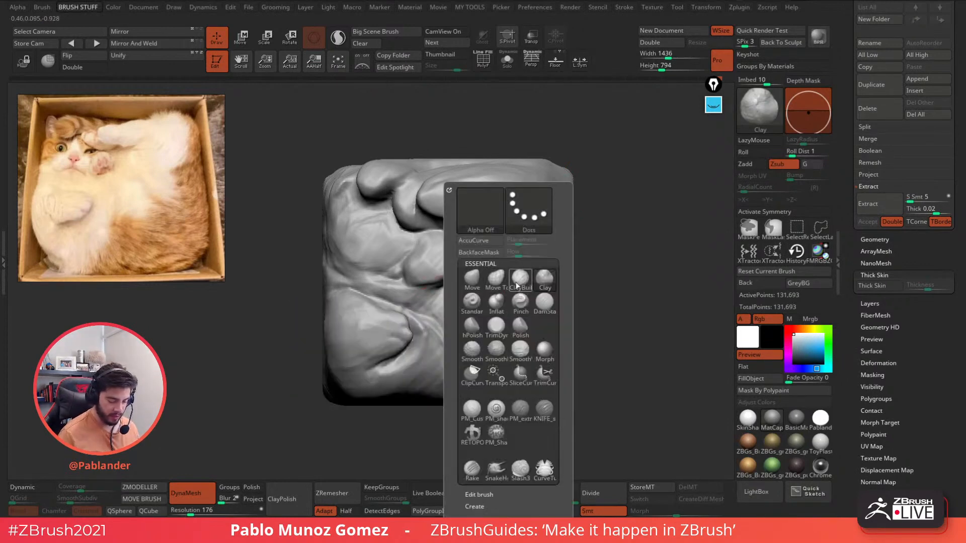
left_click(516, 285)
key("space")
mouse_move(635, 209)
left_mouse_down()
mouse_move(624, 217)
mouse_move(633, 204)
left_mouse_up()
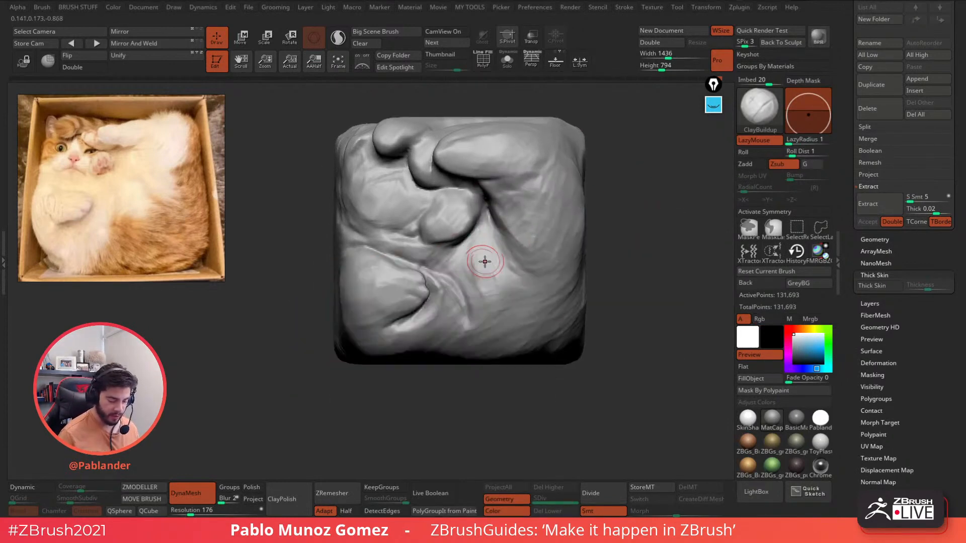
right_click_drag(485, 262, 459, 269)
left_click_drag(432, 274, 450, 311, "alt")
left_click_drag(442, 275, 452, 301, "alt")
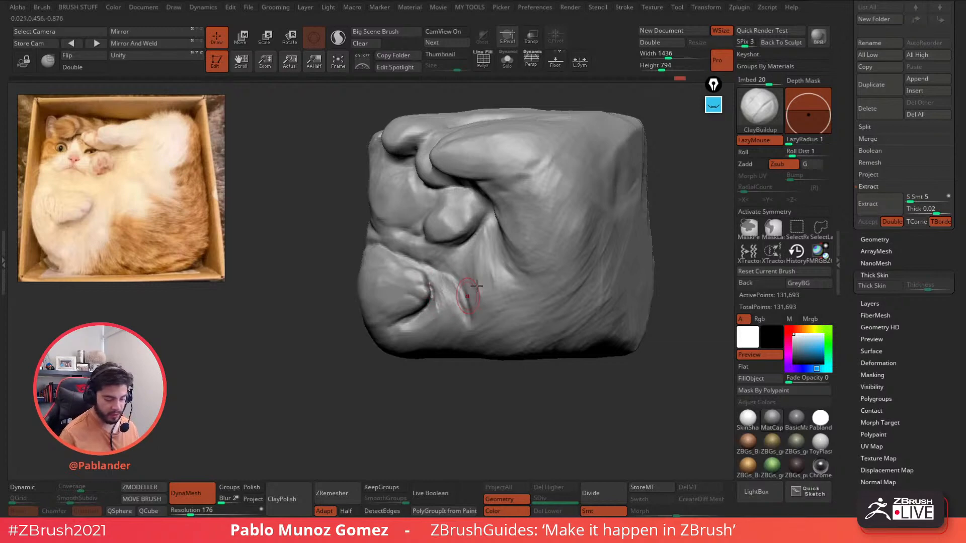
right_click_drag(491, 274, 569, 262, "shift")
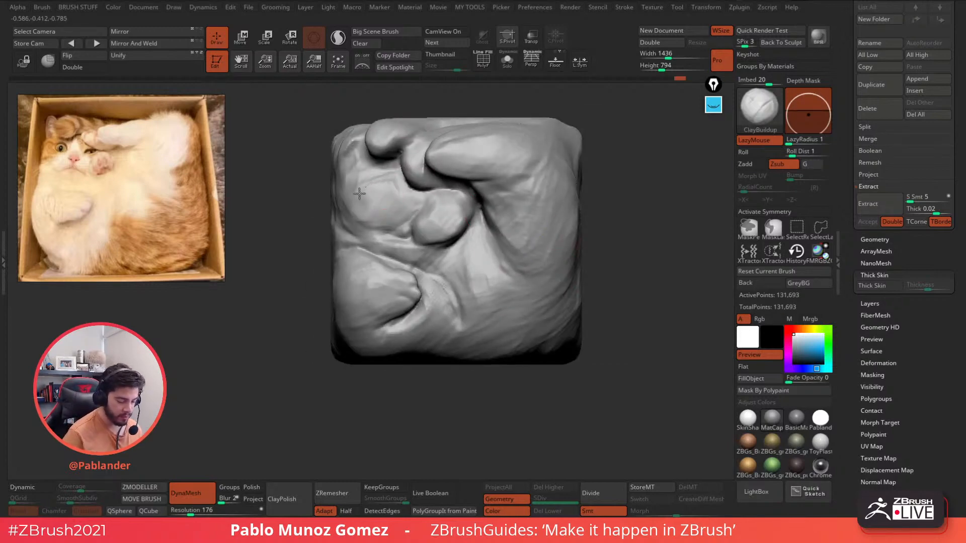
- Return to the Clay brush set to add clay, framing the paw from the left
mouse_move(382, 204)
right_mouse_down()
mouse_move(600, 226)
mouse_move(592, 248)
mouse_move(608, 227)
right_mouse_up()
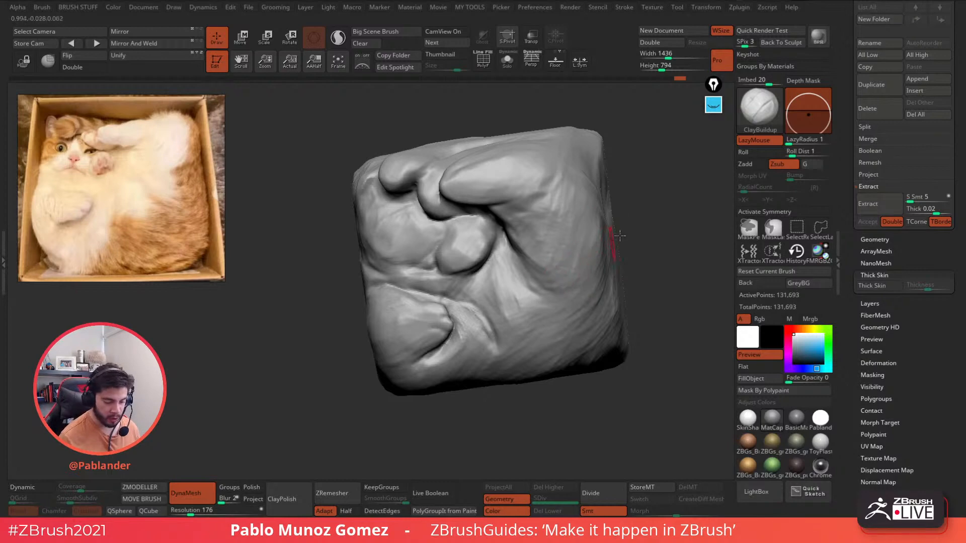
right_click_drag(619, 235, 590, 223)
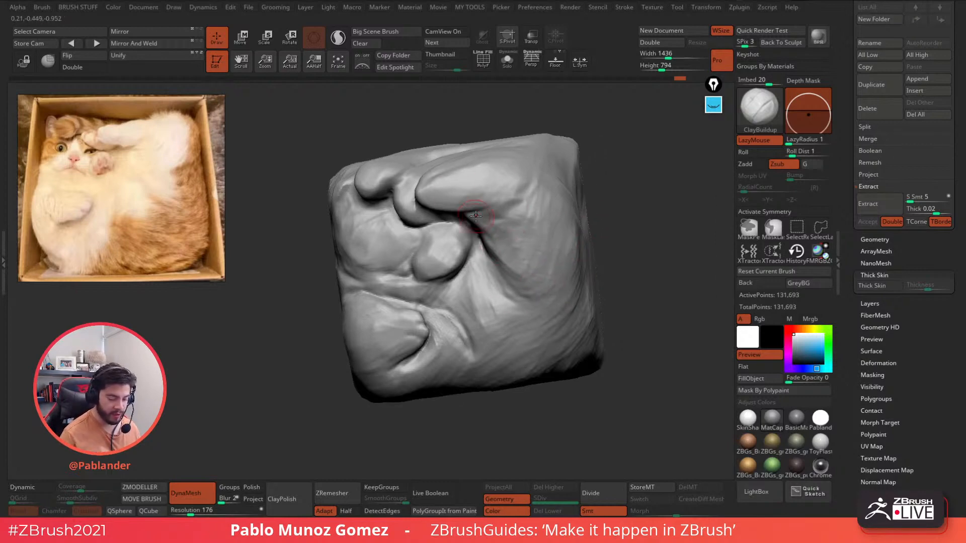
left_click(756, 163)
right_click_drag(471, 240, 482, 253, "ctrl")
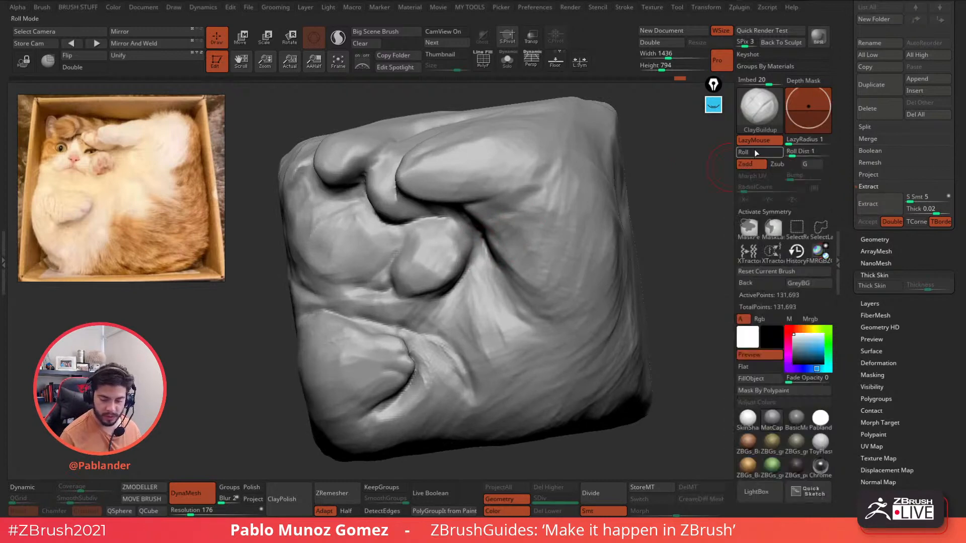
key("b")
key("c")
key("l")
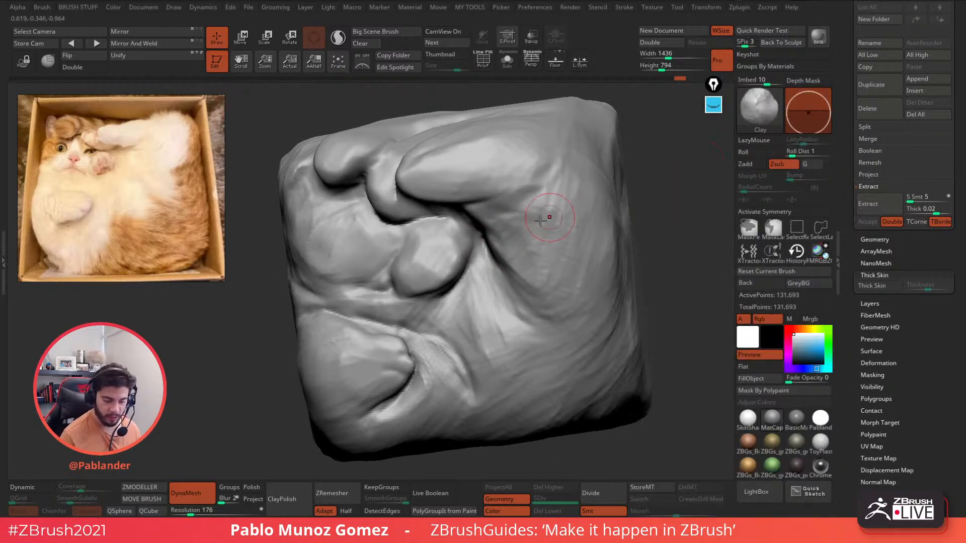
mouse_move(519, 225)
right_mouse_down("alt")
mouse_move(534, 220)
mouse_move(549, 229)
right_mouse_up("alt")
right_click_drag(445, 168, 468, 201)
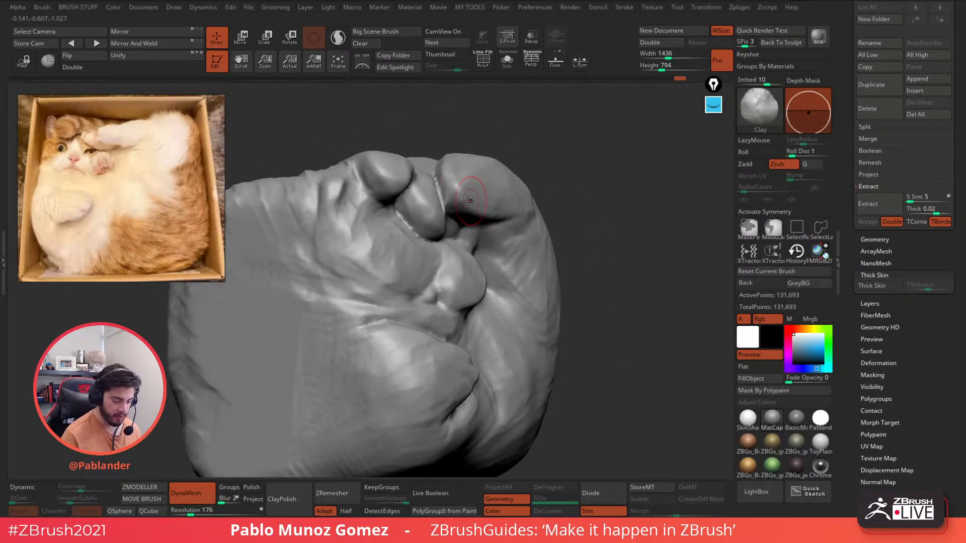
right_click(463, 172)
left_click(749, 165)
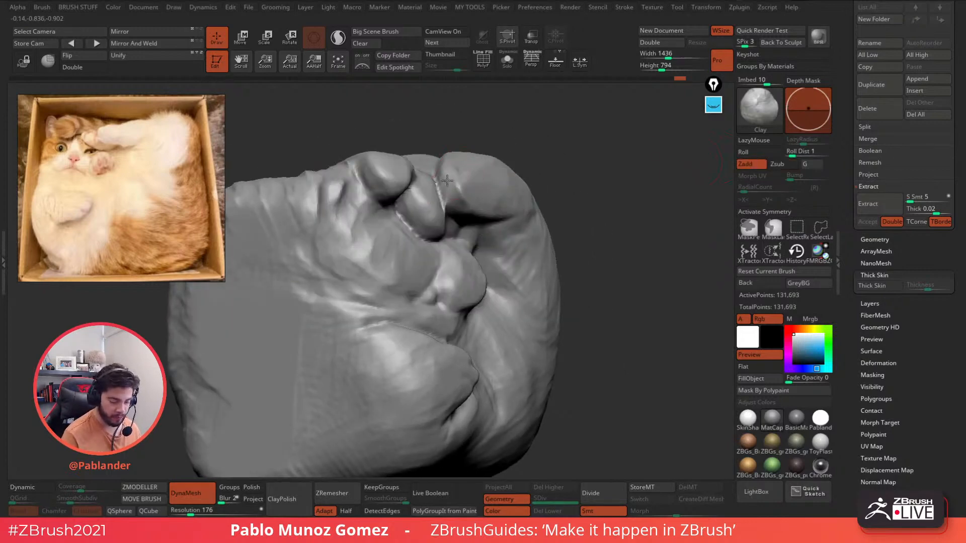
right_click_drag(465, 190, 466, 160)
- Build up the rounded toe form, the right toe pad and the large rounded form
left_click_drag(471, 151, 463, 166)
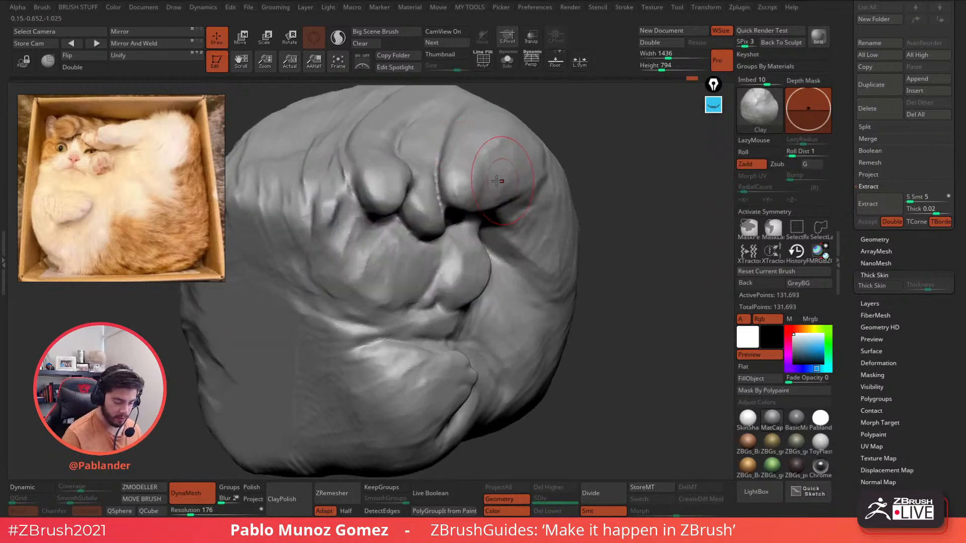
right_click_drag(497, 181, 489, 146)
left_click_drag(468, 202, 453, 195)
right_click_drag(475, 153, 484, 163)
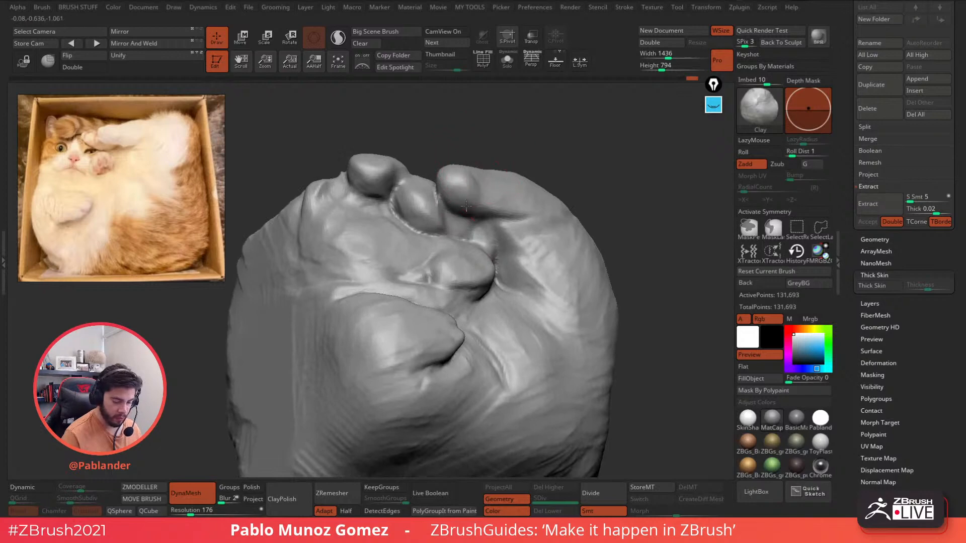
mouse_move(465, 206)
right_mouse_down()
mouse_move(504, 214)
mouse_move(498, 241)
right_mouse_up()
mouse_move(531, 188)
left_mouse_down()
mouse_move(490, 196)
mouse_move(468, 184)
left_mouse_up()
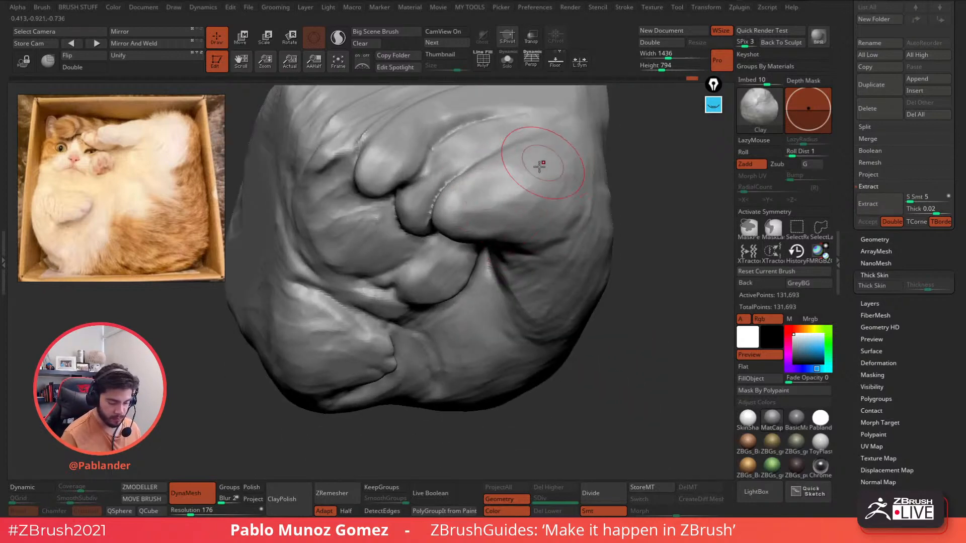
mouse_move(539, 165)
right_mouse_down()
mouse_move(518, 220)
mouse_move(557, 282)
right_mouse_up()
- Build up clay around the small paw bump and push it leftward
key("space")
key("space")
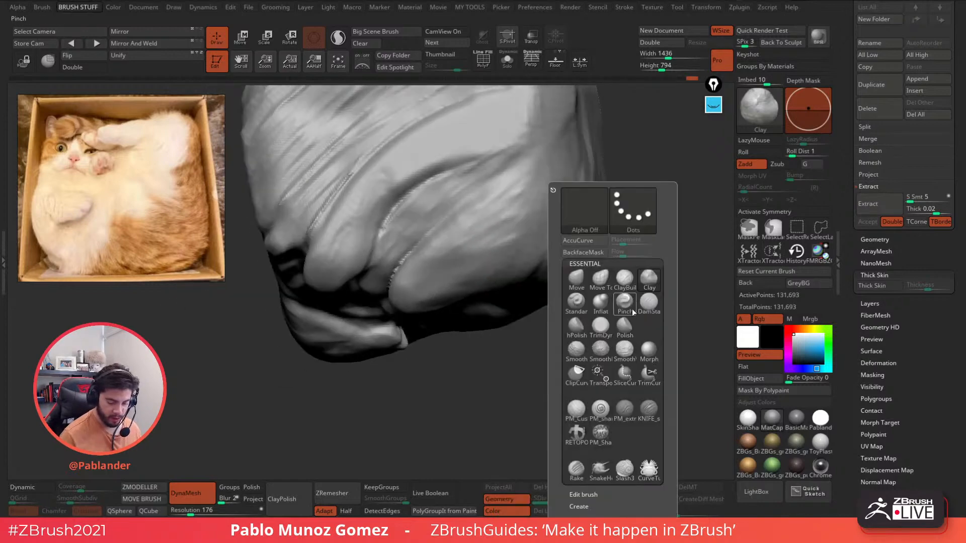
left_click(648, 303)
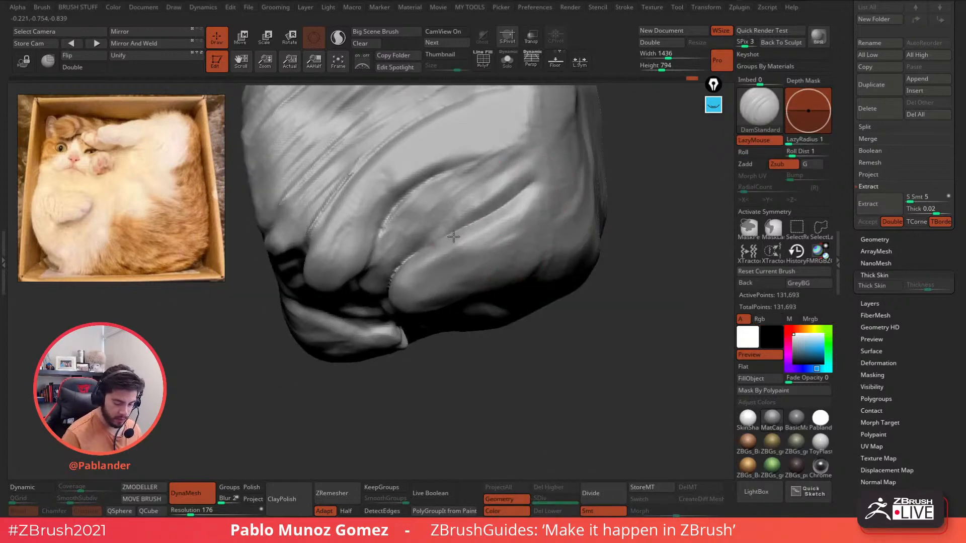
key("space")
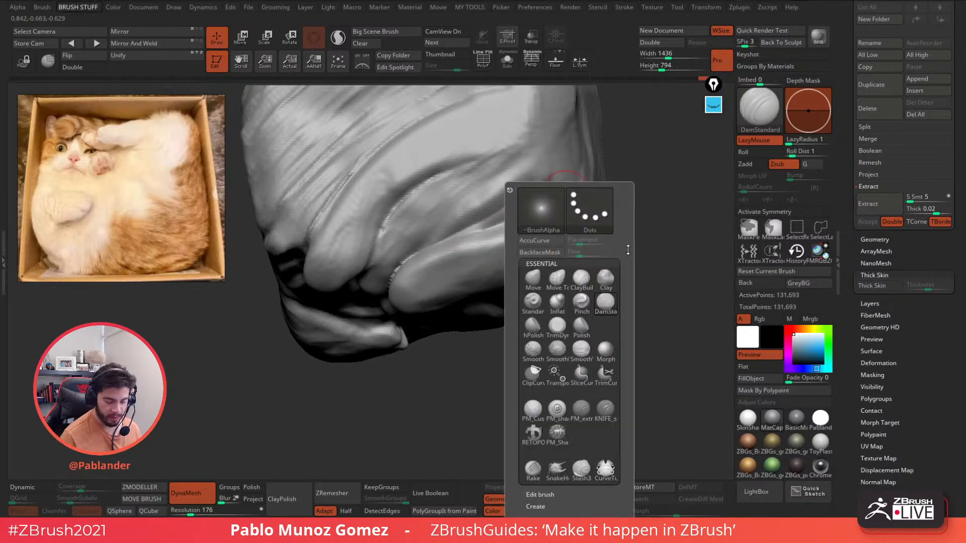
left_click(606, 279)
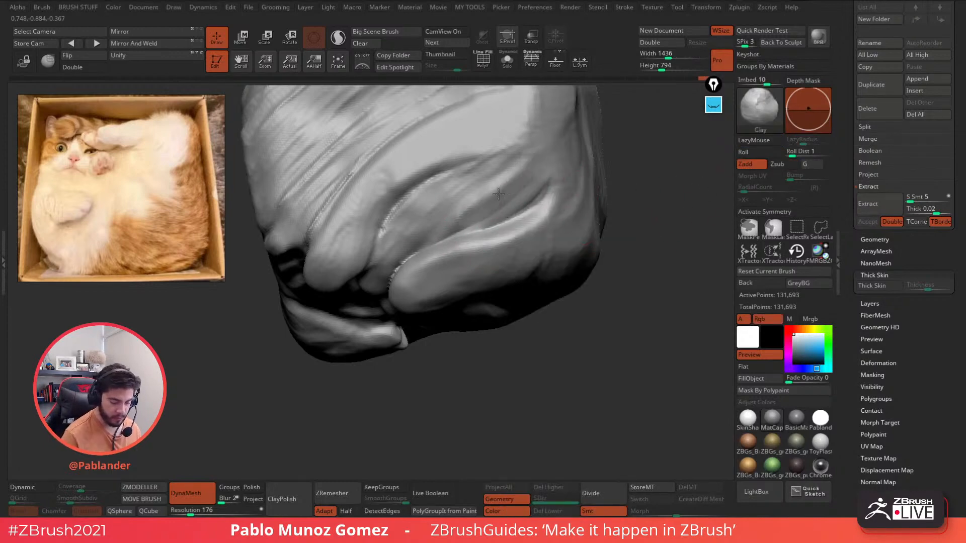
right_click_drag(479, 246, 530, 171)
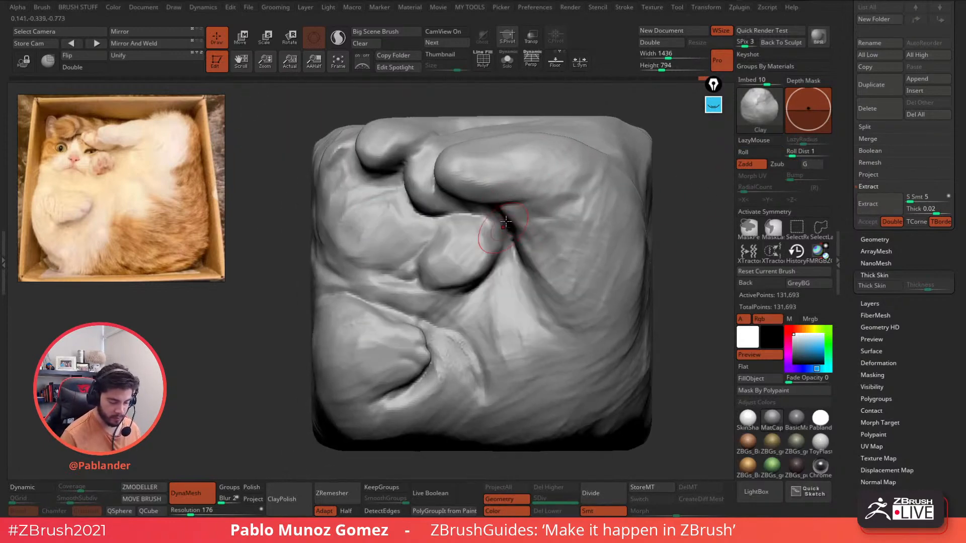
mouse_move(482, 253)
left_mouse_down()
mouse_move(476, 236)
mouse_move(449, 270)
mouse_move(485, 240)
left_mouse_up()
right_click_drag(515, 247, 488, 258)
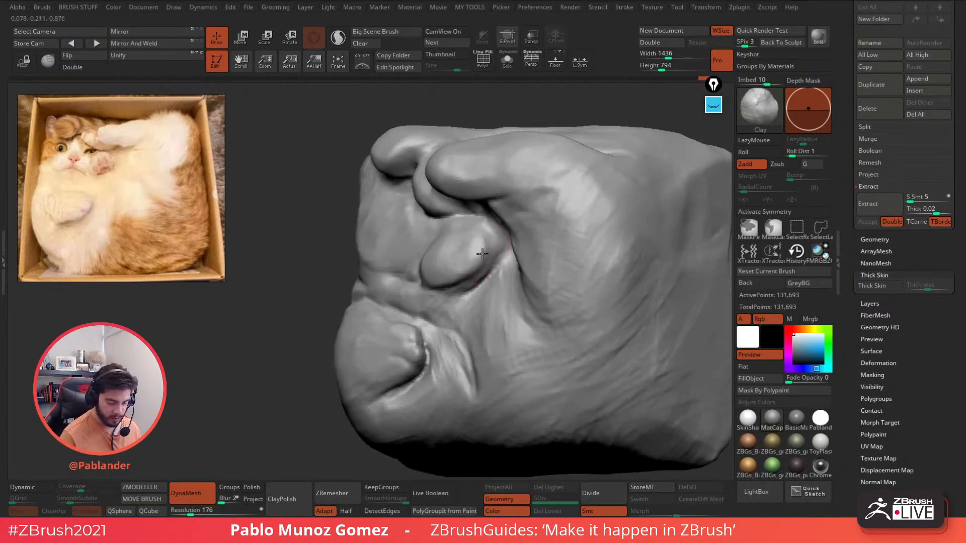
mouse_move(482, 254)
left_mouse_down()
mouse_move(487, 245)
mouse_move(492, 264)
mouse_move(450, 248)
left_mouse_up()
right_click_drag(450, 247, 485, 242)
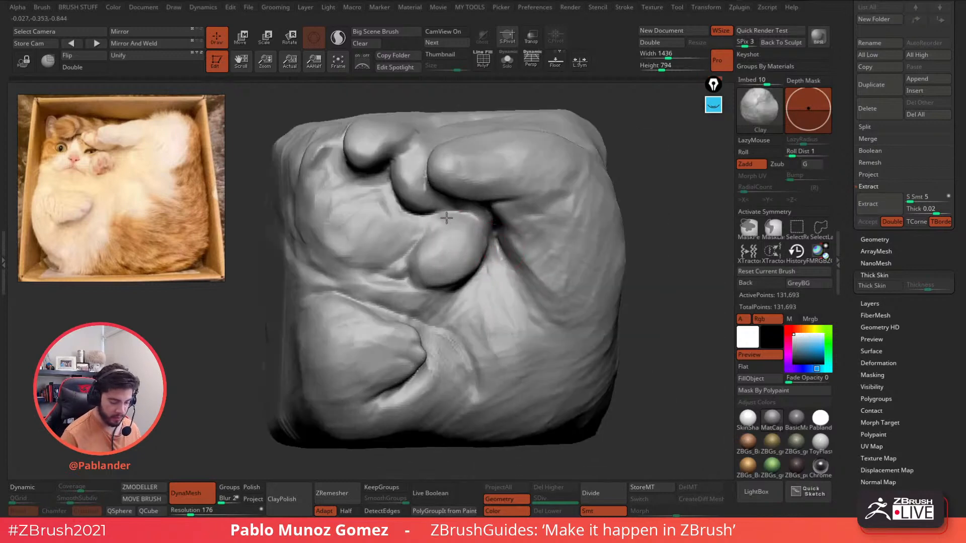
- Fill and soften the creases on the lower-left paw bulge
mouse_move(447, 217)
right_mouse_down()
mouse_move(432, 288)
mouse_move(466, 287)
right_mouse_up()
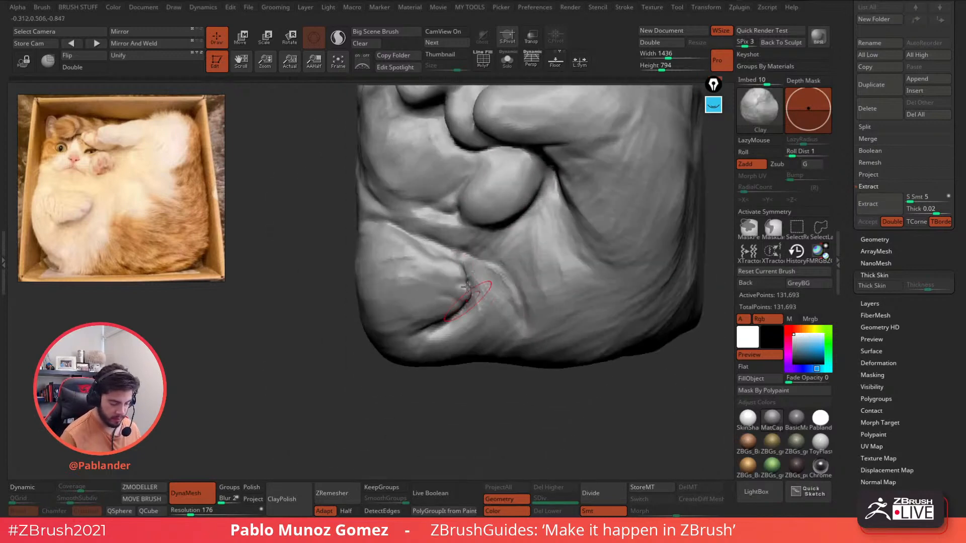
left_click_drag(411, 251, 400, 284)
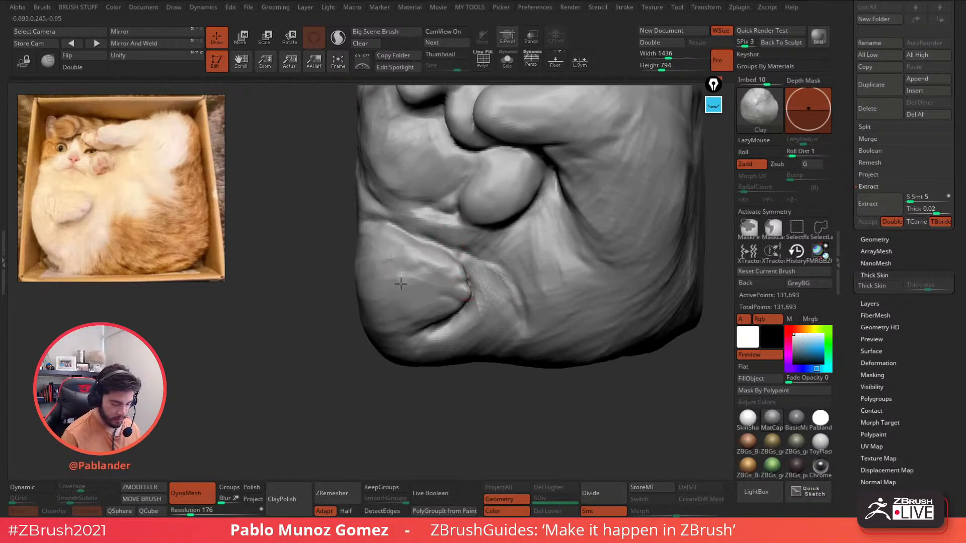
key("b")
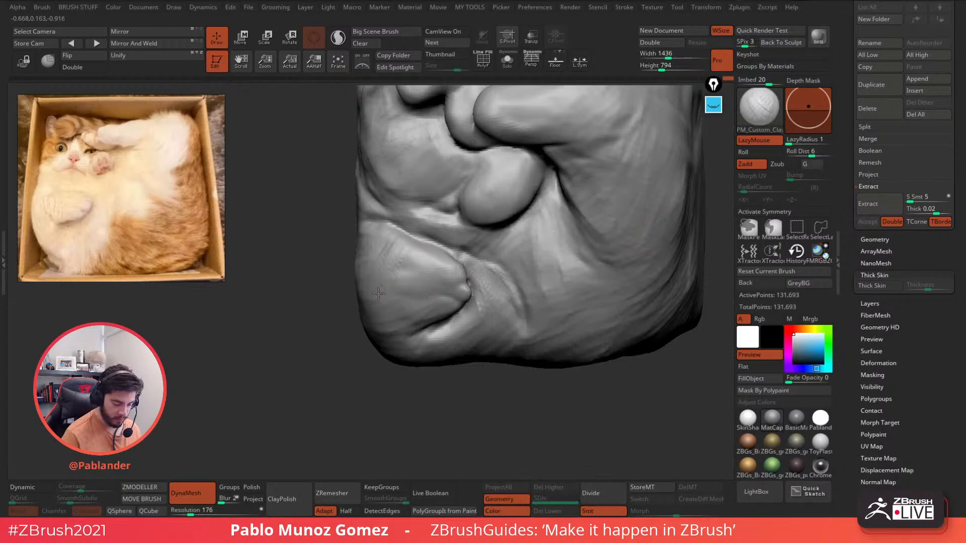
- Carve crease lines into the lower-left paw bulge, adjusting brush size and smoothing between passes
left_click_drag(379, 293, 427, 253)
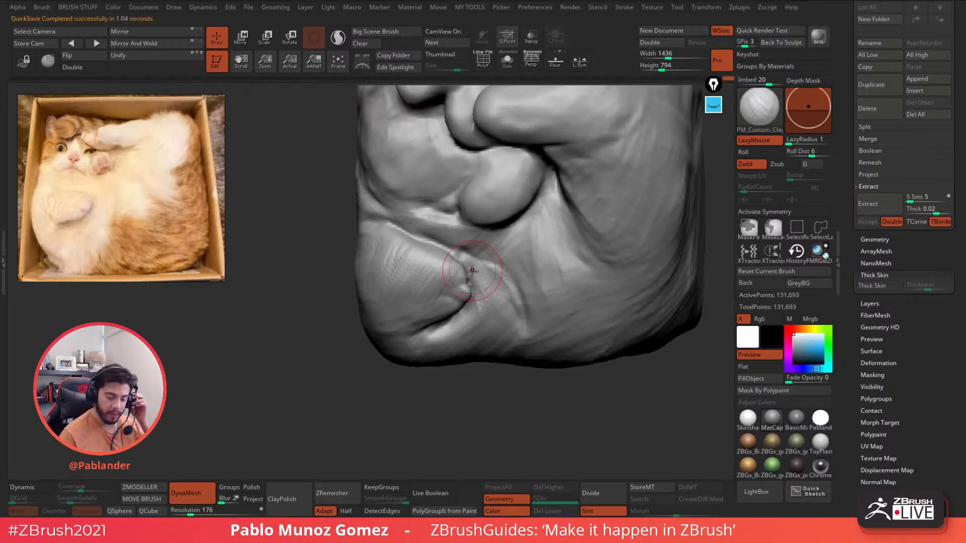
right_click_drag(471, 271, 373, 227)
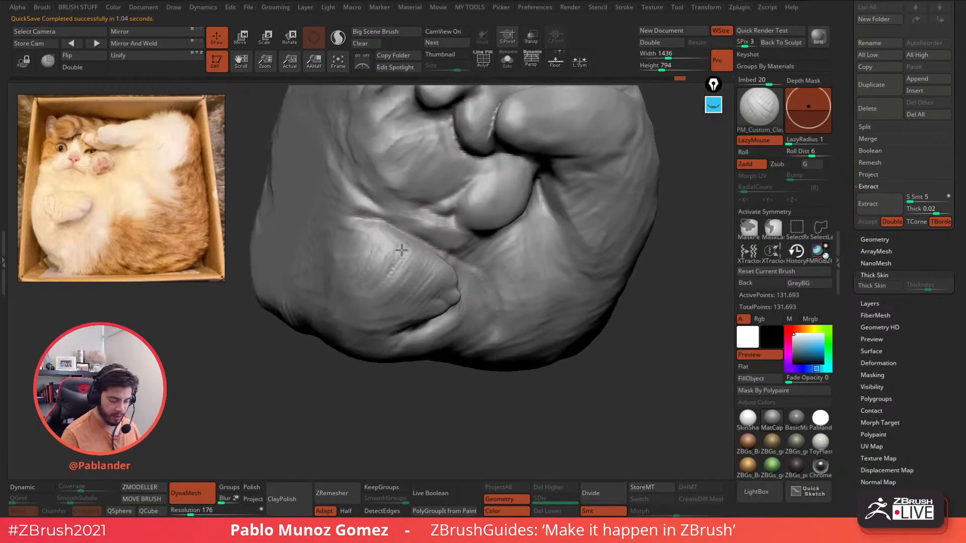
left_click_drag(402, 250, 385, 282)
right_click_drag(523, 254, 490, 246, "shift")
mouse_move(467, 303)
right_mouse_down("alt")
mouse_move(498, 267)
mouse_move(487, 231)
right_mouse_up("alt")
key("s")
left_click_drag(489, 240, 453, 269)
right_click_drag(483, 252, 440, 246)
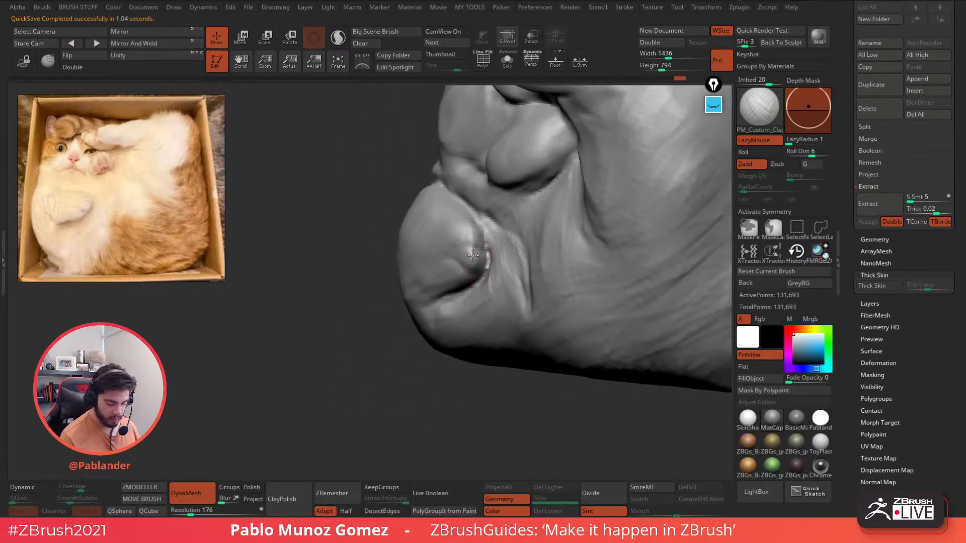
left_click_drag(474, 271, 476, 225, "shift")
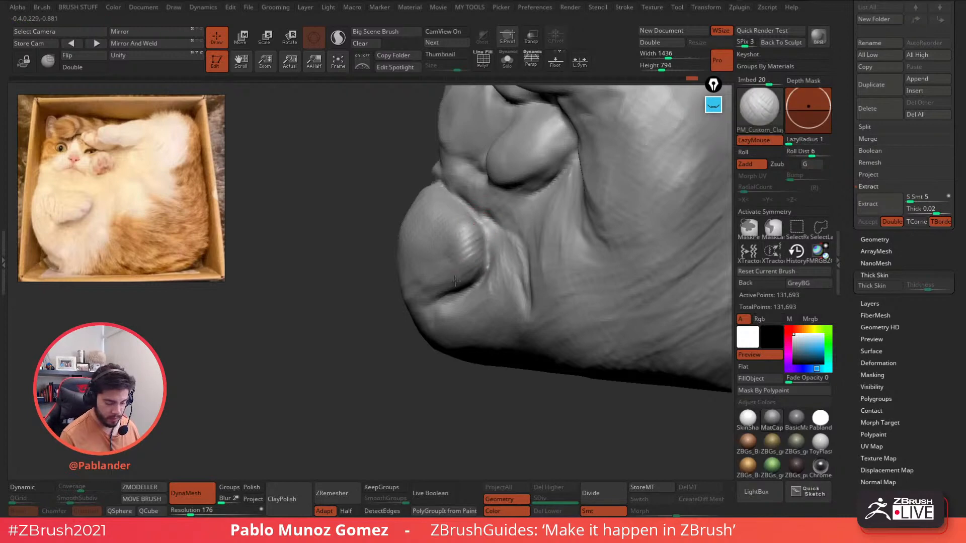
- Deepen and darken the paw crease with repeated strokes
left_click_drag(454, 281, 482, 266)
right_click_drag(489, 269, 491, 248)
mouse_move(485, 249)
left_mouse_down()
mouse_move(456, 284)
mouse_move(407, 296)
left_mouse_up()
right_click_drag(433, 282, 487, 267)
mouse_move(429, 252)
left_mouse_down()
mouse_move(437, 283)
mouse_move(418, 280)
left_mouse_up()
mouse_move(430, 268)
right_mouse_down()
mouse_move(465, 262)
mouse_move(468, 242)
mouse_move(466, 265)
mouse_move(494, 230)
right_mouse_up()
- Orbit around the sculpt's left side to review the paw, then check the quick brush settings
mouse_move(441, 218)
left_mouse_down()
mouse_move(423, 214)
mouse_move(498, 192)
left_mouse_up()
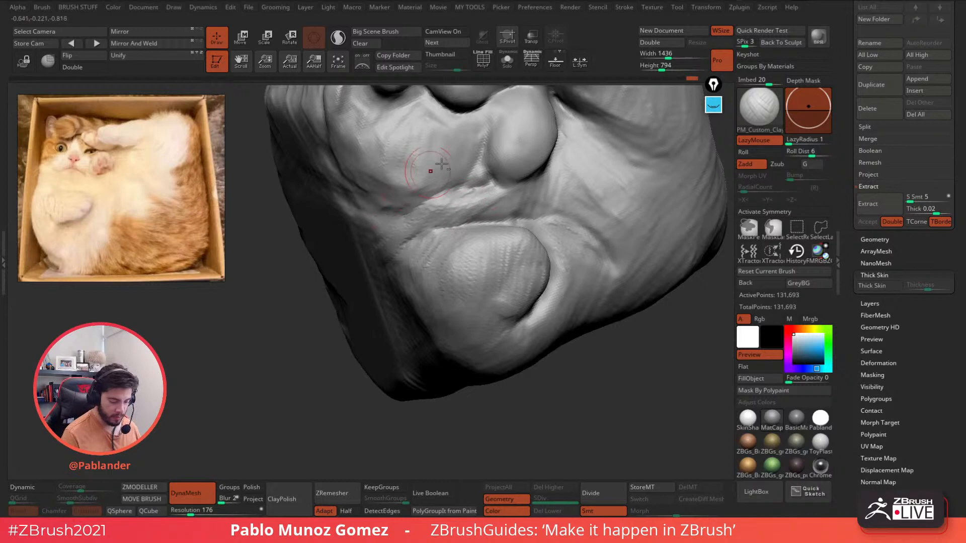
right_click_drag(437, 167, 425, 241)
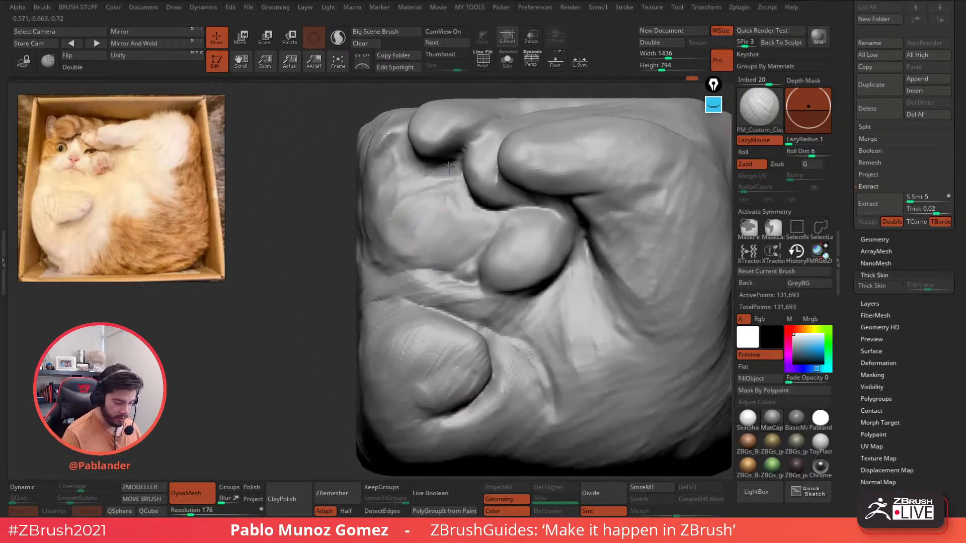
right_click_drag(451, 174, 431, 222, "alt")
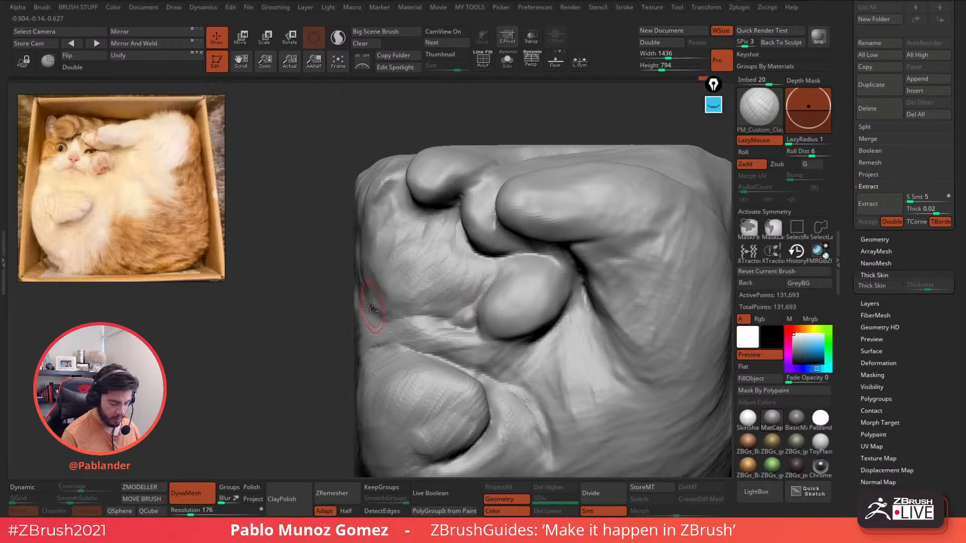
right_click_drag(369, 248, 365, 270)
left_click_drag(347, 254, 378, 233)
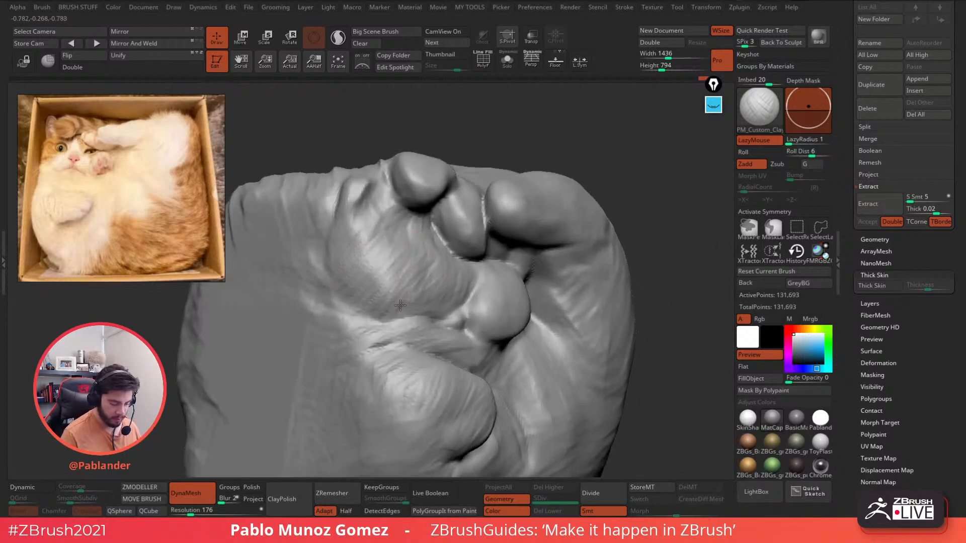
mouse_move(408, 296)
right_mouse_down()
mouse_move(485, 264)
mouse_move(367, 292)
mouse_move(479, 243)
right_mouse_up()
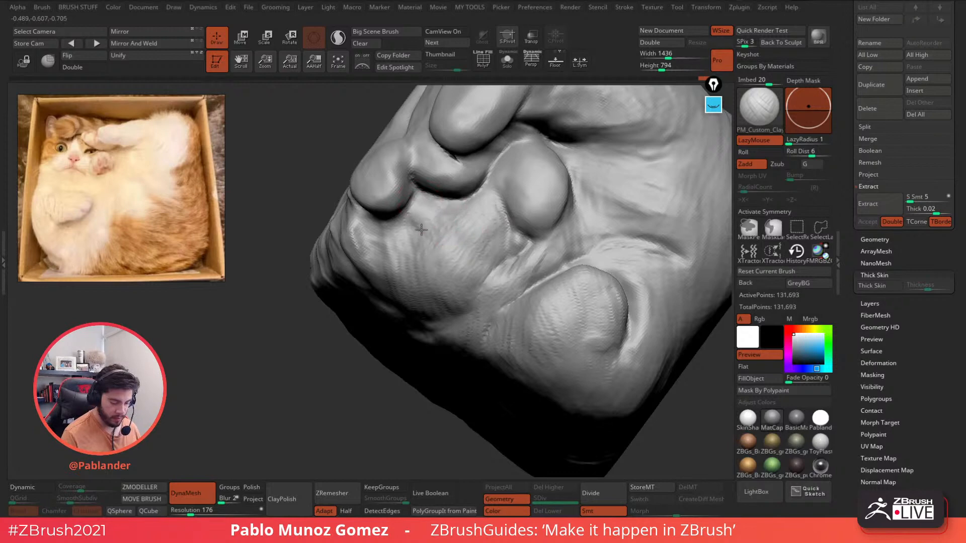
mouse_move(458, 233)
right_mouse_down()
mouse_move(478, 199)
mouse_move(500, 255)
right_mouse_up()
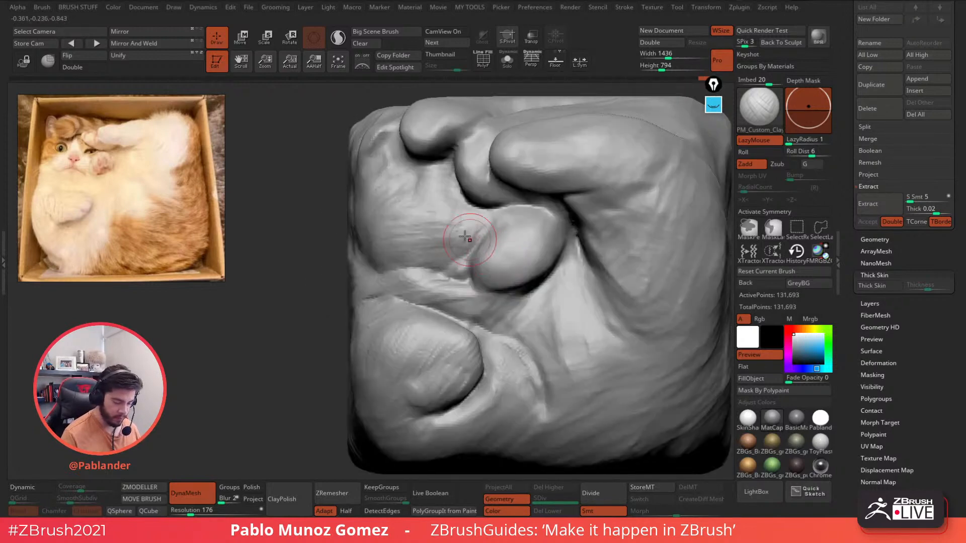
right_click_drag(430, 184, 449, 227, "alt")
key("space")
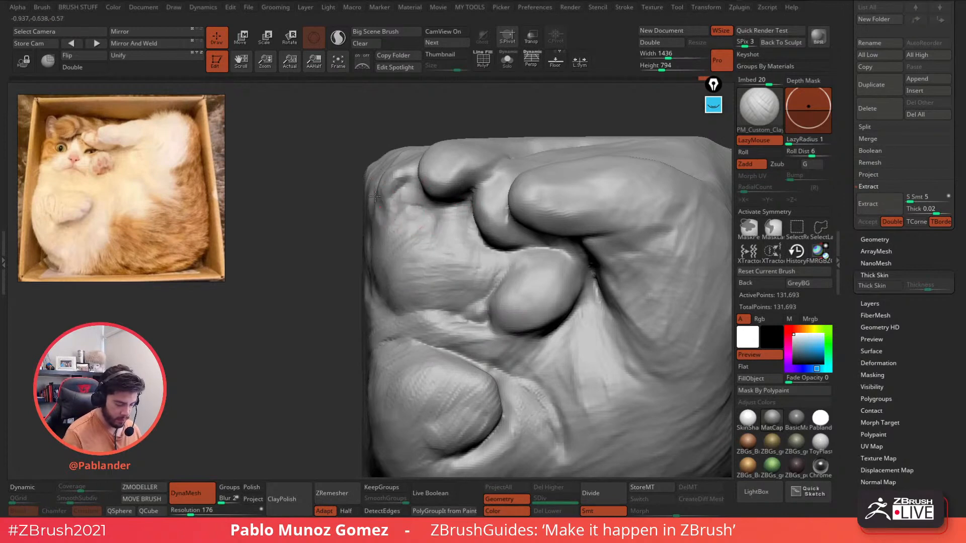
key("space")
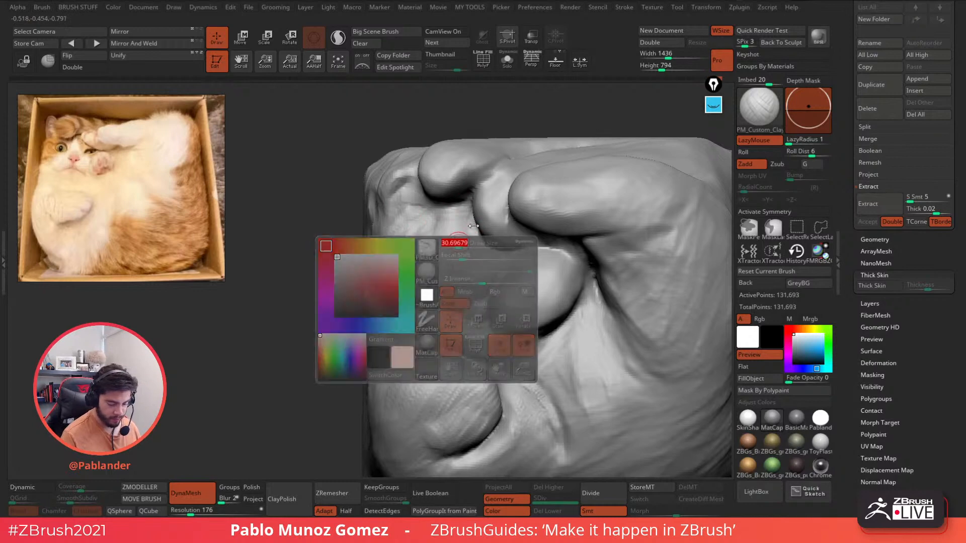
- With DamStandard, carve a crease running up the paw edge
key("b")
left_click(568, 304)
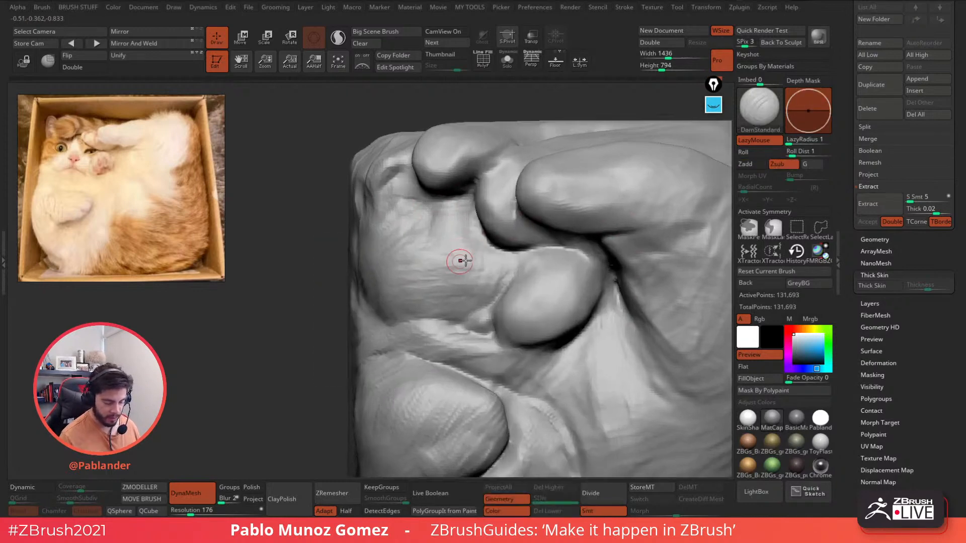
scroll(457, 259, "up", 2)
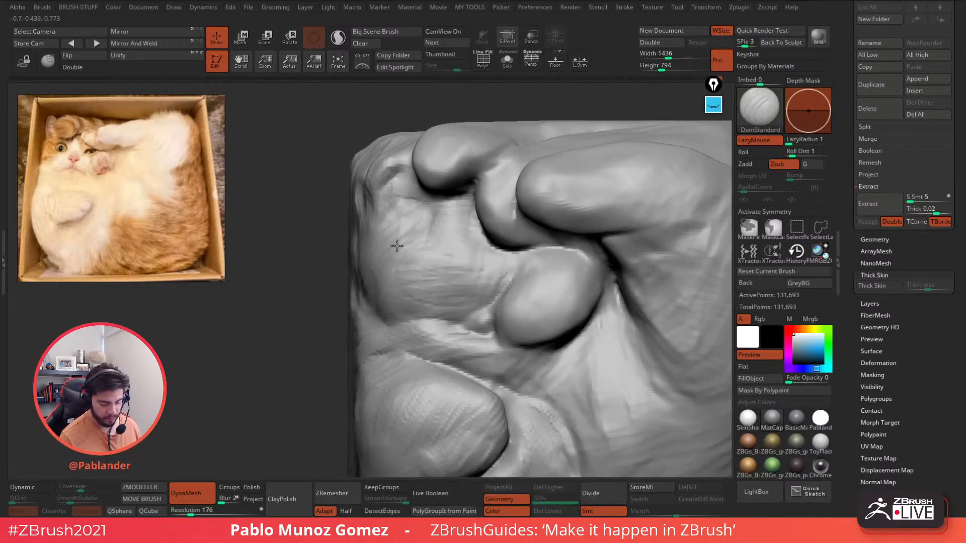
mouse_move(488, 265)
right_mouse_down("alt")
mouse_move(451, 241)
mouse_move(442, 254)
right_mouse_up("alt")
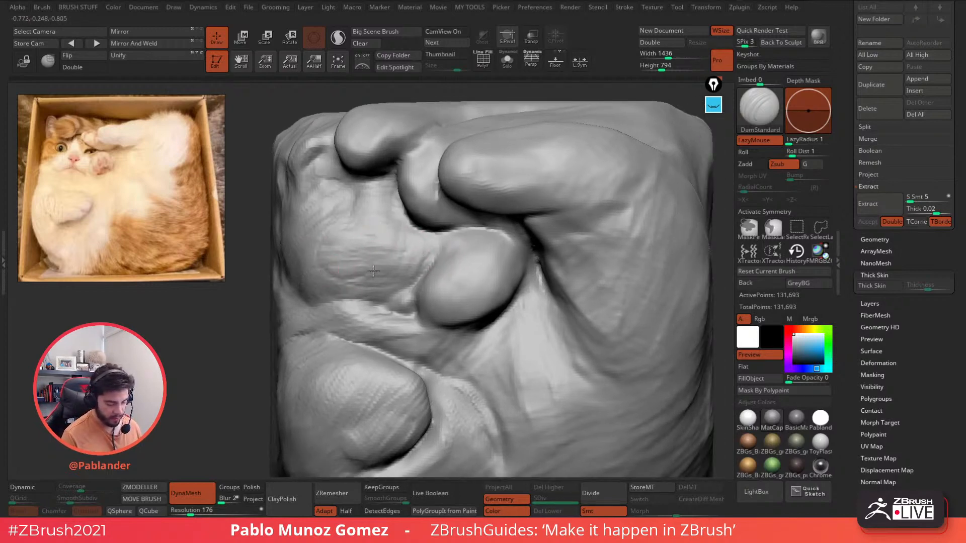
right_click_drag(358, 262, 364, 265)
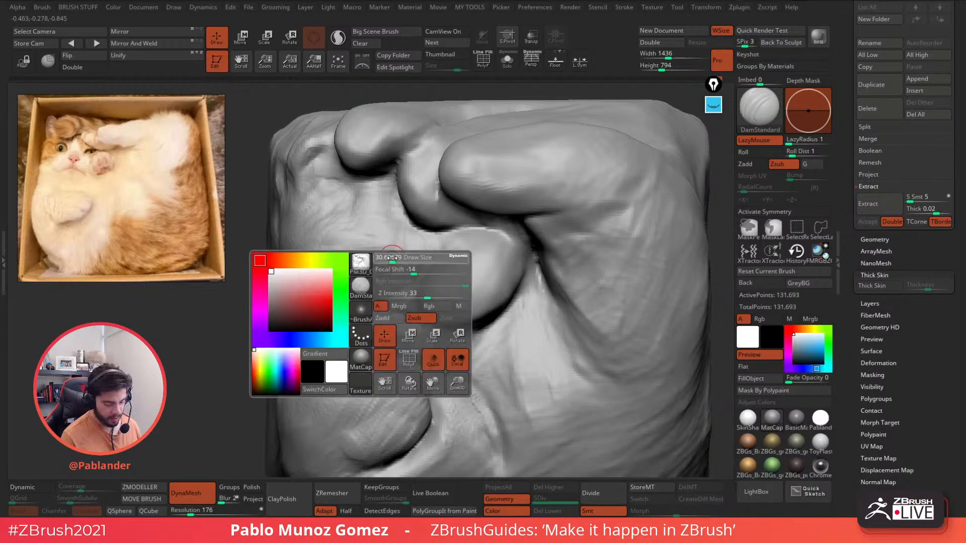
left_click_drag(389, 274, 424, 275)
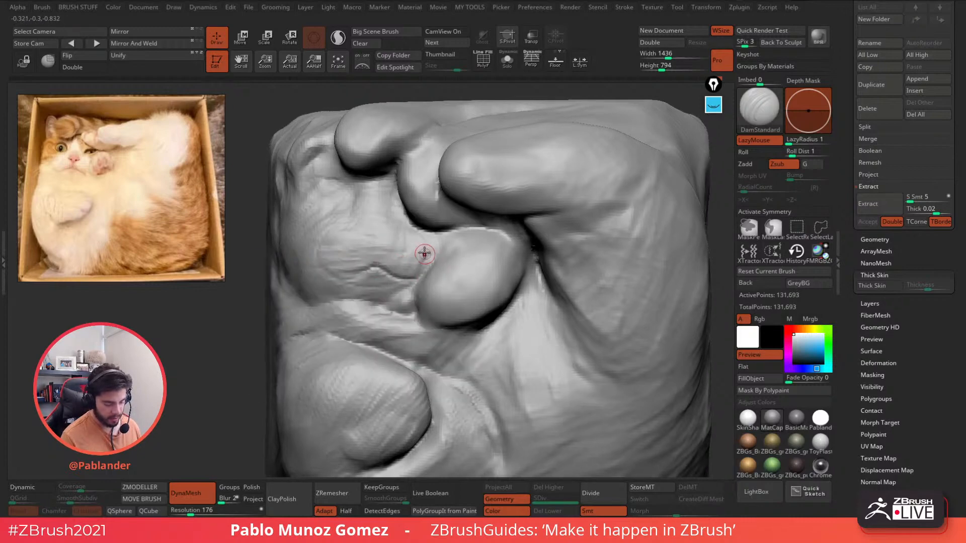
right_click_drag(425, 254, 422, 254)
left_click_drag(422, 277, 432, 237)
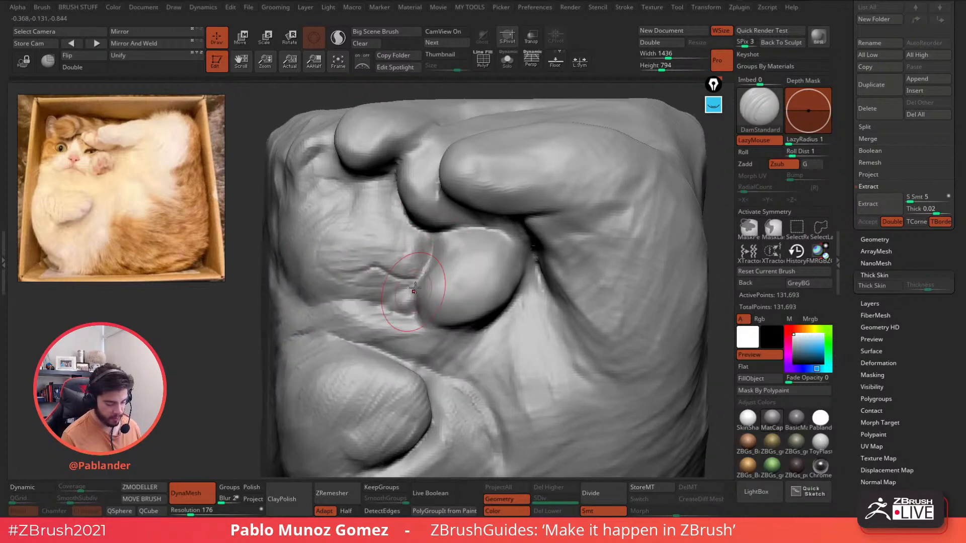
right_click_drag(408, 276, 406, 279)
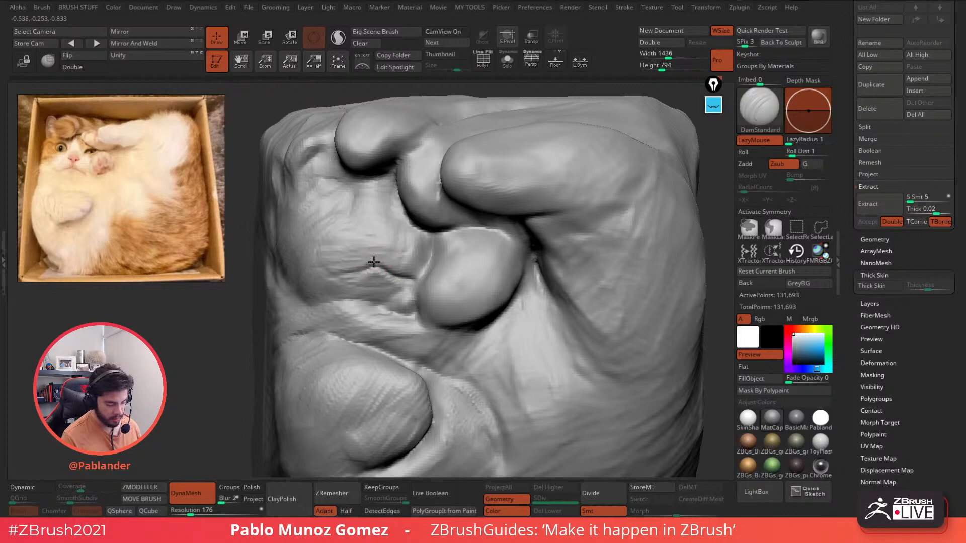
- Carve creases above the mouth, beside the nose bridge and paw, then set DynaMesh resolution to 232
left_click_drag(361, 243, 375, 254)
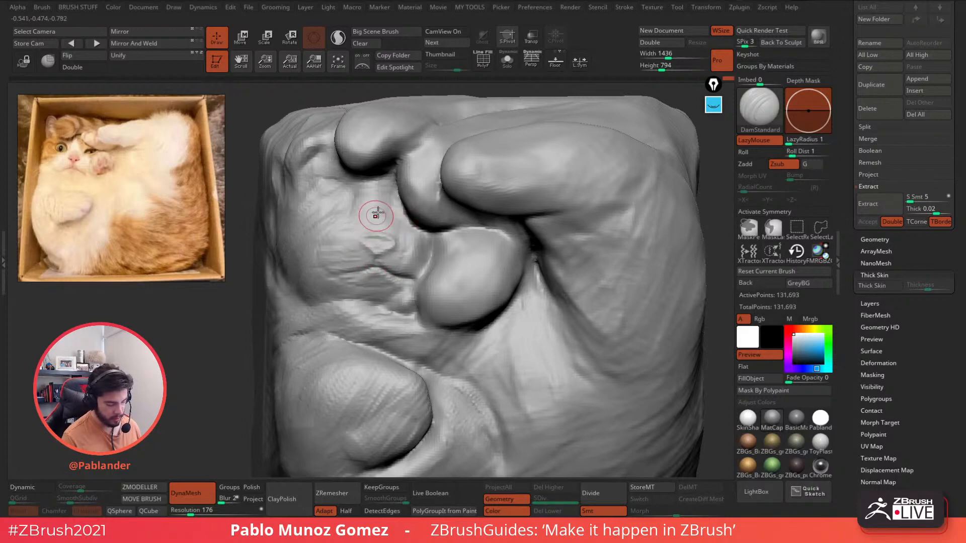
mouse_move(363, 222)
left_mouse_down()
mouse_move(312, 212)
mouse_move(401, 210)
left_mouse_up()
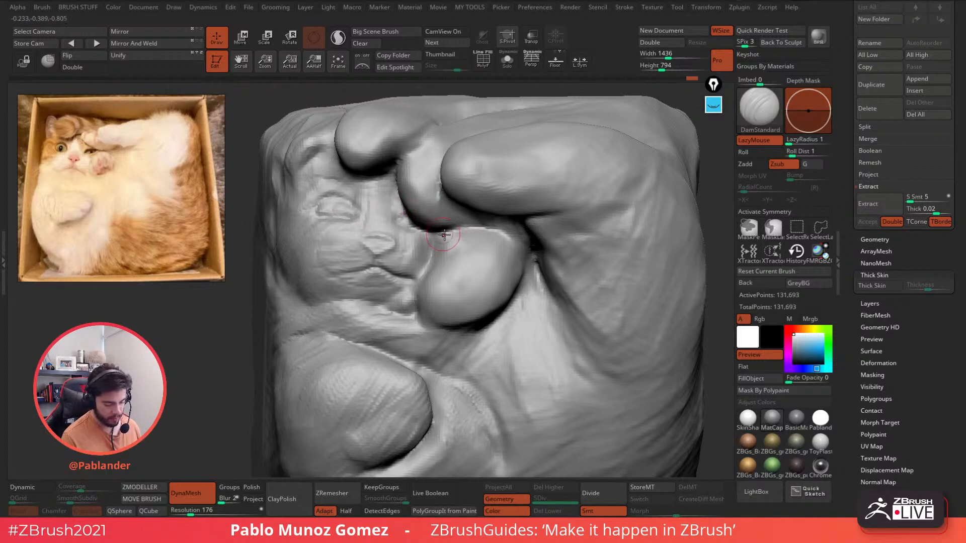
right_click_drag(447, 247, 434, 237, "ctrl")
right_click_drag(579, 234, 568, 202, "alt")
right_click_drag(447, 239, 451, 256, "ctrl")
left_click_drag(444, 197, 438, 206)
left_click(193, 511)
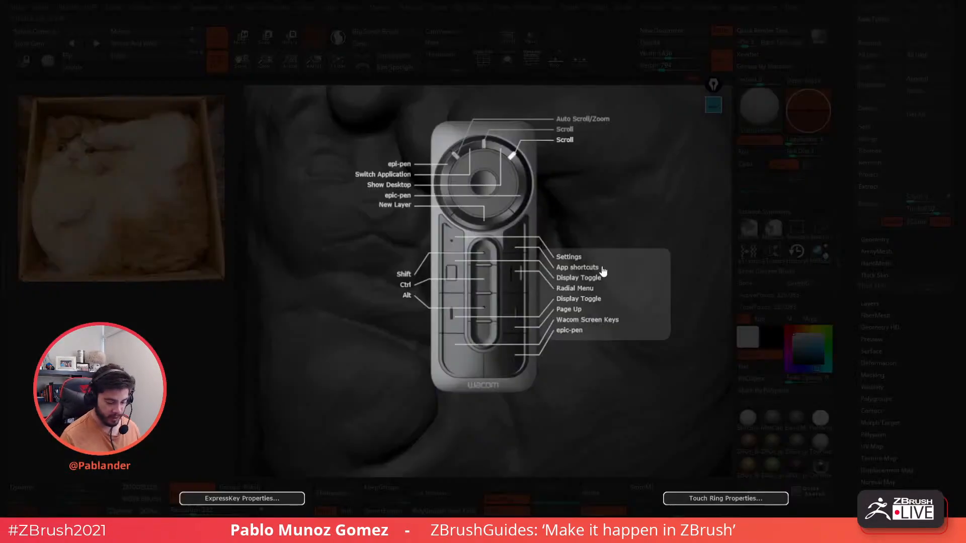
- Switch to PM_Custom_Clay and smooth below the lip and the cheek right of the nose
key("b")
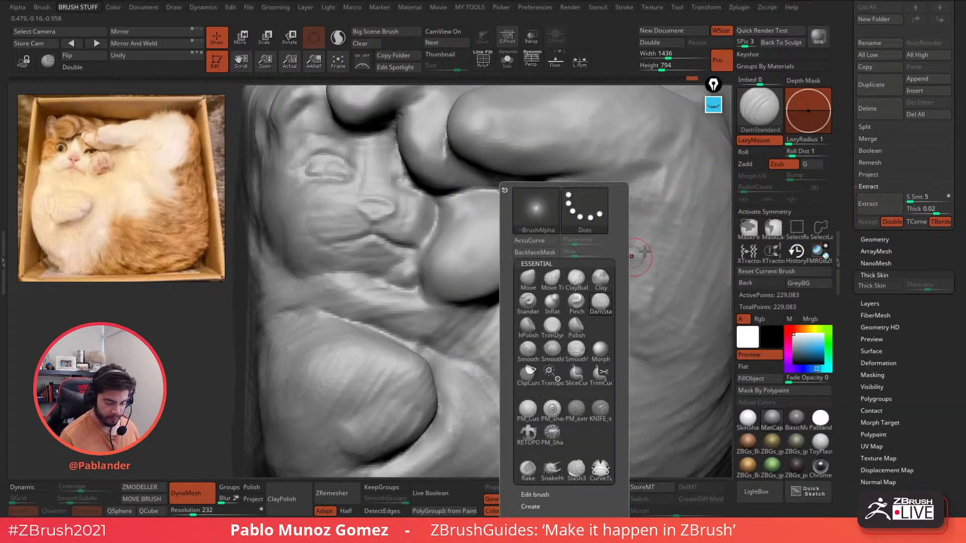
key("b")
left_click(566, 408)
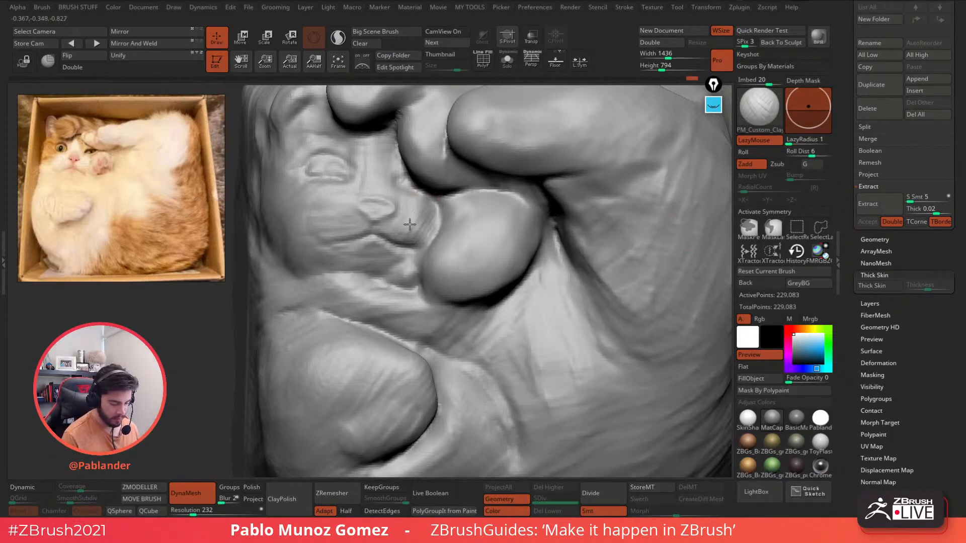
mouse_move(368, 260)
left_mouse_down()
mouse_move(383, 260)
mouse_move(372, 273)
mouse_move(312, 224)
mouse_move(339, 236)
mouse_move(345, 205)
mouse_move(319, 215)
left_mouse_up()
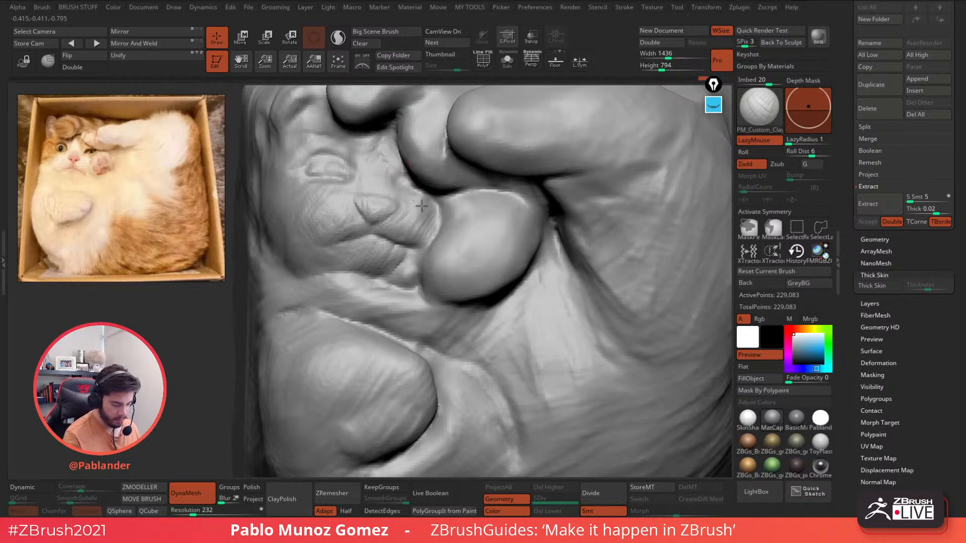
mouse_move(414, 211)
left_mouse_down()
mouse_move(432, 217)
mouse_move(408, 203)
mouse_move(428, 229)
mouse_move(435, 209)
left_mouse_up()
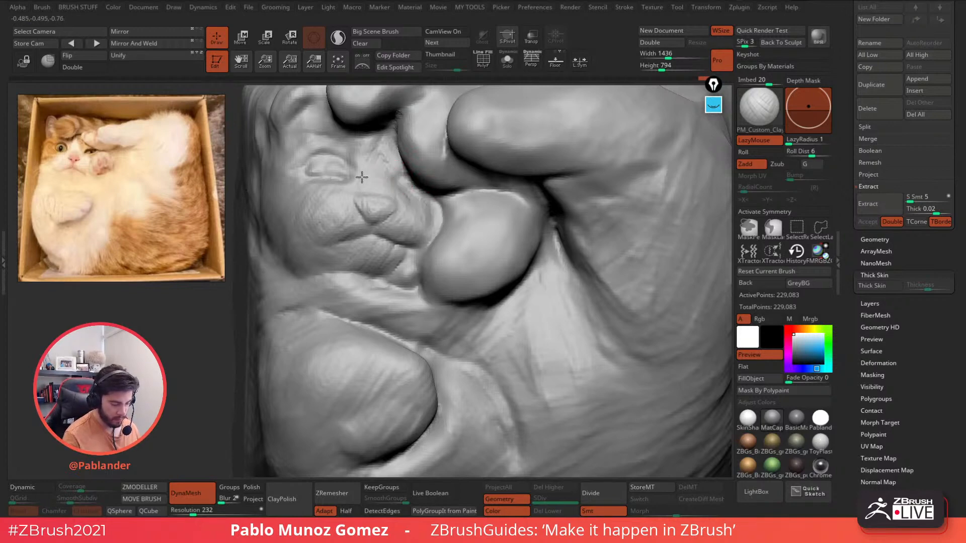
- Add small clay dabs between eye and nose, above the nose, and in the left eye area
left_click_drag(361, 162, 357, 178)
right_click_drag(369, 175, 441, 232)
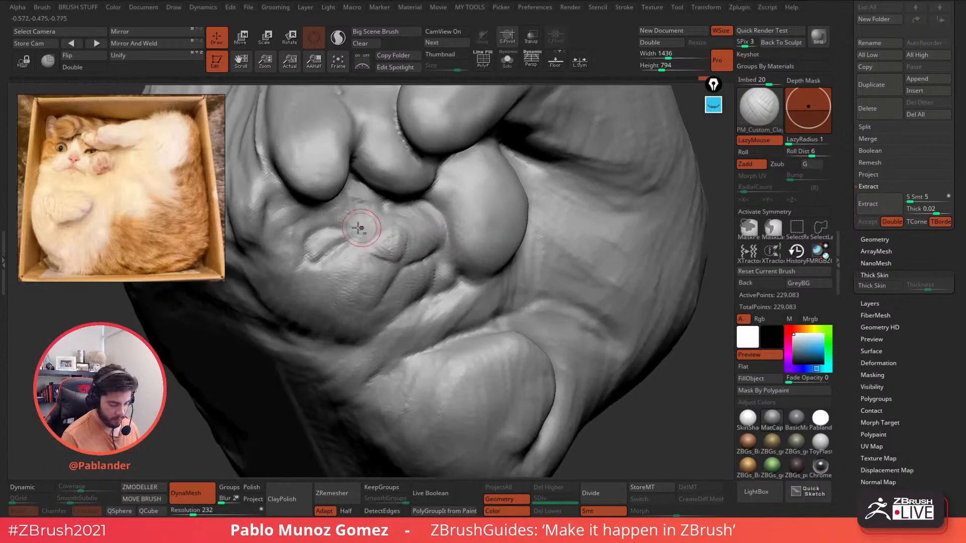
mouse_move(364, 203)
left_mouse_down()
mouse_move(352, 204)
mouse_move(367, 215)
left_mouse_up()
right_click_drag(388, 221, 455, 200, "alt")
mouse_move(412, 230)
left_mouse_down()
mouse_move(384, 220)
mouse_move(394, 222)
left_mouse_up()
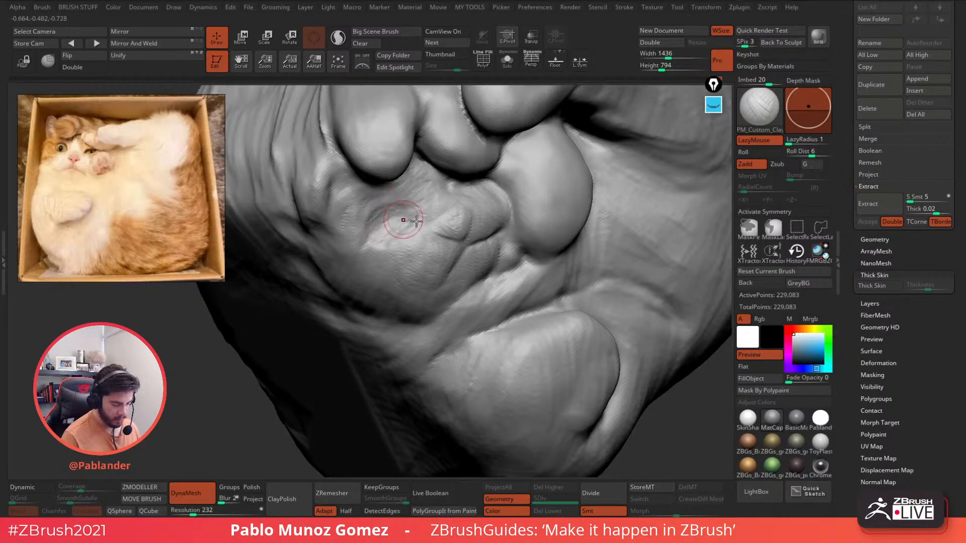
mouse_move(472, 284)
right_mouse_down("ctrl")
mouse_move(458, 218)
mouse_move(473, 276)
mouse_move(535, 317)
mouse_move(481, 250)
mouse_move(334, 248)
right_mouse_up("ctrl")
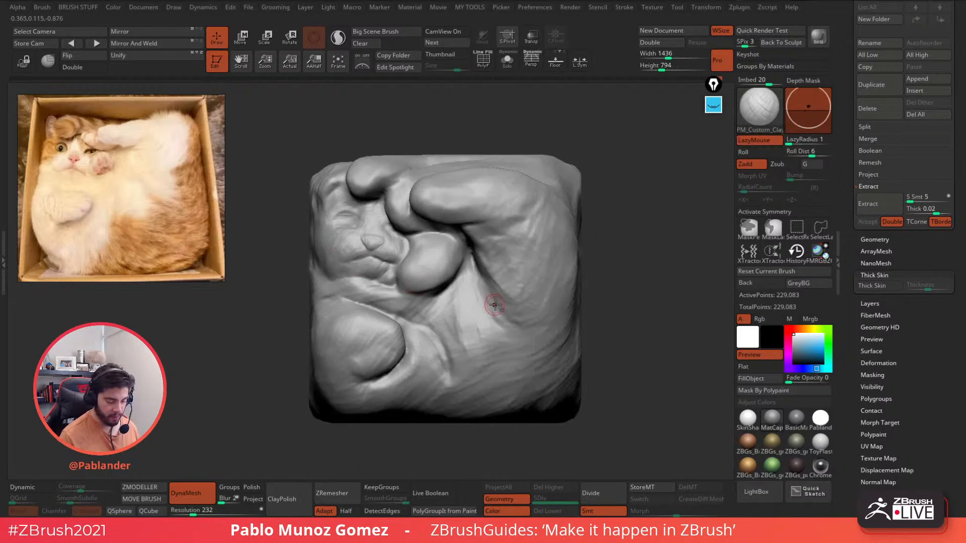
- Switch to the Move brush and nudge the upper paw from a front view
key("b")
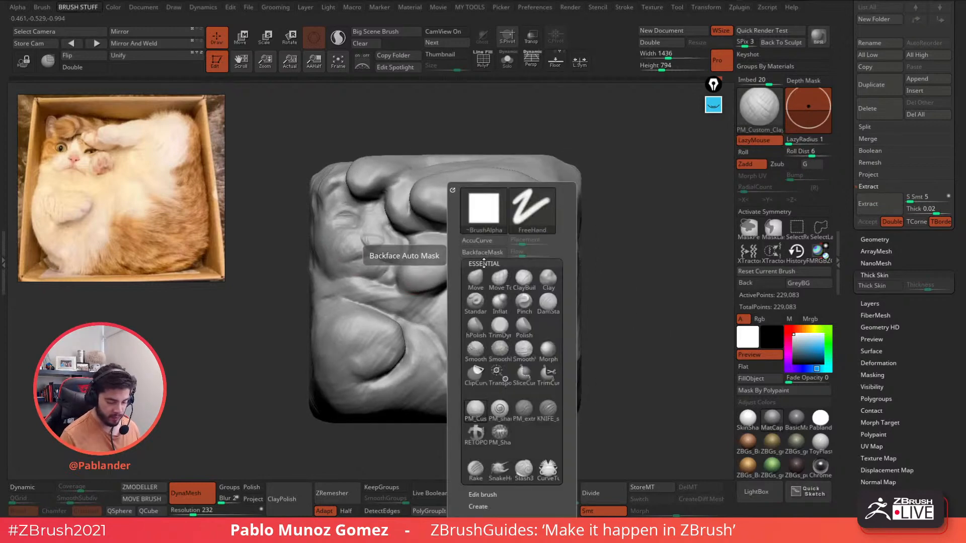
key("m")
key("v")
mouse_move(535, 199)
right_mouse_down()
mouse_move(519, 209)
mouse_move(559, 198)
right_mouse_up()
right_click(558, 197)
right_click_drag(620, 191, 597, 201, "shift")
right_click(446, 221)
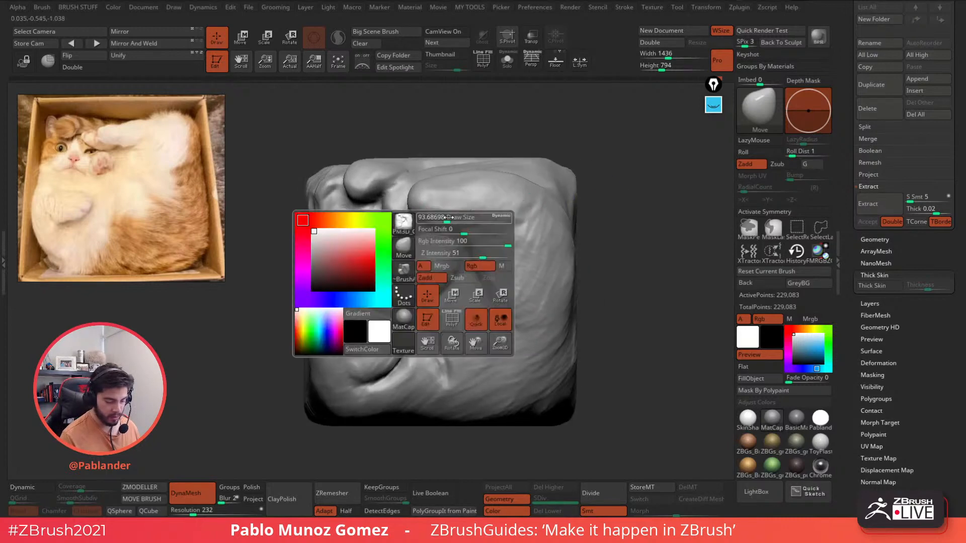
right_click_drag(439, 218, 435, 215)
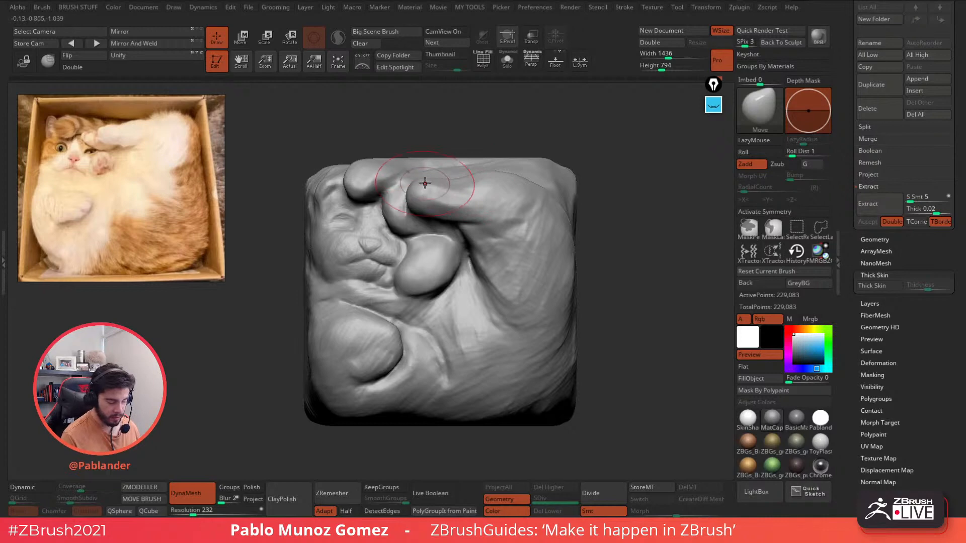
- Smooth out the small bumps on the upper paw surface, adjusting the brush size
key("shift")
mouse_move(376, 169)
left_mouse_down("shift")
mouse_move(368, 174)
mouse_move(378, 166)
left_mouse_up("shift")
right_click_drag(418, 154, 442, 153)
right_click_drag(516, 128, 529, 135, "shift")
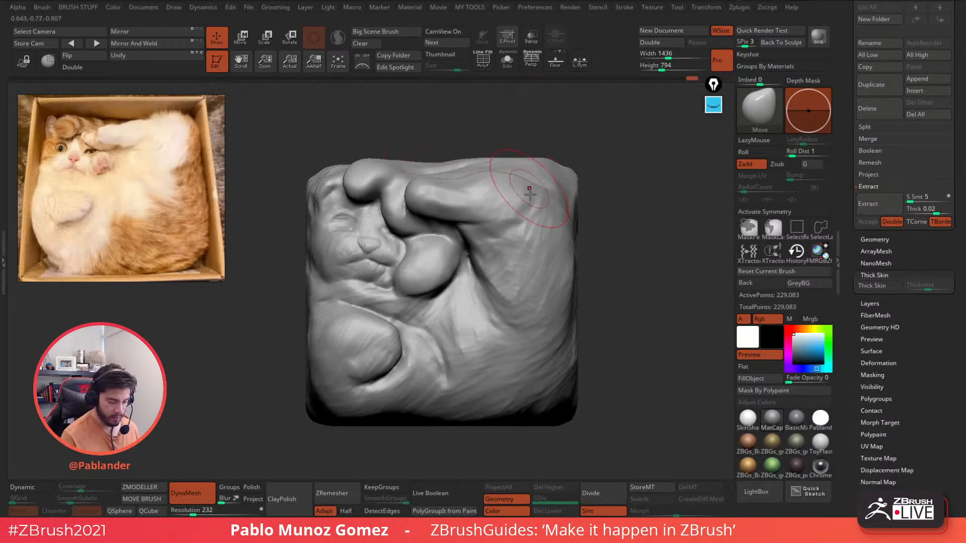
right_click_drag(529, 192, 517, 168)
key("space")
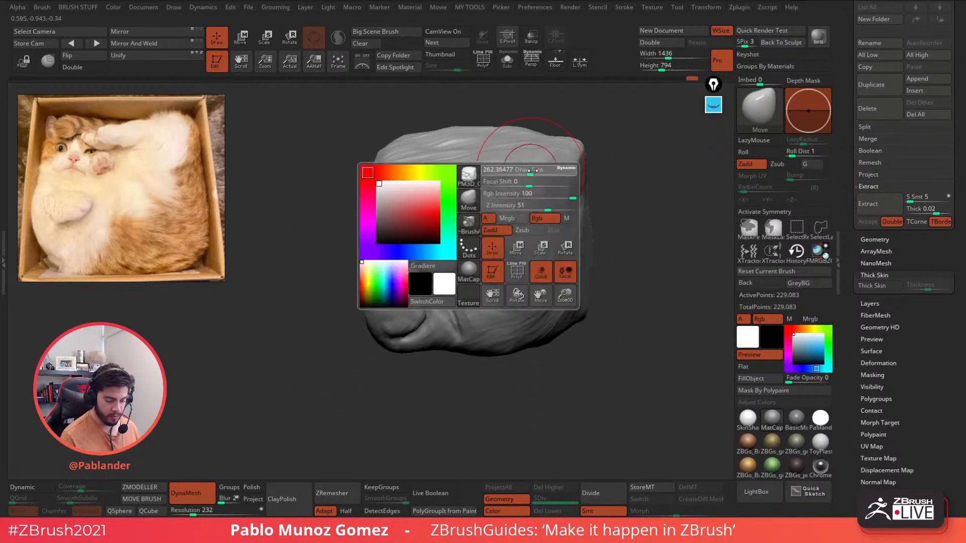
left_click_drag(533, 171, 536, 171)
right_click_drag(572, 158, 556, 190, "shift")
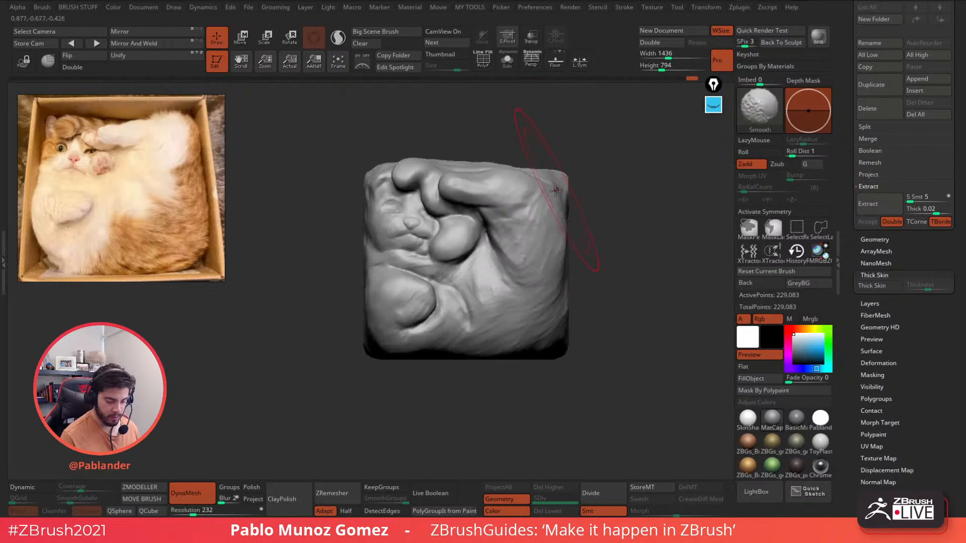
key("space")
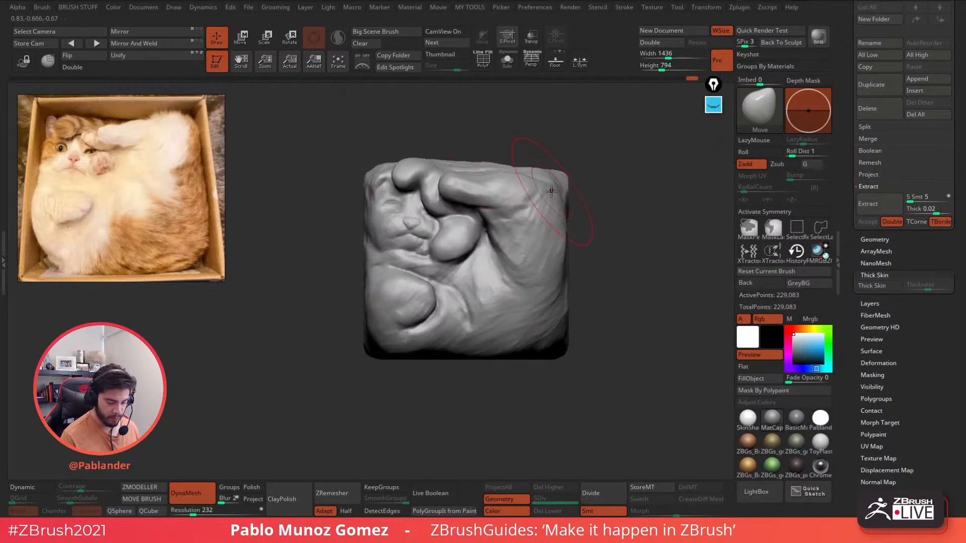
right_click_drag(490, 203, 488, 213)
key("space")
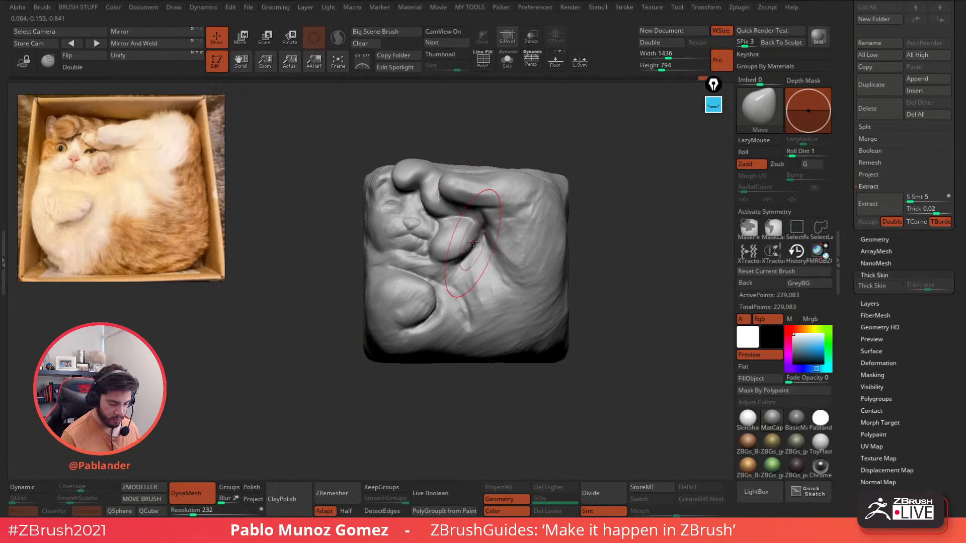
- Carve DamStandard creases across the paw, along its upper edge and between knuckle and toe
key("b")
key("d")
key("s")
key("space")
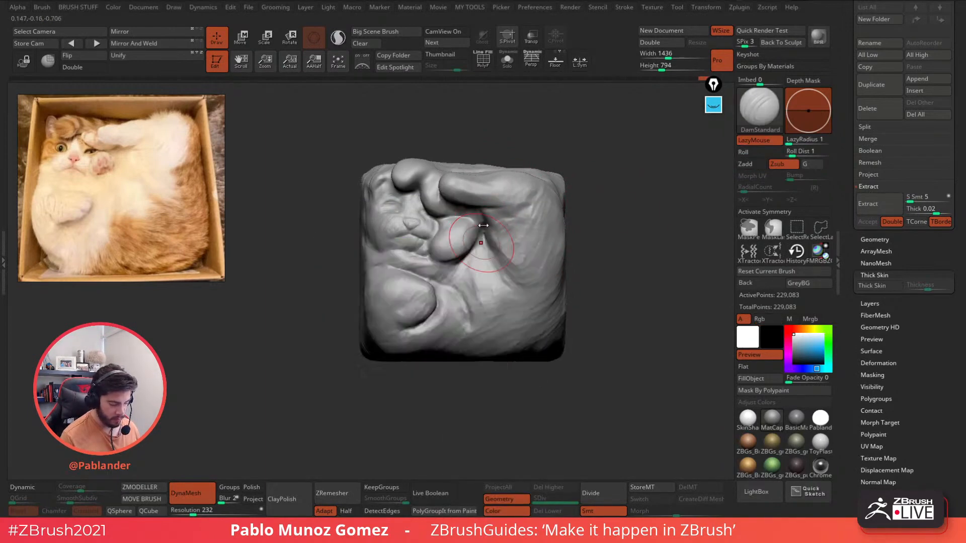
right_click_drag(482, 238, 498, 254, "ctrl")
mouse_move(480, 247)
left_mouse_down()
mouse_move(451, 228)
mouse_move(423, 235)
left_mouse_up()
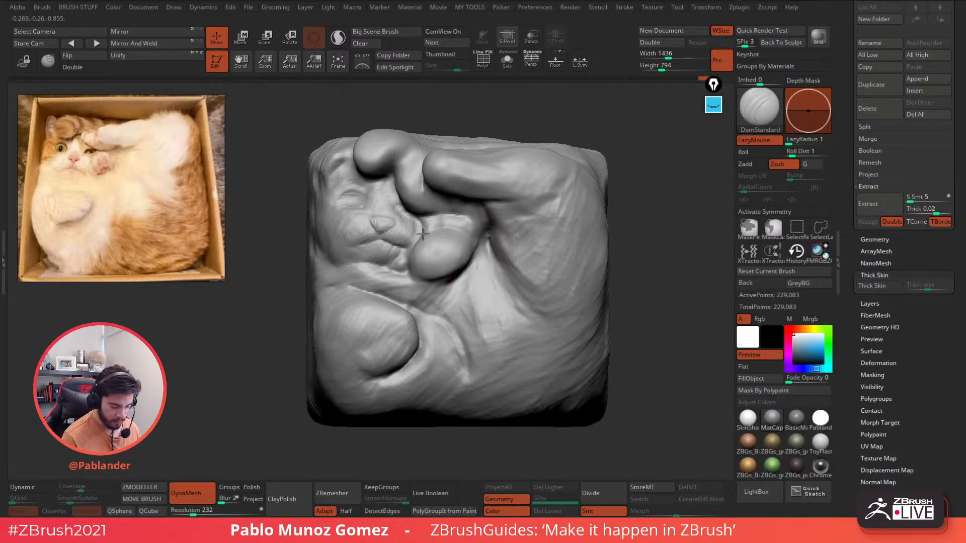
right_click_drag(450, 239, 458, 236)
left_click_drag(459, 233, 428, 221)
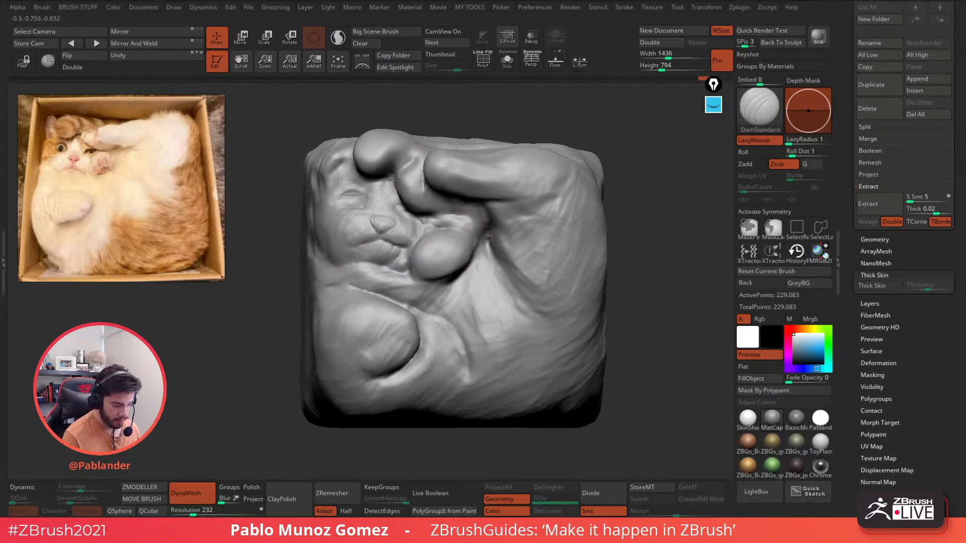
left_click_drag(401, 169, 416, 155)
right_click_drag(422, 153, 450, 181)
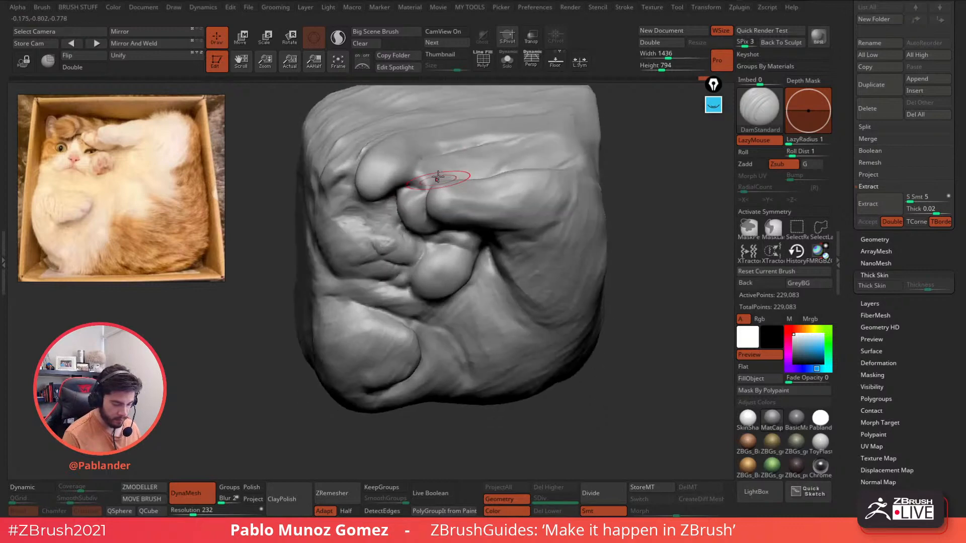
right_click(436, 170)
mouse_move(432, 168)
left_mouse_down()
mouse_move(406, 189)
mouse_move(413, 179)
left_mouse_up()
key("space")
- Build up clay ridges and creases between the upper paws with the custom clay brush
left_click(451, 384)
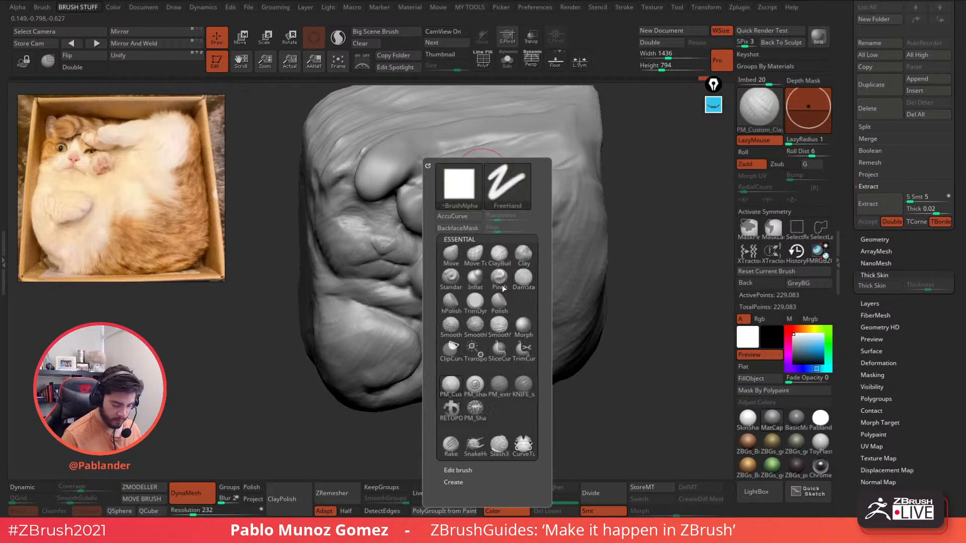
left_click_drag(457, 153, 424, 184)
mouse_move(431, 174)
right_mouse_down()
mouse_move(448, 207)
mouse_move(412, 191)
right_mouse_up()
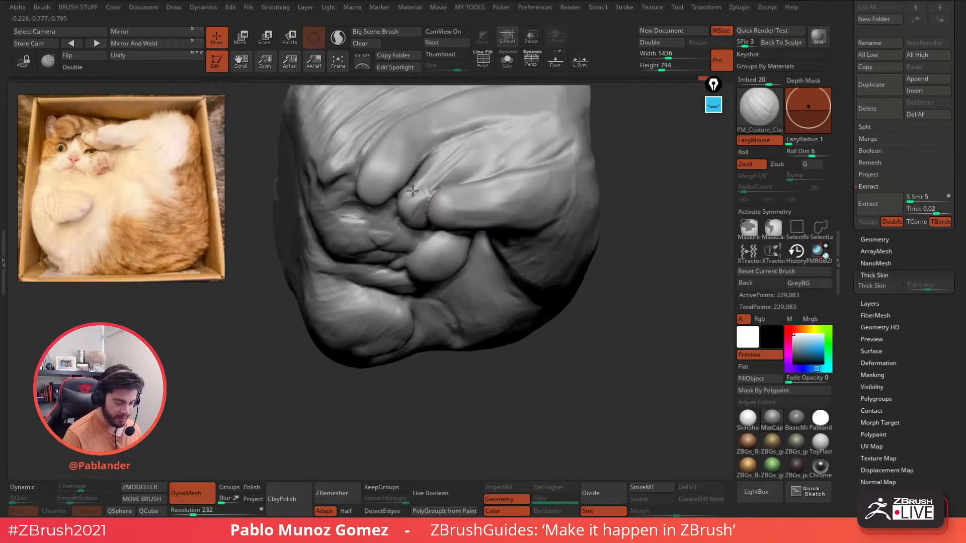
left_click_drag(473, 154, 430, 188)
right_click_drag(491, 134, 475, 168)
left_click_drag(425, 216, 438, 180)
left_click_drag(298, 277, 314, 328, "ctrl")
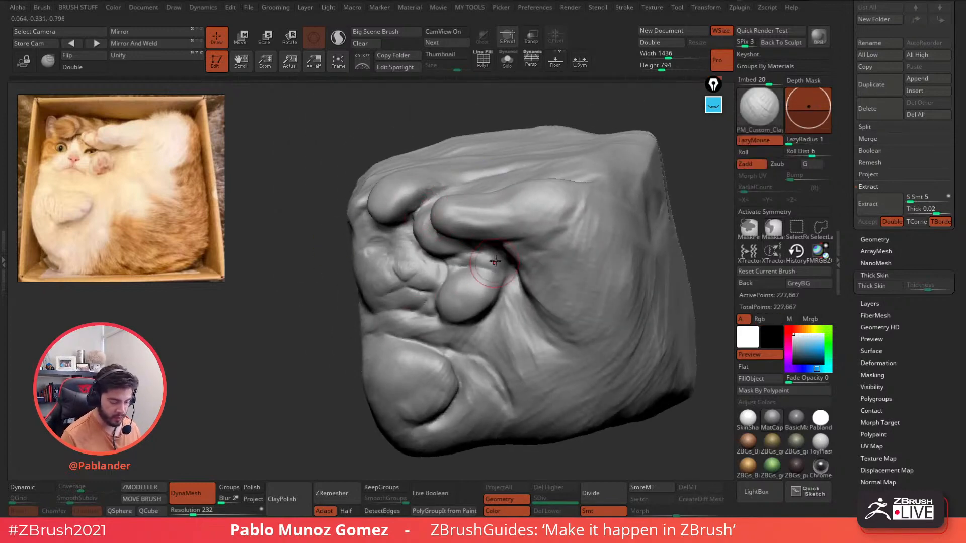
left_click_drag(504, 252, 486, 253, "alt")
mouse_move(486, 253)
right_mouse_down("alt")
mouse_move(488, 222)
mouse_move(528, 217)
right_mouse_up("alt")
left_click_drag(461, 229, 476, 225)
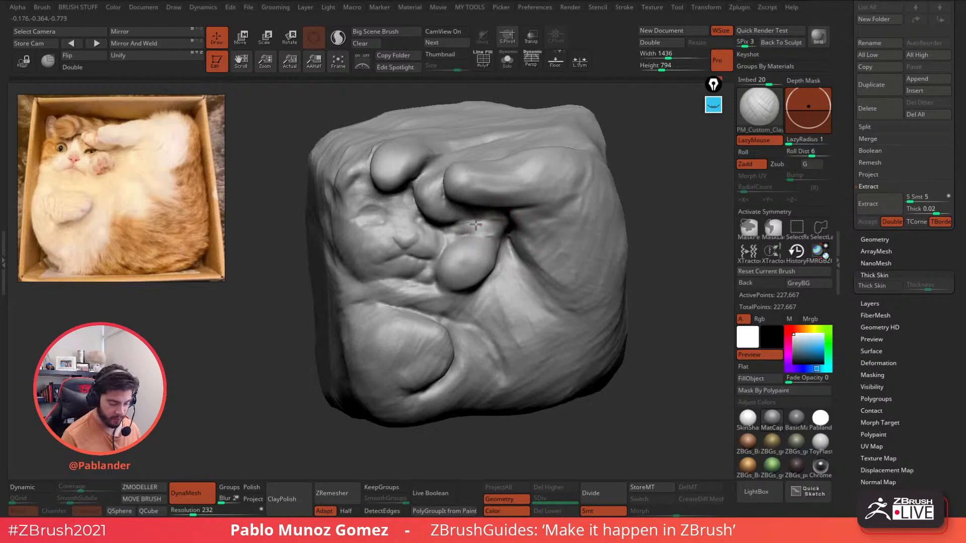
right_click_drag(499, 221, 499, 204)
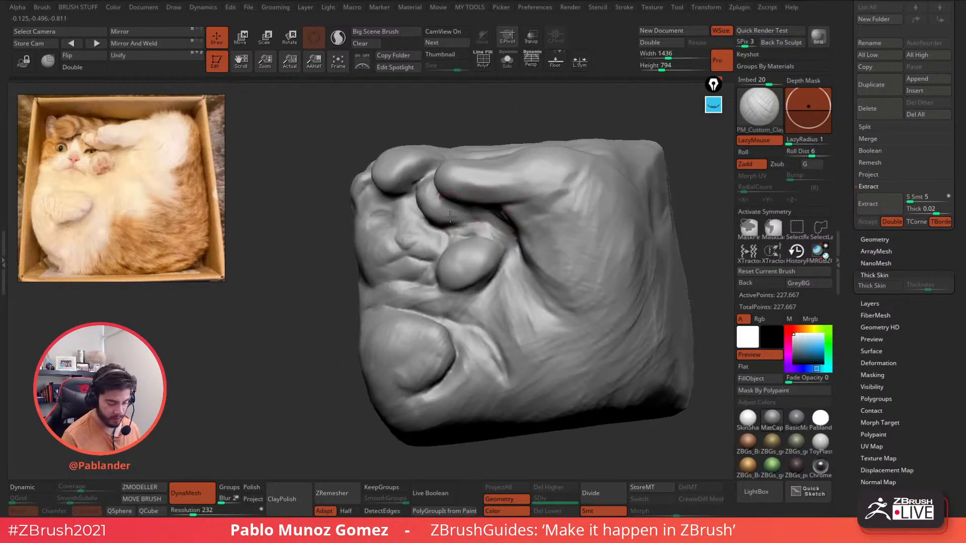
mouse_move(442, 206)
right_mouse_down()
mouse_move(533, 232)
mouse_move(515, 246)
right_mouse_up()
right_click(515, 246)
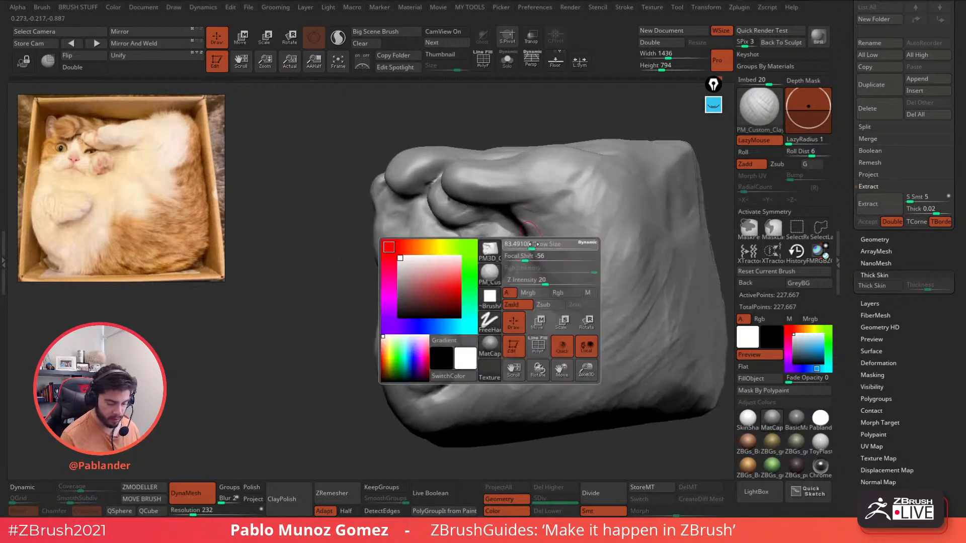
left_click_drag(524, 243, 545, 266)
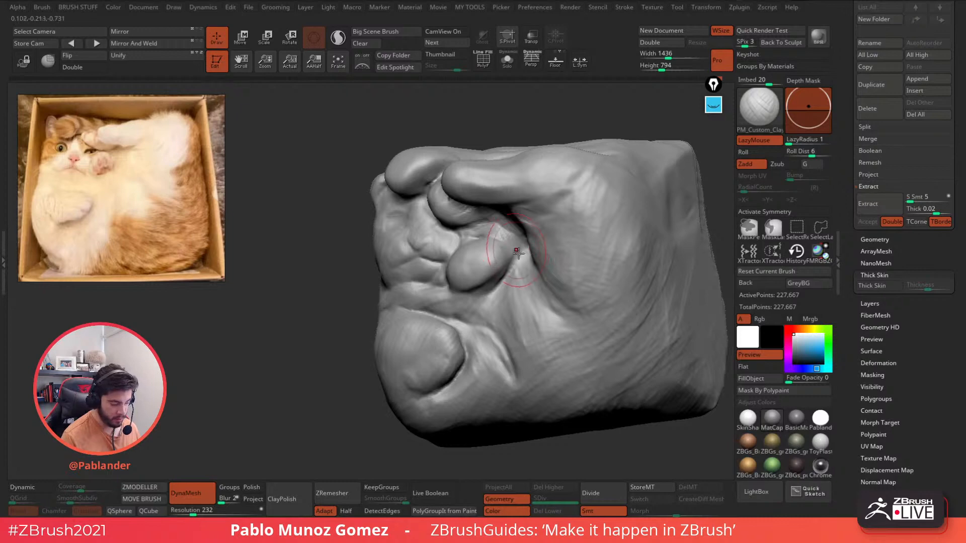
right_click_drag(518, 249, 490, 234, "alt")
mouse_move(490, 234)
right_mouse_down()
mouse_move(493, 241)
mouse_move(471, 226)
right_mouse_up()
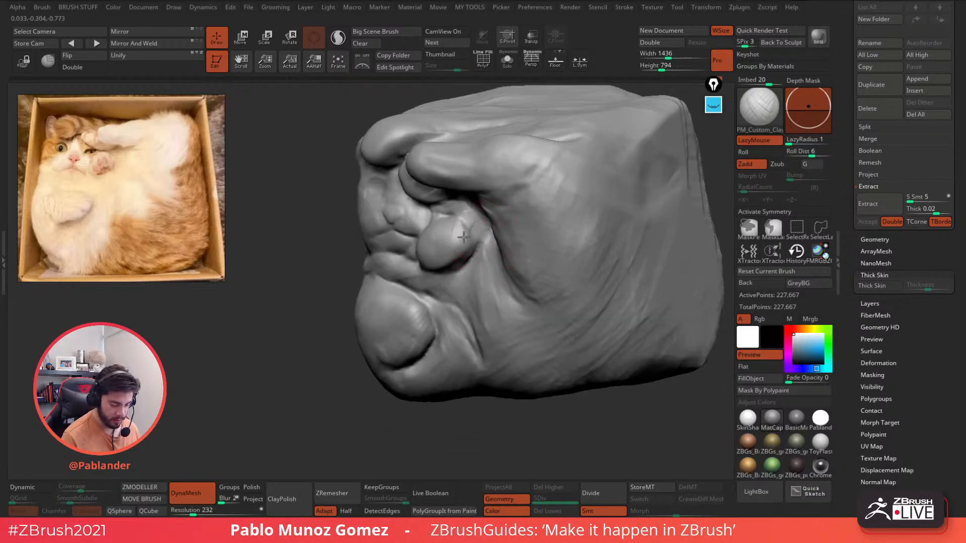
- Carve a crease under the round paw pad and oval toe outlines with DamStandard
key("b")
key("d")
key("s")
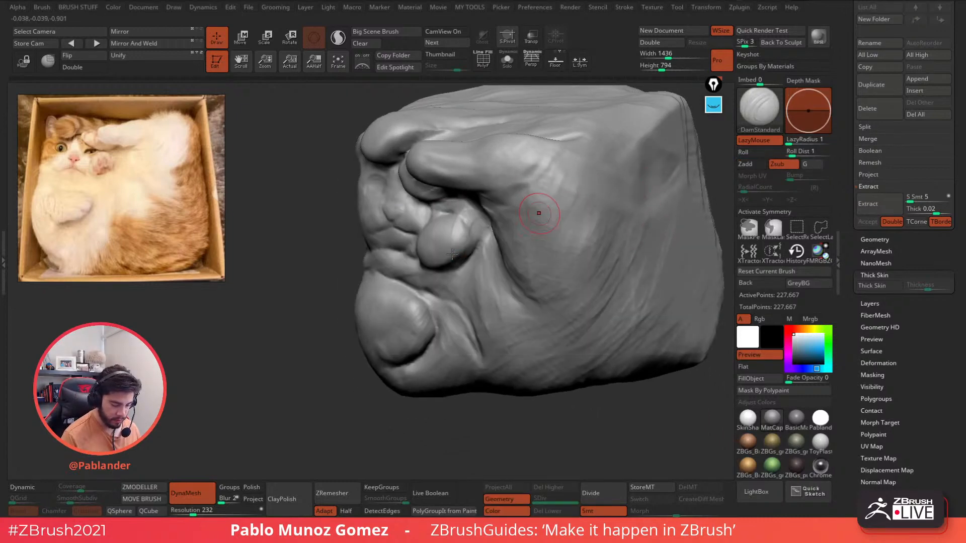
right_click_drag(452, 254, 448, 231, "shift")
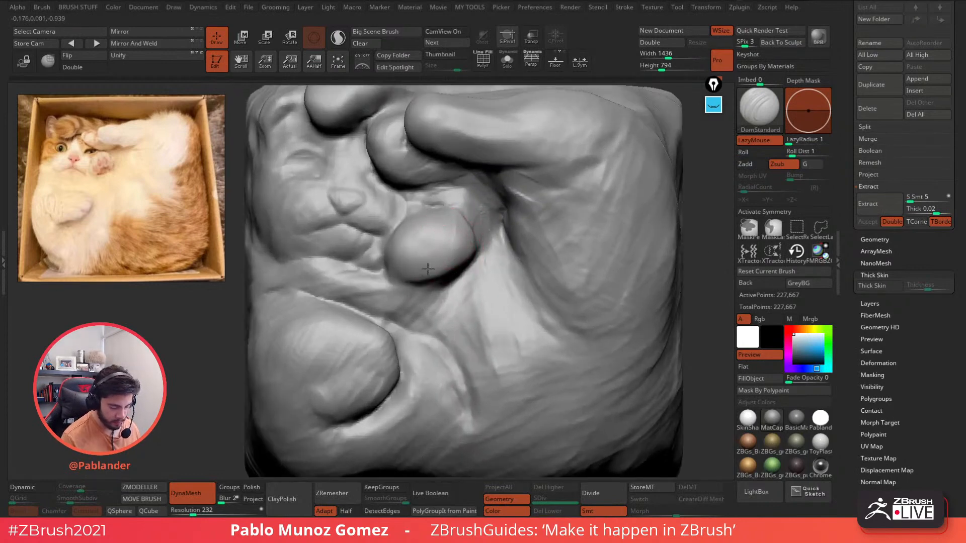
left_click_drag(465, 254, 414, 287)
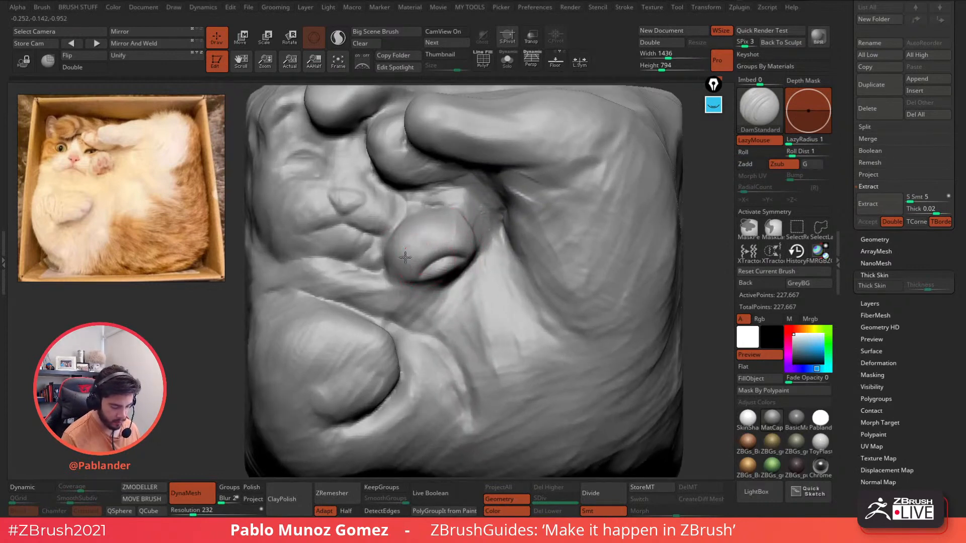
left_click_drag(432, 221, 432, 257)
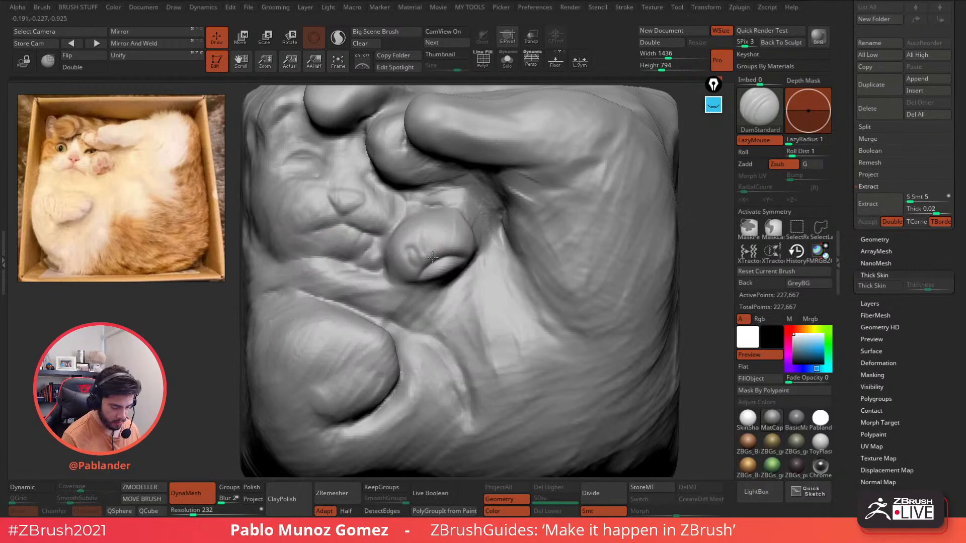
left_click_drag(445, 224, 457, 235)
right_click_drag(466, 234, 462, 235)
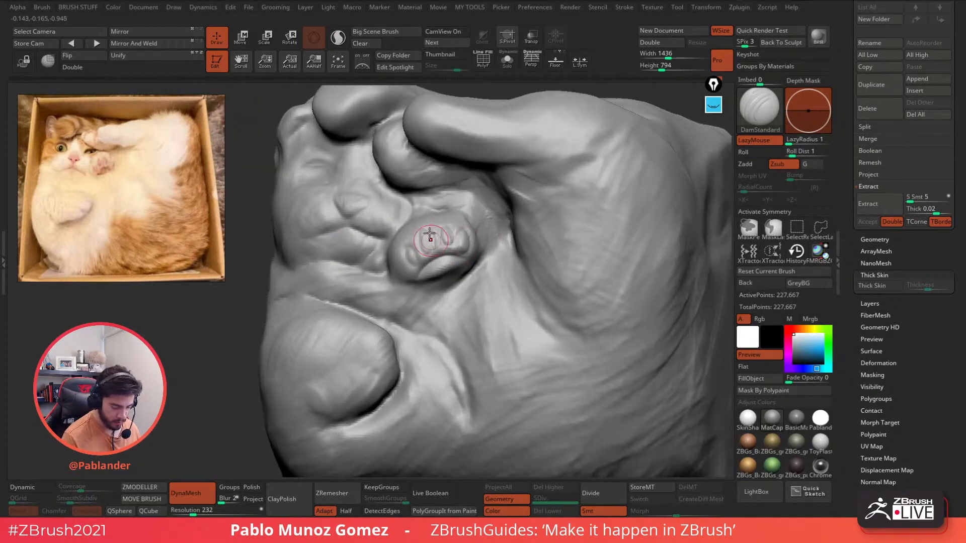
left_click_drag(430, 236, 407, 247)
- Orbit around the sculpture to check the paw, then zoom out to the whole model
right_click_drag(404, 303, 430, 322)
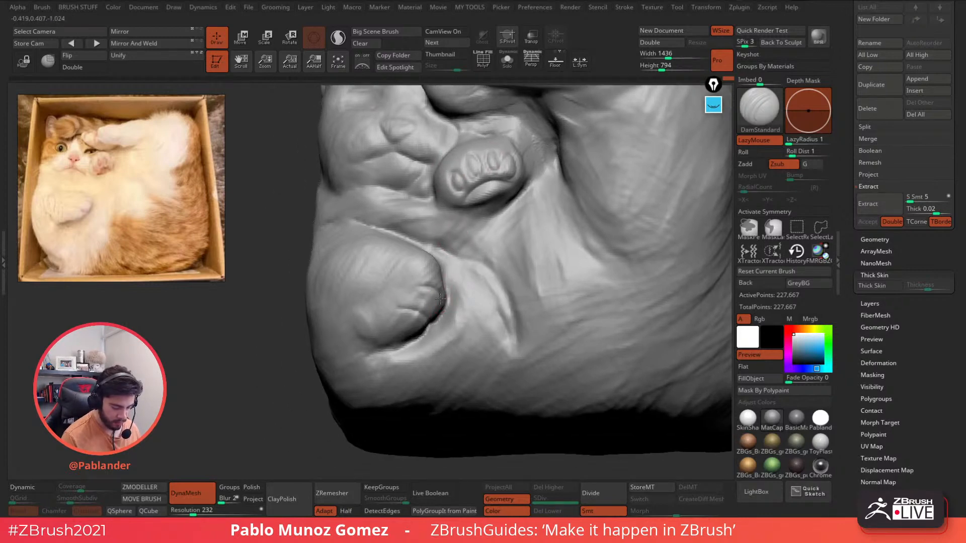
right_click_drag(442, 295, 435, 285)
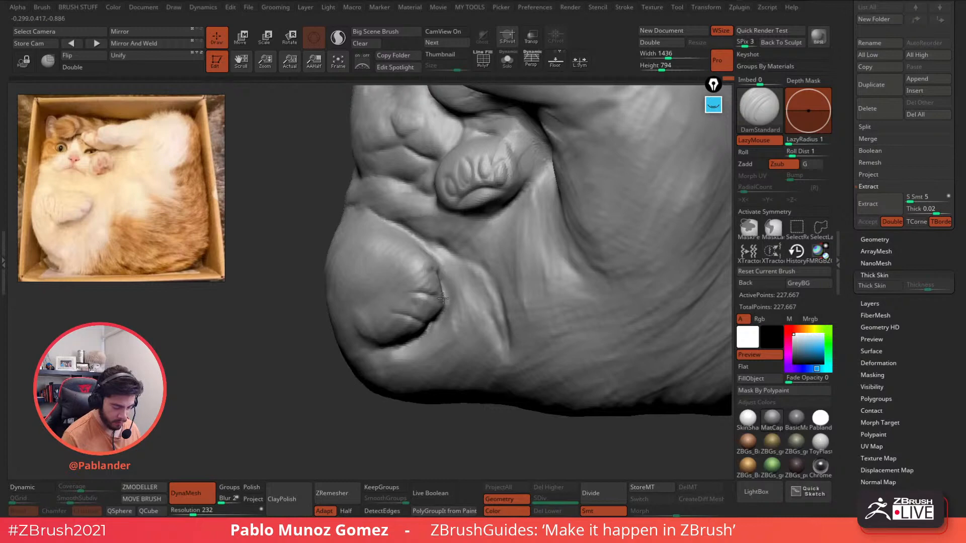
mouse_move(466, 289)
right_mouse_down("ctrl")
mouse_move(436, 282)
mouse_move(466, 277)
right_mouse_up("ctrl")
mouse_move(456, 159)
right_mouse_down()
mouse_move(442, 177)
mouse_move(469, 182)
mouse_move(457, 190)
mouse_move(461, 222)
right_mouse_up()
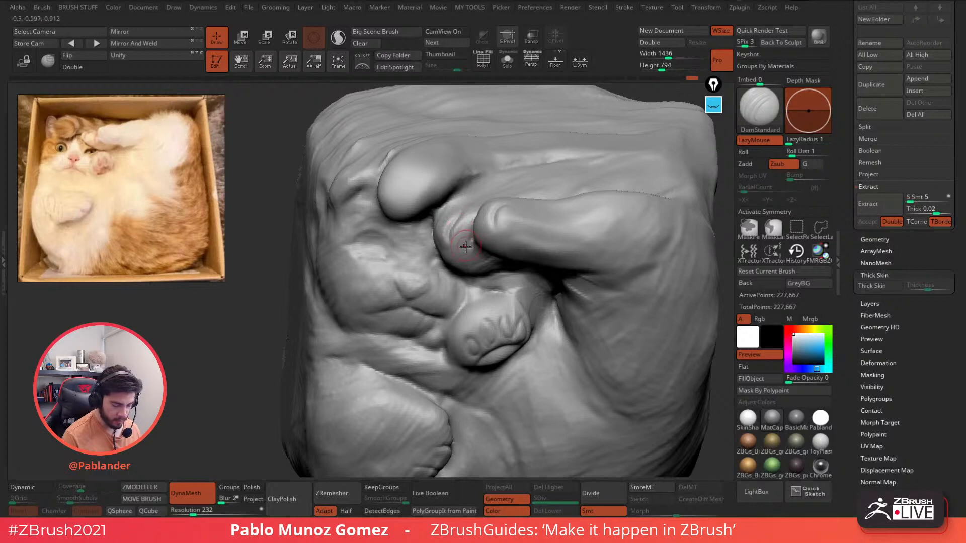
mouse_move(468, 214)
right_mouse_down()
mouse_move(455, 215)
mouse_move(494, 225)
right_mouse_up()
key("b")
left_click(478, 203)
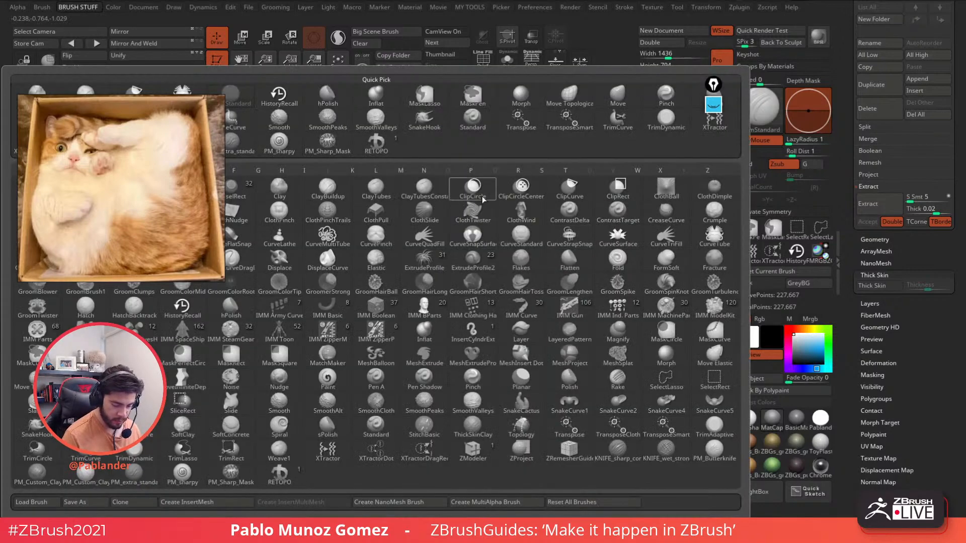
left_click(481, 199)
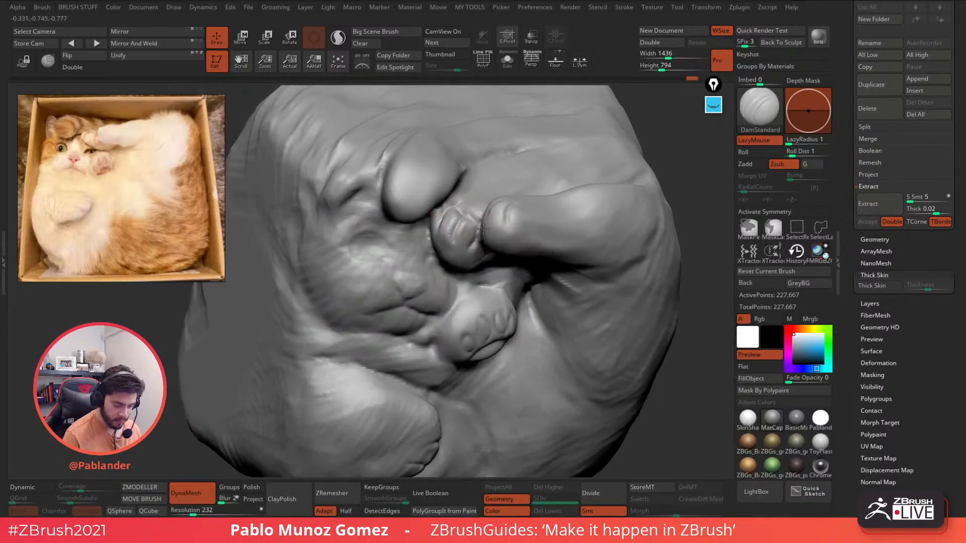
mouse_move(573, 320)
right_mouse_down()
mouse_move(507, 243)
mouse_move(552, 268)
mouse_move(492, 191)
right_mouse_up()
mouse_move(624, 362)
right_mouse_down("ctrl")
mouse_move(605, 298)
mouse_move(559, 304)
mouse_move(571, 304)
right_mouse_up("ctrl")
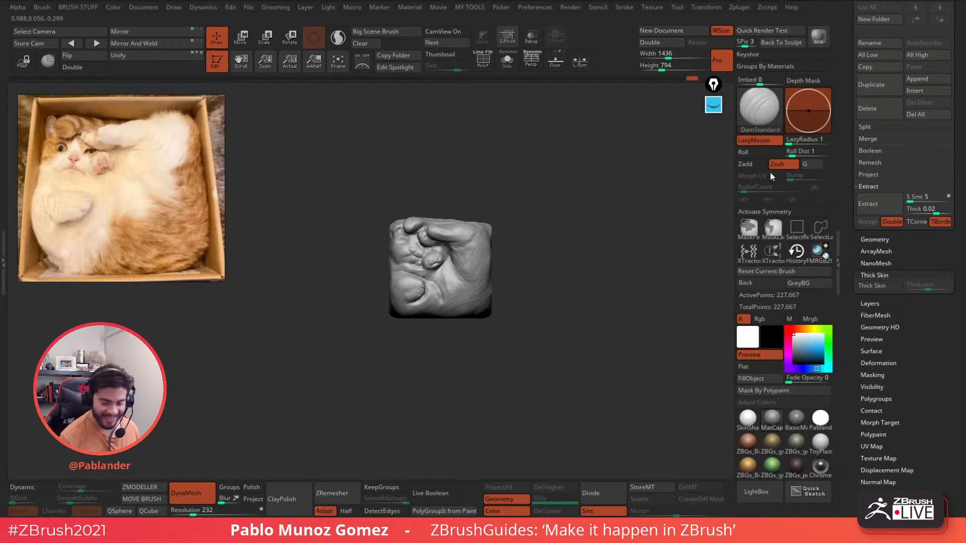
- Append a Sphere3D mesh as subtool PM3D_Sphere3D_2, select it, and switch to Move
scroll(879, 246, "up", 5)
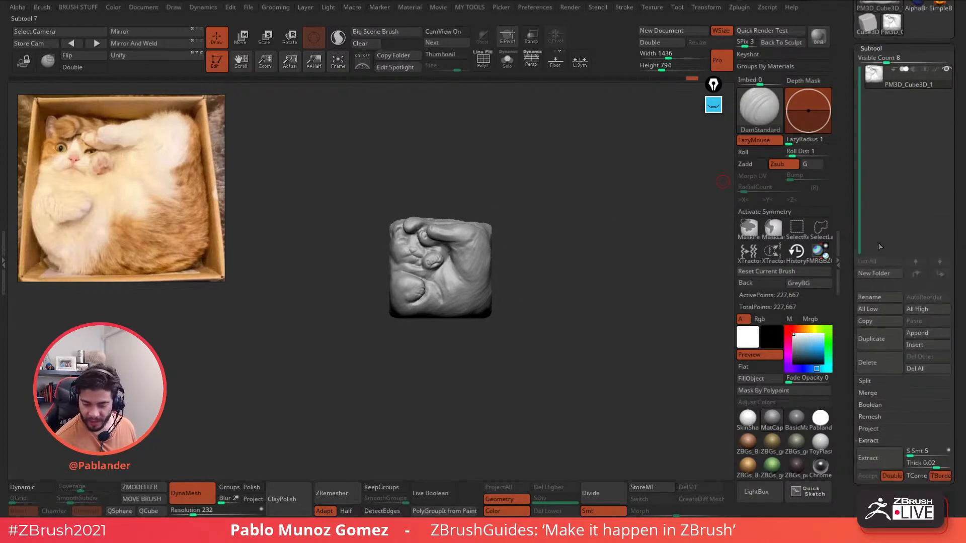
scroll(936, 231, "down", 2)
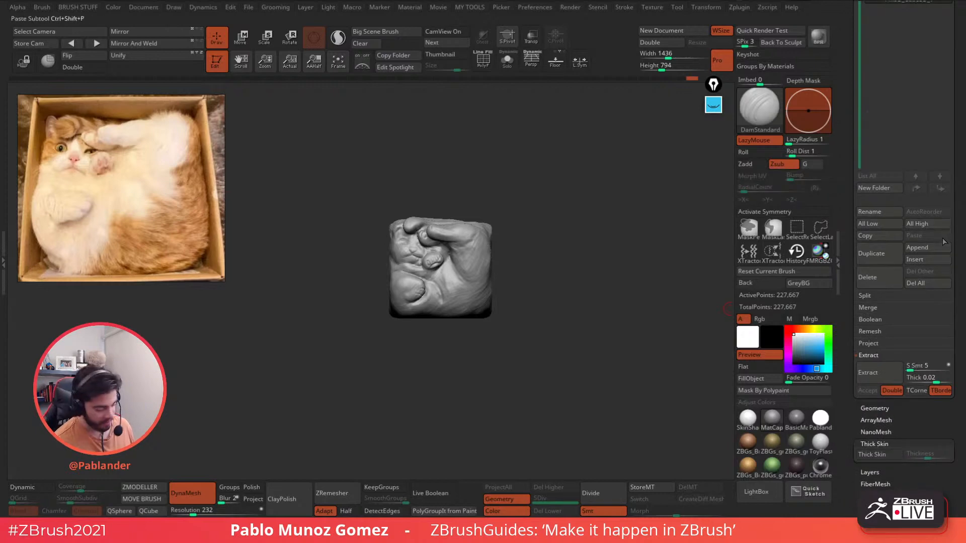
scroll(953, 242, "up", 1)
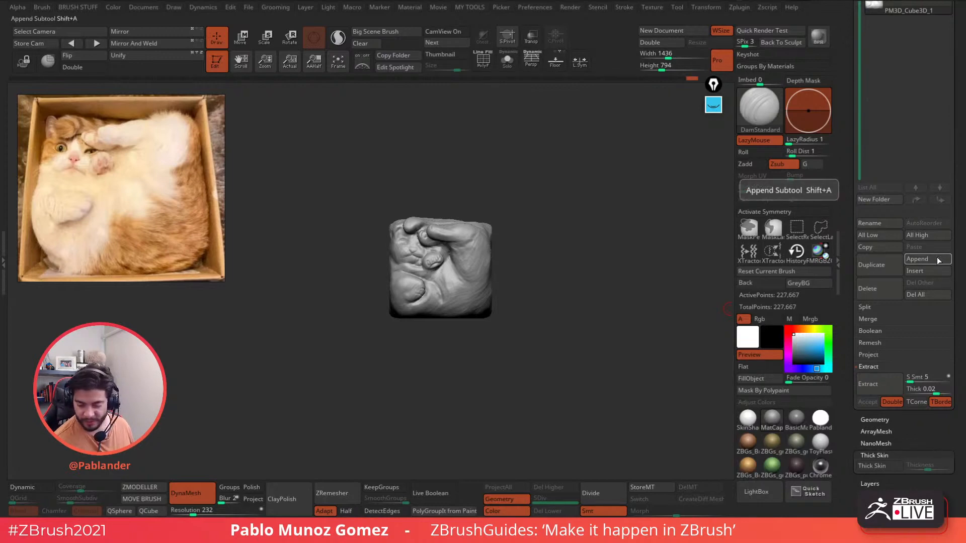
scroll(928, 280, "up", 1)
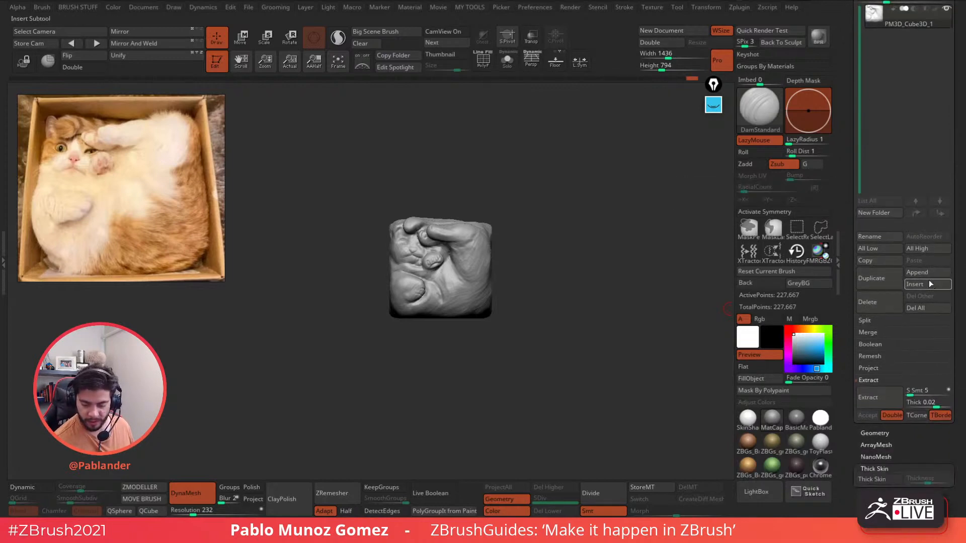
left_click(929, 274)
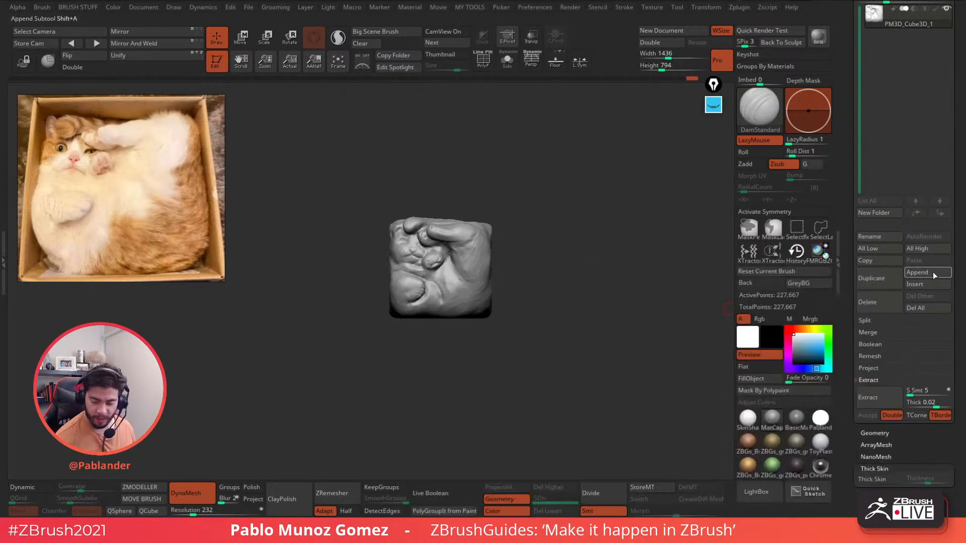
left_click(931, 272)
left_click(434, 333)
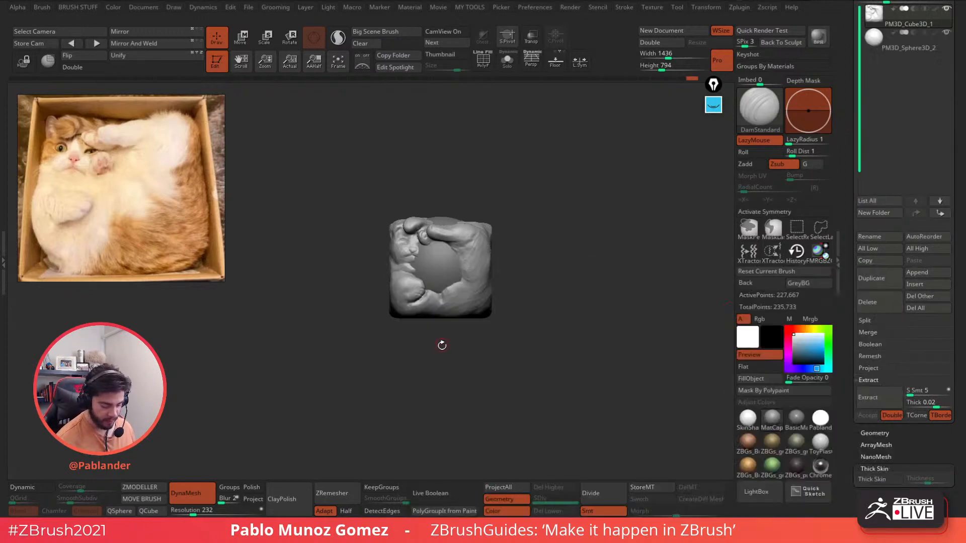
left_click(895, 50)
key("w")
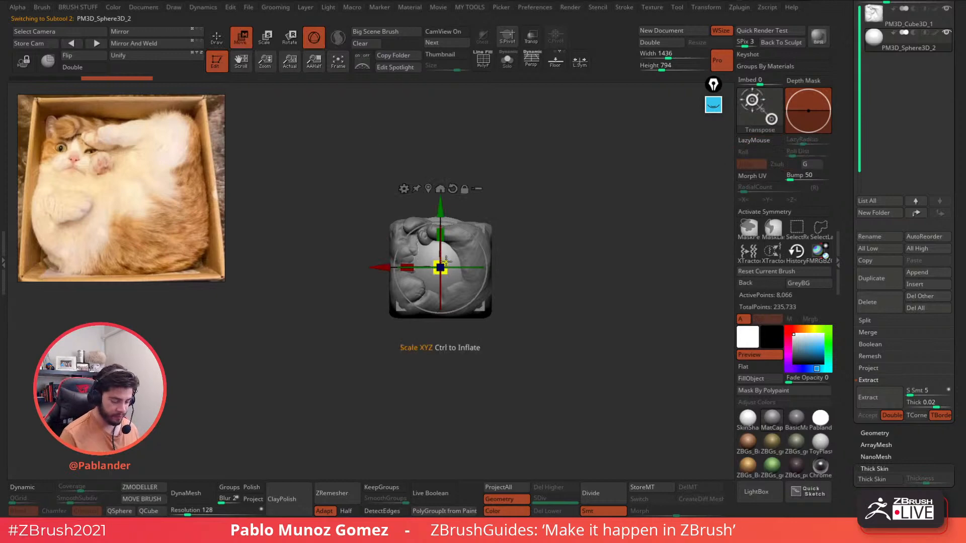
- Move the sphere onto the cat's face and scale it down to eye size
left_click_drag(425, 289, 503, 281)
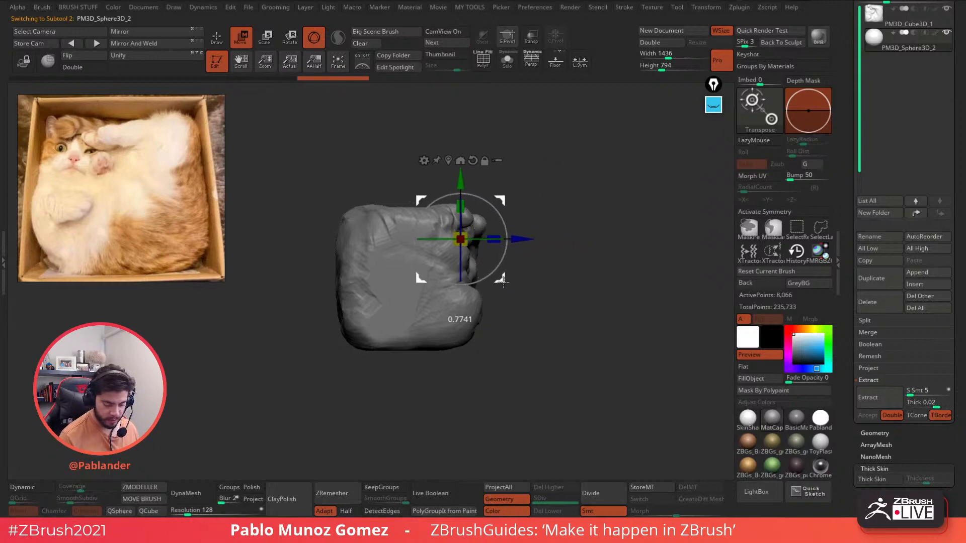
left_click_drag(584, 265, 565, 332)
left_click_drag(499, 280, 361, 279)
left_click_drag(254, 329, 318, 371)
left_click_drag(416, 237, 398, 237)
left_click_drag(554, 234, 462, 202)
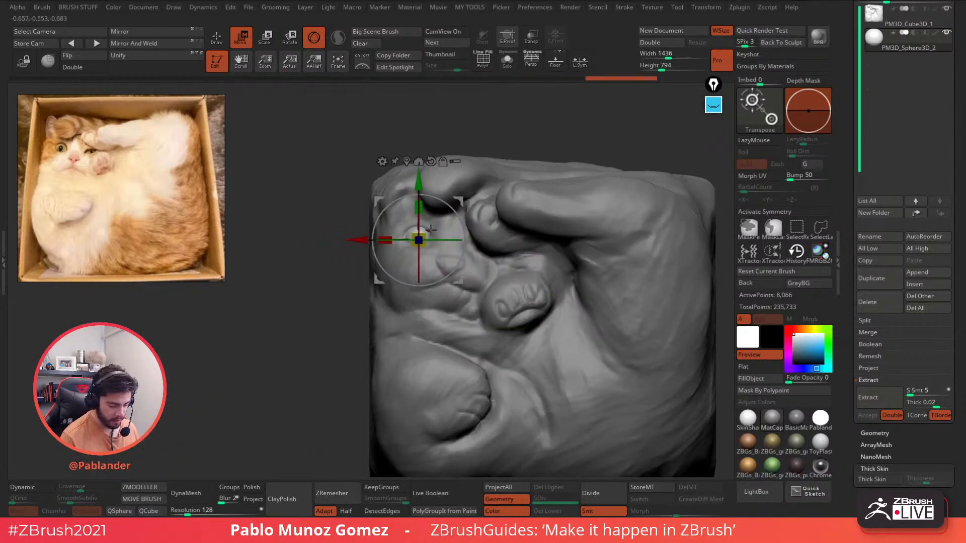
left_click_drag(423, 235, 426, 231)
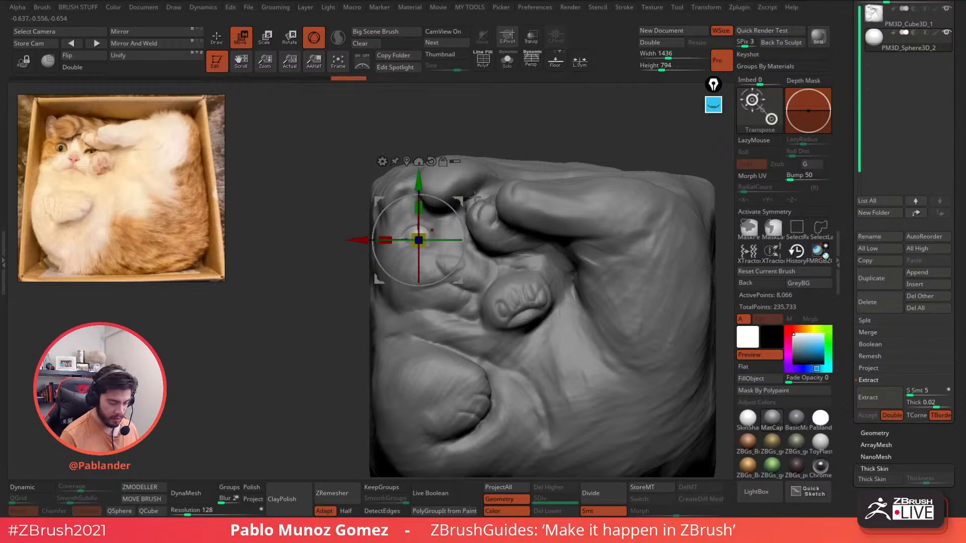
- Duplicate the sphere as a second eye and level the pair using Transp and Solo
left_click_drag(458, 201, 521, 205, "ctrl")
left_click(532, 37)
right_click_drag(547, 142, 553, 197, "ctrl")
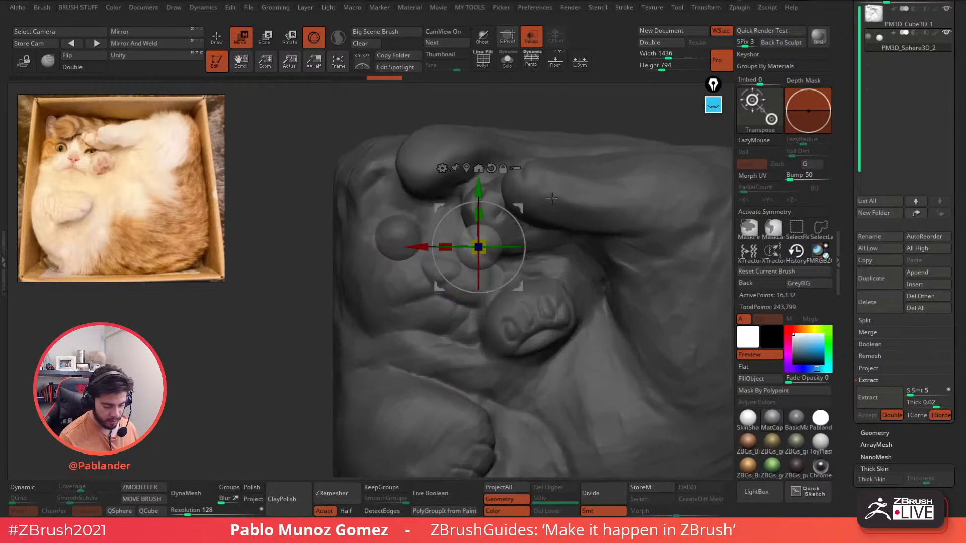
left_click_drag(521, 207, 522, 207)
left_click(217, 40)
left_click(531, 40)
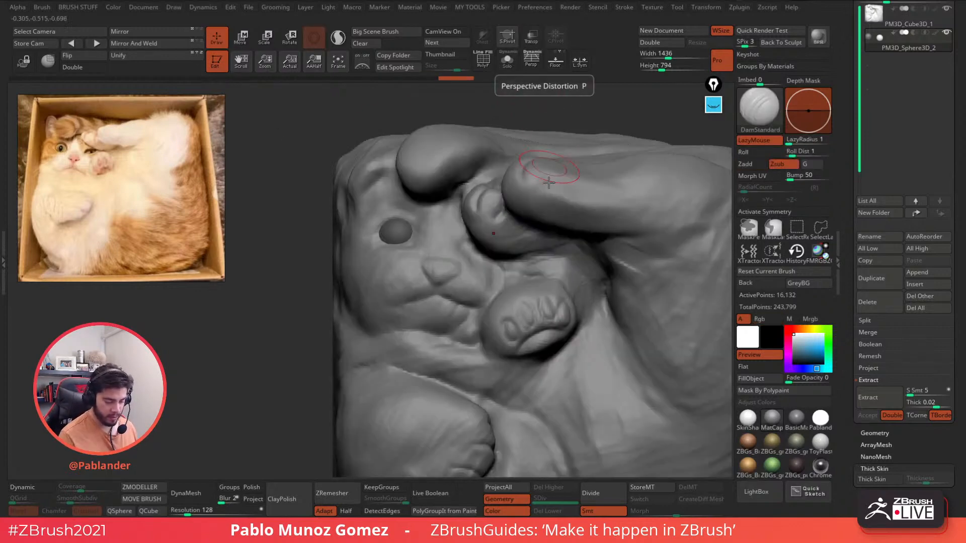
mouse_move(523, 217)
right_mouse_down("ctrl")
mouse_move(510, 256)
mouse_move(568, 252)
mouse_move(581, 240)
right_mouse_up("ctrl")
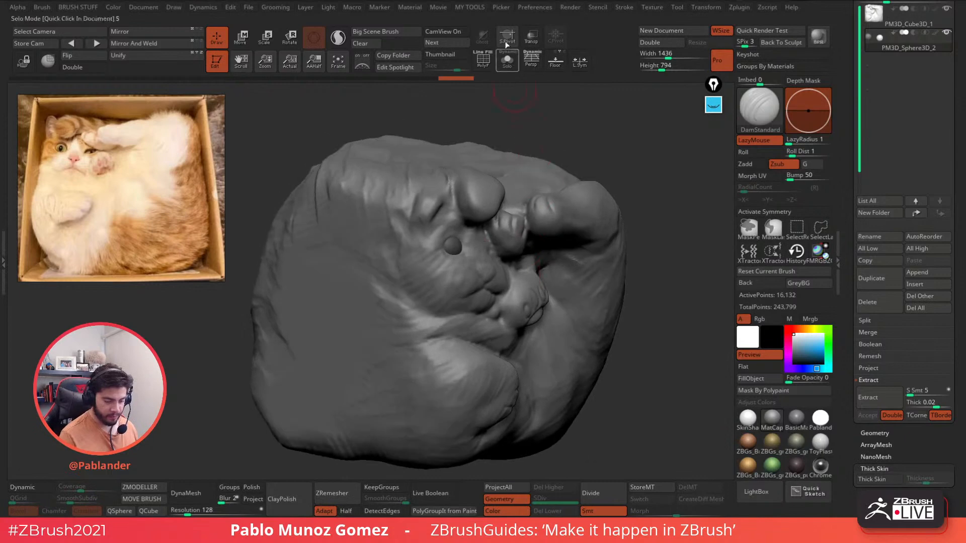
left_click(507, 41)
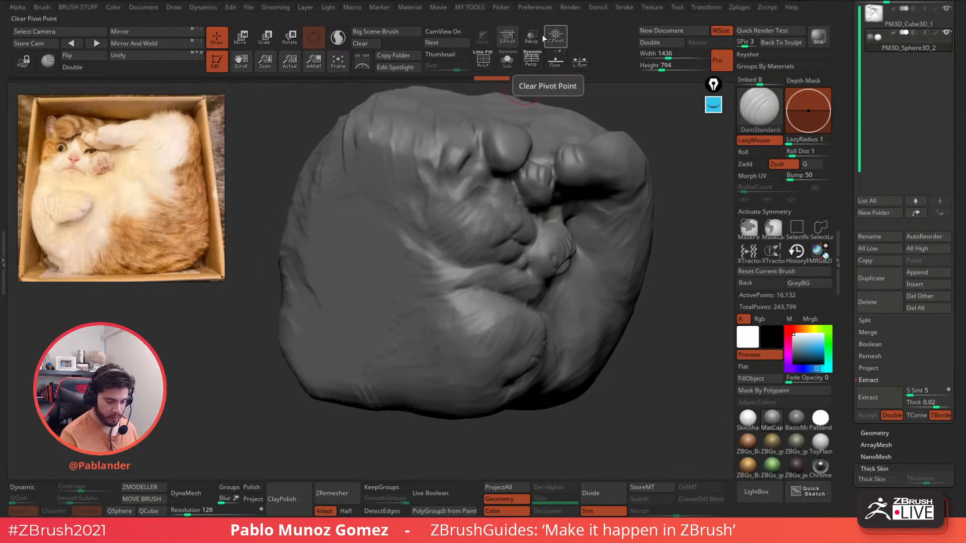
left_click(507, 61)
left_click(557, 40)
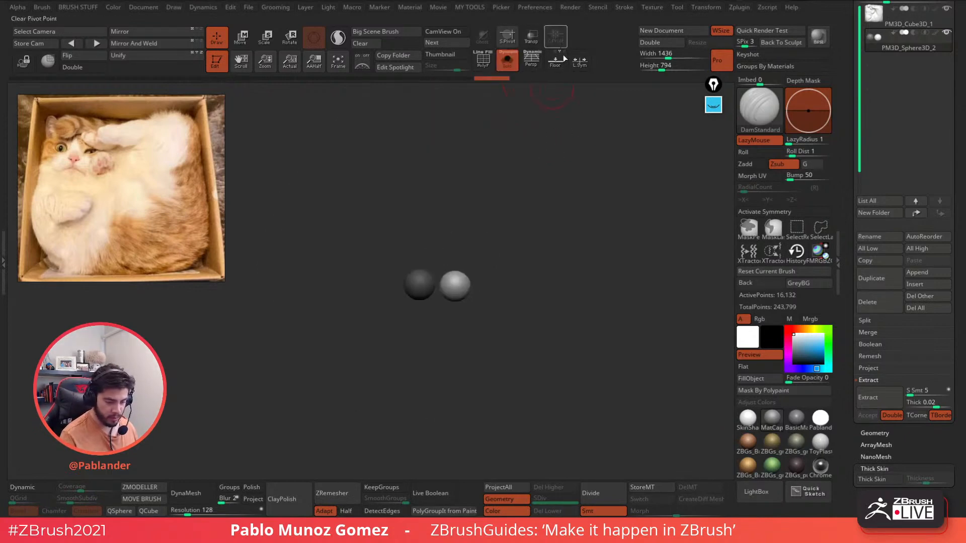
right_click_drag(545, 176, 513, 186)
- Push both eye spheres deeper into the head and make the cat opaque again
left_click(531, 38)
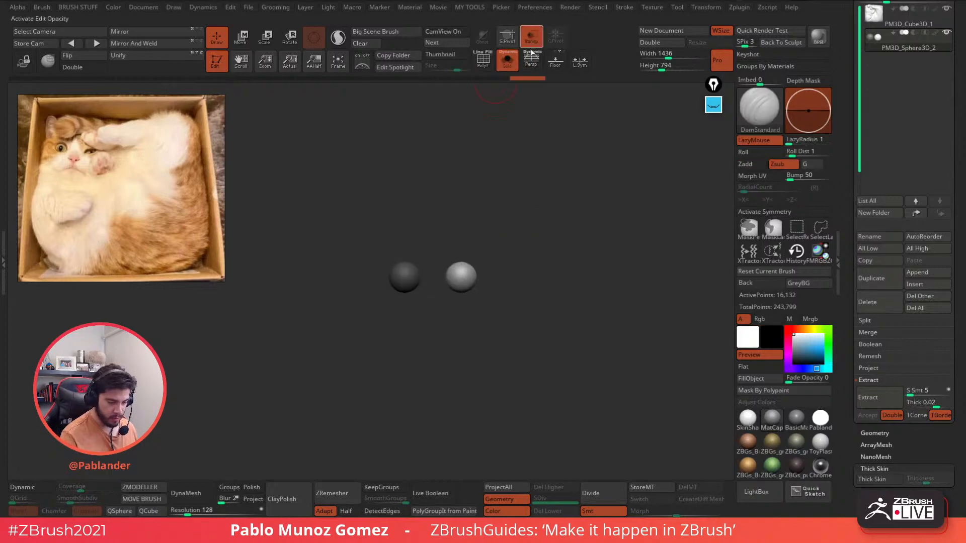
left_click(507, 60)
left_click(242, 37)
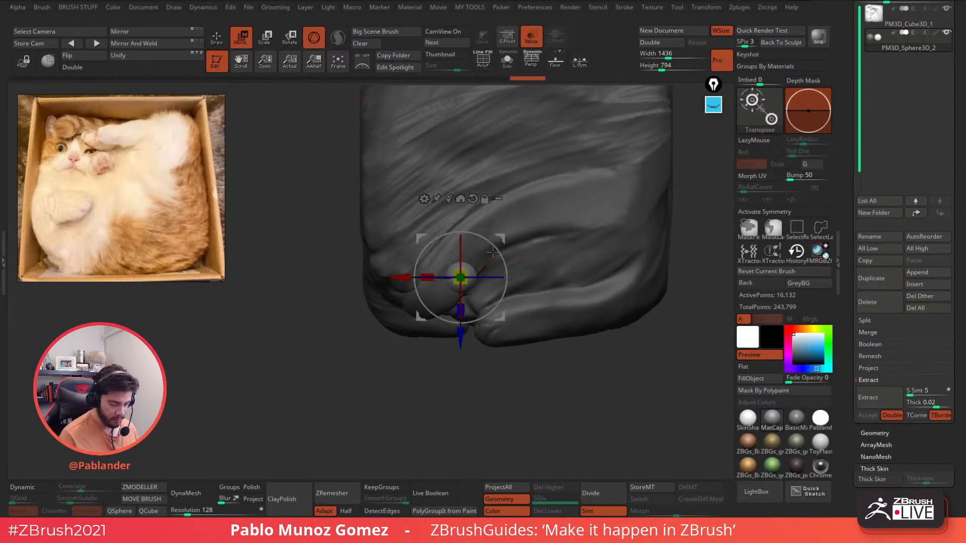
left_click_drag(460, 336, 460, 352)
left_click(216, 39)
right_click_drag(475, 274, 511, 219, "shift")
left_click(531, 39)
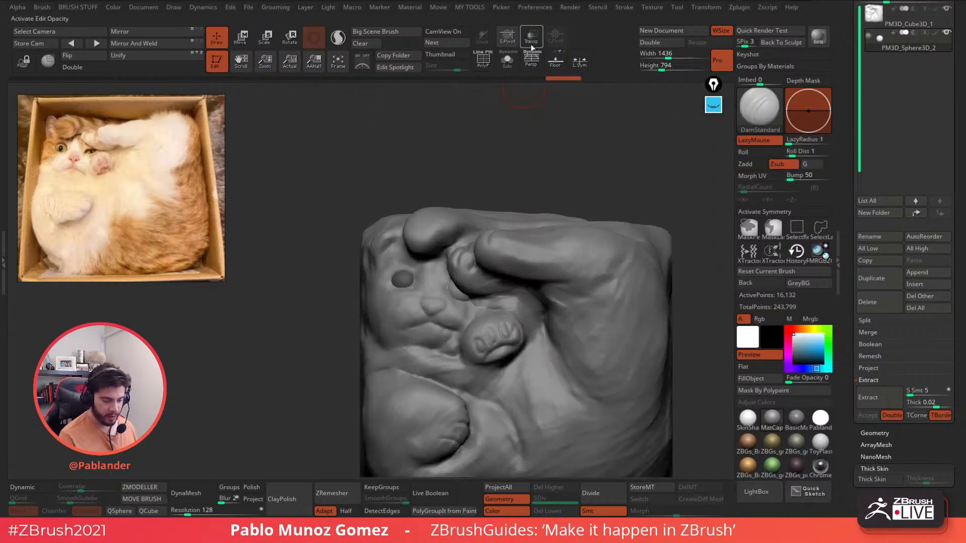
right_click_drag(491, 320, 517, 261, "alt")
- Select the cat cube and push the cheek and lower eyelid with the Move brush
key("b")
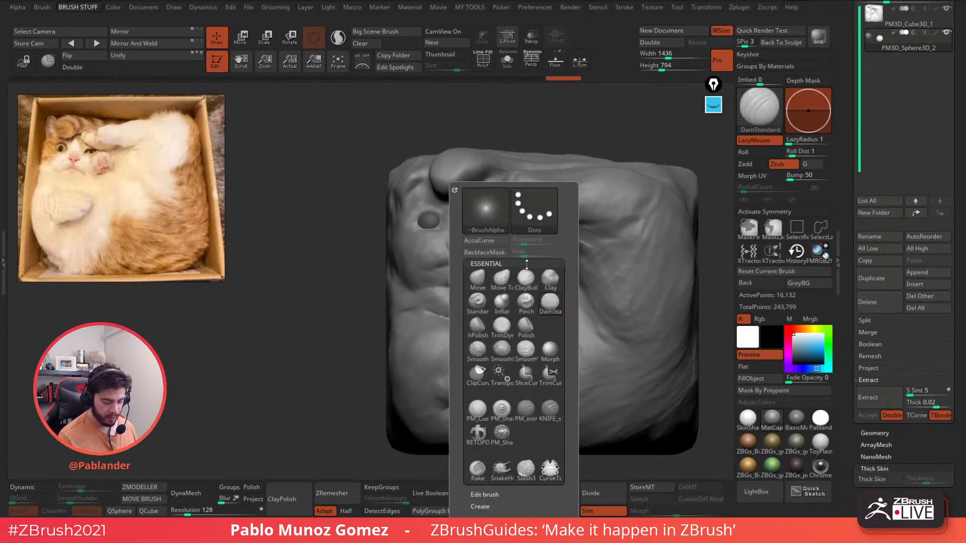
key("m")
key("v")
right_click_drag(495, 238, 502, 256, "ctrl")
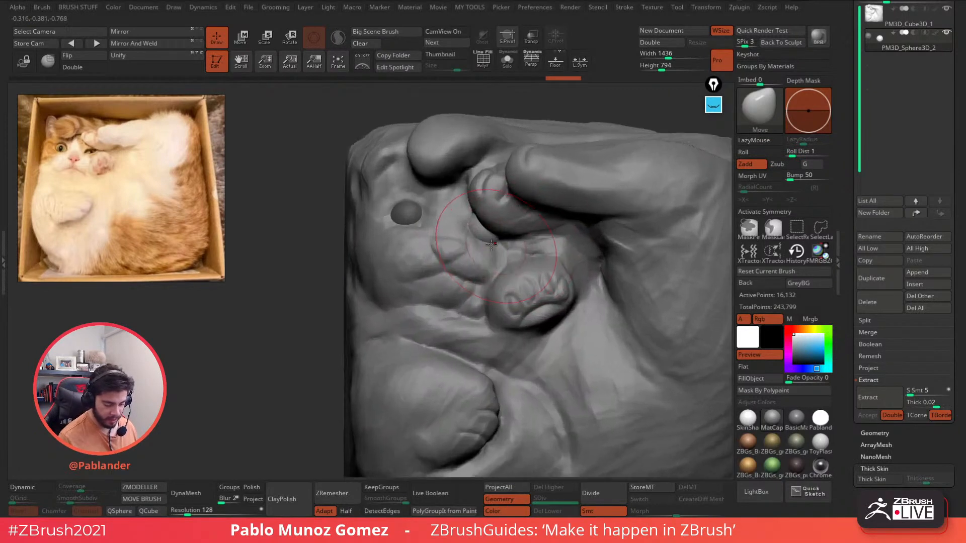
left_click_drag(318, 353, 296, 366, "ctrl")
left_click(501, 262, "alt")
mouse_move(495, 255)
left_mouse_down()
mouse_move(457, 214)
mouse_move(473, 206)
left_mouse_up()
- With a smaller brush, pull the lower eyelid down to expose more eyeball
key("s")
right_click_drag(469, 207, 481, 216)
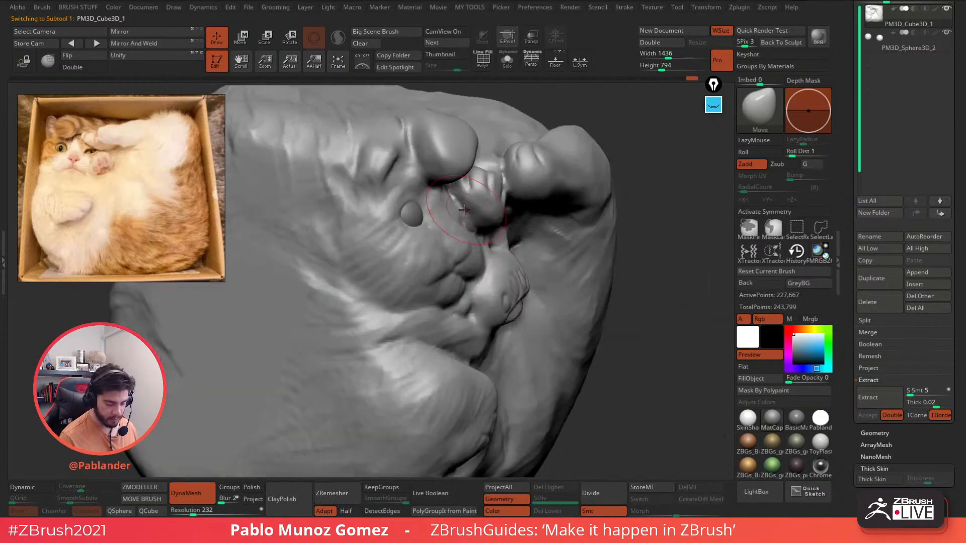
key("shift")
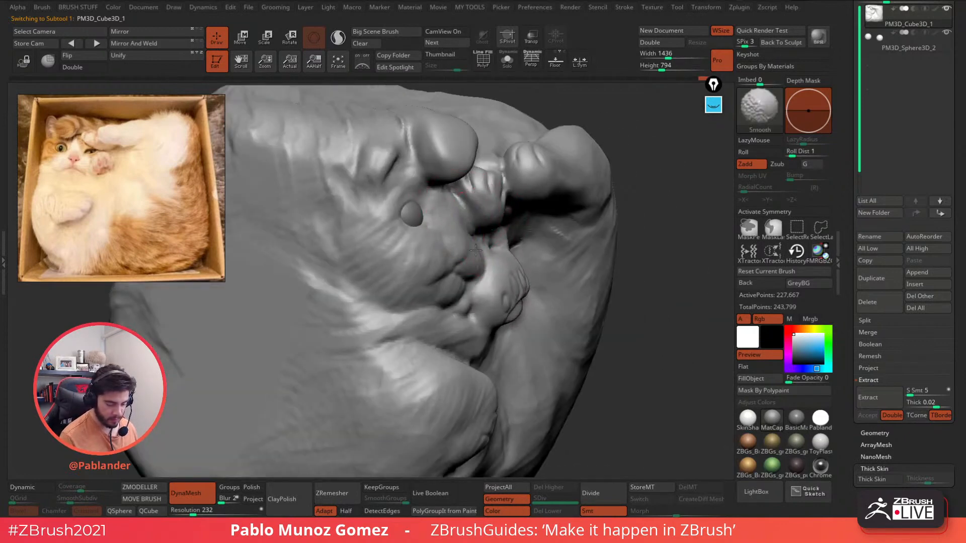
right_click_drag(476, 250, 446, 215, "shift")
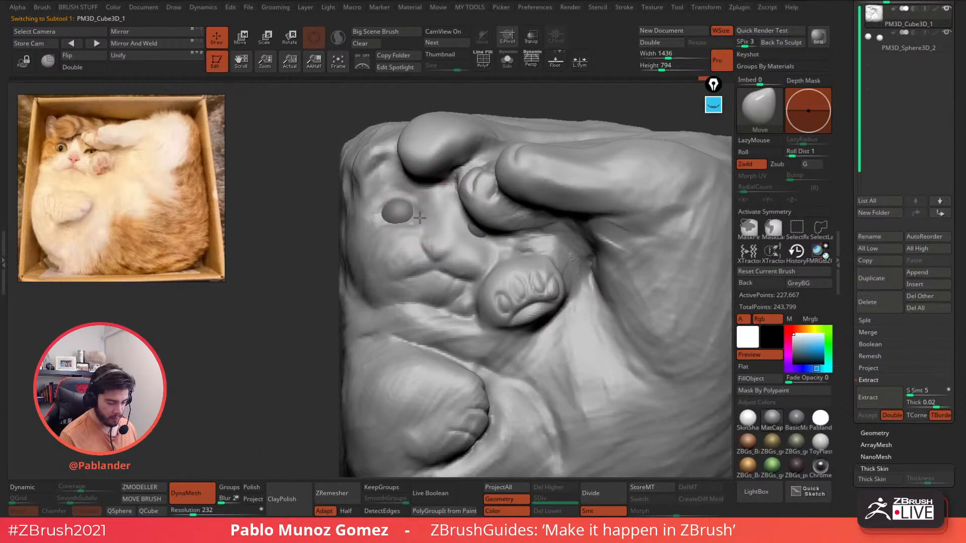
left_click_drag(420, 217, 425, 226)
right_click_drag(389, 266, 381, 272)
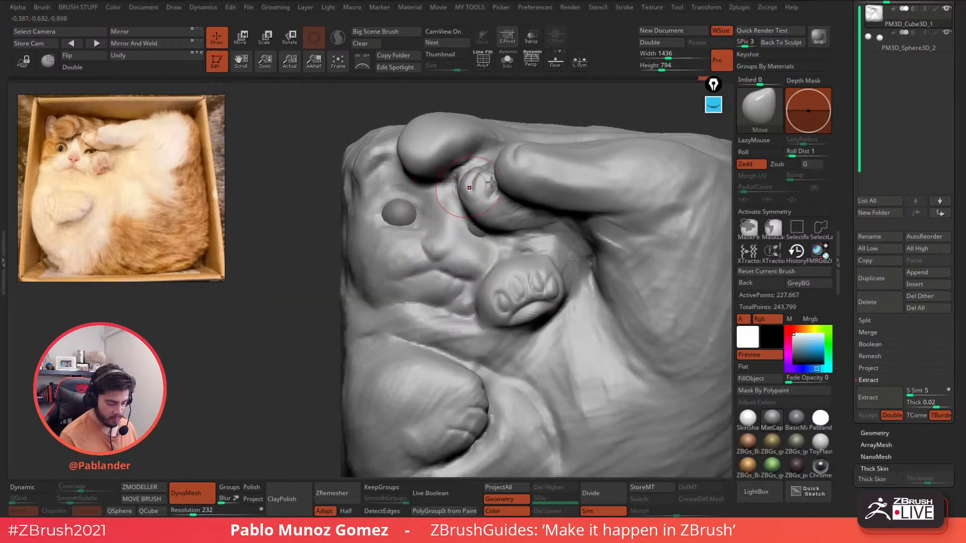
key("shift")
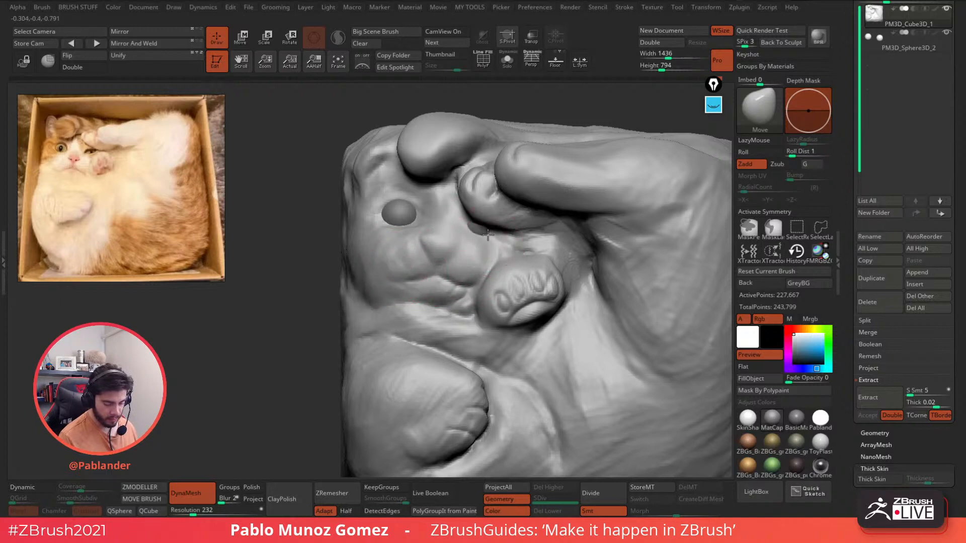
- Carve DamStandard creases beside and under the right eye, smoothing its rough marks
key("b")
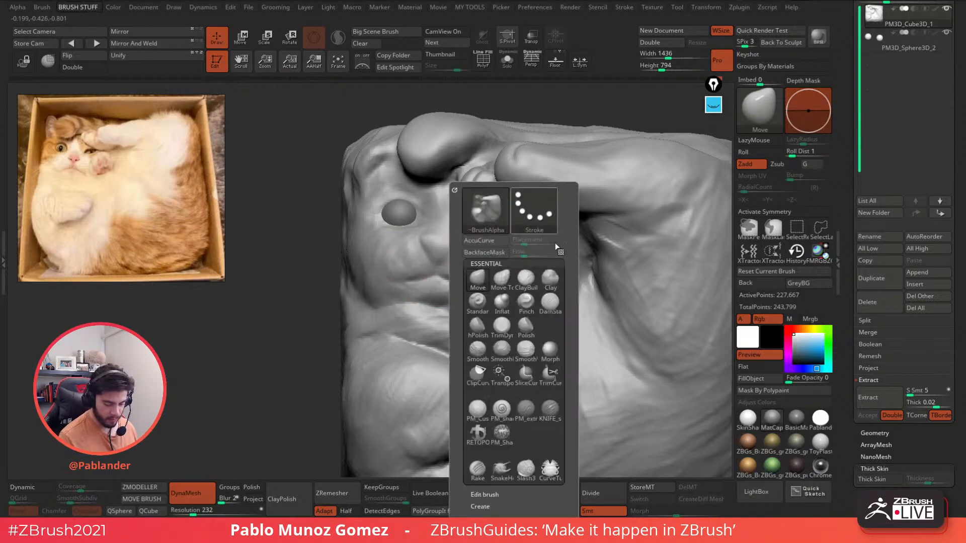
key("d")
key("s")
key("space")
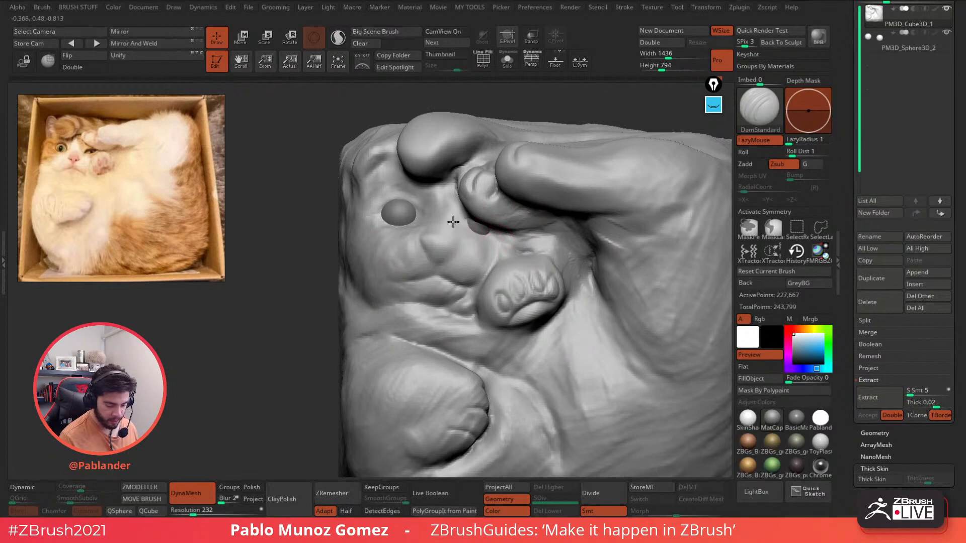
mouse_move(480, 226)
right_mouse_down()
mouse_move(479, 241)
mouse_move(532, 237)
right_mouse_up()
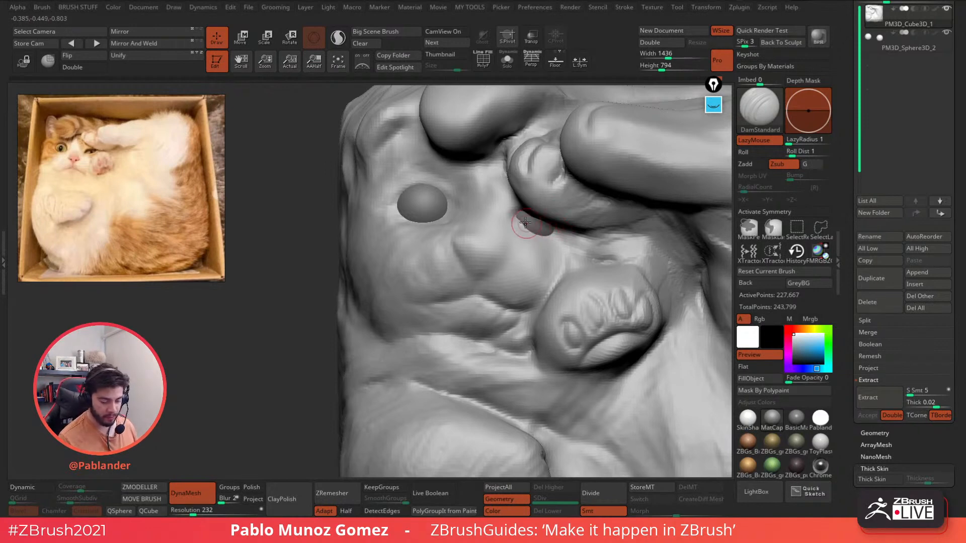
left_click_drag(524, 222, 452, 228)
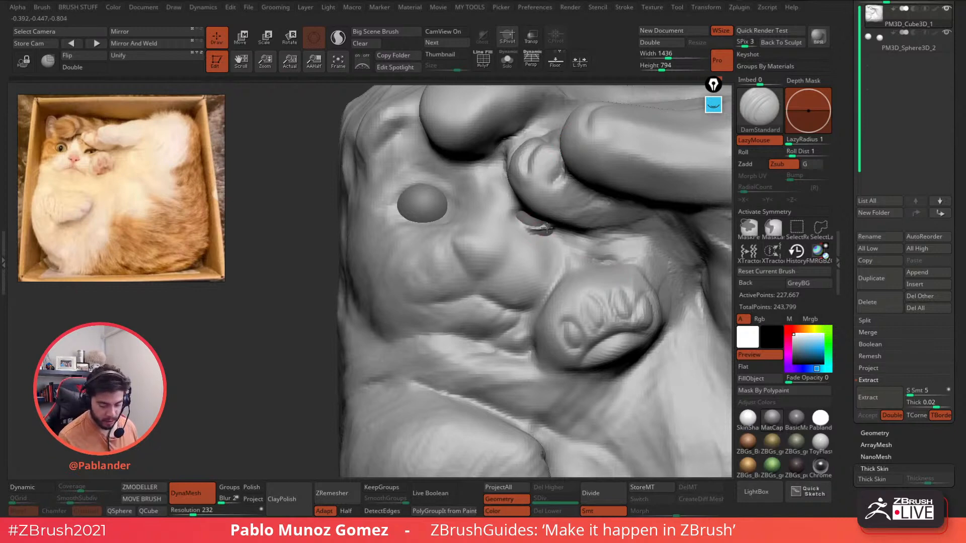
mouse_move(539, 230)
left_mouse_down("shift")
mouse_move(552, 241)
mouse_move(520, 221)
left_mouse_up("shift")
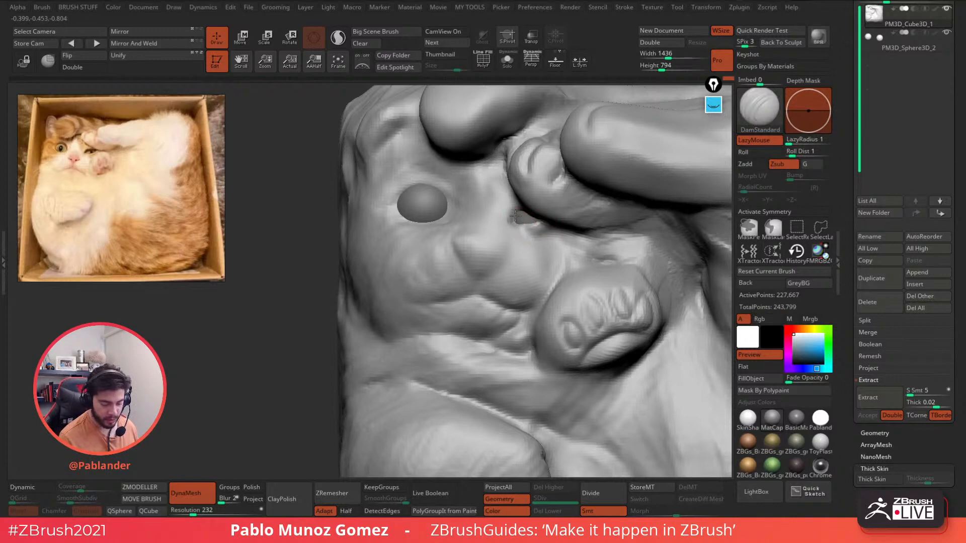
left_click_drag(513, 227, 524, 227)
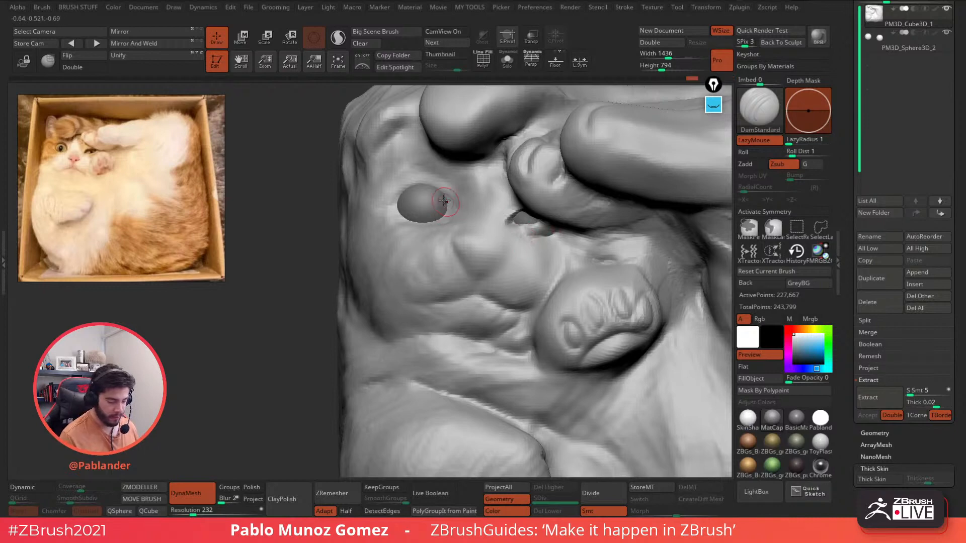
- Carve a sharper upper-lid crease over the left eye and soften the ridge beside it
key("space")
left_click_drag(446, 217, 400, 210)
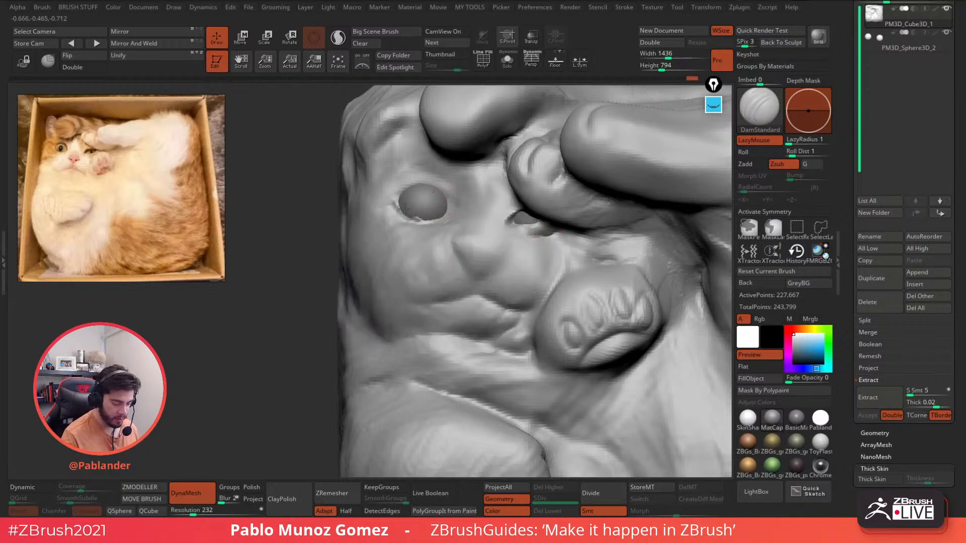
key("ctrl+z")
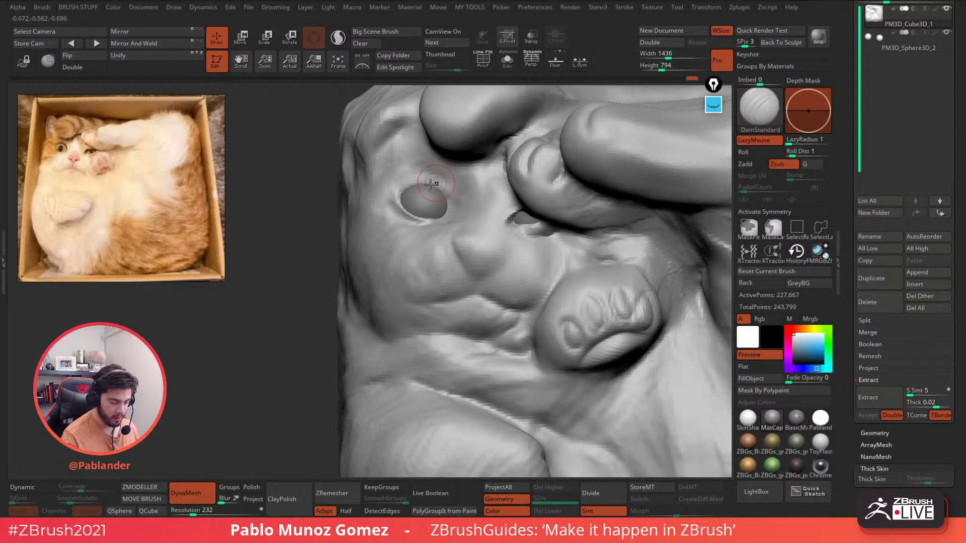
mouse_move(446, 185)
left_mouse_down()
mouse_move(393, 194)
mouse_move(457, 220)
left_mouse_up()
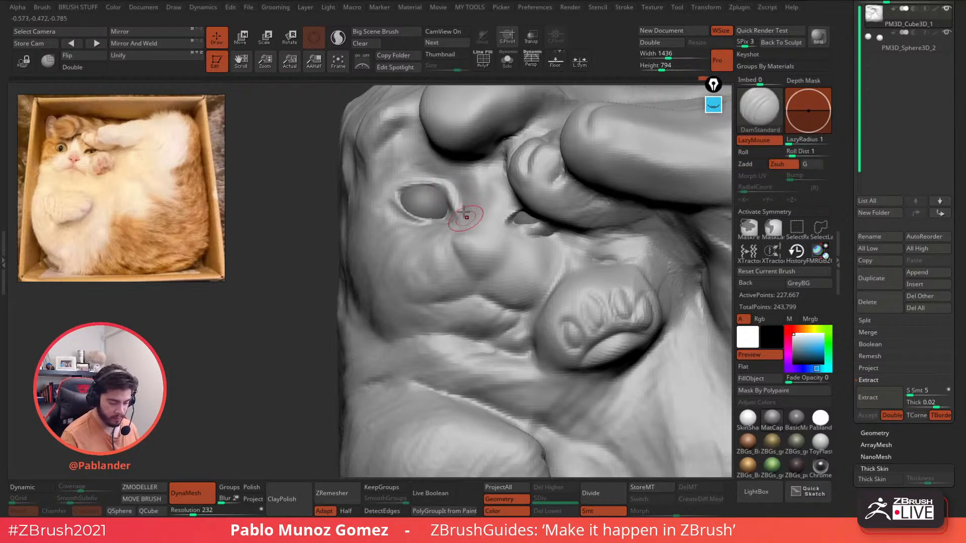
left_click_drag(456, 197, 458, 224, "shift")
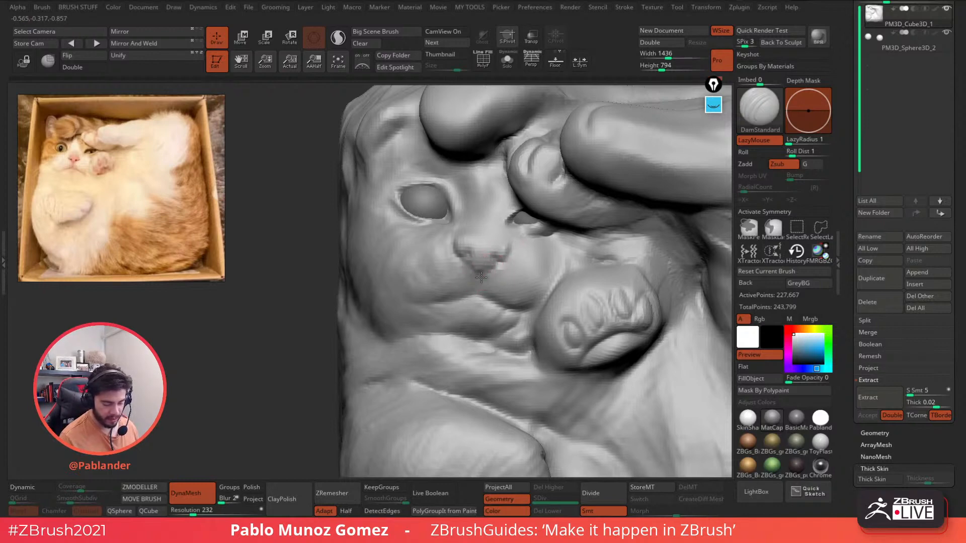
- Carve DamStandard creases along the cat's lower lip and chin
right_click_drag(502, 261, 486, 246, "alt")
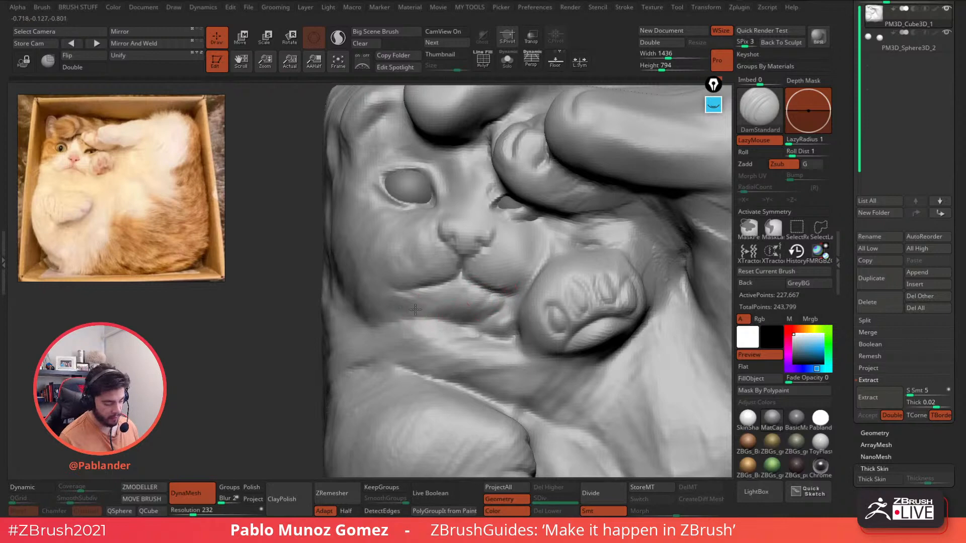
mouse_move(409, 304)
left_mouse_down()
mouse_move(484, 326)
mouse_move(473, 339)
left_mouse_up()
left_click_drag(387, 321, 509, 340)
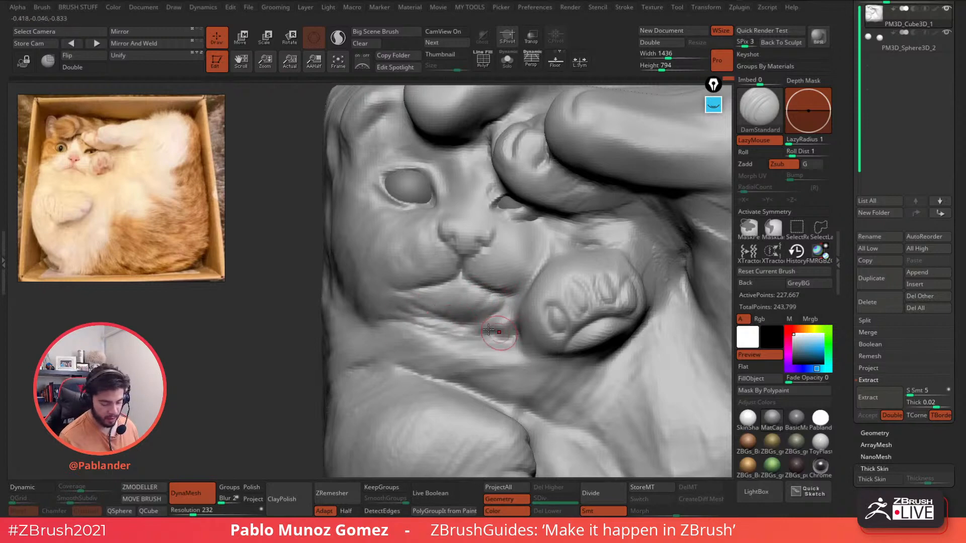
- Deepen the crease along the paw's upper-left edge from the left side
right_click_drag(544, 268, 552, 252)
key("space")
left_click_drag(535, 272, 518, 312)
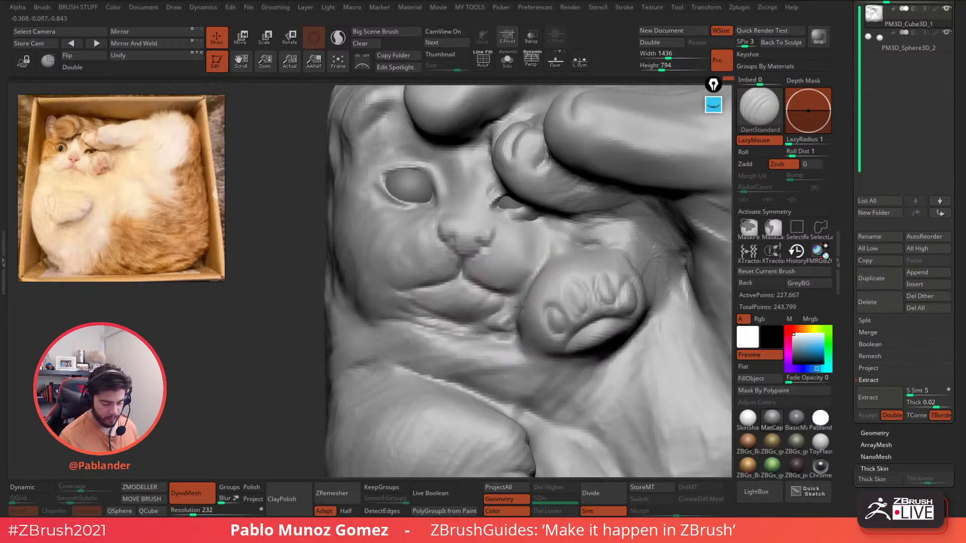
right_click_drag(533, 282, 594, 262)
mouse_move(606, 239)
left_mouse_down()
mouse_move(584, 243)
mouse_move(525, 296)
left_mouse_up()
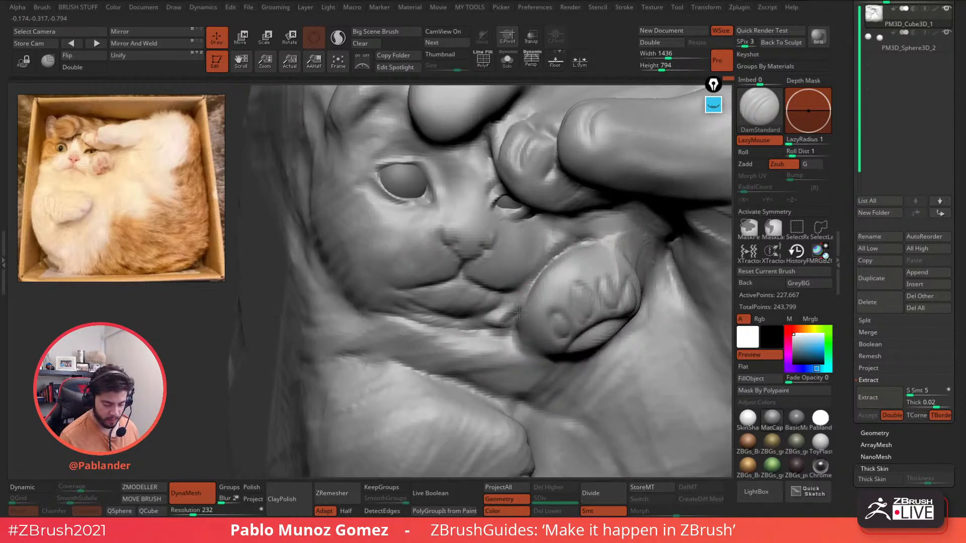
left_click_drag(548, 263, 520, 304)
- Carve a crease above the small eye and creases under the finger and along the paw
mouse_move(581, 232)
right_mouse_down()
mouse_move(579, 189)
mouse_move(533, 229)
mouse_move(493, 239)
mouse_move(488, 231)
right_mouse_up()
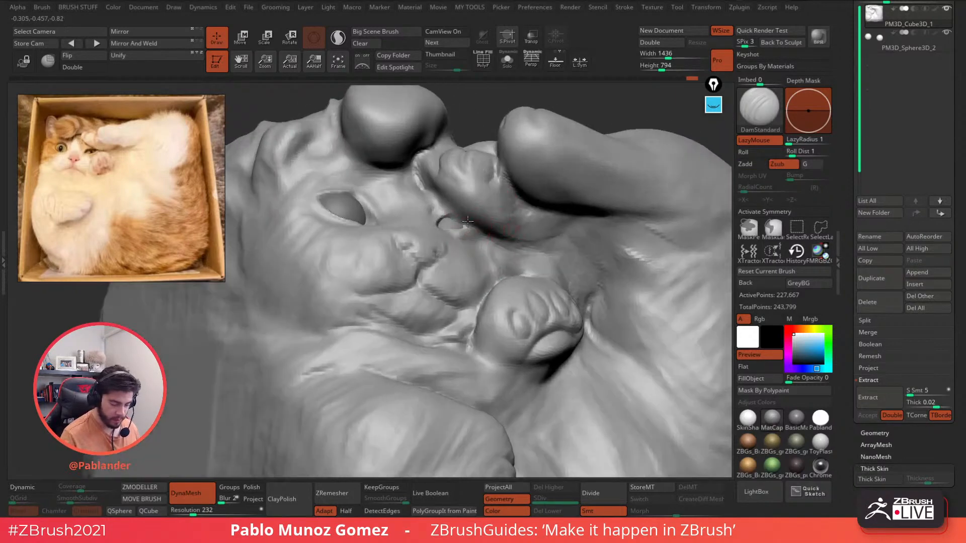
left_click_drag(468, 222, 463, 203)
right_click(470, 225)
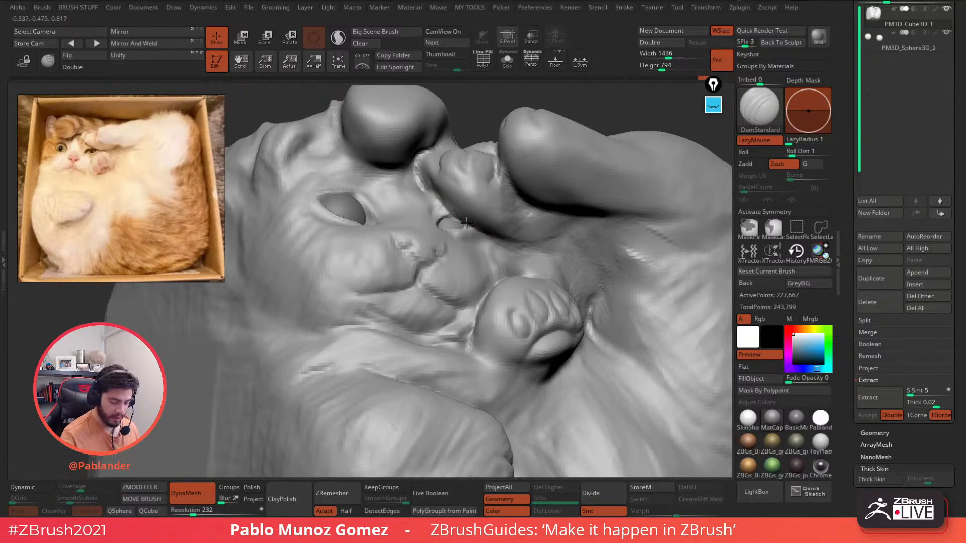
right_click_drag(527, 252, 487, 267)
right_click(493, 282)
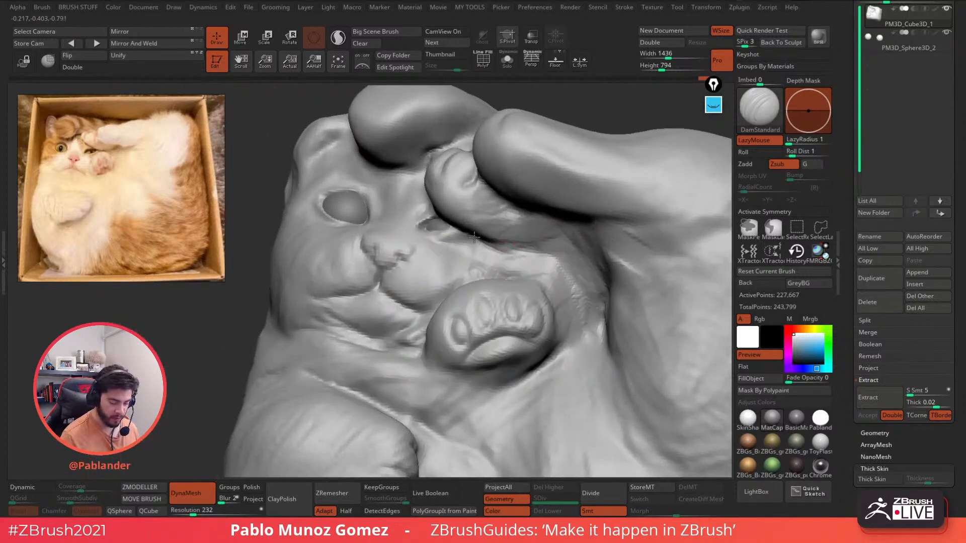
right_click_drag(530, 239, 541, 193)
mouse_move(521, 188)
left_mouse_down()
mouse_move(568, 199)
mouse_move(498, 238)
left_mouse_up()
- Switch to the Move brush, smooth the area, and zoom out to the whole face and paw
mouse_move(532, 219)
right_mouse_down()
mouse_move(514, 262)
mouse_move(568, 236)
right_mouse_up()
right_click_drag(491, 242, 449, 243)
key("b")
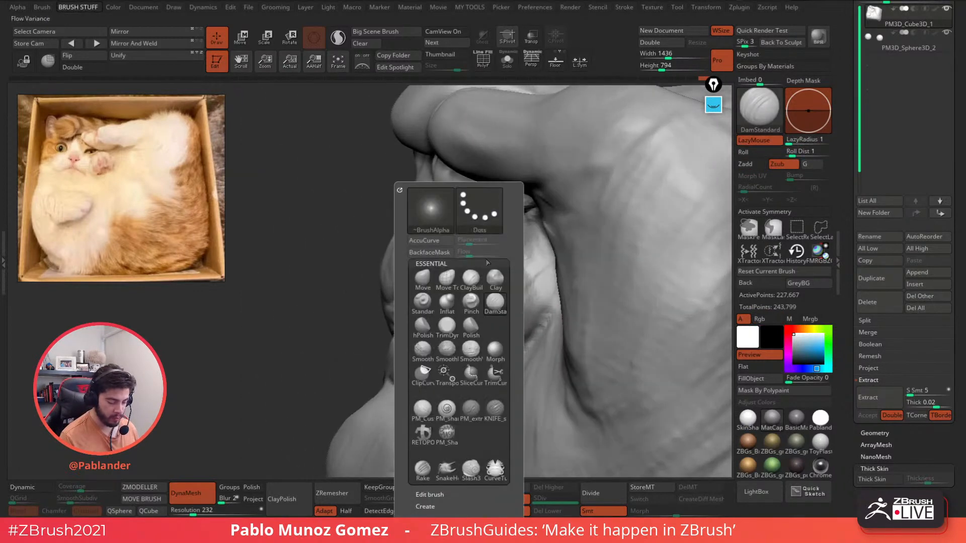
key("m")
key("v")
key("space")
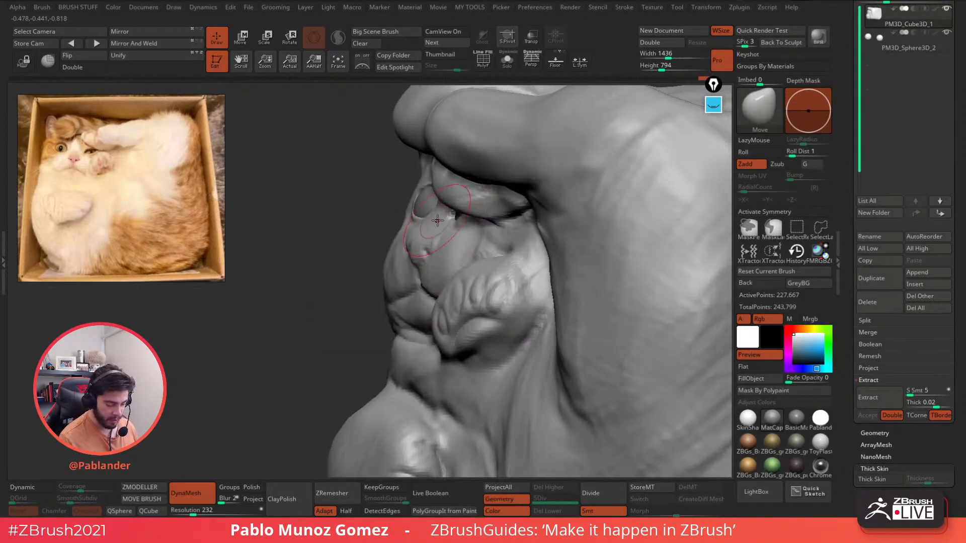
key("space")
mouse_move(448, 221)
right_mouse_down()
mouse_move(491, 227)
mouse_move(465, 232)
mouse_move(477, 224)
mouse_move(487, 240)
right_mouse_up()
key("shift")
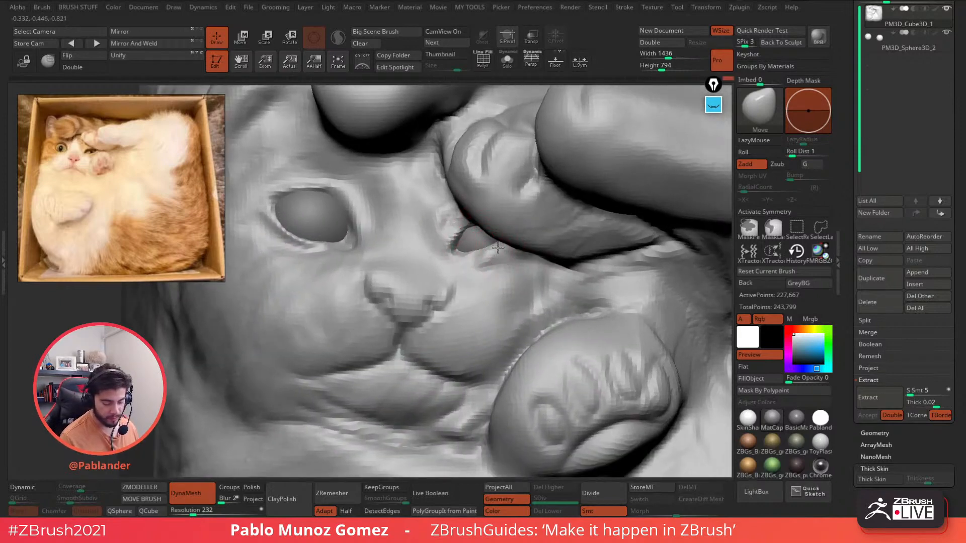
right_click_drag(469, 297, 435, 276, "ctrl")
mouse_move(439, 307)
right_mouse_down()
mouse_move(424, 286)
mouse_move(453, 297)
mouse_move(491, 267)
right_mouse_up()
- Reshape the small paw's top and push the heel bulge on the lower leg outward
right_click(464, 334)
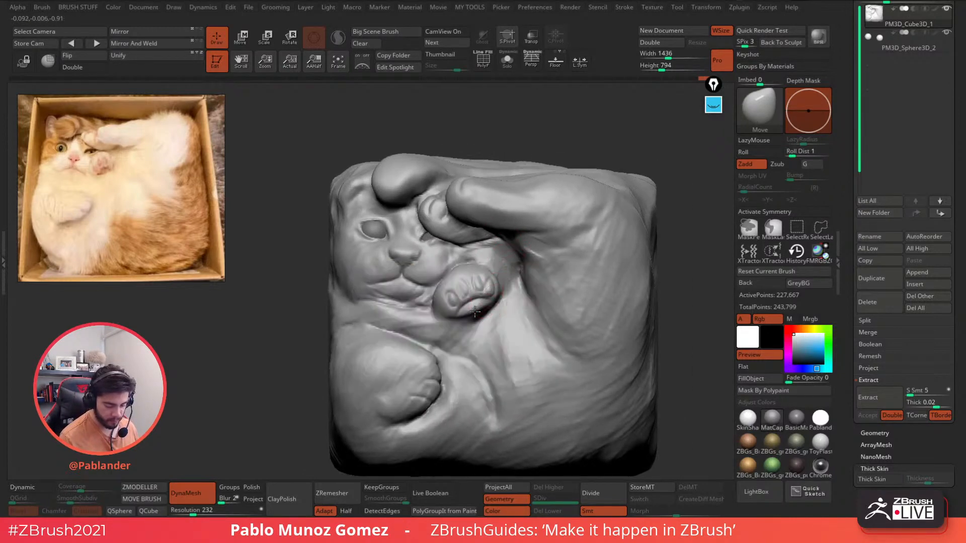
right_click_drag(483, 318, 479, 281)
right_click(470, 280)
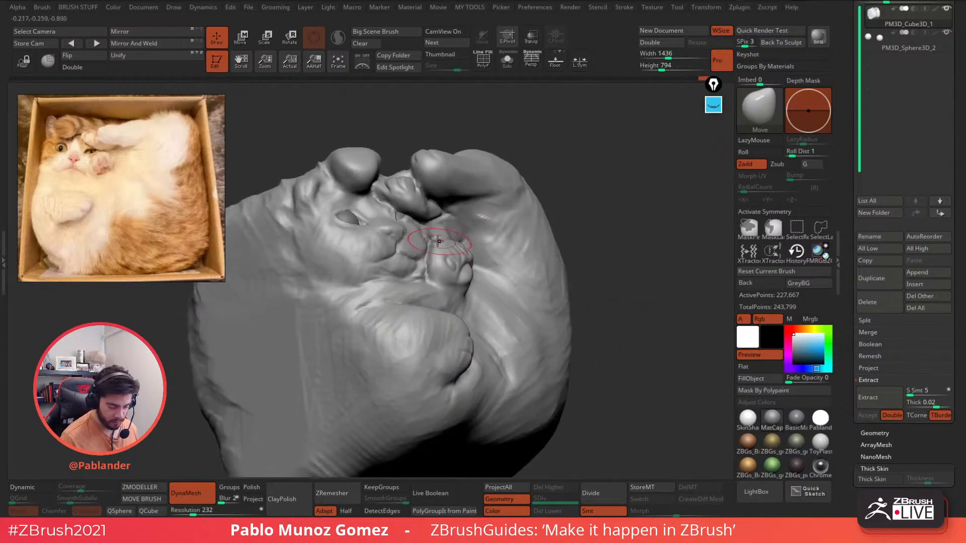
right_click_drag(439, 241, 431, 247)
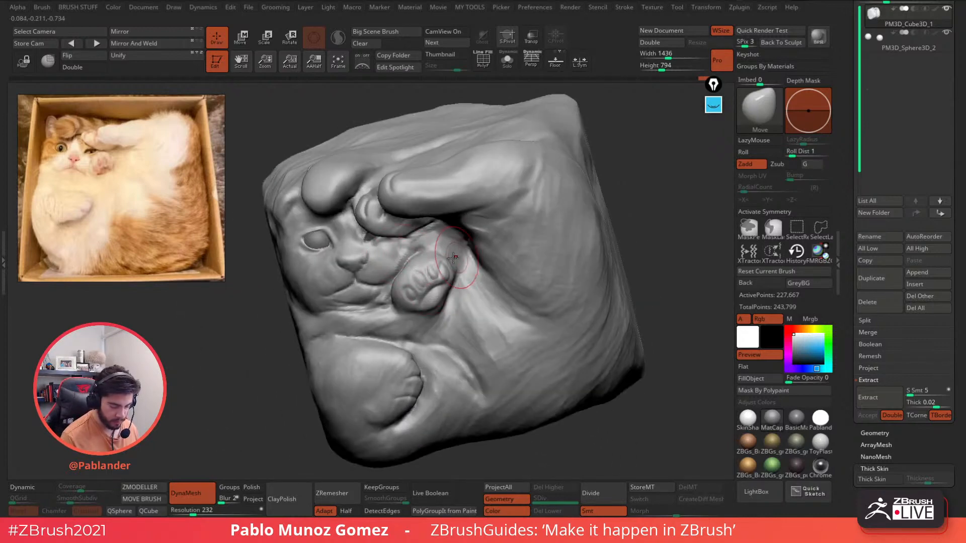
left_click_drag(431, 247, 440, 251)
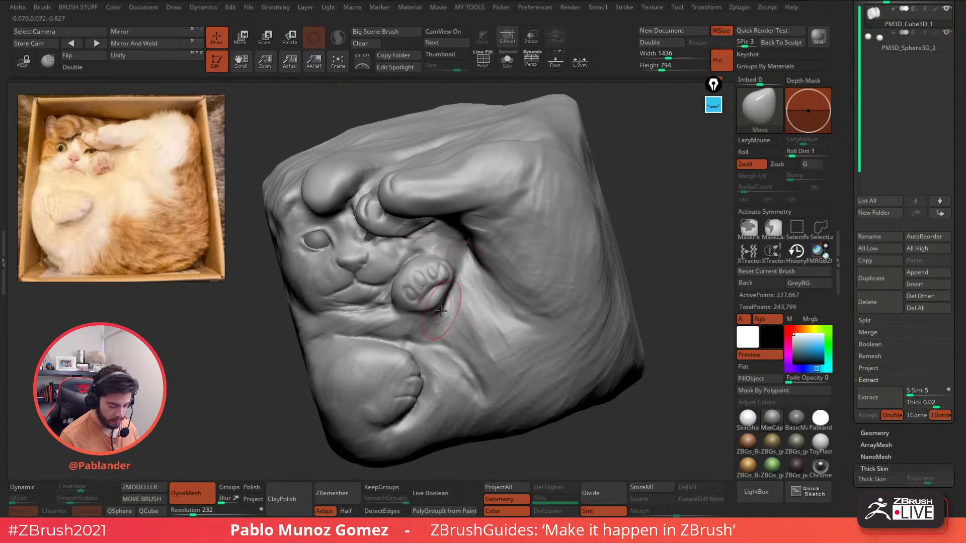
mouse_move(451, 312)
right_mouse_down()
mouse_move(441, 315)
mouse_move(452, 317)
right_mouse_up()
key("space")
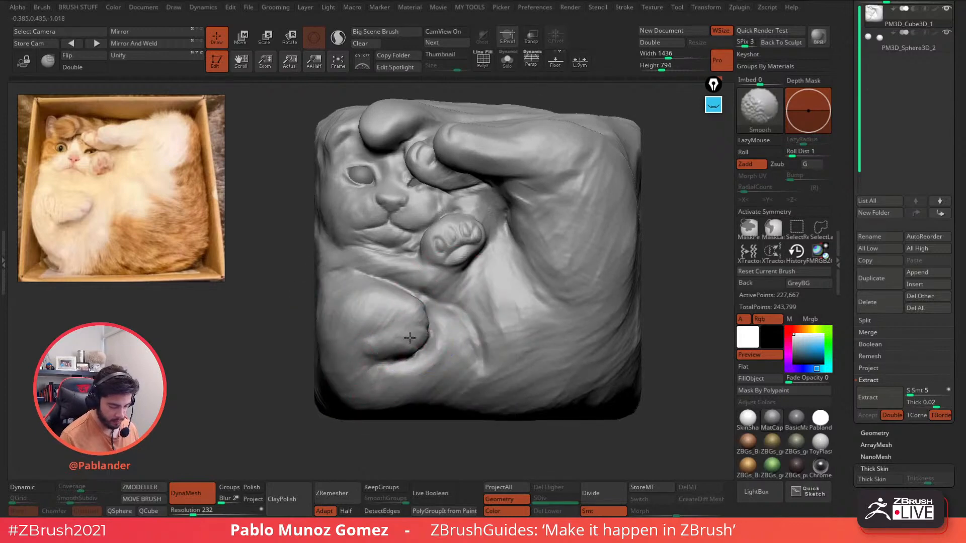
mouse_move(414, 335)
left_mouse_down()
mouse_move(424, 336)
mouse_move(397, 339)
left_mouse_up()
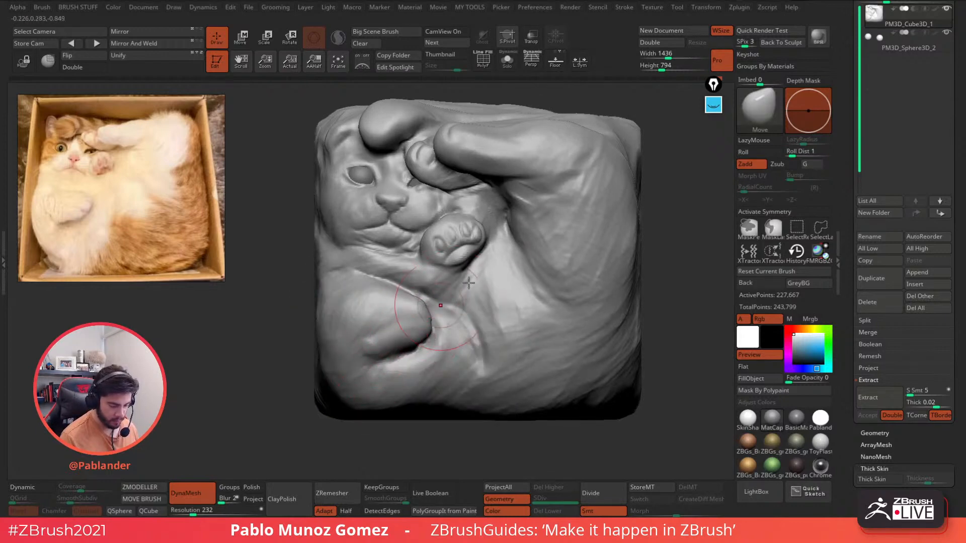
- Smooth the surface over the ear, its top-left edge and the area behind it
right_click_drag(566, 129, 517, 195, "alt")
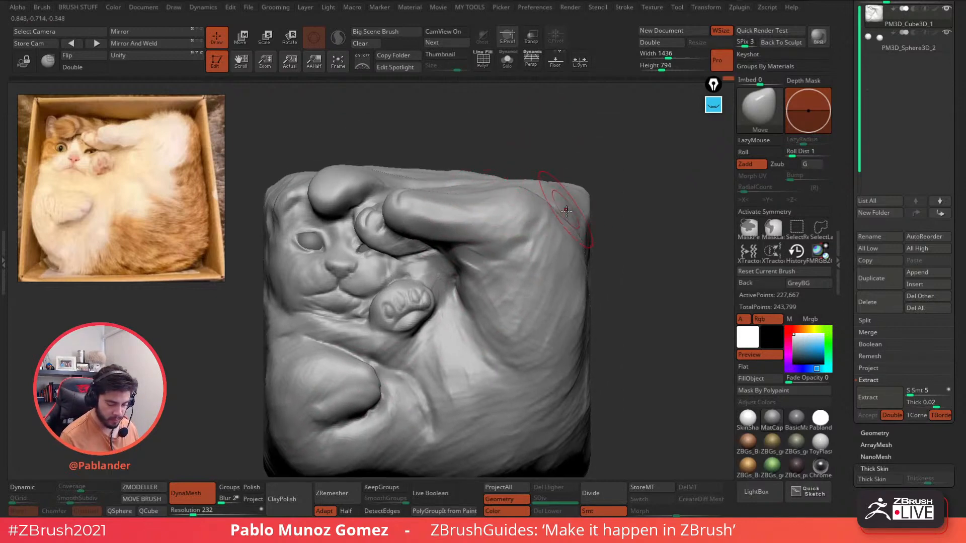
right_click_drag(355, 177, 407, 190, "alt")
key("space")
left_click_drag(407, 189, 394, 187)
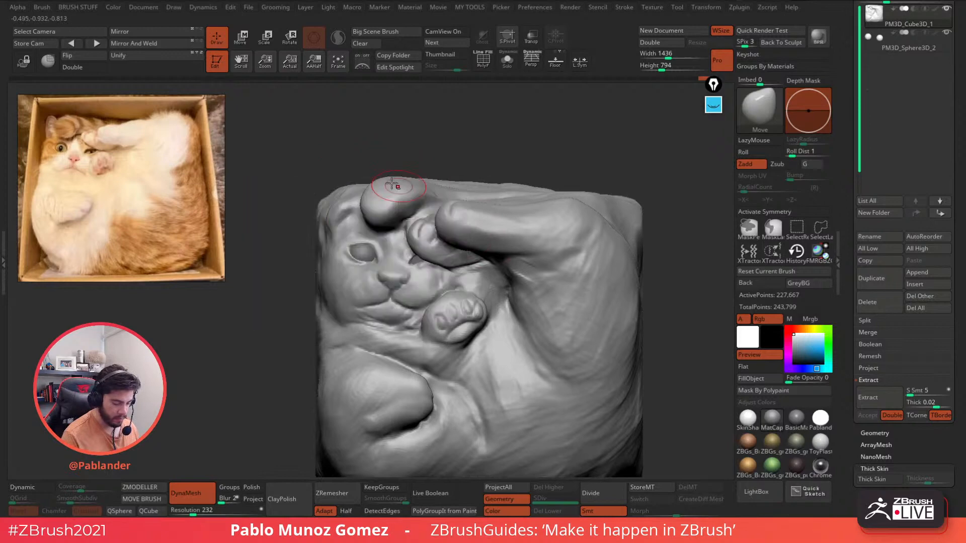
right_click_drag(395, 188, 400, 216, "ctrl")
right_click_drag(400, 216, 424, 171)
mouse_move(379, 213)
left_mouse_down("shift")
mouse_move(363, 227)
mouse_move(364, 204)
left_mouse_up("shift")
mouse_move(365, 204)
right_mouse_down("alt")
mouse_move(421, 196)
mouse_move(411, 201)
right_mouse_up("alt")
mouse_move(393, 195)
left_mouse_down("shift")
mouse_move(409, 183)
mouse_move(373, 181)
left_mouse_up("shift")
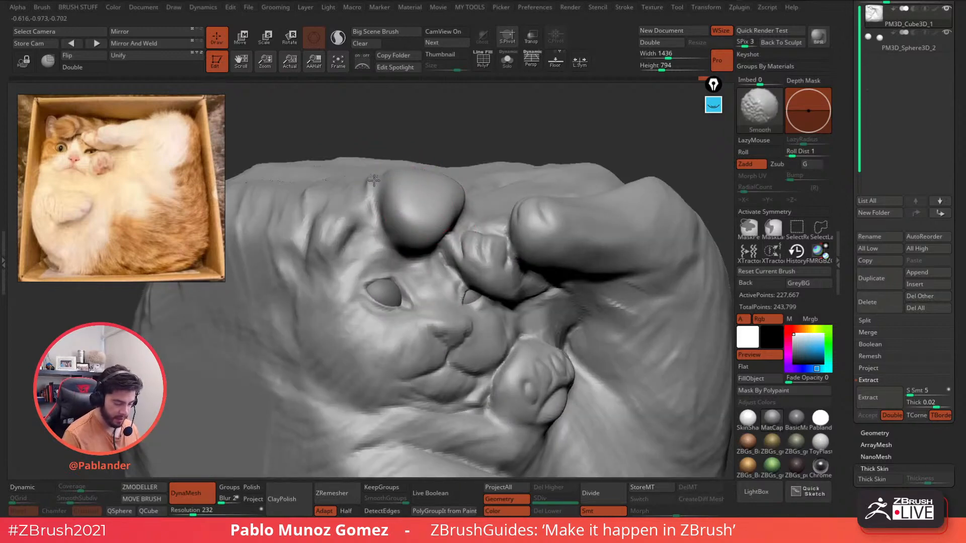
right_click_drag(429, 169, 428, 187)
left_click_drag(463, 177, 477, 180, "shift")
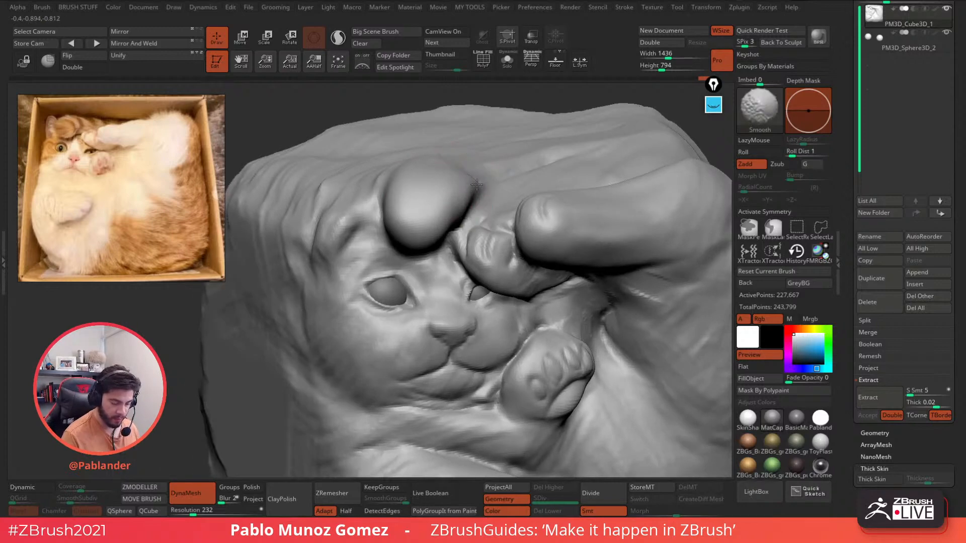
right_click_drag(504, 172, 484, 178)
- Add PM_Custom_Clay ridges across the brow fold and smooth them
key("b")
left_click(457, 395)
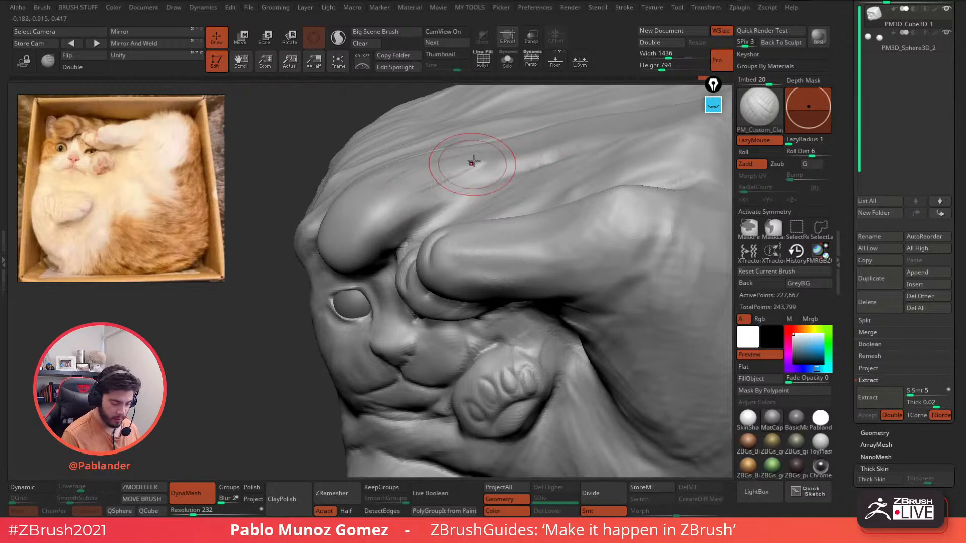
right_click_drag(452, 162, 426, 166)
mouse_move(426, 167)
left_mouse_down()
mouse_move(378, 209)
mouse_move(429, 152)
left_mouse_up()
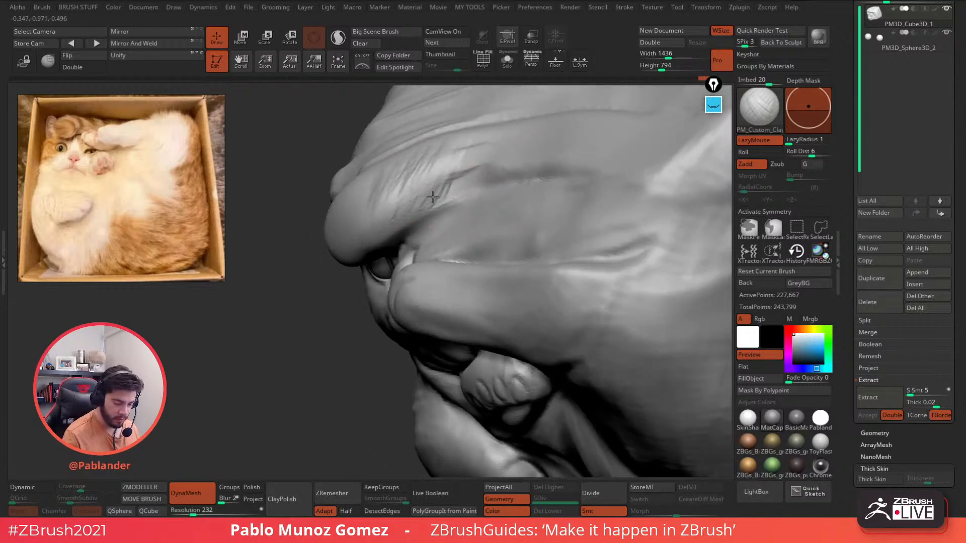
key("shift")
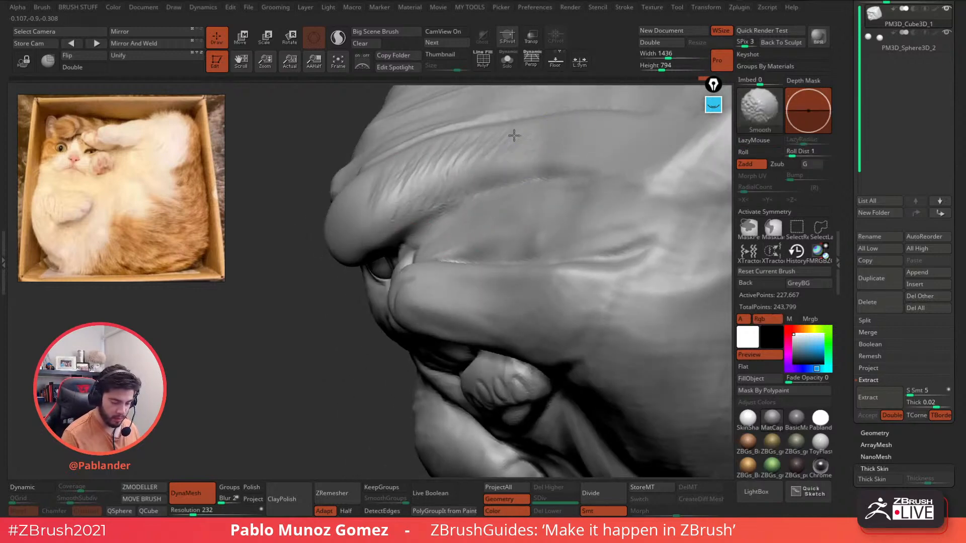
left_click_drag(474, 173, 436, 200, "shift")
- Build up more clay on the fold over the brow and soften it
mouse_move(384, 226)
right_mouse_down()
mouse_move(447, 251)
mouse_move(460, 222)
mouse_move(443, 214)
right_mouse_up()
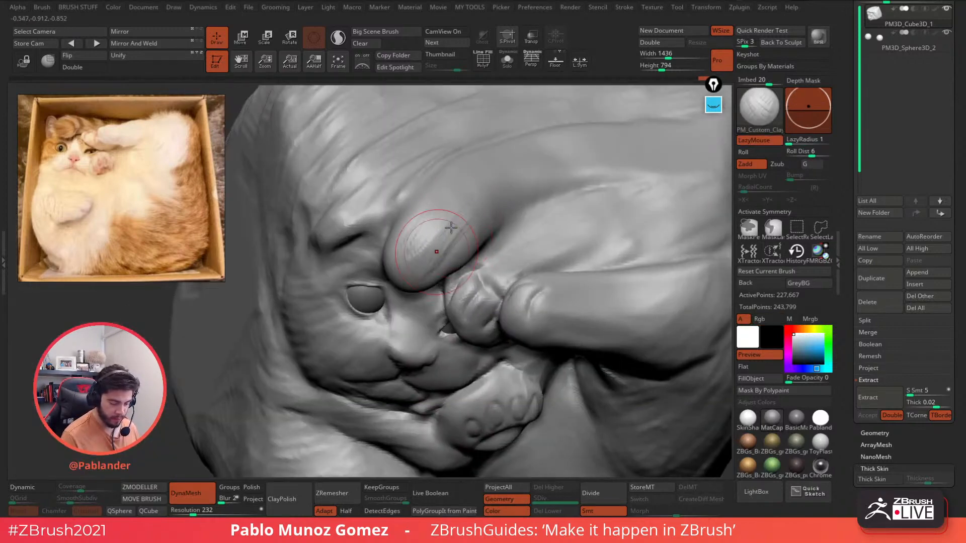
left_click_drag(451, 228, 436, 211, "shift")
right_click_drag(436, 212, 424, 194)
mouse_move(425, 194)
left_mouse_down()
mouse_move(408, 243)
mouse_move(428, 255)
mouse_move(436, 237)
left_mouse_up()
mouse_move(474, 226)
right_mouse_down()
mouse_move(484, 243)
mouse_move(556, 193)
mouse_move(457, 259)
right_mouse_up()
- Select the KNIFE_sharp_control brush and zoom out from the sculpt
key("space")
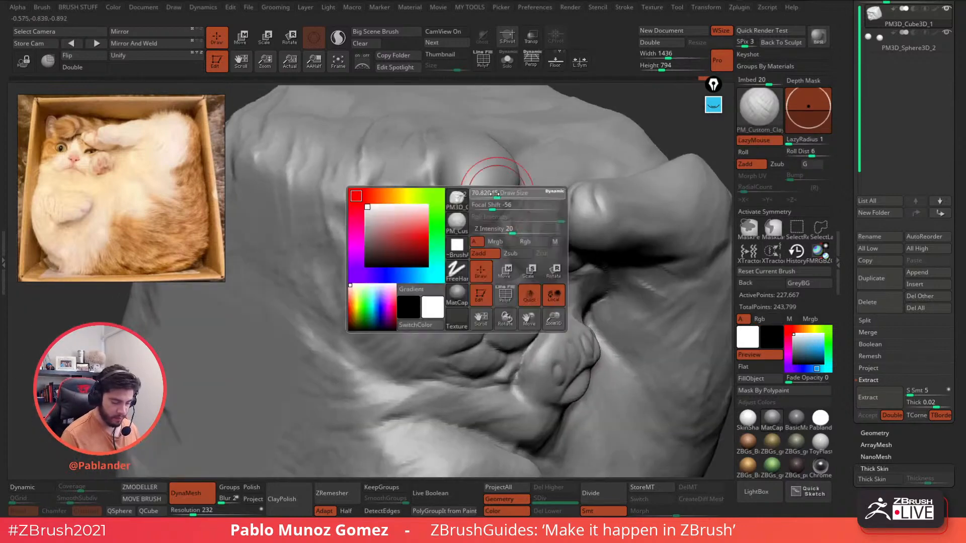
key("1")
left_click(572, 401)
mouse_move(594, 334)
right_mouse_down("ctrl")
mouse_move(599, 260)
mouse_move(541, 241)
right_mouse_up("ctrl")
mouse_move(541, 242)
right_mouse_down()
mouse_move(586, 266)
mouse_move(563, 277)
mouse_move(533, 241)
right_mouse_up()
- Switch to the Move brush and enlarge its Draw Size
key("1")
left_click(524, 282)
mouse_move(468, 274)
right_mouse_down()
mouse_move(434, 275)
mouse_move(438, 300)
right_mouse_up()
key("space")
left_click_drag(439, 283, 455, 285)
mouse_move(456, 322)
right_mouse_down()
mouse_move(440, 286)
mouse_move(447, 273)
mouse_move(477, 292)
right_mouse_up()
key("space")
left_click_drag(478, 280, 487, 280)
mouse_move(489, 277)
right_mouse_down()
mouse_move(503, 271)
mouse_move(409, 263)
right_mouse_up()
- Enable perspective view and reduce the brush size
key("p")
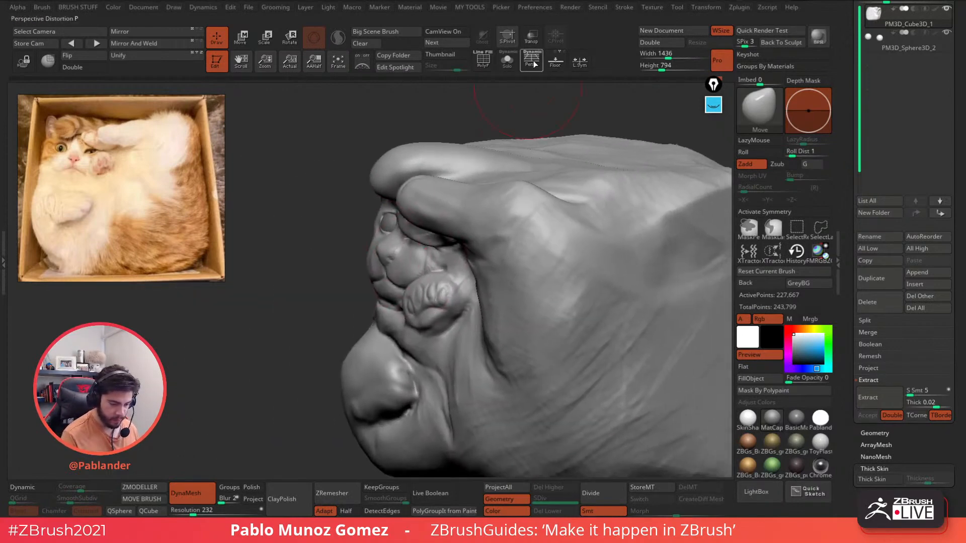
right_click_drag(347, 292, 390, 280)
right_click_drag(378, 237, 394, 219)
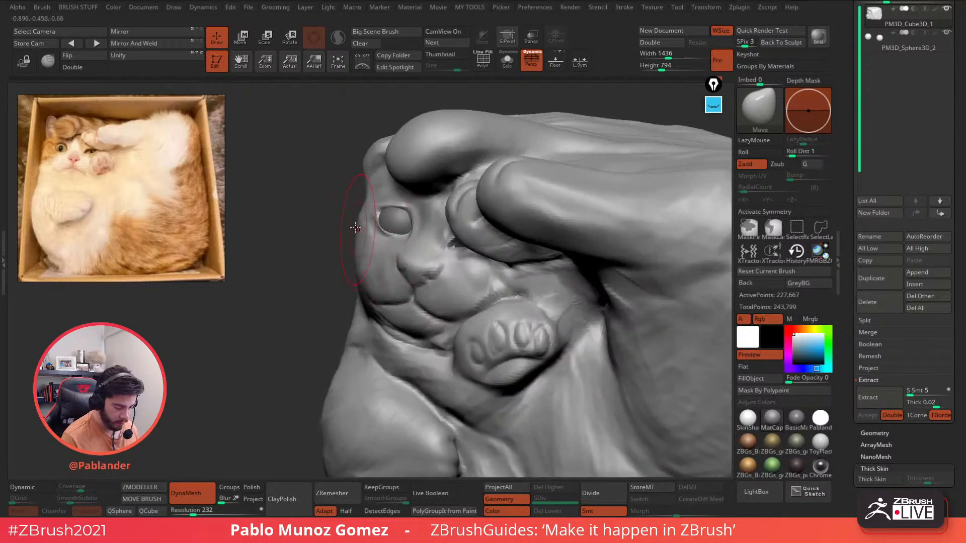
mouse_move(466, 294)
right_mouse_down("alt")
mouse_move(445, 238)
mouse_move(427, 263)
mouse_move(477, 251)
right_mouse_up("alt")
key("space")
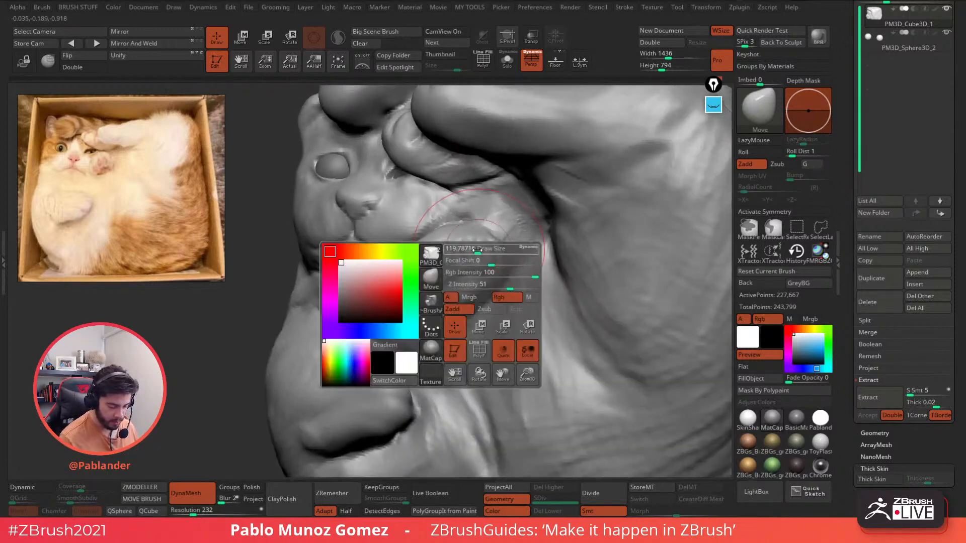
left_click_drag(477, 251, 471, 251)
right_click_drag(402, 280, 425, 283)
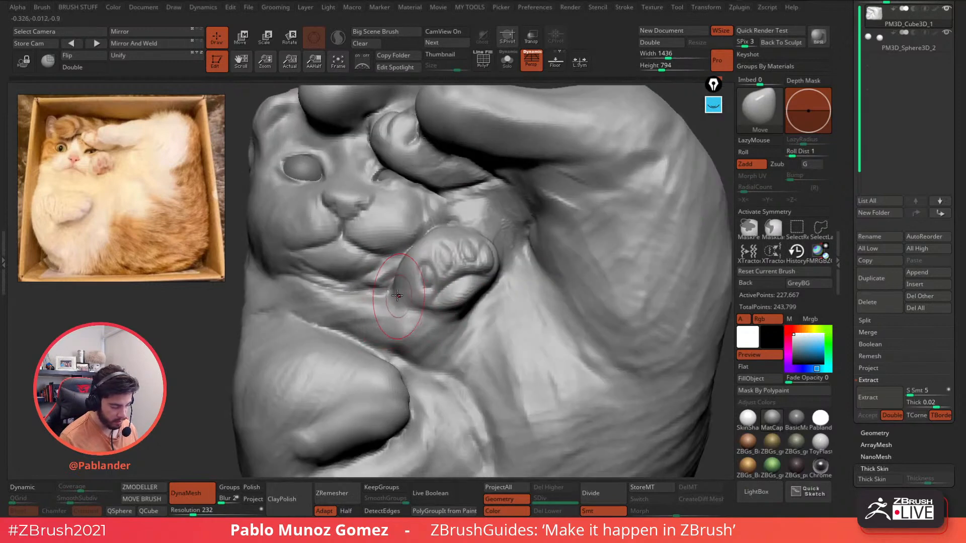
- Frame the cat, select PM_Custom_Clay and reshape the crease under the lower paw
key("f")
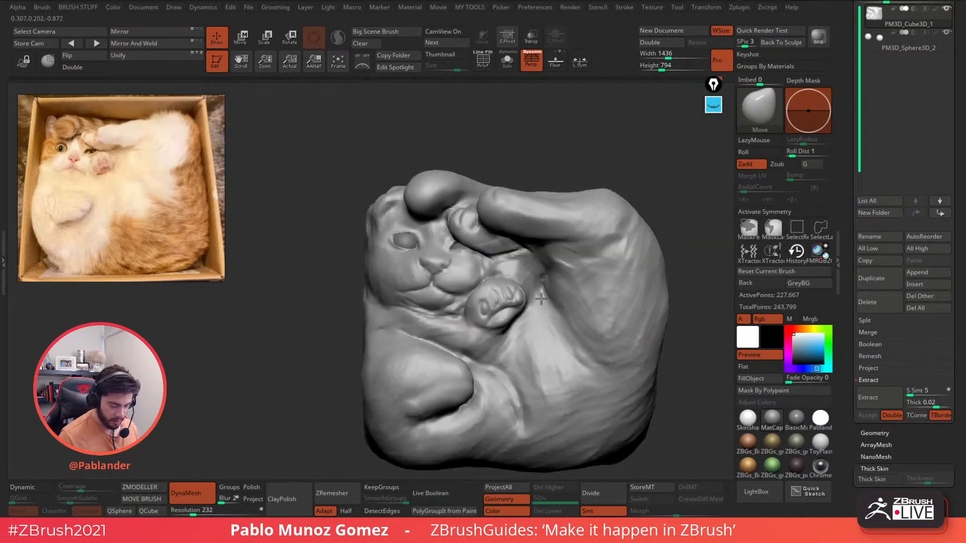
mouse_move(541, 299)
right_mouse_down("ctrl")
mouse_move(570, 335)
mouse_move(548, 281)
right_mouse_up("ctrl")
key("b")
left_click(514, 406)
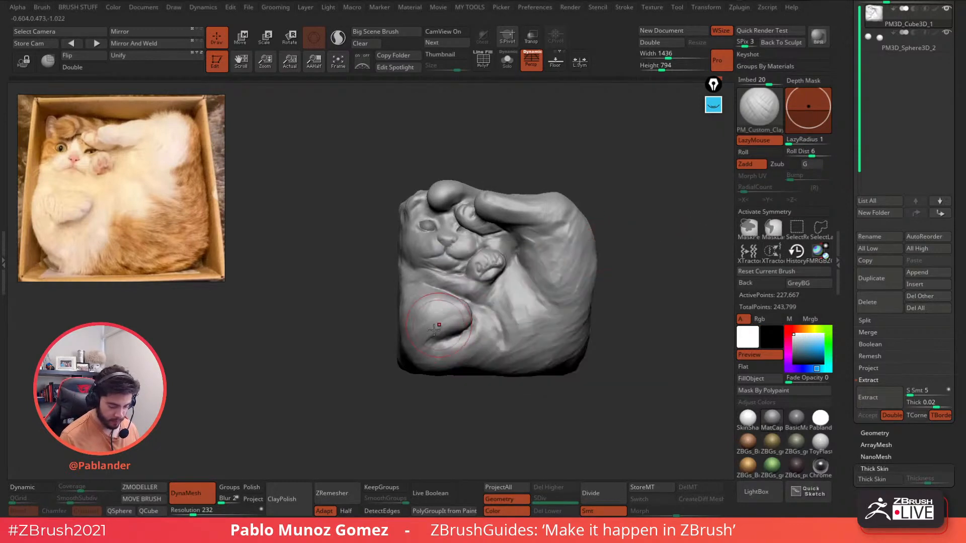
left_click_drag(453, 338, 434, 334)
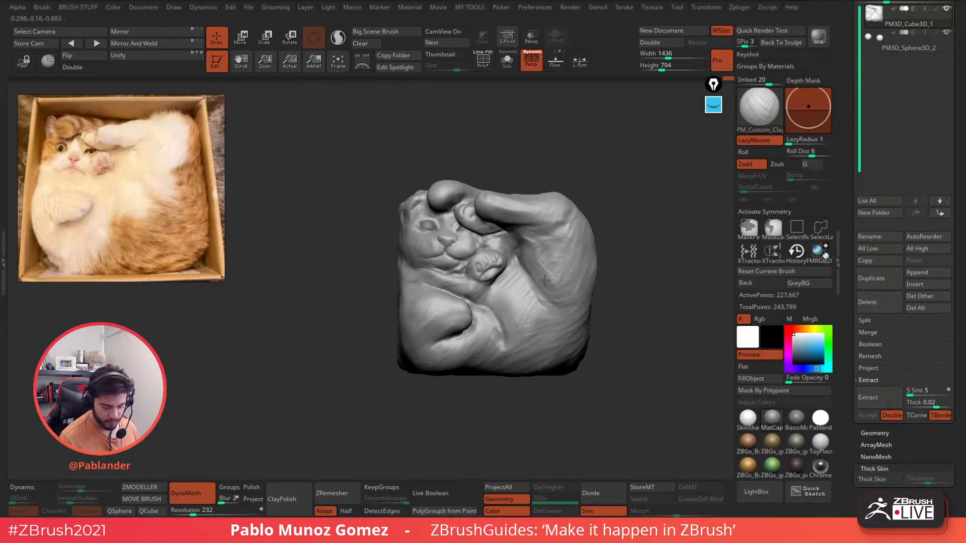
- Deepen the inner leg and belly crease and add clay hatch strokes across knee and thigh
mouse_move(536, 282)
left_mouse_down()
mouse_move(516, 251)
mouse_move(534, 266)
mouse_move(541, 260)
mouse_move(556, 283)
mouse_move(570, 276)
mouse_move(575, 264)
mouse_move(542, 230)
mouse_move(563, 209)
left_mouse_up()
right_click_drag(648, 186, 614, 197)
mouse_move(613, 198)
left_mouse_down()
mouse_move(600, 195)
mouse_move(607, 217)
mouse_move(629, 200)
mouse_move(623, 229)
mouse_move(597, 258)
left_mouse_up()
mouse_move(634, 233)
right_mouse_down("alt")
mouse_move(544, 268)
mouse_move(562, 280)
mouse_move(582, 271)
mouse_move(578, 258)
mouse_move(609, 298)
mouse_move(602, 280)
mouse_move(616, 348)
right_mouse_up("alt")
right_click_drag(615, 348, 588, 286)
right_click_drag(589, 285, 588, 221)
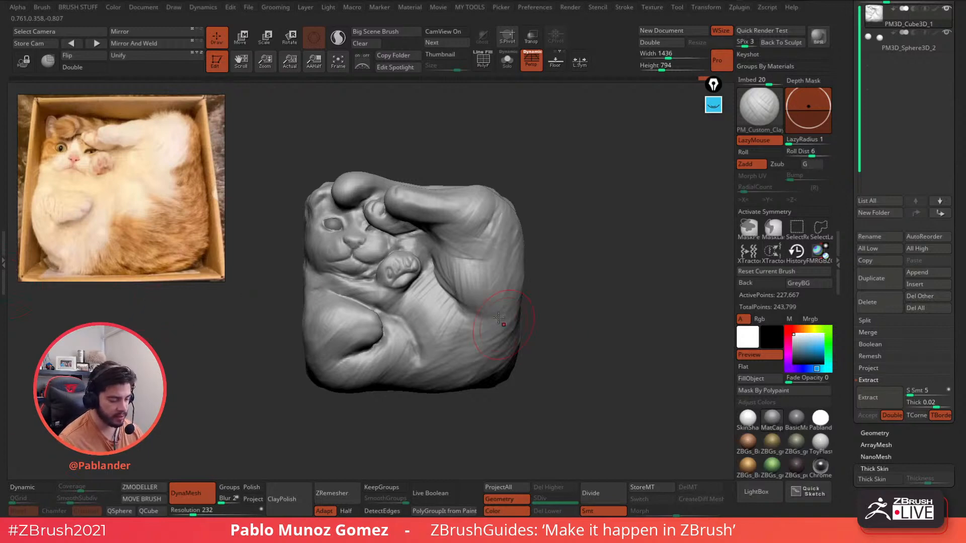
key("space")
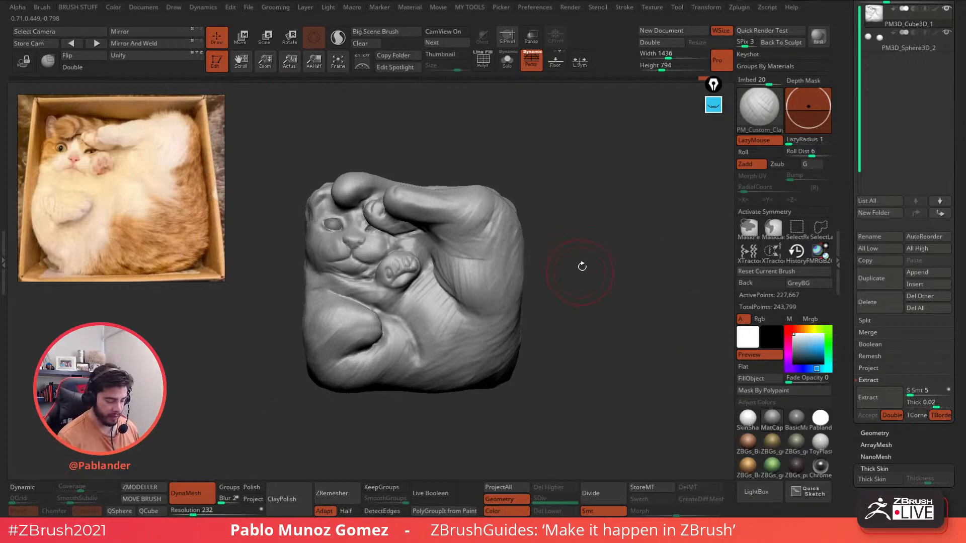
- Switch to an enlarged Move brush and reshape the top edge of the box
mouse_move(582, 267)
left_mouse_down("alt")
mouse_move(607, 264)
mouse_move(578, 298)
mouse_move(574, 276)
left_mouse_up("alt")
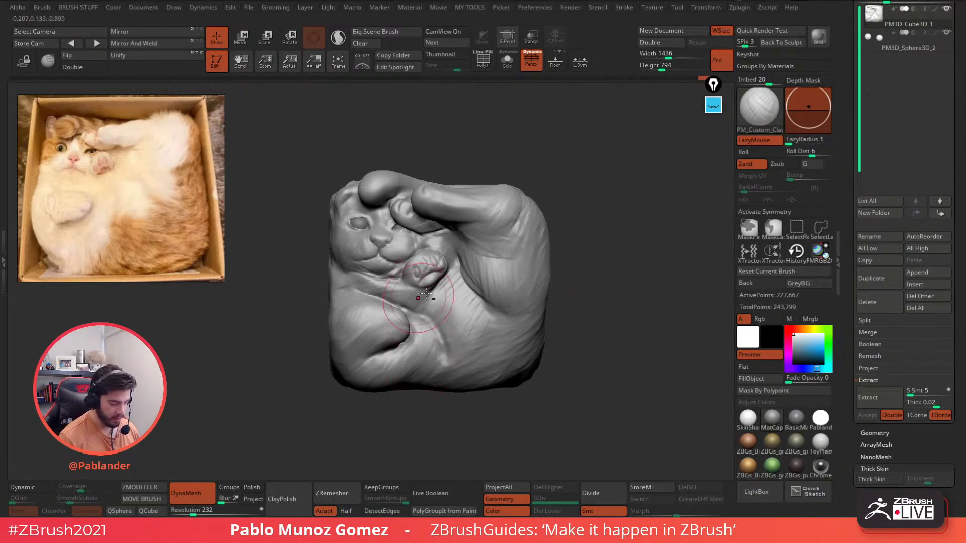
key("space")
key("b")
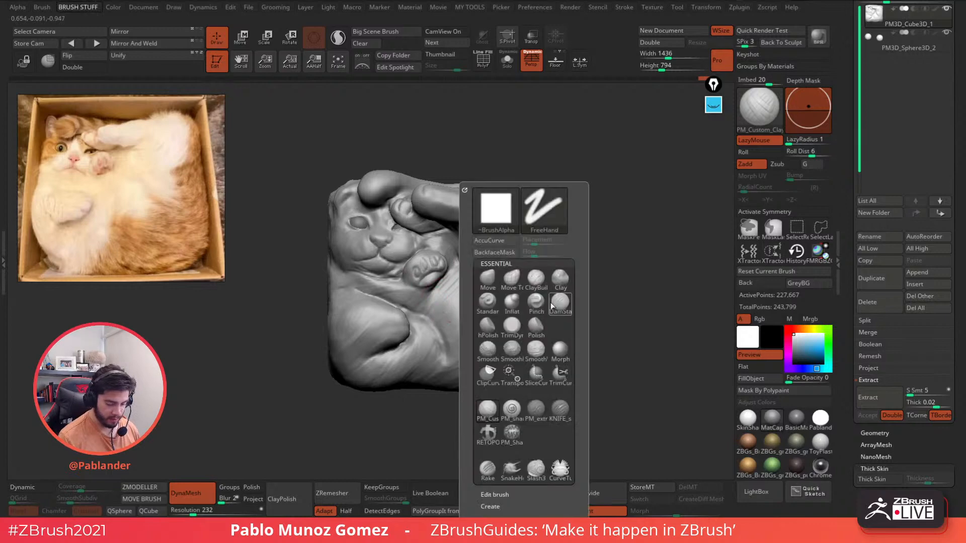
key("m")
key("v")
key("space")
left_click_drag(599, 194, 624, 191)
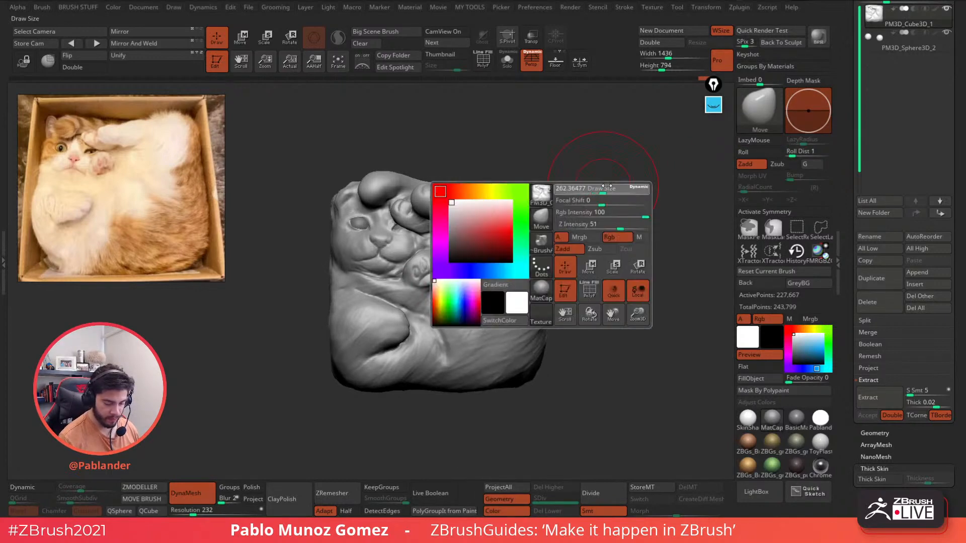
left_click_drag(626, 242, 509, 271)
mouse_move(482, 188)
left_mouse_down()
mouse_move(489, 178)
mouse_move(498, 184)
left_mouse_up()
- Tighten the upper leg's underside, fill out the cheek and push the lower arm up
left_click_drag(367, 237, 466, 240)
key("space")
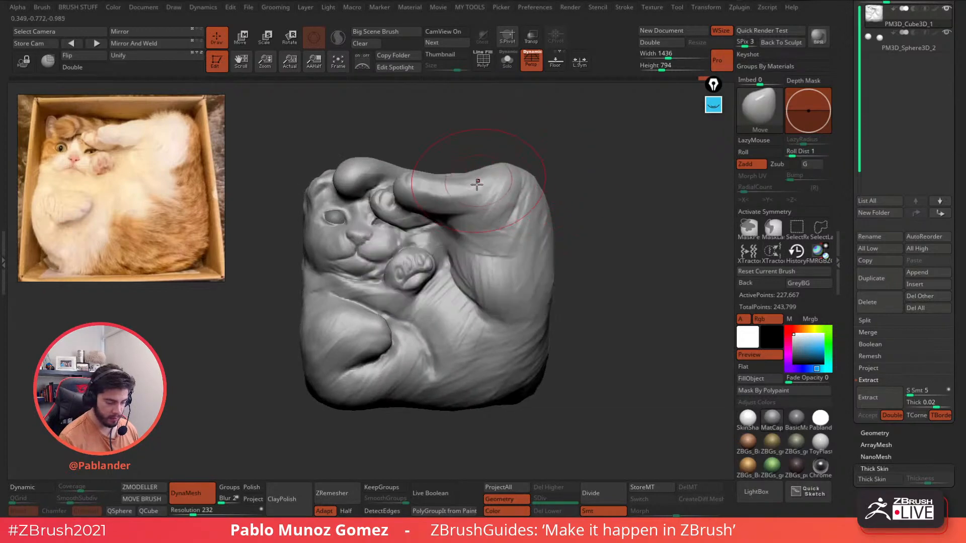
left_click_drag(464, 207, 444, 198)
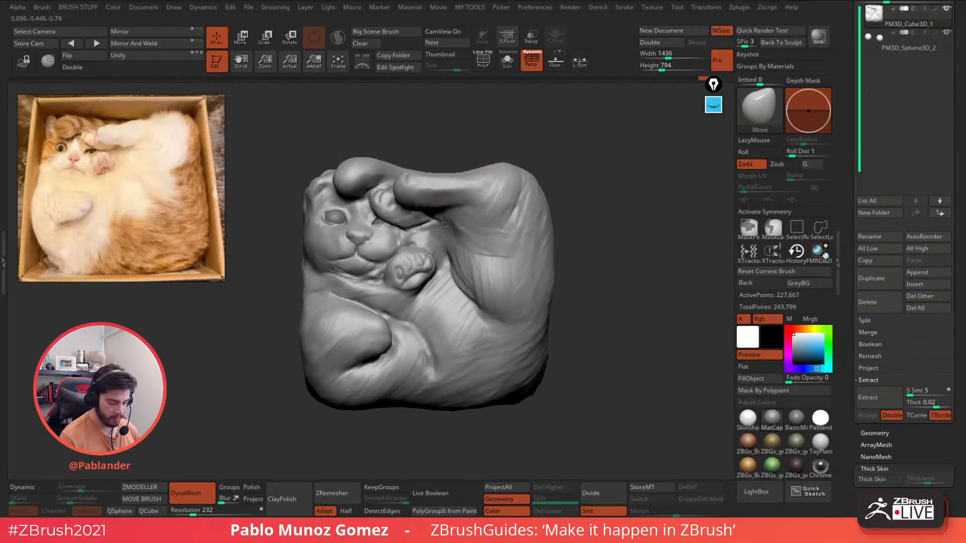
key("space")
left_click_drag(456, 242, 445, 242)
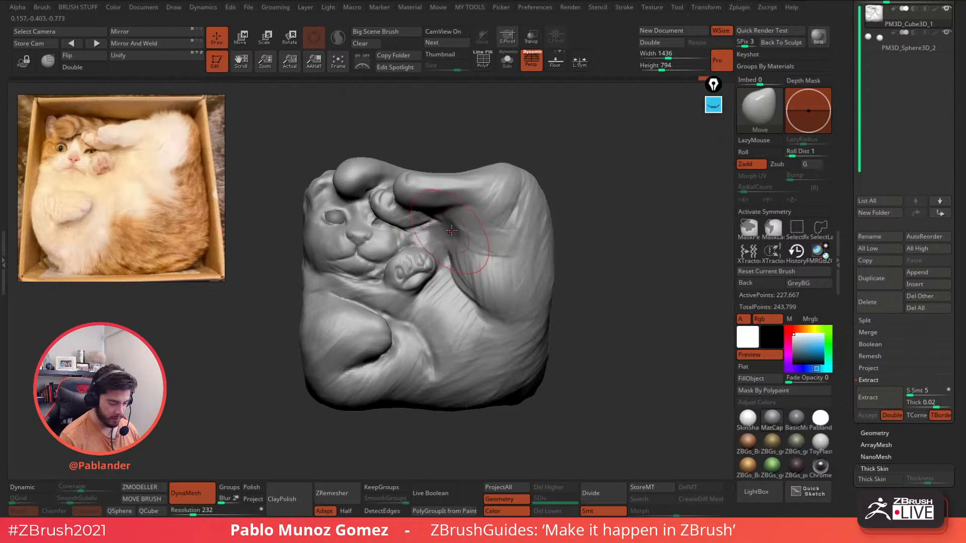
left_click_drag(382, 261, 383, 264)
mouse_move(375, 352)
left_mouse_down()
mouse_move(354, 351)
mouse_move(358, 365)
mouse_move(335, 374)
left_mouse_up()
- Shrink the brush and orbit around the cat to inspect the paw and arm
right_click_drag(323, 328, 410, 323)
right_click_drag(543, 291, 617, 238, "alt")
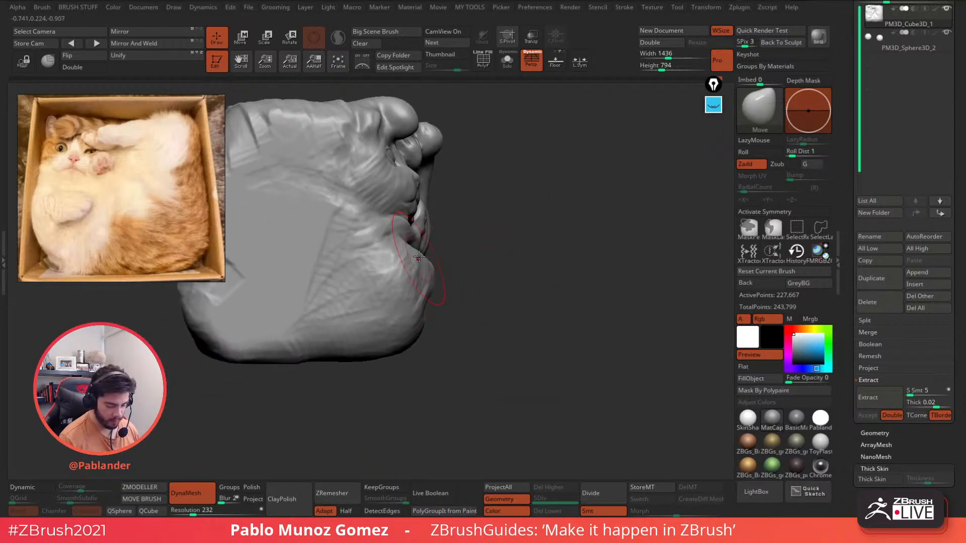
mouse_move(421, 232)
right_mouse_down()
mouse_move(513, 222)
mouse_move(476, 239)
mouse_move(452, 236)
mouse_move(498, 298)
right_mouse_up()
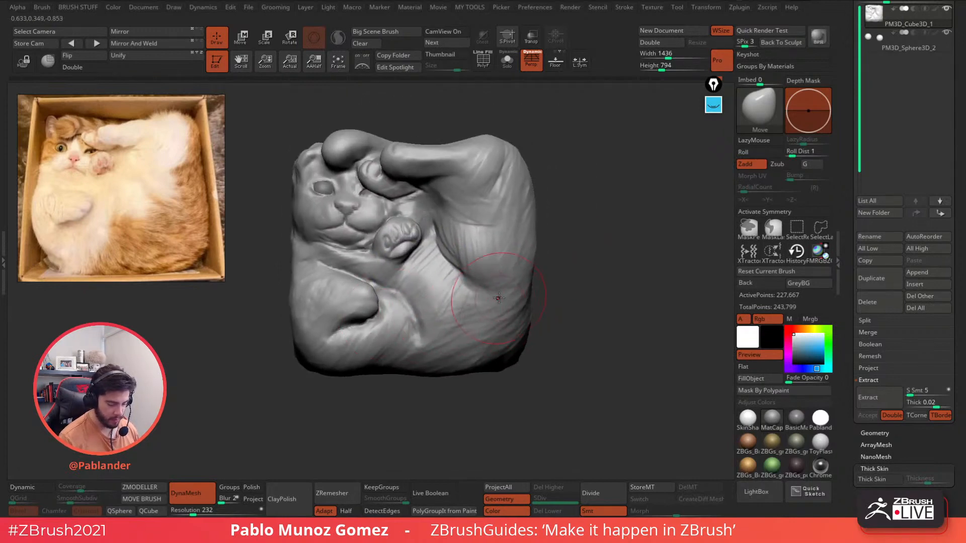
mouse_move(548, 218)
right_mouse_down()
mouse_move(571, 201)
mouse_move(447, 200)
right_mouse_up()
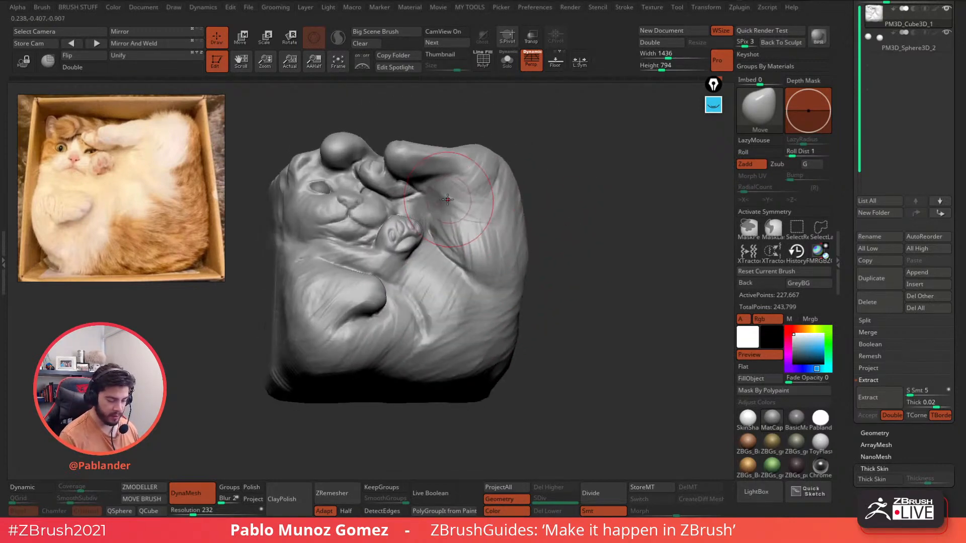
key("space")
left_click_drag(448, 200, 422, 199)
mouse_move(483, 201)
right_mouse_down()
mouse_move(442, 207)
mouse_move(463, 195)
right_mouse_up()
key("space")
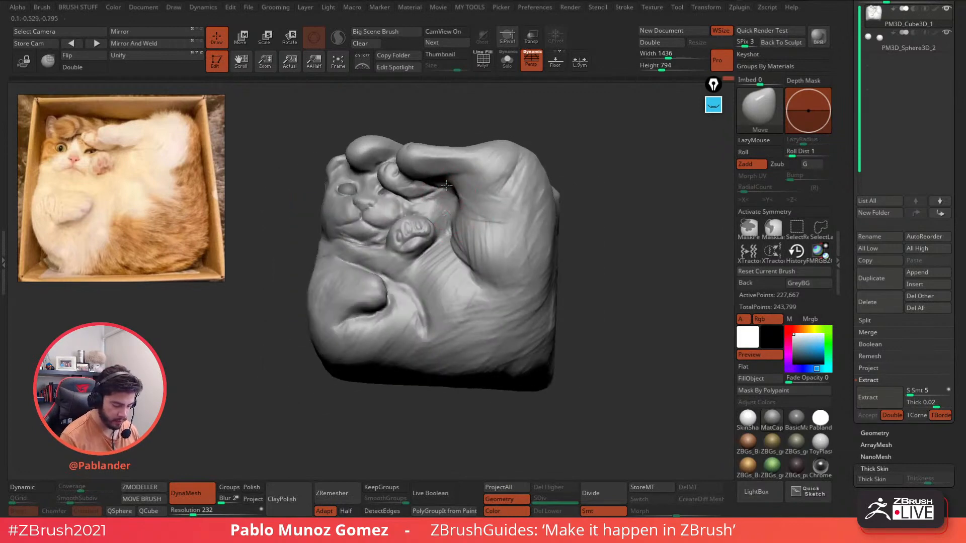
right_click_drag(449, 199, 466, 177)
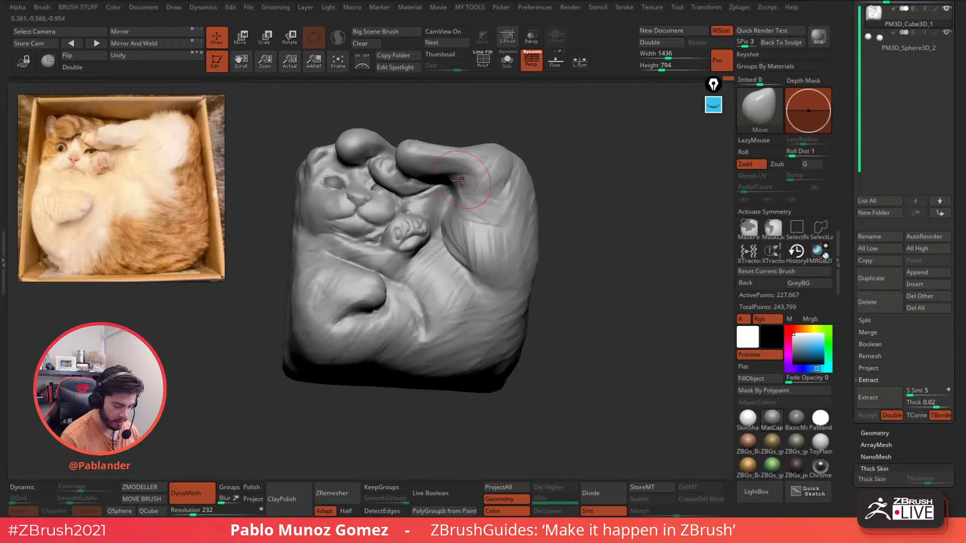
left_click_drag(462, 179, 450, 184)
mouse_move(443, 186)
right_mouse_down()
mouse_move(454, 181)
mouse_move(454, 200)
mouse_move(500, 225)
mouse_move(584, 231)
mouse_move(563, 180)
right_mouse_up()
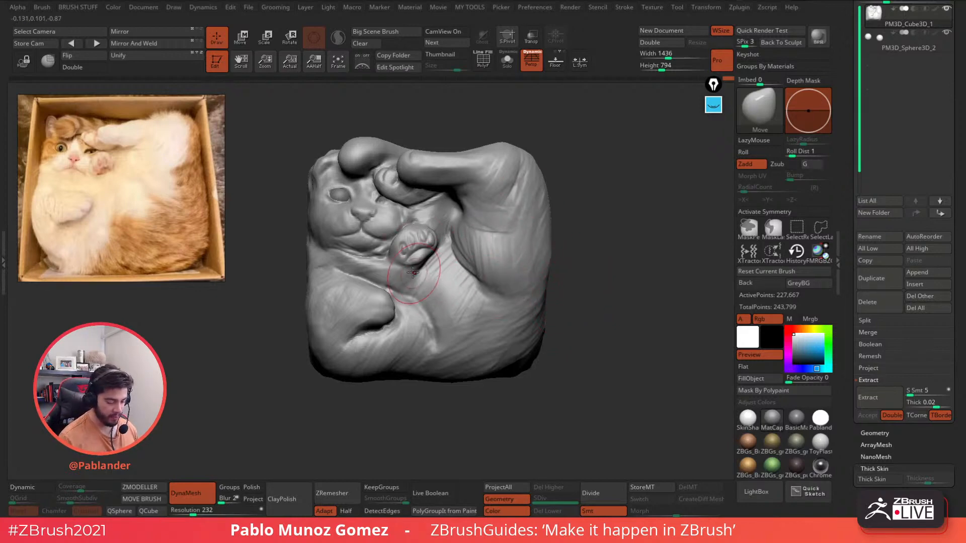
- Push the paw surface into shape with Move and pull the lower paw's crease left to sharpen it
mouse_move(420, 266)
right_mouse_down()
mouse_move(395, 268)
mouse_move(433, 271)
right_mouse_up()
key("space")
mouse_move(432, 268)
left_mouse_down()
mouse_move(420, 271)
mouse_move(424, 263)
left_mouse_up()
right_click_drag(432, 275, 448, 264)
left_click_drag(428, 264, 408, 260)
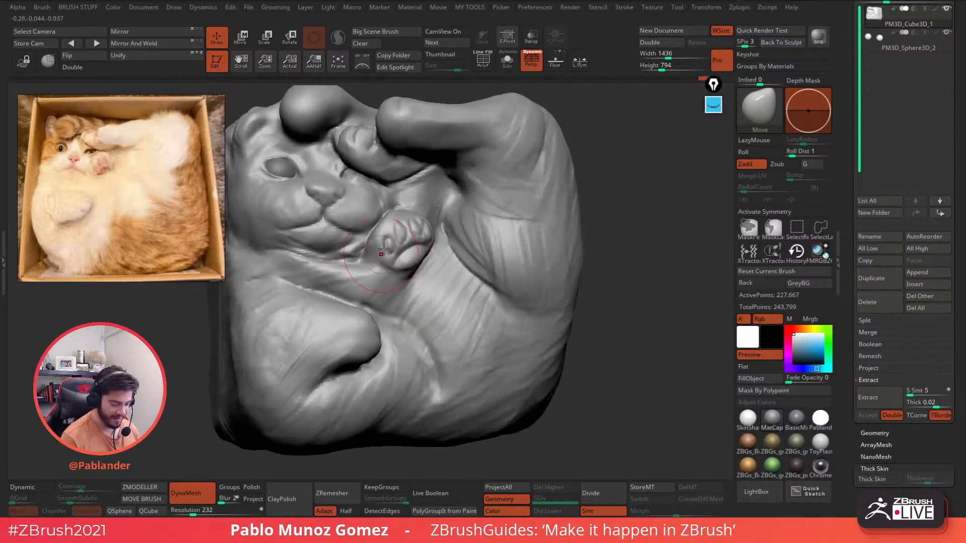
right_click_drag(408, 215, 376, 220)
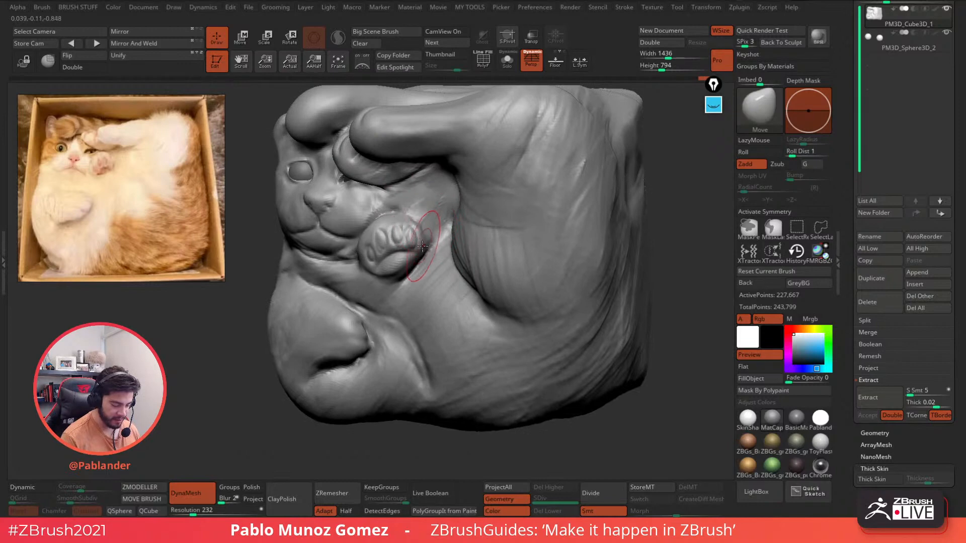
right_click_drag(395, 342, 368, 339)
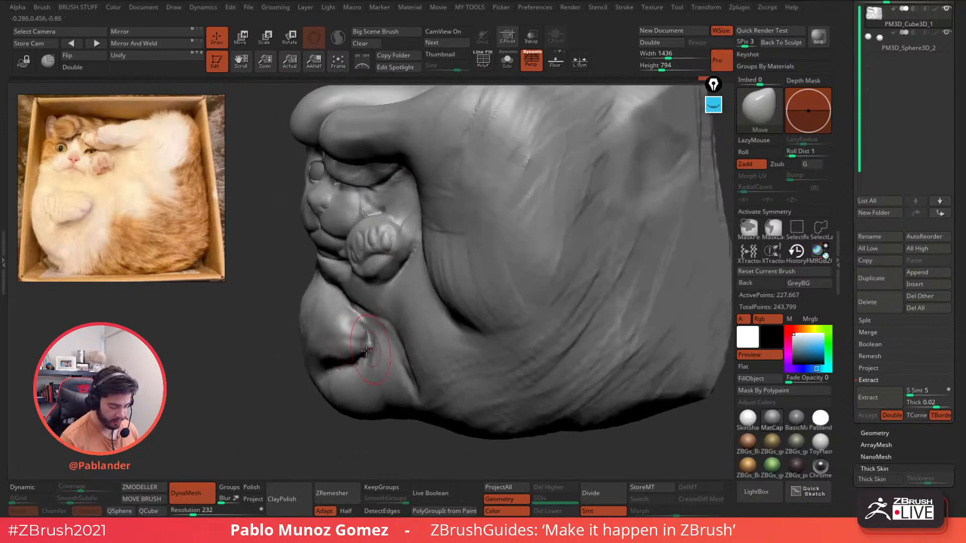
left_click_drag(369, 344, 361, 340)
right_click_drag(347, 352, 360, 311)
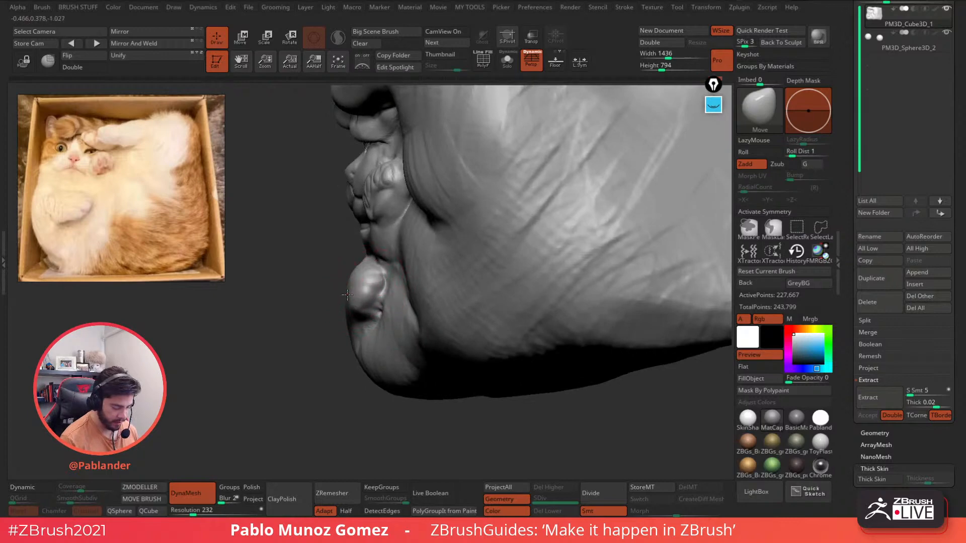
mouse_move(367, 307)
right_mouse_down()
mouse_move(351, 312)
mouse_move(367, 255)
mouse_move(390, 260)
right_mouse_up()
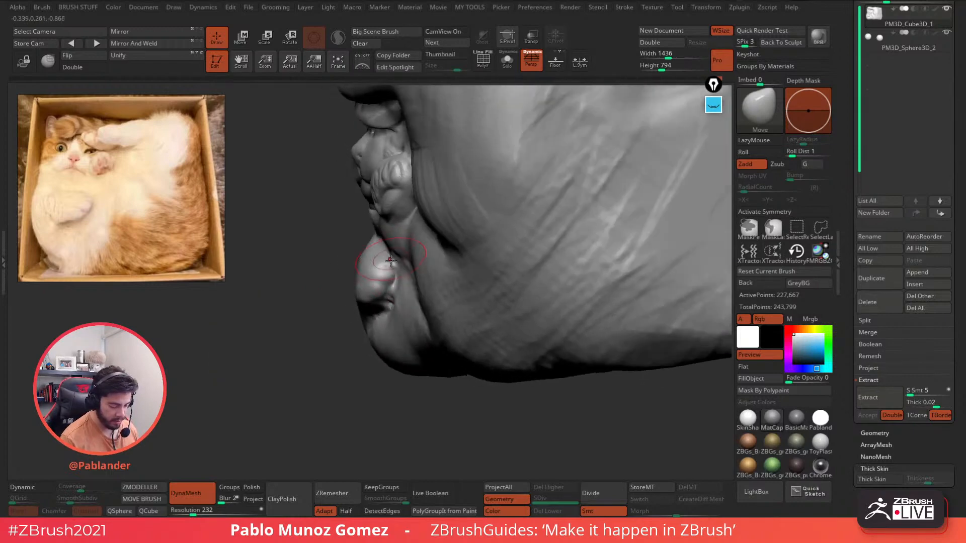
right_click_drag(378, 305, 442, 277)
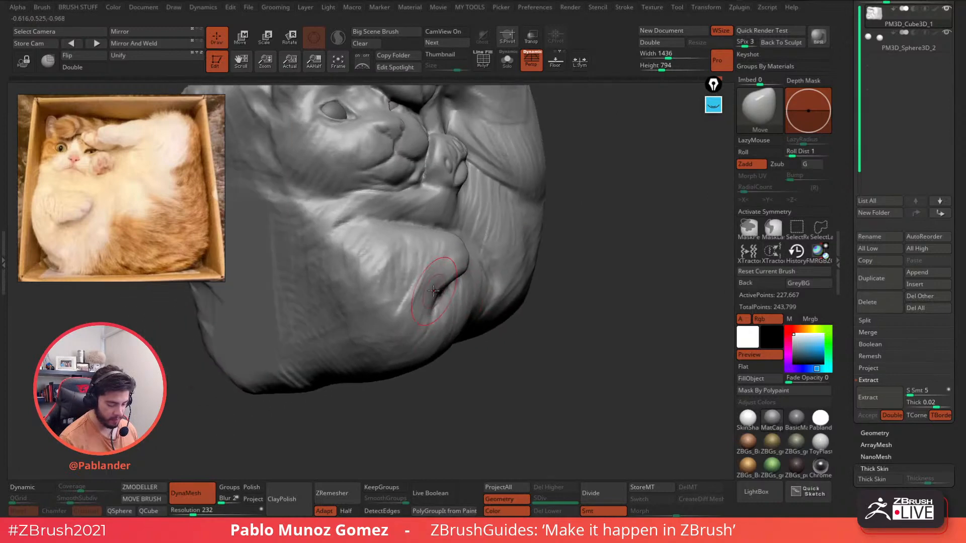
- With a larger Move brush, refine the bulge's upper outline and nudge the crease down and right
key("space")
left_click_drag(384, 267, 387, 267)
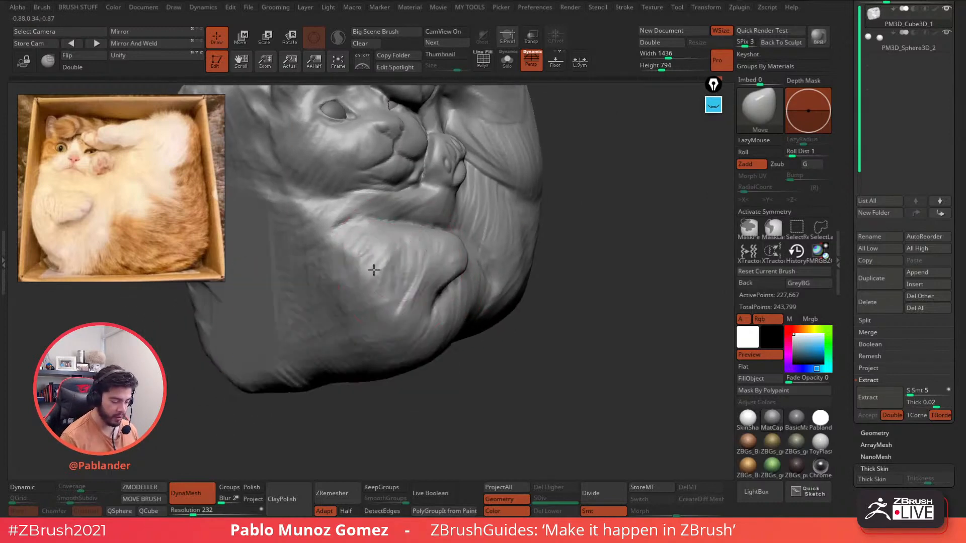
mouse_move(375, 269)
right_mouse_down()
mouse_move(471, 240)
mouse_move(448, 243)
mouse_move(542, 246)
mouse_move(430, 278)
mouse_move(436, 263)
mouse_move(388, 275)
right_mouse_up()
key("space")
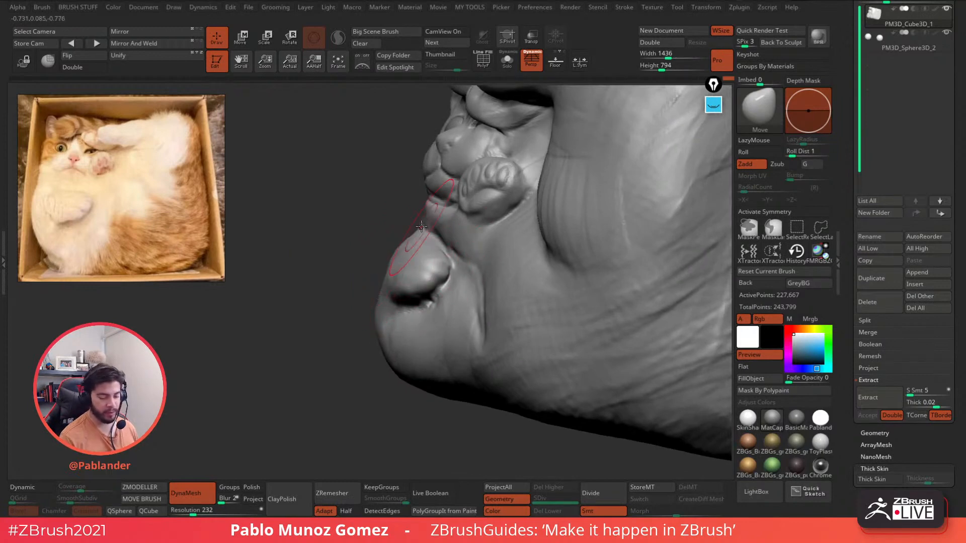
left_click_drag(413, 231, 422, 241)
right_click_drag(485, 242, 425, 263, "alt")
key("space")
left_click_drag(427, 283, 425, 327)
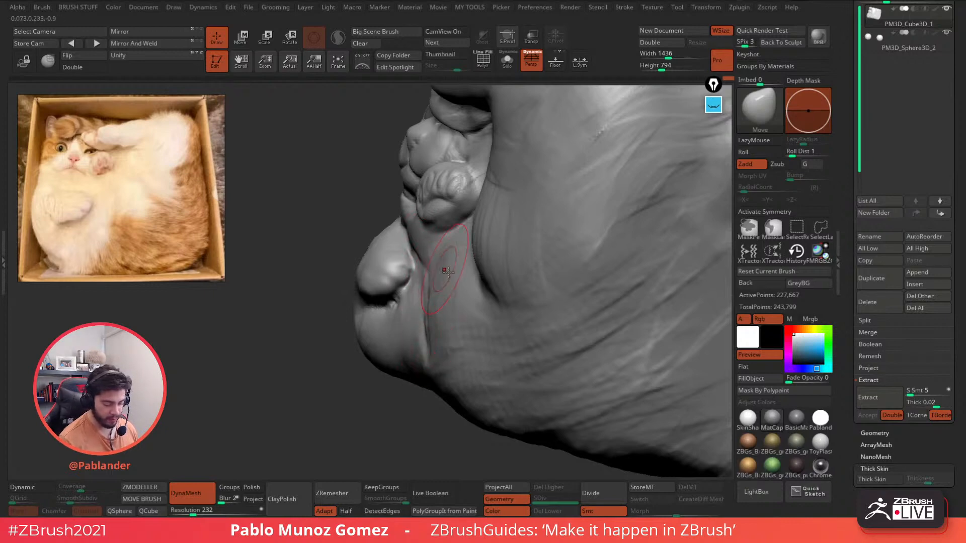
mouse_move(446, 267)
right_mouse_down()
mouse_move(519, 270)
mouse_move(558, 239)
right_mouse_up()
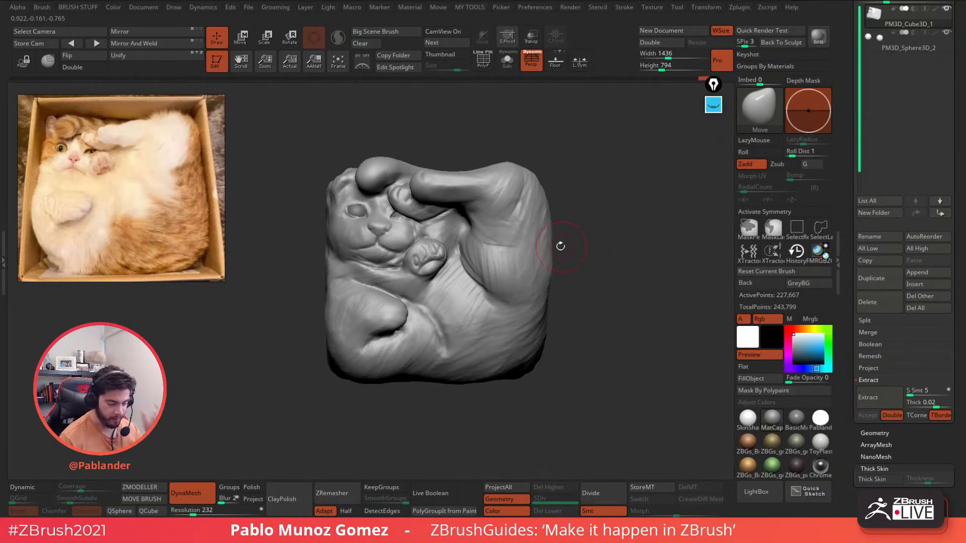
right_click_drag(465, 188, 420, 166)
- Polish the front paw's toe pad with hPolish and smooth its centre and the lower paw tip
key("space")
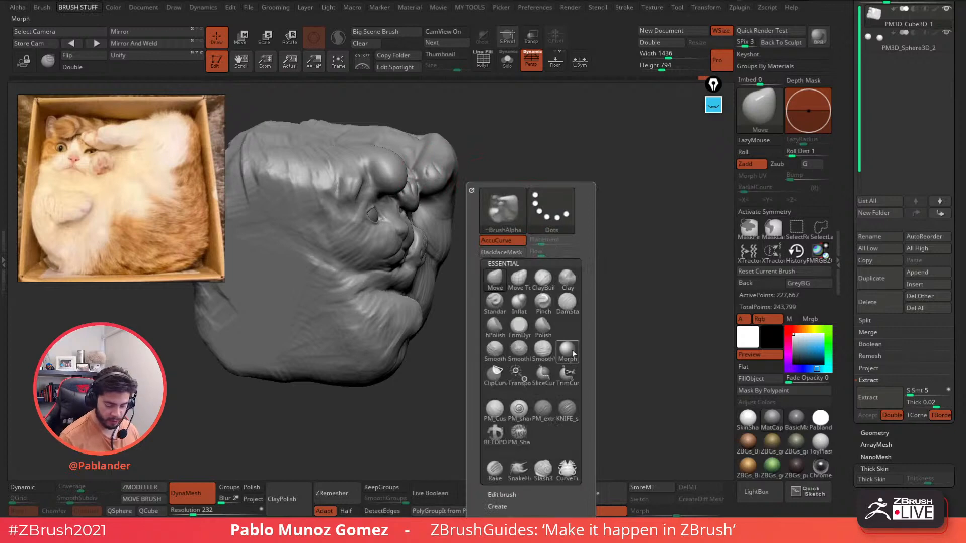
left_click(494, 325)
mouse_move(523, 216)
right_mouse_down()
mouse_move(547, 254)
mouse_move(530, 228)
mouse_move(510, 262)
right_mouse_up()
key("space")
mouse_move(476, 186)
left_mouse_down()
mouse_move(458, 182)
mouse_move(473, 157)
mouse_move(473, 183)
left_mouse_up()
mouse_move(473, 184)
right_mouse_down()
mouse_move(444, 213)
mouse_move(423, 157)
mouse_move(453, 231)
mouse_move(458, 194)
mouse_move(492, 234)
mouse_move(460, 242)
right_mouse_up()
left_click_drag(486, 218, 478, 241, "shift")
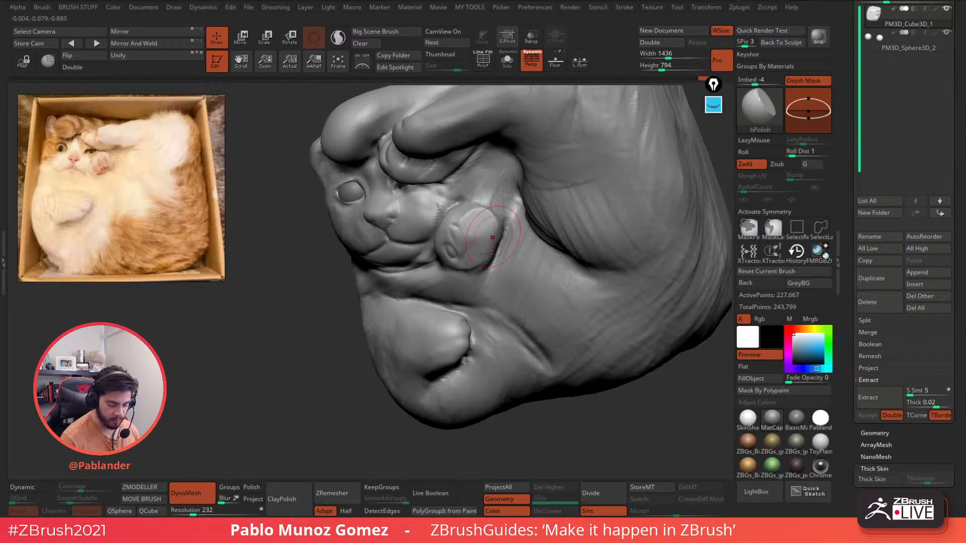
right_click_drag(487, 254, 500, 193, "alt")
left_click_drag(461, 267, 473, 278)
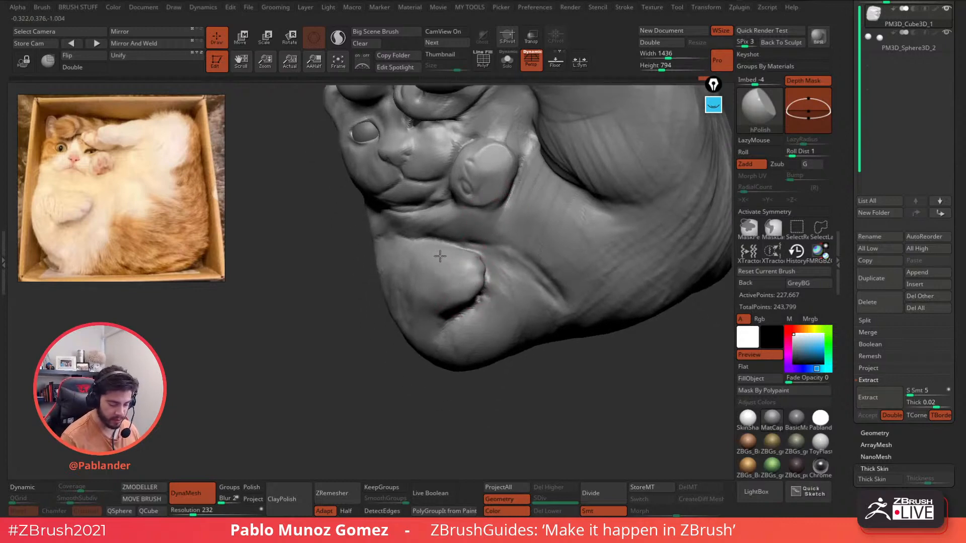
mouse_move(455, 255)
right_mouse_down("shift")
mouse_move(479, 213)
mouse_move(457, 274)
right_mouse_up("shift")
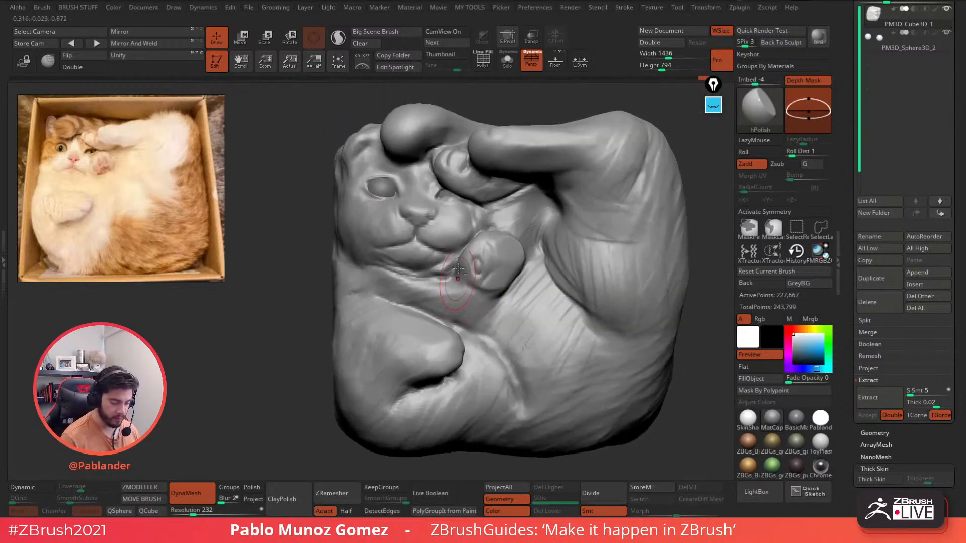
right_click(428, 225)
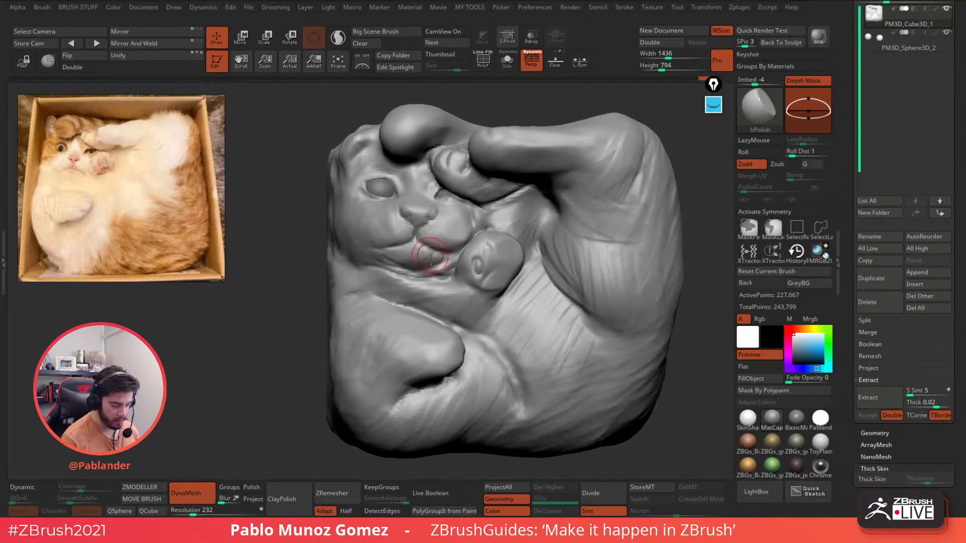
right_click_drag(420, 199, 437, 268, "ctrl")
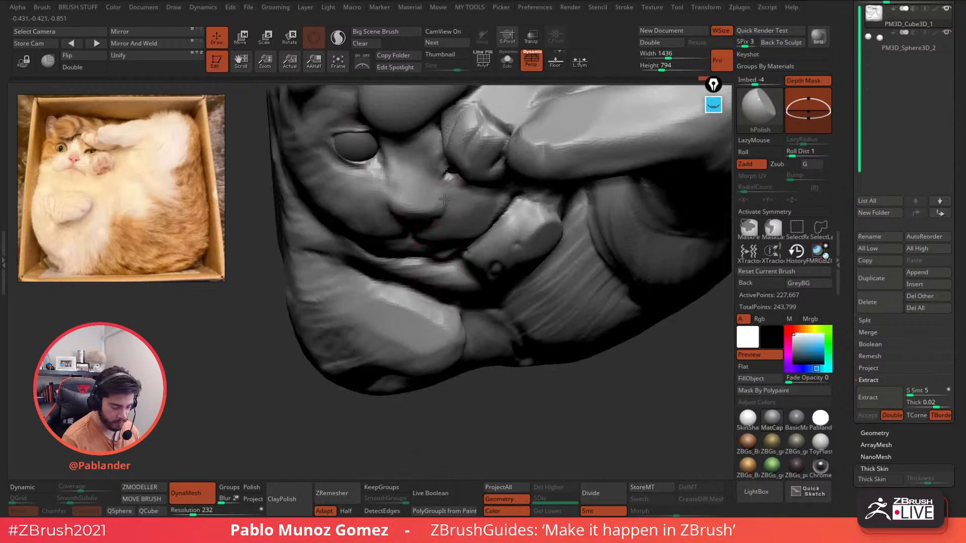
- Switch to the DamStandard brush from the brush list, shortcut B-D-S
key("b")
key("d")
key("s")
mouse_move(444, 199)
right_mouse_down()
mouse_move(429, 195)
mouse_move(437, 201)
mouse_move(416, 214)
mouse_move(406, 176)
mouse_move(390, 174)
right_mouse_up()
right_click(416, 199)
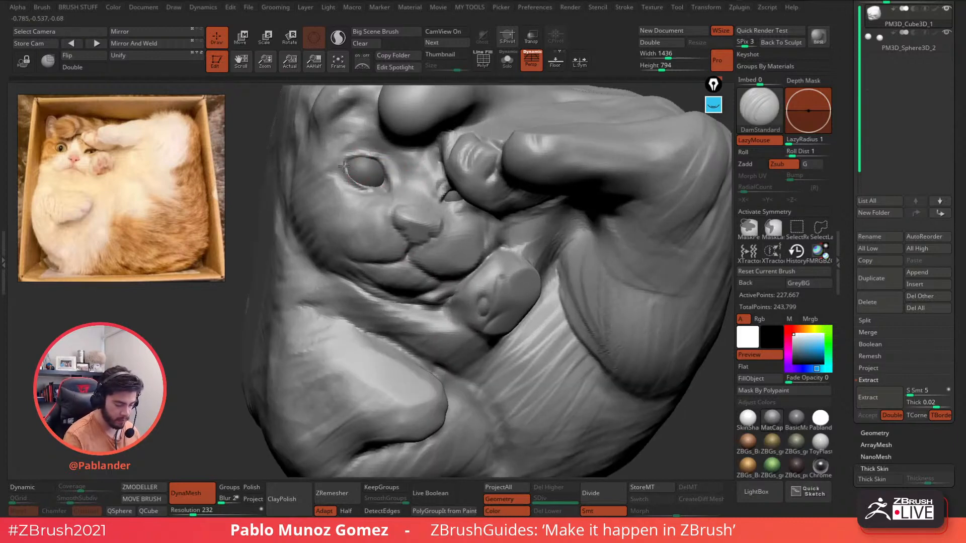
- With the custom Clay brush, build up clay between the eyes, beside the inner eye corner and under the eye
key("b")
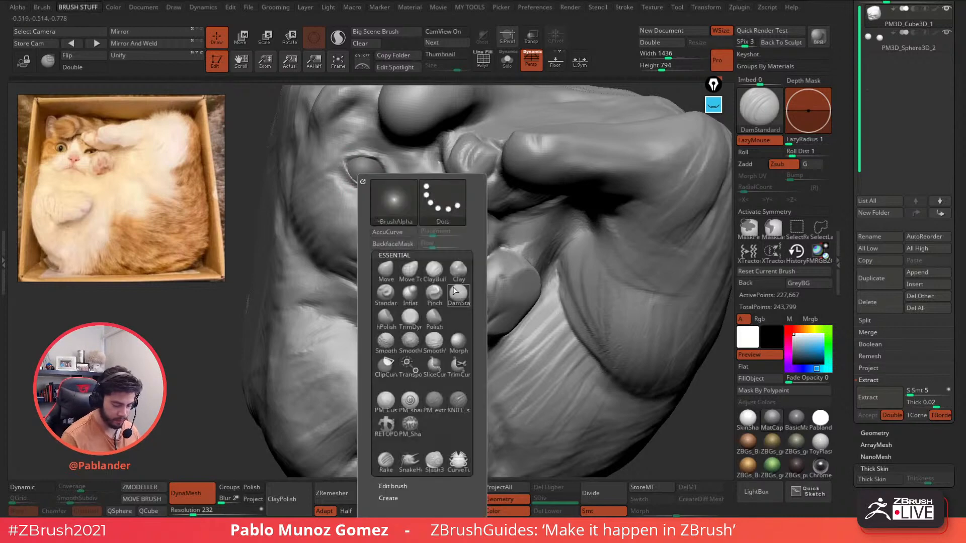
left_click(386, 401)
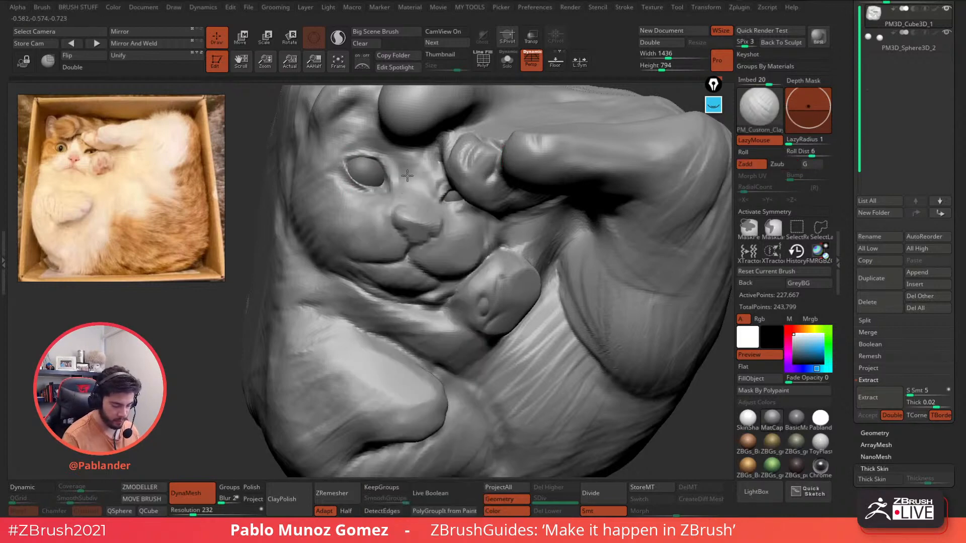
right_click(394, 248)
right_click_drag(394, 247, 367, 254)
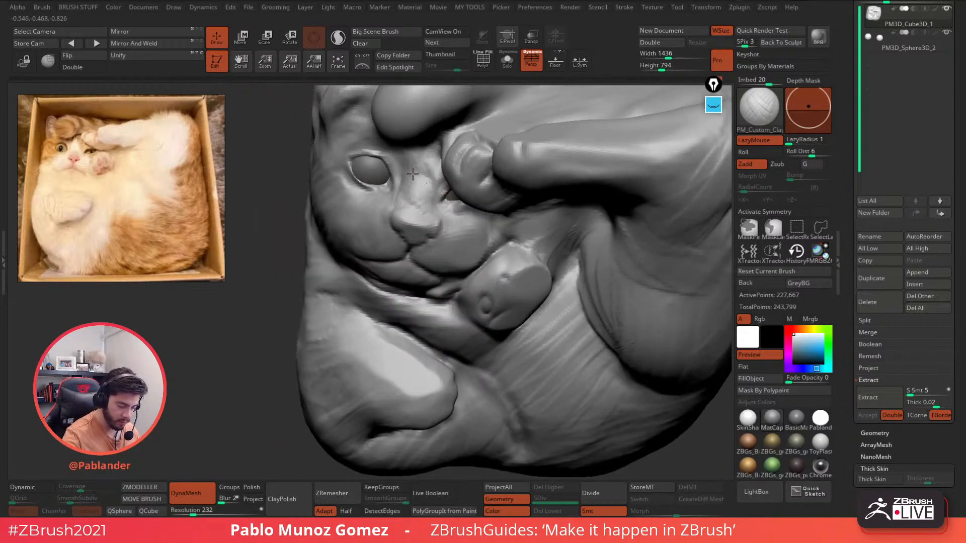
left_click_drag(412, 174, 438, 173)
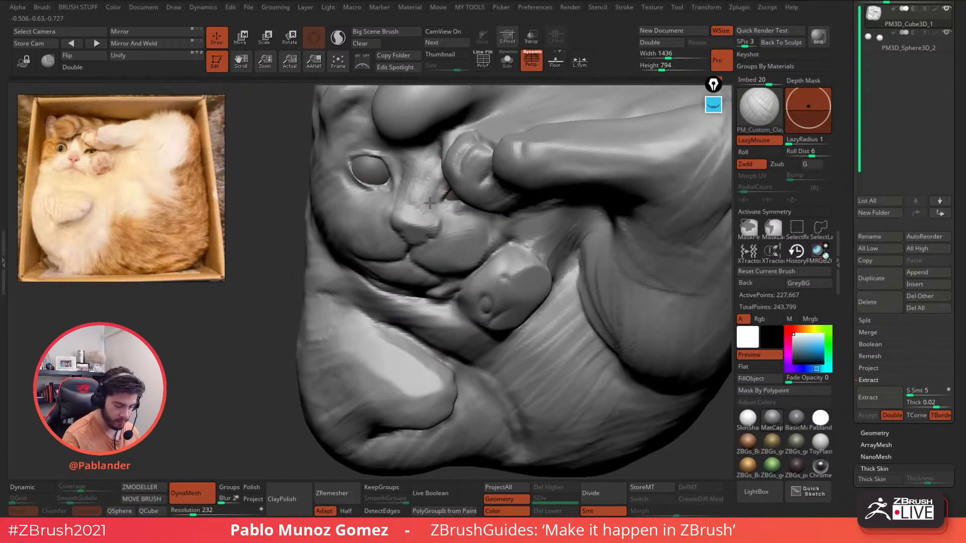
right_click_drag(404, 156, 425, 162)
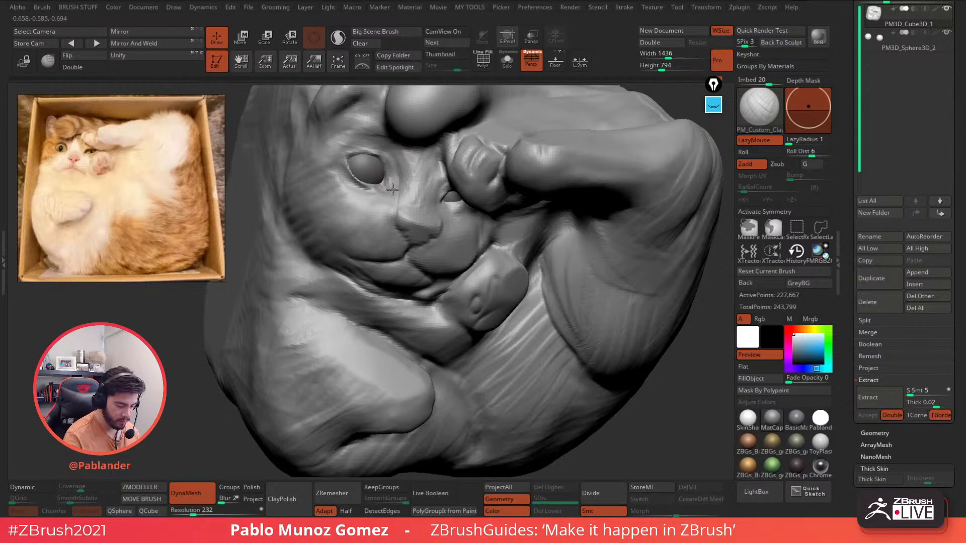
mouse_move(392, 189)
left_mouse_down()
mouse_move(390, 167)
mouse_move(336, 161)
left_mouse_up()
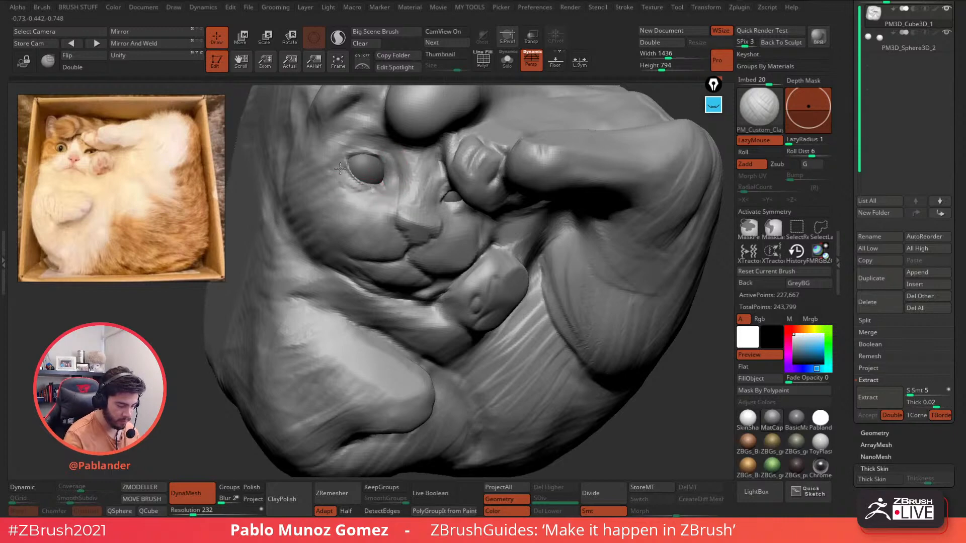
left_click_drag(366, 188, 356, 190)
mouse_move(380, 216)
right_mouse_down()
mouse_move(544, 255)
mouse_move(533, 282)
mouse_move(488, 254)
mouse_move(478, 319)
mouse_move(484, 258)
mouse_move(460, 243)
right_mouse_up()
- Smooth the paw pad's bumps, then carve a deeper groove on the nose with the carving brush
left_click_drag(457, 233, 466, 275, "shift")
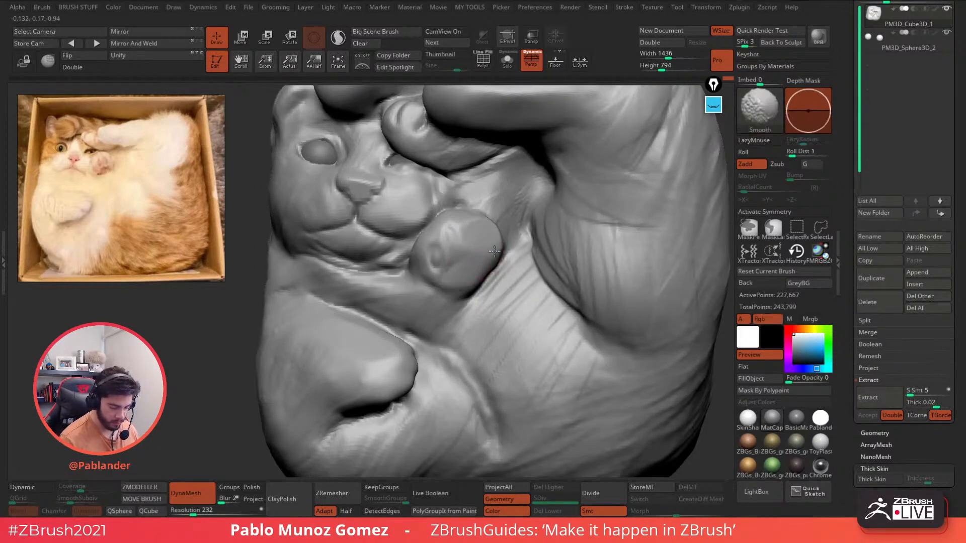
right_click_drag(465, 245, 495, 254)
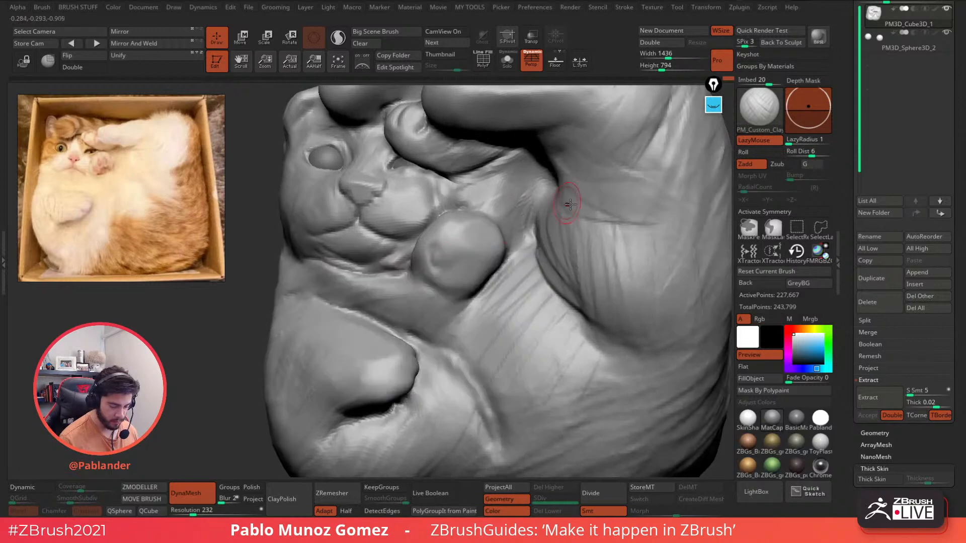
key("b")
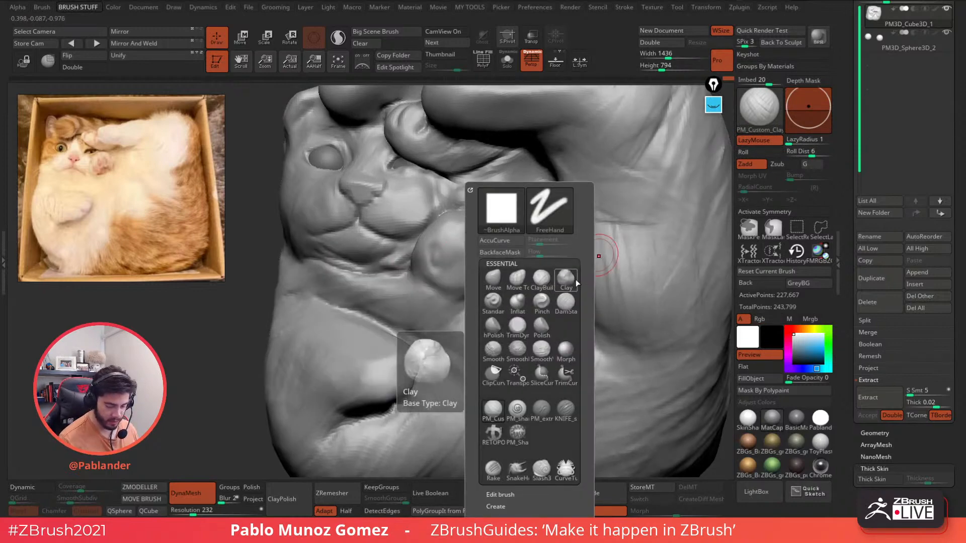
left_click(565, 301)
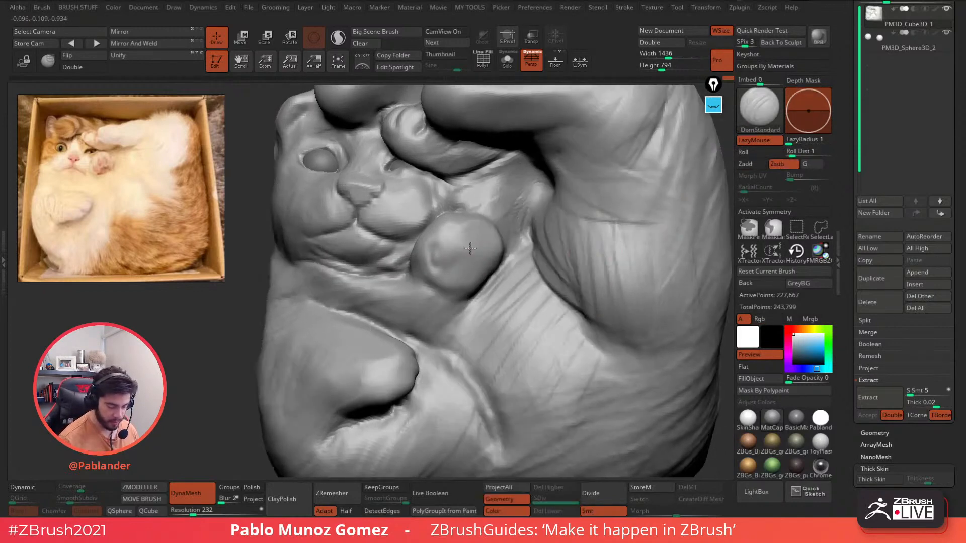
left_click_drag(443, 266, 435, 244)
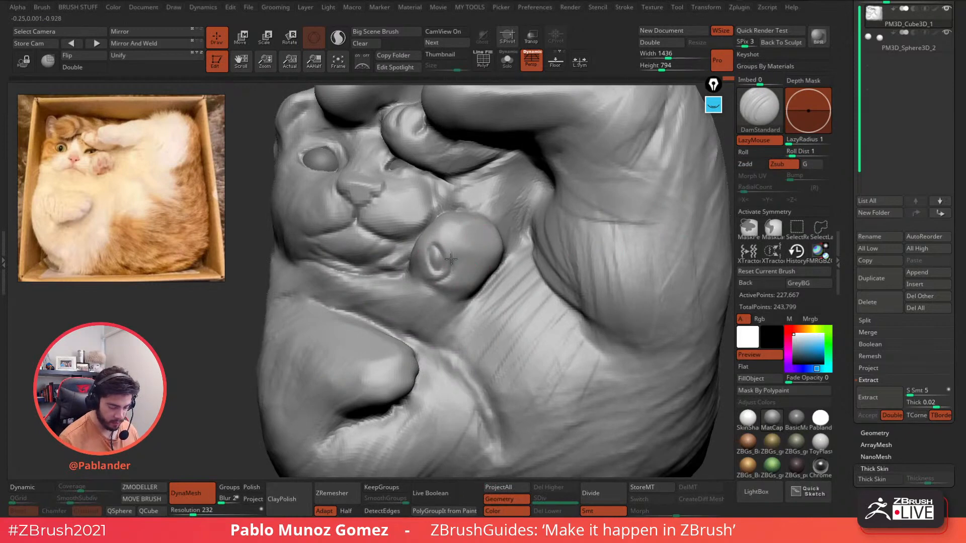
- Carve the remaining oval toe grooves into the paw, smoothing the rough fourth toe mark
right_click_drag(464, 241, 478, 239)
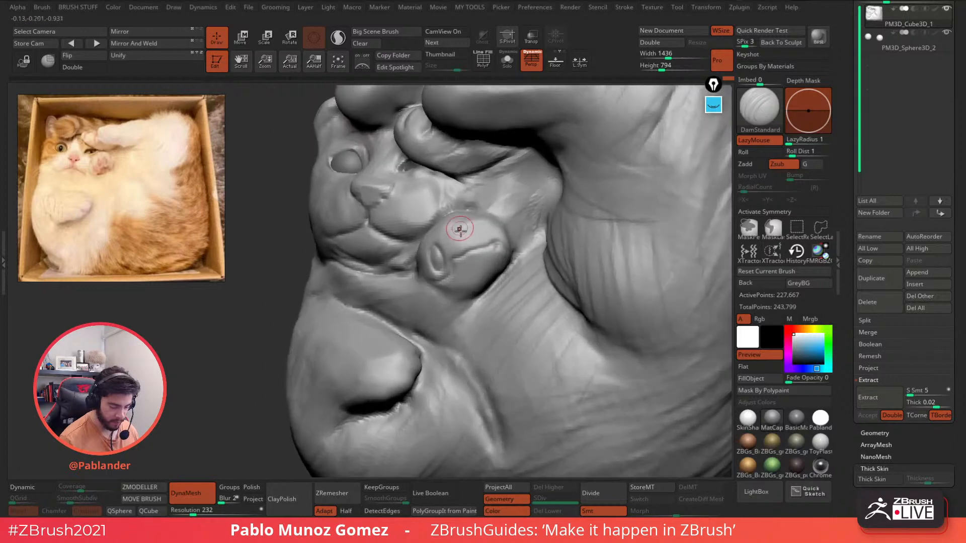
mouse_move(450, 235)
left_mouse_down()
mouse_move(457, 253)
mouse_move(453, 234)
mouse_move(478, 229)
left_mouse_up()
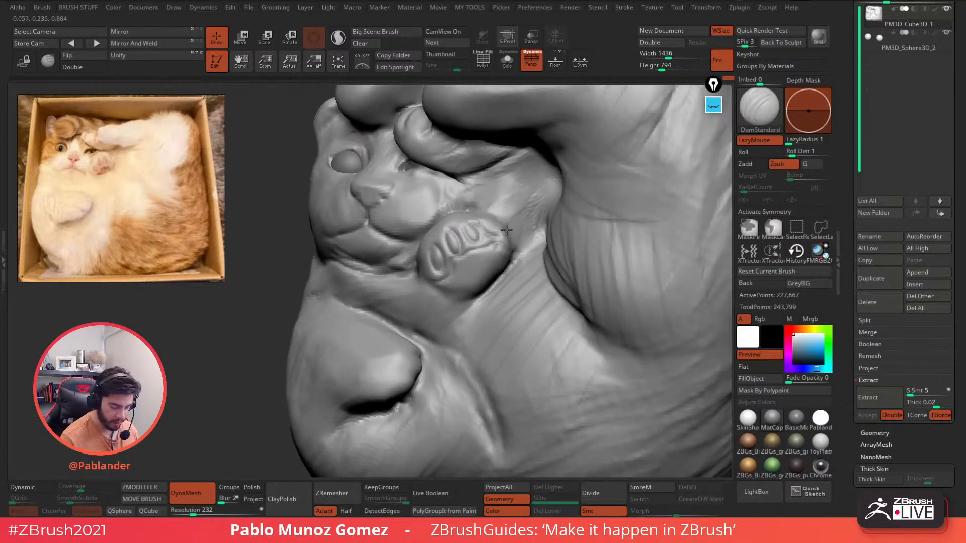
right_click_drag(503, 230, 513, 242)
left_click_drag(513, 242, 506, 229, "shift")
right_click_drag(505, 229, 502, 236, "ctrl")
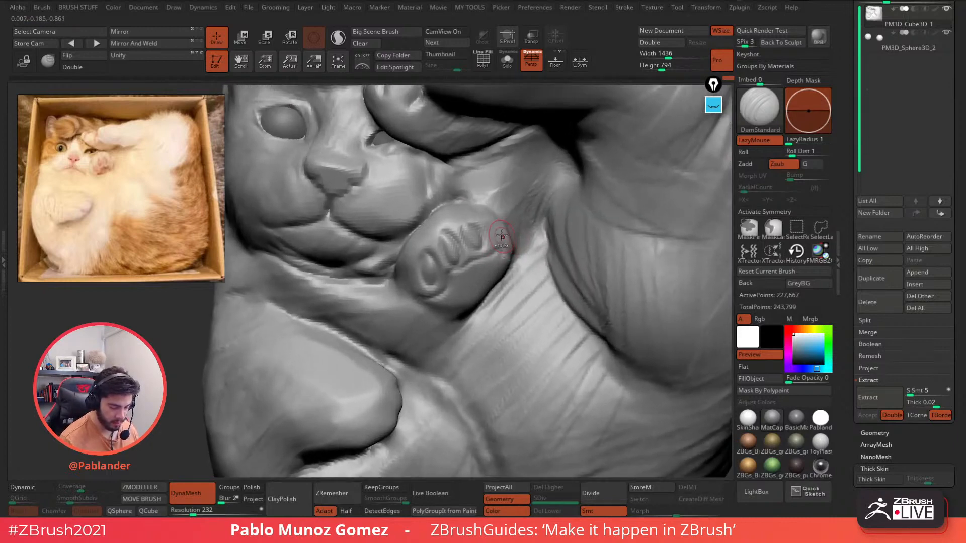
left_click_drag(469, 227, 482, 245)
right_click_drag(490, 233, 503, 237)
mouse_move(473, 230)
left_mouse_down()
mouse_move(475, 251)
mouse_move(478, 229)
mouse_move(498, 262)
mouse_move(505, 233)
mouse_move(509, 277)
mouse_move(466, 227)
mouse_move(458, 257)
left_mouse_up()
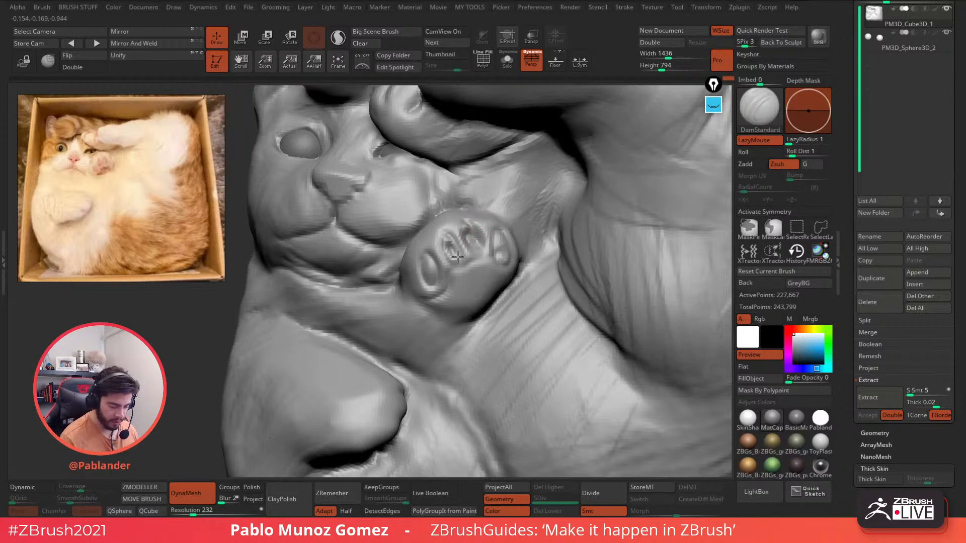
- Build up the toe pads with Clay, filling the left toe loop and reshaping the second and right toes
key("b")
left_click(542, 281)
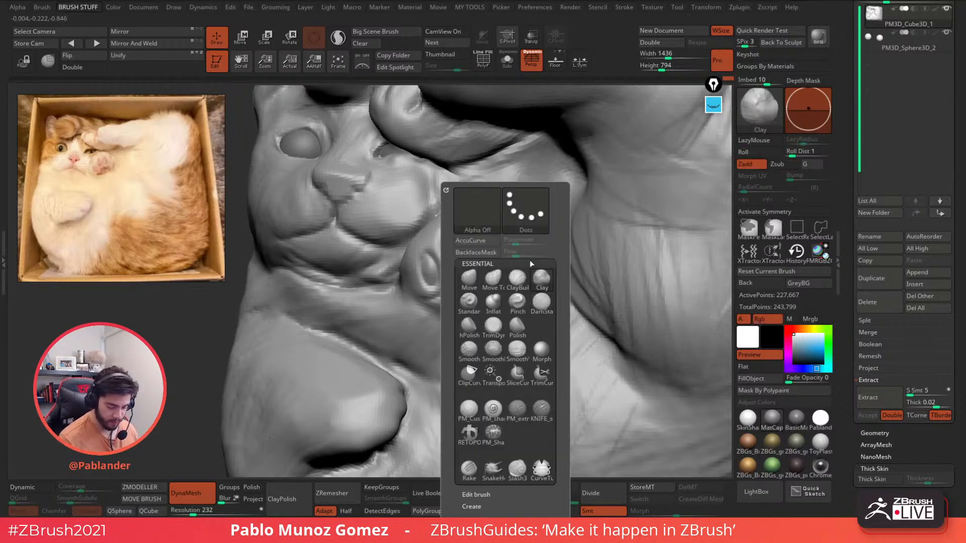
mouse_move(432, 277)
left_mouse_down()
mouse_move(427, 260)
mouse_move(445, 243)
mouse_move(455, 259)
left_mouse_up()
mouse_move(471, 262)
left_mouse_down()
mouse_move(472, 246)
mouse_move(503, 254)
mouse_move(502, 236)
left_mouse_up()
right_click_drag(502, 236, 507, 249)
mouse_move(495, 243)
left_mouse_down()
mouse_move(495, 254)
mouse_move(472, 230)
left_mouse_up()
left_click_drag(201, 315, 213, 334, "ctrl")
- Undo the previous remesh and re-DynaMesh the cat at resolution 512
key("ctrl+z")
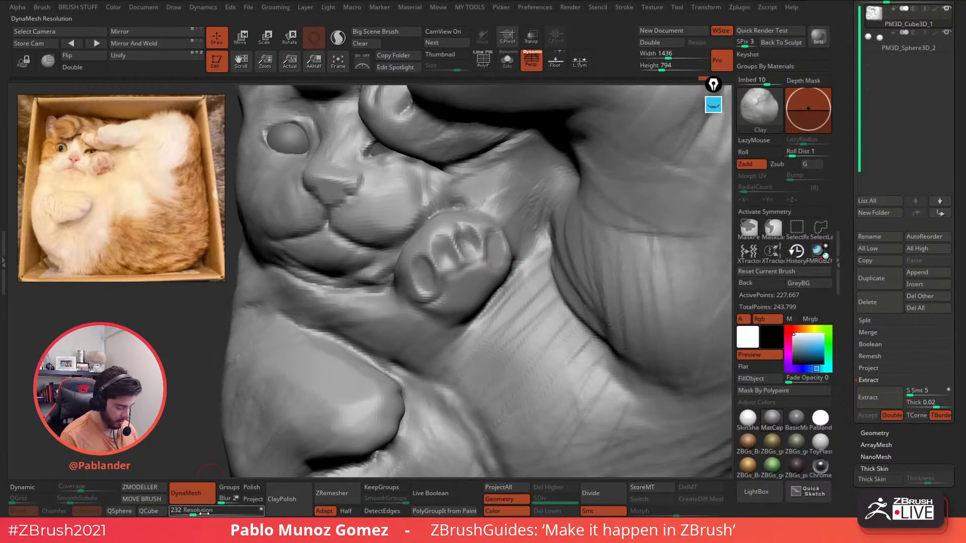
left_click(201, 513)
key("ctrl")
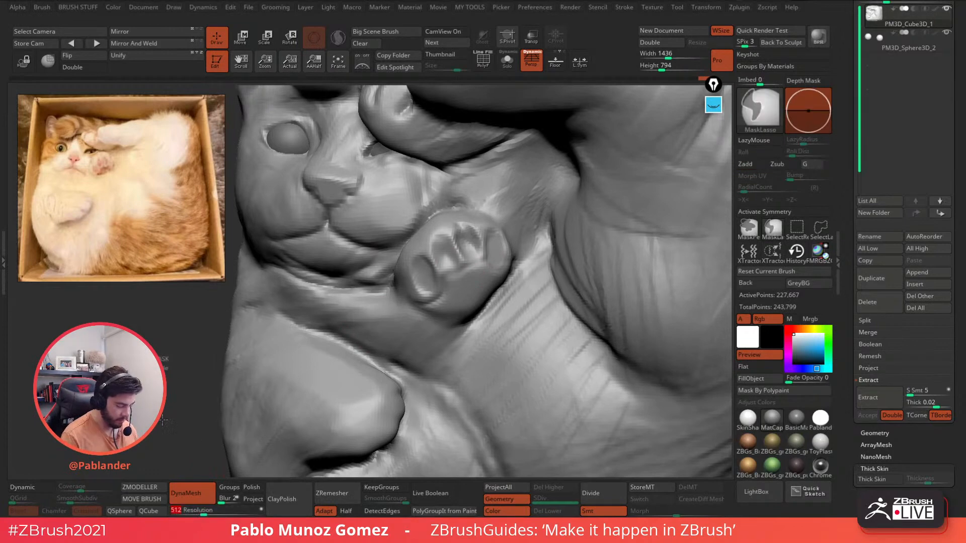
left_click_drag(464, 232, 468, 252)
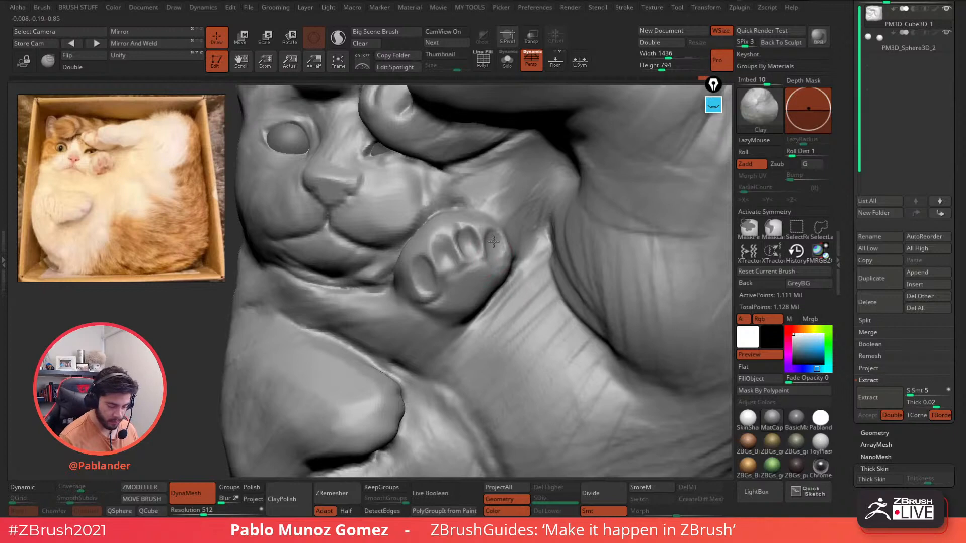
- Reshape the second and leftmost toe pads and resculpt the crease between them
mouse_move(442, 246)
left_mouse_down()
mouse_move(446, 262)
mouse_move(427, 286)
left_mouse_up()
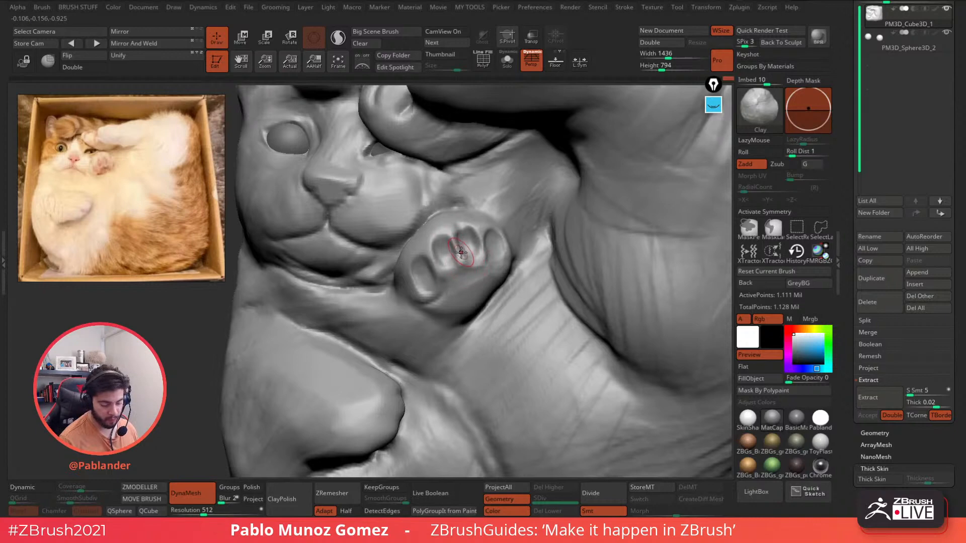
mouse_move(460, 252)
left_mouse_down()
mouse_move(454, 240)
mouse_move(483, 256)
left_mouse_up()
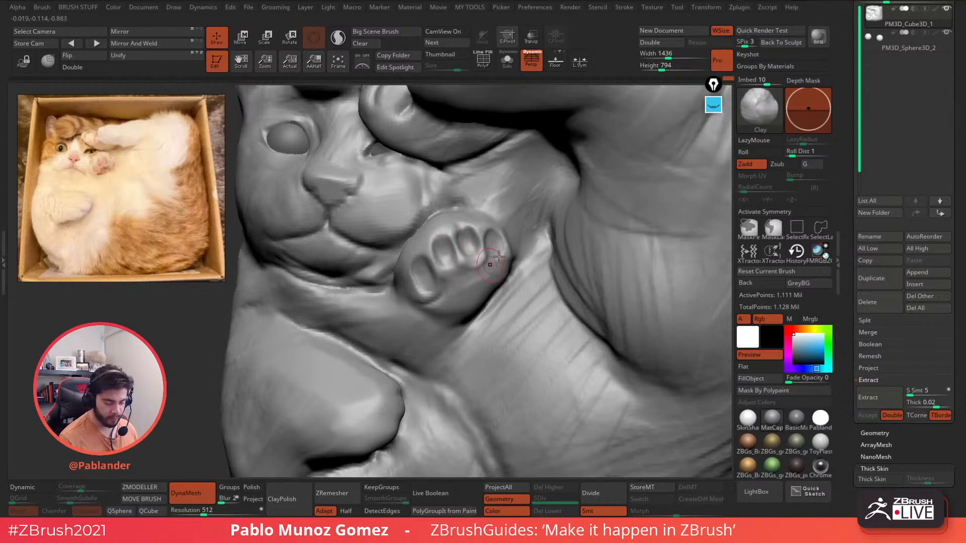
right_click_drag(499, 257, 491, 267)
left_click_drag(495, 261, 474, 260)
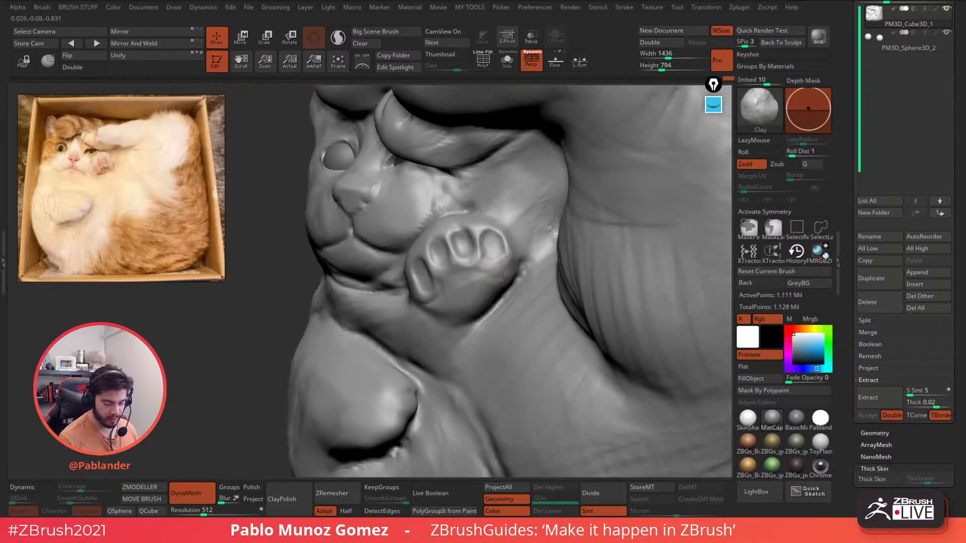
right_click_drag(481, 279, 492, 253)
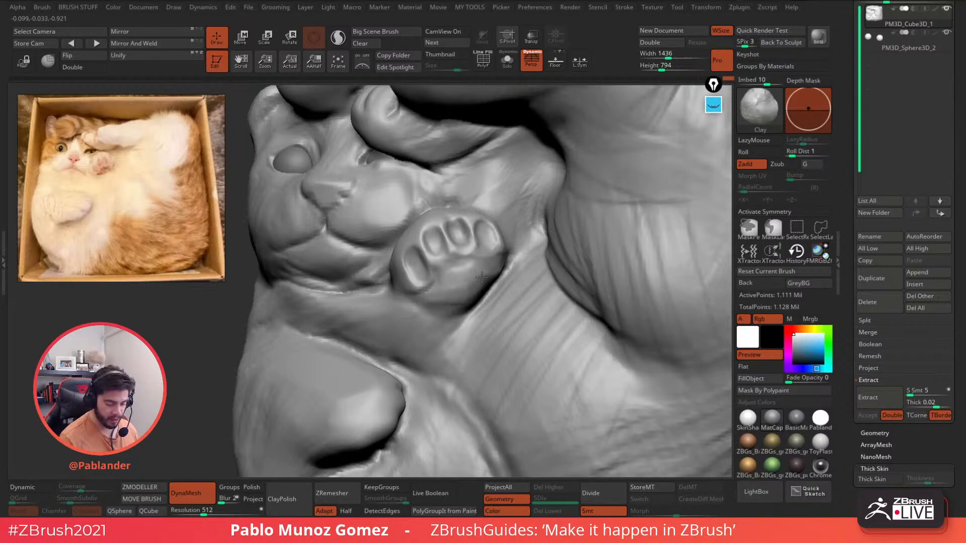
- Smooth the surface beside the paw, the cheek and the nose
key("shift")
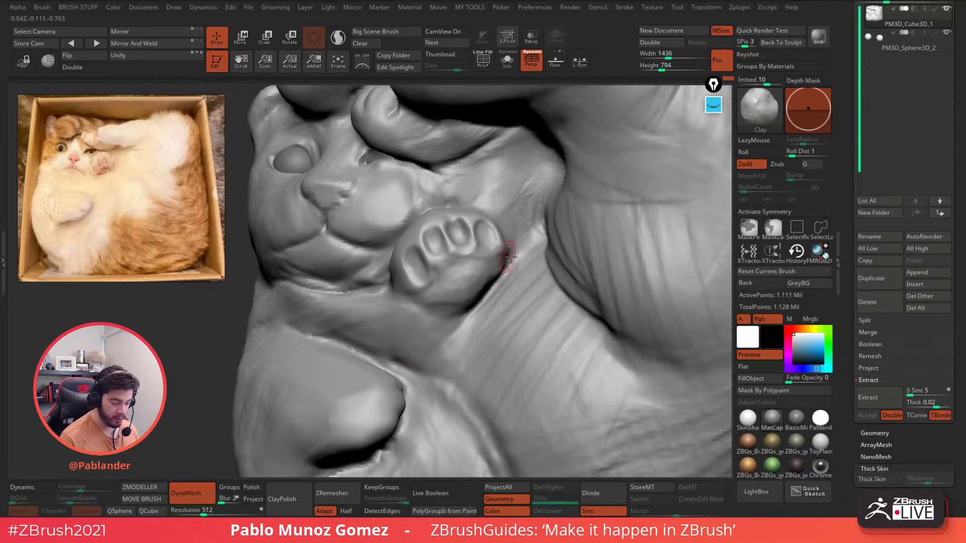
right_click_drag(498, 254, 437, 233)
key("shift")
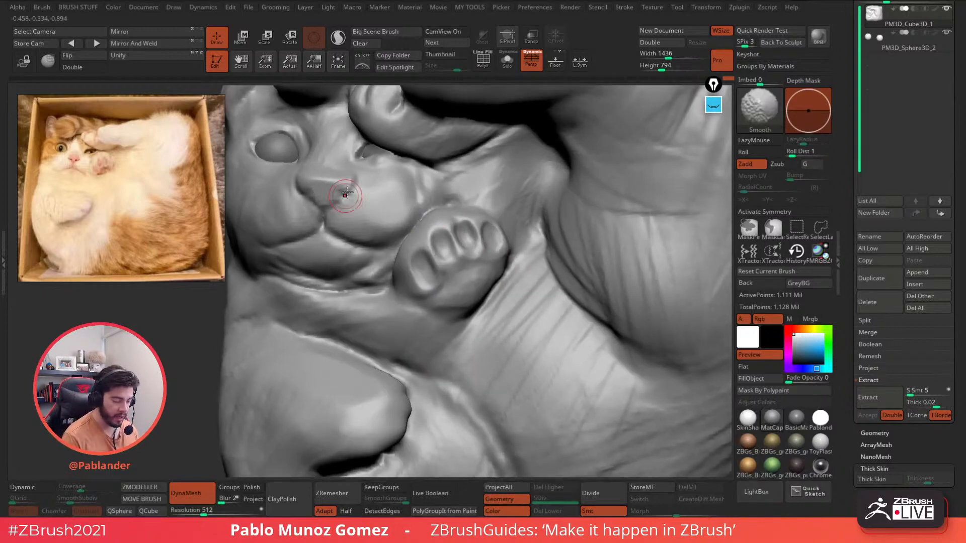
right_click_drag(347, 195, 467, 200, "alt")
key("shift")
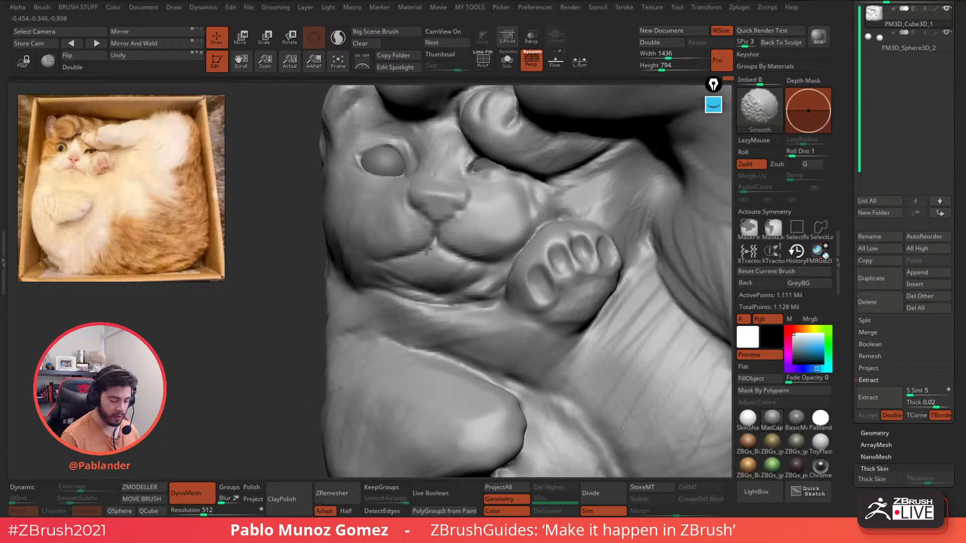
mouse_move(395, 305)
right_mouse_down()
mouse_move(478, 276)
mouse_move(463, 252)
right_mouse_up()
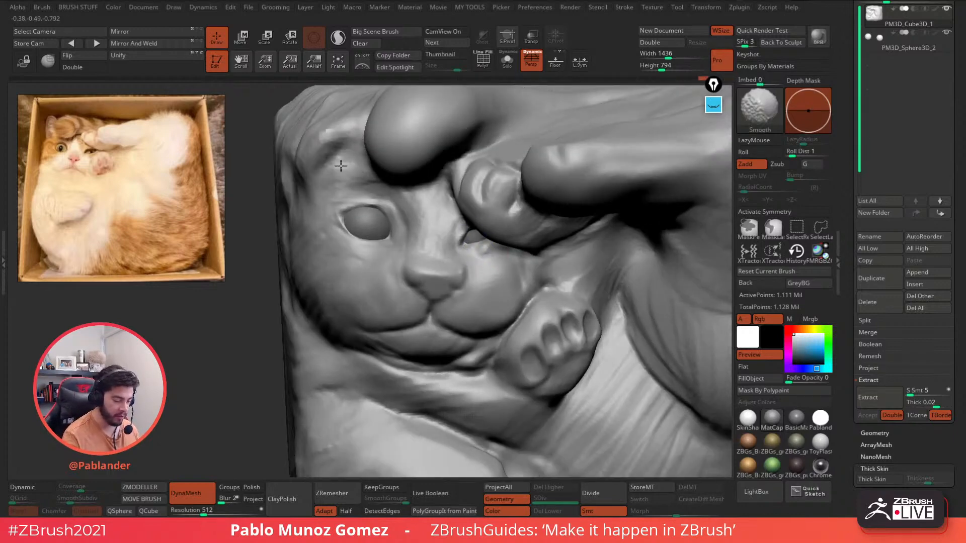
mouse_move(348, 169)
right_mouse_down("alt")
mouse_move(481, 212)
mouse_move(508, 194)
right_mouse_up("alt")
- With the Move brush, pull the ear edge outward and the ear tip upward
key("space")
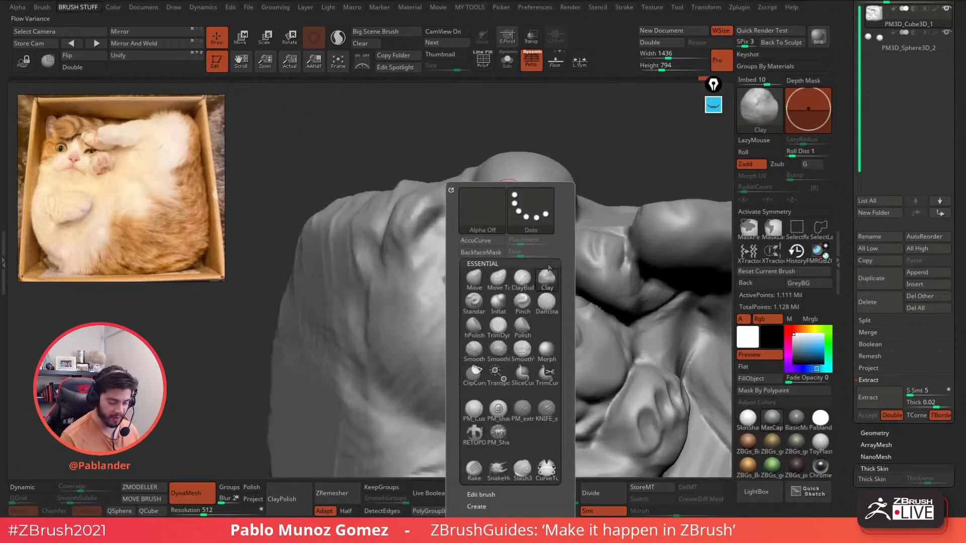
left_click(551, 300)
left_click(474, 279)
mouse_move(426, 249)
right_mouse_down()
mouse_move(446, 255)
mouse_move(471, 216)
right_mouse_up()
left_click_drag(462, 182, 454, 202)
right_click_drag(403, 205, 486, 211)
left_click_drag(475, 214, 495, 203)
right_click_drag(564, 181, 460, 193)
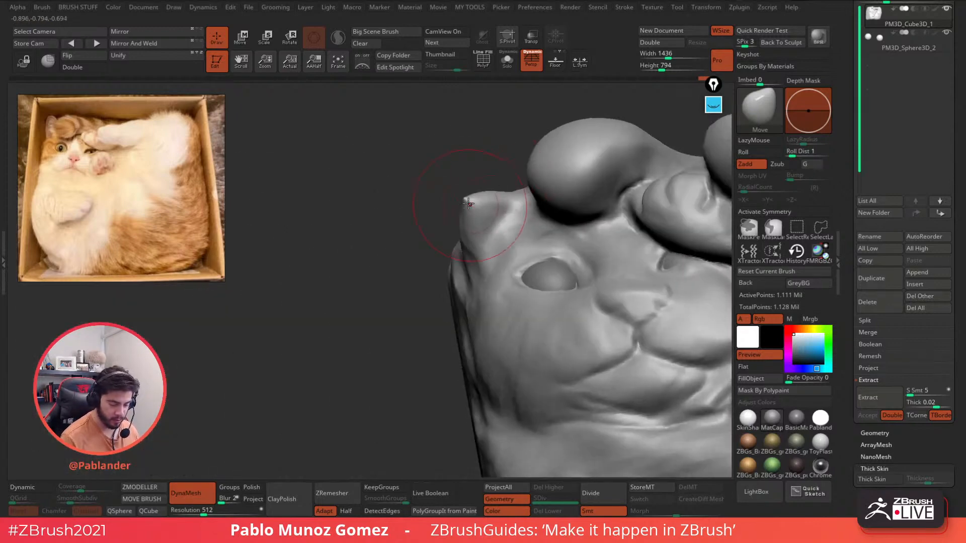
left_click_drag(470, 202, 472, 177)
right_click_drag(448, 251, 455, 252)
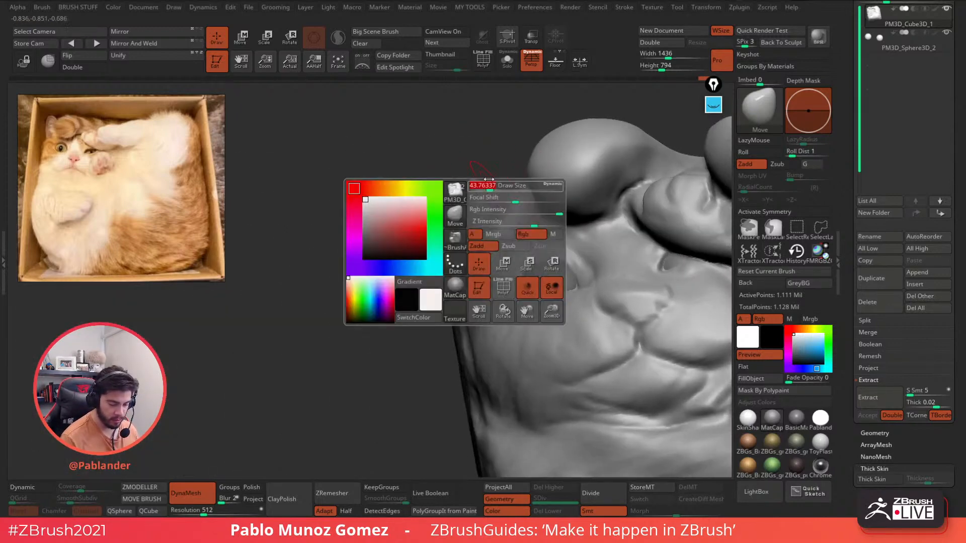
left_click_drag(487, 181, 487, 175)
right_click_drag(505, 238, 541, 283, "ctrl")
left_click_drag(540, 283, 524, 266)
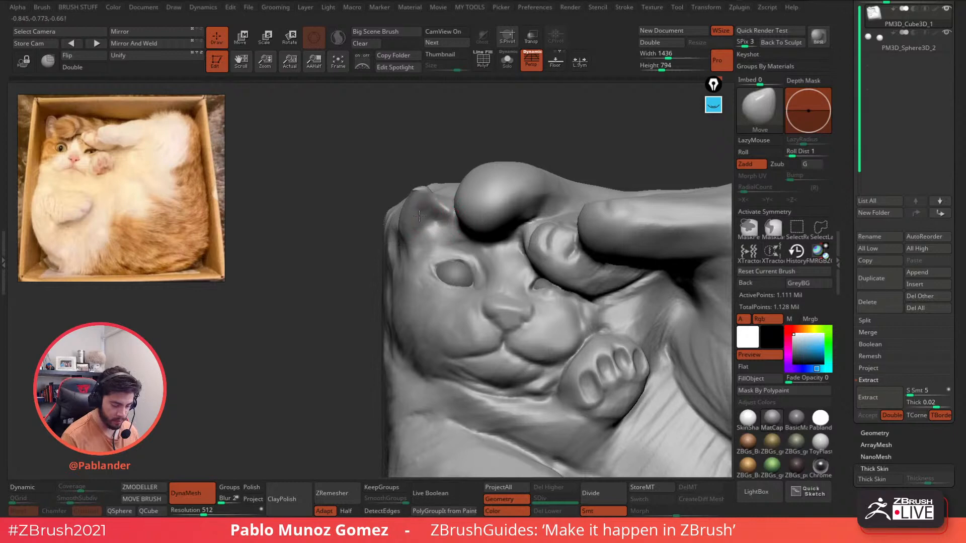
- Add clay just below the ear with PM_Custom_Clay
key("b")
left_click(444, 211)
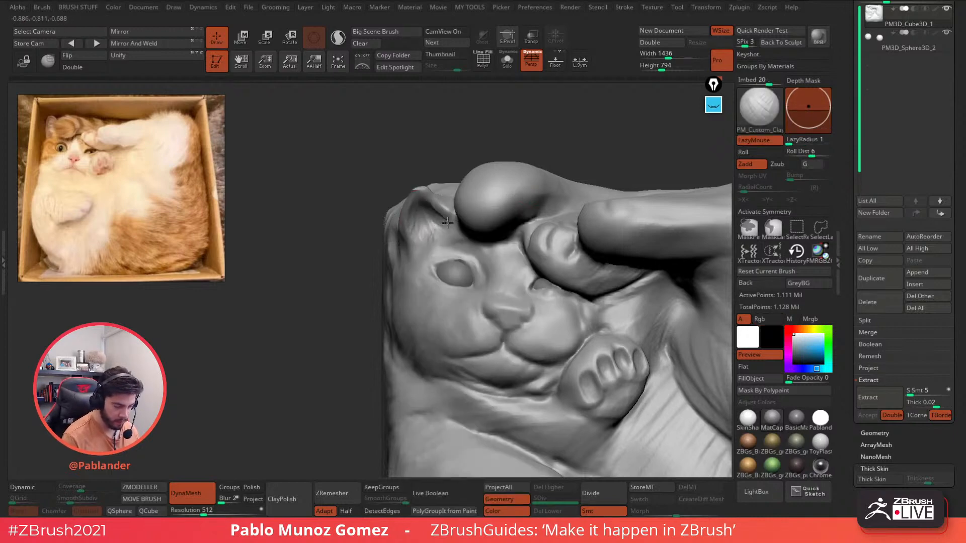
right_click_drag(452, 227, 454, 216)
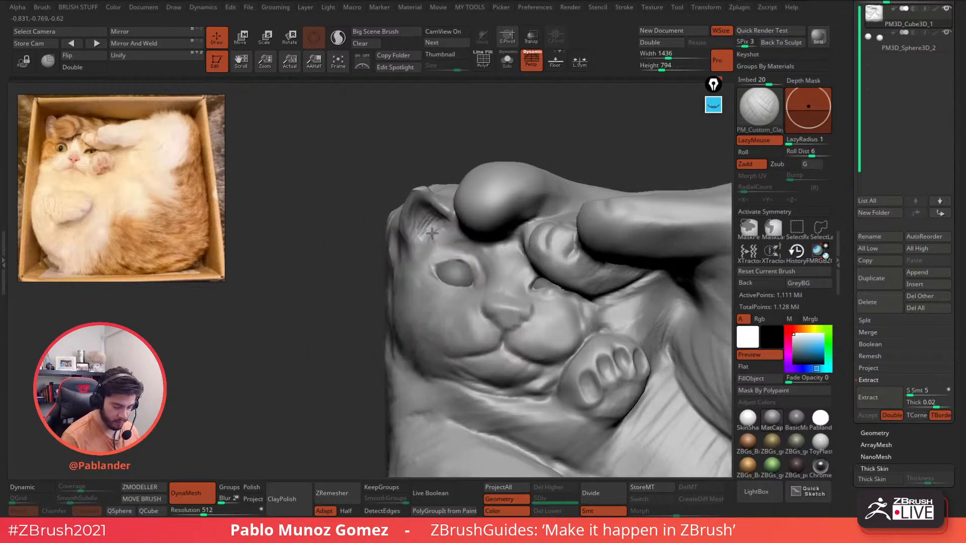
left_click_drag(431, 231, 421, 246)
right_click_drag(421, 247, 426, 247)
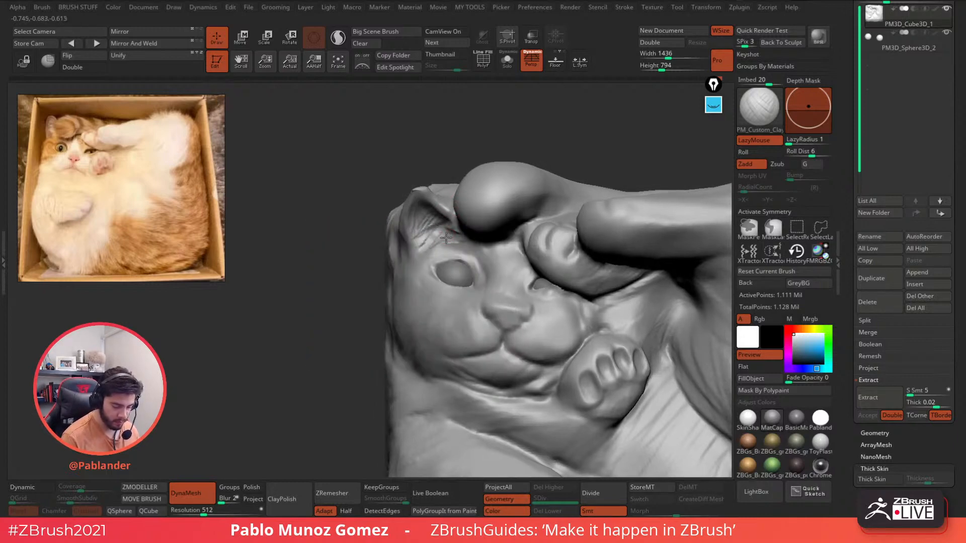
mouse_move(432, 245)
left_mouse_down()
mouse_move(417, 257)
mouse_move(445, 232)
left_mouse_up()
- Refine the paw's toe pads, including the third and fourth, with a smaller clay brush
mouse_move(452, 254)
right_mouse_down("ctrl")
mouse_move(408, 254)
mouse_move(345, 216)
right_mouse_up("ctrl")
right_click_drag(534, 280, 539, 240, "alt")
right_click_drag(434, 243, 417, 324, "ctrl")
key("space")
left_click_drag(429, 241, 423, 247)
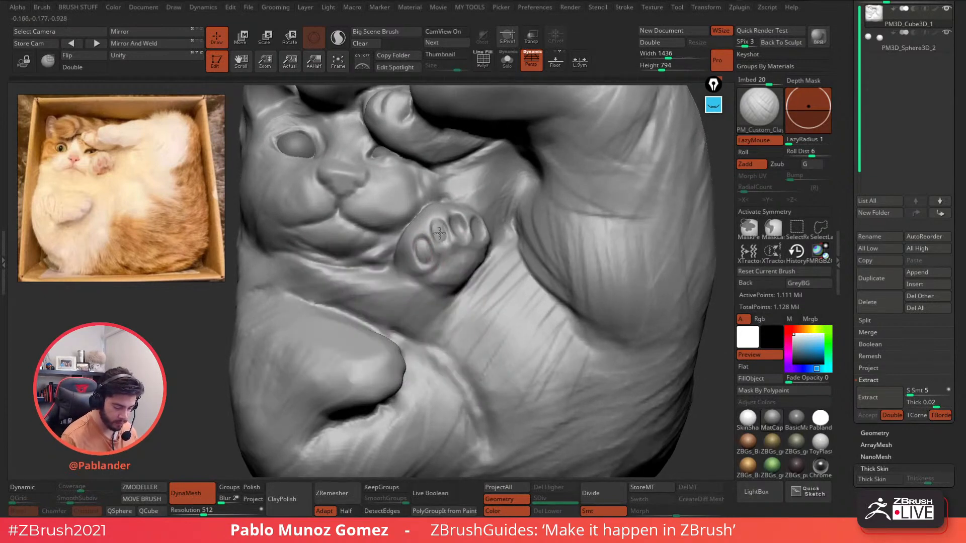
left_click_drag(457, 227, 458, 233)
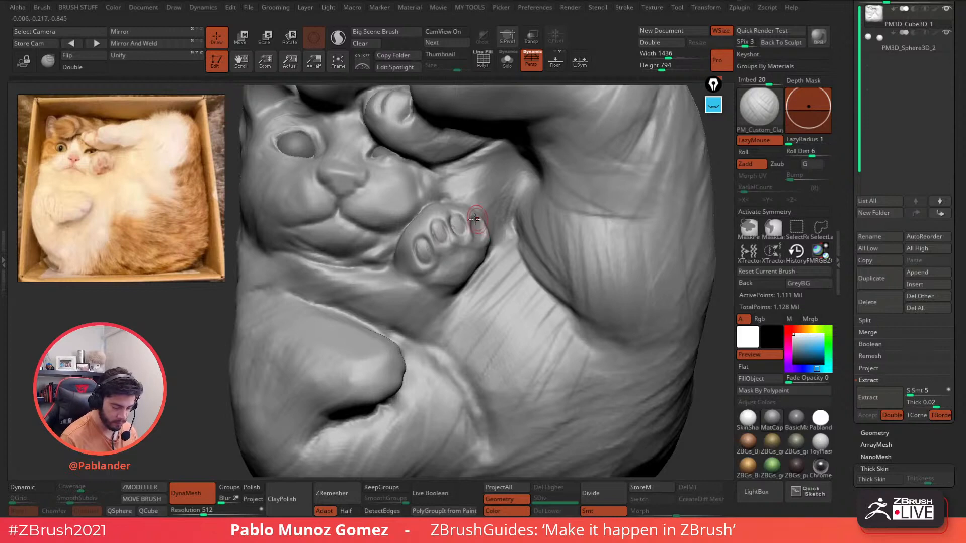
right_click_drag(480, 223, 465, 223)
left_click_drag(475, 222, 476, 230)
- Select the KNIFE_sharp_control brush from the brush list
key("b")
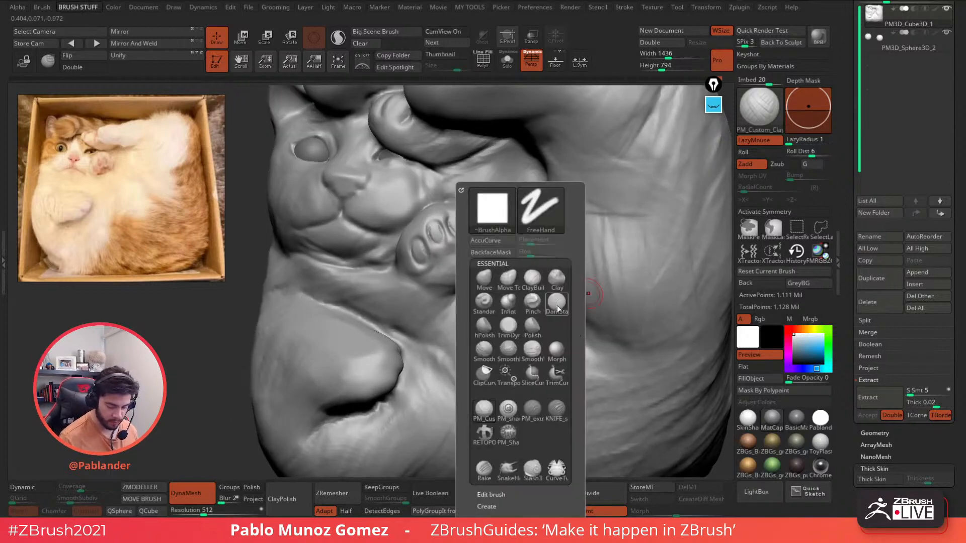
mouse_move(619, 261)
right_mouse_down("ctrl")
mouse_move(666, 269)
mouse_move(539, 253)
right_mouse_up("ctrl")
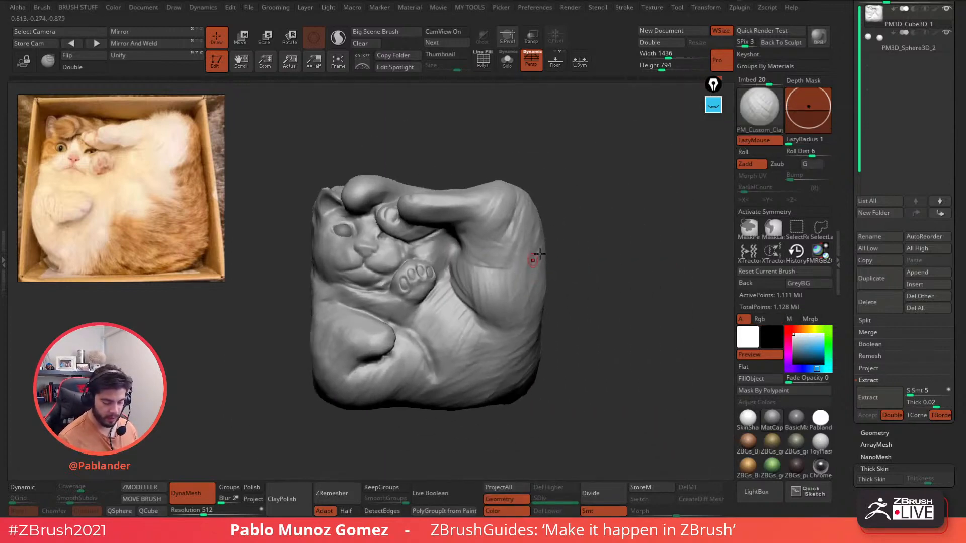
key("b")
left_click(591, 416)
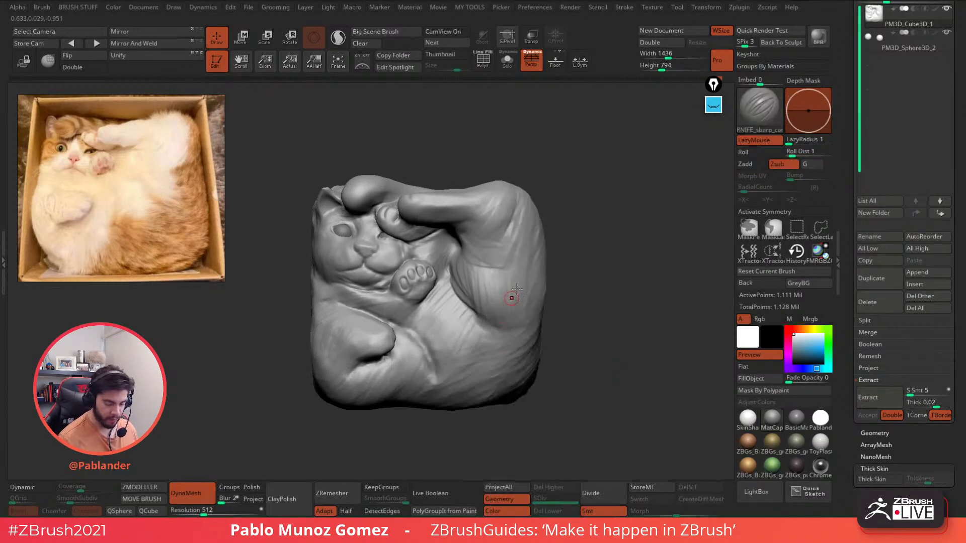
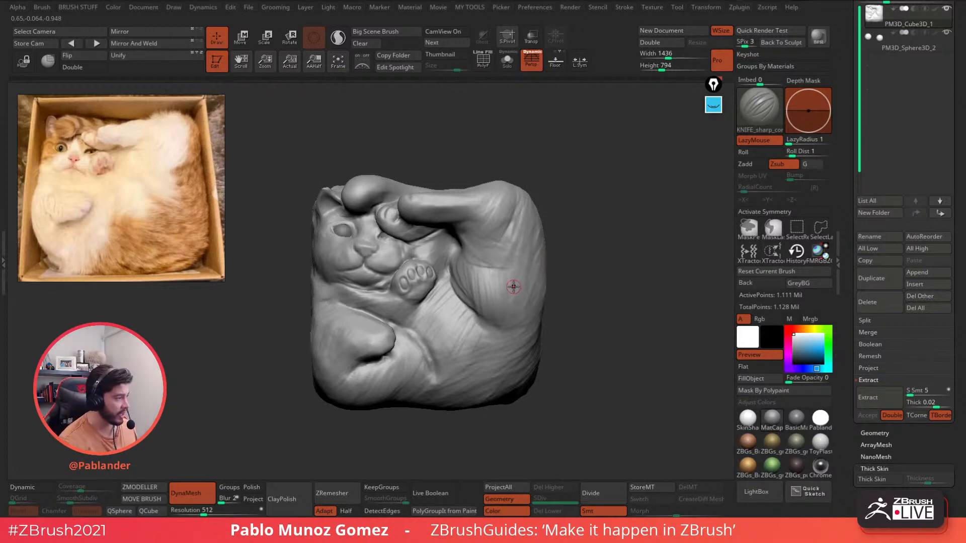
- Smooth, then deepen the crease running along the cat's leg with KNIFE_sharp
mouse_move(472, 274)
right_mouse_down("ctrl")
mouse_move(475, 289)
mouse_move(484, 267)
mouse_move(487, 277)
mouse_move(531, 268)
mouse_move(509, 233)
mouse_move(466, 220)
right_mouse_up("ctrl")
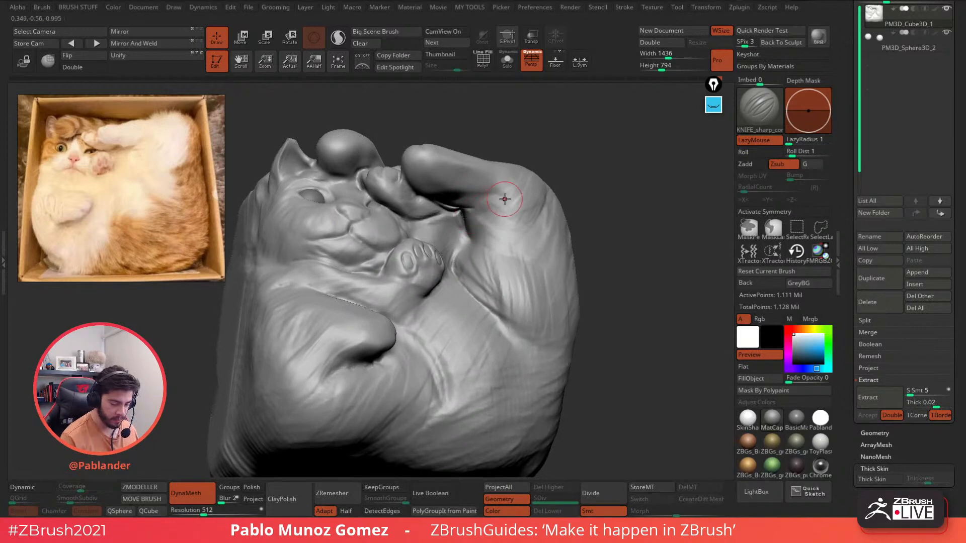
key("shift")
left_click_drag(503, 195, 469, 219)
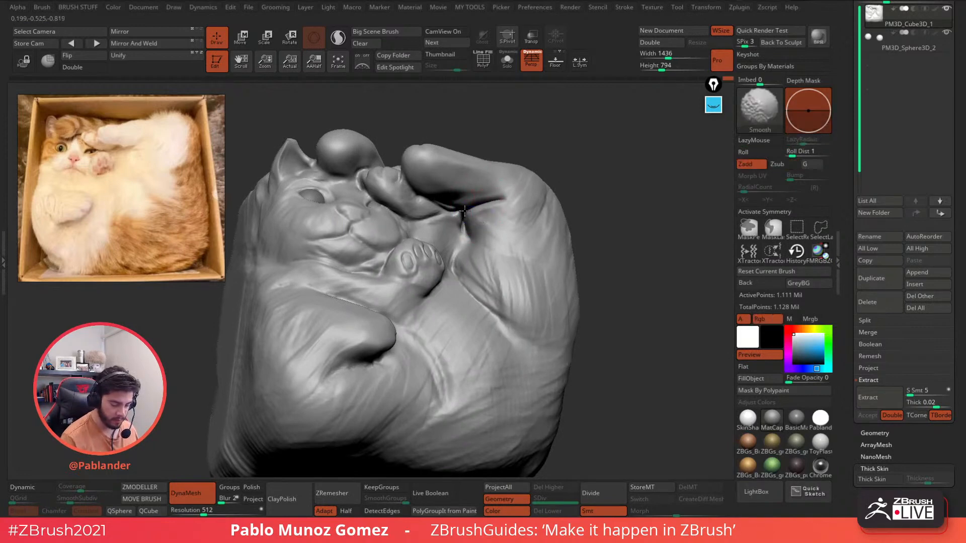
mouse_move(491, 216)
right_mouse_down()
mouse_move(466, 220)
mouse_move(500, 217)
mouse_move(486, 229)
right_mouse_up()
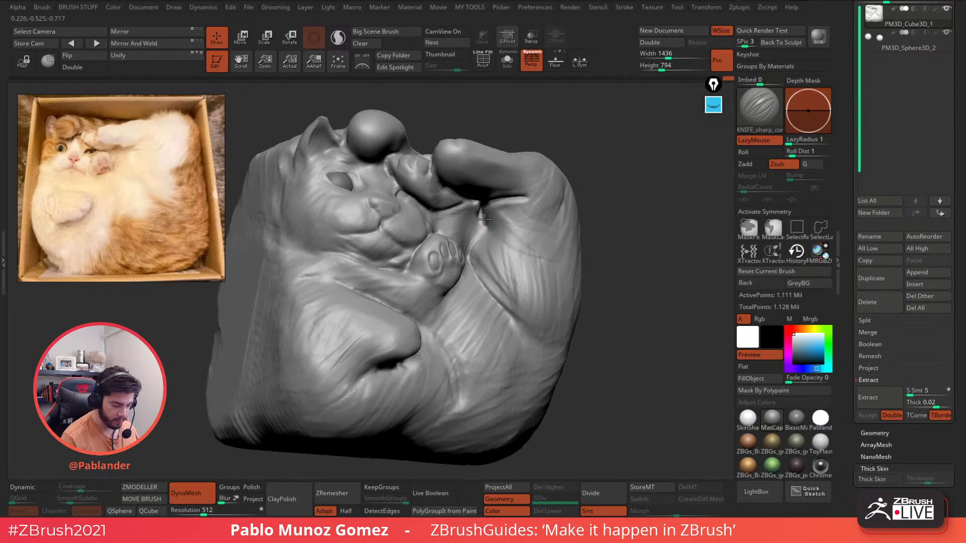
mouse_move(483, 222)
left_mouse_down()
mouse_move(472, 265)
mouse_move(514, 327)
left_mouse_up()
mouse_move(511, 276)
right_mouse_down()
mouse_move(485, 286)
mouse_move(470, 254)
right_mouse_up()
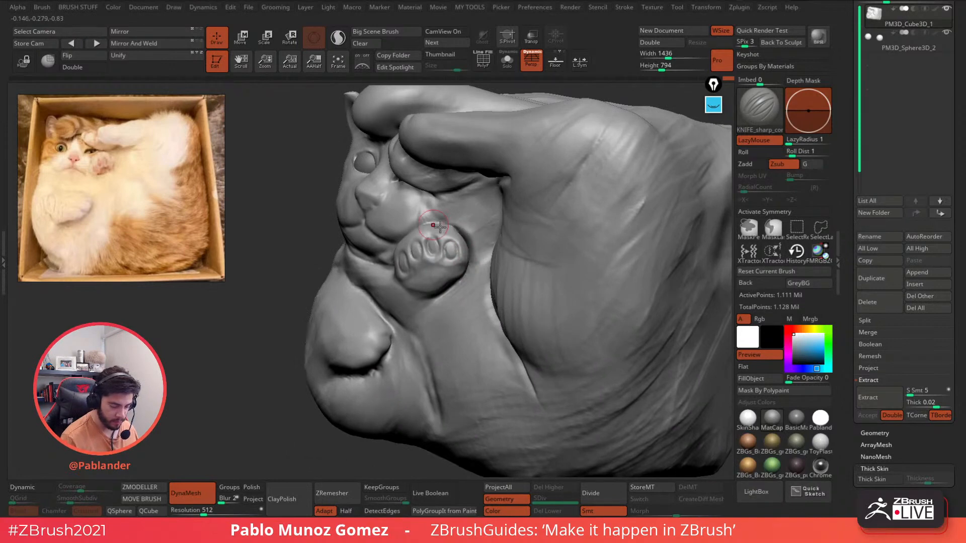
- Carve sharp creases around the raised paw's left and lower edges
mouse_move(462, 235)
right_mouse_down()
mouse_move(458, 281)
mouse_move(452, 272)
right_mouse_up()
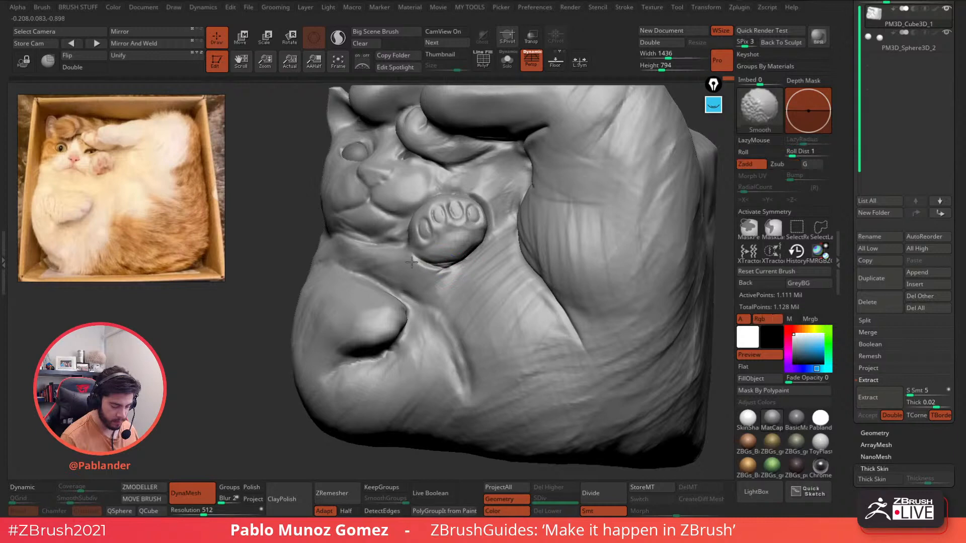
mouse_move(411, 262)
right_mouse_down()
mouse_move(411, 314)
mouse_move(398, 296)
mouse_move(442, 229)
right_mouse_up()
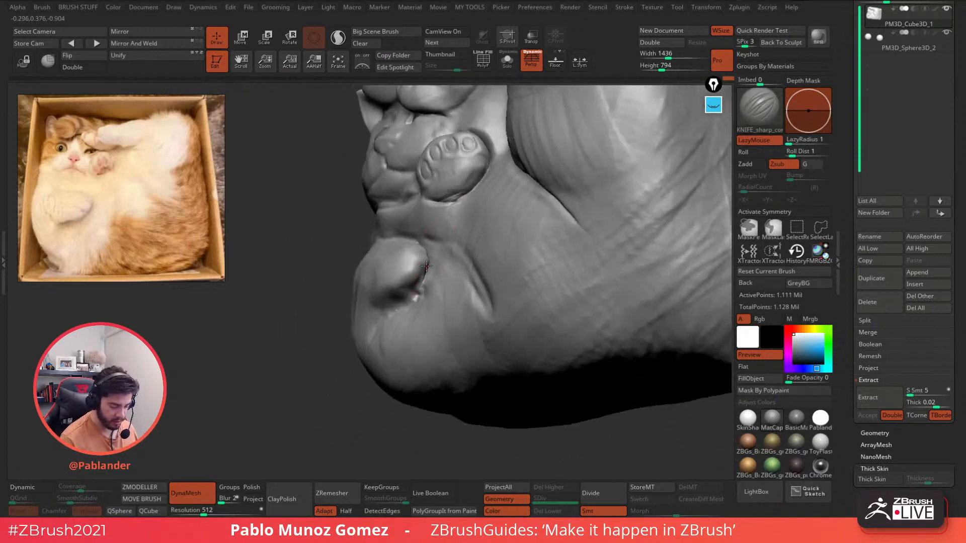
mouse_move(410, 291)
right_mouse_down()
mouse_move(391, 270)
mouse_move(435, 236)
right_mouse_up()
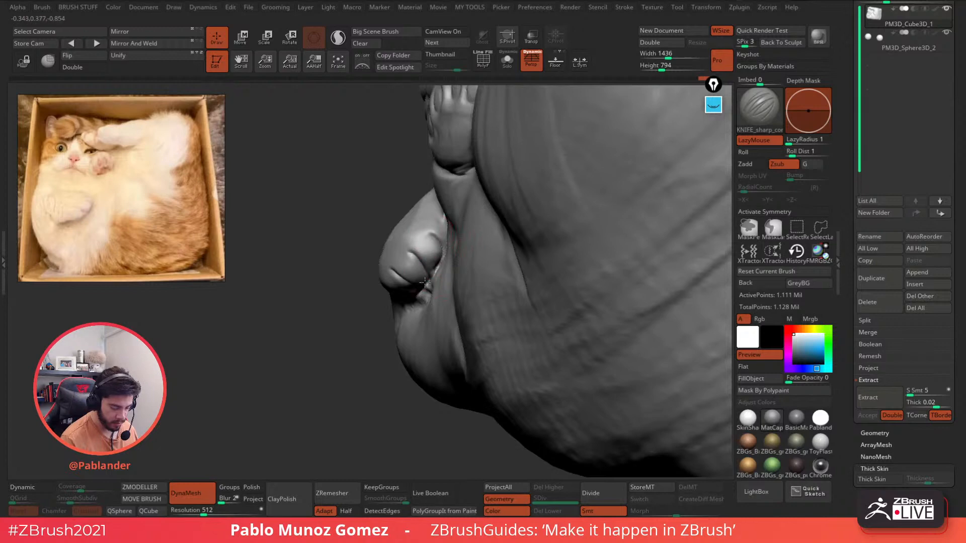
right_click_drag(424, 284, 457, 258)
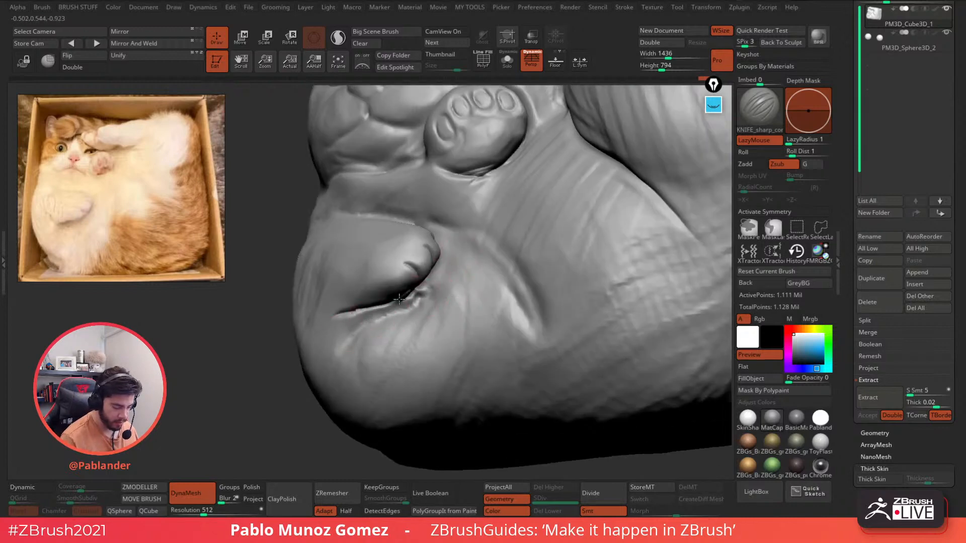
right_click_drag(399, 299, 442, 270)
mouse_move(366, 221)
left_mouse_down()
mouse_move(395, 275)
mouse_move(435, 267)
left_mouse_up()
left_click_drag(371, 277, 355, 232, "shift")
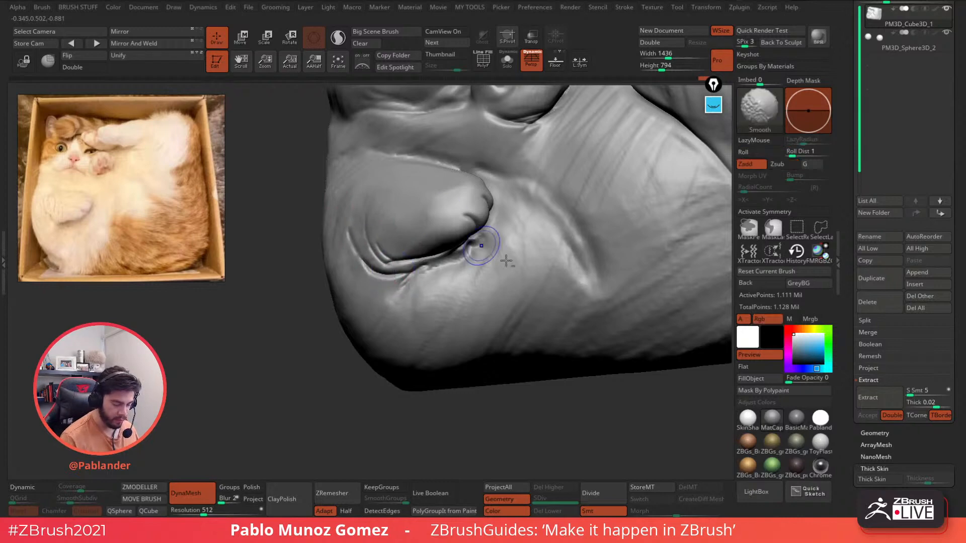
- From a frontal view, finish the crease below the paw and undo a stray cut
right_click_drag(487, 249, 474, 338, "ctrl")
right_click_drag(511, 307, 540, 277)
mouse_move(575, 239)
right_mouse_down("alt")
mouse_move(522, 267)
mouse_move(489, 231)
mouse_move(485, 200)
right_mouse_up("alt")
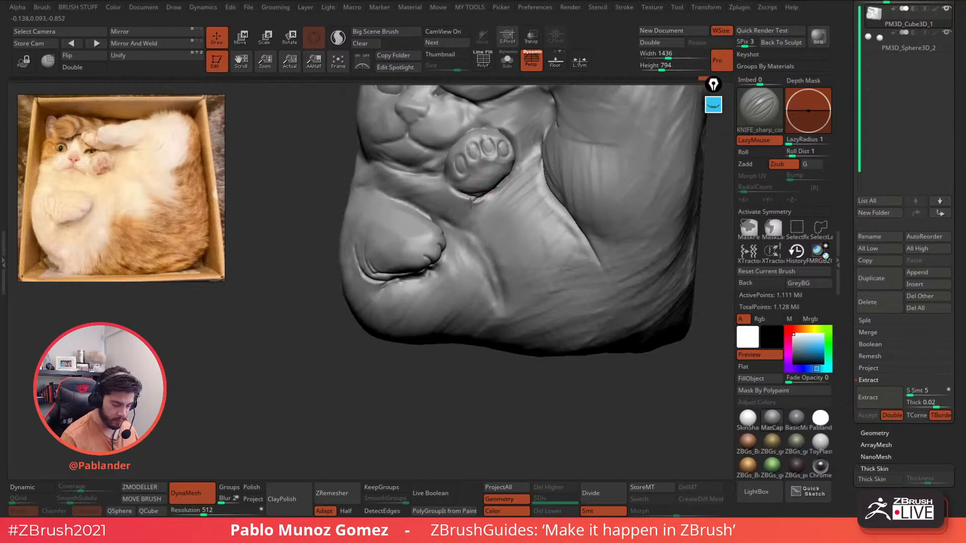
left_click_drag(470, 204, 468, 212)
mouse_move(487, 200)
right_mouse_down("alt")
mouse_move(478, 241)
mouse_move(508, 217)
mouse_move(470, 227)
right_mouse_up("alt")
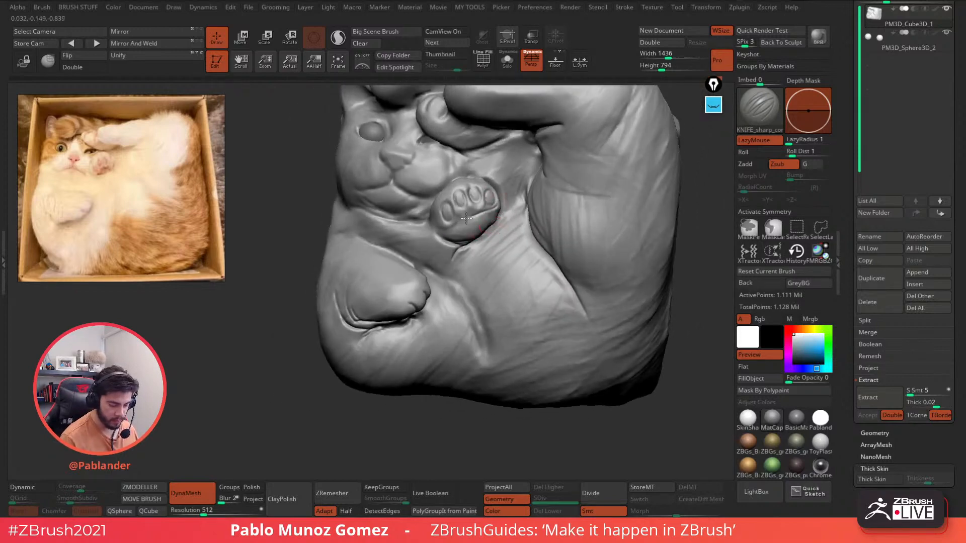
right_click_drag(490, 203, 486, 243, "ctrl")
key("ctrl+z")
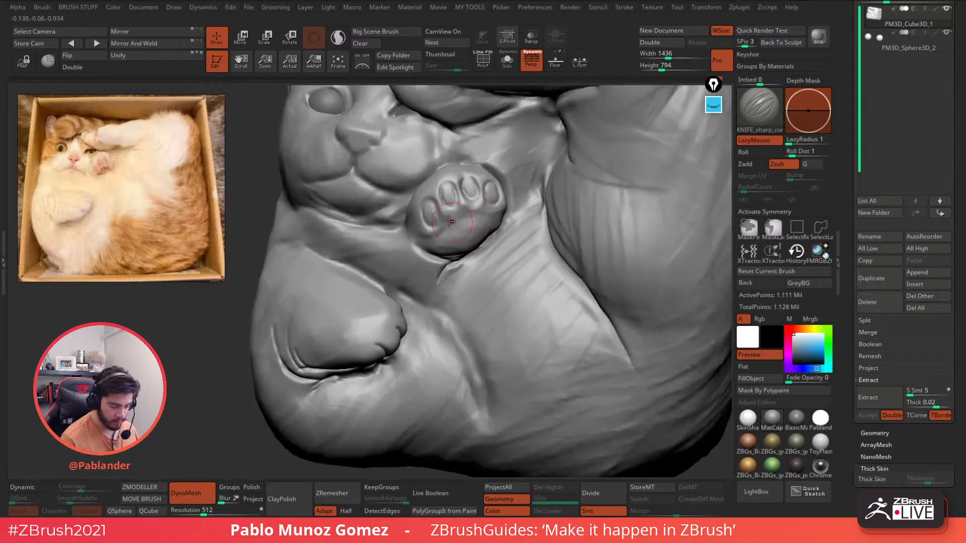
- Cut creases between the toe pads and under the outer toe pad
left_click_drag(444, 216, 455, 218)
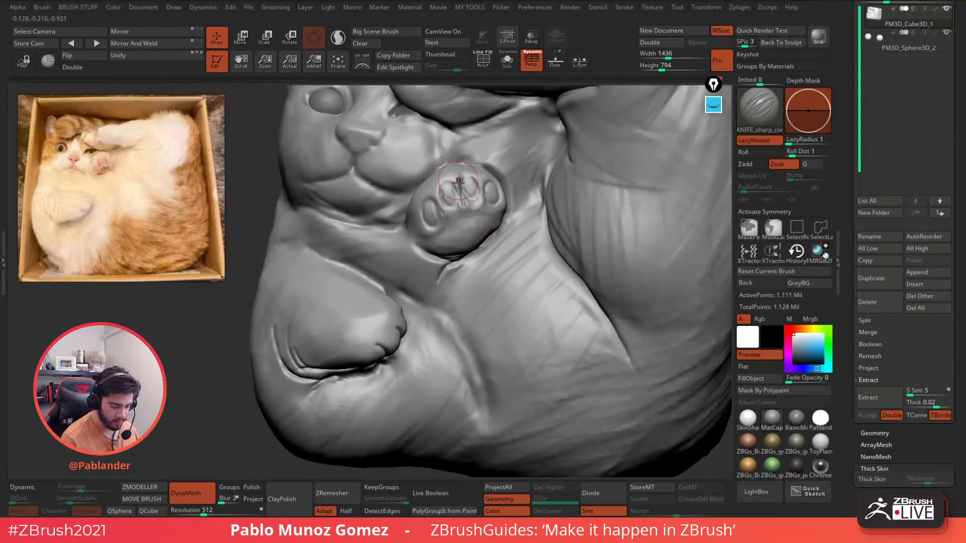
left_click_drag(460, 181, 457, 217)
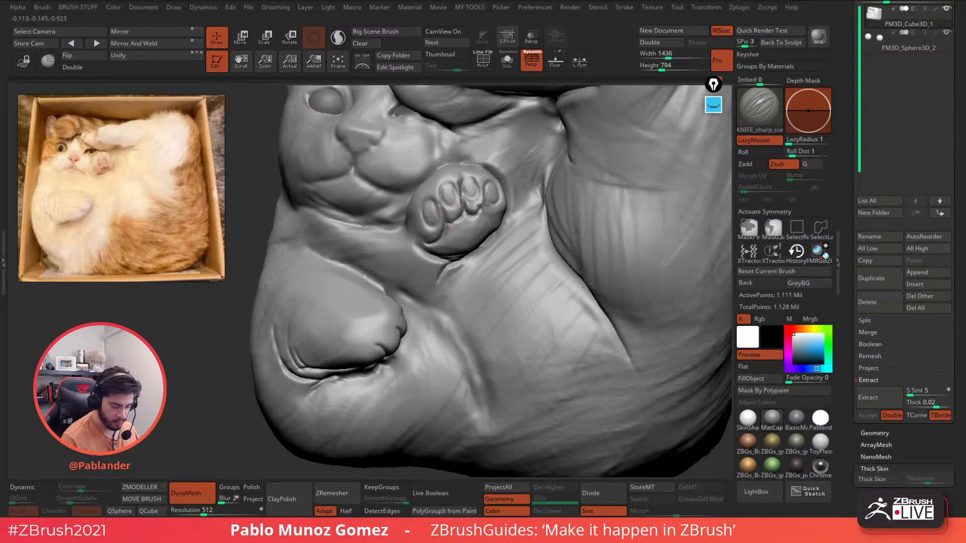
left_click_drag(482, 205, 496, 232)
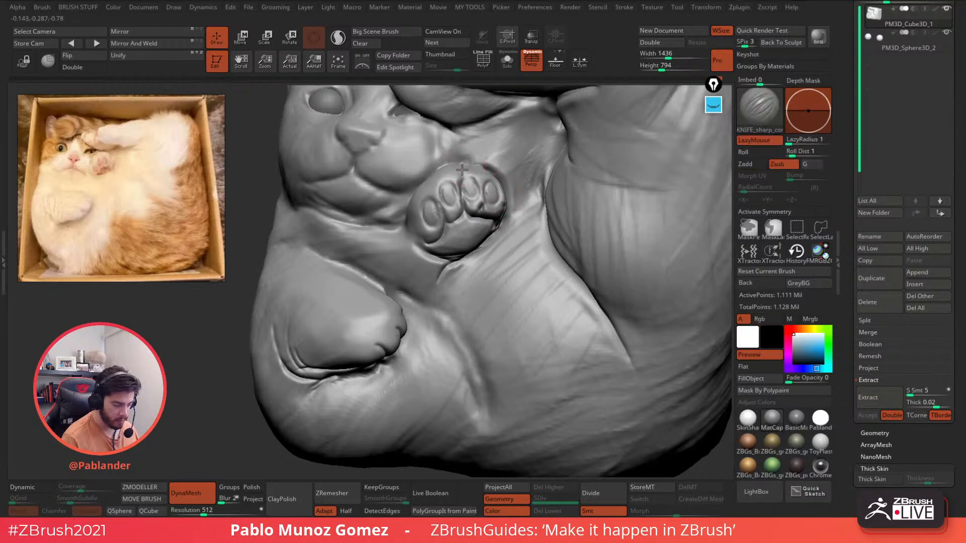
right_click_drag(462, 170, 476, 208)
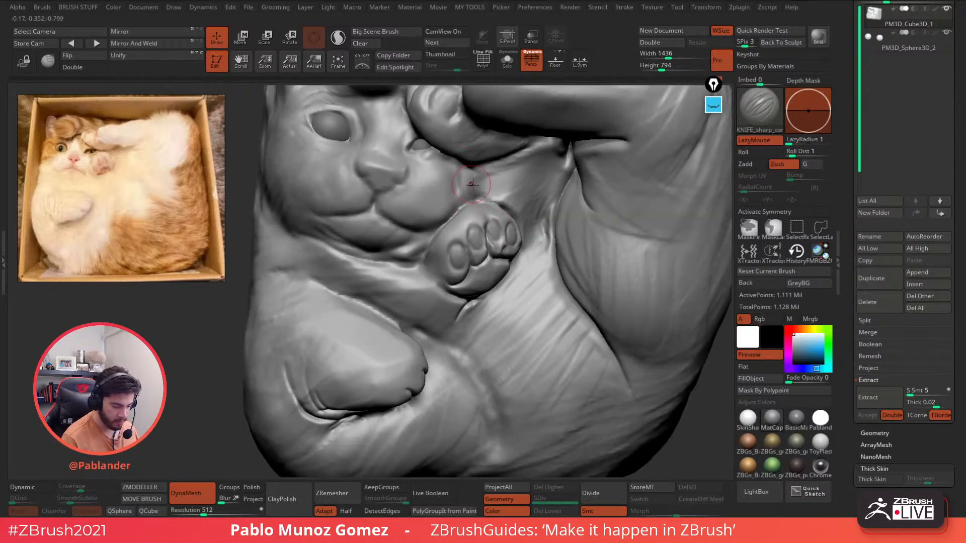
right_click_drag(451, 161, 509, 216)
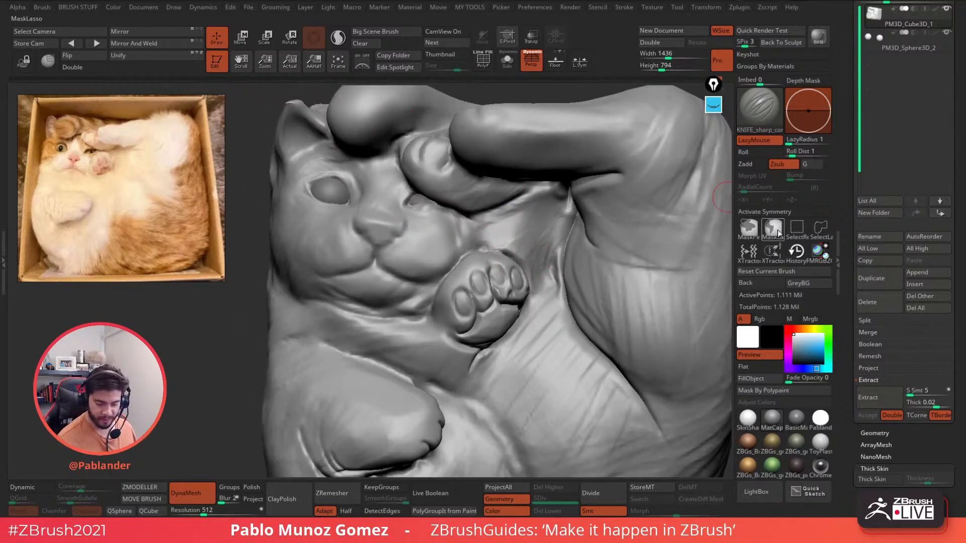
- Lasso-mask and invert around the paw, lift and scale it up with Move, then clear the mask
key("ctrl")
mouse_move(482, 249)
left_mouse_down("ctrl")
mouse_move(443, 268)
mouse_move(453, 338)
mouse_move(503, 345)
mouse_move(529, 300)
mouse_move(513, 253)
mouse_move(525, 272)
mouse_move(505, 319)
left_mouse_up("ctrl")
left_click(227, 361, "ctrl")
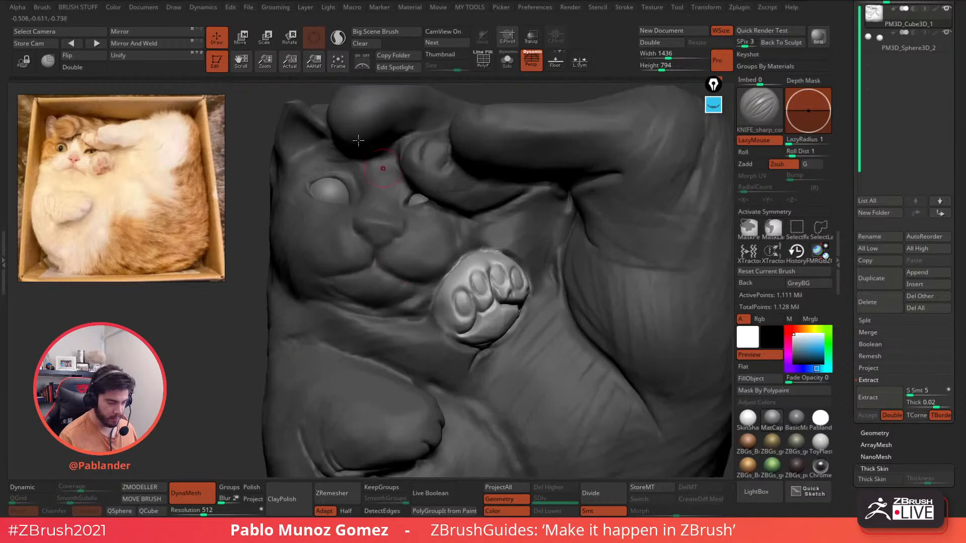
left_click(242, 38)
left_click_drag(576, 134, 523, 221)
left_click_drag(483, 260, 519, 218)
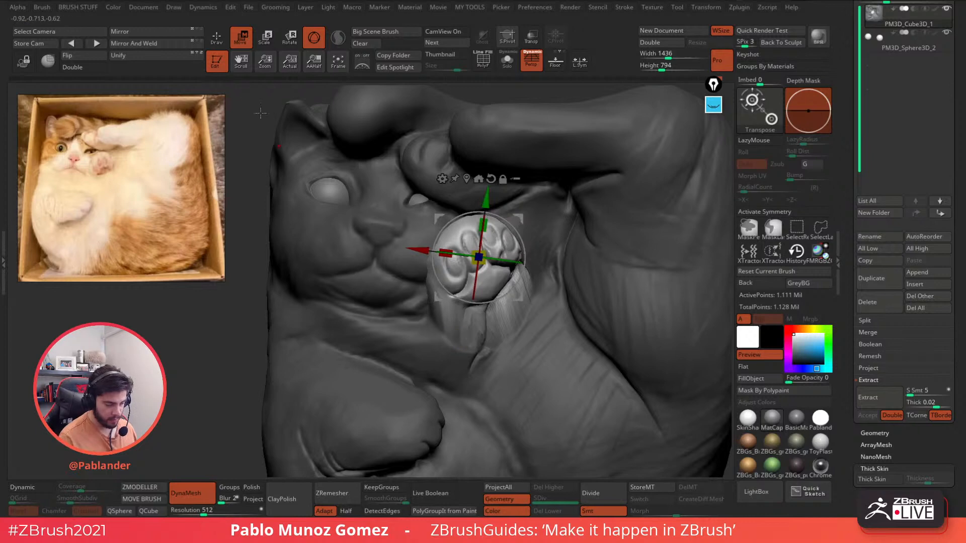
key("q")
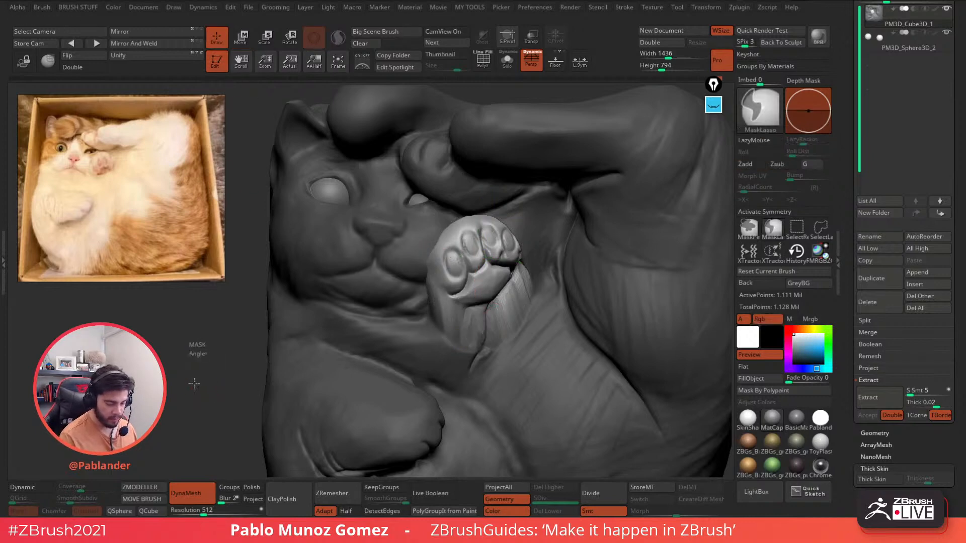
left_click_drag(206, 376, 199, 355, "ctrl")
right_click_drag(366, 357, 391, 291, "alt")
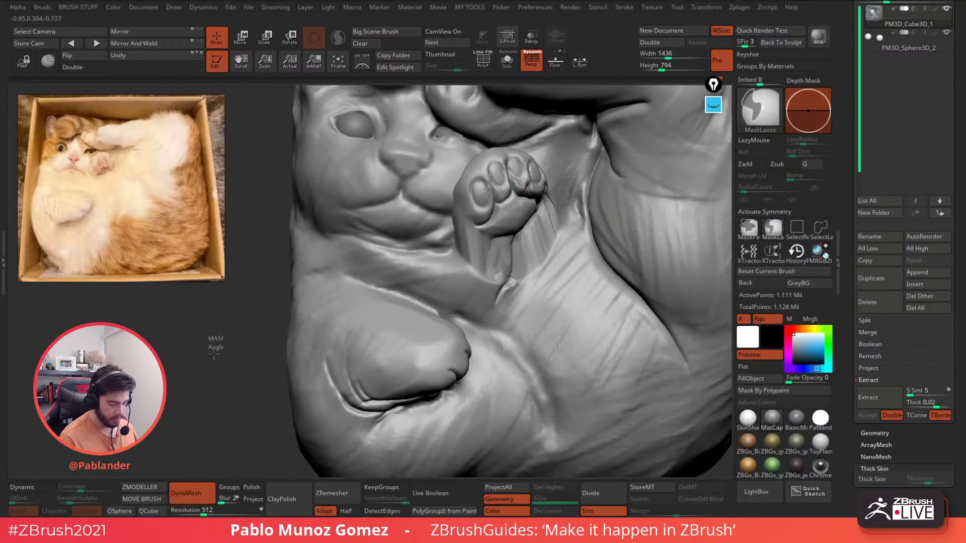
right_click_drag(584, 230, 554, 228)
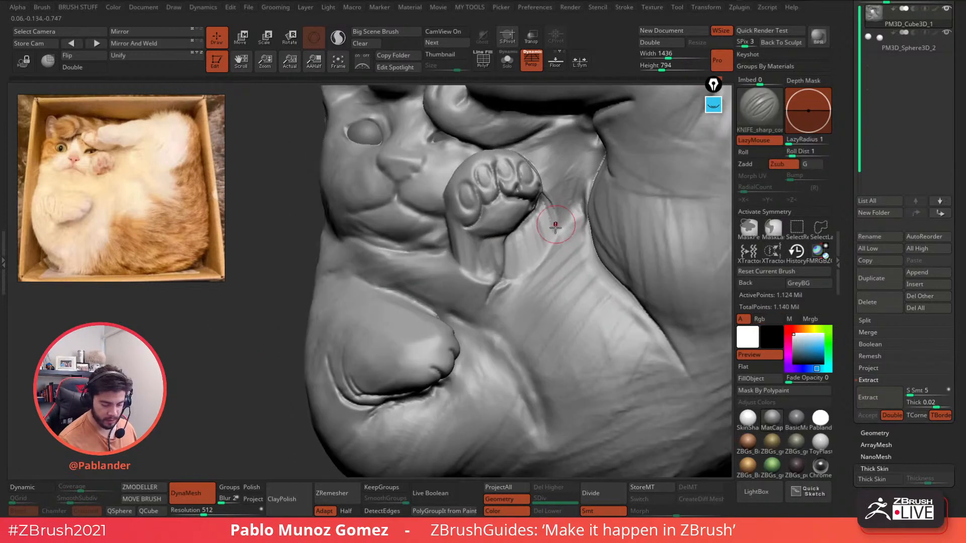
- Add clay fur ridges on the arm below the paw
key("space")
left_click(526, 409)
key("space")
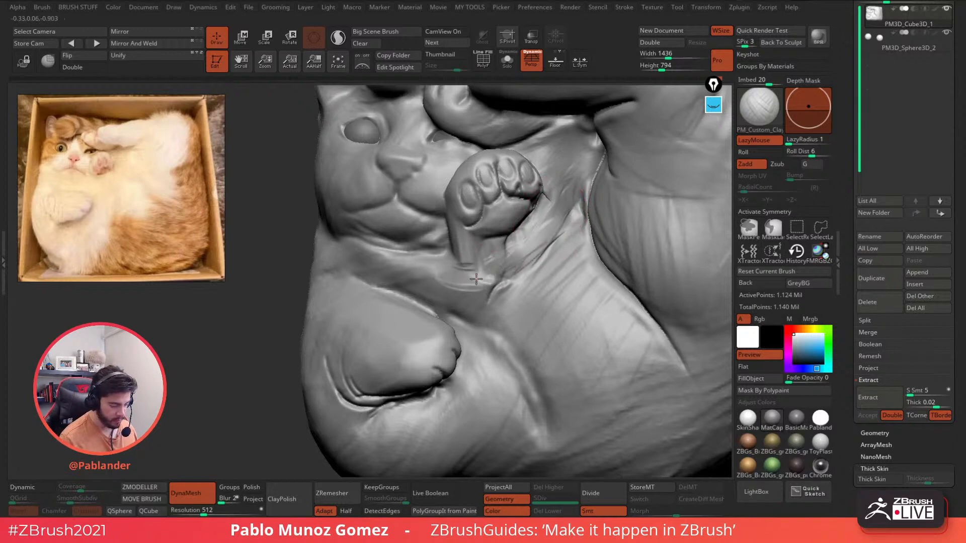
mouse_move(472, 275)
left_mouse_down()
mouse_move(453, 263)
mouse_move(477, 271)
mouse_move(494, 261)
left_mouse_up()
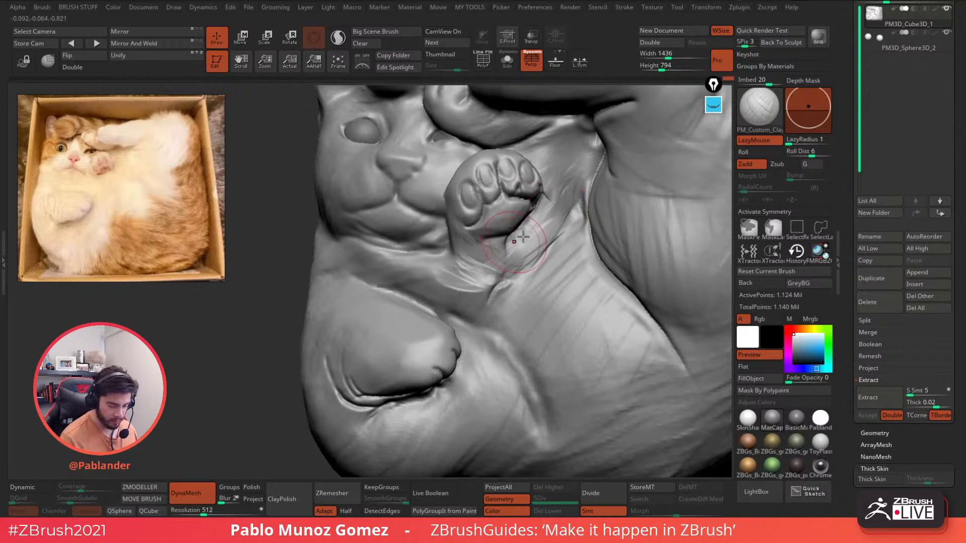
mouse_move(536, 229)
left_mouse_down()
mouse_move(517, 261)
mouse_move(477, 287)
left_mouse_up()
- Extend the fur ridges down the chest and build a raised band across the forearm
left_click_drag(550, 241, 496, 302)
left_click_drag(543, 259, 498, 329)
left_click_drag(556, 274, 523, 335)
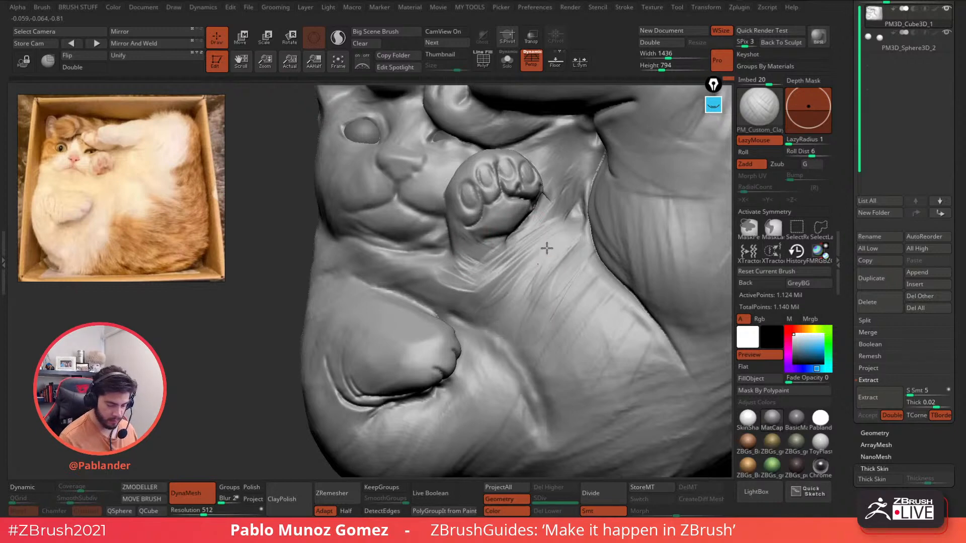
right_click_drag(535, 250, 525, 256)
mouse_move(498, 251)
left_mouse_down()
mouse_move(470, 277)
mouse_move(538, 244)
mouse_move(440, 271)
mouse_move(500, 253)
mouse_move(497, 318)
left_mouse_up()
left_click_drag(549, 242, 538, 319)
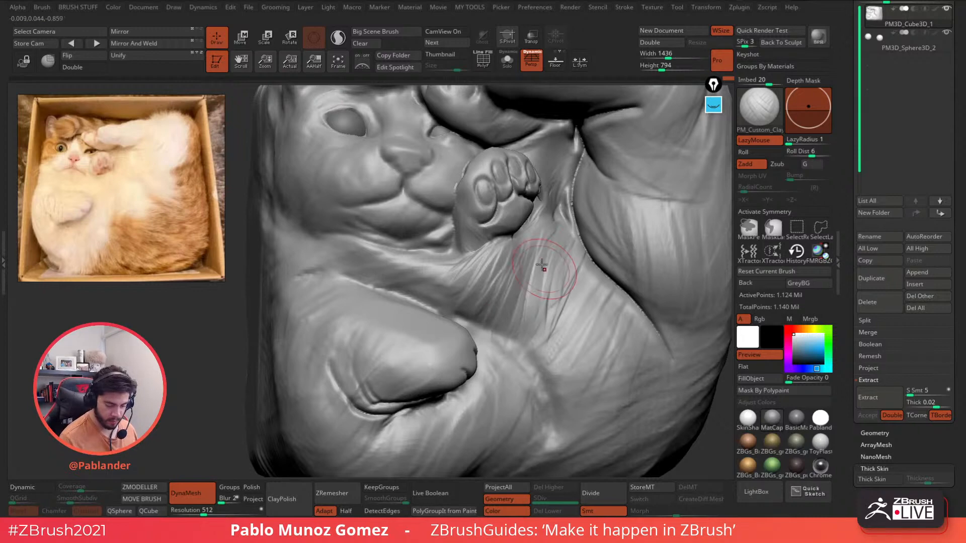
mouse_move(543, 267)
right_mouse_down()
mouse_move(508, 294)
mouse_move(452, 282)
right_mouse_up()
- Carve along the nostril edge with the knife brush, undoing a stray lower-lip crease
mouse_move(539, 187)
right_mouse_down()
mouse_move(471, 244)
mouse_move(460, 194)
mouse_move(520, 227)
mouse_move(495, 220)
mouse_move(492, 198)
mouse_move(506, 209)
mouse_move(455, 203)
mouse_move(472, 213)
mouse_move(469, 202)
right_mouse_up()
key("space")
left_click(561, 414)
right_click(456, 202)
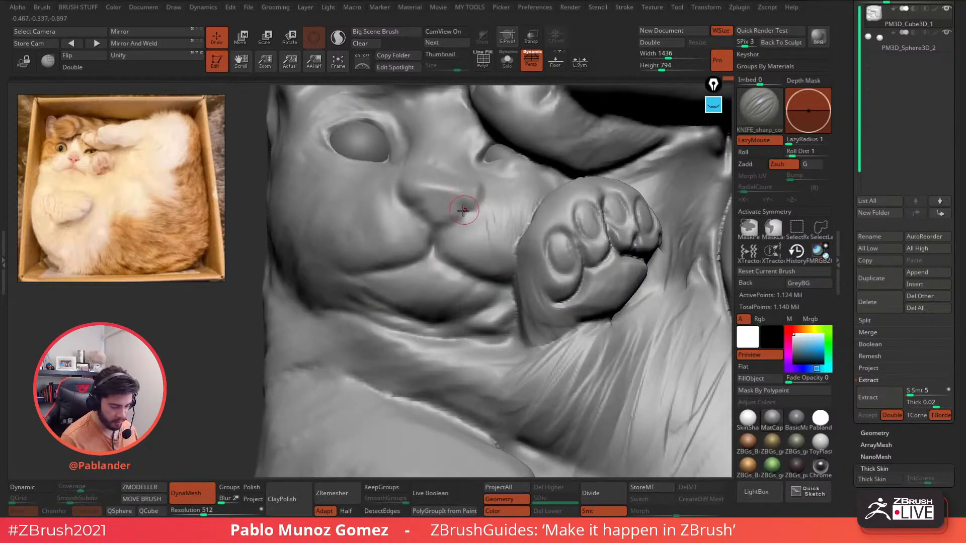
left_click_drag(480, 192, 456, 206)
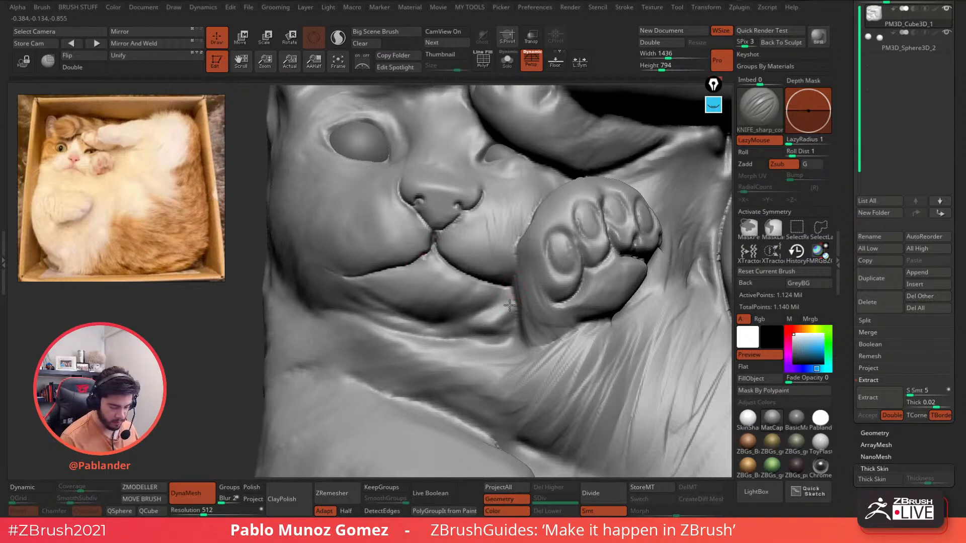
left_click_drag(405, 325, 514, 303)
left_click_drag(497, 334, 516, 326)
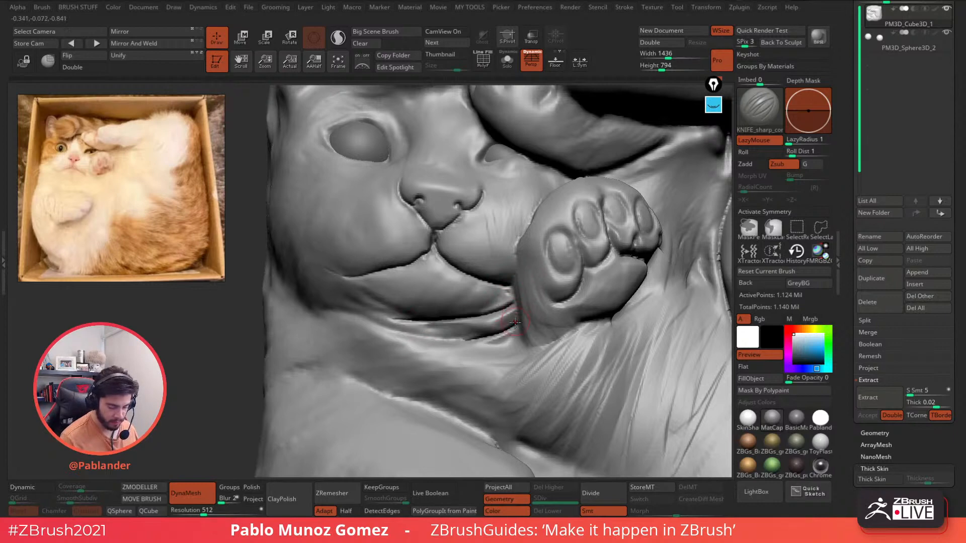
key("ctrl+z")
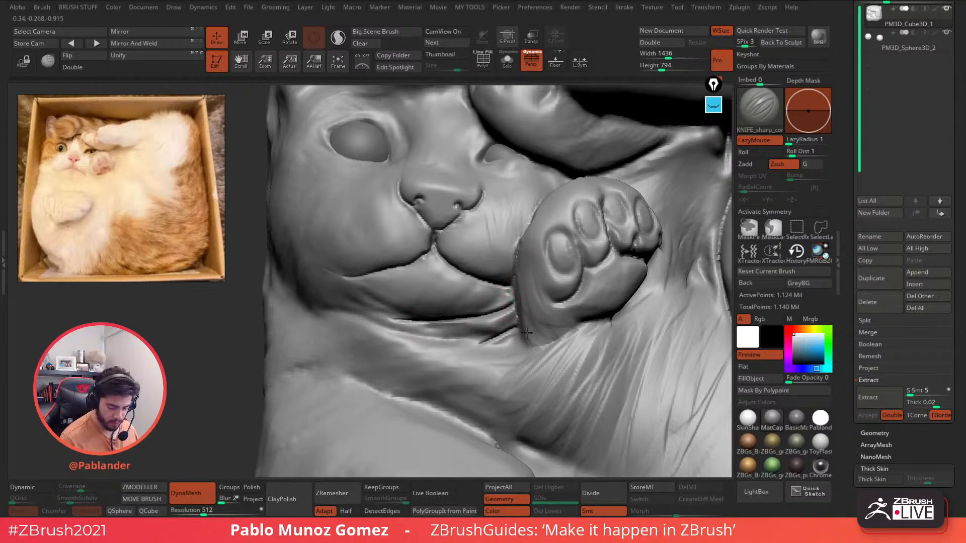
mouse_move(572, 271)
right_mouse_down("ctrl")
mouse_move(571, 256)
mouse_move(514, 278)
mouse_move(552, 257)
mouse_move(508, 254)
mouse_move(523, 261)
mouse_move(518, 249)
mouse_move(568, 196)
mouse_move(498, 203)
right_mouse_up("ctrl")
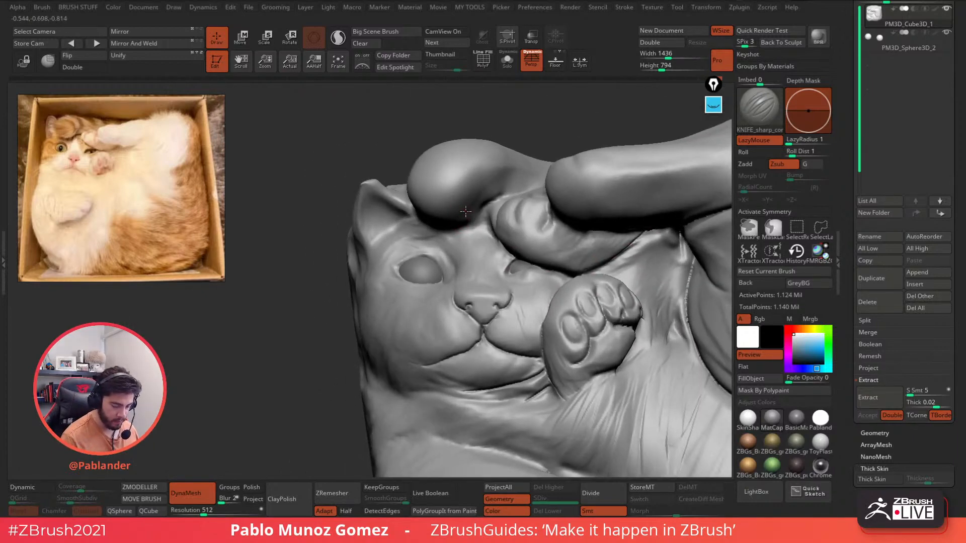
- Resize the brush and build up the brow under the arm with PM_Custom_Clay
key("space")
left_click_drag(487, 204, 496, 205)
right_click_drag(496, 197, 497, 205, "ctrl")
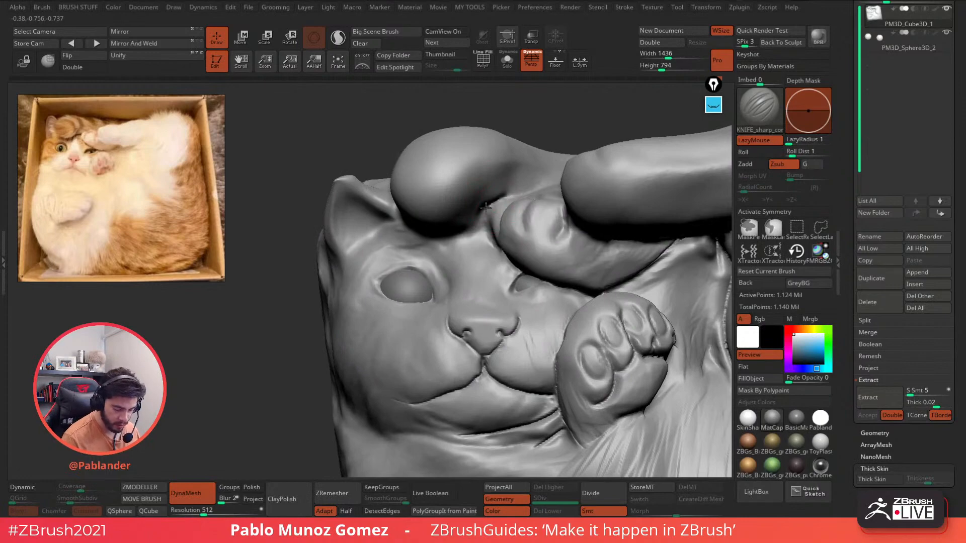
mouse_move(442, 221)
right_mouse_down()
mouse_move(454, 234)
mouse_move(484, 229)
right_mouse_up()
key("b")
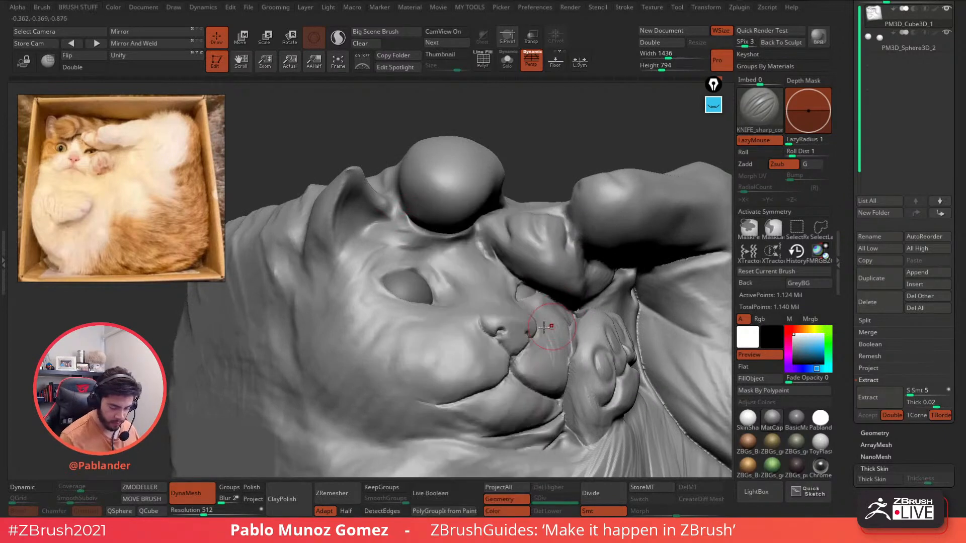
key("b")
left_click(483, 416)
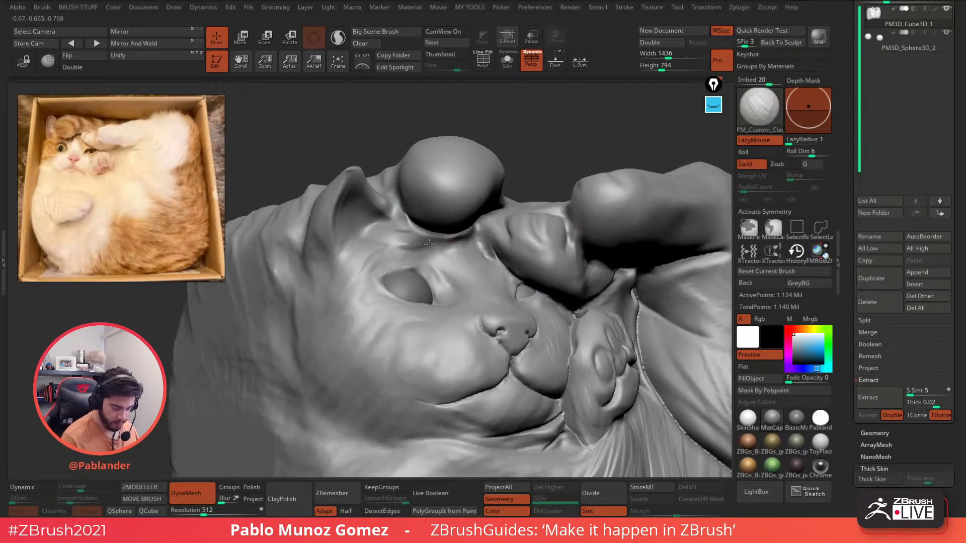
mouse_move(424, 237)
left_mouse_down()
mouse_move(404, 229)
mouse_move(444, 235)
left_mouse_up()
right_click_drag(488, 226, 473, 249)
left_click_drag(485, 253, 462, 255)
mouse_move(464, 235)
right_mouse_down()
mouse_move(470, 205)
mouse_move(567, 308)
mouse_move(486, 276)
right_mouse_up()
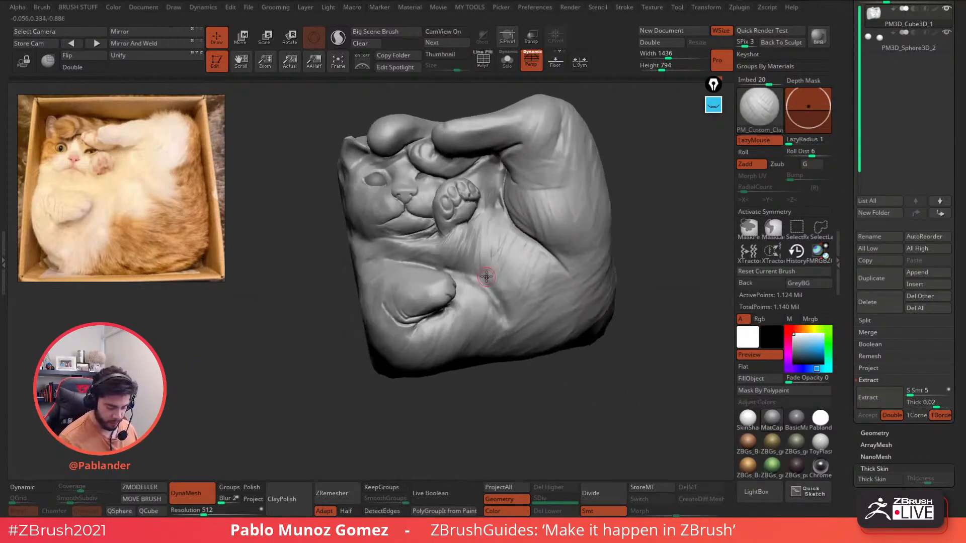
- Soften the folds and carve fur grooves left of and across the lower paw
mouse_move(433, 296)
right_mouse_down()
mouse_move(455, 254)
mouse_move(450, 292)
right_mouse_up()
right_click(444, 274)
mouse_move(395, 255)
left_mouse_down()
mouse_move(368, 268)
mouse_move(347, 263)
mouse_move(332, 282)
left_mouse_up()
right_click_drag(408, 251, 402, 268)
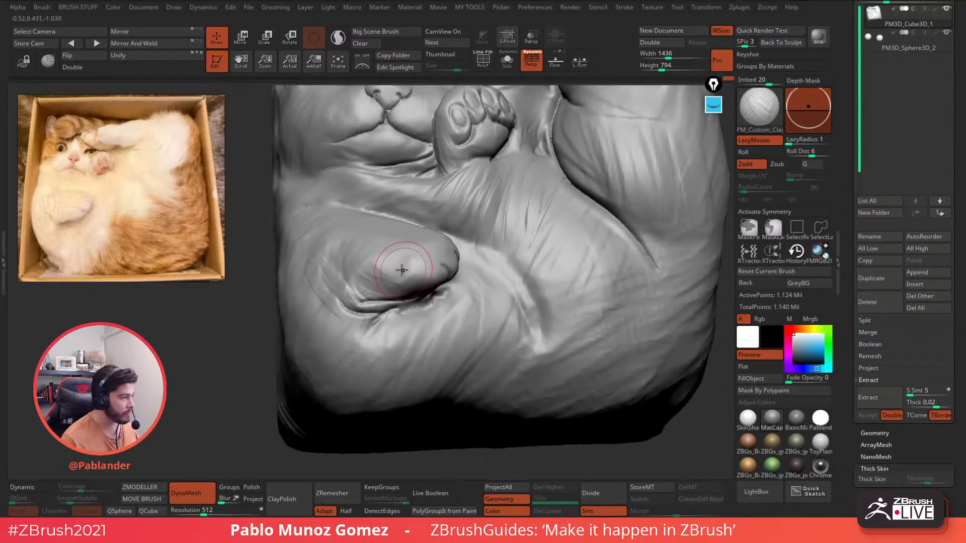
mouse_move(388, 267)
left_mouse_down()
mouse_move(391, 250)
mouse_move(383, 256)
left_mouse_up()
right_click_drag(389, 235, 386, 243)
mouse_move(343, 256)
left_mouse_down()
mouse_move(364, 287)
mouse_move(379, 273)
mouse_move(393, 282)
mouse_move(355, 292)
left_mouse_up()
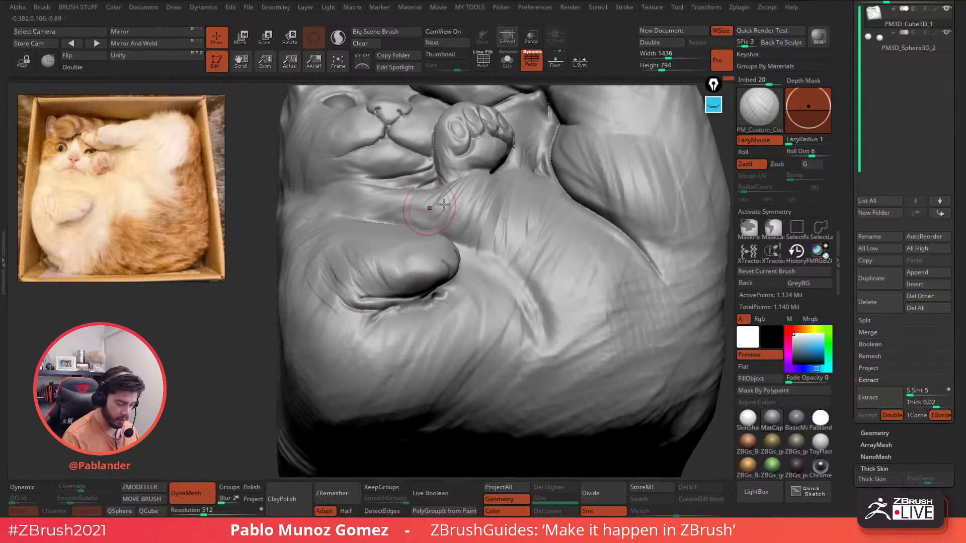
left_click_drag(411, 257, 418, 281)
- Sculpt diagonal fur strokes on the chest below the upper paw
right_click_drag(455, 222, 449, 287)
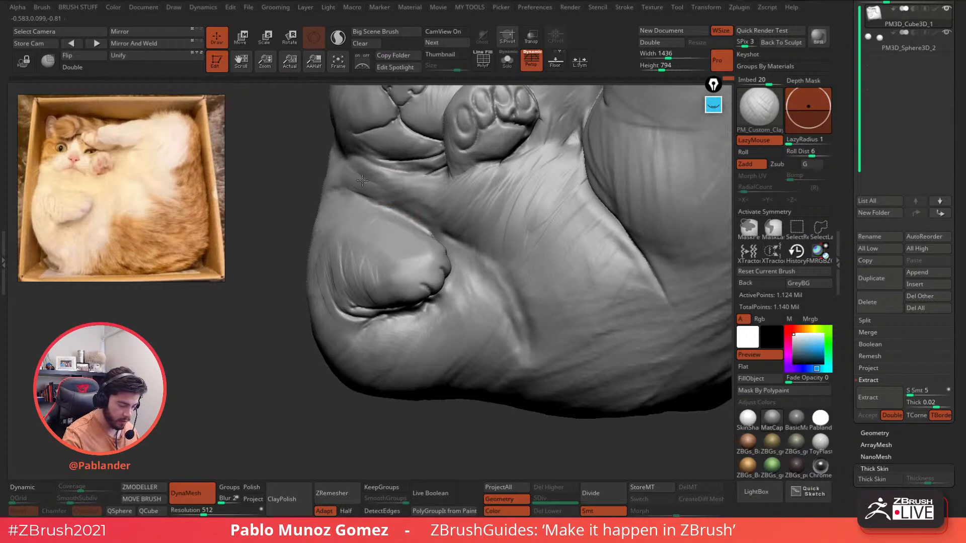
right_click_drag(386, 187, 409, 264)
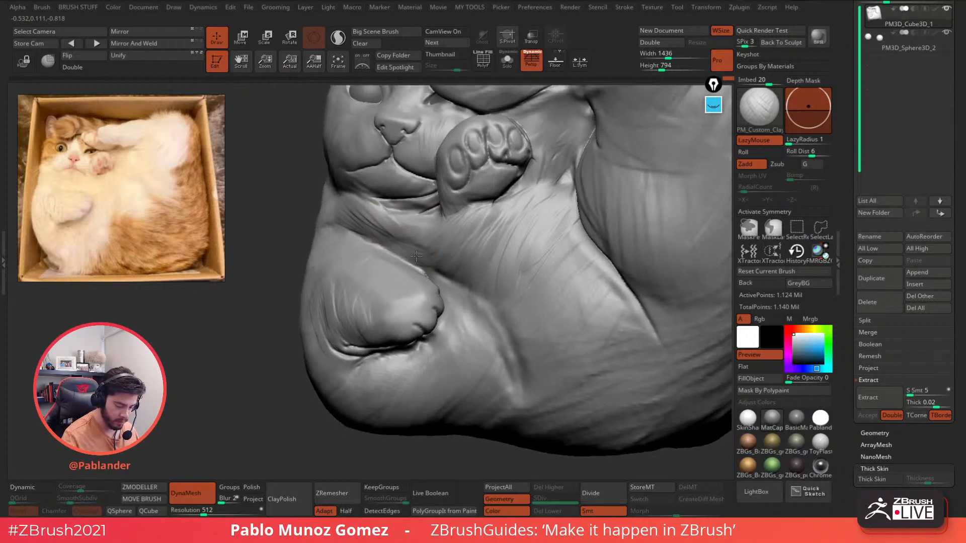
mouse_move(453, 206)
left_mouse_down()
mouse_move(397, 246)
mouse_move(432, 237)
mouse_move(451, 256)
mouse_move(440, 286)
mouse_move(463, 317)
mouse_move(458, 293)
mouse_move(459, 332)
mouse_move(485, 375)
mouse_move(508, 387)
left_mouse_up()
mouse_move(498, 241)
left_mouse_down()
mouse_move(465, 276)
mouse_move(493, 312)
left_mouse_up()
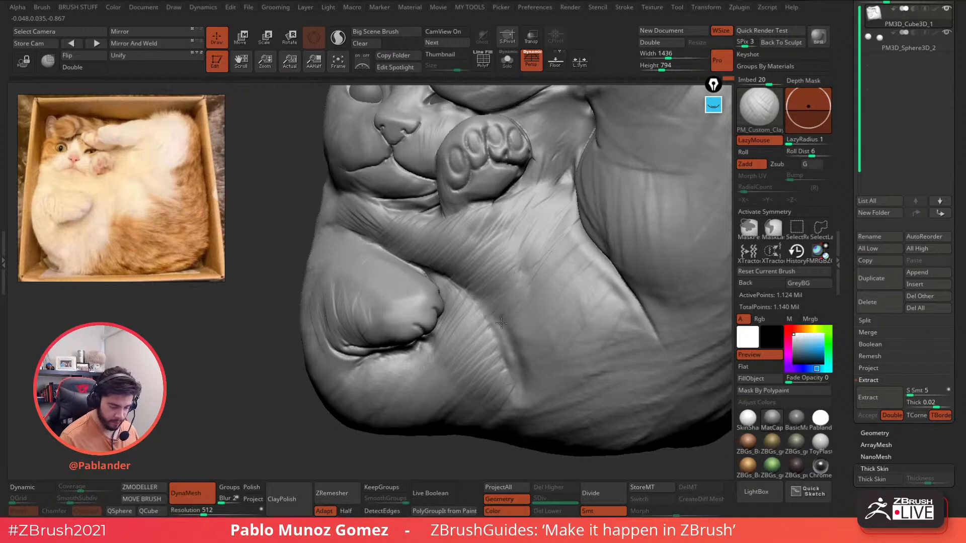
mouse_move(544, 283)
right_mouse_down()
mouse_move(581, 255)
mouse_move(473, 317)
mouse_move(500, 268)
mouse_move(500, 222)
mouse_move(547, 197)
right_mouse_up()
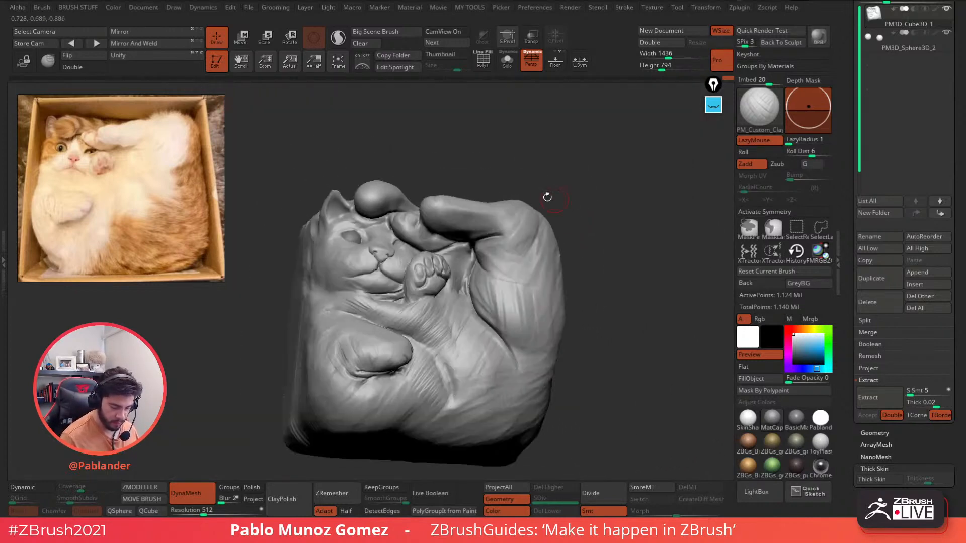
mouse_move(518, 266)
right_mouse_down()
mouse_move(465, 201)
mouse_move(519, 221)
mouse_move(452, 217)
right_mouse_up()
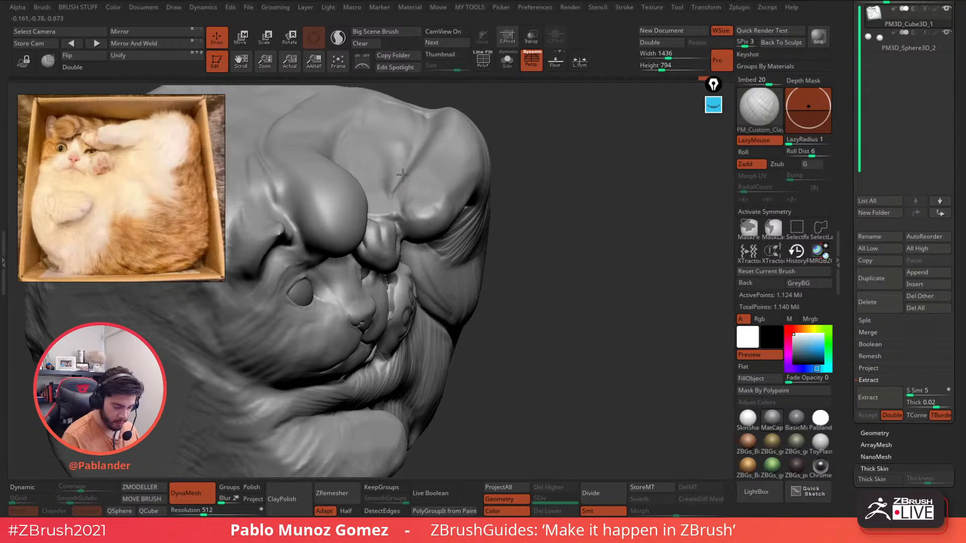
- Add clay to the toes of the paw over the head
key("space")
left_click(515, 260)
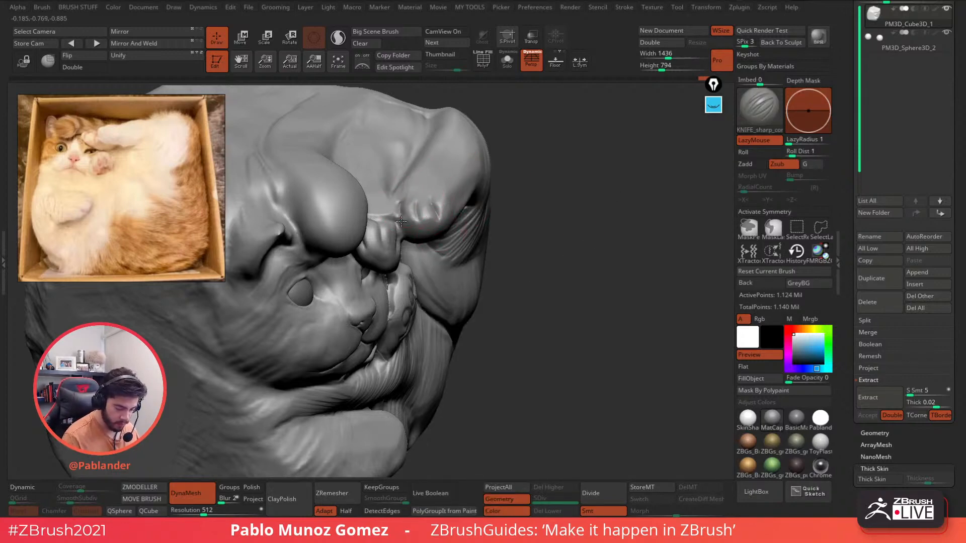
key("b")
left_click(525, 281)
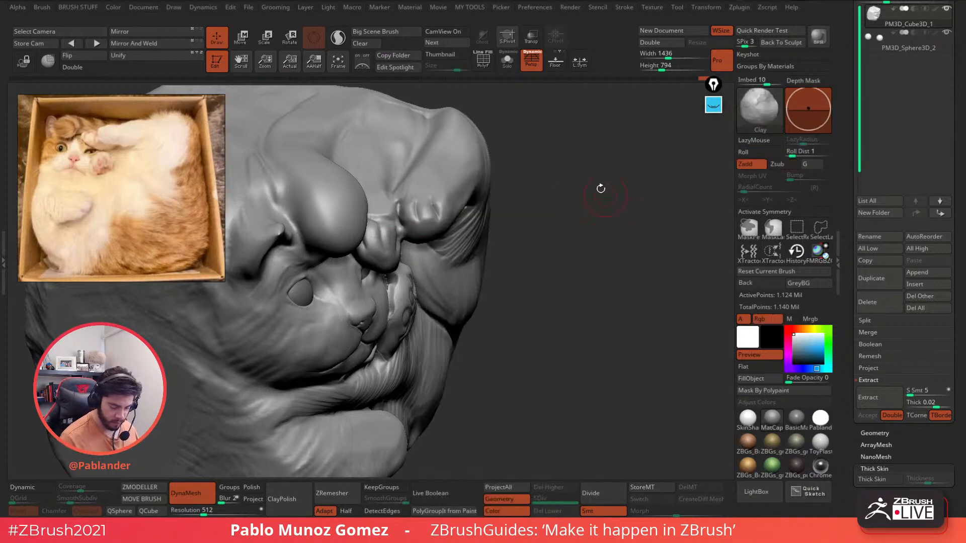
key("space")
mouse_move(554, 196)
right_mouse_down("ctrl")
mouse_move(507, 221)
mouse_move(455, 211)
right_mouse_up("ctrl")
left_click_drag(426, 196, 437, 220)
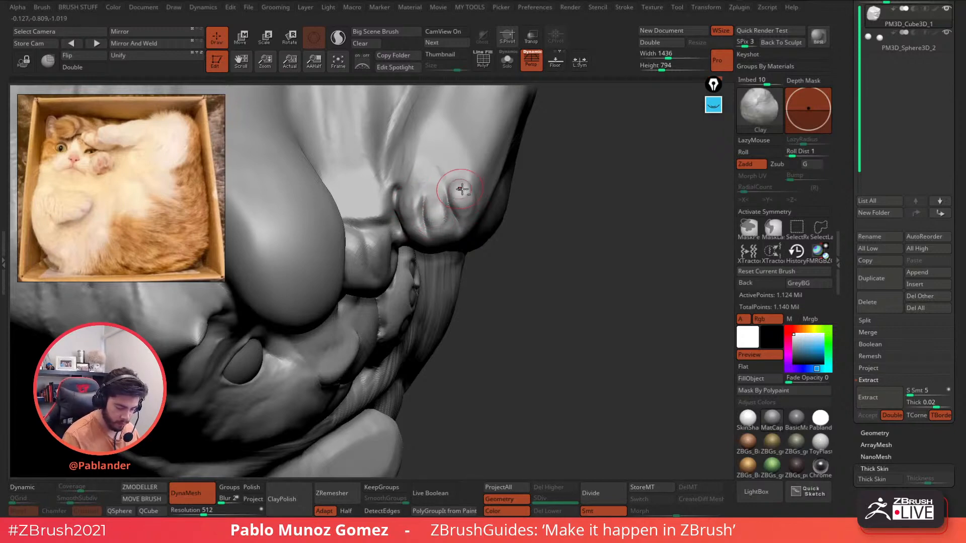
- Carve a curved pad outline into the paw with the sharp knife brush
key("space")
left_click(524, 349)
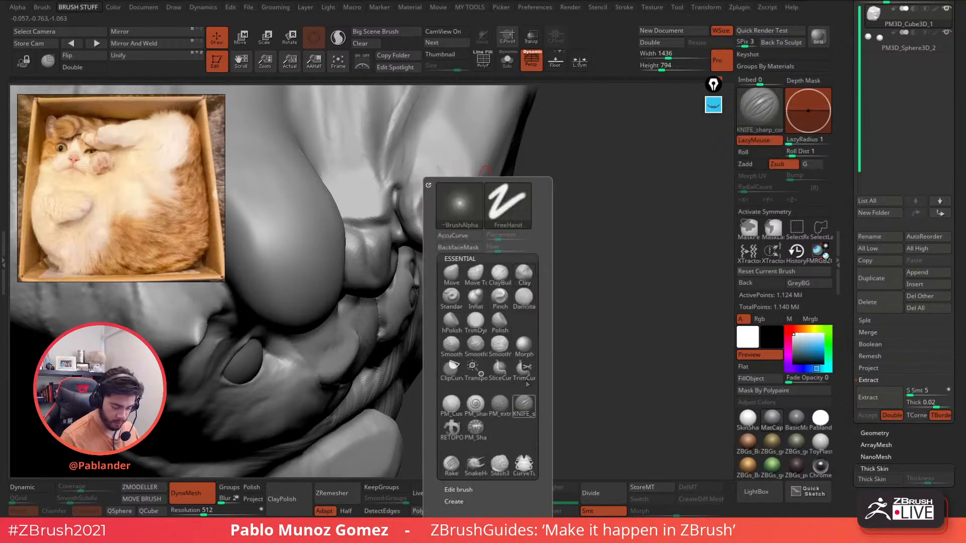
mouse_move(407, 181)
left_mouse_down()
mouse_move(402, 149)
mouse_move(435, 142)
mouse_move(453, 161)
mouse_move(393, 169)
left_mouse_up()
mouse_move(453, 157)
left_mouse_down("shift")
mouse_move(413, 163)
mouse_move(423, 176)
left_mouse_up("shift")
- Build up and smooth the paw pad with PM_Custom_Clay
key("space")
left_click(484, 408)
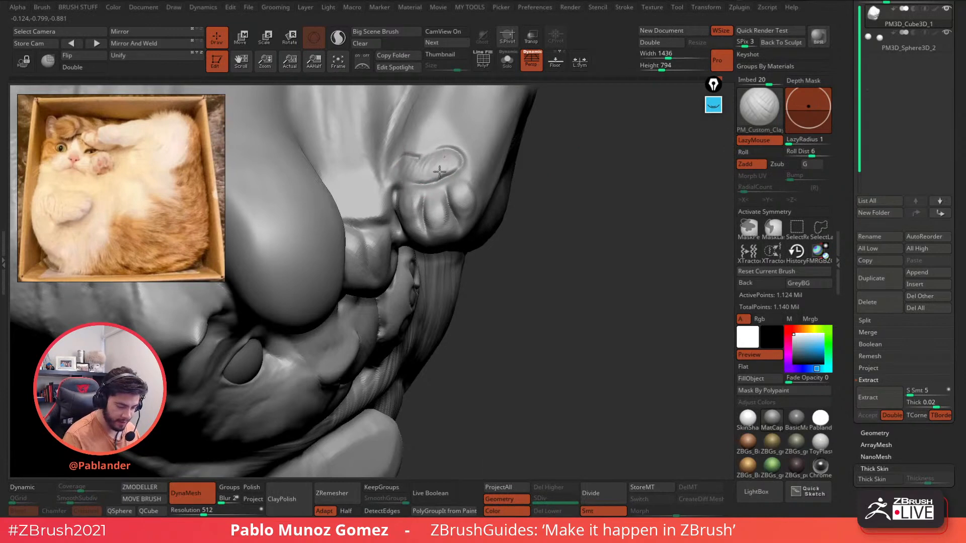
left_click_drag(440, 172, 455, 164)
mouse_move(455, 165)
right_mouse_down()
mouse_move(503, 201)
mouse_move(498, 211)
right_mouse_up()
mouse_move(465, 223)
left_mouse_down("shift")
mouse_move(450, 244)
mouse_move(507, 208)
left_mouse_up("shift")
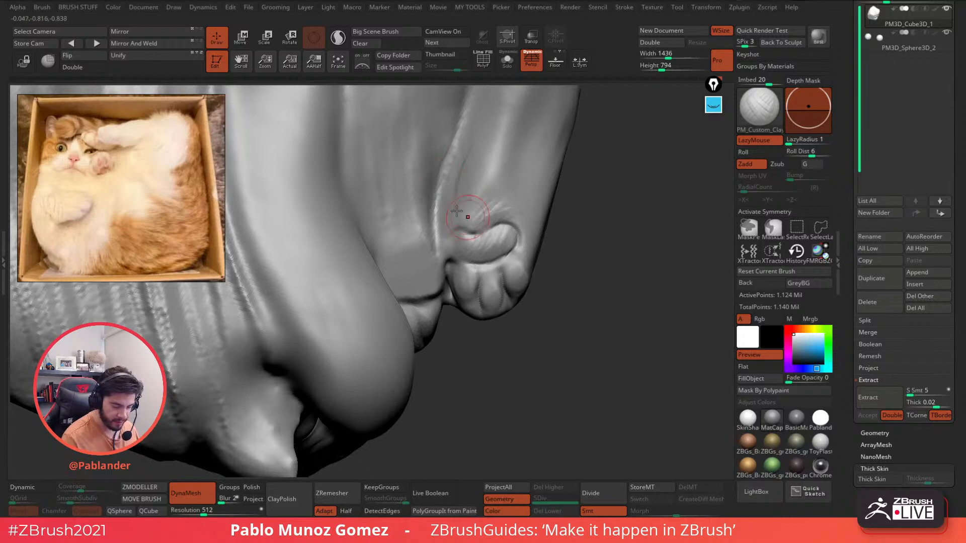
- Fill and soften the crease between the paw's toes with clay
right_click_drag(503, 204, 514, 219)
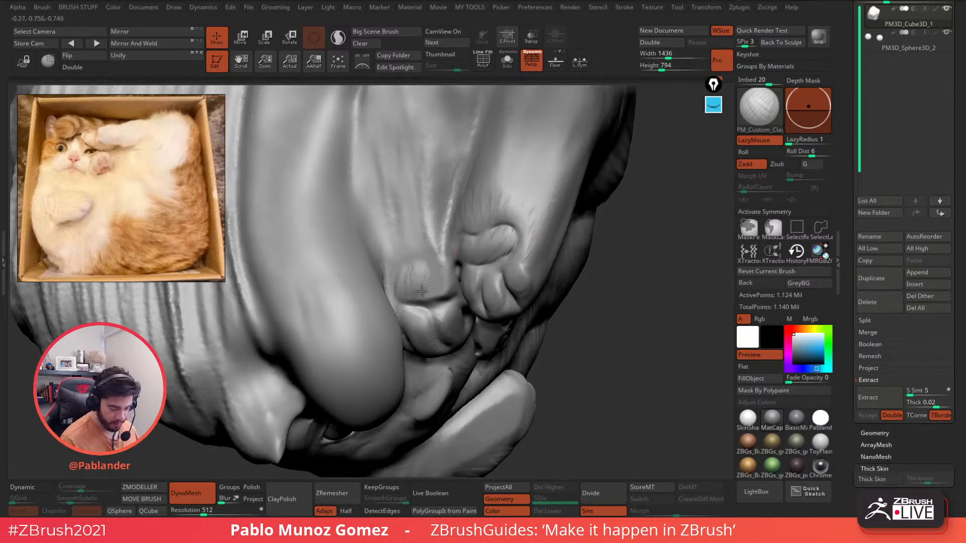
mouse_move(438, 279)
right_mouse_down()
mouse_move(453, 275)
mouse_move(451, 240)
right_mouse_up()
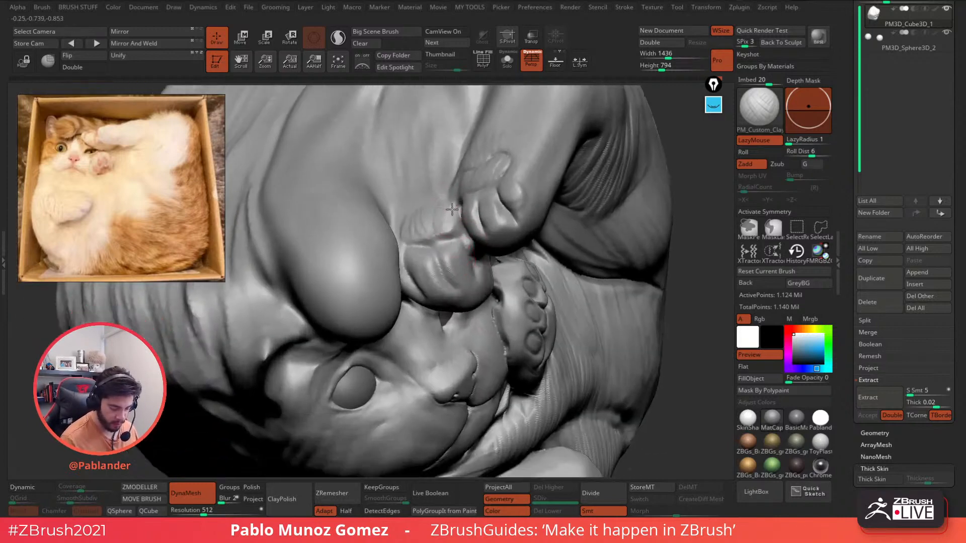
mouse_move(451, 210)
left_mouse_down()
mouse_move(452, 242)
mouse_move(440, 232)
mouse_move(458, 249)
mouse_move(447, 253)
mouse_move(447, 244)
mouse_move(450, 270)
left_mouse_up()
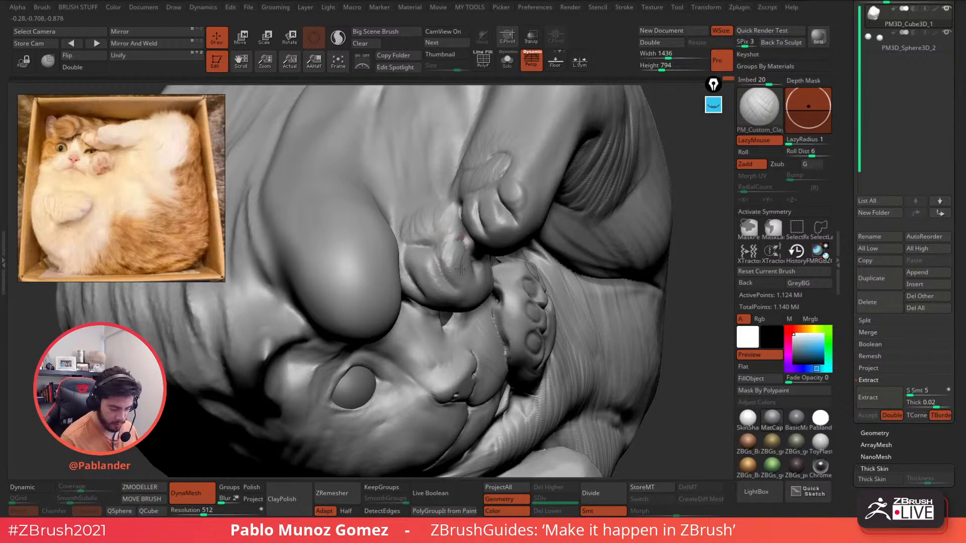
mouse_move(427, 238)
left_mouse_down()
mouse_move(443, 242)
mouse_move(413, 241)
mouse_move(449, 216)
mouse_move(450, 234)
mouse_move(450, 224)
mouse_move(421, 232)
left_mouse_up()
- Shape the left toe pad and fill the crease under the arm with clay
mouse_move(478, 211)
right_mouse_down("ctrl")
mouse_move(487, 226)
mouse_move(522, 213)
right_mouse_up("ctrl")
mouse_move(514, 295)
right_mouse_down("alt")
mouse_move(493, 200)
mouse_move(476, 204)
right_mouse_up("alt")
right_click_drag(476, 203, 468, 216, "ctrl")
mouse_move(460, 207)
left_mouse_down()
mouse_move(494, 199)
mouse_move(454, 193)
mouse_move(498, 197)
left_mouse_up()
- Add hatched fur detail on the forearm and soften its ridges
right_click_drag(497, 197, 488, 170)
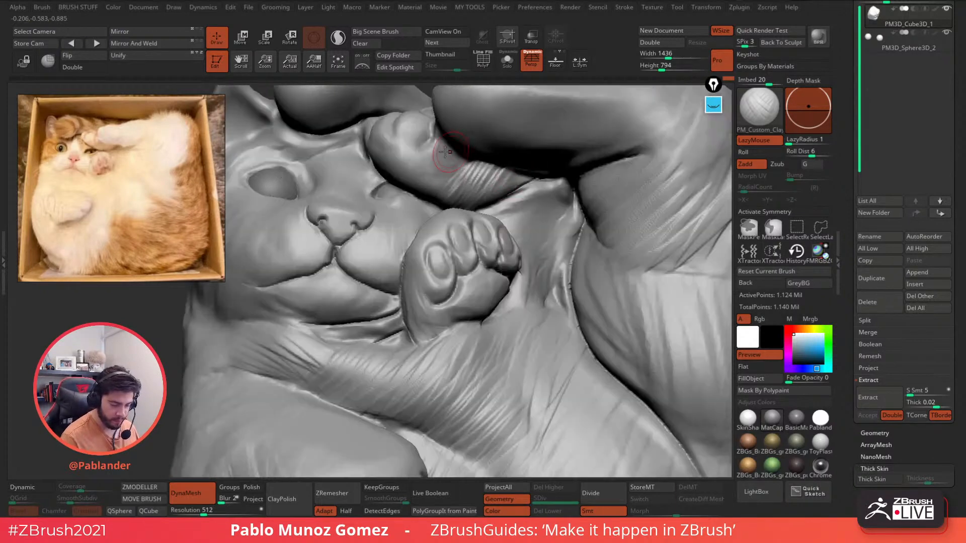
mouse_move(442, 151)
left_mouse_down()
mouse_move(425, 165)
mouse_move(451, 177)
left_mouse_up()
right_click_drag(452, 177, 469, 182)
left_click_drag(470, 182, 485, 193)
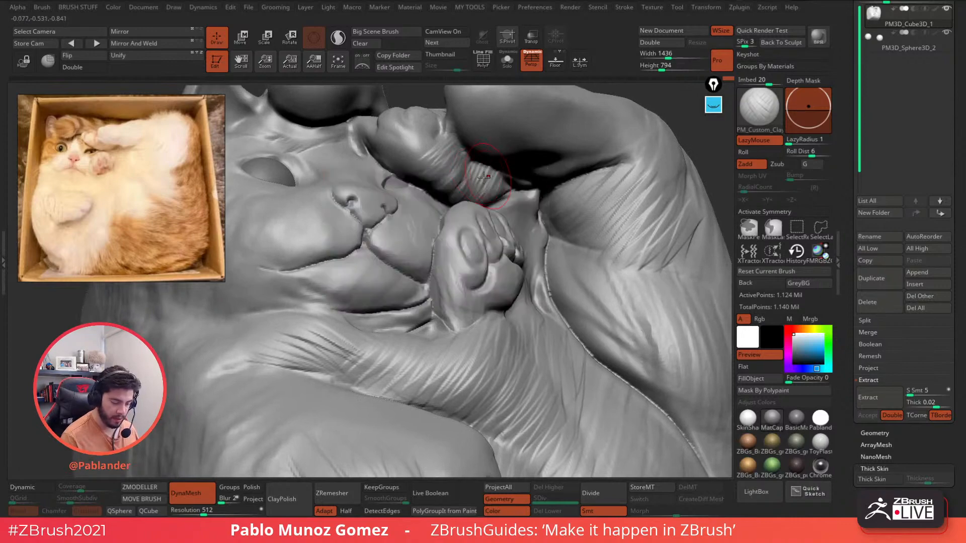
right_click_drag(485, 193, 463, 196)
mouse_move(463, 196)
left_mouse_down()
mouse_move(458, 173)
mouse_move(473, 185)
mouse_move(495, 176)
left_mouse_up()
- Turn the cat's face frontal and add a clay stroke beside the paw
right_click_drag(437, 169, 403, 183)
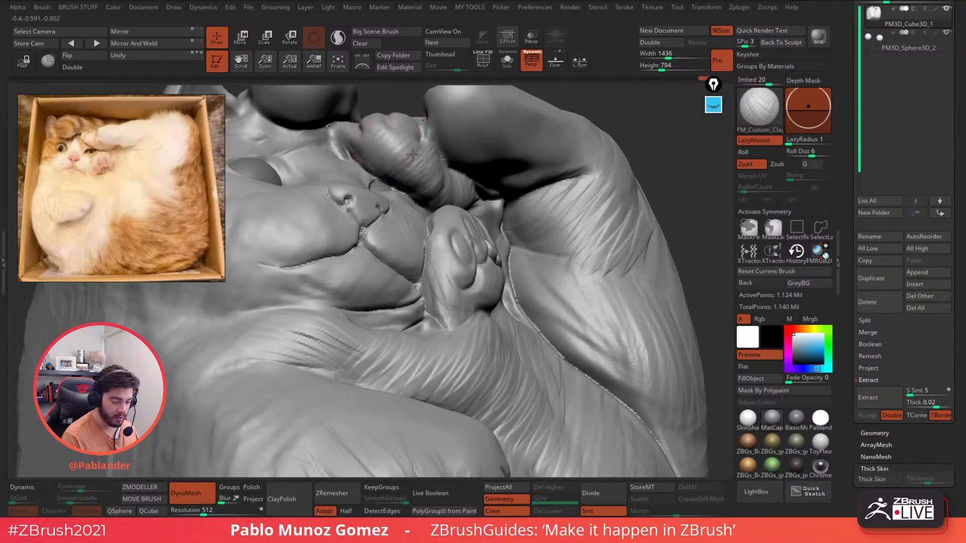
right_click_drag(556, 246, 566, 287)
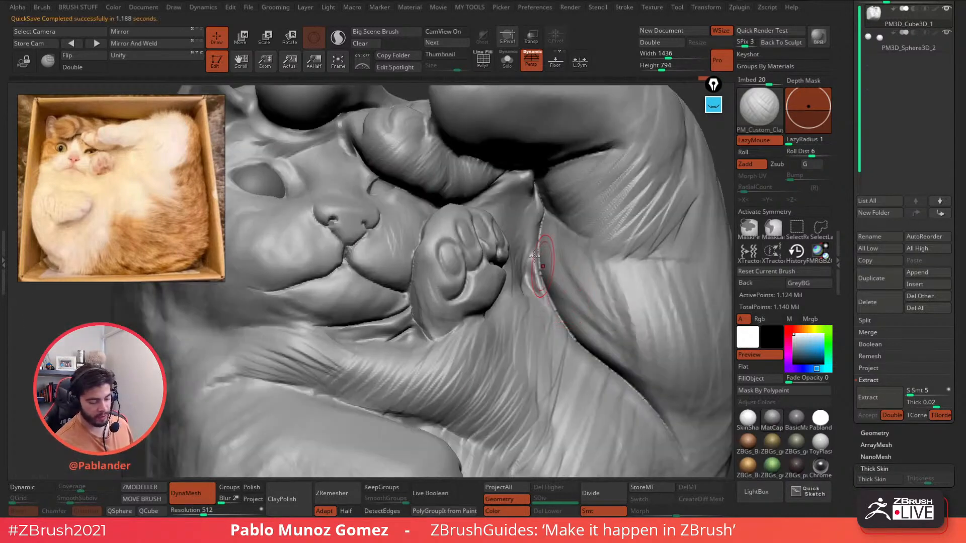
mouse_move(545, 248)
right_mouse_down()
mouse_move(535, 287)
mouse_move(503, 284)
right_mouse_up()
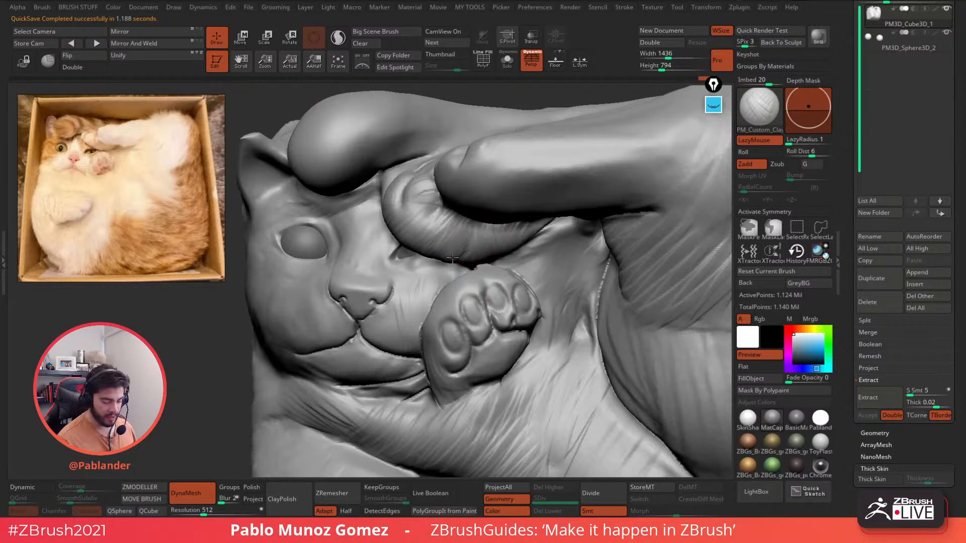
mouse_move(547, 250)
right_mouse_down()
mouse_move(523, 204)
mouse_move(534, 234)
right_mouse_up()
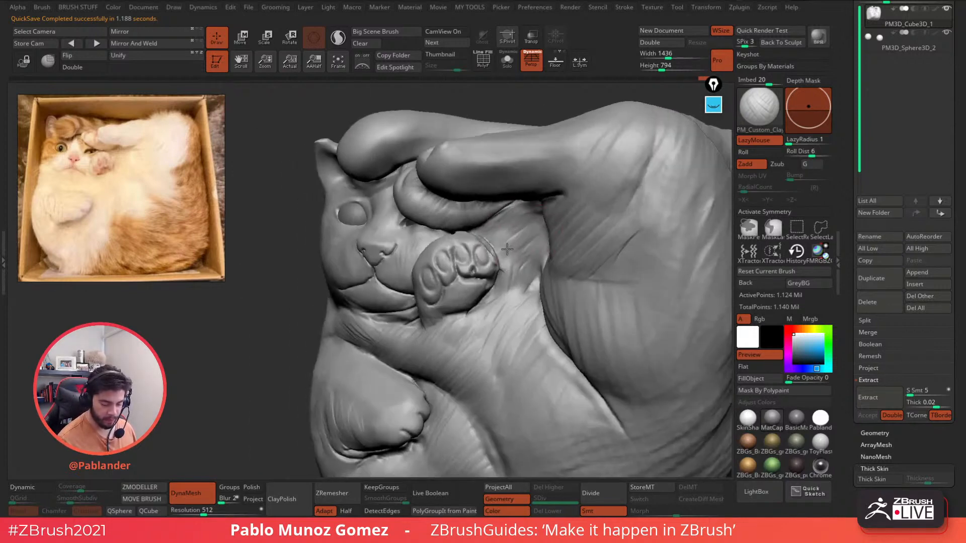
left_click_drag(533, 240, 502, 286)
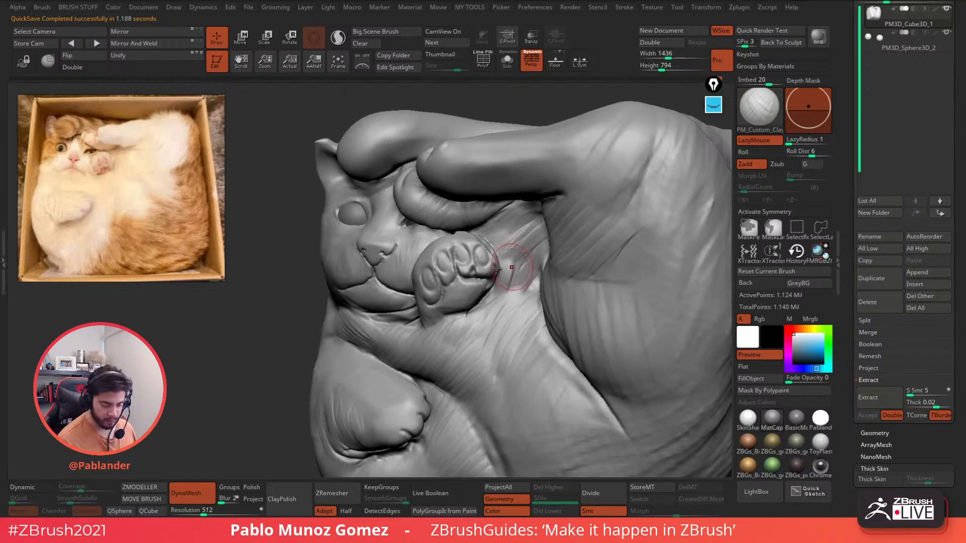
left_click_drag(252, 323, 247, 362, "ctrl")
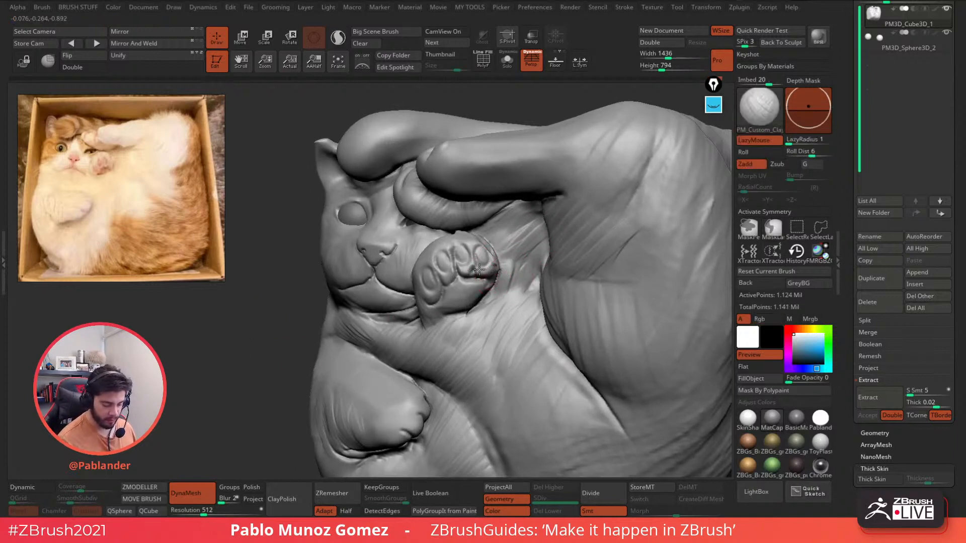
- Build up the paw's upper toe pad and upper-left edge, smoothing as needed
key("shift")
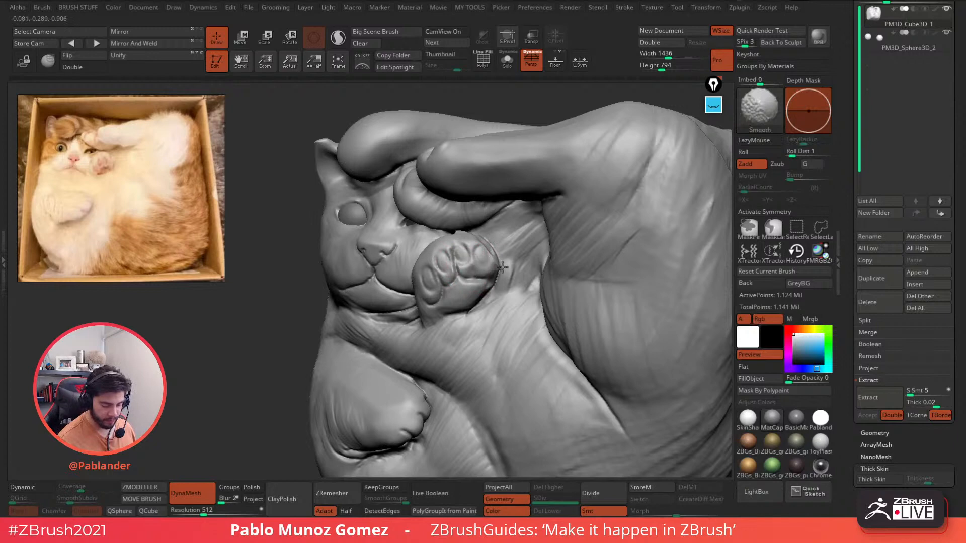
mouse_move(460, 259)
left_mouse_down()
mouse_move(450, 255)
mouse_move(474, 241)
left_mouse_up()
mouse_move(474, 240)
right_mouse_down()
mouse_move(496, 264)
mouse_move(442, 305)
right_mouse_up()
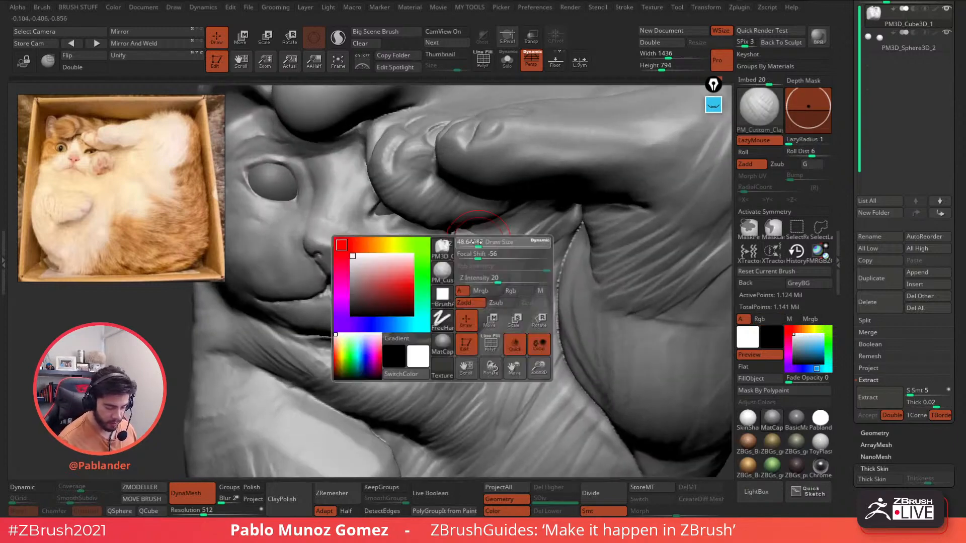
key("shift")
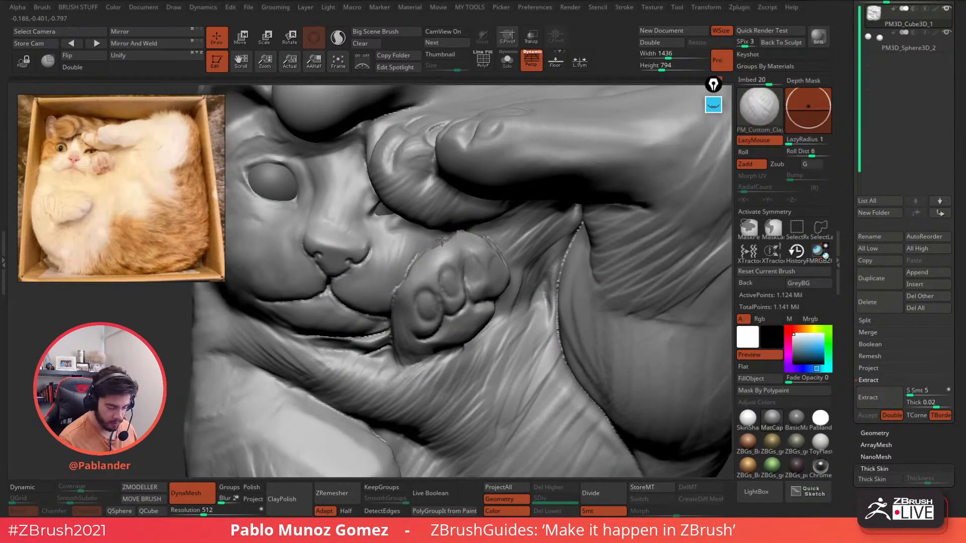
mouse_move(453, 235)
left_mouse_down()
mouse_move(417, 250)
mouse_move(398, 285)
left_mouse_up()
right_click_drag(456, 265, 427, 258)
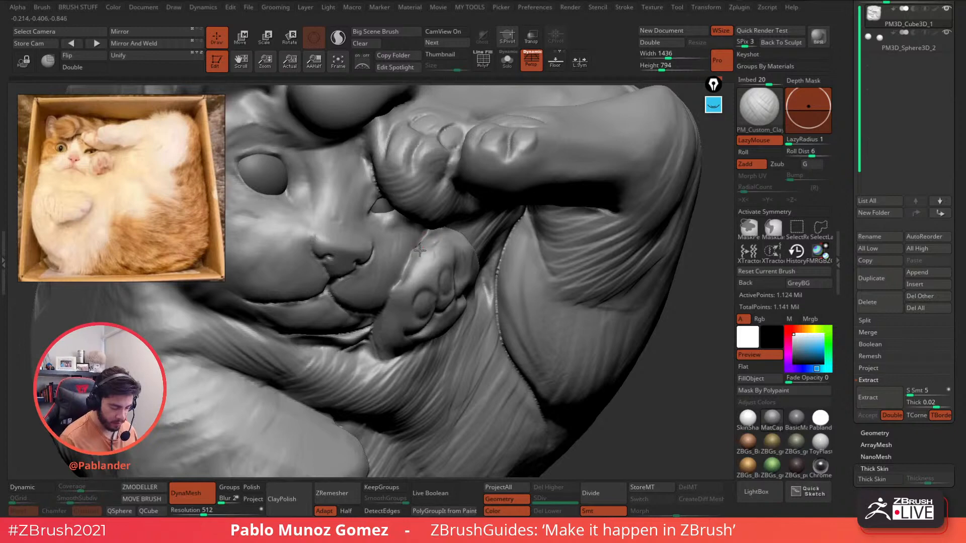
left_click_drag(420, 250, 412, 267)
- Re-DynaMesh the sculpt, then smooth the paw's upper edge
left_click_drag(670, 326, 671, 342, "ctrl")
left_click_drag(438, 245, 412, 246)
left_click_drag(436, 247, 415, 247, "shift")
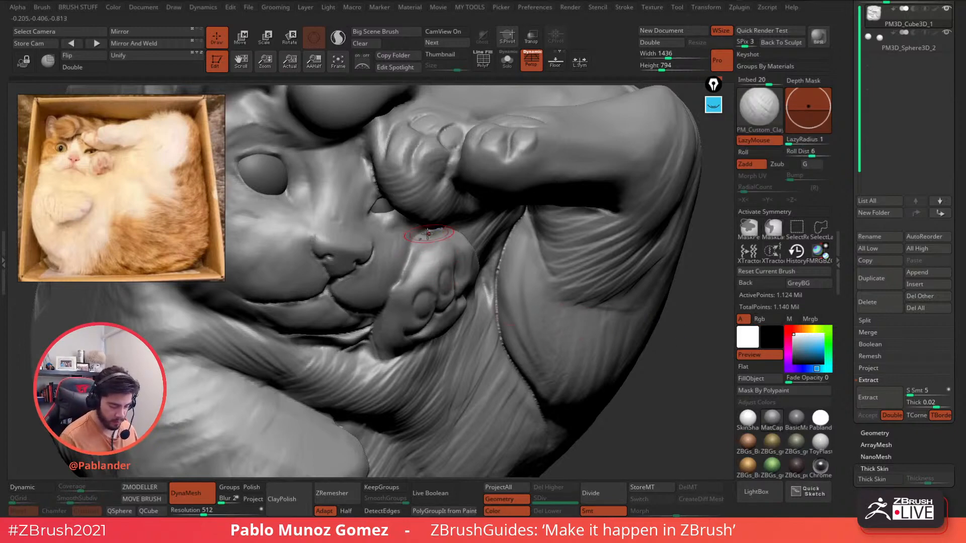
left_click_drag(431, 237, 416, 263, "shift")
right_click_drag(569, 328, 493, 291, "shift")
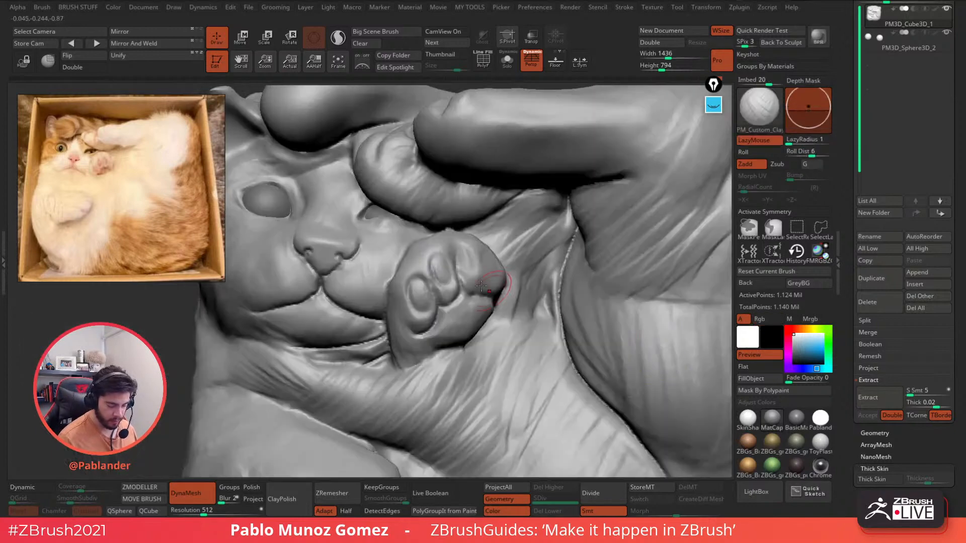
right_click_drag(216, 371, 186, 353)
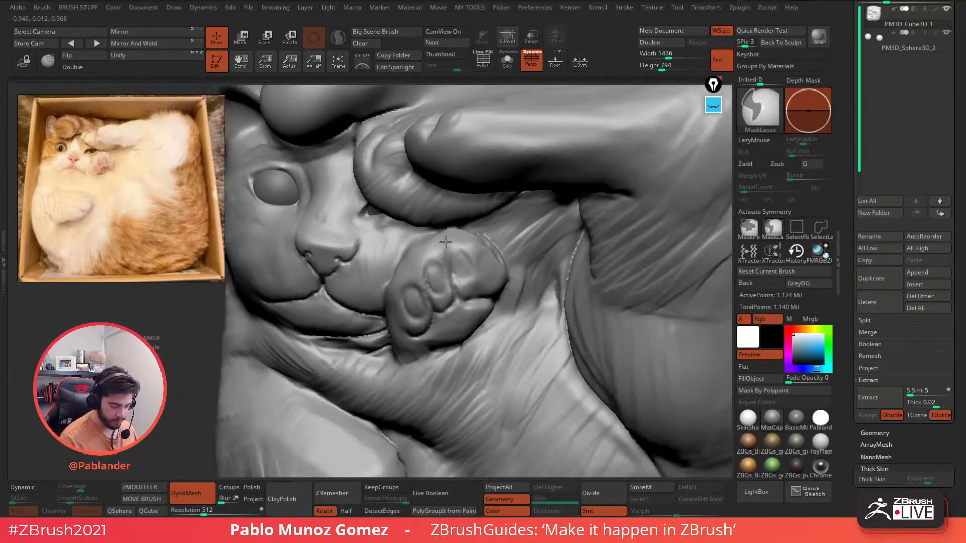
right_click_drag(445, 243, 496, 244)
- Inflate a small spot on the upper paw
key("space")
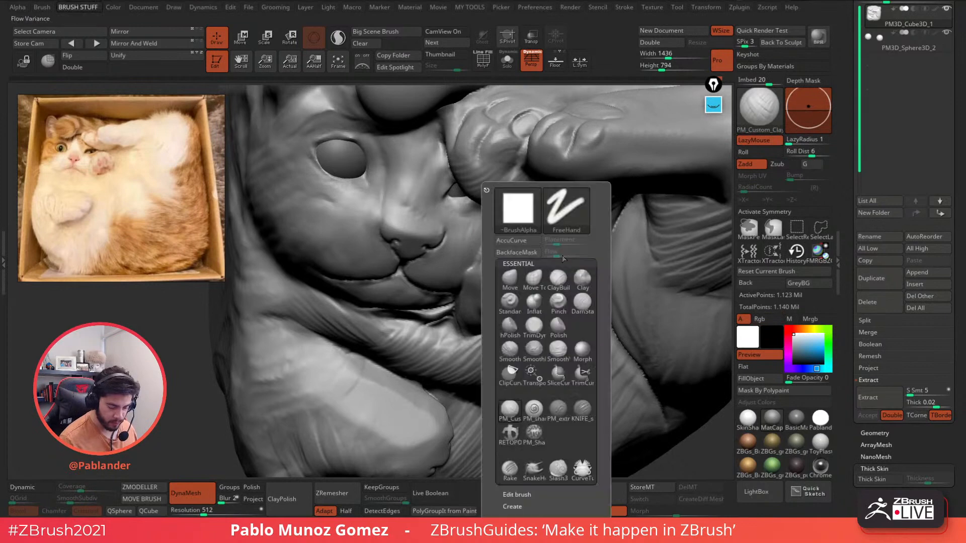
left_click(534, 305)
mouse_move(498, 227)
left_mouse_down()
mouse_move(505, 224)
mouse_move(495, 222)
left_mouse_up()
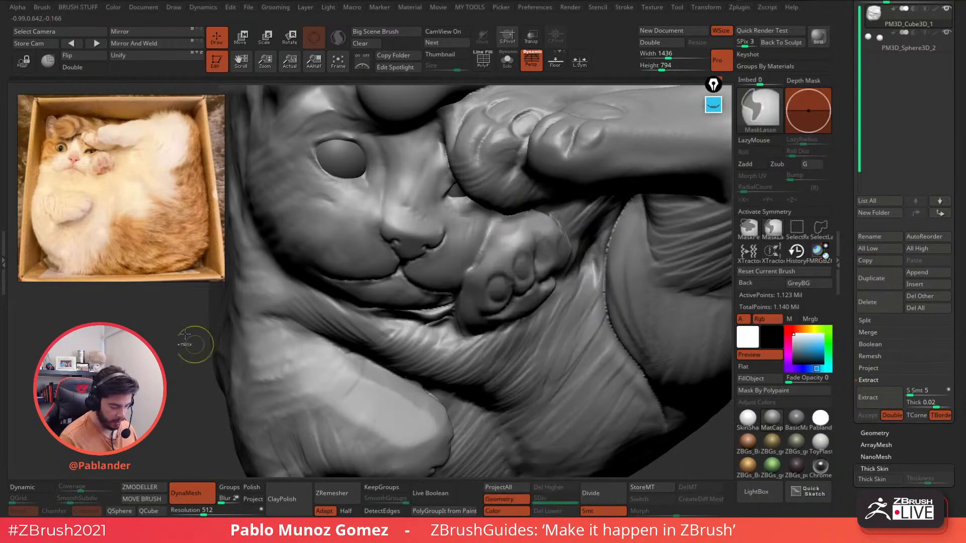
- Carve a sharp groove along the lower paw's upper-left edge with KNIFE_sharp
key("space")
left_click(639, 376)
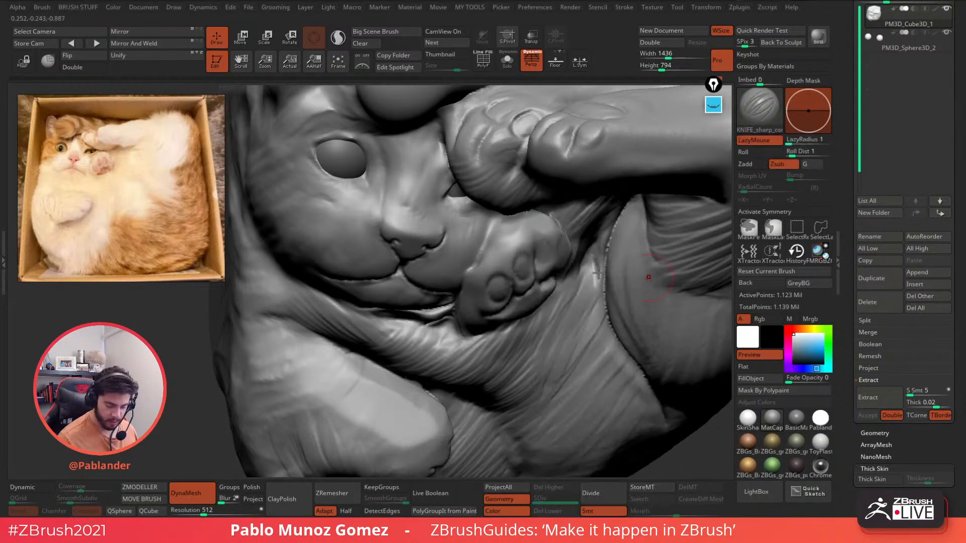
left_click_drag(504, 218, 481, 244)
- Return to PM_Custom_Clay and smooth the lower paw's surface and right edge
key("space")
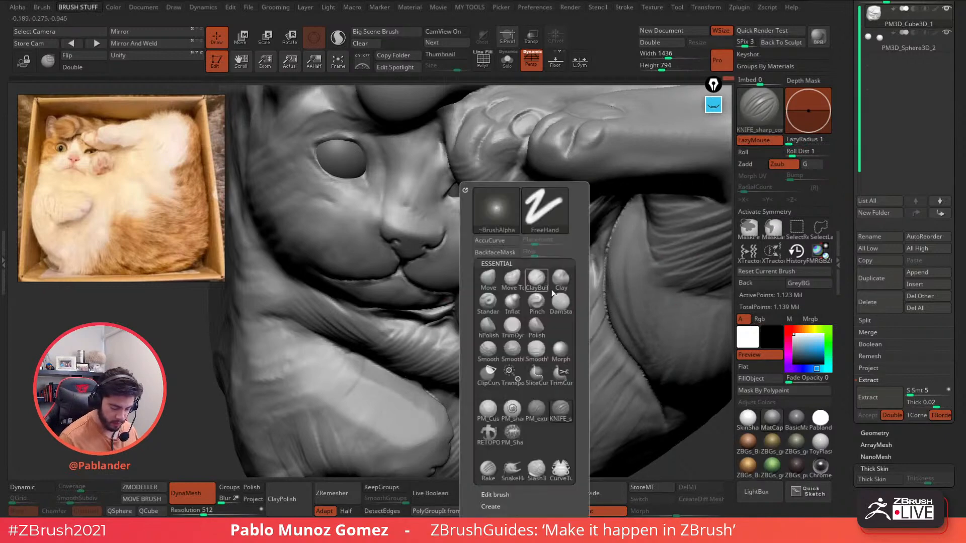
left_click(491, 257)
right_click_drag(478, 263, 513, 226)
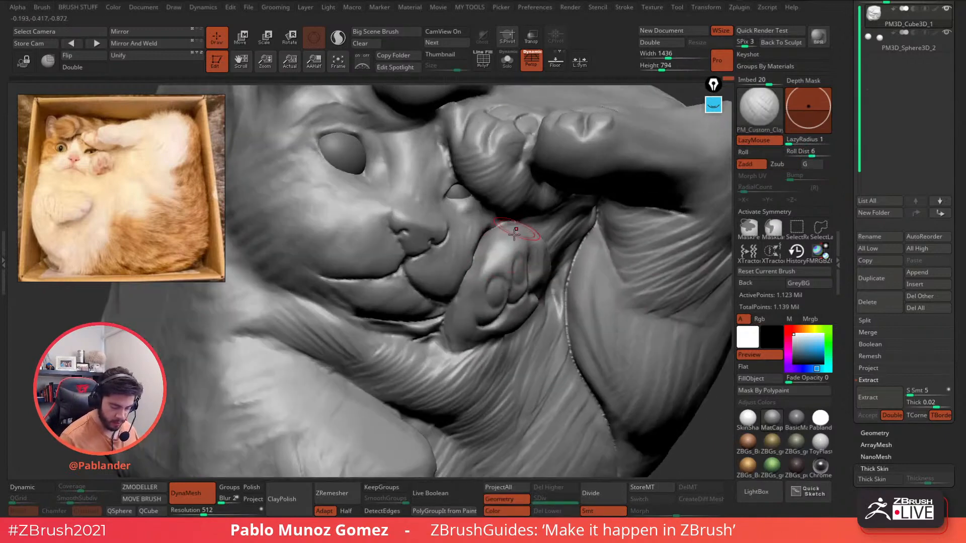
left_click_drag(512, 243, 502, 264, "shift")
mouse_move(525, 298)
right_mouse_down()
mouse_move(514, 313)
mouse_move(516, 265)
right_mouse_up()
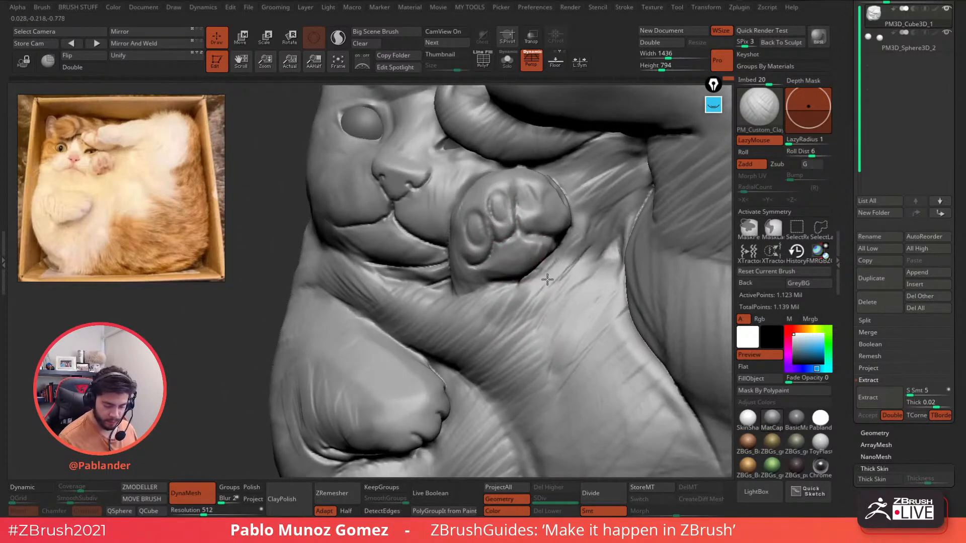
mouse_move(575, 240)
right_mouse_down()
mouse_move(501, 249)
mouse_move(545, 244)
right_mouse_up()
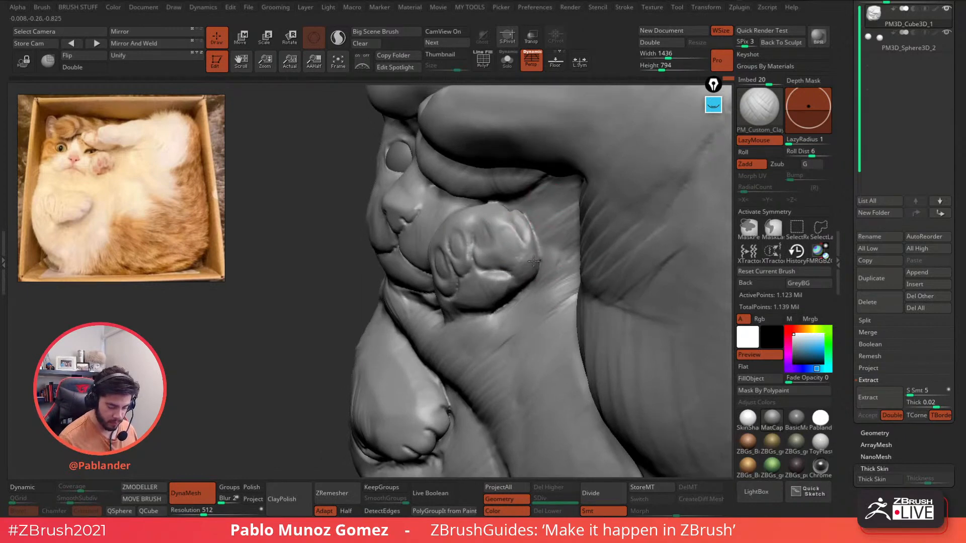
key("shift")
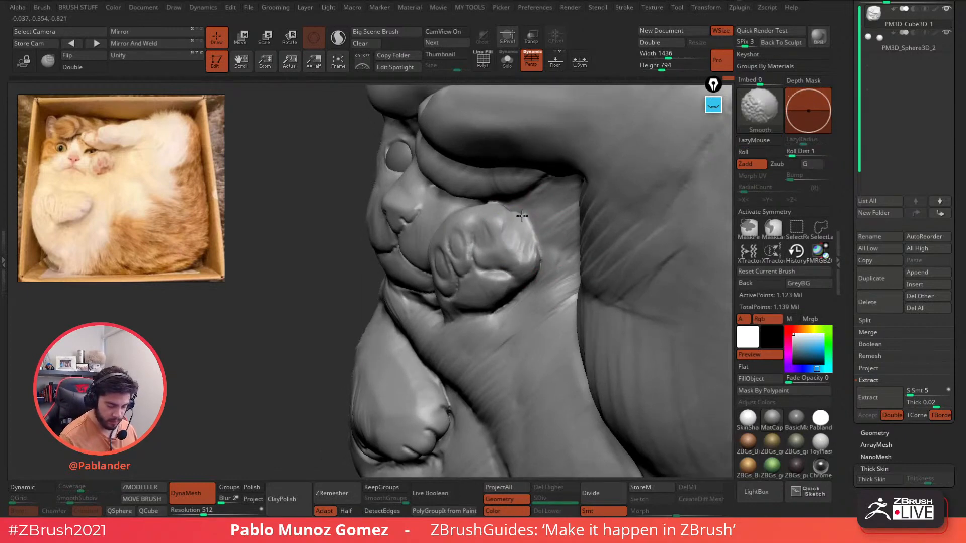
mouse_move(522, 216)
left_mouse_down("shift")
mouse_move(527, 248)
mouse_move(490, 235)
left_mouse_up("shift")
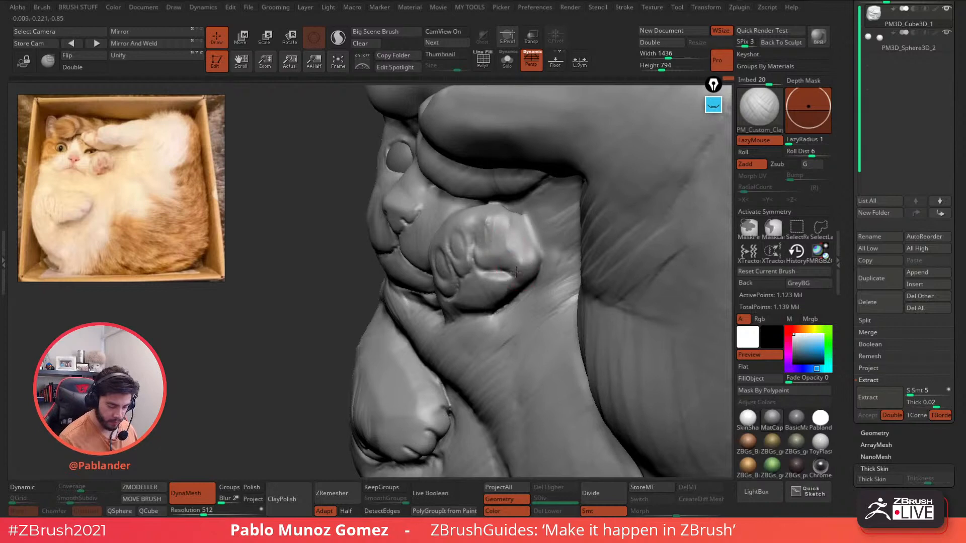
- Check the cat's silhouette, then build up clay on the upper paw and lightly smooth it
right_click_drag(498, 229, 505, 243)
key("shift")
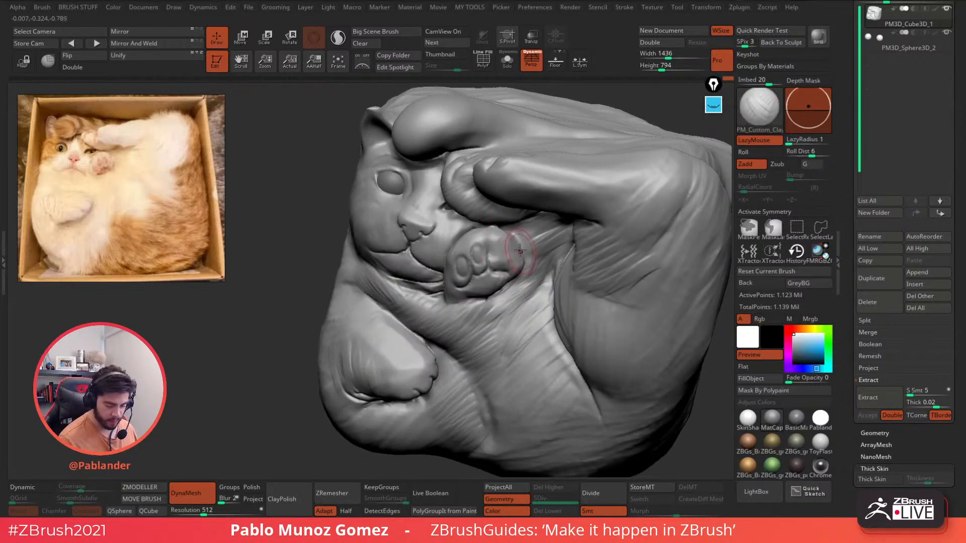
right_click_drag(520, 250, 505, 216)
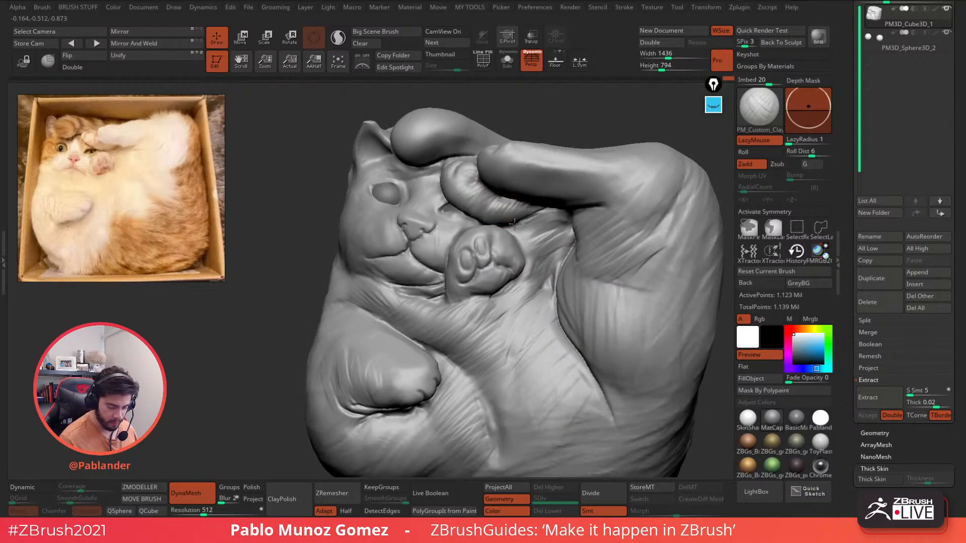
mouse_move(493, 211)
left_mouse_down()
mouse_move(482, 200)
mouse_move(489, 207)
left_mouse_up()
right_click(503, 256)
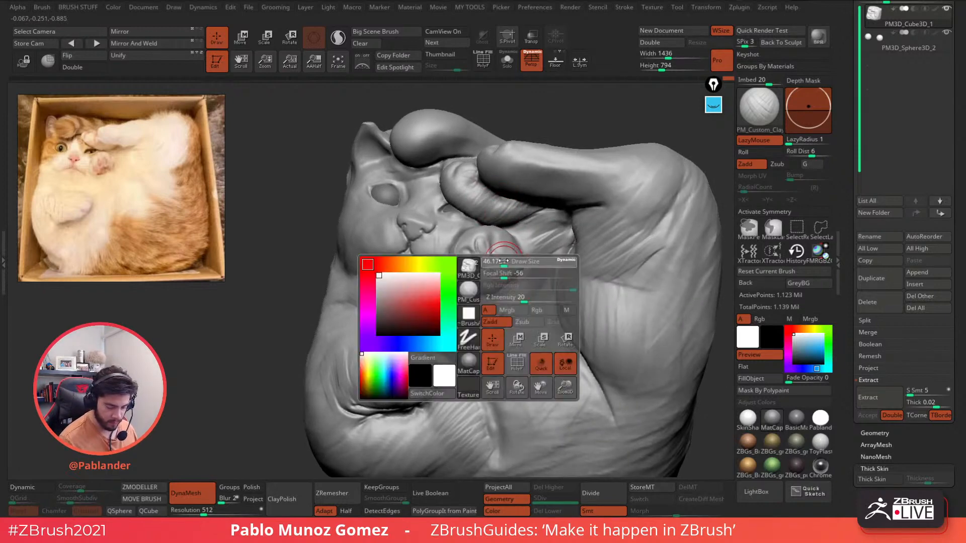
mouse_move(503, 255)
right_mouse_down("ctrl")
mouse_move(506, 288)
mouse_move(526, 254)
mouse_move(490, 227)
mouse_move(487, 253)
right_mouse_up("ctrl")
right_click(528, 261)
mouse_move(487, 256)
left_mouse_down()
mouse_move(477, 238)
mouse_move(493, 246)
left_mouse_up()
right_click_drag(494, 246, 499, 236)
mouse_move(497, 232)
left_mouse_down()
mouse_move(485, 238)
mouse_move(496, 245)
mouse_move(491, 222)
mouse_move(477, 231)
mouse_move(500, 232)
left_mouse_up()
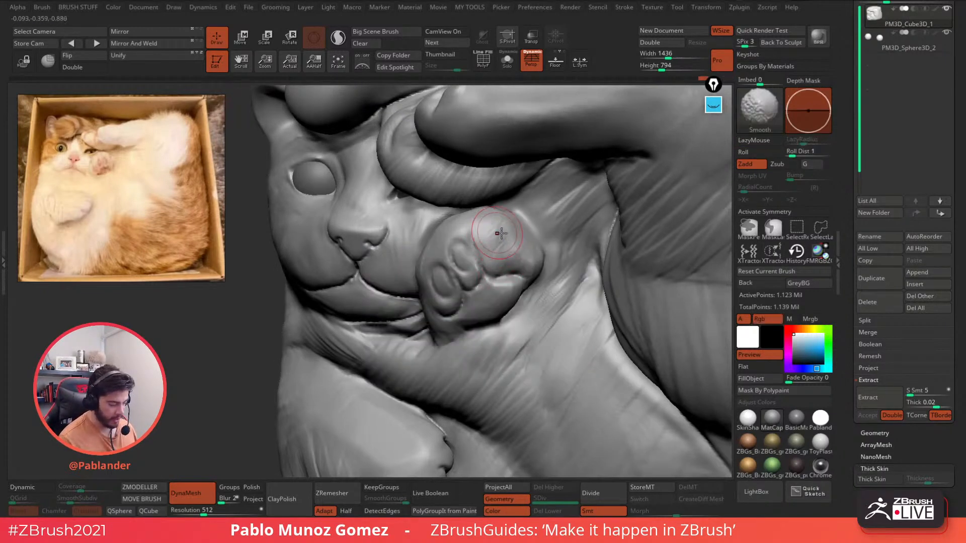
mouse_move(500, 233)
right_mouse_down()
mouse_move(483, 247)
mouse_move(479, 236)
right_mouse_up()
- Soften the second toe pad, add clay to the lower pad, and smooth the toe pads
right_click(445, 238)
mouse_move(442, 242)
left_mouse_down()
mouse_move(432, 231)
mouse_move(435, 248)
left_mouse_up()
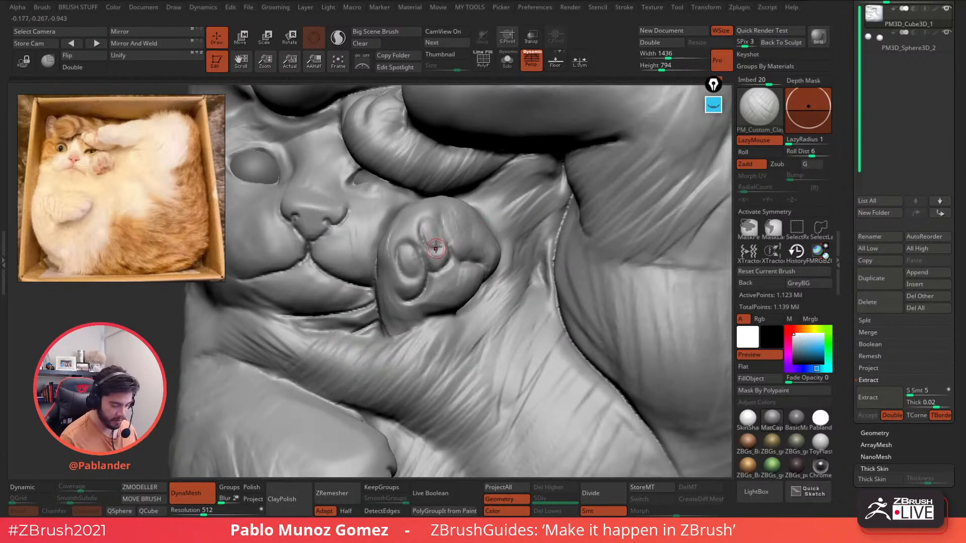
right_click(430, 222)
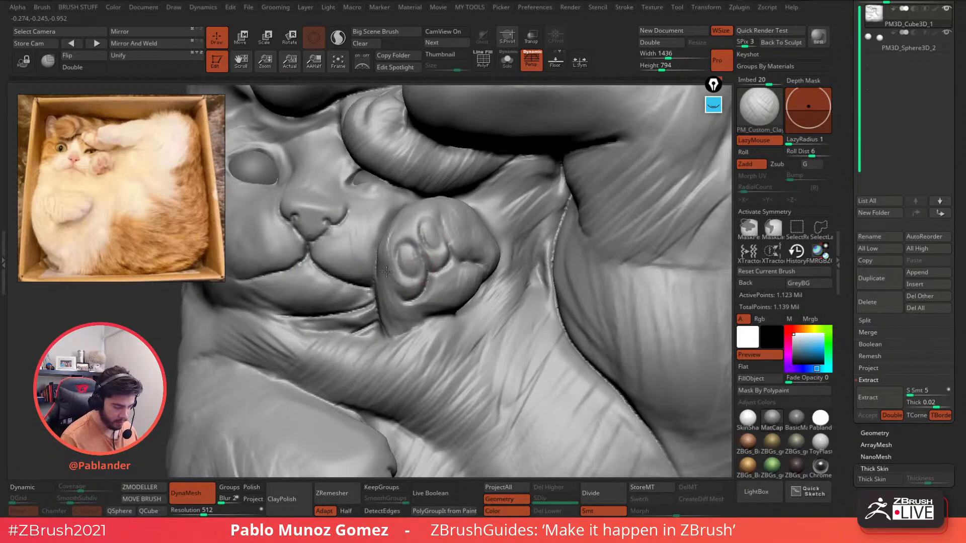
left_click_drag(403, 277, 410, 269)
right_click_drag(427, 237, 437, 233)
mouse_move(431, 237)
left_mouse_down("shift")
mouse_move(416, 269)
mouse_move(446, 248)
left_mouse_up("shift")
- Reshape the lower toe pad's crease and carve deeper curved creases across the upper toe pad
right_click(431, 297)
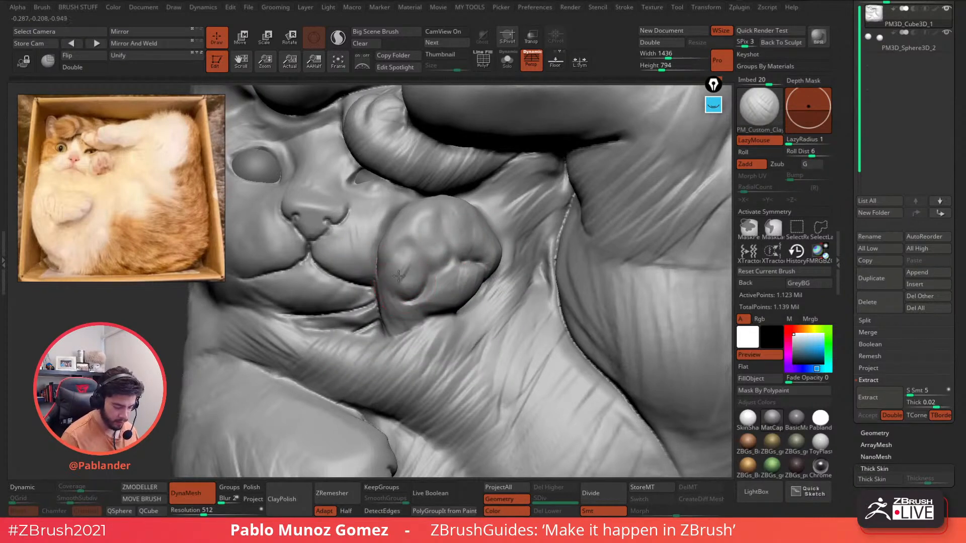
mouse_move(399, 276)
left_mouse_down()
mouse_move(401, 293)
mouse_move(419, 285)
left_mouse_up()
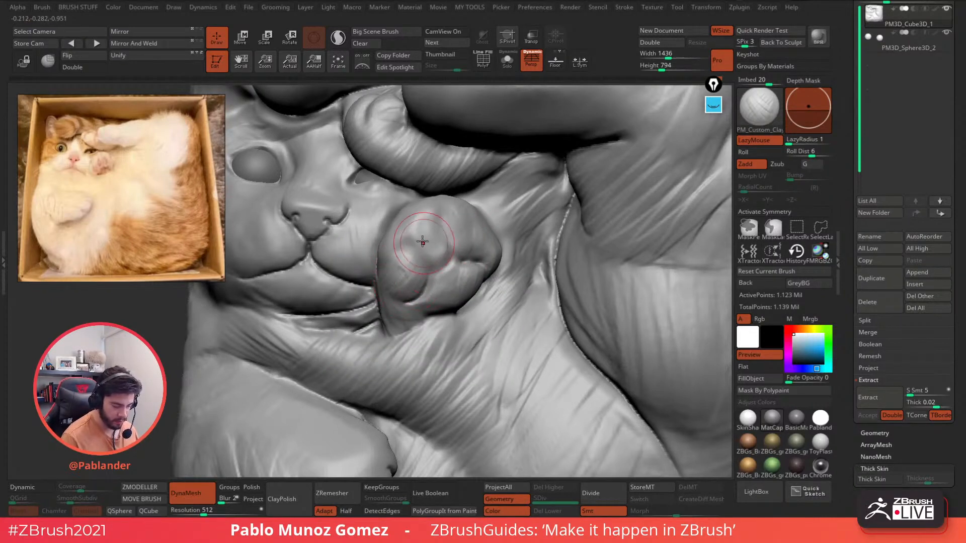
mouse_move(423, 242)
left_mouse_down()
mouse_move(420, 233)
mouse_move(421, 253)
mouse_move(415, 230)
mouse_move(410, 242)
mouse_move(434, 258)
left_mouse_up()
mouse_move(435, 214)
left_mouse_down()
mouse_move(439, 251)
mouse_move(419, 238)
left_mouse_up()
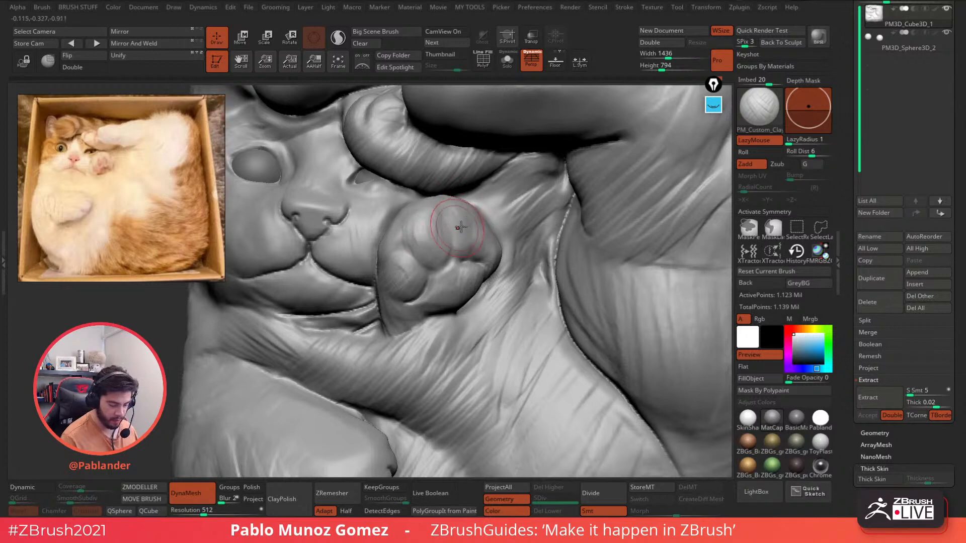
right_click_drag(461, 227, 441, 229)
mouse_move(459, 231)
left_mouse_down()
mouse_move(447, 197)
mouse_move(443, 232)
left_mouse_up()
mouse_move(459, 203)
left_mouse_down()
mouse_move(465, 240)
mouse_move(454, 223)
mouse_move(500, 249)
mouse_move(458, 272)
left_mouse_up()
- Reshape the crease along the raised paw's lower-right edge
left_click_drag(492, 243, 496, 270)
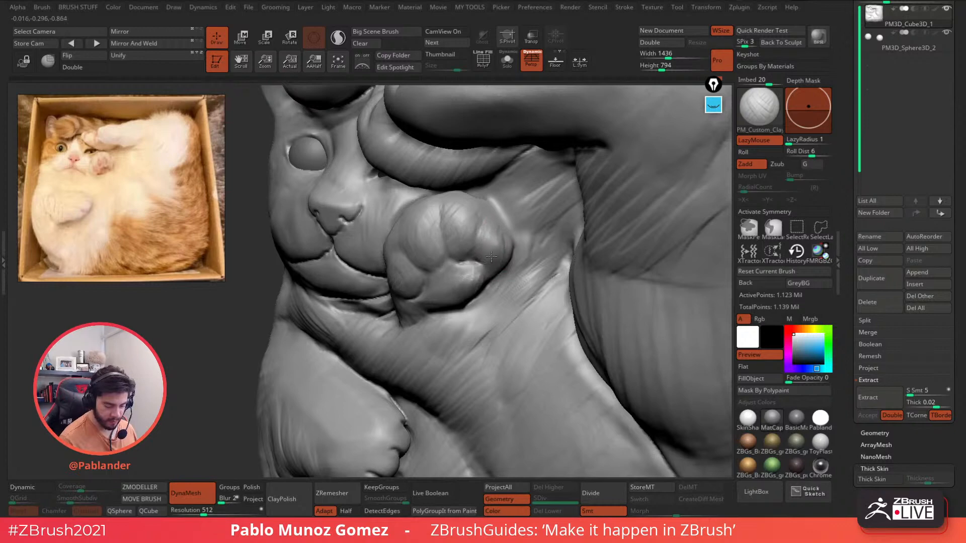
right_click_drag(506, 235, 524, 232)
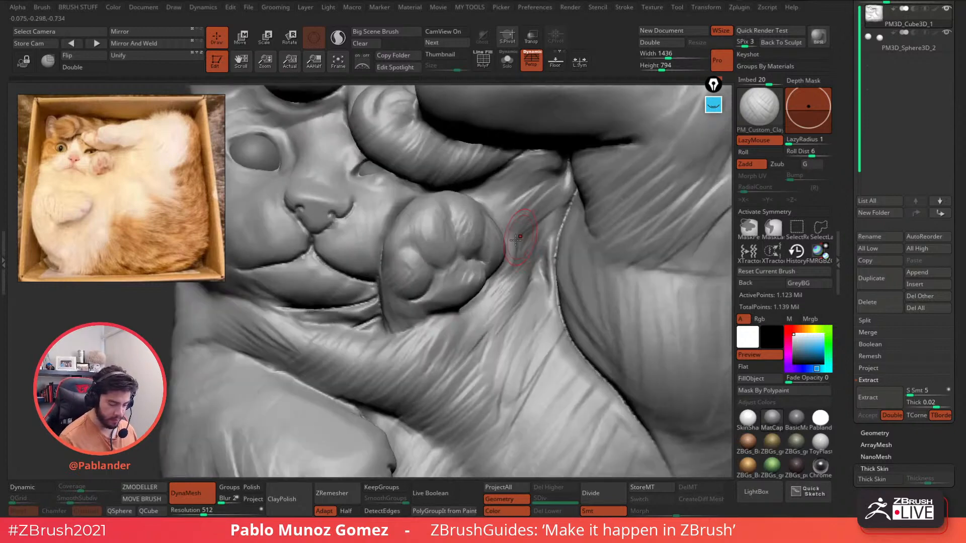
mouse_move(498, 268)
left_mouse_down("alt")
mouse_move(480, 296)
mouse_move(443, 316)
left_mouse_up("alt")
right_click_drag(484, 301, 500, 251)
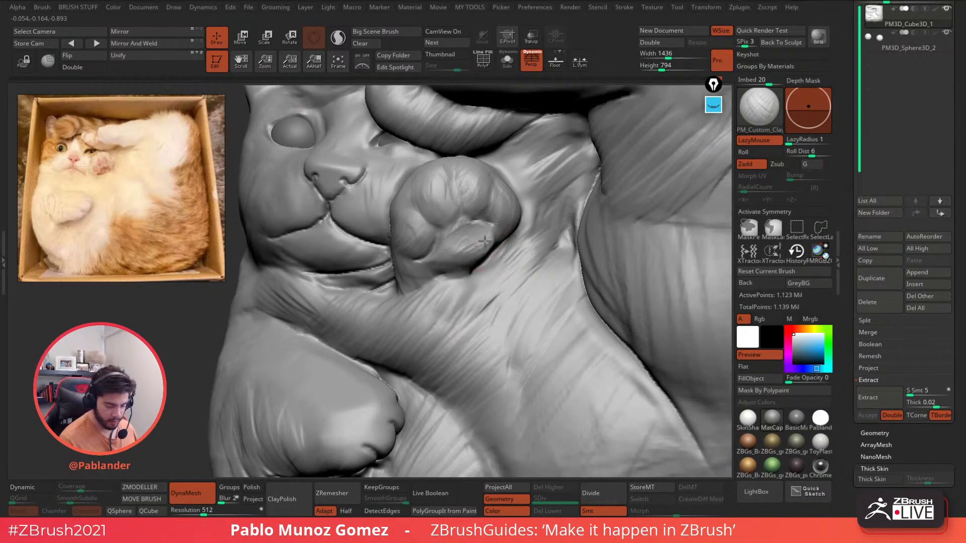
right_click_drag(490, 251, 457, 234)
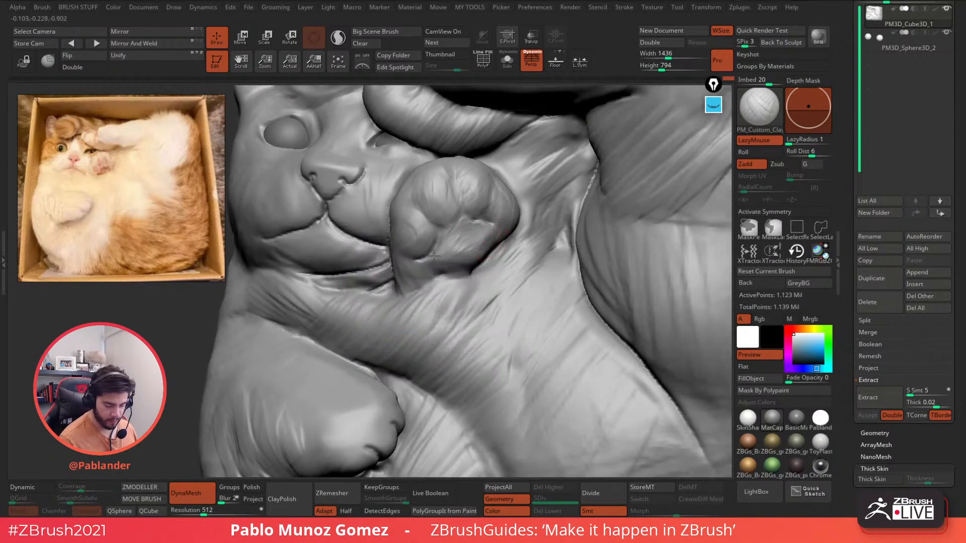
- Fill in, sculpt and smooth the central paw pad
mouse_move(456, 228)
left_mouse_down()
mouse_move(477, 229)
mouse_move(459, 258)
left_mouse_up()
right_click_drag(478, 274, 445, 261)
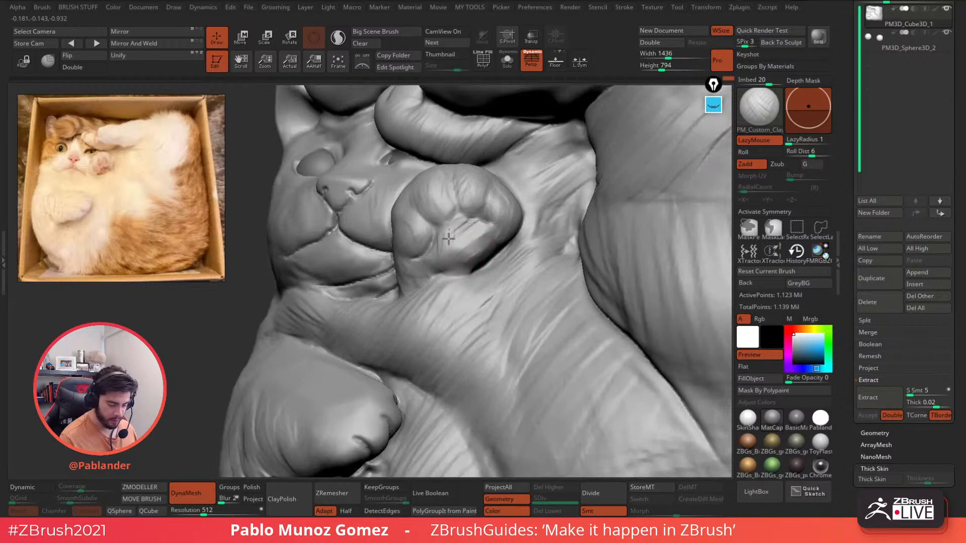
left_click_drag(448, 238, 503, 242)
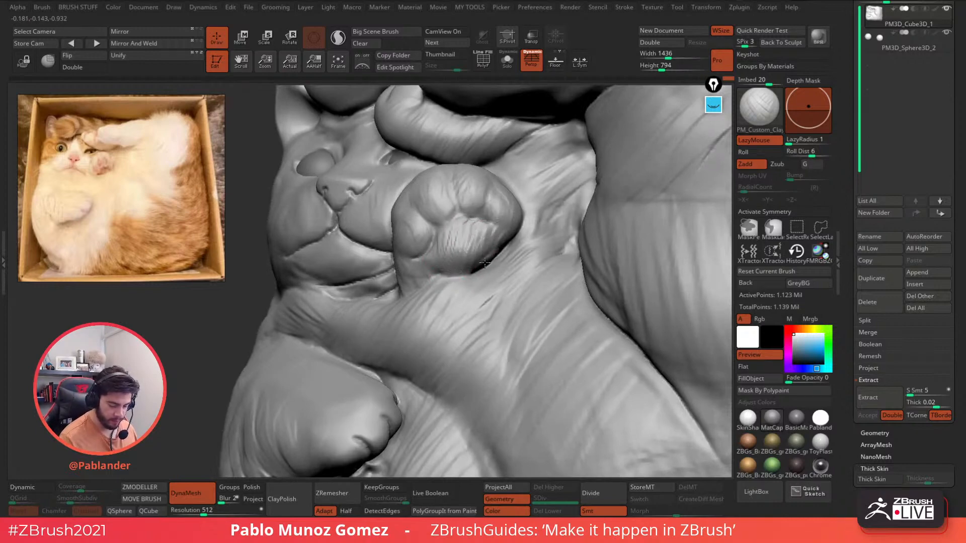
right_click_drag(487, 257, 474, 268)
left_click_drag(496, 242, 448, 247, "shift")
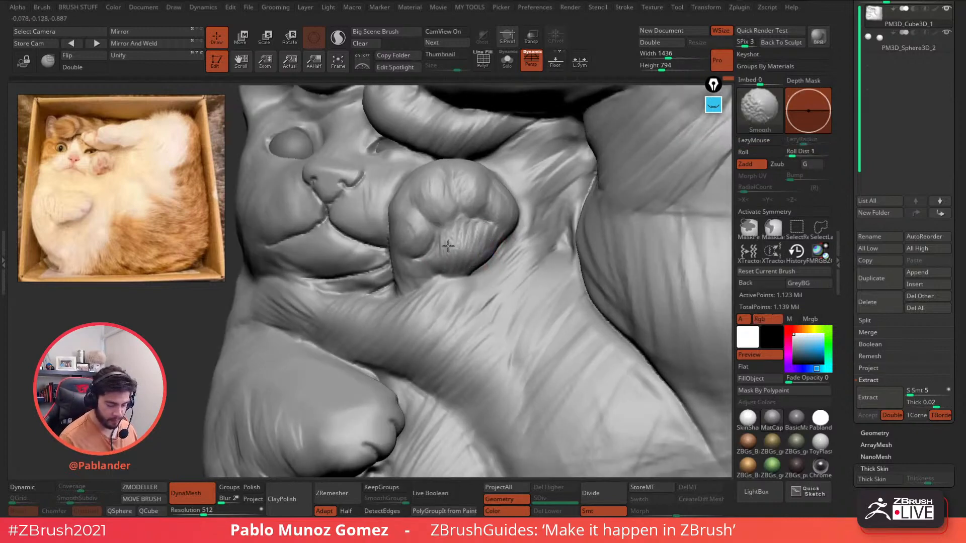
mouse_move(433, 257)
right_mouse_down("alt")
mouse_move(463, 251)
mouse_move(414, 221)
right_mouse_up("alt")
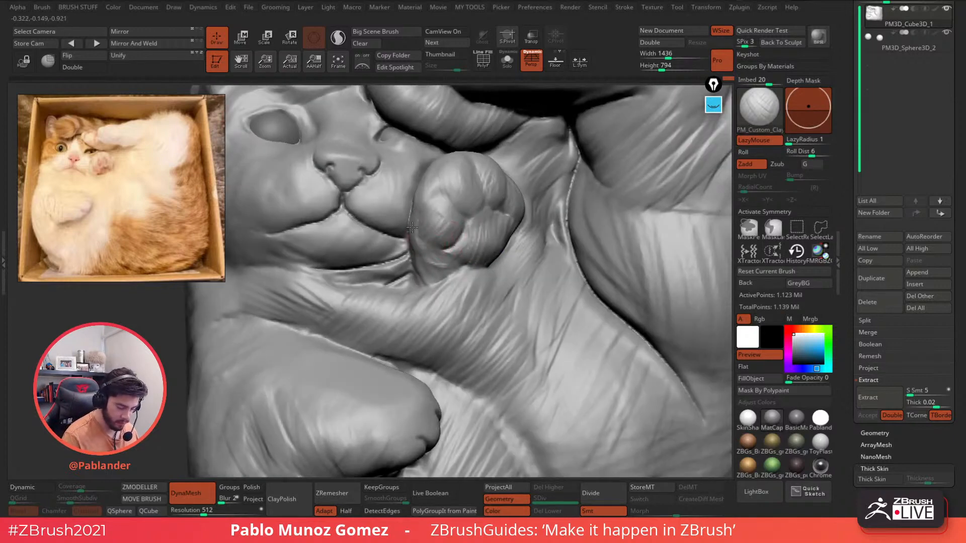
- Build up the raised paw's left and upper-left edges
left_click_drag(412, 227, 428, 208)
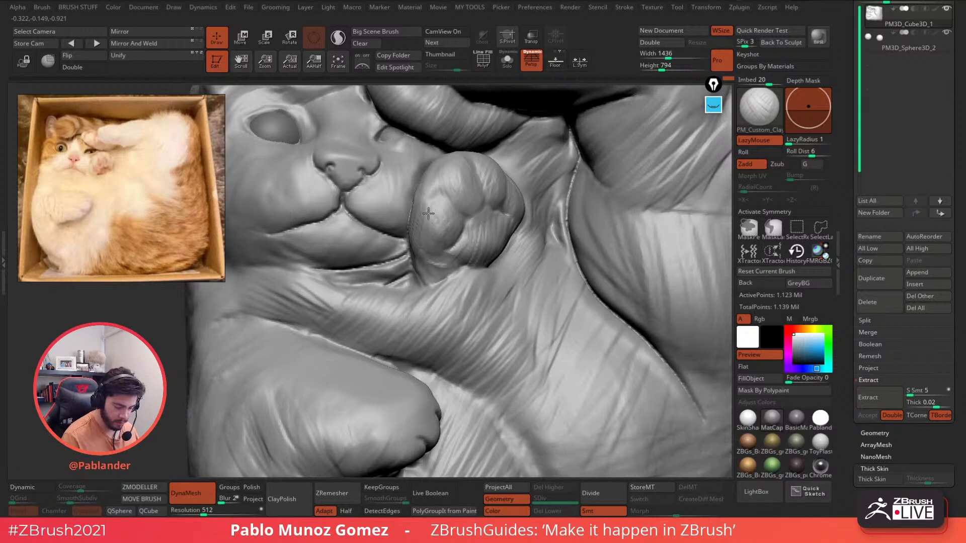
mouse_move(428, 213)
right_mouse_down()
mouse_move(459, 191)
mouse_move(429, 197)
right_mouse_up()
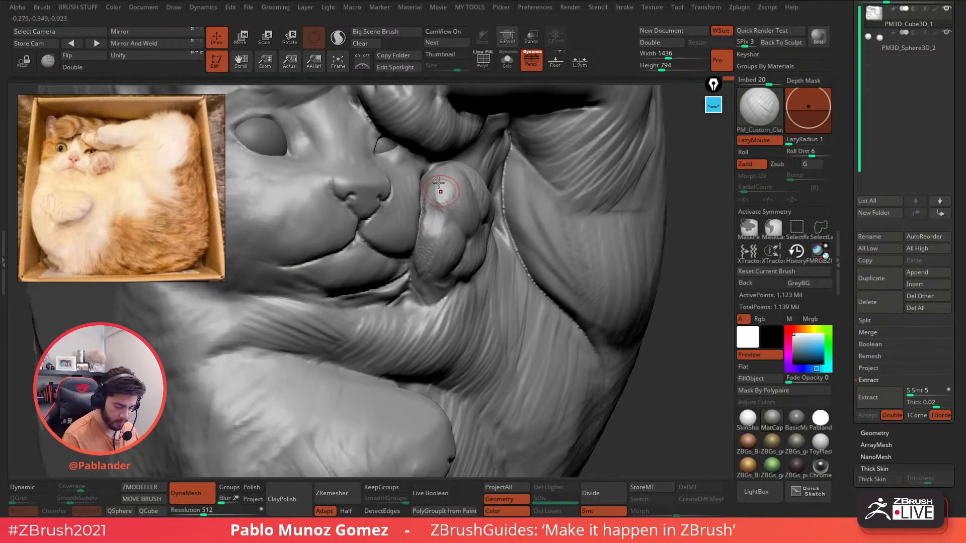
mouse_move(439, 184)
left_mouse_down()
mouse_move(427, 201)
mouse_move(441, 192)
left_mouse_up()
right_click_drag(428, 197, 457, 191)
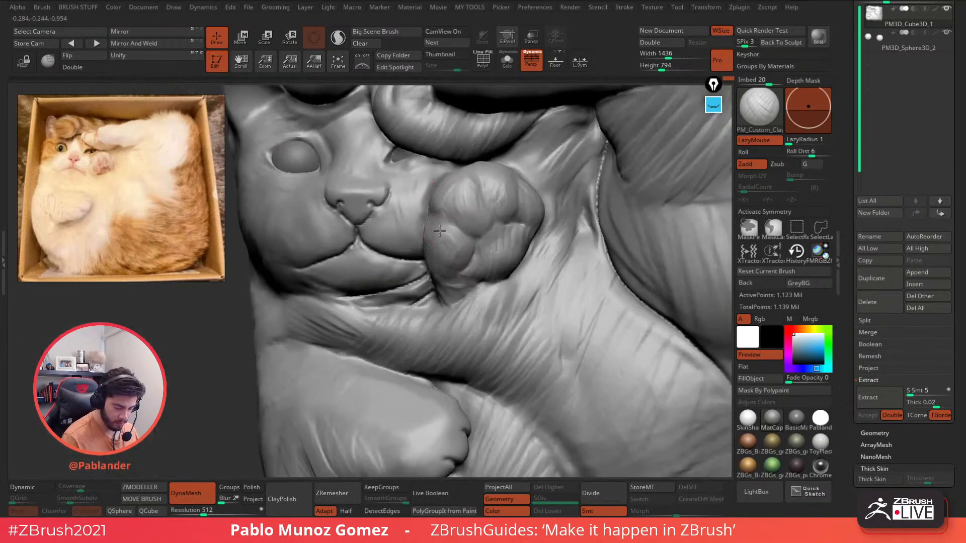
mouse_move(511, 208)
right_mouse_down()
mouse_move(544, 261)
mouse_move(565, 232)
mouse_move(513, 276)
mouse_move(483, 261)
mouse_move(503, 237)
mouse_move(496, 201)
mouse_move(459, 282)
mouse_move(476, 302)
mouse_move(491, 233)
mouse_move(492, 267)
right_mouse_up()
- Inspect the paw from several angles, then sculpt creases between the toes and shape the pad
right_click(480, 274)
right_click(492, 267)
right_click_drag(481, 230, 438, 241)
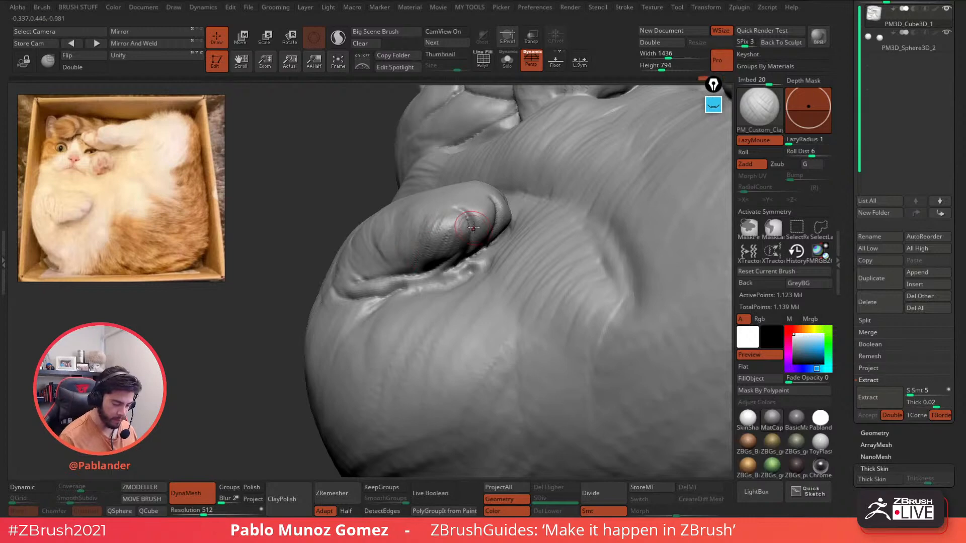
mouse_move(473, 227)
right_mouse_down()
mouse_move(481, 191)
mouse_move(510, 201)
mouse_move(519, 180)
mouse_move(478, 195)
mouse_move(462, 179)
right_mouse_up()
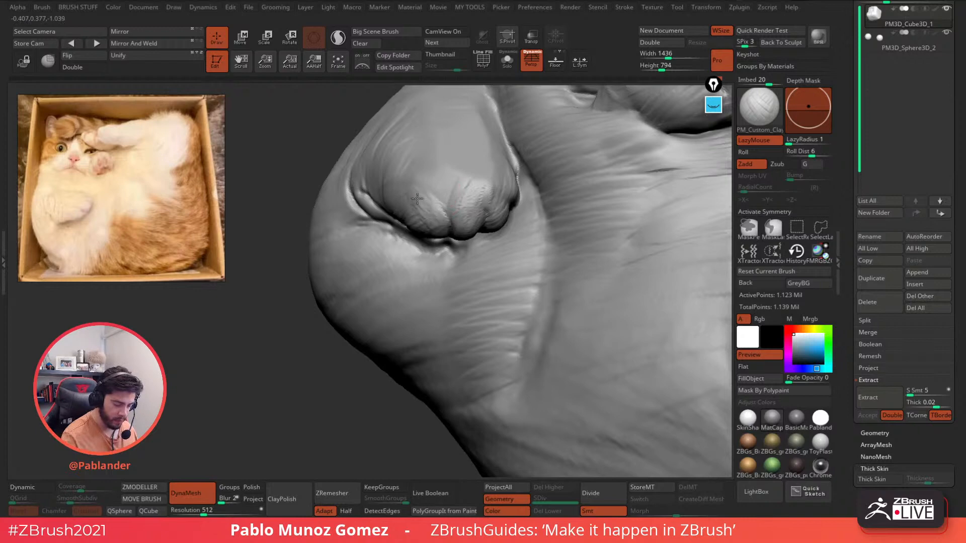
right_click_drag(473, 239, 534, 248)
key("space")
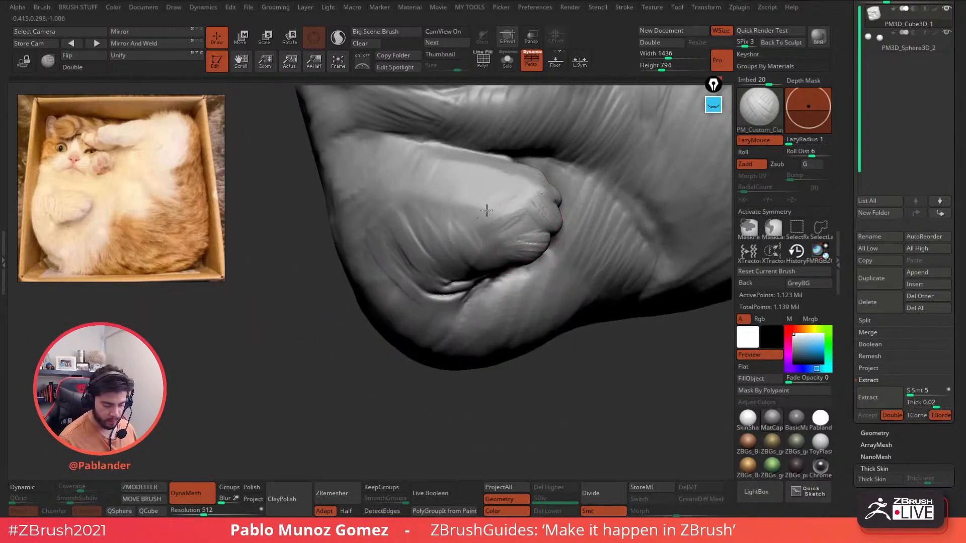
mouse_move(492, 196)
right_mouse_down()
mouse_move(580, 252)
mouse_move(558, 201)
mouse_move(508, 242)
mouse_move(473, 188)
mouse_move(460, 201)
mouse_move(456, 179)
mouse_move(480, 224)
right_mouse_up()
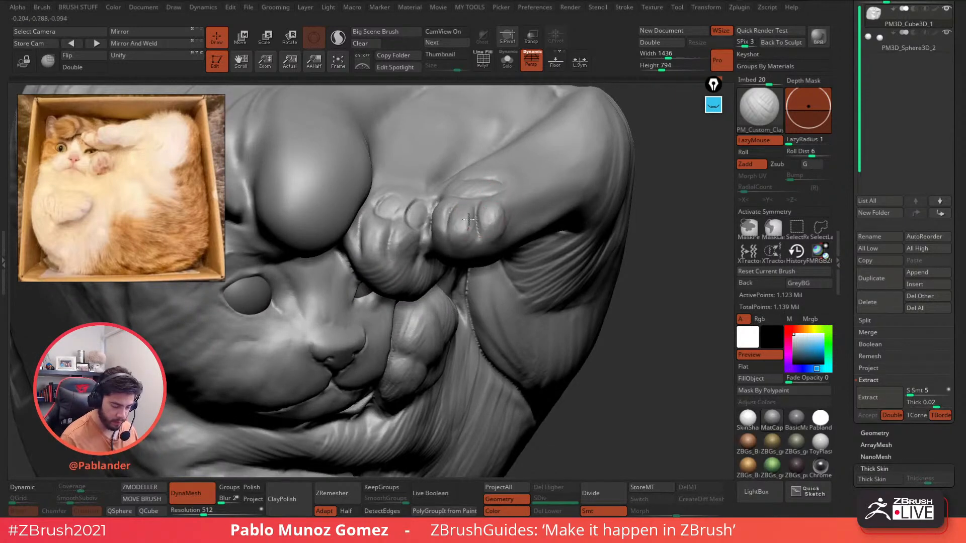
right_click_drag(462, 242, 459, 208)
mouse_move(445, 219)
left_mouse_down()
mouse_move(439, 239)
mouse_move(445, 222)
left_mouse_up()
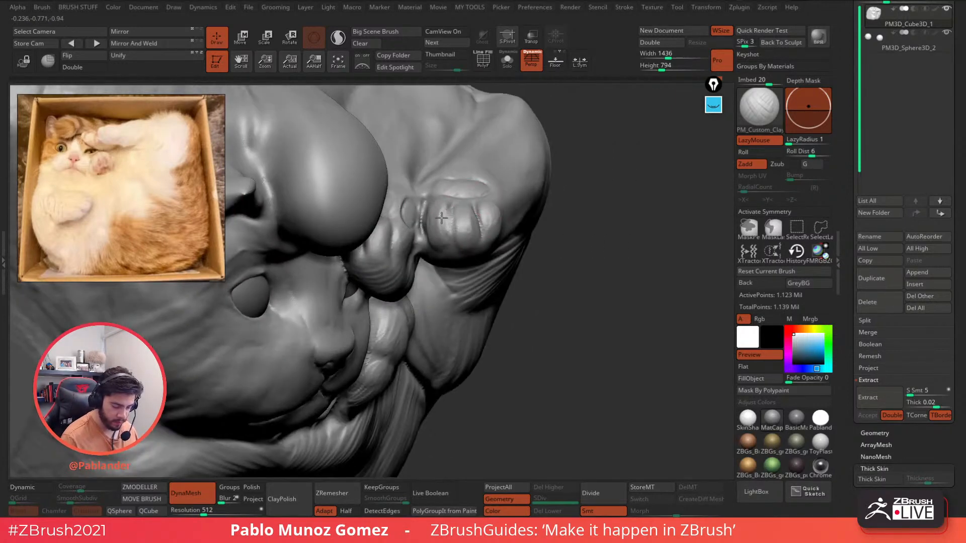
mouse_move(448, 209)
right_mouse_down()
mouse_move(468, 225)
mouse_move(432, 261)
right_mouse_up()
left_click_drag(472, 191, 435, 198)
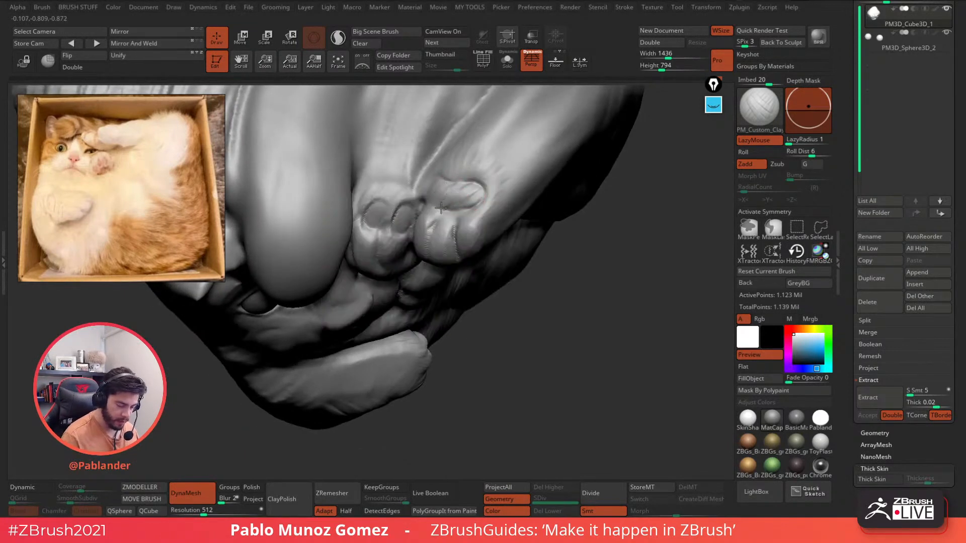
mouse_move(470, 204)
right_mouse_down()
mouse_move(464, 207)
mouse_move(472, 190)
right_mouse_up()
mouse_move(480, 238)
right_mouse_down()
mouse_move(508, 248)
mouse_move(523, 231)
mouse_move(509, 228)
mouse_move(526, 235)
right_mouse_up()
- Switch to KNIFE_sharp and cut a small crease in the cheek beside the paw
key("space")
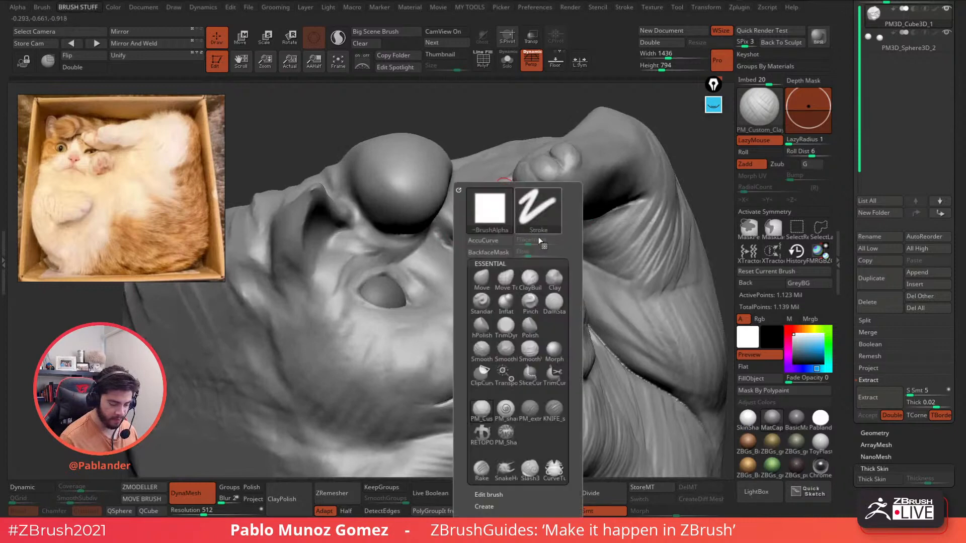
left_click(554, 376)
mouse_move(496, 176)
right_mouse_down()
mouse_move(438, 214)
mouse_move(460, 229)
right_mouse_up()
key("shift")
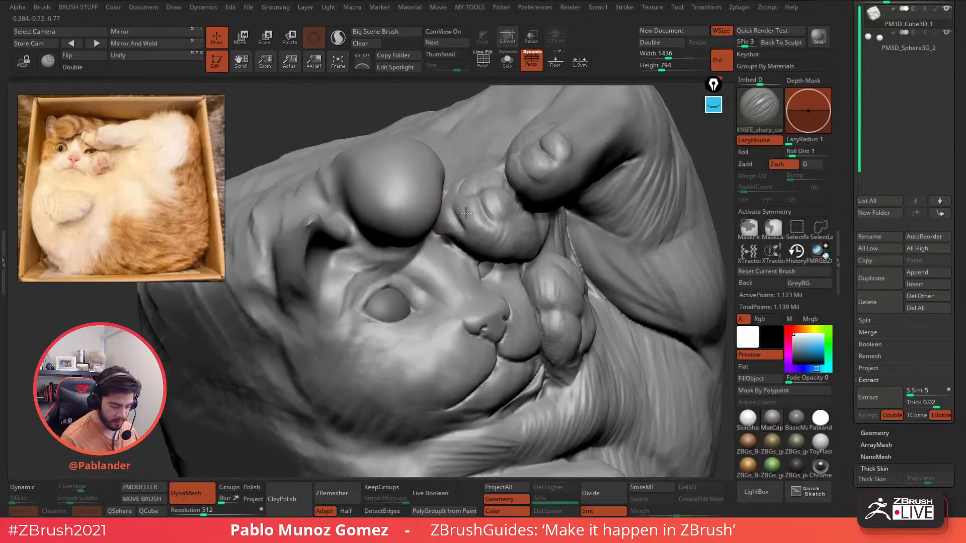
left_click_drag(436, 229, 448, 244)
- From a front view, re-cut the nostril edge, soften the cheek crease and re-cut the eye rim
right_click_drag(615, 222, 682, 152, "ctrl")
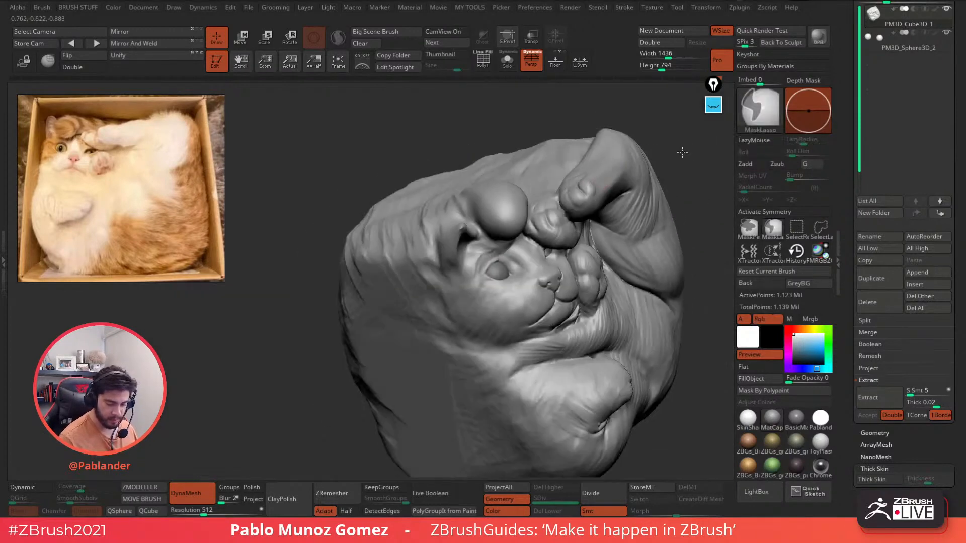
left_click_drag(682, 151, 690, 176, "ctrl")
mouse_move(669, 259)
right_mouse_down()
mouse_move(576, 238)
mouse_move(535, 264)
right_mouse_up()
right_click(534, 261)
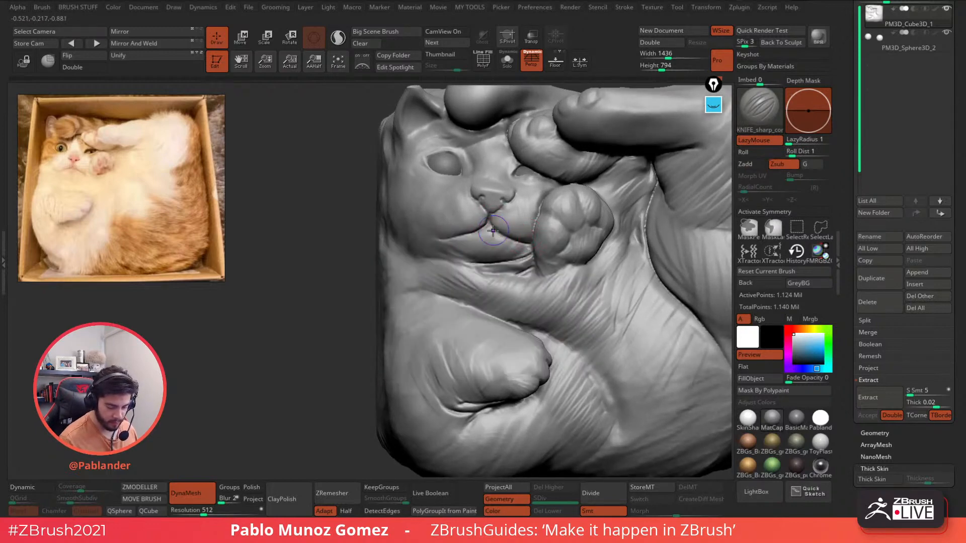
key("shift")
left_click_drag(512, 193, 563, 185, "shift")
mouse_move(465, 169)
left_mouse_down()
mouse_move(457, 155)
mouse_move(474, 168)
left_mouse_up()
key("b")
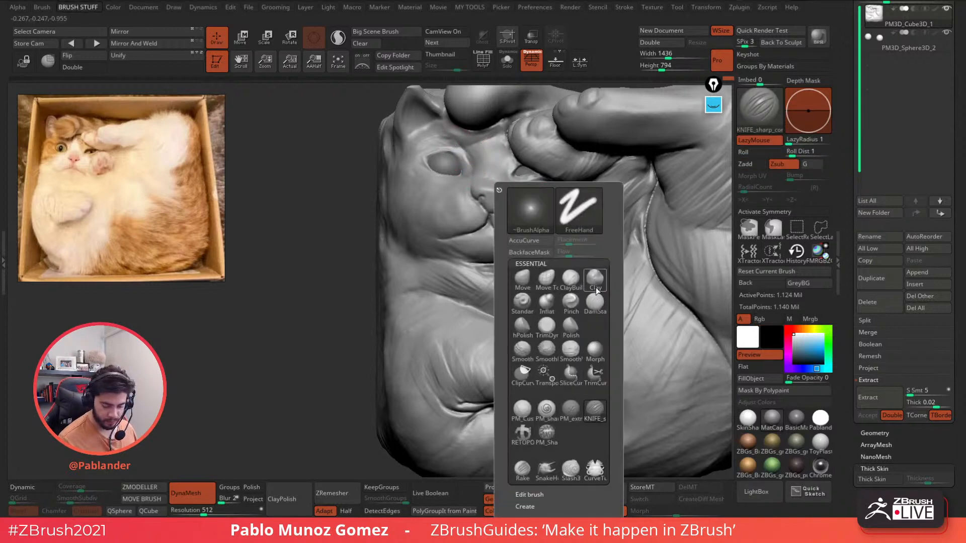
left_click(522, 409)
- Build up clay along the upper eyelid and brow, adjusting the brush size
right_click_drag(464, 158, 466, 175)
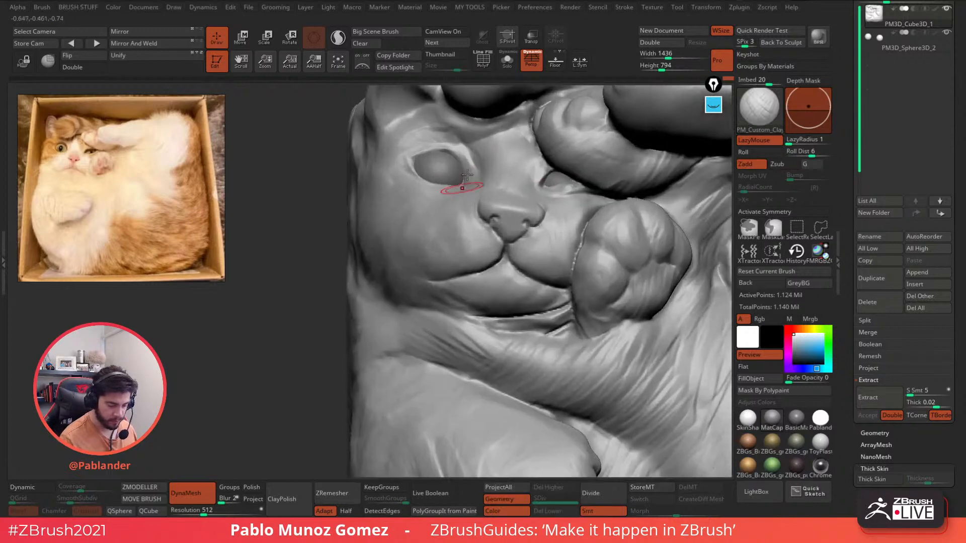
mouse_move(468, 173)
left_mouse_down()
mouse_move(455, 147)
mouse_move(423, 150)
mouse_move(455, 154)
mouse_move(421, 140)
mouse_move(452, 135)
mouse_move(472, 160)
mouse_move(469, 138)
left_mouse_up()
right_click_drag(498, 158, 508, 152)
key("space")
left_click_drag(507, 149, 505, 149)
right_click_drag(505, 149, 481, 215, "ctrl")
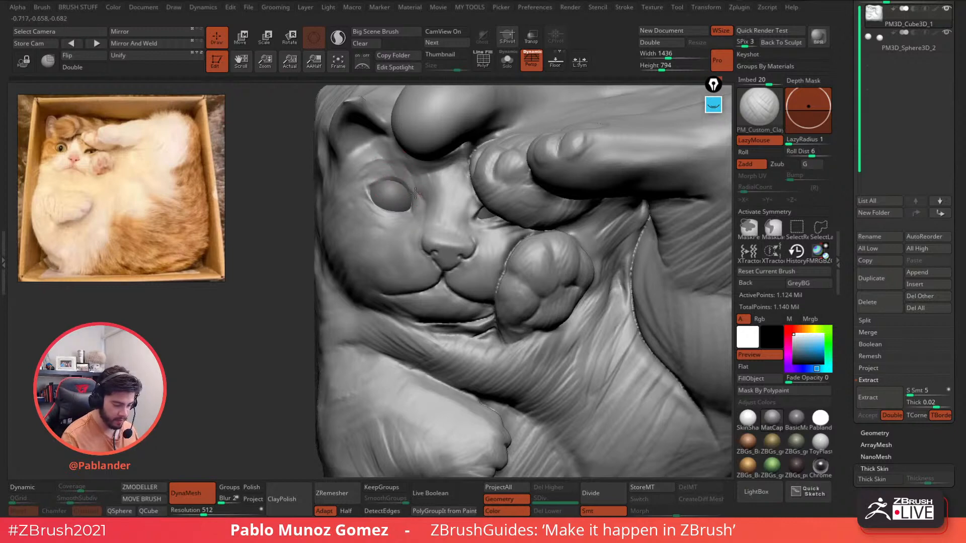
key("space")
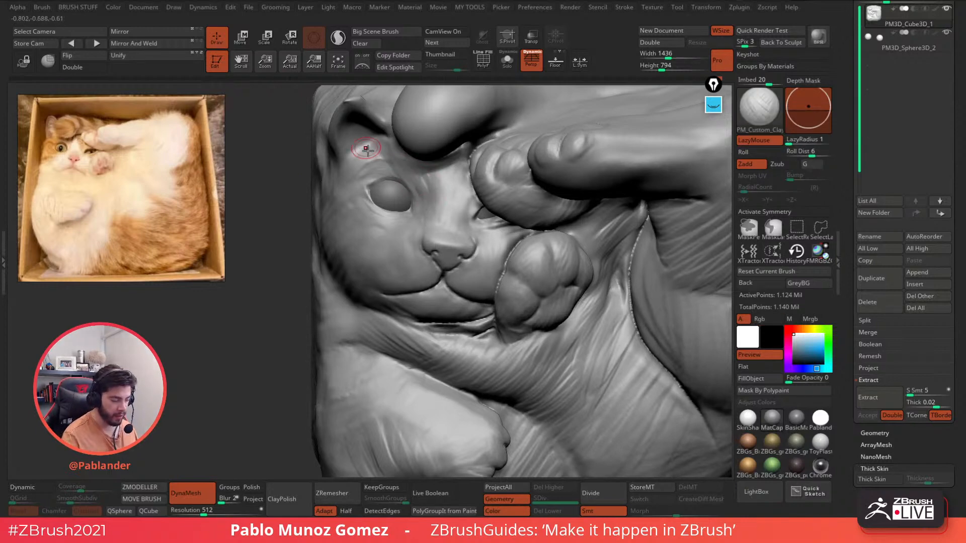
- Add clay beside the eye below the ear and carve crease strokes across the brow
right_click_drag(375, 156, 380, 175)
mouse_move(380, 175)
left_mouse_down()
mouse_move(346, 210)
mouse_move(379, 216)
left_mouse_up()
right_click_drag(378, 206, 384, 186)
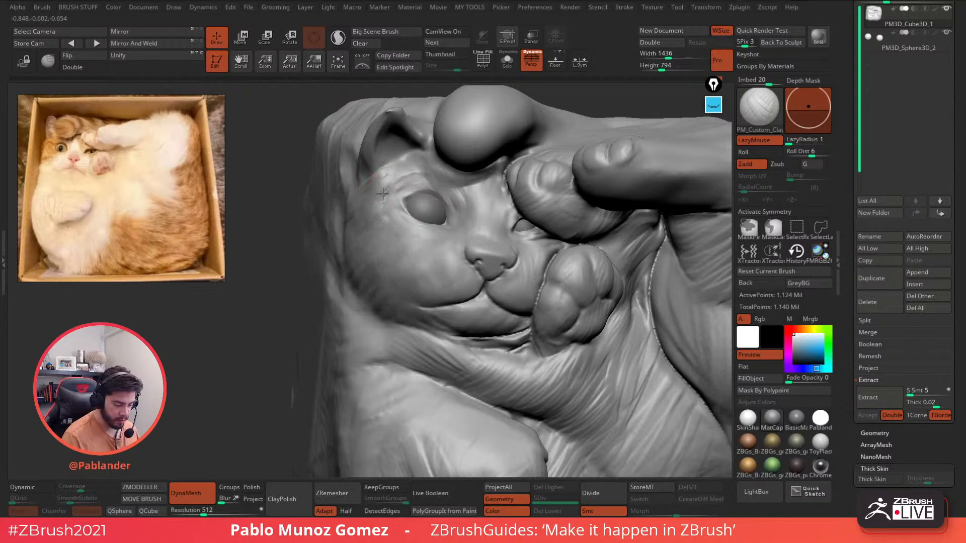
mouse_move(477, 229)
right_mouse_down("ctrl")
mouse_move(505, 241)
mouse_move(520, 213)
mouse_move(514, 186)
mouse_move(490, 208)
mouse_move(446, 179)
right_mouse_up("ctrl")
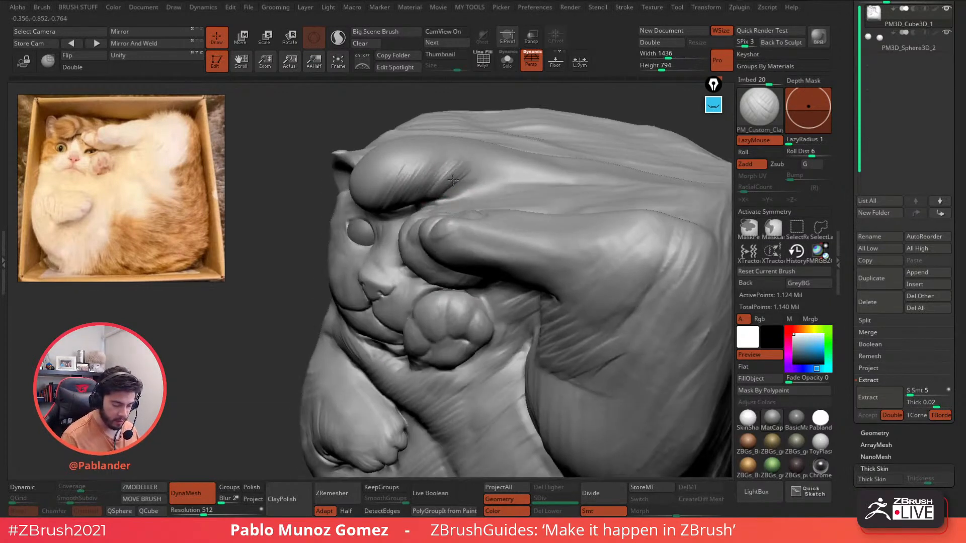
left_click_drag(453, 179, 502, 165)
mouse_move(446, 153)
right_mouse_down("ctrl")
mouse_move(518, 205)
mouse_move(526, 227)
mouse_move(488, 189)
mouse_move(465, 216)
mouse_move(439, 221)
right_mouse_up("ctrl")
key("space")
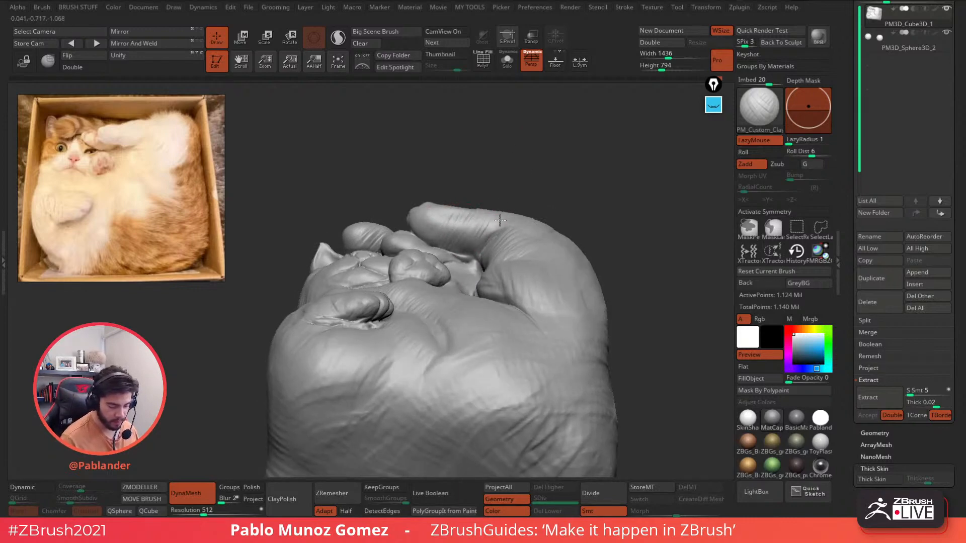
mouse_move(500, 220)
right_mouse_down()
mouse_move(468, 214)
mouse_move(507, 202)
mouse_move(496, 224)
mouse_move(440, 176)
right_mouse_up()
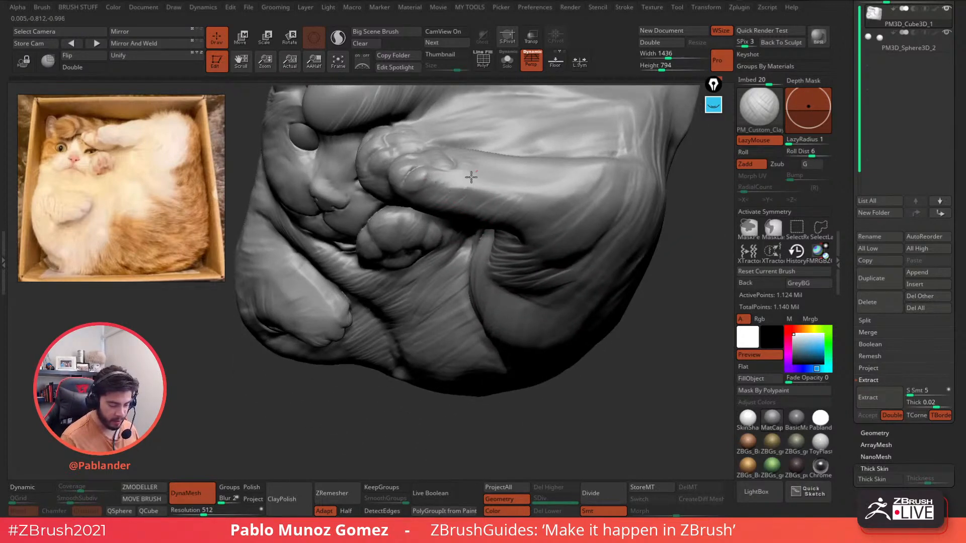
- Build up and flatten the forearm, add fur streaks on the upper thigh, and deepen its edge
mouse_move(471, 178)
left_mouse_down()
mouse_move(507, 179)
mouse_move(543, 200)
mouse_move(490, 194)
left_mouse_up()
mouse_move(523, 204)
right_mouse_down()
mouse_move(561, 187)
mouse_move(535, 228)
mouse_move(524, 214)
mouse_move(539, 239)
right_mouse_up()
right_click(524, 216)
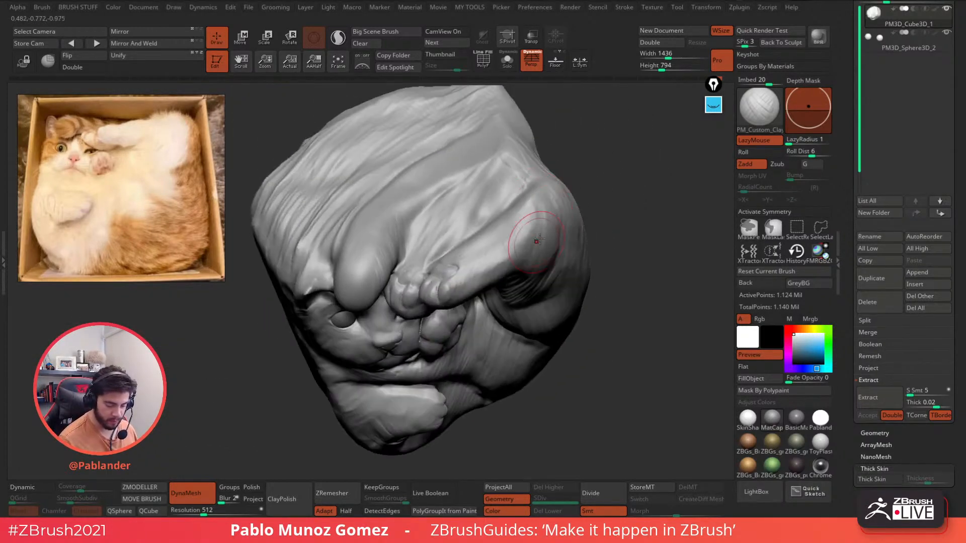
mouse_move(539, 239)
left_mouse_down()
mouse_move(494, 262)
mouse_move(531, 217)
mouse_move(523, 202)
mouse_move(484, 237)
left_mouse_up()
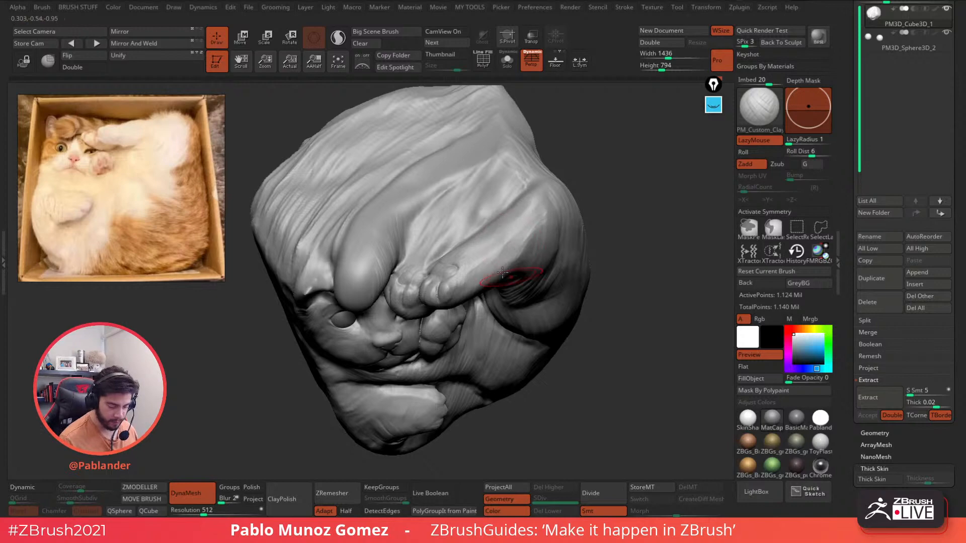
mouse_move(502, 273)
right_mouse_down()
mouse_move(571, 300)
mouse_move(540, 210)
right_mouse_up()
left_click_drag(543, 199, 521, 232)
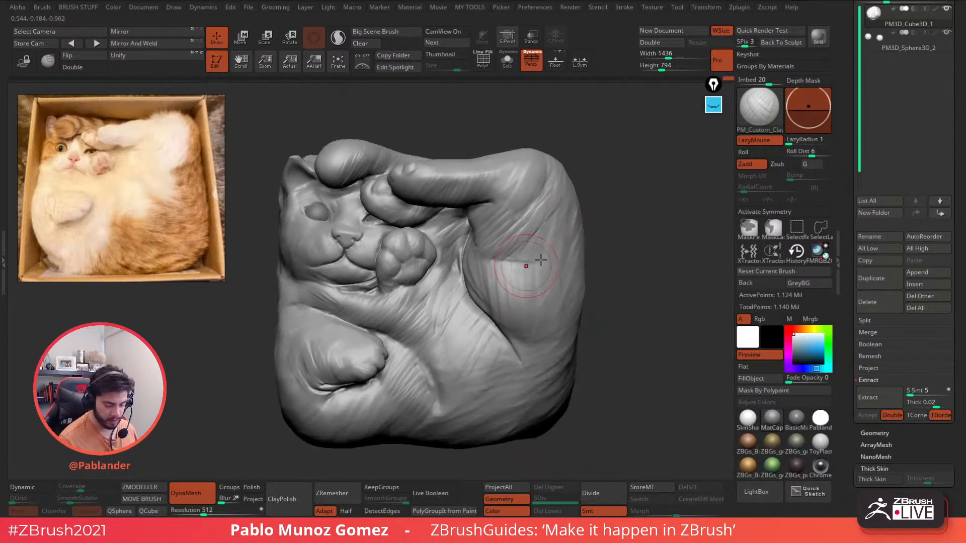
mouse_move(523, 265)
left_mouse_down()
mouse_move(478, 271)
mouse_move(481, 302)
left_mouse_up()
right_click_drag(498, 328, 494, 260, "alt")
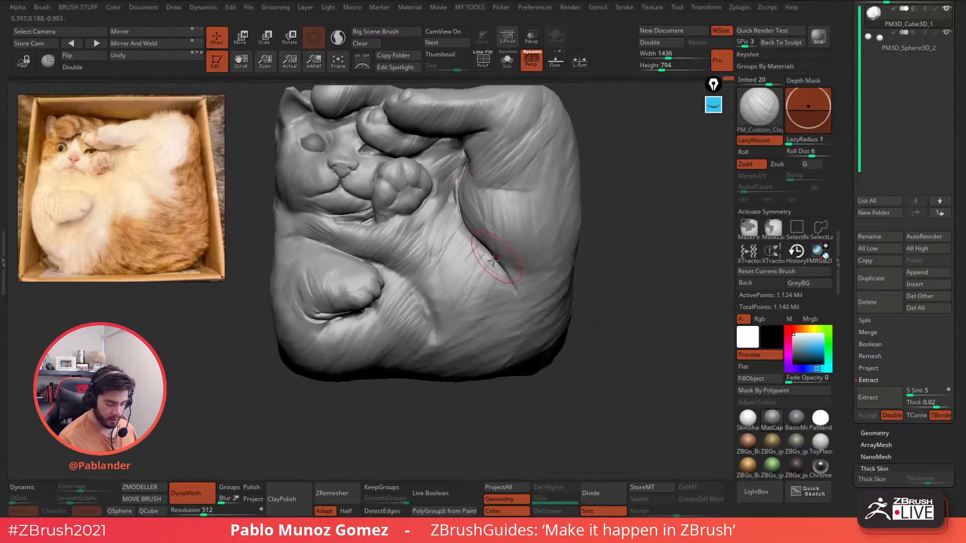
- Add fur streaks over the chest and belly and hatch fur right of the lower paw
left_click_drag(471, 246, 448, 205)
mouse_move(432, 249)
left_mouse_down()
mouse_move(439, 269)
mouse_move(449, 236)
left_mouse_up()
left_click_drag(480, 288, 478, 253)
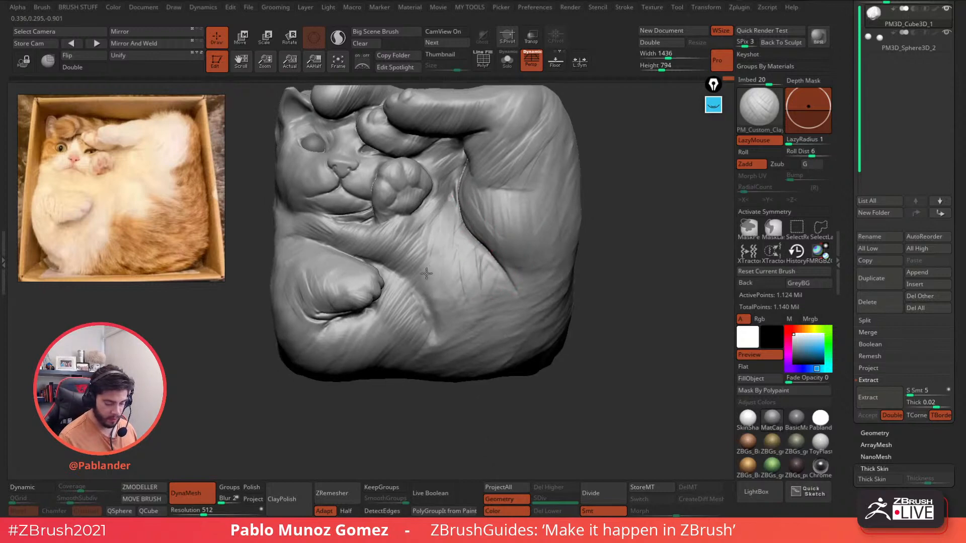
mouse_move(427, 300)
left_mouse_down()
mouse_move(403, 295)
mouse_move(391, 277)
left_mouse_up()
left_click_drag(424, 324, 398, 282)
right_click_drag(414, 327, 461, 249, "alt")
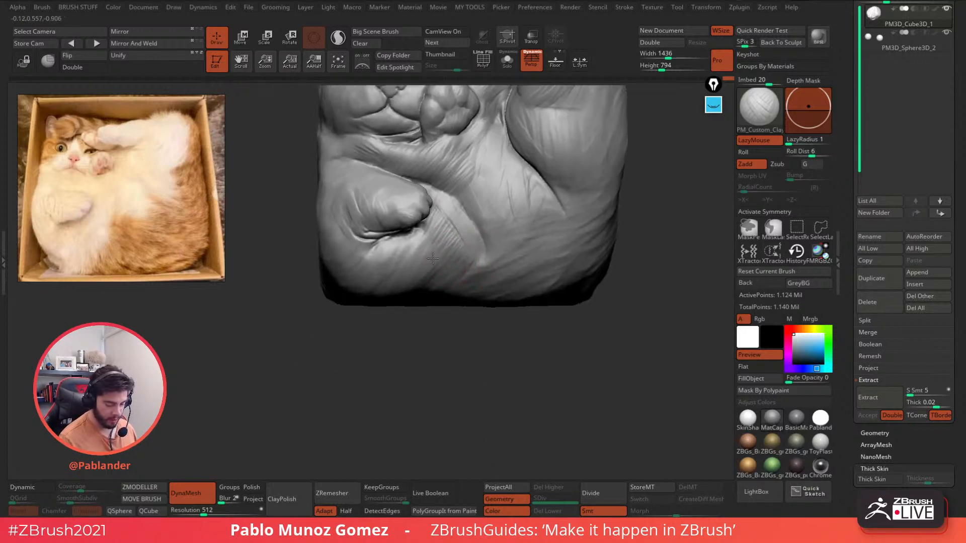
mouse_move(446, 239)
left_mouse_down()
mouse_move(421, 274)
mouse_move(429, 287)
left_mouse_up()
- Hatch more diagonal fur beside and lower-left of the lower paw, softening the hard ridge
right_click_drag(410, 355, 420, 316)
right_click(420, 316)
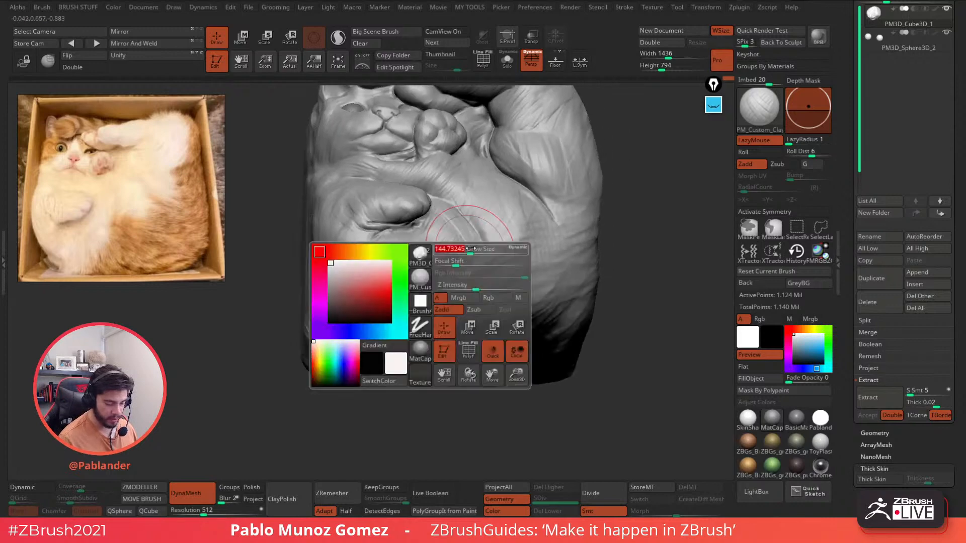
left_click_drag(410, 304, 464, 254)
mouse_move(437, 316)
left_mouse_down()
mouse_move(478, 256)
mouse_move(496, 252)
left_mouse_up()
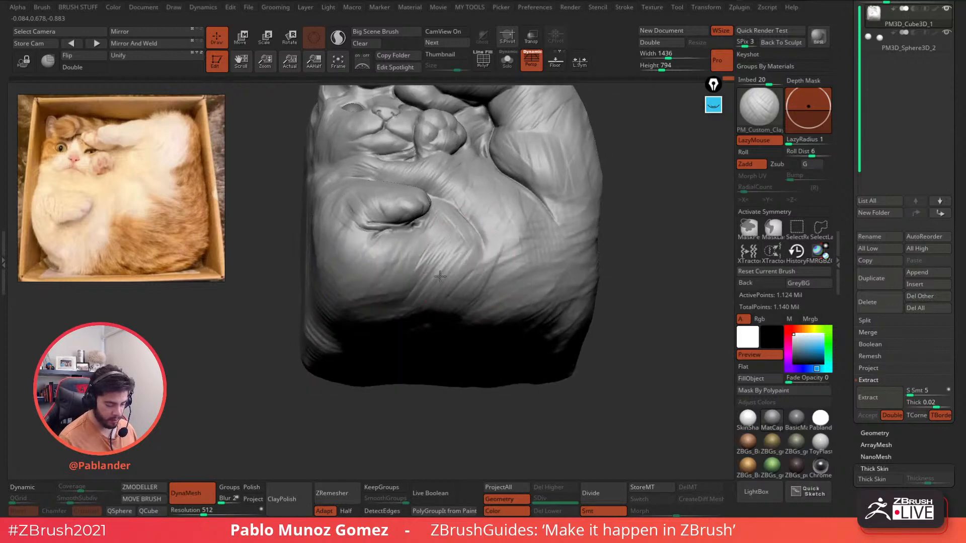
left_click_drag(417, 286, 447, 243)
mouse_move(390, 297)
left_mouse_down()
mouse_move(324, 274)
mouse_move(375, 272)
left_mouse_up()
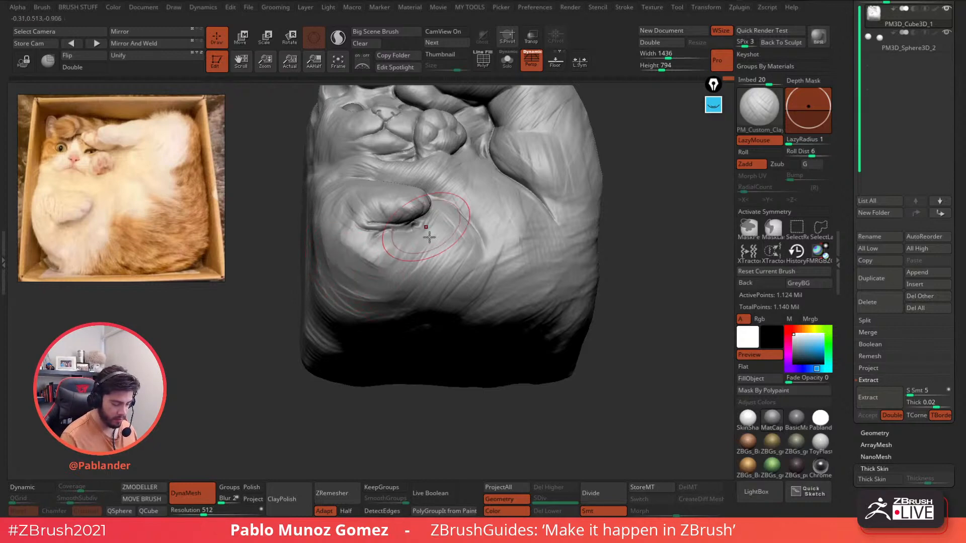
right_click_drag(424, 225, 409, 283)
- Build up and reshape the ridge left of the paw crease
right_click_drag(395, 248, 378, 244)
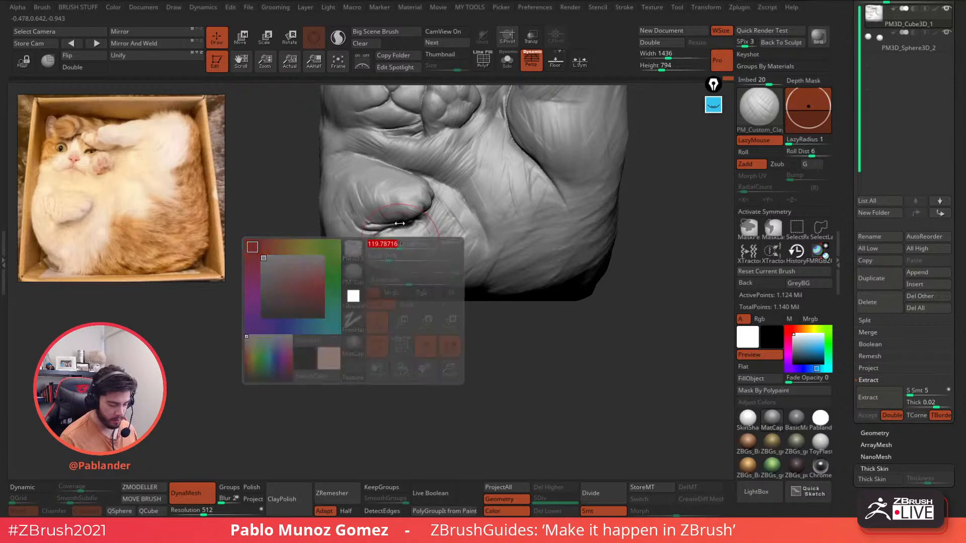
left_click_drag(343, 198, 371, 233)
right_click_drag(353, 302, 337, 294)
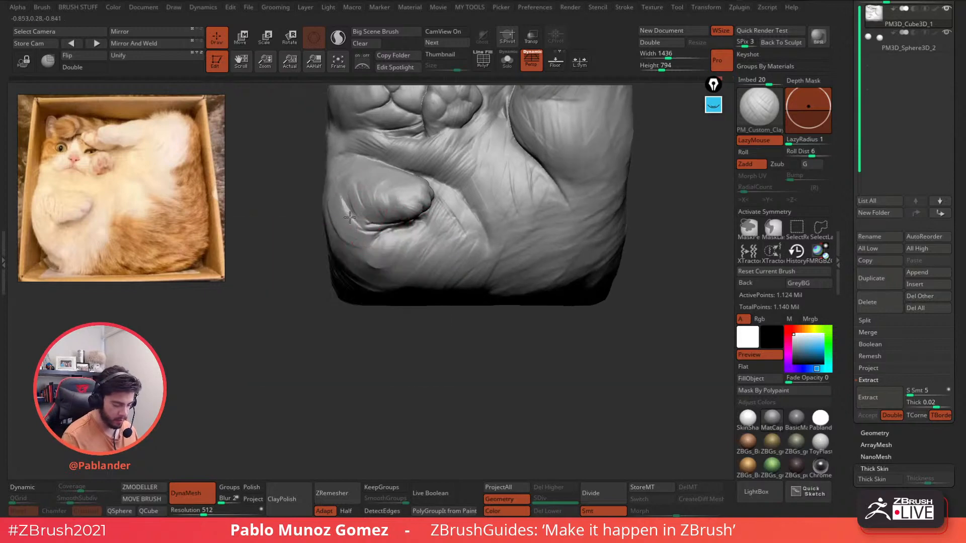
left_click_drag(332, 194, 348, 236)
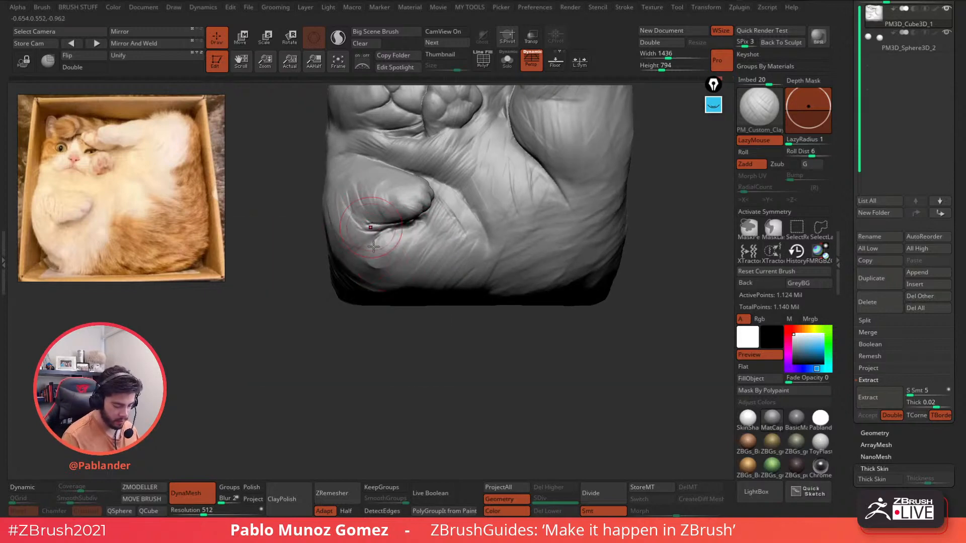
- Lay diagonal fur strokes below the lower paw
mouse_move(396, 243)
left_mouse_down()
mouse_move(390, 238)
mouse_move(419, 237)
mouse_move(424, 263)
mouse_move(428, 231)
mouse_move(390, 262)
left_mouse_up()
right_click_drag(390, 262, 405, 233)
mouse_move(403, 221)
left_mouse_down()
mouse_move(350, 274)
mouse_move(364, 274)
left_mouse_up()
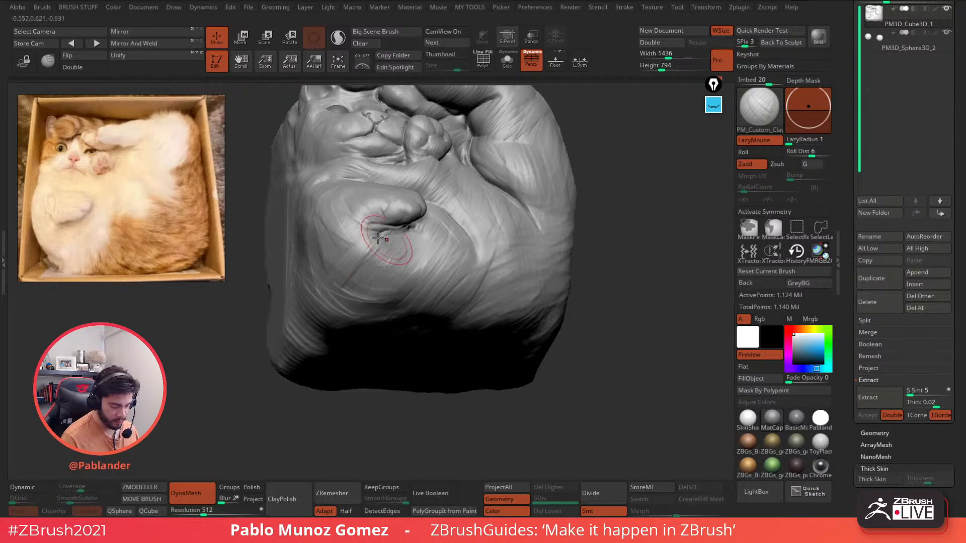
left_click_drag(388, 226, 326, 276)
mouse_move(379, 252)
left_mouse_down()
mouse_move(382, 283)
mouse_move(415, 265)
left_mouse_up()
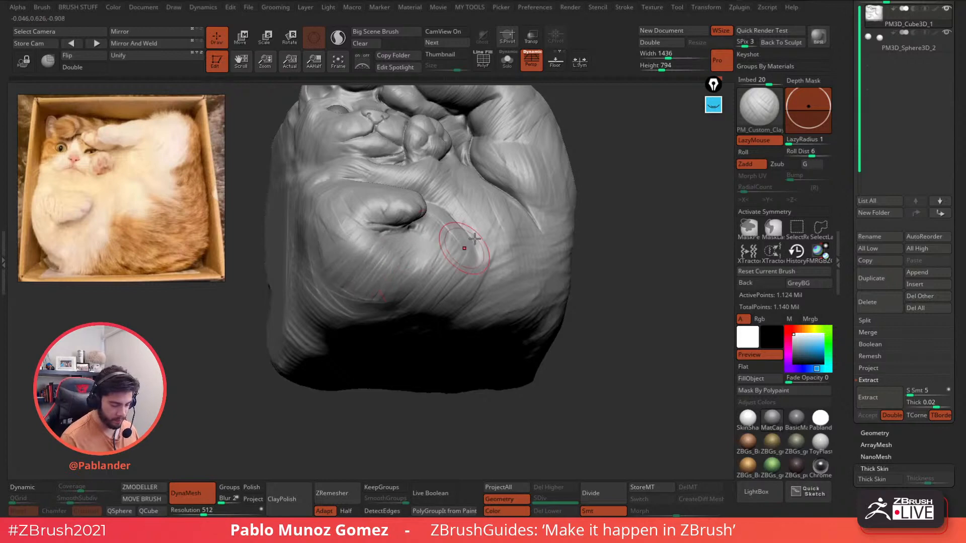
mouse_move(468, 247)
right_mouse_down()
mouse_move(545, 241)
mouse_move(538, 253)
right_mouse_up()
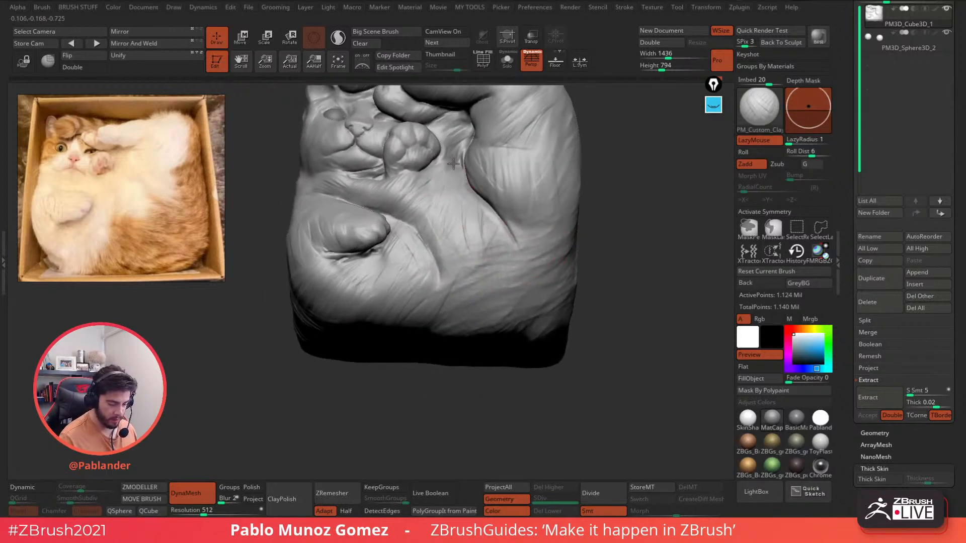
- Hatch downward fur beside the paw and parallel diagonal fur across the chest
left_click_drag(451, 170, 429, 240)
left_click_drag(459, 197, 460, 244)
mouse_move(457, 191)
right_mouse_down()
mouse_move(446, 151)
mouse_move(442, 172)
right_mouse_up()
mouse_move(442, 172)
left_mouse_down()
mouse_move(411, 209)
mouse_move(428, 232)
left_mouse_up()
mouse_move(468, 202)
left_mouse_down()
mouse_move(444, 254)
mouse_move(452, 258)
left_mouse_up()
left_click_drag(487, 225, 468, 259)
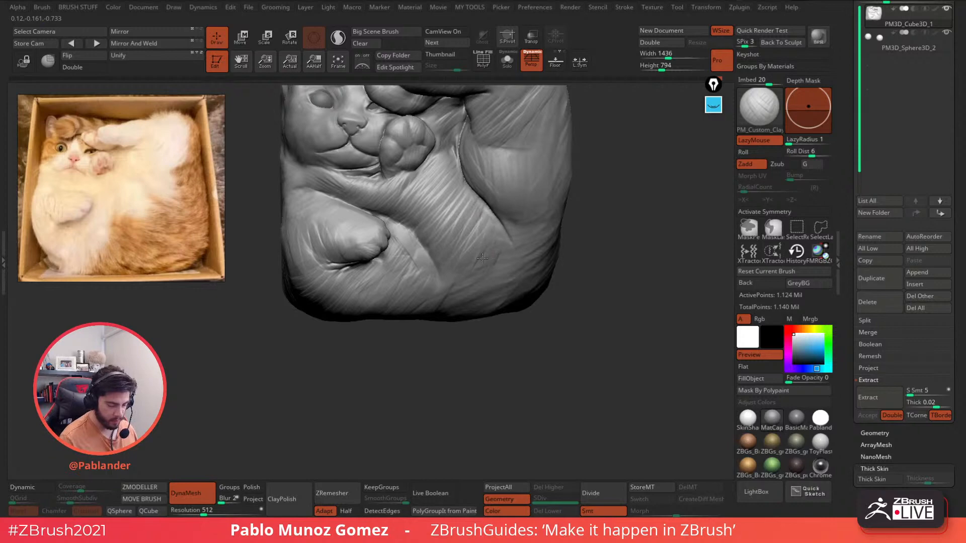
right_click_drag(496, 197, 498, 239, "alt")
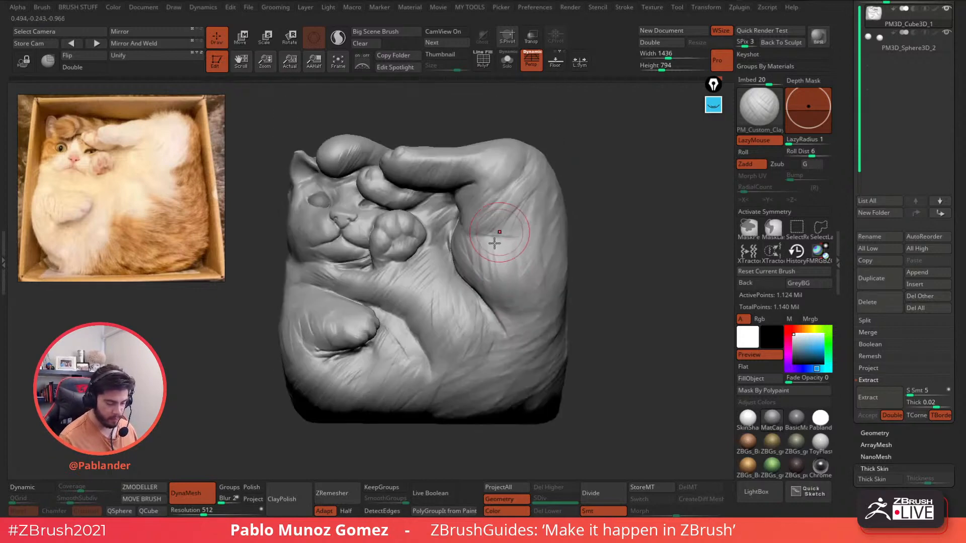
left_click_drag(487, 198, 466, 244)
right_click_drag(438, 236, 535, 230, "alt")
- Add clay fur strokes on the cheek below the eye, beside the mouth, and across the chin
right_click(440, 279)
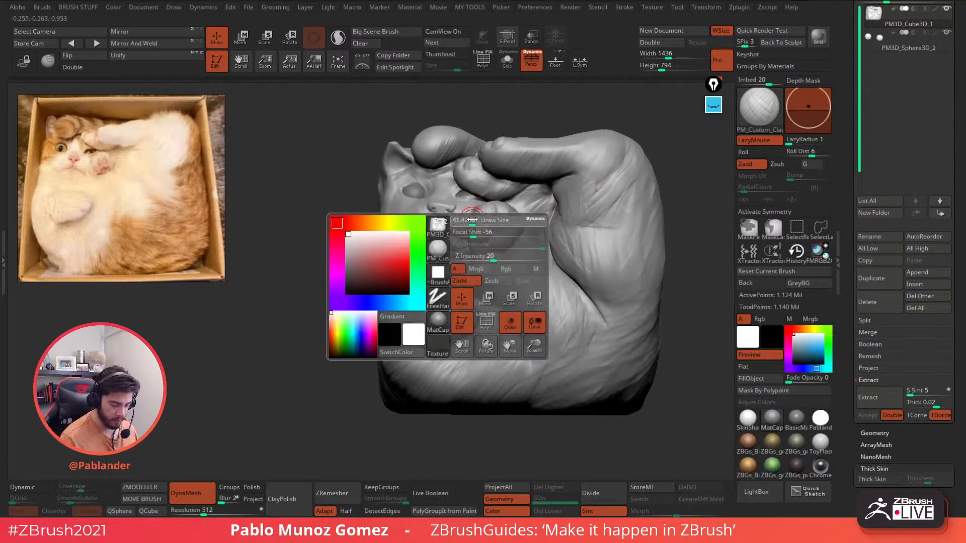
mouse_move(480, 204)
right_mouse_down("ctrl")
mouse_move(475, 234)
mouse_move(456, 229)
right_mouse_up("ctrl")
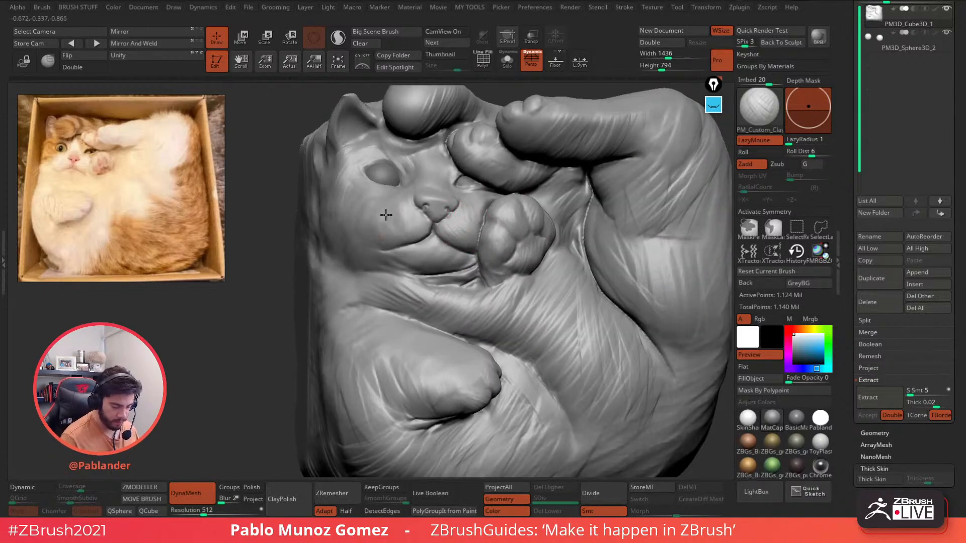
mouse_move(393, 221)
right_mouse_down()
mouse_move(461, 208)
mouse_move(427, 194)
mouse_move(471, 249)
mouse_move(498, 244)
mouse_move(486, 202)
right_mouse_up()
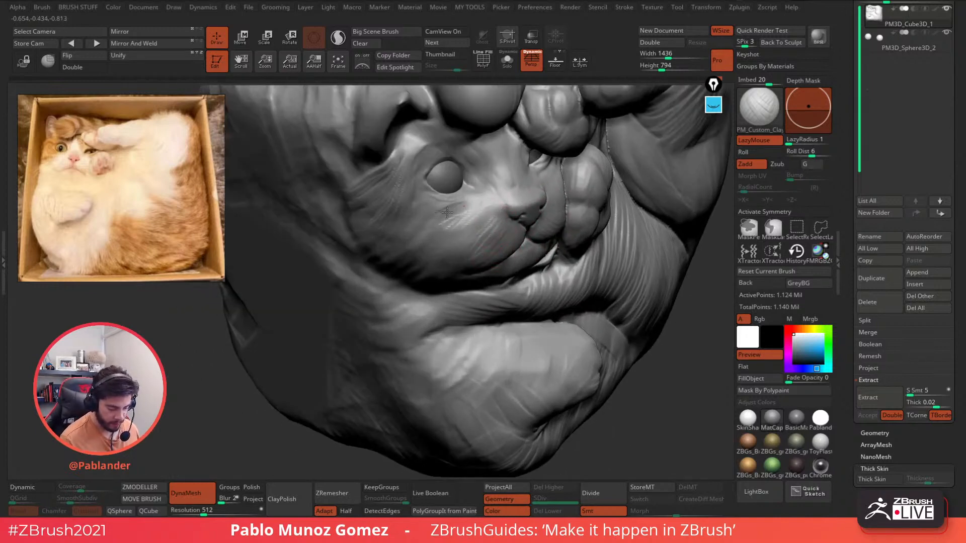
right_click_drag(474, 247, 461, 228)
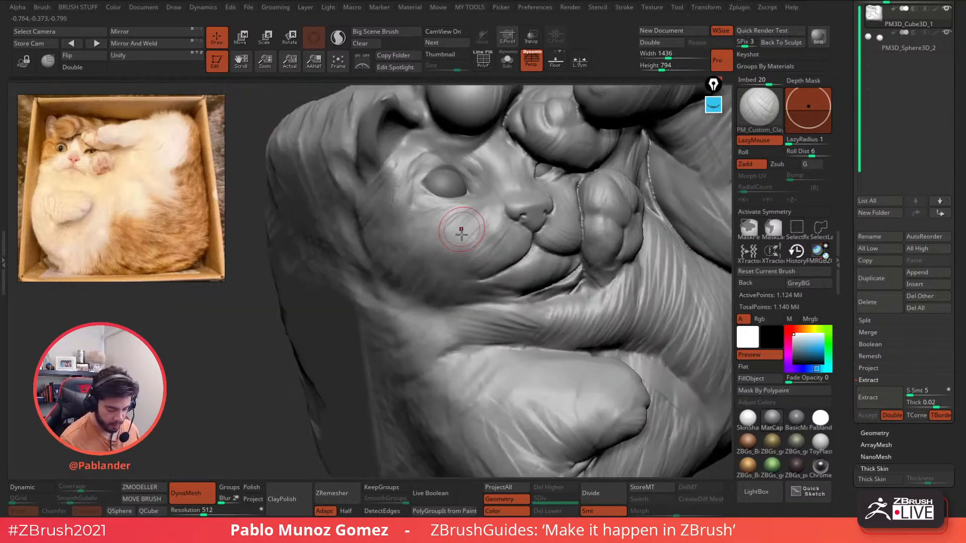
right_click(460, 229)
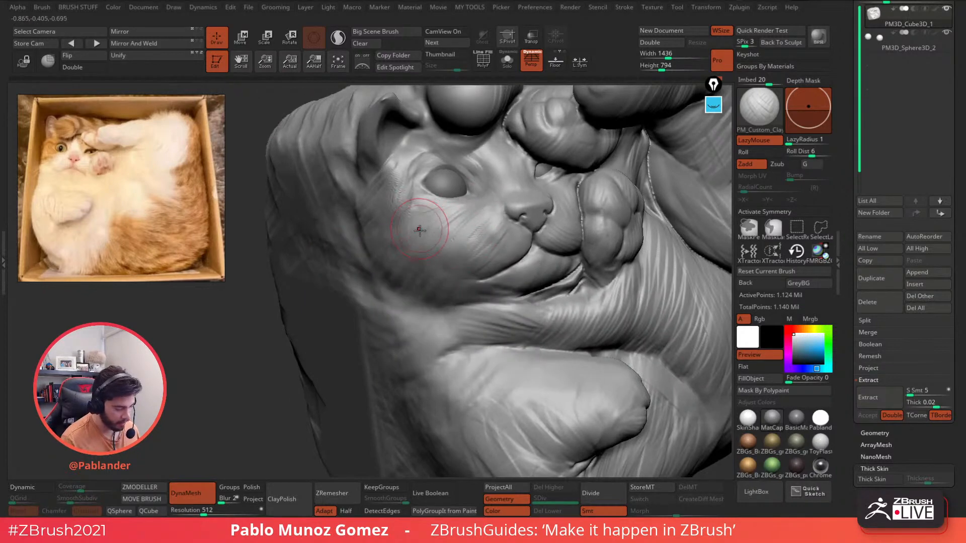
left_click_drag(417, 207, 396, 236)
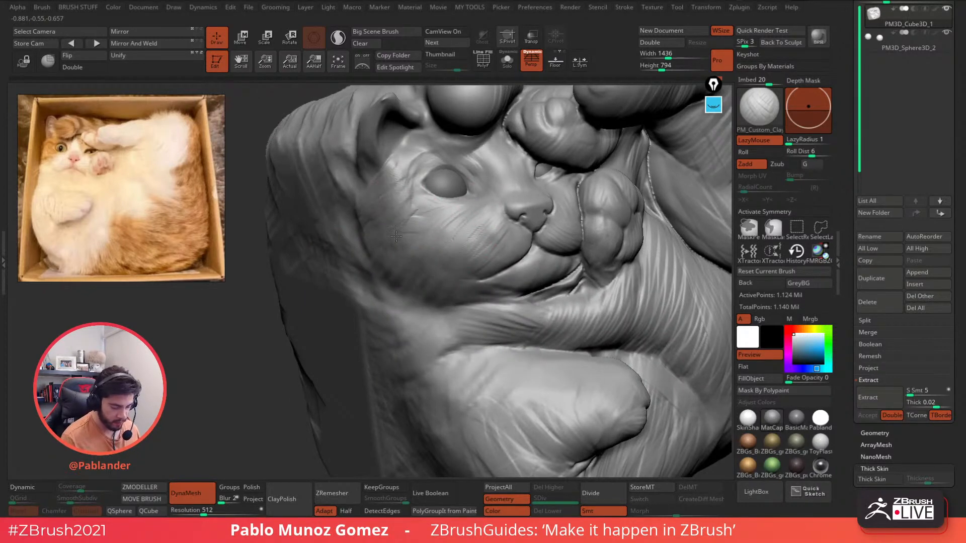
mouse_move(470, 254)
right_mouse_down()
mouse_move(464, 245)
mouse_move(493, 250)
right_mouse_up()
right_click(482, 250)
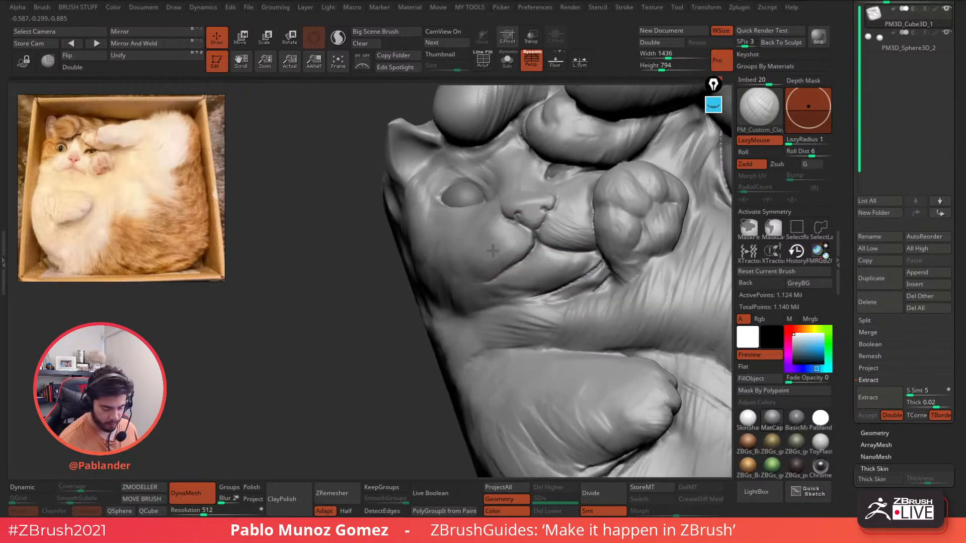
left_click_drag(522, 239, 466, 273)
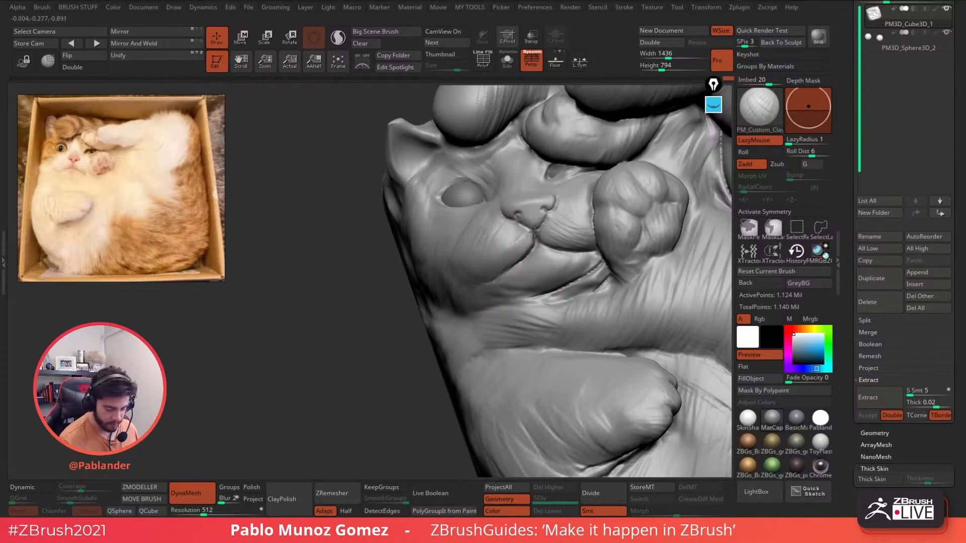
mouse_move(537, 278)
left_mouse_down()
mouse_move(582, 263)
mouse_move(548, 255)
mouse_move(538, 267)
mouse_move(544, 281)
mouse_move(514, 293)
left_mouse_up()
- Add fur strokes below the jaw and along the cheek from the cat's left side
right_click_drag(456, 299, 556, 271)
mouse_move(550, 312)
right_mouse_down("ctrl")
mouse_move(544, 263)
mouse_move(506, 312)
right_mouse_up("ctrl")
right_click(499, 335)
mouse_move(542, 285)
left_mouse_down()
mouse_move(482, 276)
mouse_move(493, 273)
left_mouse_up()
mouse_move(518, 280)
right_mouse_down()
mouse_move(586, 285)
mouse_move(457, 224)
right_mouse_up()
right_click(491, 245)
left_click_drag(384, 163, 428, 217)
right_click(375, 261)
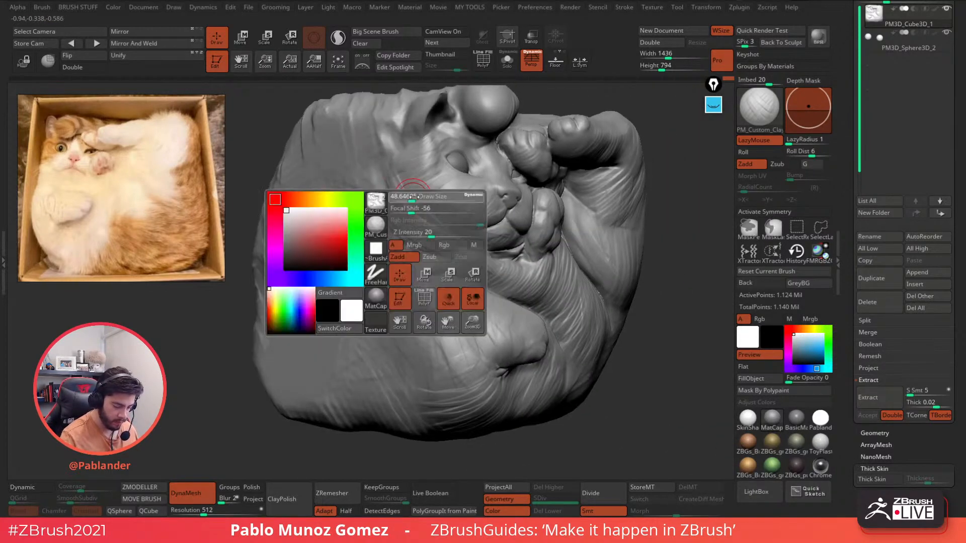
left_click_drag(381, 172, 436, 243)
mouse_move(383, 167)
left_mouse_down()
mouse_move(445, 232)
mouse_move(439, 265)
left_mouse_up()
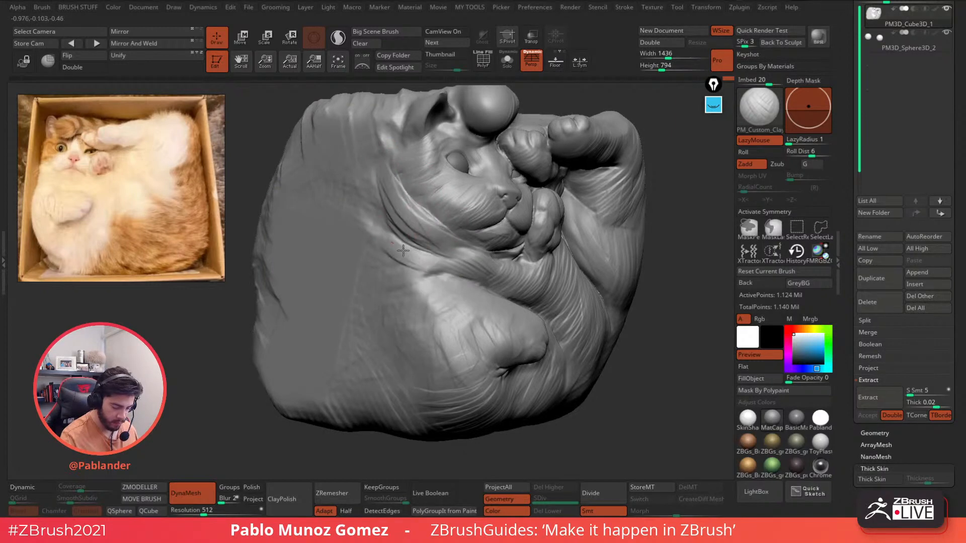
left_click_drag(389, 228, 427, 255)
mouse_move(449, 258)
right_mouse_down()
mouse_move(454, 278)
mouse_move(496, 291)
right_mouse_up()
- Use the DamStandard brush to sharpen and deepen the crease along the arm's upper edge
key("b")
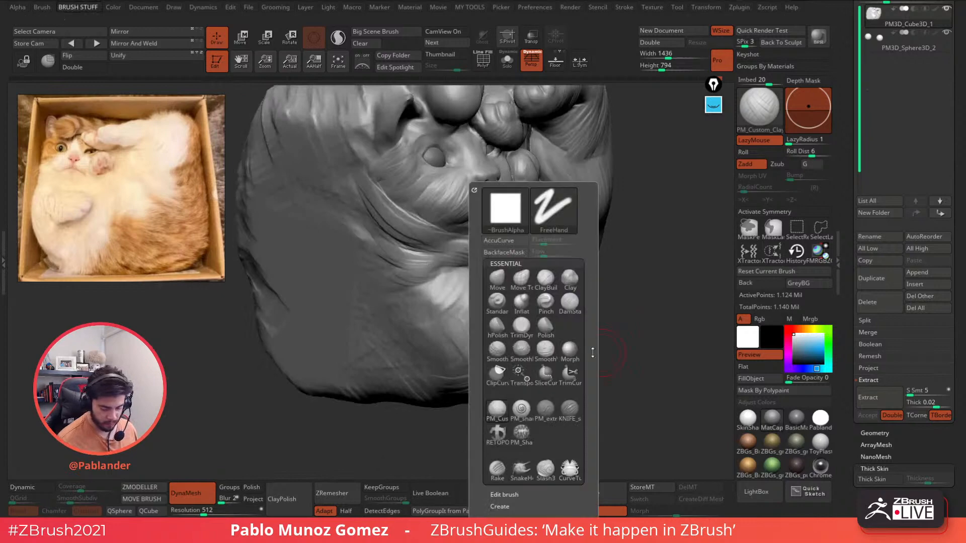
key("d")
key("s")
key("space")
mouse_move(488, 266)
left_mouse_down()
mouse_move(499, 267)
mouse_move(408, 305)
left_mouse_up()
left_click_drag(445, 275, 403, 308)
key("space")
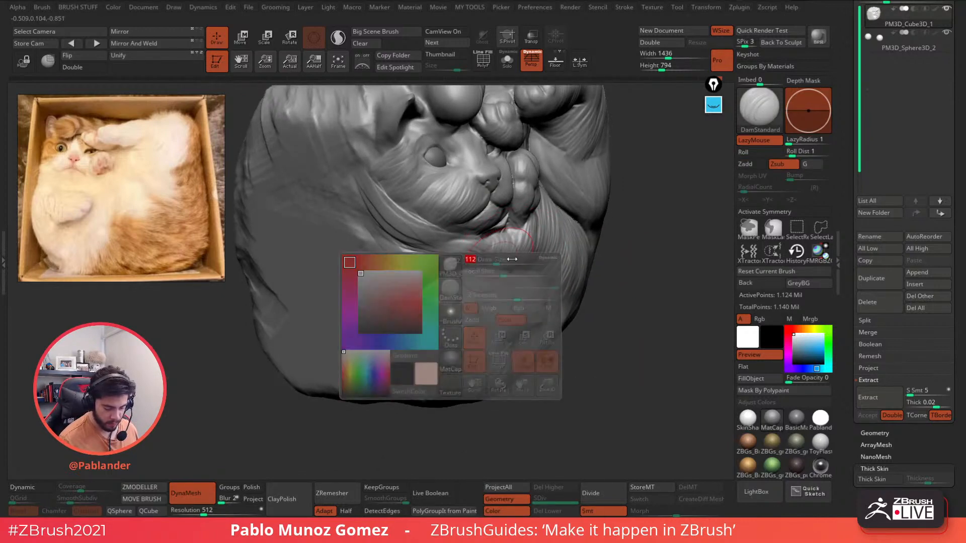
- Back on the Clay brush, build up the neck-arm crease and refine the crease under the chin
key("b")
left_click(502, 413)
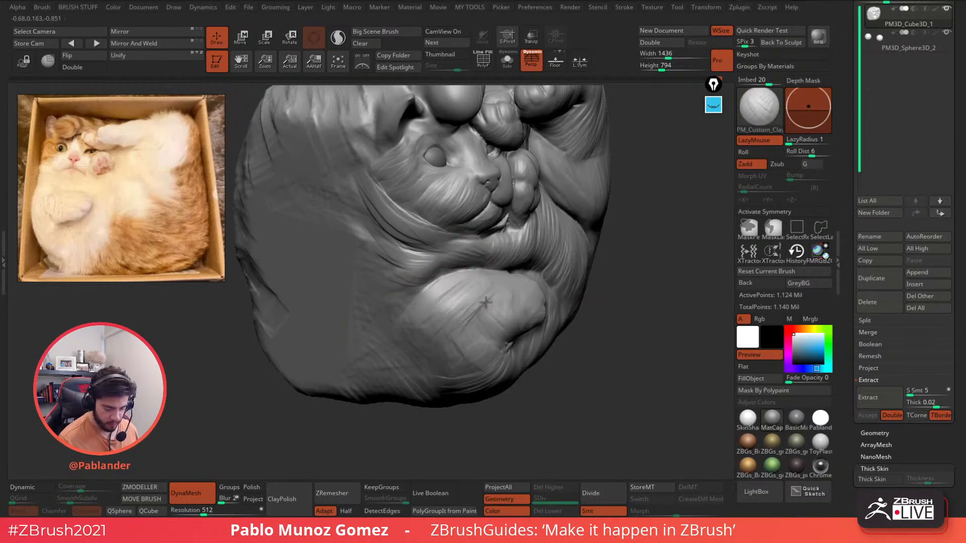
key("f")
left_click_drag(391, 242, 438, 253)
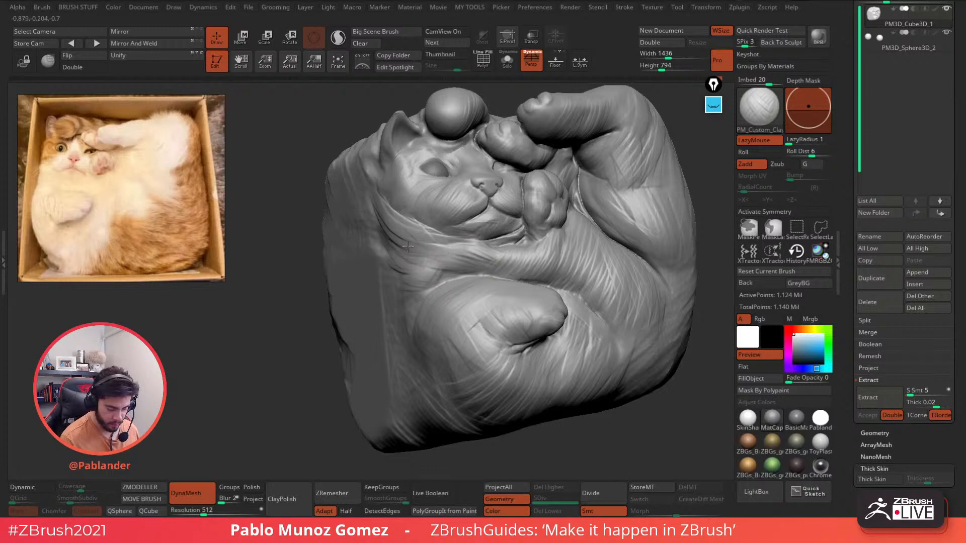
right_click_drag(453, 244, 447, 250)
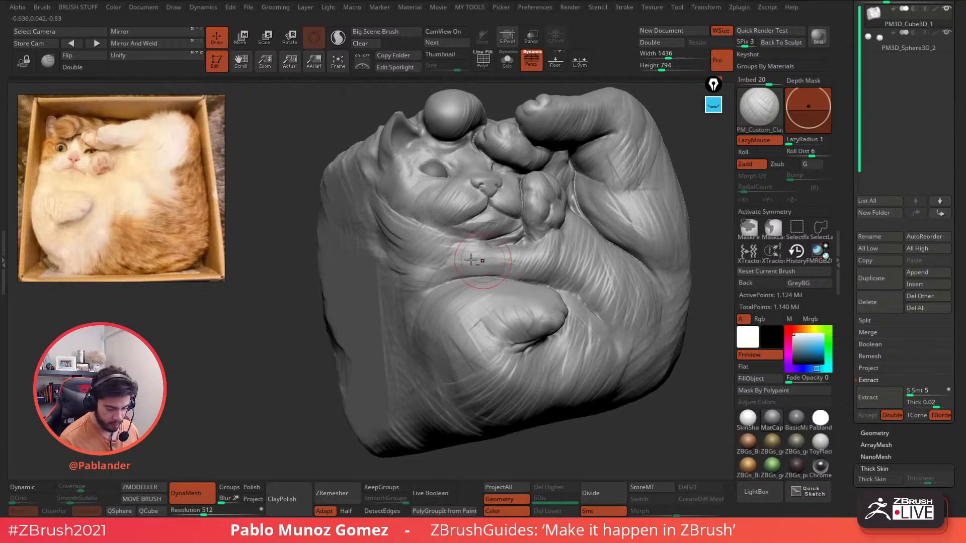
left_click_drag(512, 240, 526, 238)
- Build up the surface below the raised paw and add fur strokes below the chin and toward the nose
right_click(519, 232)
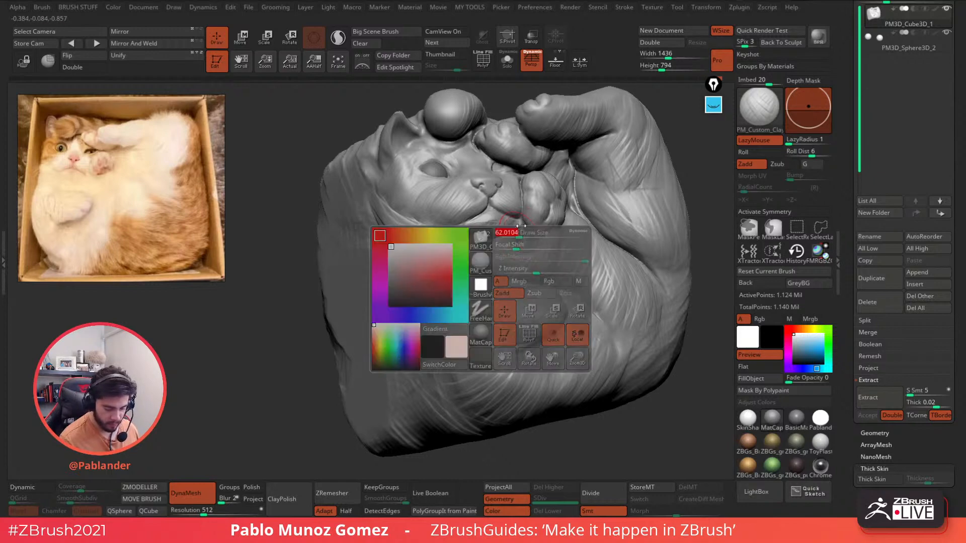
right_click_drag(518, 231, 529, 248, "ctrl")
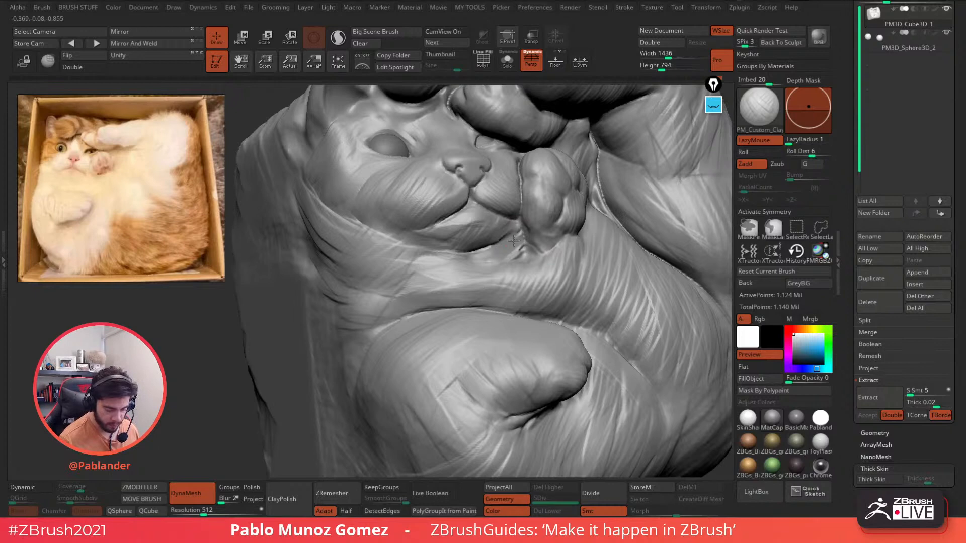
right_click_drag(508, 240, 455, 246)
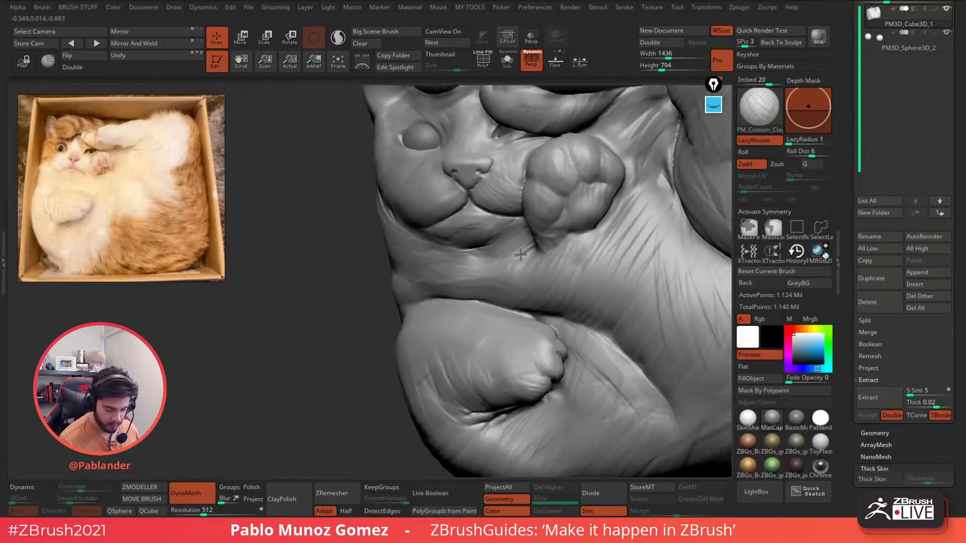
right_click_drag(536, 247, 533, 253)
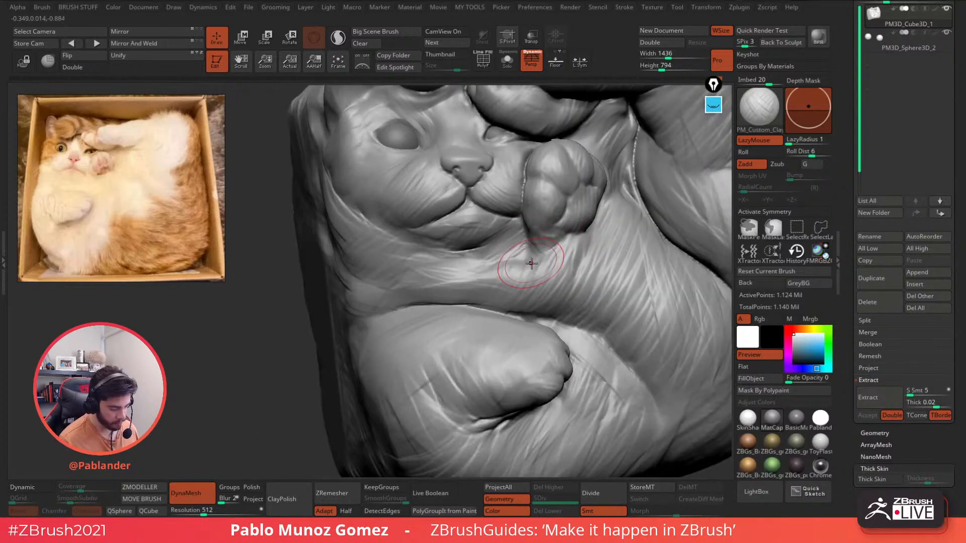
left_click_drag(534, 255, 450, 283)
mouse_move(508, 270)
right_mouse_down()
mouse_move(543, 274)
mouse_move(493, 244)
mouse_move(438, 307)
right_mouse_up()
right_click(437, 307)
right_click_drag(473, 224, 444, 265)
left_click_drag(444, 265, 395, 272)
left_click_drag(406, 267, 445, 246)
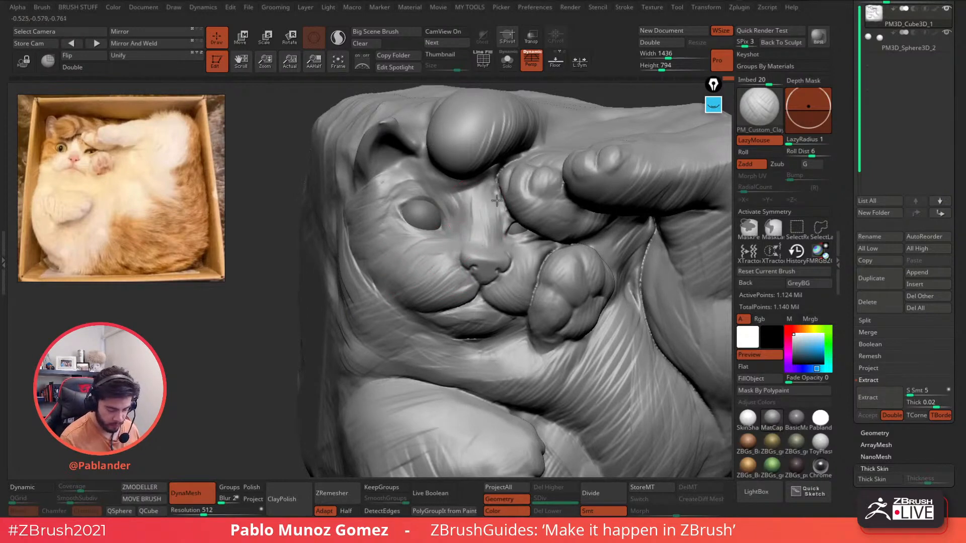
- Build up the brow and nose bridge, checking the head's profile against the front
mouse_move(489, 240)
right_mouse_down()
mouse_move(573, 224)
mouse_move(496, 201)
right_mouse_up()
mouse_move(485, 192)
left_mouse_down()
mouse_move(458, 193)
mouse_move(489, 188)
left_mouse_up()
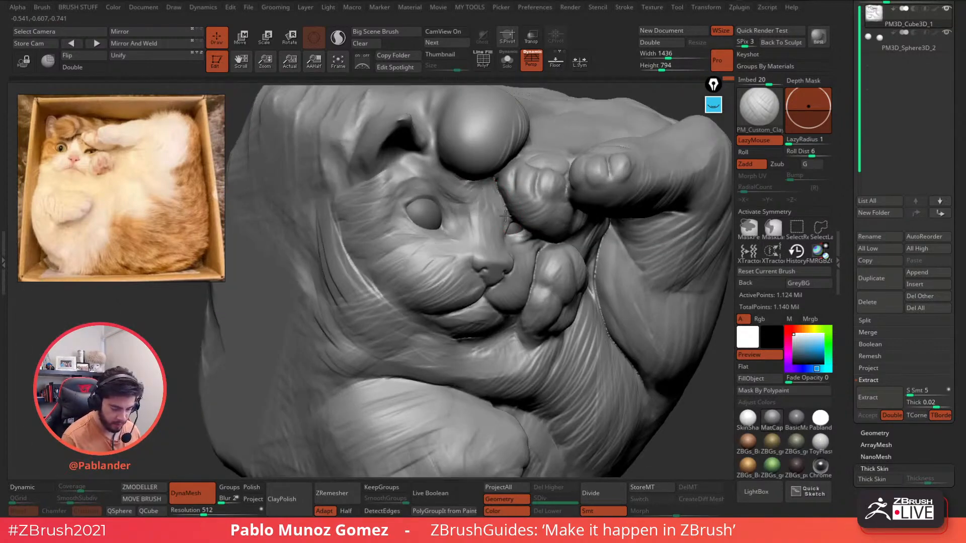
right_click_drag(499, 176, 490, 196)
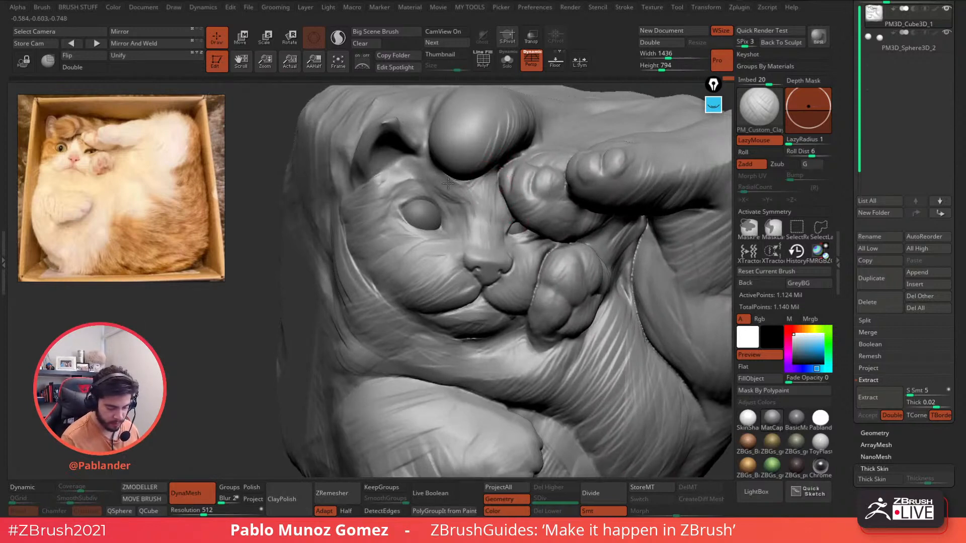
right_click_drag(481, 216, 469, 243)
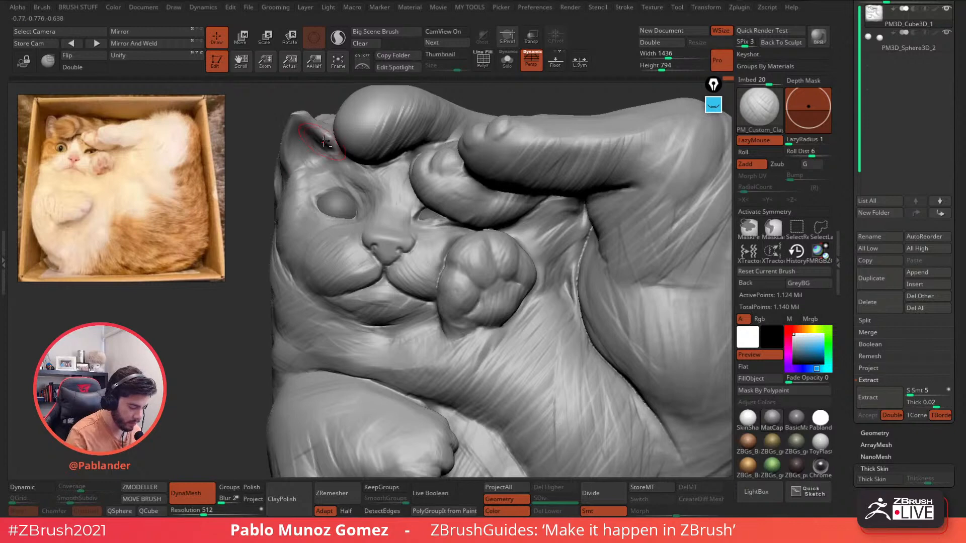
key("space")
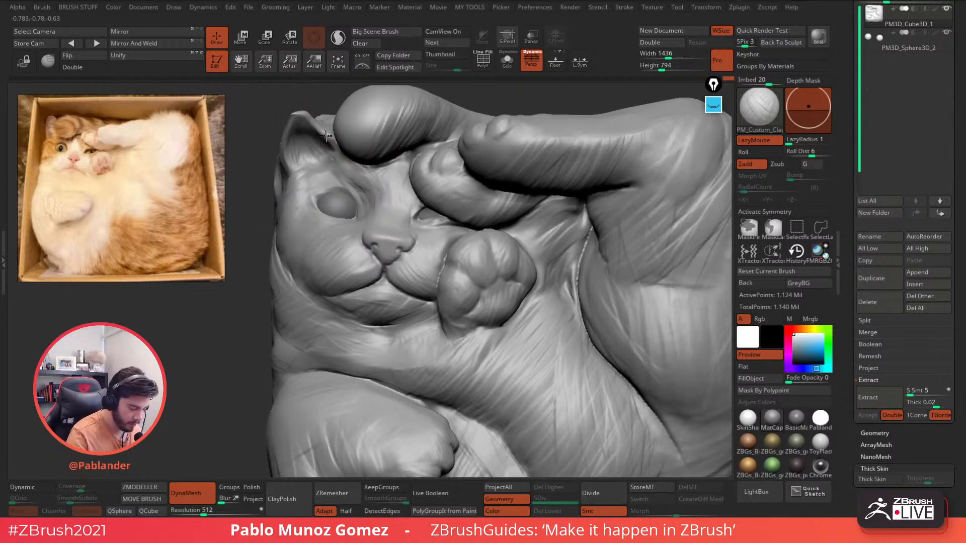
- Zoom out and add small clay strokes beside the raised paw
mouse_move(326, 135)
right_mouse_down()
mouse_move(449, 146)
mouse_move(472, 179)
mouse_move(479, 214)
mouse_move(509, 213)
right_mouse_up()
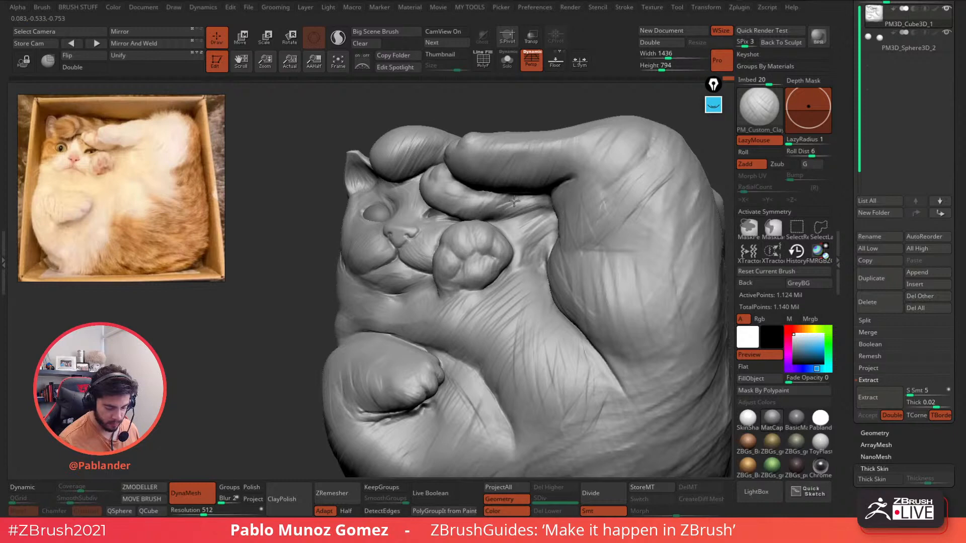
mouse_move(549, 238)
right_mouse_down("ctrl")
mouse_move(579, 290)
mouse_move(528, 279)
mouse_move(493, 328)
mouse_move(457, 322)
right_mouse_up("ctrl")
right_click(493, 328)
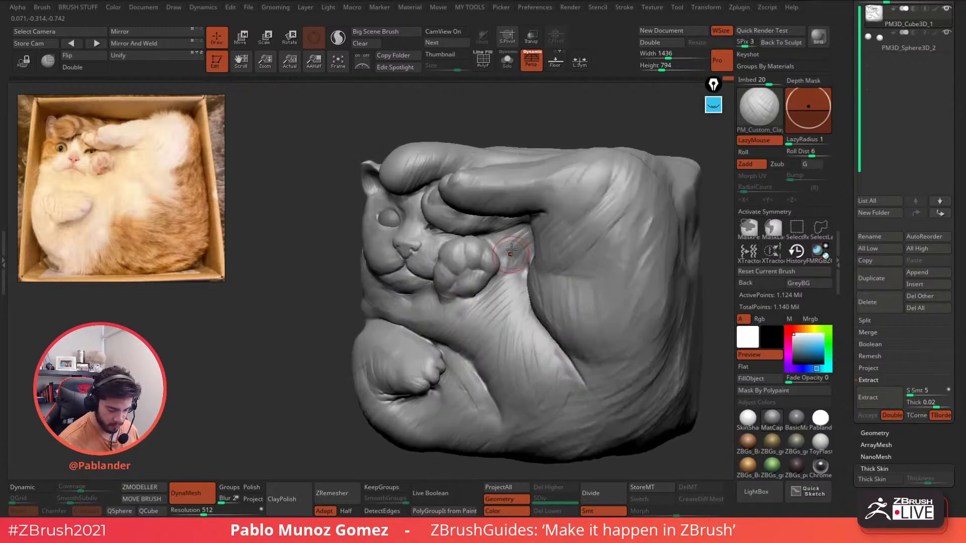
mouse_move(510, 249)
left_mouse_down()
mouse_move(498, 239)
mouse_move(507, 264)
mouse_move(518, 262)
mouse_move(524, 240)
left_mouse_up()
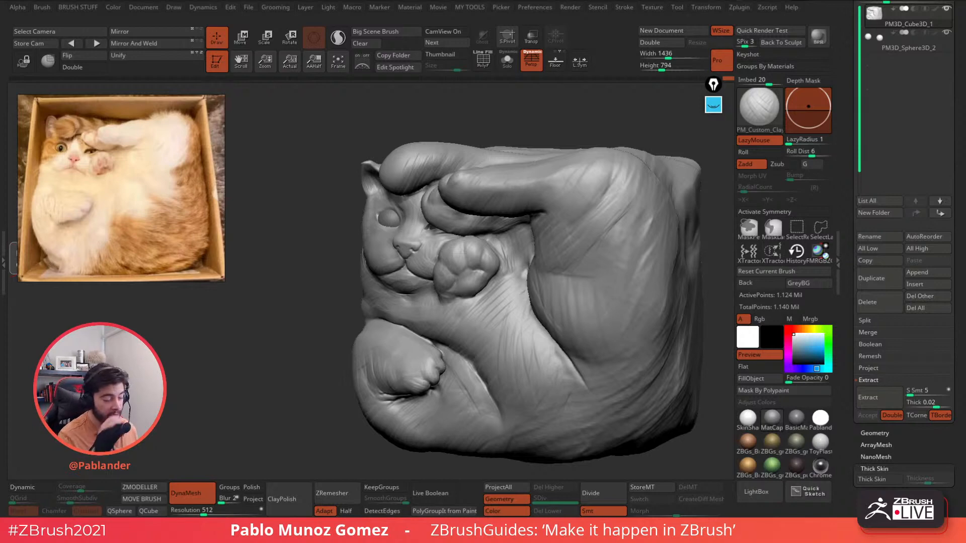
- Rotate the sculpt to inspect the top of the block and the cat's face from several angles
right_click_drag(619, 243, 551, 217, "alt")
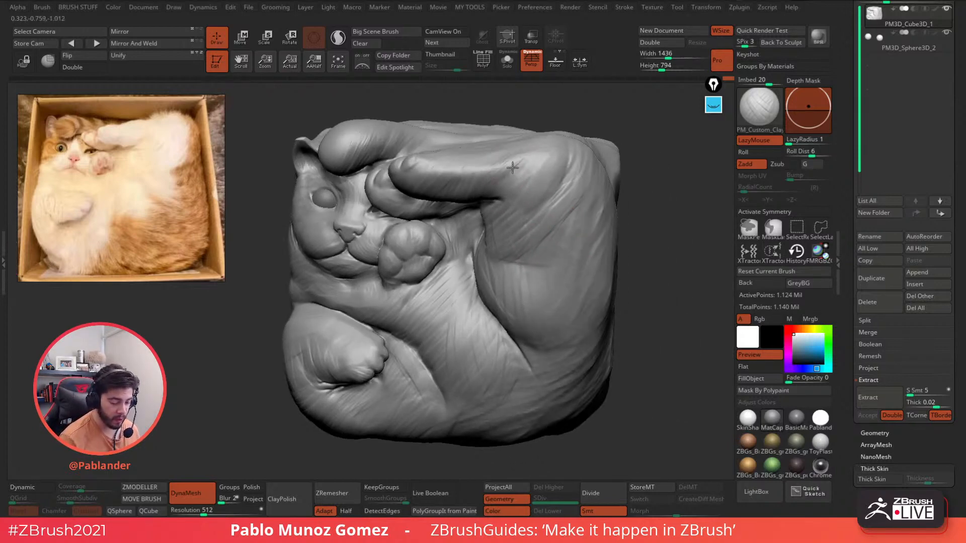
right_click_drag(521, 166, 511, 198, "alt")
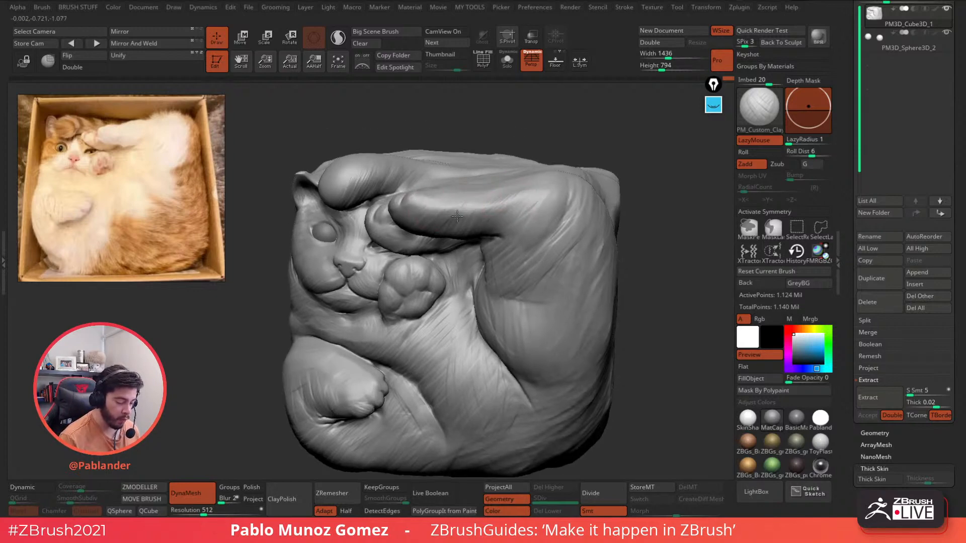
right_click_drag(502, 194, 505, 223)
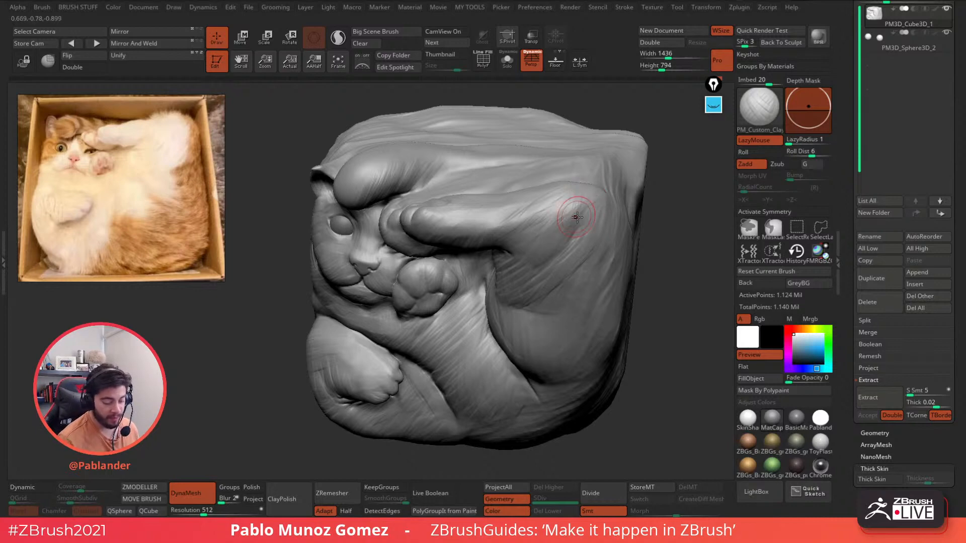
mouse_move(556, 212)
right_mouse_down()
mouse_move(564, 216)
mouse_move(544, 189)
right_mouse_up()
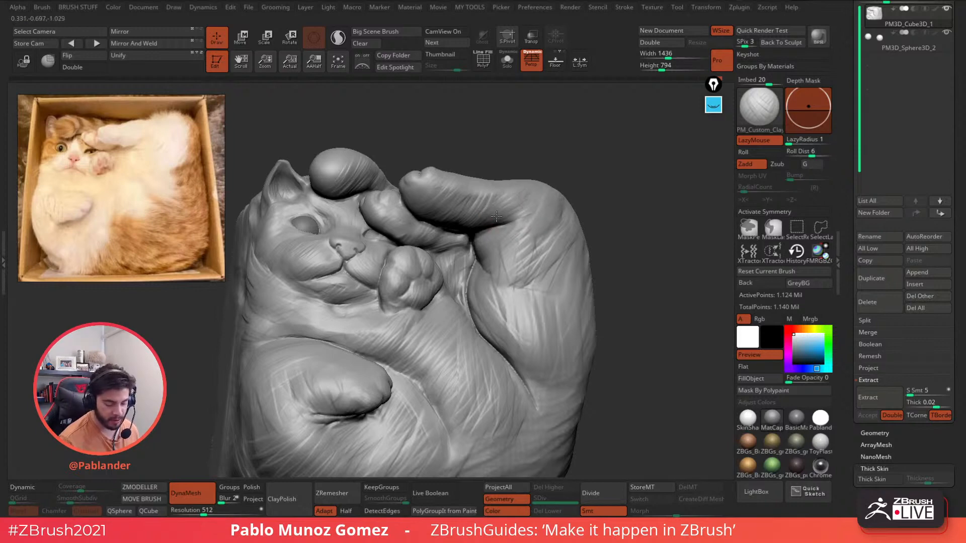
right_click_drag(487, 205, 473, 249)
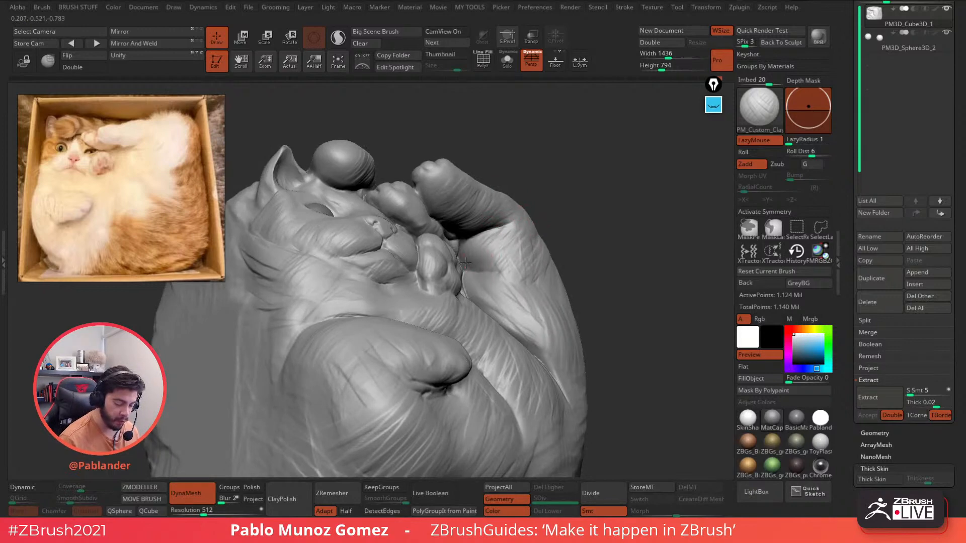
right_click_drag(505, 260, 503, 244)
mouse_move(518, 276)
right_mouse_down()
mouse_move(500, 233)
mouse_move(485, 229)
right_mouse_up()
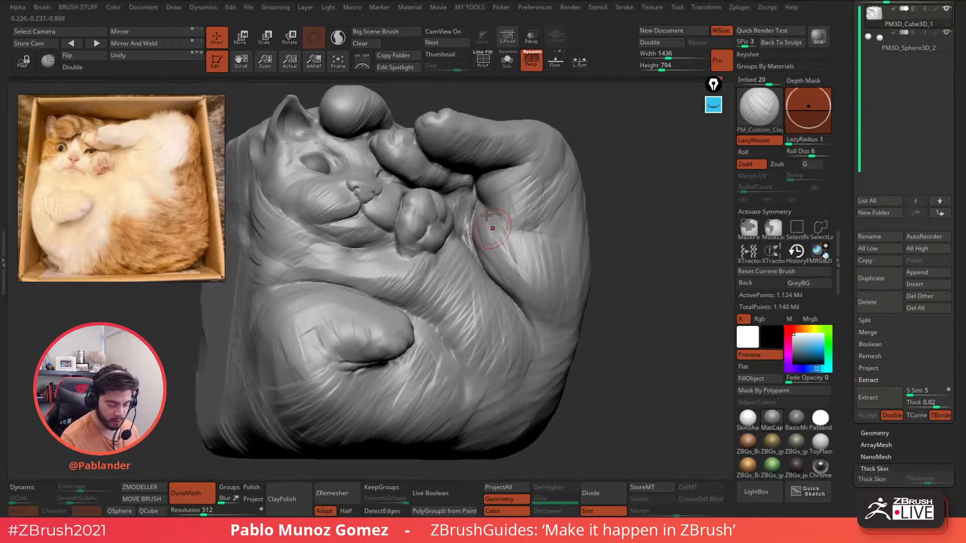
- With the face toward the front, Shift-smooth the body surface behind the raised paw
right_click_drag(532, 226, 528, 205, "shift")
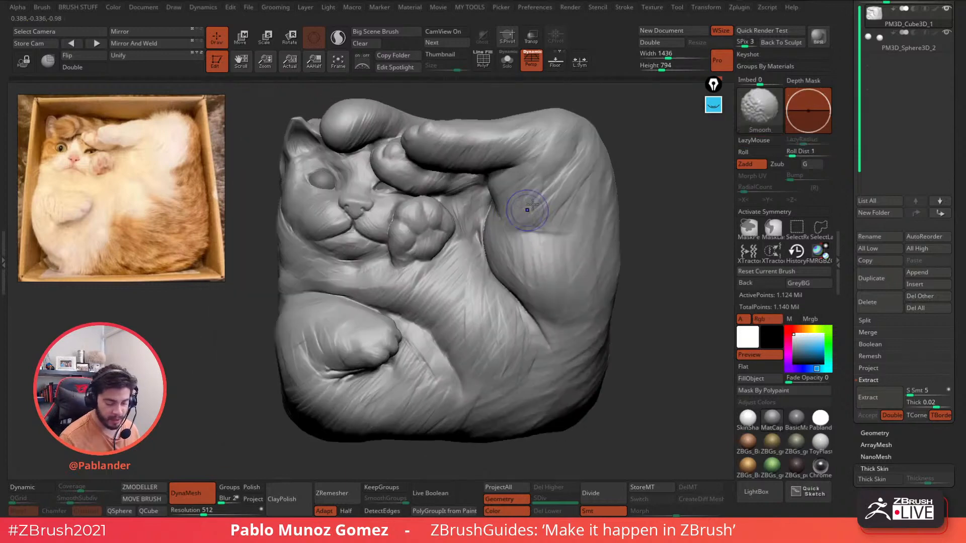
right_click(527, 198)
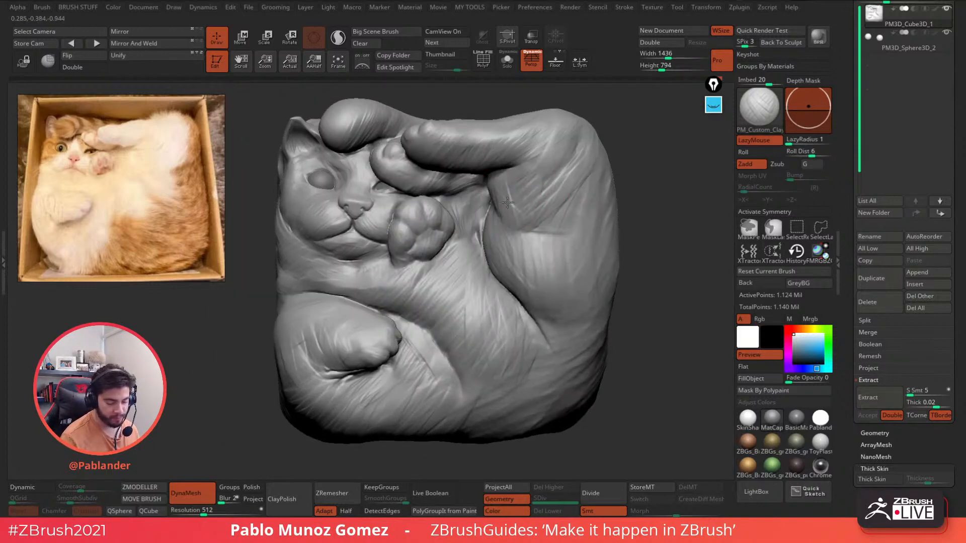
right_click_drag(521, 195, 512, 200)
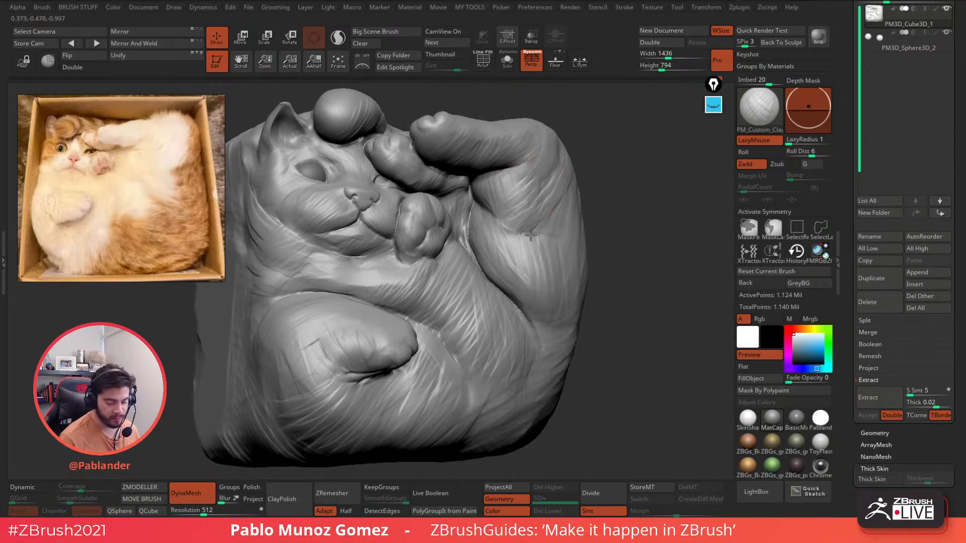
right_click_drag(533, 231, 525, 230)
key("shift")
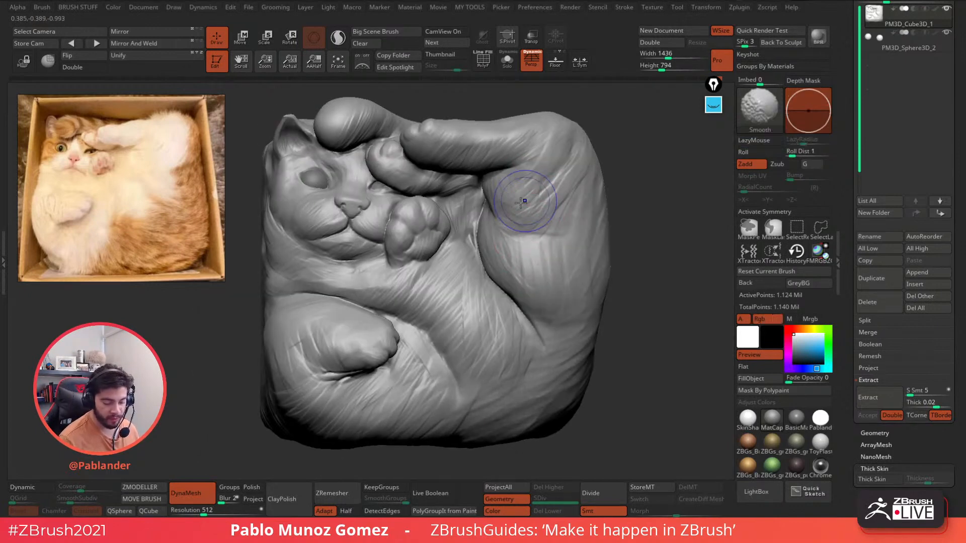
mouse_move(560, 179)
right_mouse_down("ctrl")
mouse_move(519, 229)
mouse_move(539, 243)
mouse_move(518, 263)
right_mouse_up("ctrl")
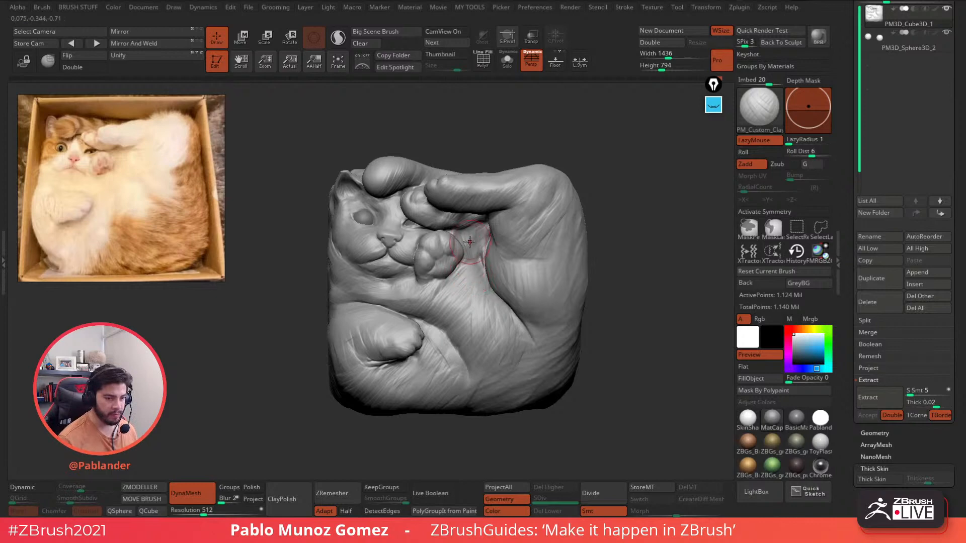
- Orbit over the top of the sculpt and smooth the tip of the ear
mouse_move(468, 242)
right_mouse_down("alt")
mouse_move(454, 249)
mouse_move(458, 283)
right_mouse_up("alt")
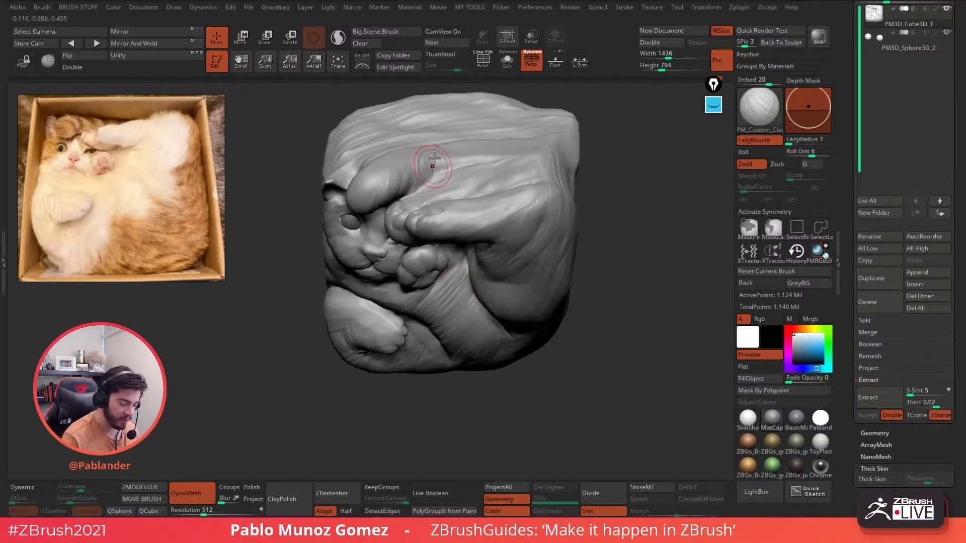
right_click_drag(432, 168, 430, 172)
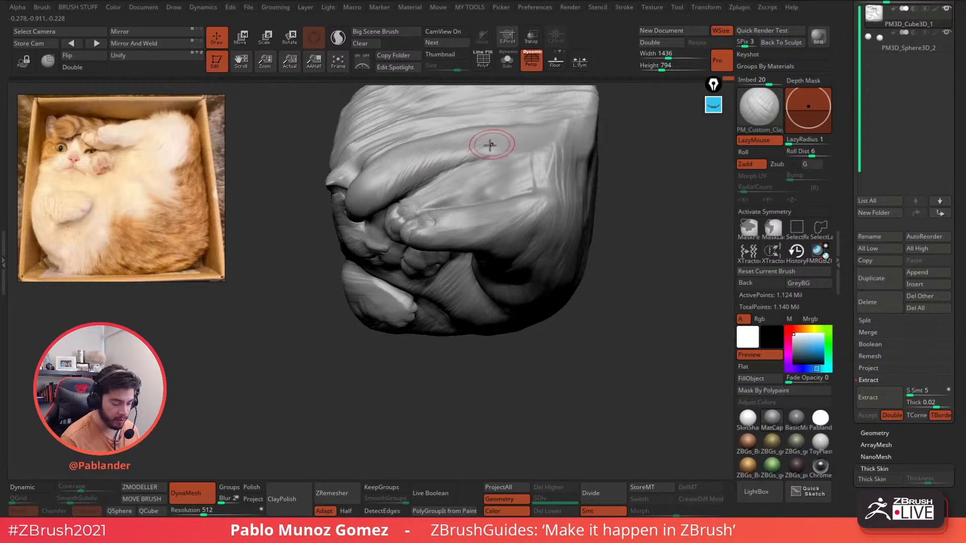
right_click_drag(484, 154, 497, 155)
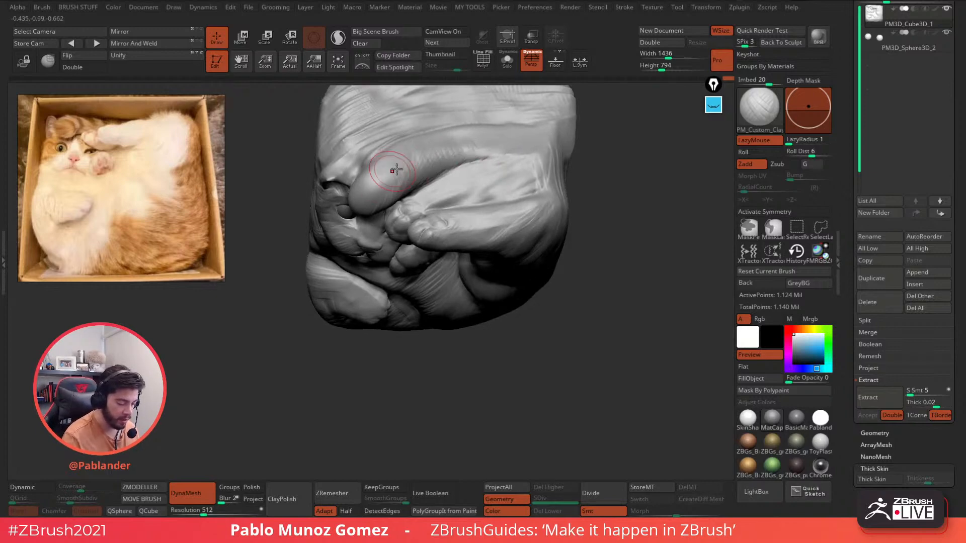
mouse_move(413, 194)
right_mouse_down("alt")
mouse_move(457, 208)
mouse_move(428, 256)
mouse_move(409, 161)
mouse_move(448, 168)
mouse_move(437, 168)
right_mouse_up("alt")
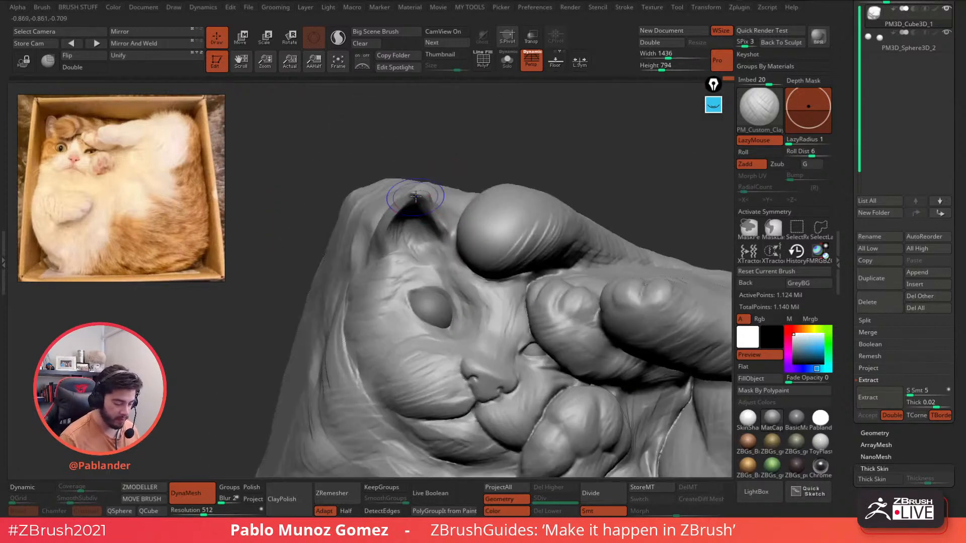
left_click_drag(413, 193, 424, 191, "shift")
mouse_move(439, 168)
right_mouse_down()
mouse_move(437, 146)
mouse_move(440, 195)
mouse_move(460, 179)
right_mouse_up()
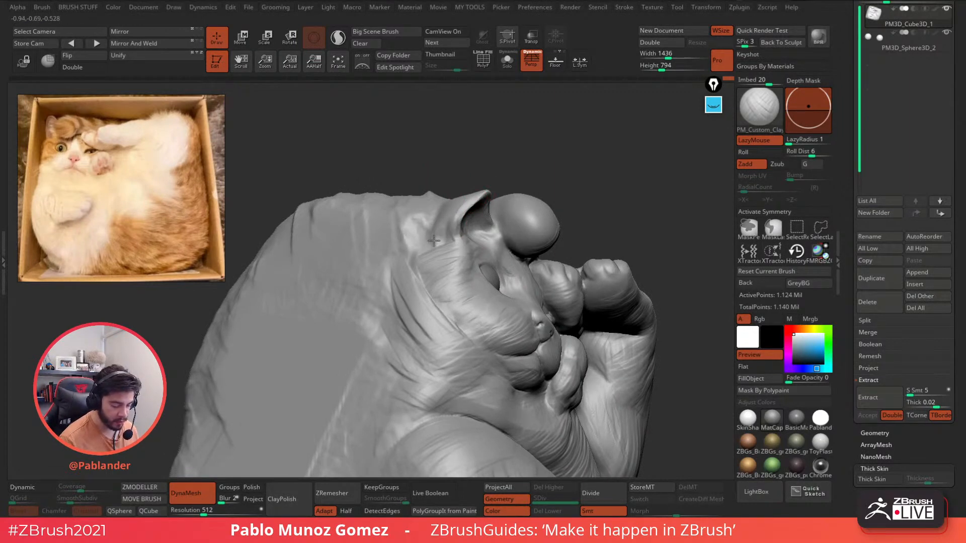
- Build up clay behind the ear and on the forehead beside the raised paw
left_click_drag(433, 240, 441, 251)
right_click_drag(458, 249, 459, 242)
mouse_move(447, 247)
left_mouse_down()
mouse_move(428, 249)
mouse_move(420, 278)
mouse_move(442, 263)
mouse_move(446, 299)
mouse_move(421, 275)
left_mouse_up()
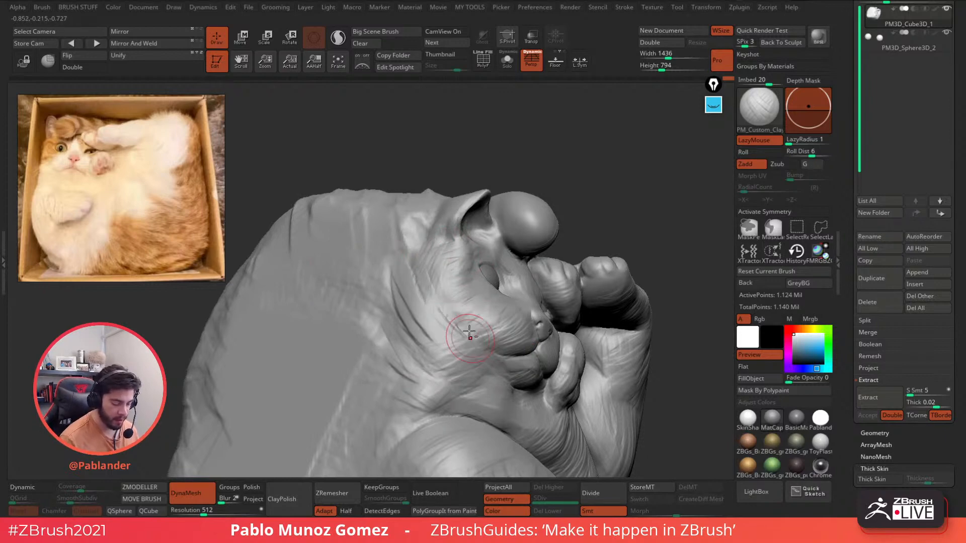
mouse_move(470, 331)
right_mouse_down()
mouse_move(435, 249)
mouse_move(447, 213)
right_mouse_up()
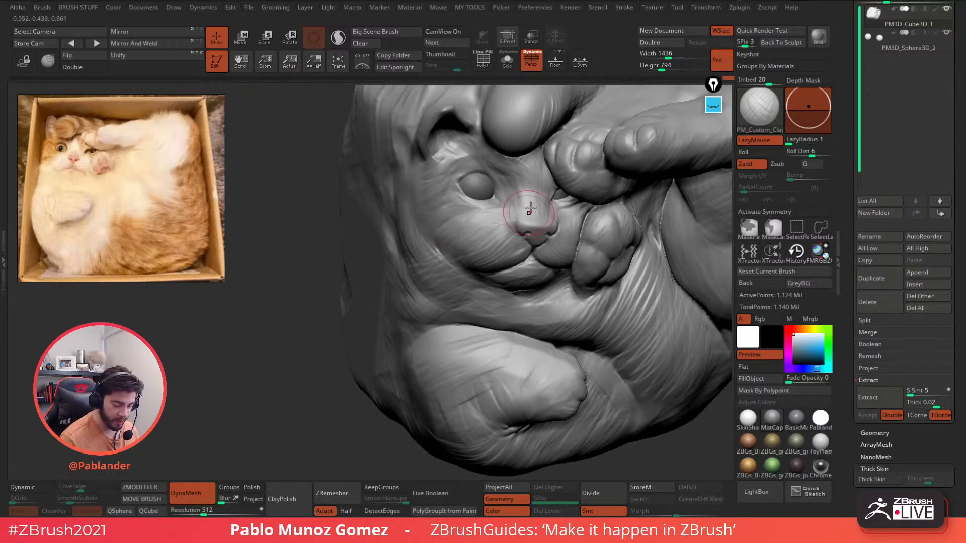
right_click_drag(530, 211, 503, 204)
mouse_move(534, 171)
left_mouse_down()
mouse_move(536, 147)
mouse_move(535, 164)
left_mouse_up()
- Add short fur strokes on the neck and cheek, then turn the view toward the lower paw
right_click_drag(546, 163, 493, 153)
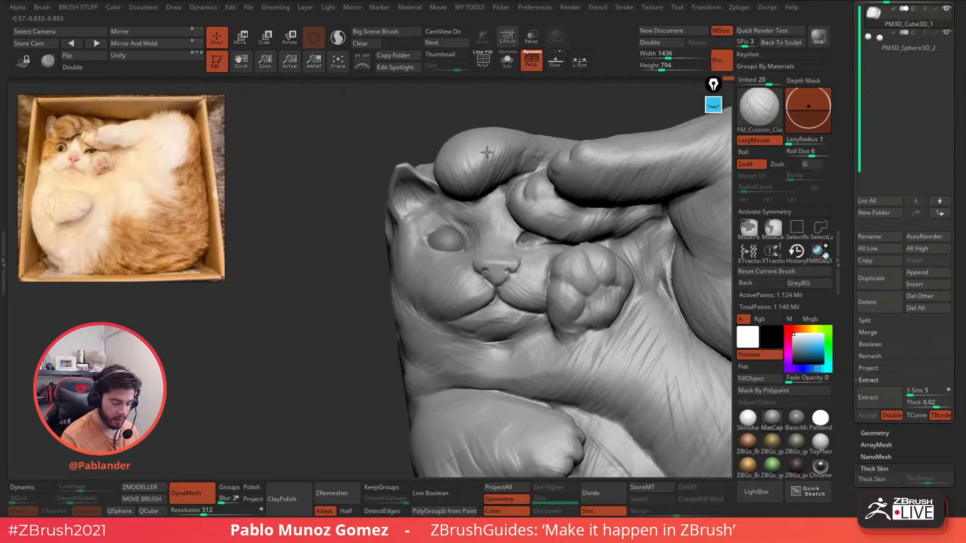
mouse_move(563, 202)
right_mouse_down("alt")
mouse_move(535, 182)
mouse_move(508, 136)
right_mouse_up("alt")
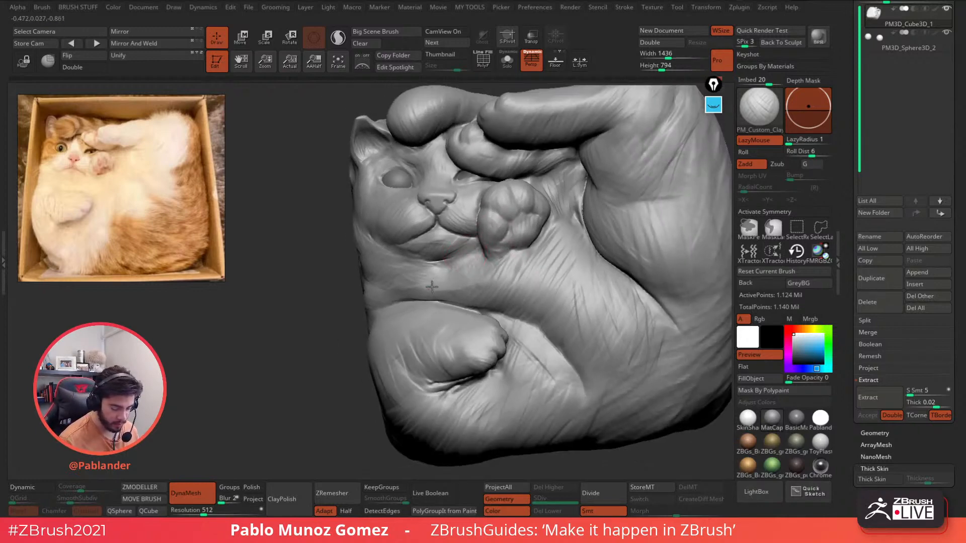
left_click_drag(454, 270, 449, 287)
right_click_drag(499, 278, 518, 253)
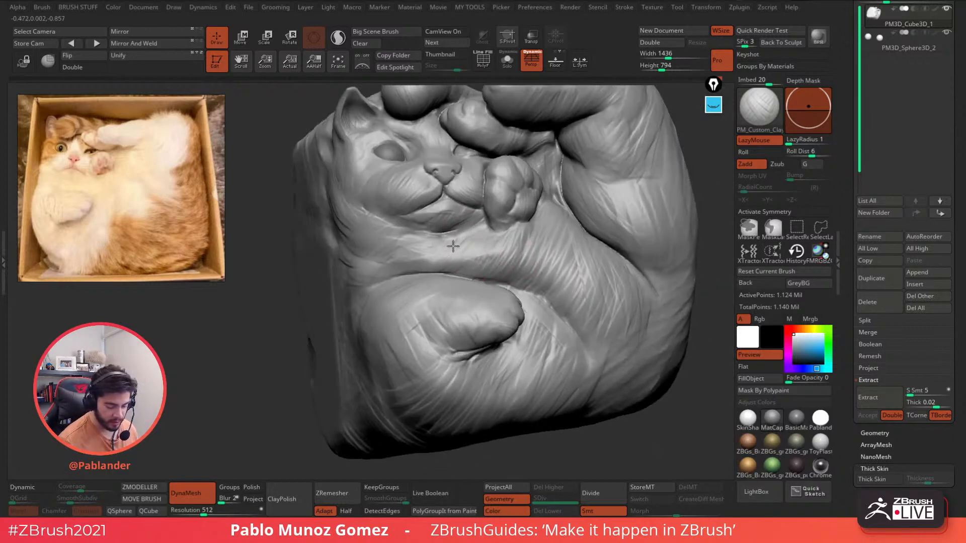
mouse_move(427, 239)
left_mouse_down()
mouse_move(398, 254)
mouse_move(385, 237)
left_mouse_up()
mouse_move(524, 217)
right_mouse_down("ctrl")
mouse_move(514, 250)
mouse_move(481, 257)
right_mouse_up("ctrl")
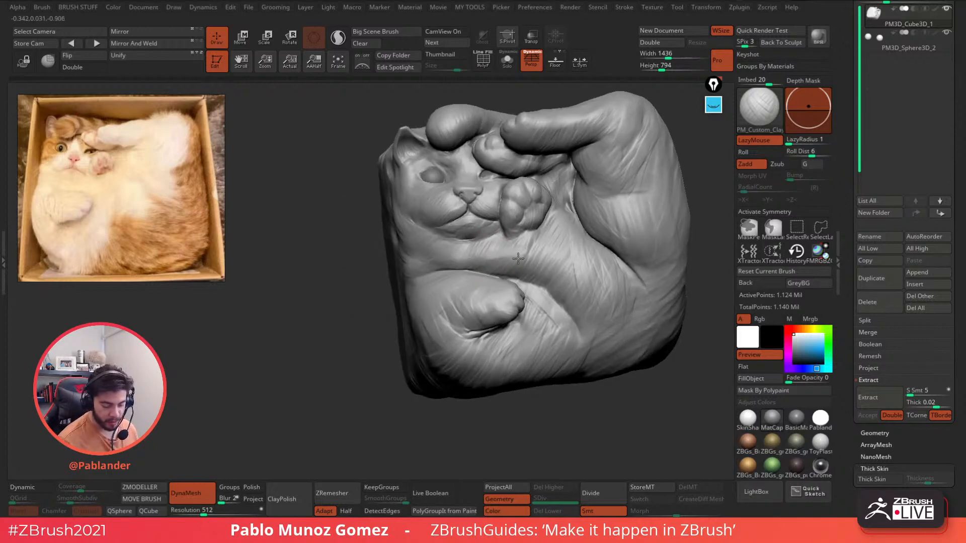
right_click_drag(521, 244, 556, 229)
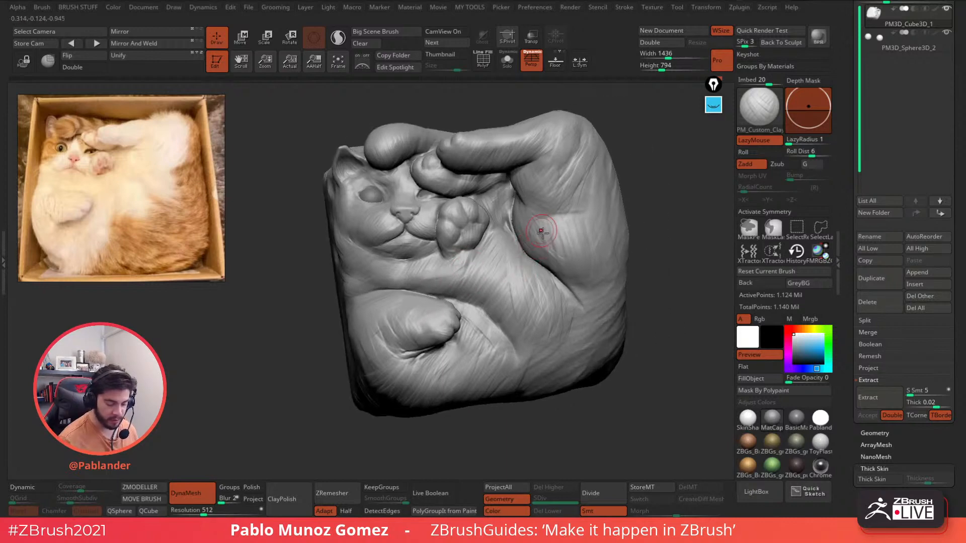
mouse_move(513, 327)
right_mouse_down()
mouse_move(465, 313)
mouse_move(502, 276)
right_mouse_up()
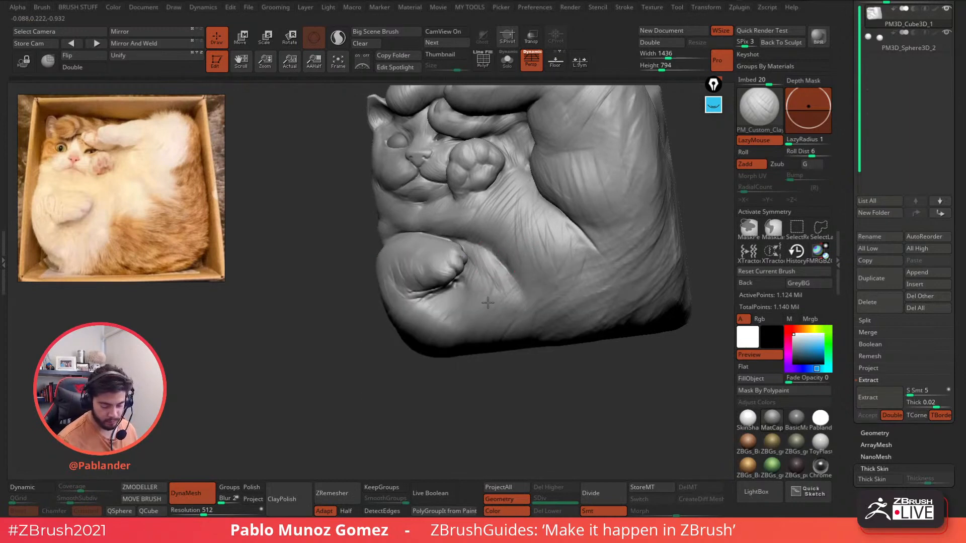
- Add fine fur strokes beneath and to the right of the tucked back paw
mouse_move(485, 298)
right_mouse_down("alt")
mouse_move(516, 254)
mouse_move(489, 260)
right_mouse_up("alt")
mouse_move(489, 260)
right_mouse_down("alt")
mouse_move(523, 230)
mouse_move(513, 216)
mouse_move(506, 237)
mouse_move(478, 229)
right_mouse_up("alt")
right_click(520, 228)
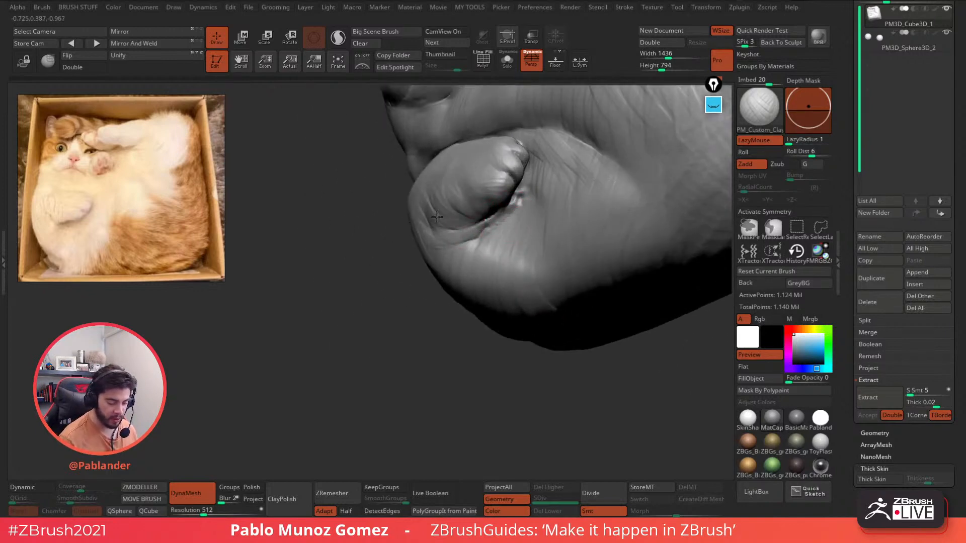
mouse_move(518, 252)
right_mouse_down()
mouse_move(539, 200)
mouse_move(452, 227)
mouse_move(462, 232)
mouse_move(468, 218)
mouse_move(465, 231)
right_mouse_up()
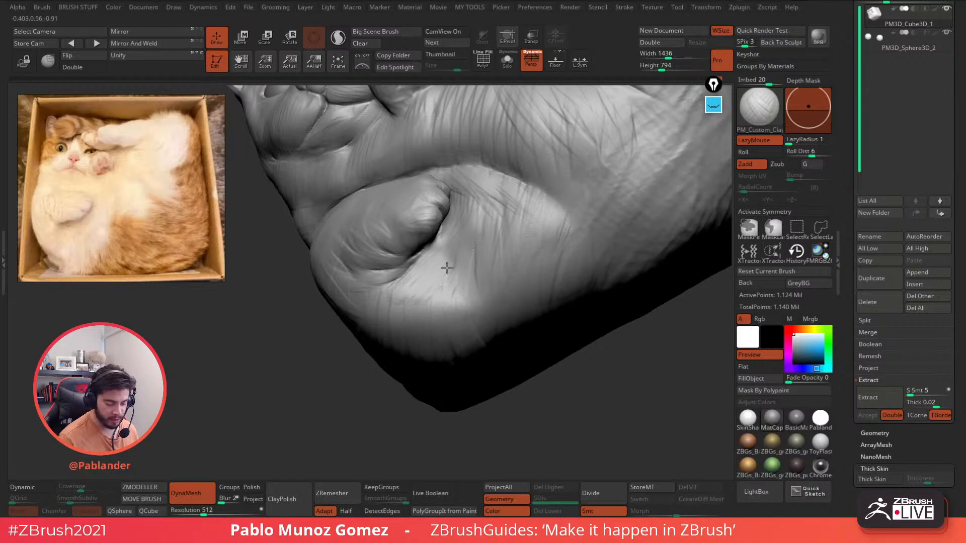
mouse_move(446, 267)
right_mouse_down()
mouse_move(456, 292)
mouse_move(442, 265)
right_mouse_up()
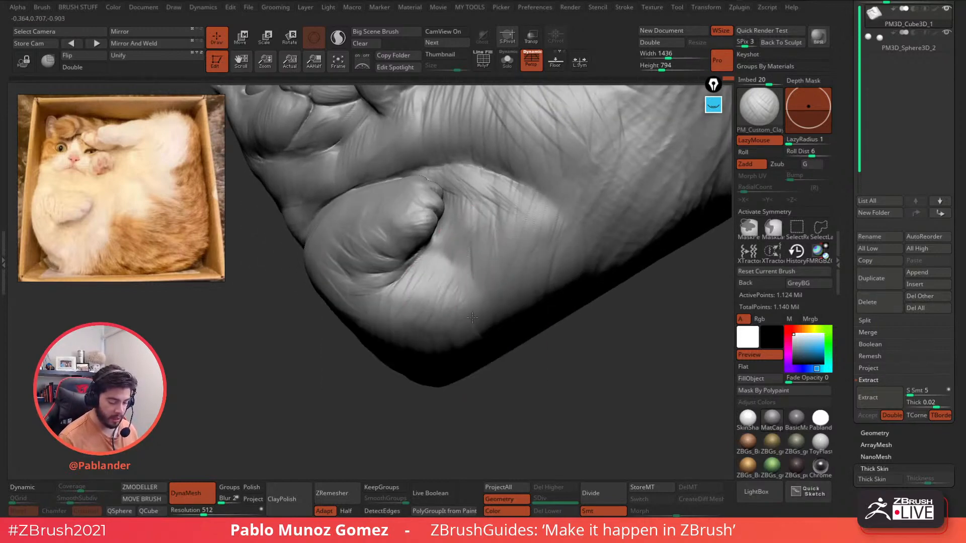
right_click_drag(475, 222, 492, 222)
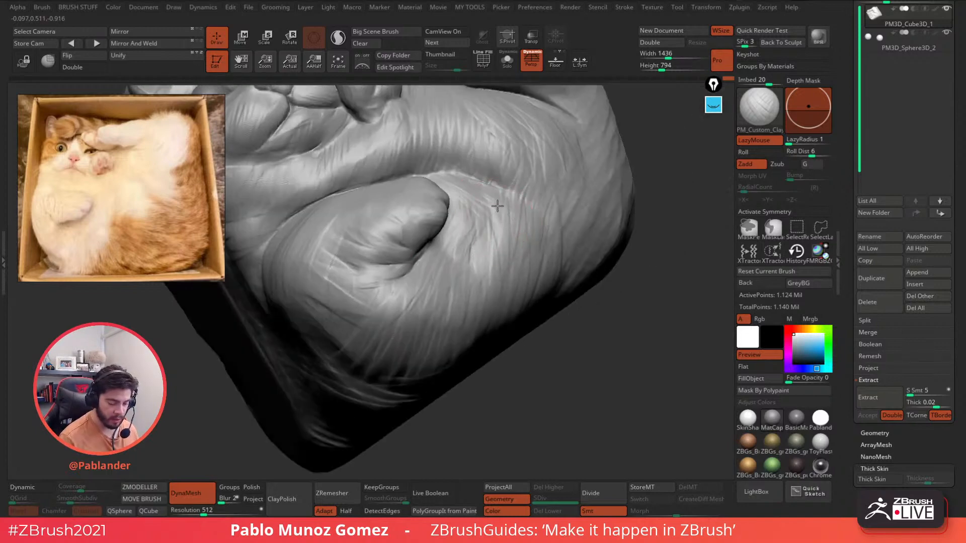
left_click_drag(498, 206, 472, 265)
mouse_move(511, 242)
right_mouse_down("shift")
mouse_move(534, 237)
mouse_move(475, 269)
right_mouse_up("shift")
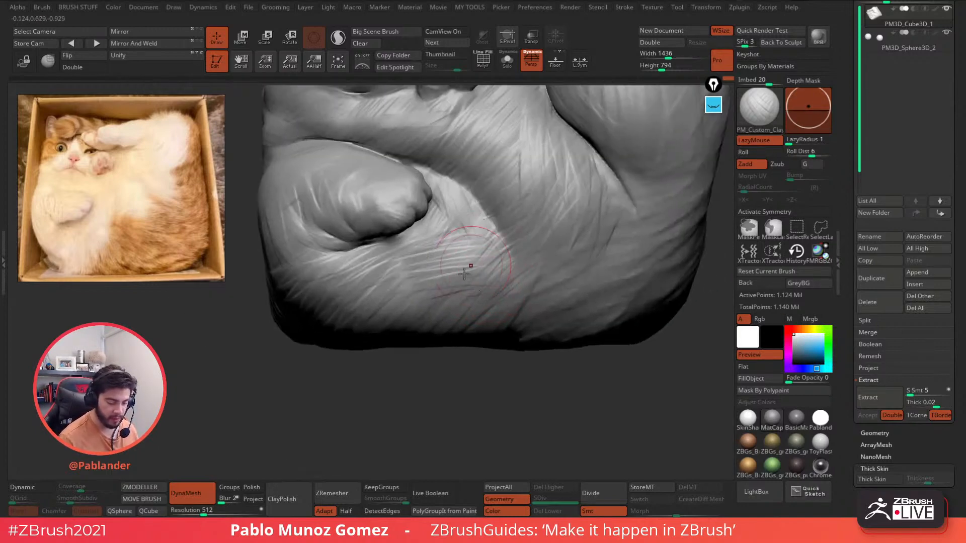
mouse_move(425, 266)
left_mouse_down()
mouse_move(454, 239)
mouse_move(466, 252)
left_mouse_up()
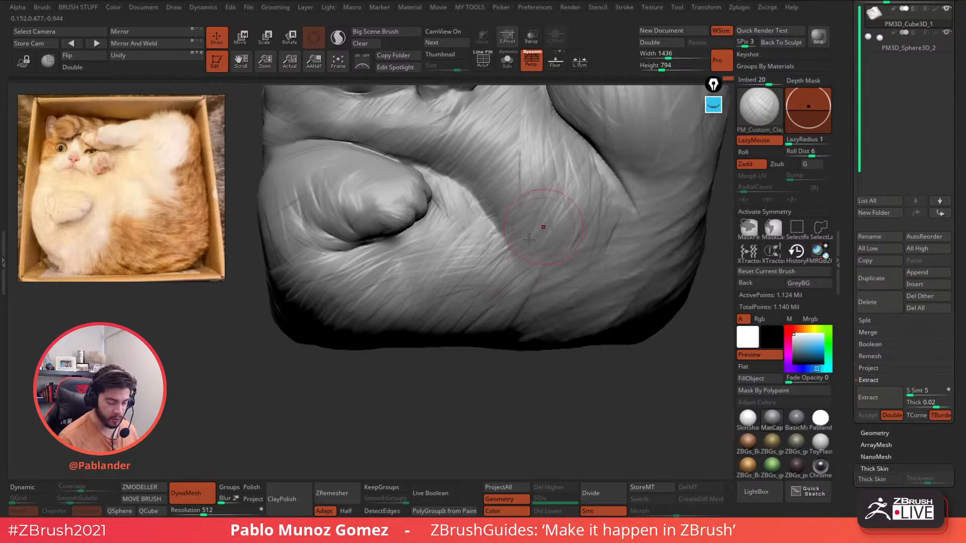
- Sharpen the fold edge beside the paw and add diagonal fur strokes up the thigh
mouse_move(480, 195)
left_mouse_down()
mouse_move(516, 251)
mouse_move(501, 240)
mouse_move(506, 303)
left_mouse_up()
mouse_move(561, 263)
left_mouse_down()
mouse_move(516, 322)
mouse_move(546, 295)
left_mouse_up()
mouse_move(589, 271)
right_mouse_down("ctrl")
mouse_move(589, 247)
mouse_move(507, 263)
right_mouse_up("ctrl")
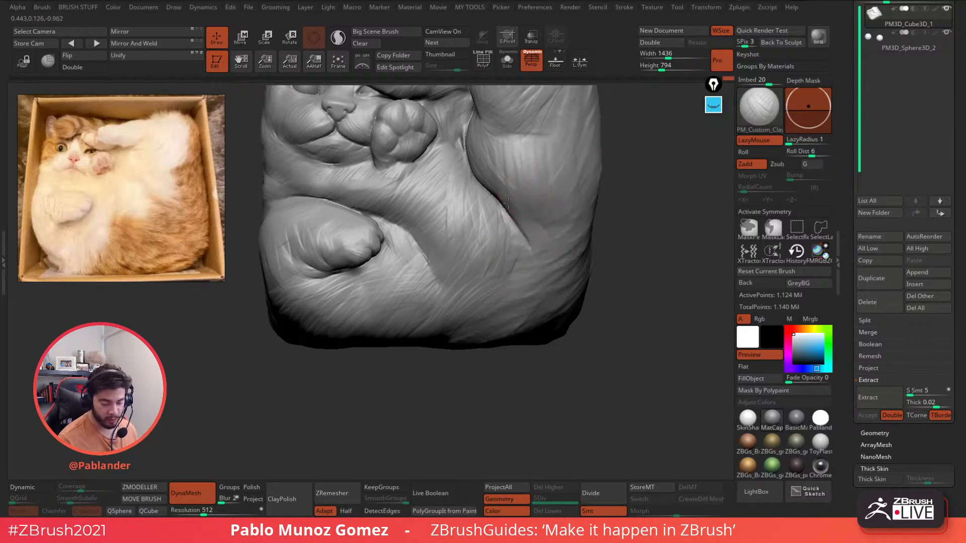
mouse_move(516, 216)
left_mouse_down()
mouse_move(539, 190)
mouse_move(557, 203)
left_mouse_up()
left_click_drag(537, 235, 564, 224)
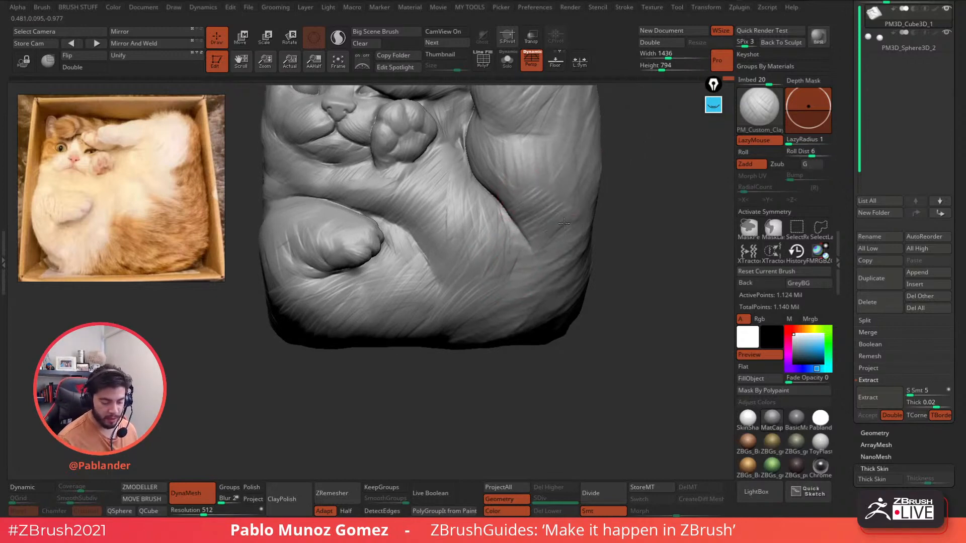
left_click_drag(523, 199, 544, 180)
left_click_drag(535, 272, 564, 246)
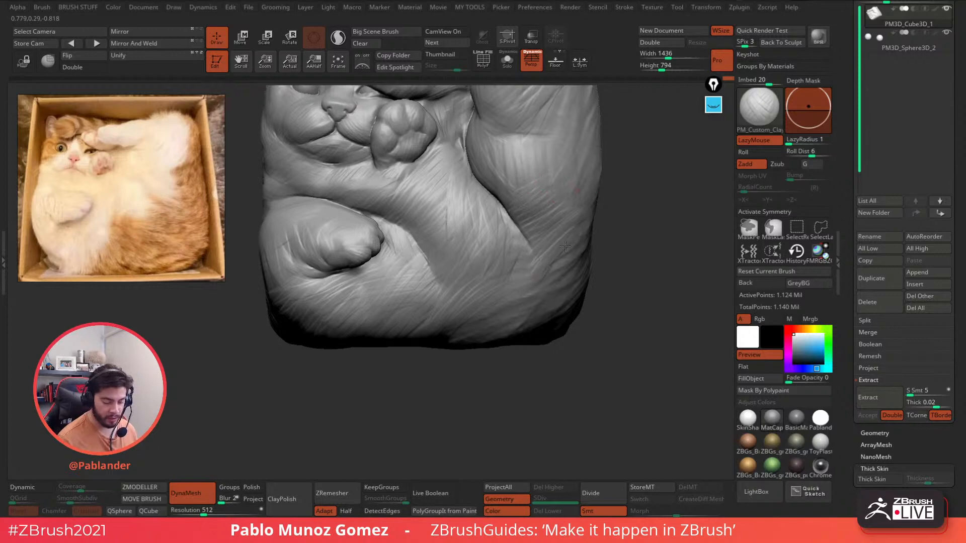
- Zoom out and orbit to review the whole cat from several angles
right_click_drag(525, 265, 510, 310, "alt")
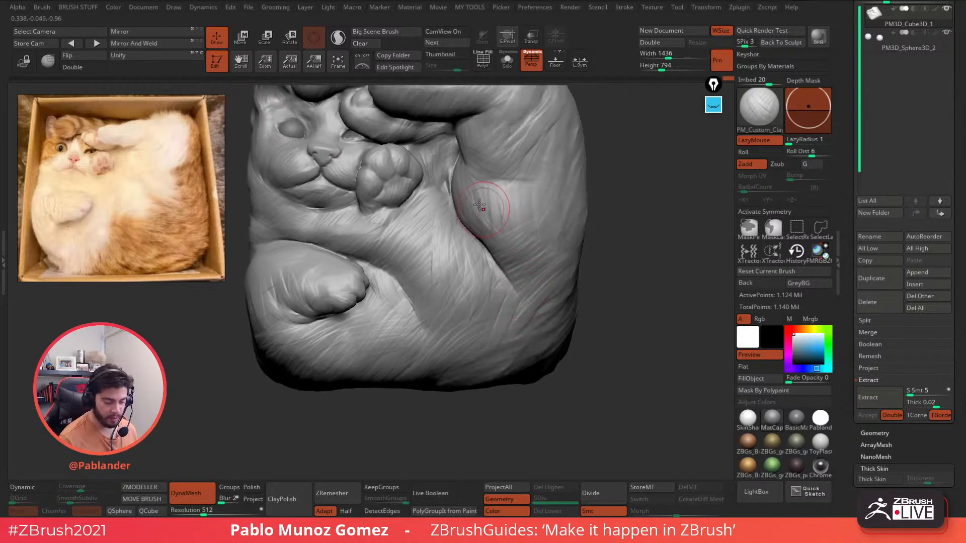
mouse_move(482, 247)
right_mouse_down("ctrl")
mouse_move(447, 216)
mouse_move(492, 252)
mouse_move(498, 225)
right_mouse_up("ctrl")
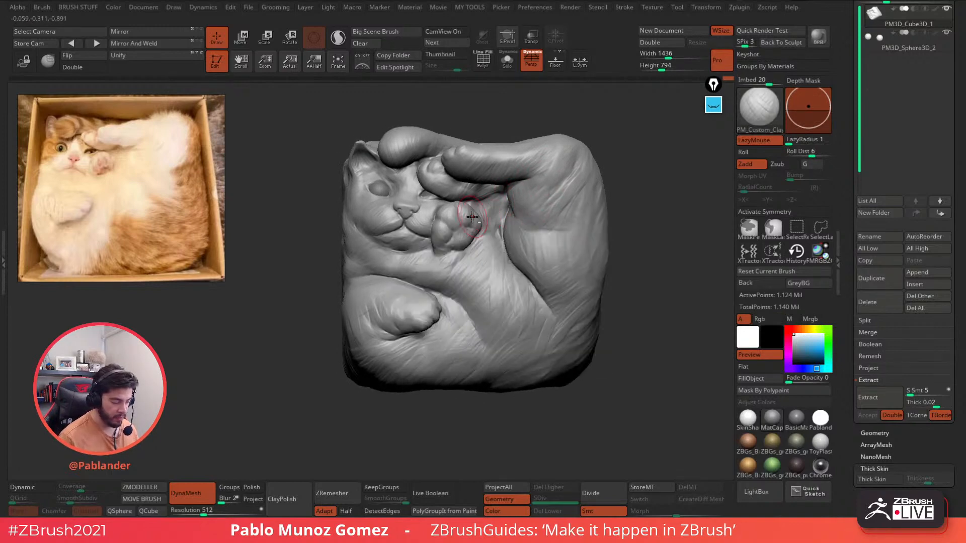
right_click_drag(437, 220, 451, 246, "ctrl")
right_click(447, 213)
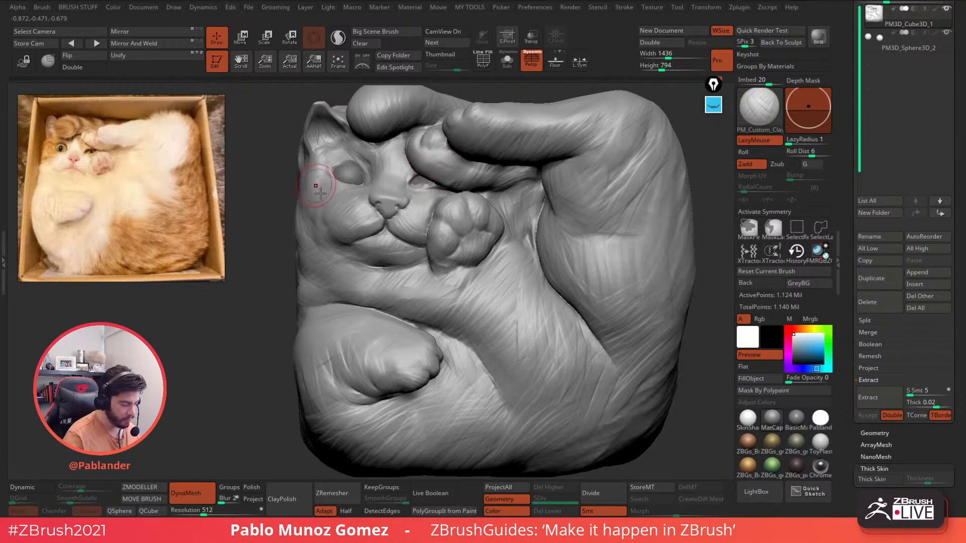
right_click_drag(316, 215, 292, 153)
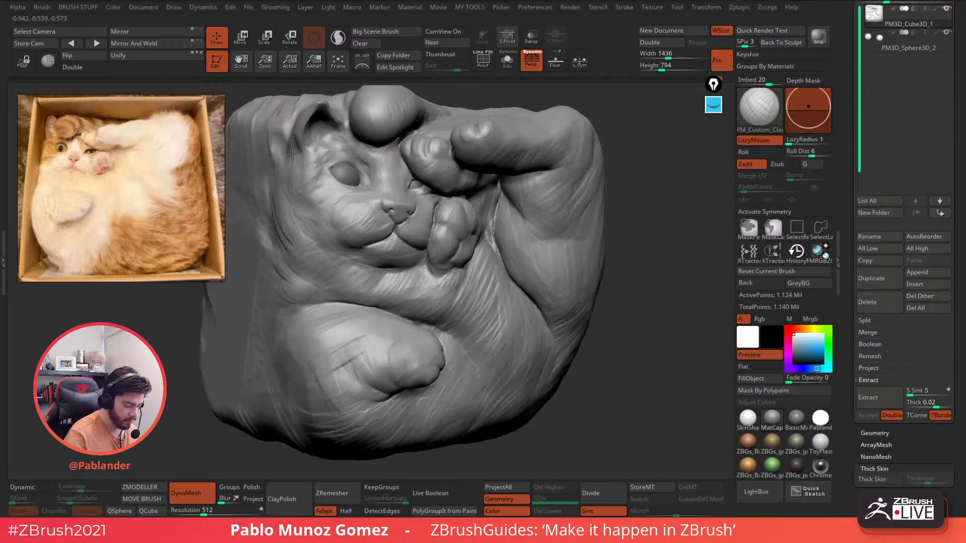
right_click_drag(509, 173, 495, 177)
right_click_drag(496, 177, 511, 201, "ctrl")
right_click_drag(573, 256, 532, 250, "alt")
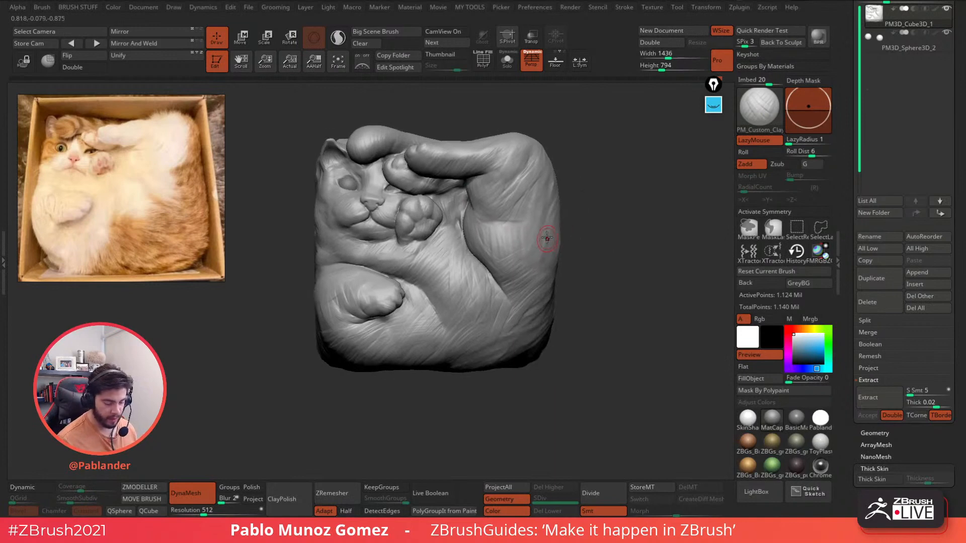
- Load the Move brush and raise its Draw Size
key("b")
left_click(536, 281)
key("space")
left_click_drag(603, 187, 602, 177)
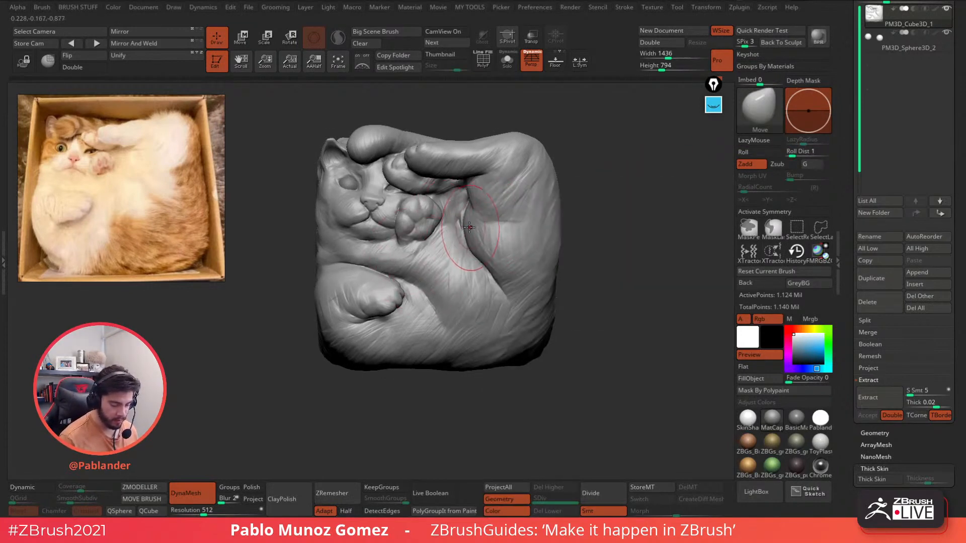
key("space")
right_click_drag(597, 200, 598, 196, "ctrl")
key("space")
left_click_drag(598, 196, 611, 192)
- Pull the cat's ear tip upward and push the box's top-right corner inward
mouse_move(544, 195)
right_mouse_down("alt")
mouse_move(537, 209)
mouse_move(572, 188)
mouse_move(528, 129)
right_mouse_up("alt")
key("space")
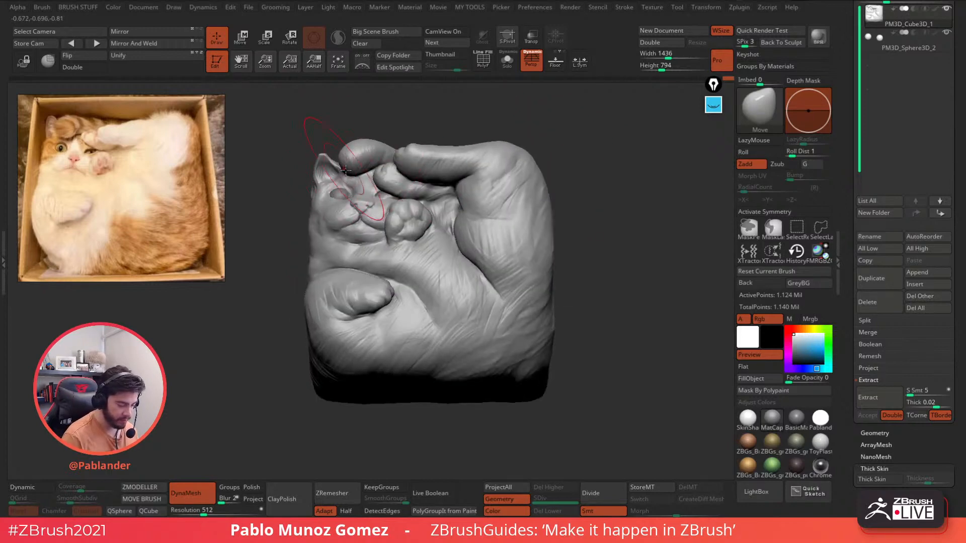
key("space")
left_click_drag(324, 153, 322, 146)
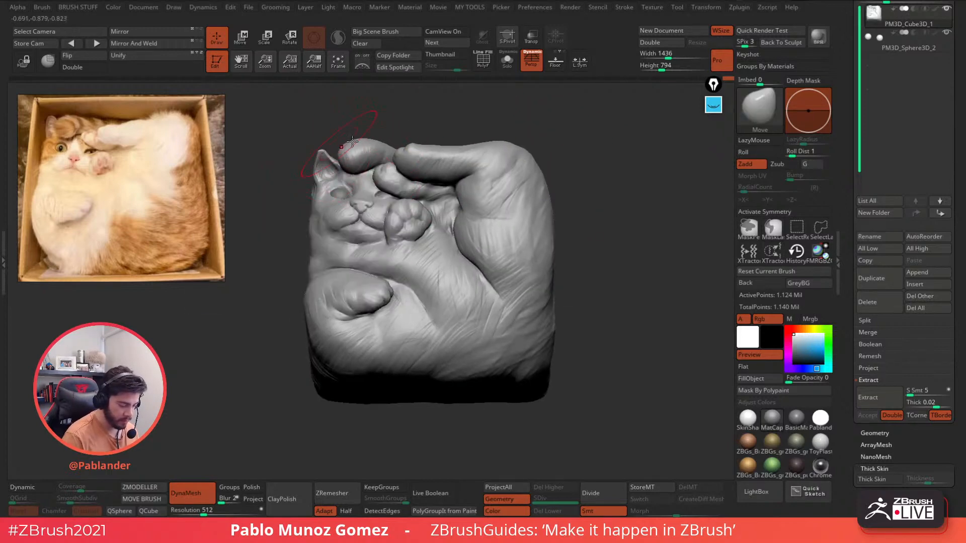
right_click_drag(525, 126, 537, 141, "shift")
left_click_drag(550, 169, 527, 162)
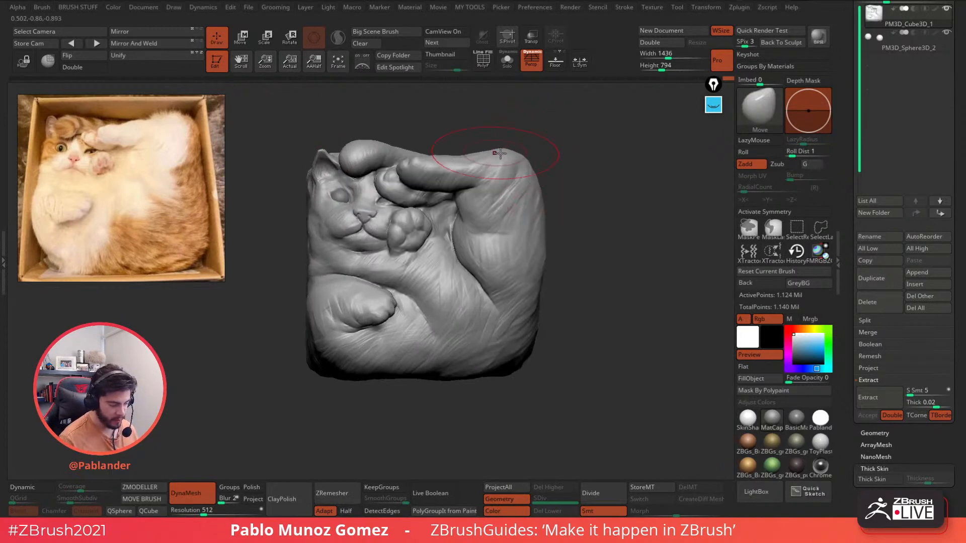
- Orbit the sculpt to check the reshaped silhouette from side, top and front
right_click_drag(541, 170, 549, 179, "shift")
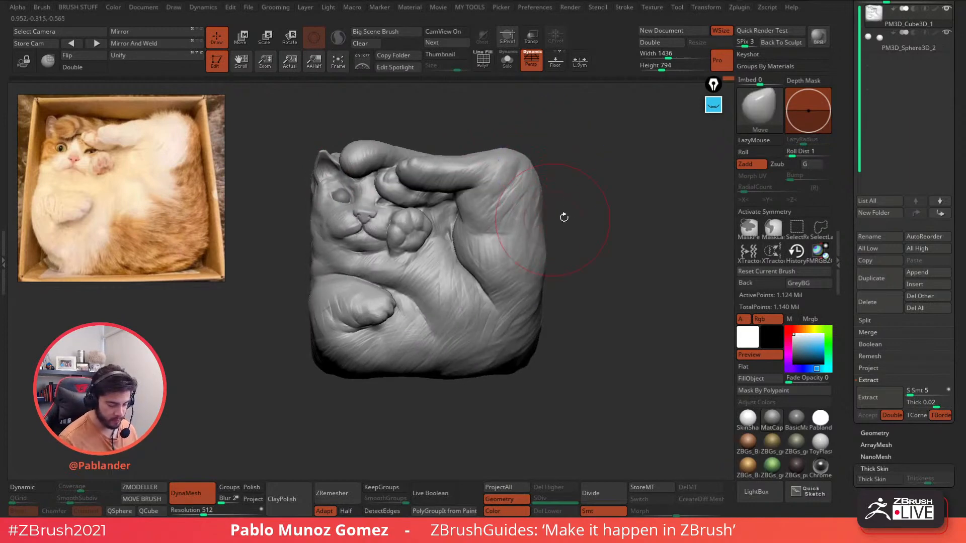
right_click_drag(564, 217, 528, 216)
mouse_move(586, 193)
right_mouse_down()
mouse_move(534, 240)
mouse_move(589, 242)
mouse_move(547, 284)
right_mouse_up()
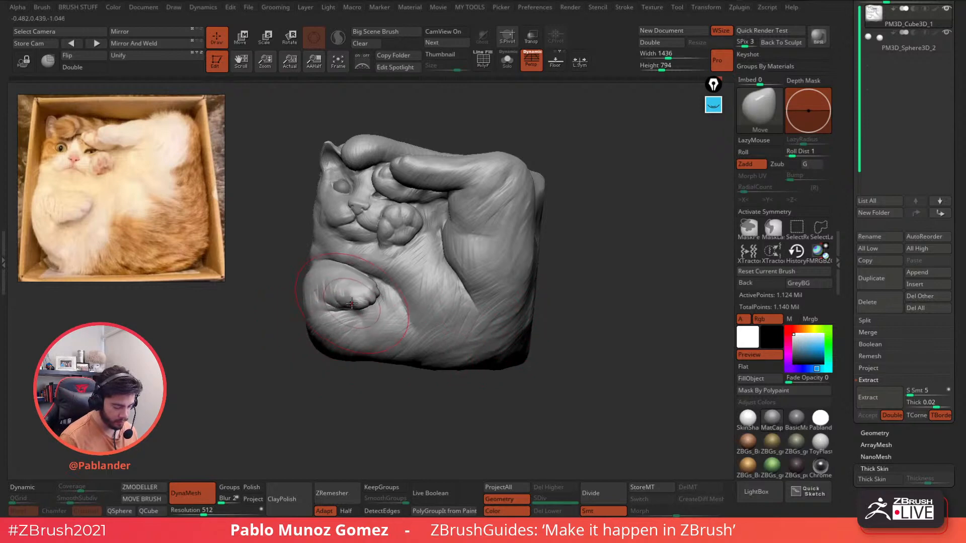
key("space")
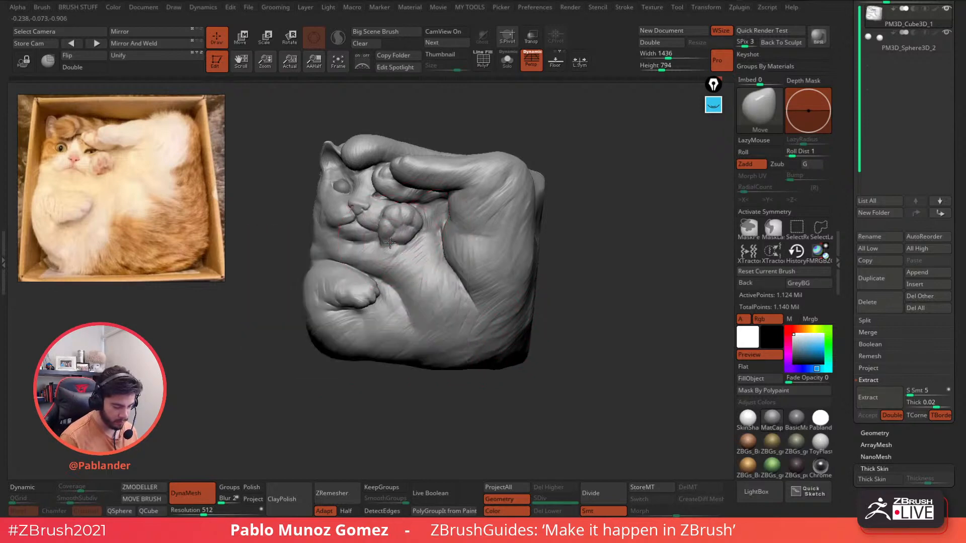
right_click_drag(390, 241, 422, 236)
right_click_drag(370, 174, 386, 196)
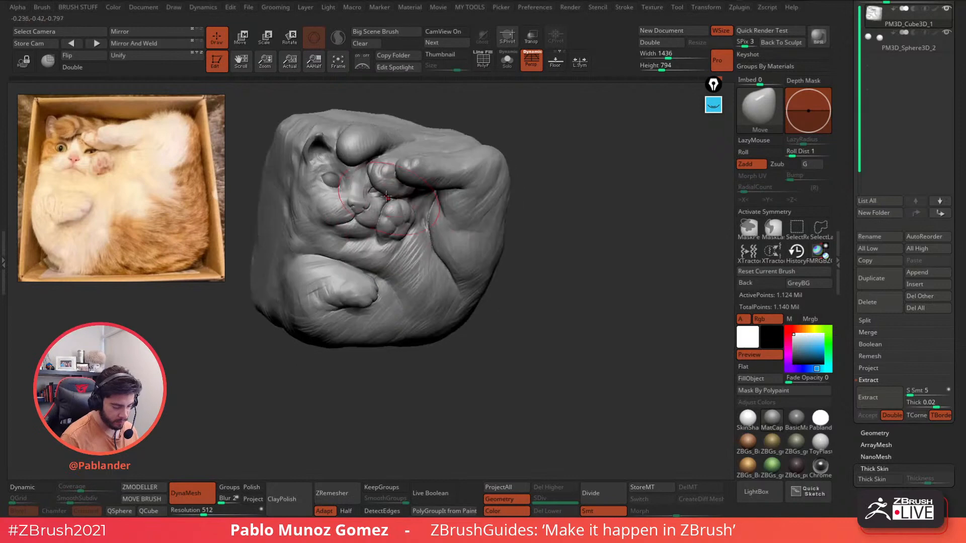
key("space")
mouse_move(325, 254)
right_mouse_down()
mouse_move(352, 227)
mouse_move(437, 246)
mouse_move(442, 222)
right_mouse_up()
key("space")
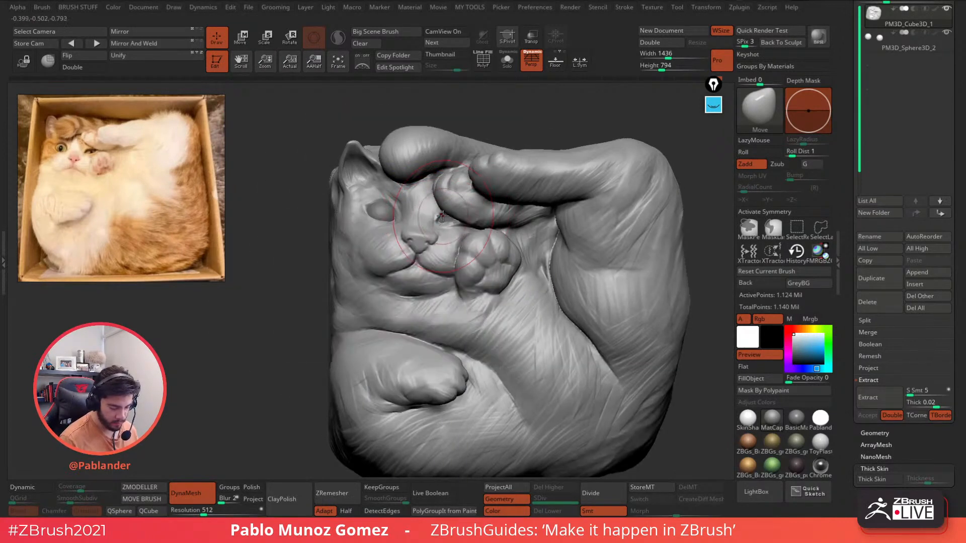
right_click_drag(403, 264, 391, 267)
- Switch back to the PM_Custom_Clay brush
key("b")
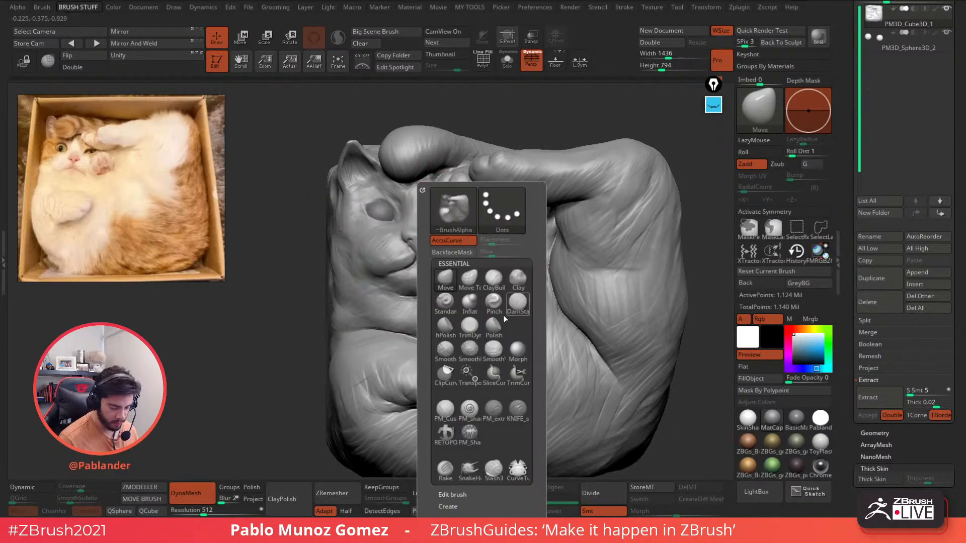
left_click(445, 407)
key("space")
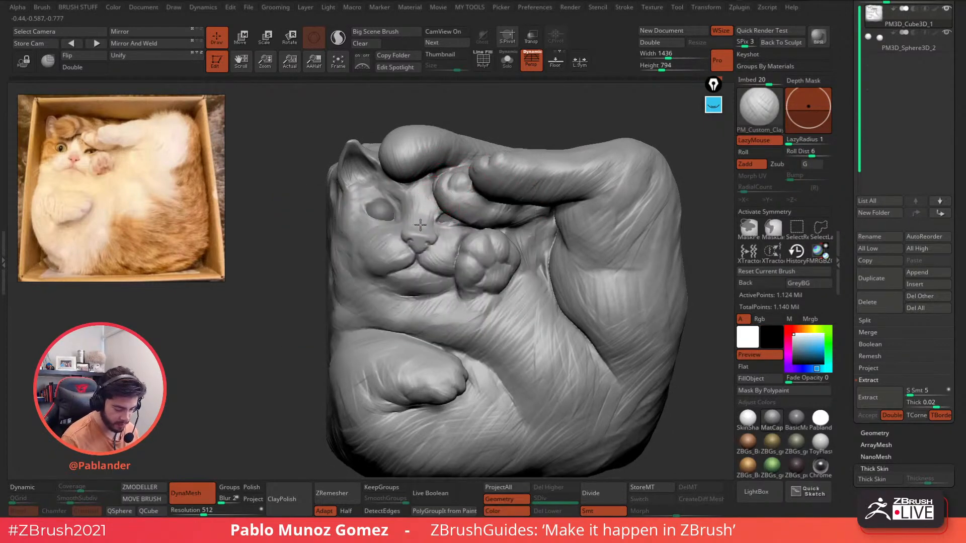
right_click_drag(382, 270, 392, 272)
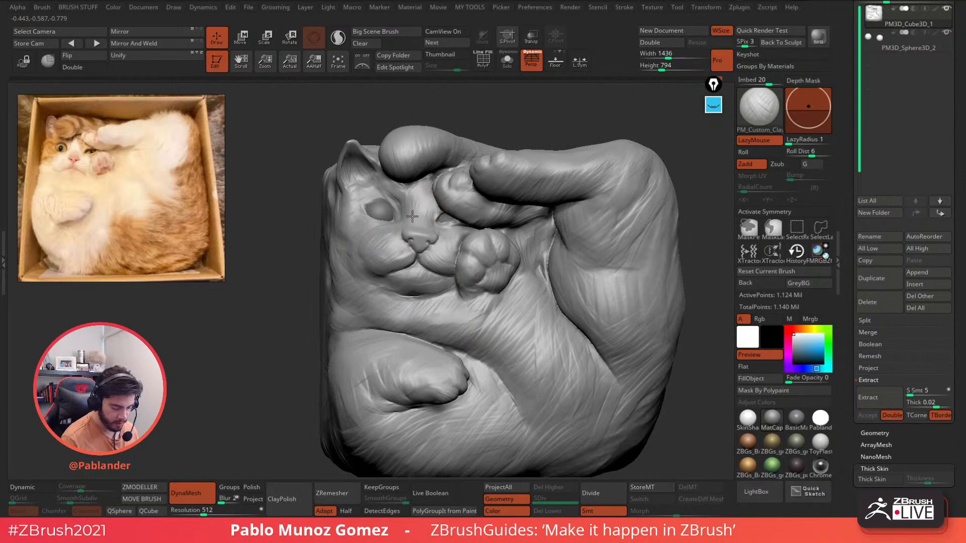
right_click_drag(412, 216, 429, 210)
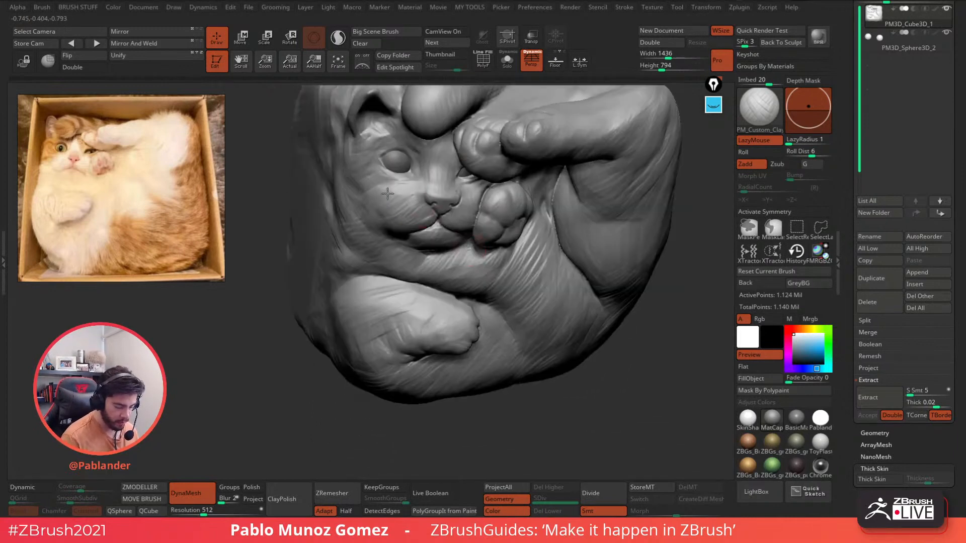
mouse_move(491, 244)
right_mouse_down("ctrl")
mouse_move(498, 222)
mouse_move(518, 241)
right_mouse_up("ctrl")
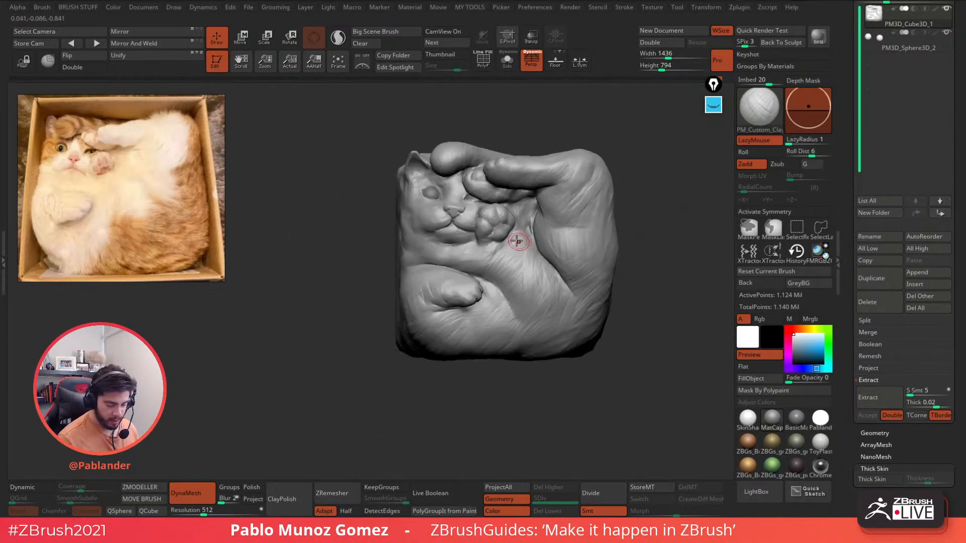
- Load the DamStandard brush and set its draw size near the raised paw
key("b")
left_click(565, 304)
mouse_move(558, 307)
right_mouse_down()
mouse_move(498, 304)
mouse_move(450, 129)
mouse_move(460, 166)
right_mouse_up()
right_click_drag(460, 166, 469, 263, "ctrl")
key("space")
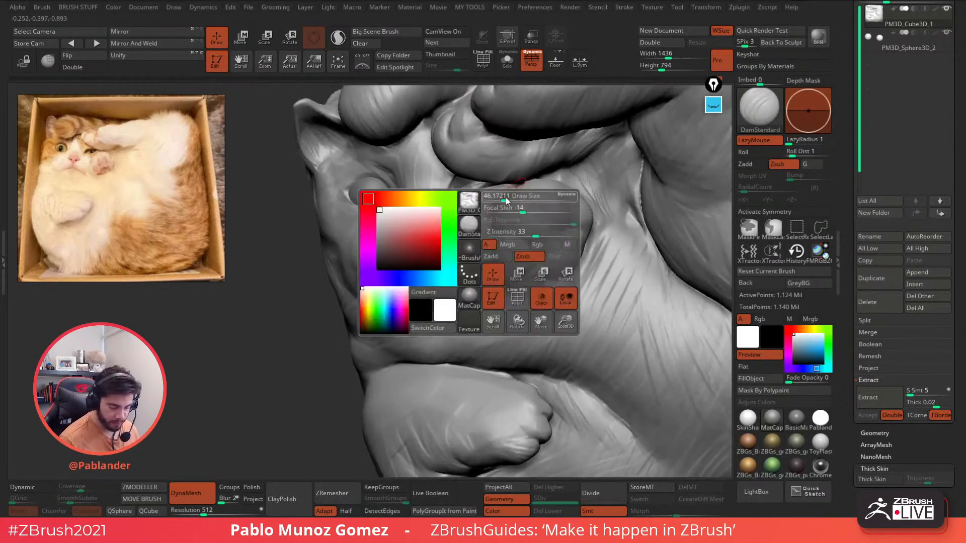
left_click_drag(512, 199, 506, 197)
- Carve a crisp crease around the raised paw's left toe pad
right_click_drag(519, 229, 488, 209, "alt")
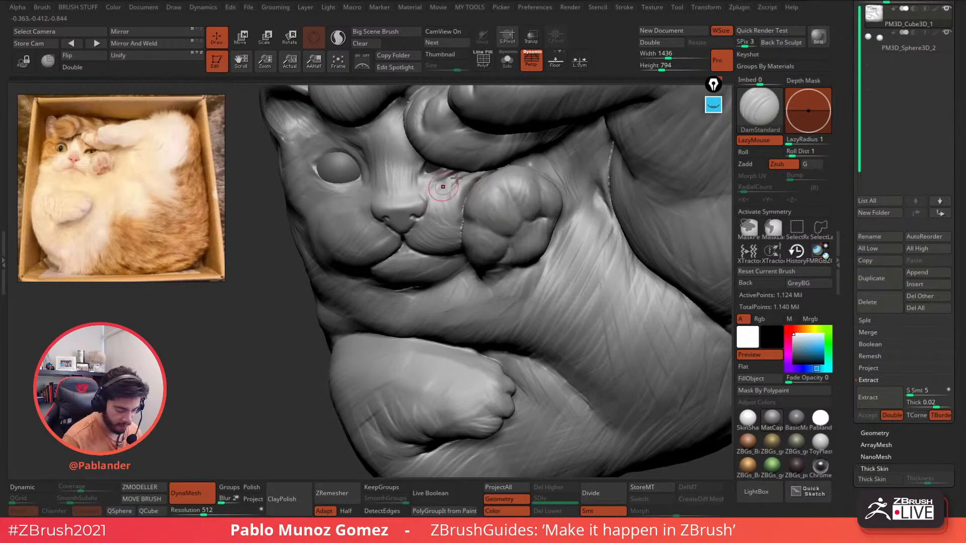
mouse_move(448, 211)
right_mouse_down()
mouse_move(483, 225)
mouse_move(484, 236)
right_mouse_up()
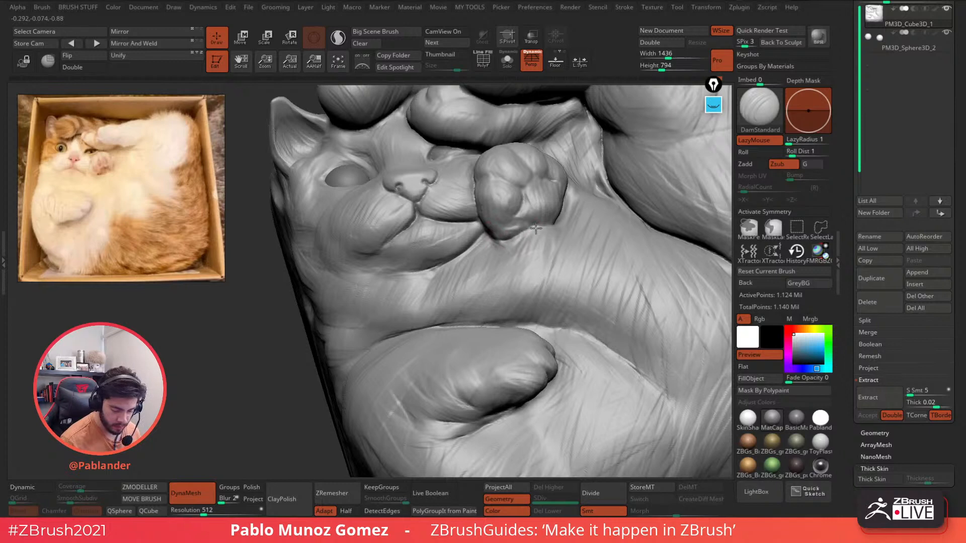
right_click_drag(512, 238, 531, 213)
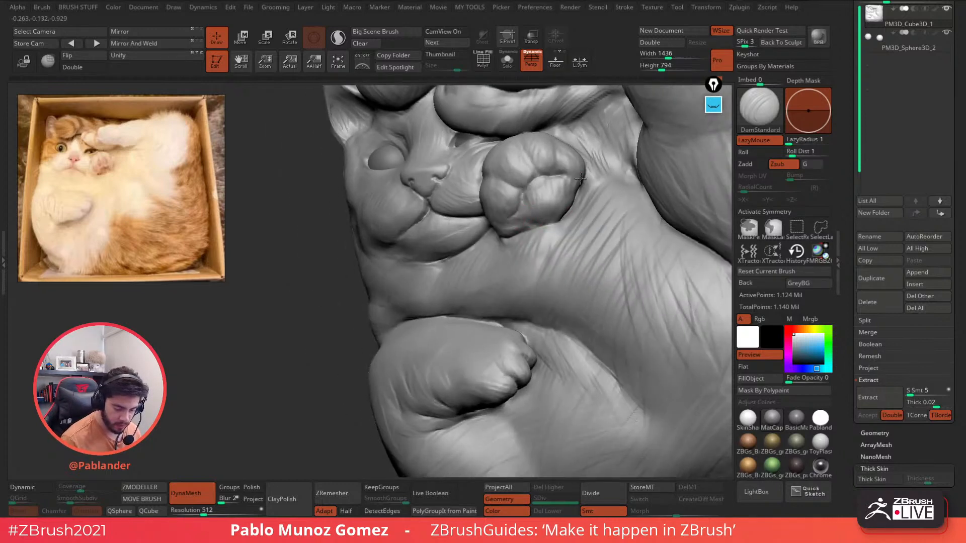
right_click_drag(545, 189, 517, 193)
right_click(509, 186)
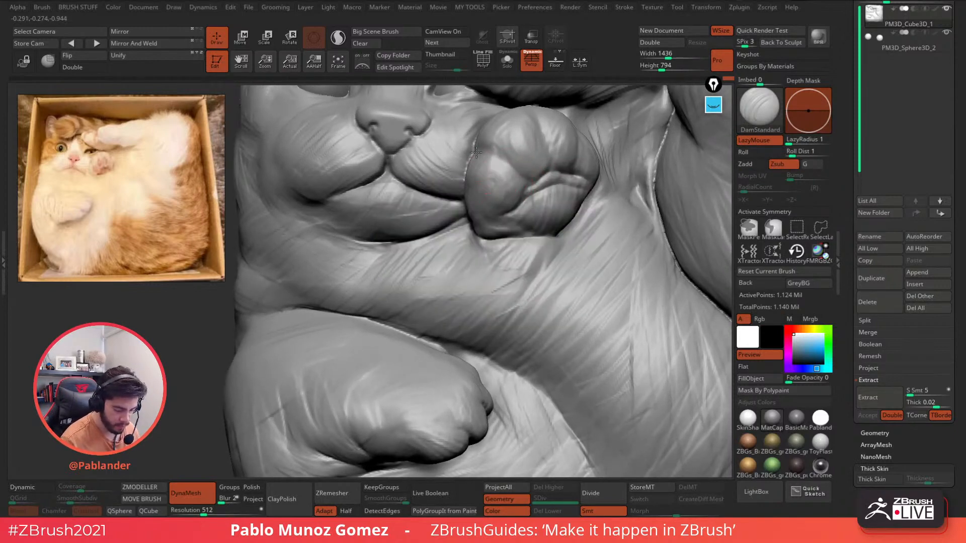
mouse_move(485, 155)
left_mouse_down()
mouse_move(497, 171)
mouse_move(493, 196)
left_mouse_up()
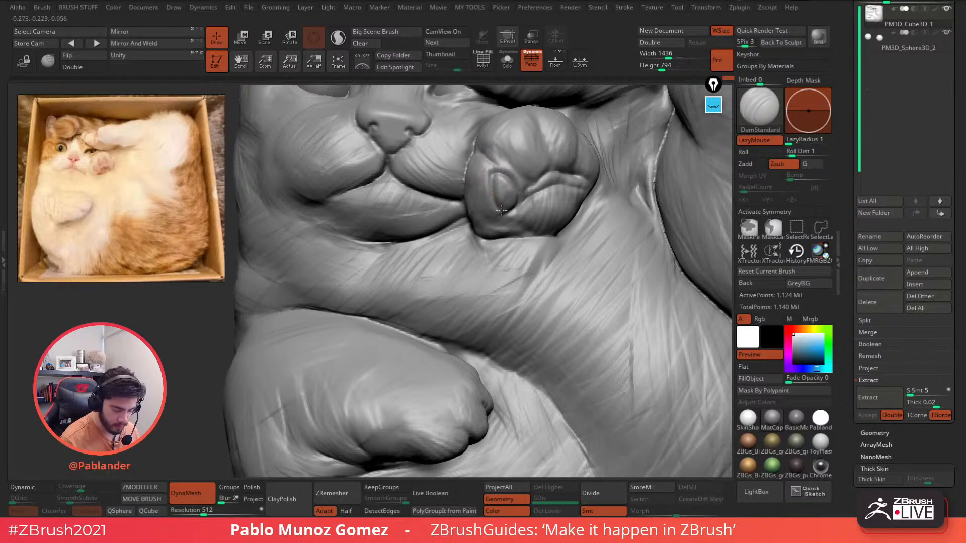
right_click_drag(523, 140, 461, 183)
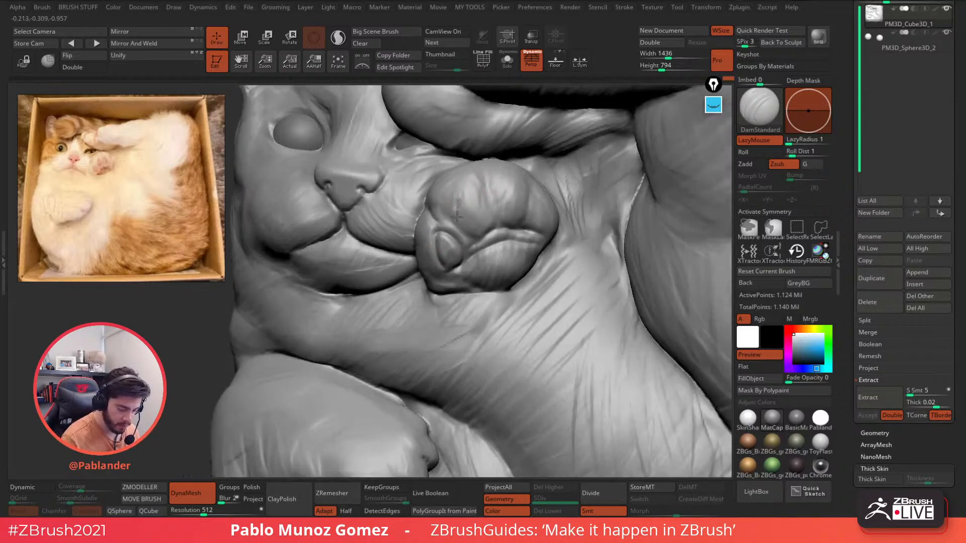
mouse_move(483, 231)
left_mouse_down()
mouse_move(486, 206)
mouse_move(469, 201)
mouse_move(460, 222)
mouse_move(486, 218)
mouse_move(457, 187)
left_mouse_up()
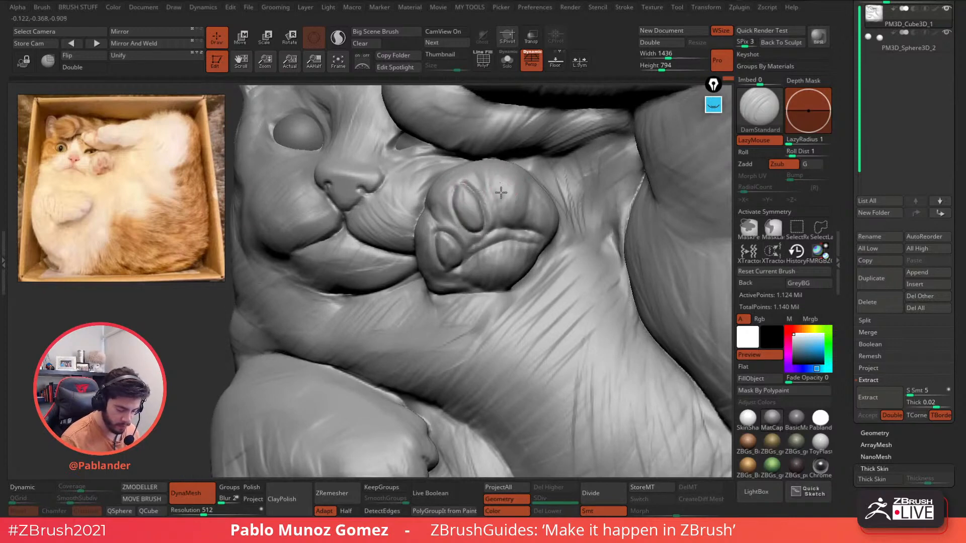
right_click_drag(500, 194, 524, 189)
- Carve creases around the middle, upper and lower toe pads
left_click_drag(496, 185, 498, 193)
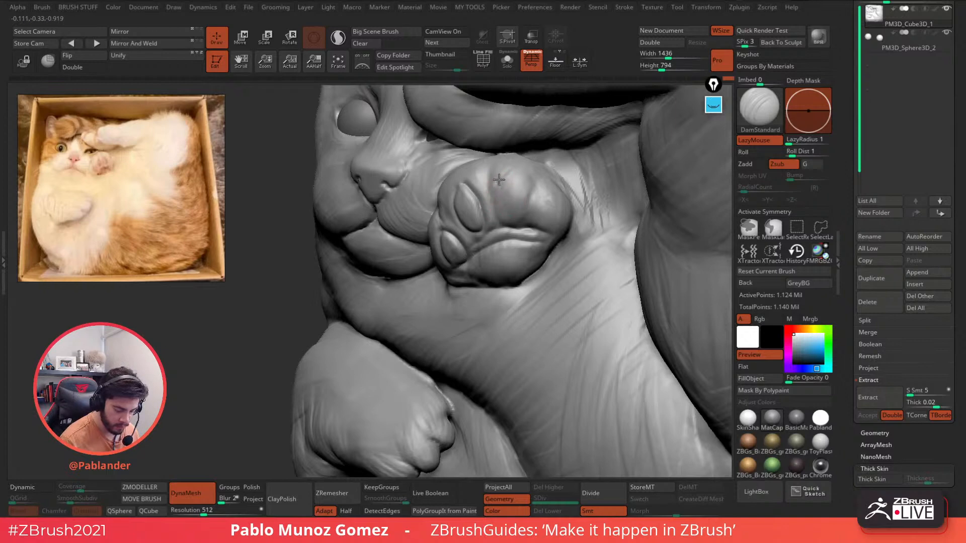
mouse_move(514, 227)
left_mouse_down()
mouse_move(509, 173)
mouse_move(499, 214)
mouse_move(540, 213)
left_mouse_up()
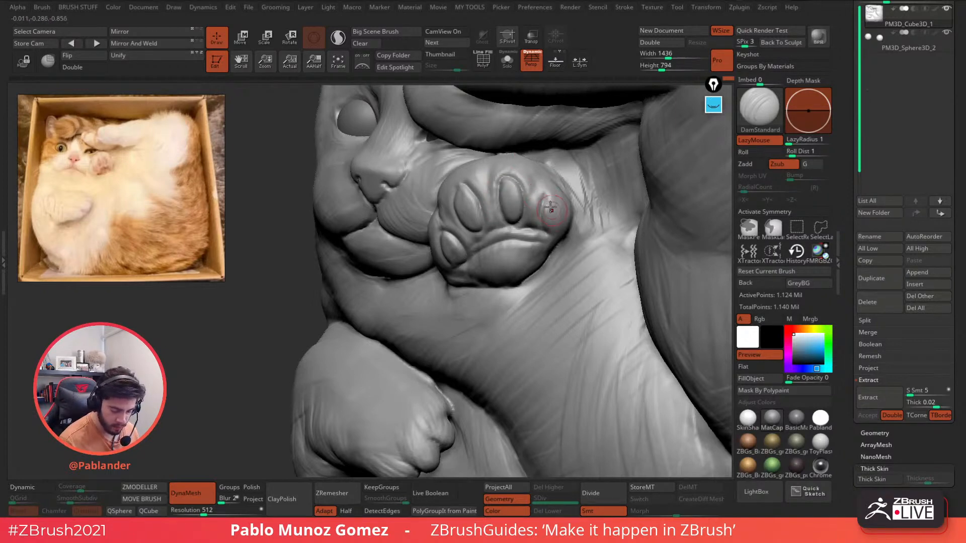
right_click_drag(573, 227, 554, 239)
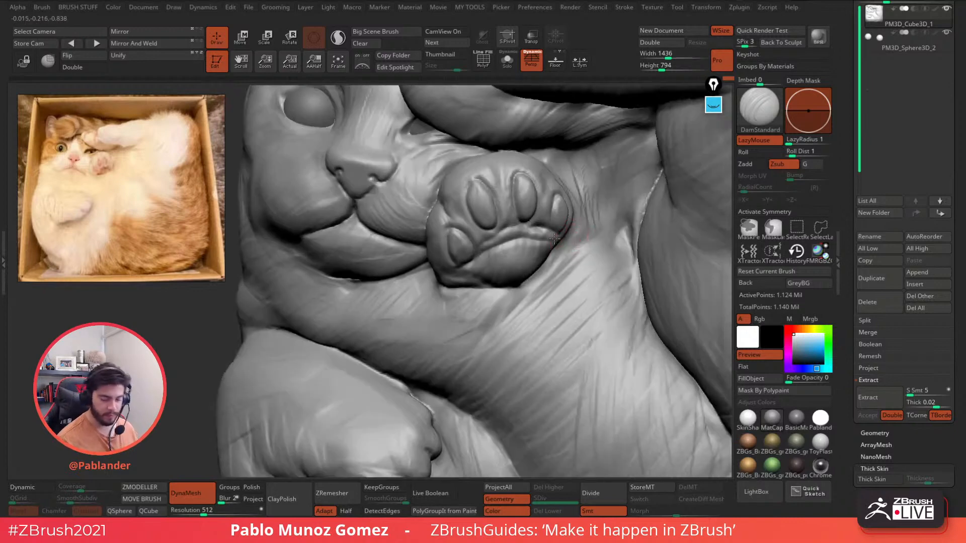
left_click_drag(496, 217, 472, 188)
mouse_move(472, 190)
right_mouse_down("ctrl")
mouse_move(519, 222)
mouse_move(559, 266)
mouse_move(541, 302)
right_mouse_up("ctrl")
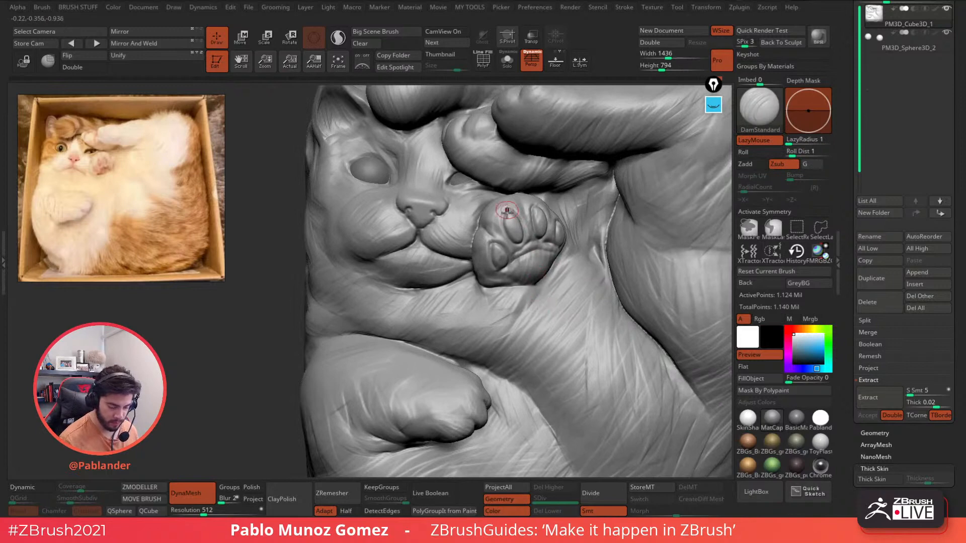
right_click_drag(509, 212, 514, 225, "ctrl")
mouse_move(522, 217)
left_mouse_down()
mouse_move(509, 209)
mouse_move(487, 260)
left_mouse_up()
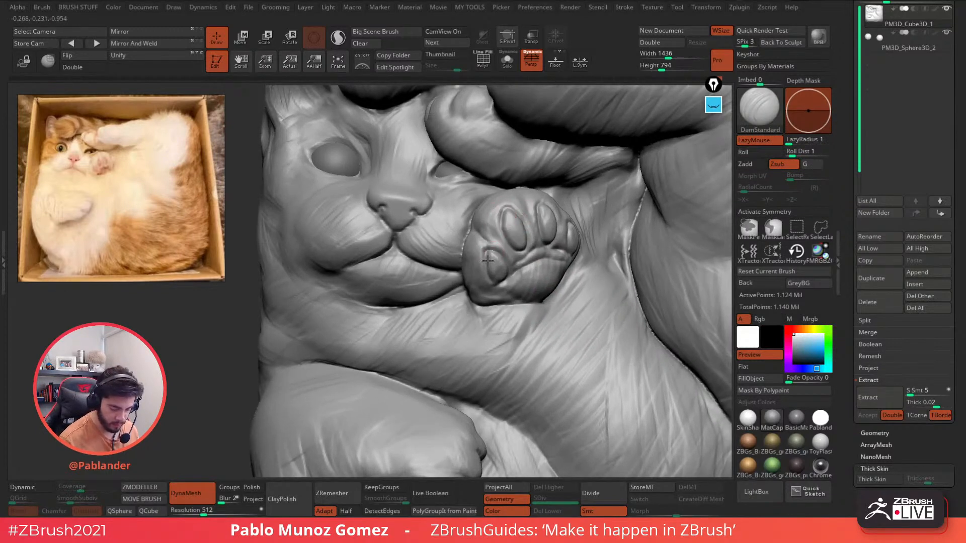
- With PM_Custom_Clay, add soft clay strokes between and along the paw's toe pads
key("b")
left_click(473, 412)
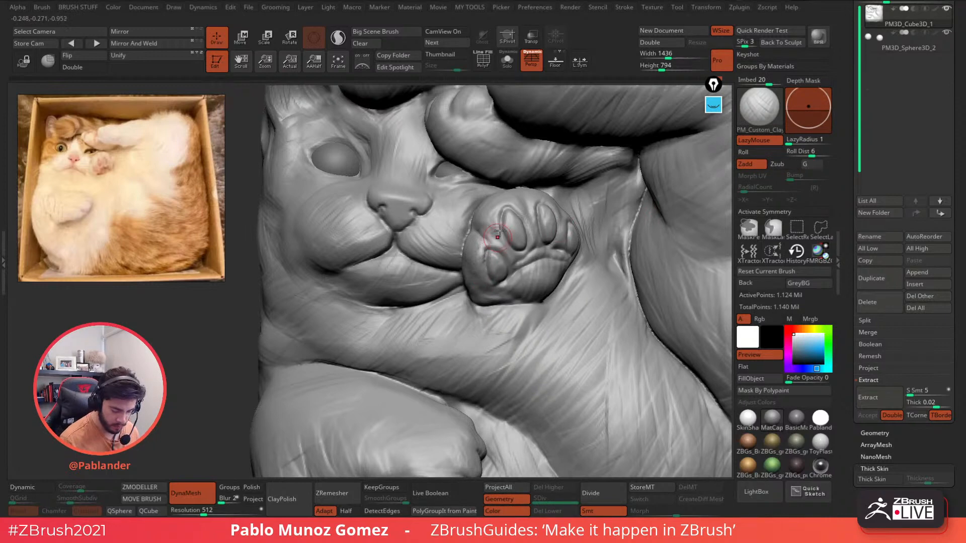
right_click_drag(520, 202, 513, 204)
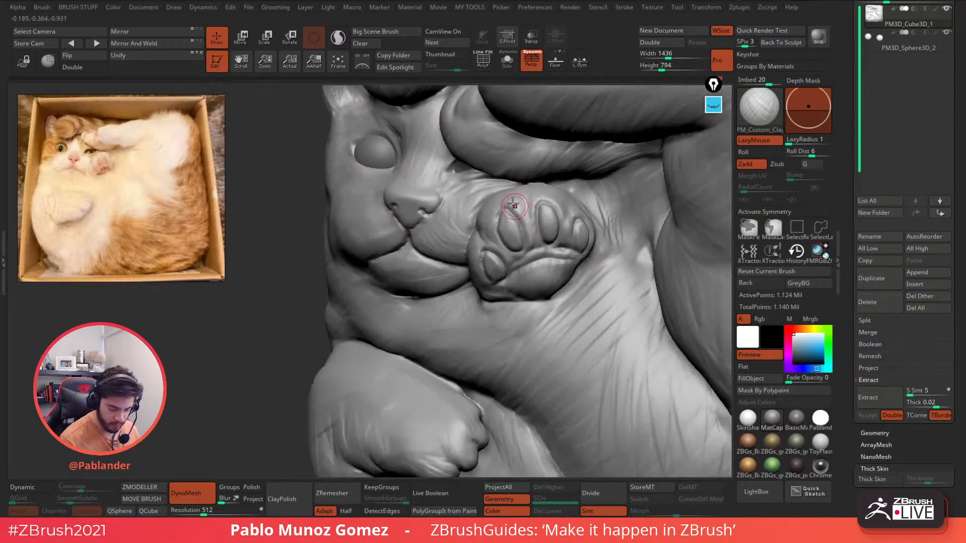
left_click_drag(512, 209, 526, 239)
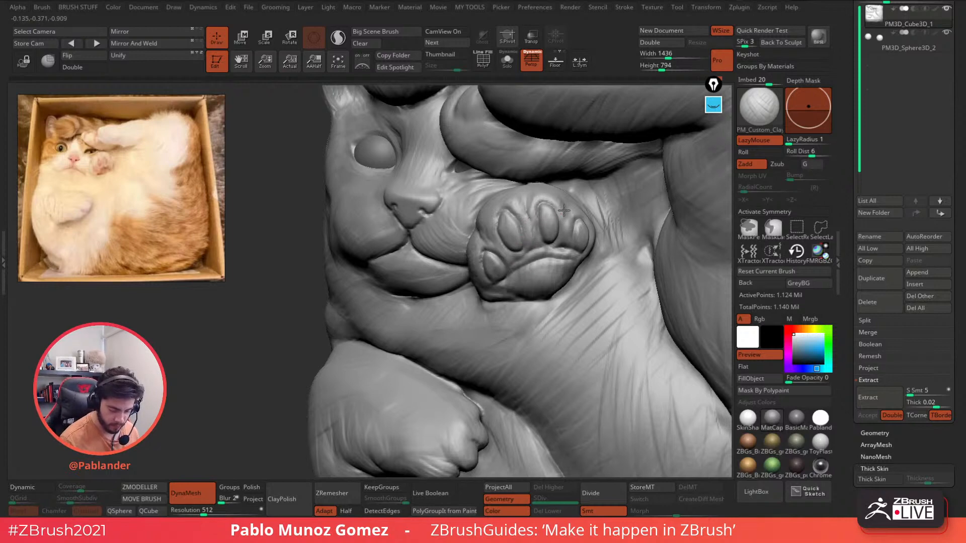
mouse_move(591, 211)
right_mouse_down()
mouse_move(579, 209)
mouse_move(573, 240)
right_mouse_up()
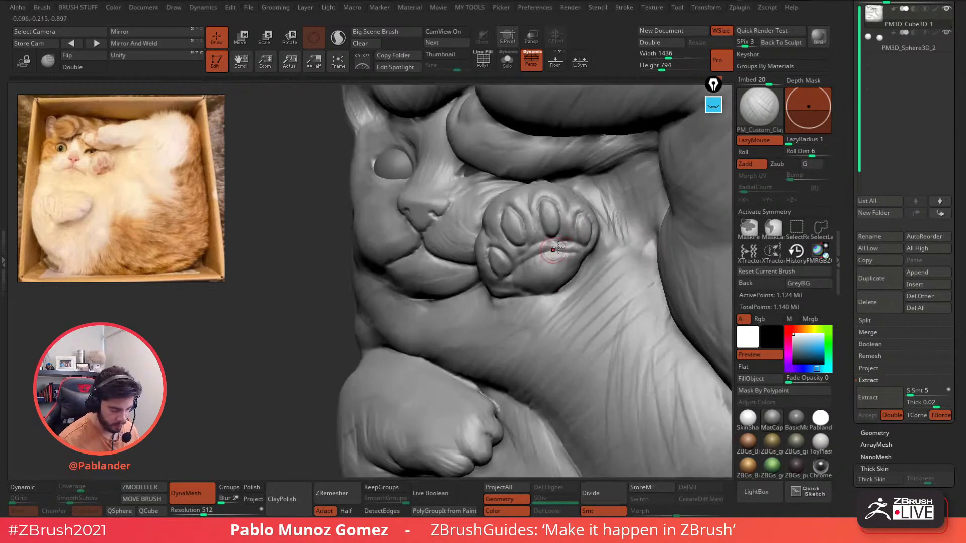
left_click_drag(546, 247, 542, 257)
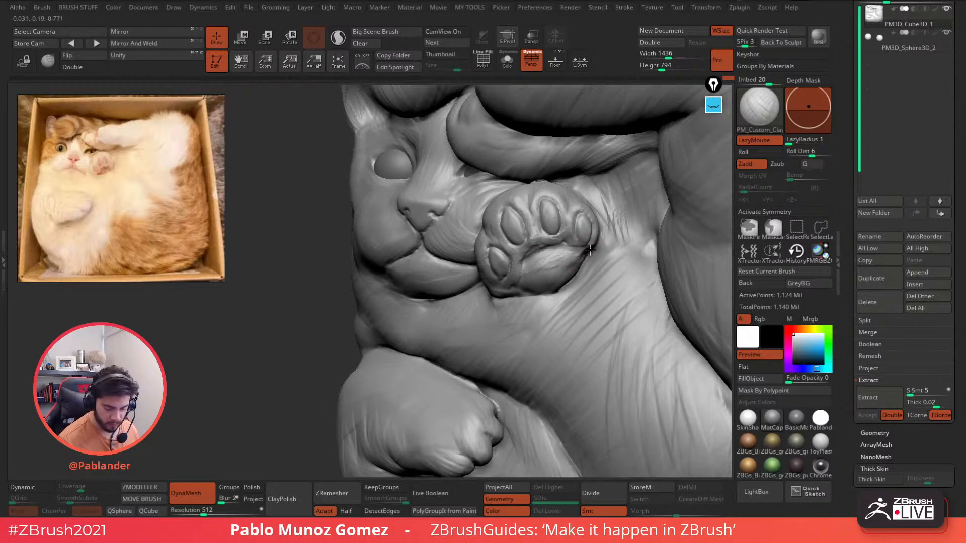
mouse_move(583, 257)
right_mouse_down()
mouse_move(592, 256)
mouse_move(545, 258)
mouse_move(574, 271)
right_mouse_up()
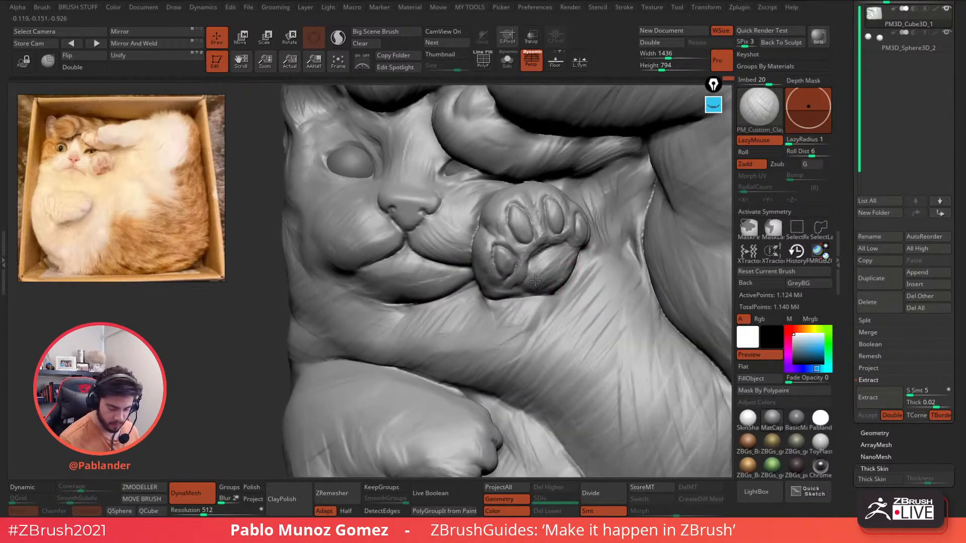
mouse_move(555, 339)
right_mouse_down("ctrl")
mouse_move(608, 294)
mouse_move(589, 304)
mouse_move(528, 264)
mouse_move(488, 256)
mouse_move(552, 243)
mouse_move(548, 264)
mouse_move(578, 266)
mouse_move(538, 231)
right_mouse_up("ctrl")
key("b")
right_click_drag(539, 231, 574, 242)
right_click_drag(631, 287, 624, 293)
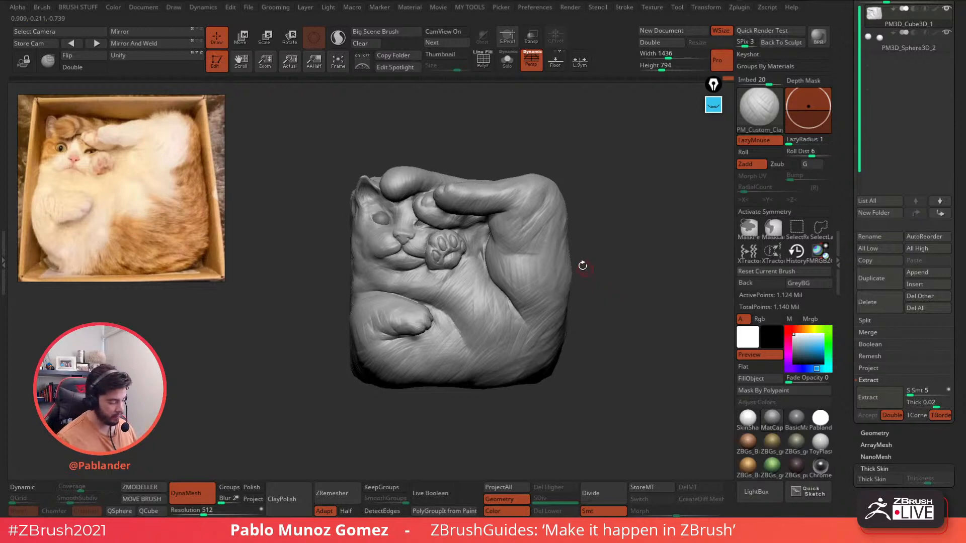
- Select the Move brush with the B, M, V shortcut
key("b")
key("m")
key("v")
key("space")
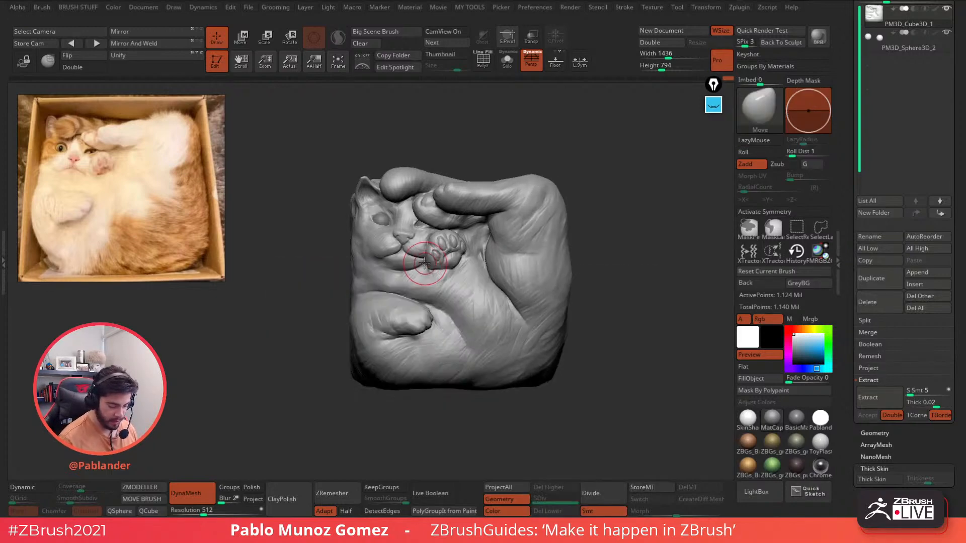
key("space")
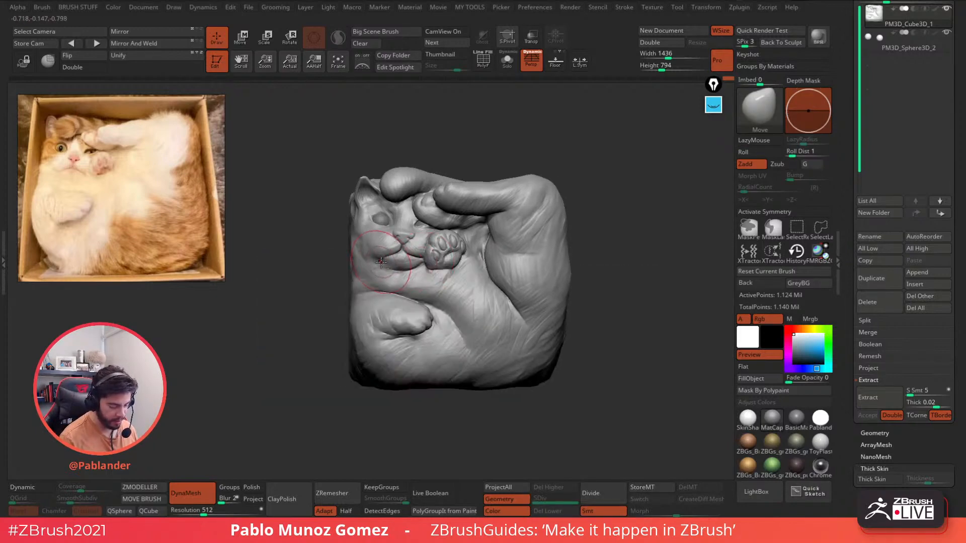
- Orbit the cat block to inspect its left side and top, ending front-on
mouse_move(605, 297)
left_mouse_down()
mouse_move(575, 219)
mouse_move(582, 304)
left_mouse_up()
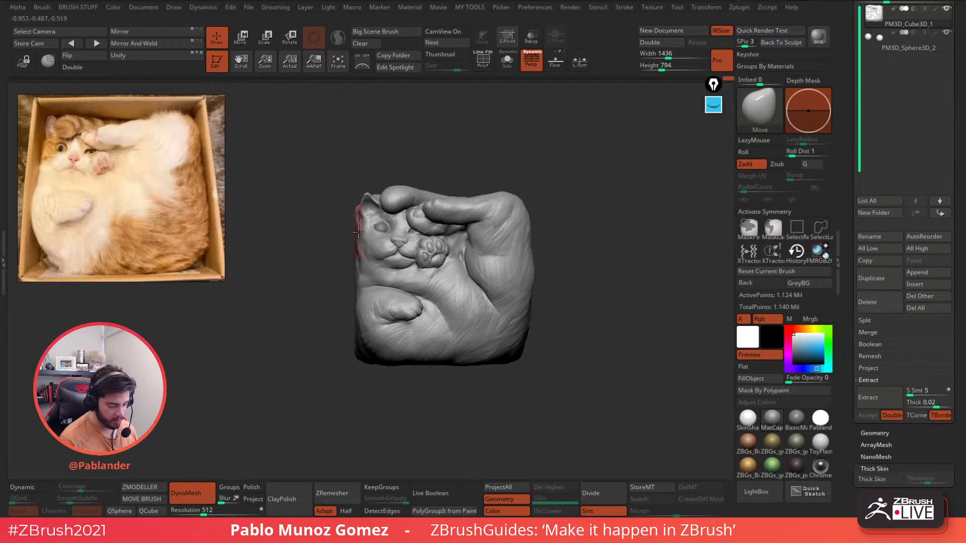
left_click_drag(355, 225, 374, 234)
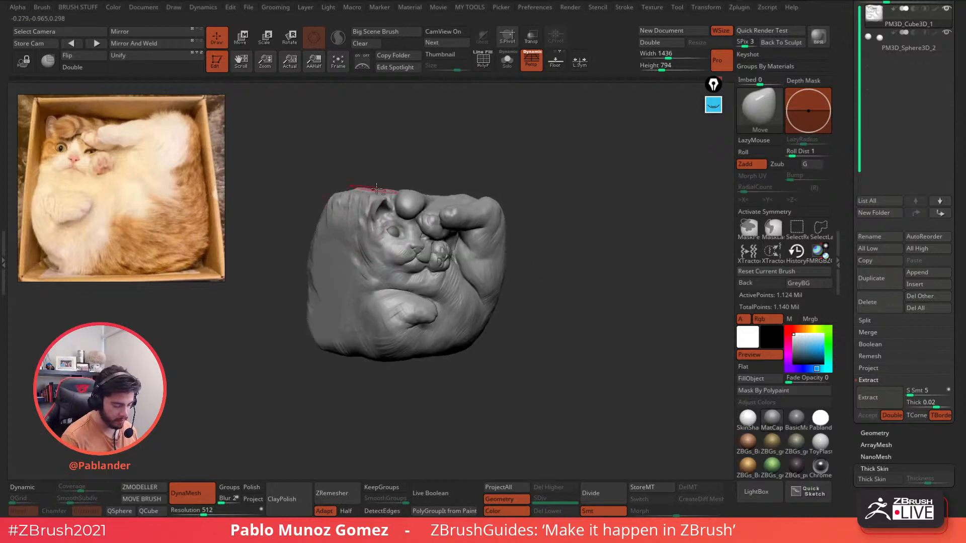
mouse_move(525, 161)
left_mouse_down("shift")
mouse_move(498, 151)
mouse_move(536, 169)
left_mouse_up("shift")
left_click_drag(432, 167, 420, 202)
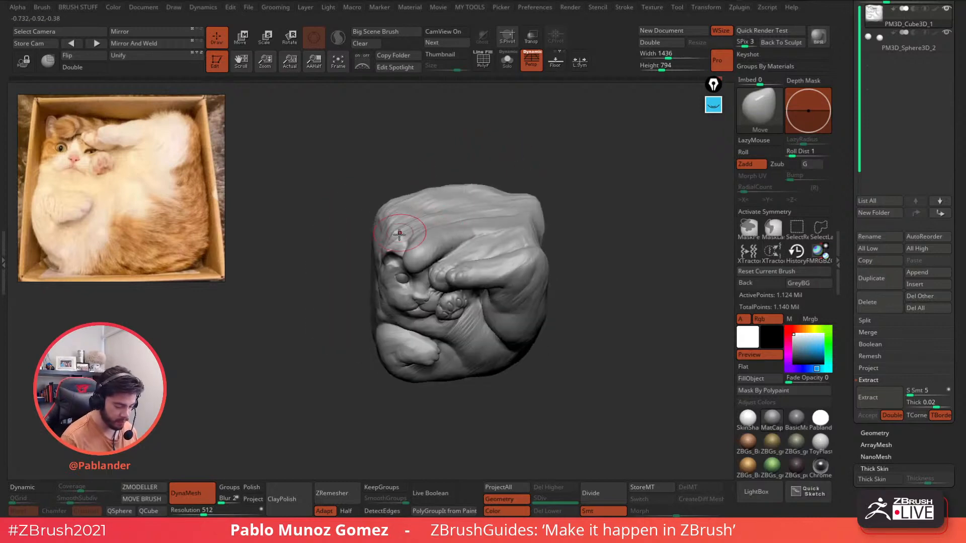
mouse_move(583, 185)
left_mouse_down()
mouse_move(595, 256)
mouse_move(586, 274)
left_mouse_up()
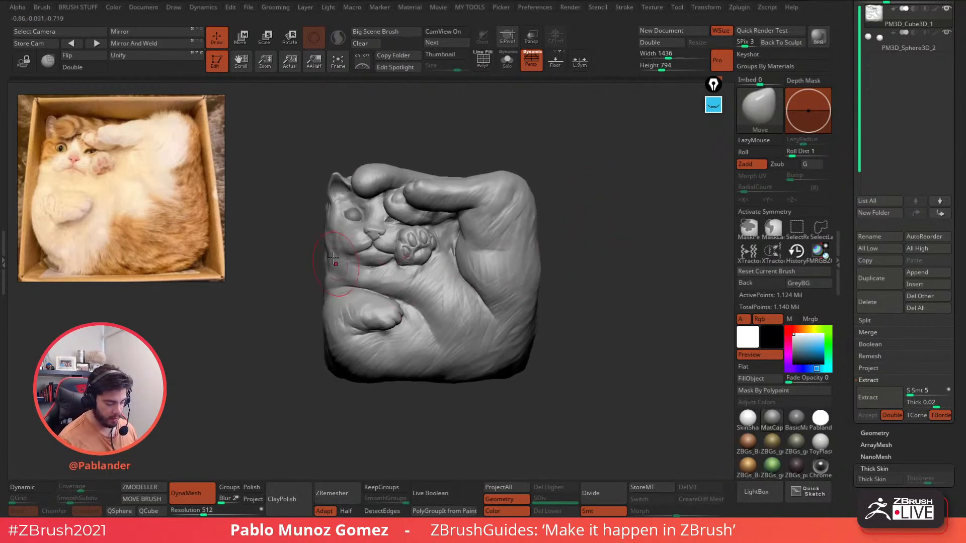
- In LightBox's Brush tab, open _MyBrushes then the Hair folder of ZBGs brushes
left_click(760, 498)
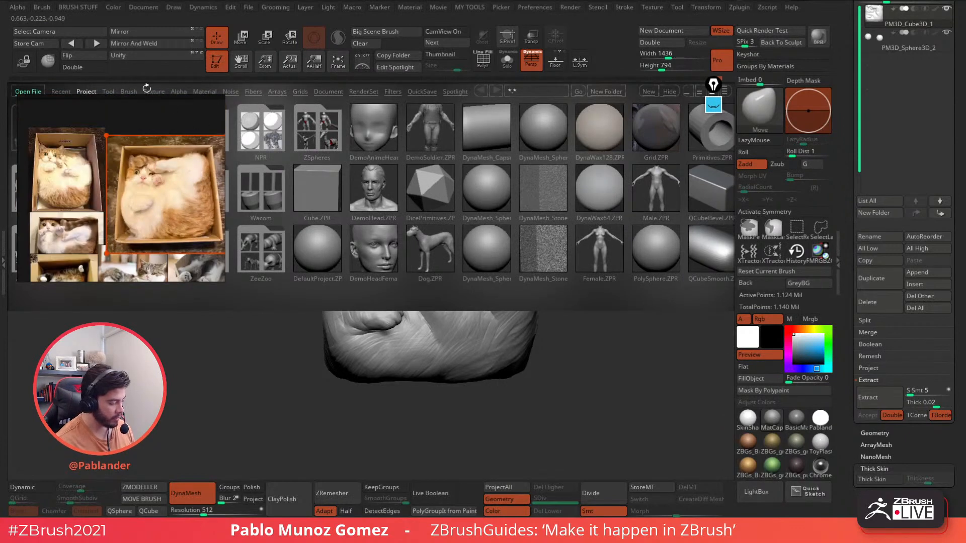
left_click(128, 91)
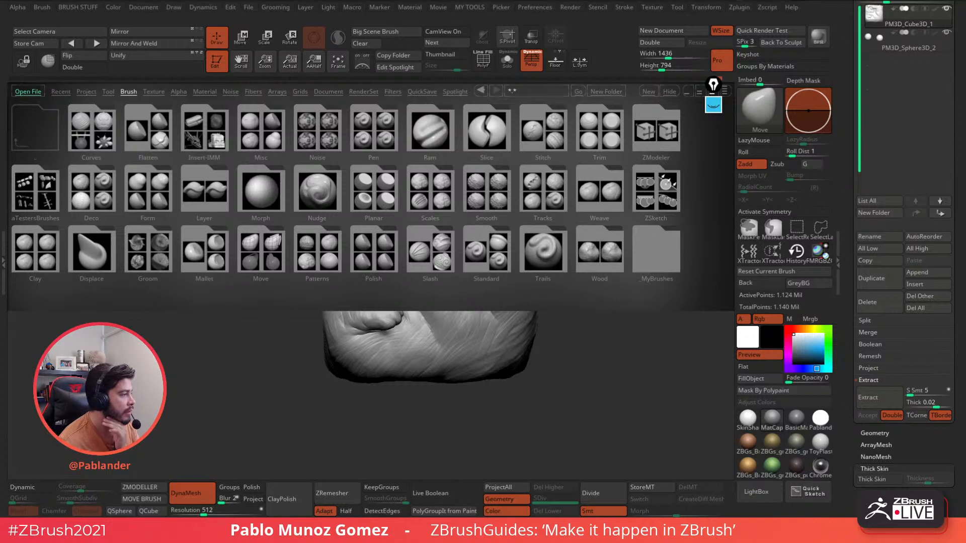
left_click(657, 250)
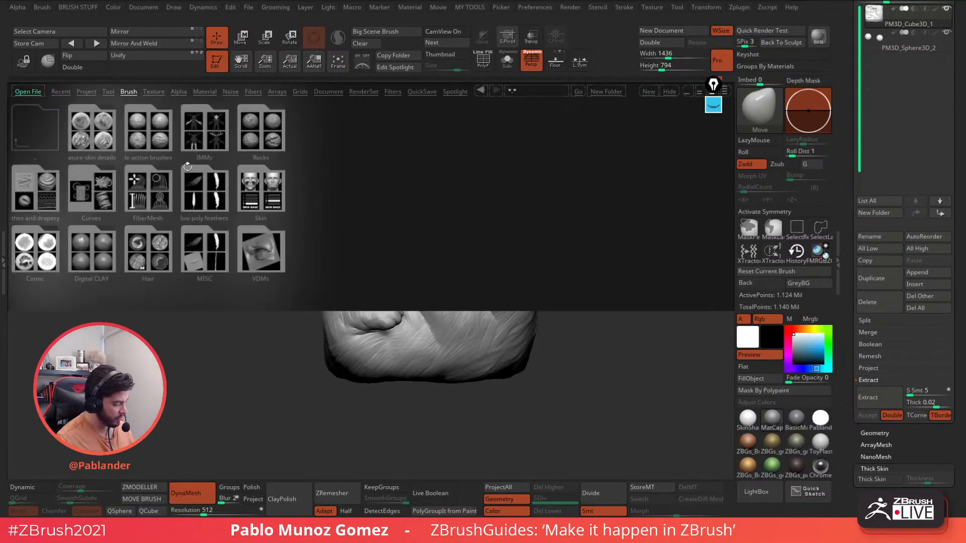
left_click(160, 259)
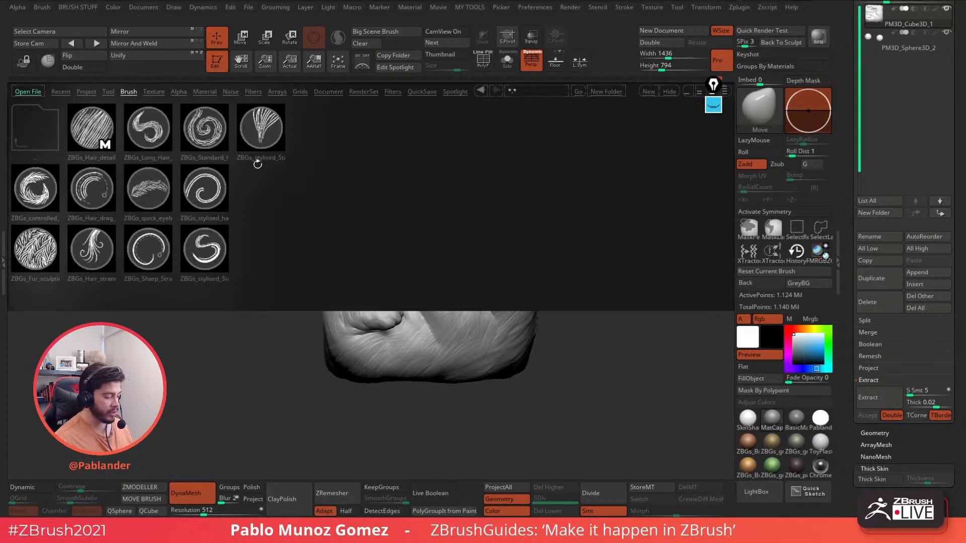
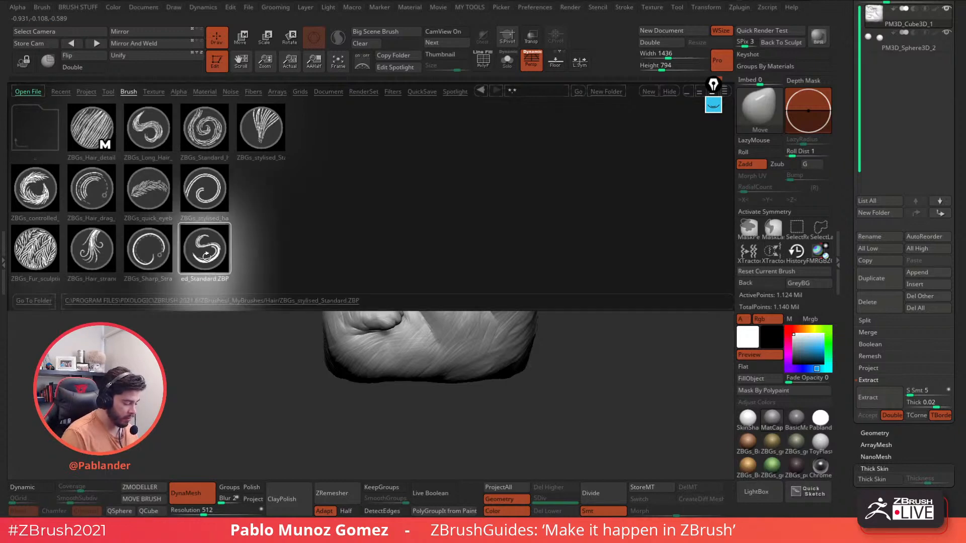
- Load the ZBGs_stylised_Standard brush, undo the last tail stroke, and shrink the brush size
double_click(206, 255)
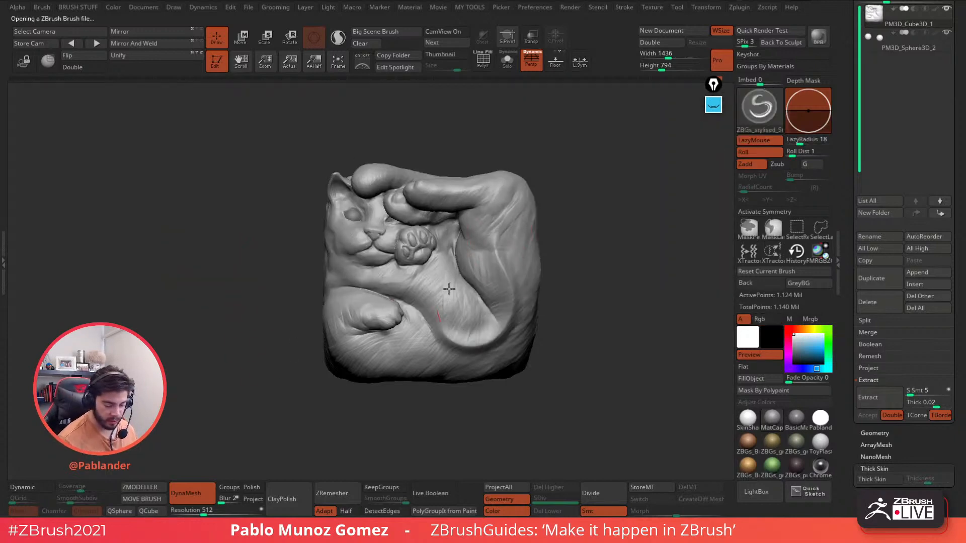
key("ctrl+z")
left_click_drag(512, 288, 507, 257)
- Zoom in on the relief and bring the cat reference photos into view
key("space")
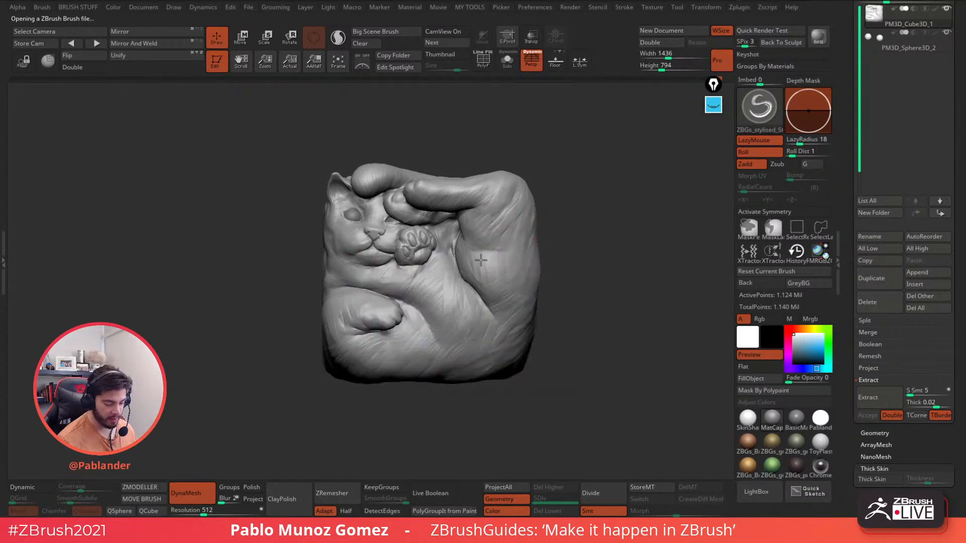
right_click_drag(481, 260, 490, 289, "ctrl")
left_click_drag(495, 264, 492, 296)
right_click_drag(482, 278, 469, 256, "alt")
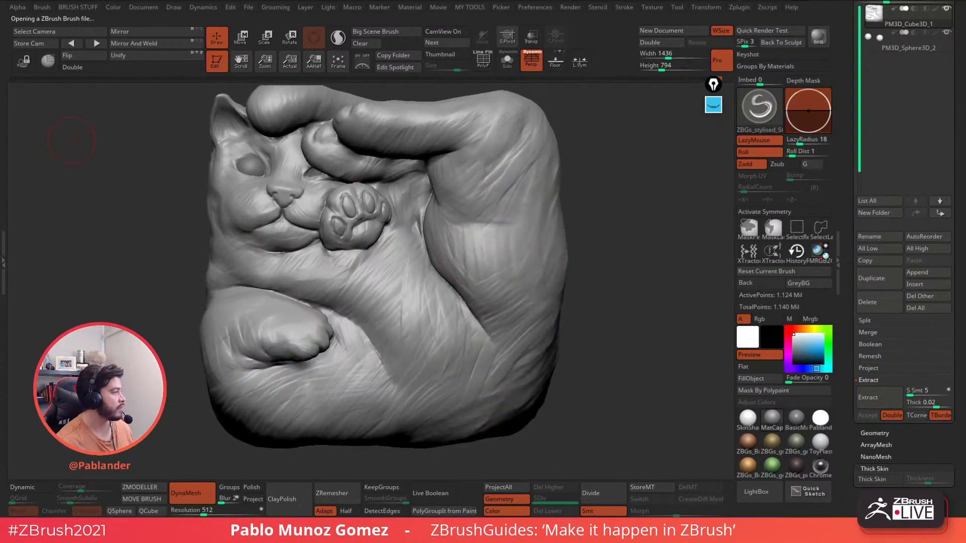
right_click_drag(0, 342, 57, 193)
- Show the cat-in-a-box reference photo full size in a narrowed window
scroll(56, 193, "down", 3)
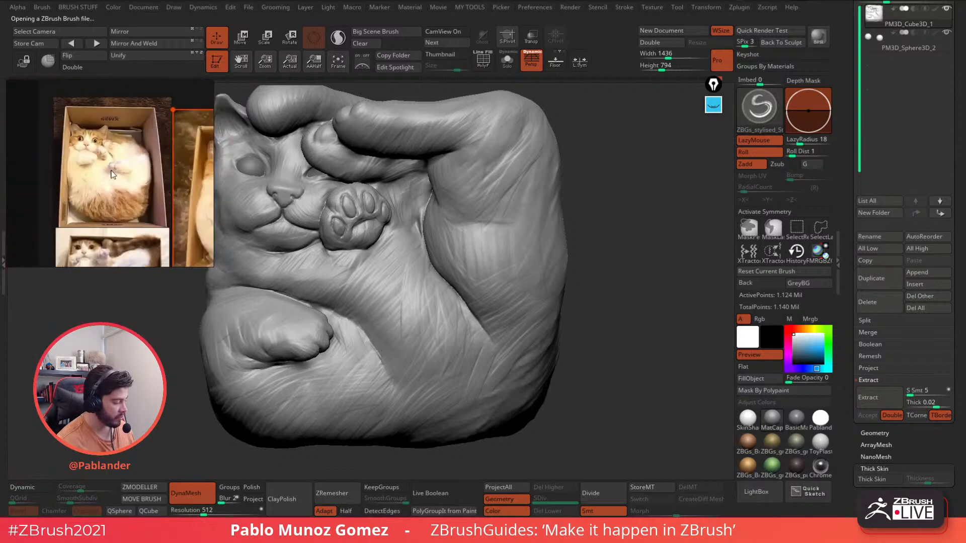
middle_click_drag(156, 194, 95, 154)
scroll(119, 159, "down", 3)
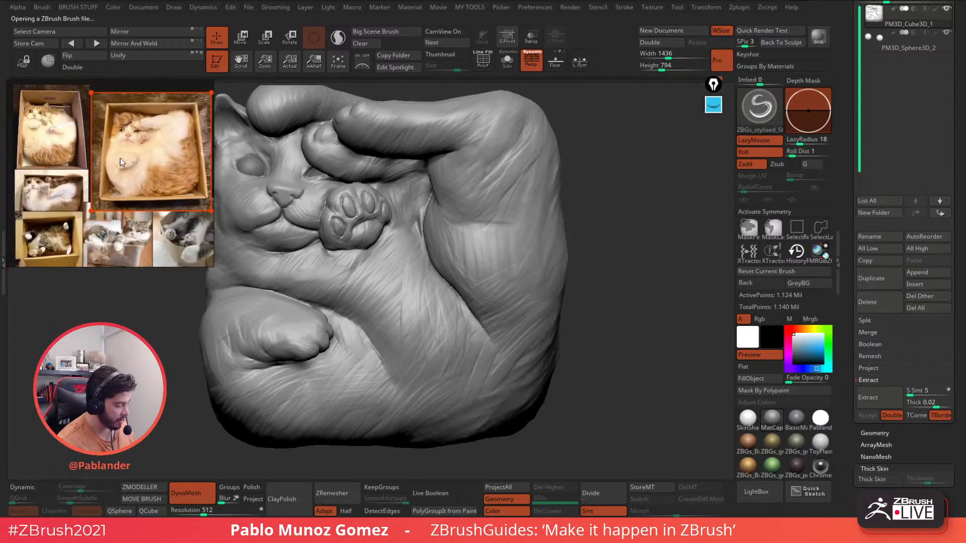
double_click(139, 185)
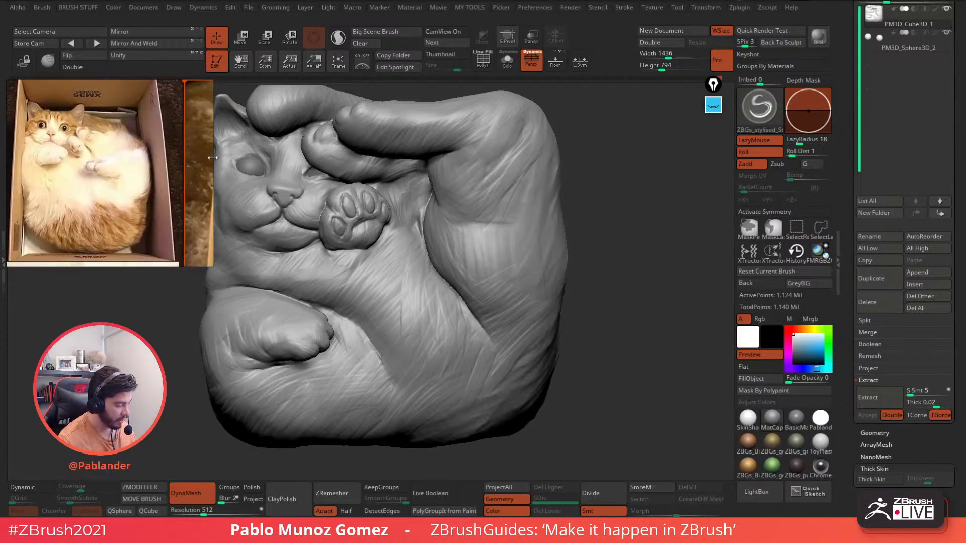
left_click_drag(212, 157, 178, 157)
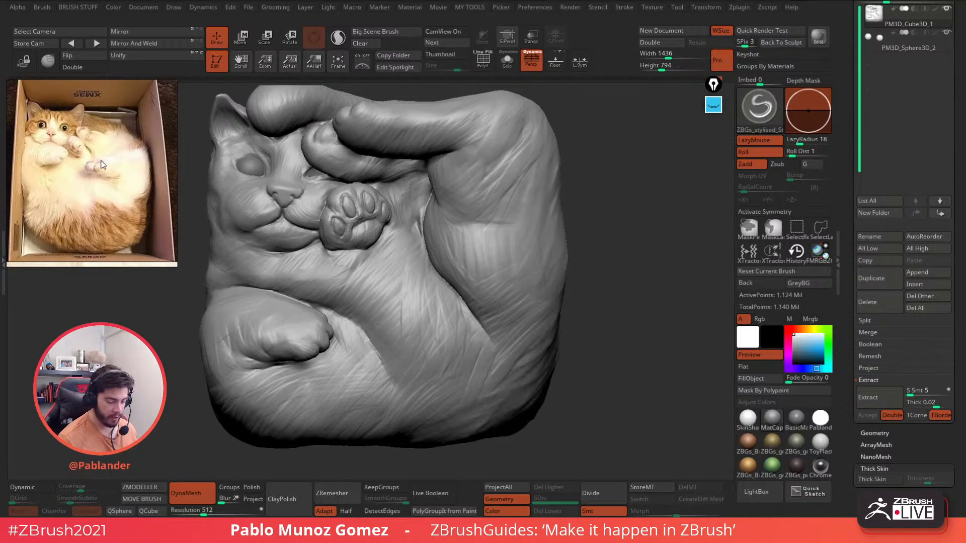
- Carve hair and crease strokes down the cat's knee
right_click_drag(511, 242, 522, 277, "alt")
right_click(517, 278)
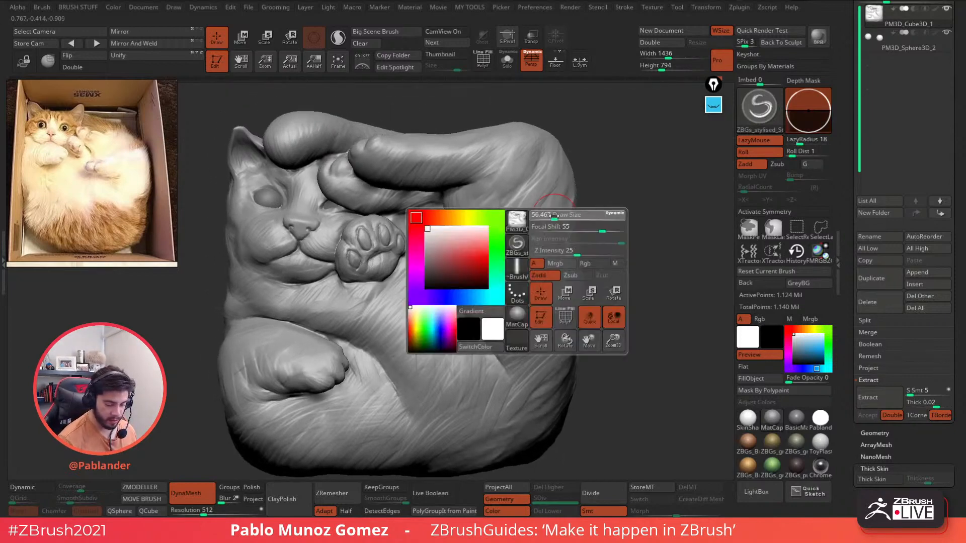
right_click_drag(553, 204, 558, 244, "alt")
left_click_drag(529, 170, 500, 214)
right_click_drag(492, 237, 483, 266)
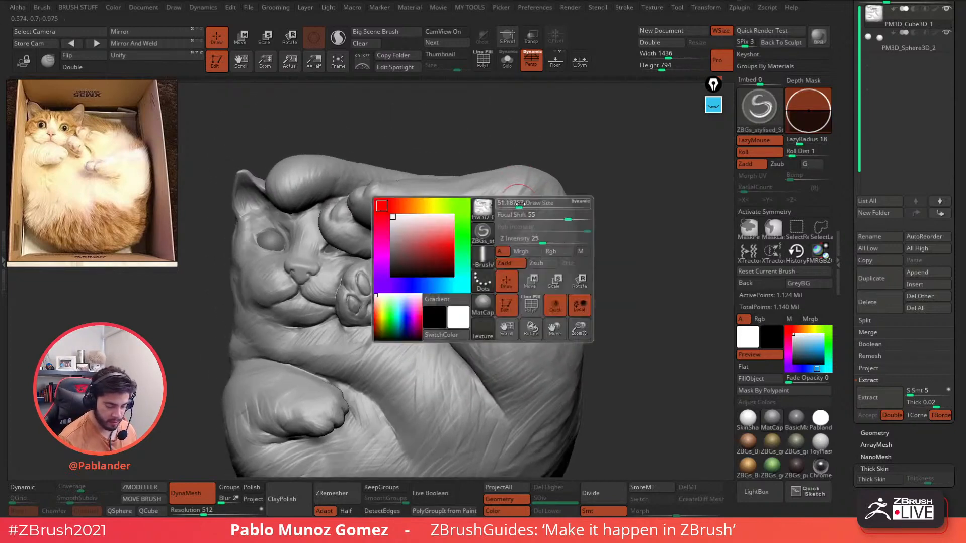
left_click_drag(516, 172, 485, 220)
left_click_drag(548, 193, 461, 237)
right_click_drag(513, 277, 502, 228, "alt")
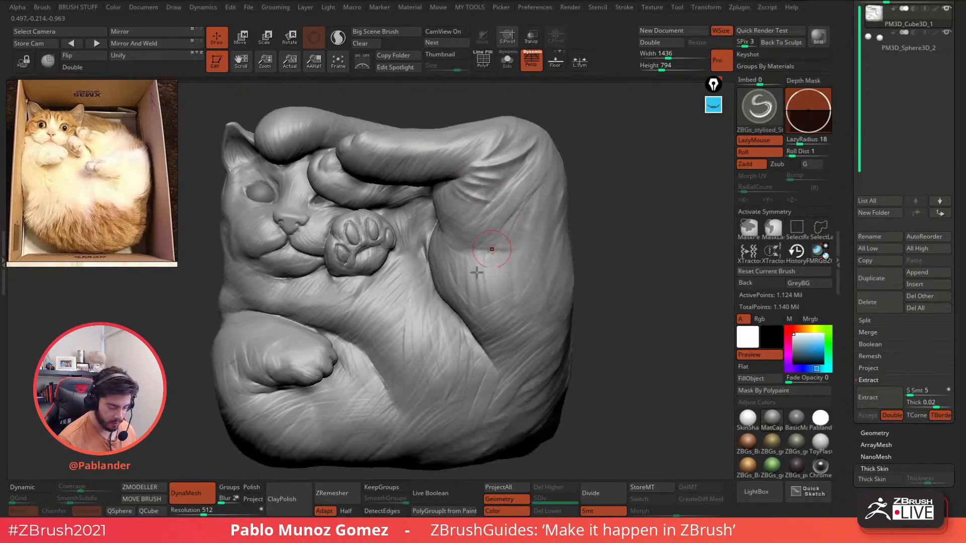
- Carve hair strokes down the lower thigh and creases around the leg fold
mouse_move(499, 294)
left_mouse_down()
mouse_move(459, 274)
mouse_move(455, 283)
left_mouse_up()
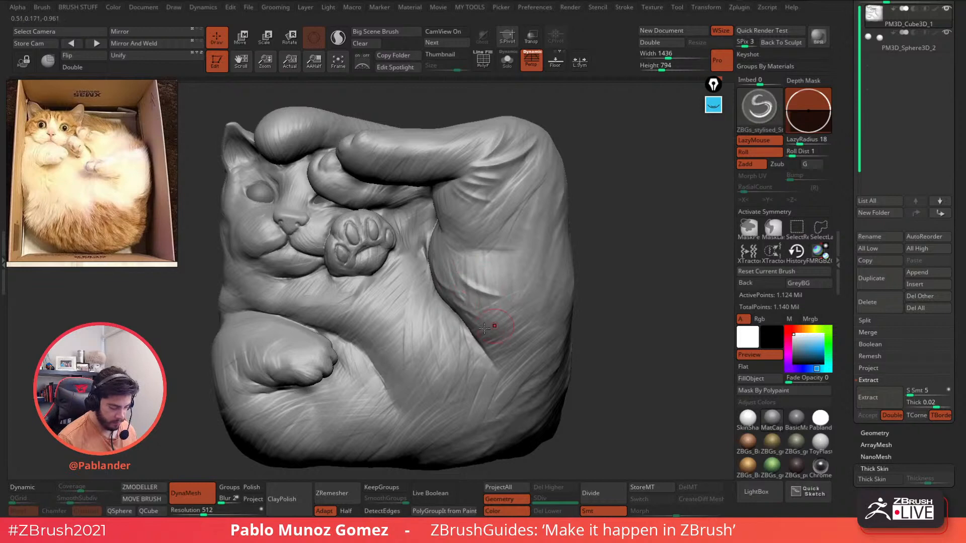
mouse_move(479, 371)
left_mouse_down()
mouse_move(446, 335)
mouse_move(456, 435)
left_mouse_up()
left_click_drag(428, 386, 427, 451)
left_click_drag(408, 404, 408, 440)
right_click_drag(449, 430, 466, 347, "alt")
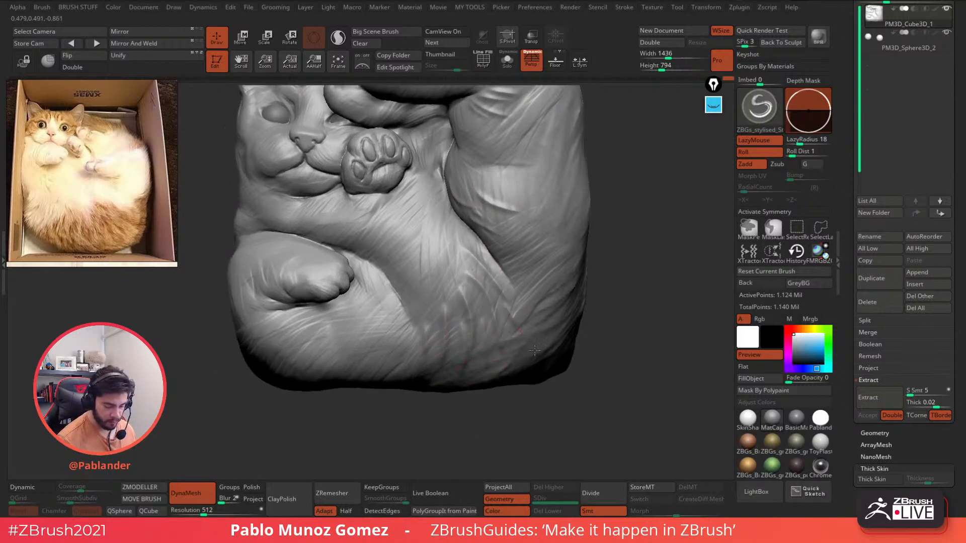
- Carve short fur strokes across the lower-right flank
left_click_drag(534, 351, 537, 353)
left_click_drag(521, 304, 554, 331)
left_click_drag(523, 284, 573, 298)
left_click_drag(524, 272, 574, 285)
mouse_move(595, 257)
right_mouse_down("alt")
mouse_move(572, 255)
mouse_move(596, 262)
right_mouse_up("alt")
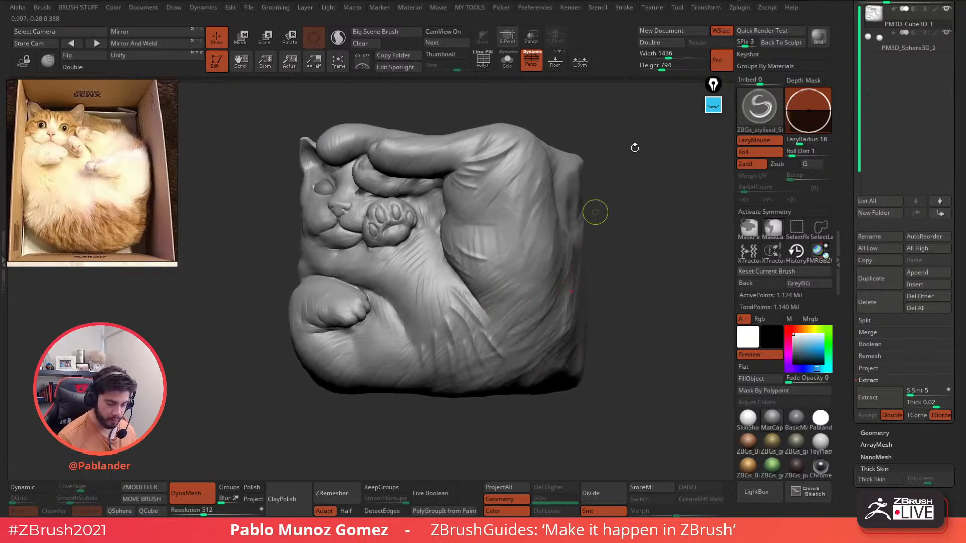
- Undo the unwanted flank and lower belly crease strokes
key("ctrl+z")
left_click_drag(710, 80, 705, 124)
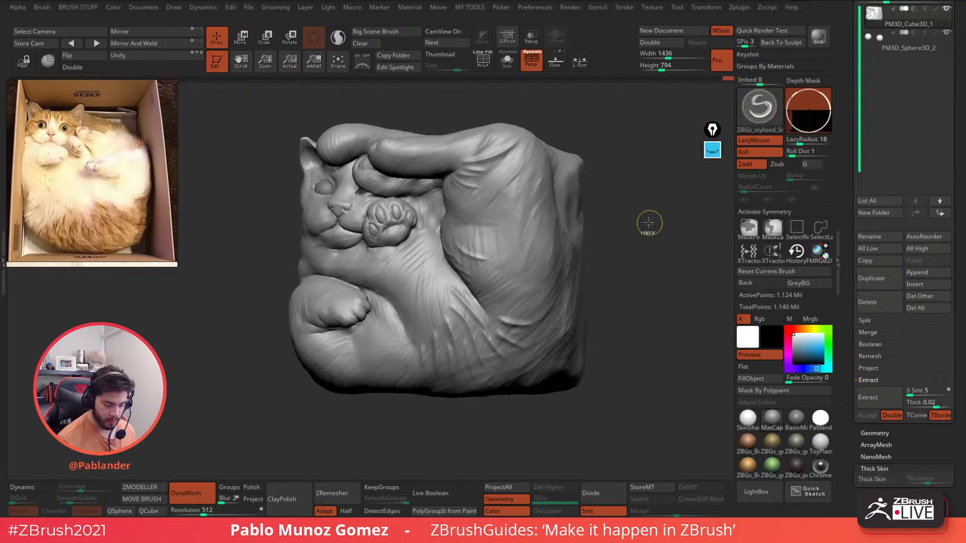
key("ctrl+z")
key("ctrl+z")
key("ctrl+z")
key("ctrl+z")
key("ctrl+z")
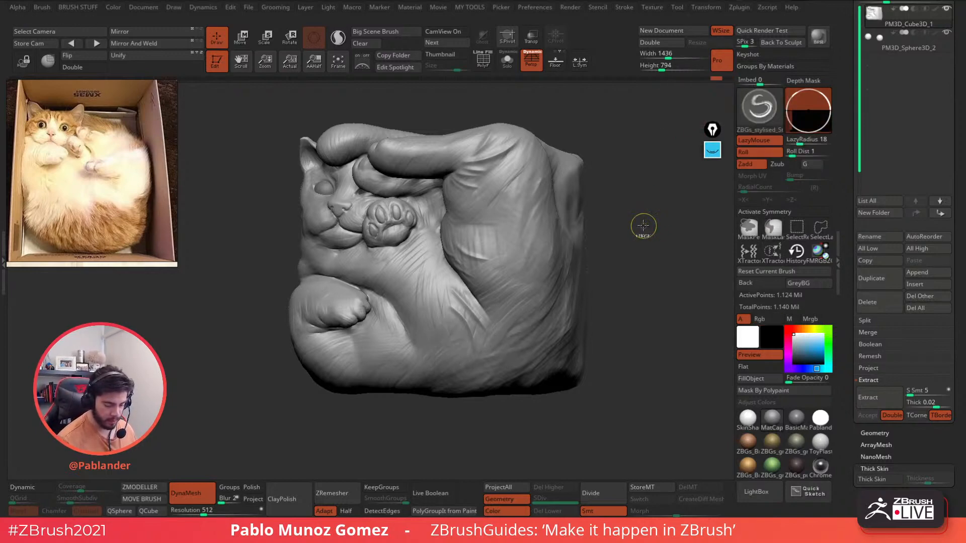
key("ctrl+z")
key("ctrl+z")
key("ctrl+z")
key("ctrl+z")
key("ctrl+z")
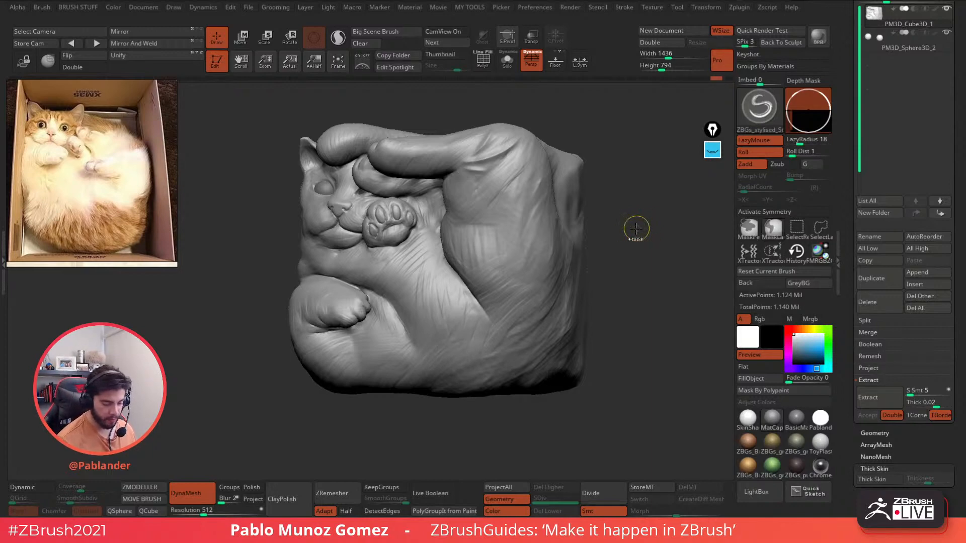
- Duplicate the relief subtool, hide the original PM3D_Cube3D_1, and return to front view
left_click(883, 276)
left_click(945, 12)
left_click_drag(614, 216, 595, 235)
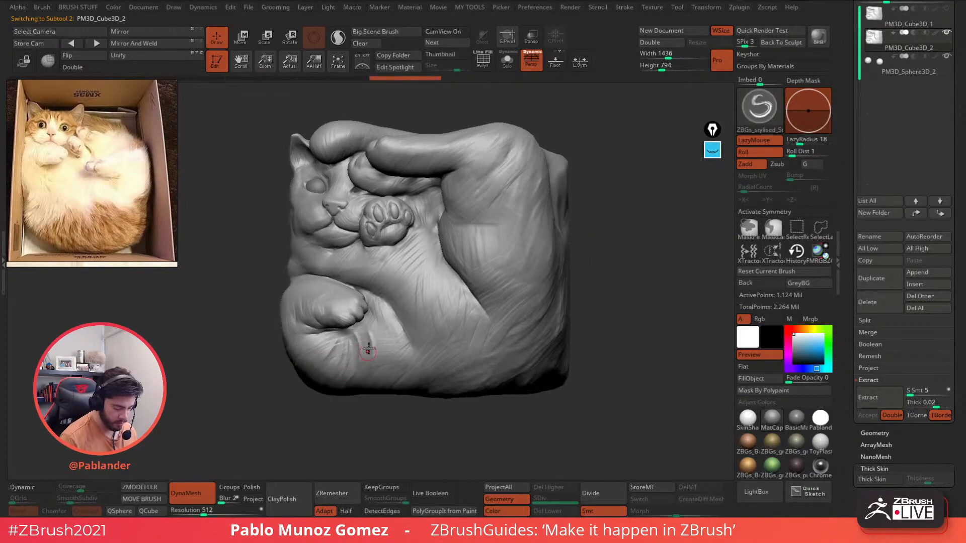
- Carve crease strokes below the paw and across the lower belly
right_click_drag(397, 329, 403, 330)
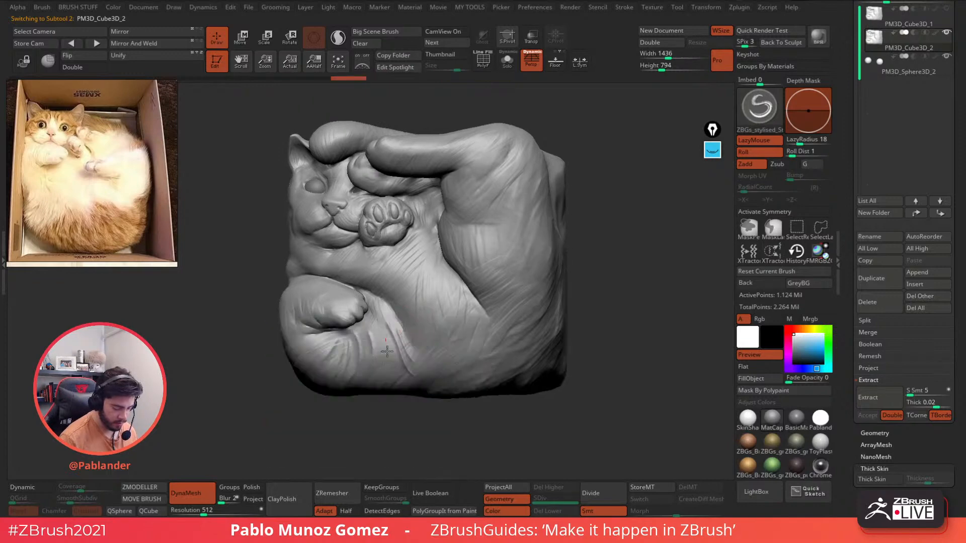
mouse_move(389, 336)
left_mouse_down()
mouse_move(416, 378)
mouse_move(461, 376)
left_mouse_up()
left_click_drag(421, 344, 456, 376)
left_click_drag(451, 337, 466, 348)
mouse_move(459, 285)
left_mouse_down()
mouse_move(497, 326)
mouse_move(510, 360)
left_mouse_up()
left_click_drag(505, 298, 532, 303)
- Carve fur creases along the haunch and lower haunch
left_click_drag(461, 237, 470, 254)
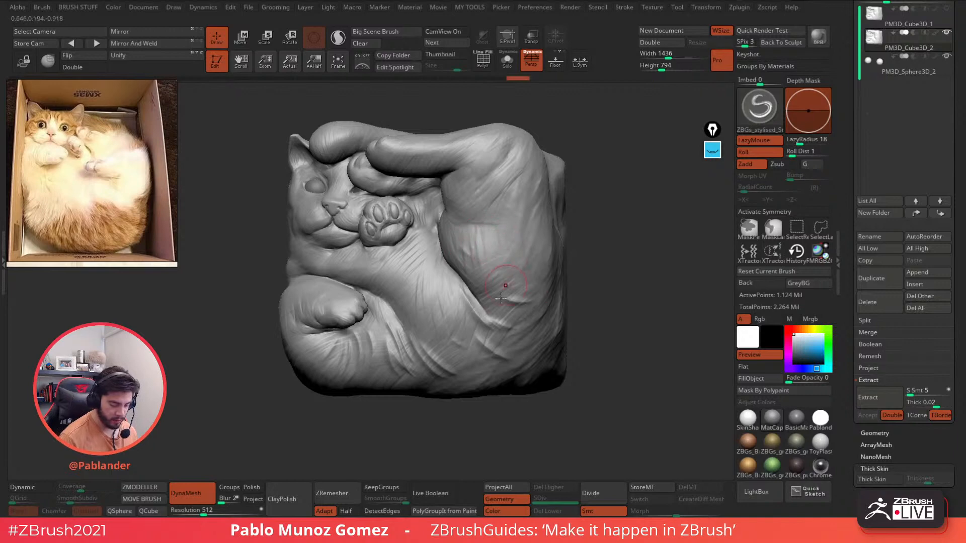
left_click_drag(491, 295, 536, 309)
left_click_drag(478, 346, 506, 381)
left_click_drag(447, 351, 473, 383)
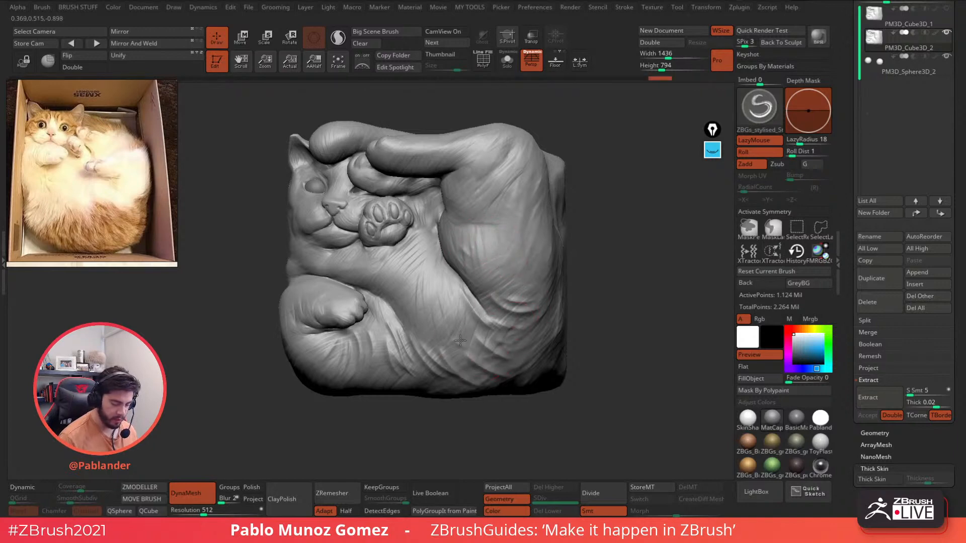
left_click_drag(457, 334, 480, 363)
- Carve fur creases on the upper leg, haunch and chest
left_click_drag(498, 130, 482, 194)
left_click_drag(527, 149, 515, 177)
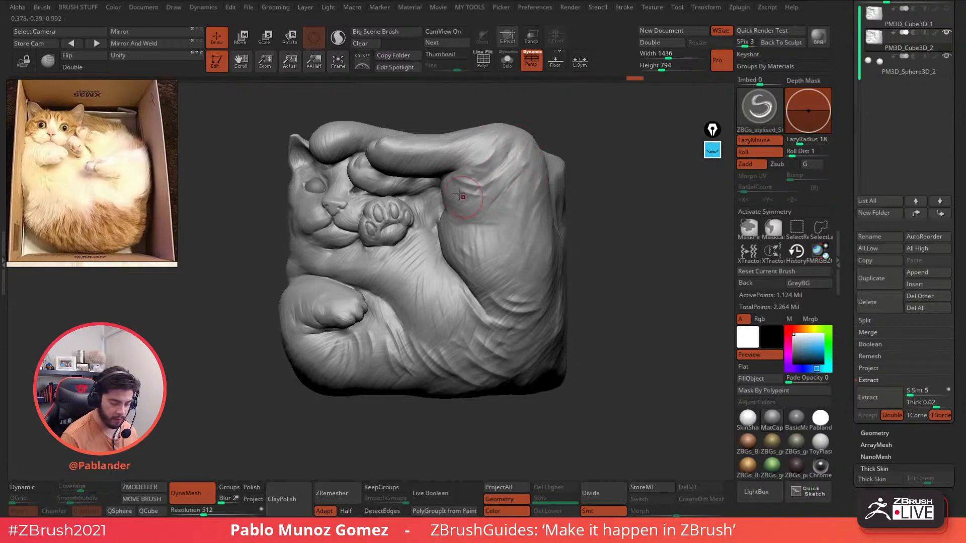
left_click_drag(457, 188, 484, 207)
left_click_drag(451, 237, 475, 268)
mouse_move(417, 252)
left_mouse_down()
mouse_move(402, 270)
mouse_move(408, 275)
left_mouse_up()
left_click_drag(376, 253, 375, 283)
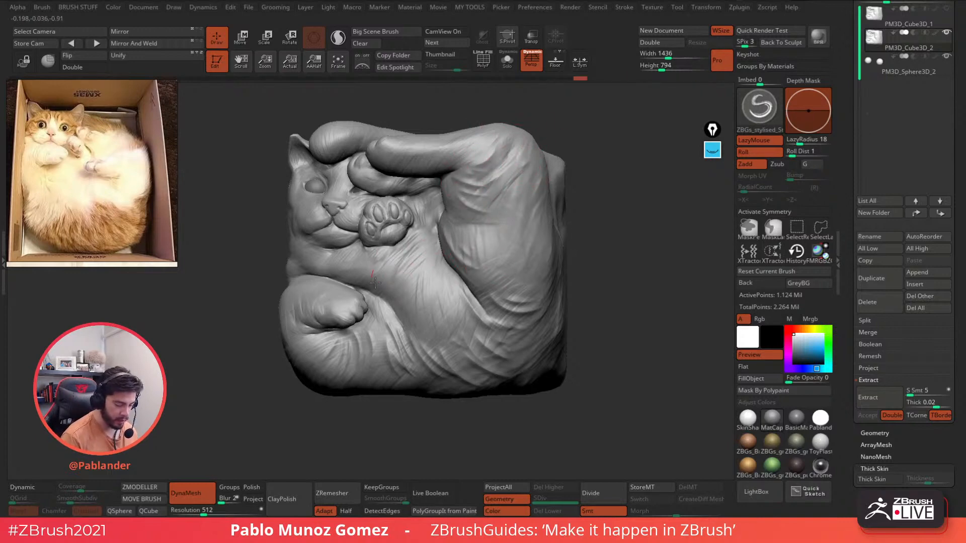
- Carve more fur creases across the belly and lower haunches, then open LightBox's brush library
left_click_drag(430, 249, 443, 309)
left_click_drag(449, 285, 464, 340)
left_click_drag(487, 275, 518, 305)
mouse_move(477, 274)
left_mouse_down()
mouse_move(526, 314)
mouse_move(557, 319)
left_mouse_up()
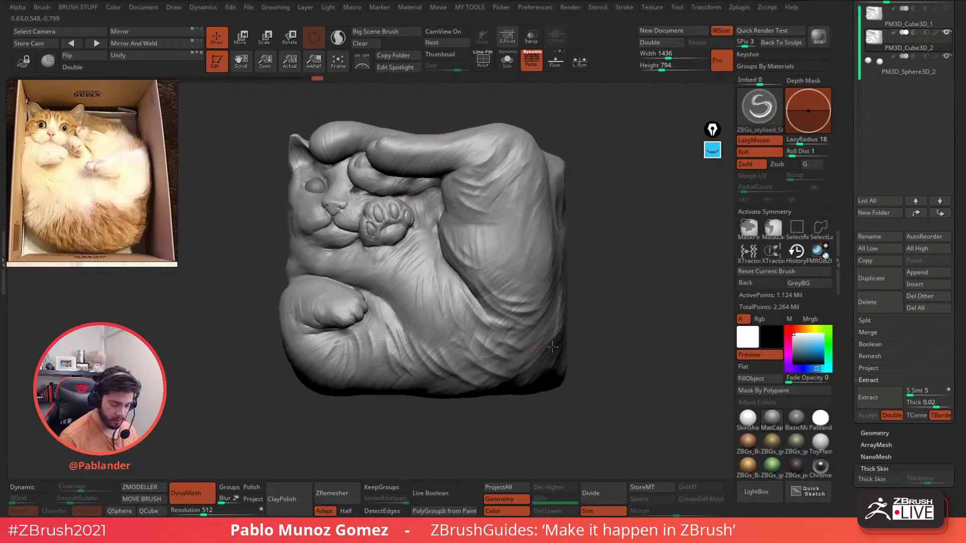
left_click_drag(499, 329, 540, 348)
left_click_drag(574, 317, 578, 306)
left_click_drag(276, 351, 308, 378)
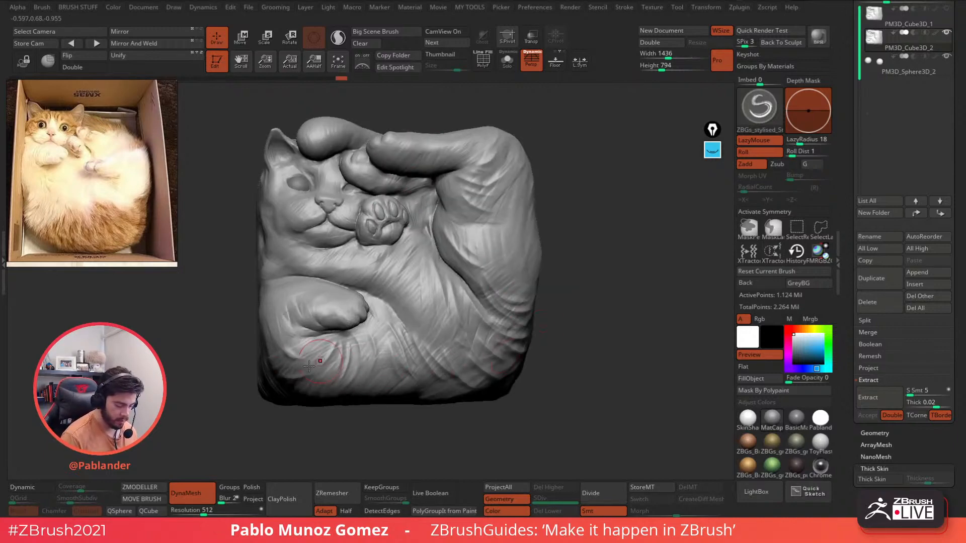
left_click(761, 488)
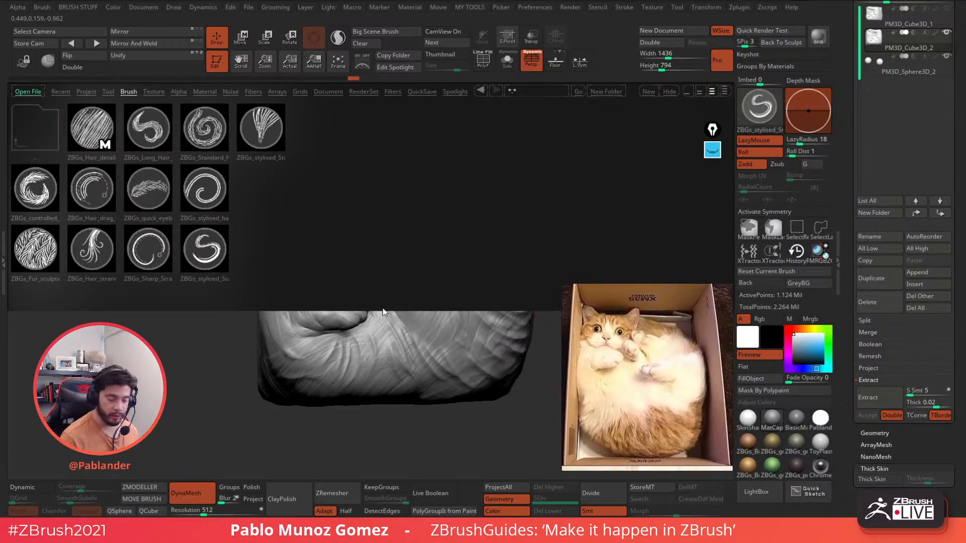
- Compare the ZBGs hair brushes, load ZBGs_controlled_fur, and undo a test stroke
left_click(155, 130)
left_click(192, 150)
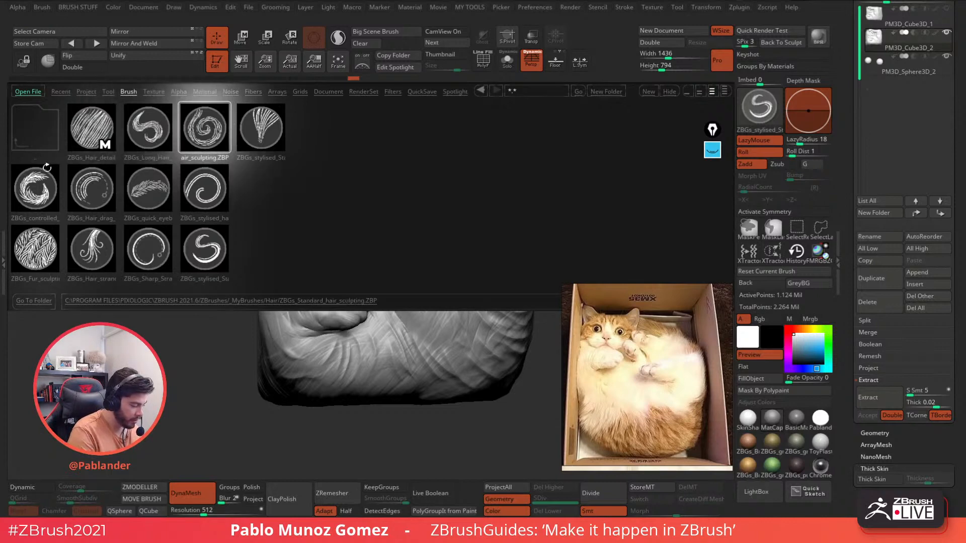
left_click(50, 183)
double_click(46, 186)
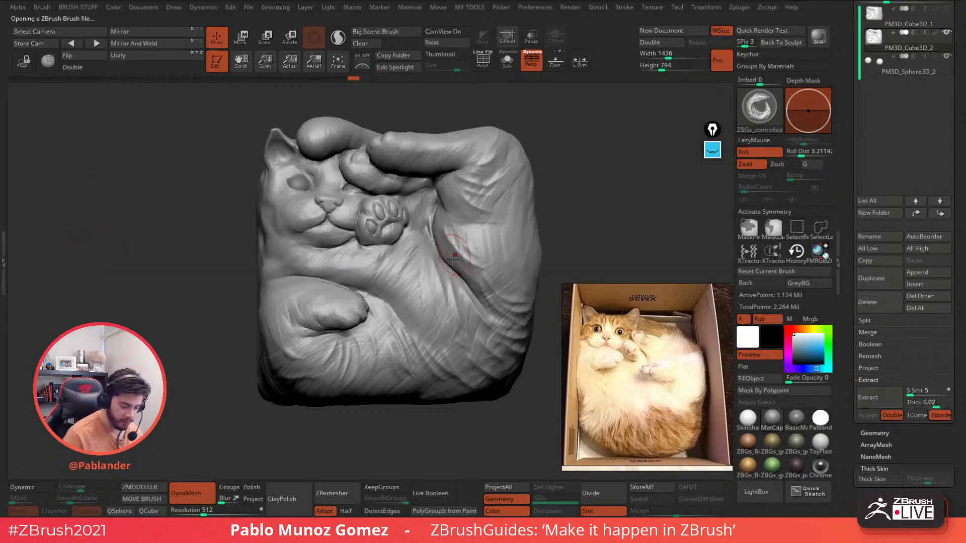
left_click_drag(419, 264, 449, 335)
key("ctrl+z")
- Try fur strokes near the bent leg, then undo them
mouse_move(449, 292)
right_mouse_down()
mouse_move(410, 287)
mouse_move(404, 255)
mouse_move(408, 278)
right_mouse_up()
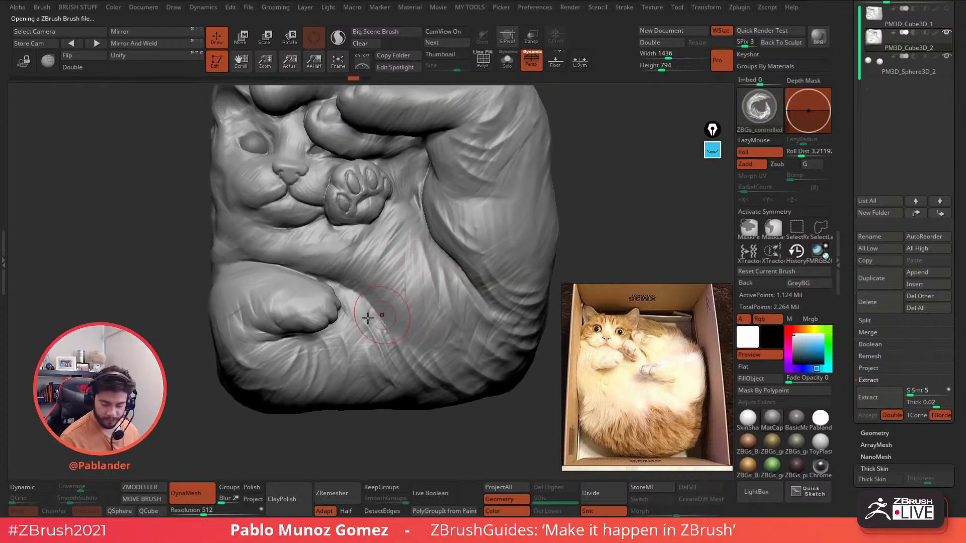
right_click_drag(488, 199, 465, 241, "alt")
left_click_drag(413, 193, 434, 222)
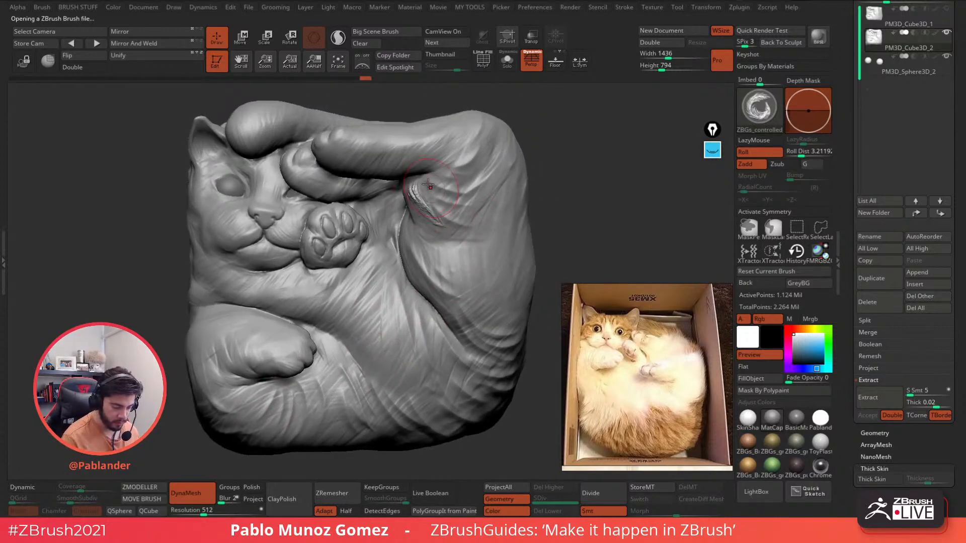
right_click_drag(427, 203, 455, 202)
key("ctrl+z")
- Set DynaMesh resolution to 832 and remesh the cat relief
right_click_drag(379, 361, 375, 342, "alt")
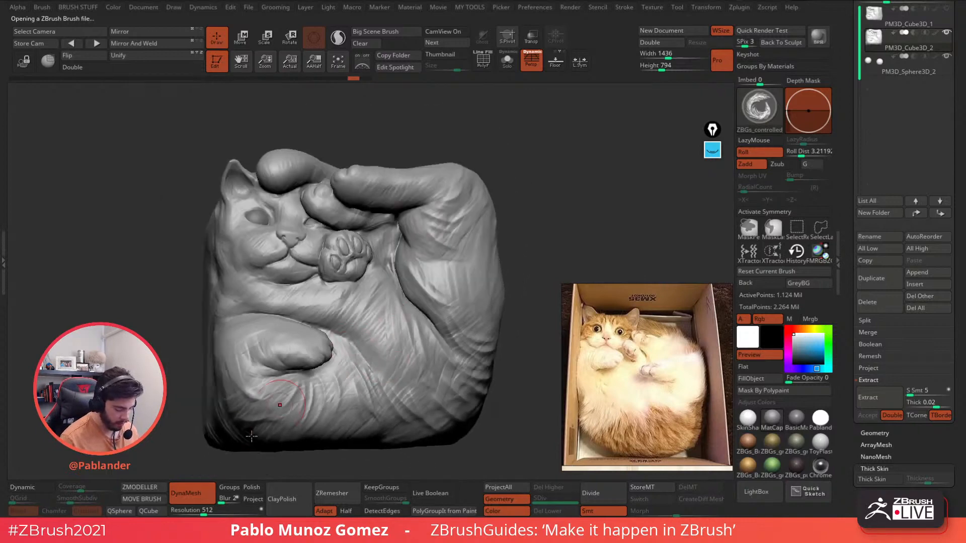
left_click_drag(204, 512, 212, 512)
left_click_drag(544, 164, 563, 189, "ctrl")
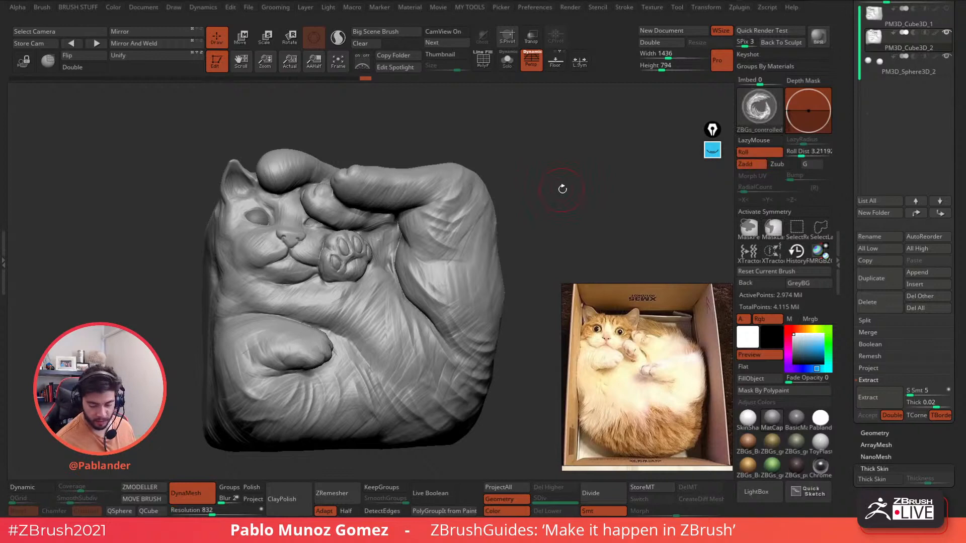
- Try fur strokes and smoothing on the bent leg with a larger brush, then undo them
mouse_move(485, 212)
right_mouse_down()
mouse_move(460, 213)
mouse_move(442, 239)
right_mouse_up()
mouse_move(404, 214)
left_mouse_down()
mouse_move(440, 251)
mouse_move(446, 244)
left_mouse_up()
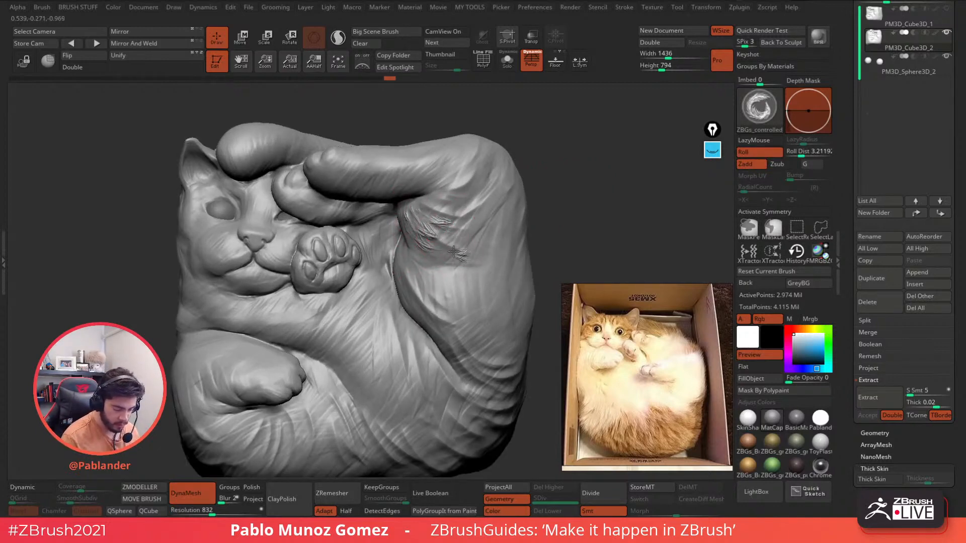
left_click_drag(441, 225, 482, 246)
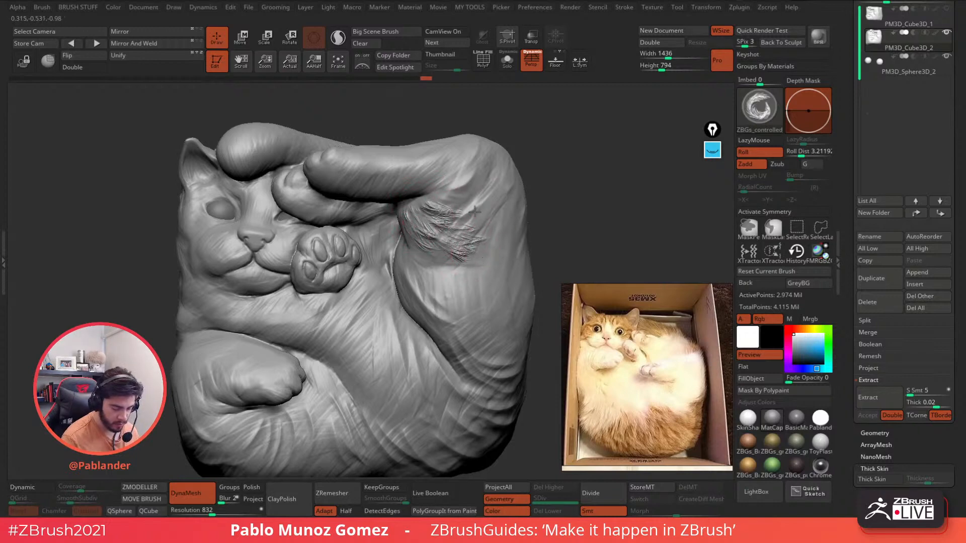
left_click_drag(474, 212, 481, 214)
key("space")
left_click_drag(395, 266, 417, 266)
left_click_drag(464, 216, 461, 228, "shift")
key("ctrl+z")
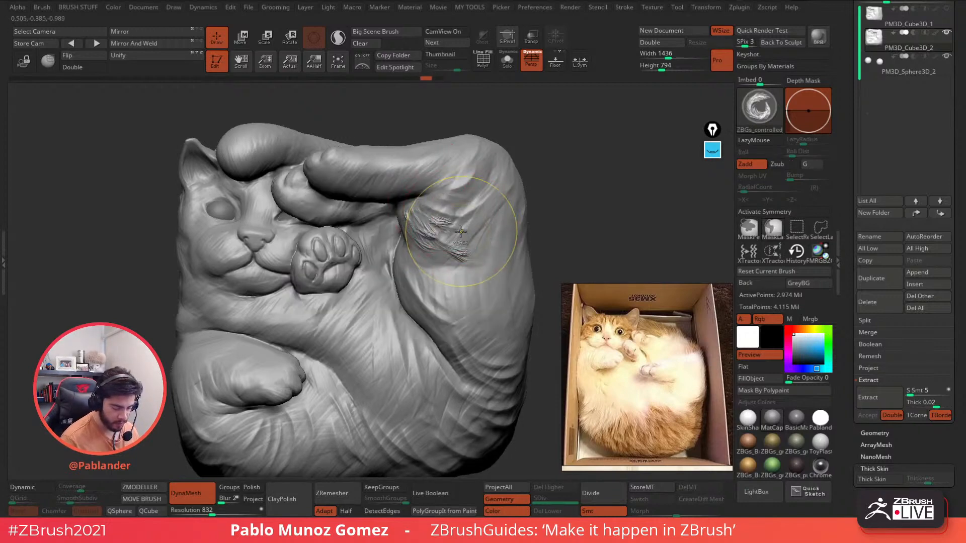
key("ctrl+z")
key("ctrl+z")
key("ctrl+z")
key("ctrl+z")
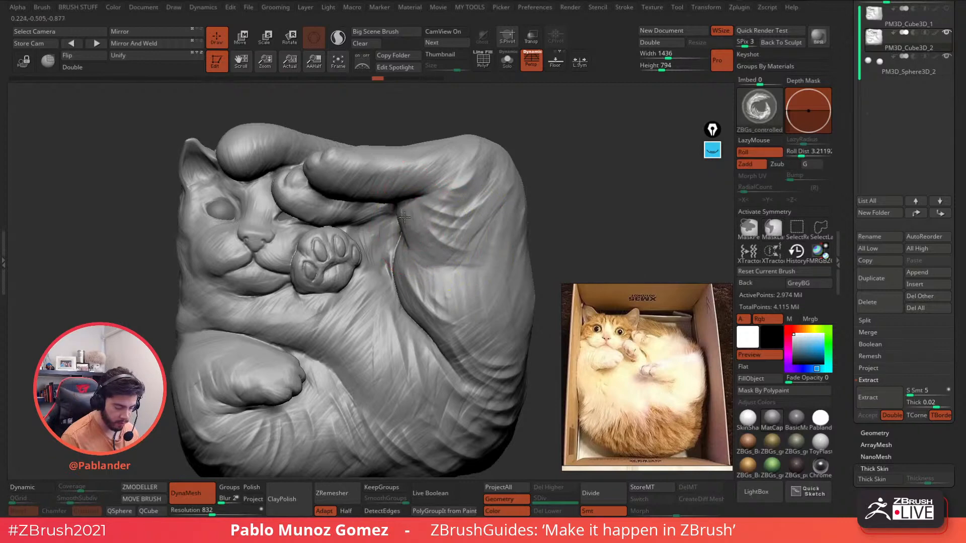
- Carve fine fur strands along the leg's inner fold and the lower and upper leg
mouse_move(404, 217)
left_mouse_down()
mouse_move(445, 258)
mouse_move(440, 234)
mouse_move(475, 248)
mouse_move(472, 216)
left_mouse_up()
left_click_drag(427, 211, 474, 220)
right_click_drag(474, 215, 484, 220)
key("space")
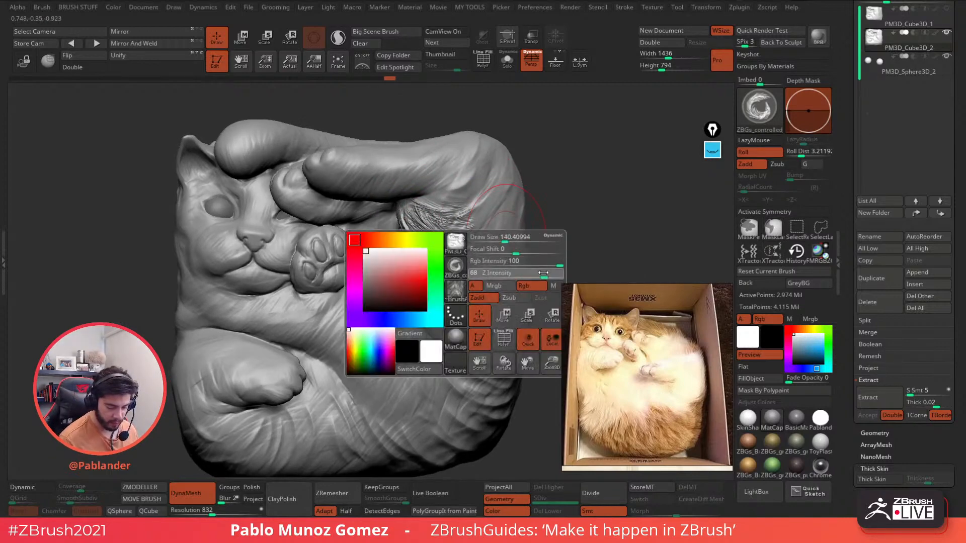
mouse_move(401, 245)
left_mouse_down()
mouse_move(407, 269)
mouse_move(463, 288)
left_mouse_up()
left_click_drag(427, 197, 492, 157)
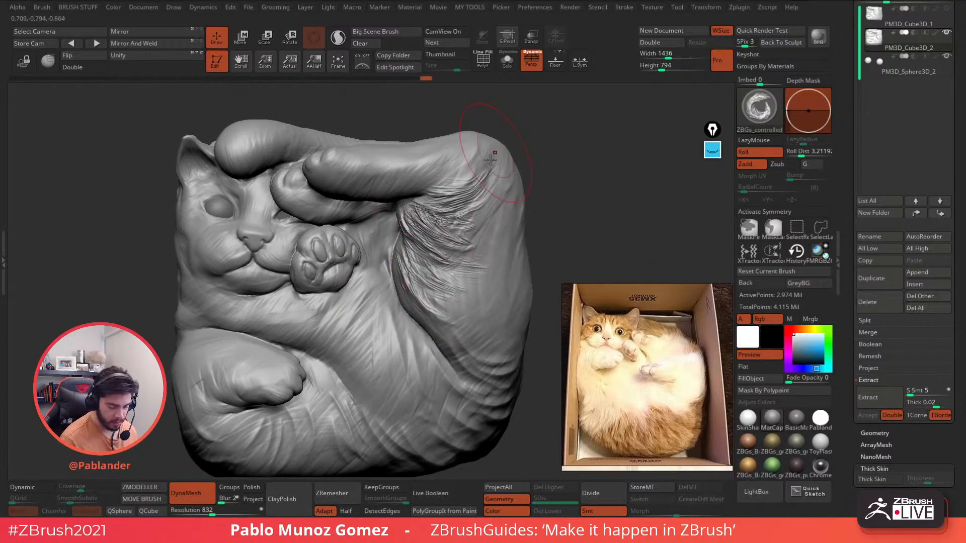
left_click_drag(445, 226, 486, 200)
left_click_drag(457, 242, 511, 216)
left_click_drag(446, 188, 470, 149)
- Carve more fur strands across the leg and down the body
right_click_drag(459, 322, 429, 232, "alt")
left_click_drag(413, 236, 460, 282)
left_click_drag(416, 215, 475, 250)
left_click_drag(414, 193, 478, 223)
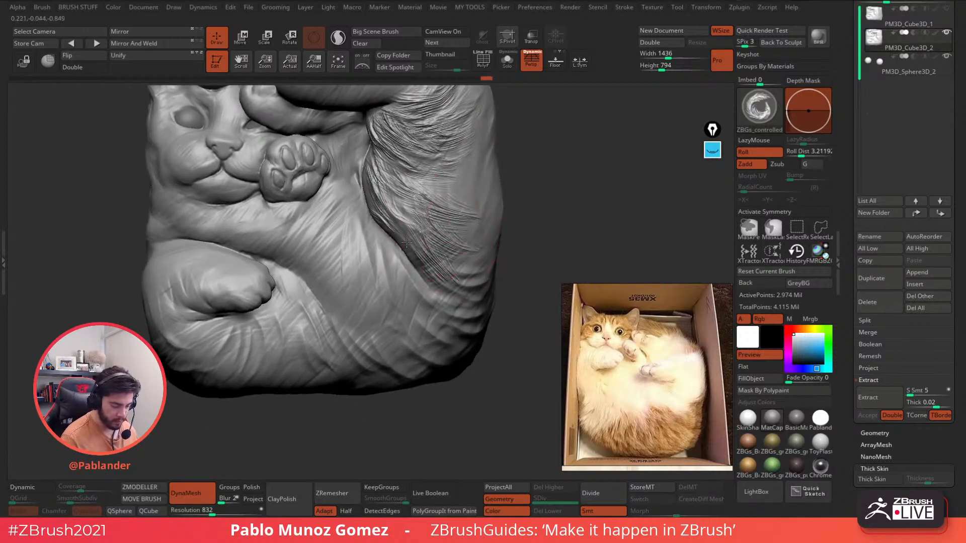
mouse_move(380, 232)
left_mouse_down()
mouse_move(402, 274)
mouse_move(391, 295)
mouse_move(448, 331)
left_mouse_up()
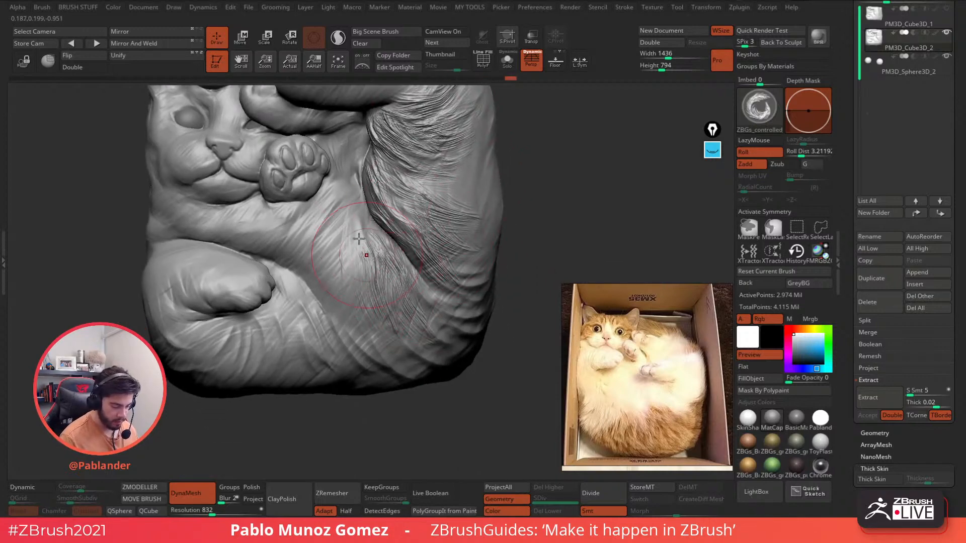
mouse_move(364, 253)
left_mouse_down()
mouse_move(398, 313)
mouse_move(369, 310)
left_mouse_up()
- Carve fur below the leg and across the chest to the foreleg's left end
right_click_drag(329, 274, 365, 292, "alt")
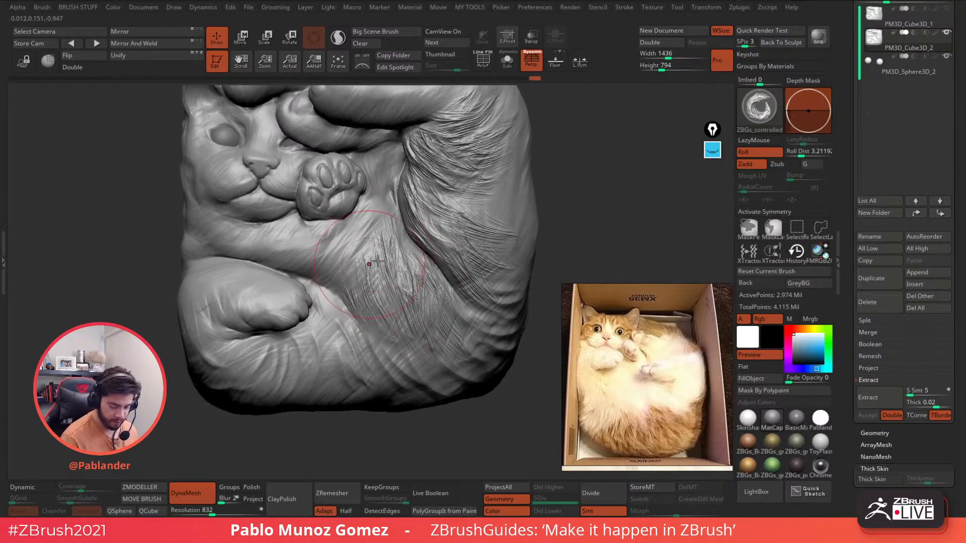
mouse_move(367, 244)
left_mouse_down()
mouse_move(388, 271)
mouse_move(357, 254)
mouse_move(370, 289)
left_mouse_up()
mouse_move(334, 229)
left_mouse_down()
mouse_move(313, 268)
mouse_move(285, 260)
left_mouse_up()
mouse_move(289, 224)
left_mouse_down()
mouse_move(253, 257)
mouse_move(201, 247)
left_mouse_up()
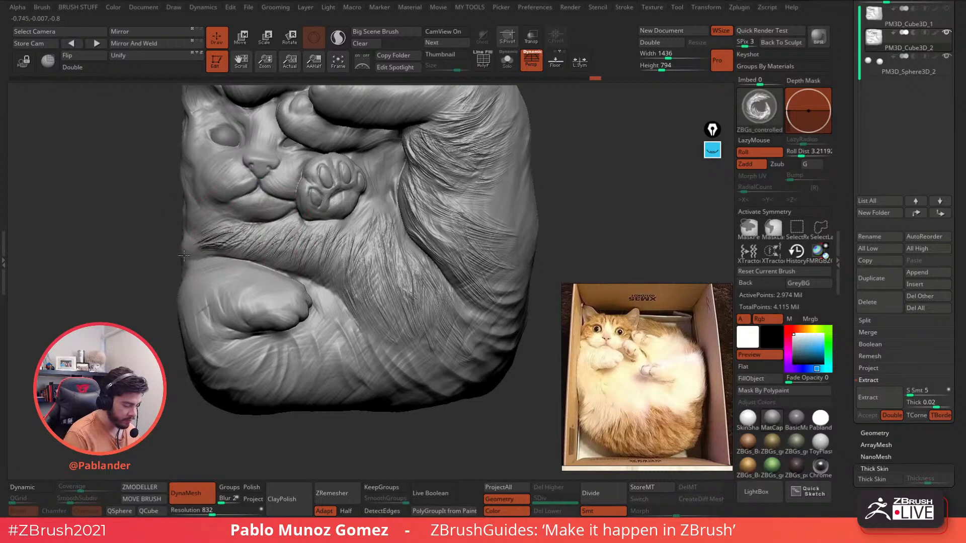
left_click_drag(214, 215, 180, 226)
- Carve fur strands along the foreleg and below-left of the paw
right_click_drag(265, 272, 330, 209, "alt")
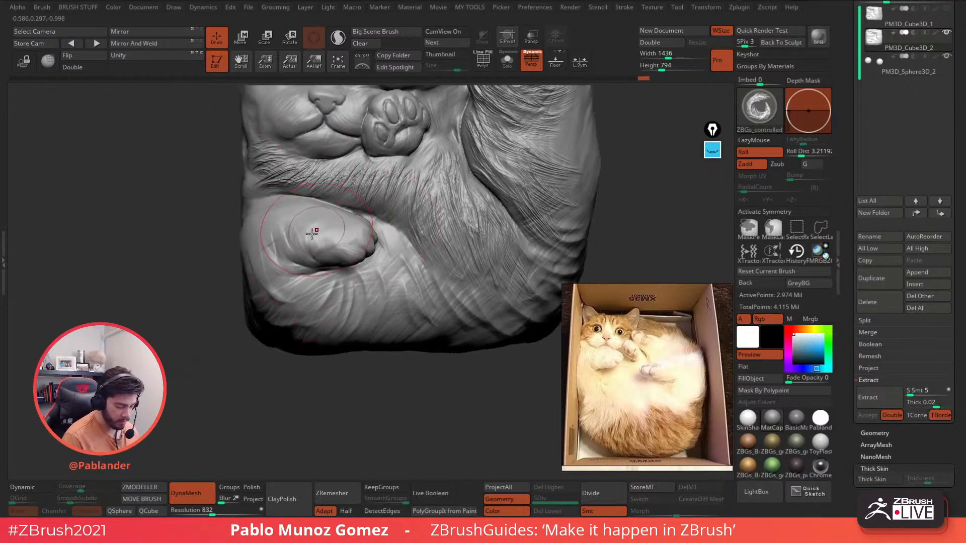
left_click_drag(312, 230, 301, 262)
left_click_drag(289, 219, 274, 243)
mouse_move(295, 274)
left_mouse_down()
mouse_move(270, 246)
mouse_move(261, 262)
mouse_move(269, 297)
left_mouse_up()
left_click_drag(326, 285, 279, 317)
mouse_move(346, 282)
left_mouse_down()
mouse_move(290, 329)
mouse_move(321, 344)
mouse_move(355, 328)
left_mouse_up()
- Carve fur to the right of the paw and onto the belly
left_click_drag(381, 263, 386, 304)
left_click_drag(395, 247, 417, 277)
mouse_move(385, 225)
left_mouse_down()
mouse_move(444, 304)
mouse_move(430, 342)
left_mouse_up()
left_click_drag(445, 275, 472, 345)
left_click_drag(443, 247, 466, 296)
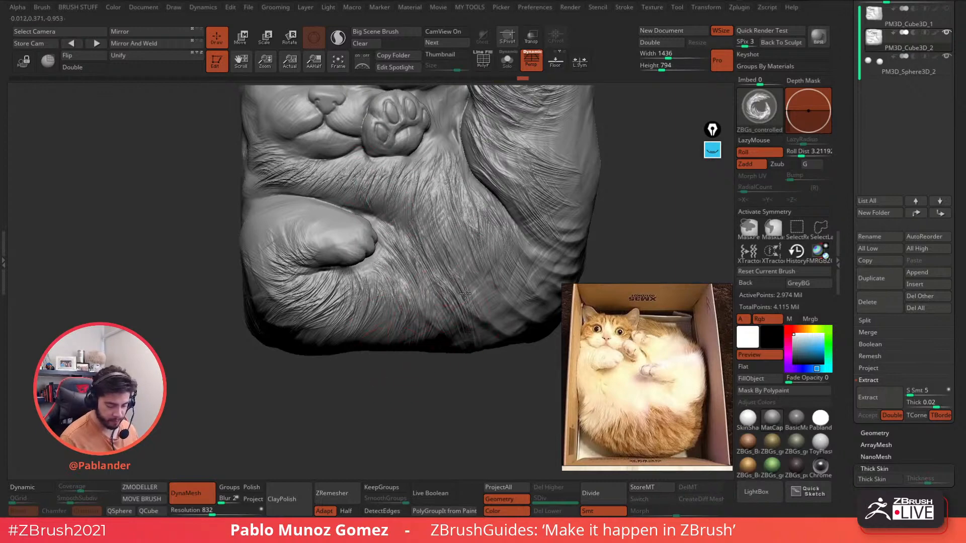
- Rotate to the cat's right side and carve fur across the lower belly
mouse_move(453, 252)
right_mouse_down()
mouse_move(410, 233)
mouse_move(399, 309)
right_mouse_up()
mouse_move(399, 308)
left_mouse_down()
mouse_move(464, 359)
mouse_move(488, 349)
left_mouse_up()
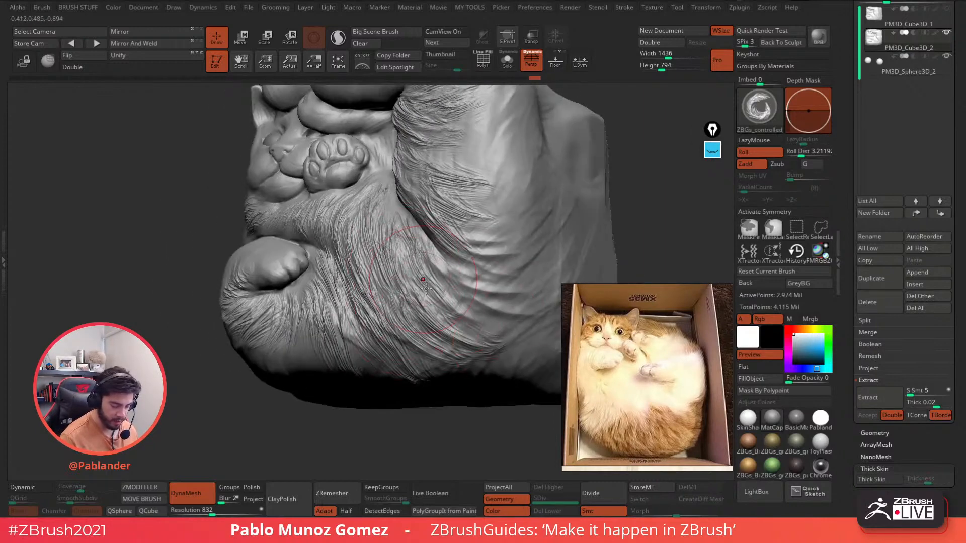
left_click_drag(426, 289, 508, 324)
left_click_drag(443, 267, 537, 289)
left_click_drag(455, 222, 541, 244)
- Carve fur sweeping up the cat's upper side
mouse_move(533, 215)
right_mouse_down("ctrl")
mouse_move(517, 198)
mouse_move(463, 226)
mouse_move(395, 225)
mouse_move(413, 264)
right_mouse_up("ctrl")
mouse_move(413, 265)
right_mouse_down("ctrl")
mouse_move(420, 282)
mouse_move(390, 269)
mouse_move(402, 277)
right_mouse_up("ctrl")
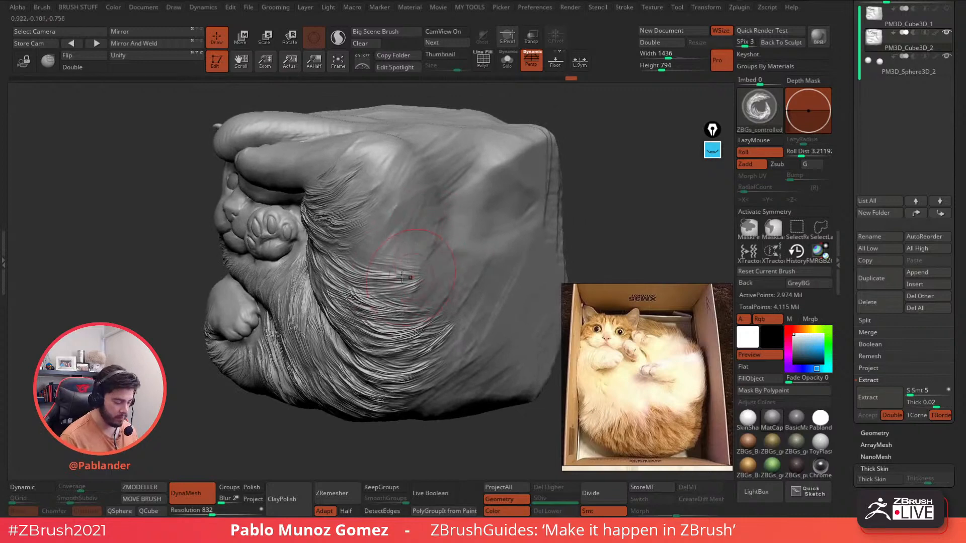
left_click_drag(350, 215, 400, 202)
left_click_drag(344, 193, 386, 174)
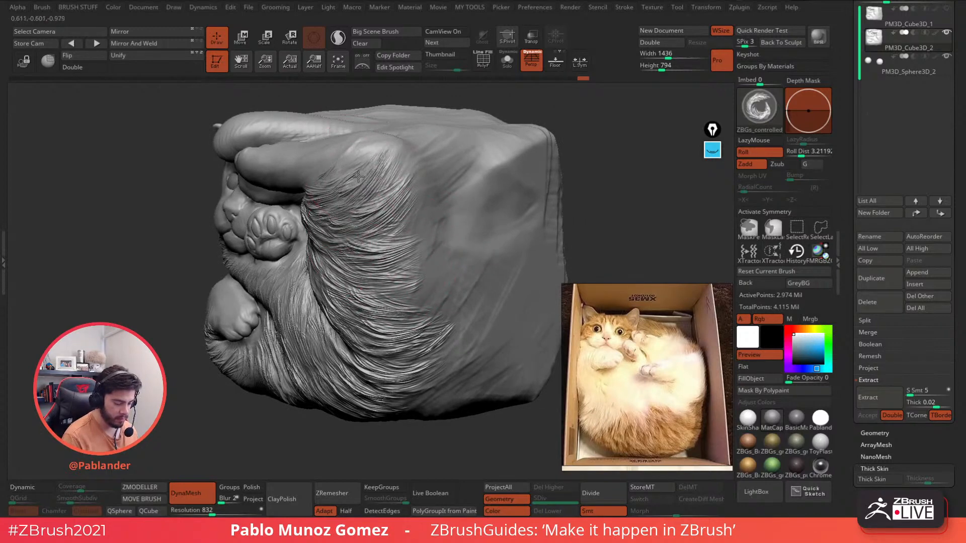
- Zoom in on the lower paw, then carve and soften fur on the curled leg
mouse_move(342, 276)
right_mouse_down()
mouse_move(422, 263)
mouse_move(406, 221)
mouse_move(375, 243)
mouse_move(416, 340)
mouse_move(413, 271)
mouse_move(431, 229)
right_mouse_up()
right_click_drag(431, 230, 419, 262, "ctrl")
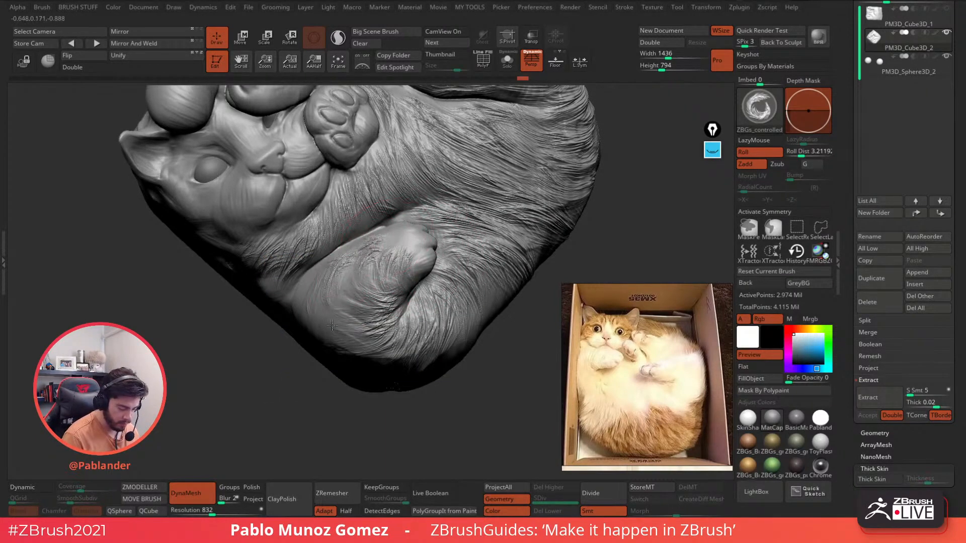
left_click_drag(361, 317, 391, 321)
right_click_drag(358, 302, 365, 279)
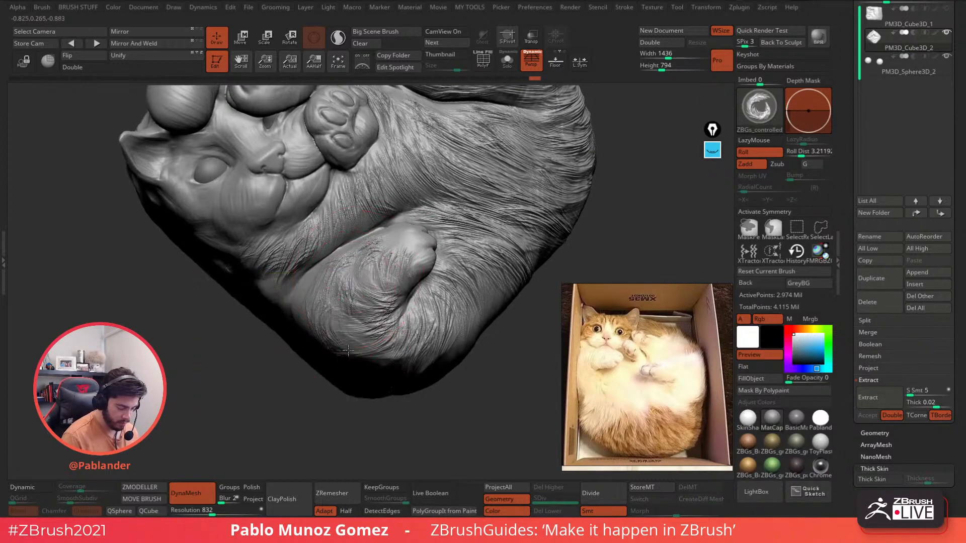
mouse_move(369, 259)
left_mouse_down("shift")
mouse_move(367, 239)
mouse_move(380, 256)
left_mouse_up("shift")
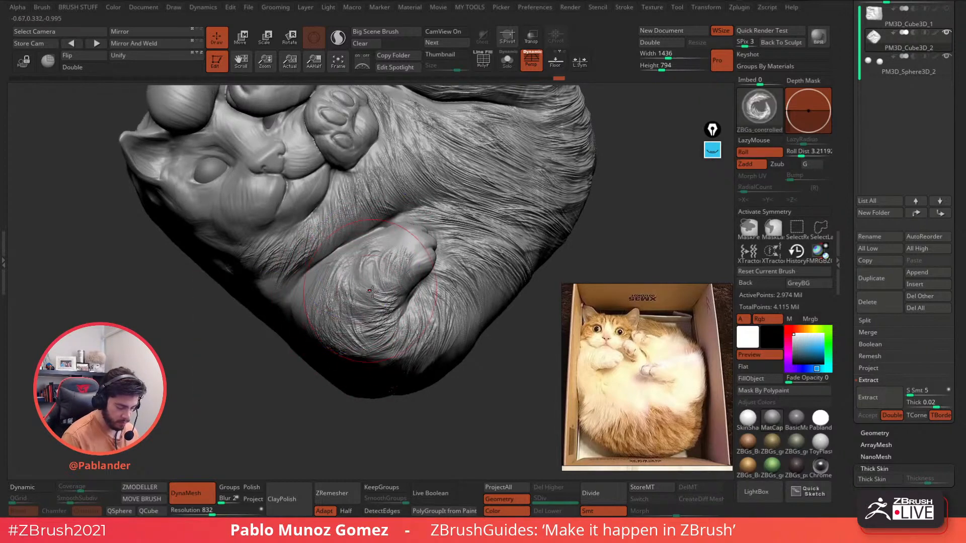
mouse_move(371, 298)
right_mouse_down("alt")
mouse_move(401, 247)
mouse_move(366, 245)
right_mouse_up("alt")
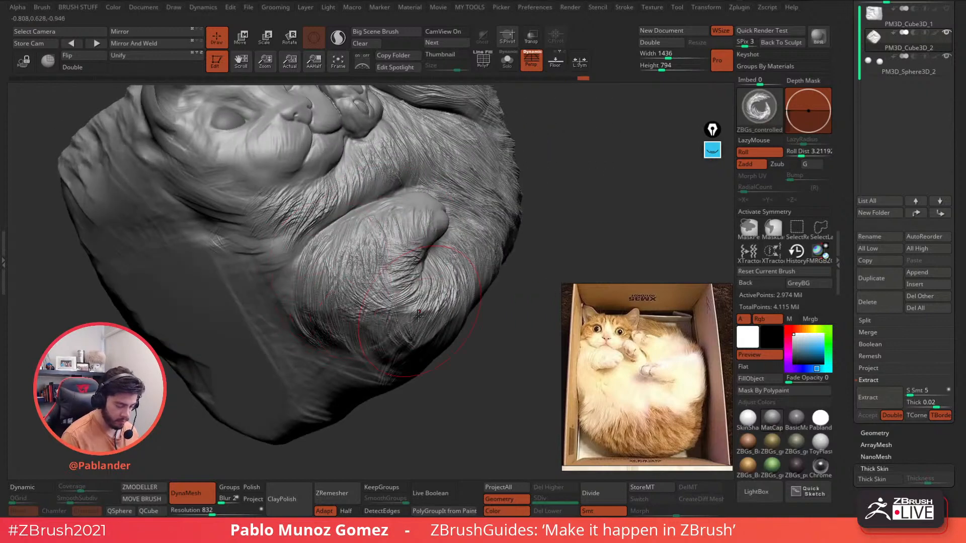
- Orbit the cat to a face-on view of its face and paw
right_click_drag(274, 204, 336, 253)
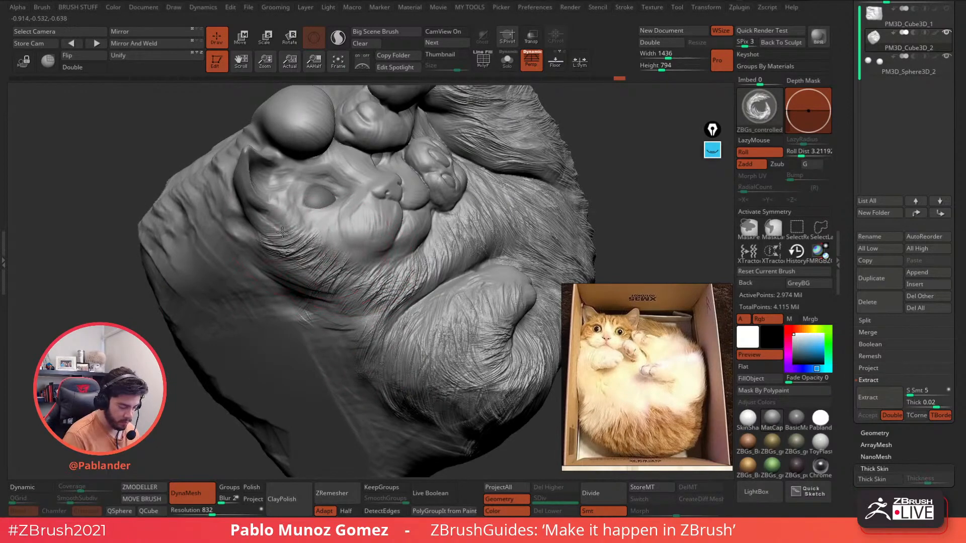
right_click_drag(274, 221, 401, 248)
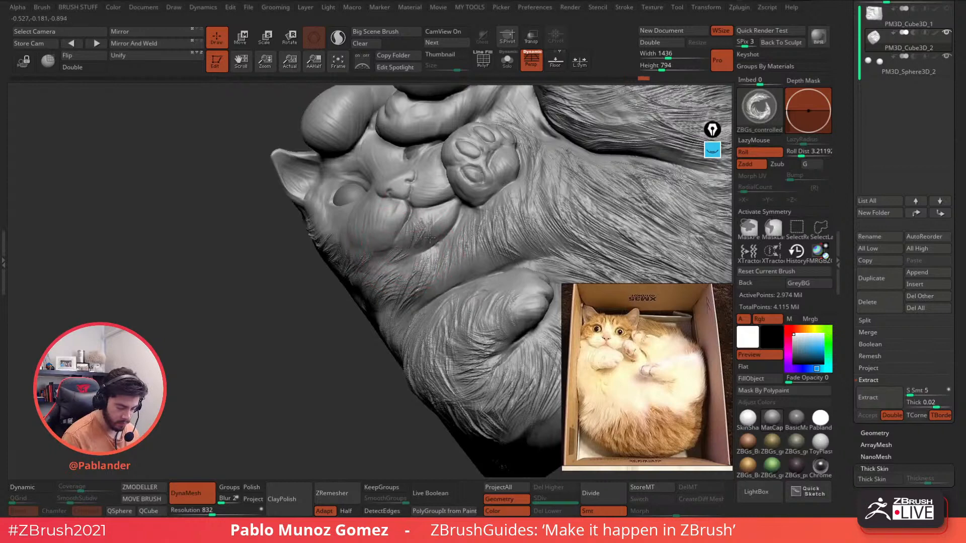
right_click_drag(424, 259, 374, 202)
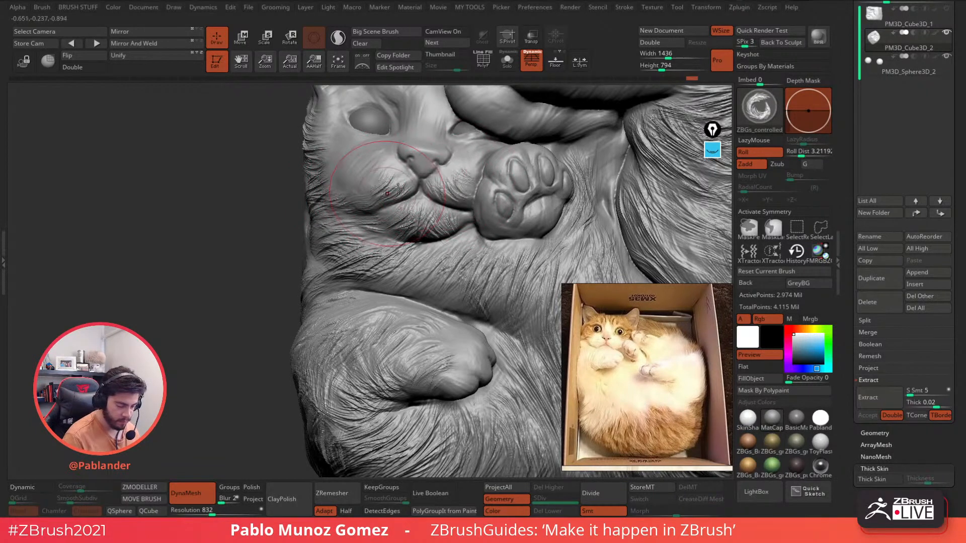
right_click_drag(374, 192, 371, 237)
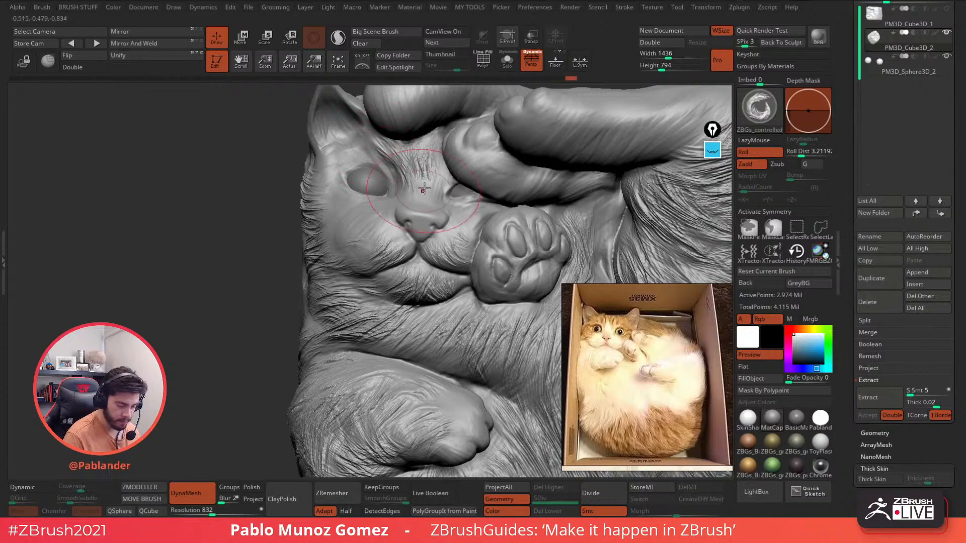
mouse_move(441, 151)
right_mouse_down()
mouse_move(372, 204)
mouse_move(347, 195)
mouse_move(334, 216)
mouse_move(354, 154)
mouse_move(437, 151)
right_mouse_up()
right_click(338, 194)
- Add a fur stroke, then inspect the face, paws and back fur from several angles
left_click_drag(385, 146, 397, 159)
mouse_move(388, 158)
right_mouse_down()
mouse_move(463, 174)
mouse_move(434, 232)
mouse_move(421, 173)
right_mouse_up()
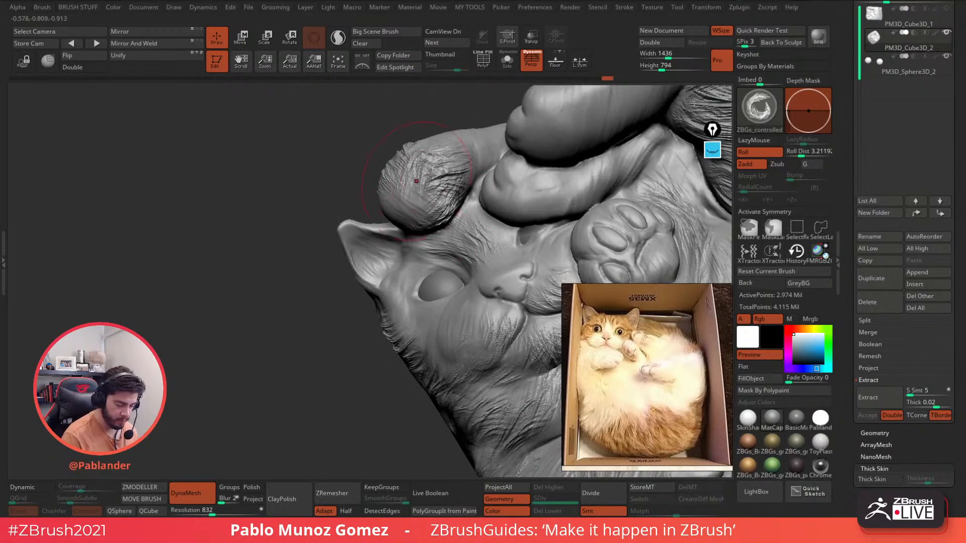
right_click_drag(395, 203, 389, 179)
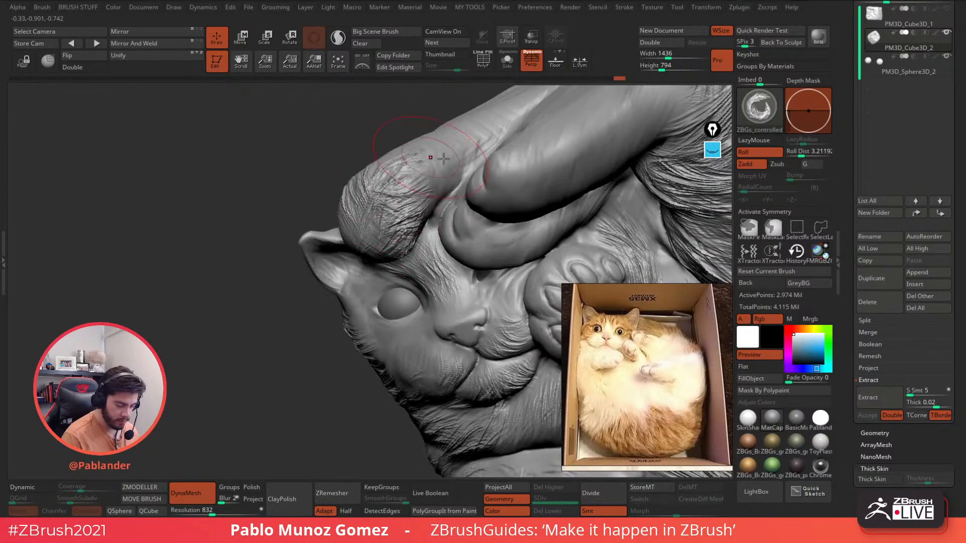
right_click_drag(443, 159, 424, 182)
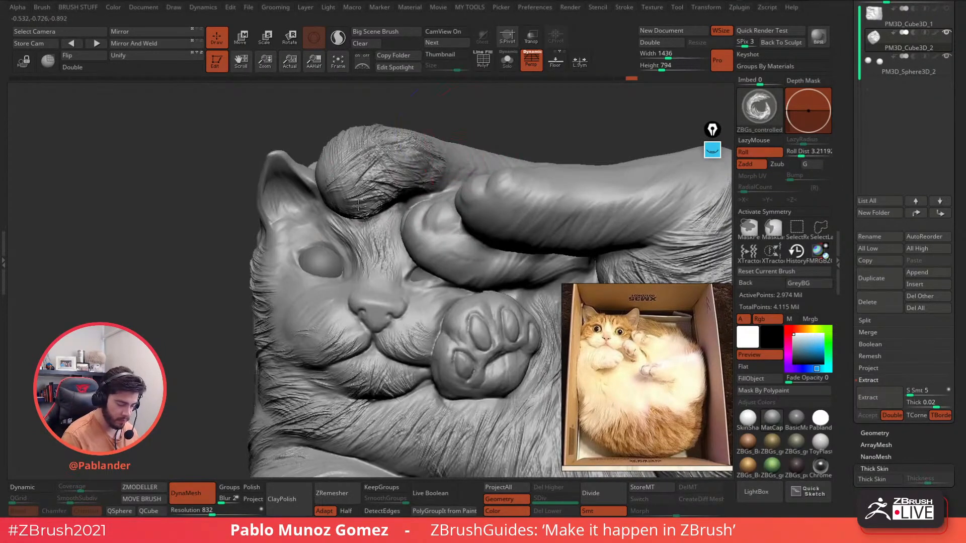
right_click_drag(342, 167, 393, 198)
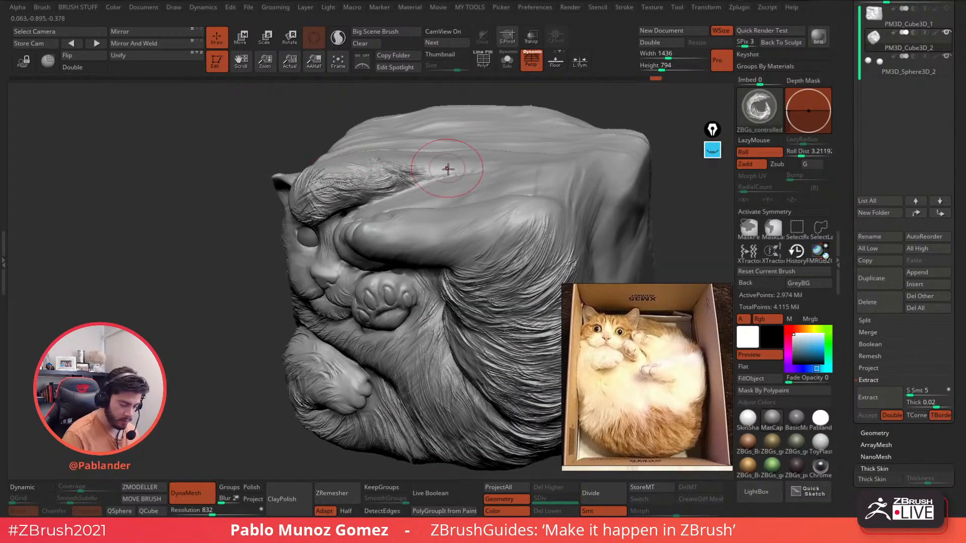
- Carve fur on the upper paw, upper leg and the lower paw's underside
right_click_drag(465, 187, 493, 176)
mouse_move(373, 243)
left_mouse_down()
mouse_move(437, 255)
mouse_move(483, 229)
left_mouse_up()
right_click_drag(465, 203, 486, 189)
mouse_move(347, 251)
left_mouse_down()
mouse_move(398, 252)
mouse_move(420, 267)
left_mouse_up()
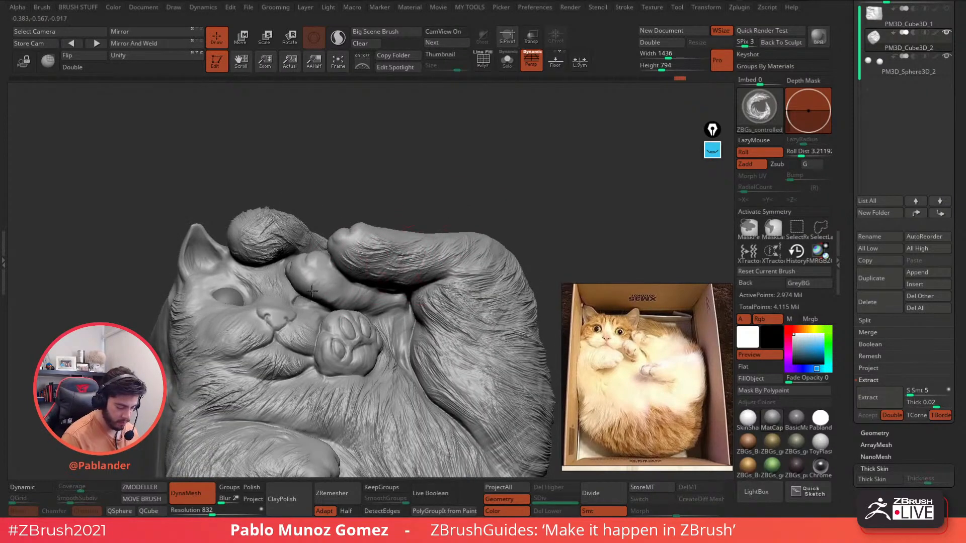
left_click_drag(305, 278, 360, 293)
right_click_drag(453, 193, 486, 186)
mouse_move(324, 293)
left_mouse_down()
mouse_move(355, 305)
mouse_move(419, 301)
mouse_move(428, 329)
left_mouse_up()
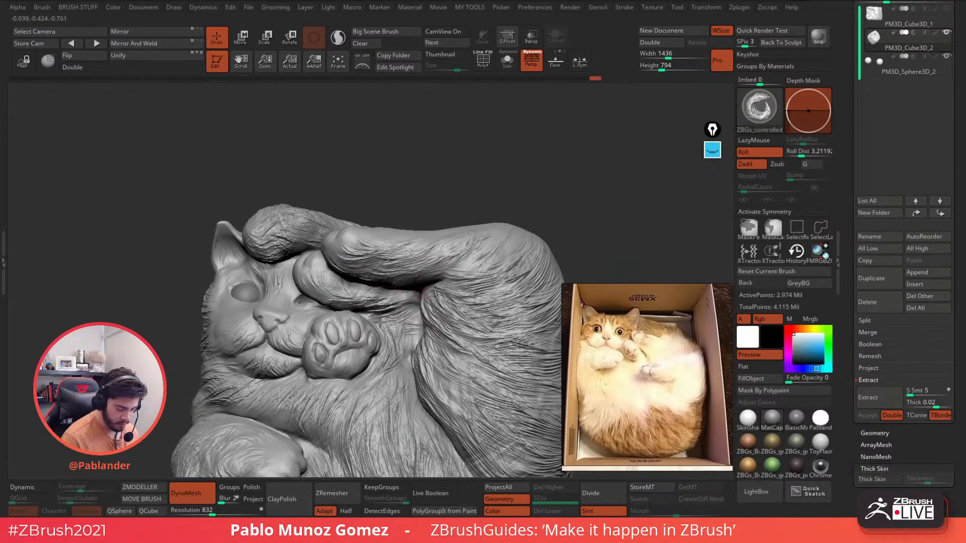
- Carve fur near the left cheek and leftward below the chin
mouse_move(381, 371)
right_mouse_down()
mouse_move(402, 322)
mouse_move(370, 324)
right_mouse_up()
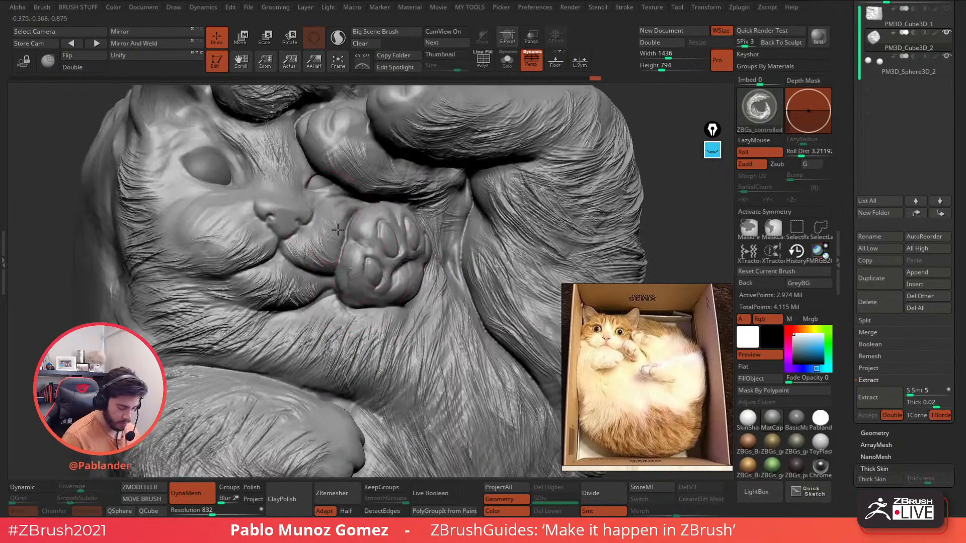
right_click_drag(337, 230, 259, 247)
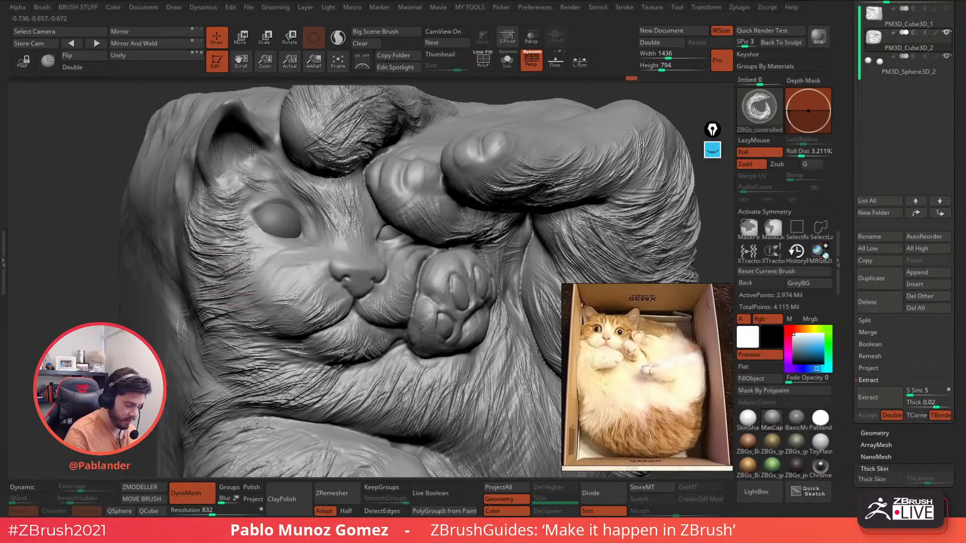
mouse_move(306, 159)
right_mouse_down("ctrl")
mouse_move(343, 180)
mouse_move(322, 193)
right_mouse_up("ctrl")
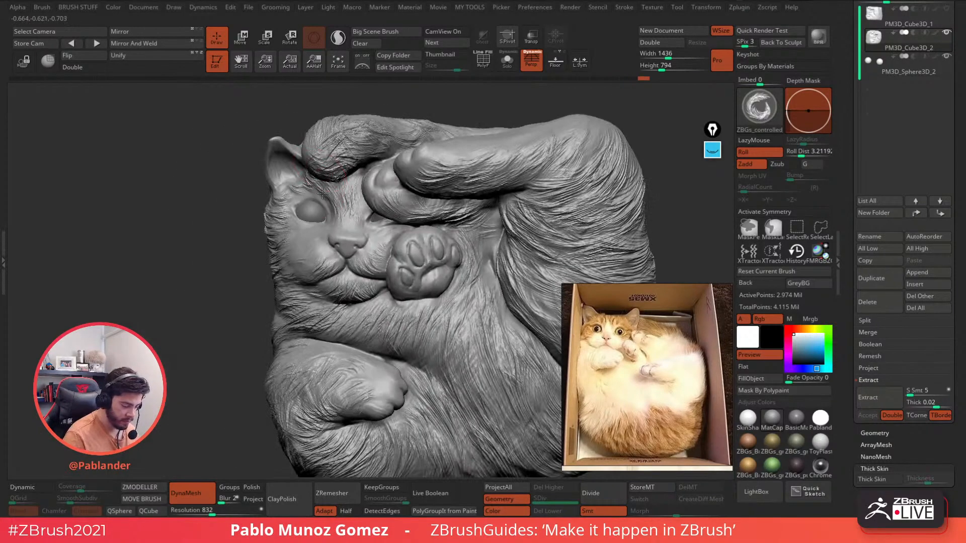
left_click_drag(278, 269, 276, 271)
right_click_drag(397, 251, 335, 223, "alt")
mouse_move(335, 224)
right_mouse_down("ctrl")
mouse_move(402, 282)
mouse_move(367, 281)
mouse_move(317, 301)
right_mouse_up("ctrl")
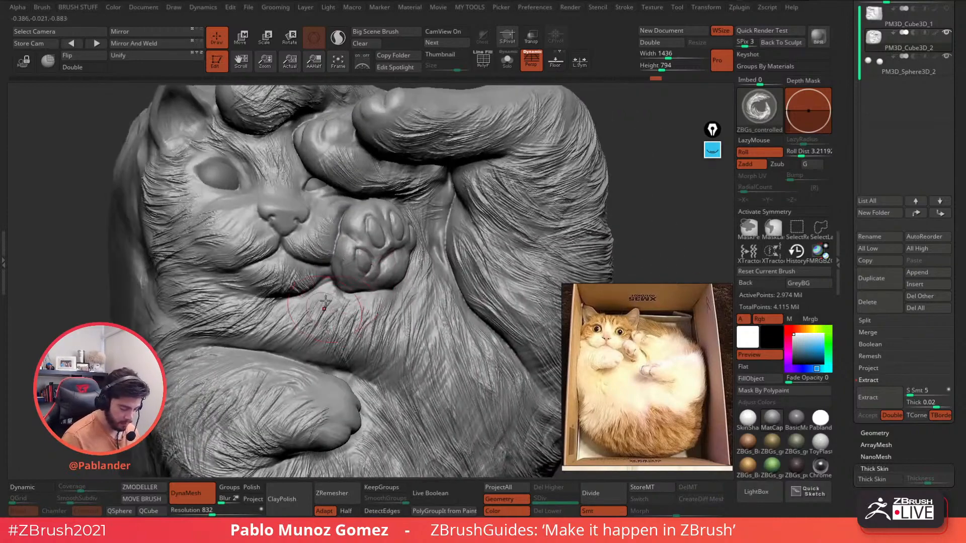
left_click_drag(316, 341, 267, 337)
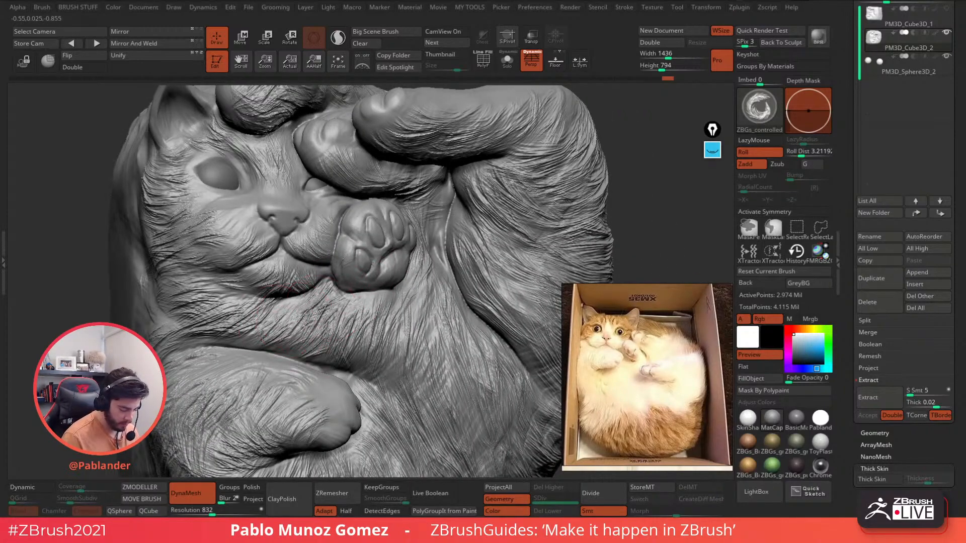
- Carve fur grooves along the leg crease beside the paw
right_click_drag(397, 338, 414, 246, "alt")
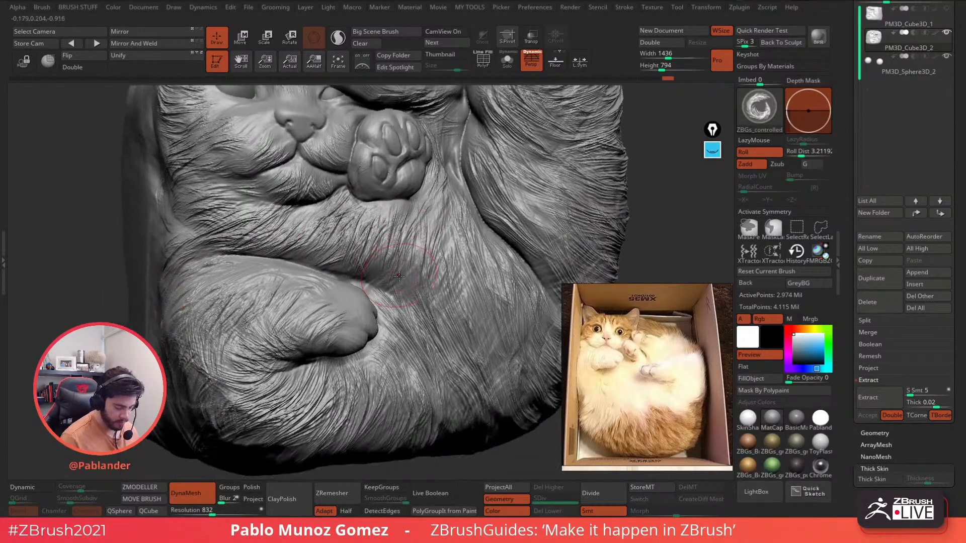
mouse_move(392, 294)
right_mouse_down()
mouse_move(405, 287)
mouse_move(384, 351)
mouse_move(330, 295)
mouse_move(396, 257)
right_mouse_up()
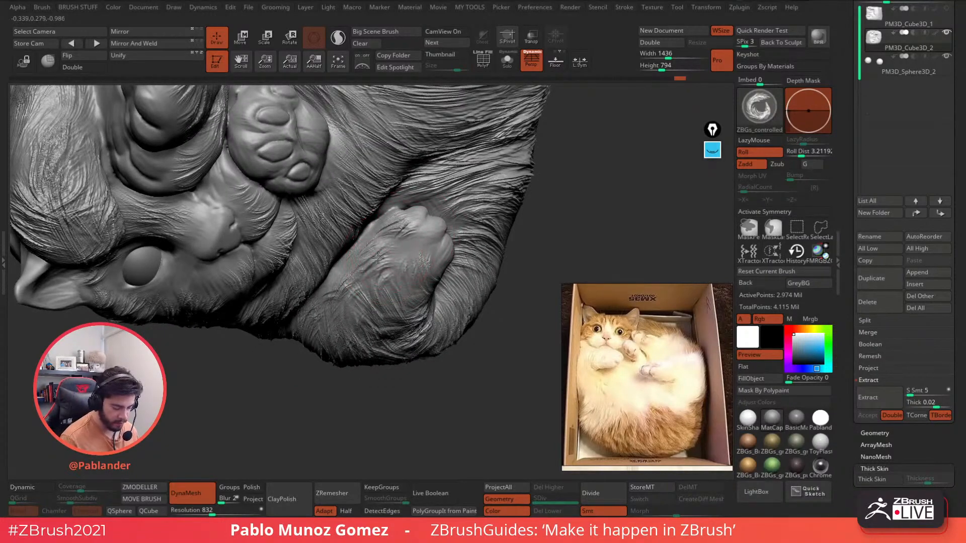
mouse_move(429, 260)
right_mouse_down()
mouse_move(460, 166)
mouse_move(402, 194)
mouse_move(382, 242)
right_mouse_up()
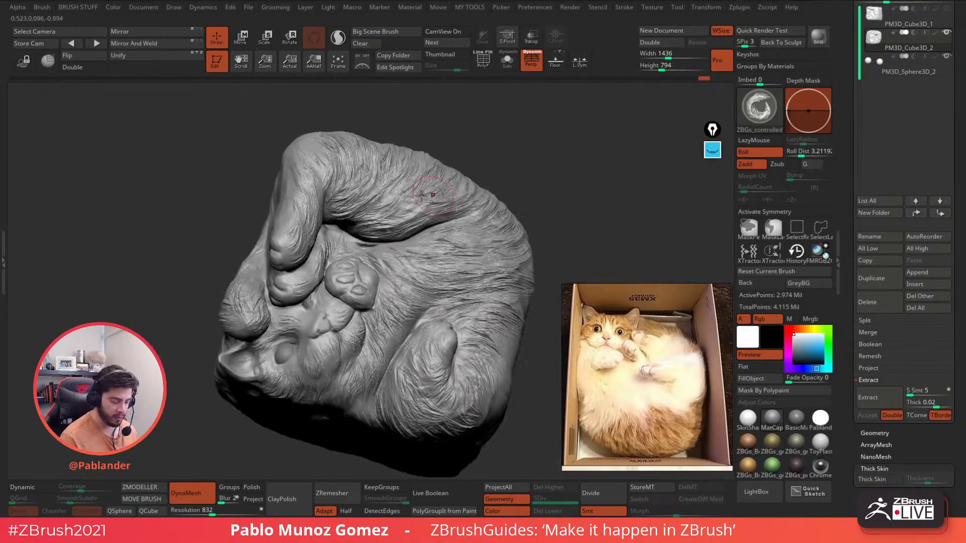
key("space")
left_click_drag(406, 198, 422, 196)
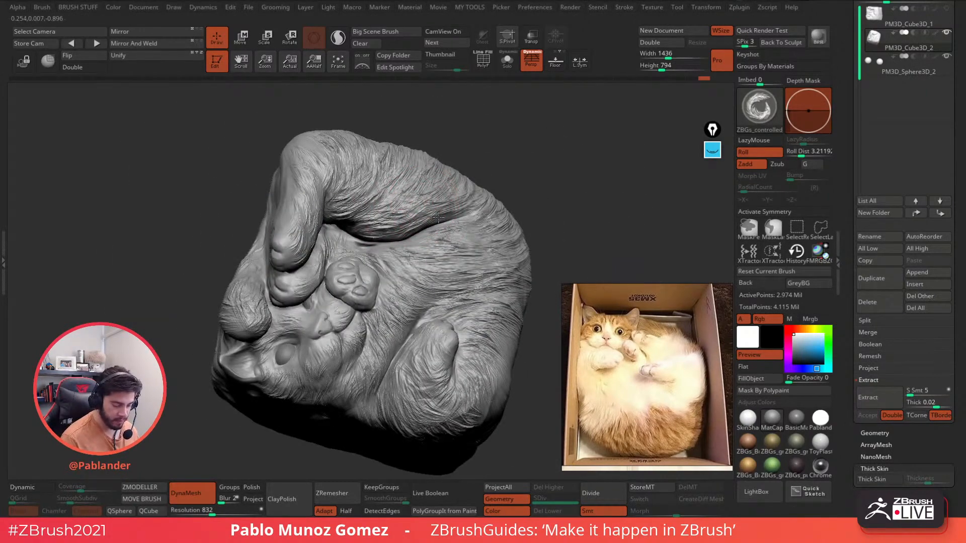
right_click_drag(375, 194, 438, 238)
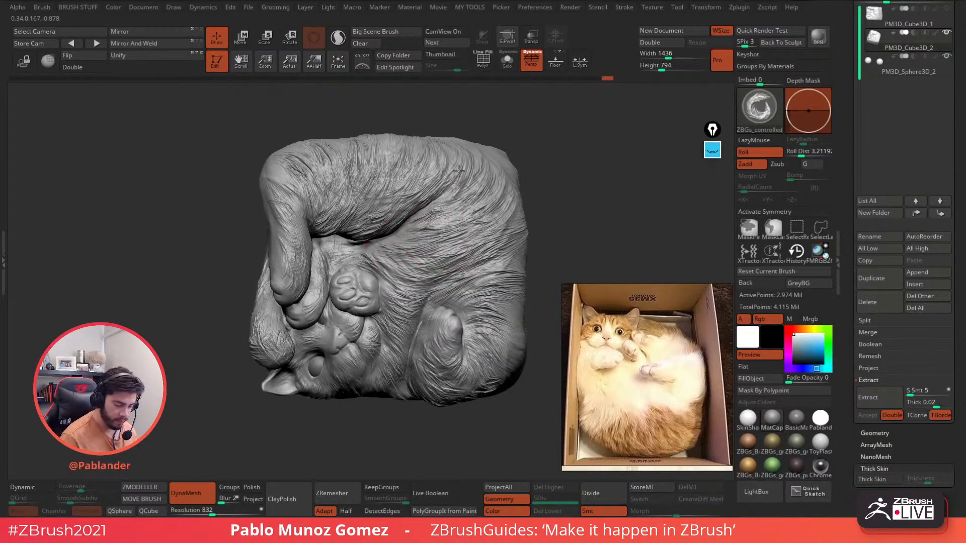
right_click_drag(263, 154, 282, 206)
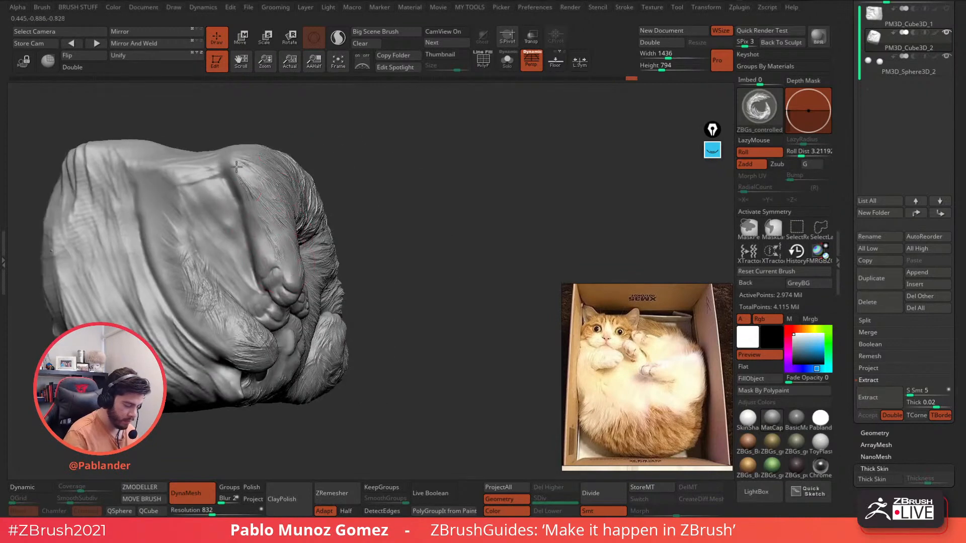
right_click_drag(242, 176, 378, 248)
left_click_drag(346, 172, 366, 226)
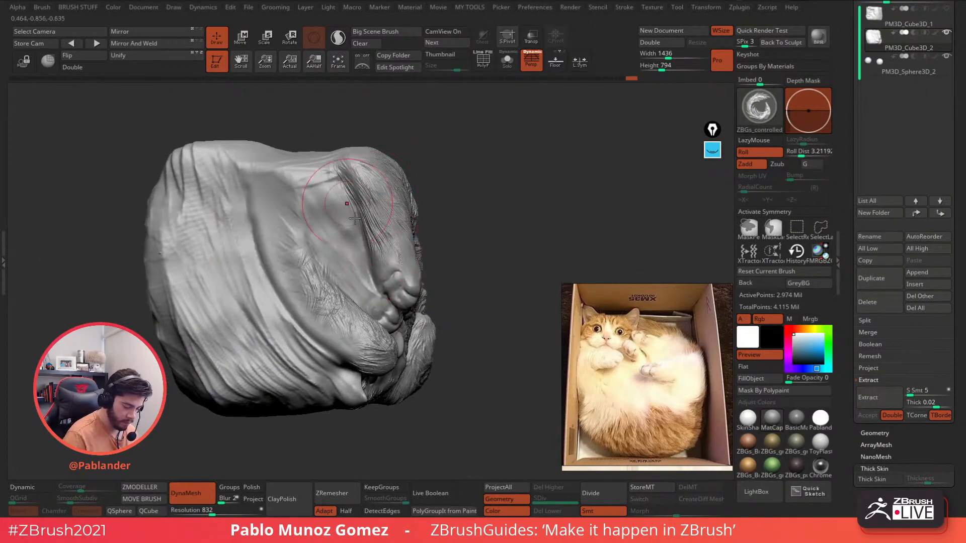
left_click_drag(341, 195, 368, 290)
left_click_drag(321, 240, 350, 288)
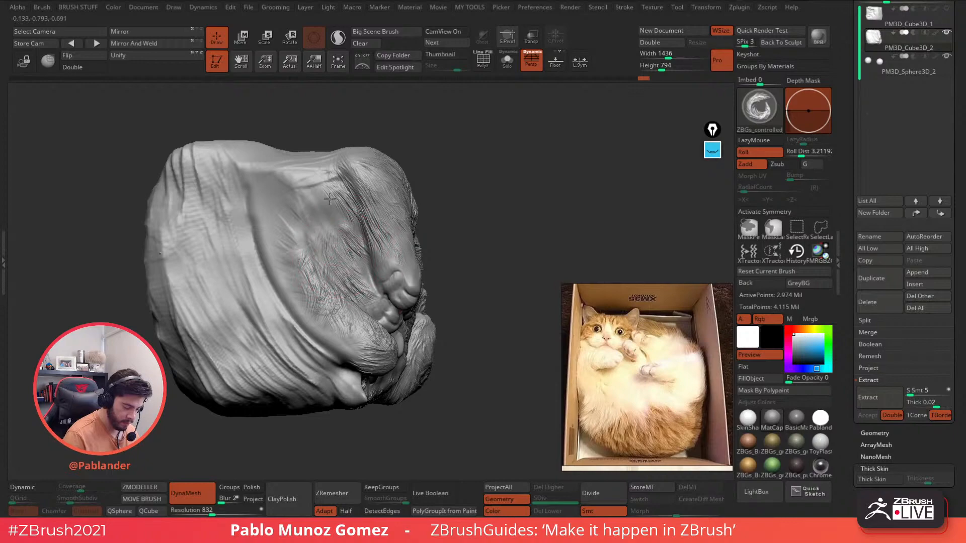
left_click_drag(330, 199, 329, 244)
- Add a fur stroke on the leg and shrink the brush for fine detail
mouse_move(477, 171)
right_mouse_down()
mouse_move(441, 186)
mouse_move(451, 216)
right_mouse_up()
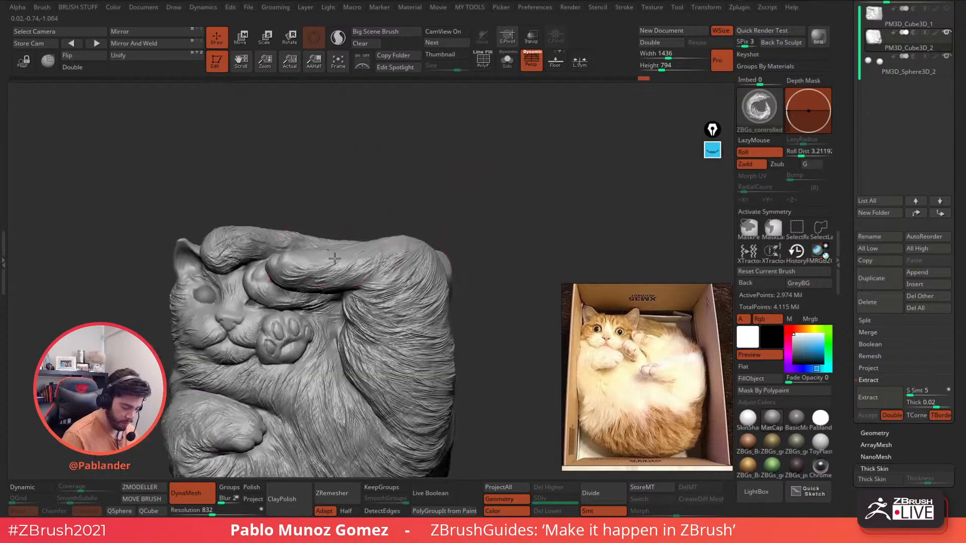
left_click_drag(392, 261, 344, 301)
mouse_move(243, 318)
right_mouse_down("alt")
mouse_move(334, 221)
mouse_move(308, 240)
mouse_move(362, 220)
mouse_move(339, 220)
right_mouse_up("alt")
right_click(334, 220)
right_click(339, 213)
- Carve fur strands above the nose, between the eyes and left of the mouth
mouse_move(352, 211)
left_mouse_down()
mouse_move(338, 211)
mouse_move(343, 187)
mouse_move(360, 194)
mouse_move(376, 158)
left_mouse_up()
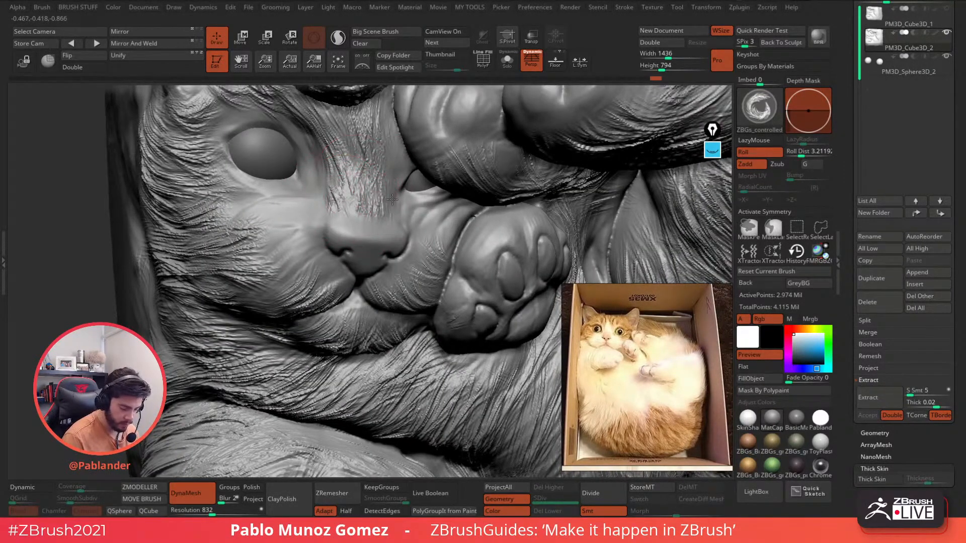
left_click_drag(392, 199, 394, 162)
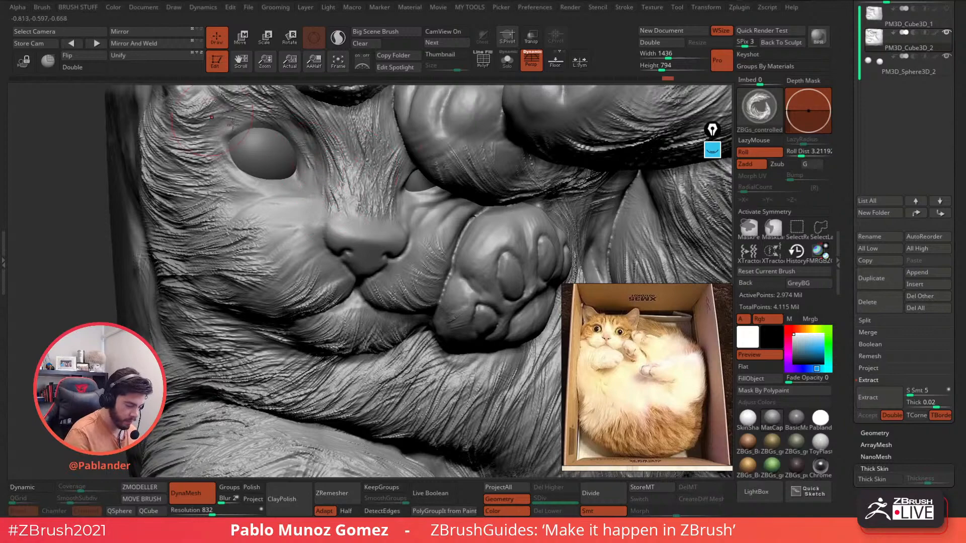
right_click_drag(390, 221, 361, 252, "alt")
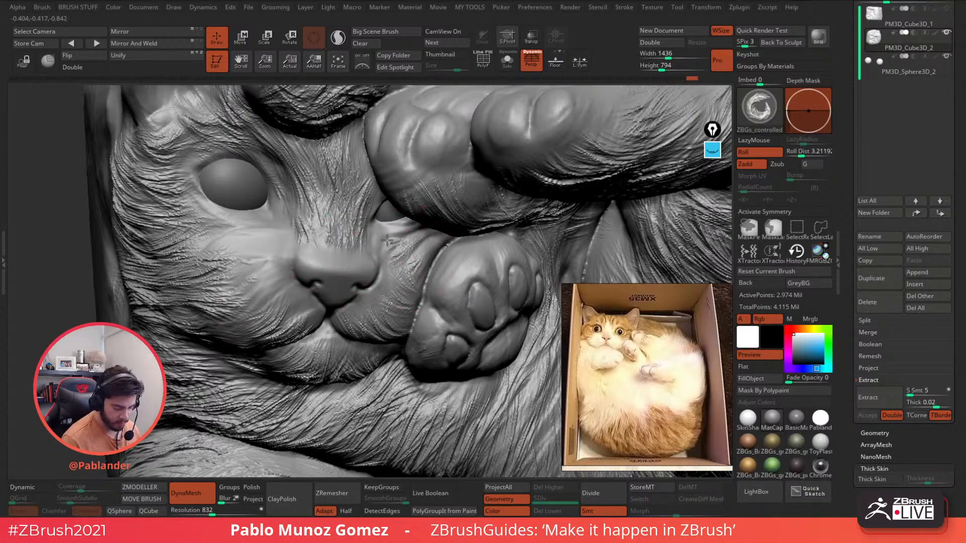
right_click_drag(406, 301, 403, 239)
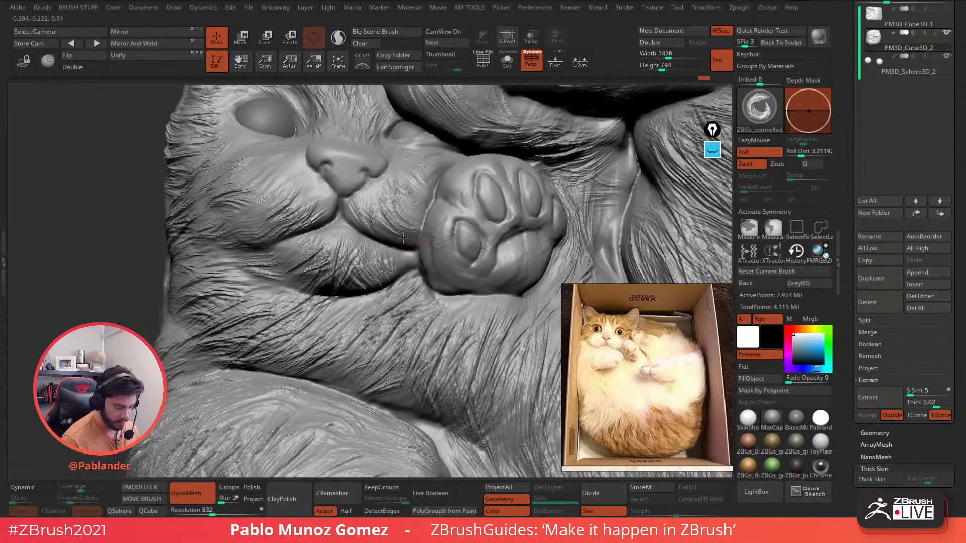
mouse_move(295, 266)
left_mouse_down()
mouse_move(262, 286)
mouse_move(252, 274)
left_mouse_up()
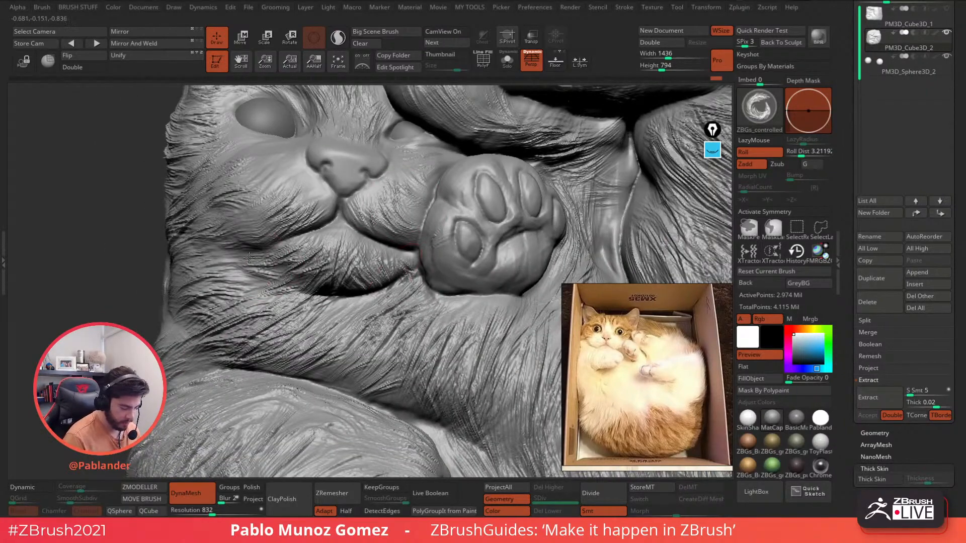
- Orbit to the face's profile and carve a short fur stroke on the ear
right_click_drag(363, 272, 339, 178, "ctrl")
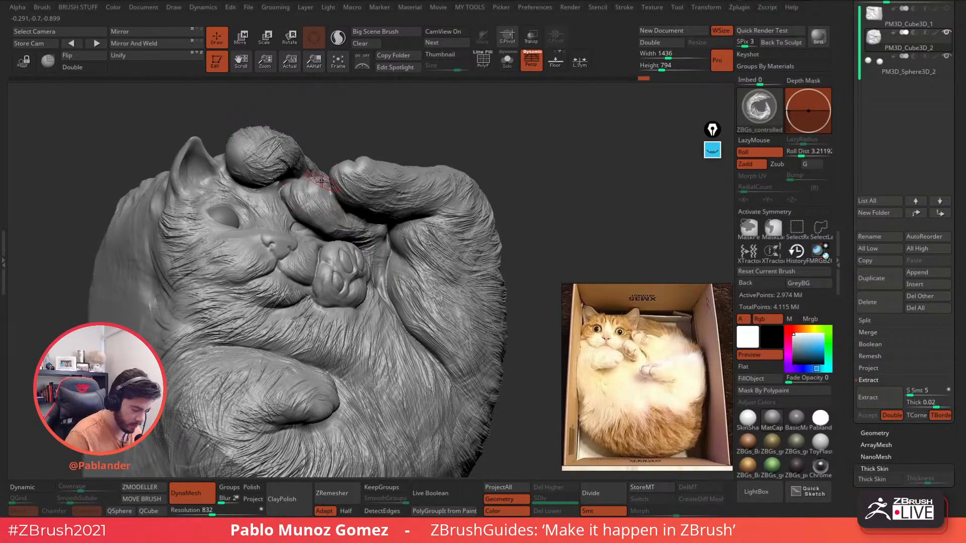
right_click_drag(322, 181, 242, 181)
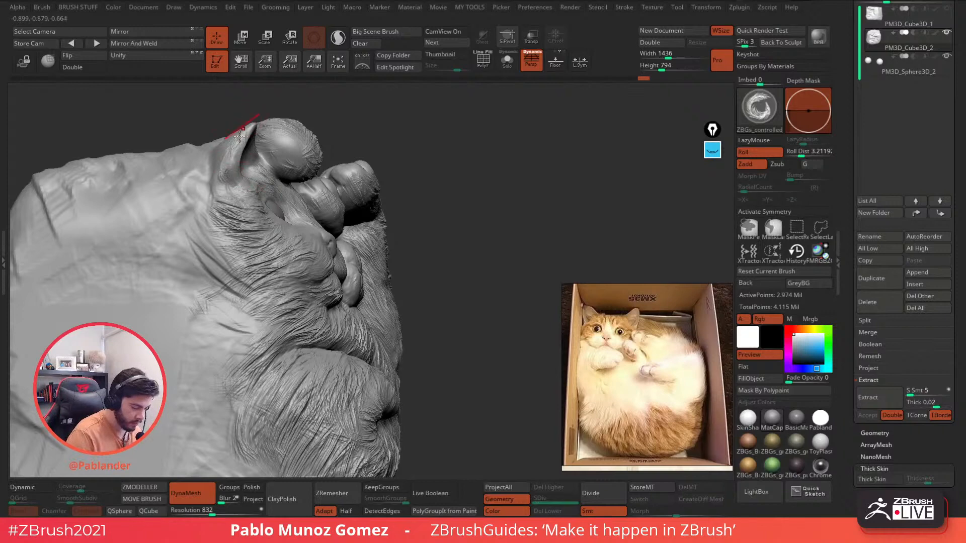
right_click_drag(240, 135, 215, 174)
left_click_drag(231, 130, 205, 131)
right_click_drag(384, 222, 362, 176, "ctrl")
mouse_move(361, 177)
right_mouse_down()
mouse_move(296, 195)
mouse_move(362, 233)
mouse_move(395, 215)
mouse_move(446, 213)
right_mouse_up()
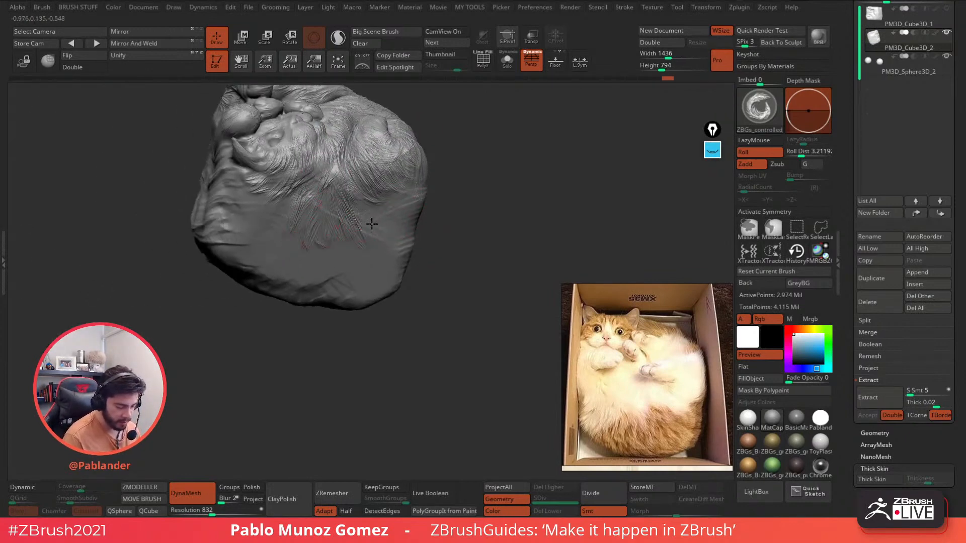
- Orbit to the block's underside and carve a run of fur strands across it
right_click_drag(399, 202, 405, 194)
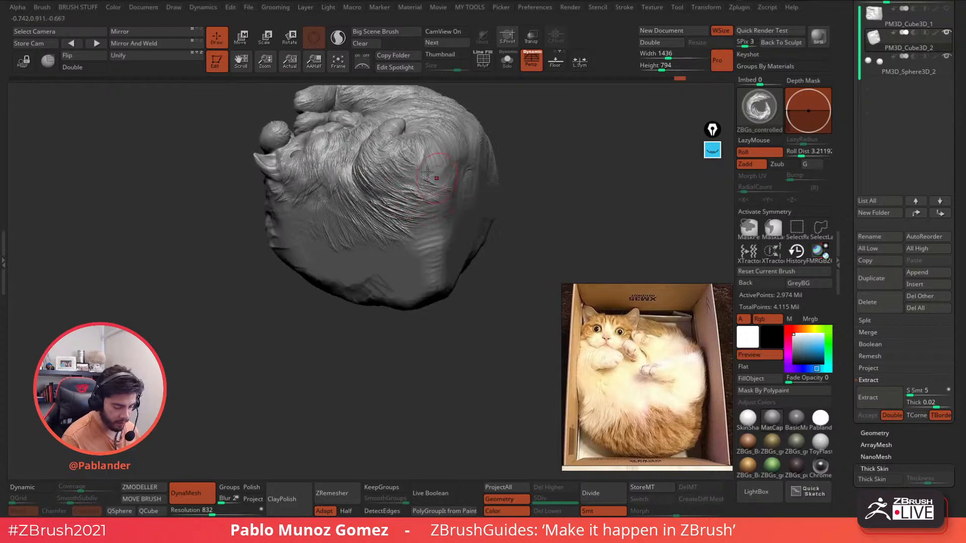
right_click_drag(444, 164, 397, 216)
right_click(392, 239)
right_click_drag(427, 166, 363, 242)
left_click_drag(330, 217, 369, 252)
left_click_drag(358, 212, 397, 244)
left_click_drag(385, 193, 423, 227)
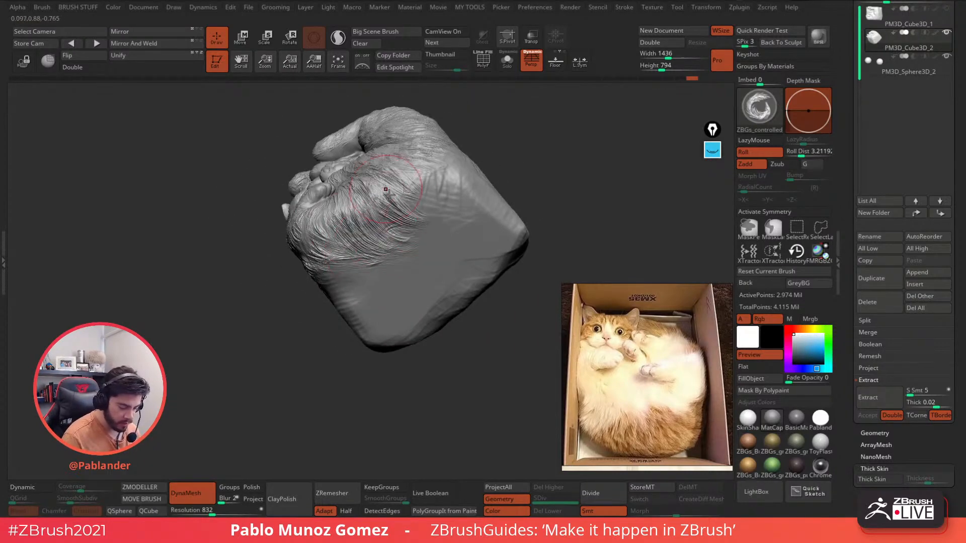
left_click_drag(390, 174, 437, 218)
left_click_drag(410, 168, 466, 190)
right_click_drag(507, 143, 486, 158)
- Extend fur toward the underside's lower right, then return to the front view
left_click_drag(472, 143, 509, 182)
mouse_move(509, 182)
right_mouse_down()
mouse_move(491, 159)
mouse_move(434, 195)
right_mouse_up()
left_click_drag(398, 214, 466, 215)
right_click_drag(466, 215, 427, 181)
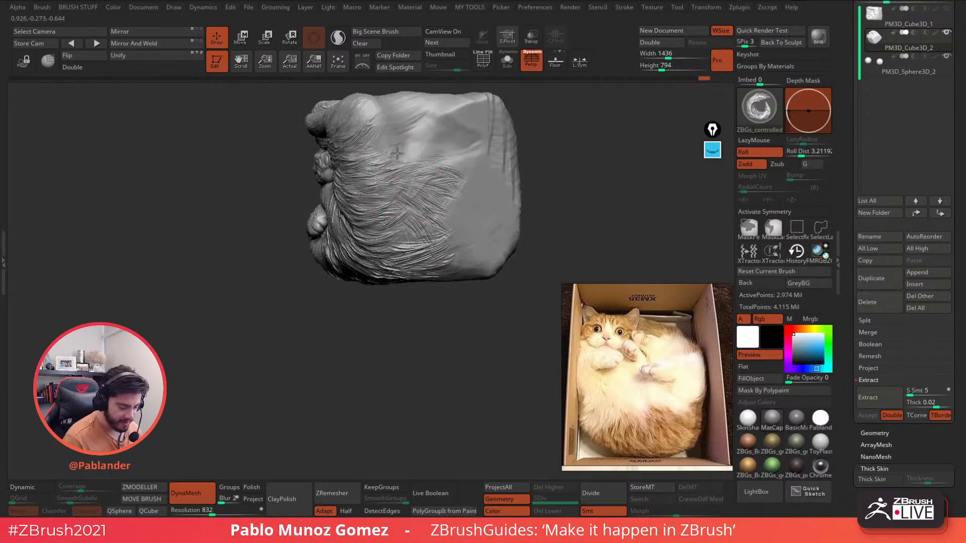
mouse_move(376, 123)
right_mouse_down()
mouse_move(390, 170)
mouse_move(391, 159)
right_mouse_up()
mouse_move(380, 208)
right_mouse_down()
mouse_move(425, 177)
mouse_move(371, 240)
right_mouse_up()
right_click(371, 241)
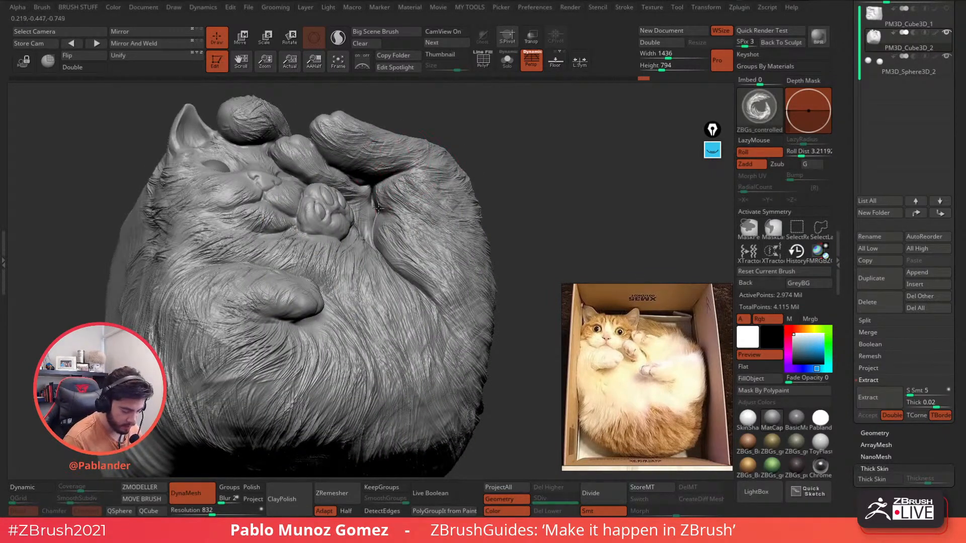
- Carve fur strands across the cheek left of the nose and inspect the result
right_click_drag(368, 224, 397, 252)
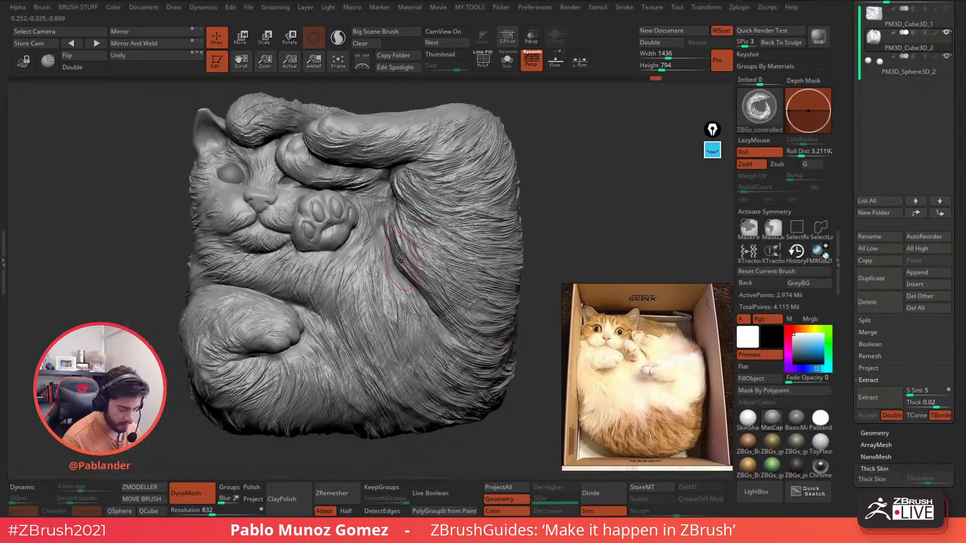
mouse_move(336, 247)
right_mouse_down()
mouse_move(350, 207)
mouse_move(306, 220)
right_mouse_up()
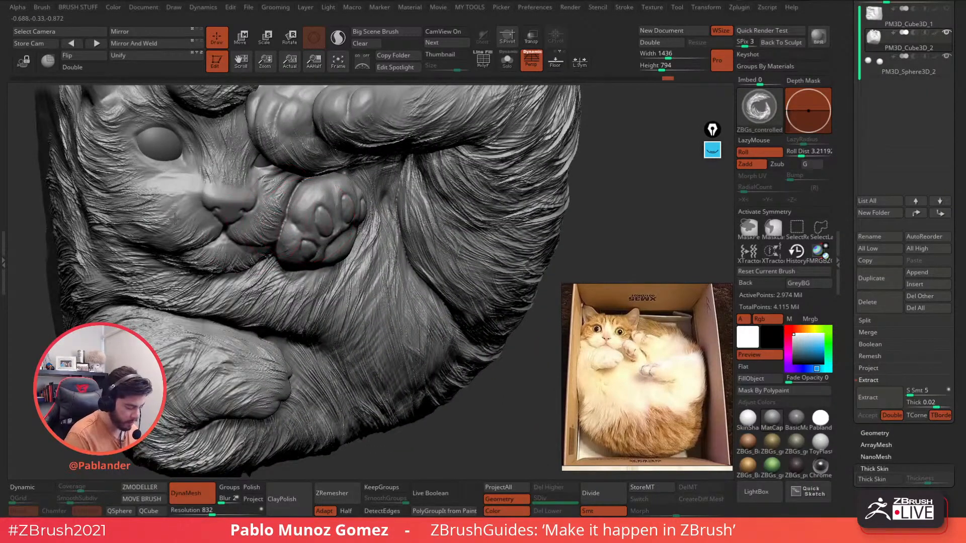
left_click_drag(175, 219, 142, 187)
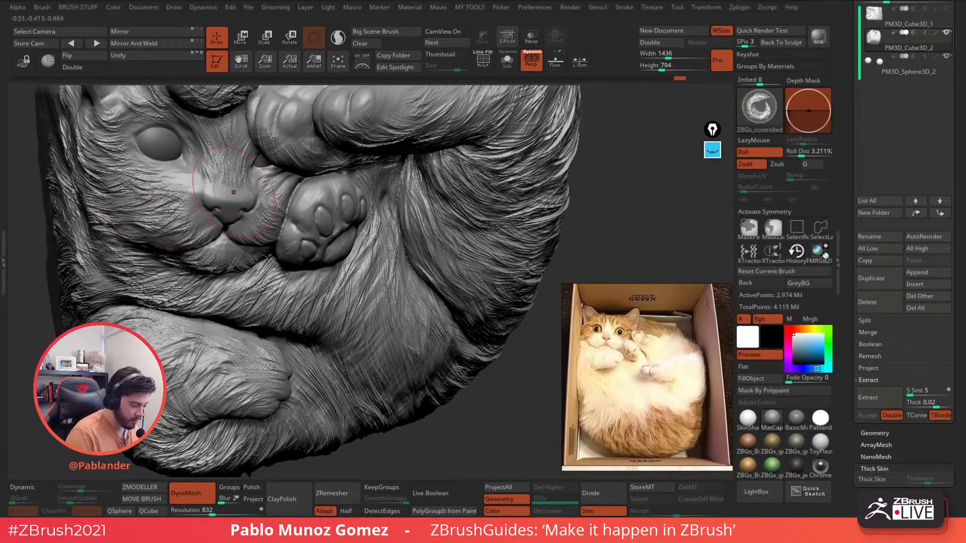
mouse_move(275, 199)
right_mouse_down()
mouse_move(287, 228)
mouse_move(360, 262)
right_mouse_up()
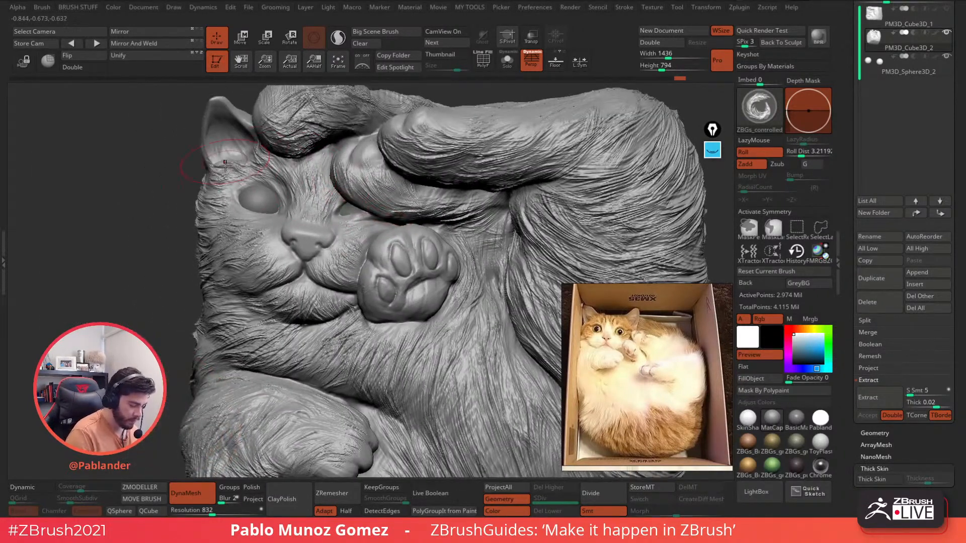
right_click_drag(361, 166, 364, 156)
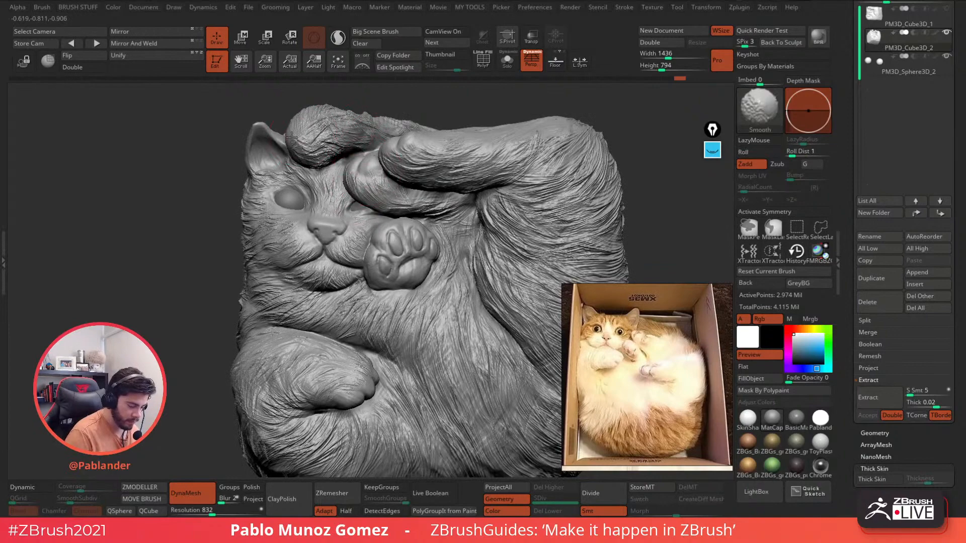
right_click_drag(363, 262, 368, 275)
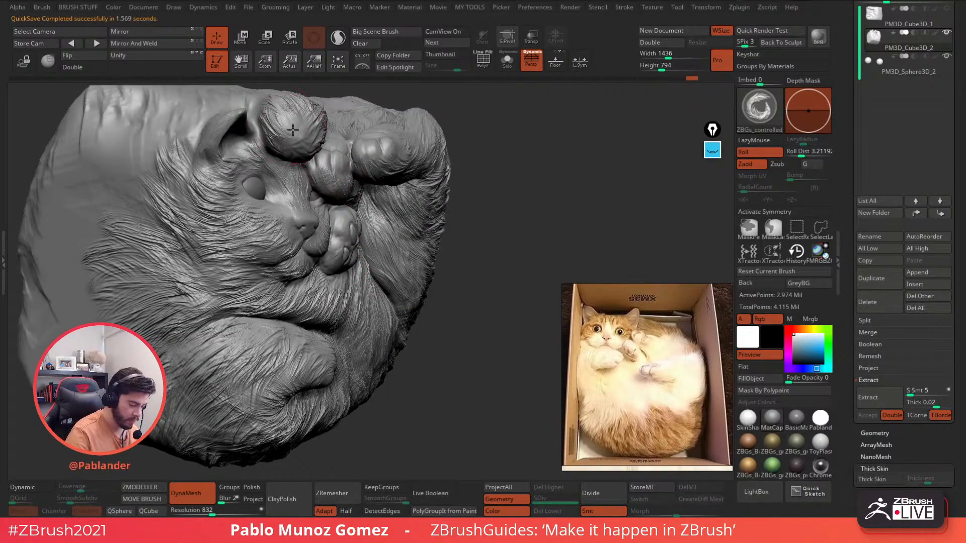
mouse_move(307, 124)
right_mouse_down()
mouse_move(297, 88)
mouse_move(285, 149)
mouse_move(317, 143)
right_mouse_up()
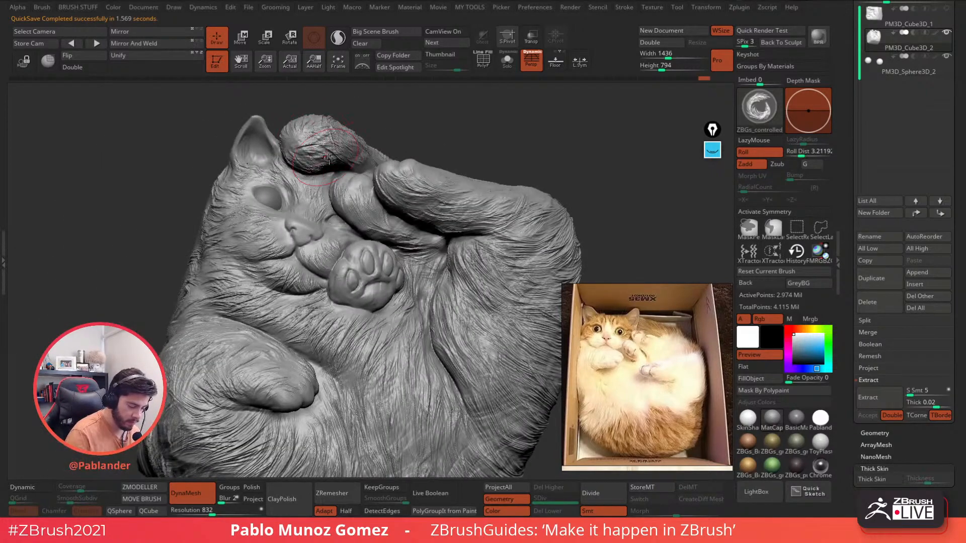
right_click_drag(448, 208, 413, 296)
- Check the relief from the side, return to the front view, and open the tool picker
right_click(413, 296)
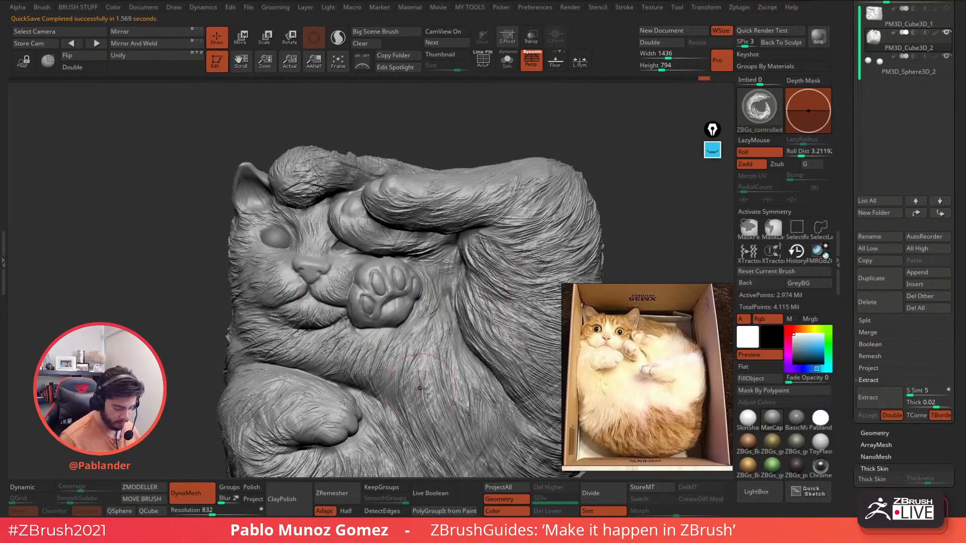
right_click_drag(421, 388, 439, 242, "alt")
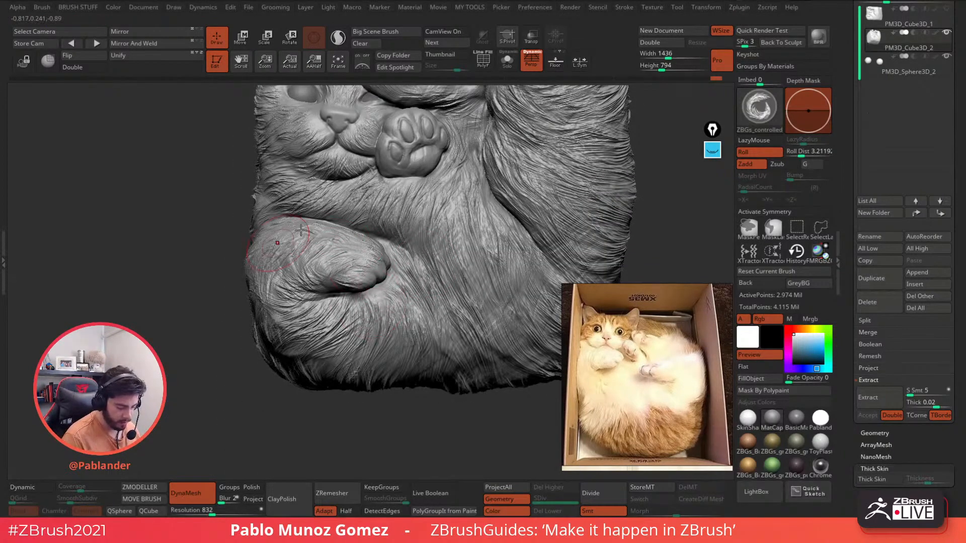
mouse_move(417, 294)
right_mouse_down()
mouse_move(312, 302)
mouse_move(420, 347)
right_mouse_up()
right_click_drag(420, 347, 439, 323, "ctrl")
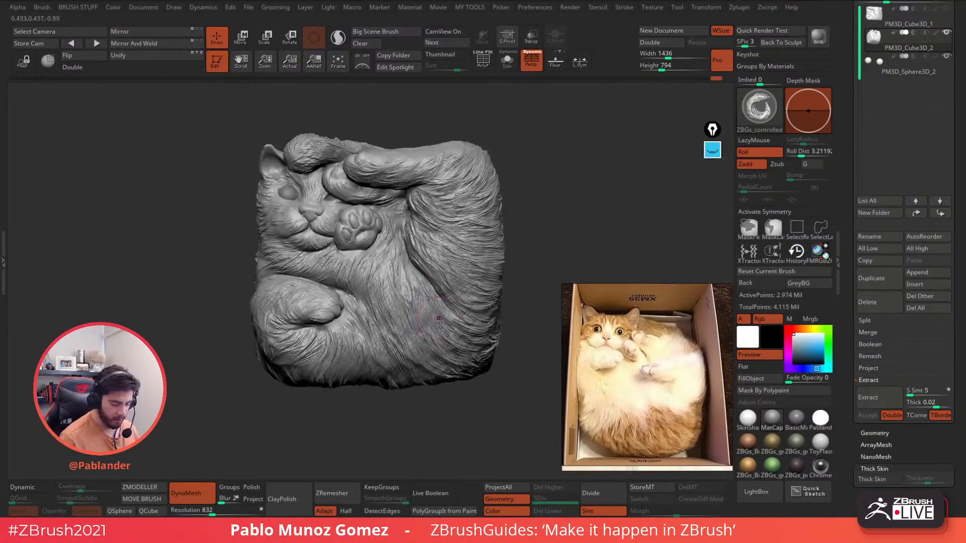
right_click_drag(545, 227, 538, 221, "alt")
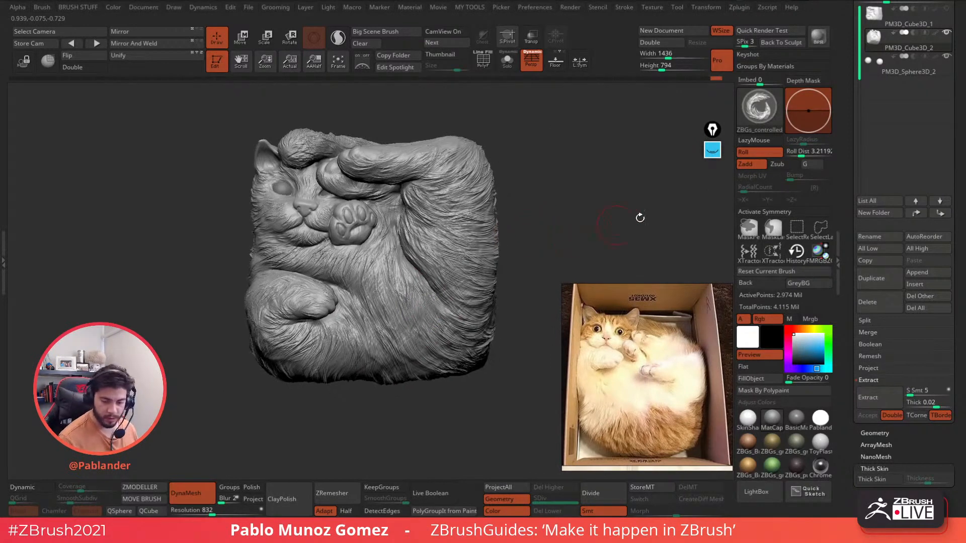
left_click_drag(959, 164, 959, 318)
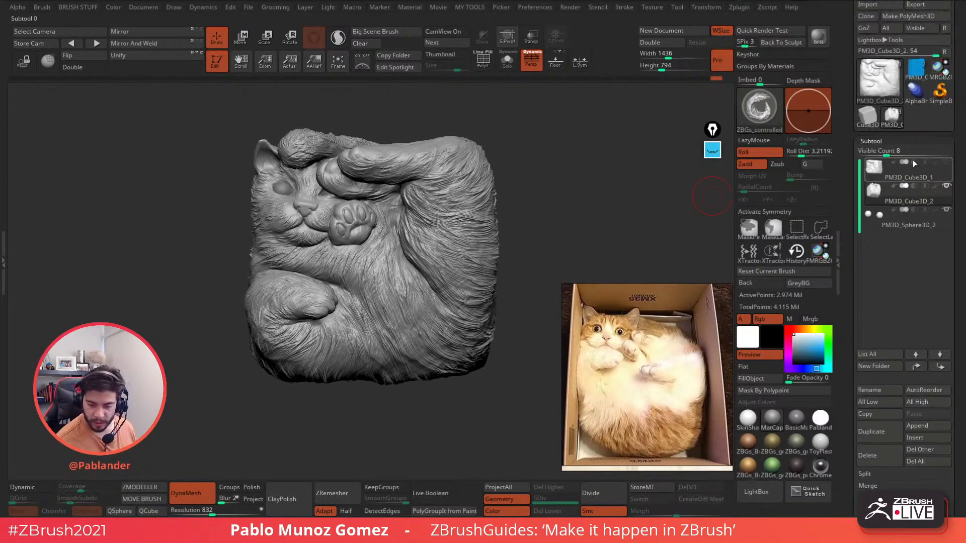
left_click(885, 79)
- Copy the box frame subtool from the spiral project and paste it into the cat relief
left_click(881, 79)
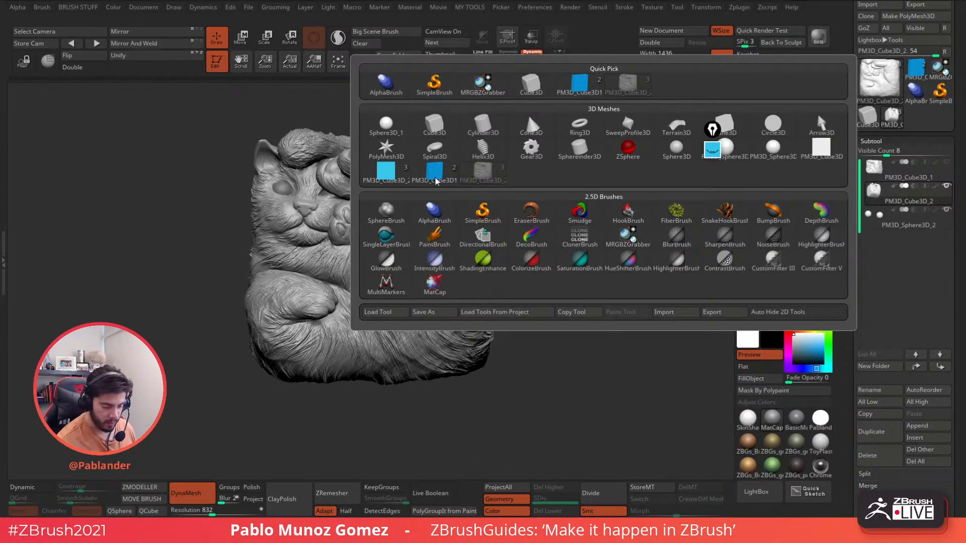
left_click(389, 172)
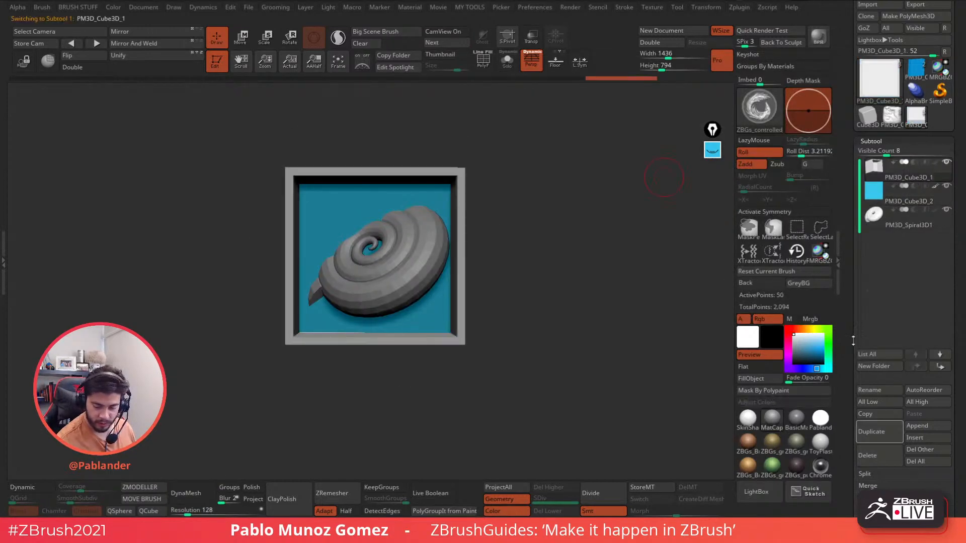
left_click(873, 417)
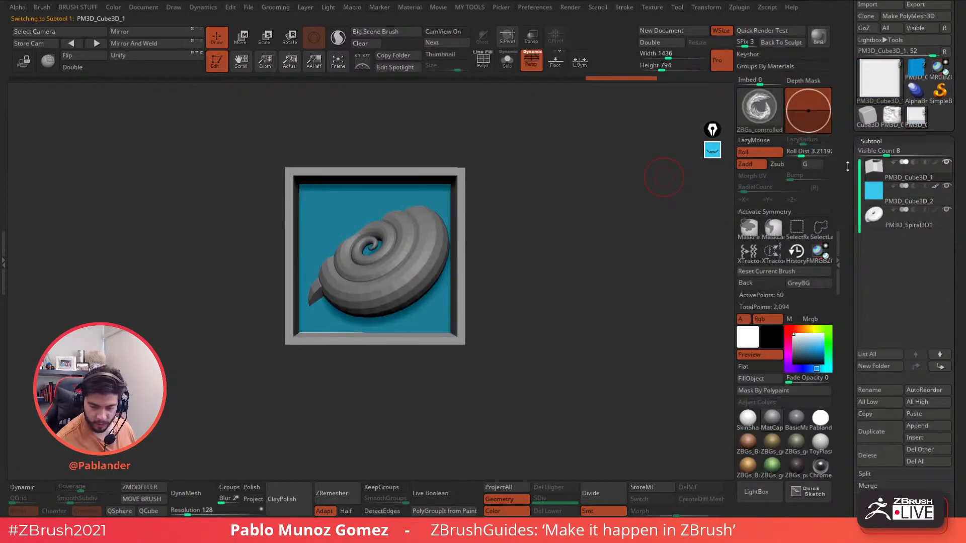
left_click(892, 118)
left_click(931, 414)
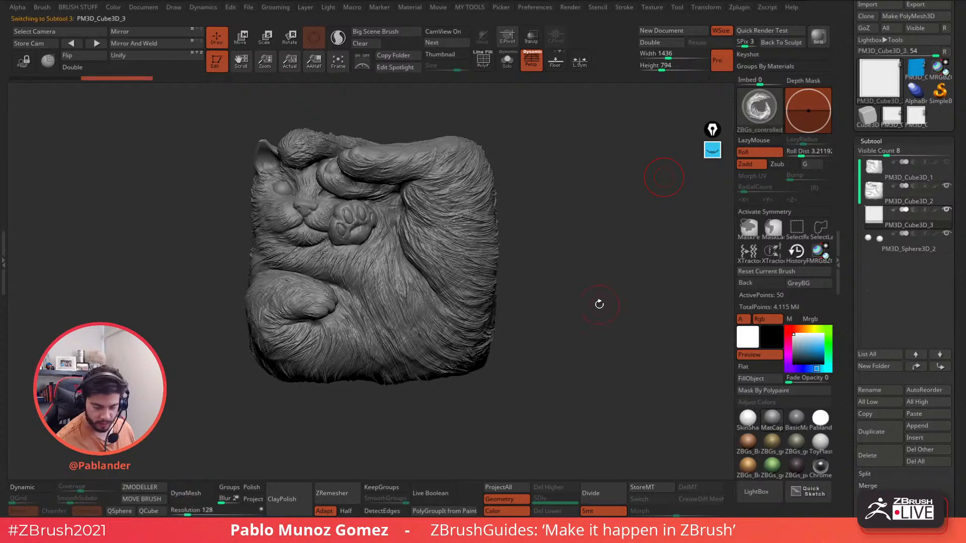
- With transparency on and perspective off, scale the pasted frame into a square around the cat
left_click(531, 36)
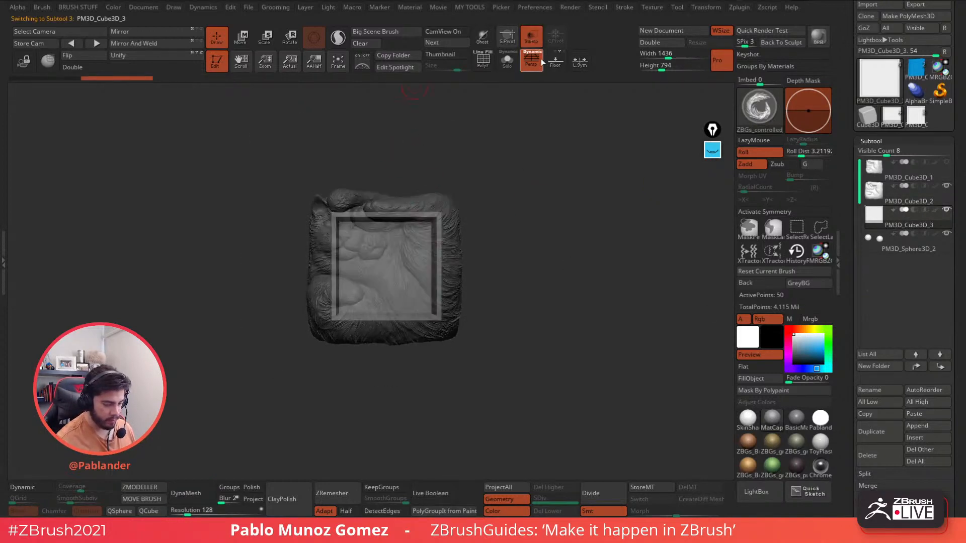
left_click(540, 59)
key("w")
left_click_drag(384, 266, 437, 230)
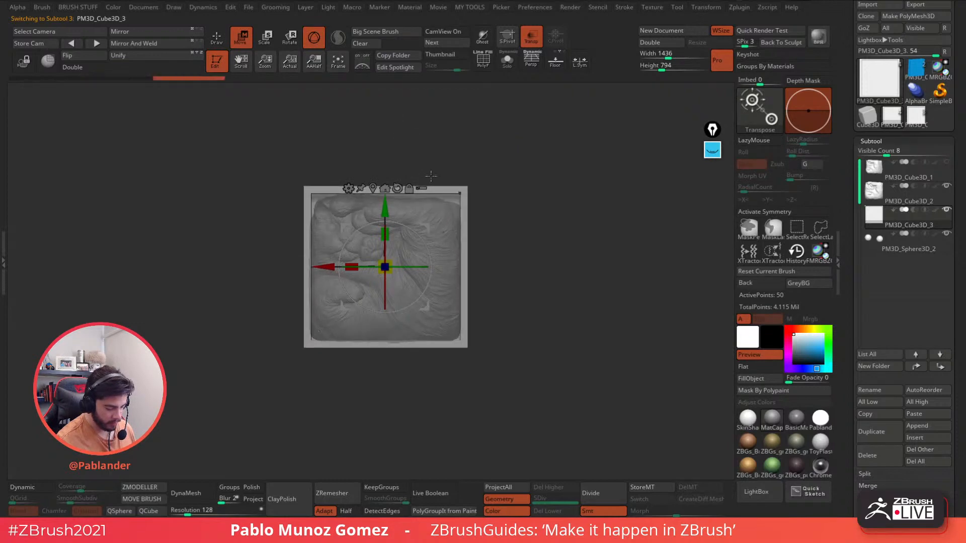
left_click(225, 37)
left_click_drag(537, 178, 519, 176, "shift")
left_click(467, 258, "alt")
mouse_move(521, 255)
left_mouse_down()
mouse_move(524, 204)
mouse_move(508, 235)
mouse_move(528, 248)
mouse_move(526, 262)
mouse_move(481, 238)
mouse_move(518, 210)
mouse_move(606, 203)
mouse_move(566, 216)
left_mouse_up()
- Load the Move brush (B, M, V) at a larger draw size and bring up its alpha choices
key("b")
key("m")
key("v")
key("space")
key("ctrl+space")
left_click(554, 221)
- Set the Move brush alpha to Off, shrink its draw size, and test a small stroke in front view
left_click(37, 215)
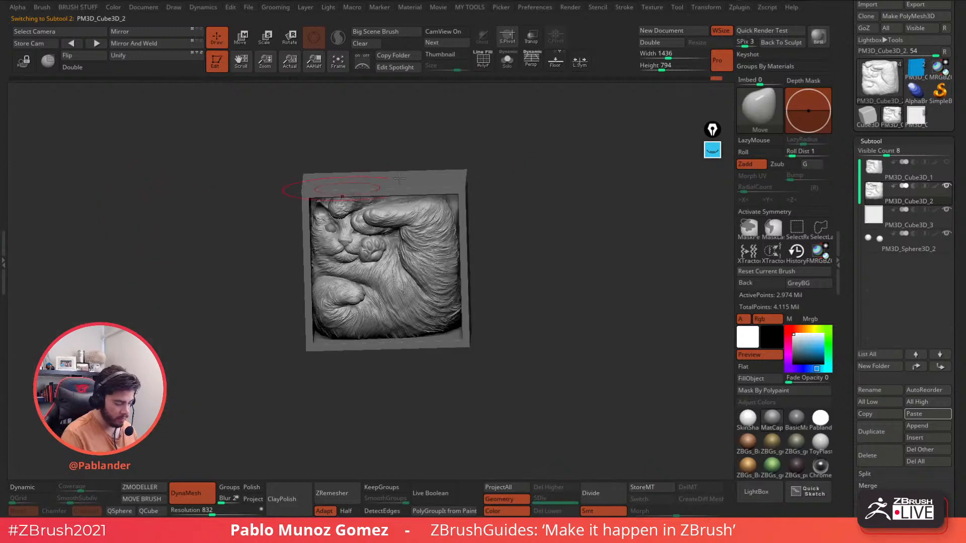
left_click_drag(503, 187, 452, 251, "shift")
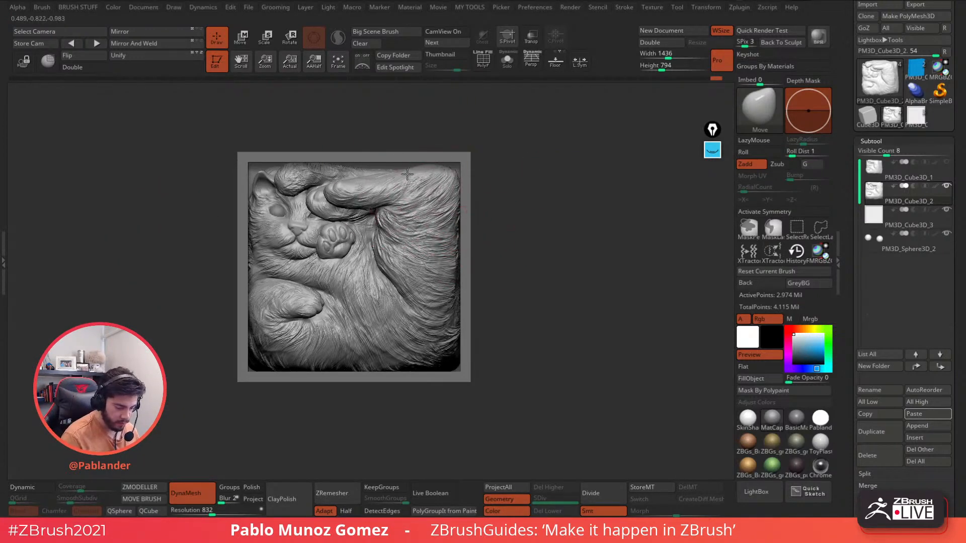
key("space")
mouse_move(268, 180)
left_mouse_down()
mouse_move(255, 179)
mouse_move(272, 177)
left_mouse_up()
right_click_drag(269, 173, 267, 180, "ctrl")
key("space")
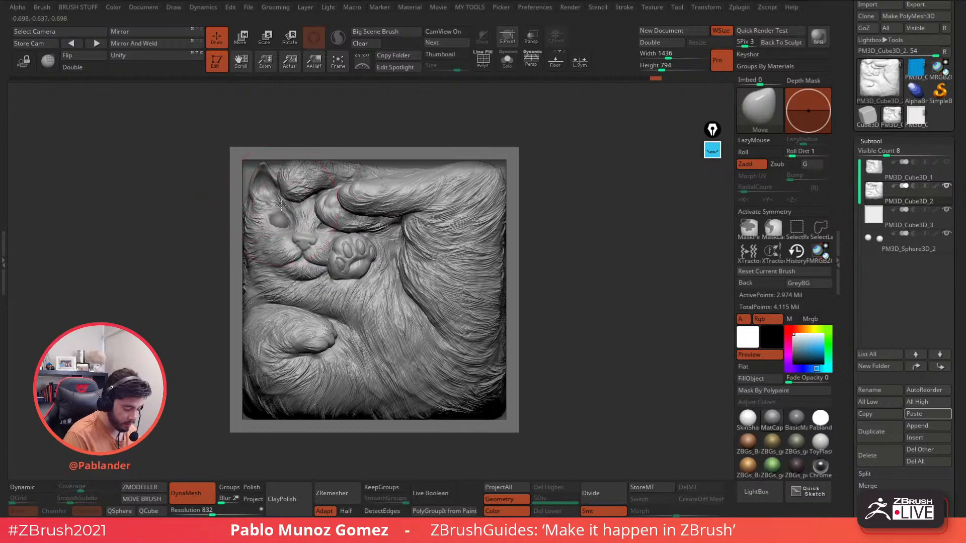
key("space")
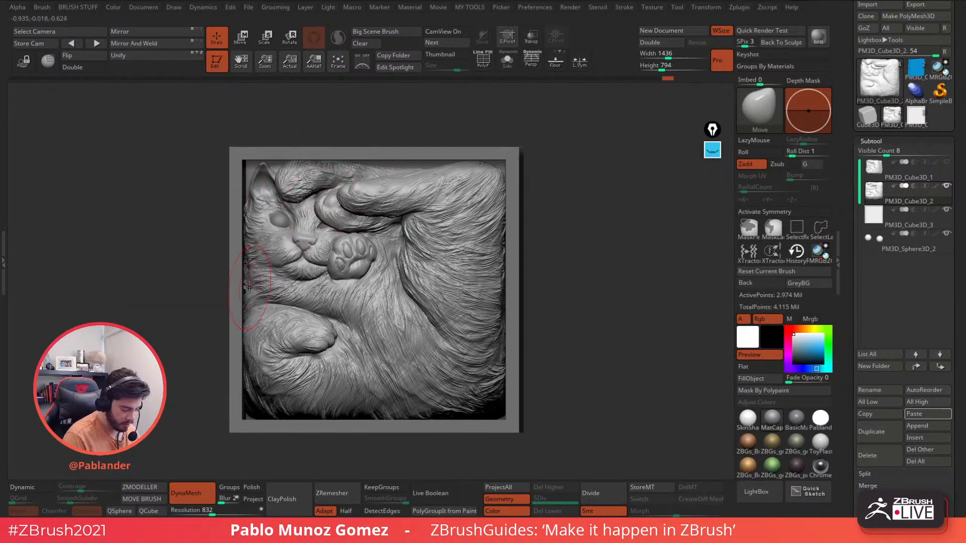
- Pull the relief's lower-left, lower-right and upper-right corners and upper arm edge out to the frame
right_click_drag(279, 375, 267, 385)
left_click_drag(261, 406, 254, 406)
right_click_drag(269, 405, 243, 425)
right_click_drag(372, 322, 410, 294, "shift")
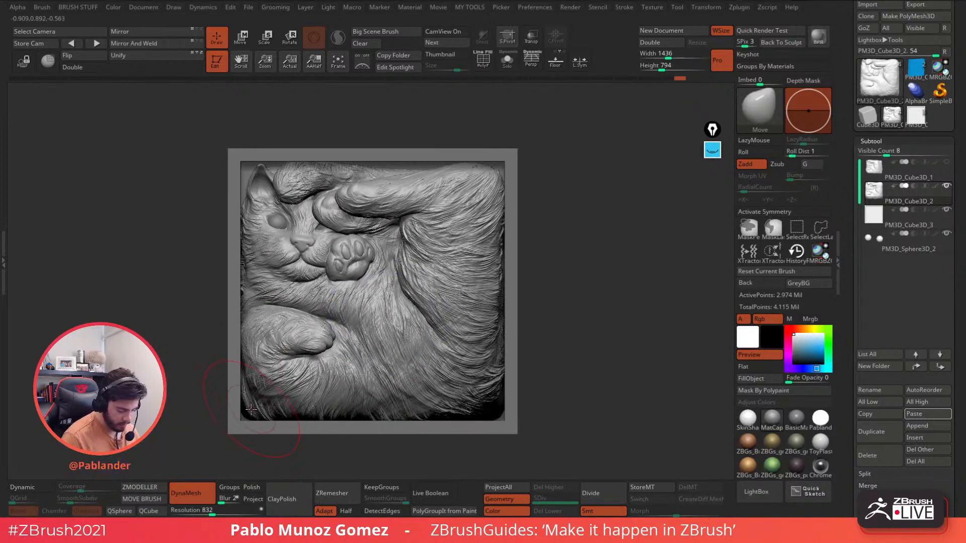
left_click_drag(256, 404, 243, 387)
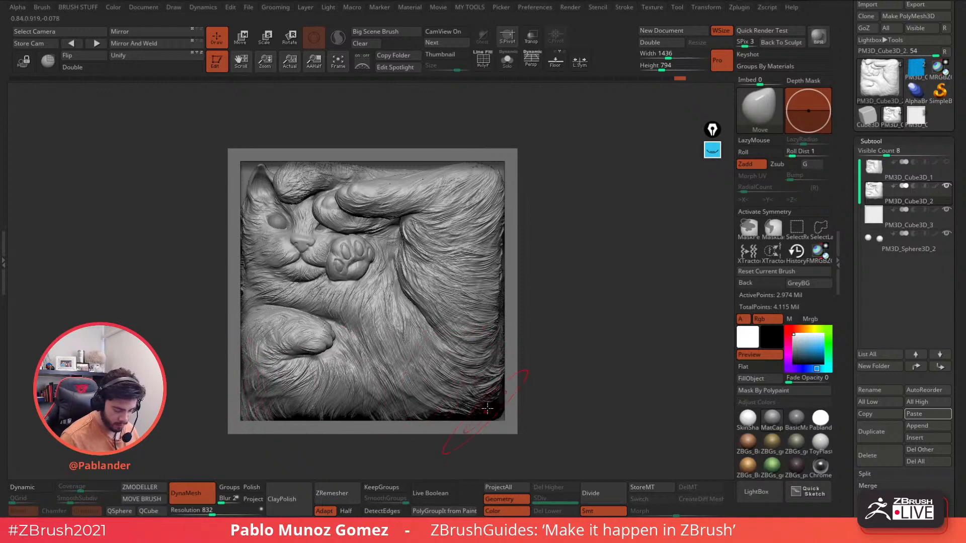
left_click_drag(487, 408, 501, 404)
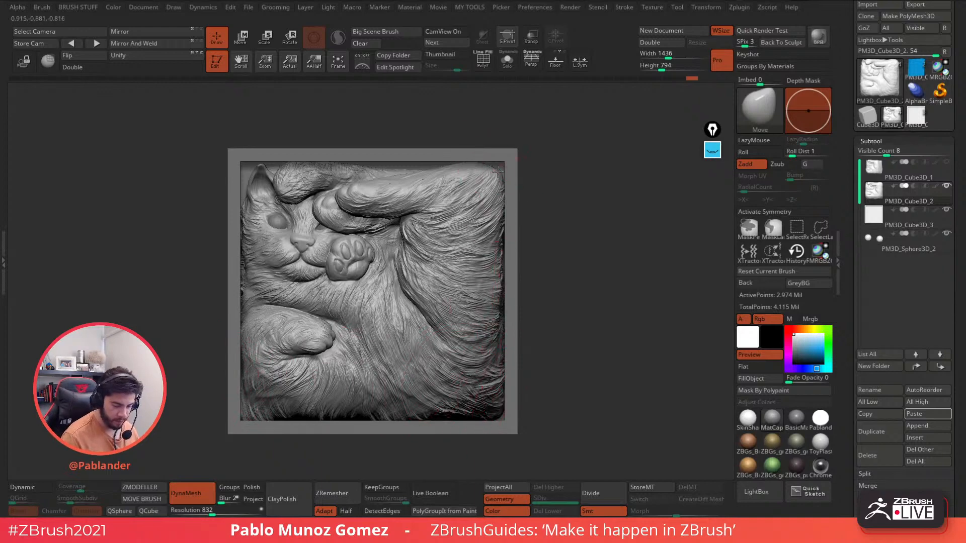
left_click_drag(495, 174, 500, 168)
left_click_drag(414, 176, 380, 168)
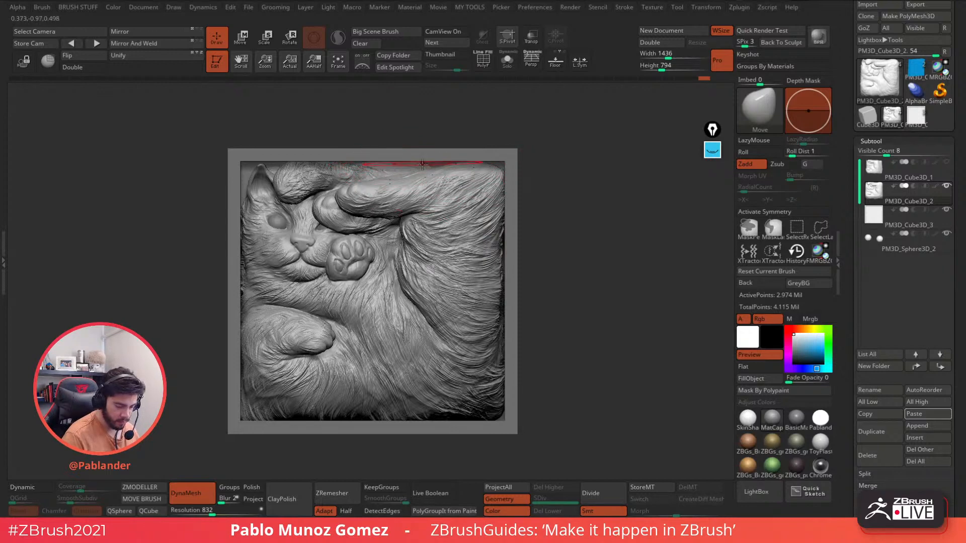
- Hide the frame to inspect the relief in three-quarter view, then restore it and the front view
left_click(507, 59)
mouse_move(506, 109)
left_mouse_down()
mouse_move(410, 173)
mouse_move(429, 164)
mouse_move(432, 177)
left_mouse_up()
left_click(507, 59)
left_click_drag(513, 130, 547, 139, "shift")
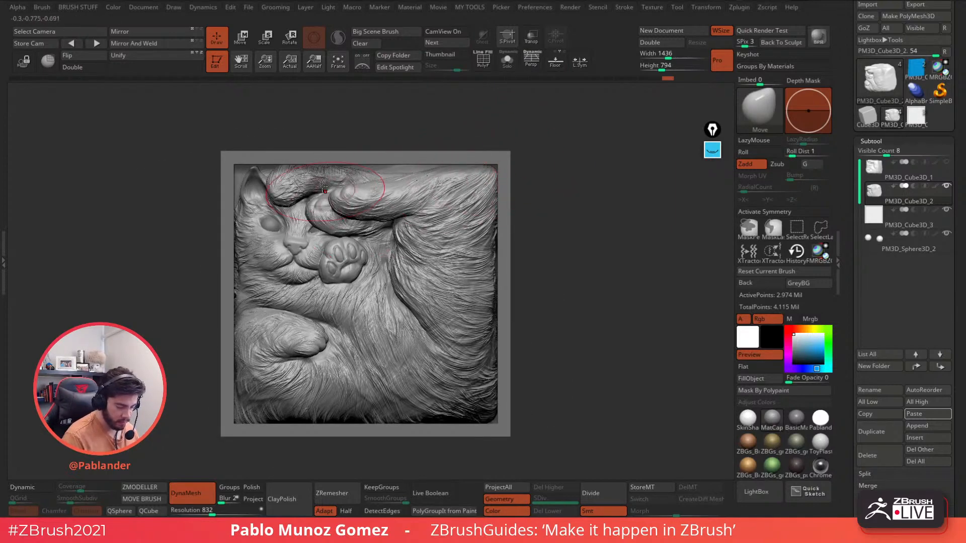
- Nudge the upper paw and reshape the fur creases at the body fold, checking the left side
left_click_drag(338, 202, 333, 196)
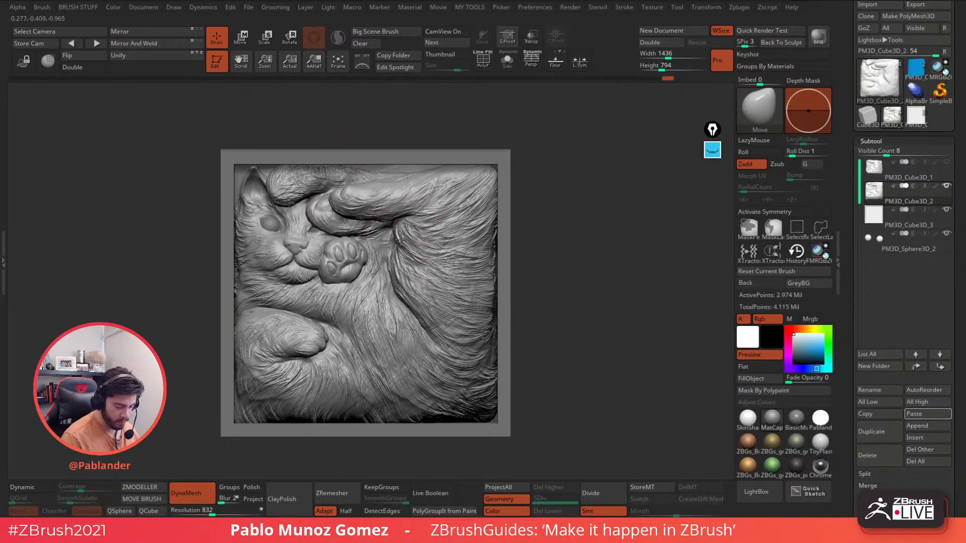
left_click_drag(423, 294, 423, 283)
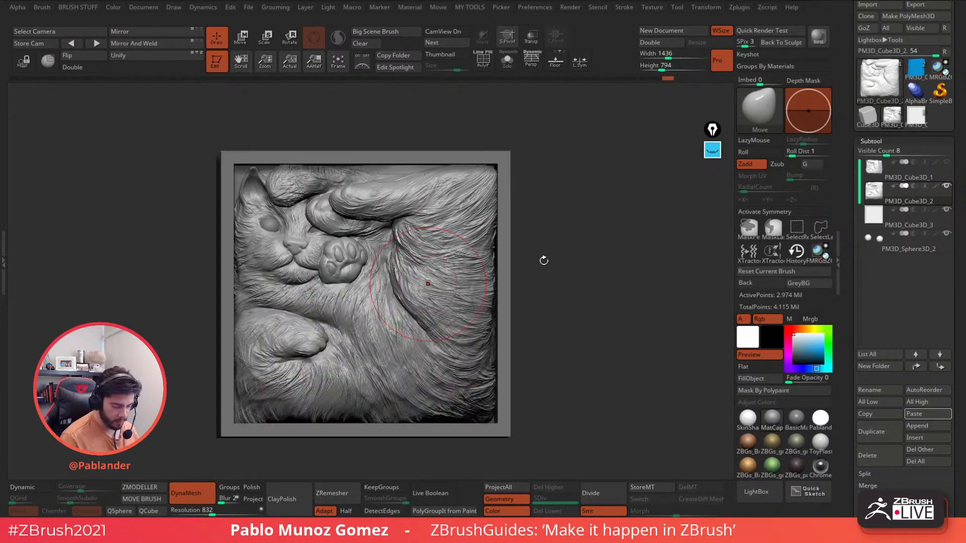
left_click_drag(543, 261, 515, 215, "alt")
mouse_move(413, 266)
left_mouse_down()
mouse_move(406, 268)
mouse_move(423, 240)
left_mouse_up()
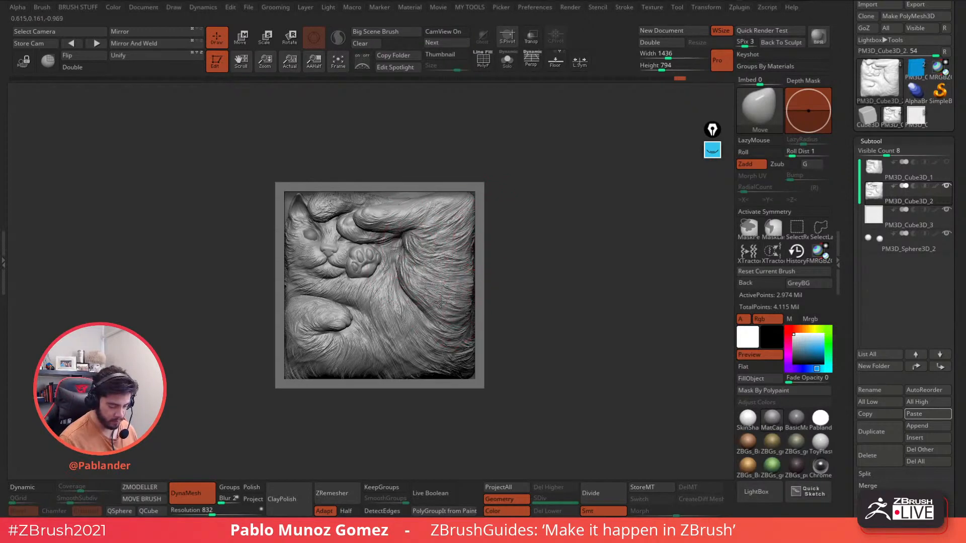
mouse_move(429, 319)
left_mouse_down()
mouse_move(437, 309)
mouse_move(435, 324)
mouse_move(422, 310)
left_mouse_up()
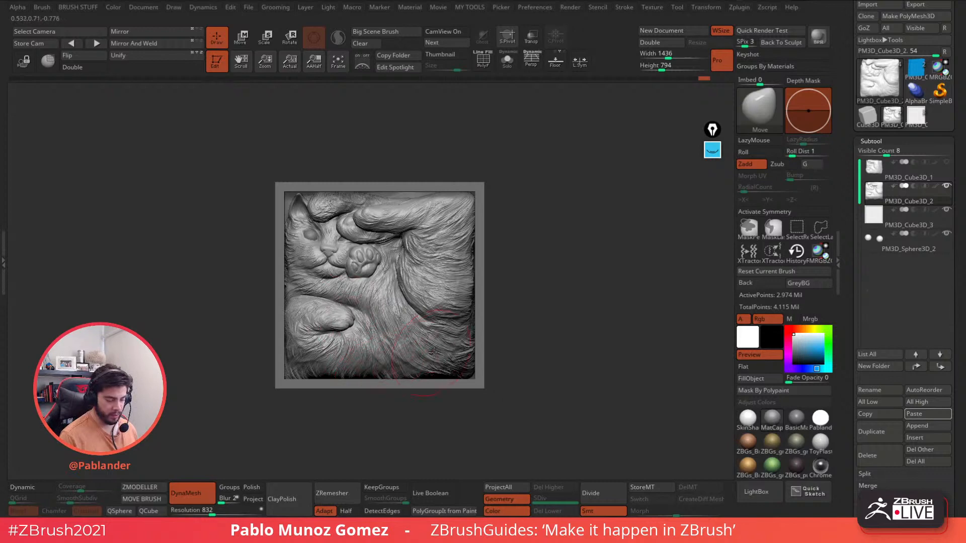
mouse_move(529, 294)
left_mouse_down()
mouse_move(554, 288)
mouse_move(548, 283)
mouse_move(552, 306)
mouse_move(623, 295)
mouse_move(606, 285)
left_mouse_up()
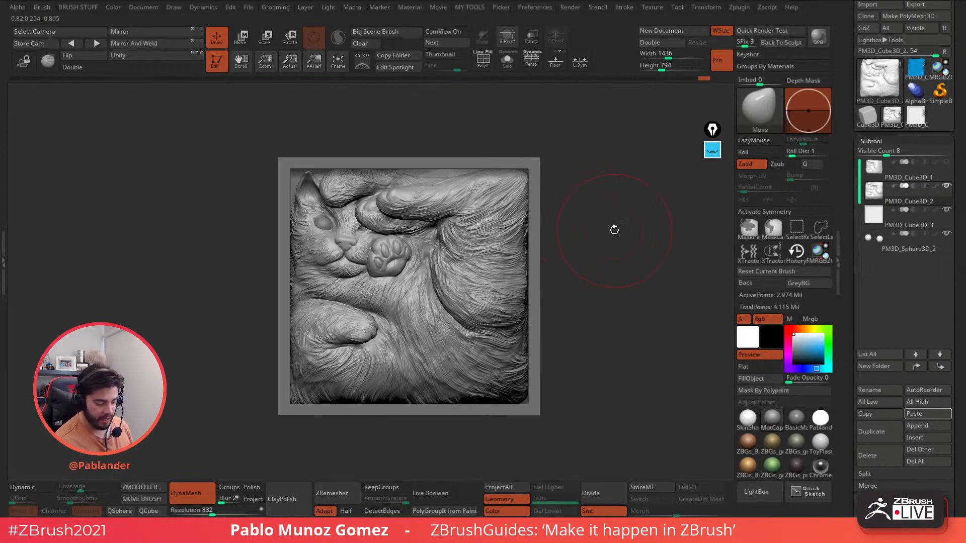
mouse_move(614, 229)
left_mouse_down("alt")
mouse_move(617, 237)
mouse_move(599, 239)
mouse_move(628, 254)
left_mouse_up("alt")
key("space")
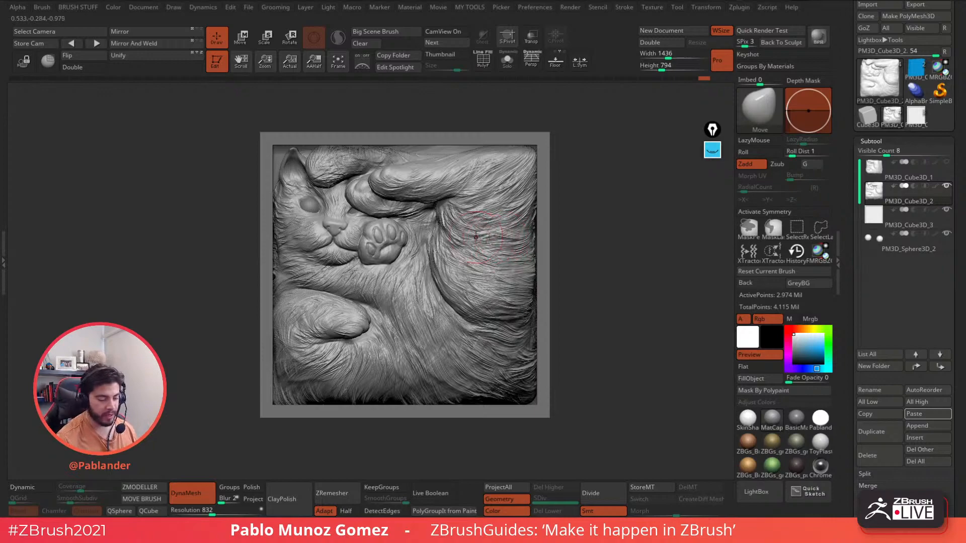
left_click(508, 67)
left_click(532, 62)
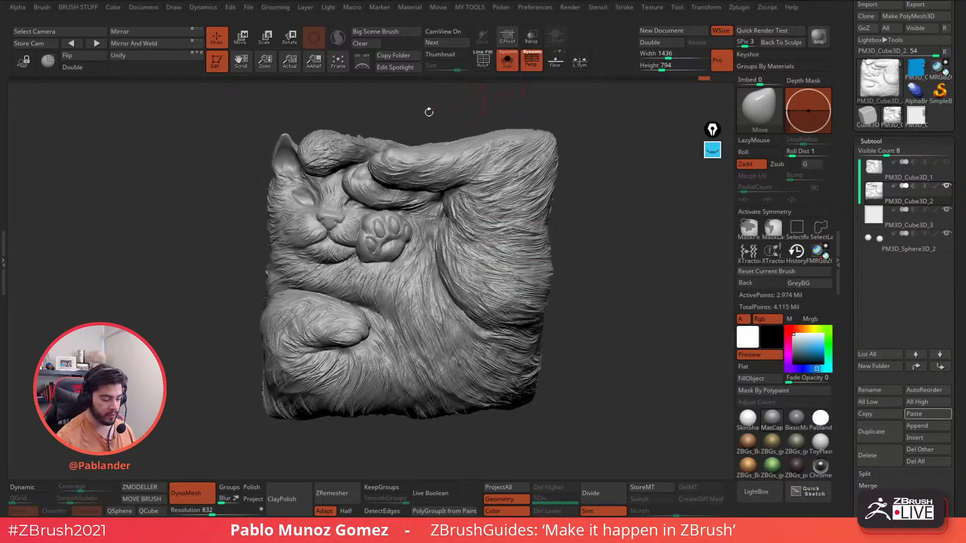
mouse_move(427, 111)
left_mouse_down()
mouse_move(447, 161)
mouse_move(355, 147)
left_mouse_up()
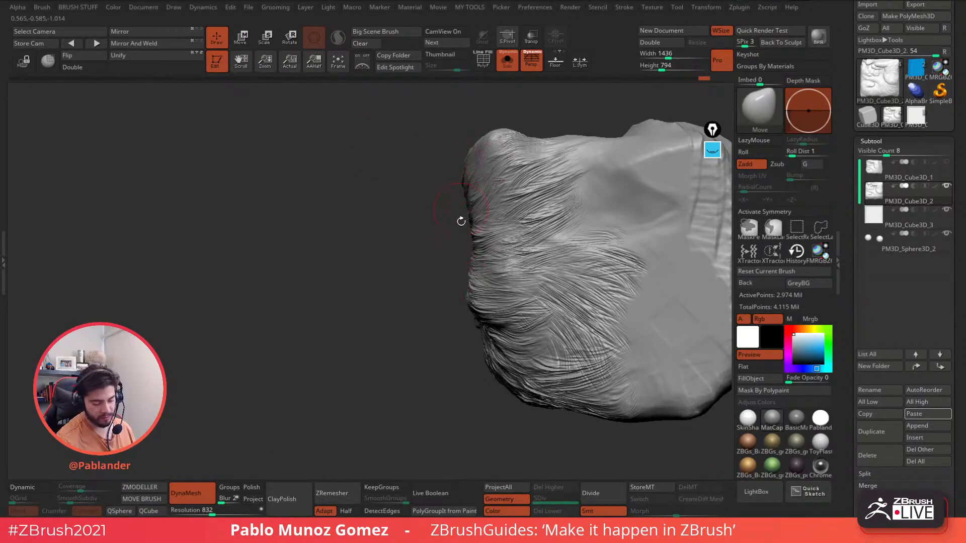
left_click(507, 61)
left_click_drag(374, 165, 597, 210)
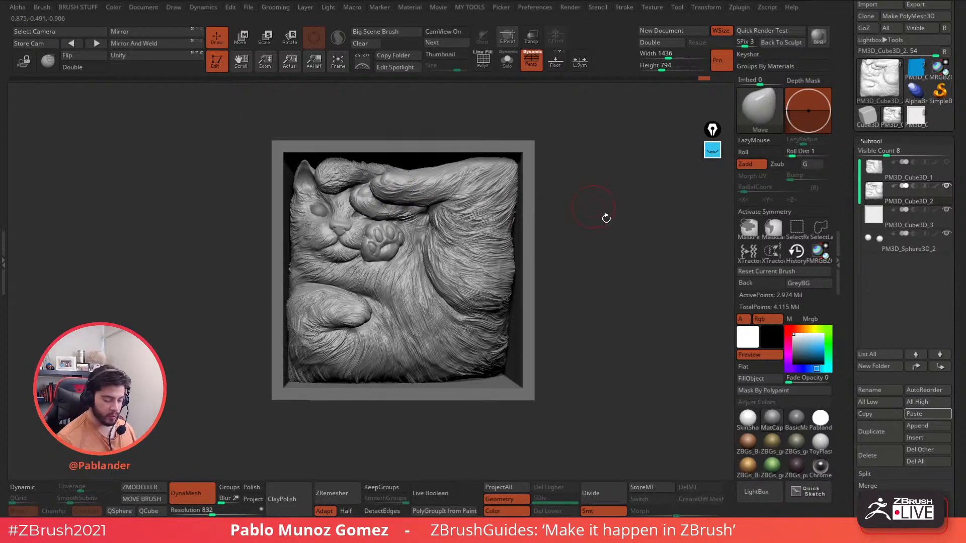
key("space")
left_click_drag(513, 221, 572, 216)
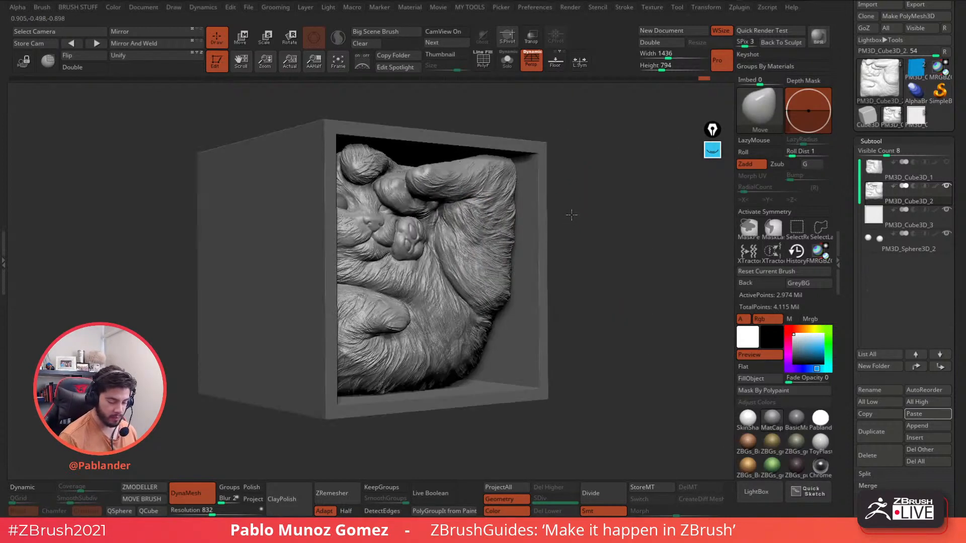
key("space")
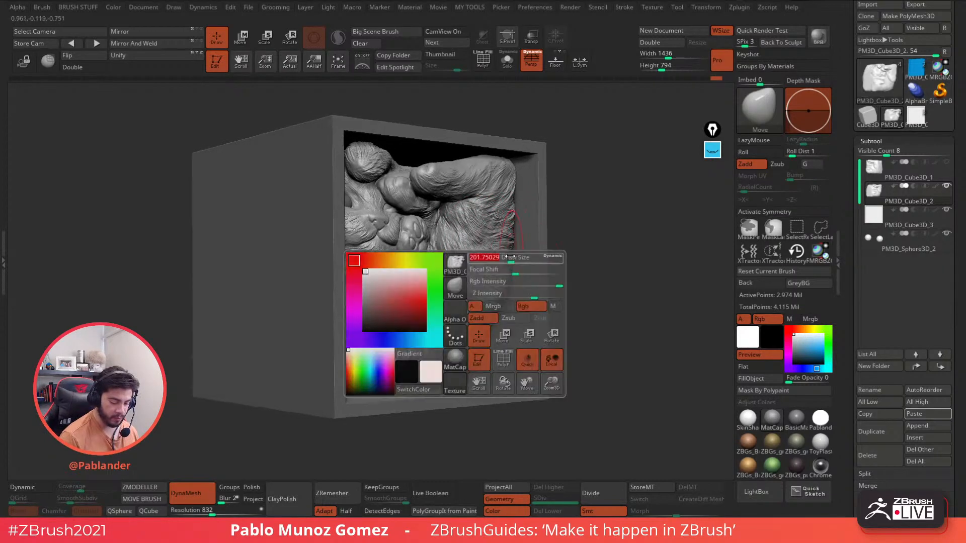
right_click_drag(487, 248, 584, 222)
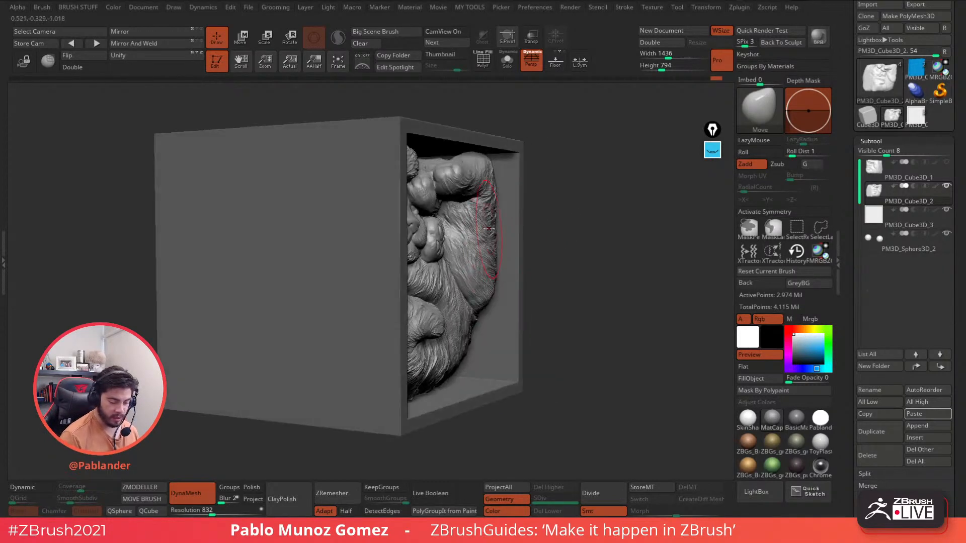
right_click_drag(495, 222, 433, 224)
key("space")
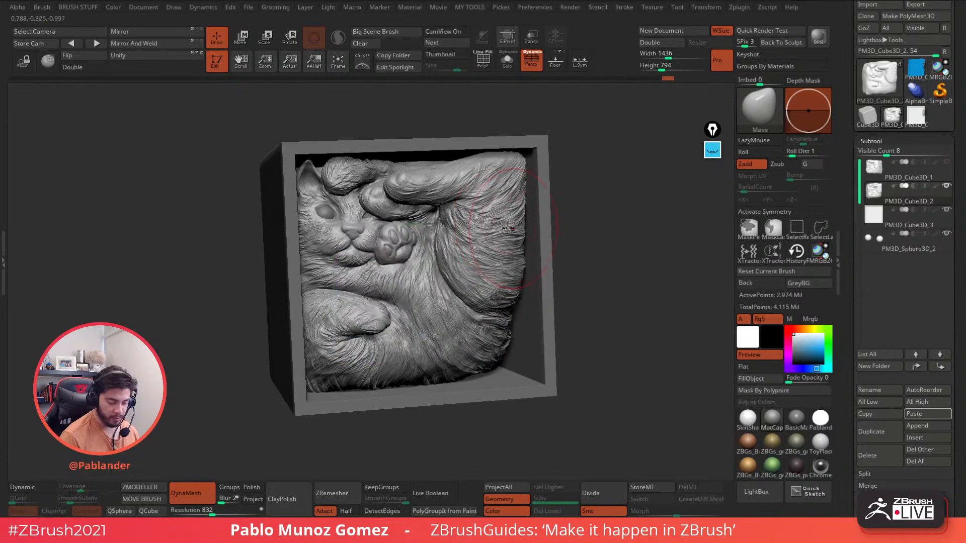
right_click_drag(582, 215, 523, 171, "shift")
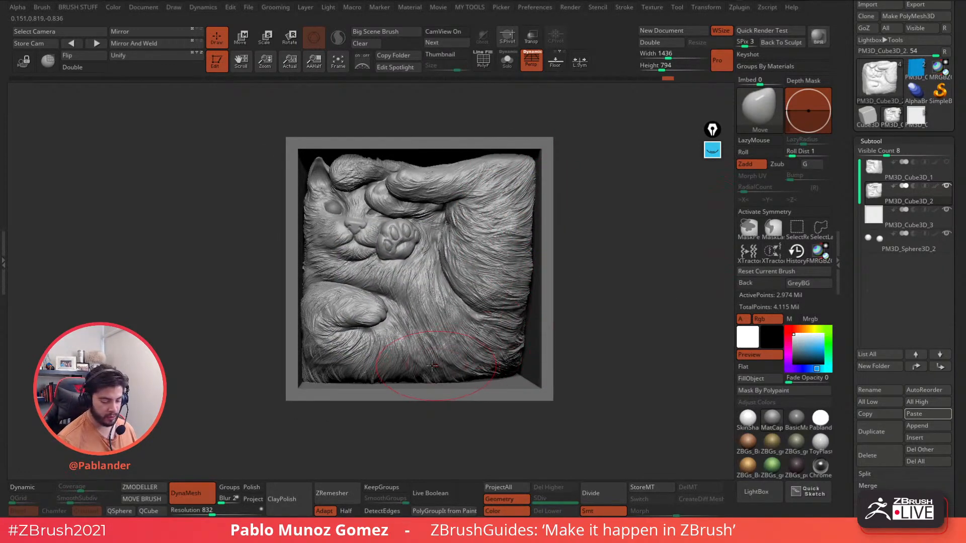
mouse_move(412, 347)
right_mouse_down()
mouse_move(579, 290)
mouse_move(597, 272)
right_mouse_up()
key("space")
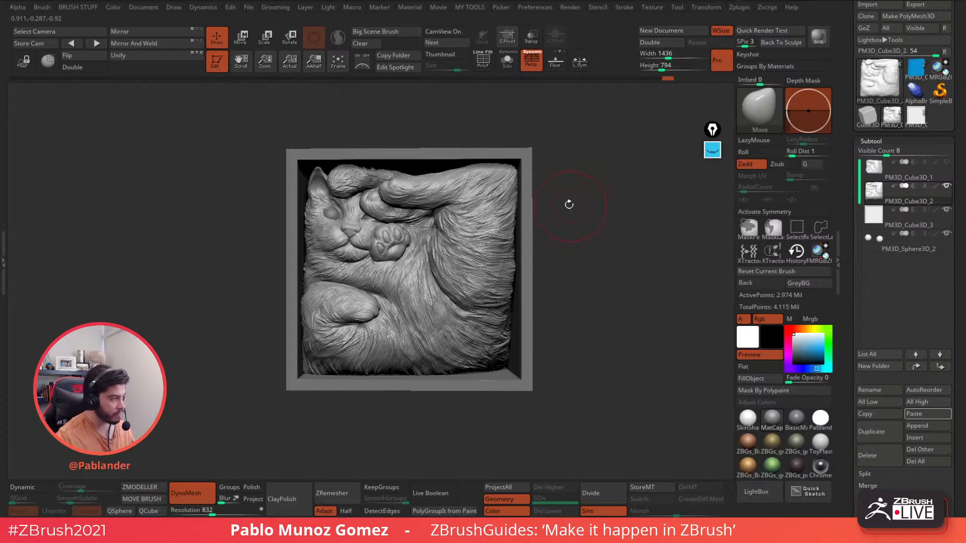
left_click(507, 61)
right_click_drag(336, 194, 344, 235, "ctrl")
right_click(354, 207)
left_click(752, 229)
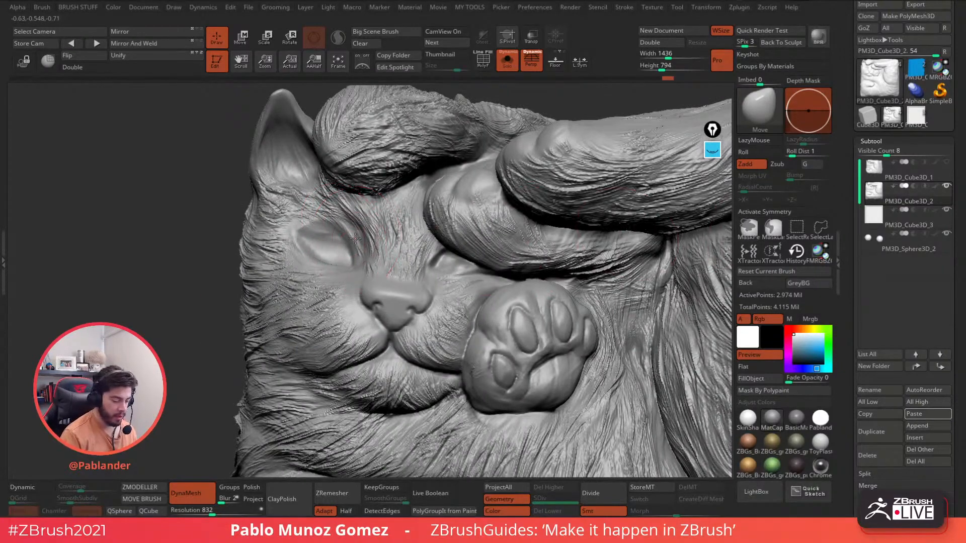
right_click(340, 237)
mouse_move(341, 236)
left_mouse_down("ctrl")
mouse_move(309, 252)
mouse_move(355, 252)
mouse_move(321, 236)
mouse_move(334, 268)
left_mouse_up("ctrl")
right_click(373, 248)
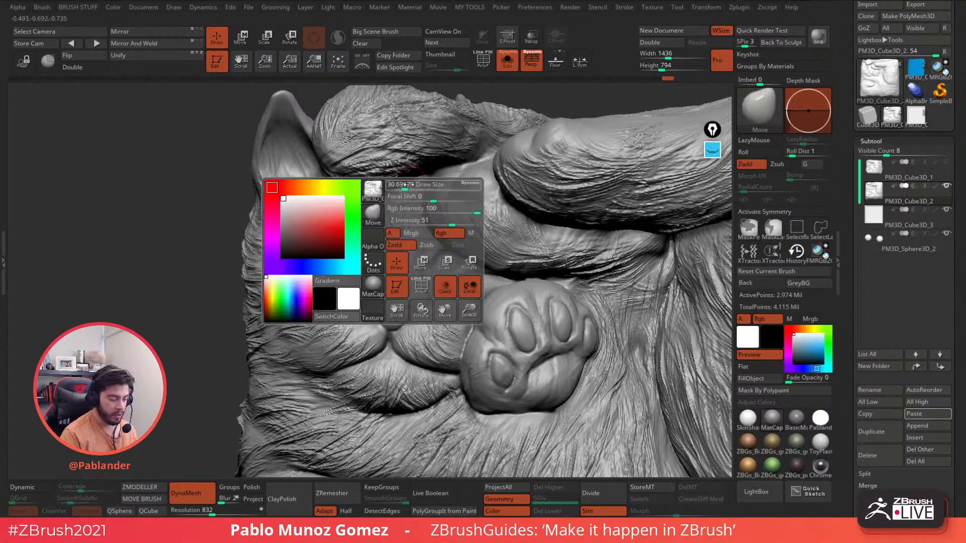
right_click_drag(369, 244, 292, 194)
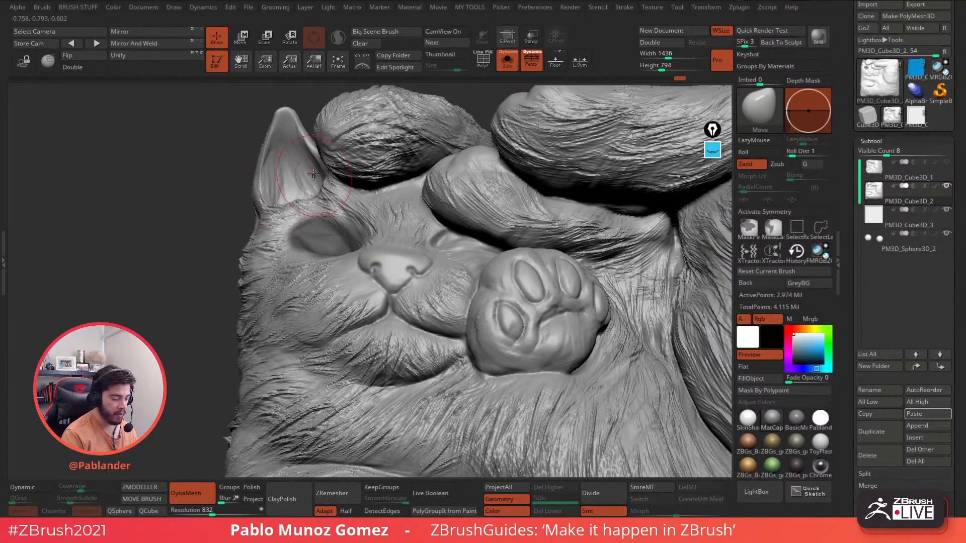
mouse_move(314, 184)
right_mouse_down()
mouse_move(342, 212)
mouse_move(317, 202)
right_mouse_up()
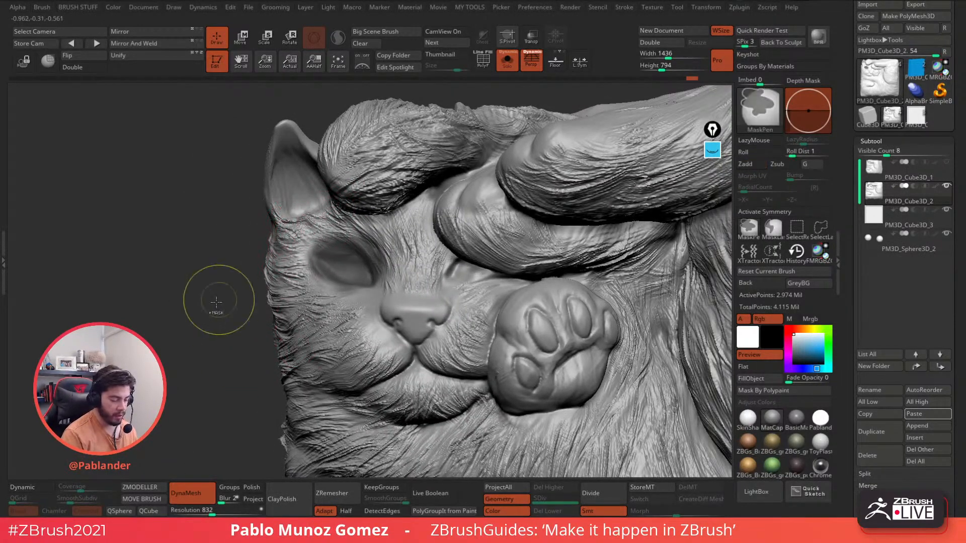
left_click_drag(221, 301, 246, 322, "ctrl")
right_click_drag(467, 328, 534, 181, "ctrl")
left_click(507, 60)
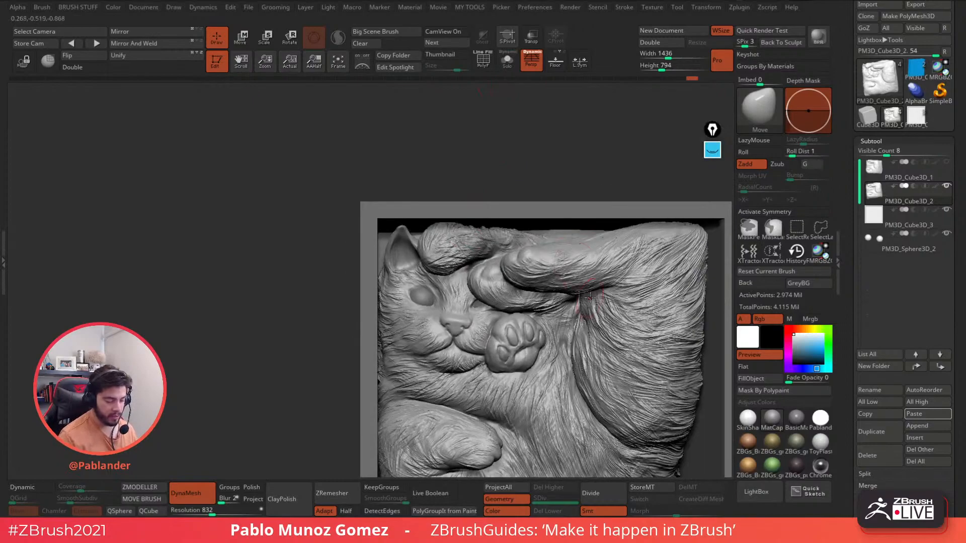
mouse_move(555, 309)
right_mouse_down("alt")
mouse_move(484, 243)
mouse_move(478, 216)
mouse_move(418, 250)
mouse_move(417, 272)
mouse_move(387, 251)
right_mouse_up("alt")
mouse_move(388, 251)
right_mouse_down("ctrl")
mouse_move(401, 295)
mouse_move(409, 247)
mouse_move(335, 232)
right_mouse_up("ctrl")
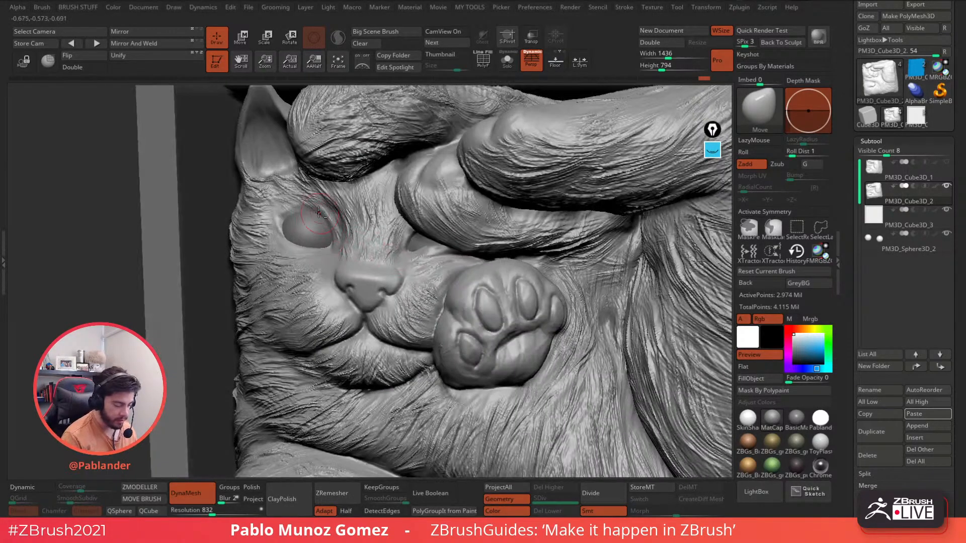
mouse_move(485, 243)
right_mouse_down("shift")
mouse_move(578, 291)
mouse_move(496, 276)
mouse_move(523, 268)
mouse_move(508, 266)
right_mouse_up("shift")
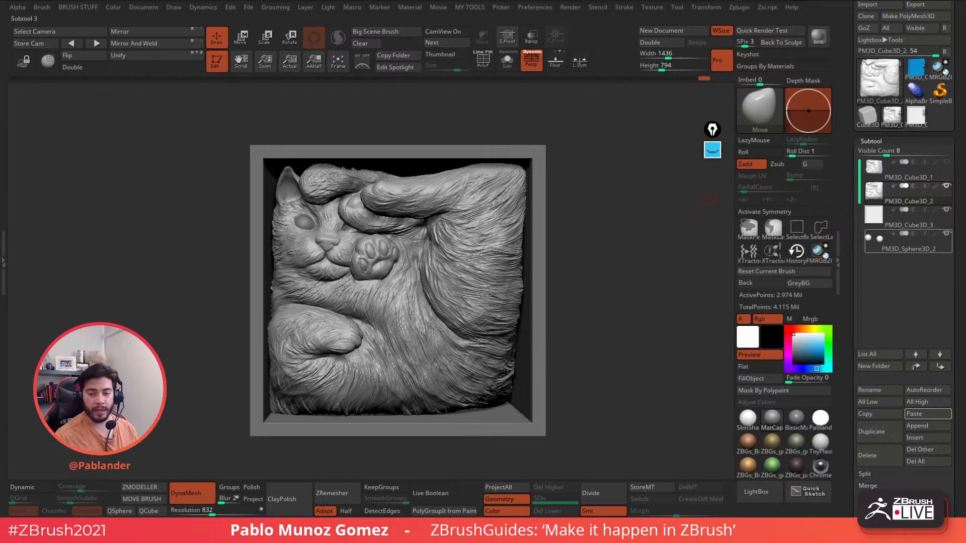
mouse_move(908, 244)
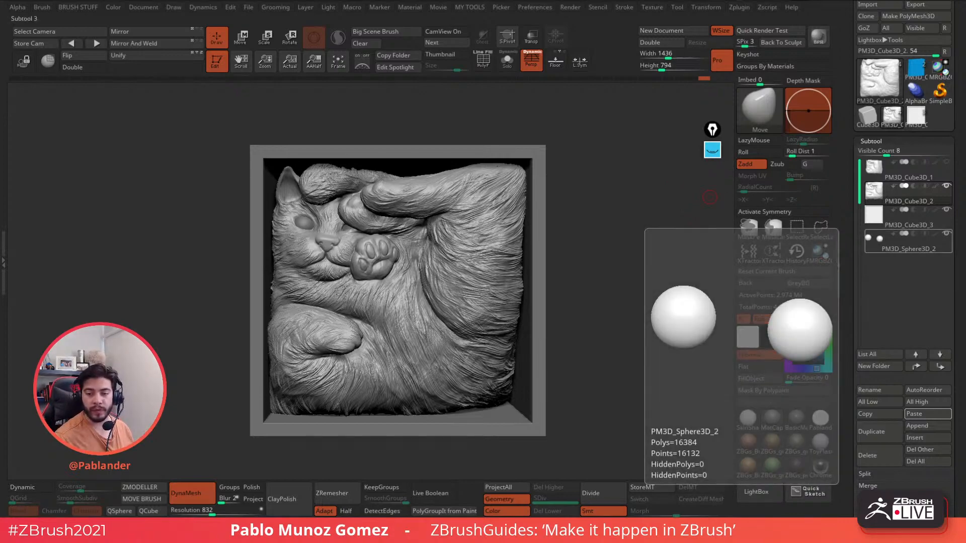
- Read through the 'Creating a custom ZBrush UI that works' video description, then close the browser
key("alt+Tab")
scroll(557, 286, "up", 8)
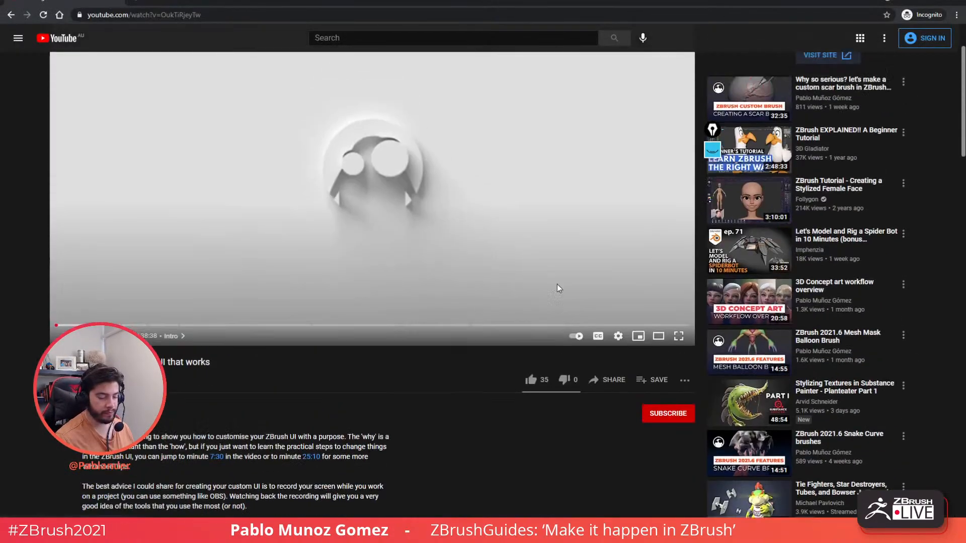
scroll(152, 216, "down", 7)
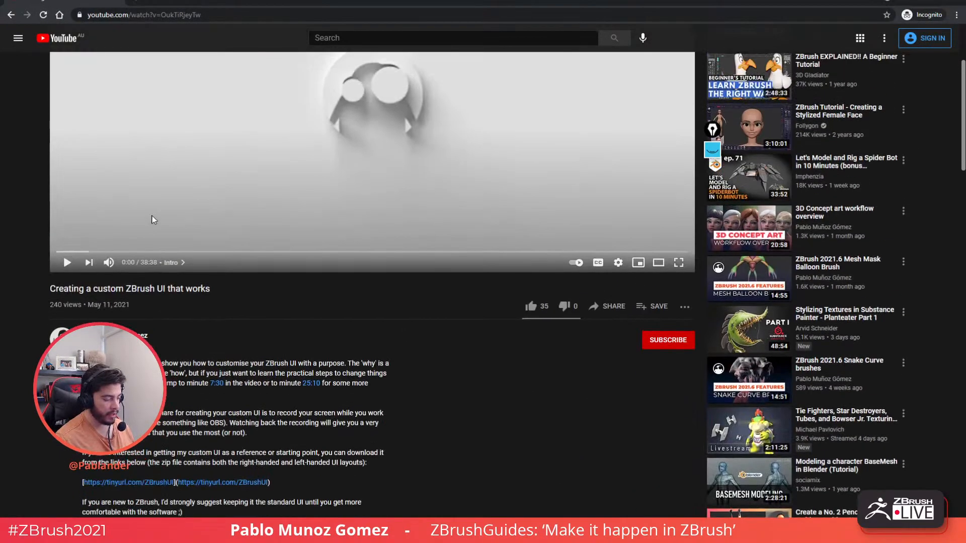
scroll(74, 187, "up", 1)
left_click_drag(52, 139, 224, 147)
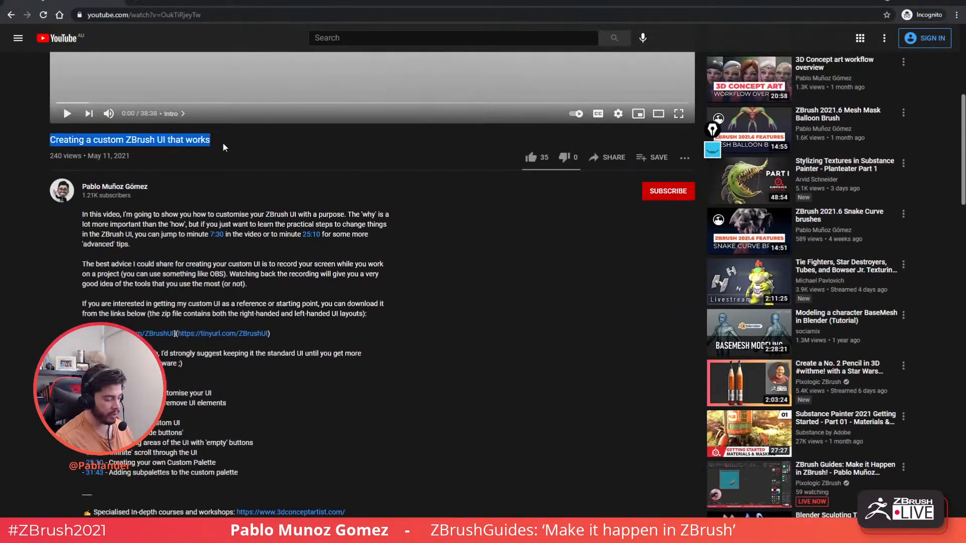
left_click(159, 139)
scroll(233, 223, "down", 2)
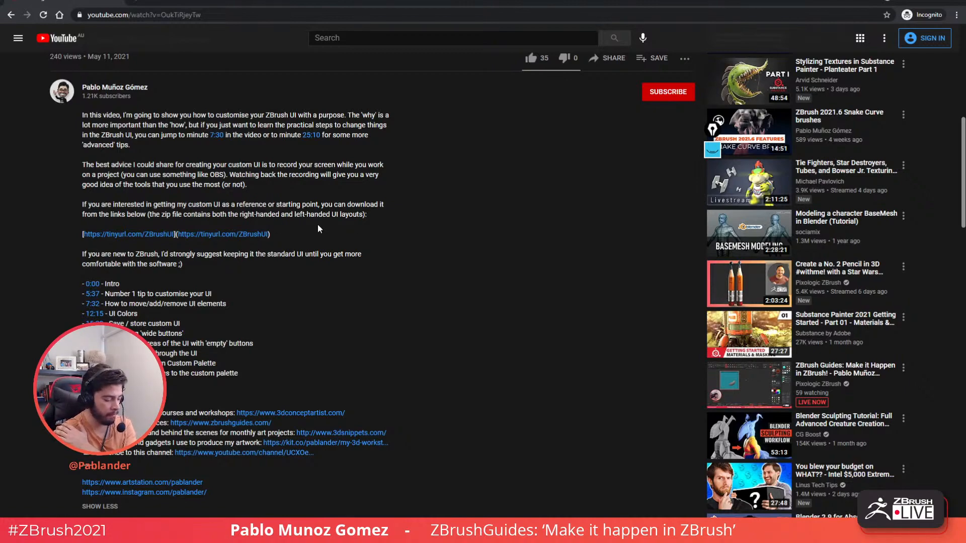
scroll(376, 250, "up", 8)
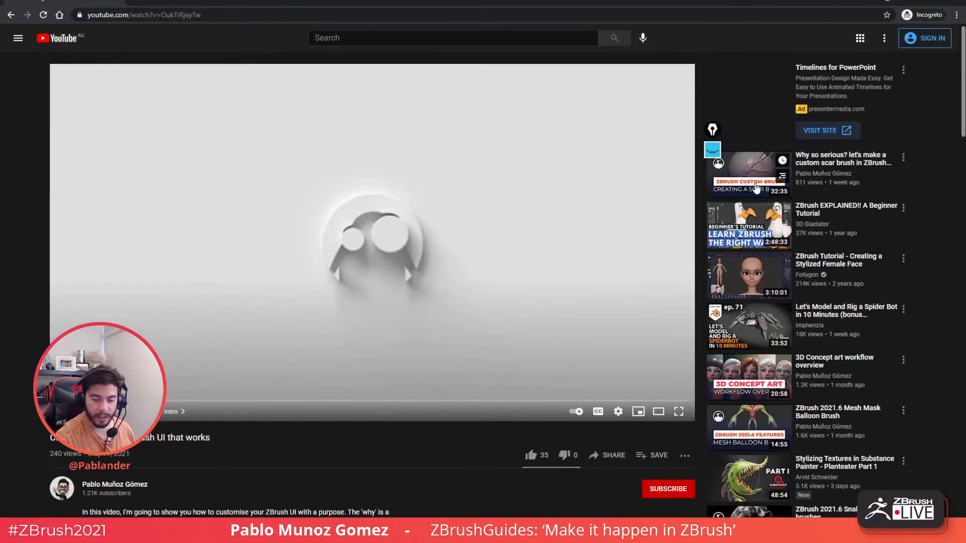
left_click(955, 2)
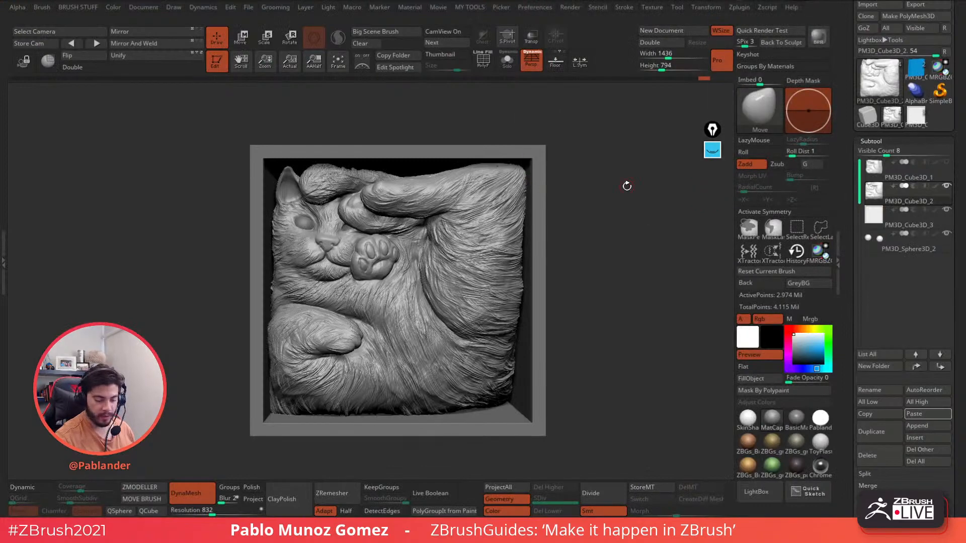